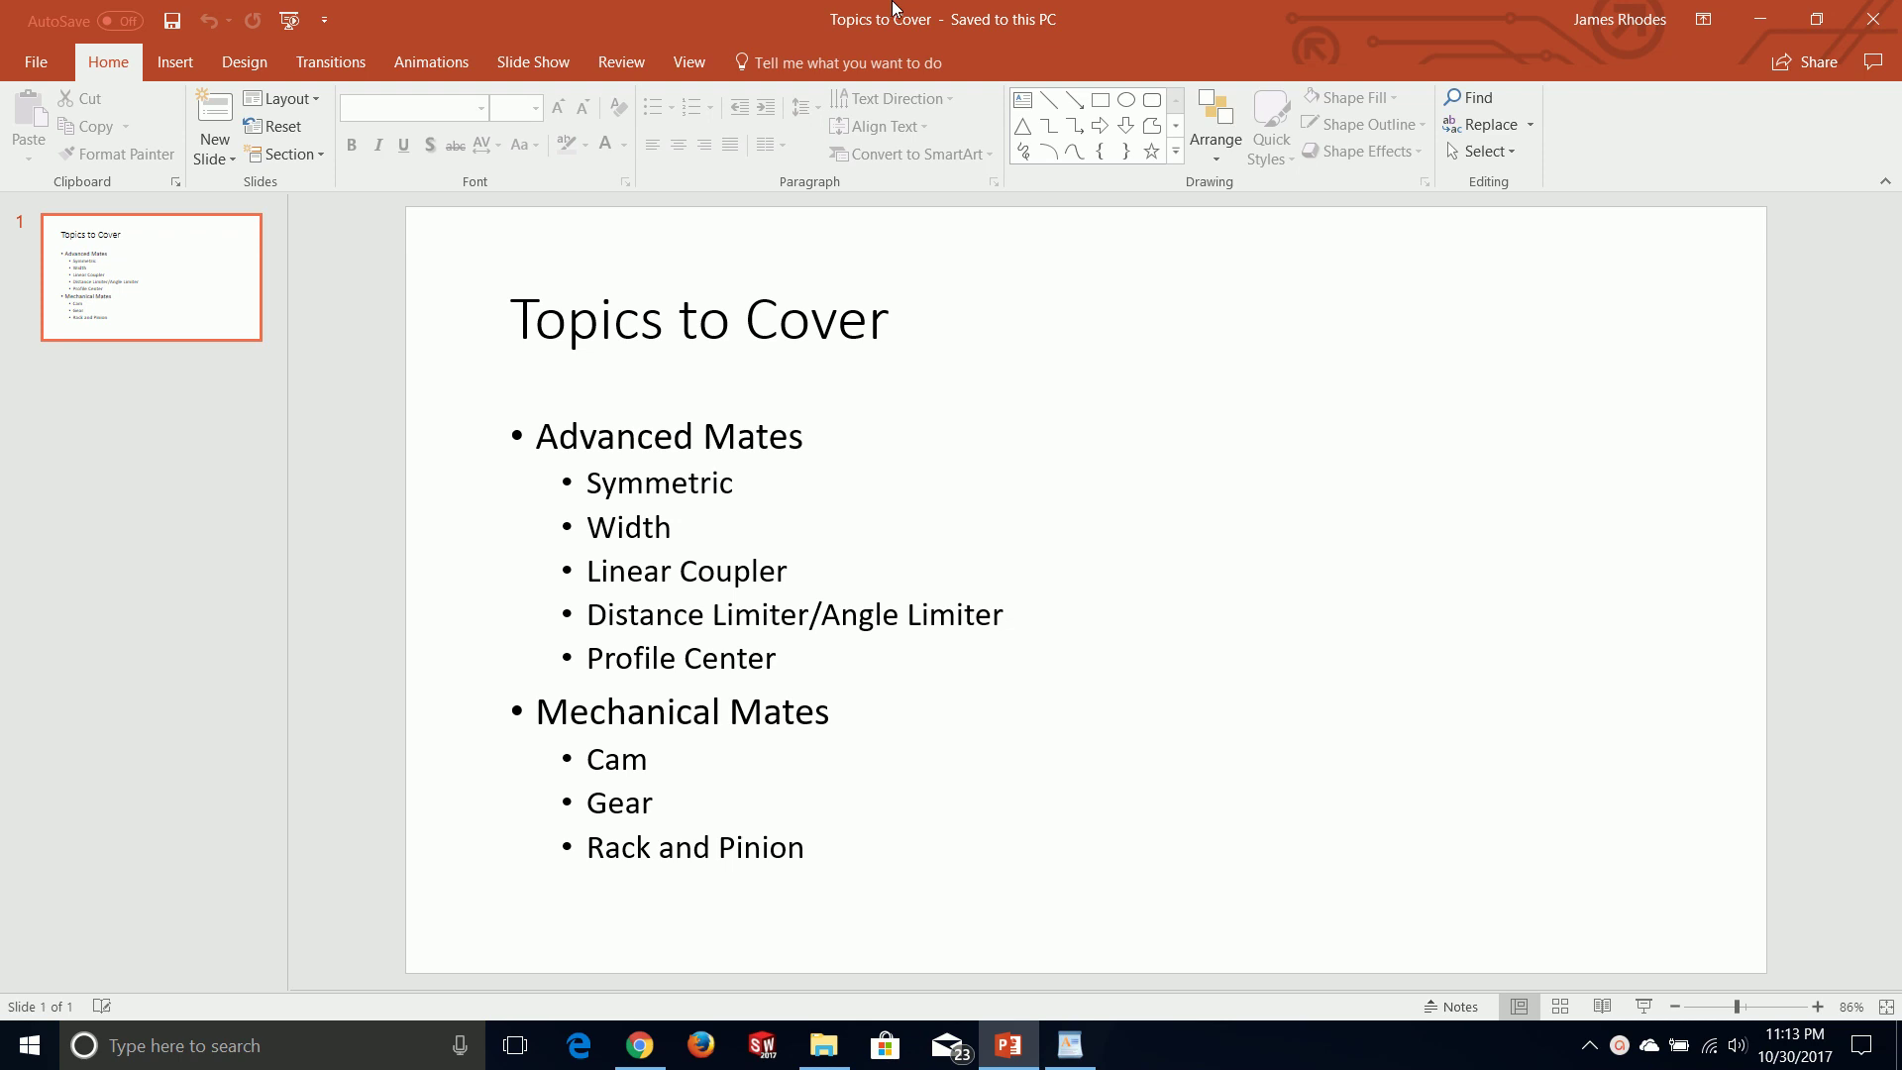
# - Switch to SOLIDWORKS and create a new assembly document
pyautogui.moveTo(946, 8); pyautogui.dragTo(0, 614)
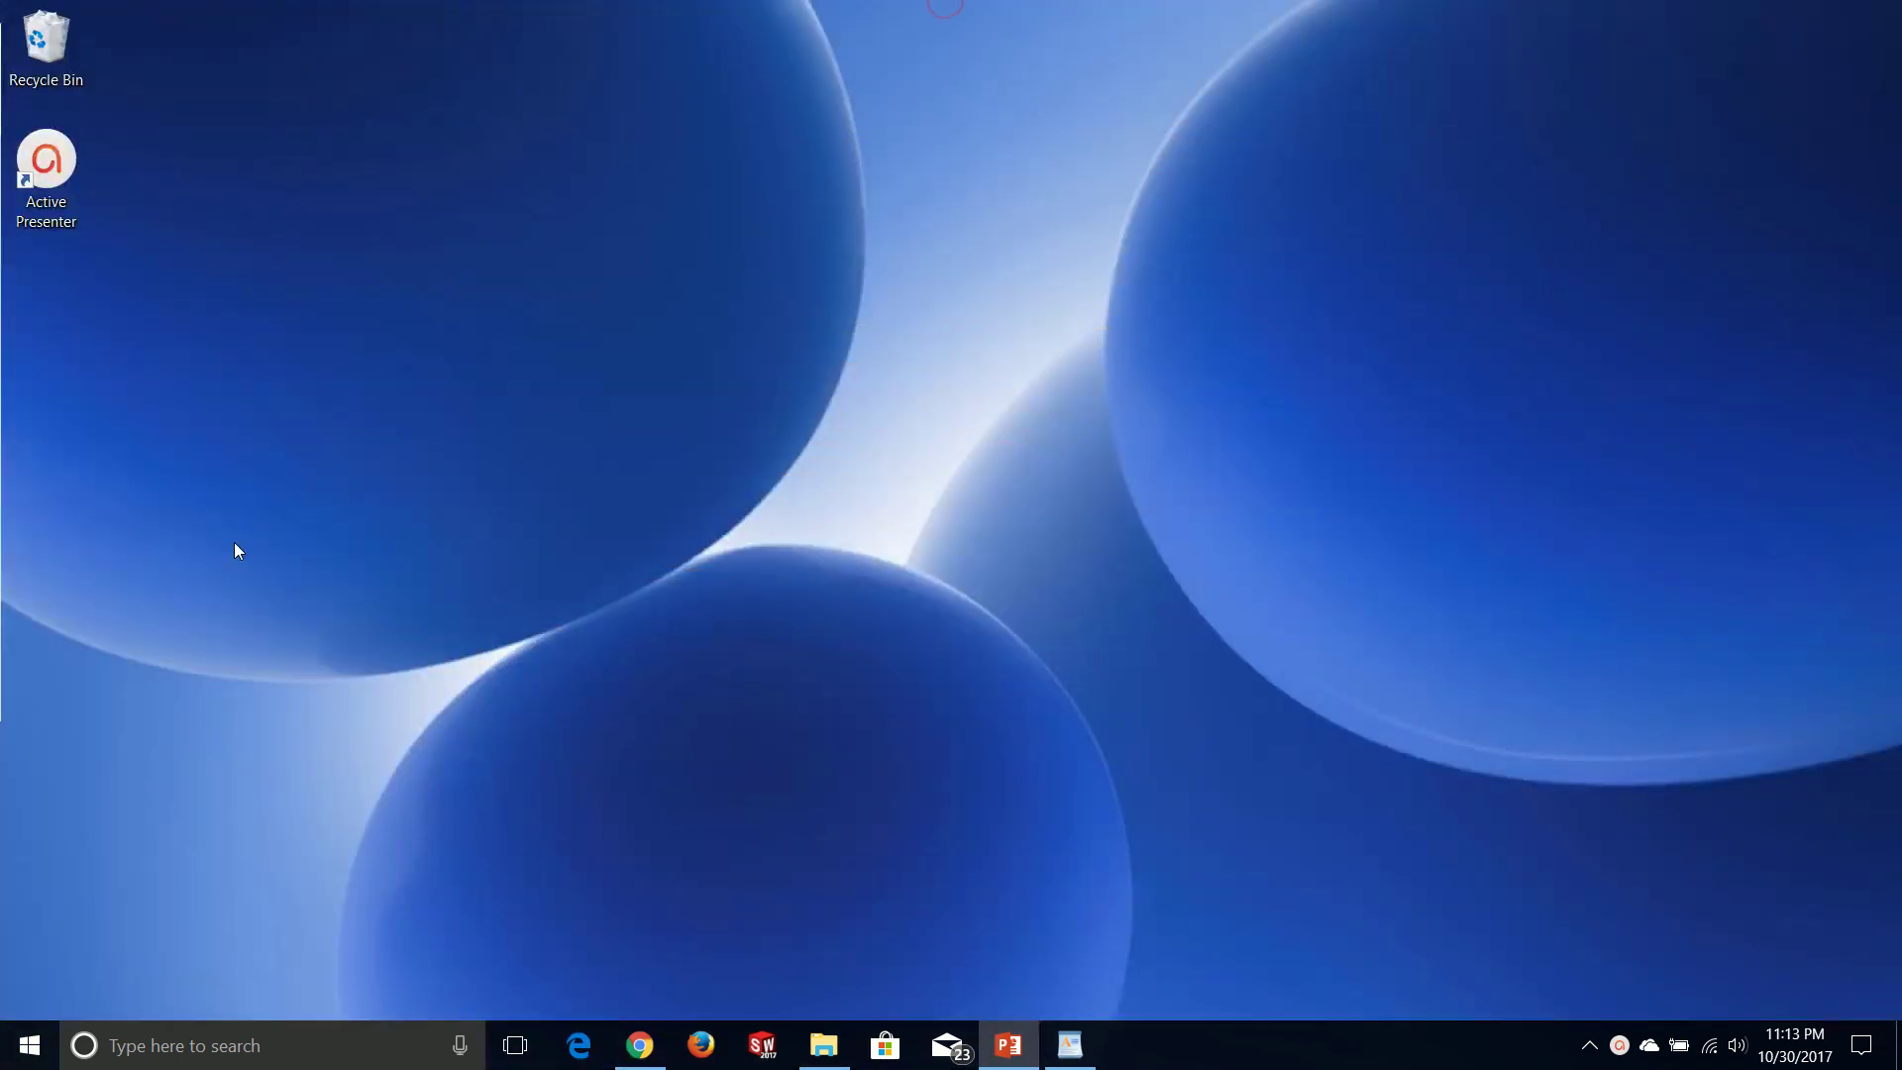
pyautogui.click(763, 1045)
pyautogui.click(824, 1046)
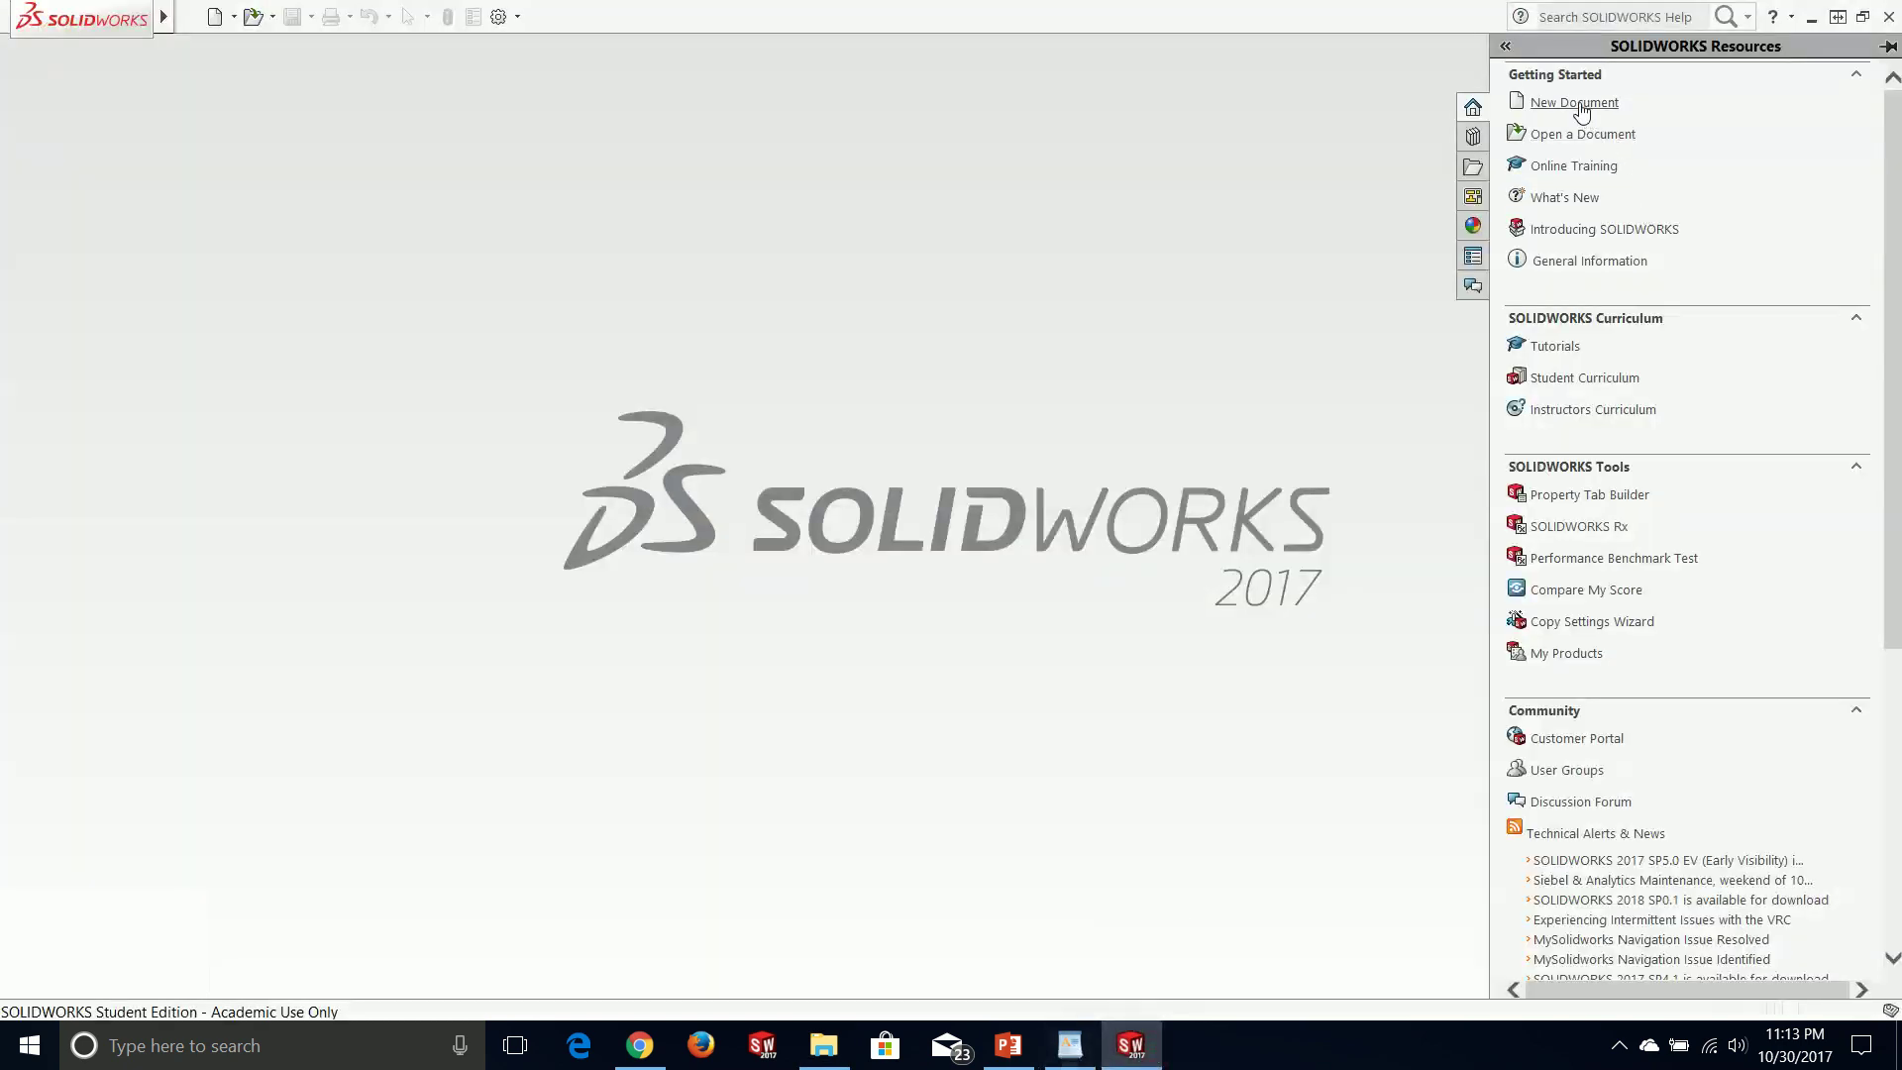
pyautogui.click(1578, 103)
pyautogui.click(493, 392)
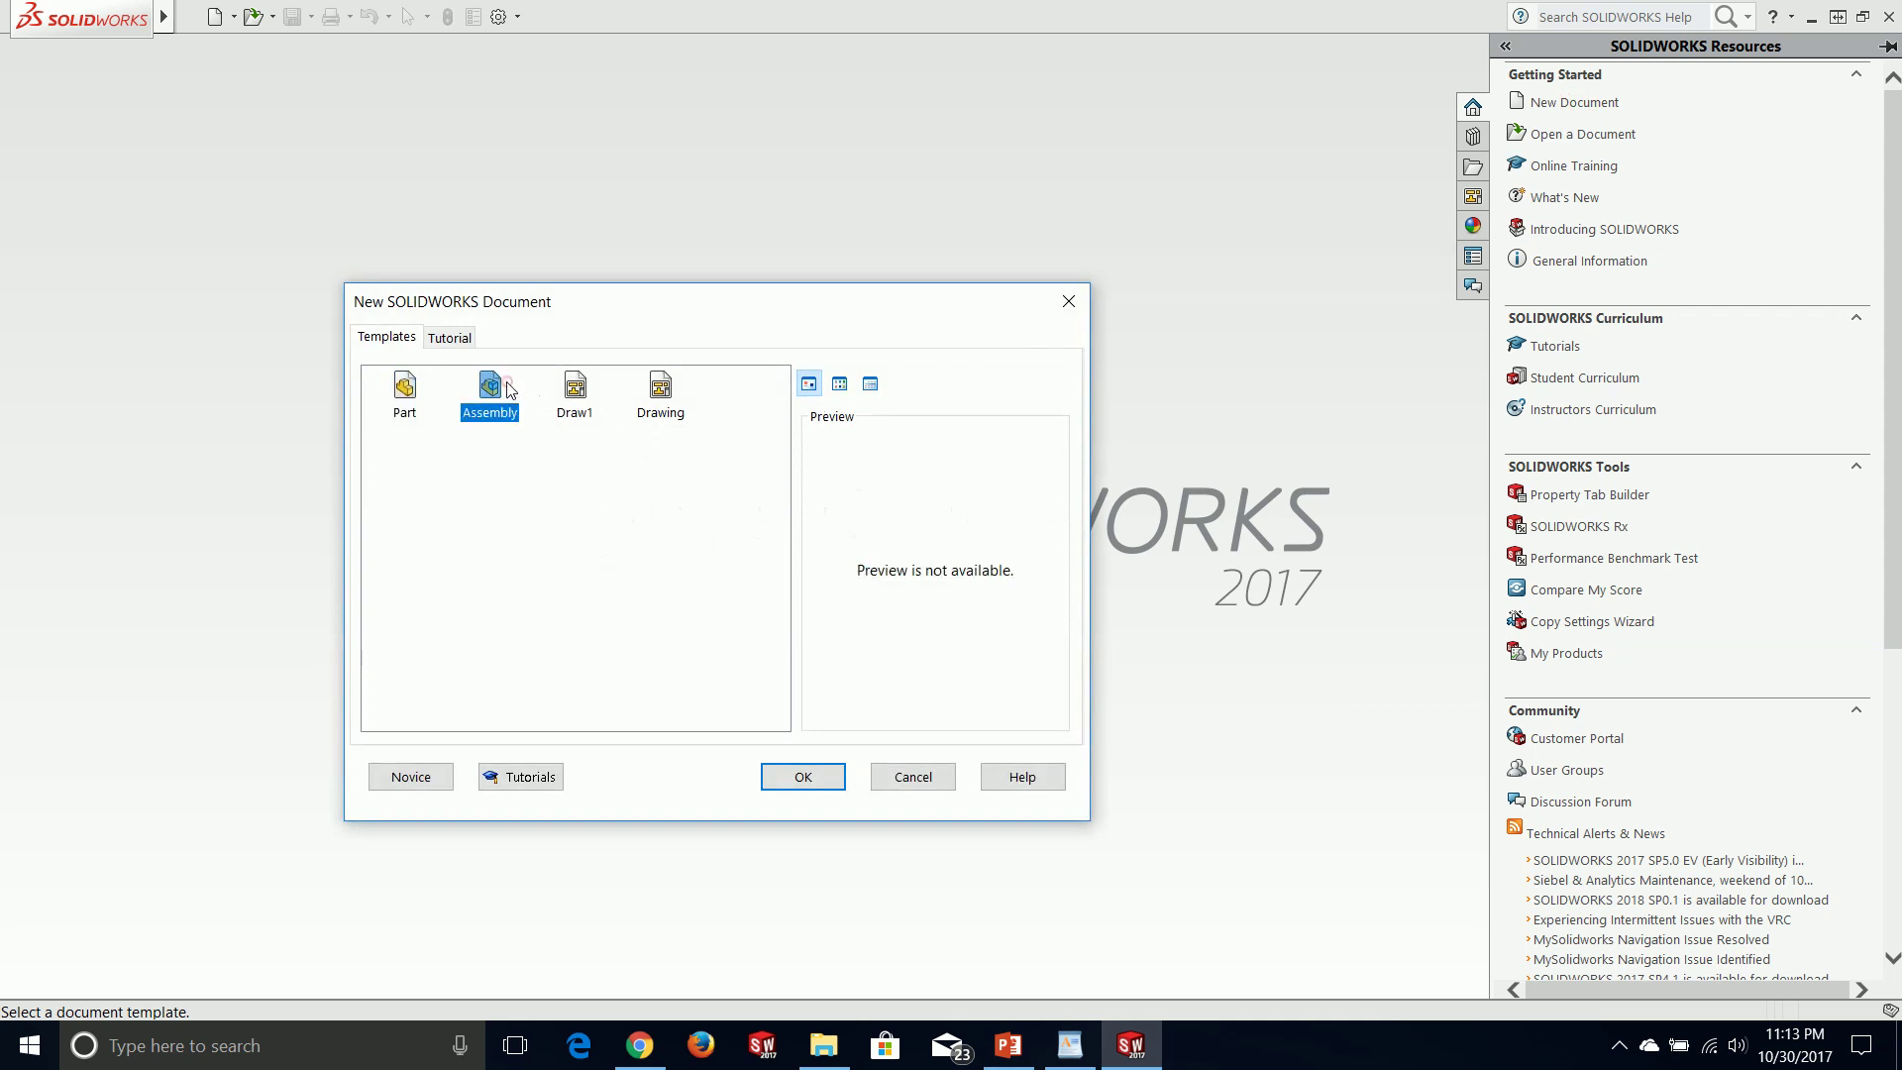
pyautogui.click(797, 778)
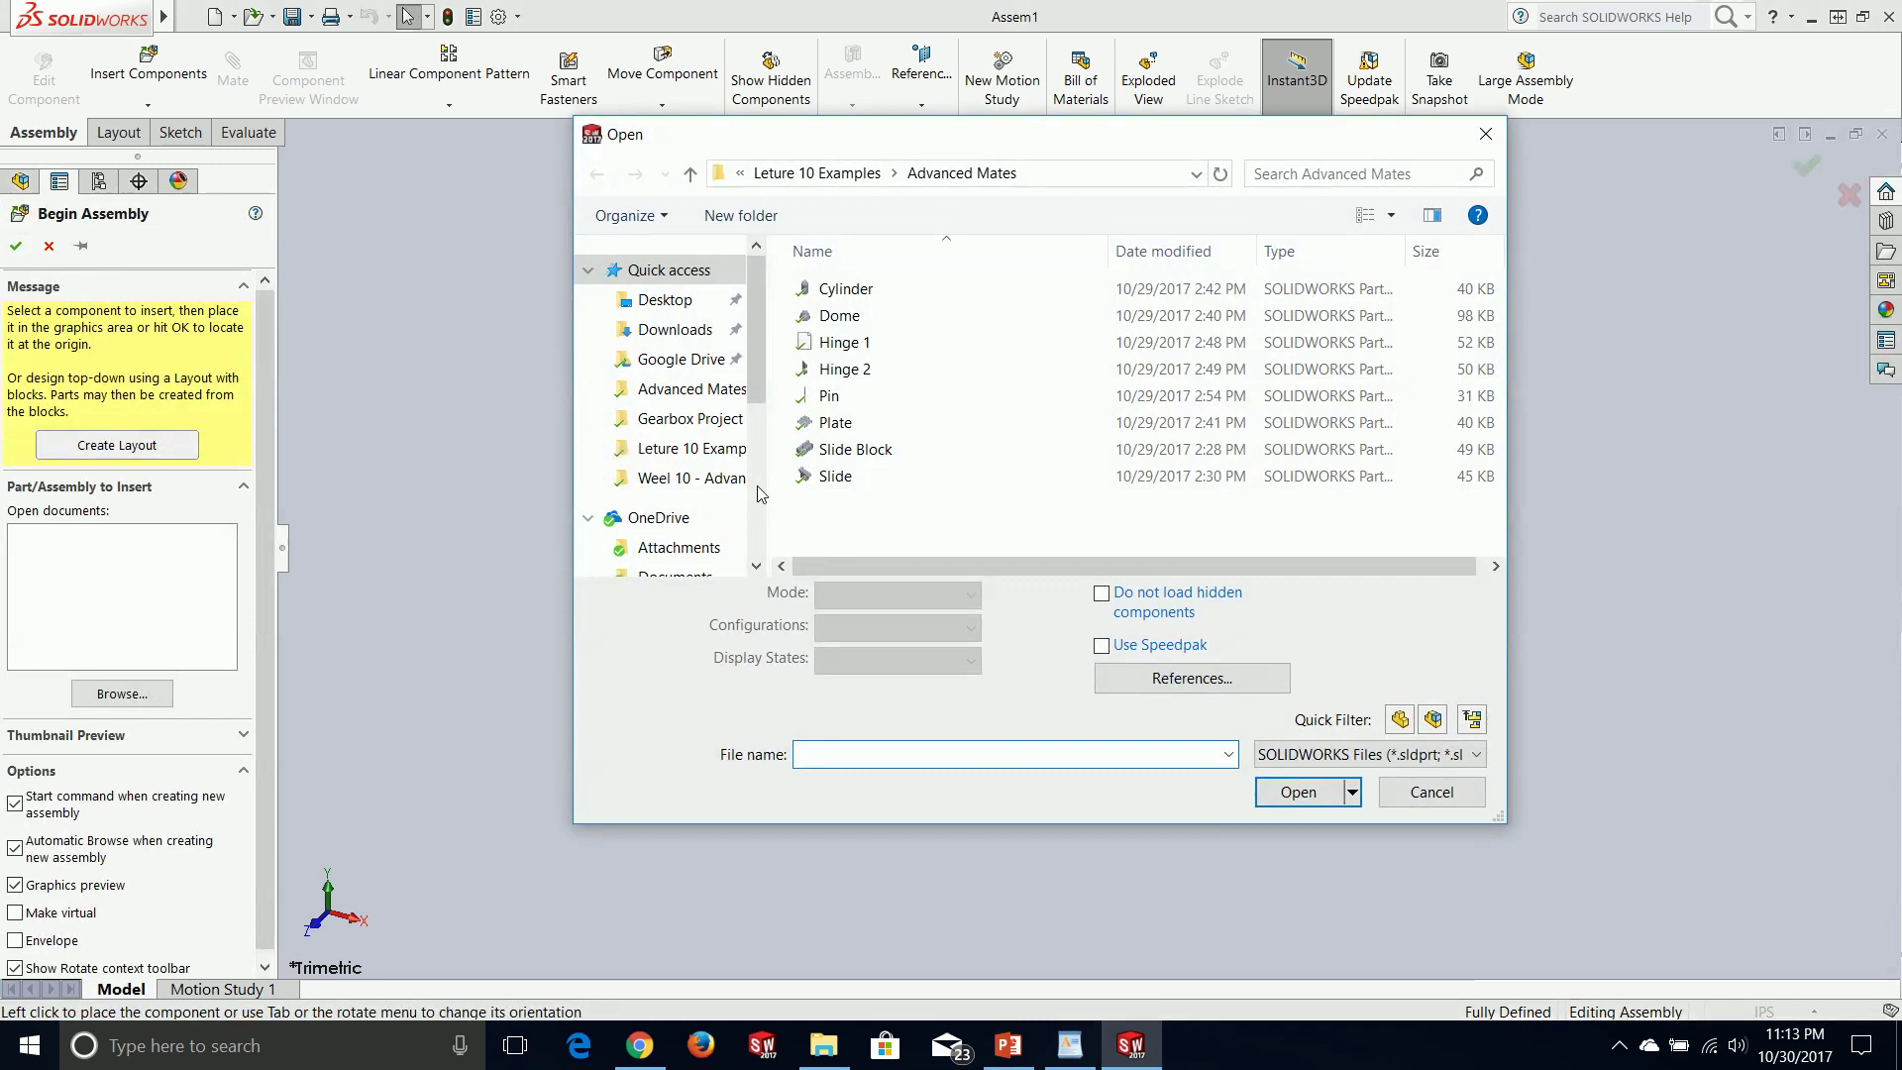
# - Insert the Slide Block part as the assembly's first component
pyautogui.click(857, 450)
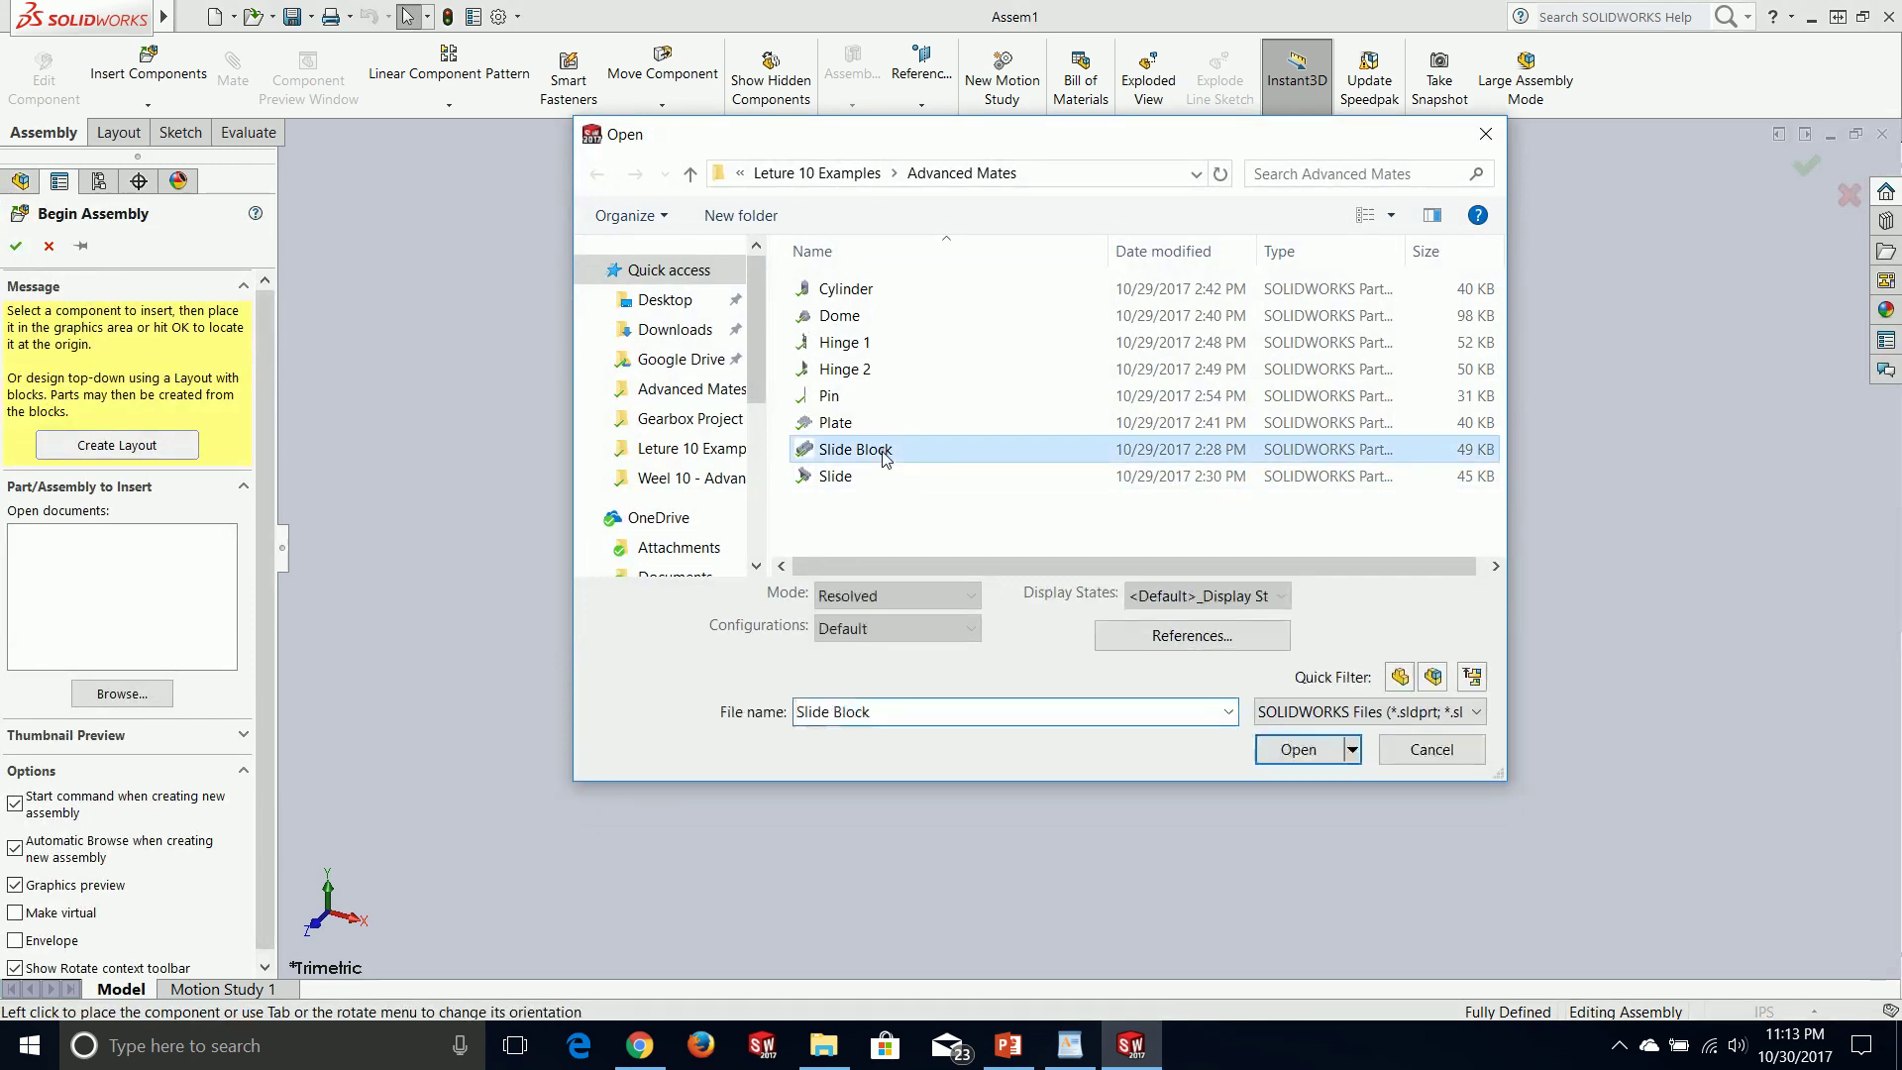
pyautogui.click(1294, 749)
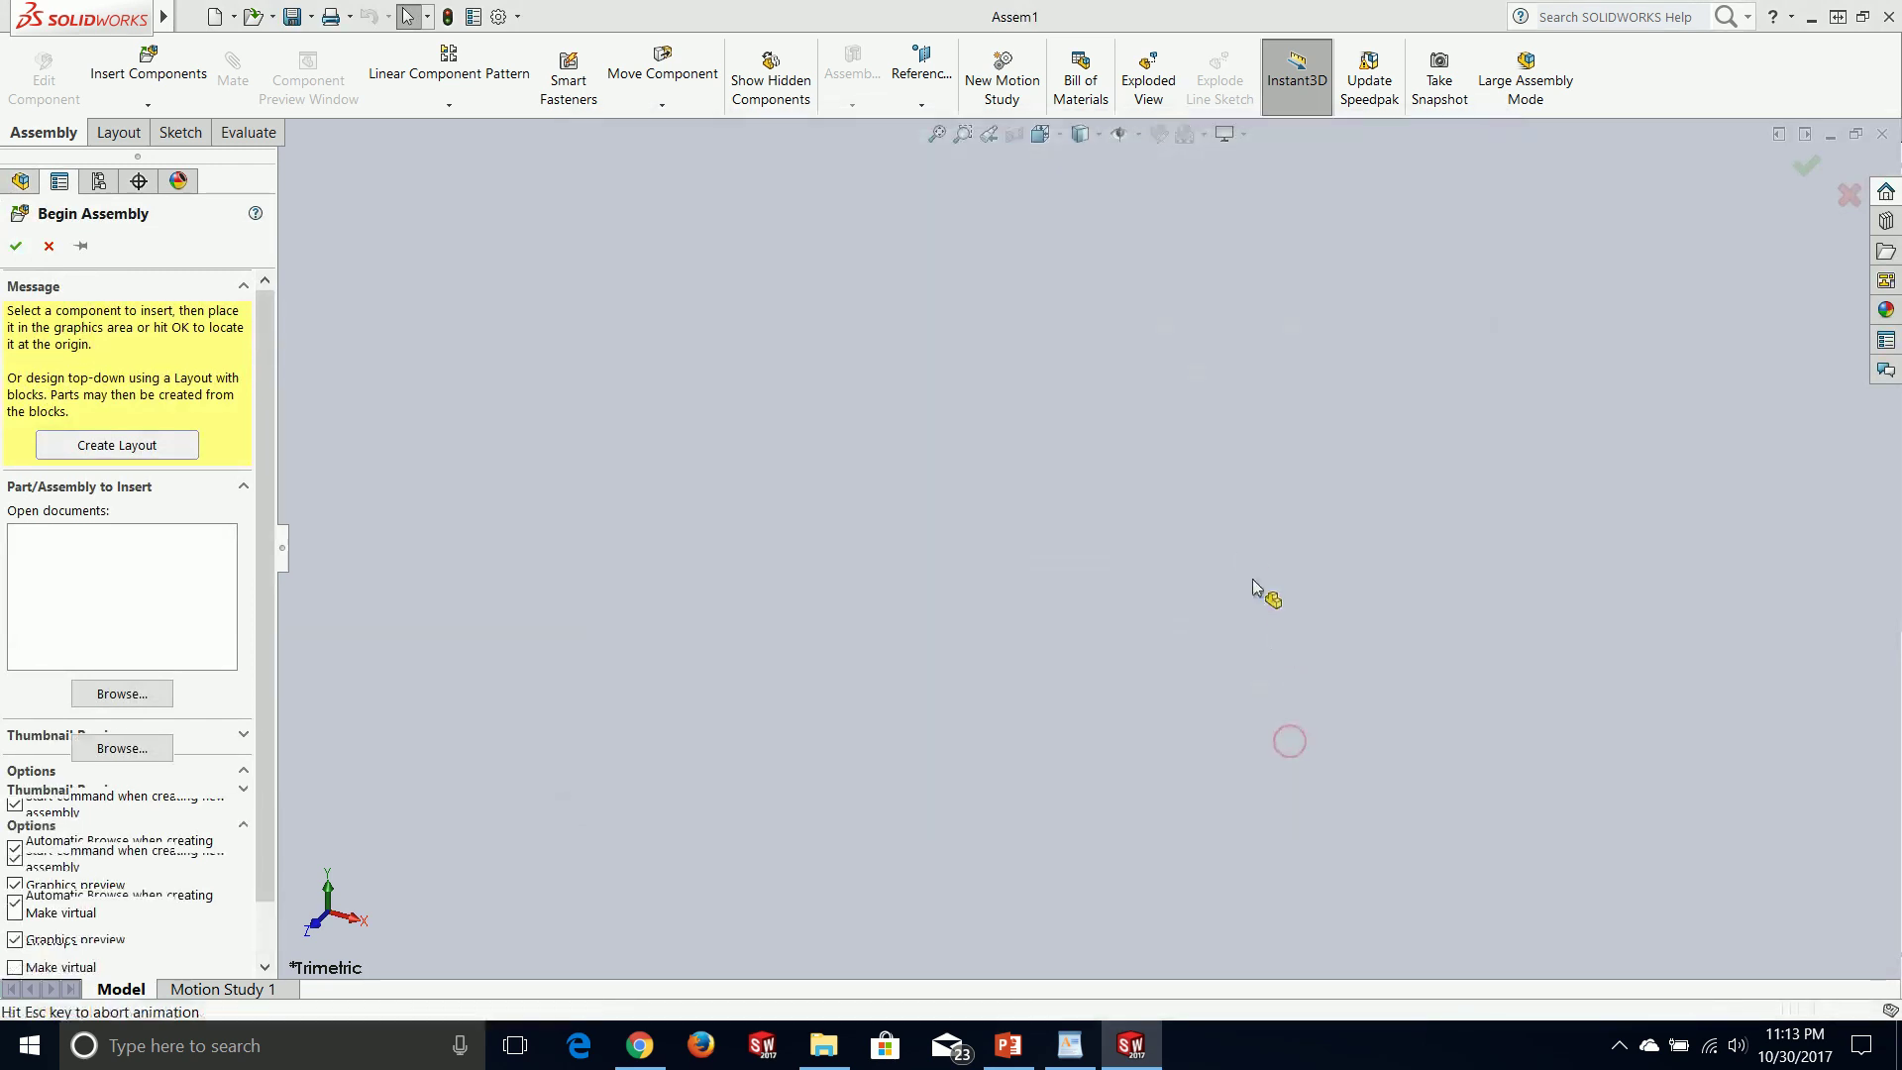
pyautogui.click(1083, 510)
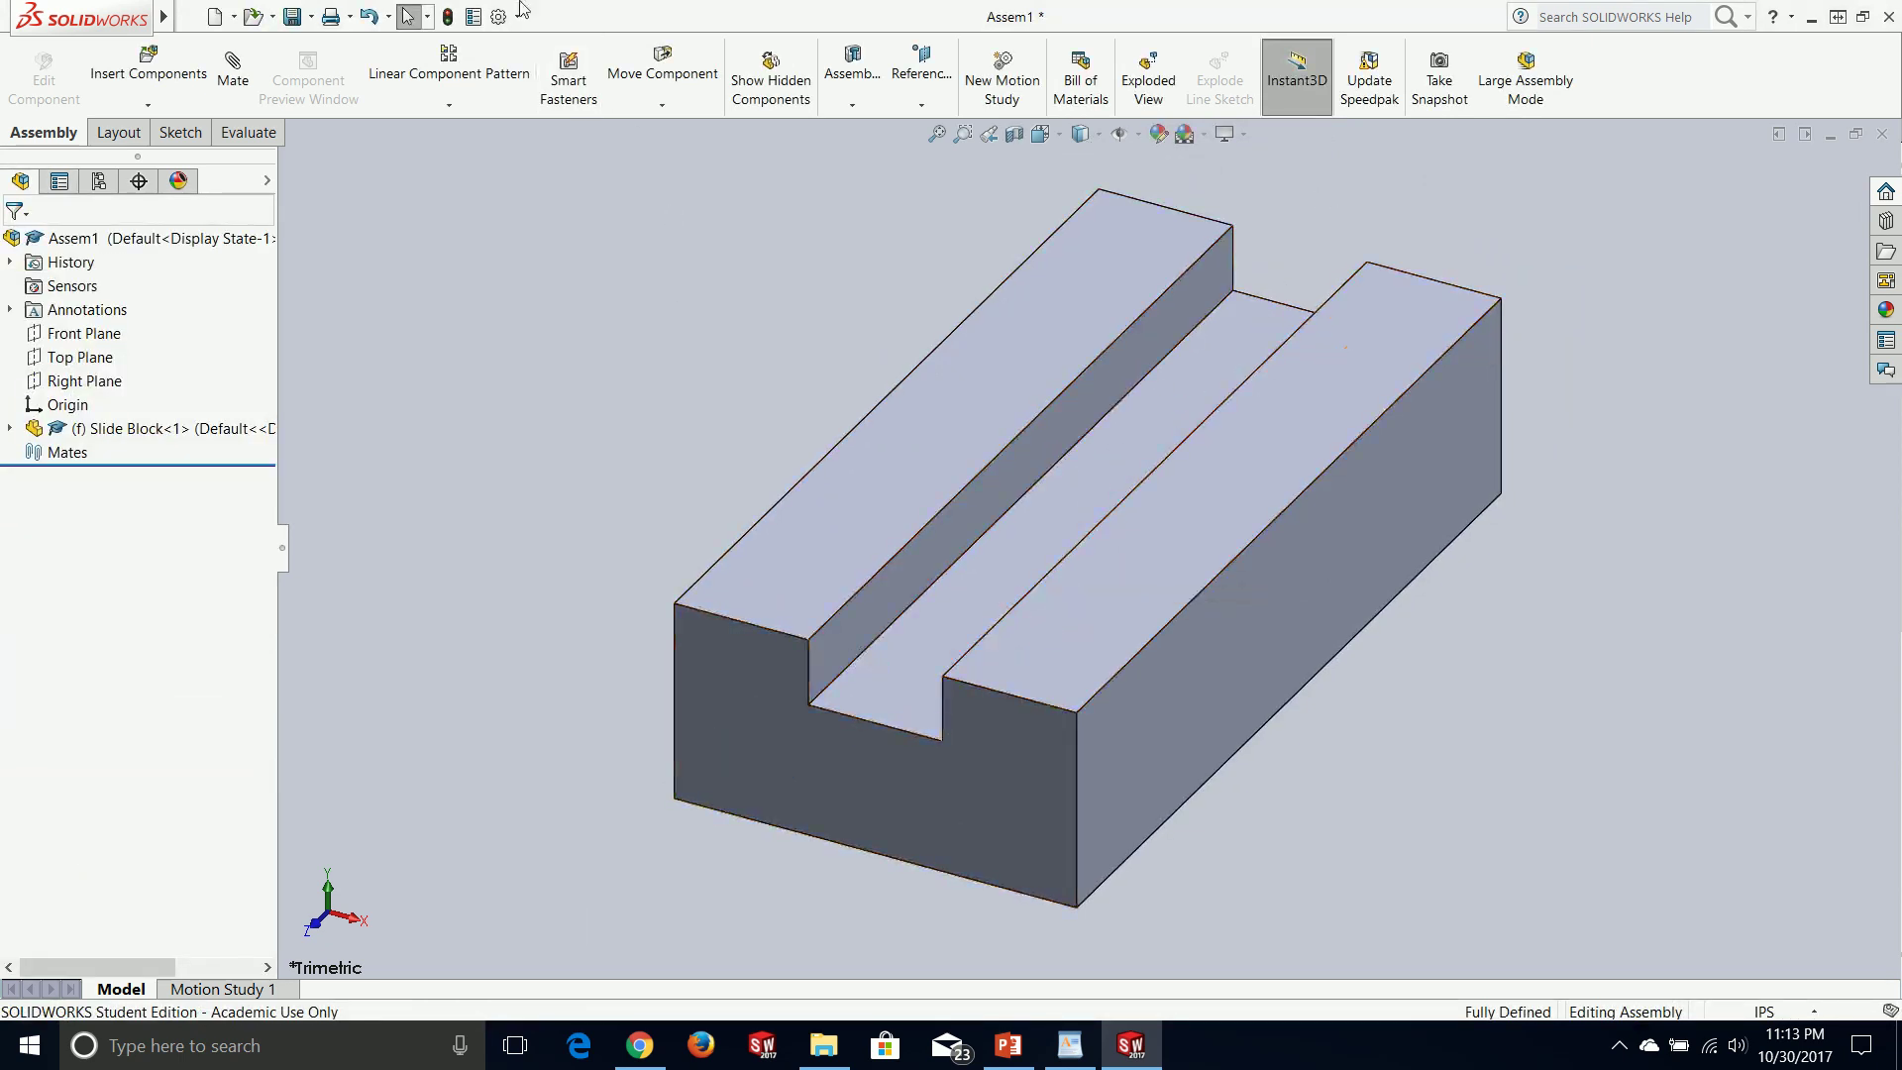
# - Insert the Slide part and place it in free space beside the slide block
pyautogui.click(148, 64)
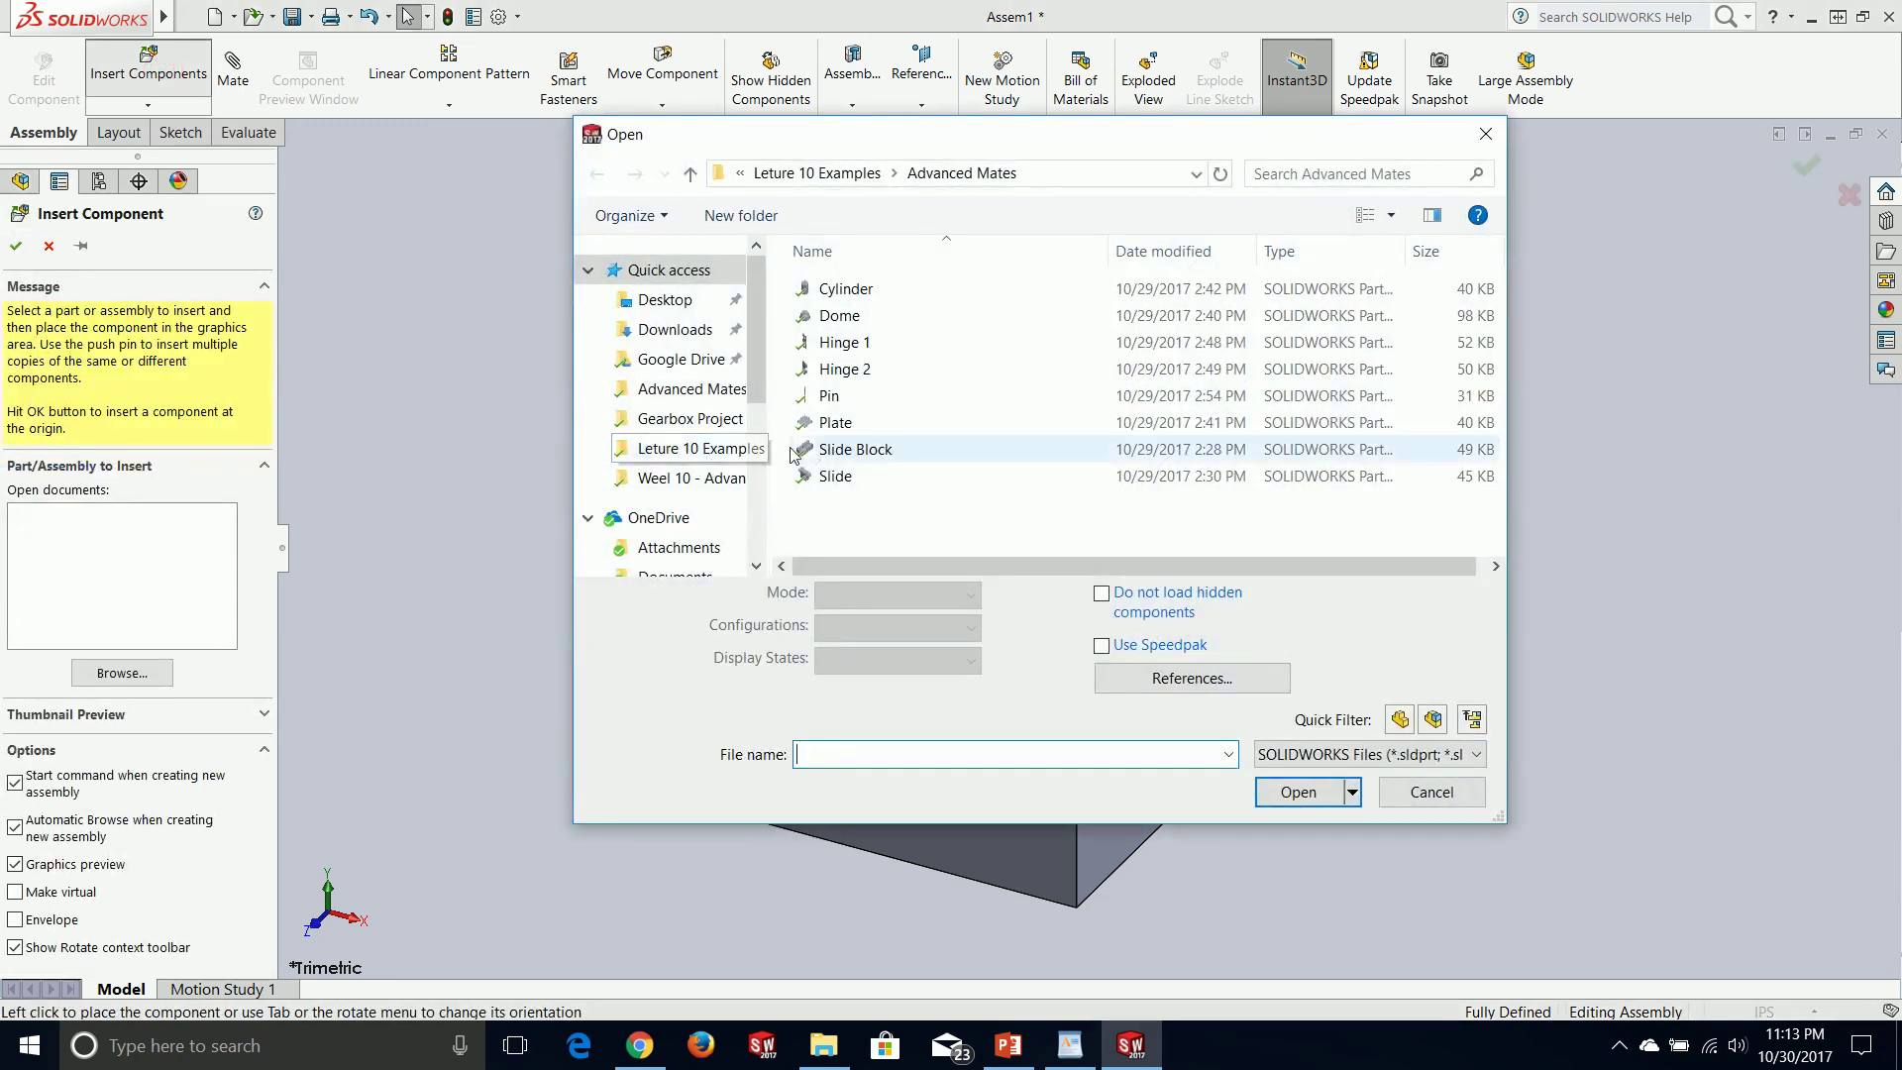
pyautogui.click(835, 476)
pyautogui.click(1298, 792)
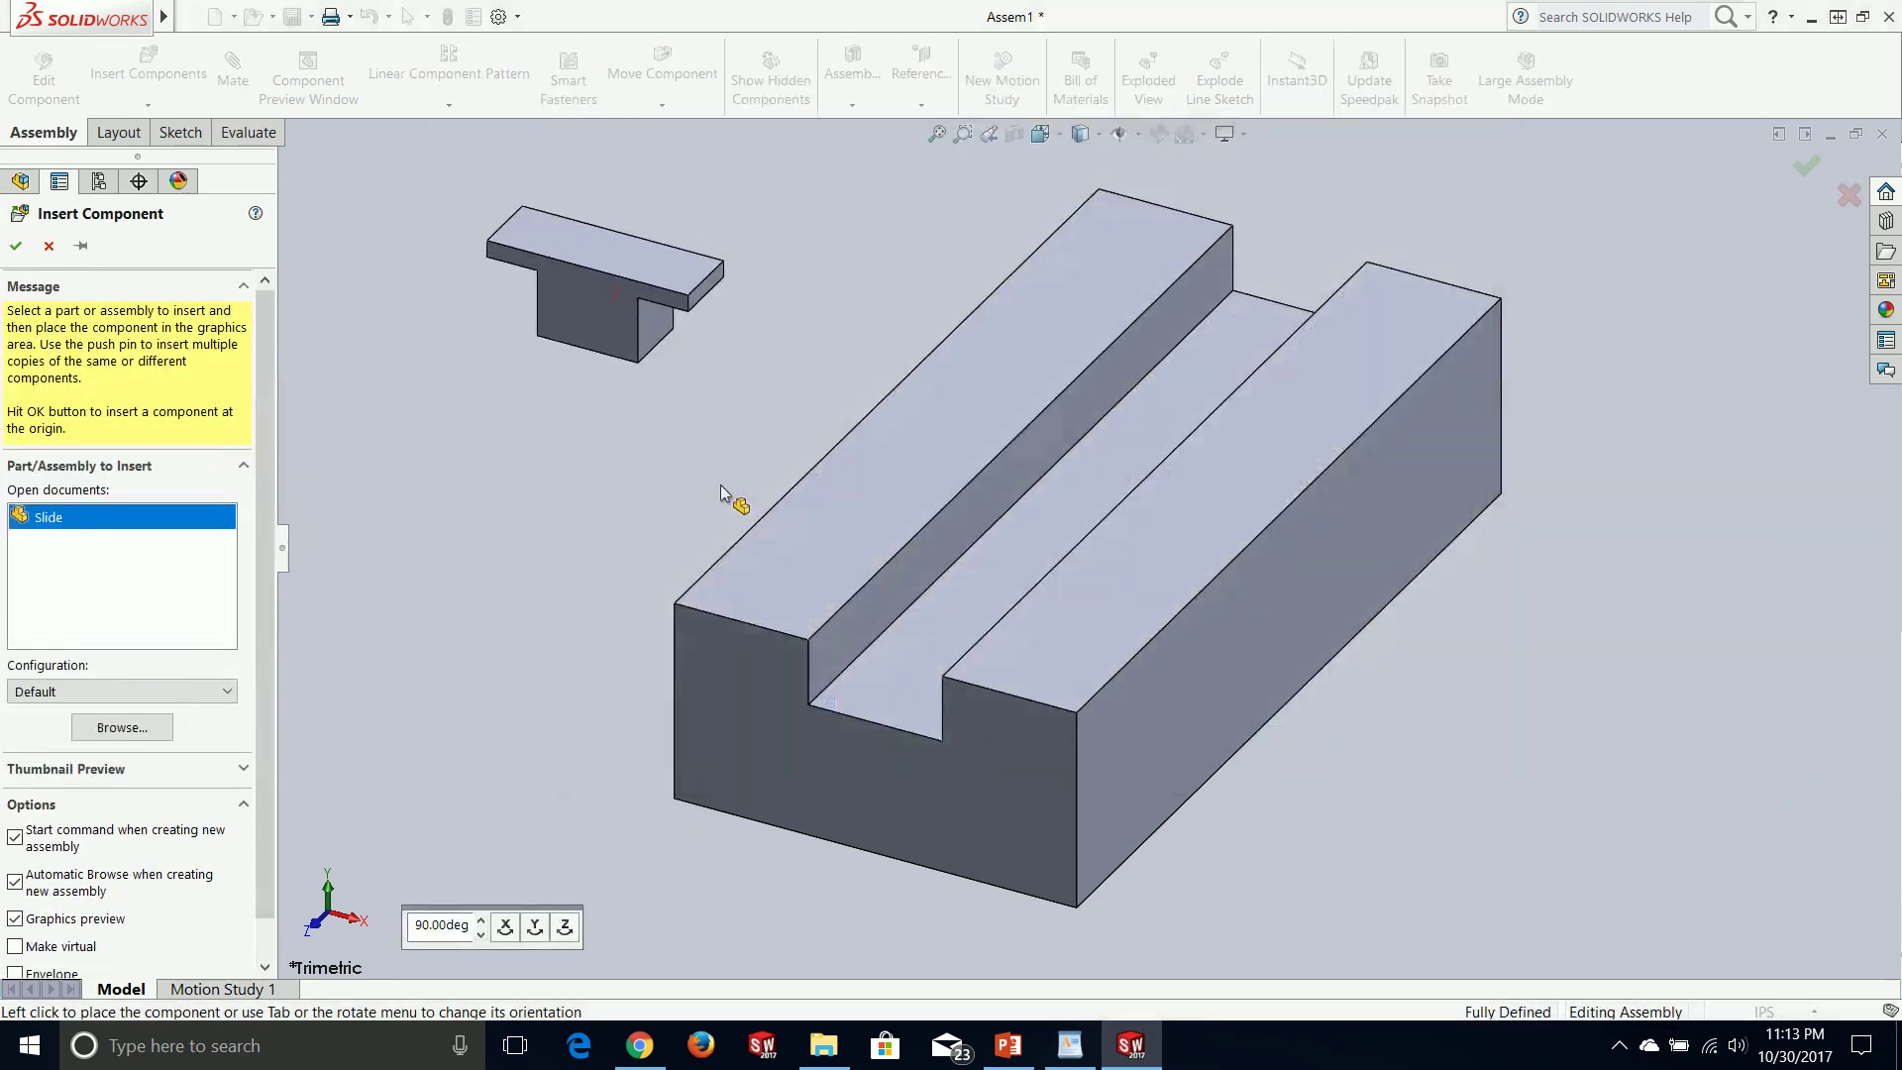
pyautogui.click(722, 492)
# - Add a coincident mate between the bottom face of the slide's stem and the floor of the block's channel
pyautogui.click(232, 72)
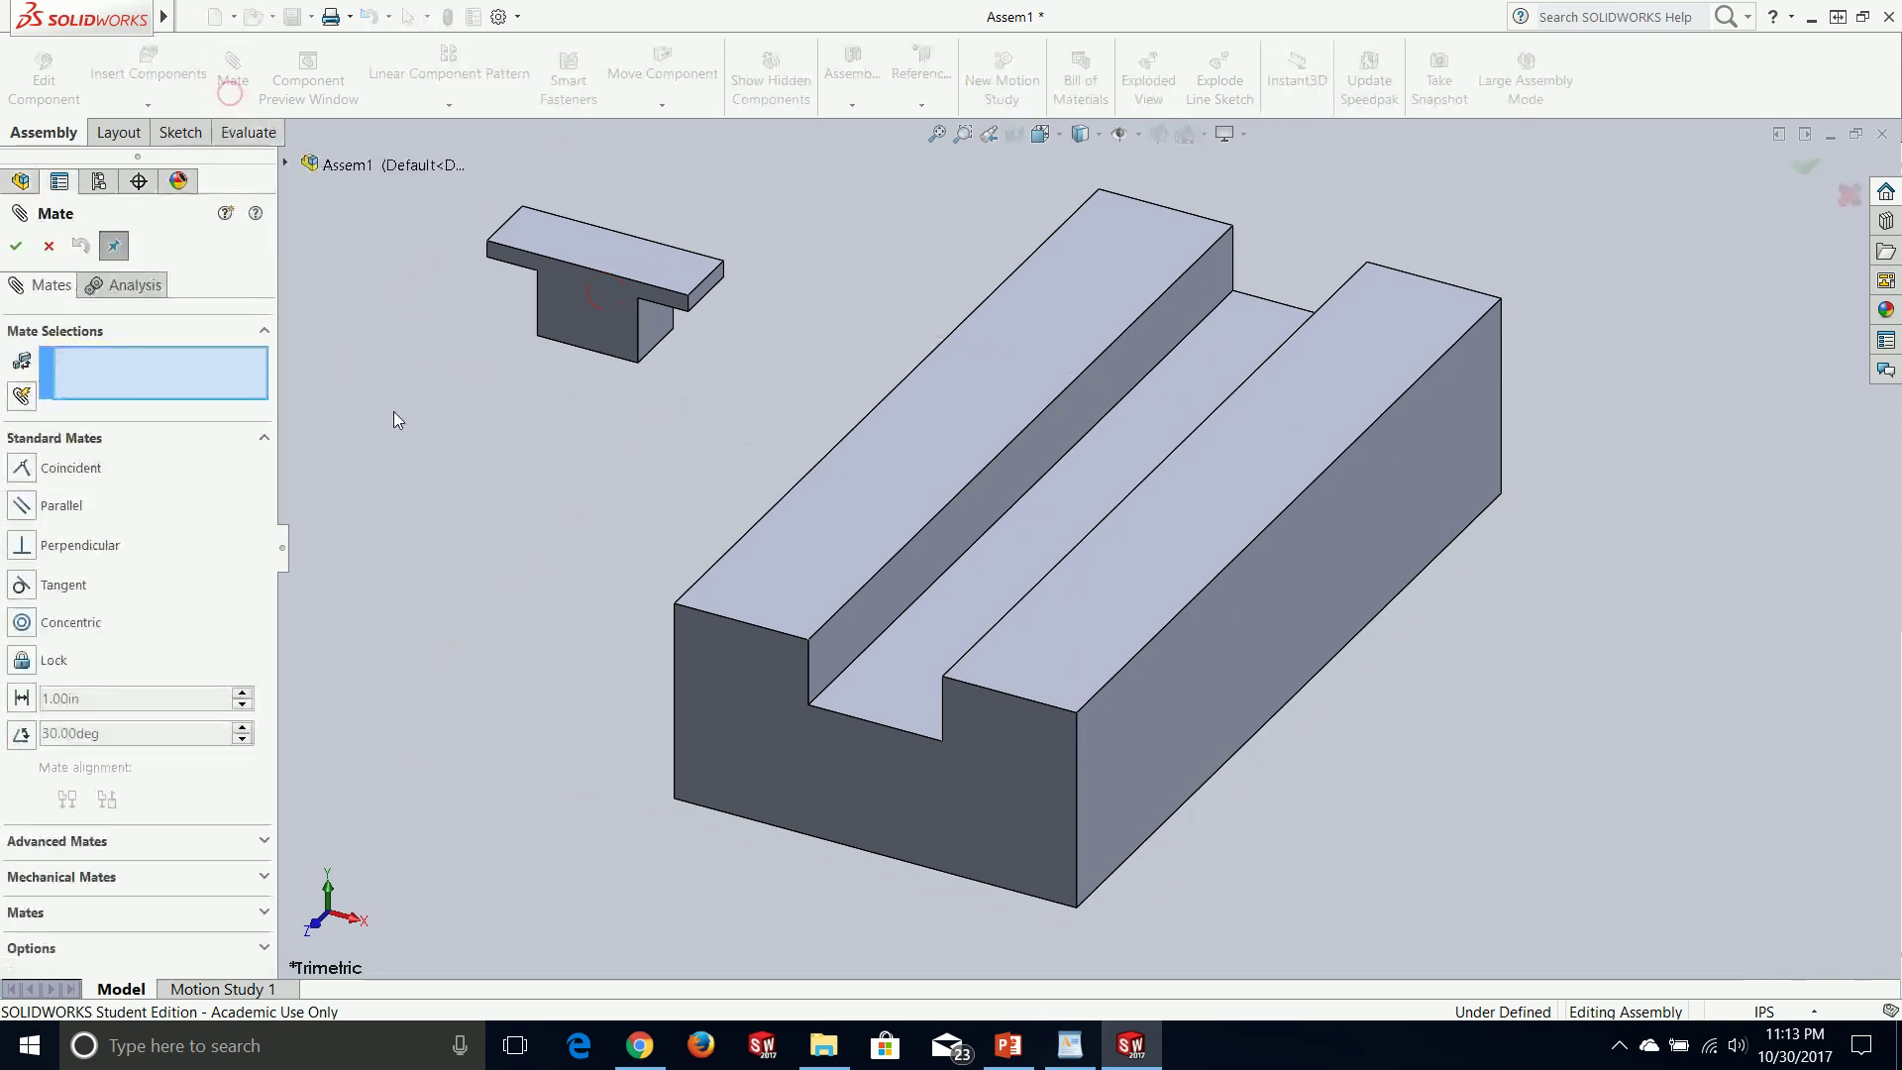
pyautogui.moveTo(465, 585); pyautogui.dragTo(1104, 544, button='middle')
pyautogui.click(22, 467)
pyautogui.moveTo(996, 654); pyautogui.dragTo(641, 590, button='middle')
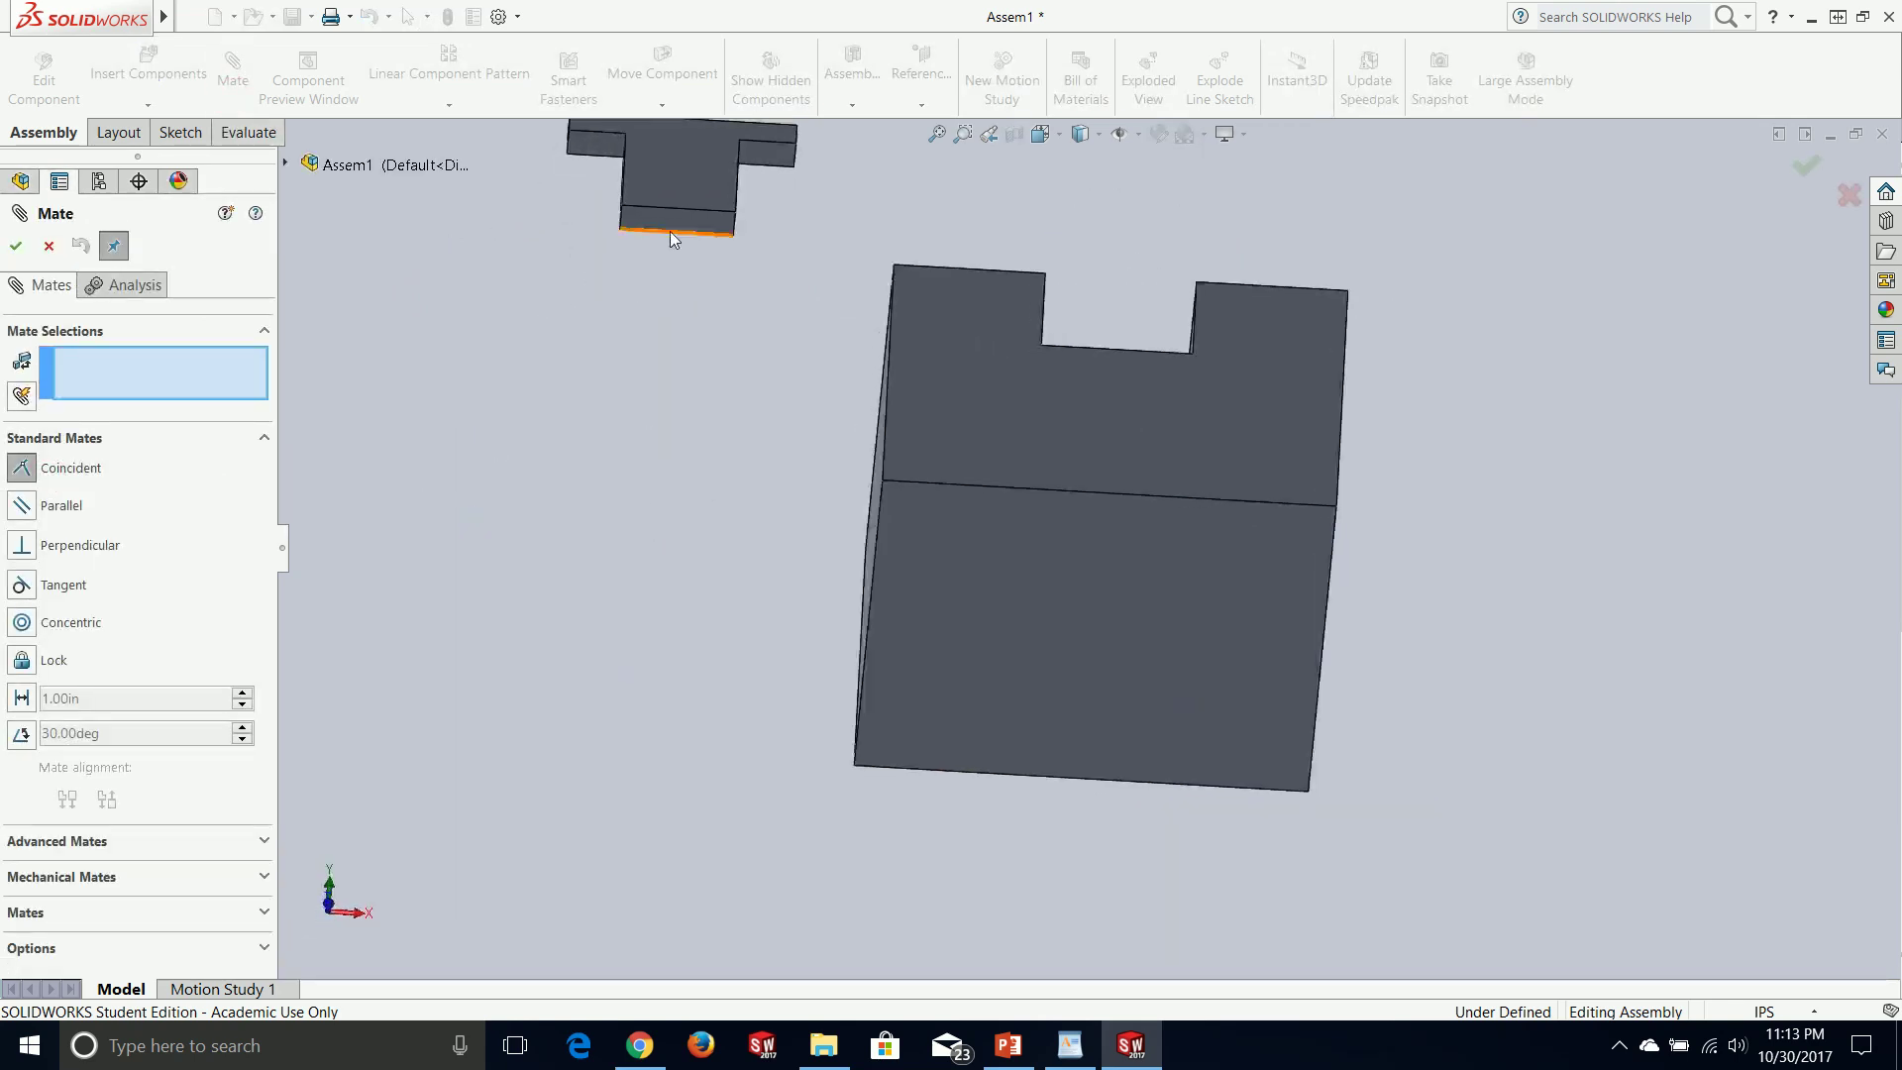
pyautogui.scroll(-3, 670, 230)
pyautogui.click(705, 252)
pyautogui.moveTo(890, 371); pyautogui.dragTo(862, 527, button='middle')
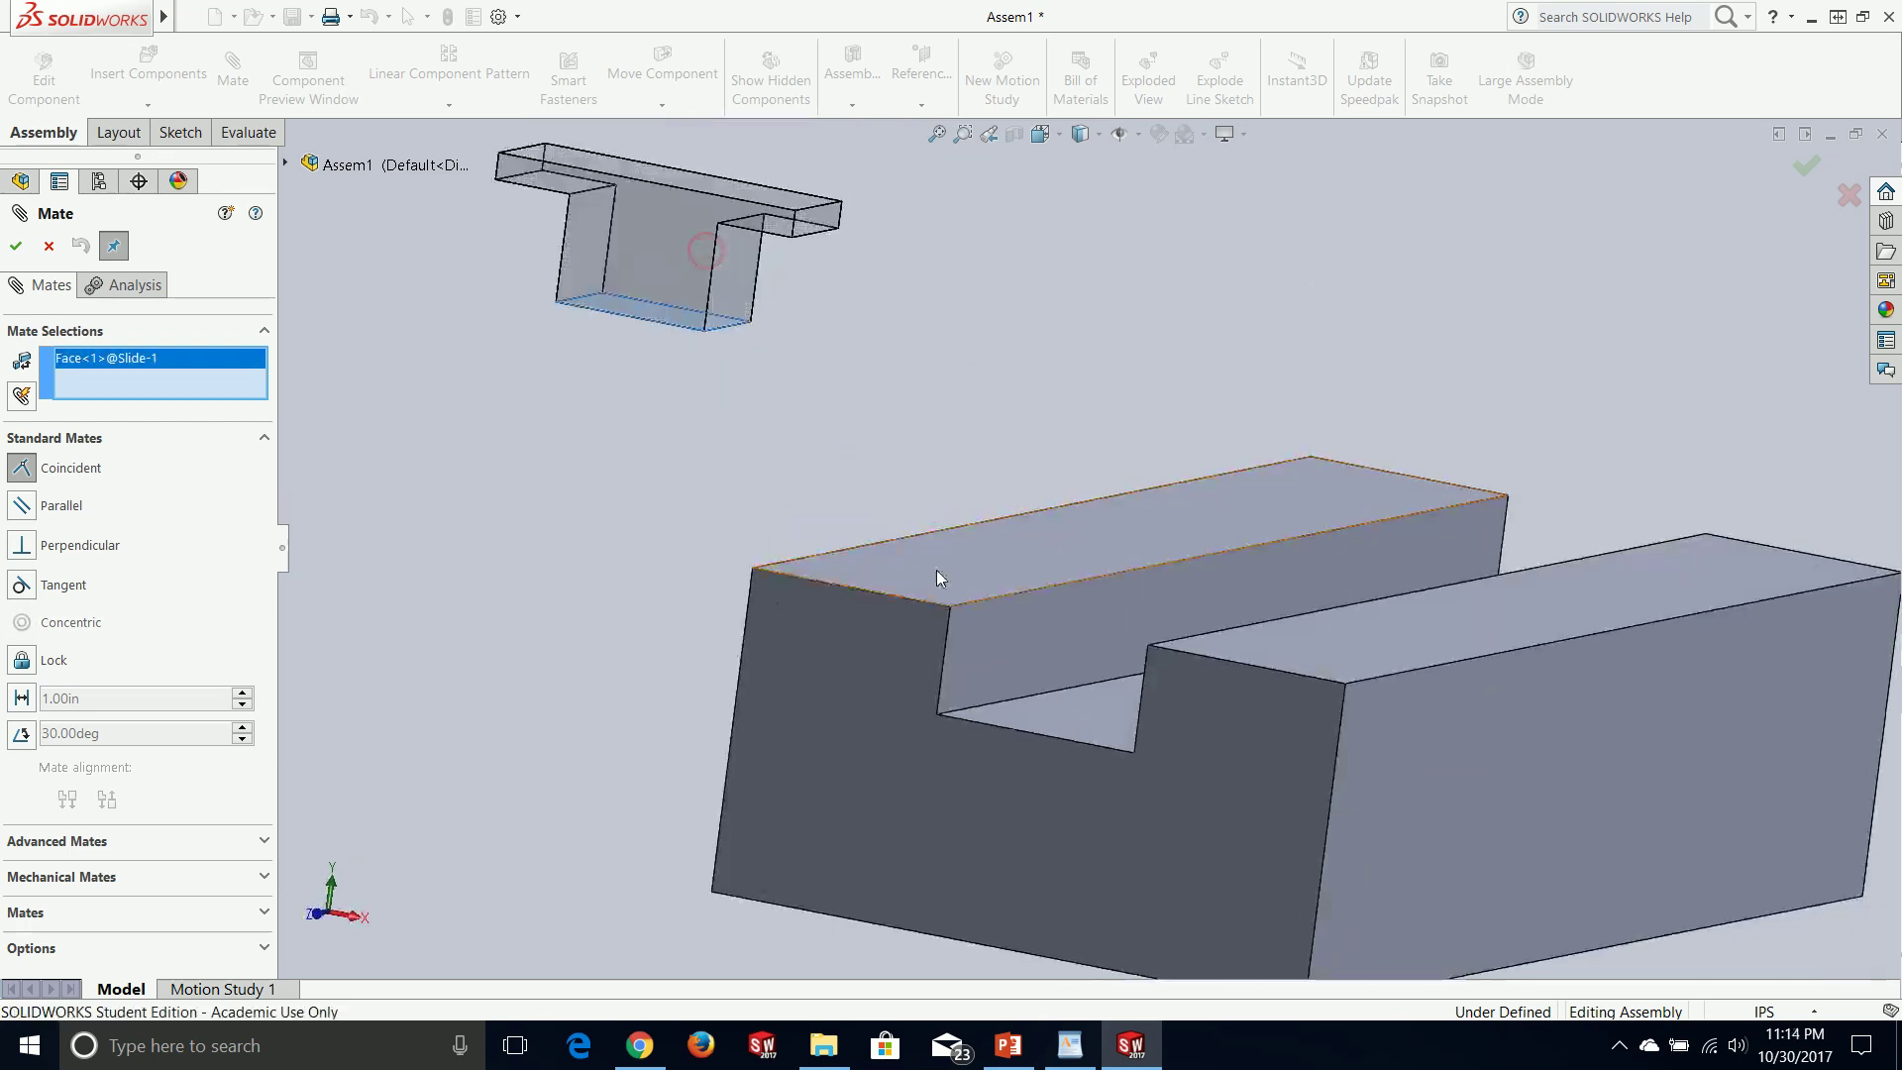
pyautogui.click(1095, 709)
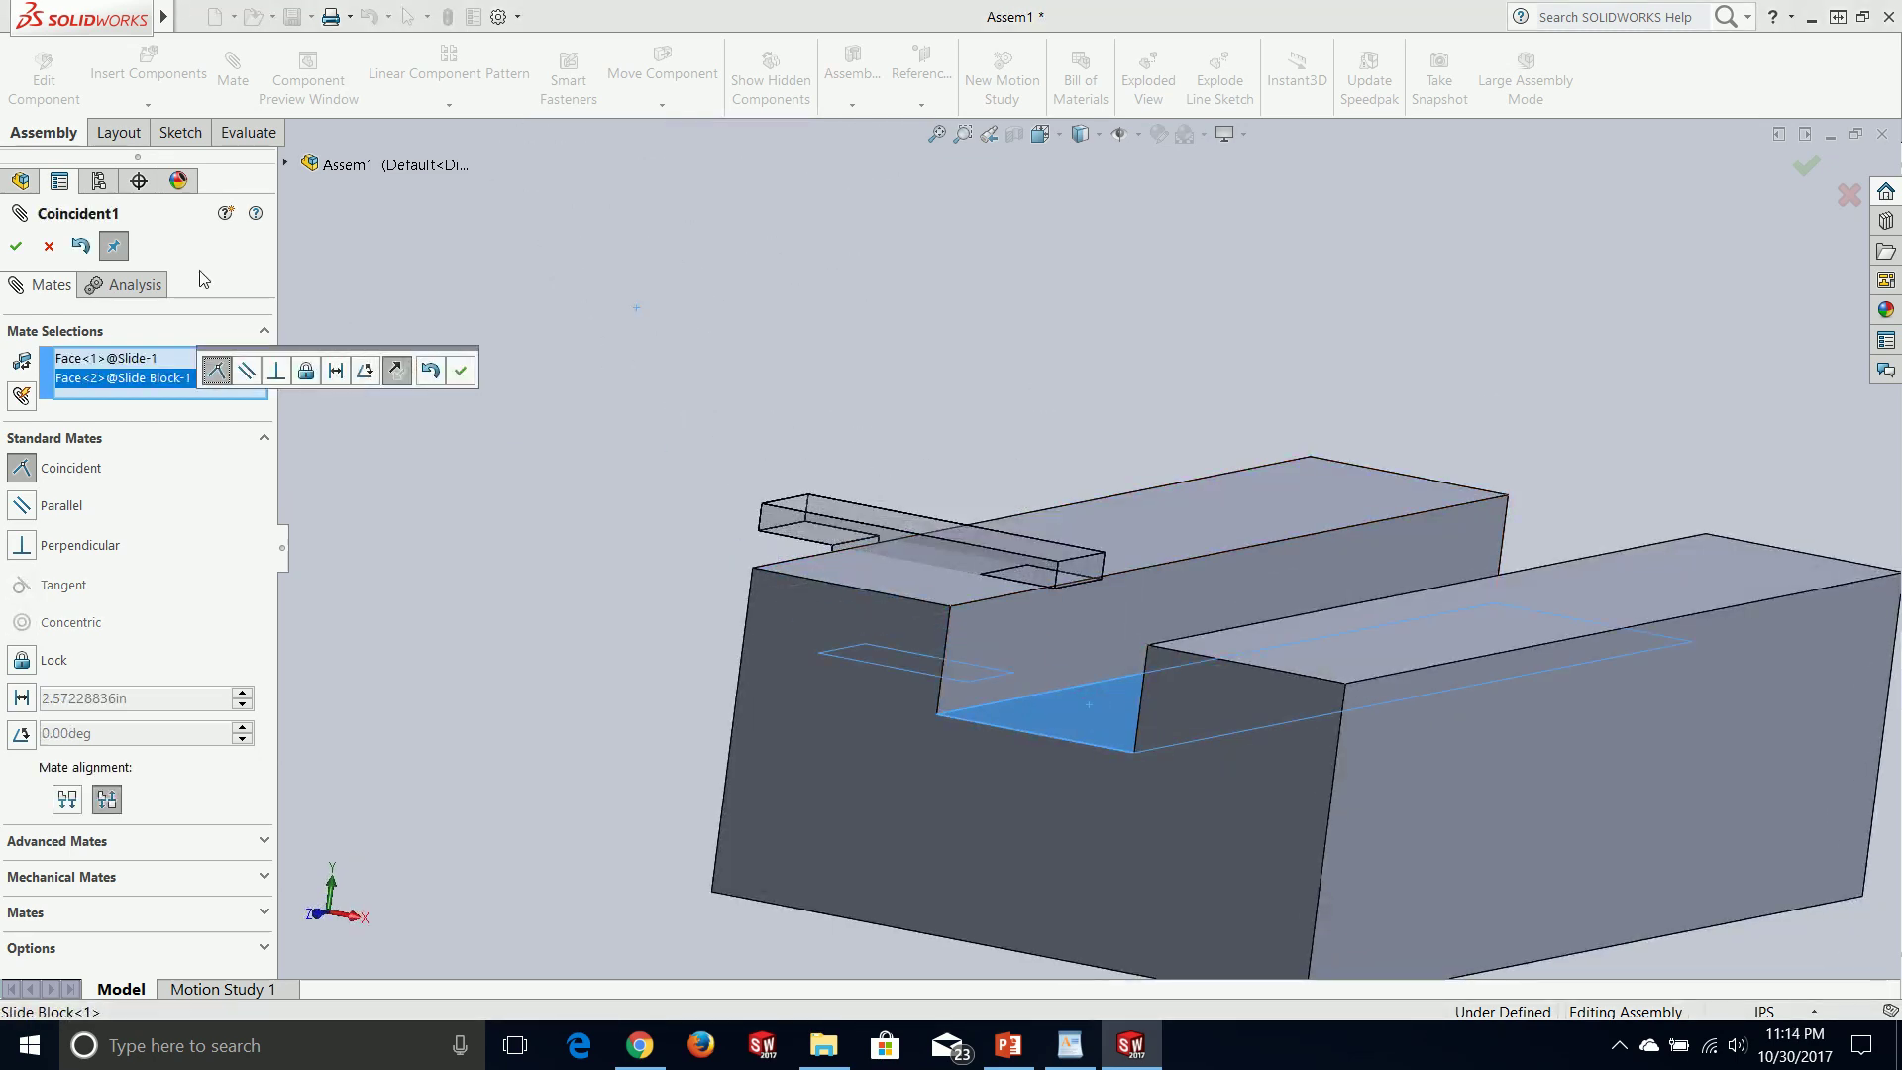
pyautogui.click(16, 246)
# - Move the slide so its stem sits inside the front end of the block's channel
pyautogui.moveTo(837, 566); pyautogui.dragTo(920, 645)
pyautogui.moveTo(919, 645); pyautogui.dragTo(842, 673, button='middle')
pyautogui.moveTo(870, 686)
pyautogui.mouseDown()
pyautogui.moveTo(848, 675)
pyautogui.moveTo(863, 689)
pyautogui.mouseUp()
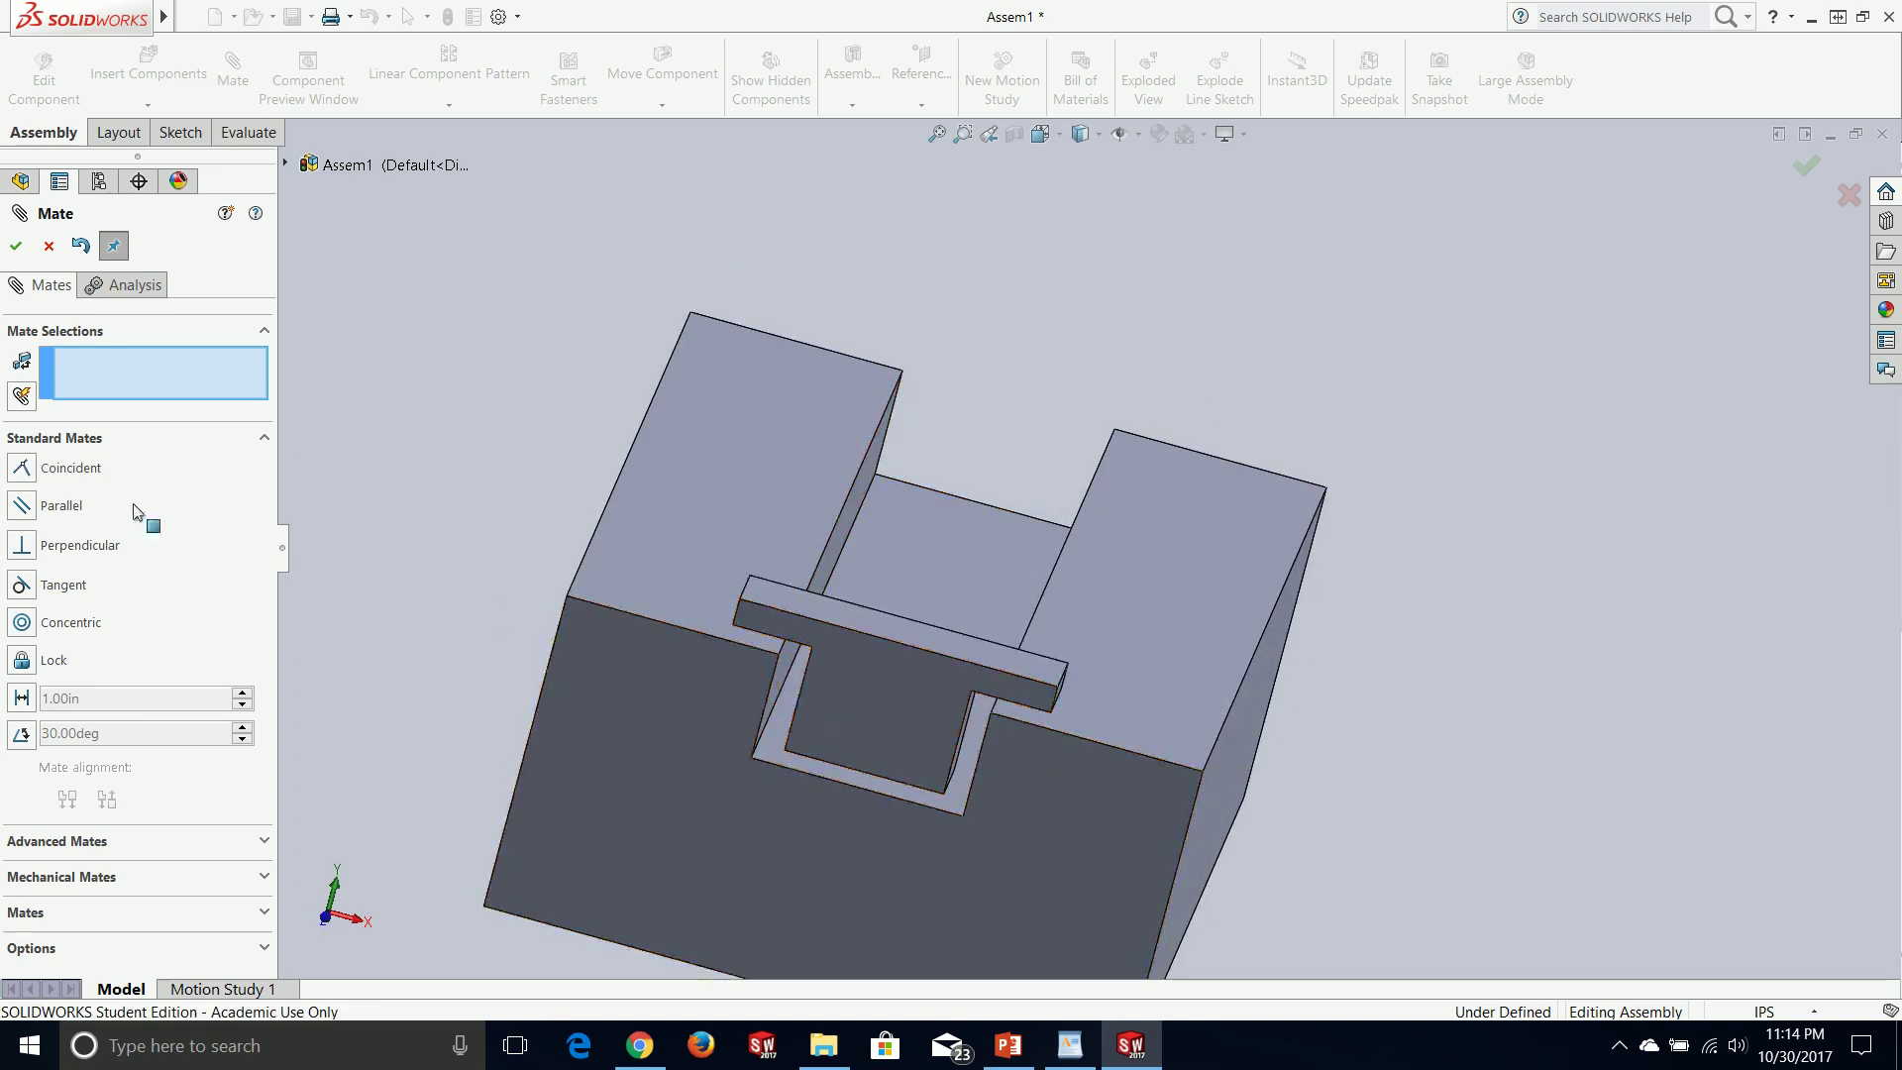
# - Start a centered Width mate with the two side walls of the block's channel as the width selections
pyautogui.click(86, 842)
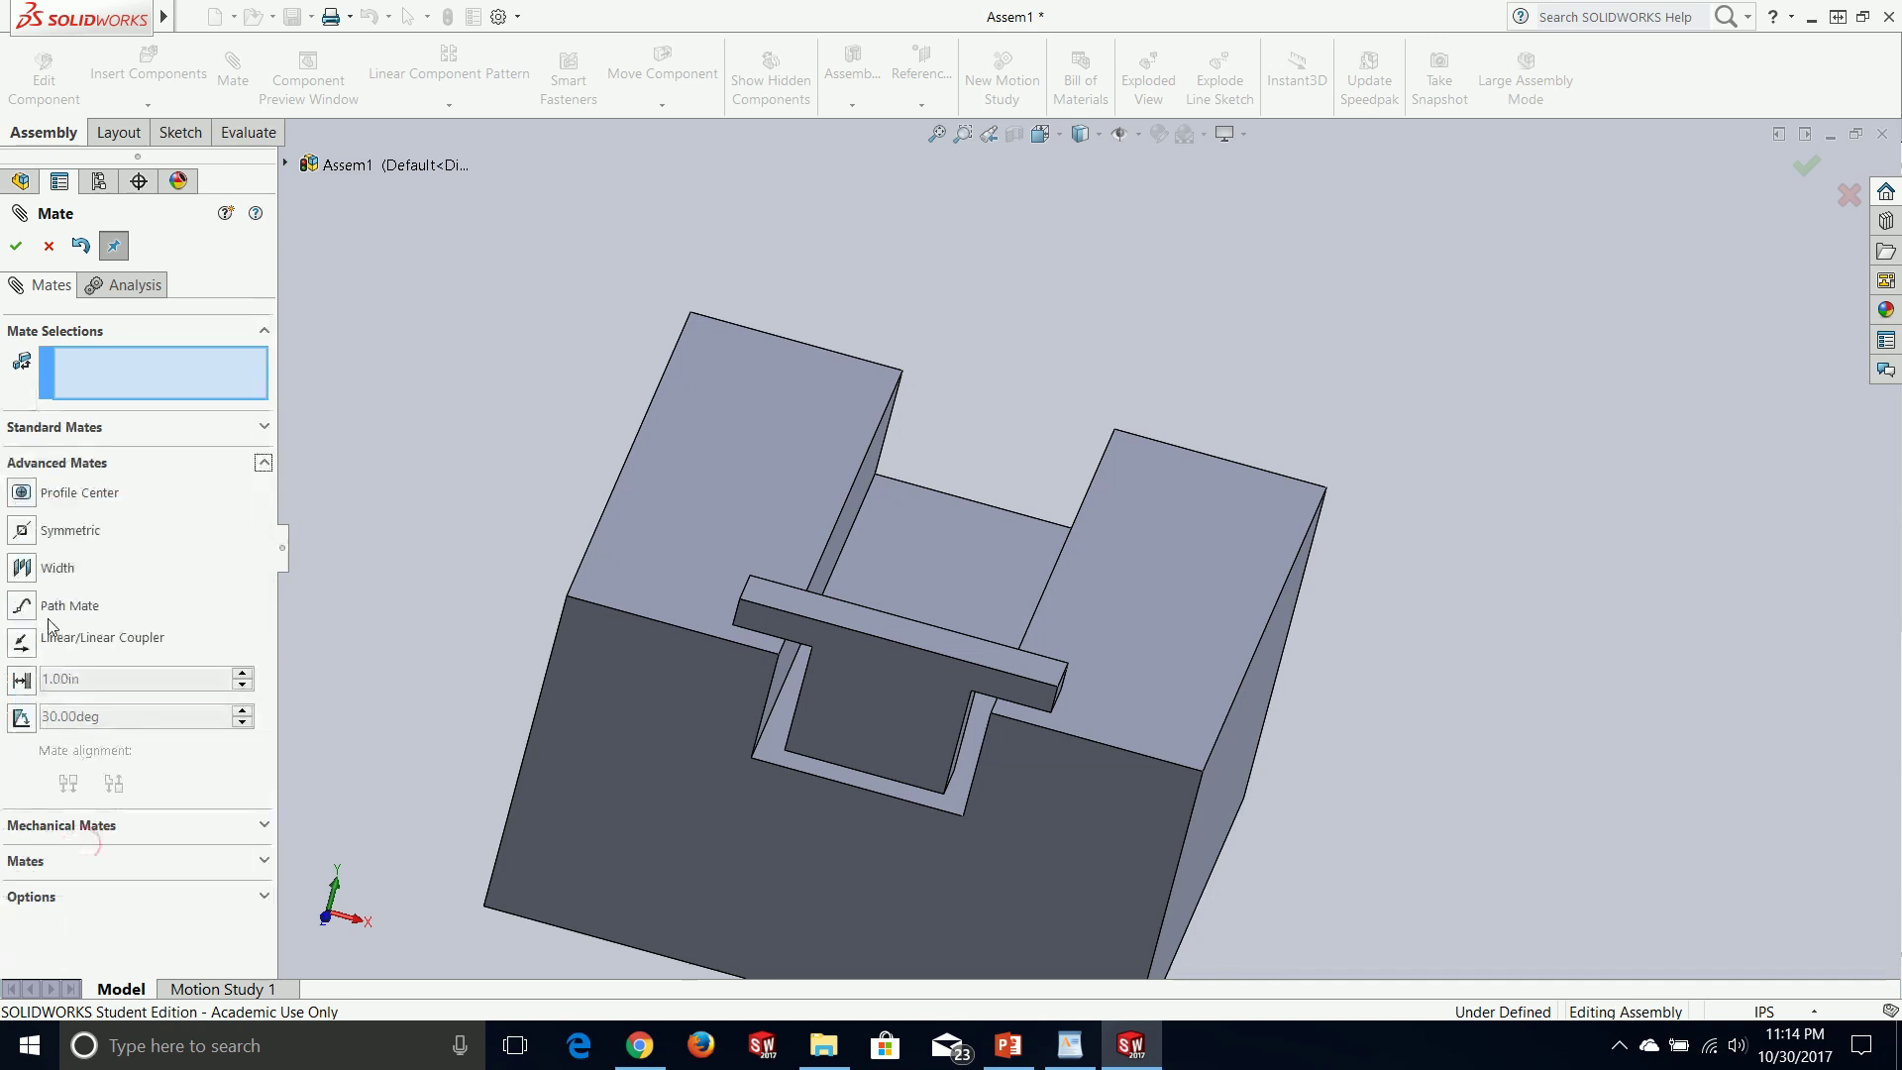
pyautogui.click(22, 568)
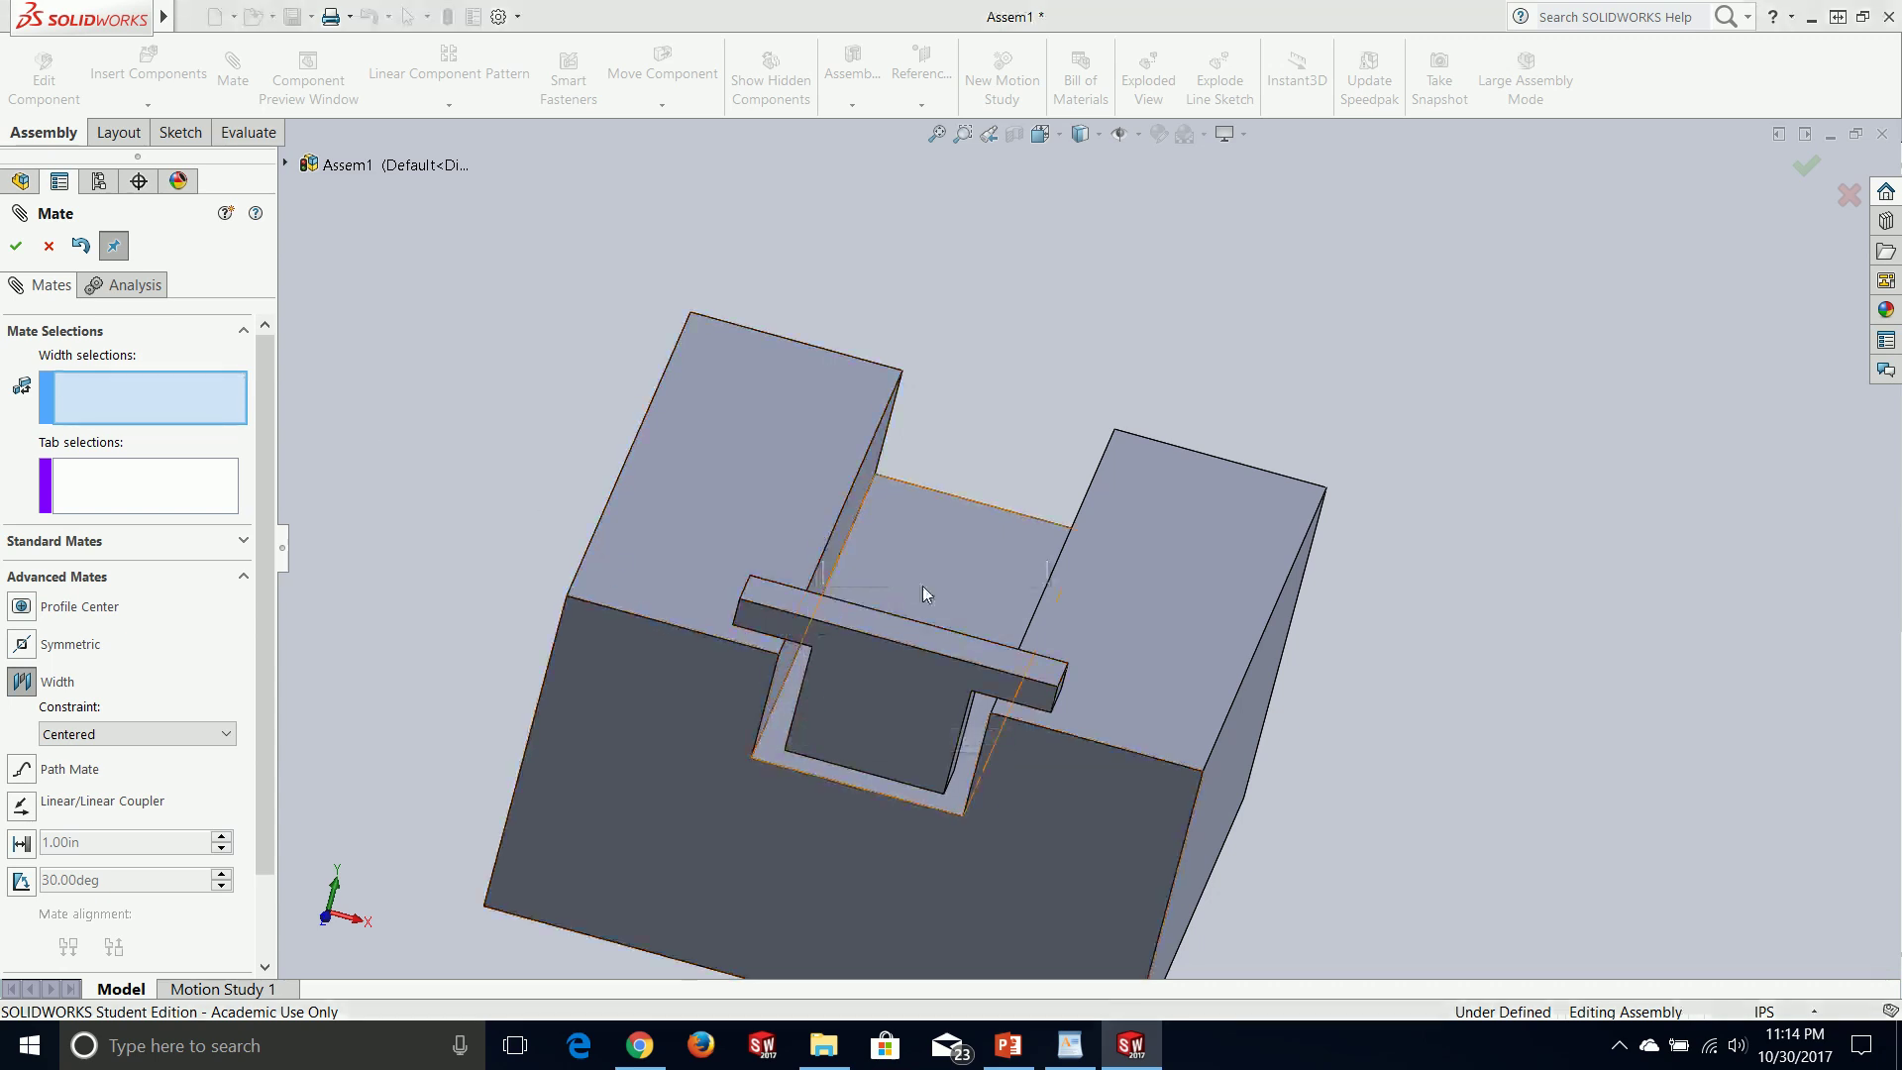
pyautogui.moveTo(552, 564); pyautogui.dragTo(777, 565, button='middle')
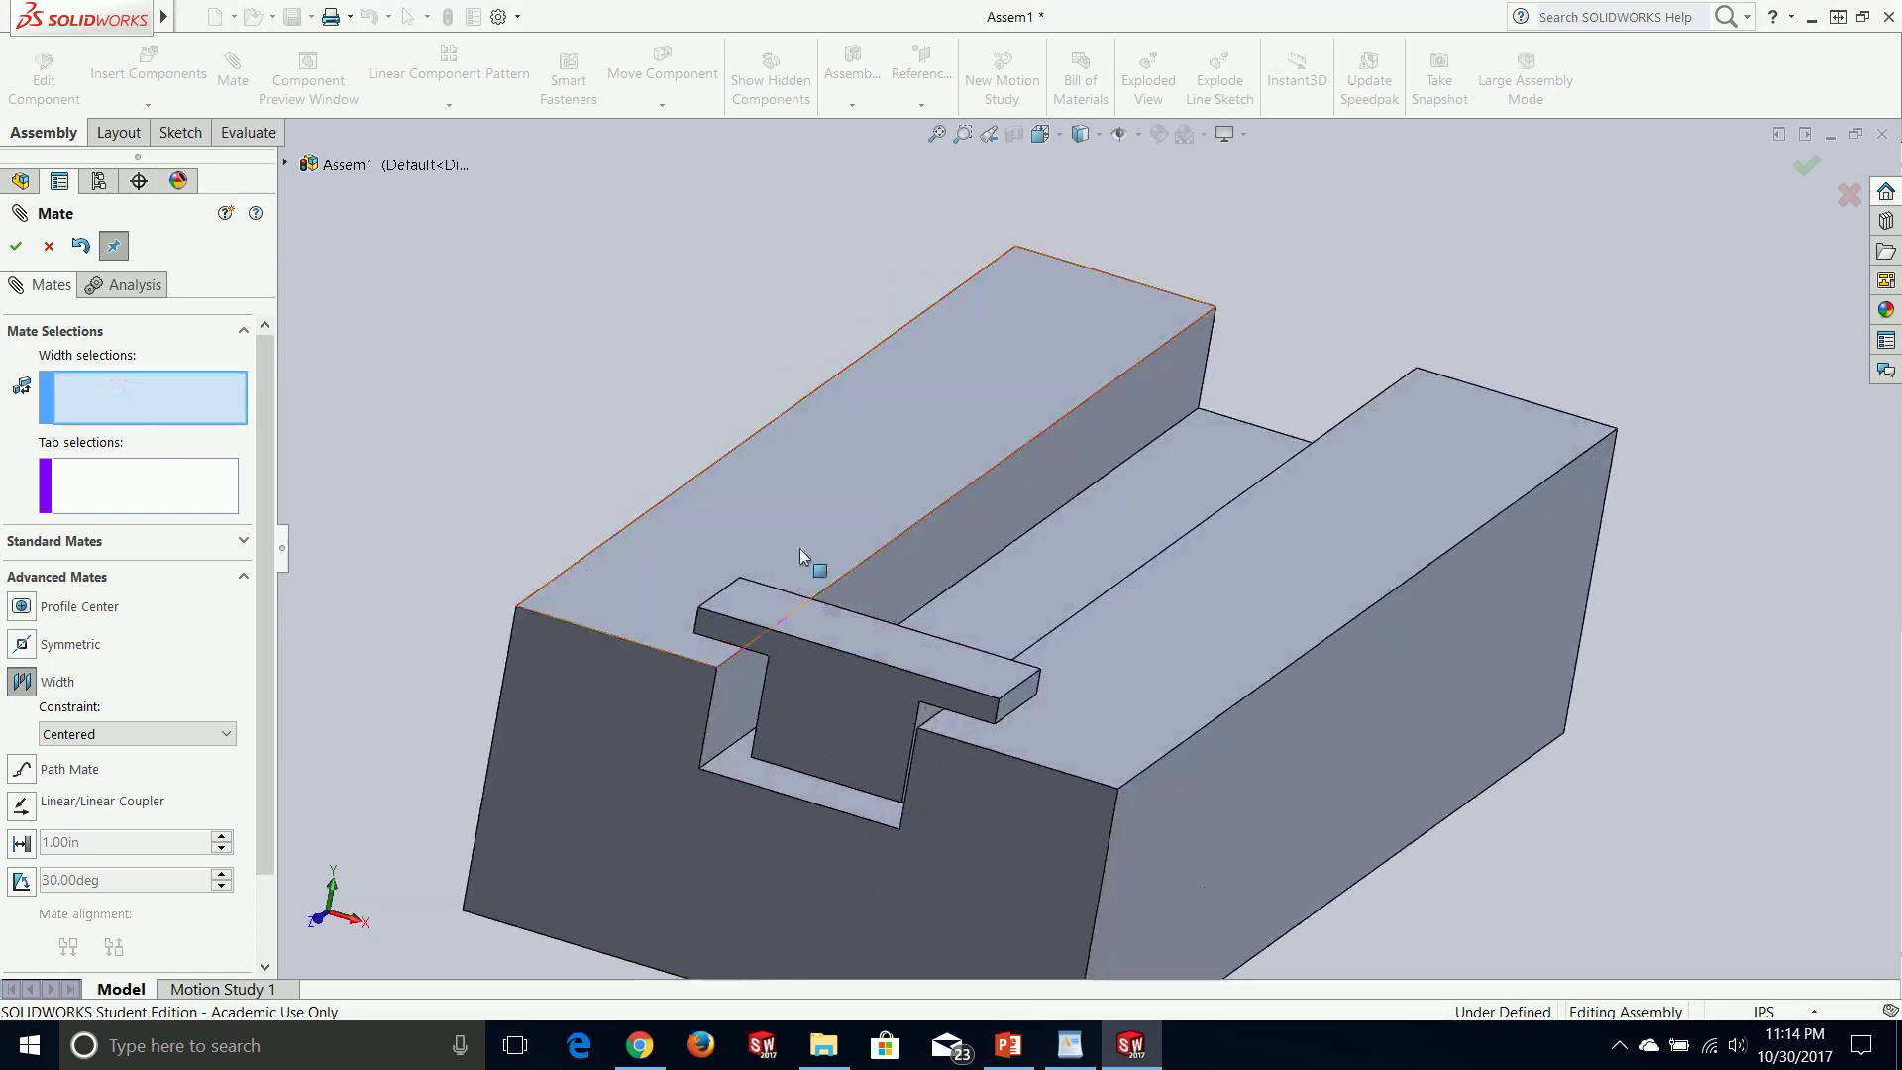
pyautogui.click(890, 596)
pyautogui.moveTo(889, 596); pyautogui.dragTo(782, 599, button='middle')
pyautogui.click(1044, 614)
pyautogui.click(120, 496)
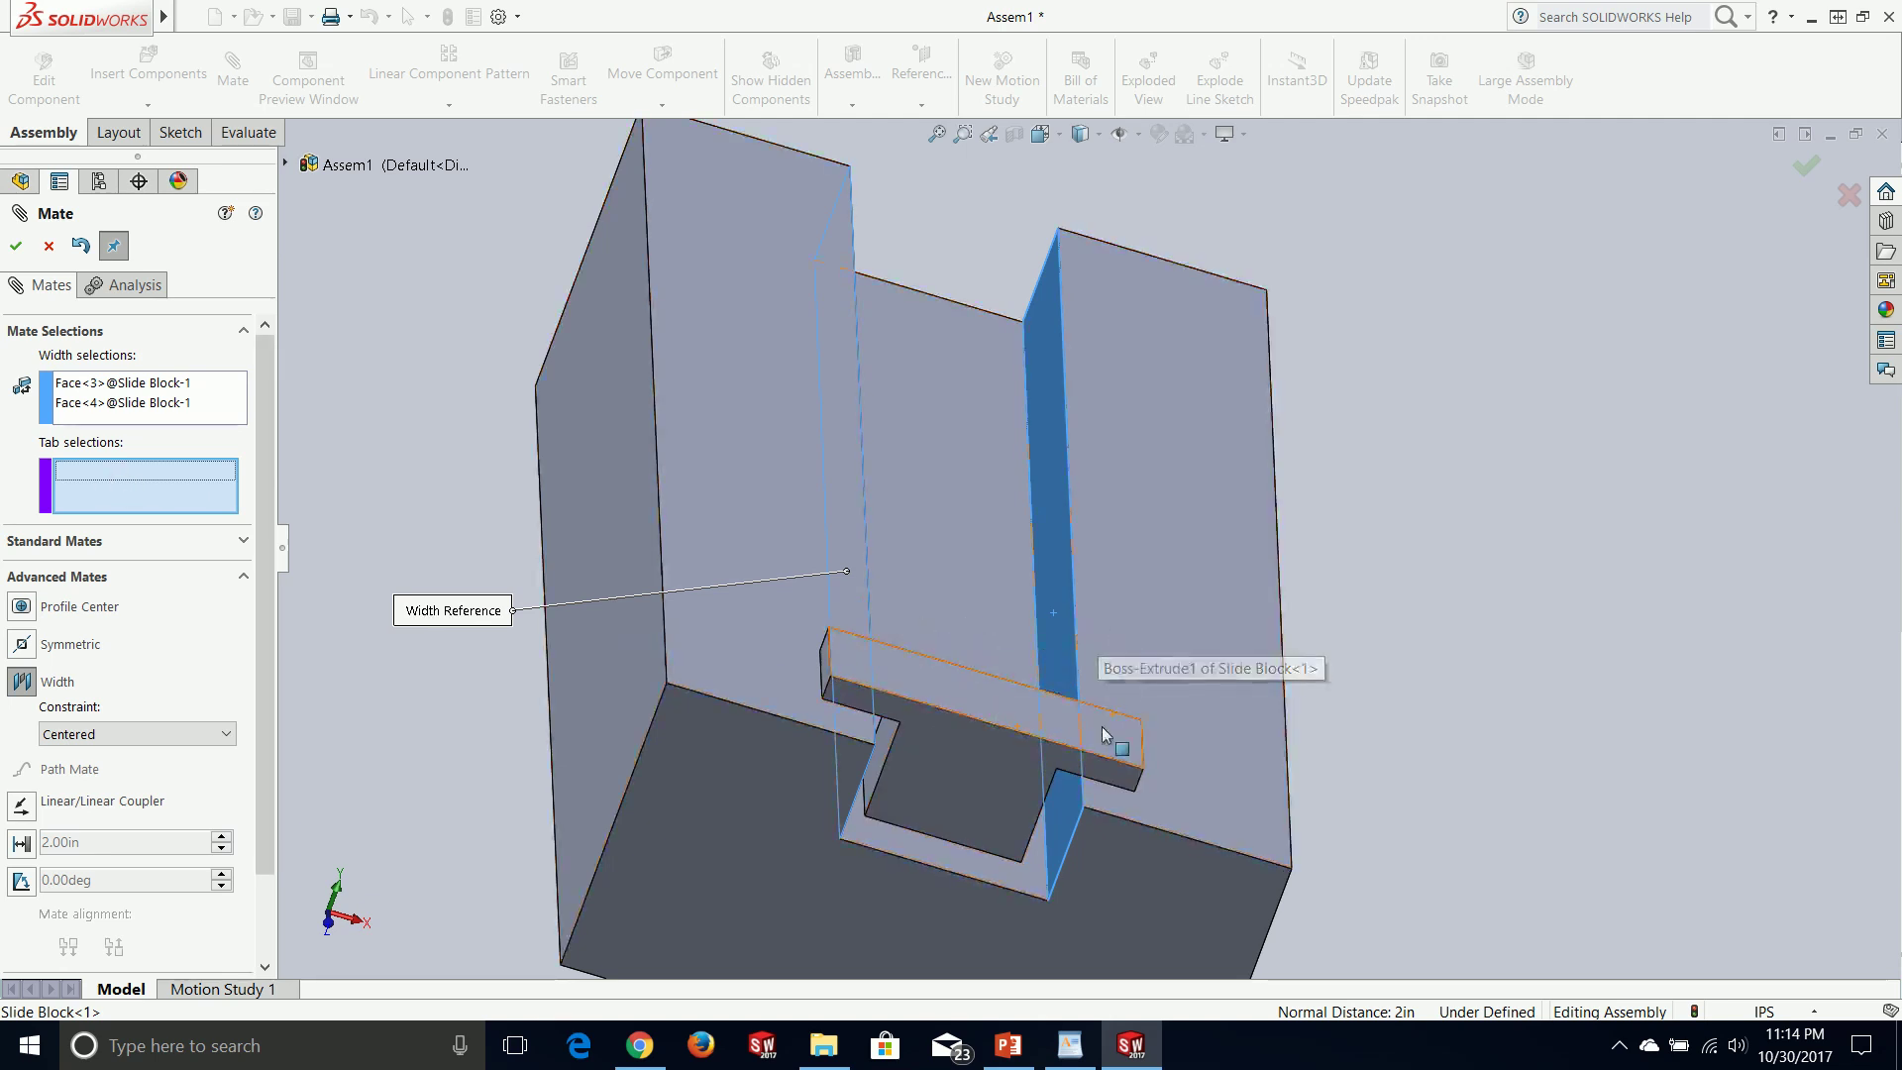
# - Set the two side faces of the slide's stem as the tab selections and apply the Width mate
pyautogui.moveTo(1095, 819); pyautogui.dragTo(1007, 817, button='middle')
pyautogui.scroll(-5, 1008, 817)
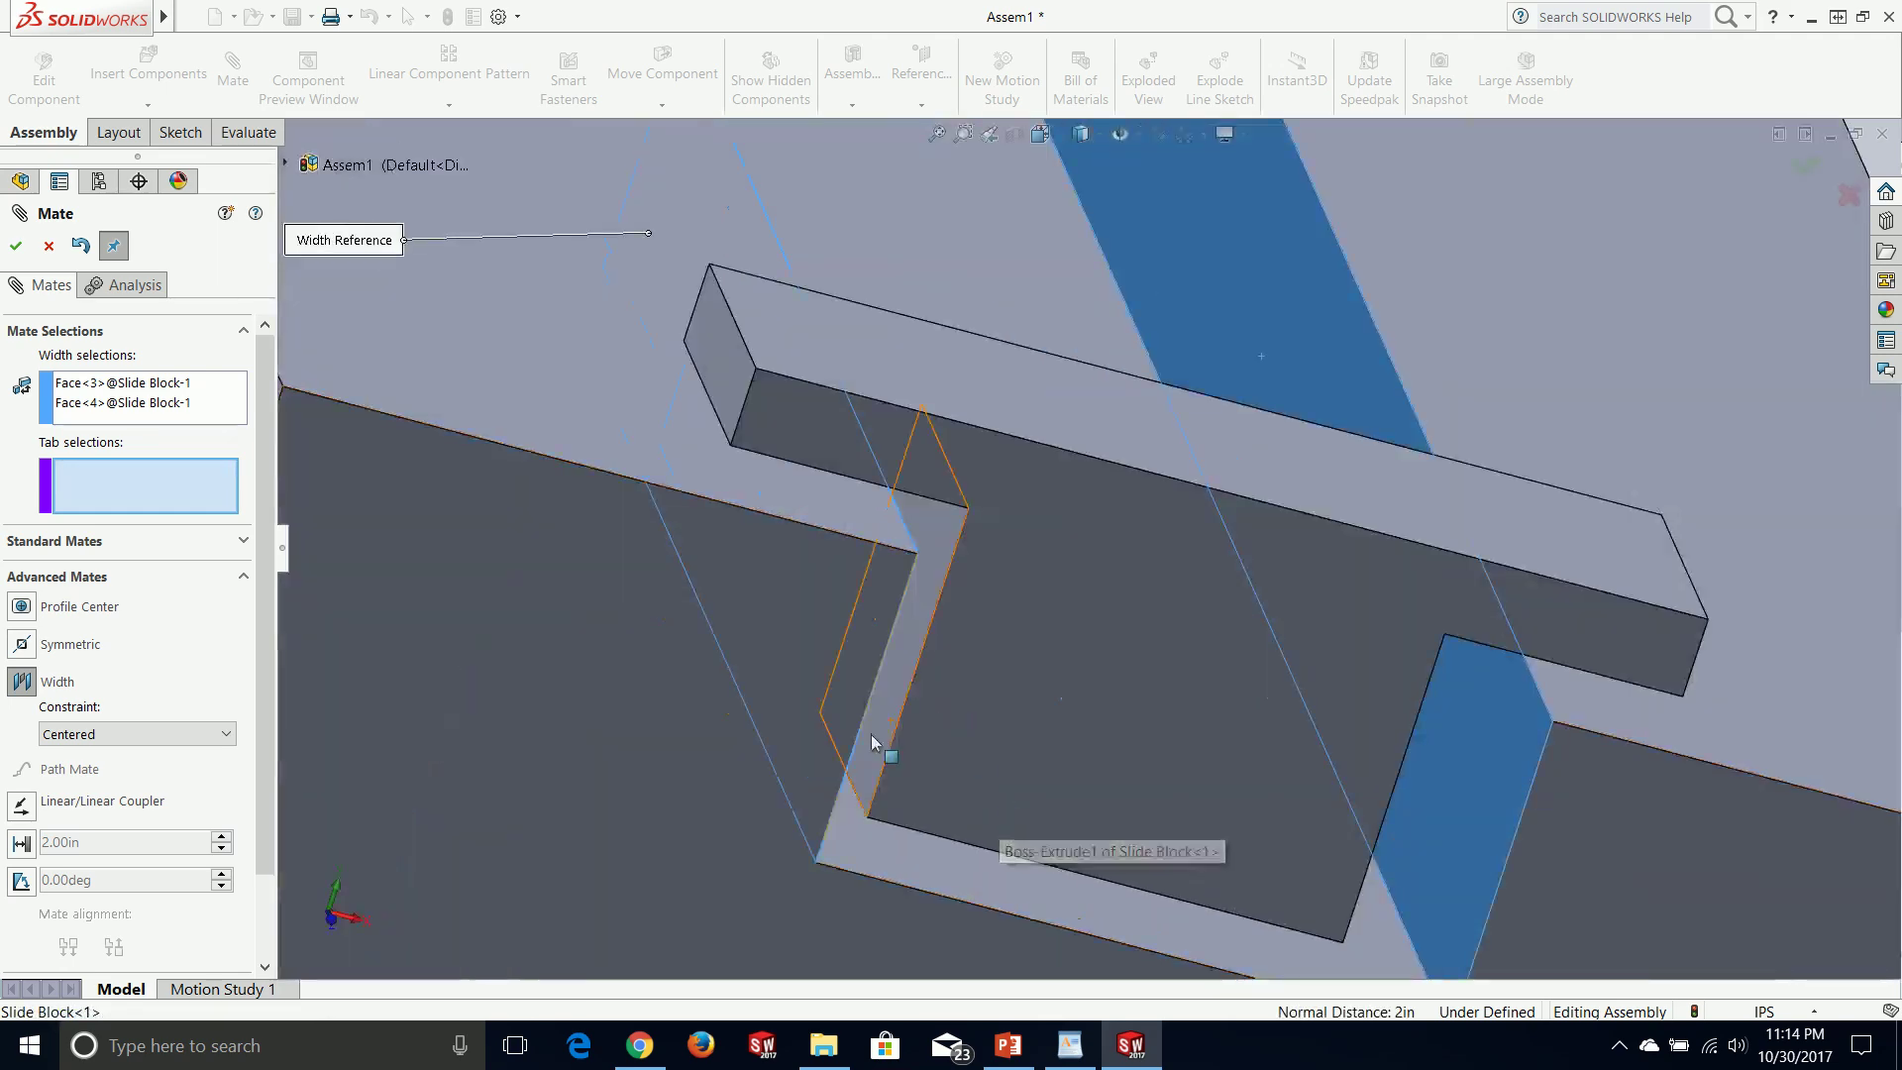
pyautogui.click(870, 734)
pyautogui.moveTo(871, 734); pyautogui.dragTo(1366, 743, button='middle')
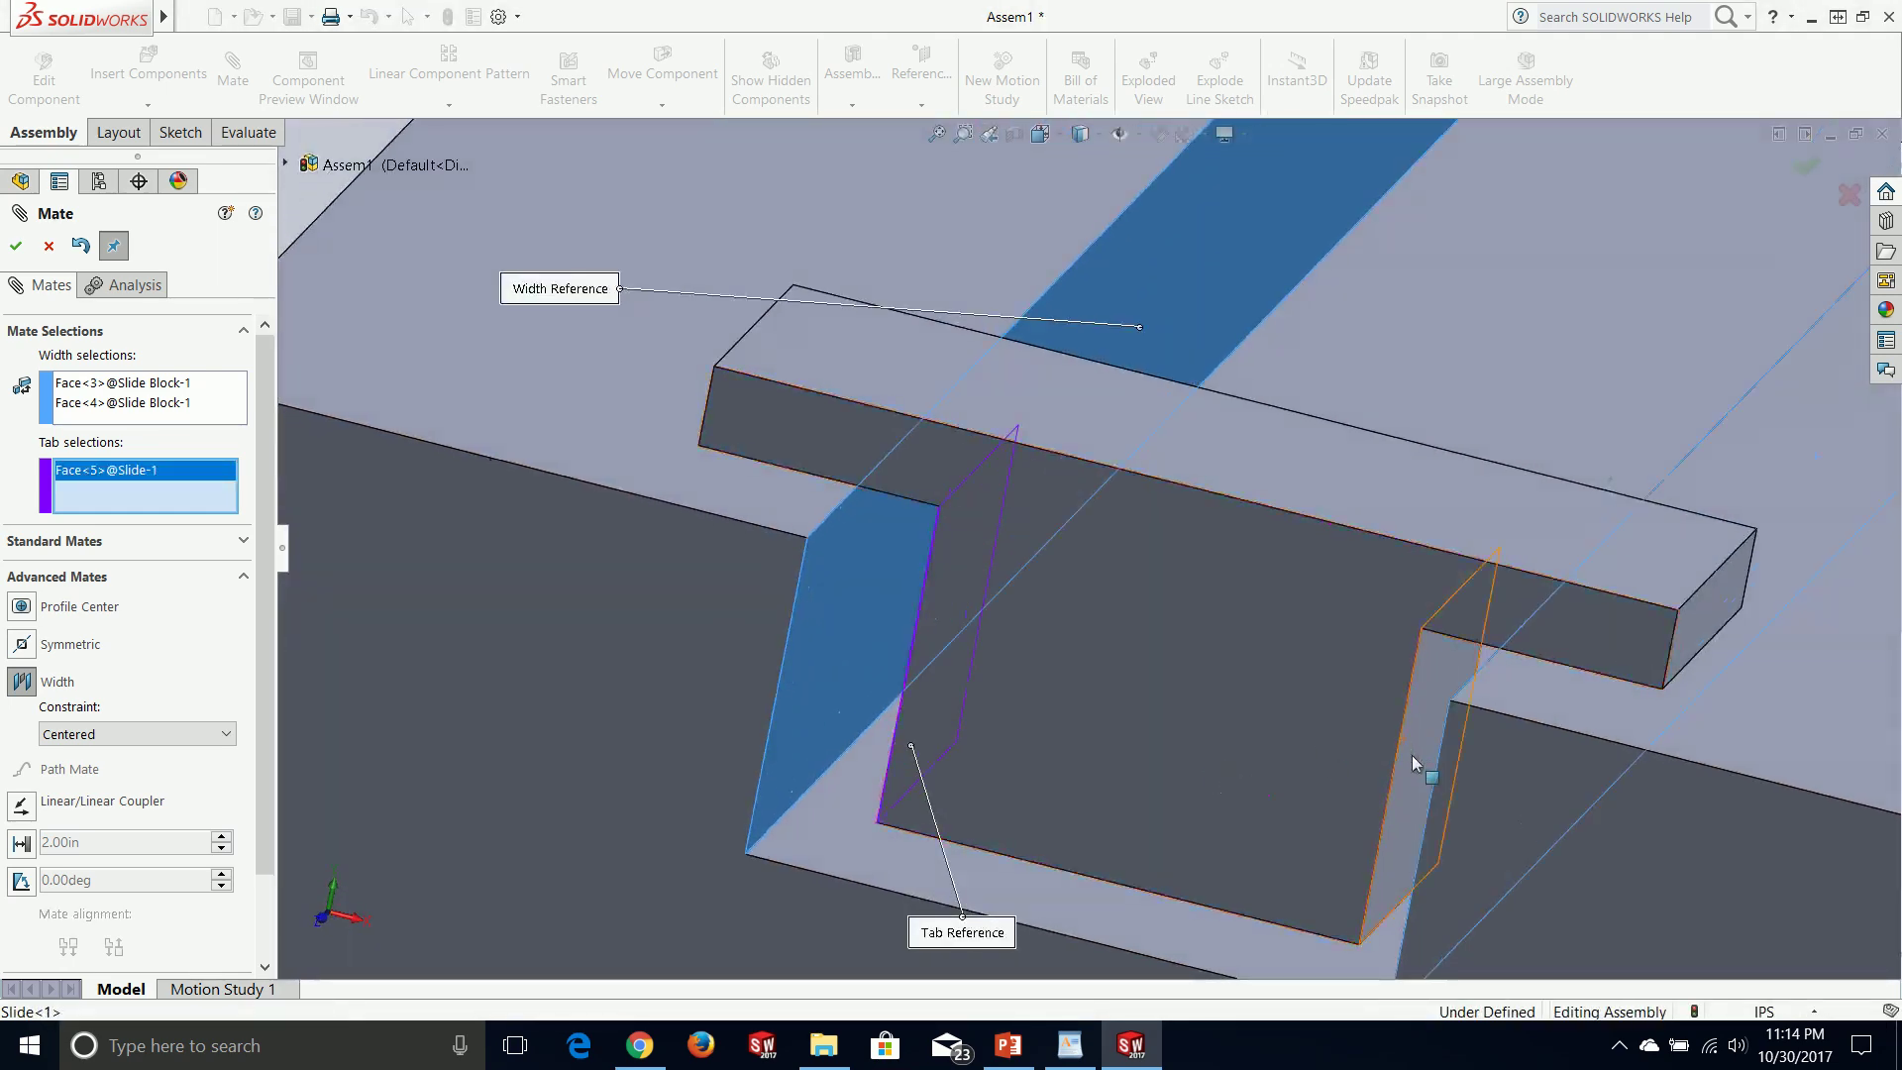
pyautogui.click(1410, 756)
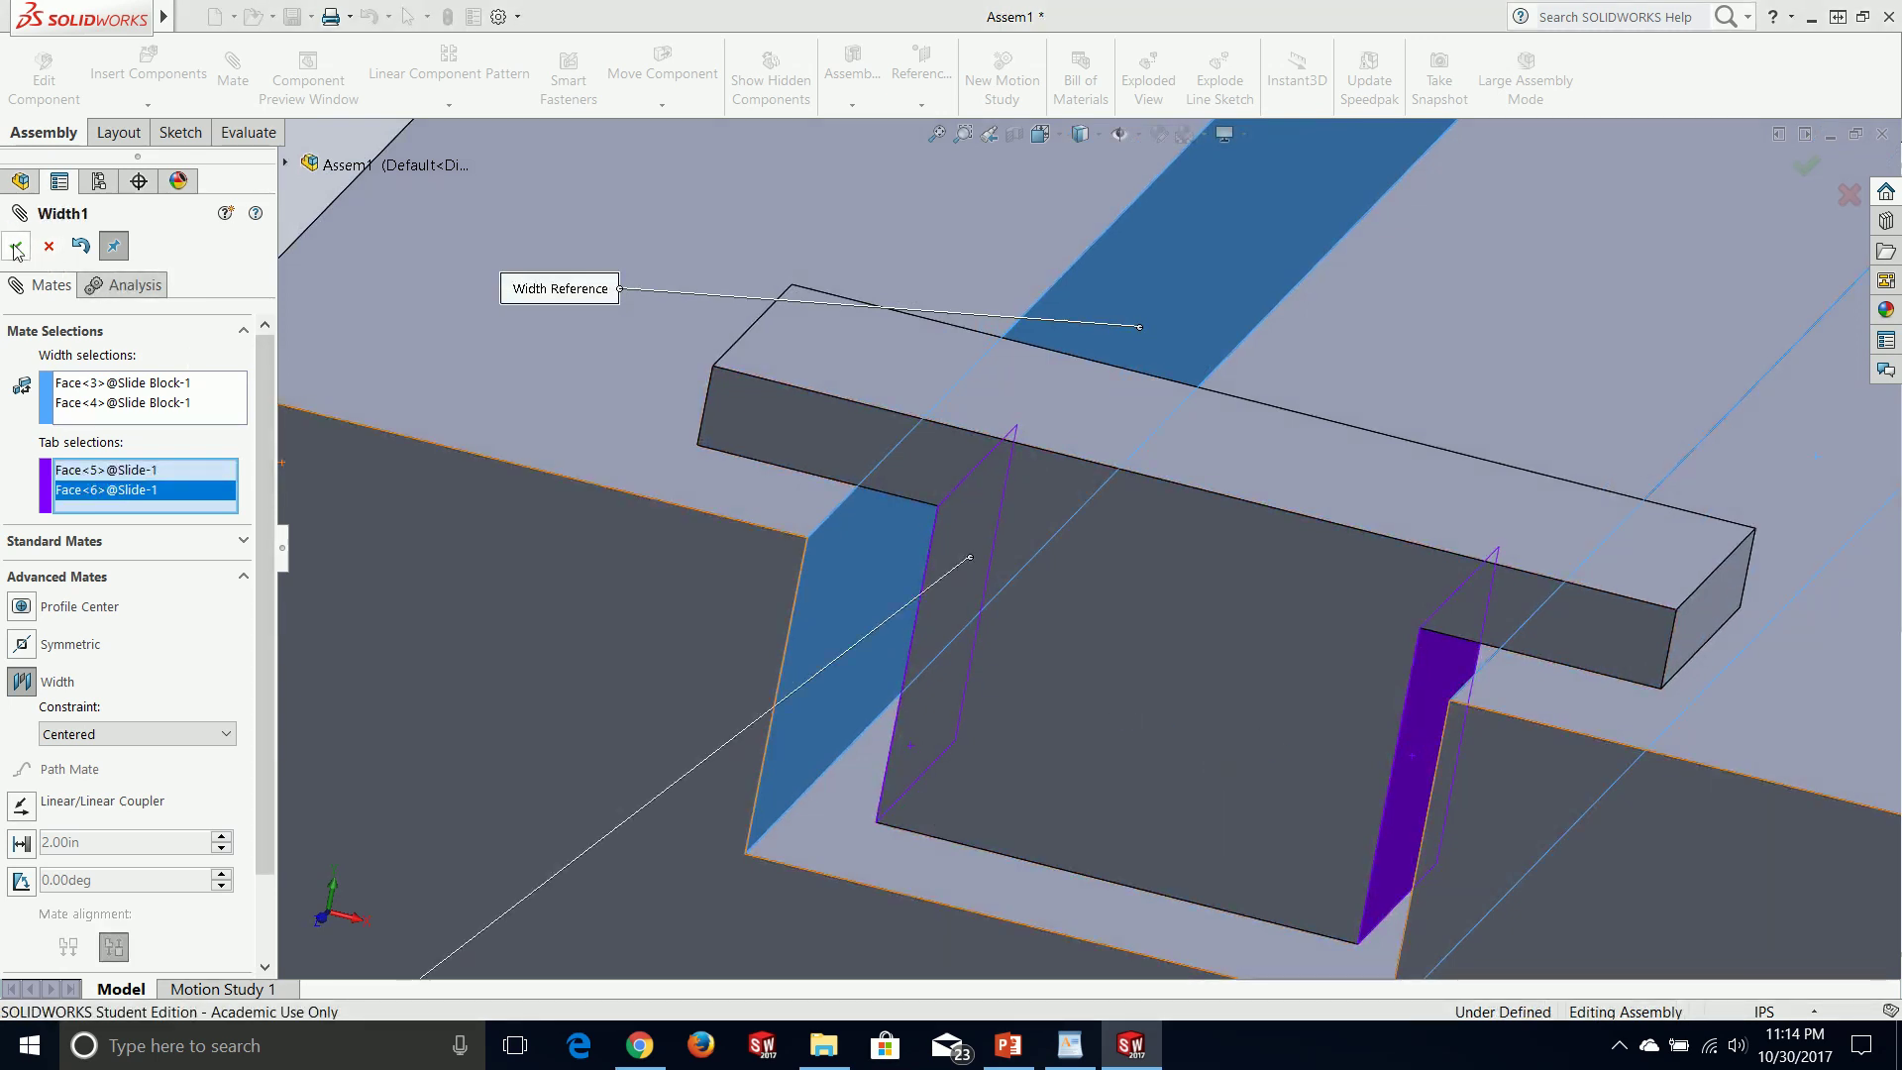
pyautogui.click(15, 247)
# - Slide the mated part back along the channel to test its motion and finish the Mate command
pyautogui.moveTo(1103, 715); pyautogui.dragTo(1044, 616)
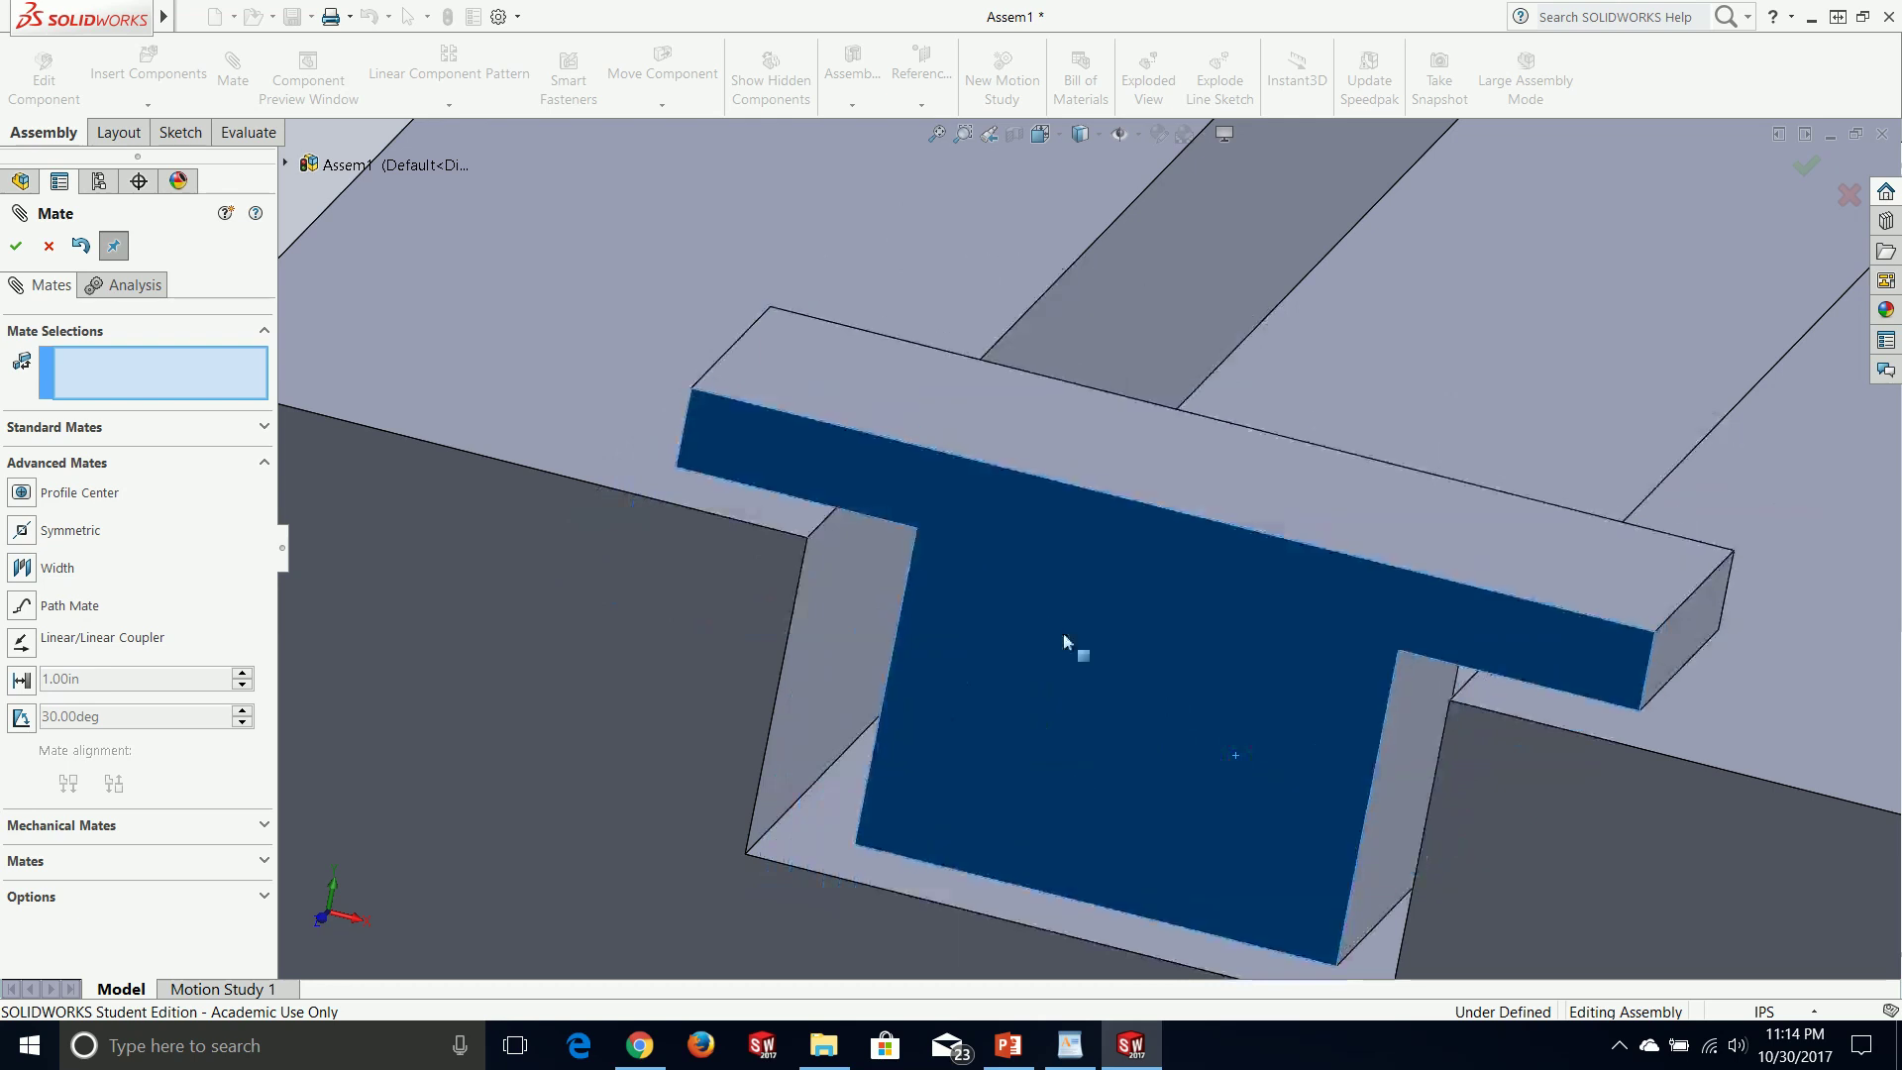
pyautogui.moveTo(1093, 666); pyautogui.dragTo(1070, 699, button='middle')
pyautogui.moveTo(1069, 699); pyautogui.dragTo(1276, 674)
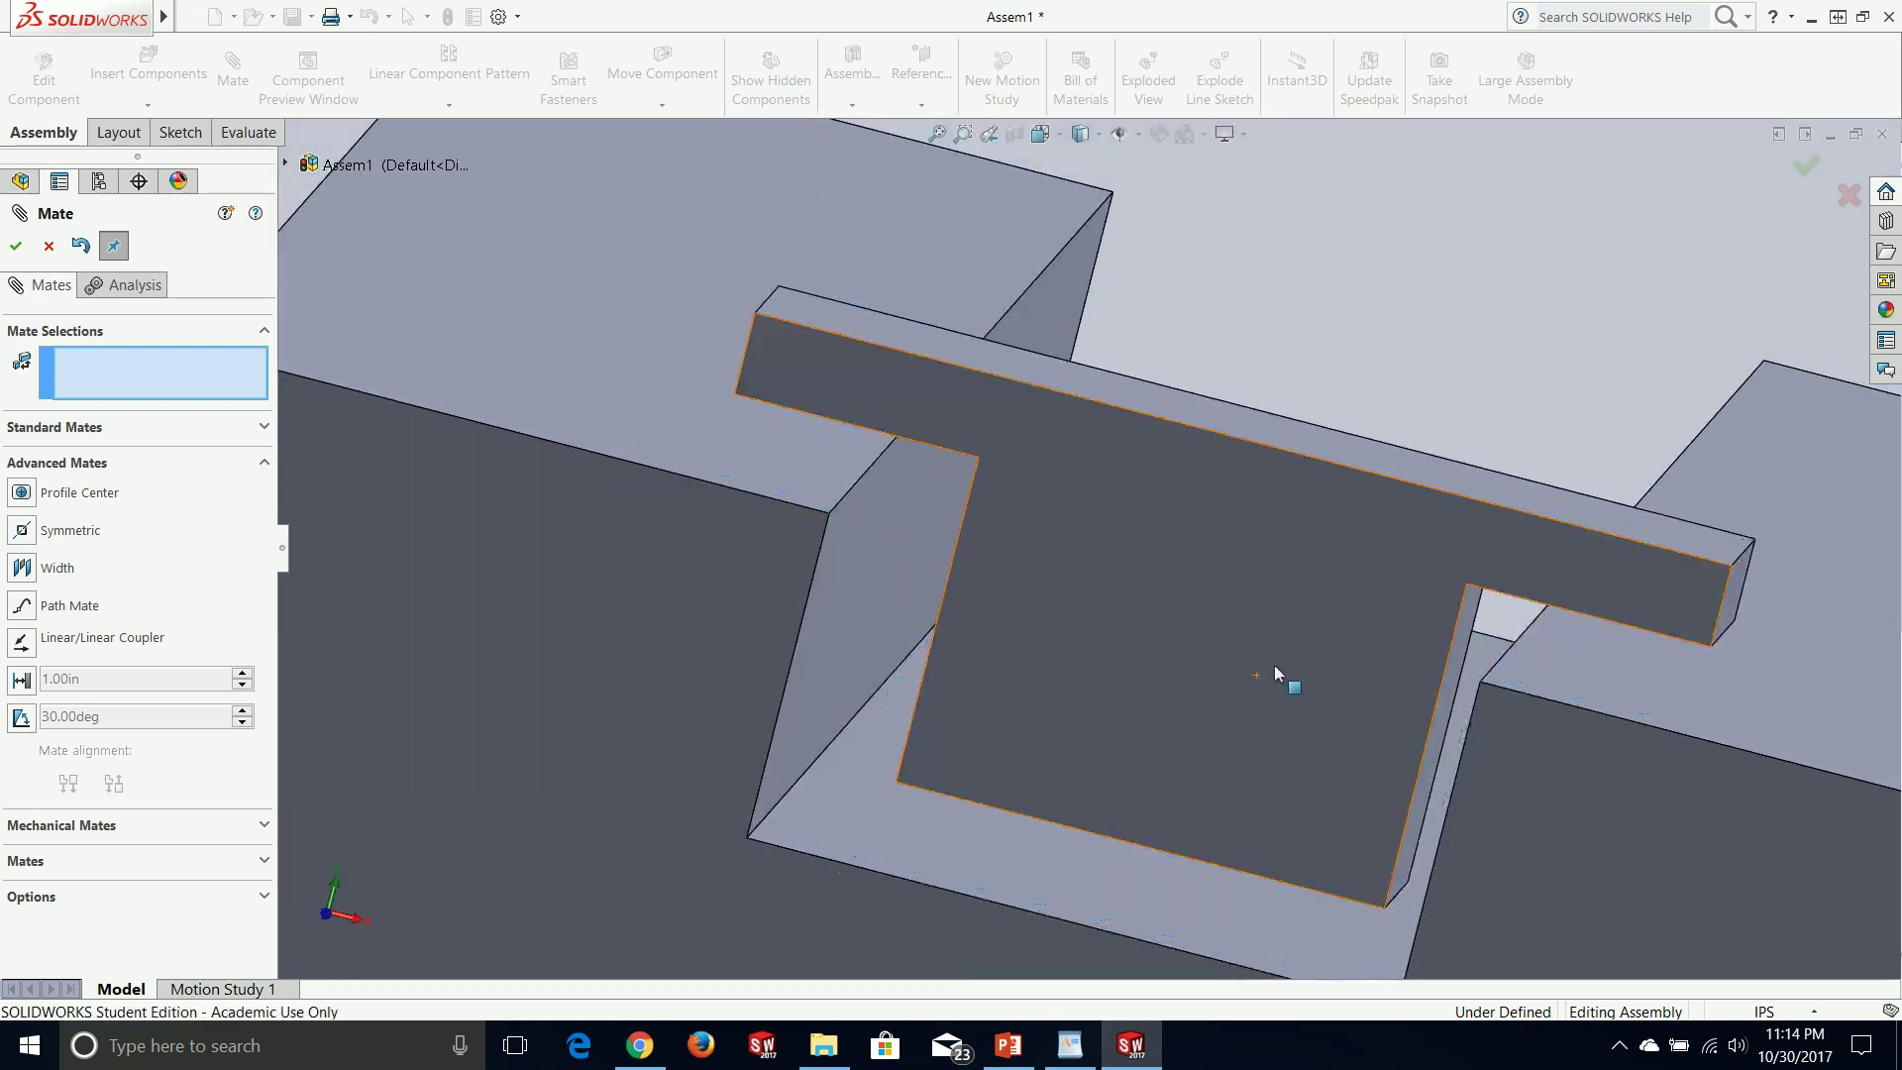
pyautogui.press('f')
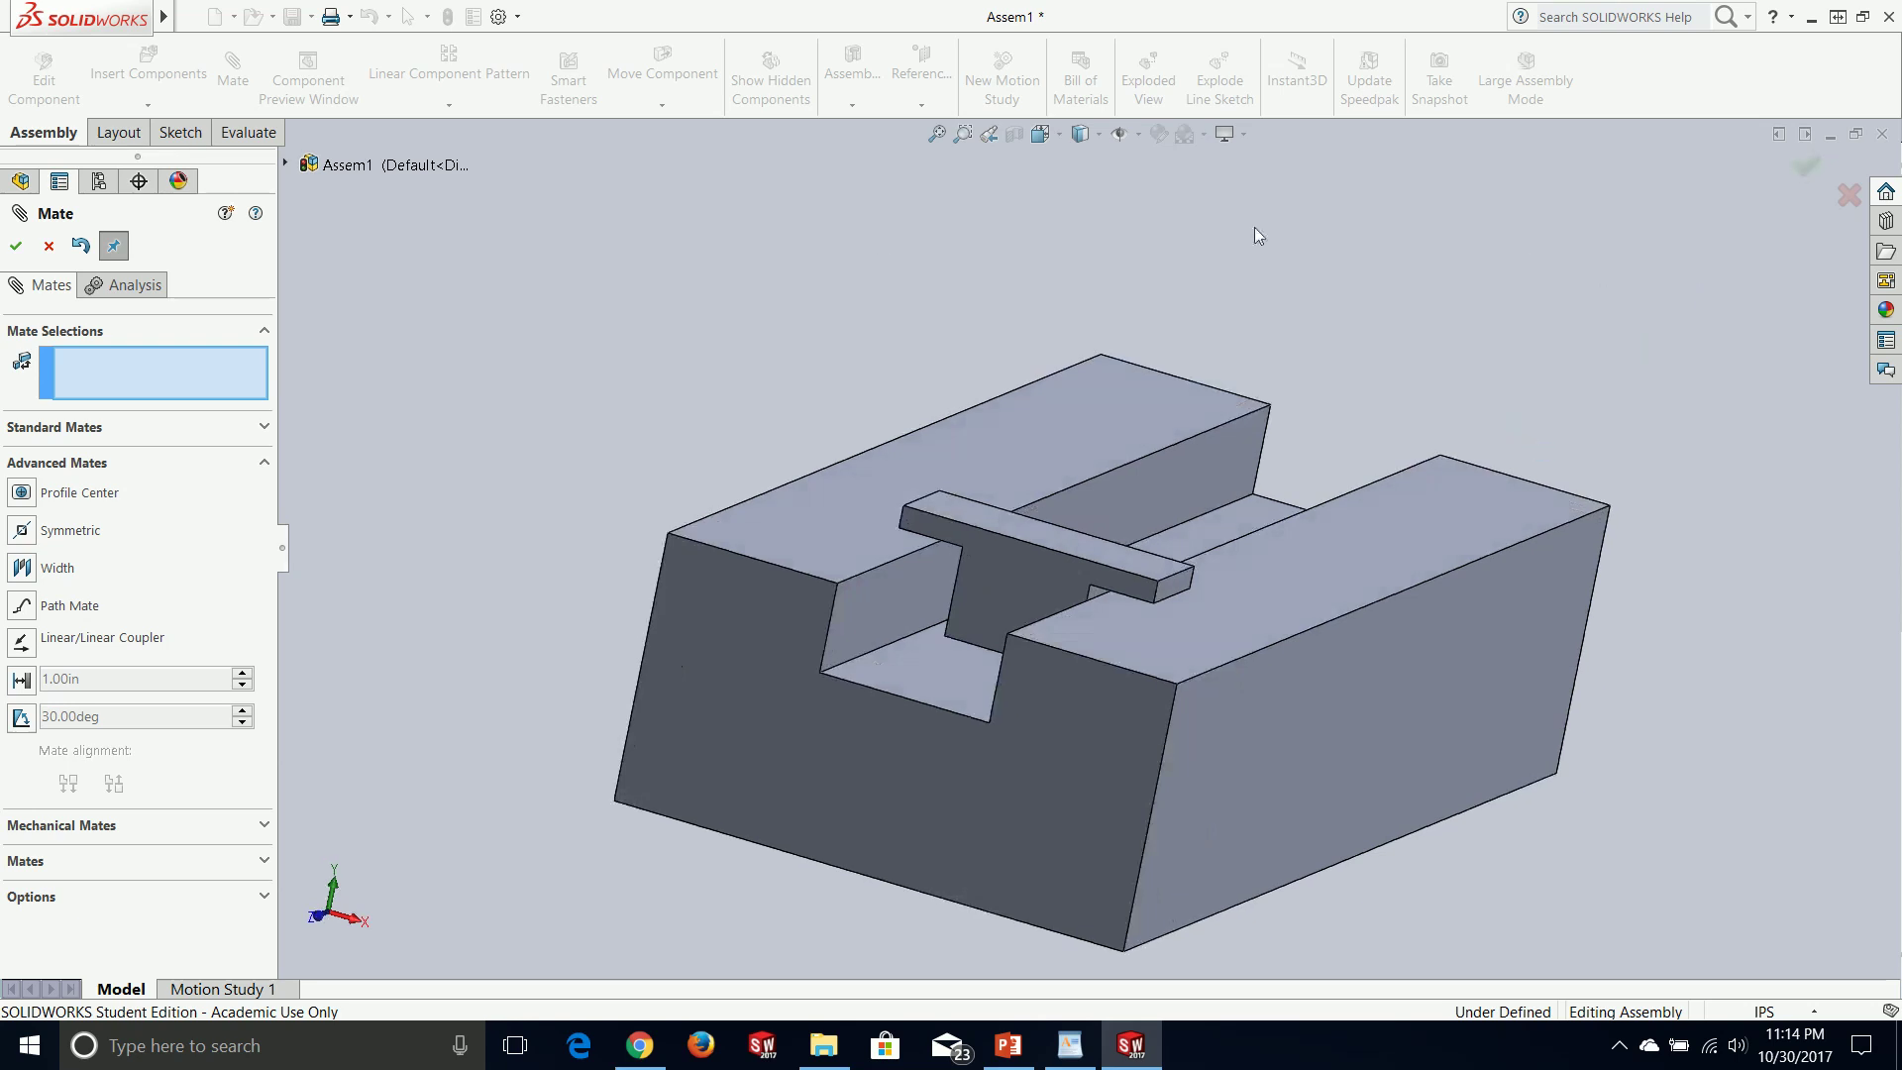
pyautogui.click(16, 245)
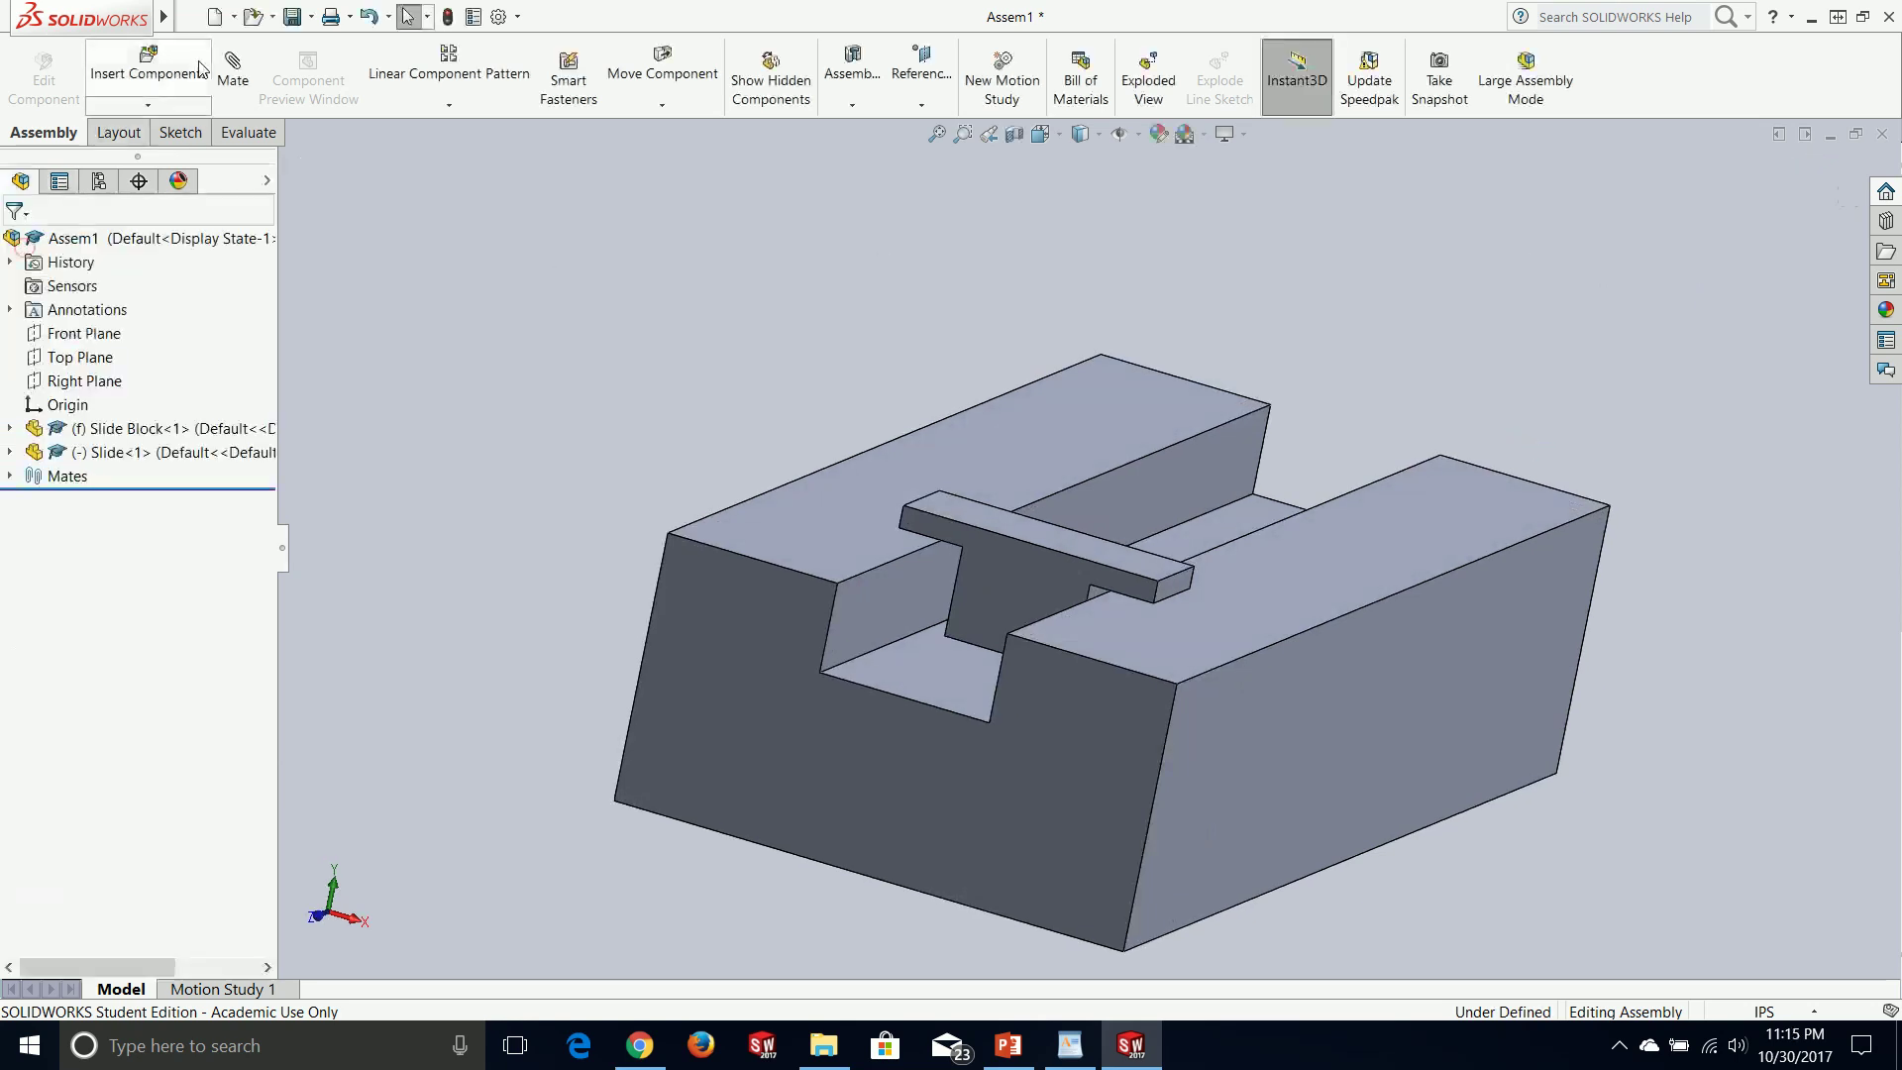
# - Insert a second Slide part and place it in free space behind the block
pyautogui.click(164, 65)
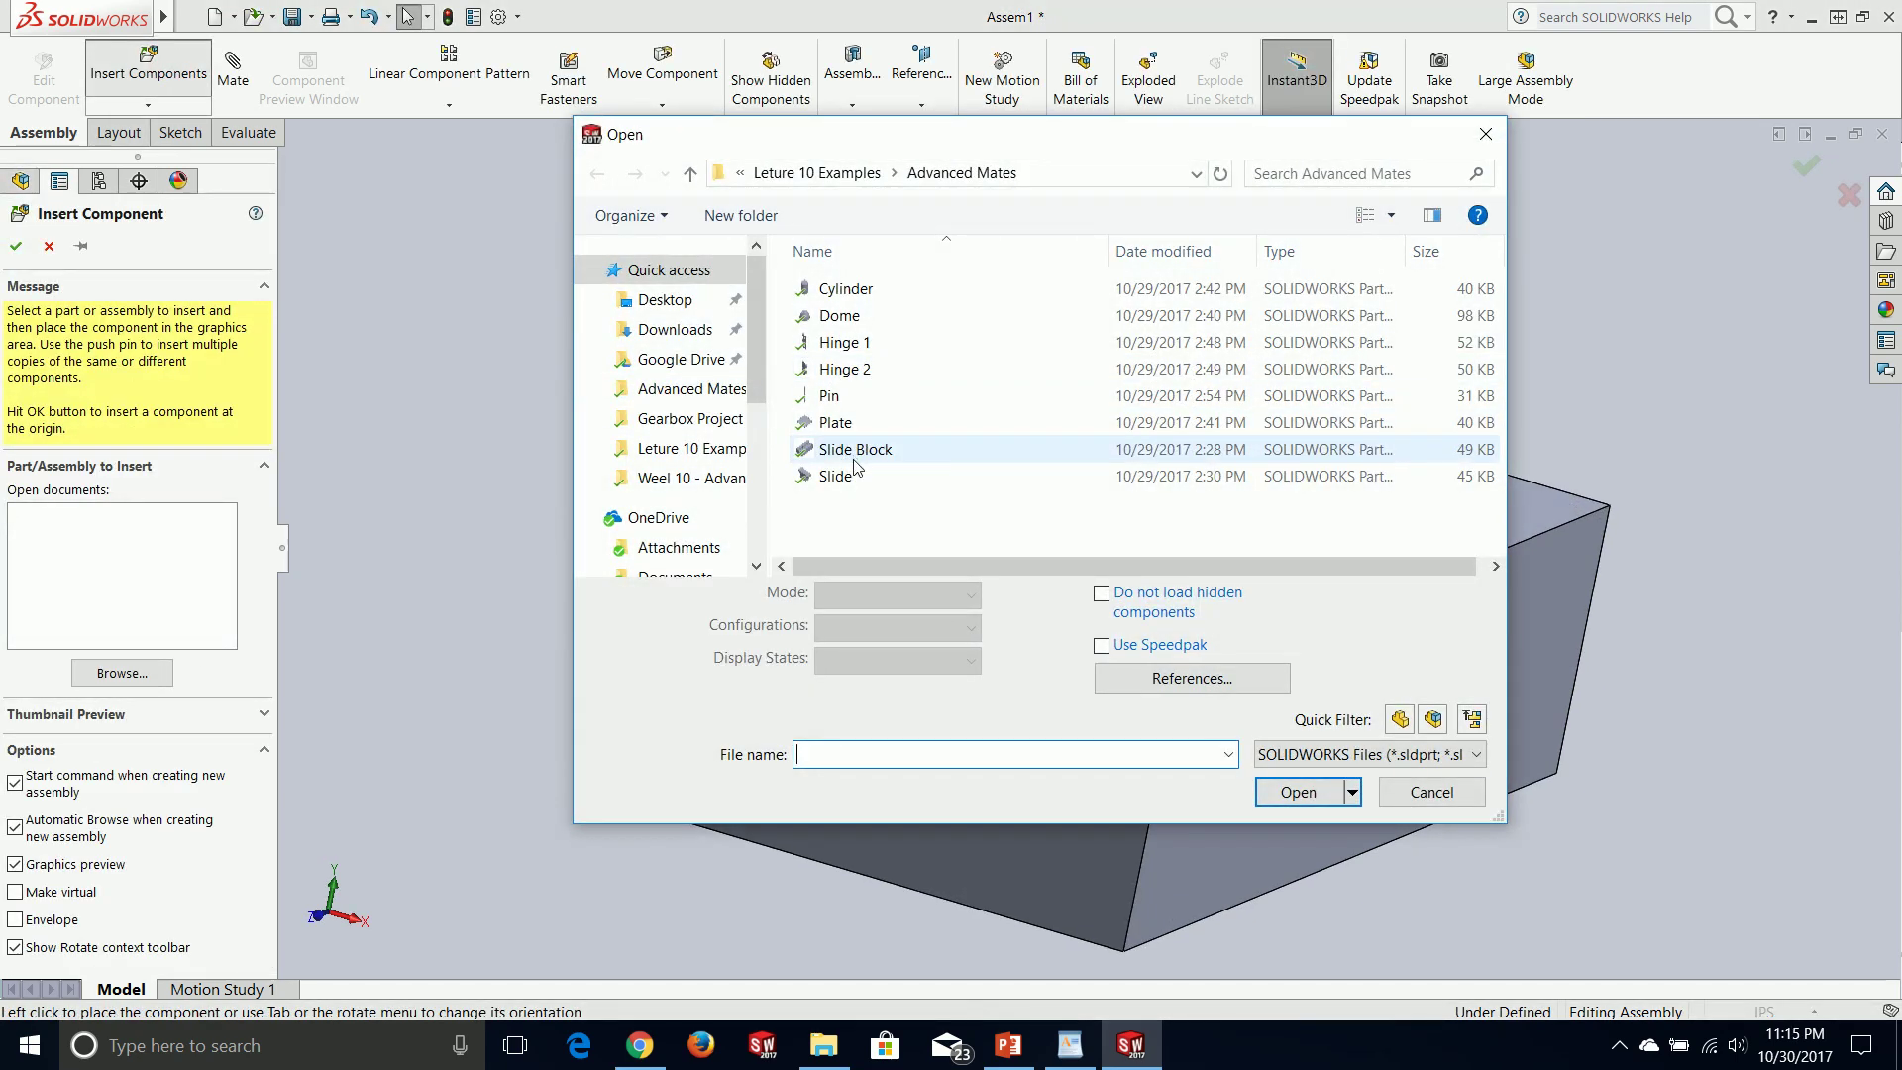
pyautogui.click(850, 483)
pyautogui.click(1293, 749)
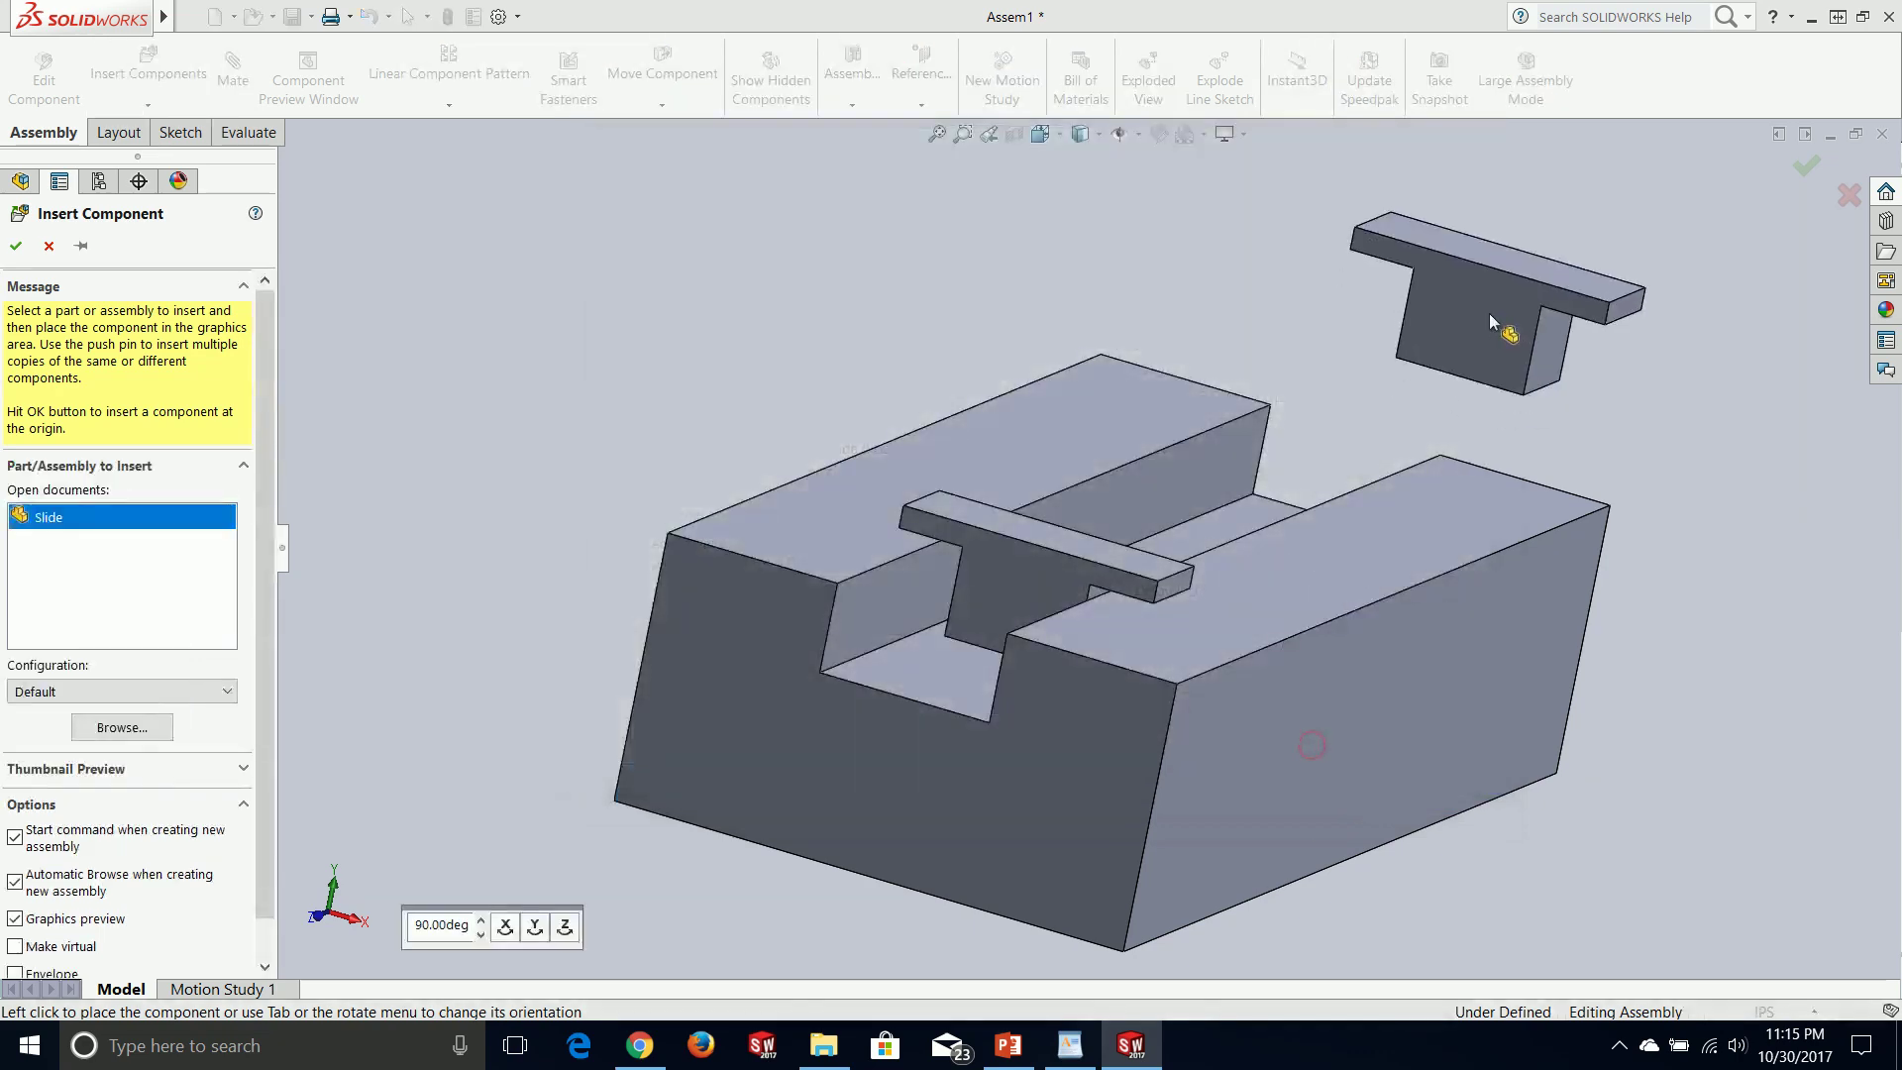
pyautogui.click(1488, 313)
pyautogui.click(153, 68)
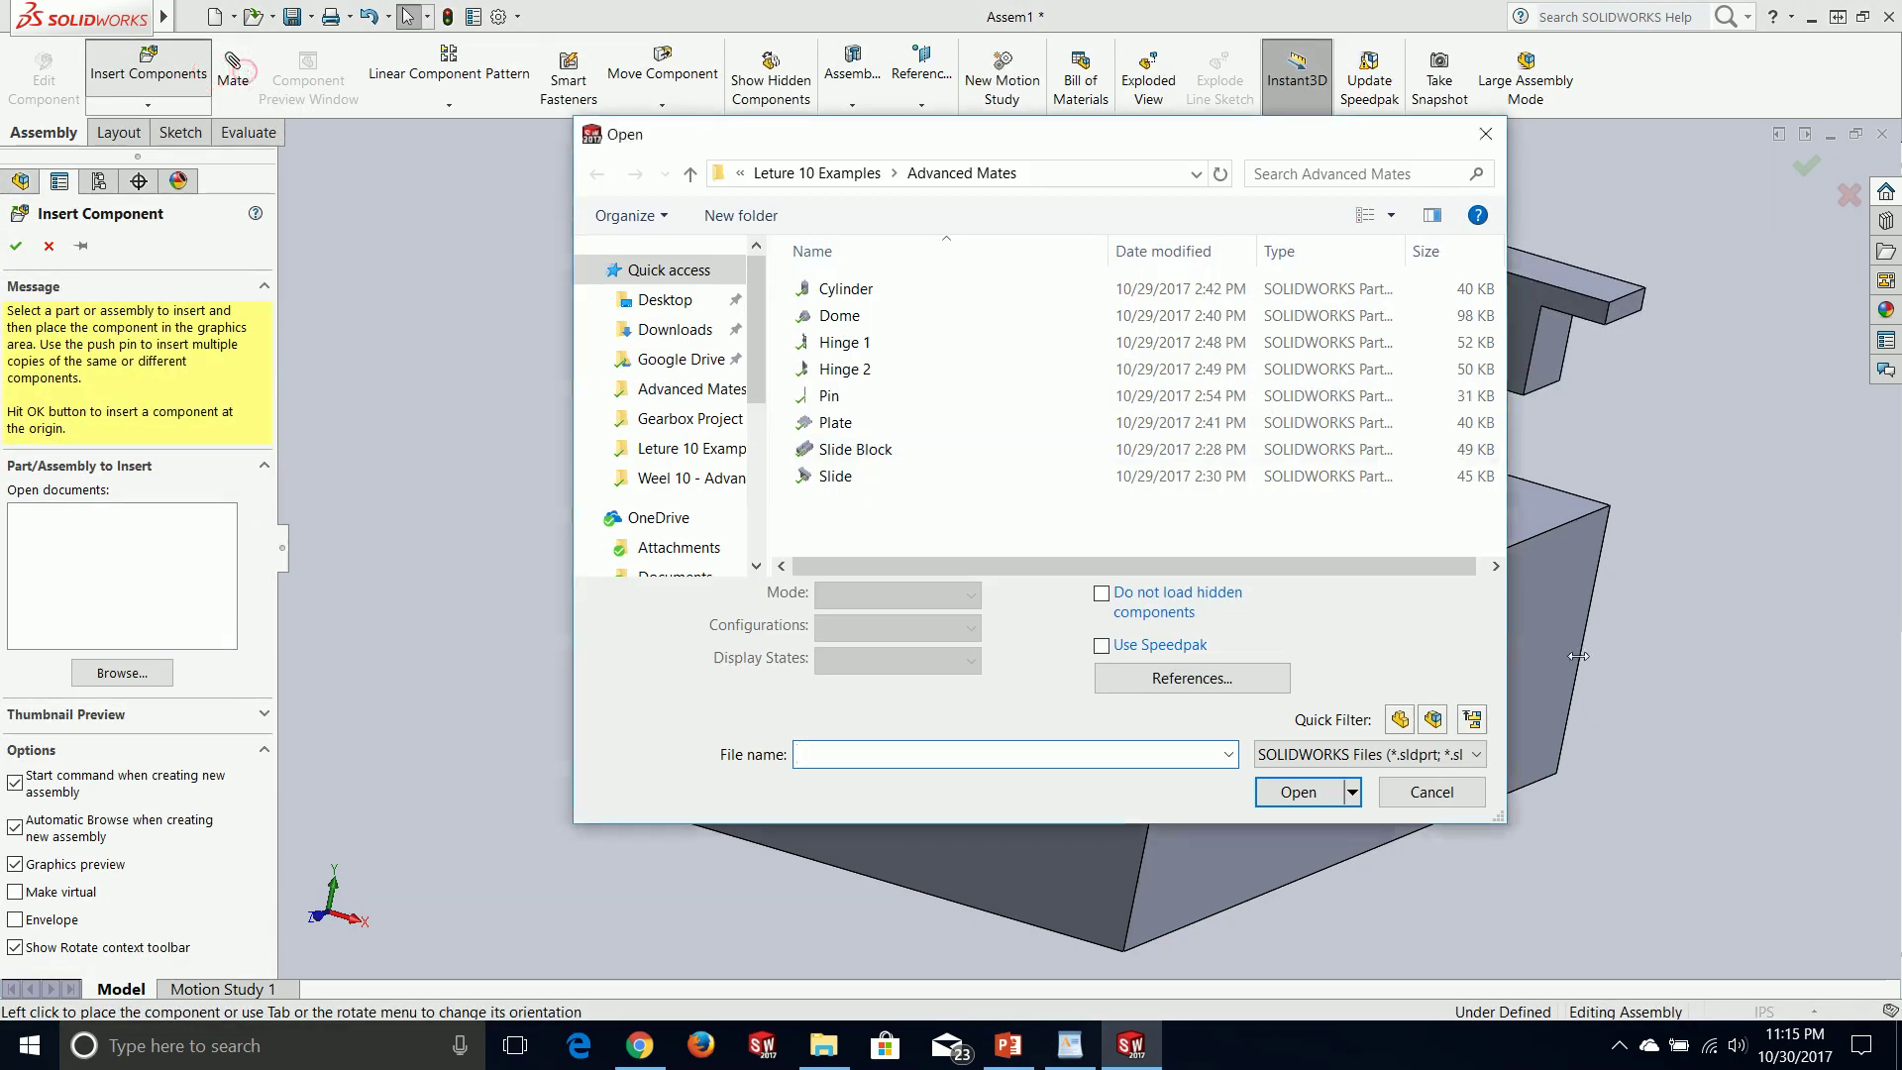
pyautogui.click(1431, 792)
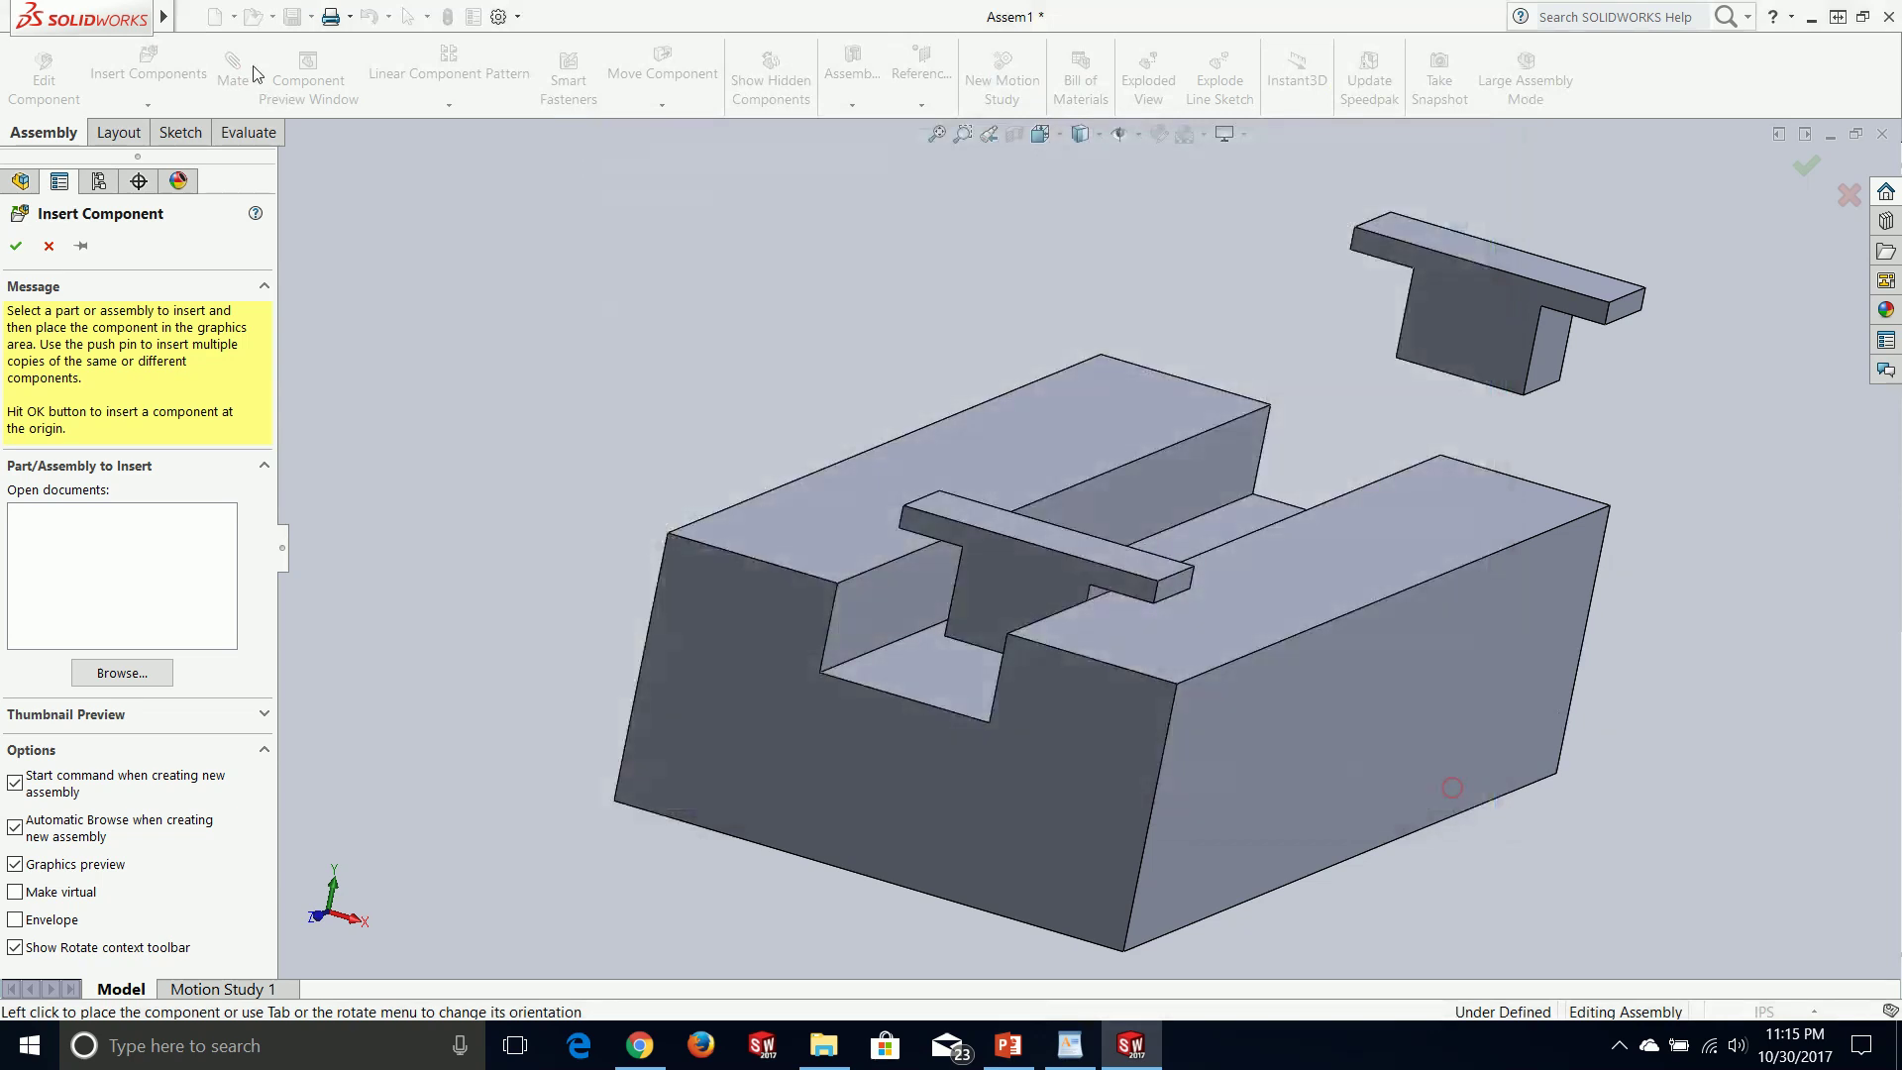
pyautogui.click(48, 248)
# - Add a coincident mate between the second slide's bottom face and the floor of the block's channel
pyautogui.click(232, 75)
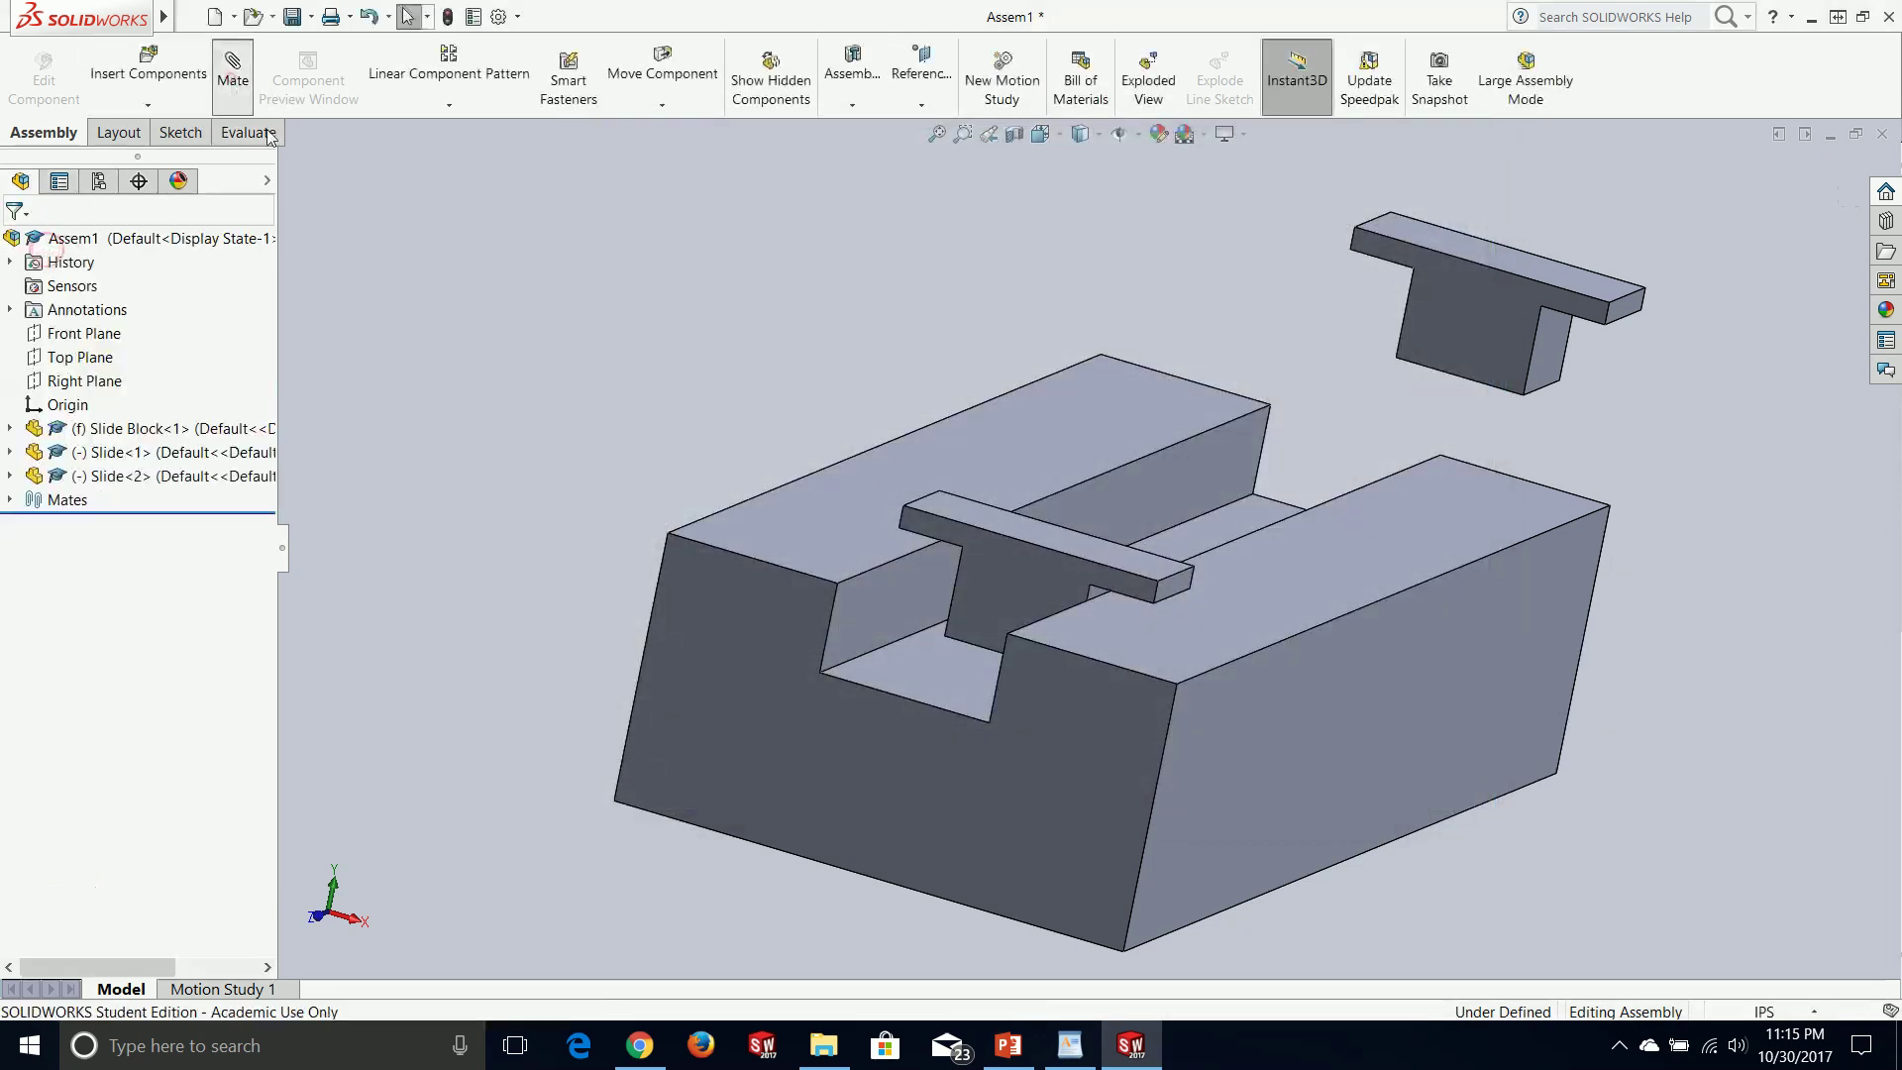
pyautogui.click(44, 471)
pyautogui.moveTo(1456, 552); pyautogui.dragTo(659, 748, button='middle')
pyautogui.click(1346, 622)
pyautogui.scroll(3, 1357, 634)
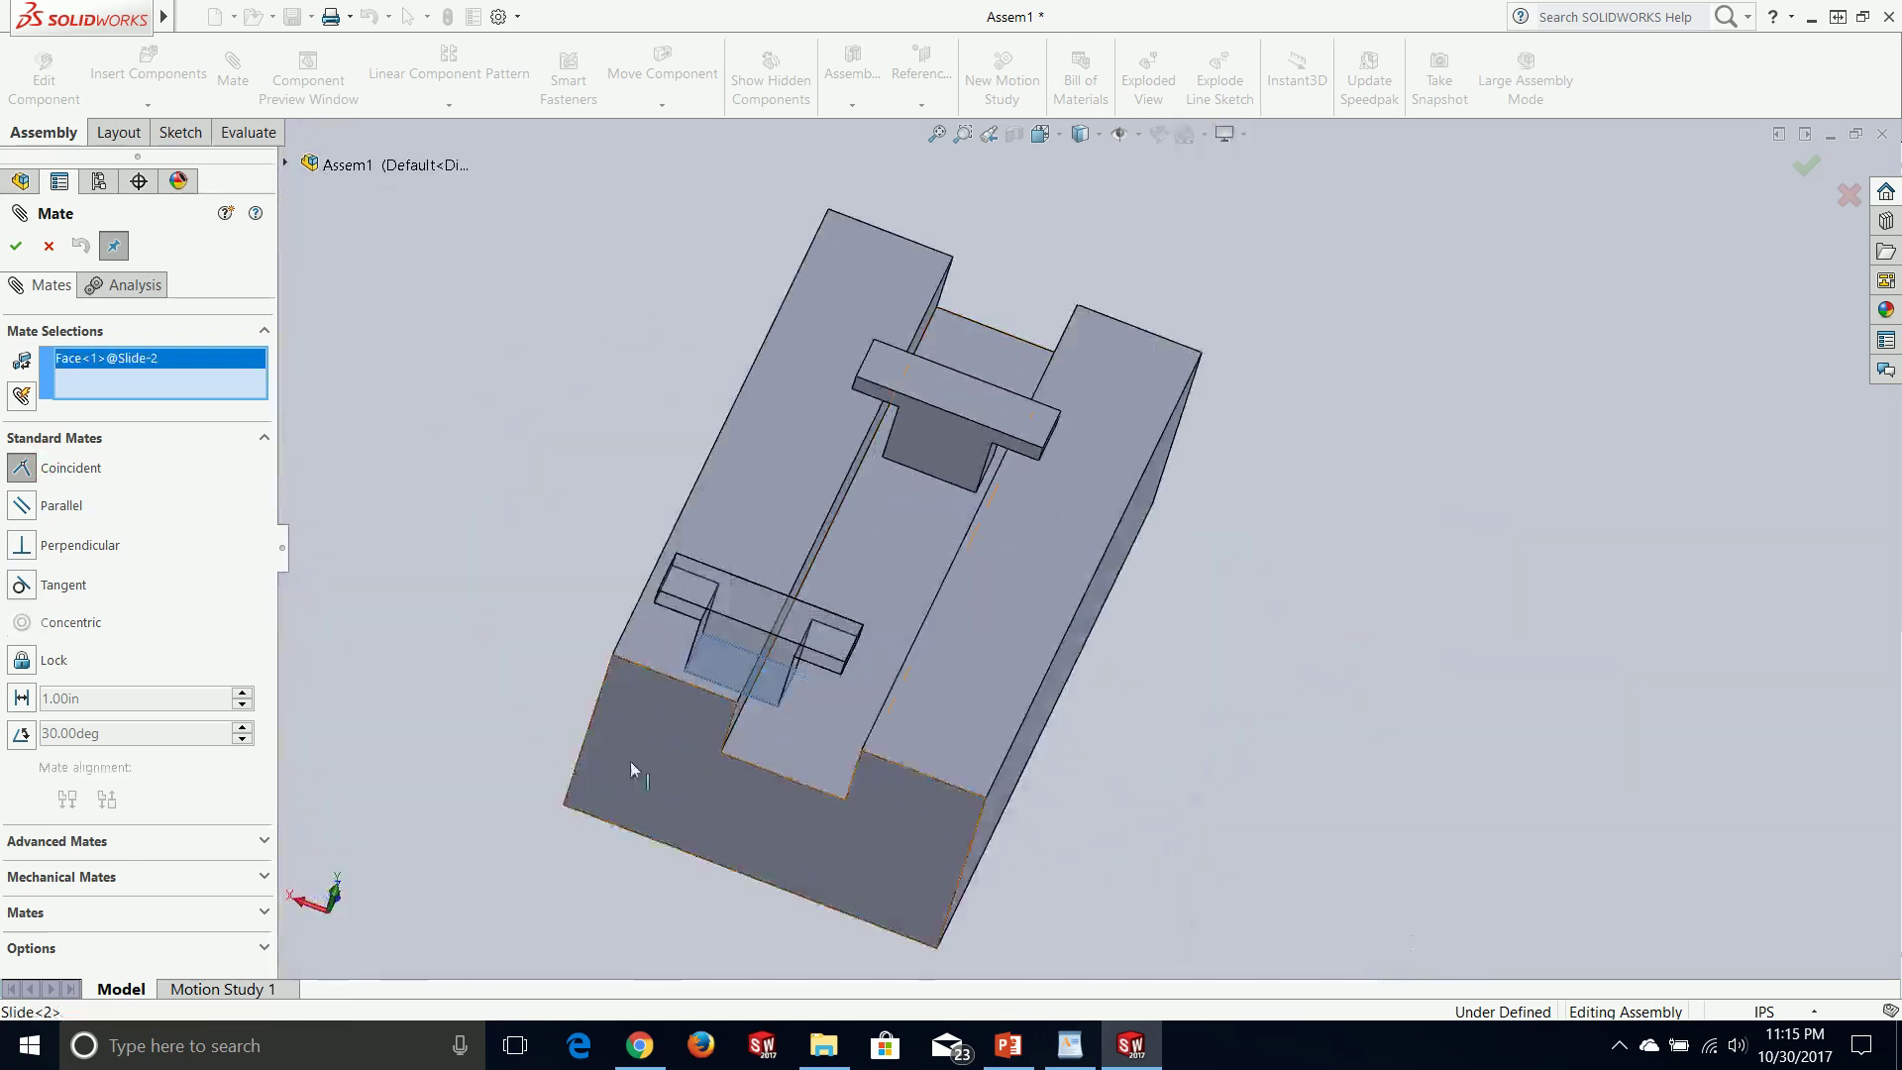
pyautogui.click(793, 730)
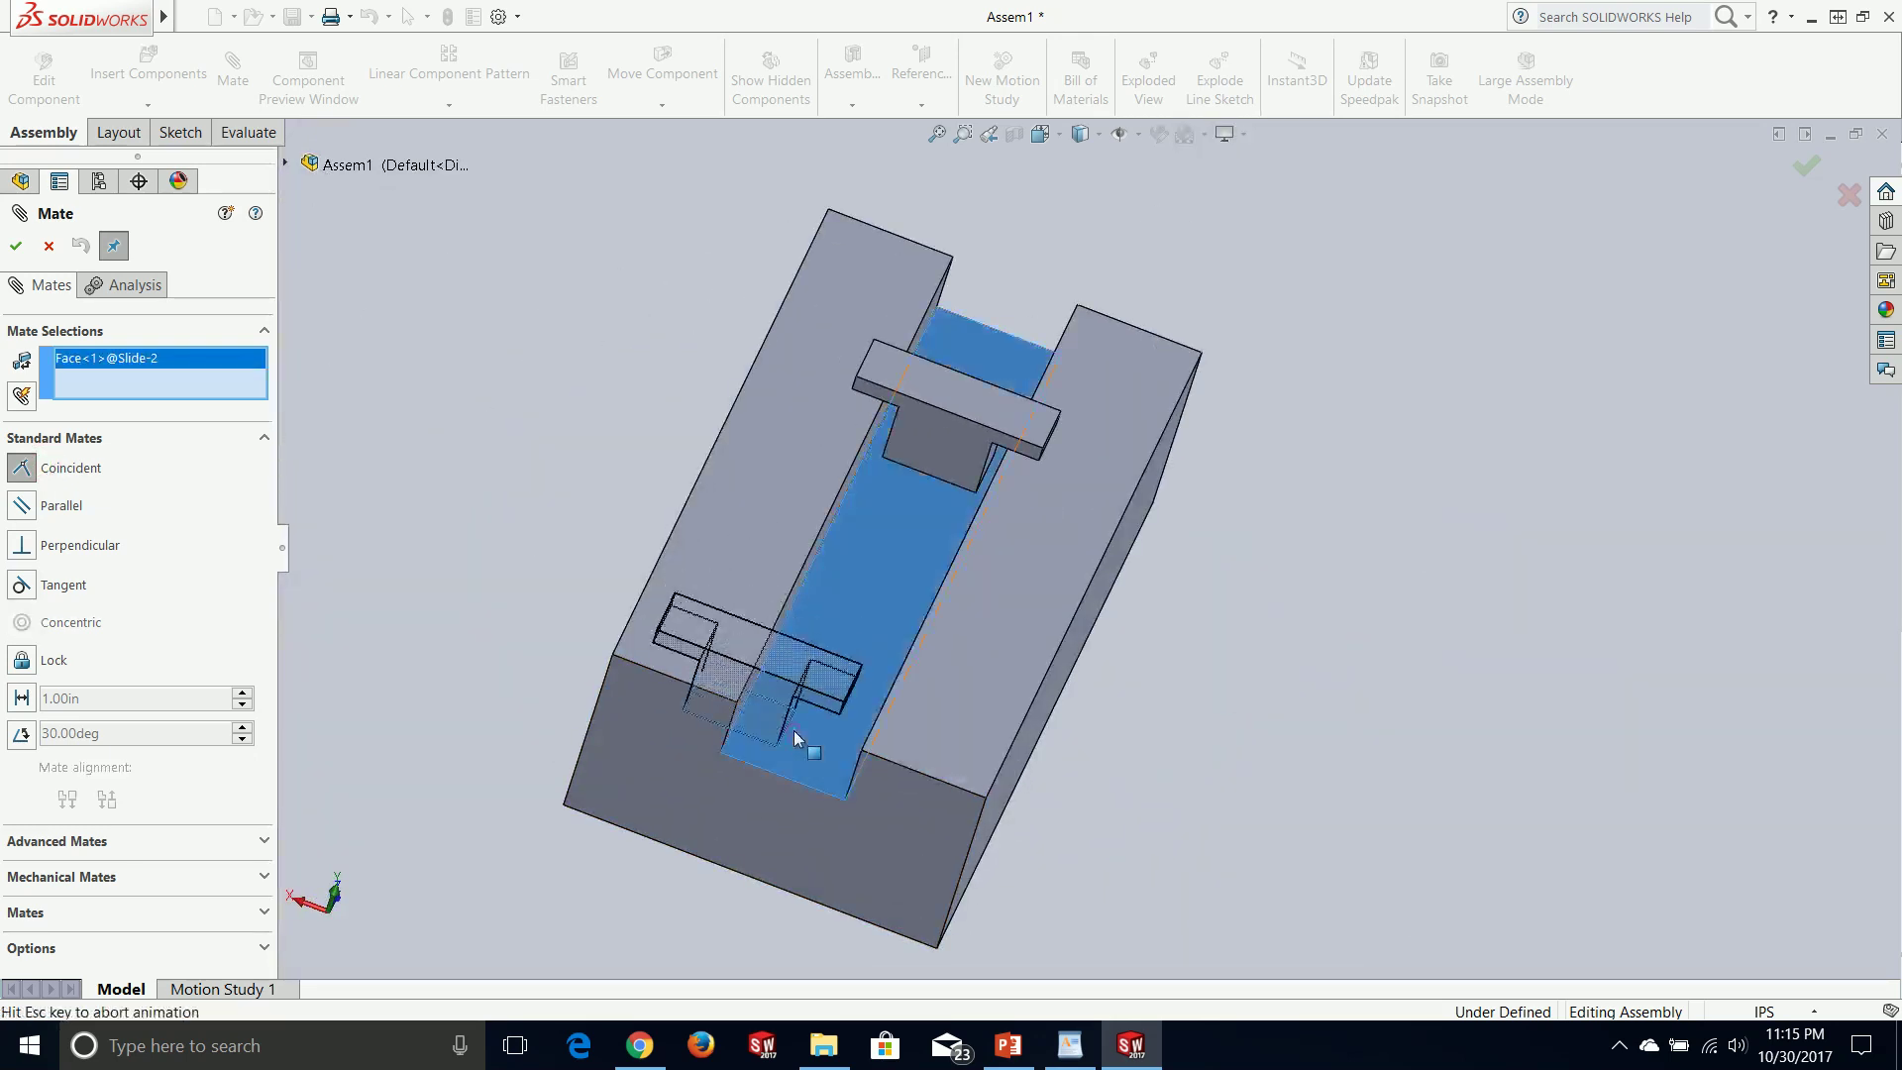
pyautogui.click(15, 245)
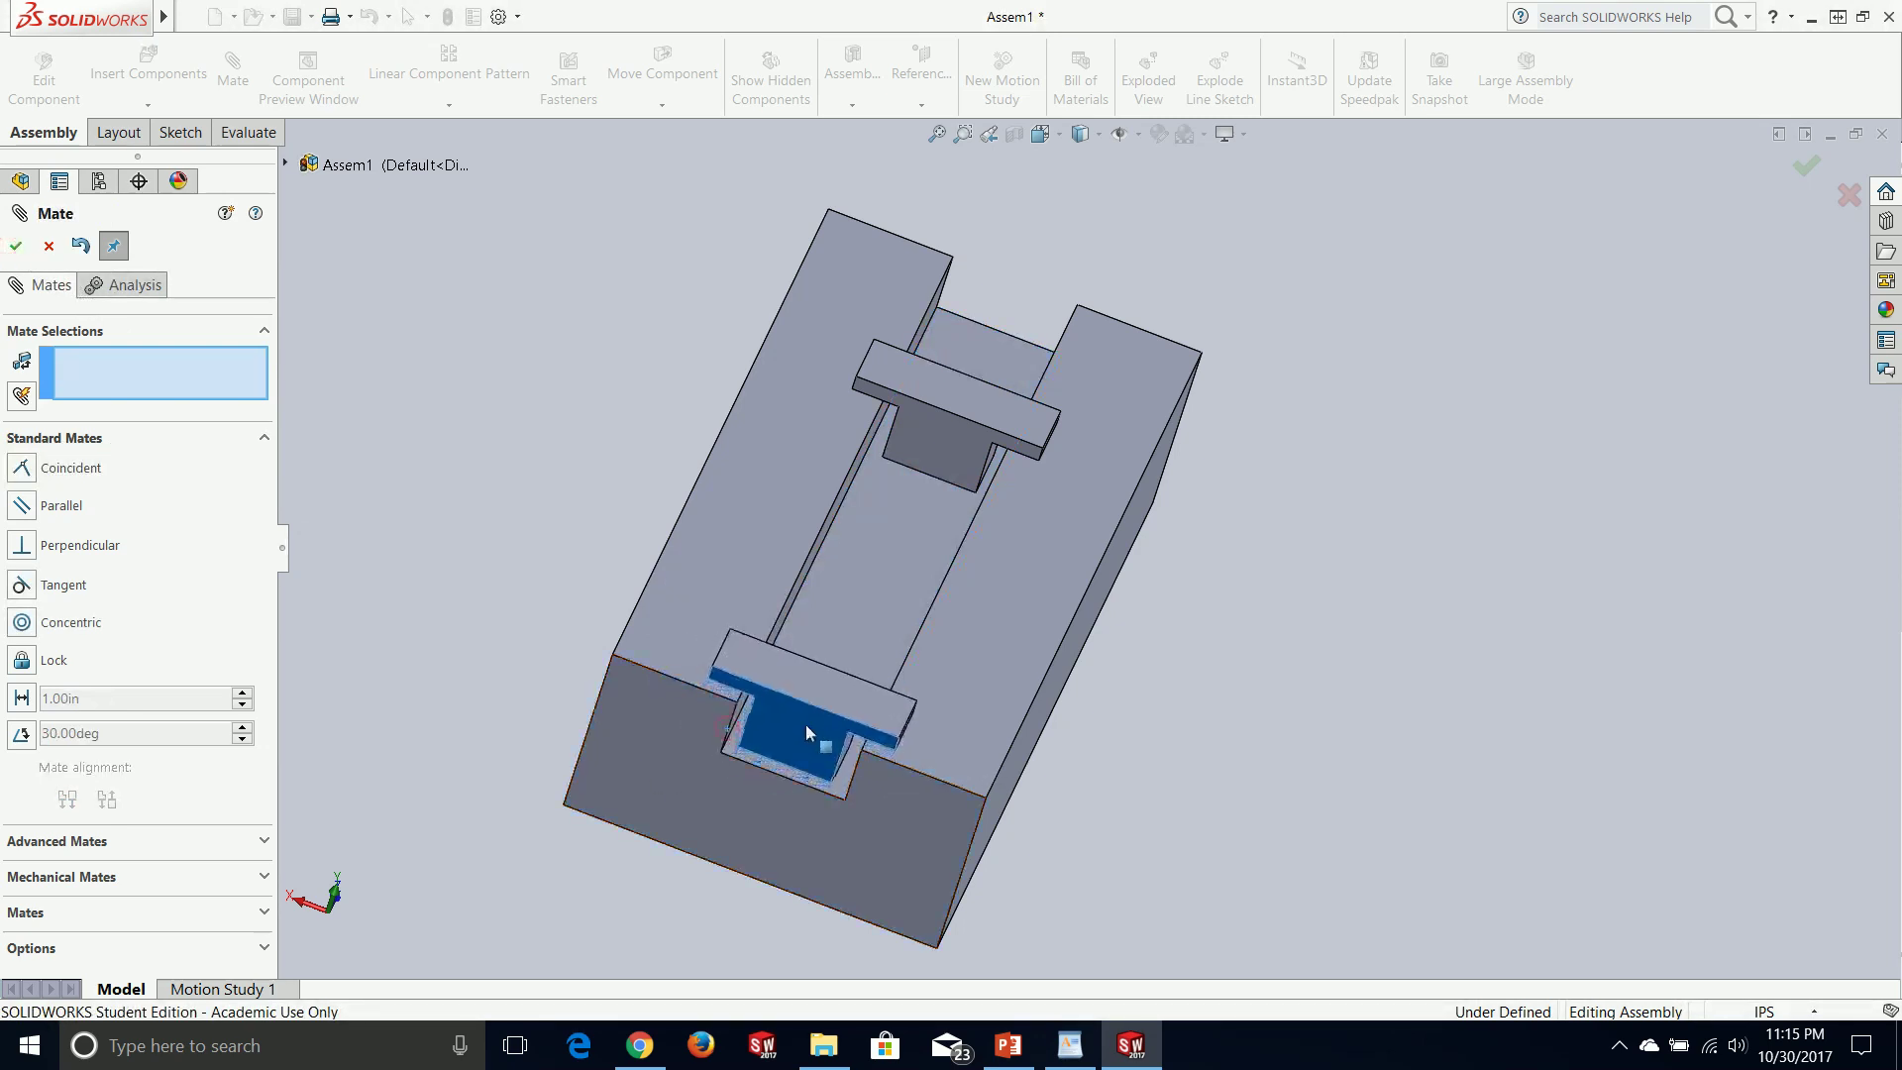
# - Centre the second slide in the block's channel with a Width mate between the channel's side walls and the slide's stem side faces
pyautogui.click(84, 841)
pyautogui.click(47, 570)
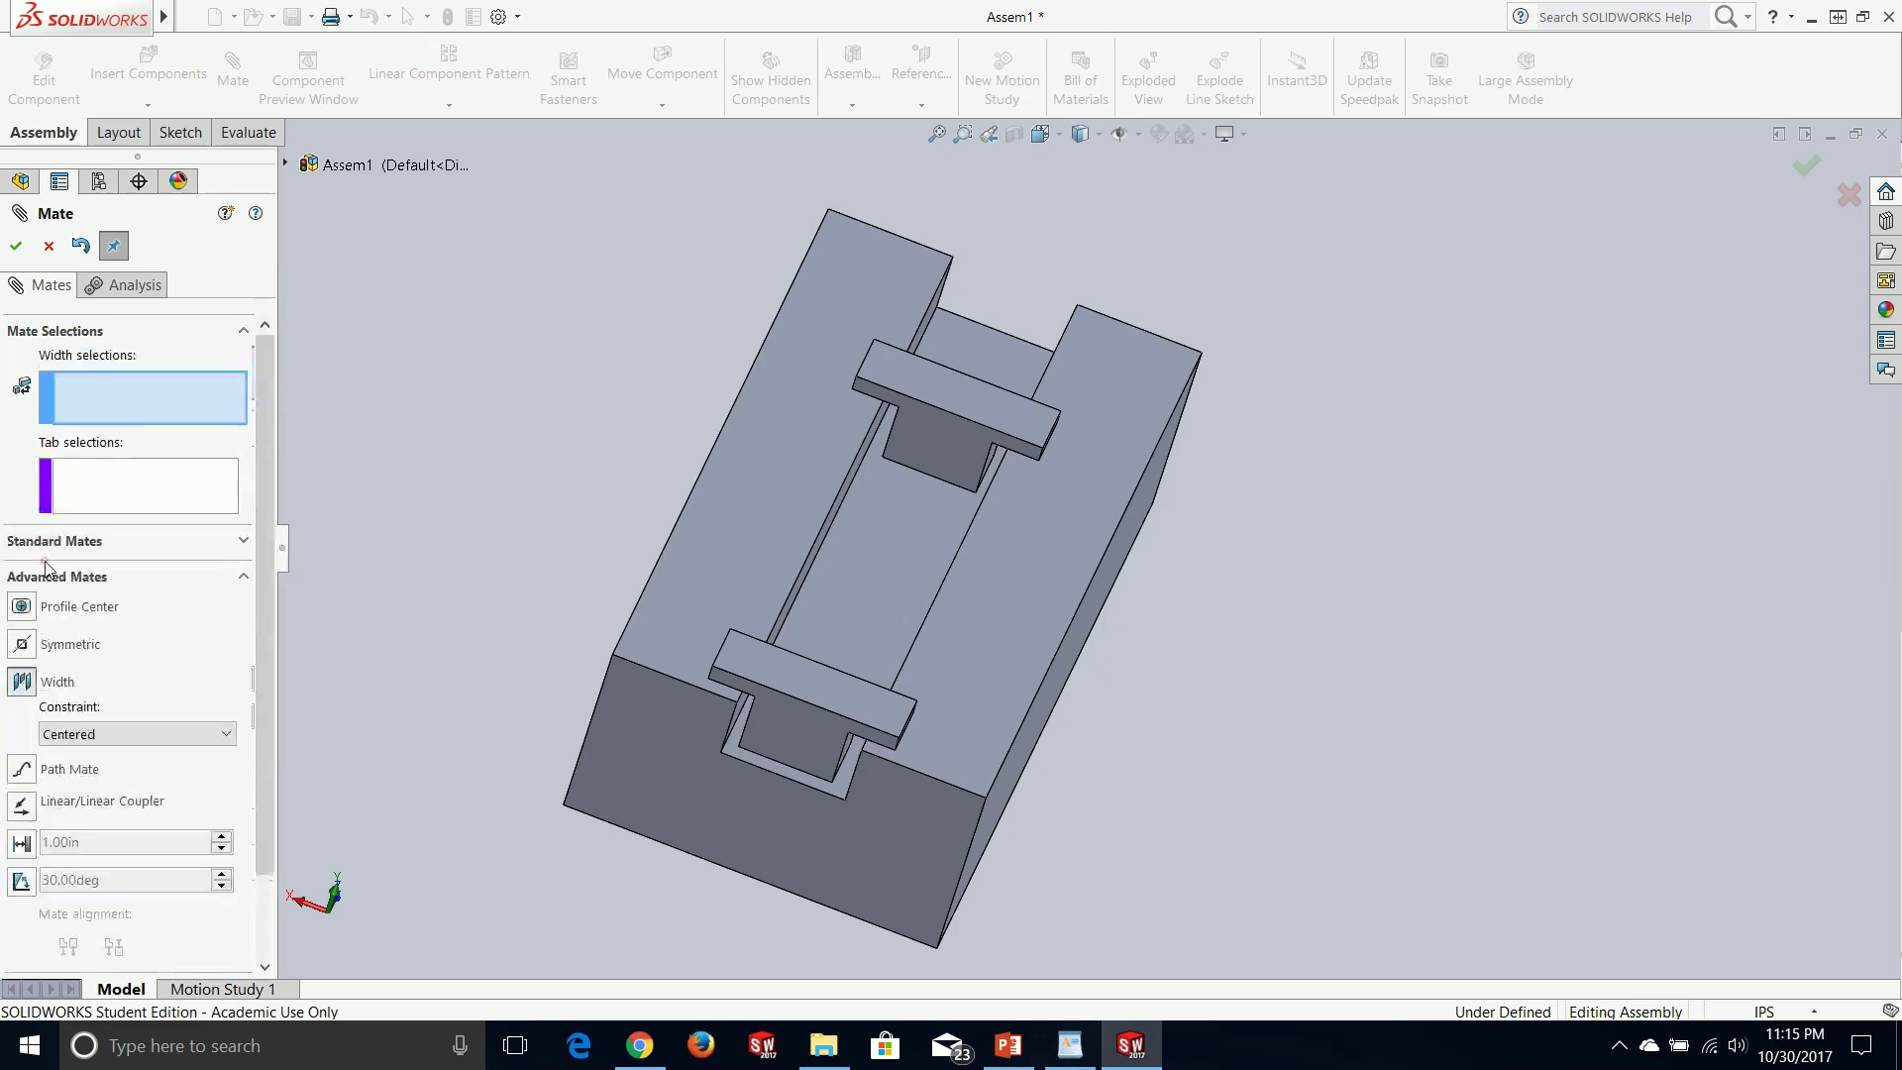
pyautogui.moveTo(753, 554); pyautogui.dragTo(634, 644, button='middle')
pyautogui.scroll(-6, 965, 711)
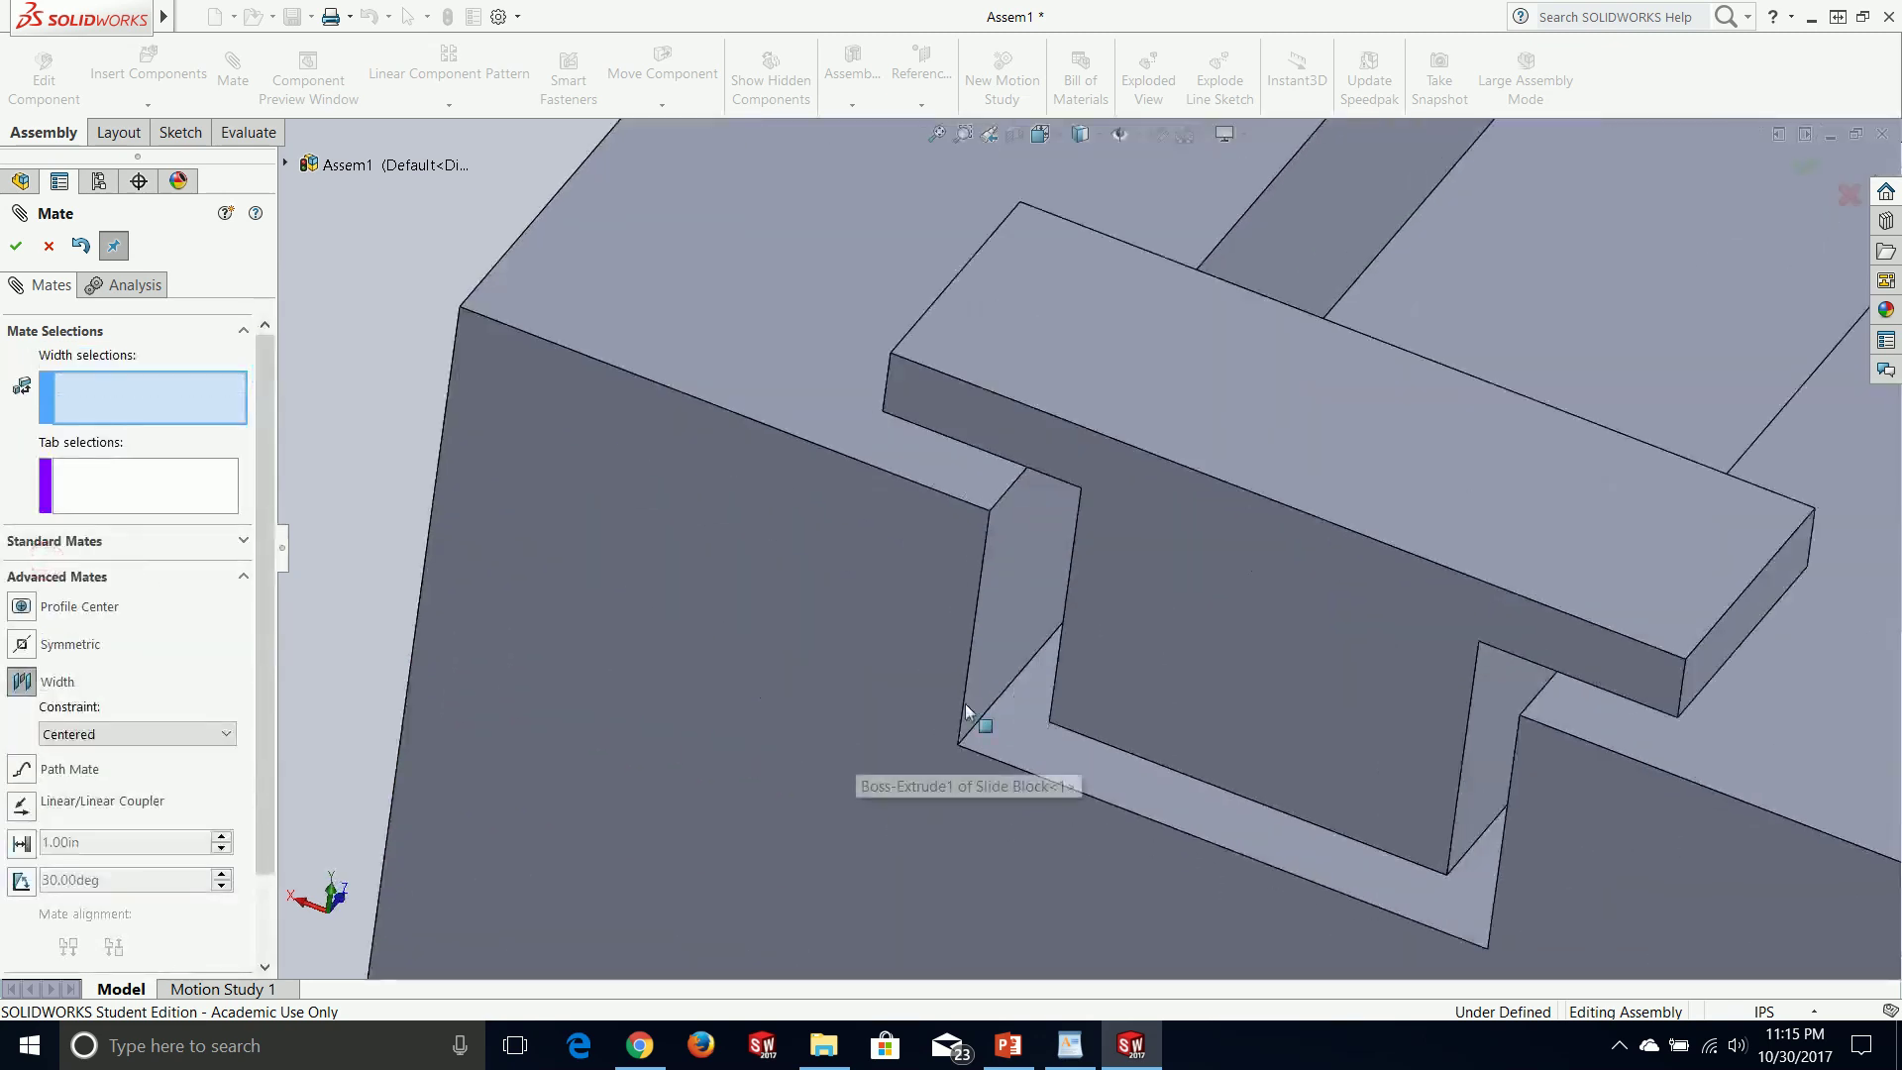
pyautogui.click(1026, 592)
pyautogui.moveTo(1090, 679); pyautogui.dragTo(1113, 594, button='middle')
pyautogui.click(1588, 804)
pyautogui.click(1541, 759)
pyautogui.click(1113, 594)
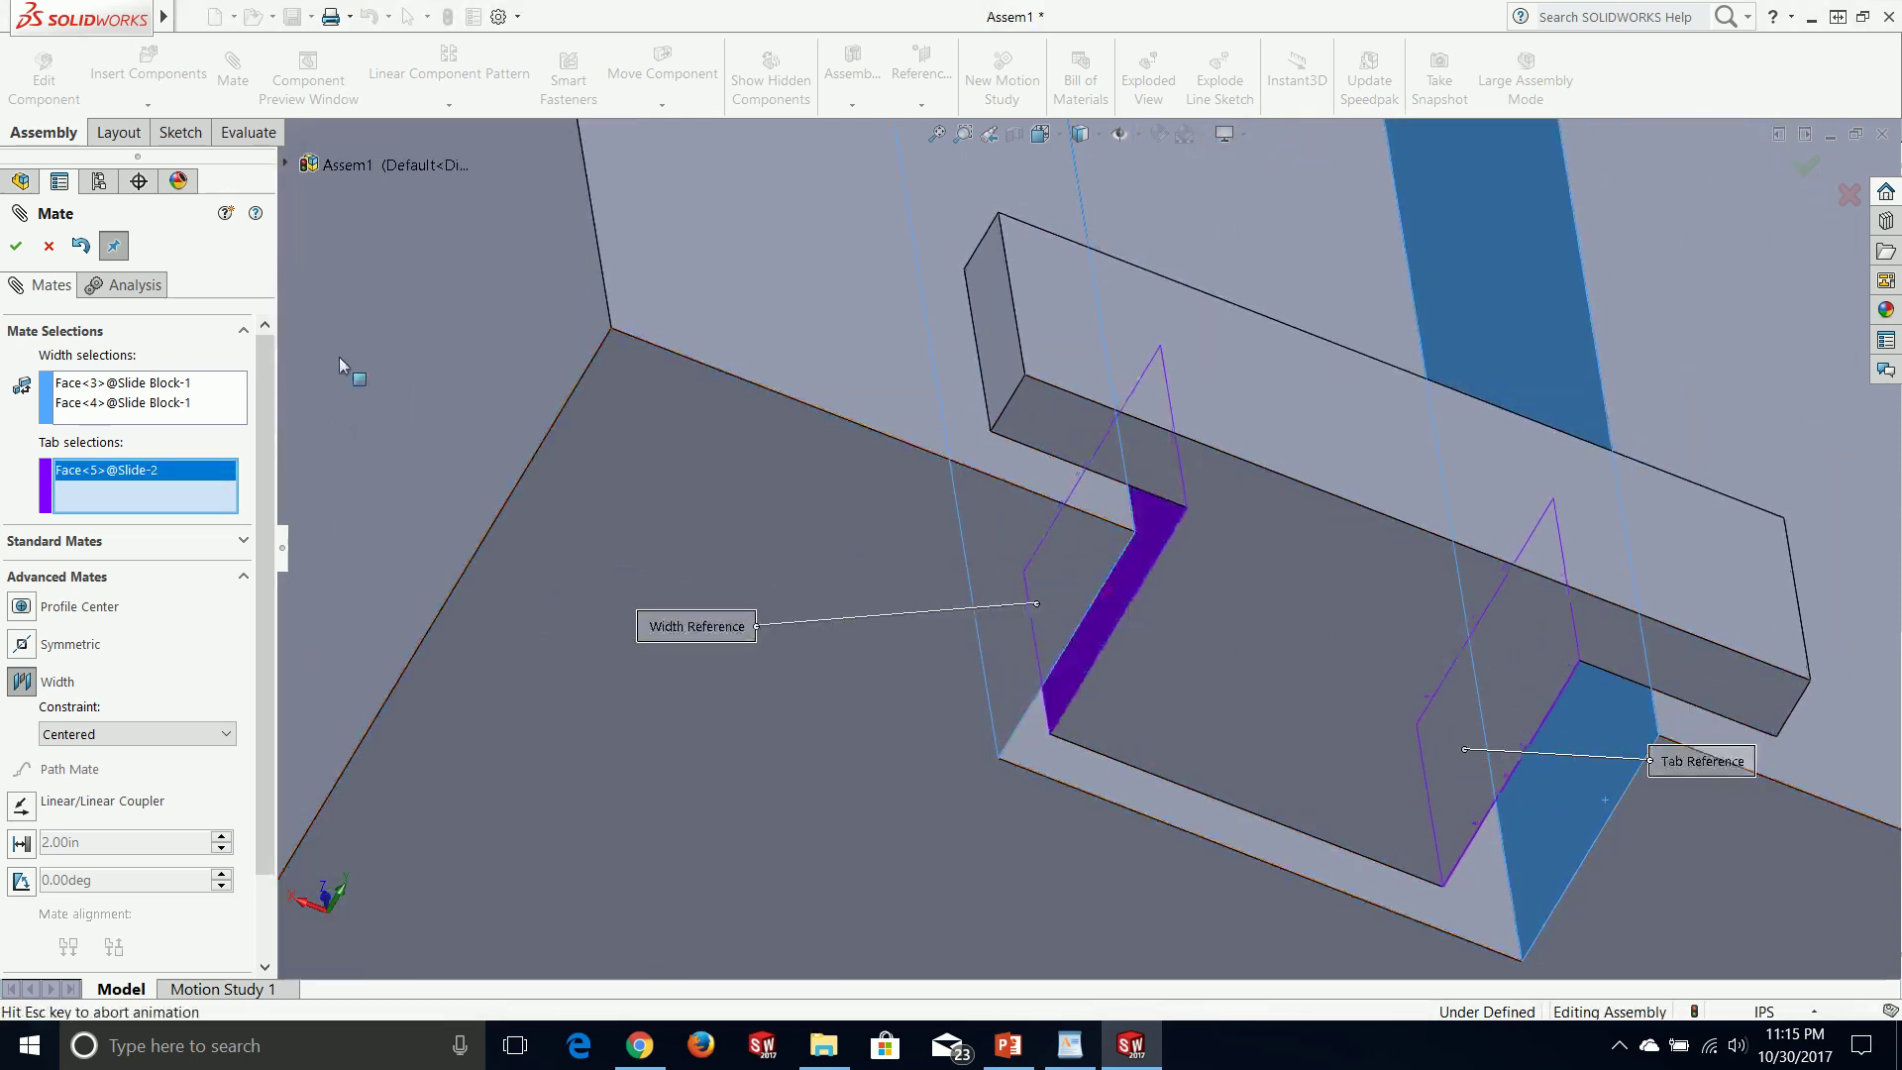
pyautogui.click(15, 246)
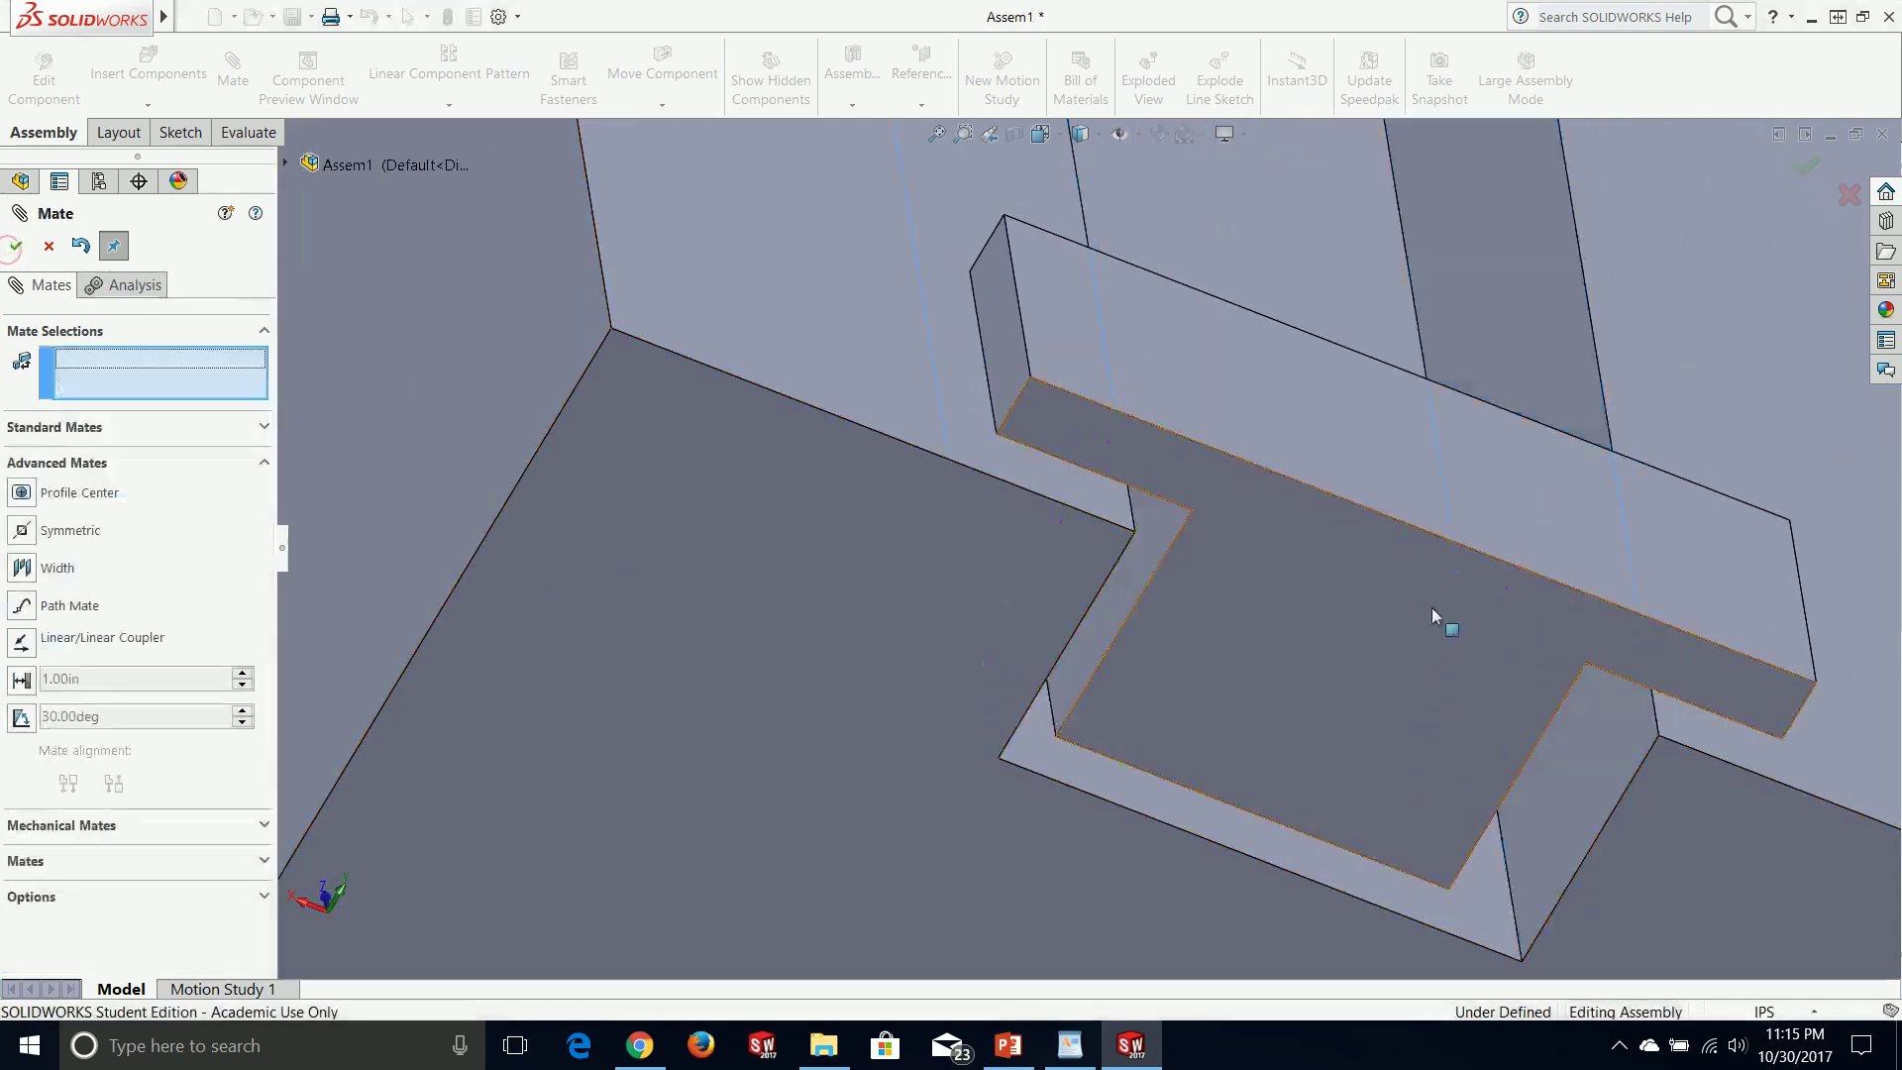
# - Move both slides back and forth along the channel to test their independent motion
pyautogui.moveTo(1562, 586); pyautogui.dragTo(1228, 740, button='middle')
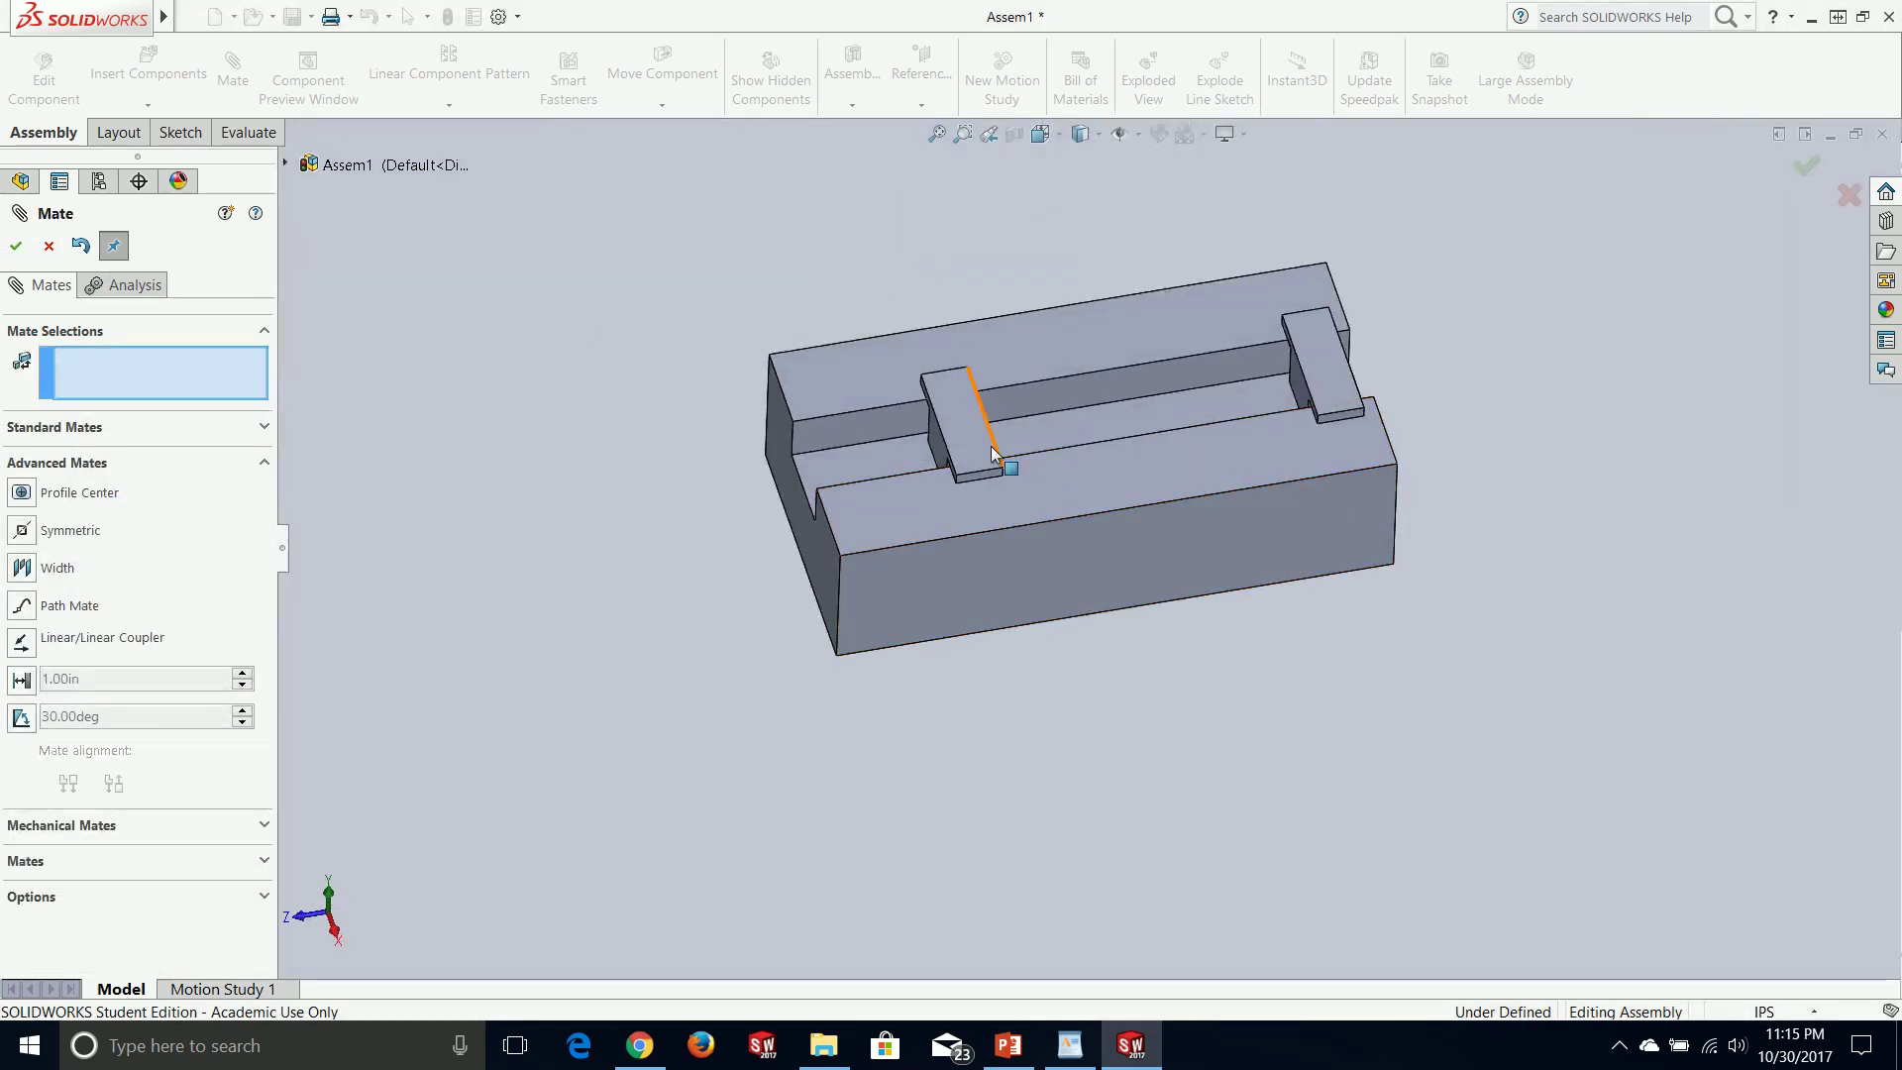
pyautogui.moveTo(986, 445); pyautogui.dragTo(891, 473)
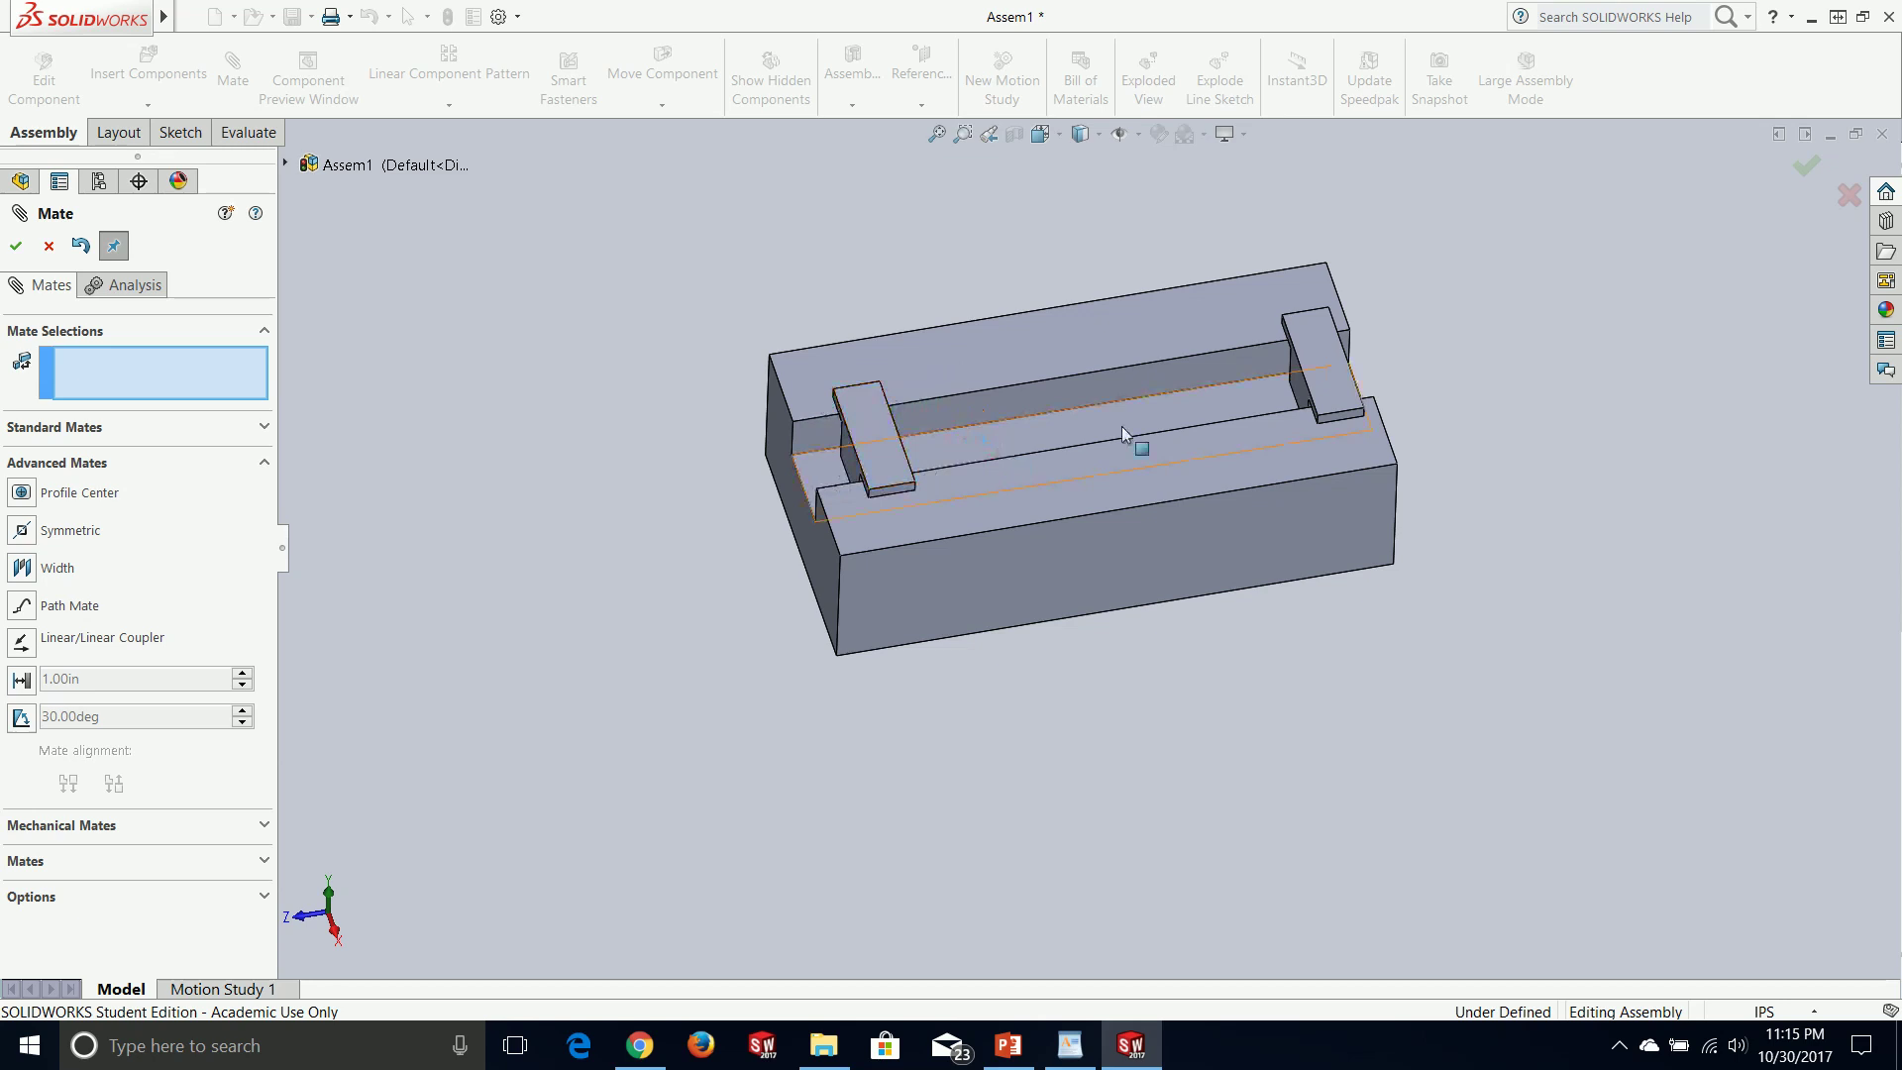
pyautogui.moveTo(1317, 401); pyautogui.dragTo(1173, 426)
pyautogui.moveTo(871, 471); pyautogui.dragTo(931, 463)
pyautogui.moveTo(921, 435); pyautogui.dragTo(935, 540, button='middle')
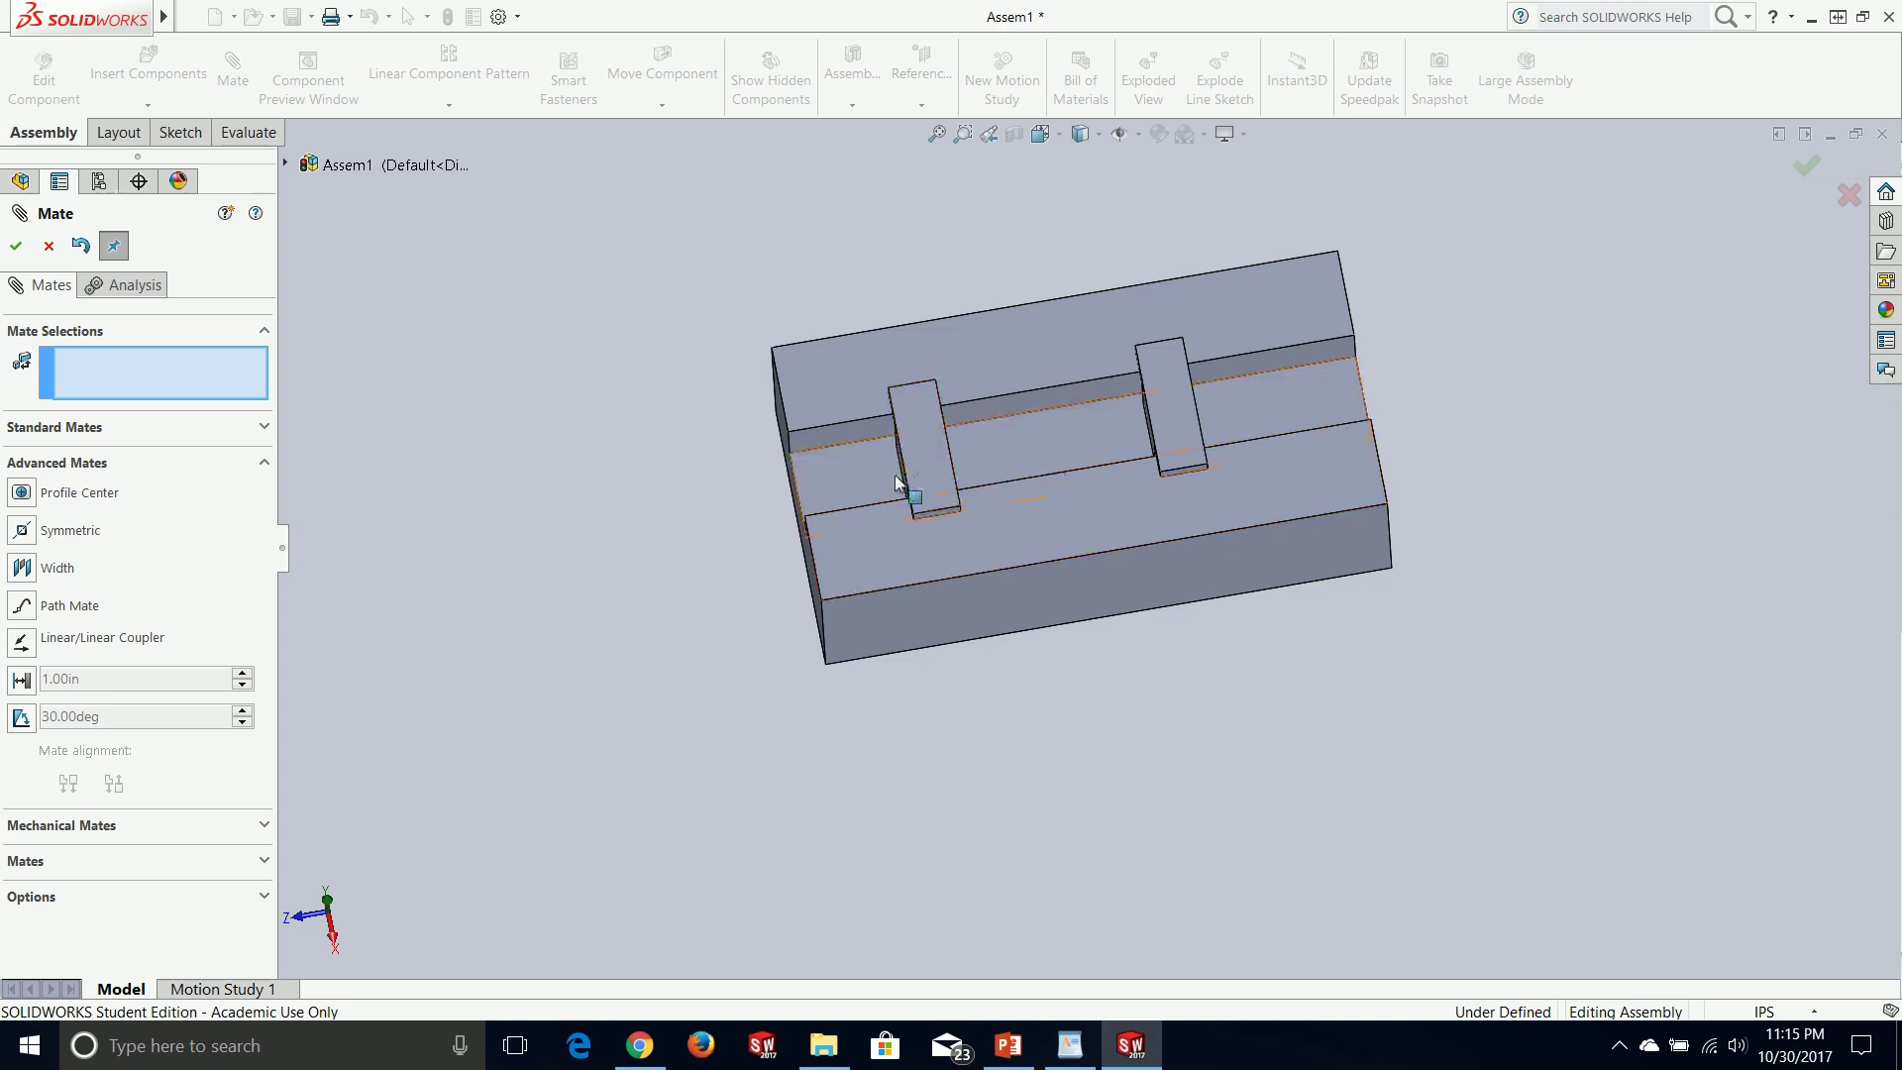
pyautogui.moveTo(804, 492); pyautogui.dragTo(889, 567, button='middle')
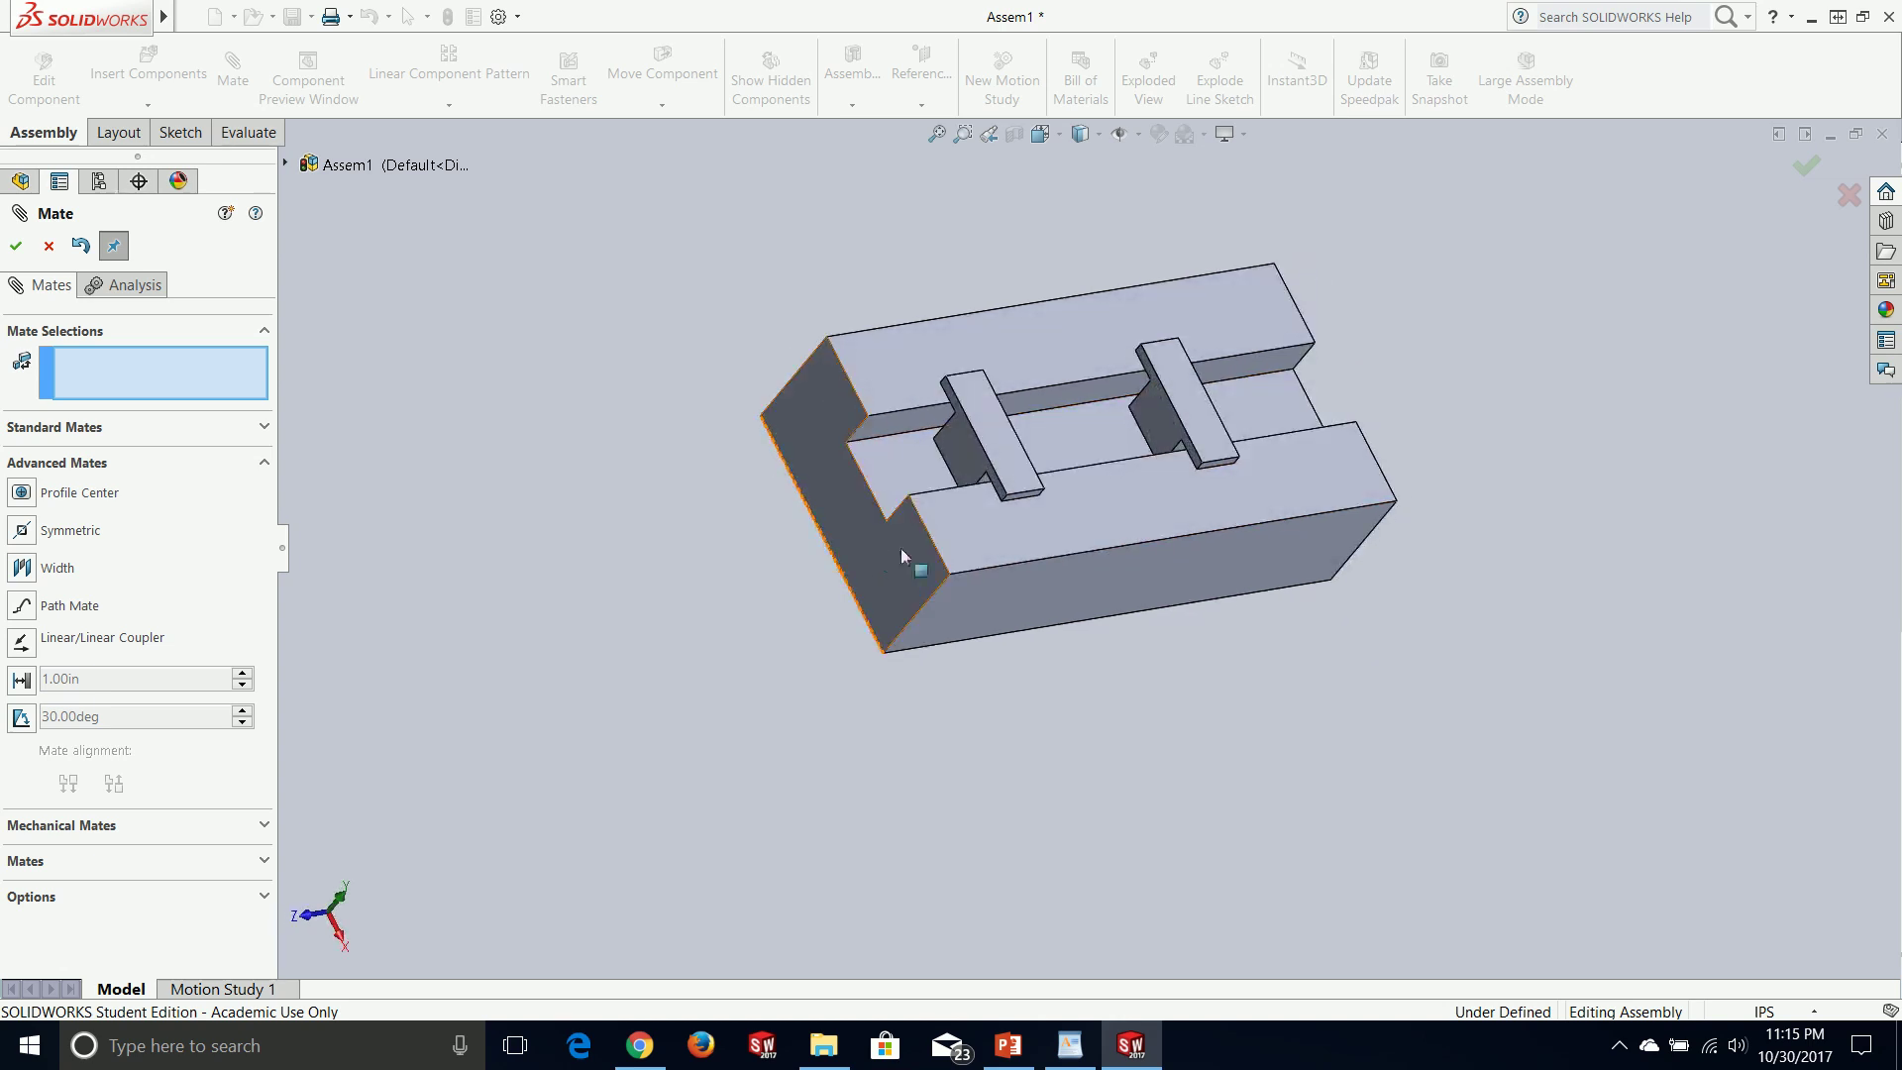
pyautogui.moveTo(1354, 393); pyautogui.dragTo(1308, 409, button='middle')
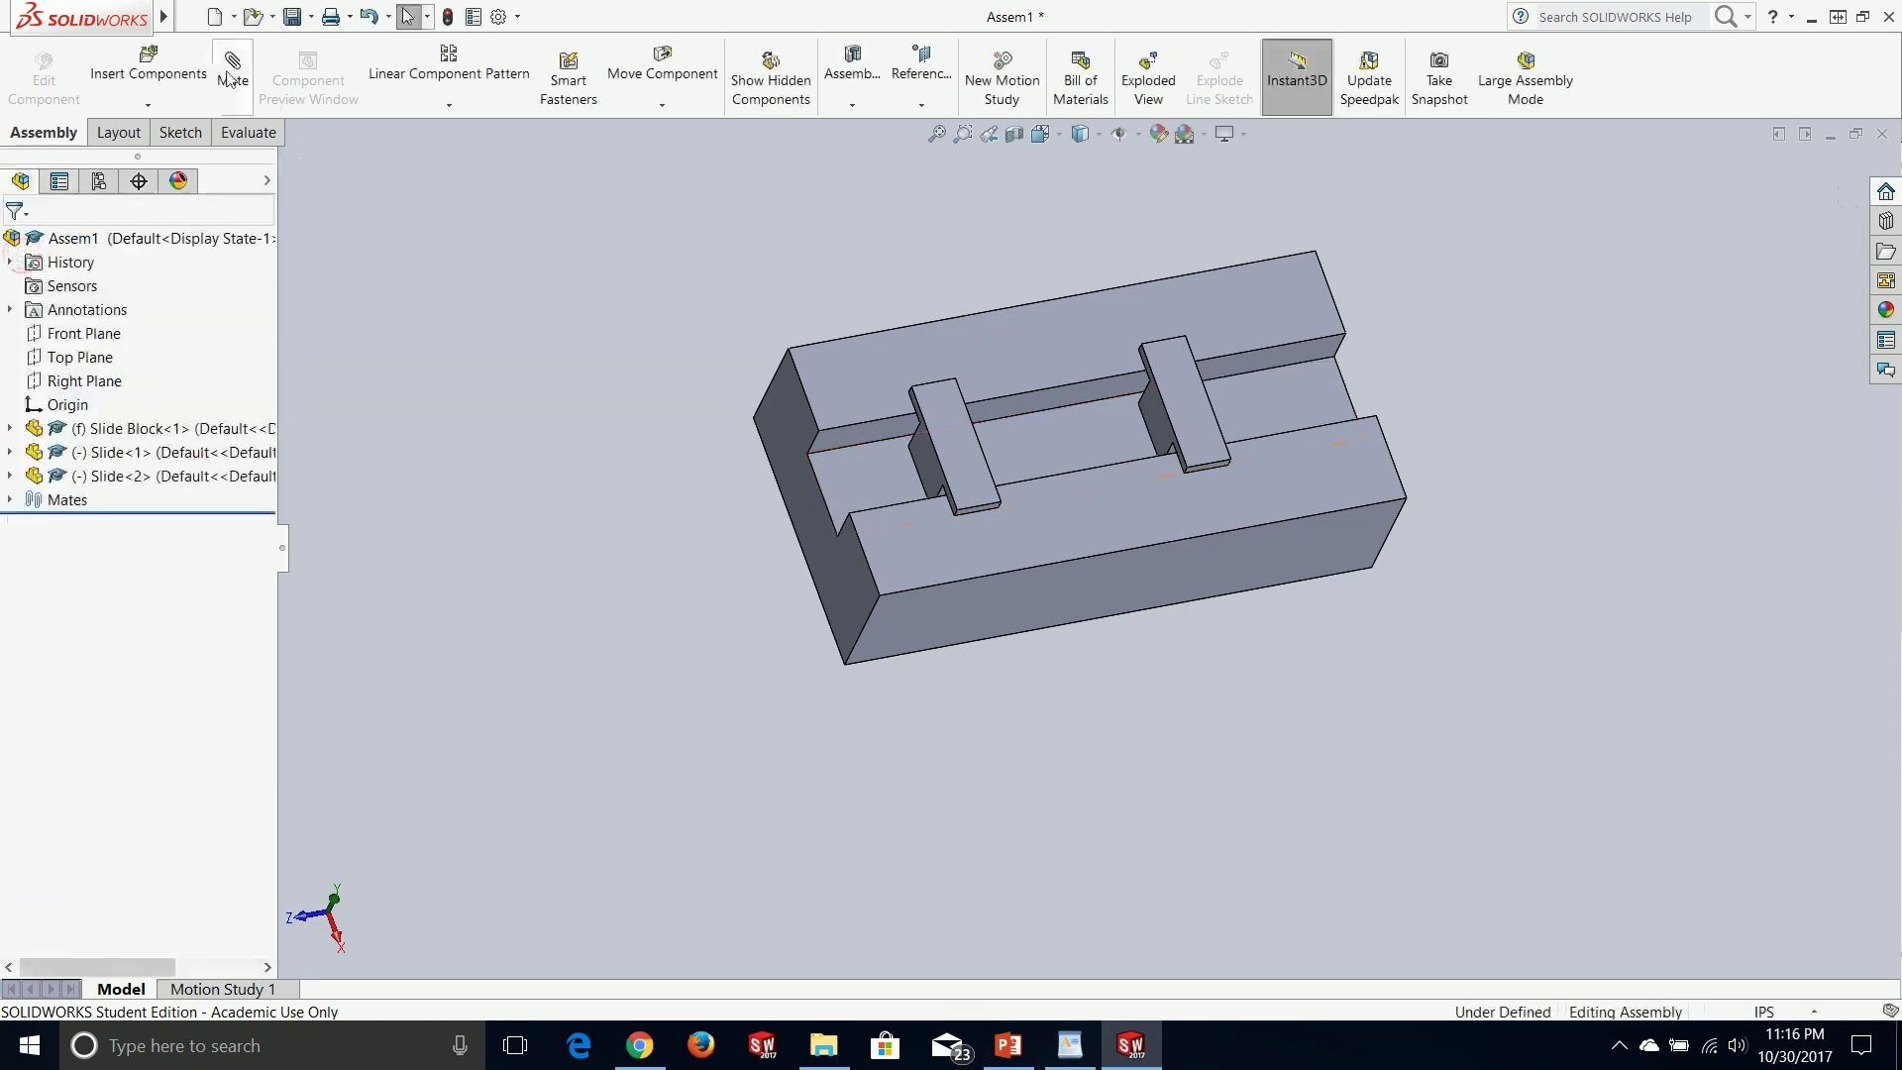
# - Create a reference plane midway between the two end faces of the slide block
pyautogui.click(941, 67)
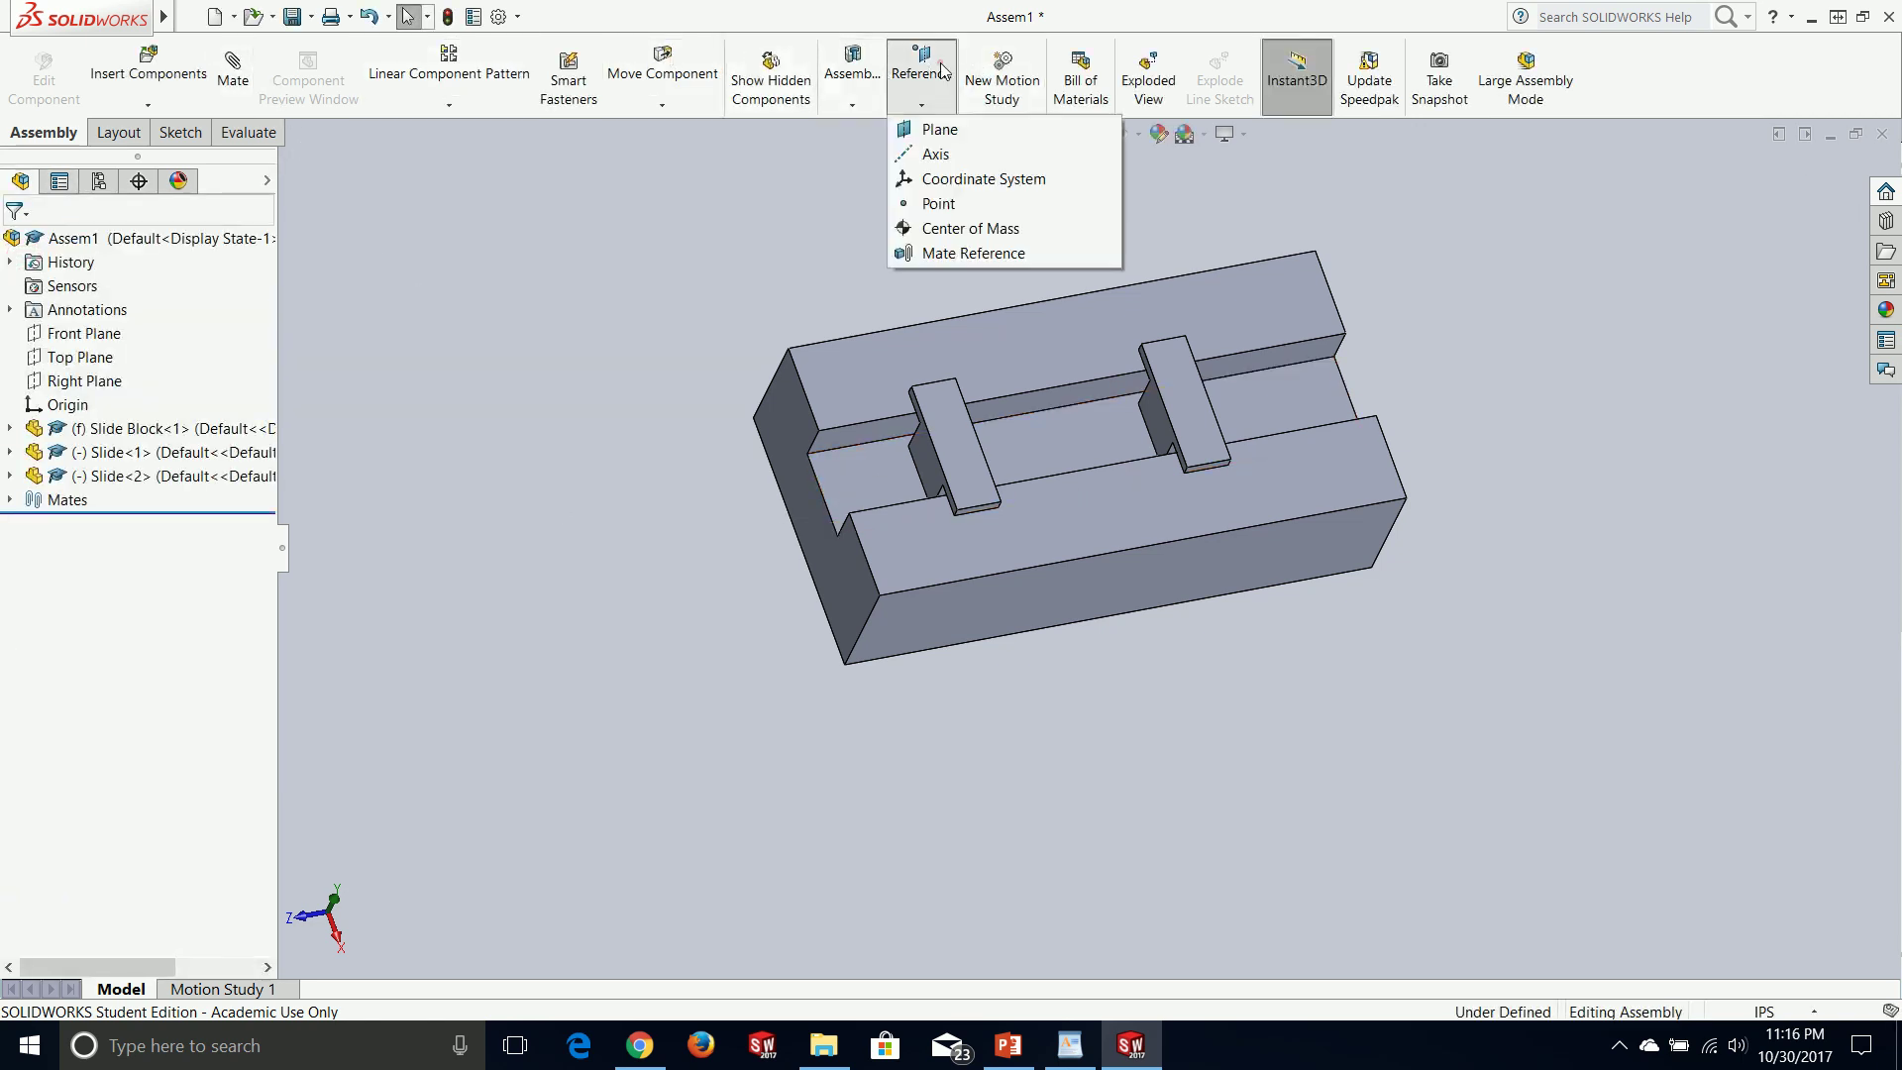
pyautogui.click(939, 128)
pyautogui.moveTo(559, 681); pyautogui.dragTo(651, 643, button='middle')
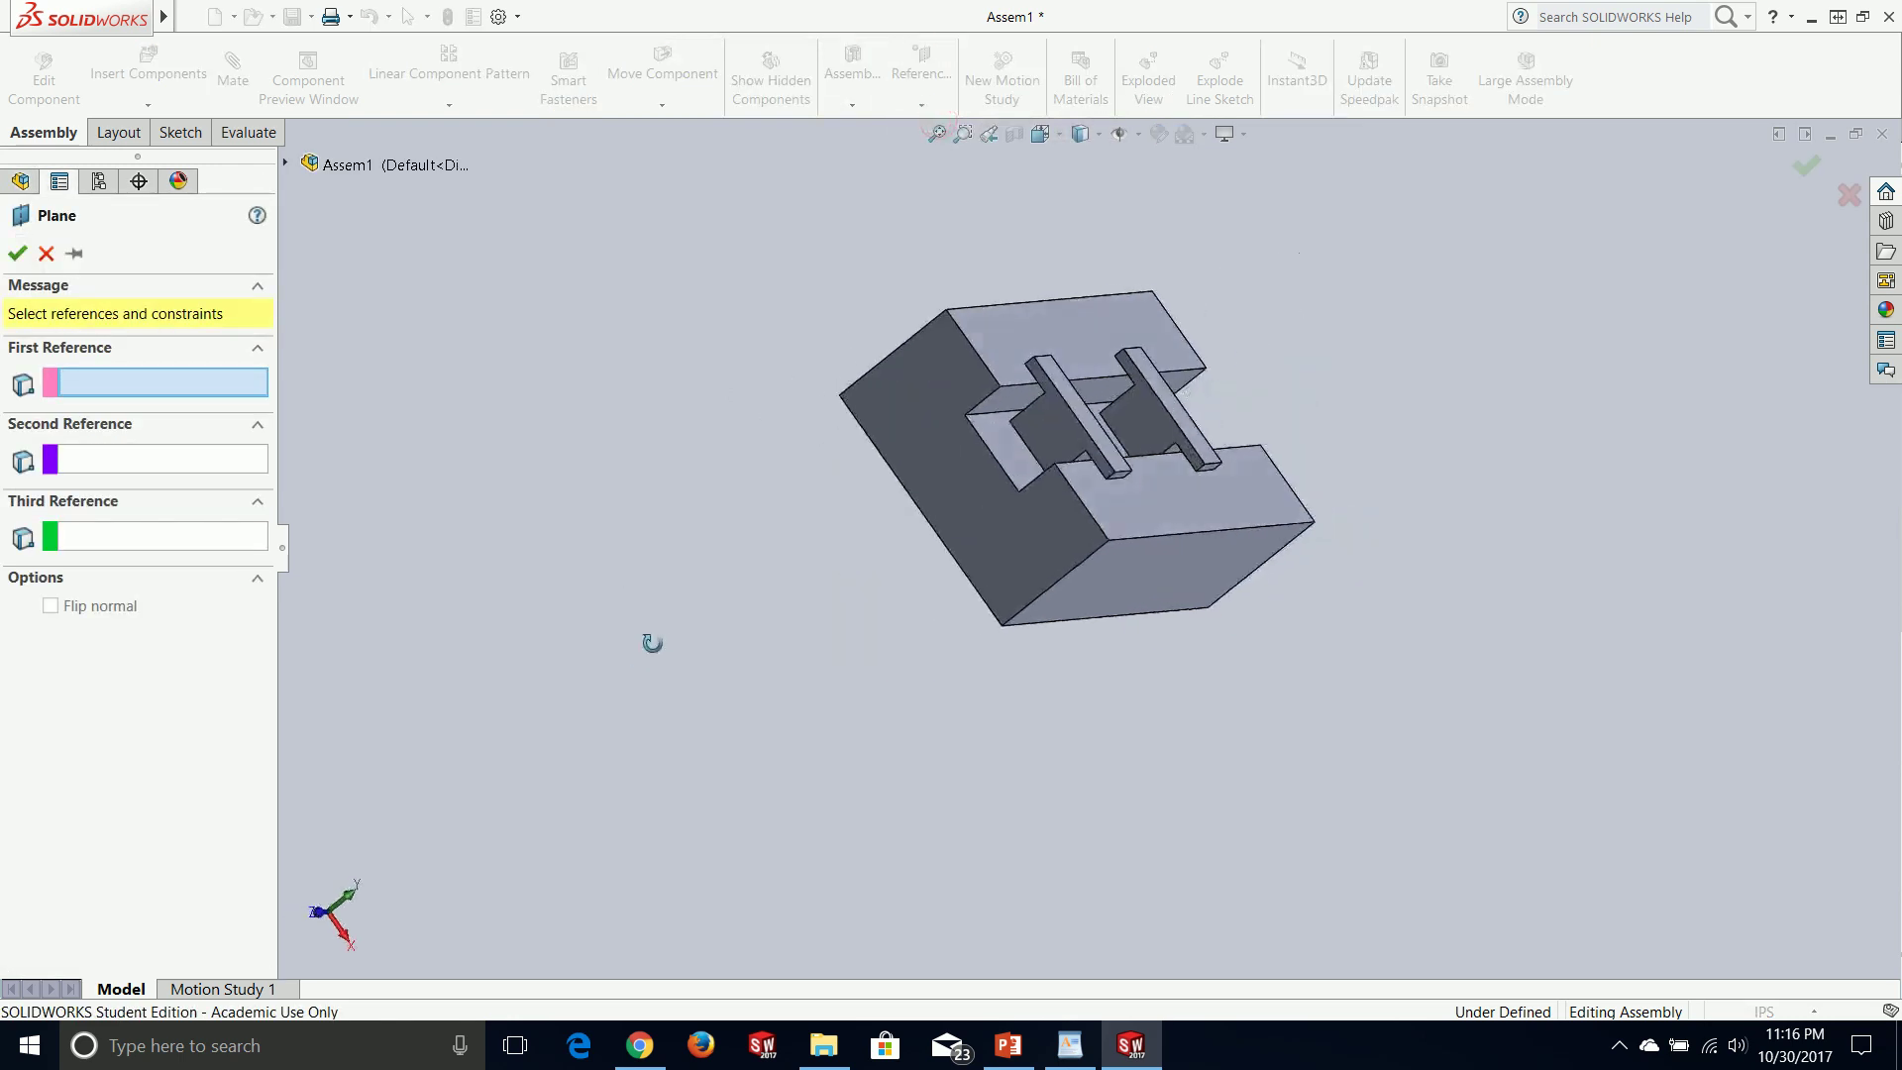
pyautogui.click(1019, 539)
pyautogui.moveTo(1607, 574); pyautogui.dragTo(1012, 497, button='middle')
pyautogui.click(1310, 508)
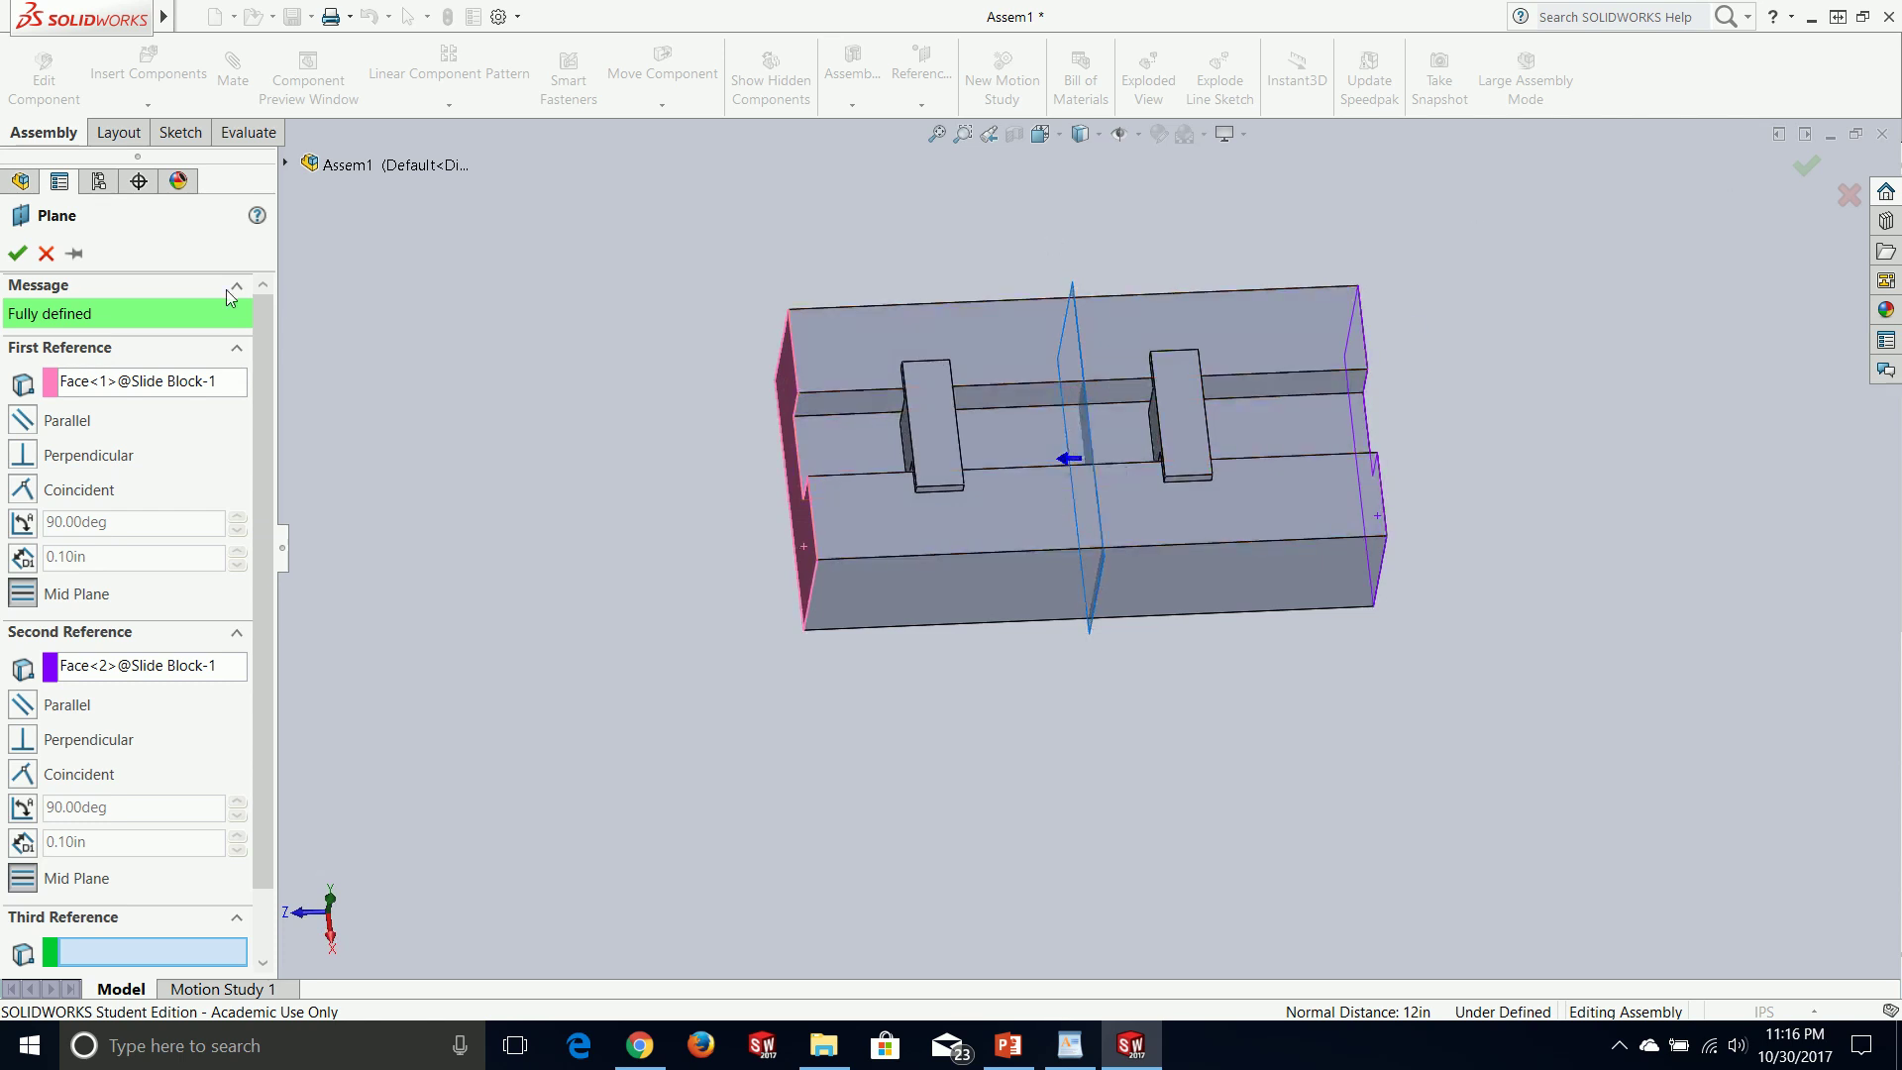
pyautogui.click(17, 252)
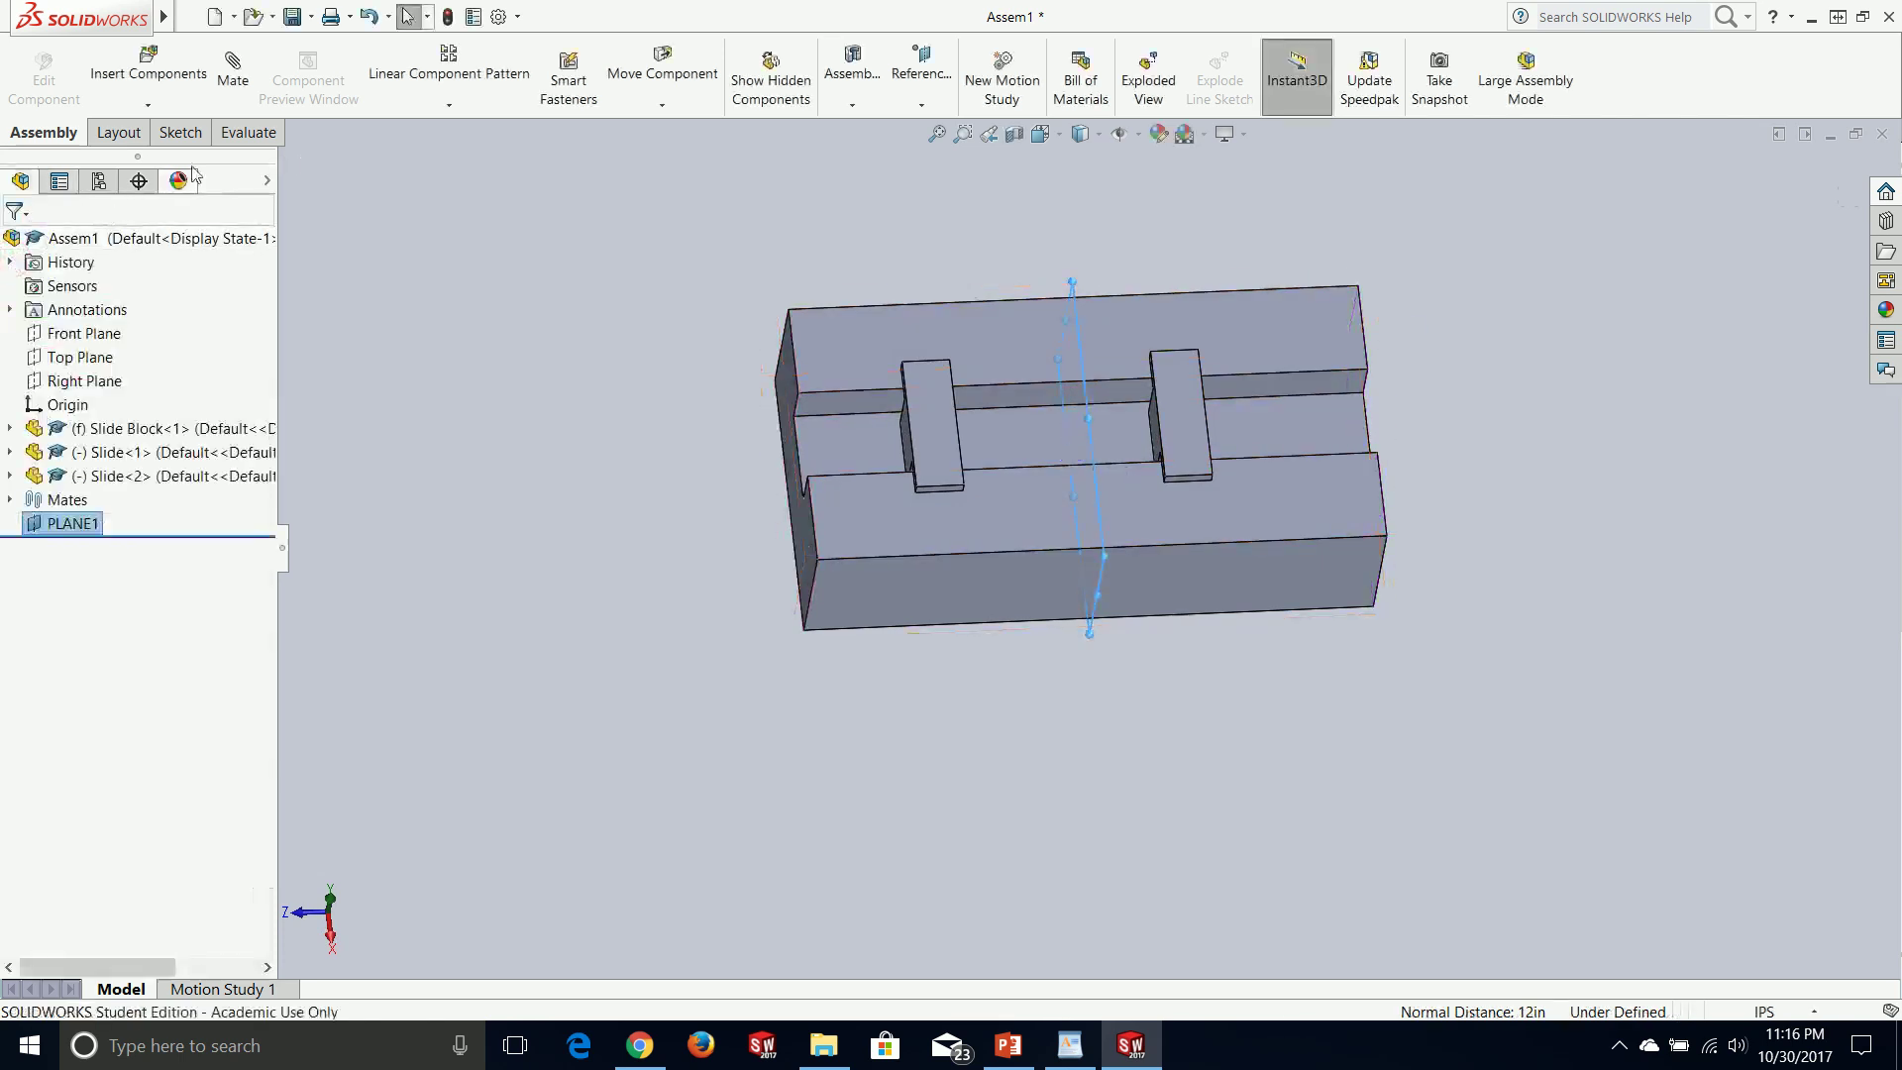
# - Add a Symmetric mate between the slides' facing inner faces about PLANE1, and move one slide outward to test it
pyautogui.click(231, 67)
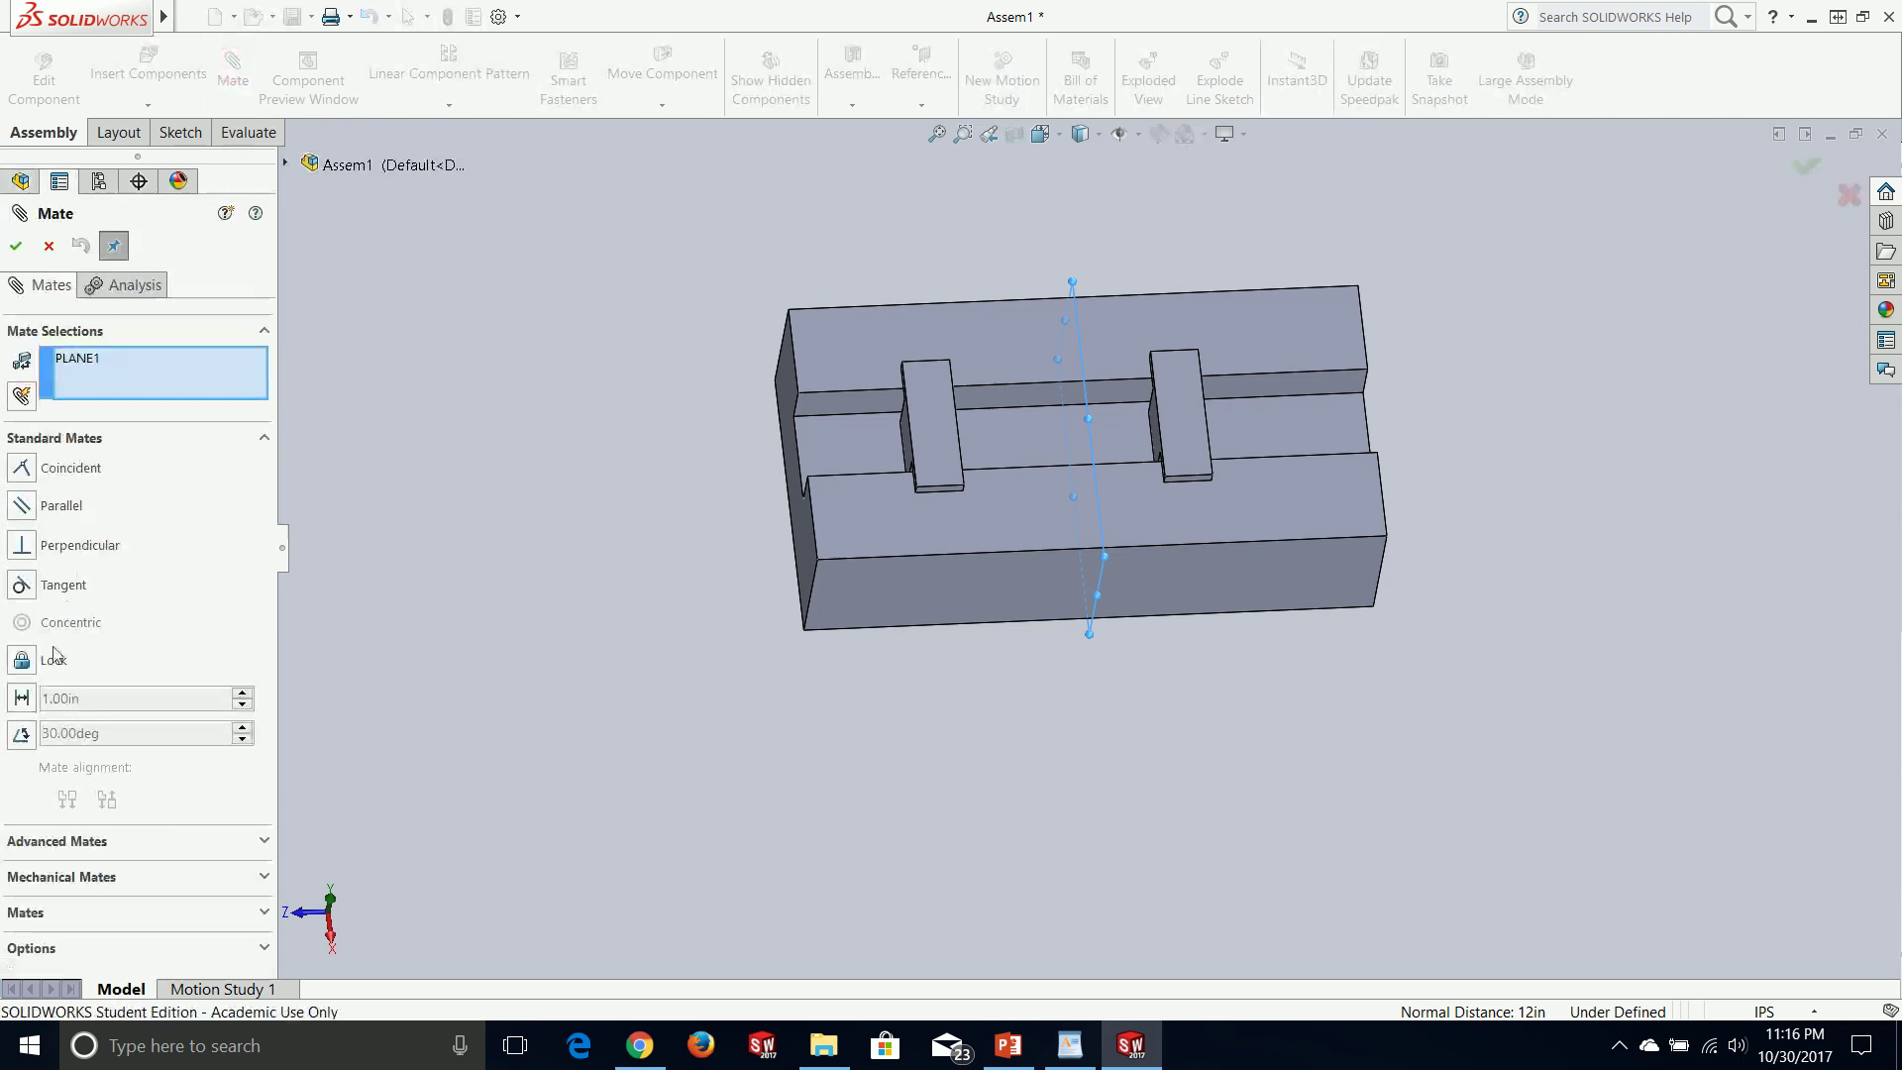
pyautogui.click(70, 842)
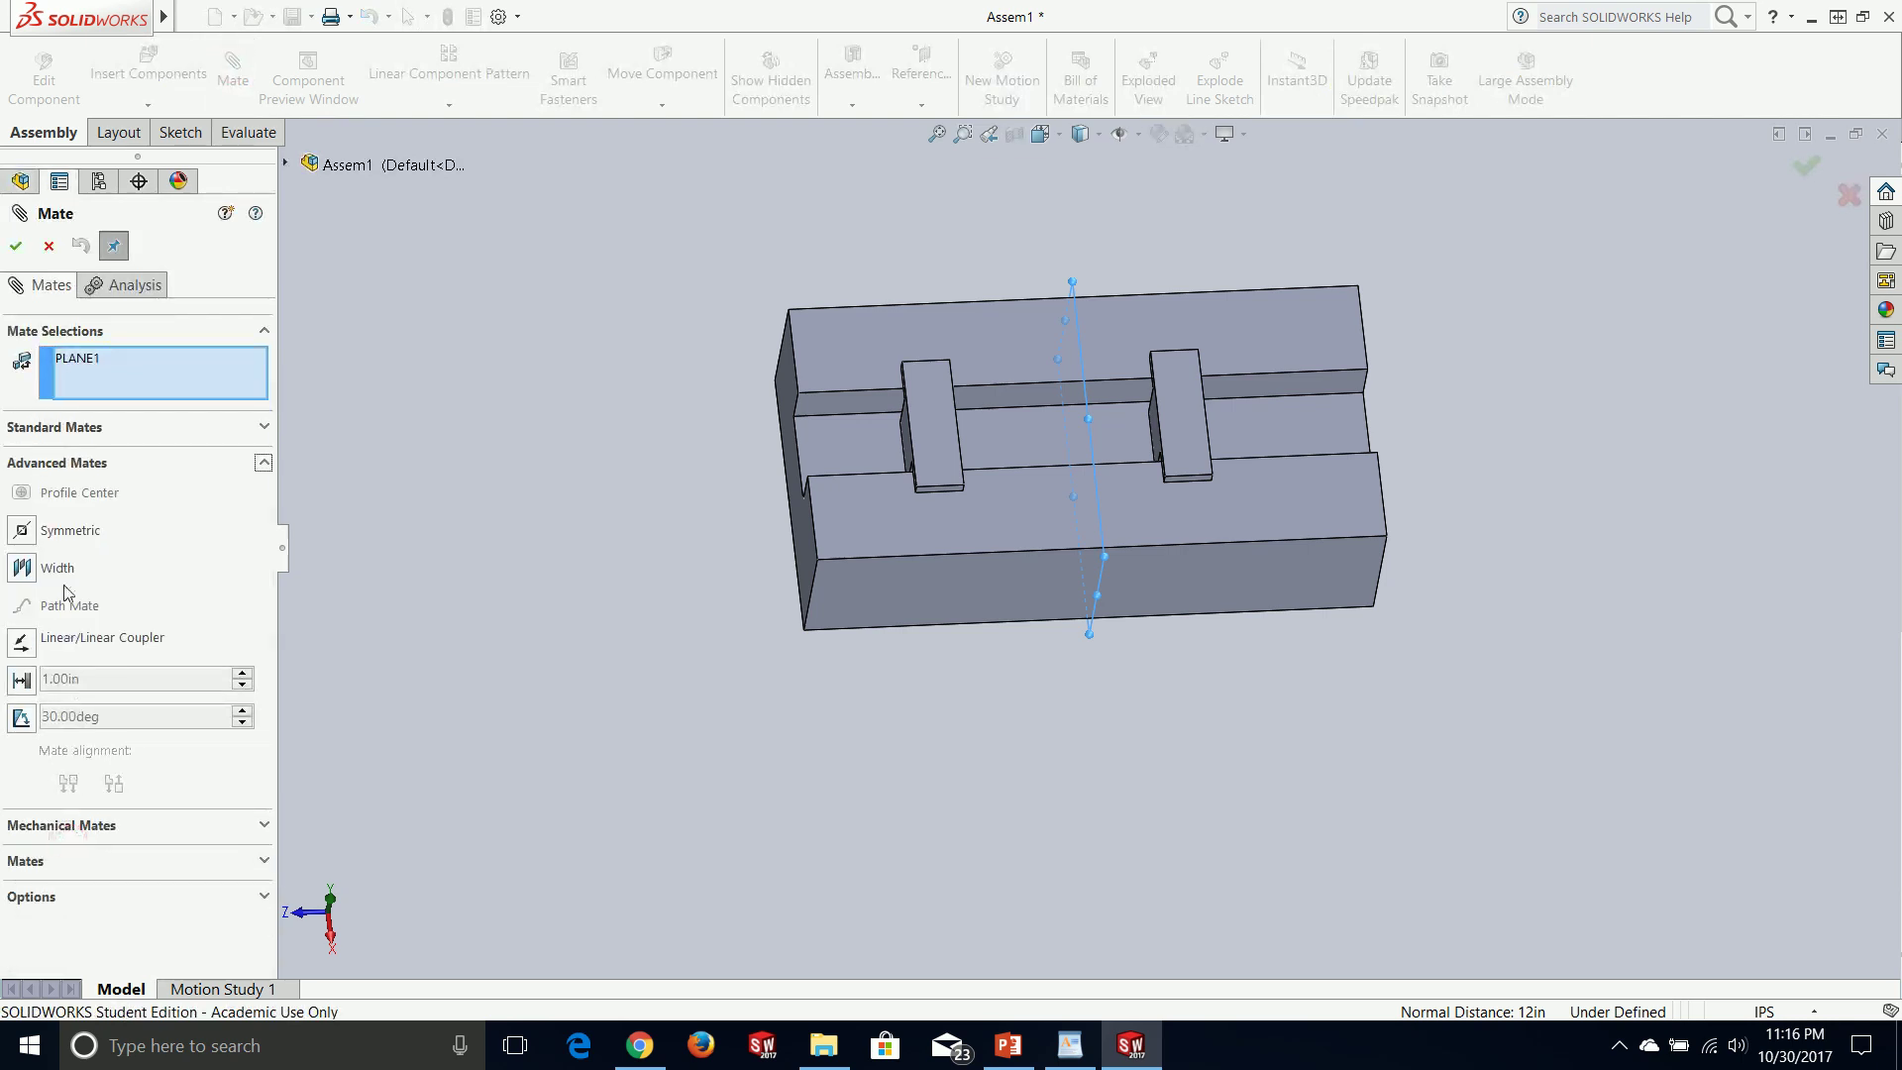
pyautogui.click(40, 538)
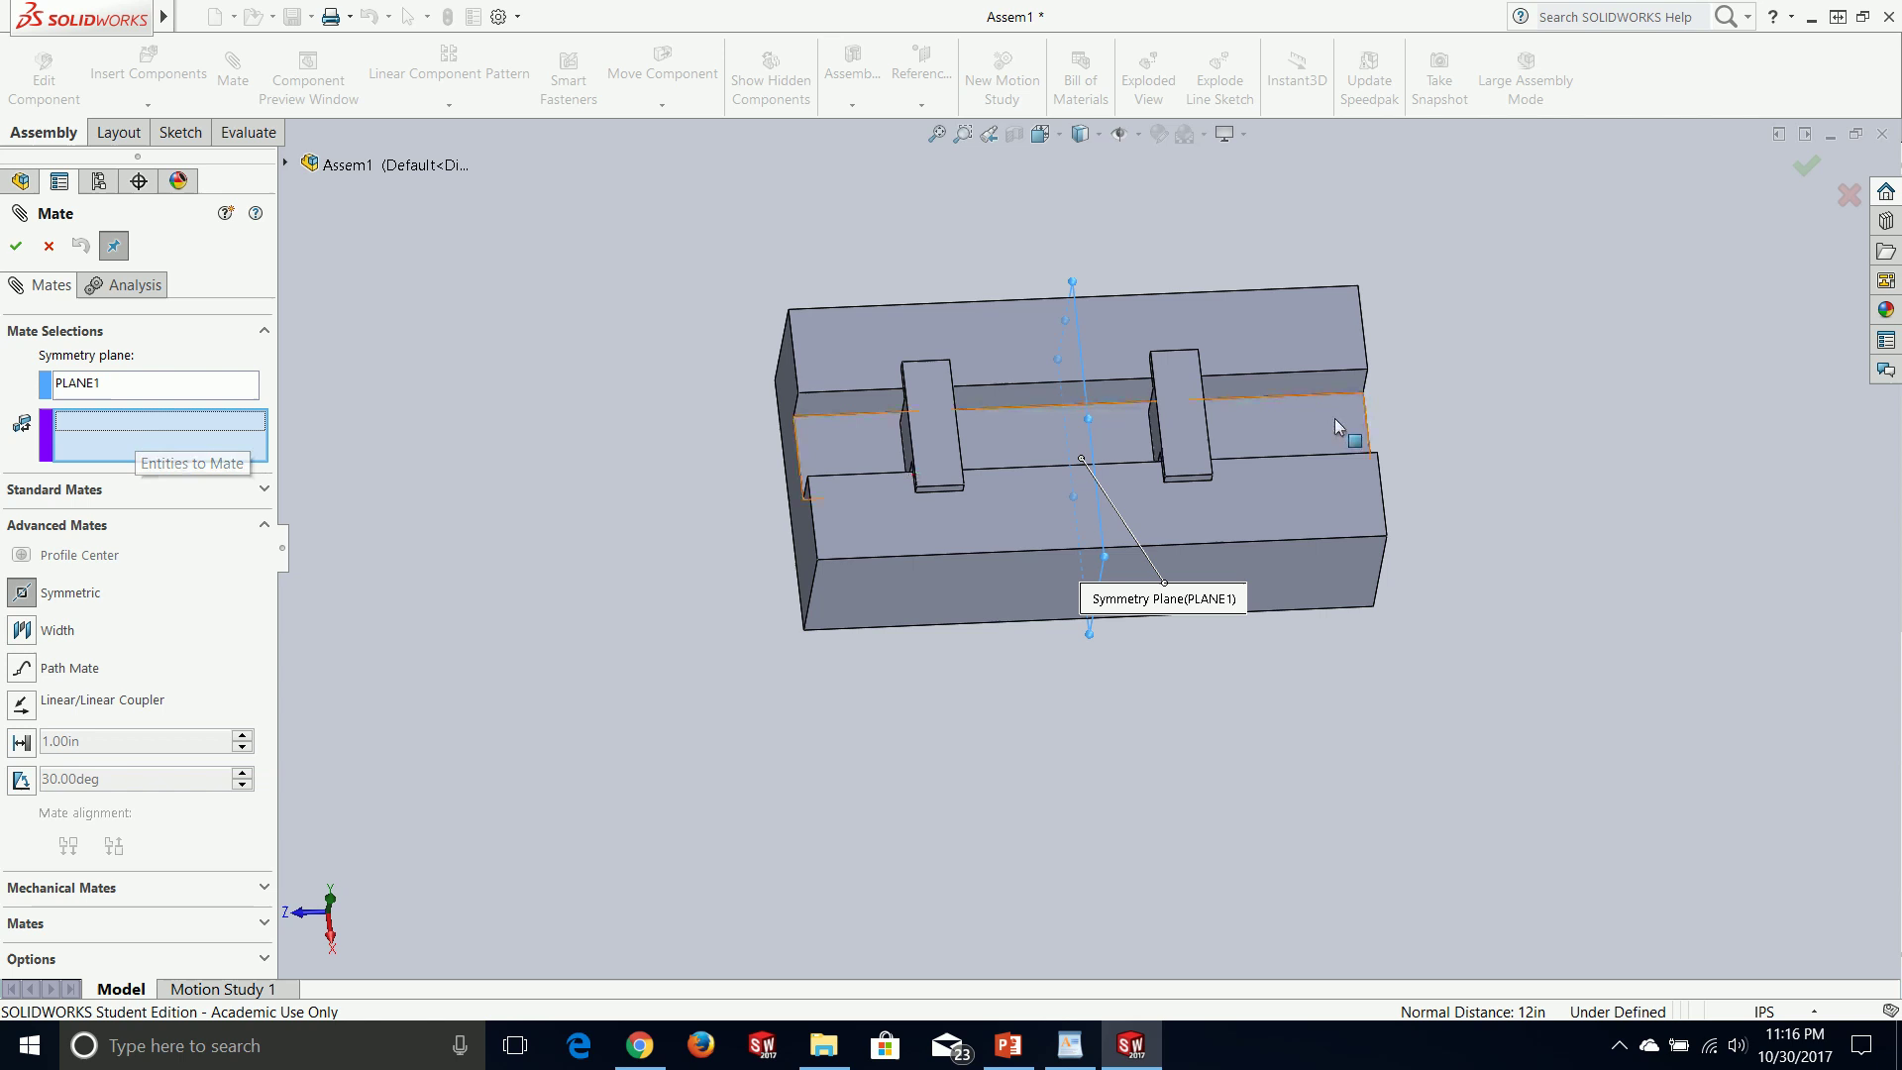
pyautogui.moveTo(1173, 437)
pyautogui.mouseDown(button='middle')
pyautogui.moveTo(971, 446)
pyautogui.moveTo(1001, 466)
pyautogui.moveTo(1161, 466)
pyautogui.mouseUp(button='middle')
pyautogui.click(943, 456)
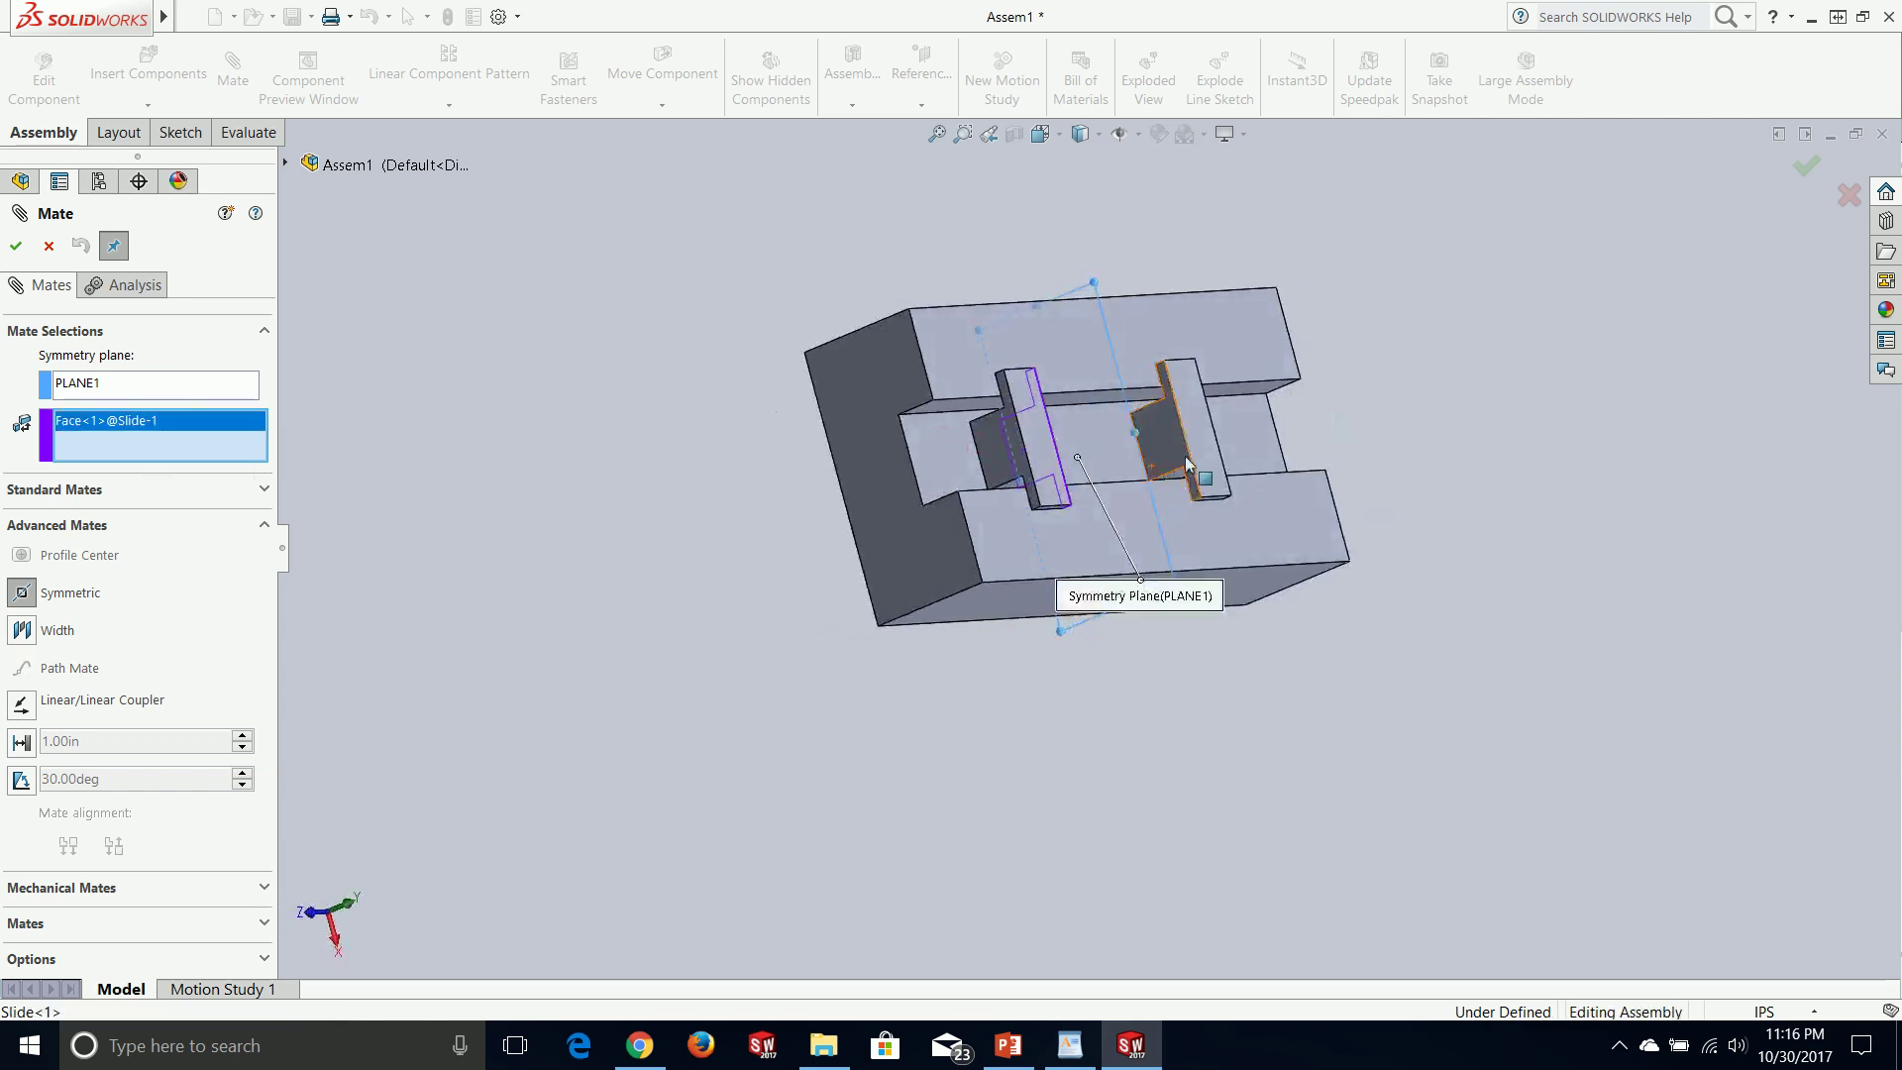
pyautogui.click(1175, 462)
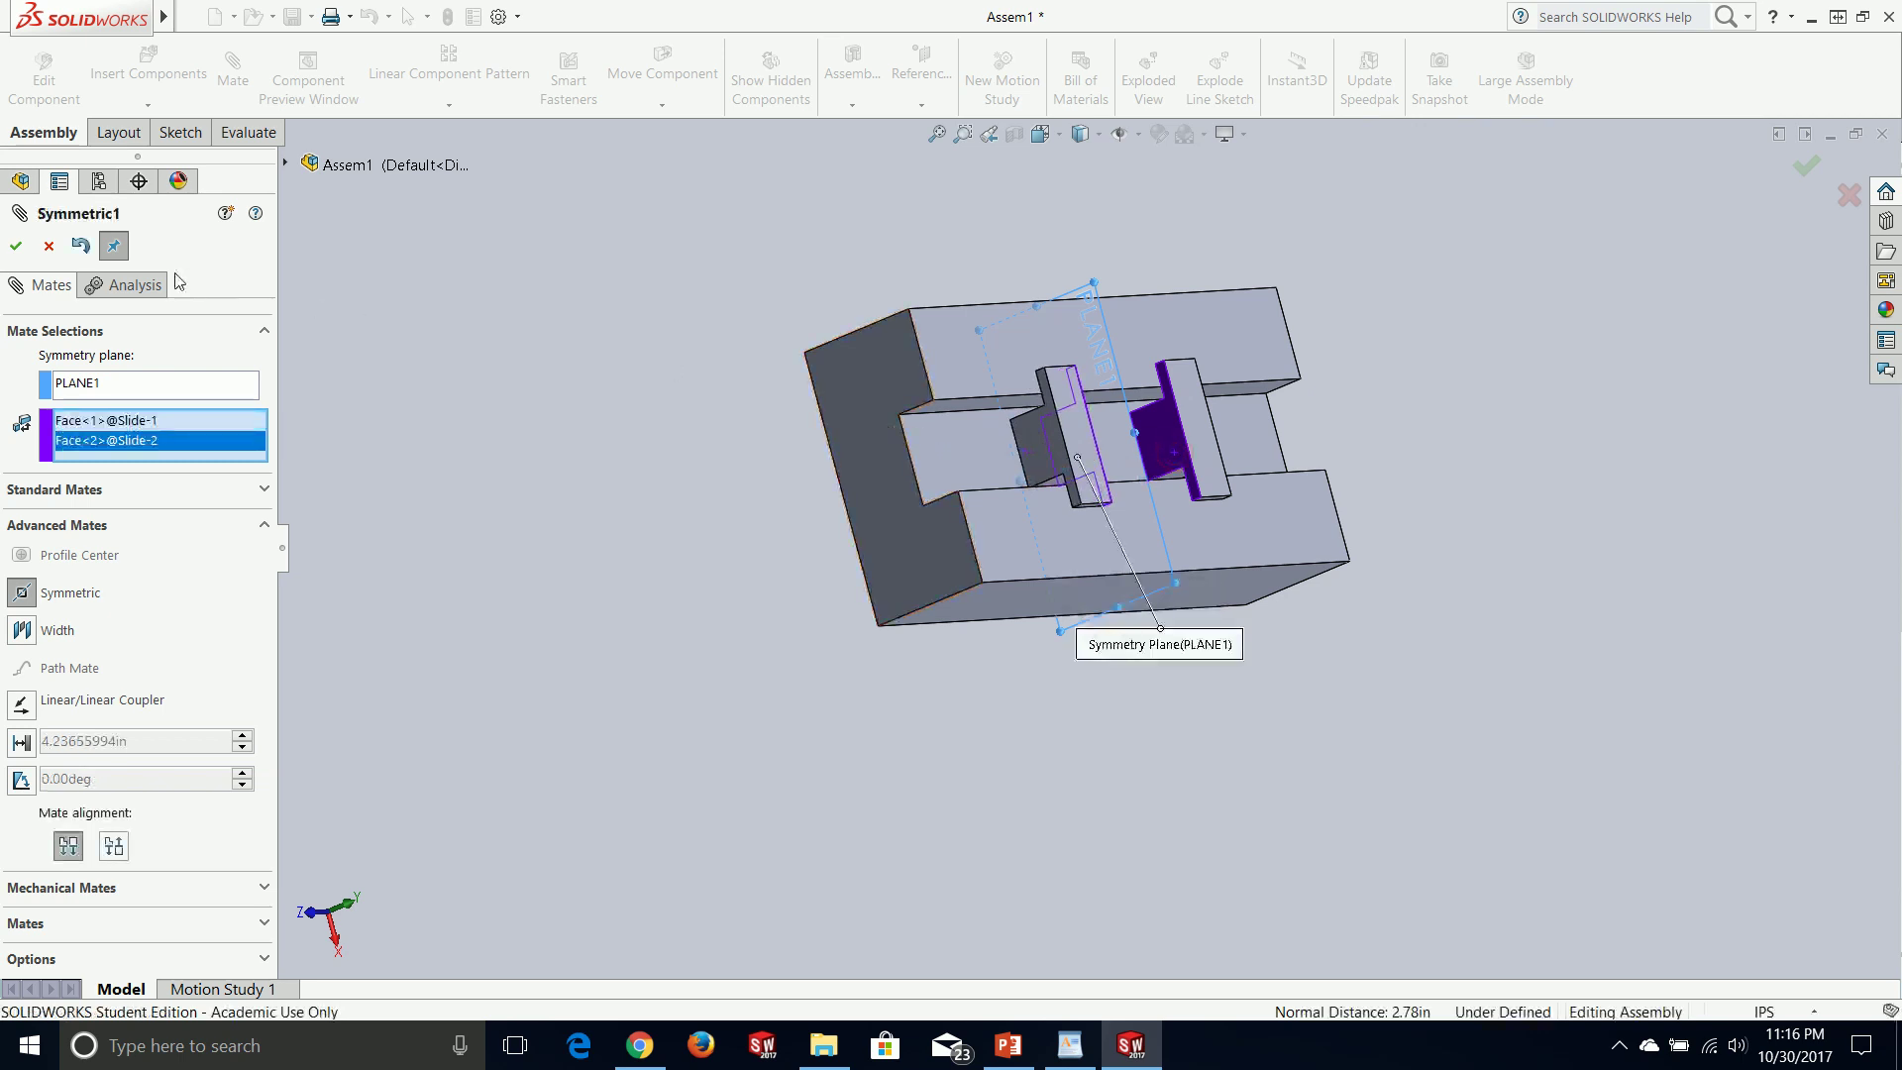
pyautogui.click(15, 245)
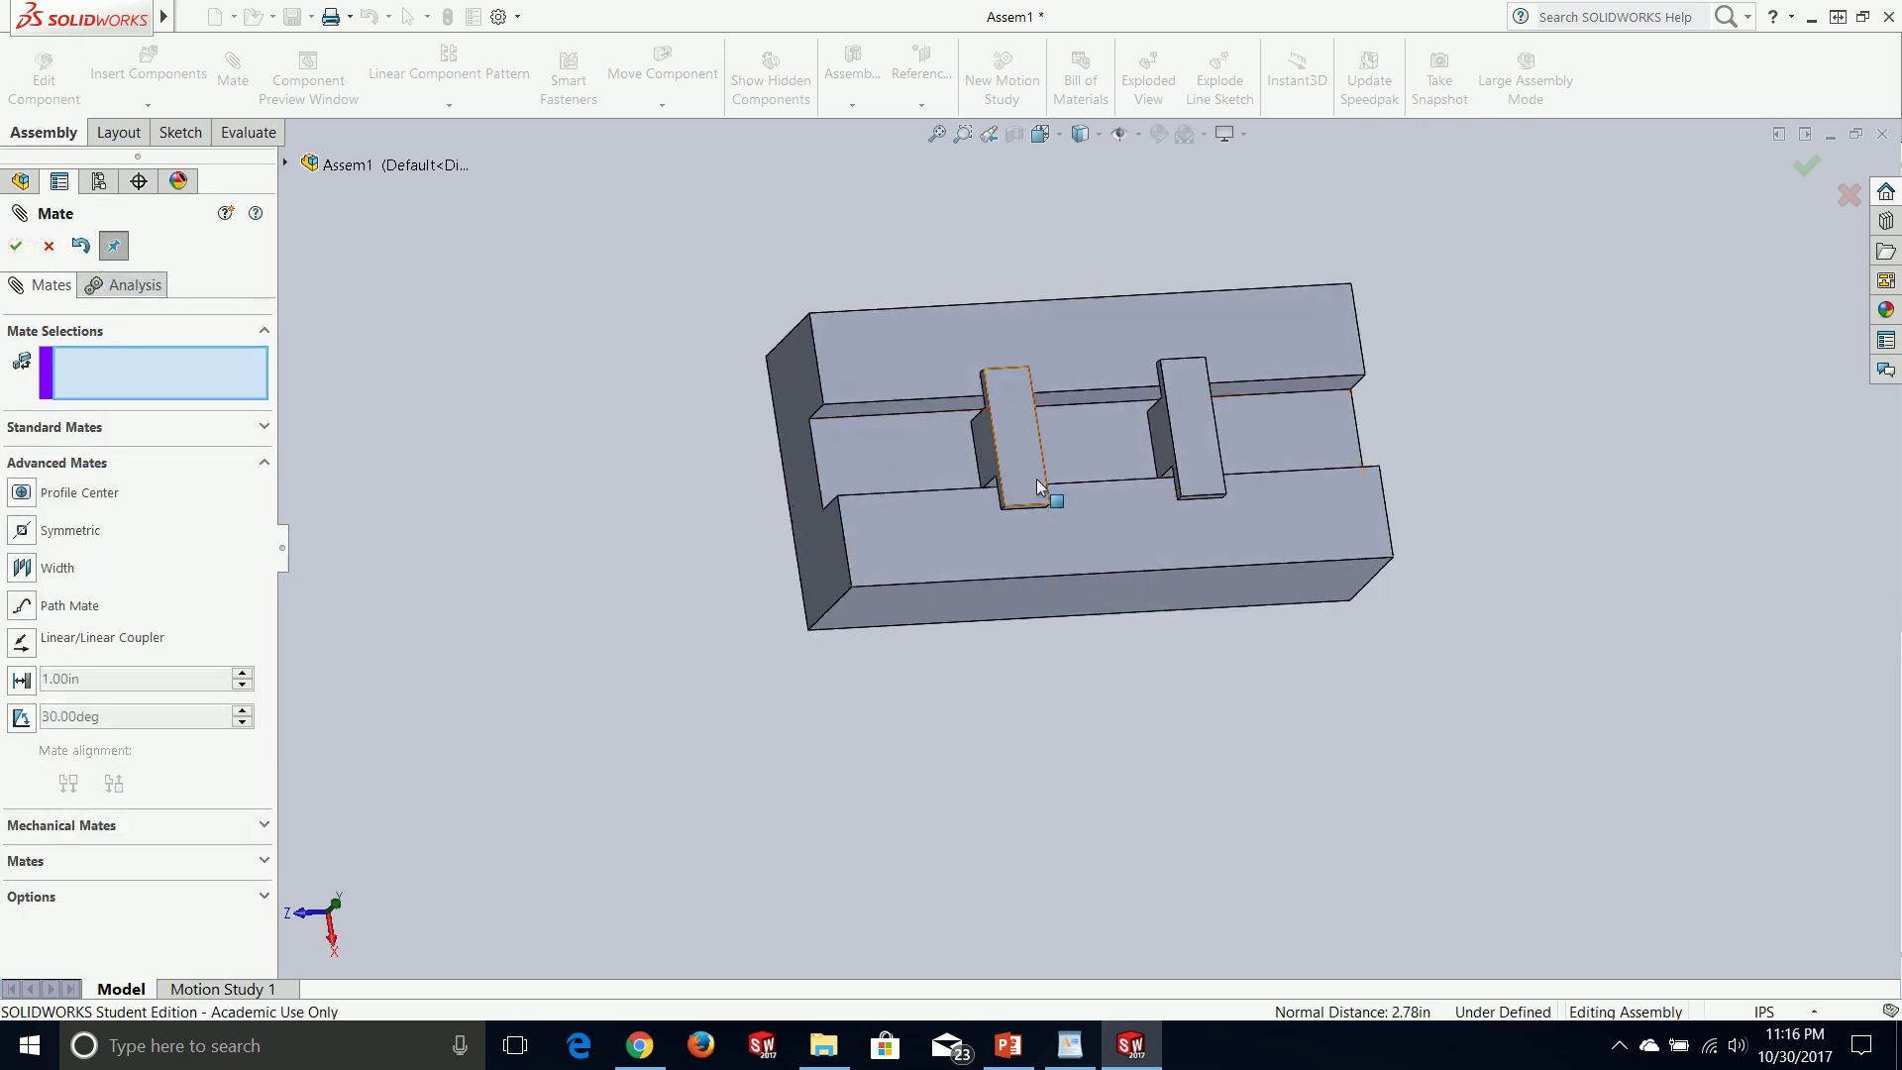
pyautogui.moveTo(1024, 468); pyautogui.dragTo(924, 611)
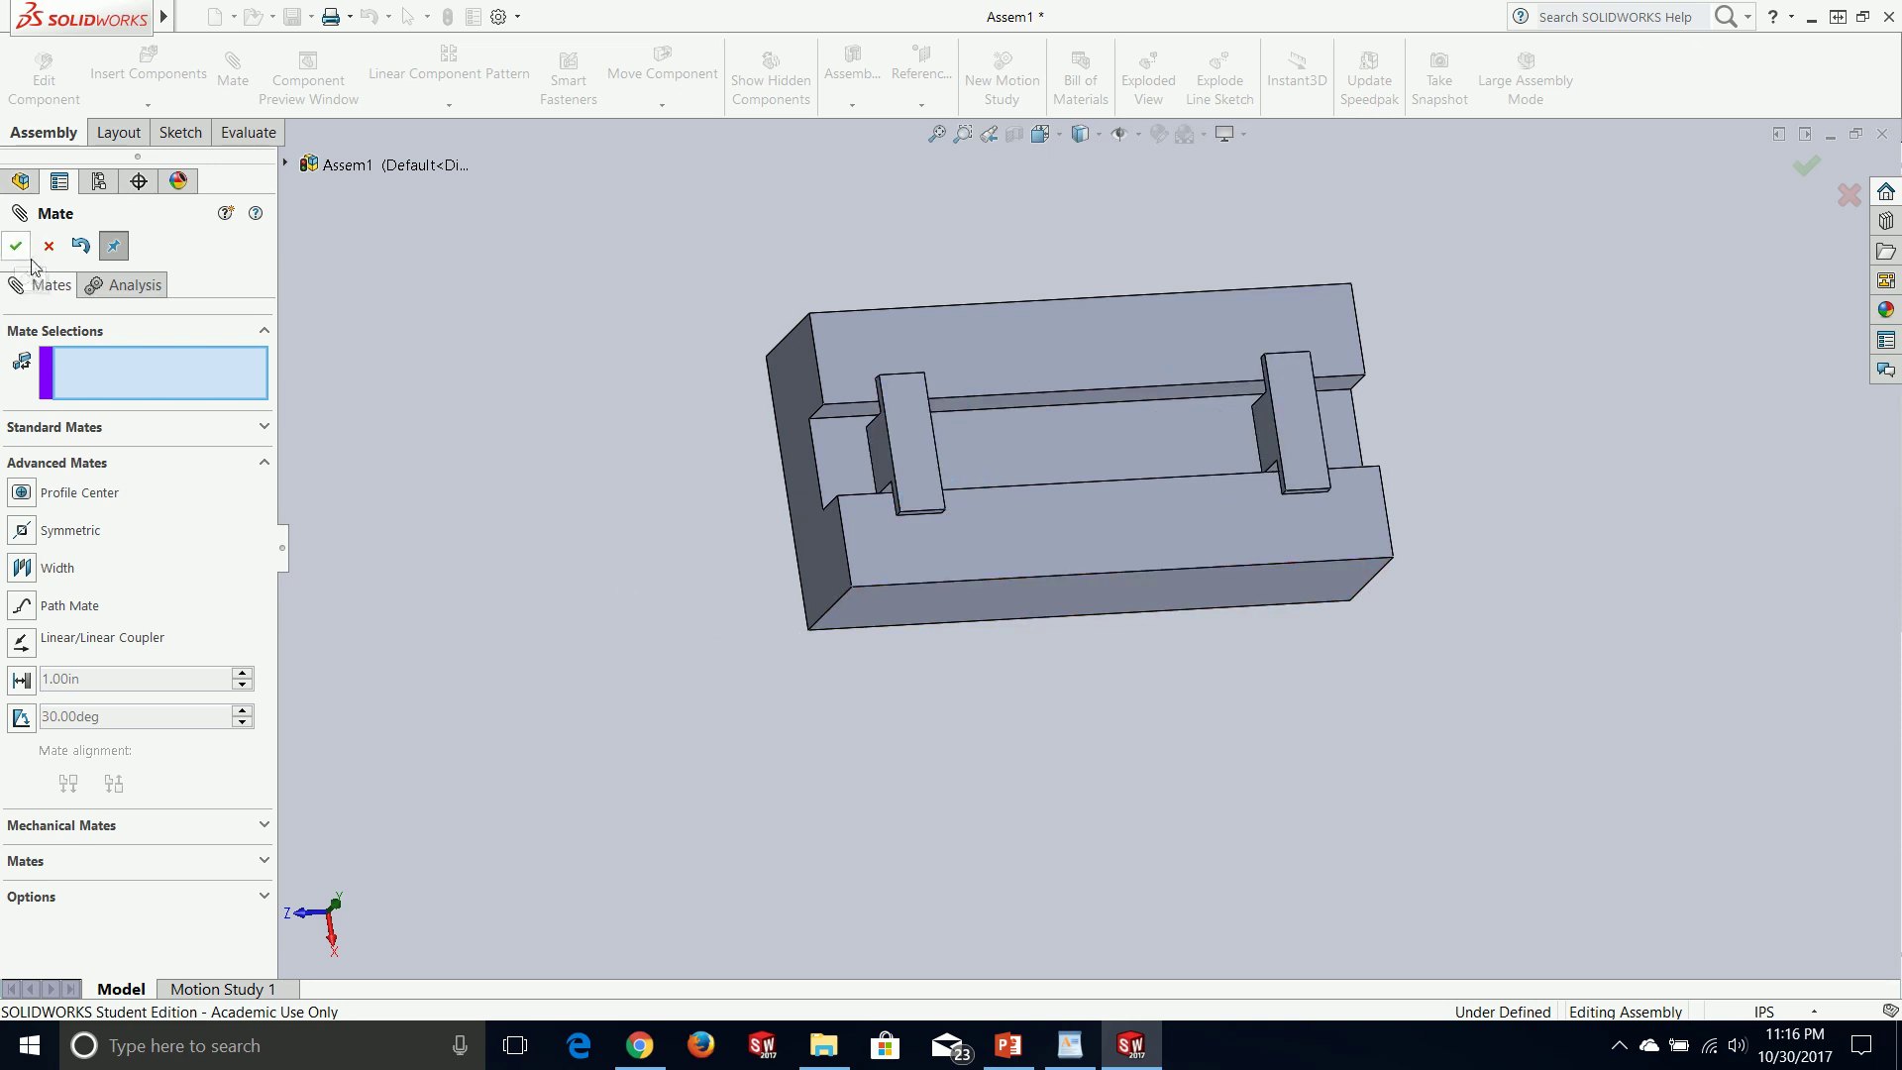
pyautogui.click(28, 259)
# - Start an advanced limit Distance mate between the facing inner faces of the two slides
pyautogui.click(236, 70)
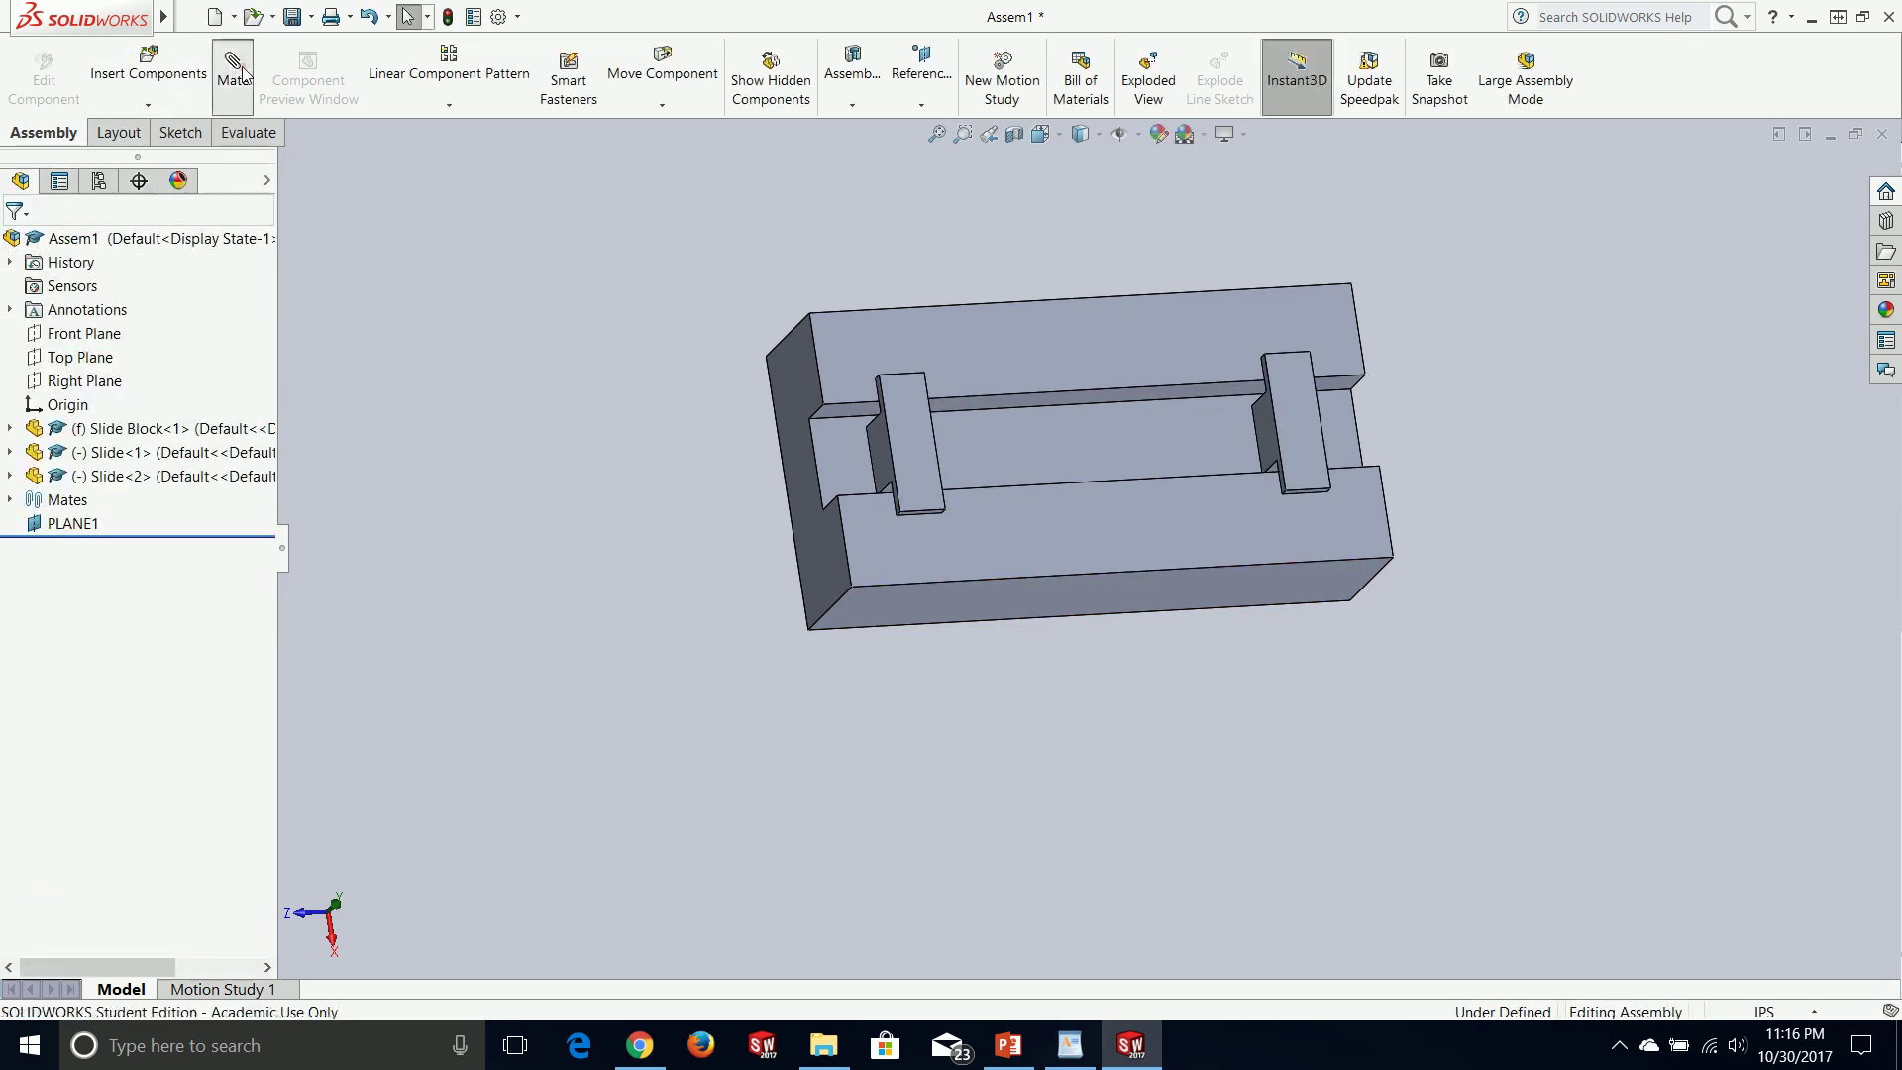
pyautogui.click(110, 839)
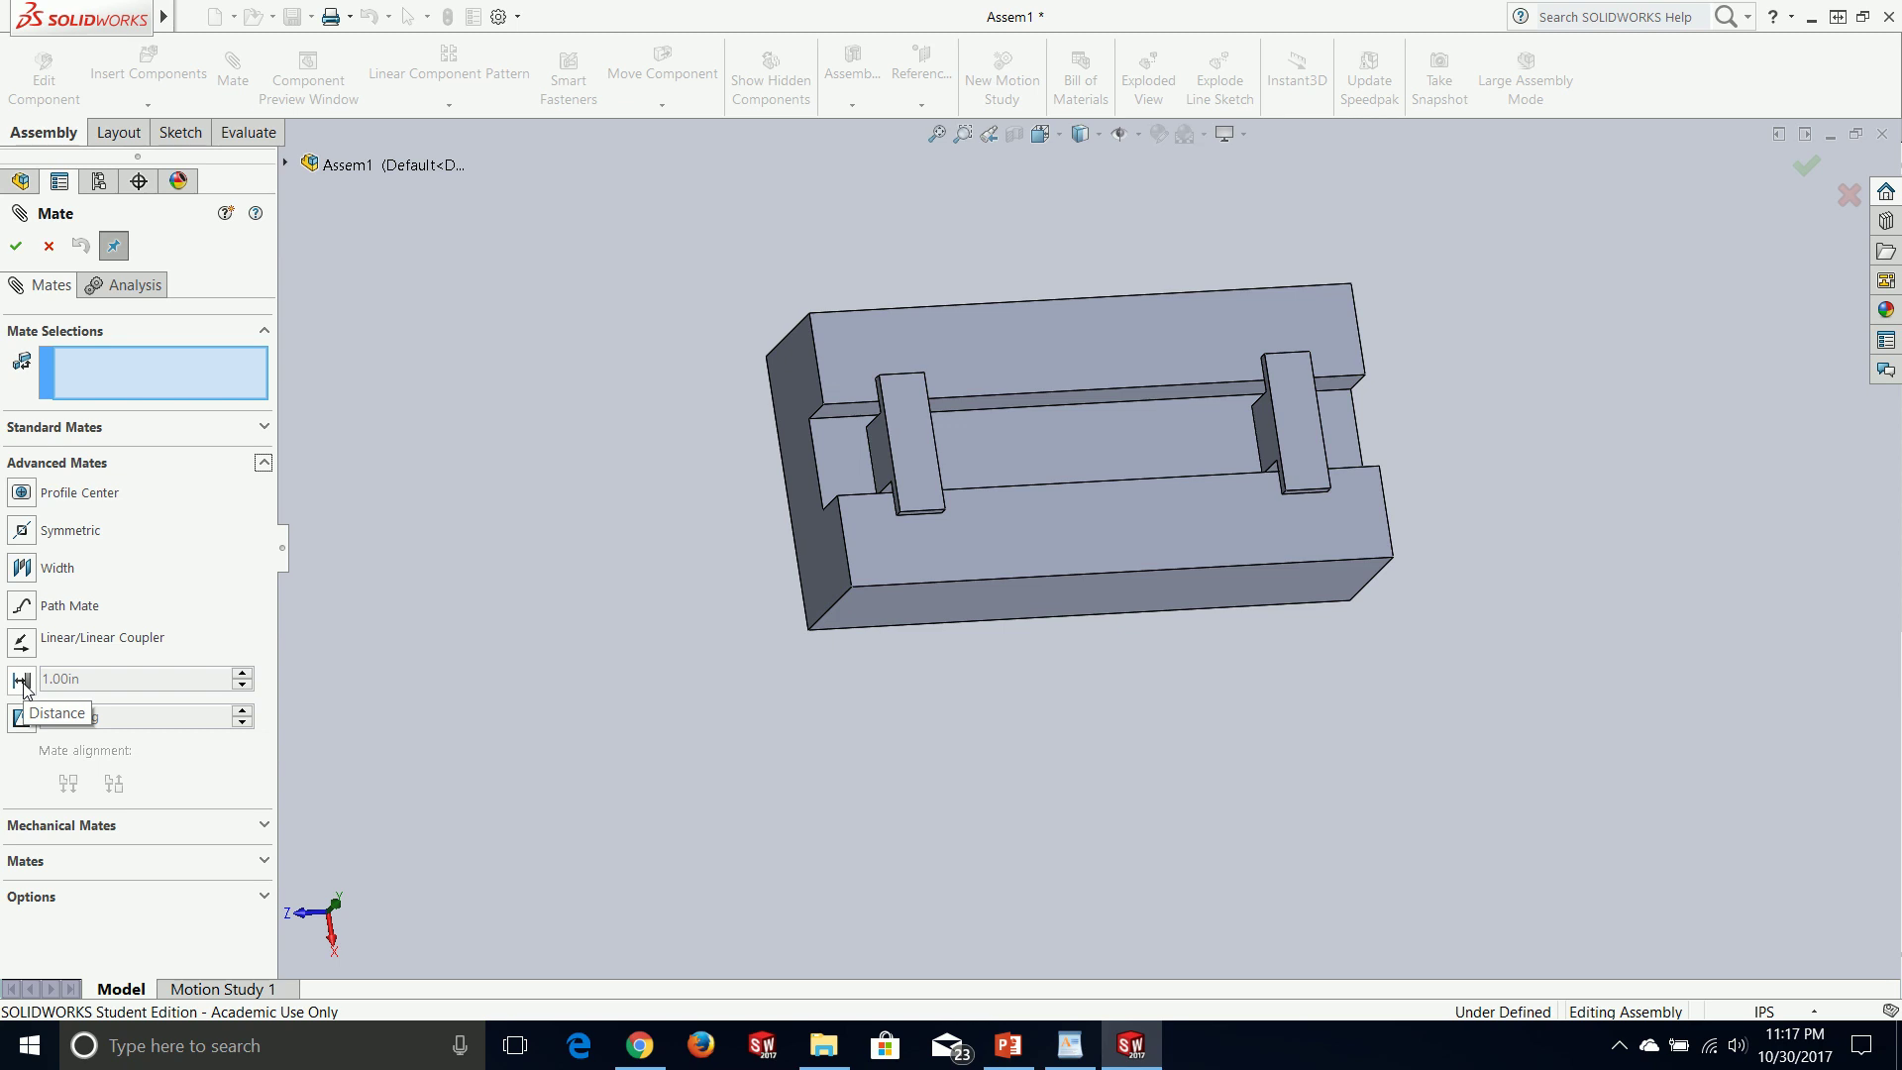
pyautogui.click(109, 428)
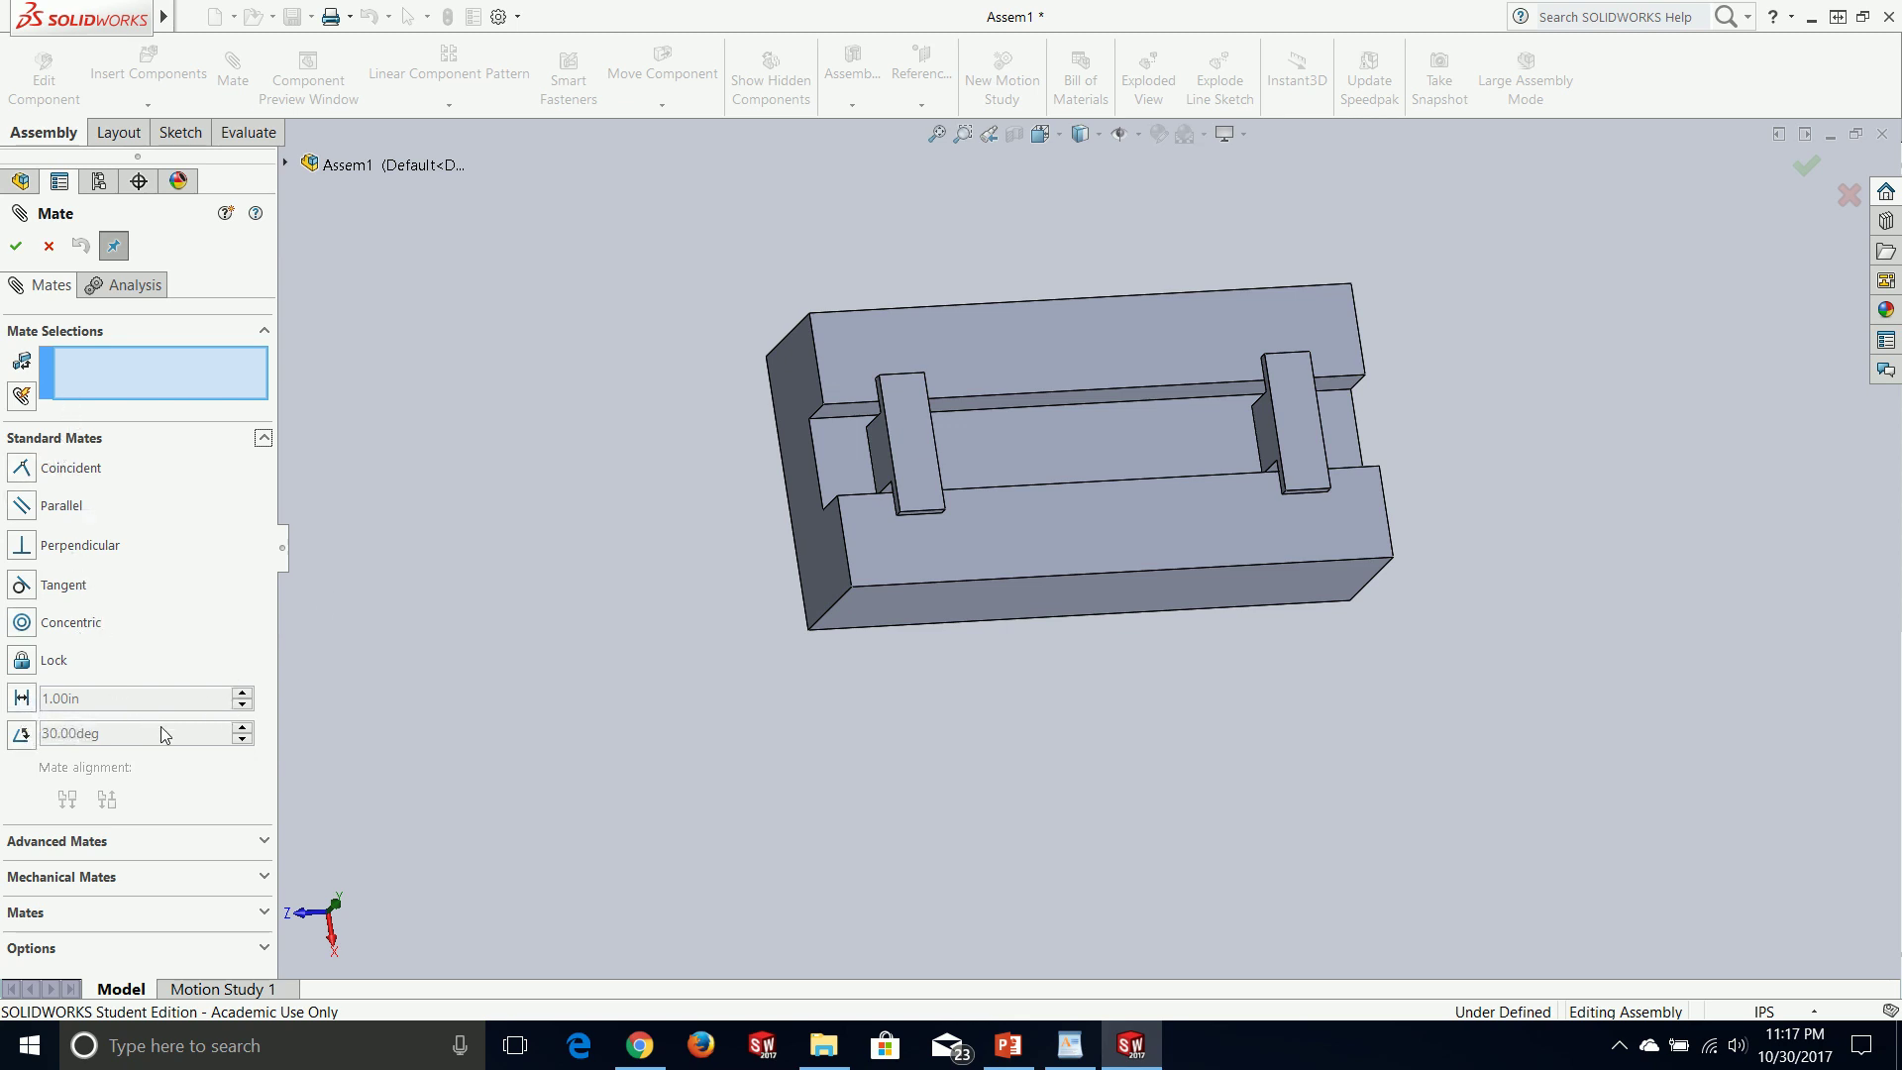
pyautogui.click(72, 842)
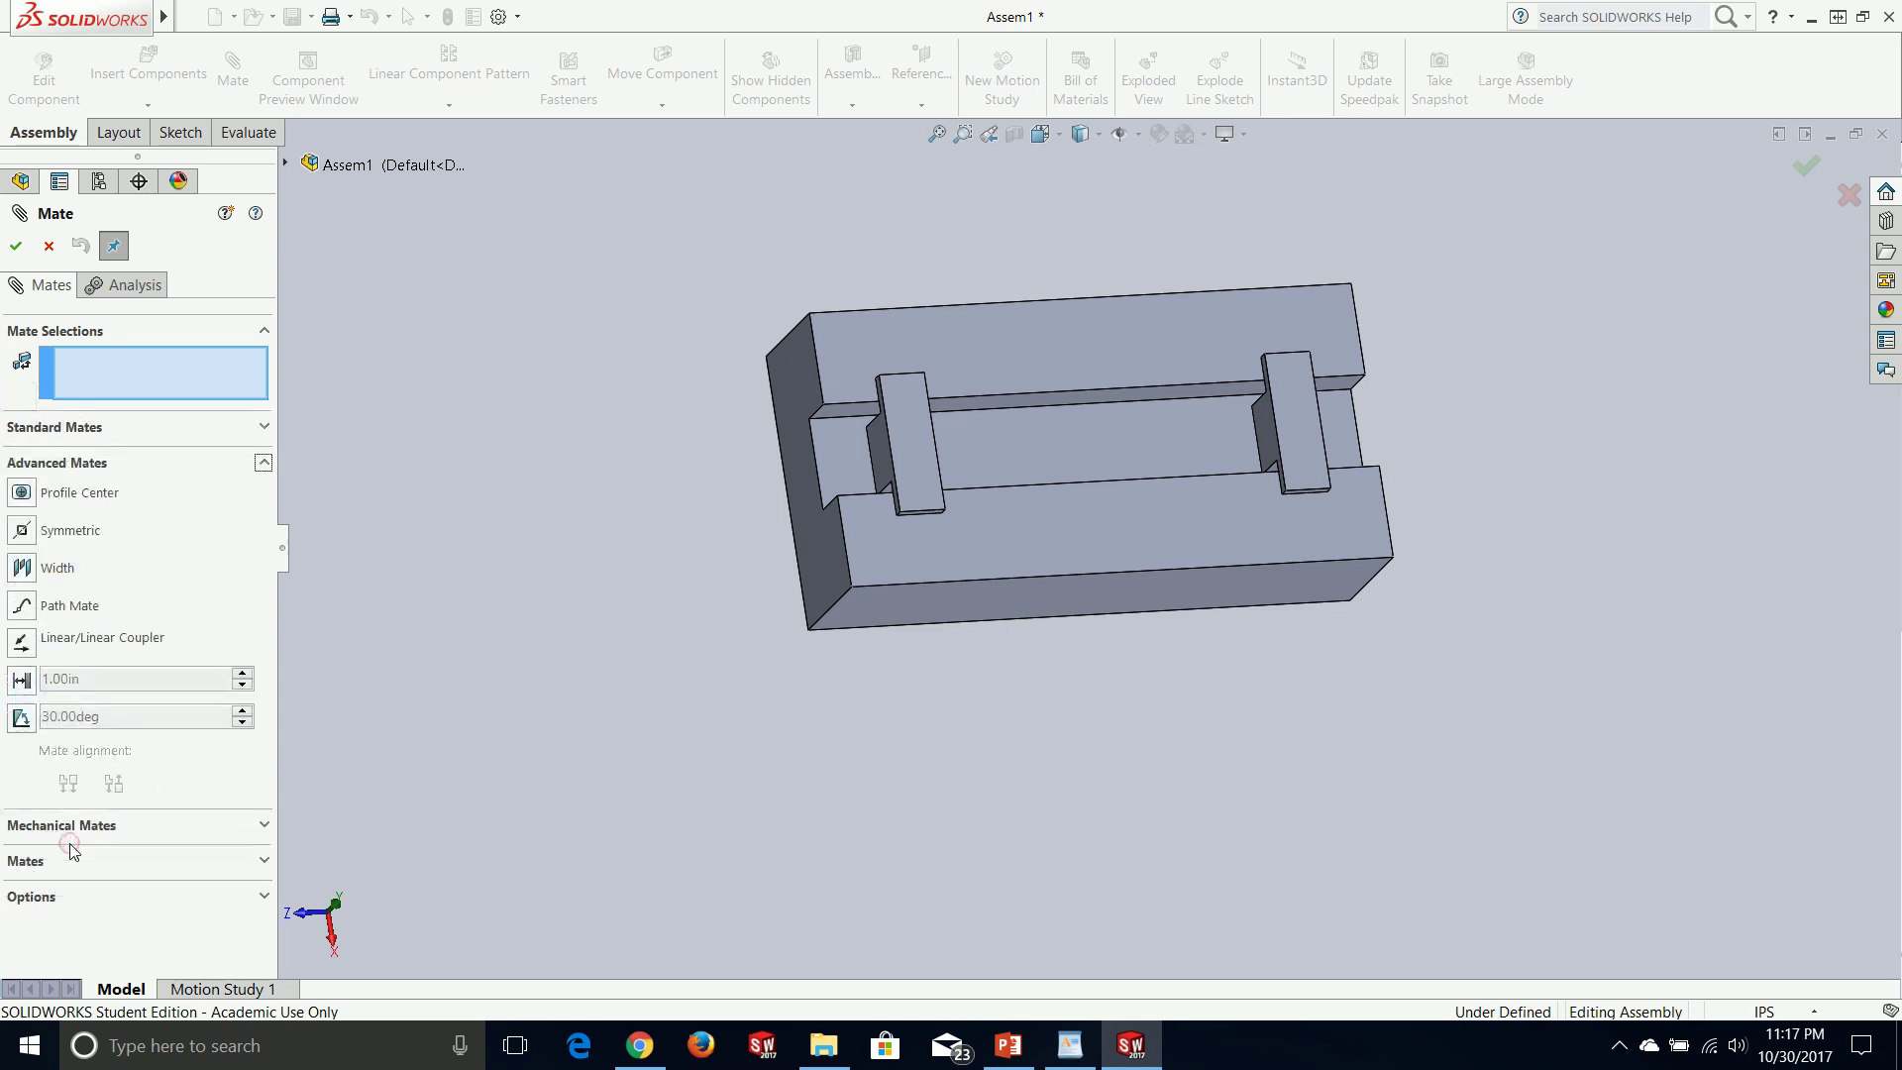
pyautogui.click(21, 682)
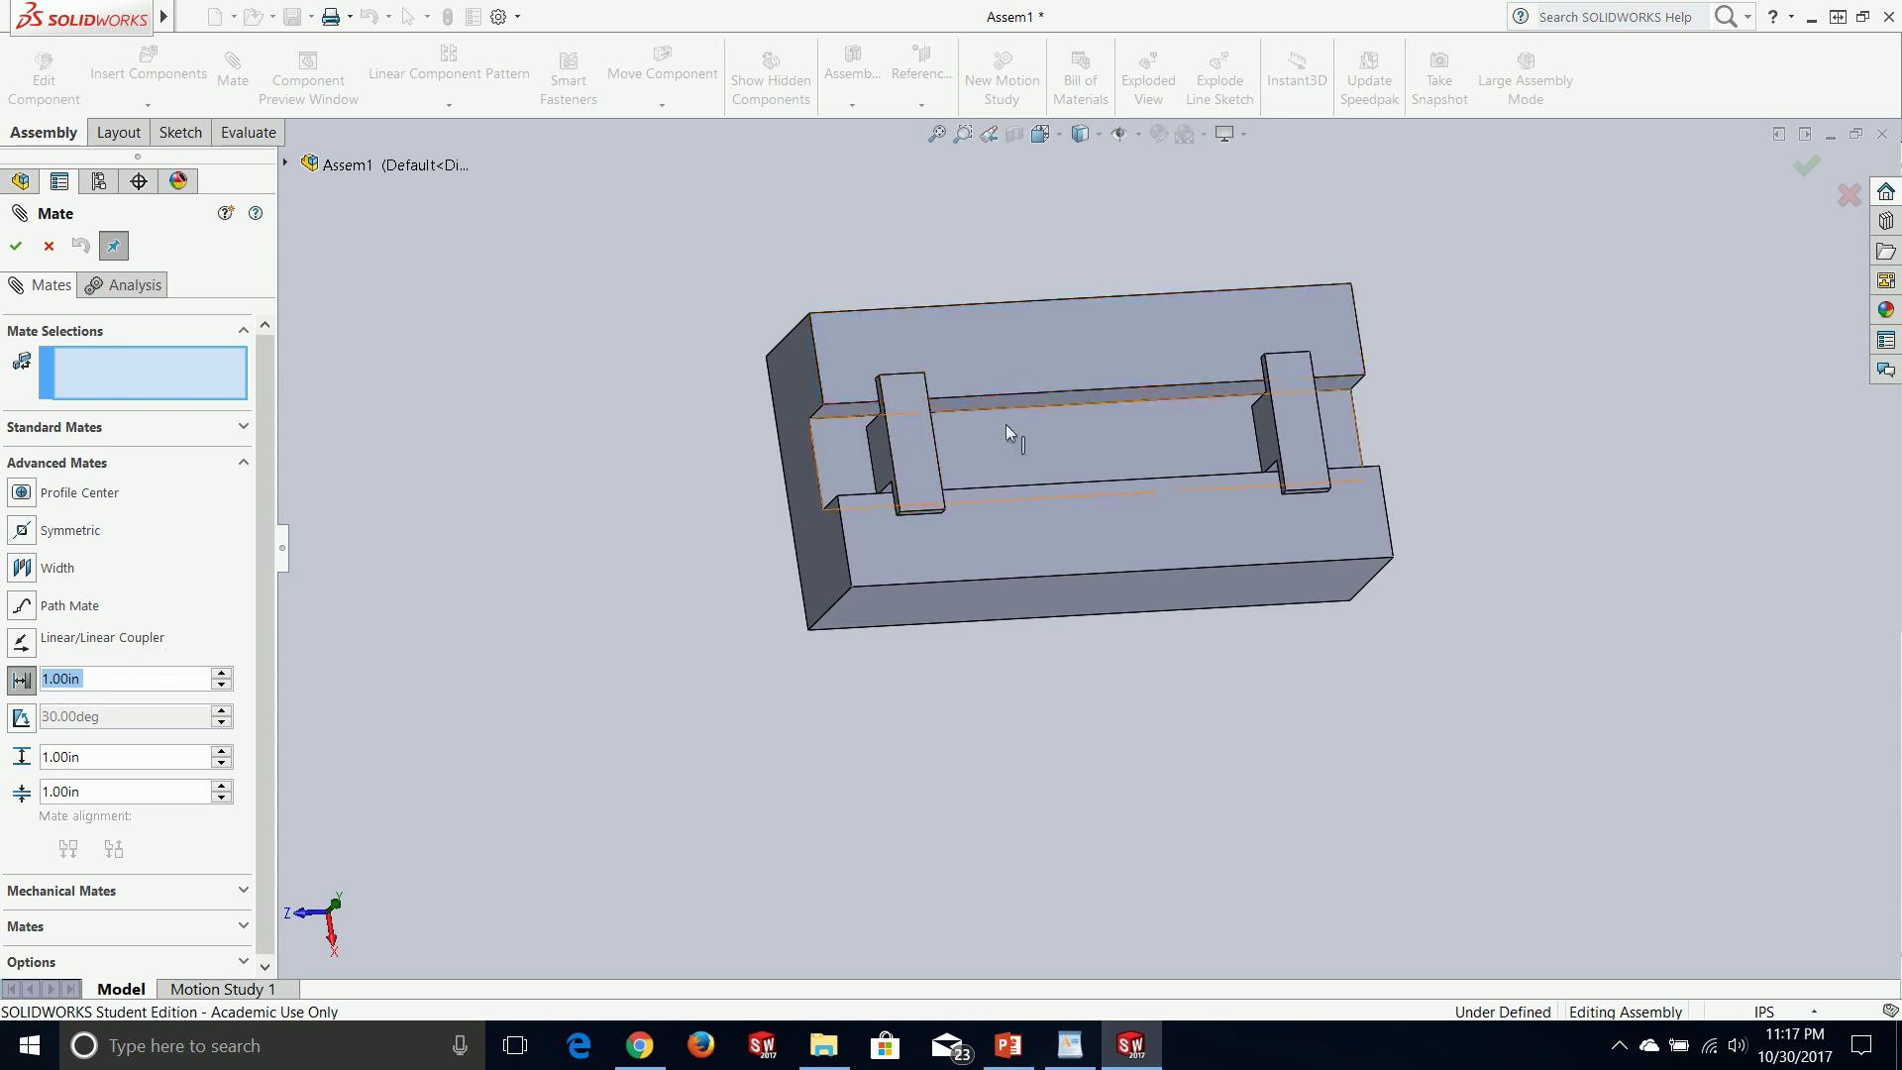
pyautogui.moveTo(851, 473); pyautogui.dragTo(733, 505, button='middle')
pyautogui.scroll(-5, 917, 476)
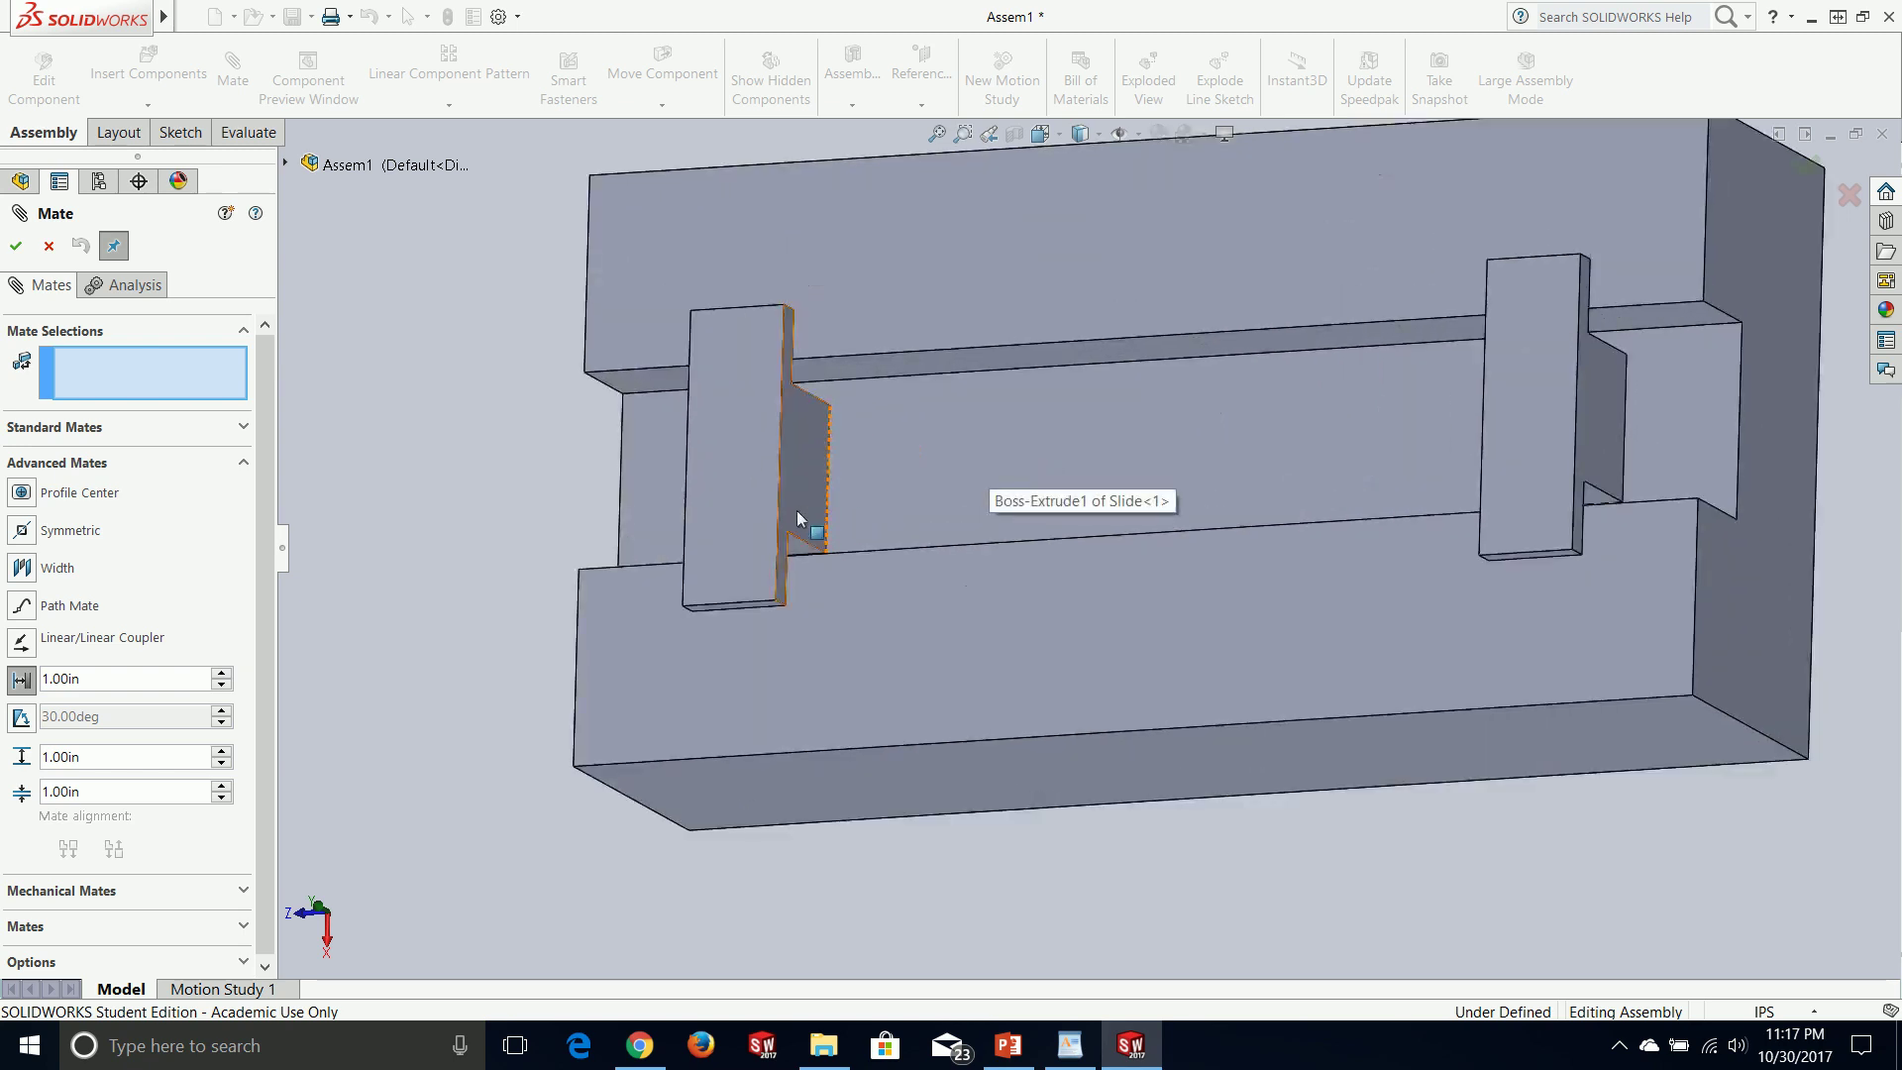
pyautogui.click(797, 510)
pyautogui.moveTo(876, 519); pyautogui.dragTo(1129, 543, button='middle')
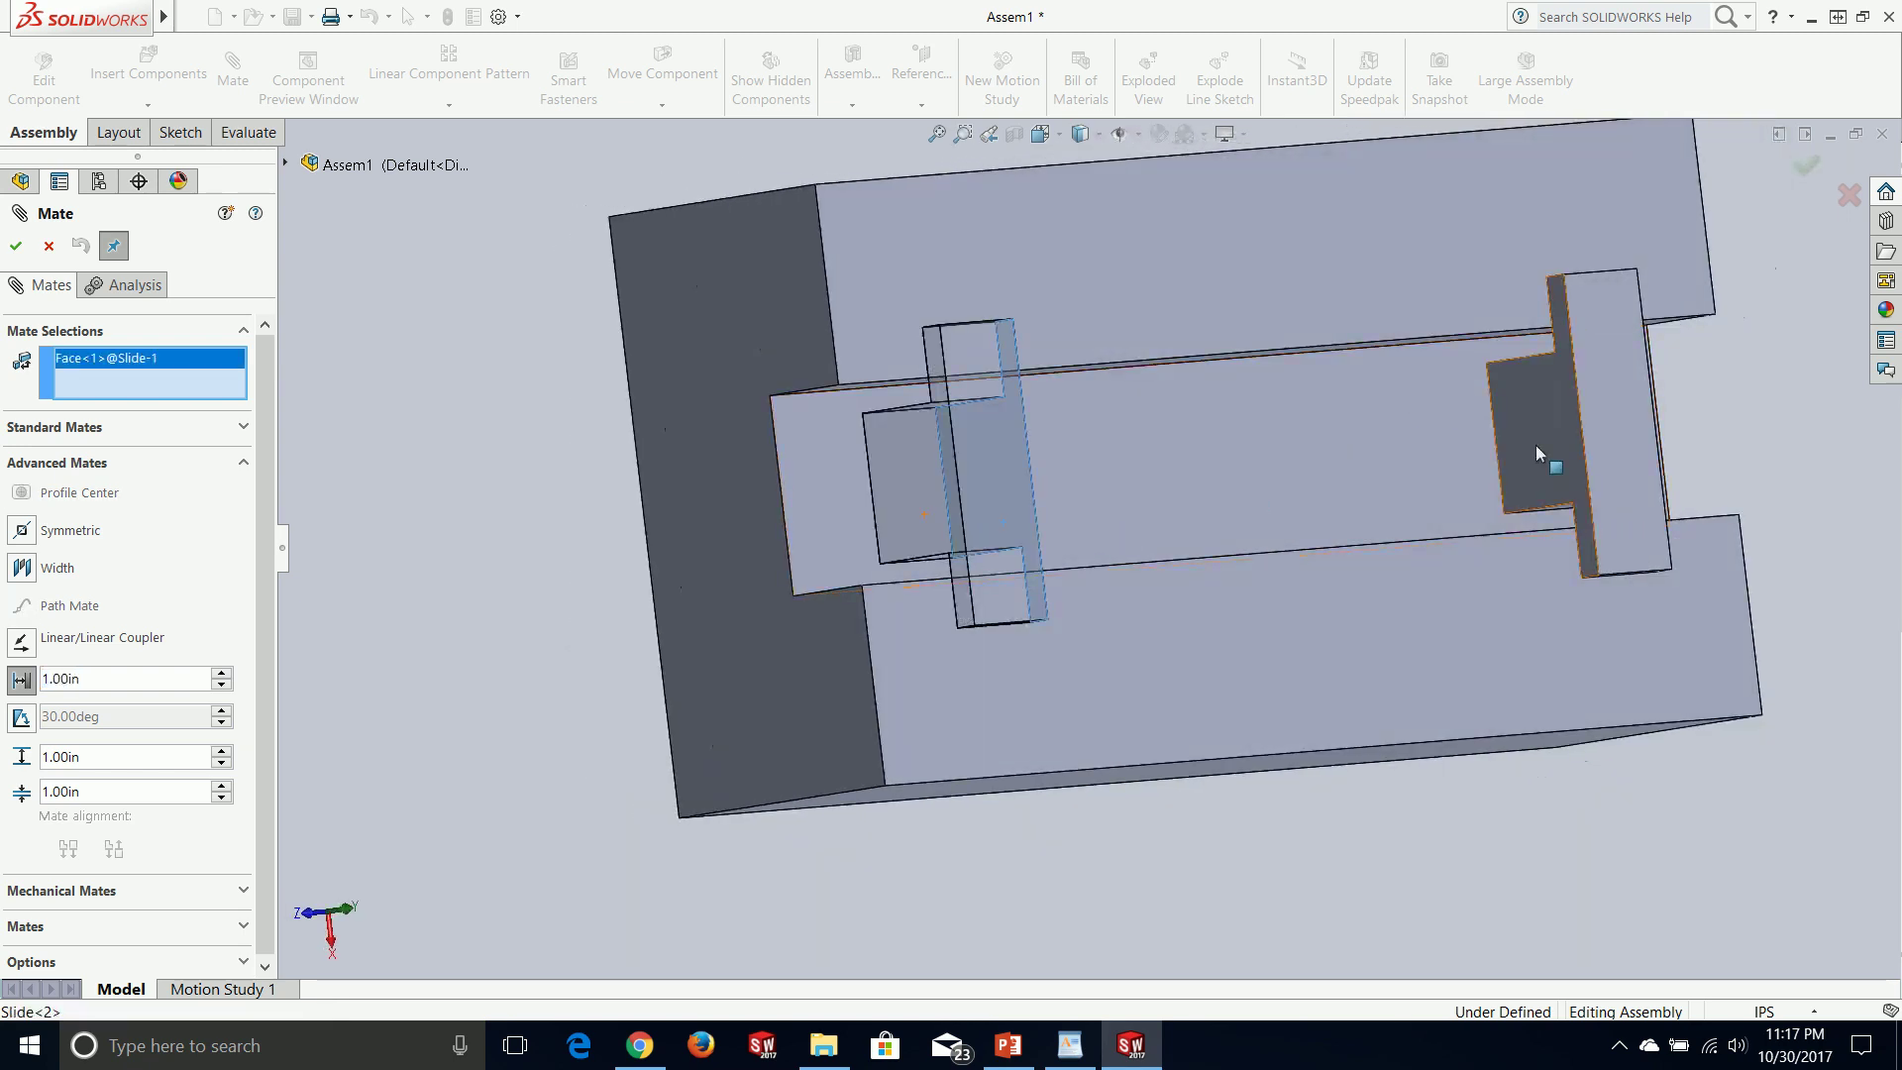
pyautogui.click(1535, 445)
pyautogui.moveTo(1303, 546); pyautogui.dragTo(1179, 538, button='middle')
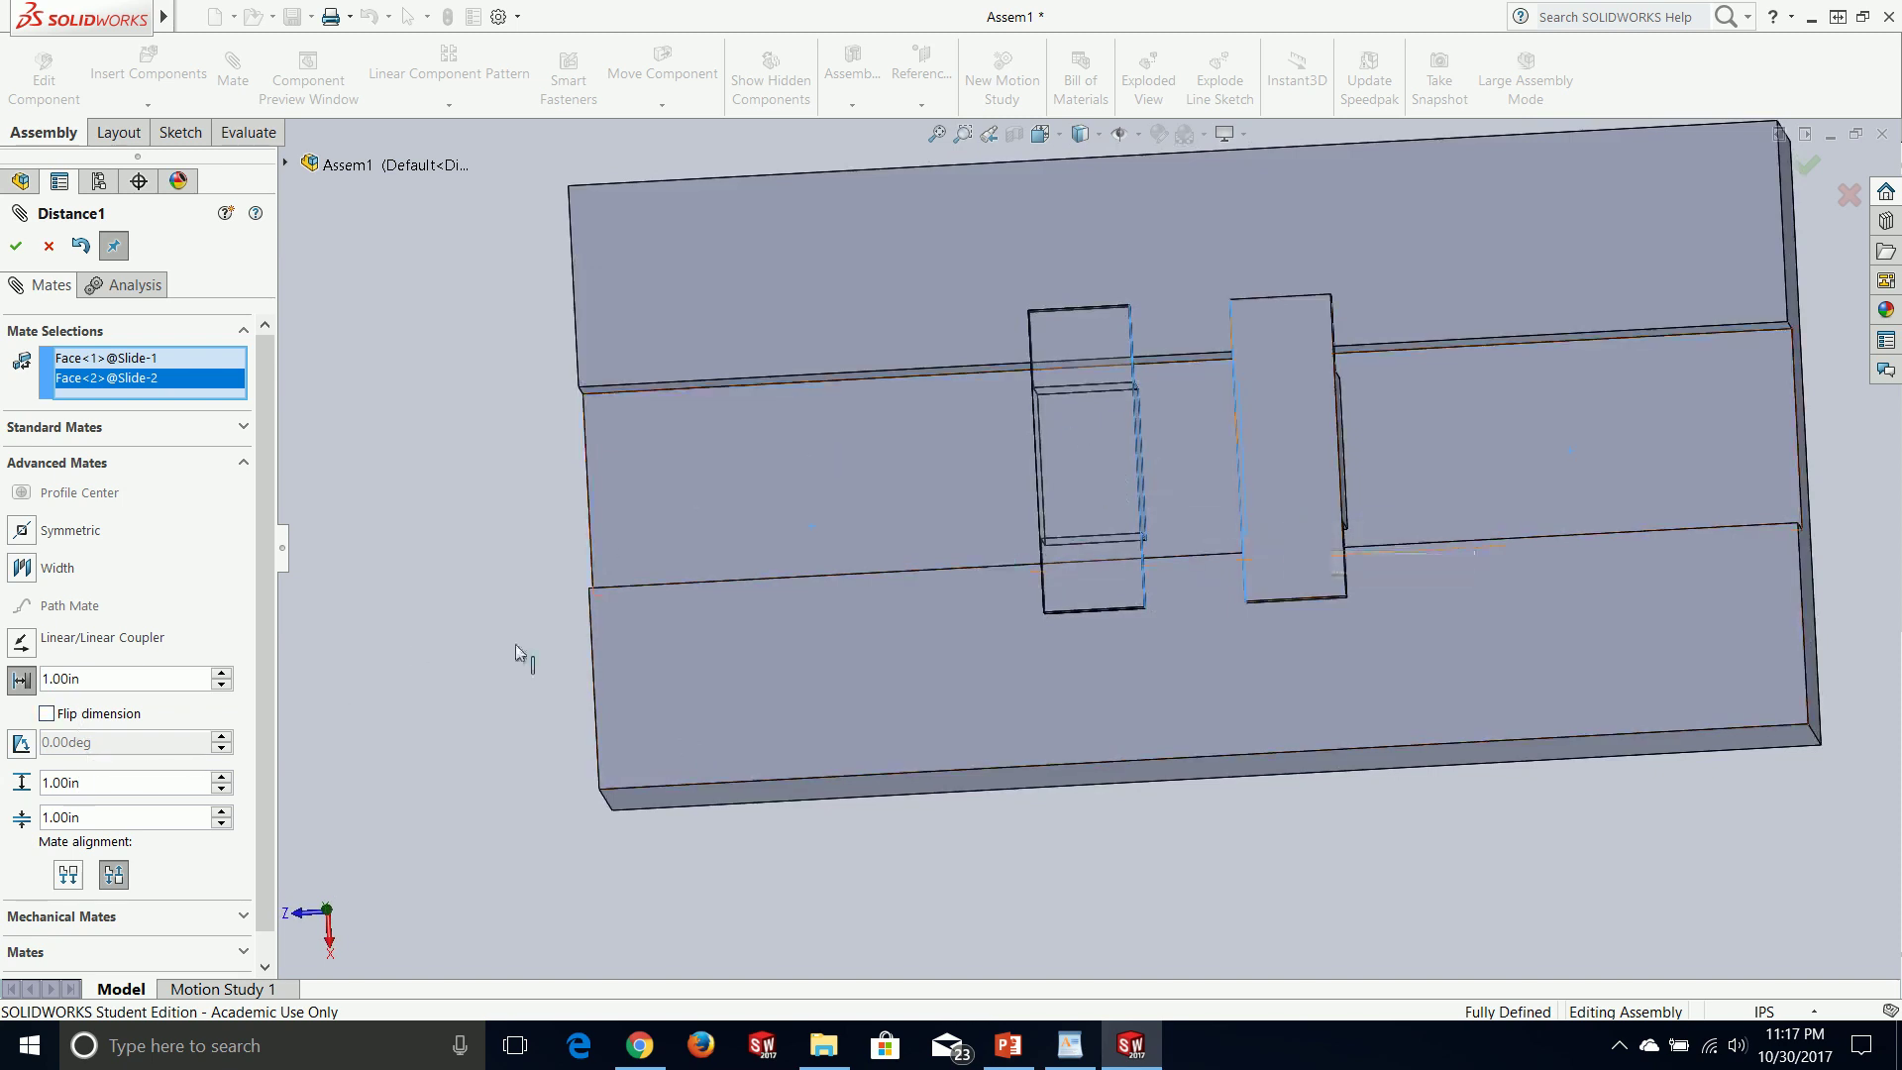
# - Set the limit mate's distance to 0 in and its maximum value to 12 in
pyautogui.doubleClick(104, 682)
pyautogui.write('0')
pyautogui.press('Return')
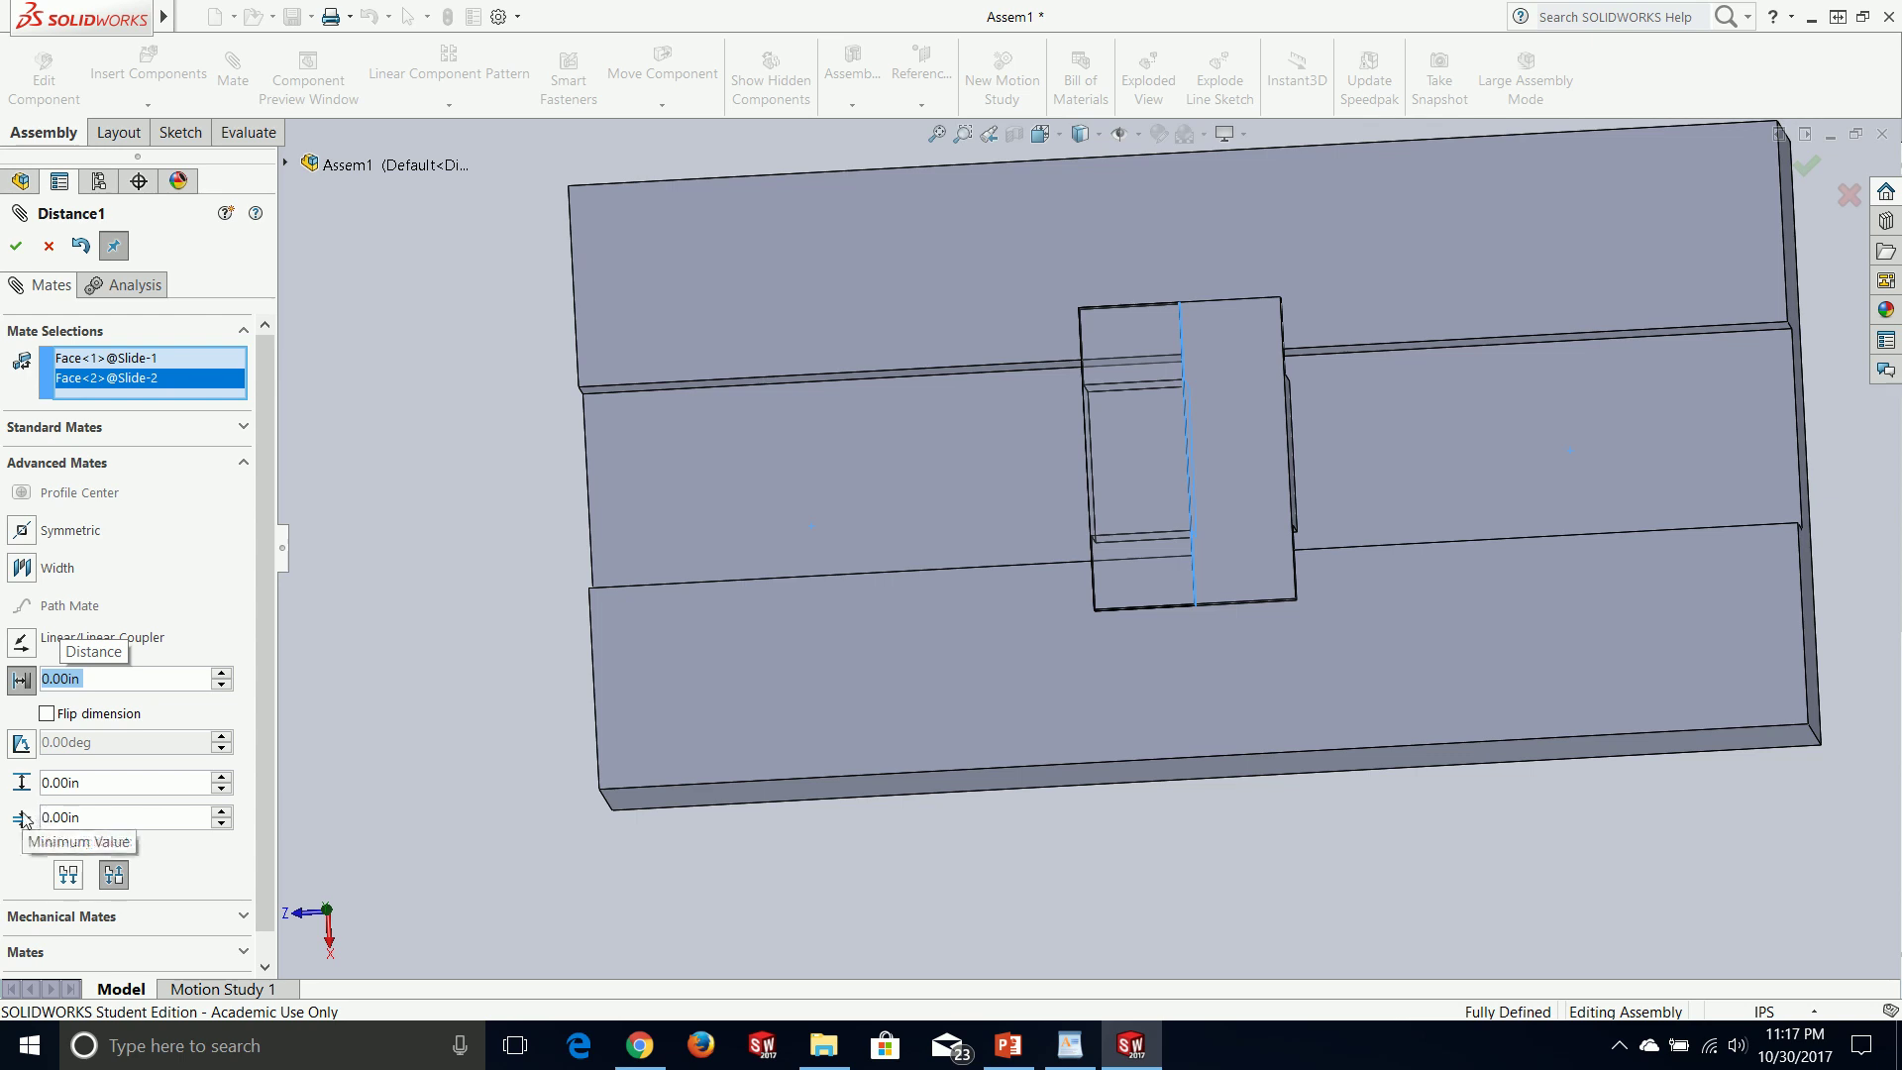
pyautogui.click(87, 784)
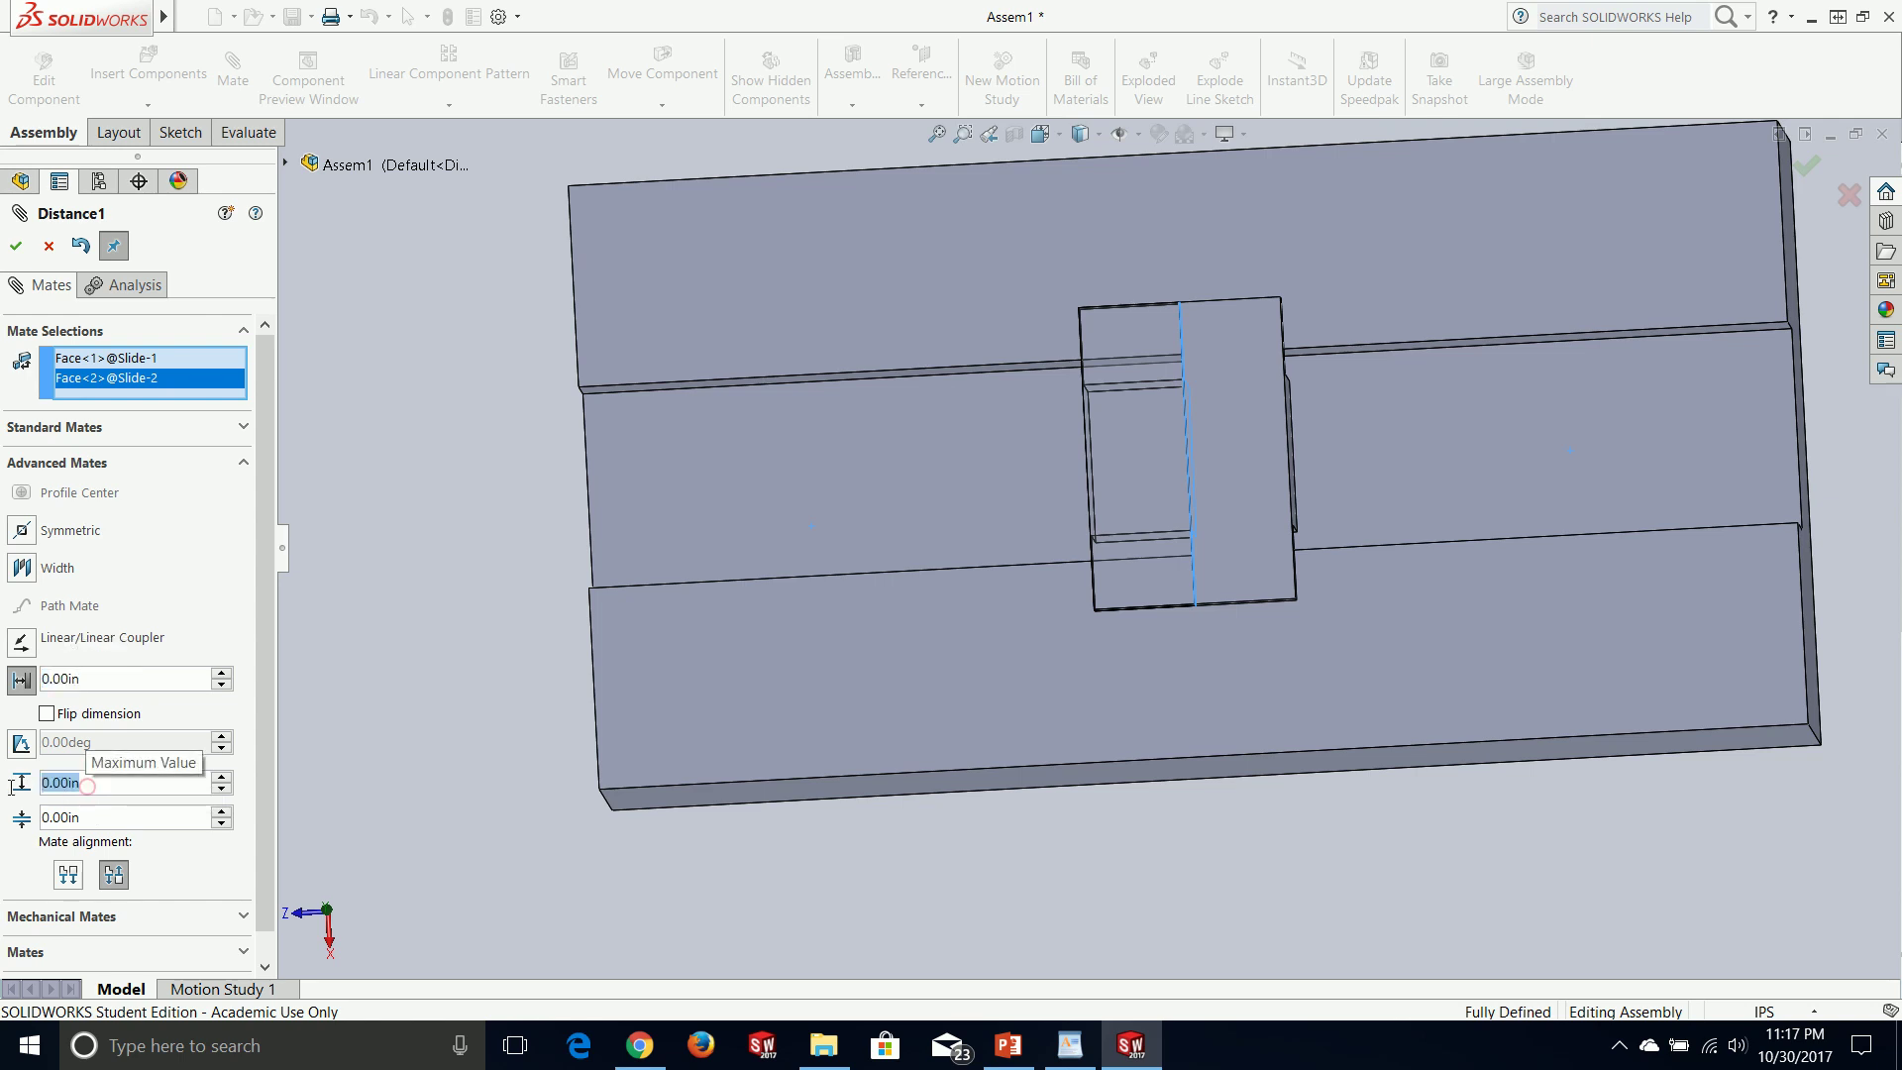
pyautogui.write('12')
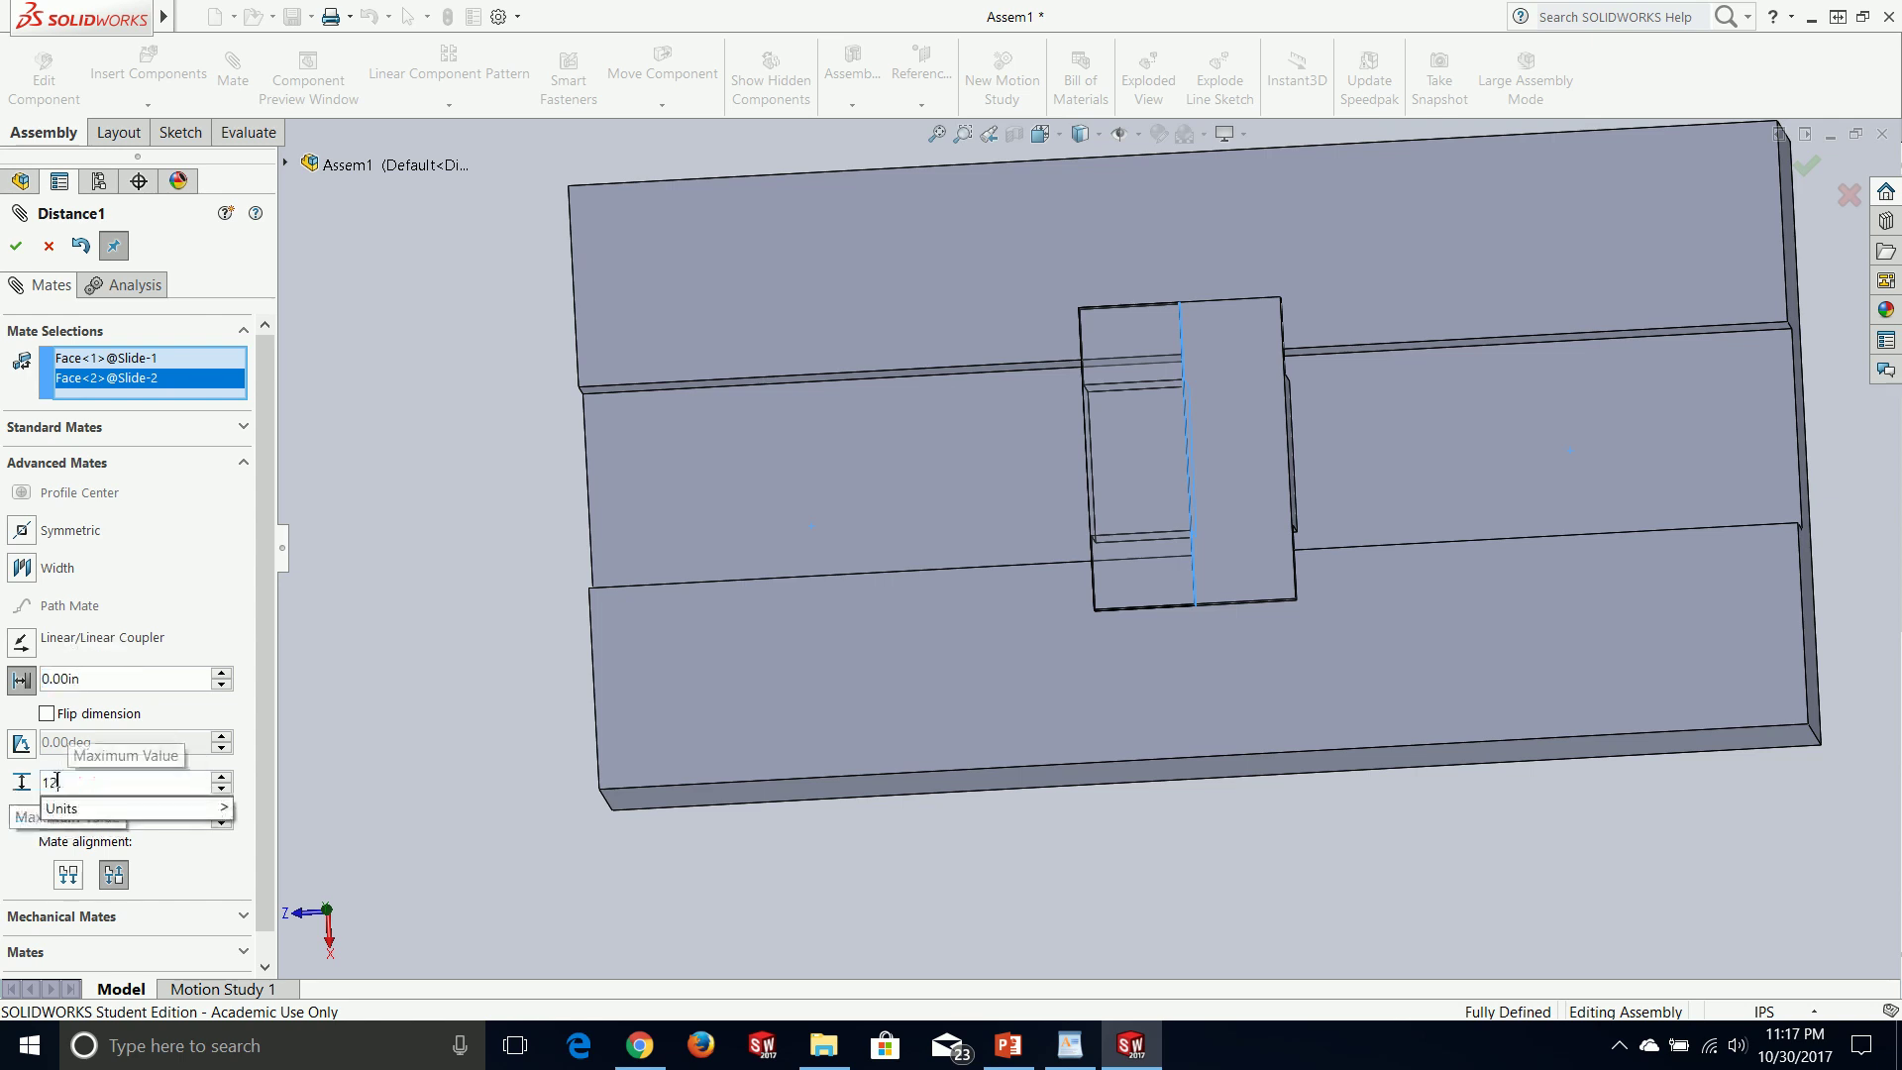
# - Try distances of 12 in and 8 in between the slides, and set the limit mate's distance to 10 in
pyautogui.click(76, 677)
pyautogui.doubleClick(120, 673)
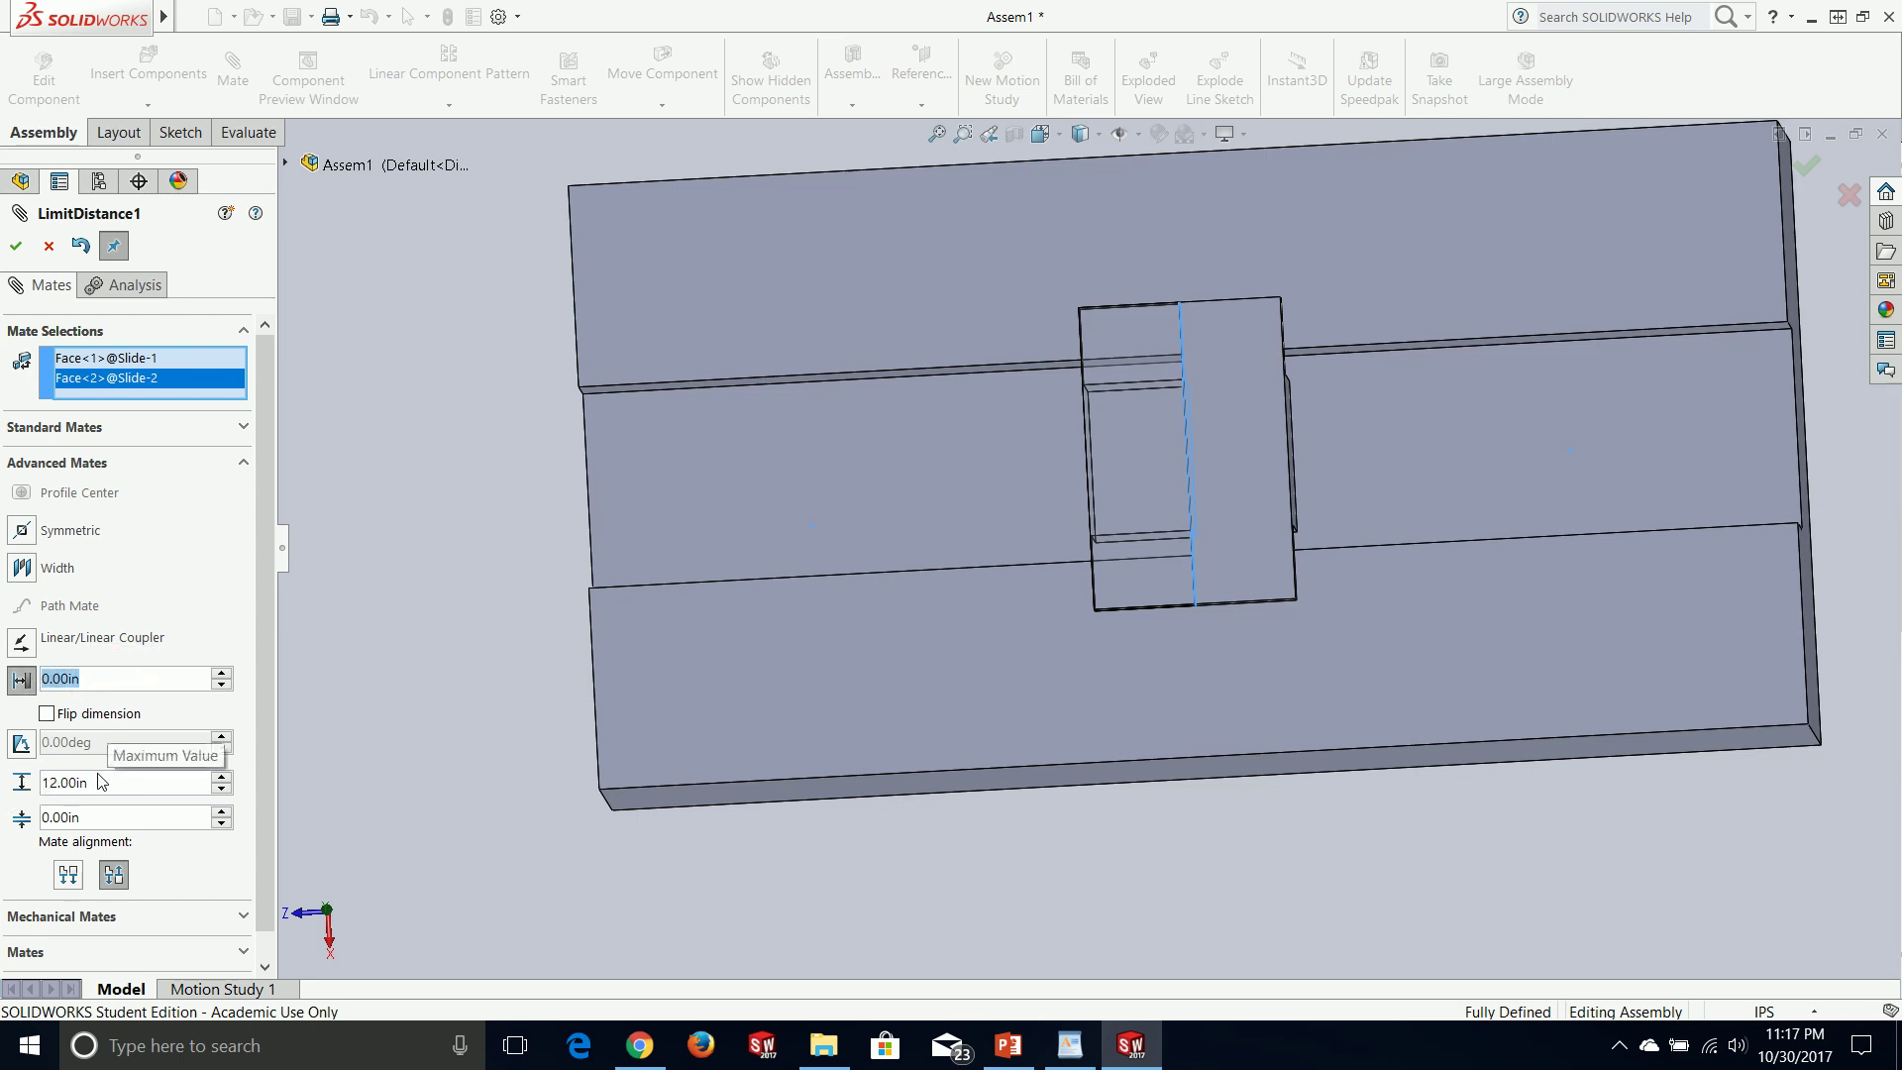
pyautogui.write('12')
pyautogui.press('Return')
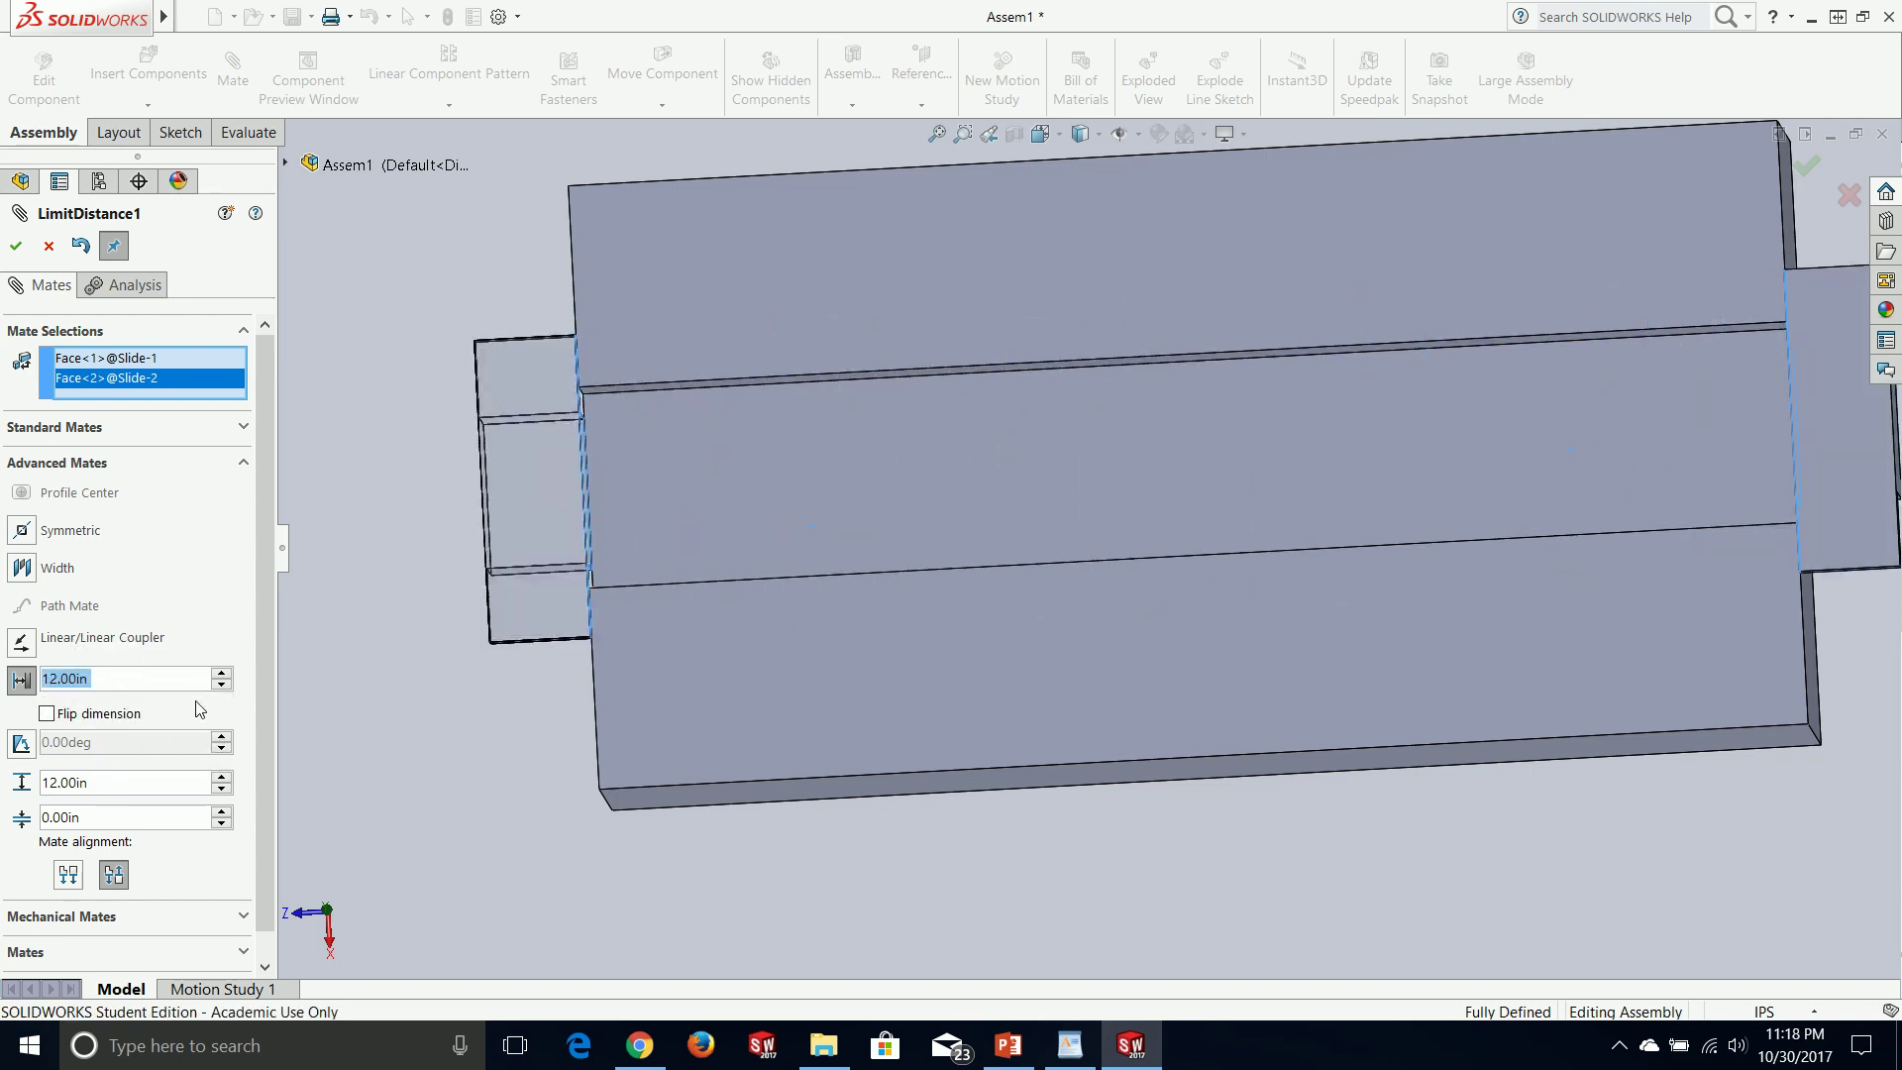
pyautogui.write('8')
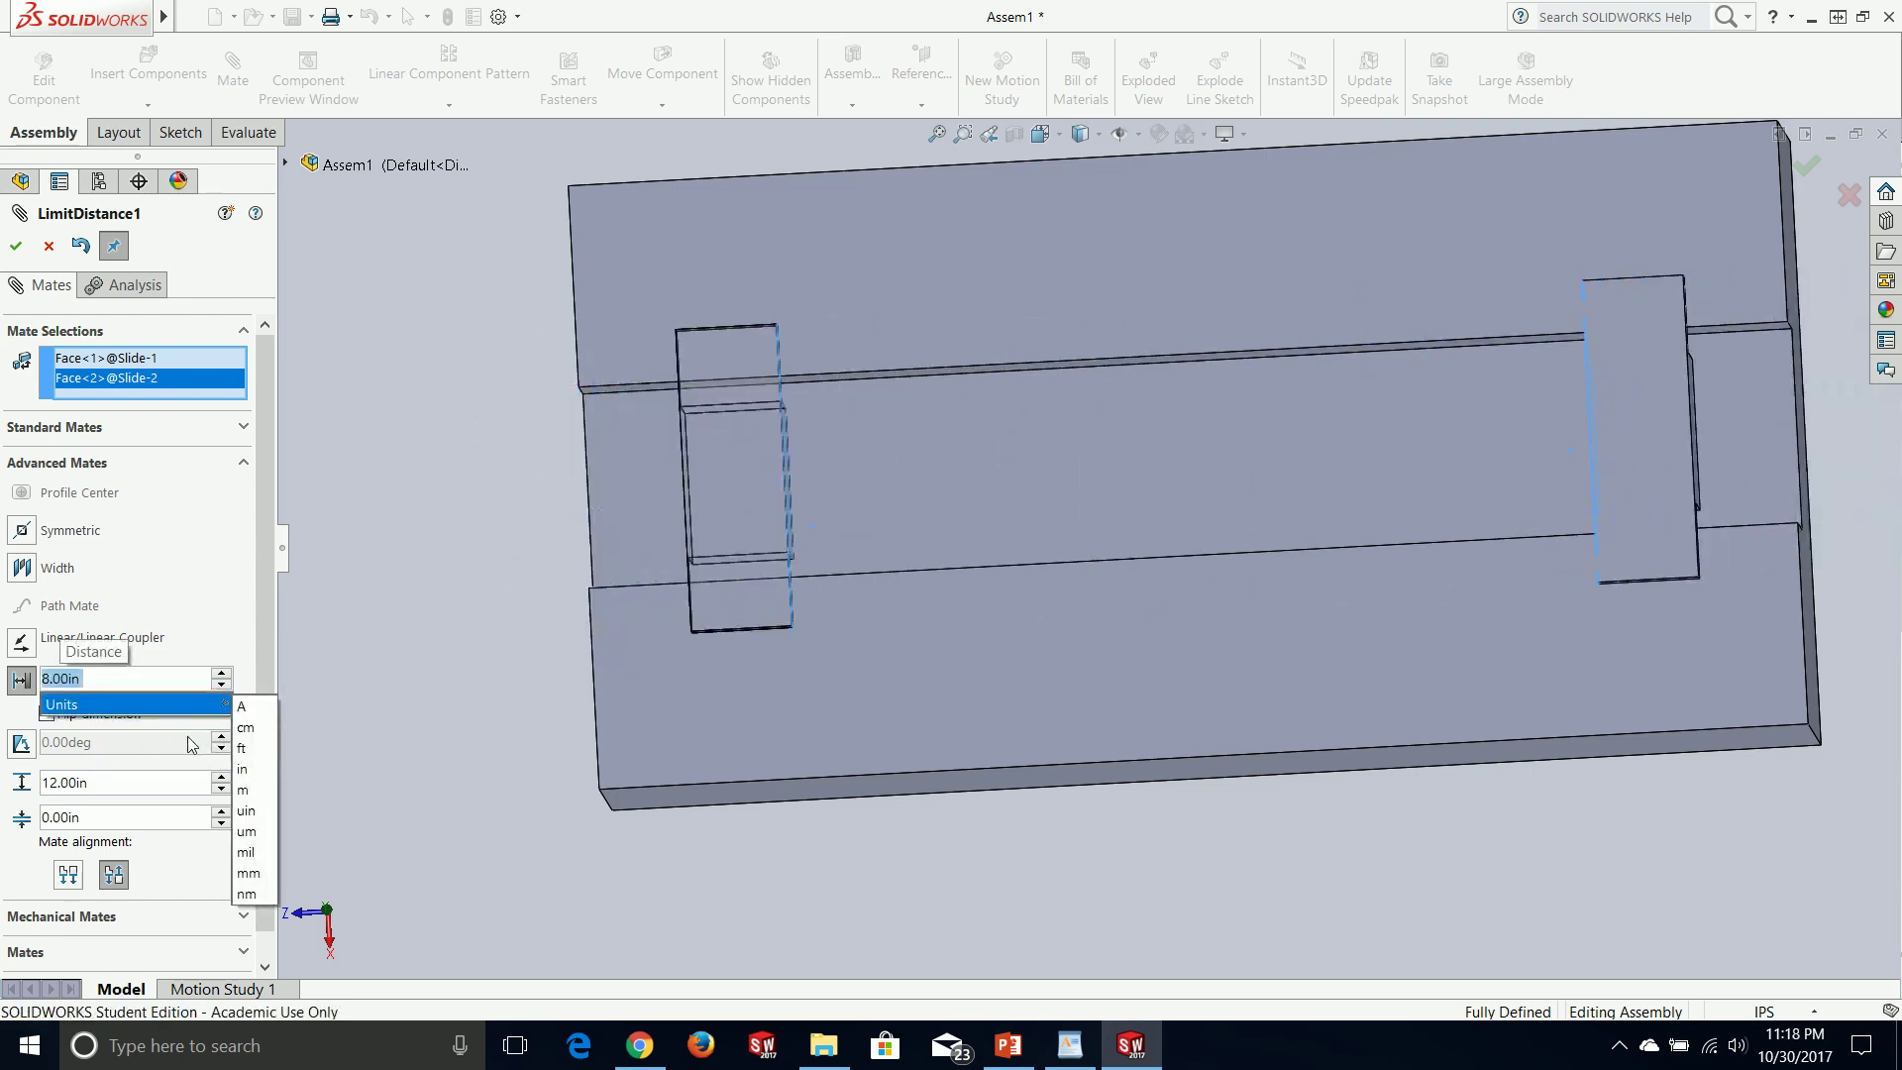
pyautogui.write('10')
pyautogui.press('Return')
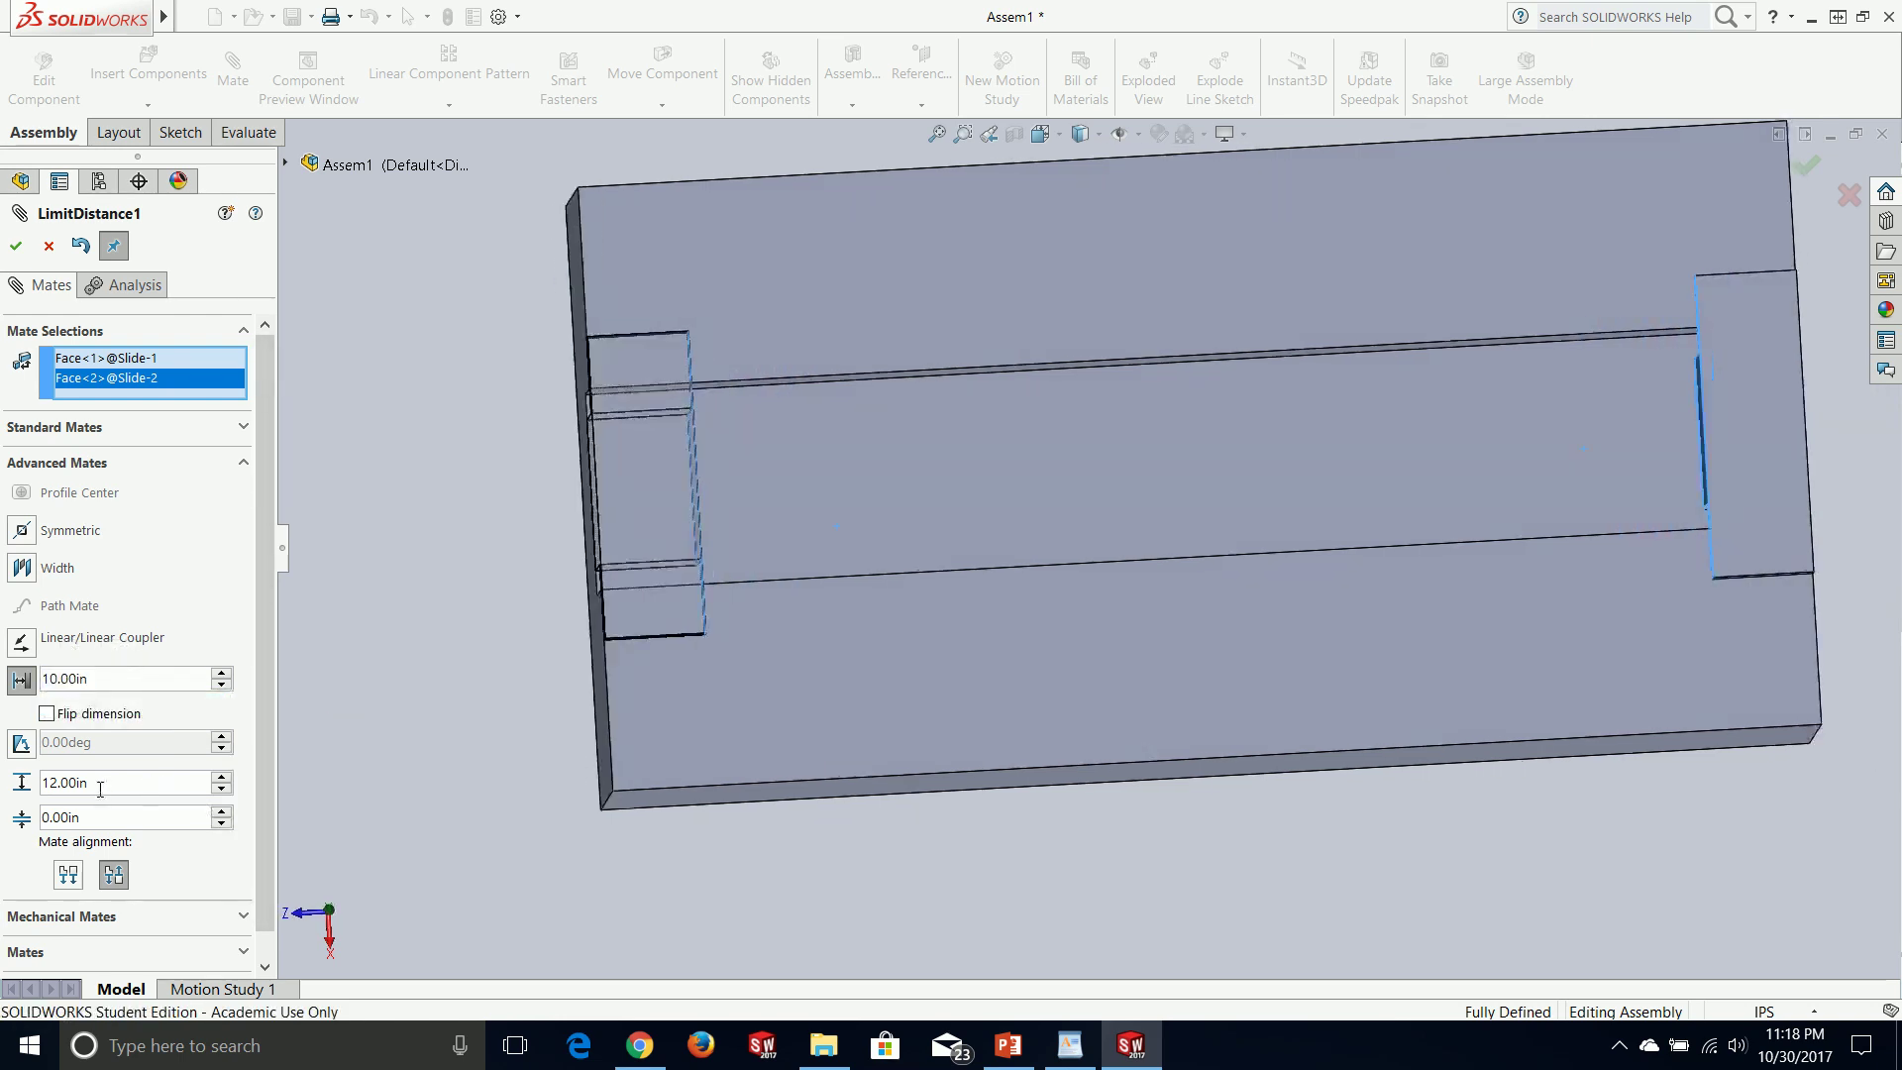
# - Set the limit Distance mate's maximum value to 10 in and accept the mate
pyautogui.doubleClick(140, 779)
pyautogui.write('10')
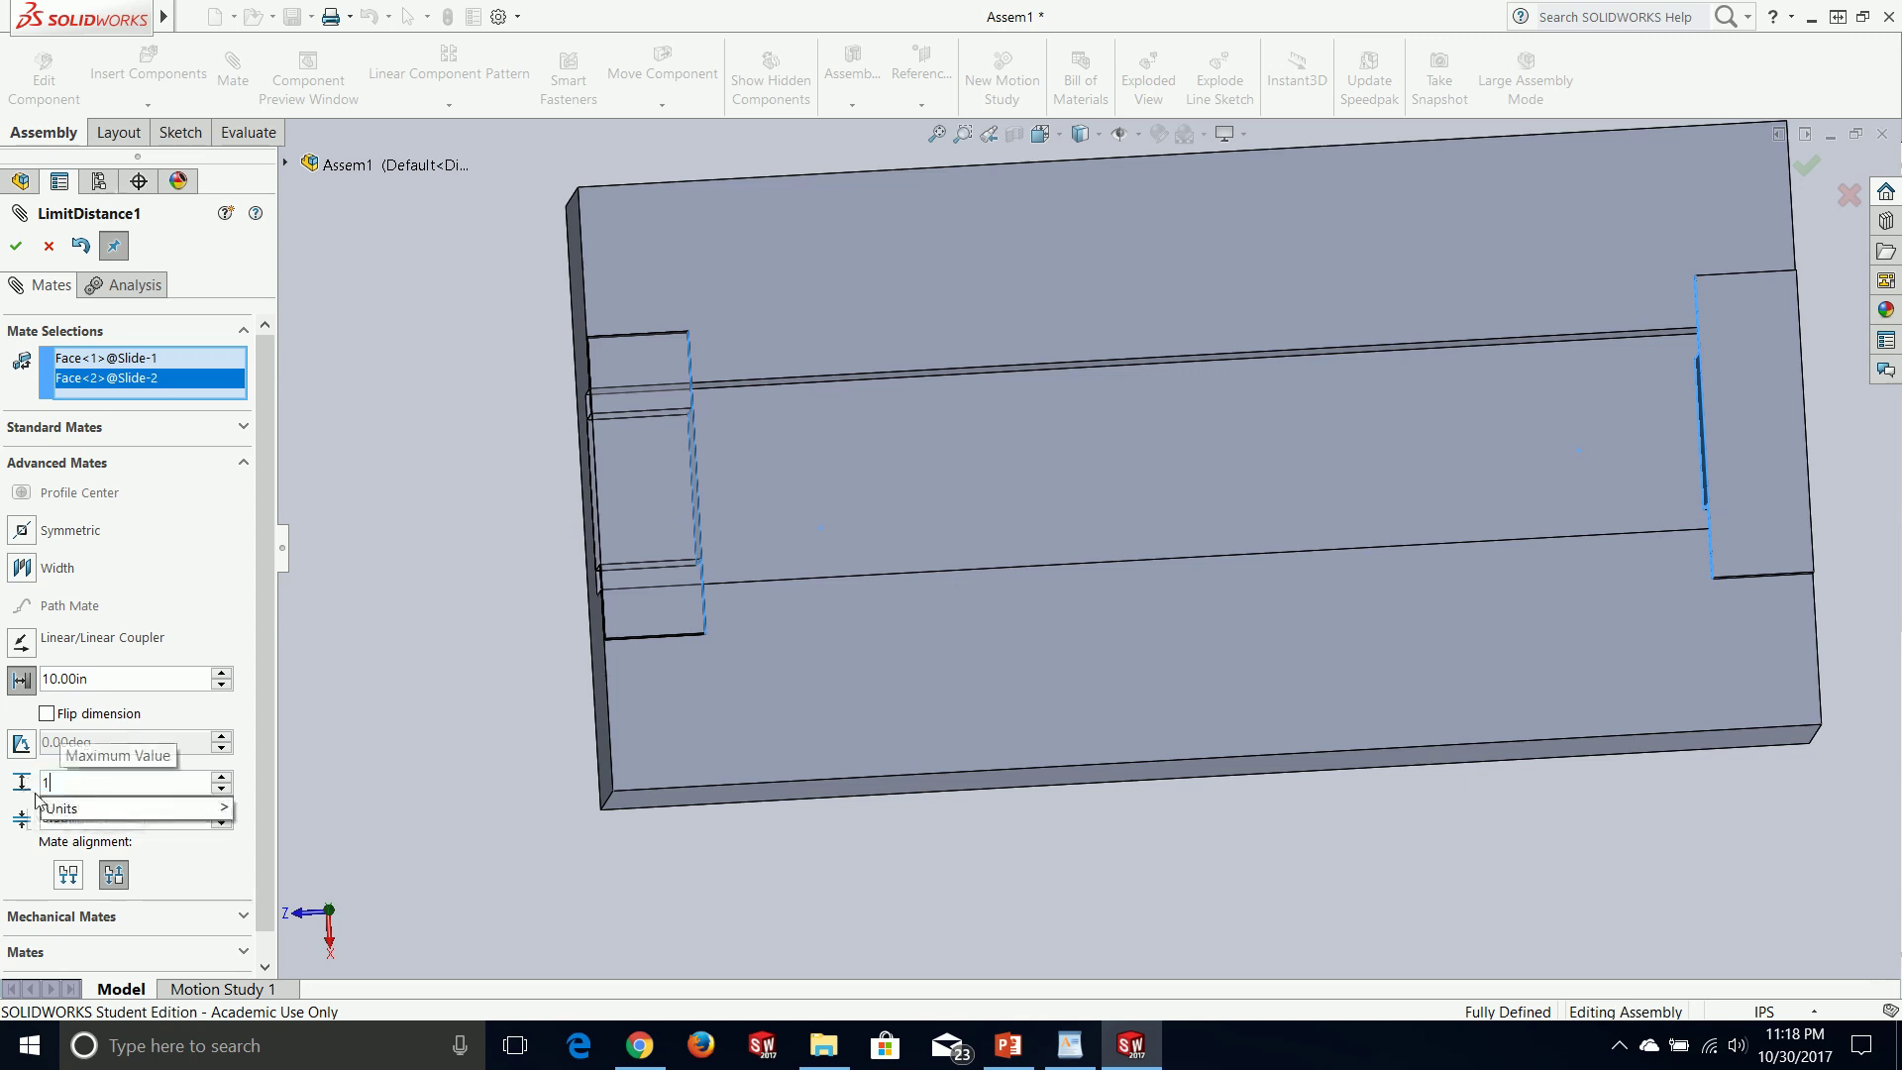
pyautogui.click(20, 251)
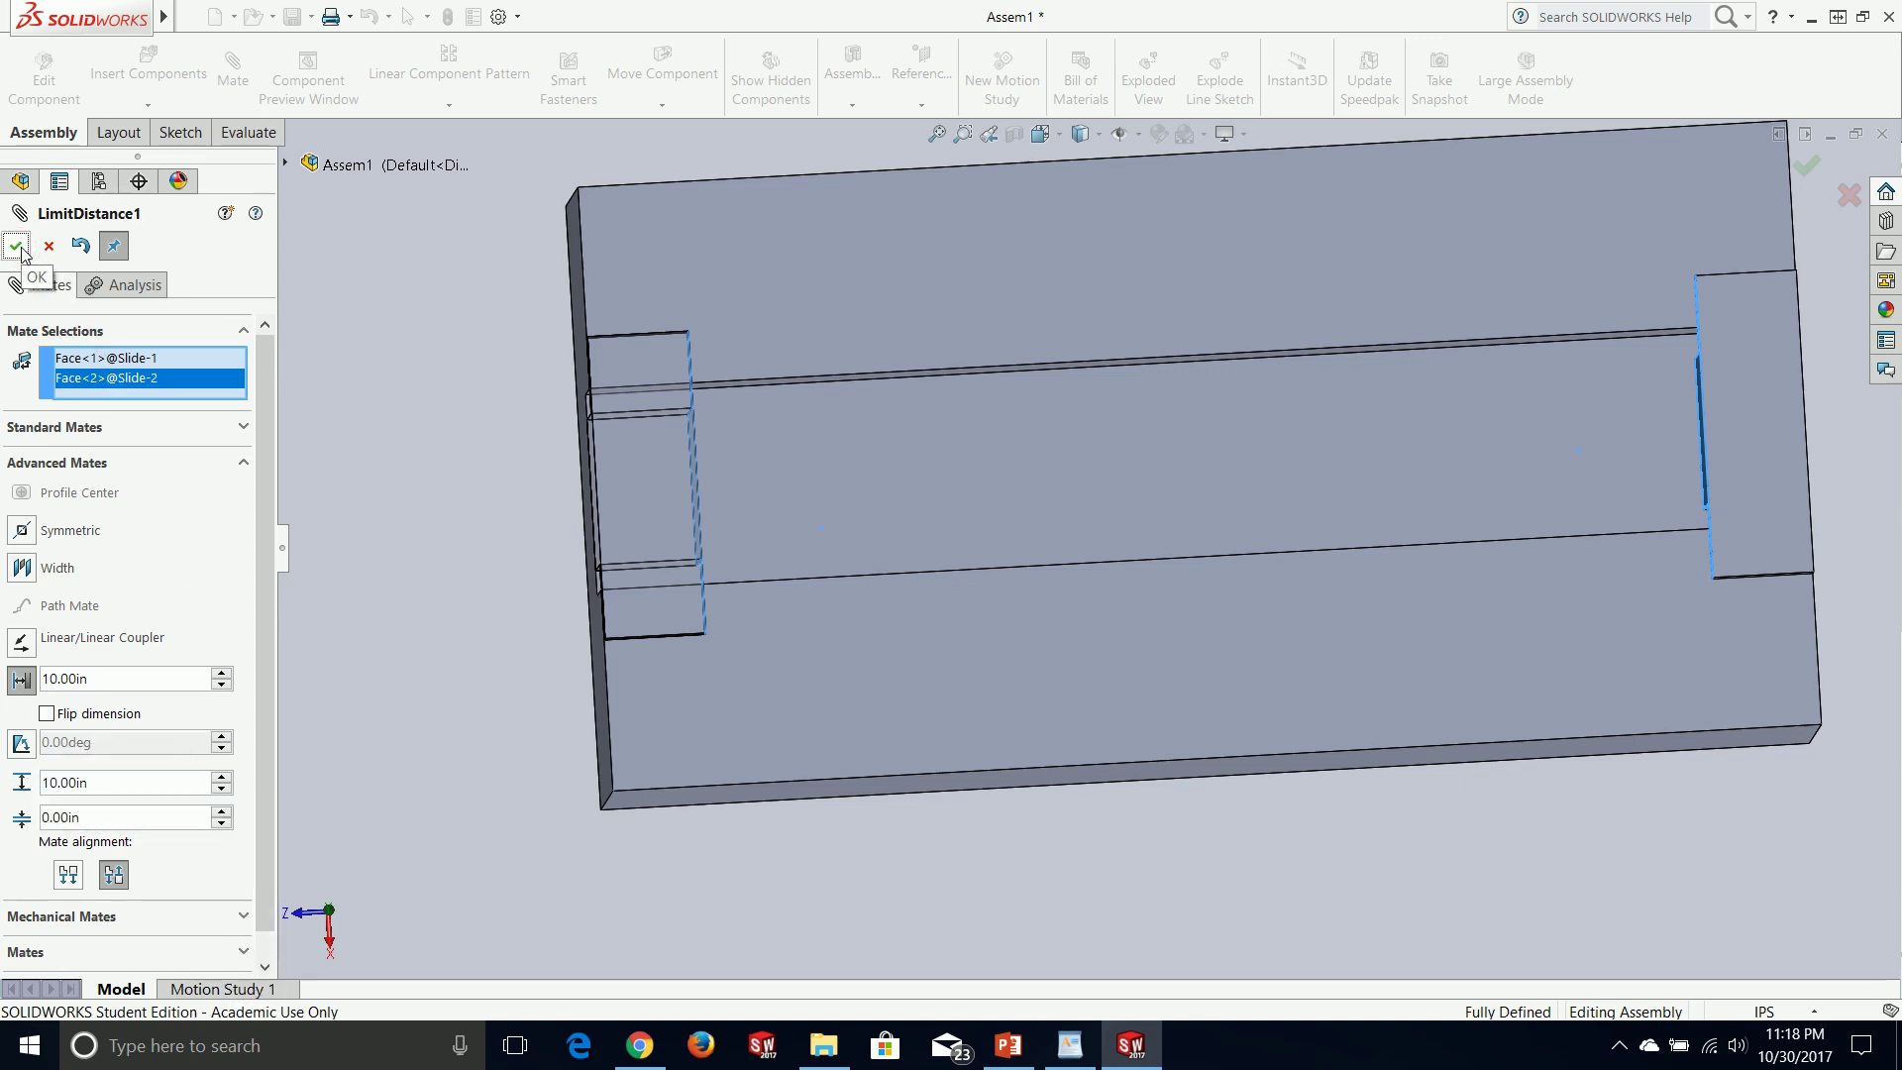
pyautogui.click(17, 247)
# - Move a slide inward and back outward along the slide block to test the limit Distance mate, leaving the Mate command
pyautogui.moveTo(633, 515); pyautogui.dragTo(897, 608)
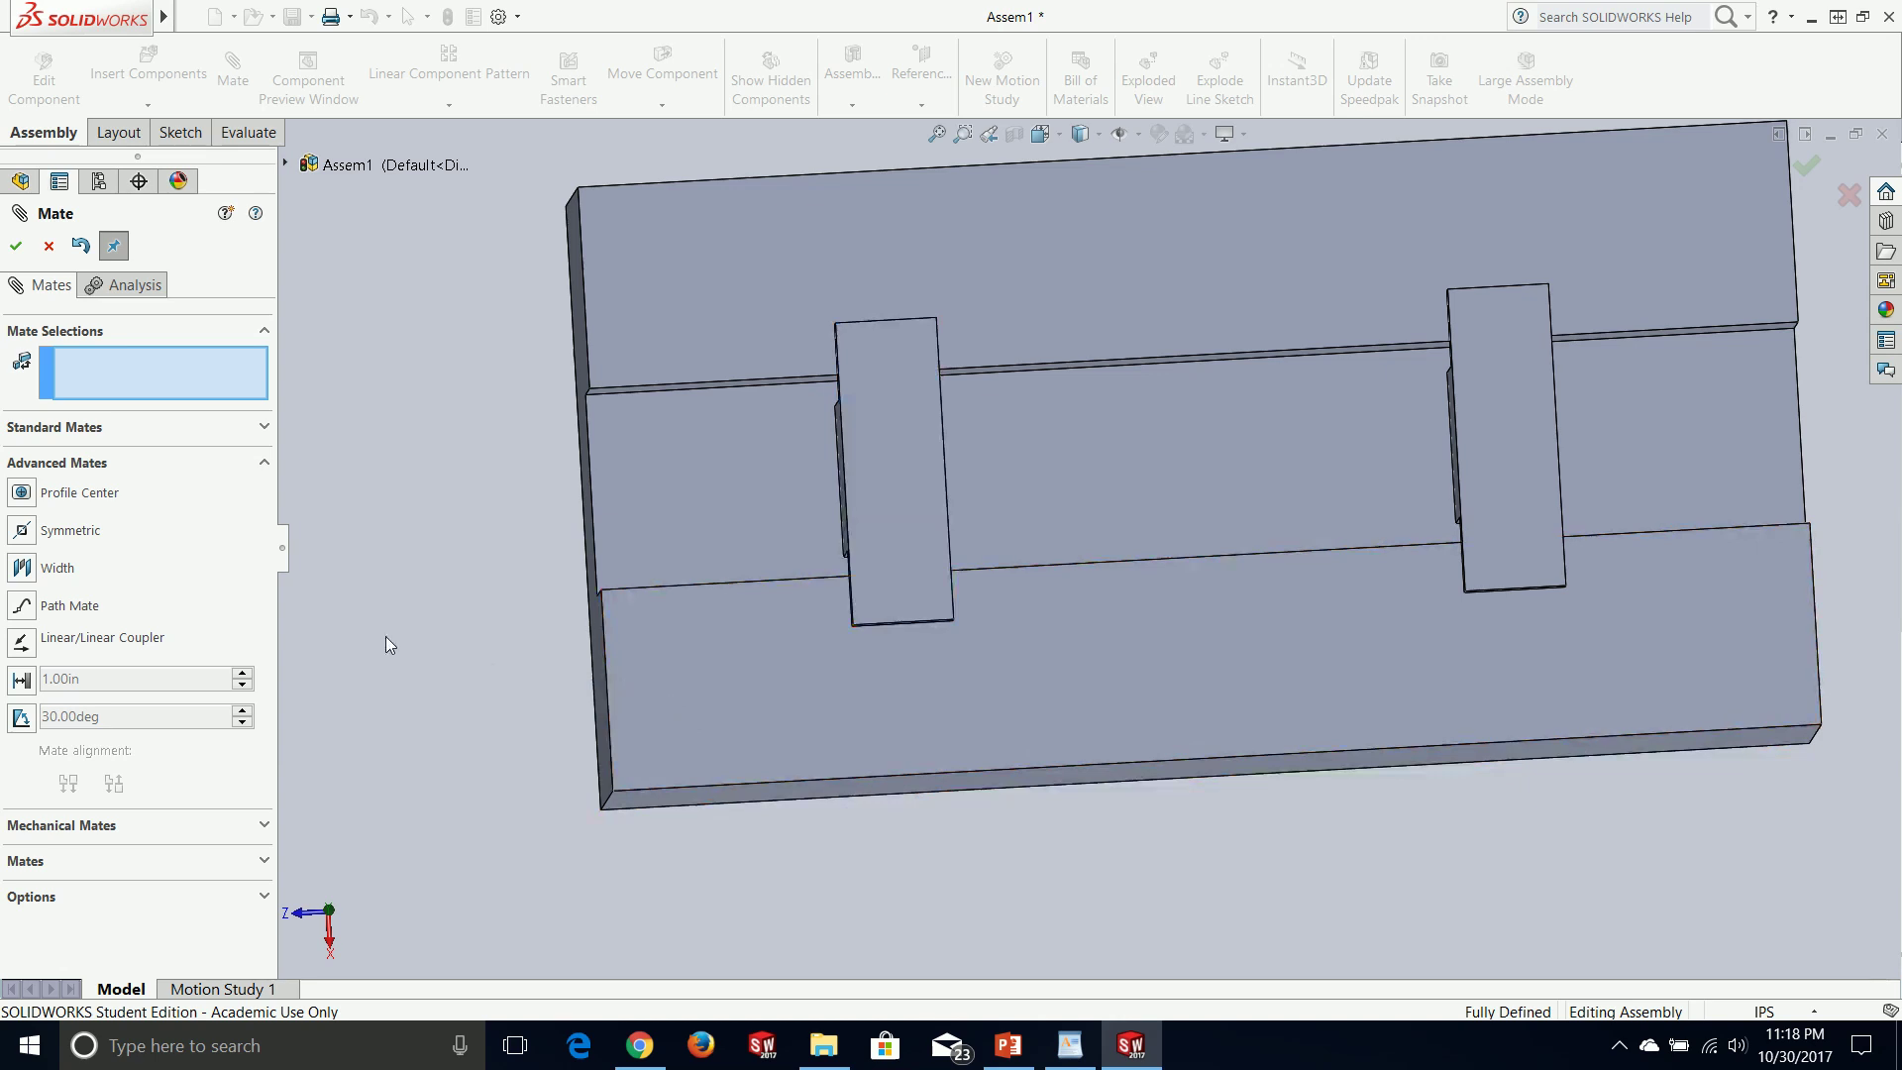
pyautogui.moveTo(463, 690); pyautogui.dragTo(473, 658, button='middle')
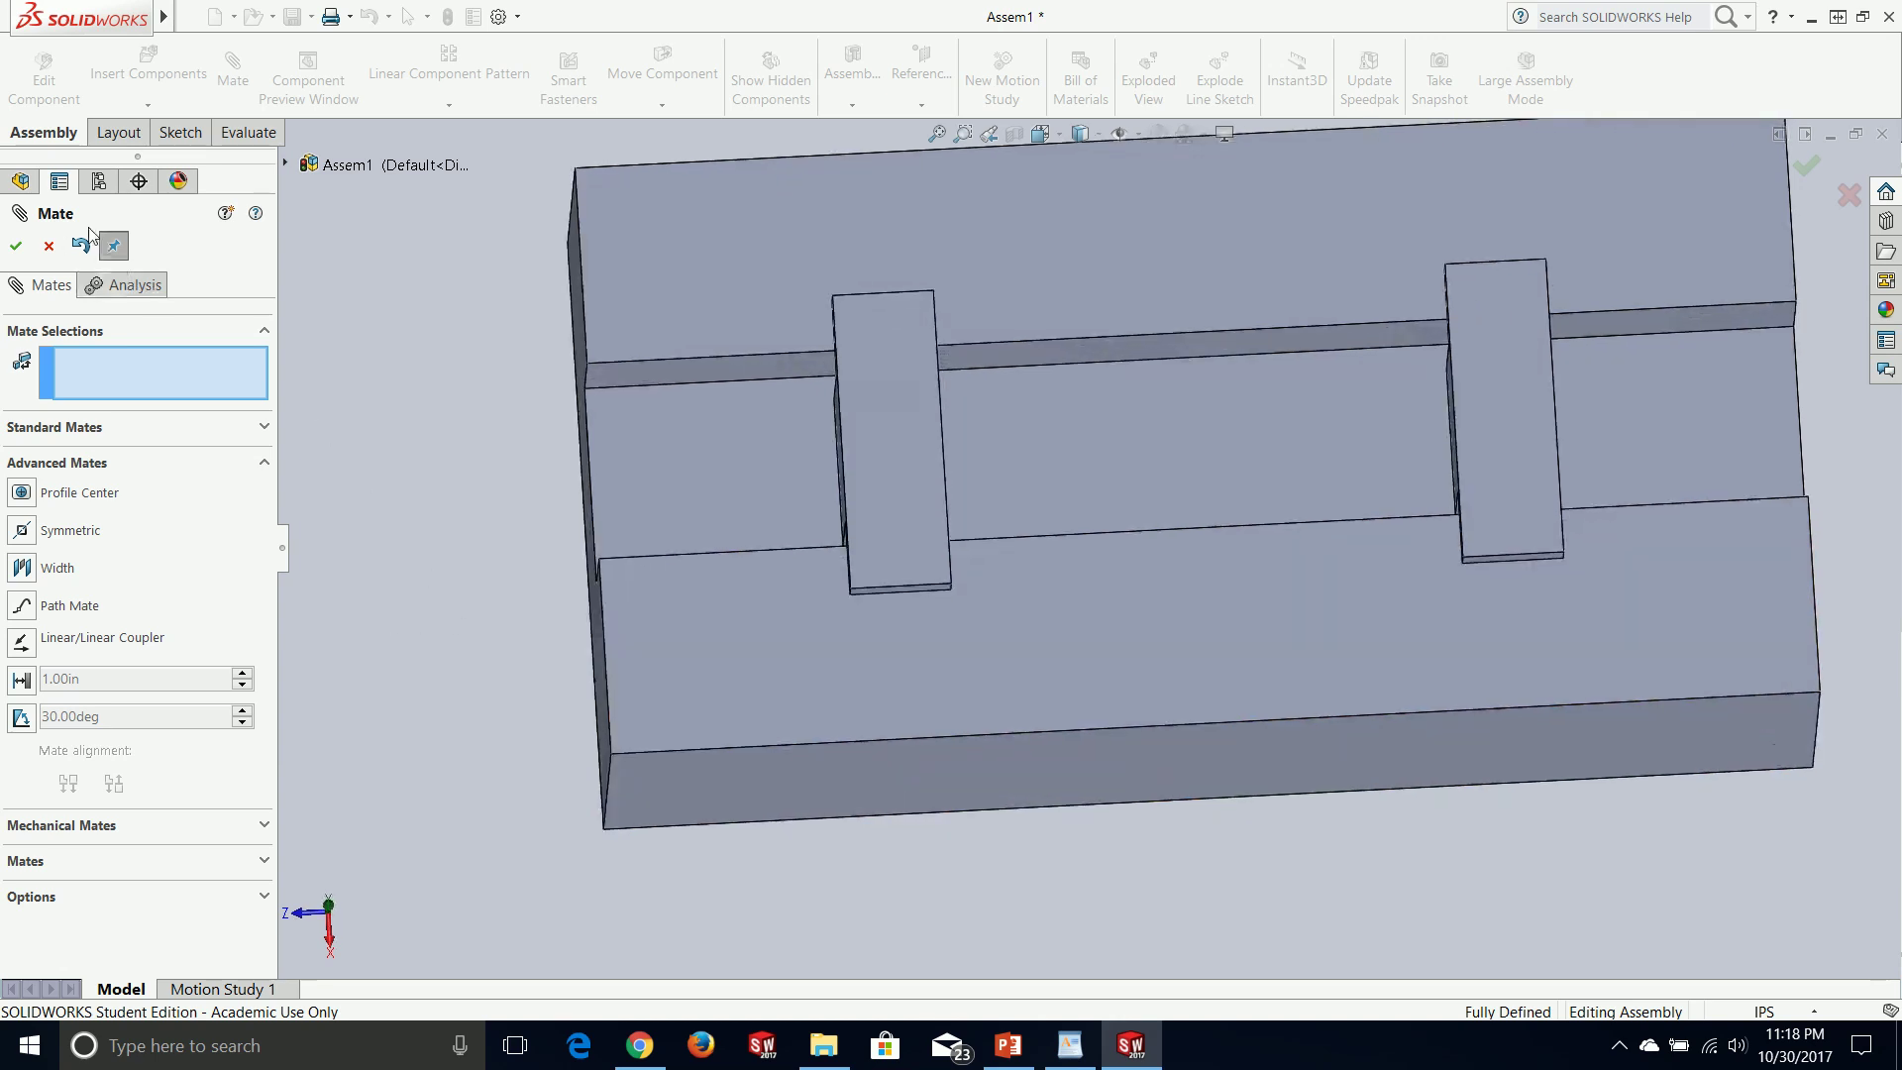
pyautogui.click(16, 250)
pyautogui.moveTo(704, 632); pyautogui.dragTo(730, 585, button='middle')
pyautogui.moveTo(901, 458); pyautogui.dragTo(630, 495)
pyautogui.scroll(2, 836, 526)
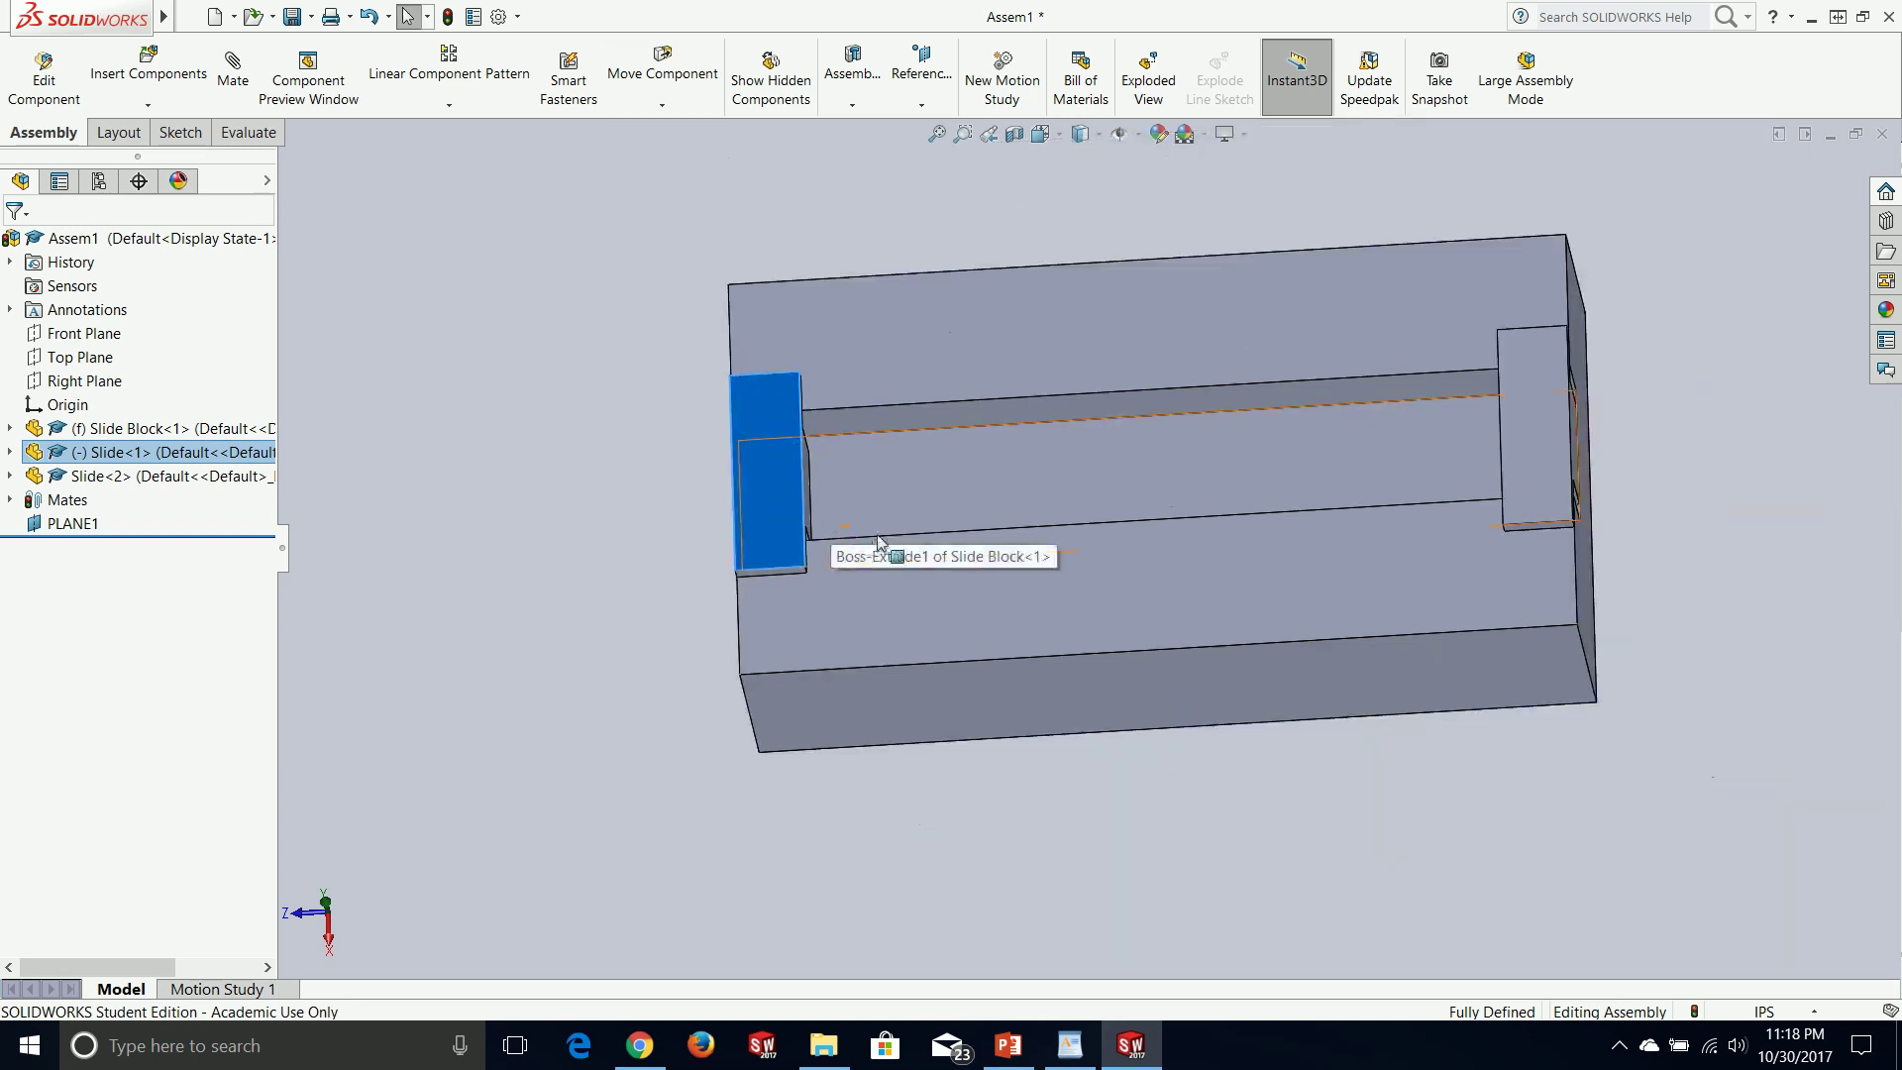
pyautogui.scroll(-3, 880, 533)
pyautogui.scroll(2, 1090, 505)
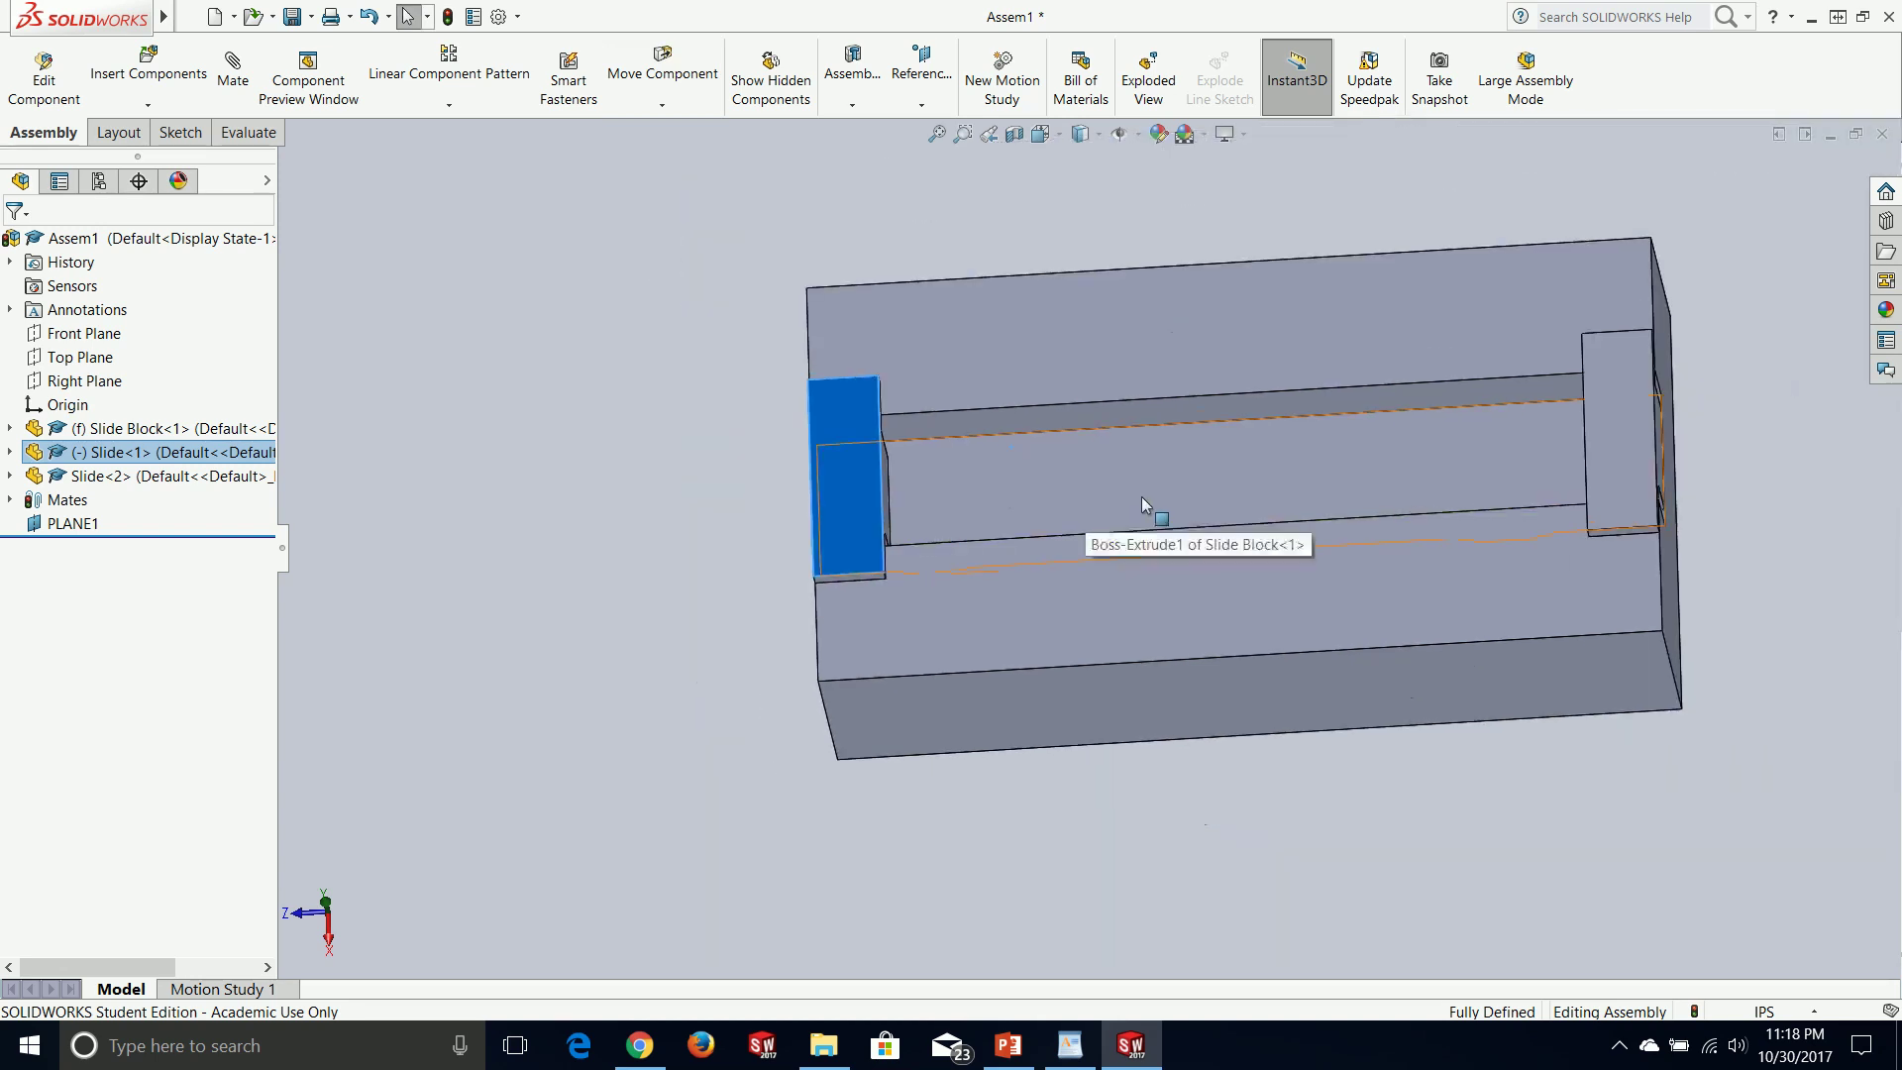
pyautogui.click(740, 534)
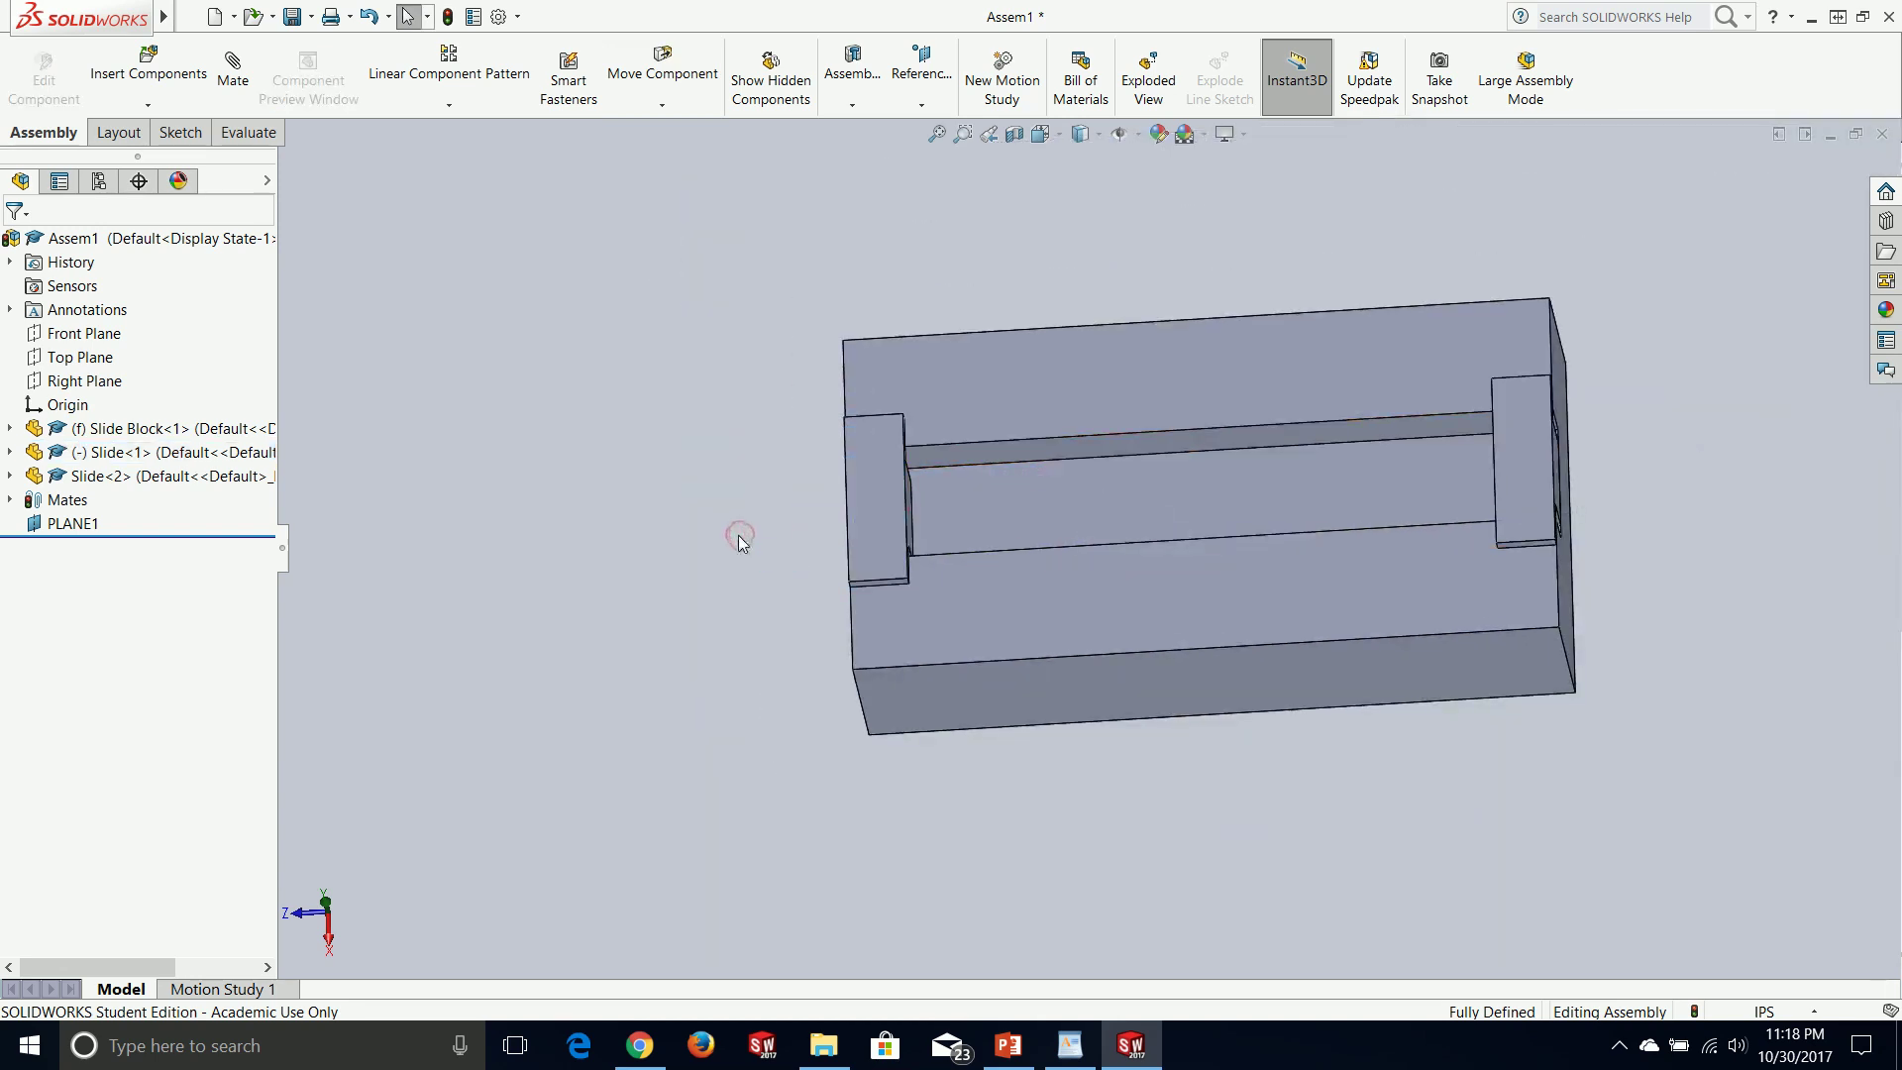
pyautogui.scroll(1, 739, 535)
pyautogui.scroll(-1, 745, 531)
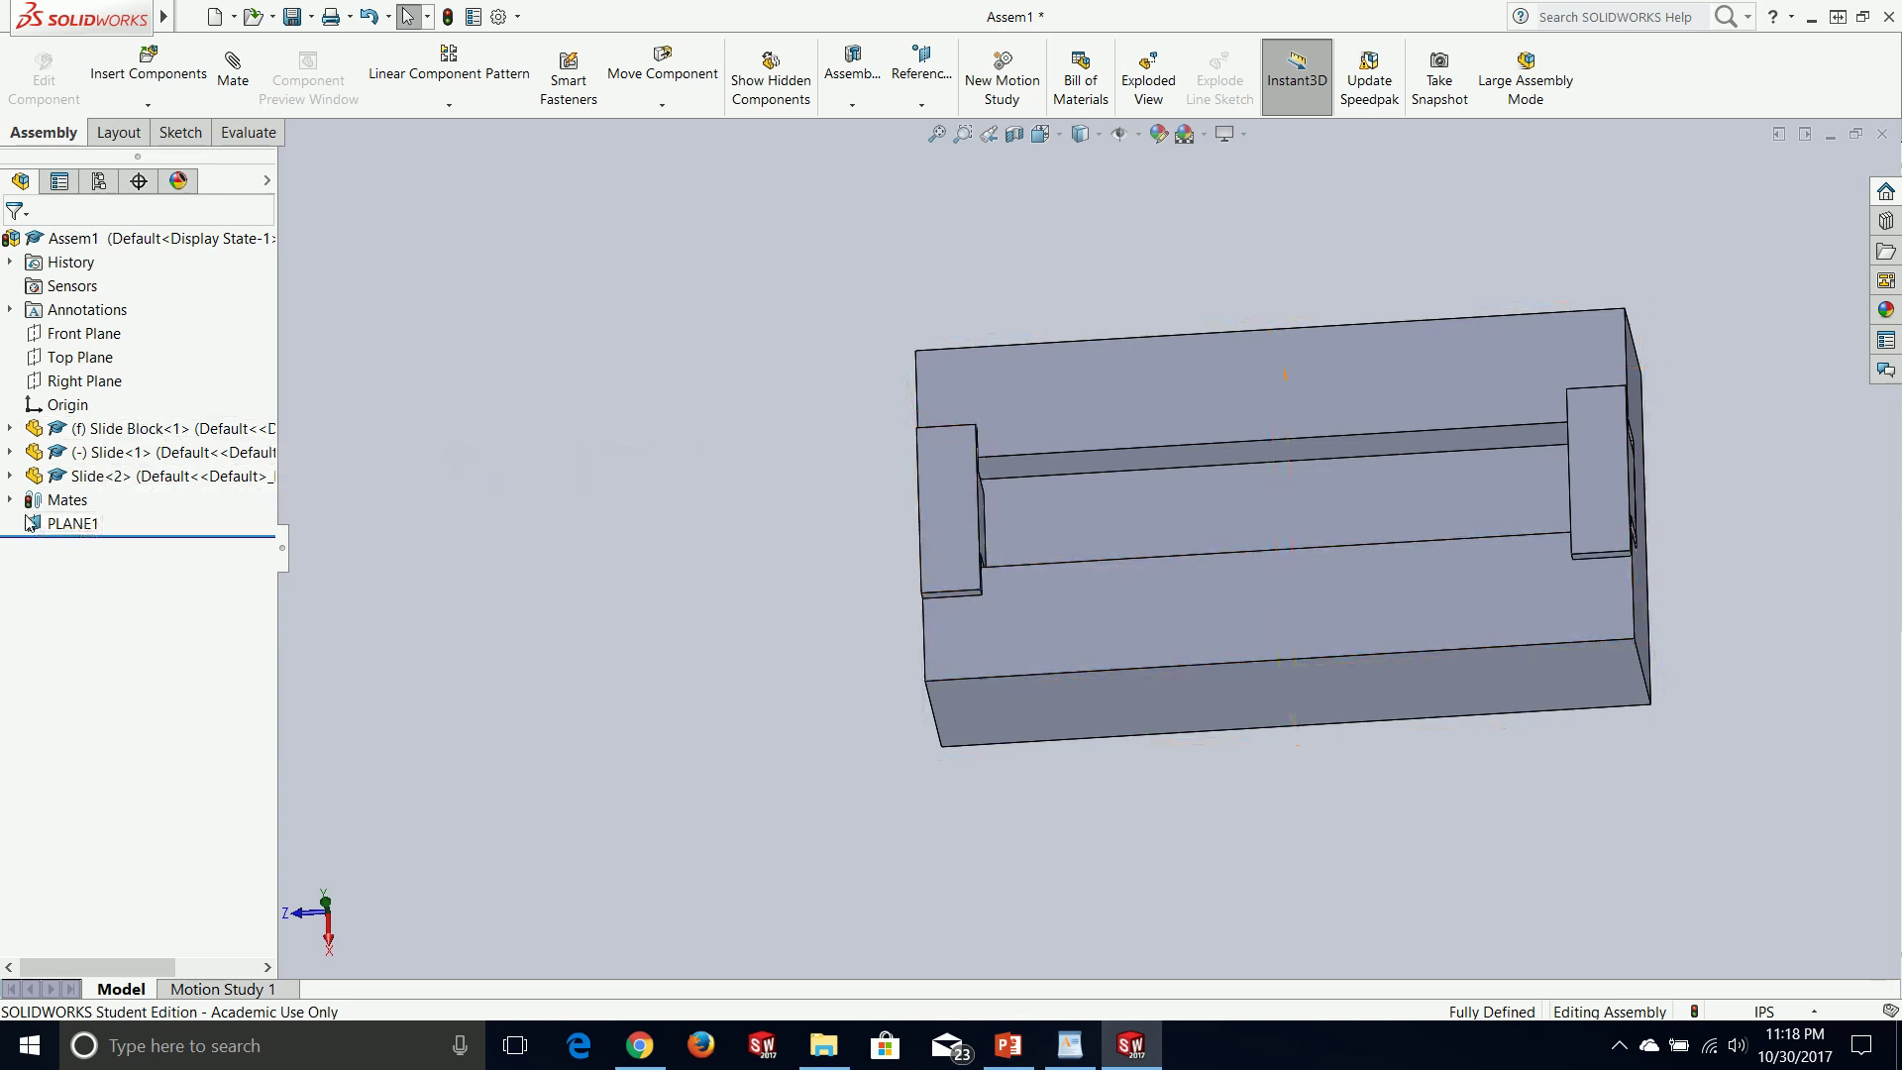
# - Delete the limit Distance mate between the two slides
pyautogui.click(106, 475)
pyautogui.click(318, 508)
pyautogui.click(10, 499)
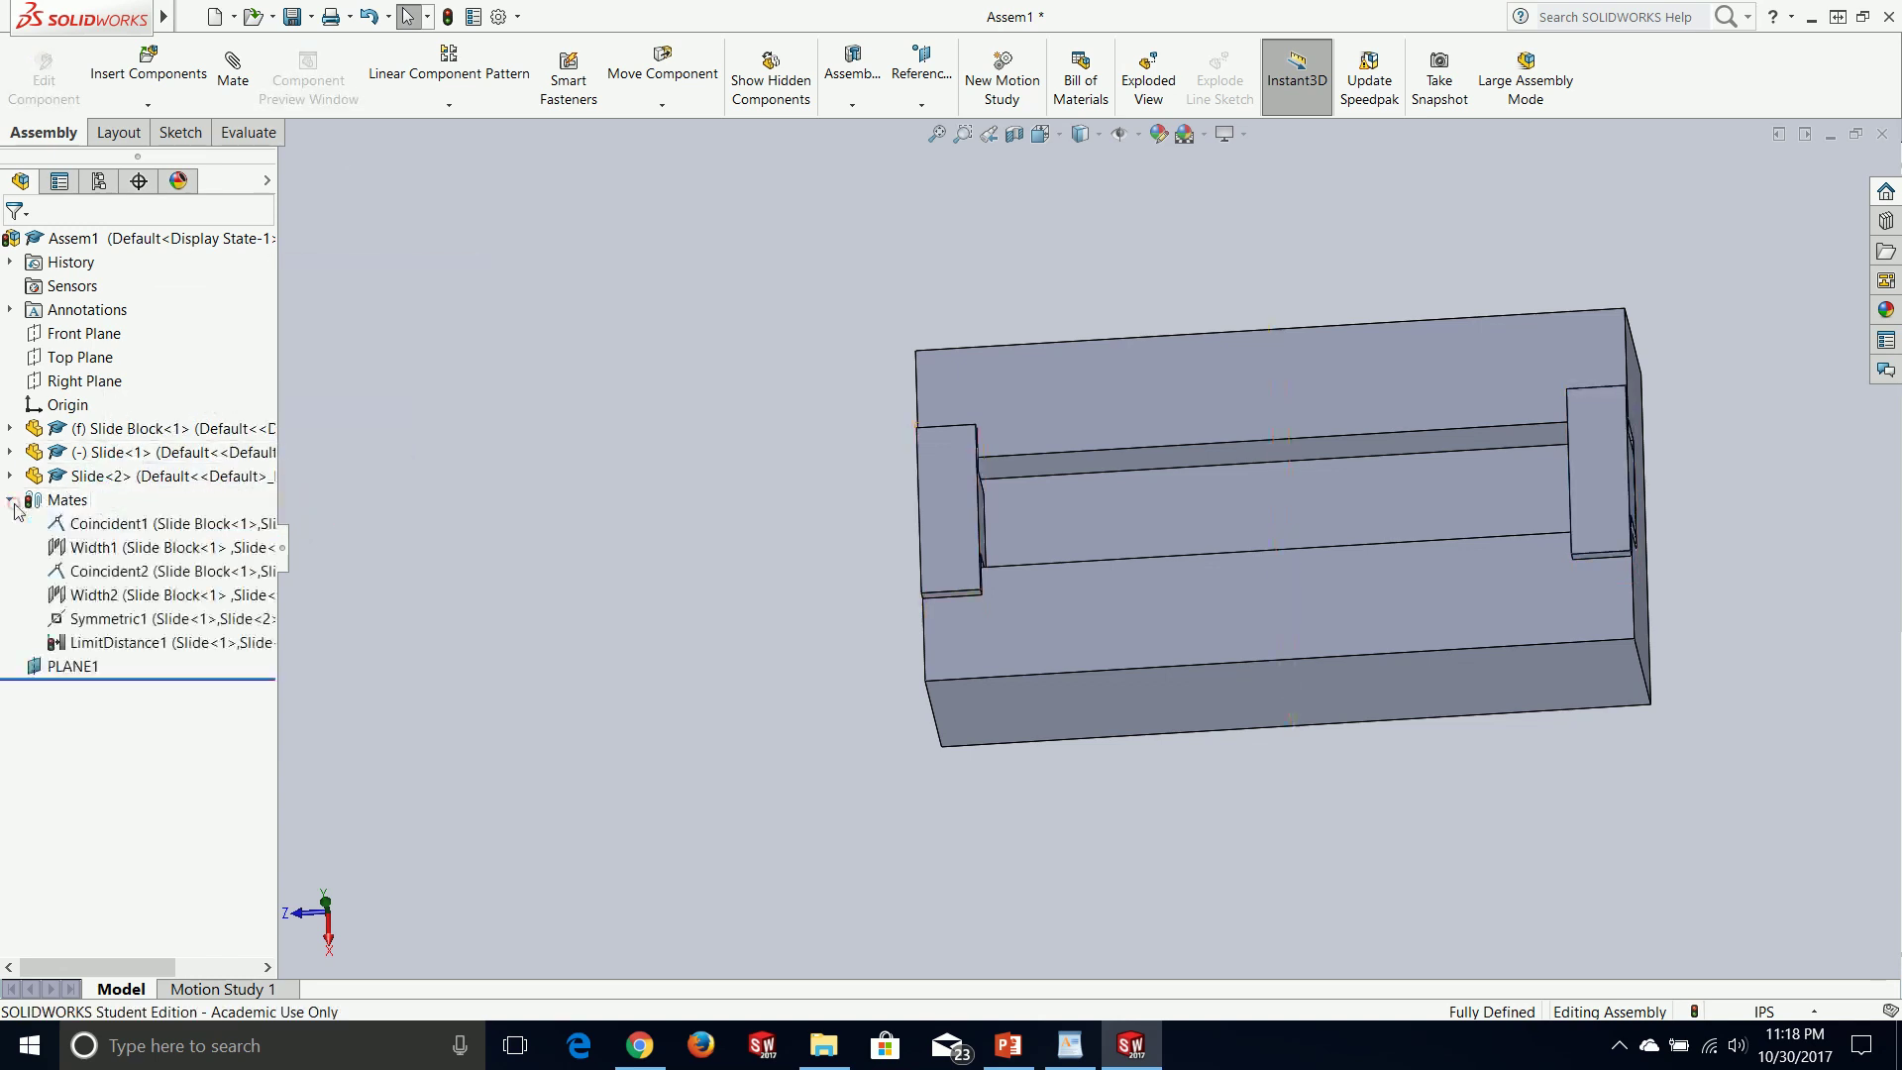
pyautogui.click(141, 643)
pyautogui.rightClick(157, 646)
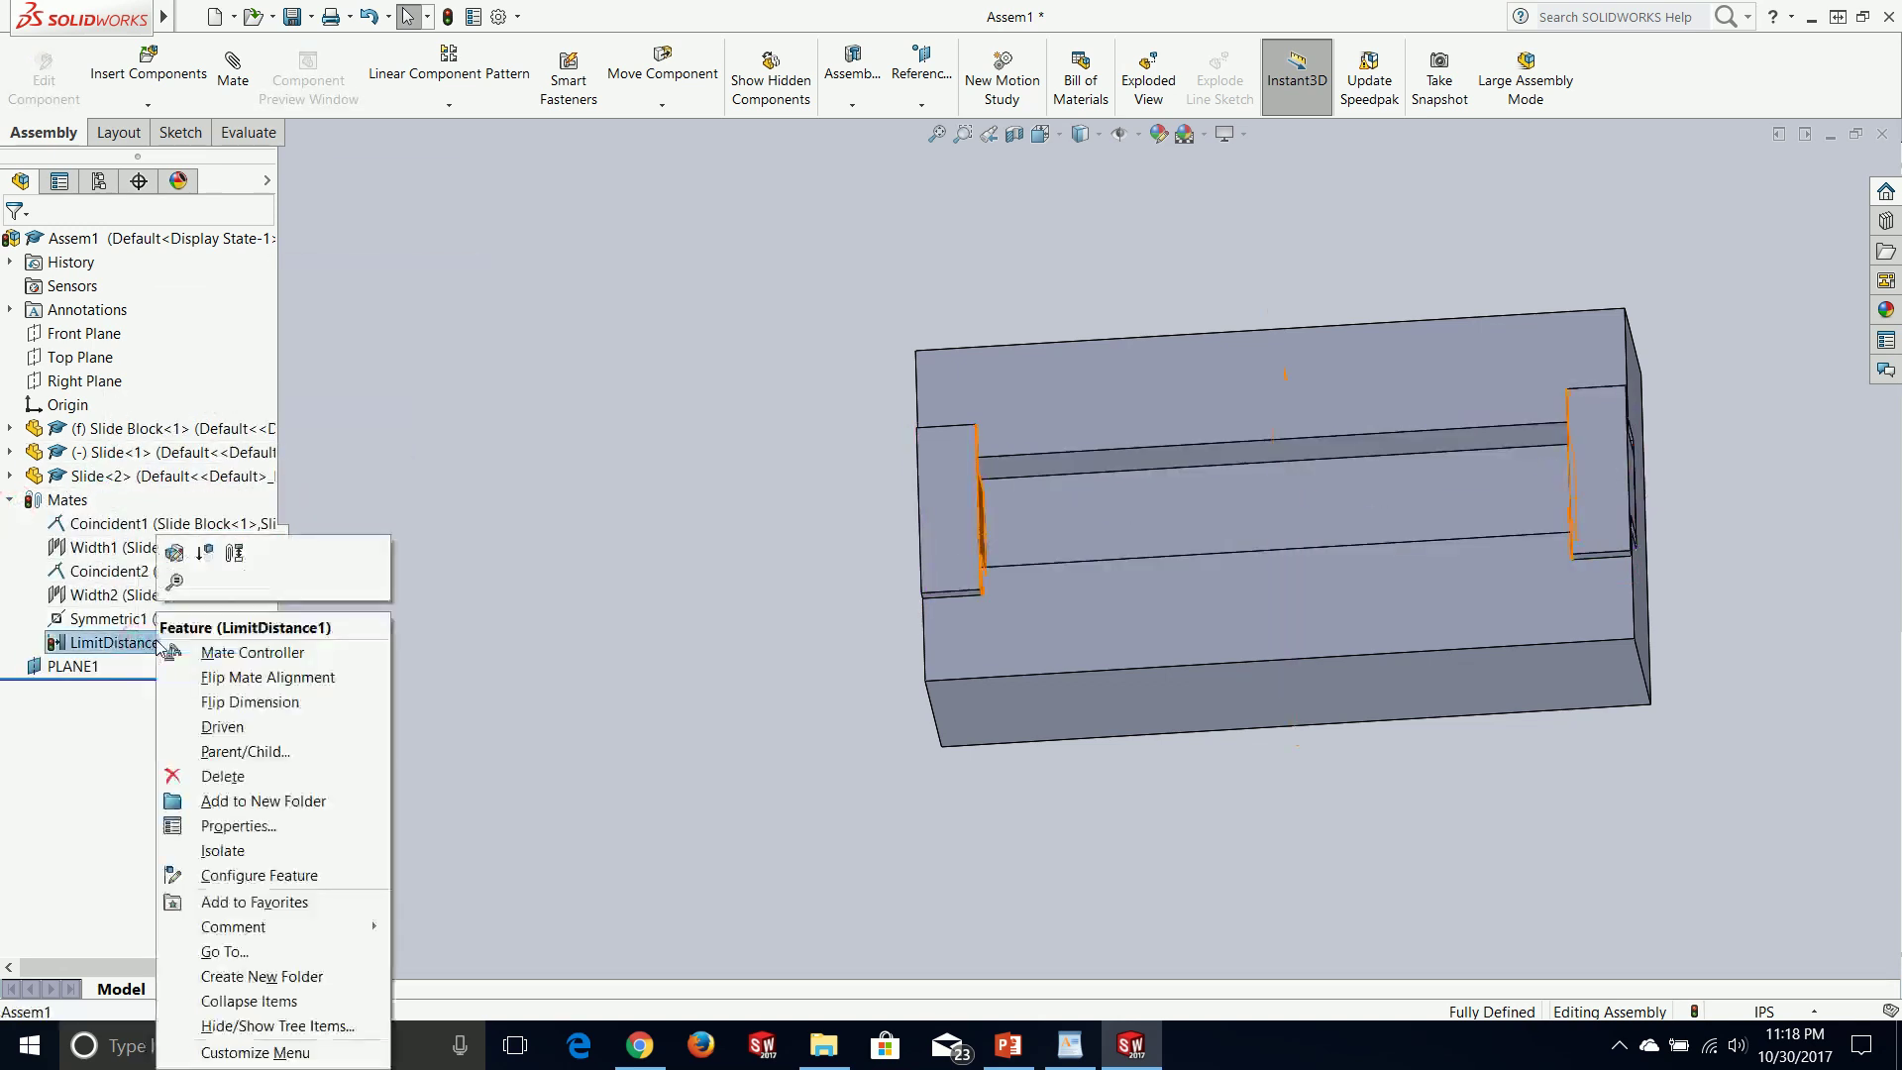
pyautogui.click(237, 778)
pyautogui.click(1089, 390)
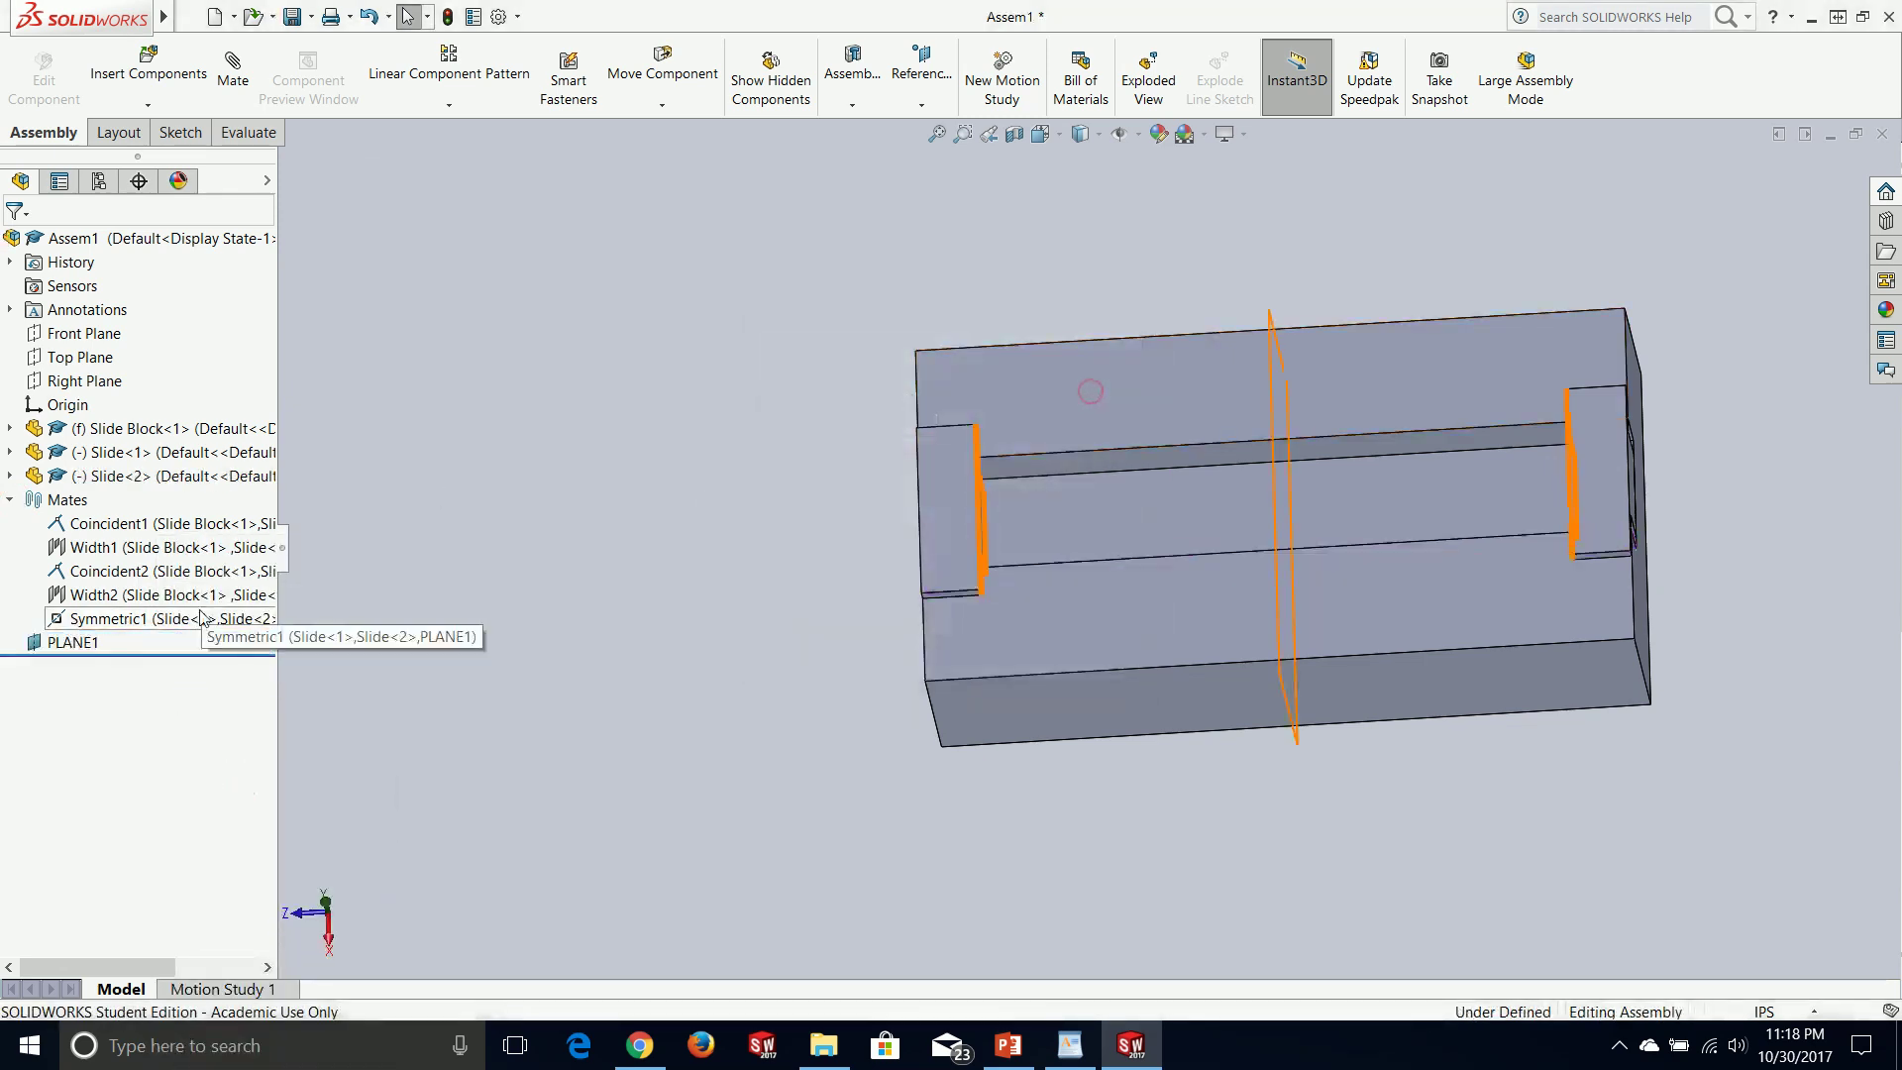
# - Delete the Symmetric mate and move the second slide along the slot until it sits close beside the first slide
pyautogui.rightClick(164, 618)
pyautogui.click(248, 703)
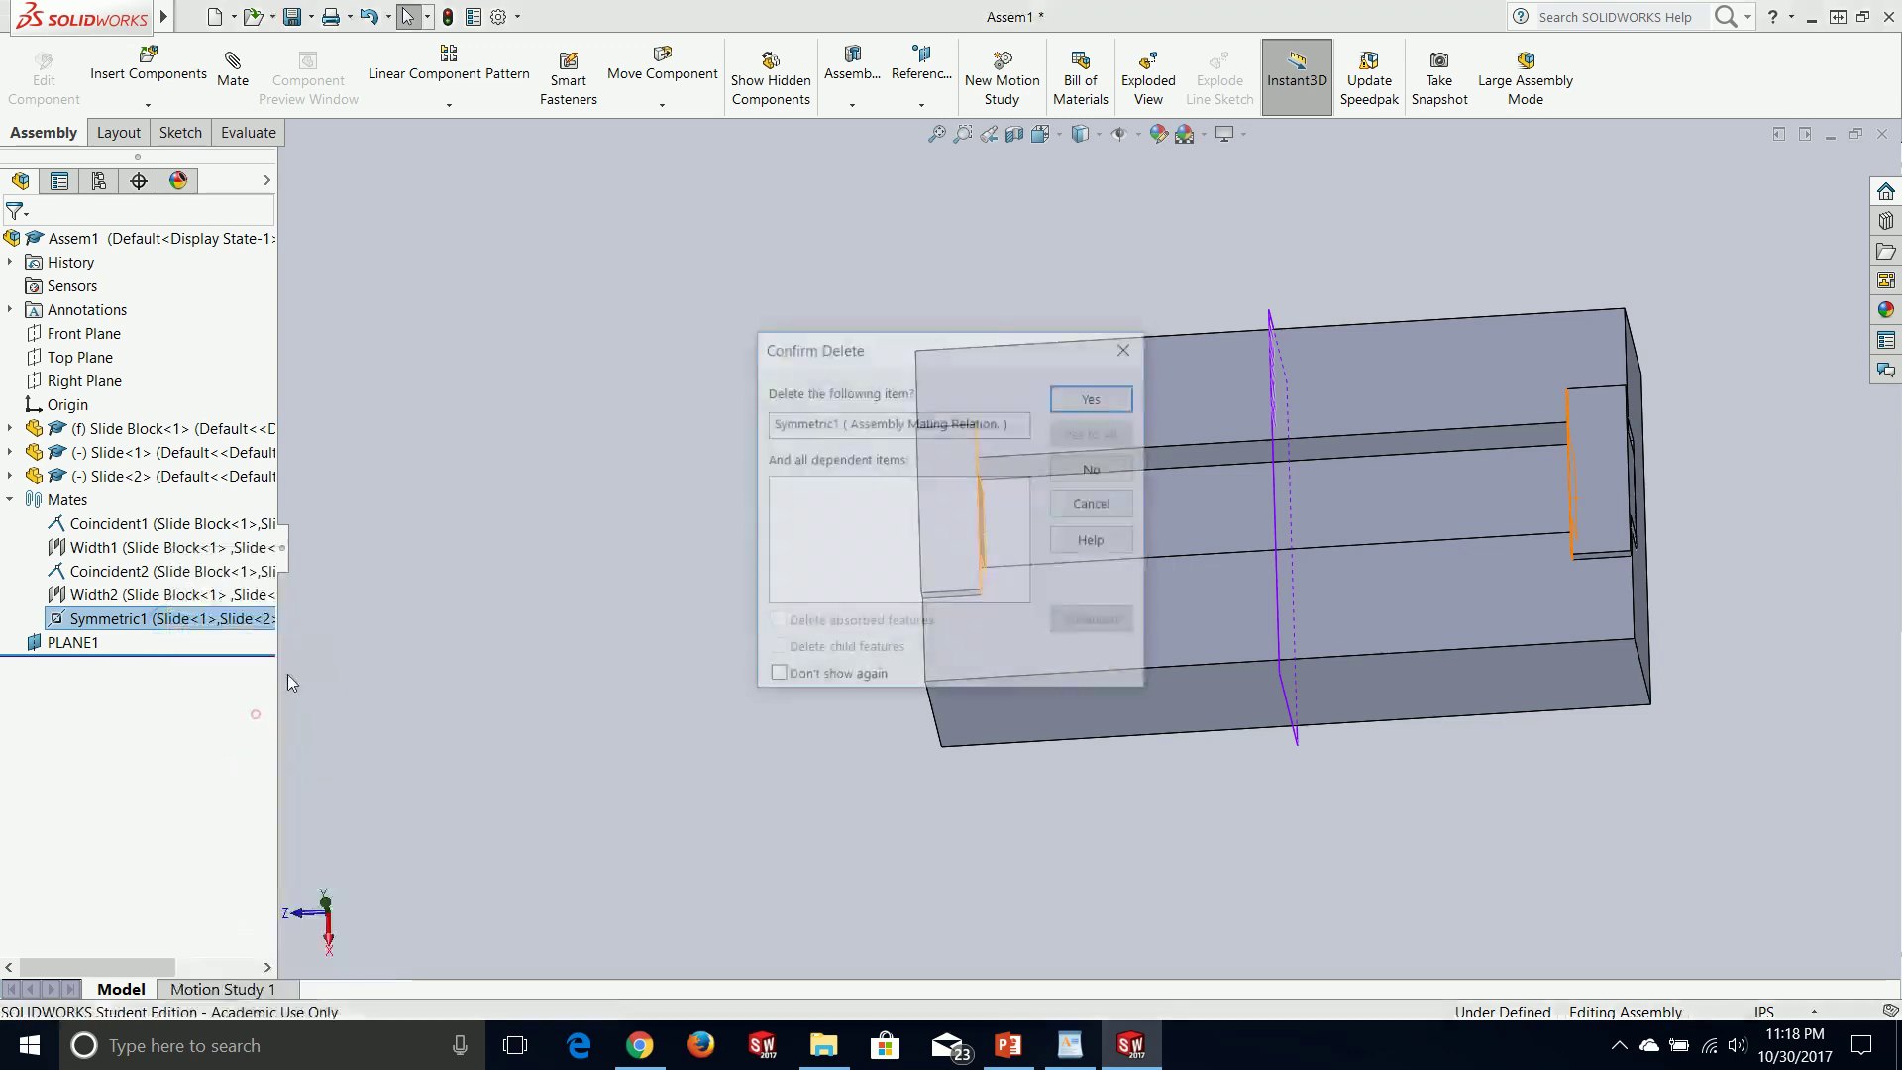
pyautogui.click(1087, 400)
pyautogui.moveTo(1607, 501); pyautogui.dragTo(664, 662)
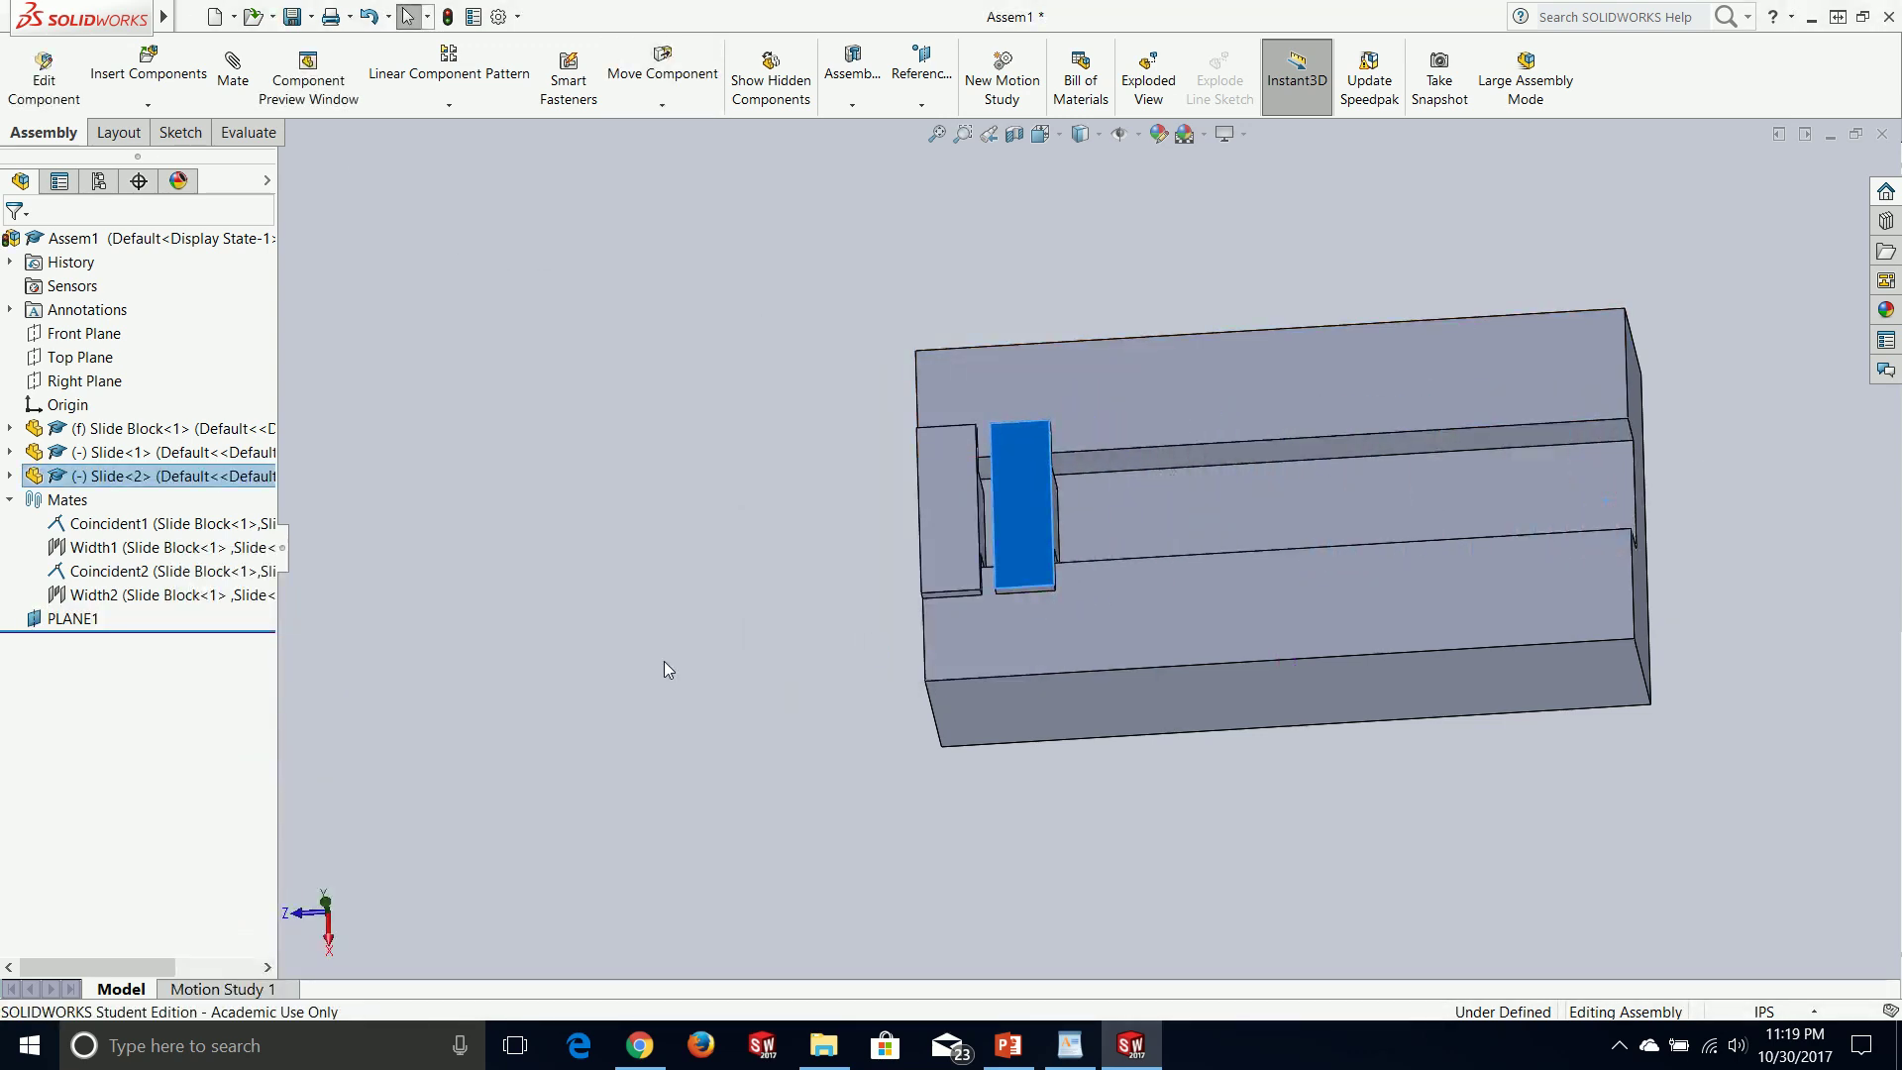
pyautogui.click(667, 669)
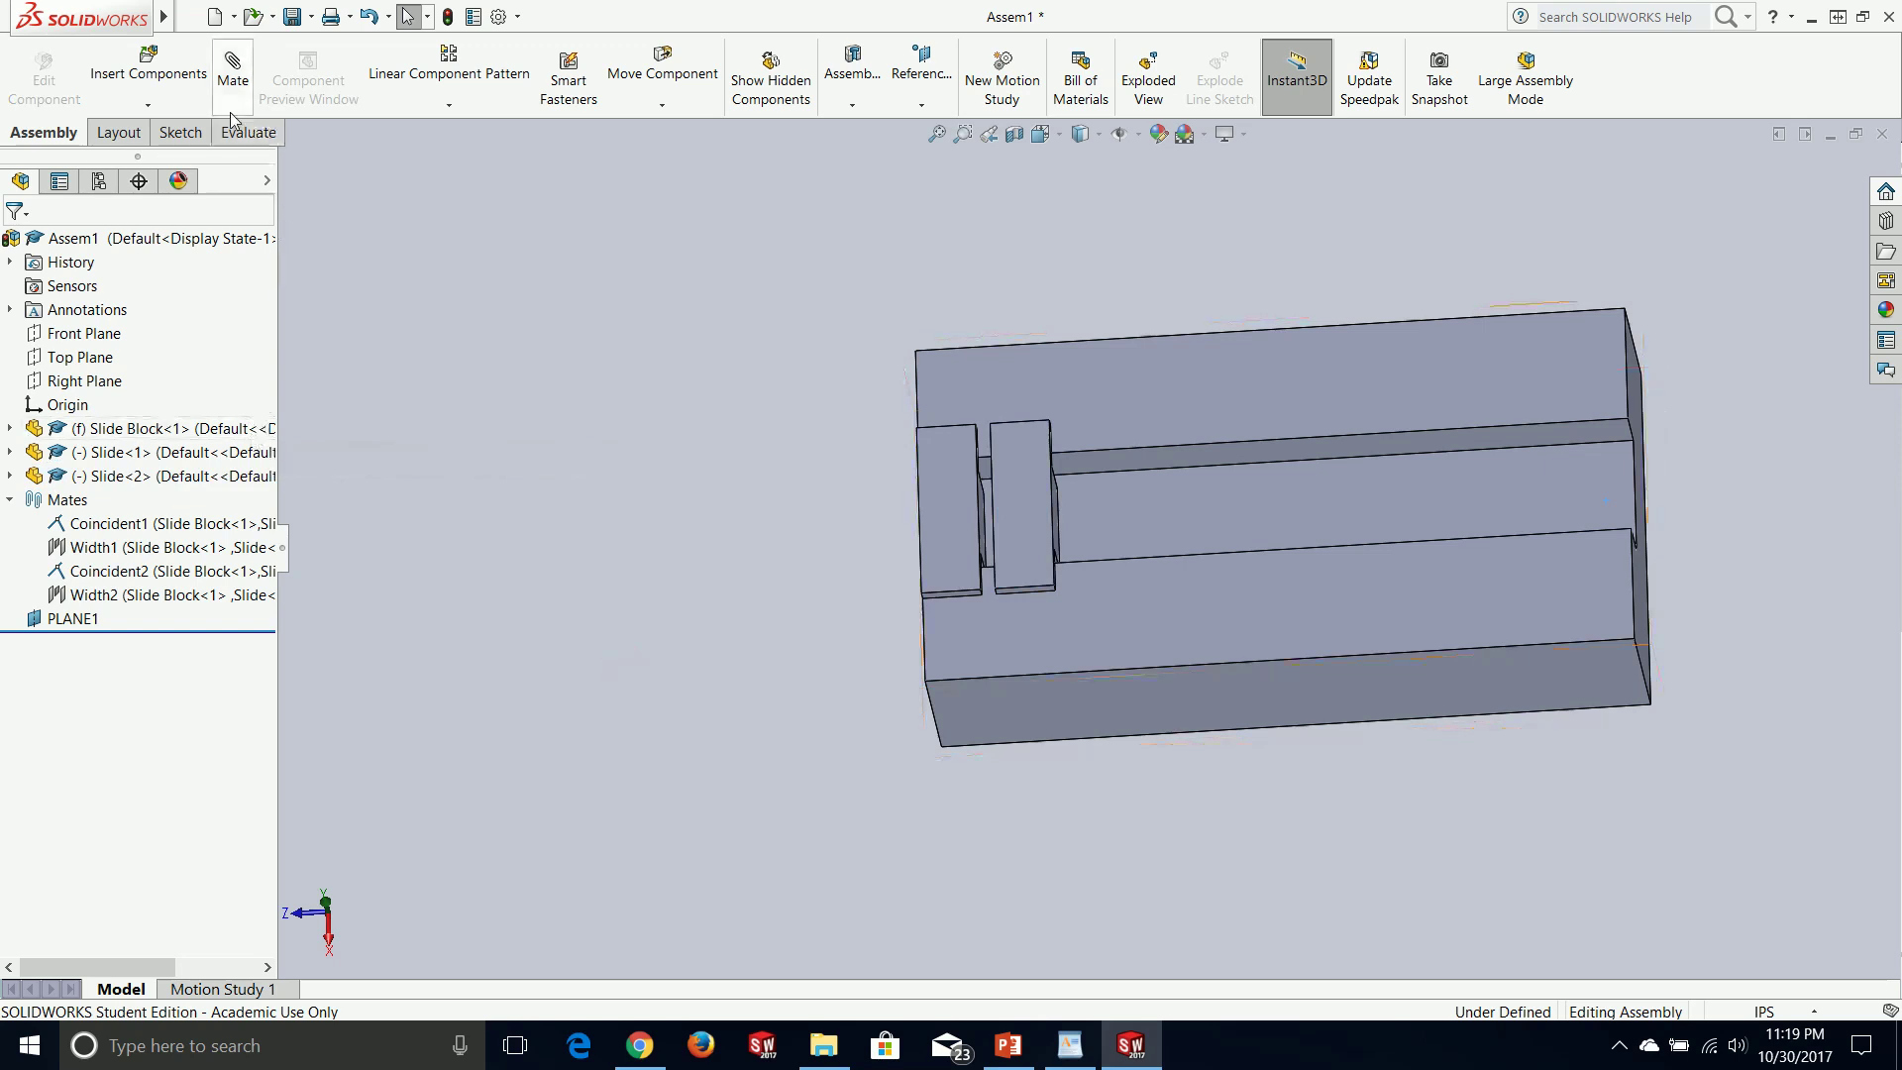
# - Start an advanced Linear/Linear Coupler mate with a ratio of 1 in to 2 in
pyautogui.click(234, 79)
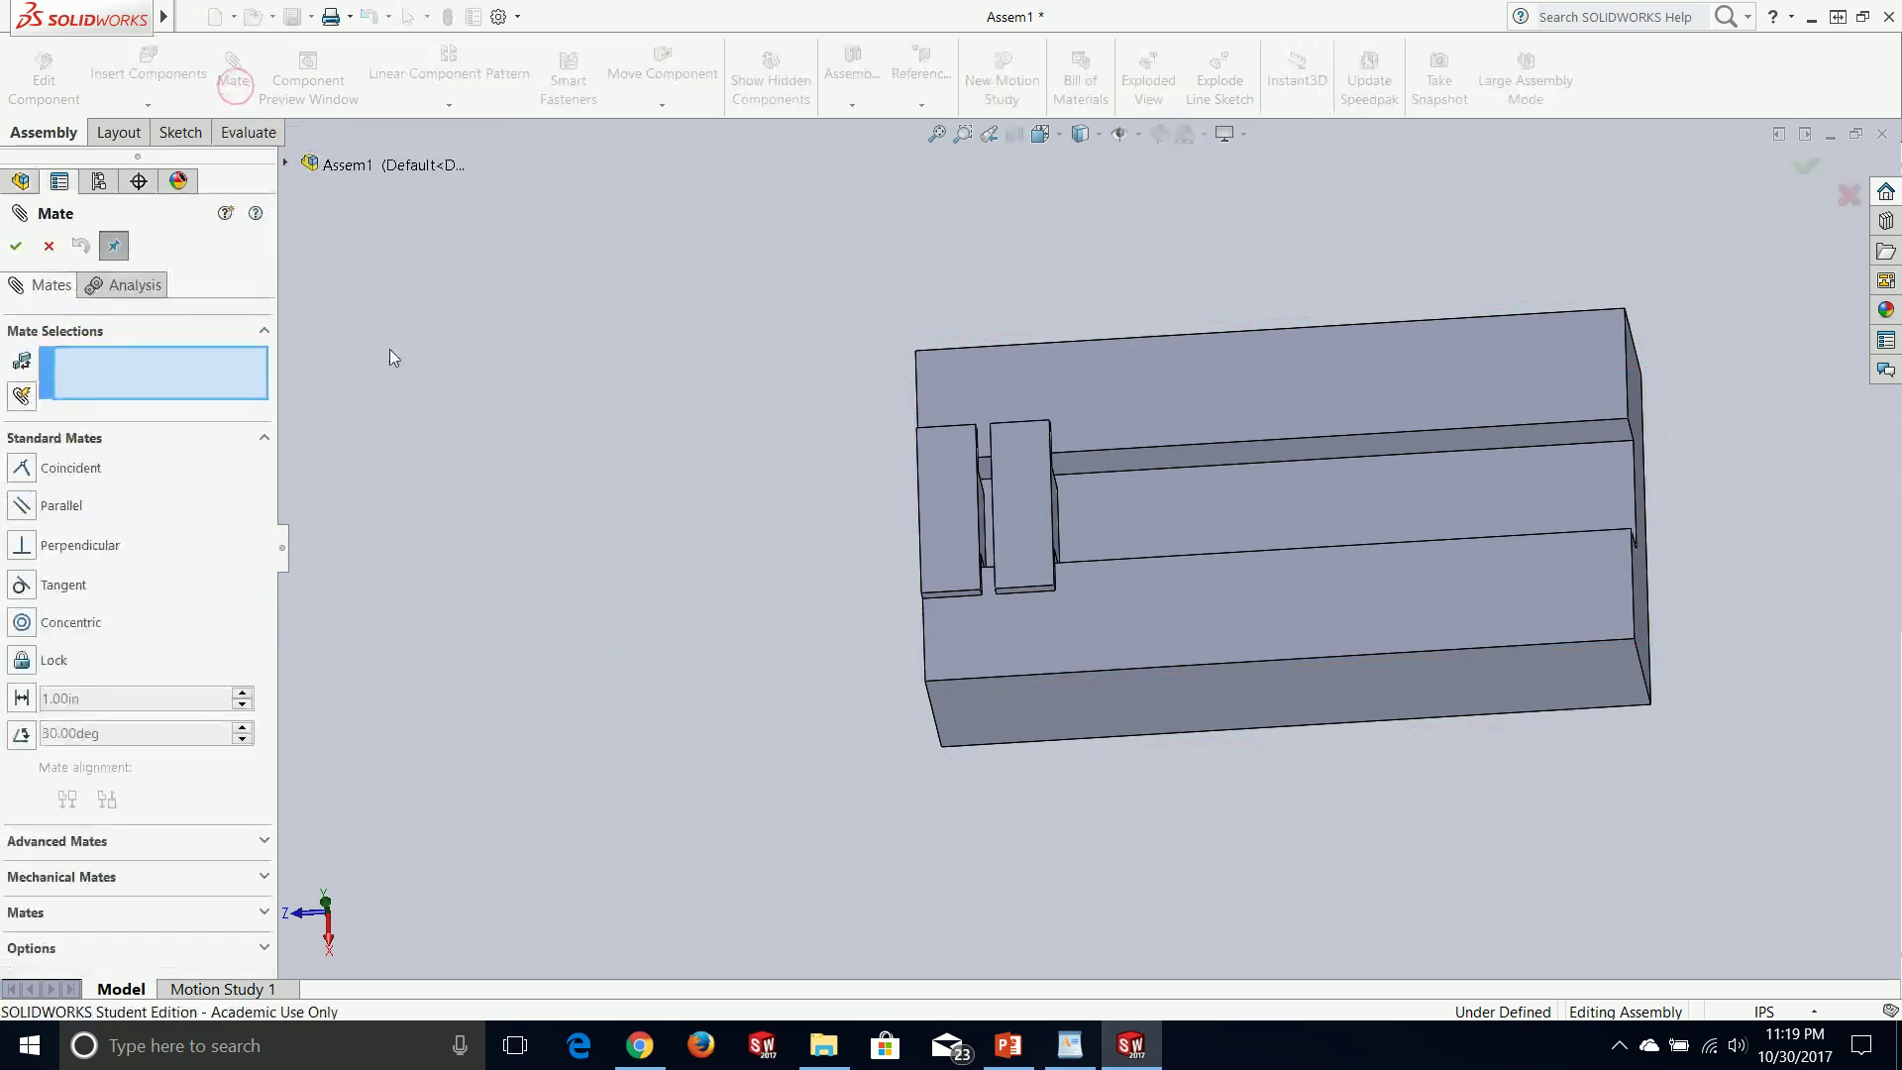
pyautogui.click(120, 842)
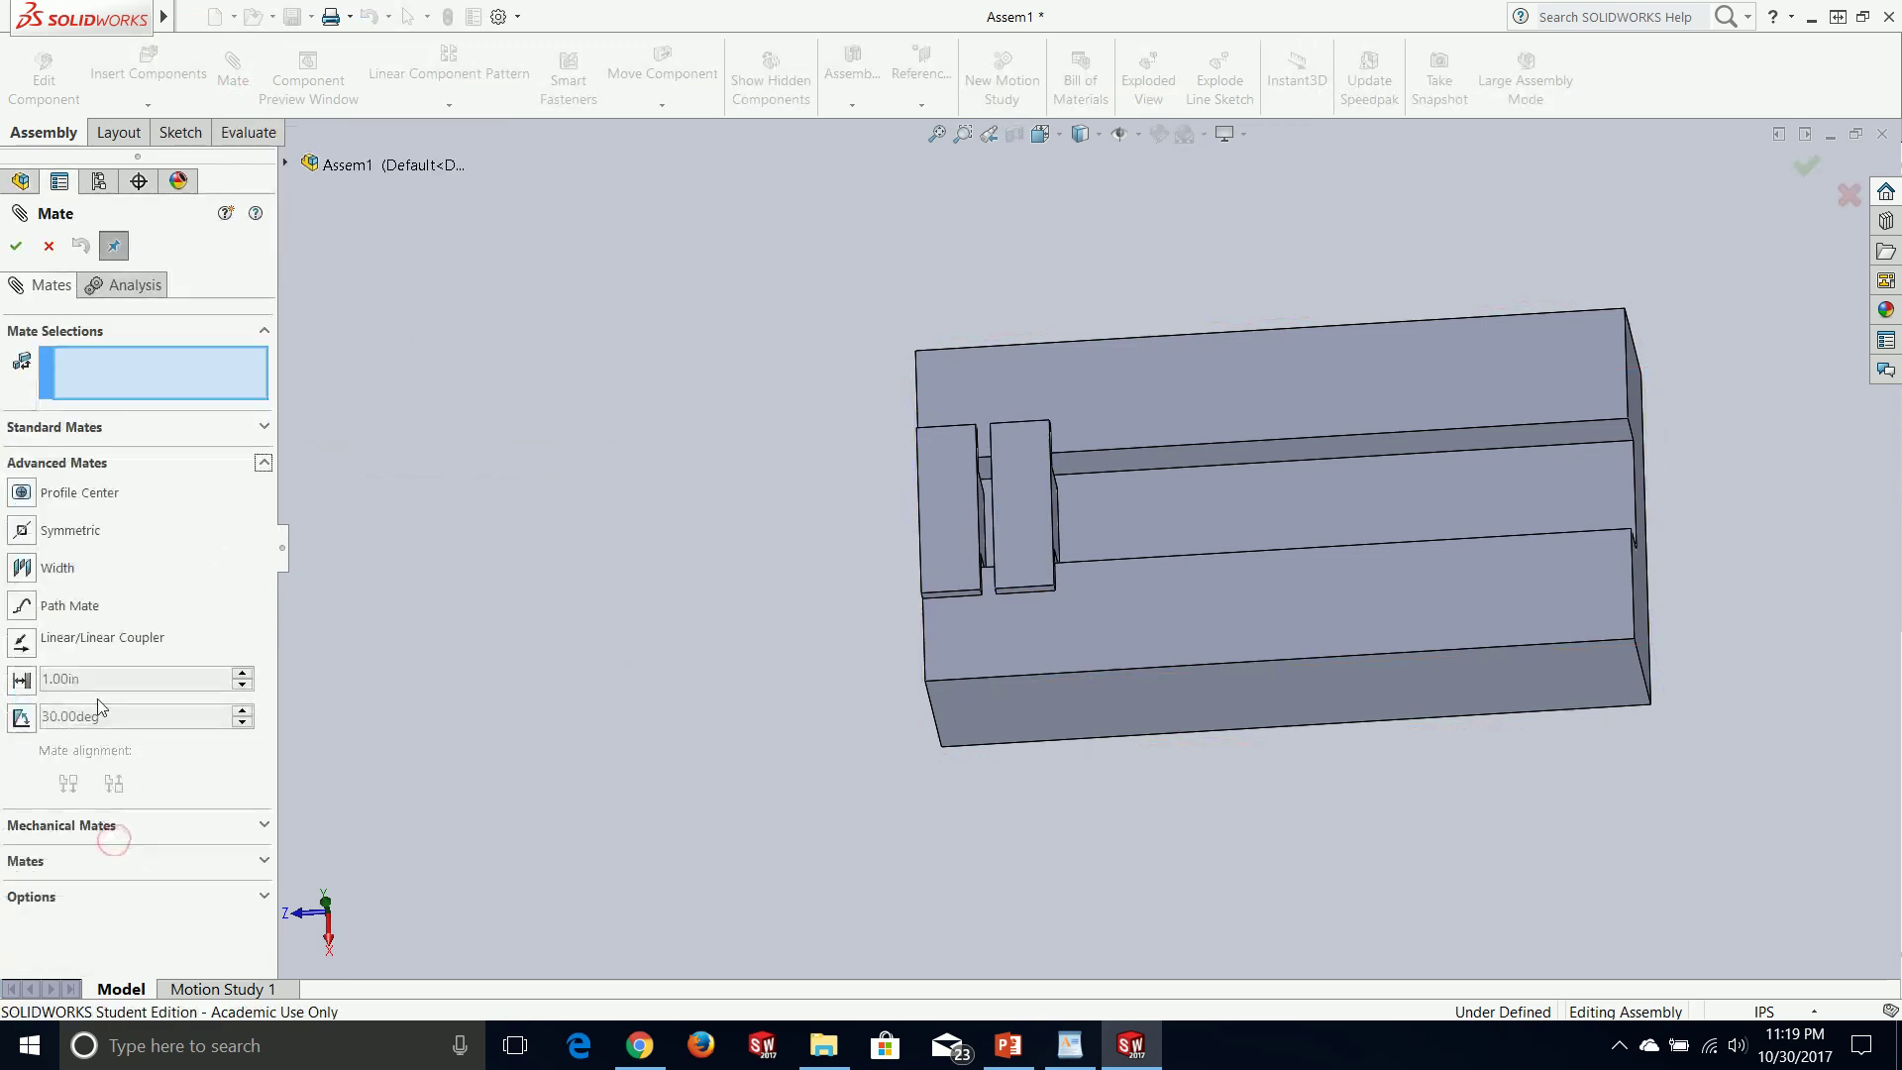
pyautogui.click(22, 641)
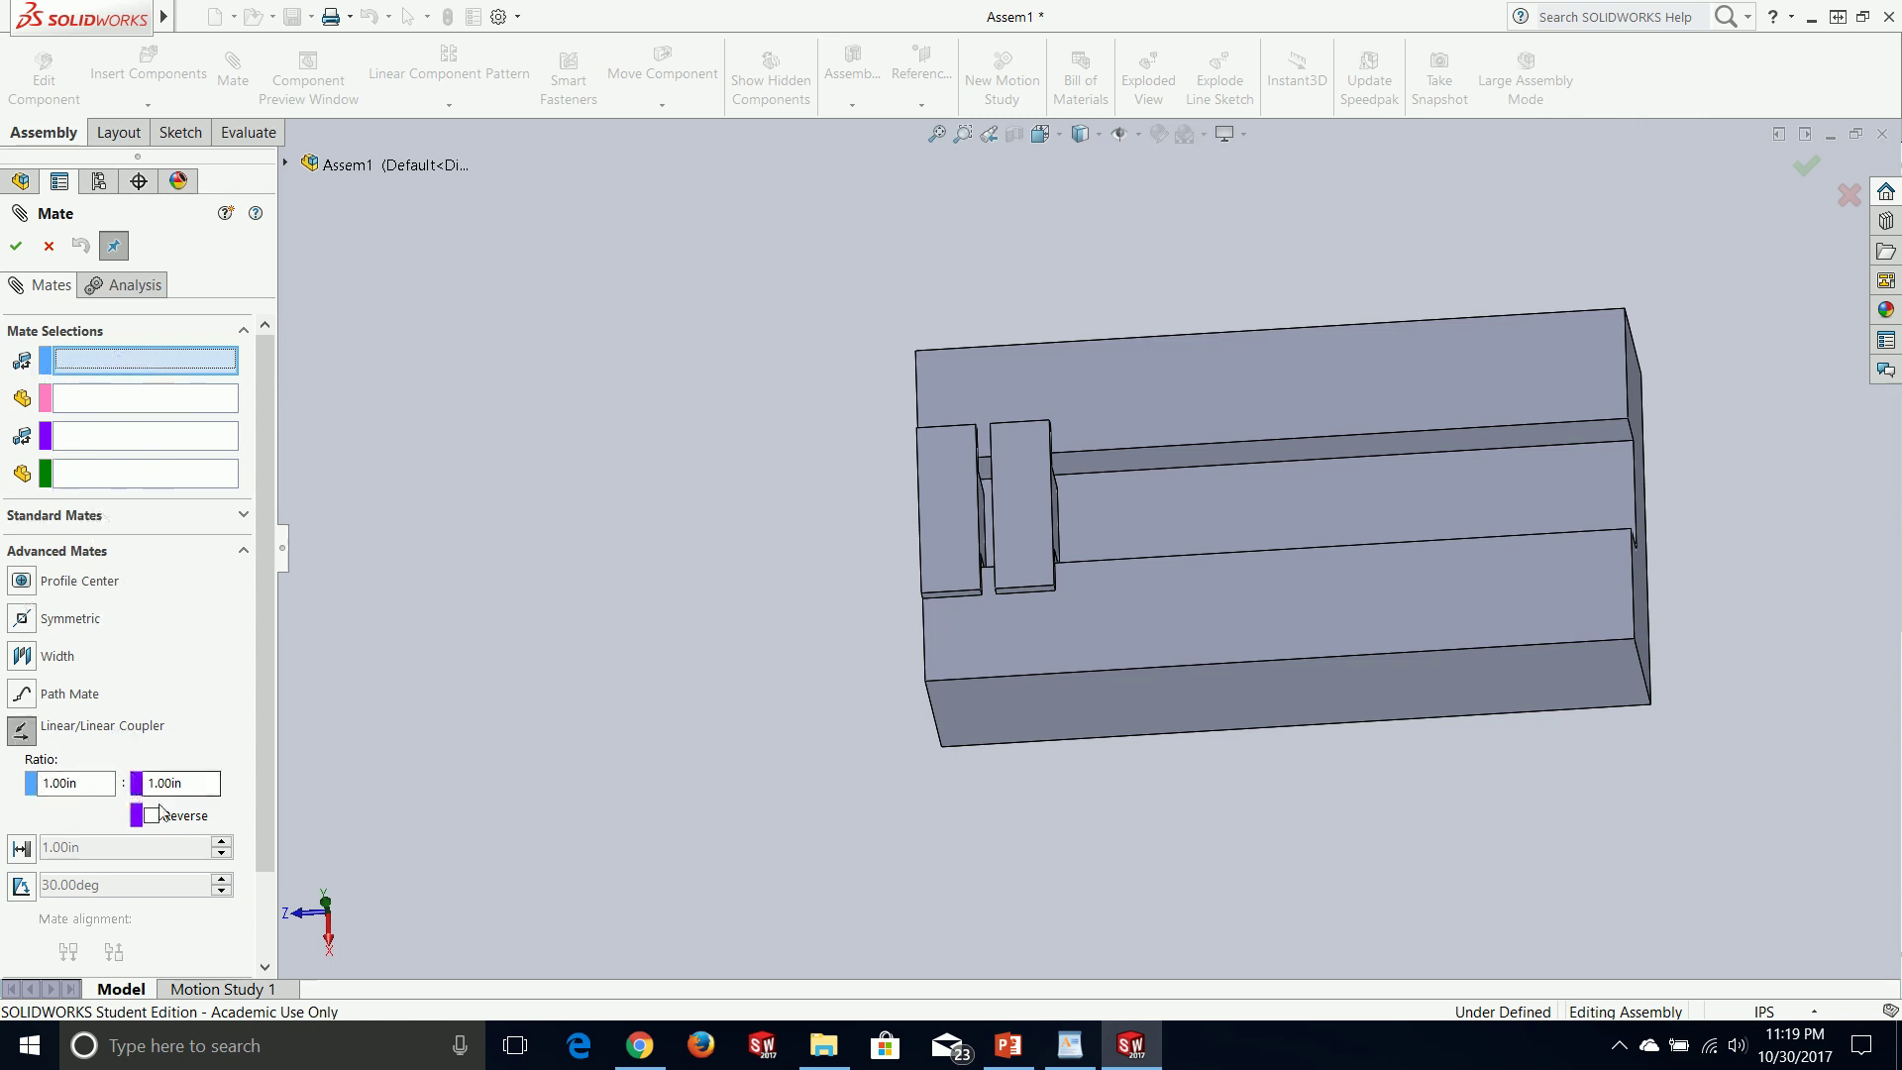
pyautogui.click(188, 783)
pyautogui.write('2')
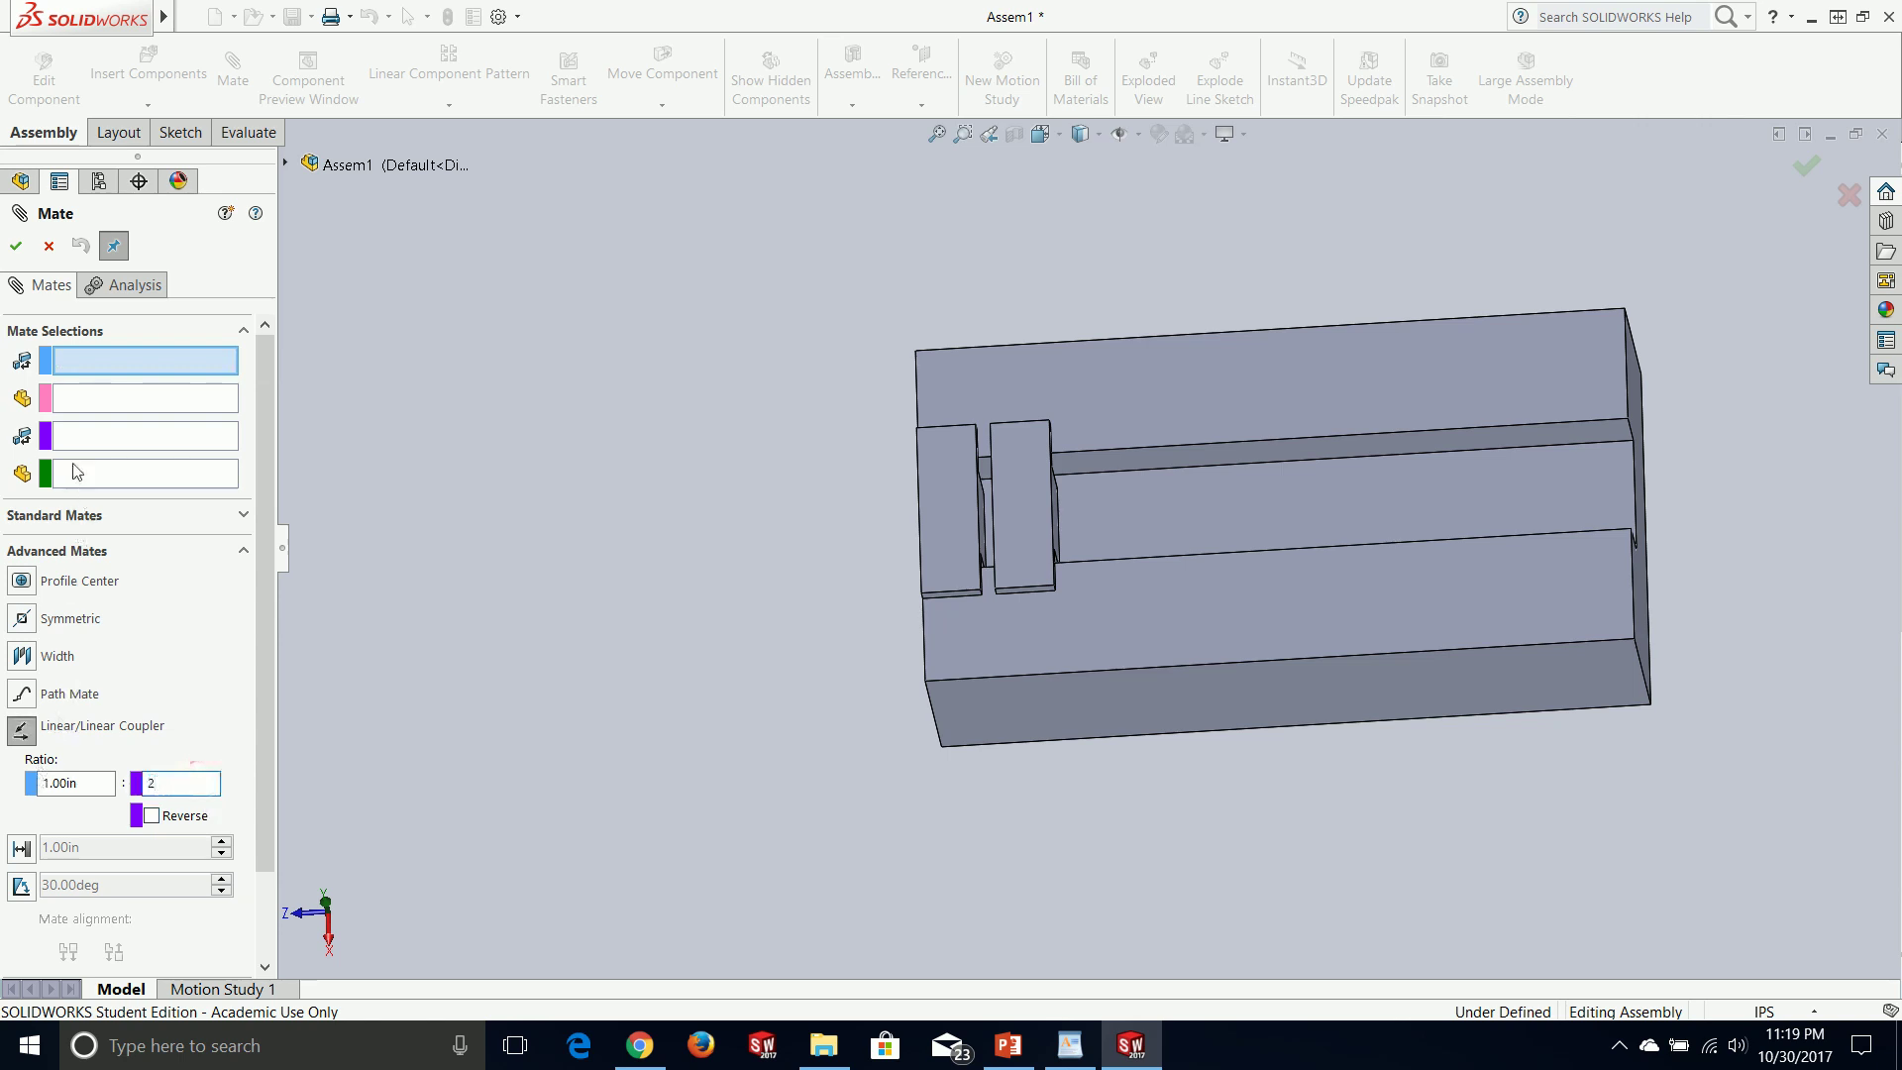
# - Couple the matching side faces of the first and second slides, both facing the slot's open end, and accept the mate
pyautogui.scroll(-5, 980, 519)
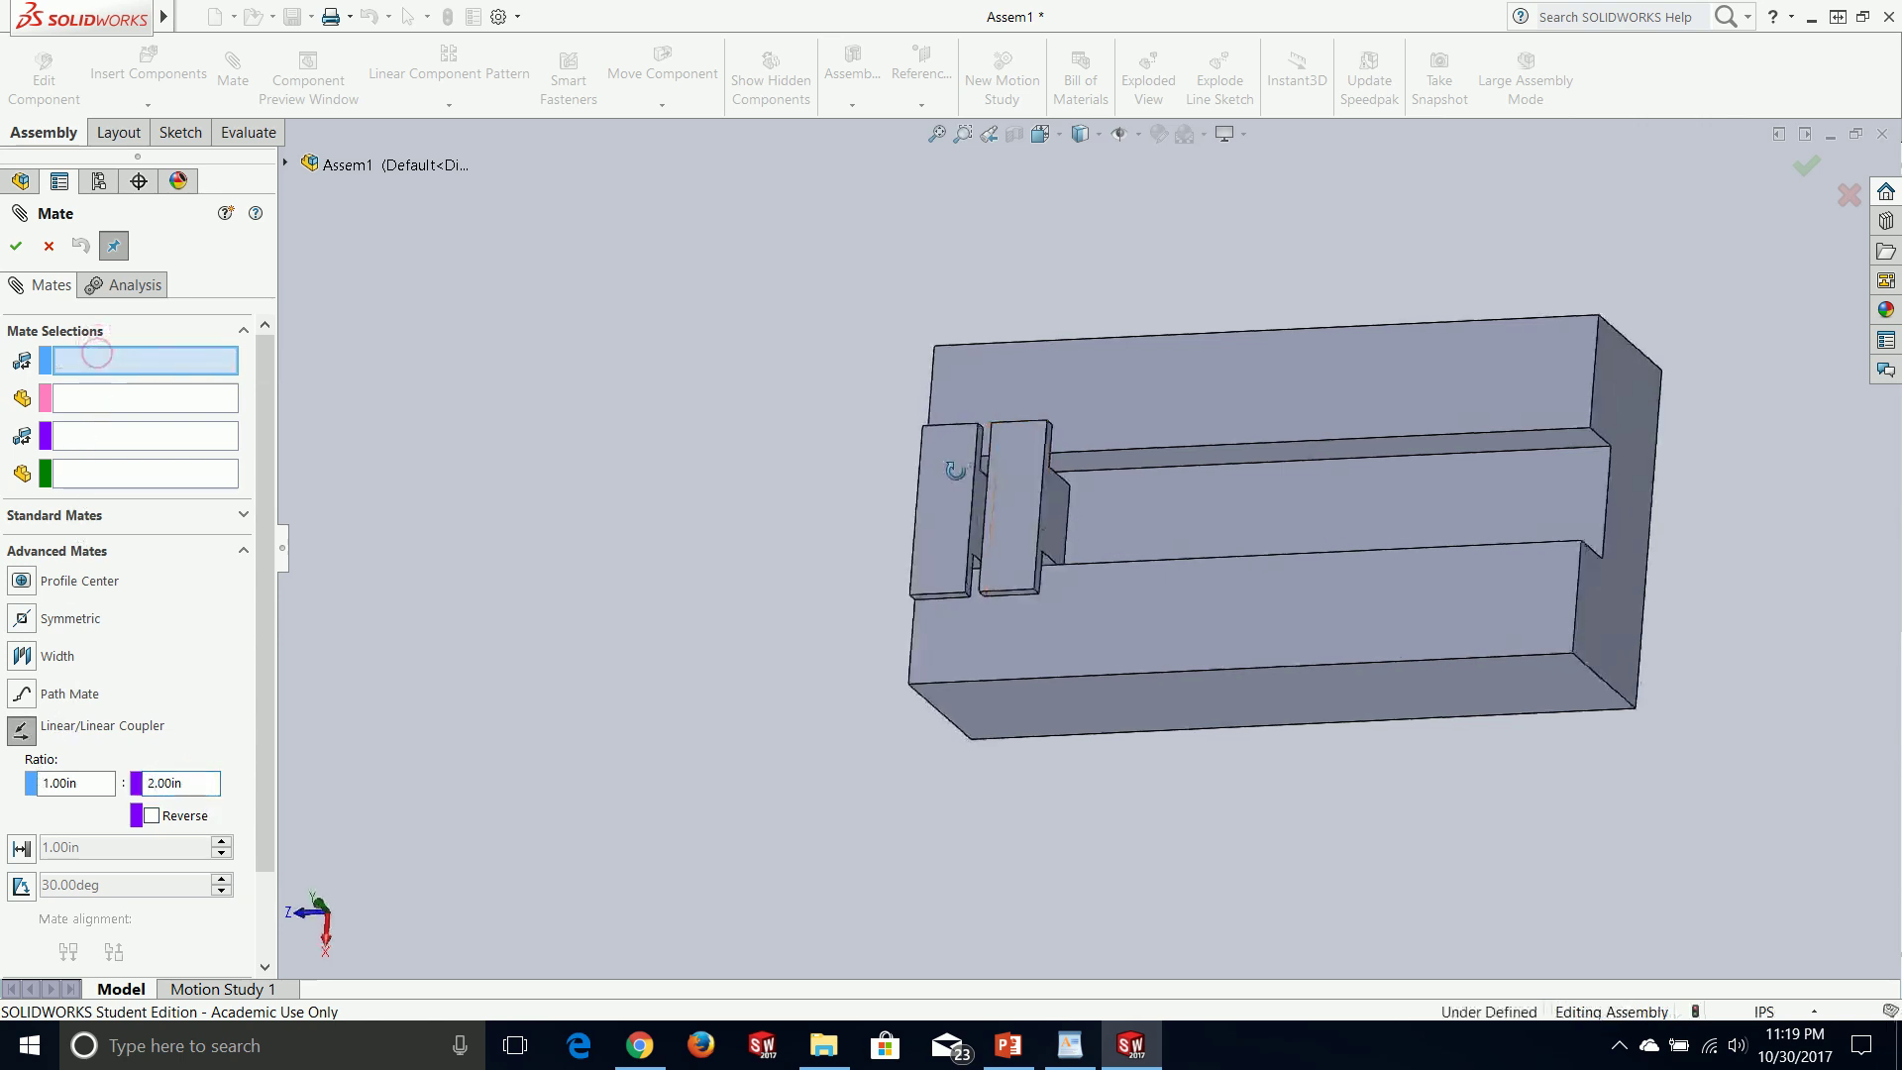
pyautogui.click(1008, 620)
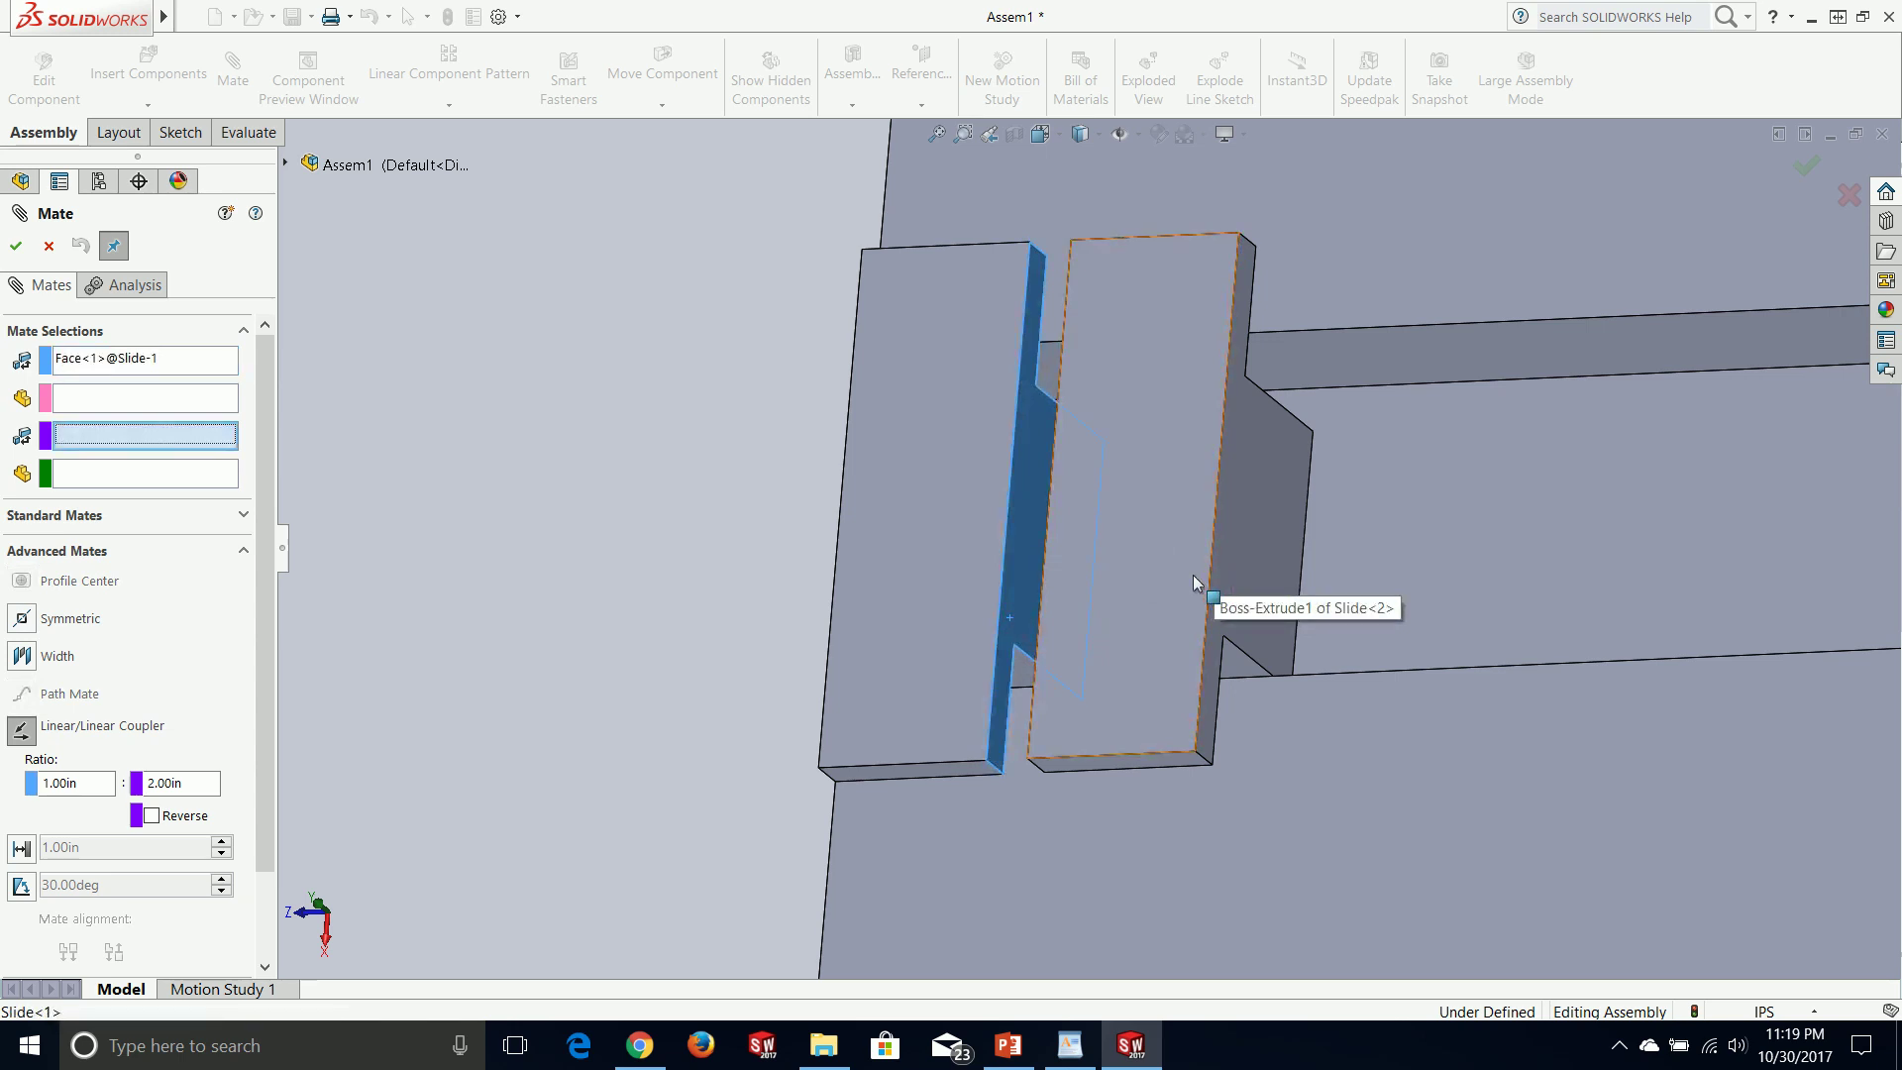
pyautogui.click(1266, 548)
pyautogui.click(1264, 544)
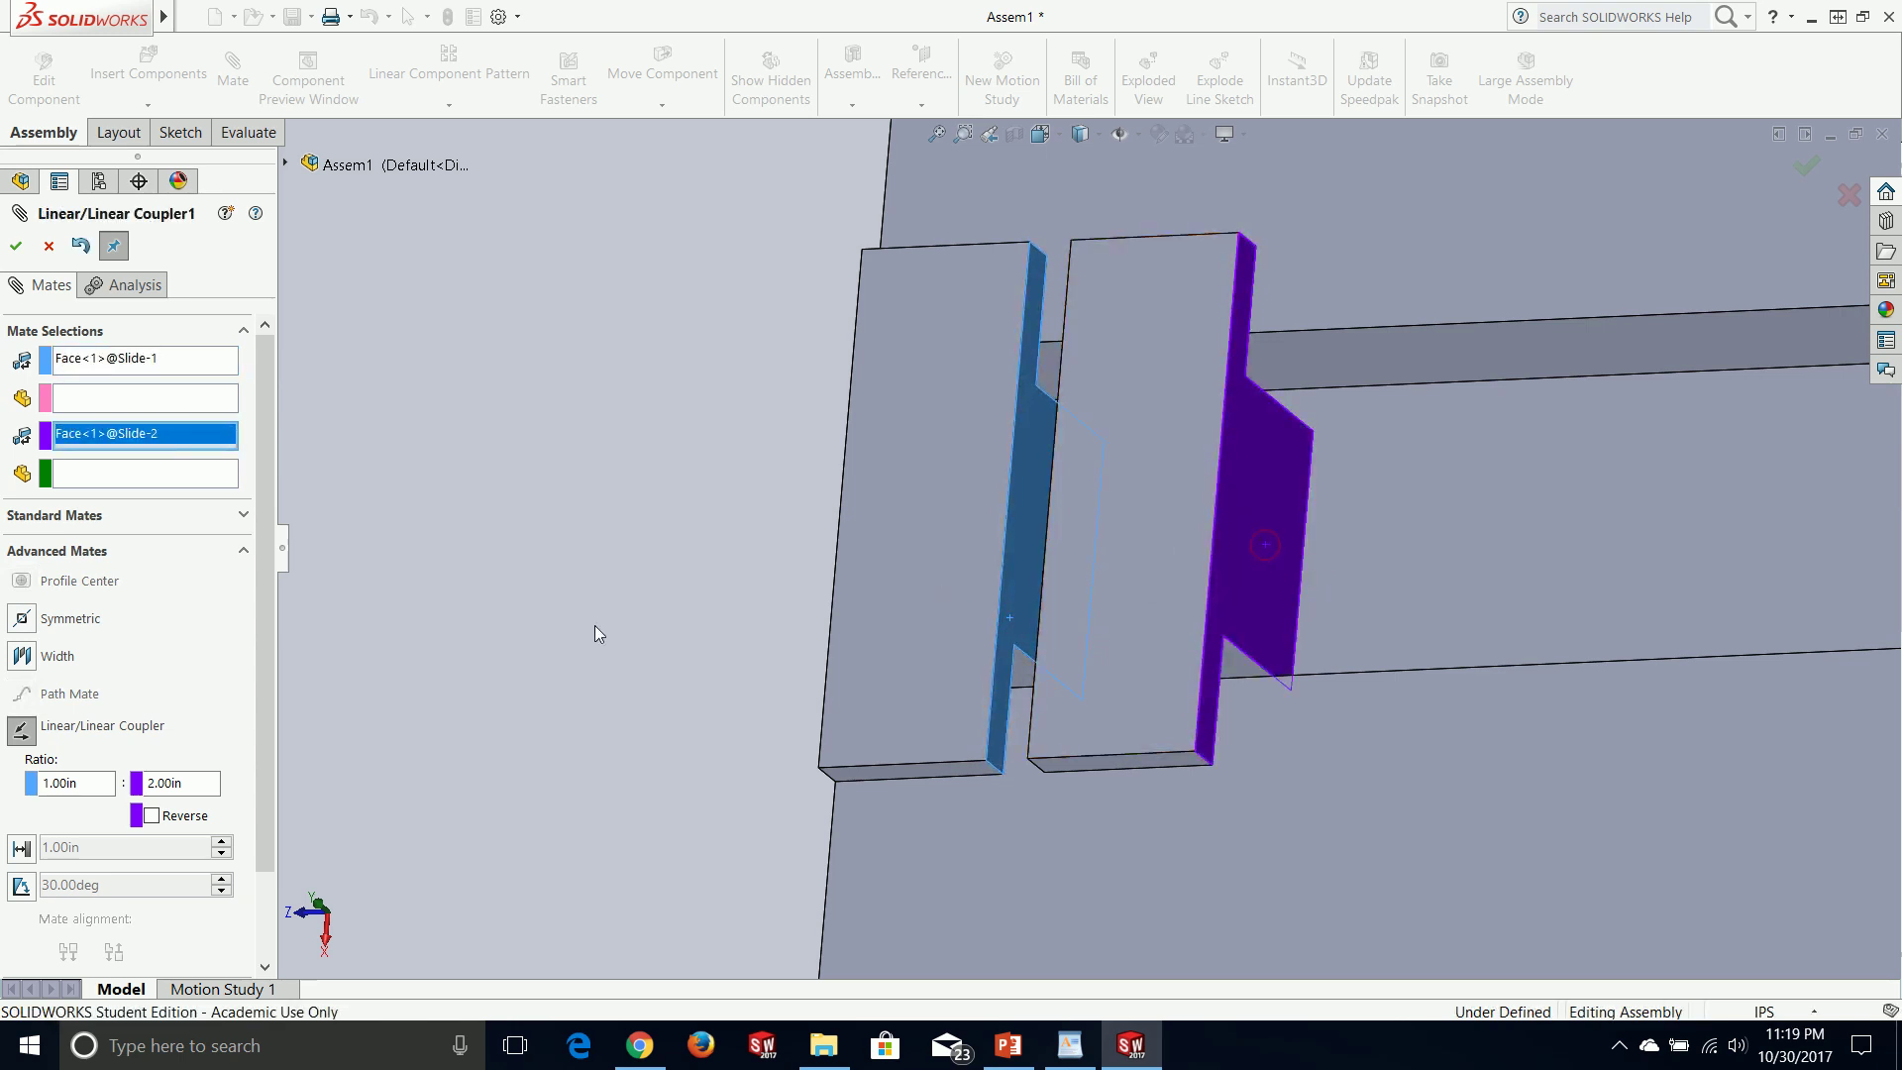
pyautogui.moveTo(513, 646); pyautogui.dragTo(554, 653, button='middle')
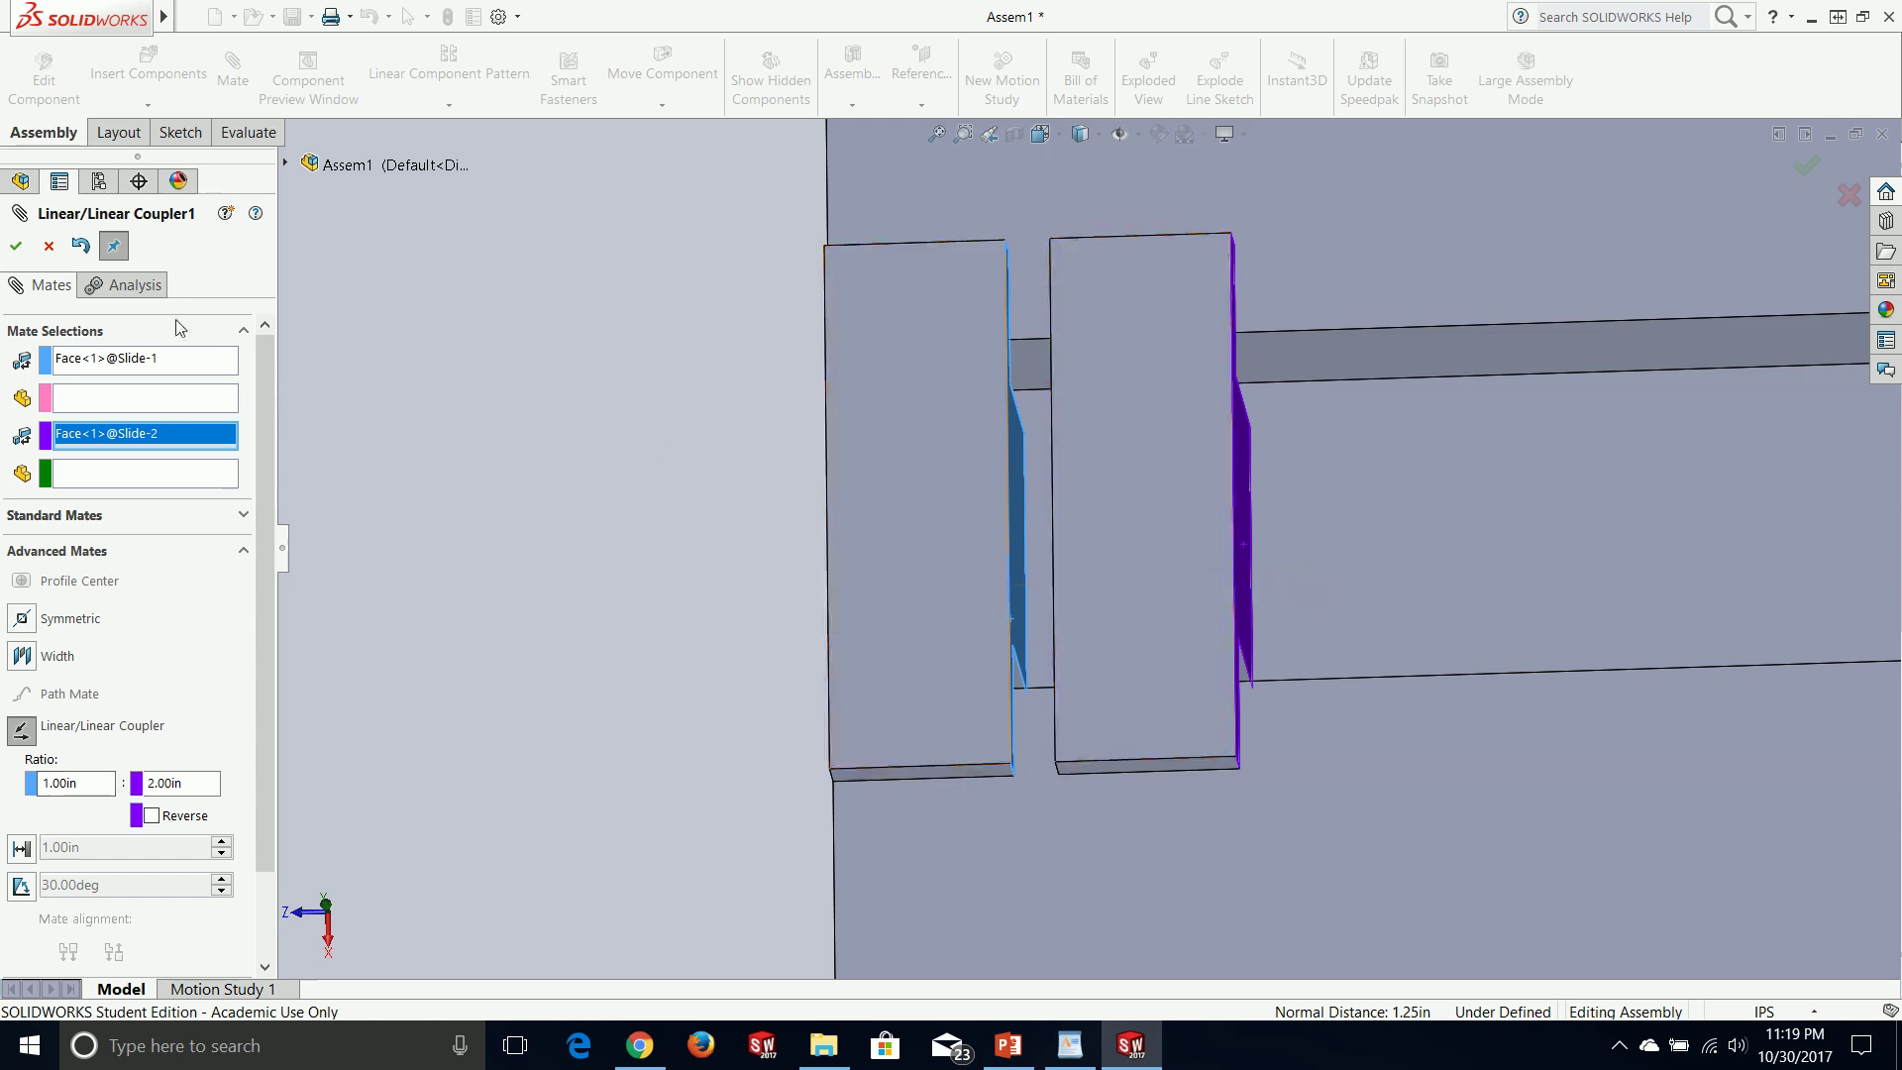
pyautogui.click(16, 248)
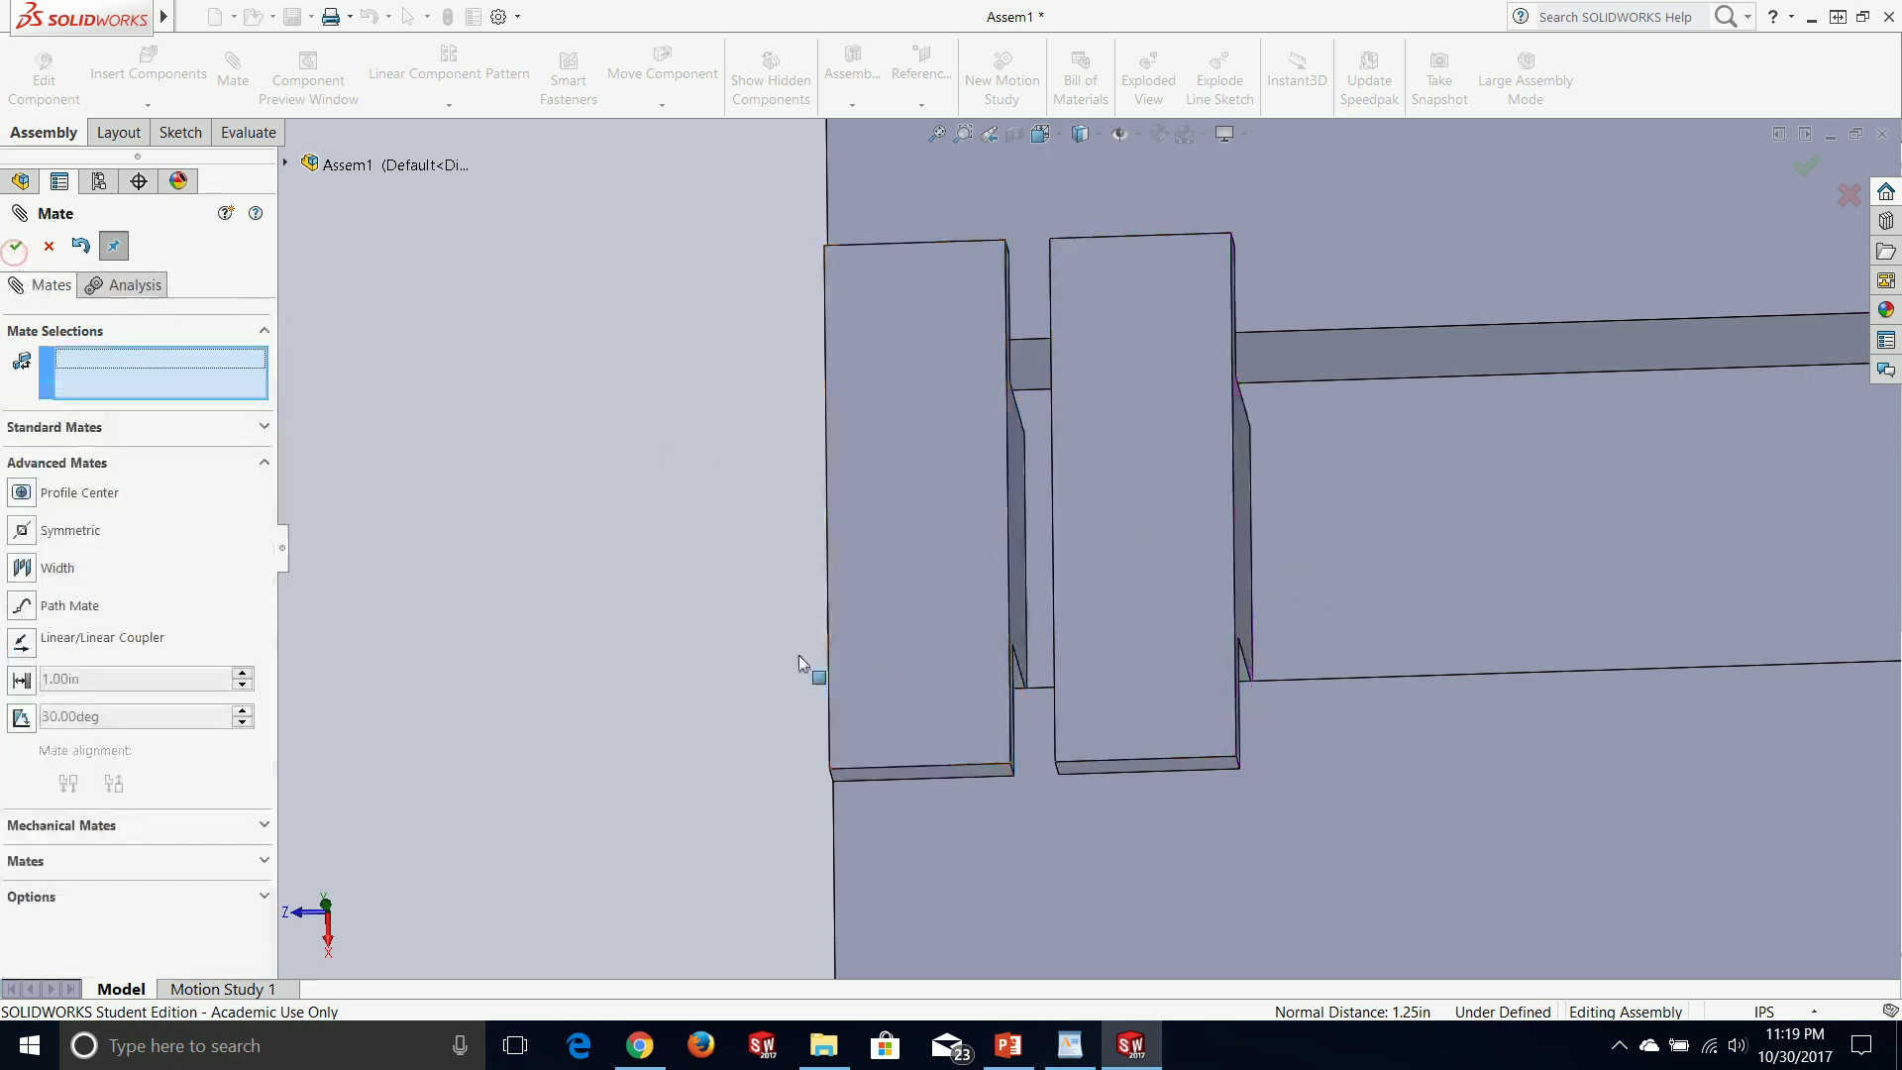
# - Move the first slide back and forth along the slot to test the coupler, and leave the Mate command
pyautogui.moveTo(888, 614); pyautogui.dragTo(1241, 661)
pyautogui.press('f')
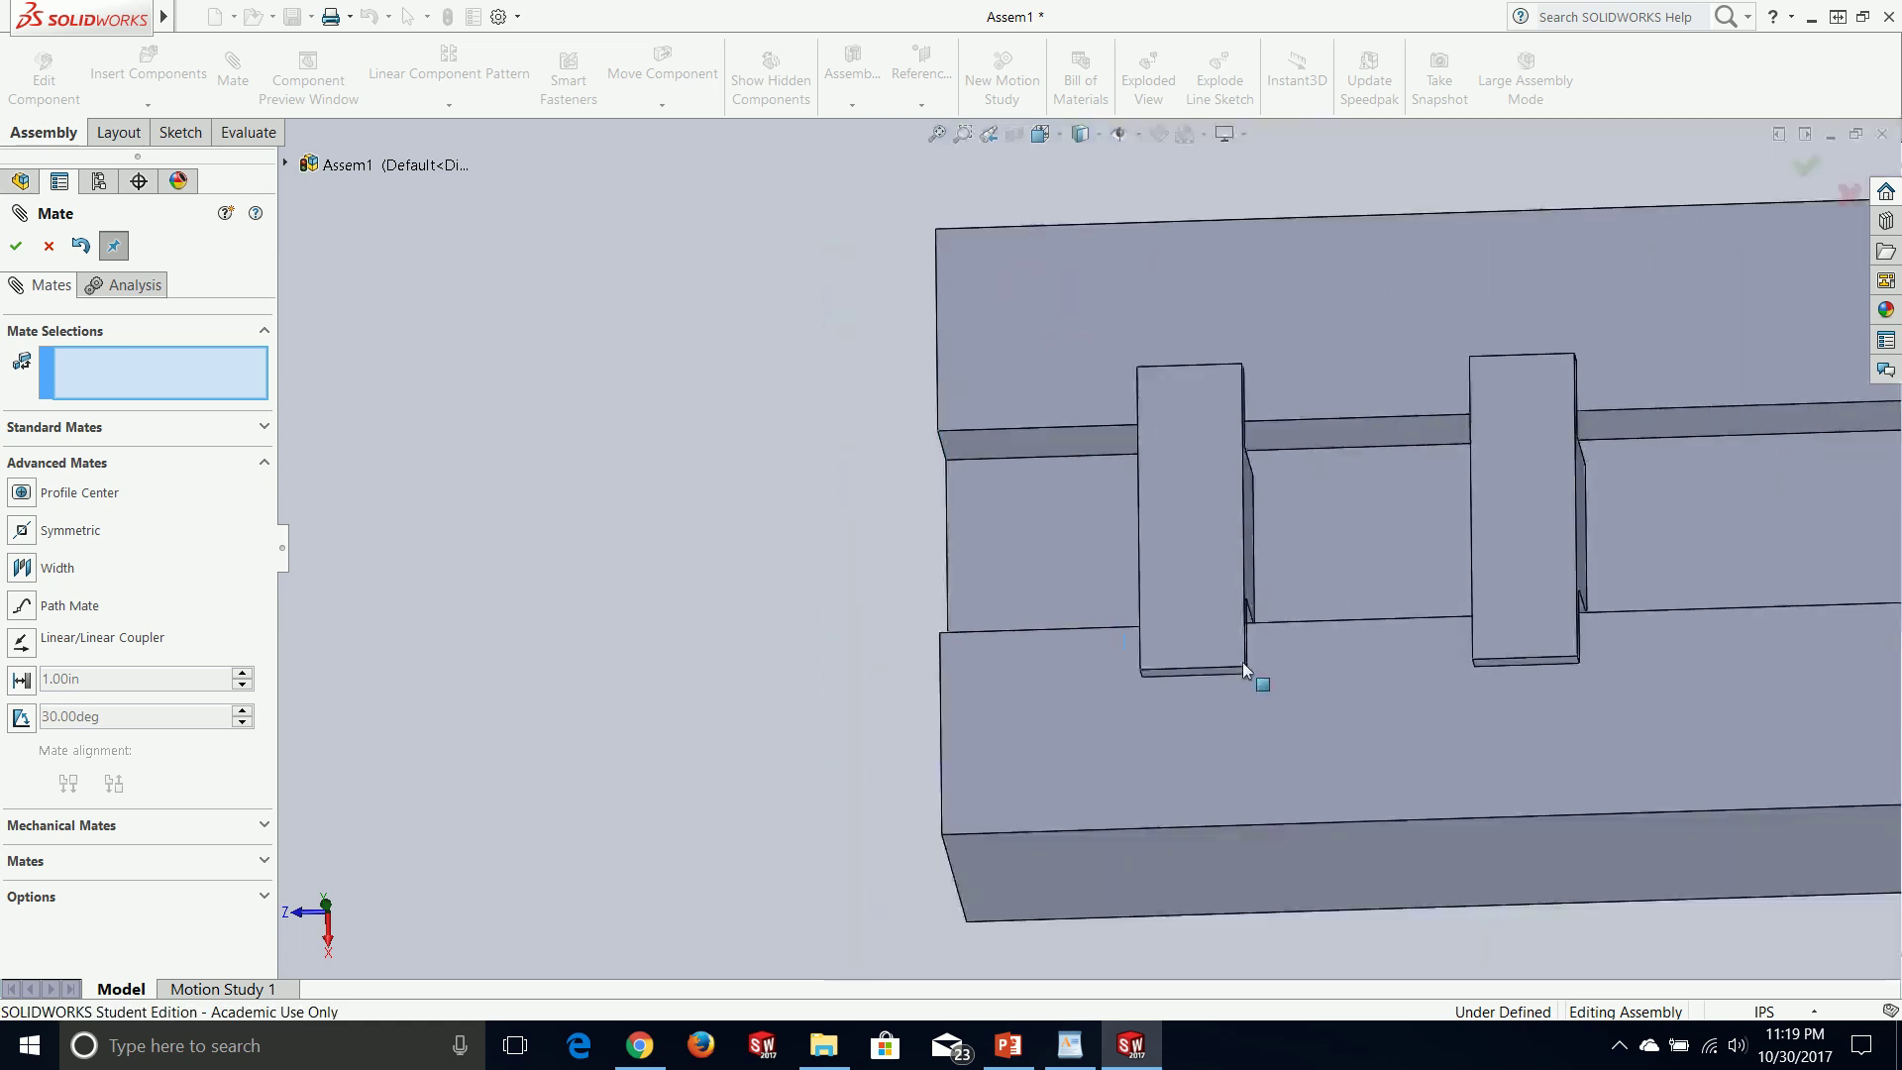
pyautogui.moveTo(1165, 571); pyautogui.dragTo(1107, 604)
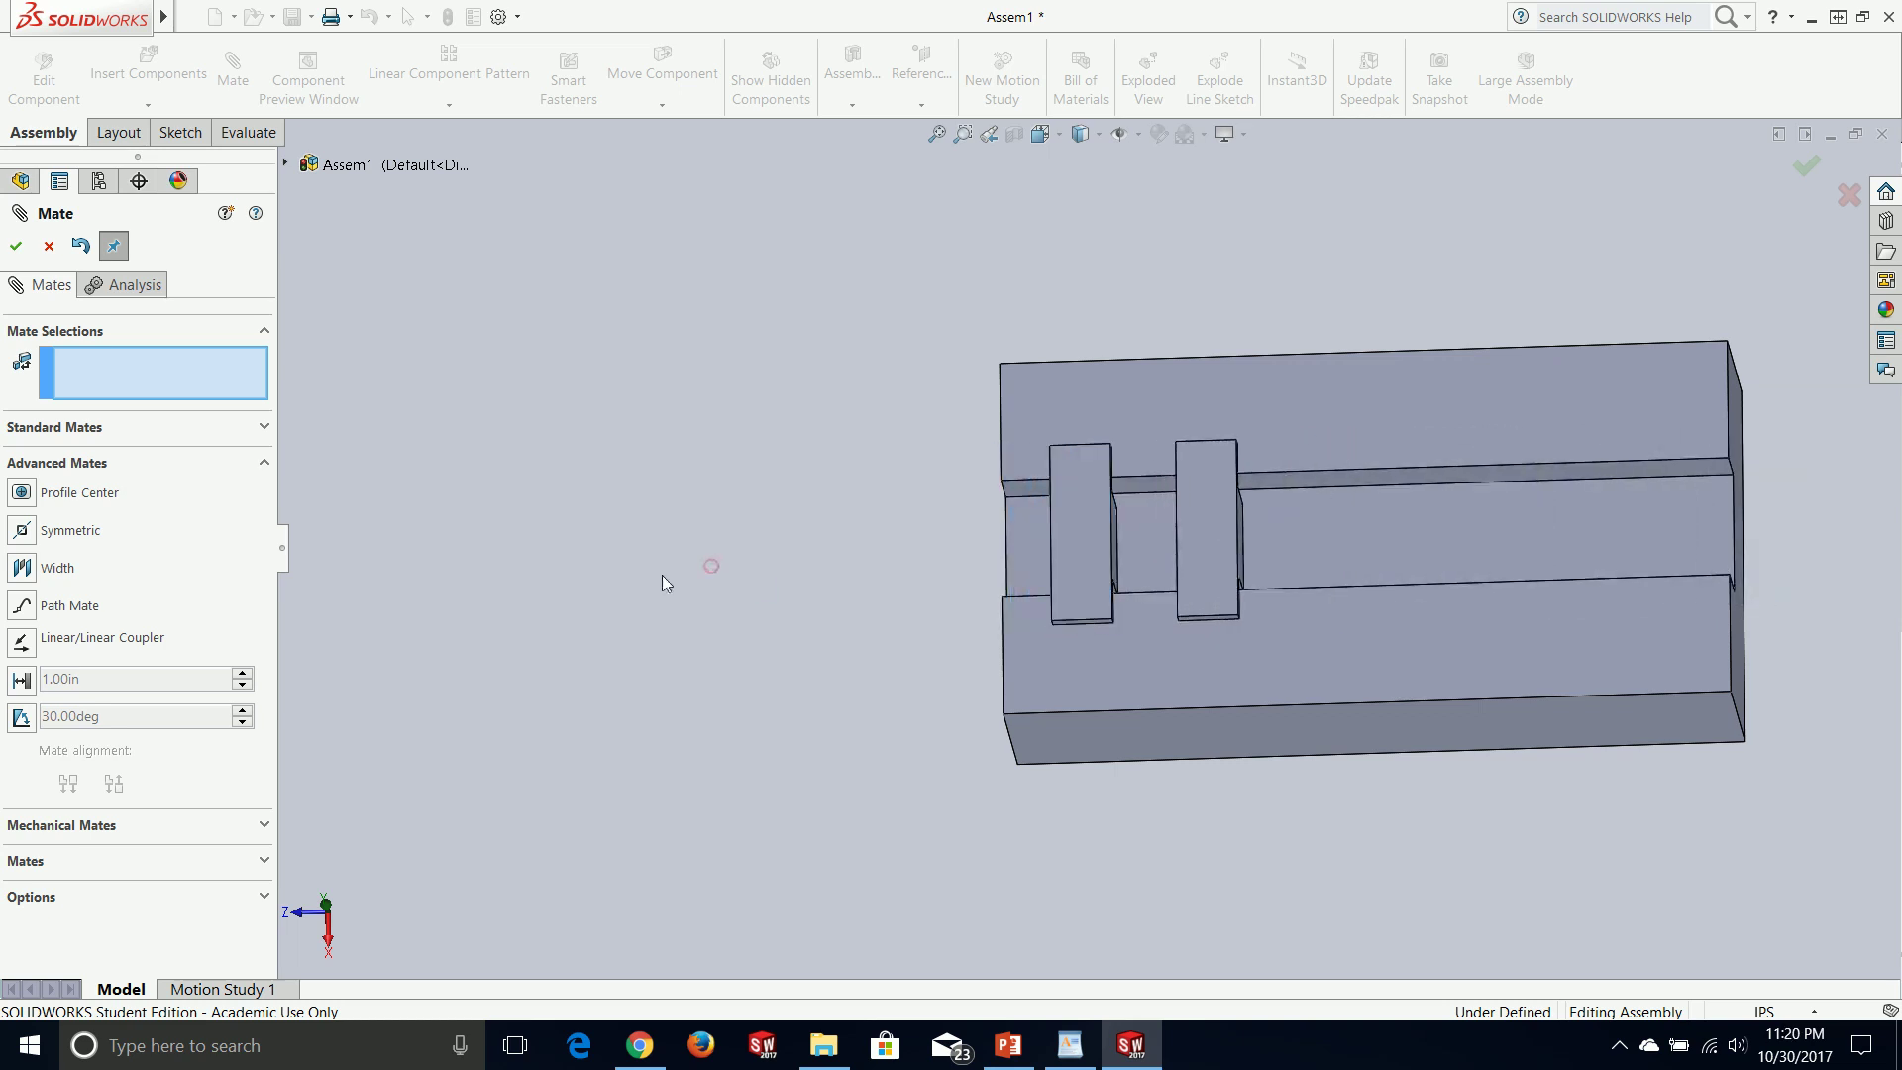
pyautogui.click(24, 247)
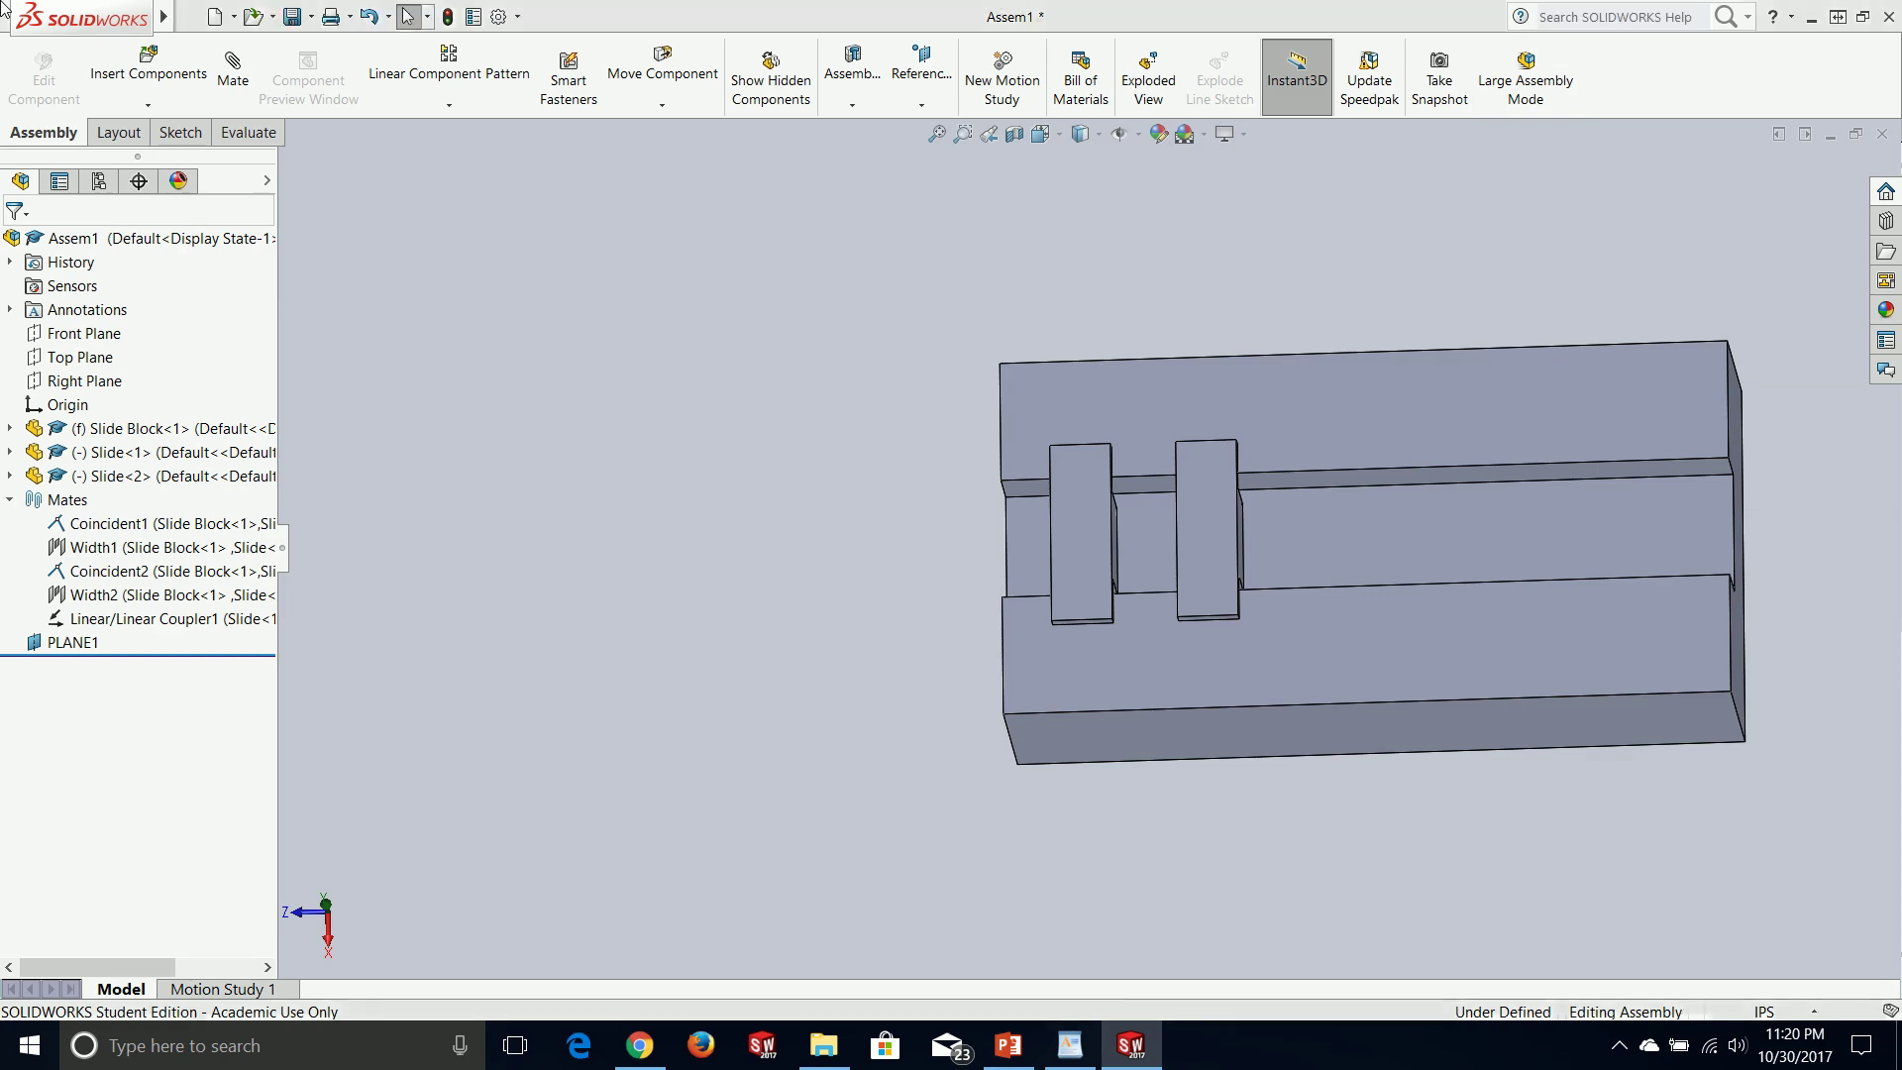
# - Switch to PowerPoint, highlight Profile Center in the Topics to Cover slide, and return to SOLIDWORKS
pyautogui.hotkey('alt', 'Tab')
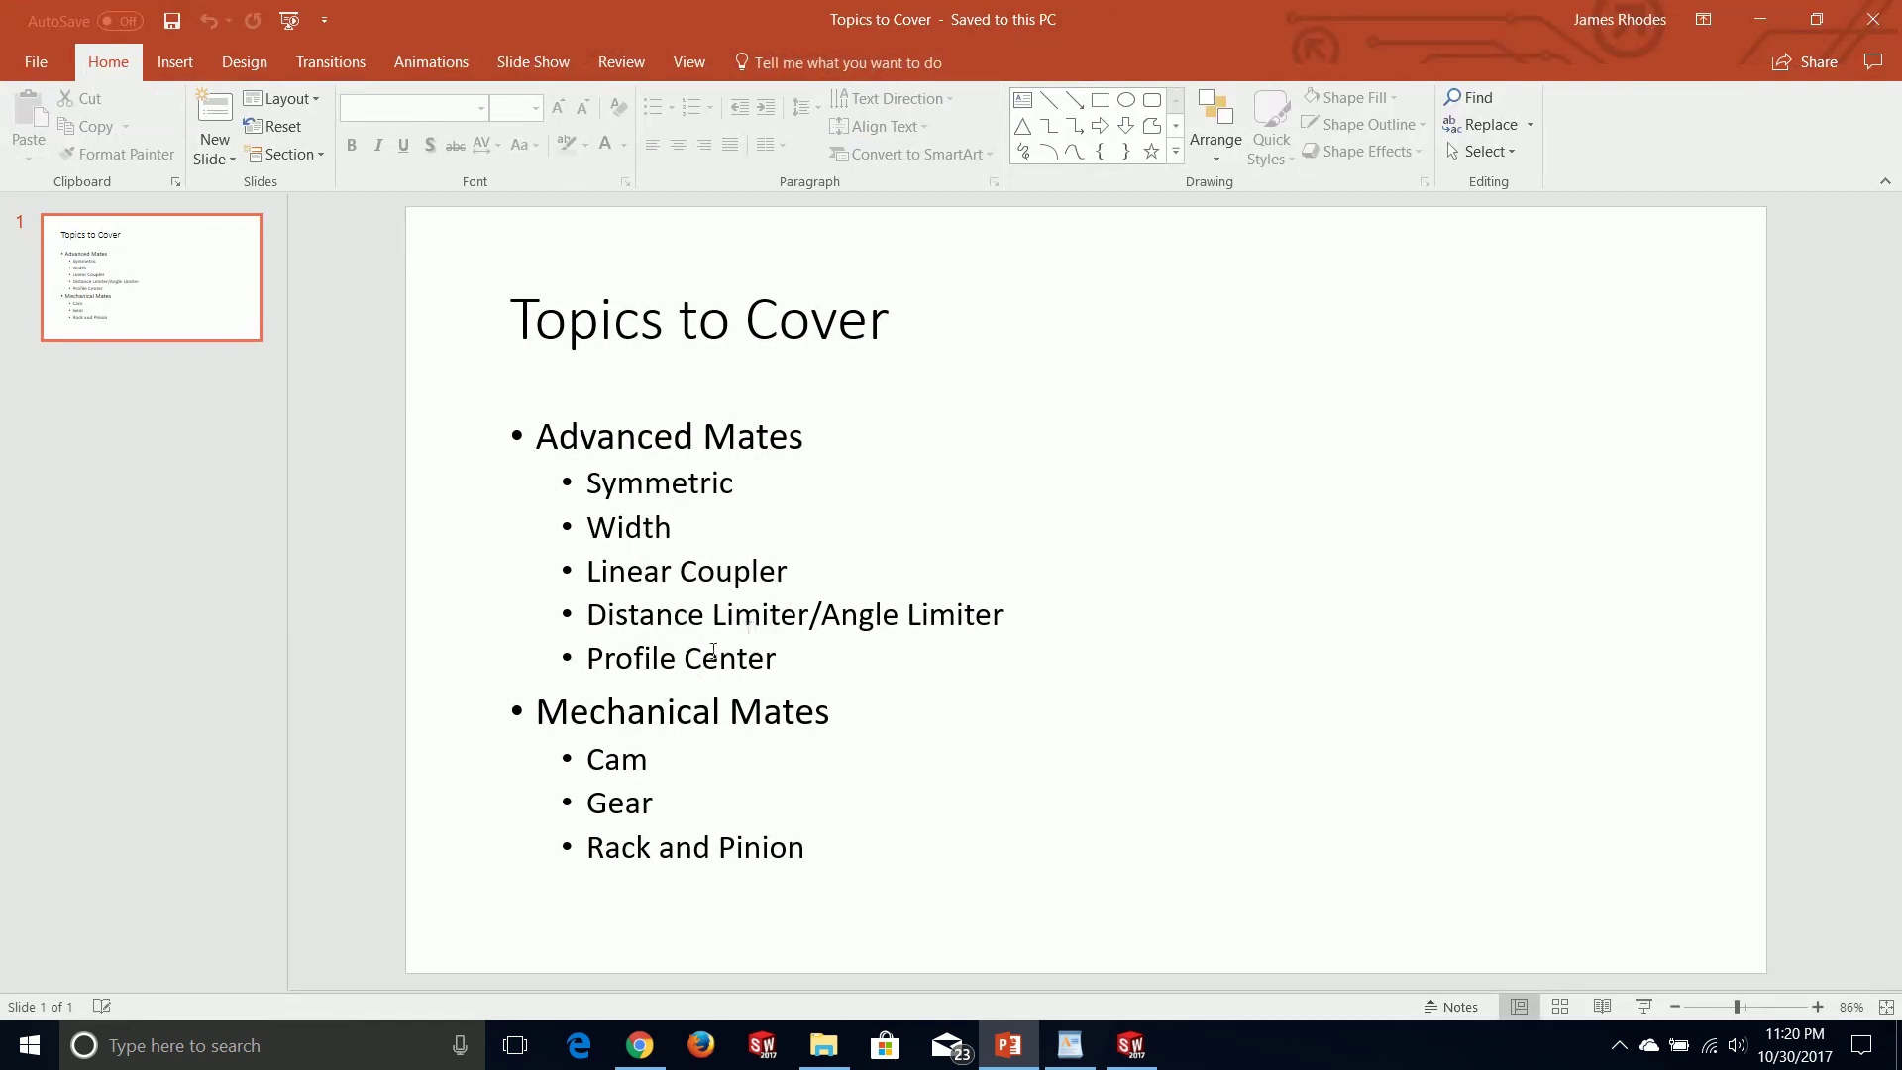
pyautogui.tripleClick(812, 664)
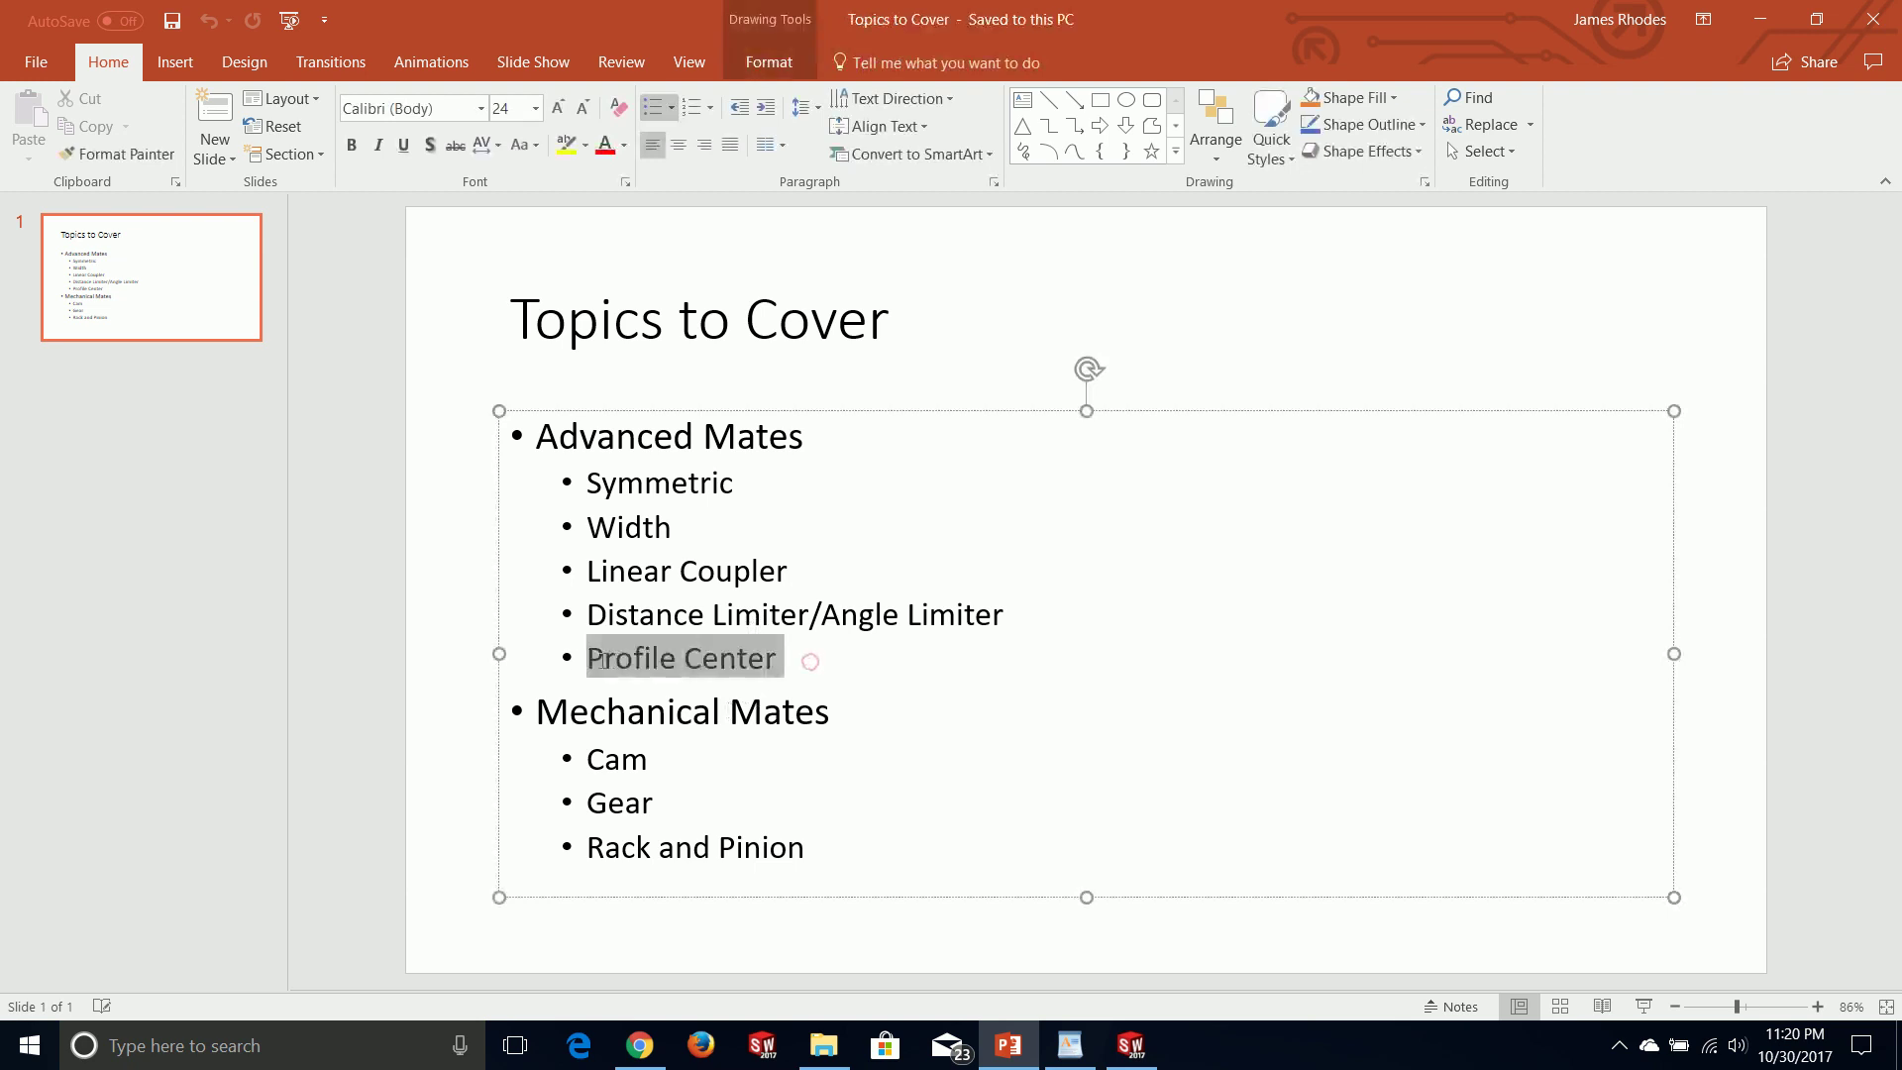
pyautogui.click(882, 640)
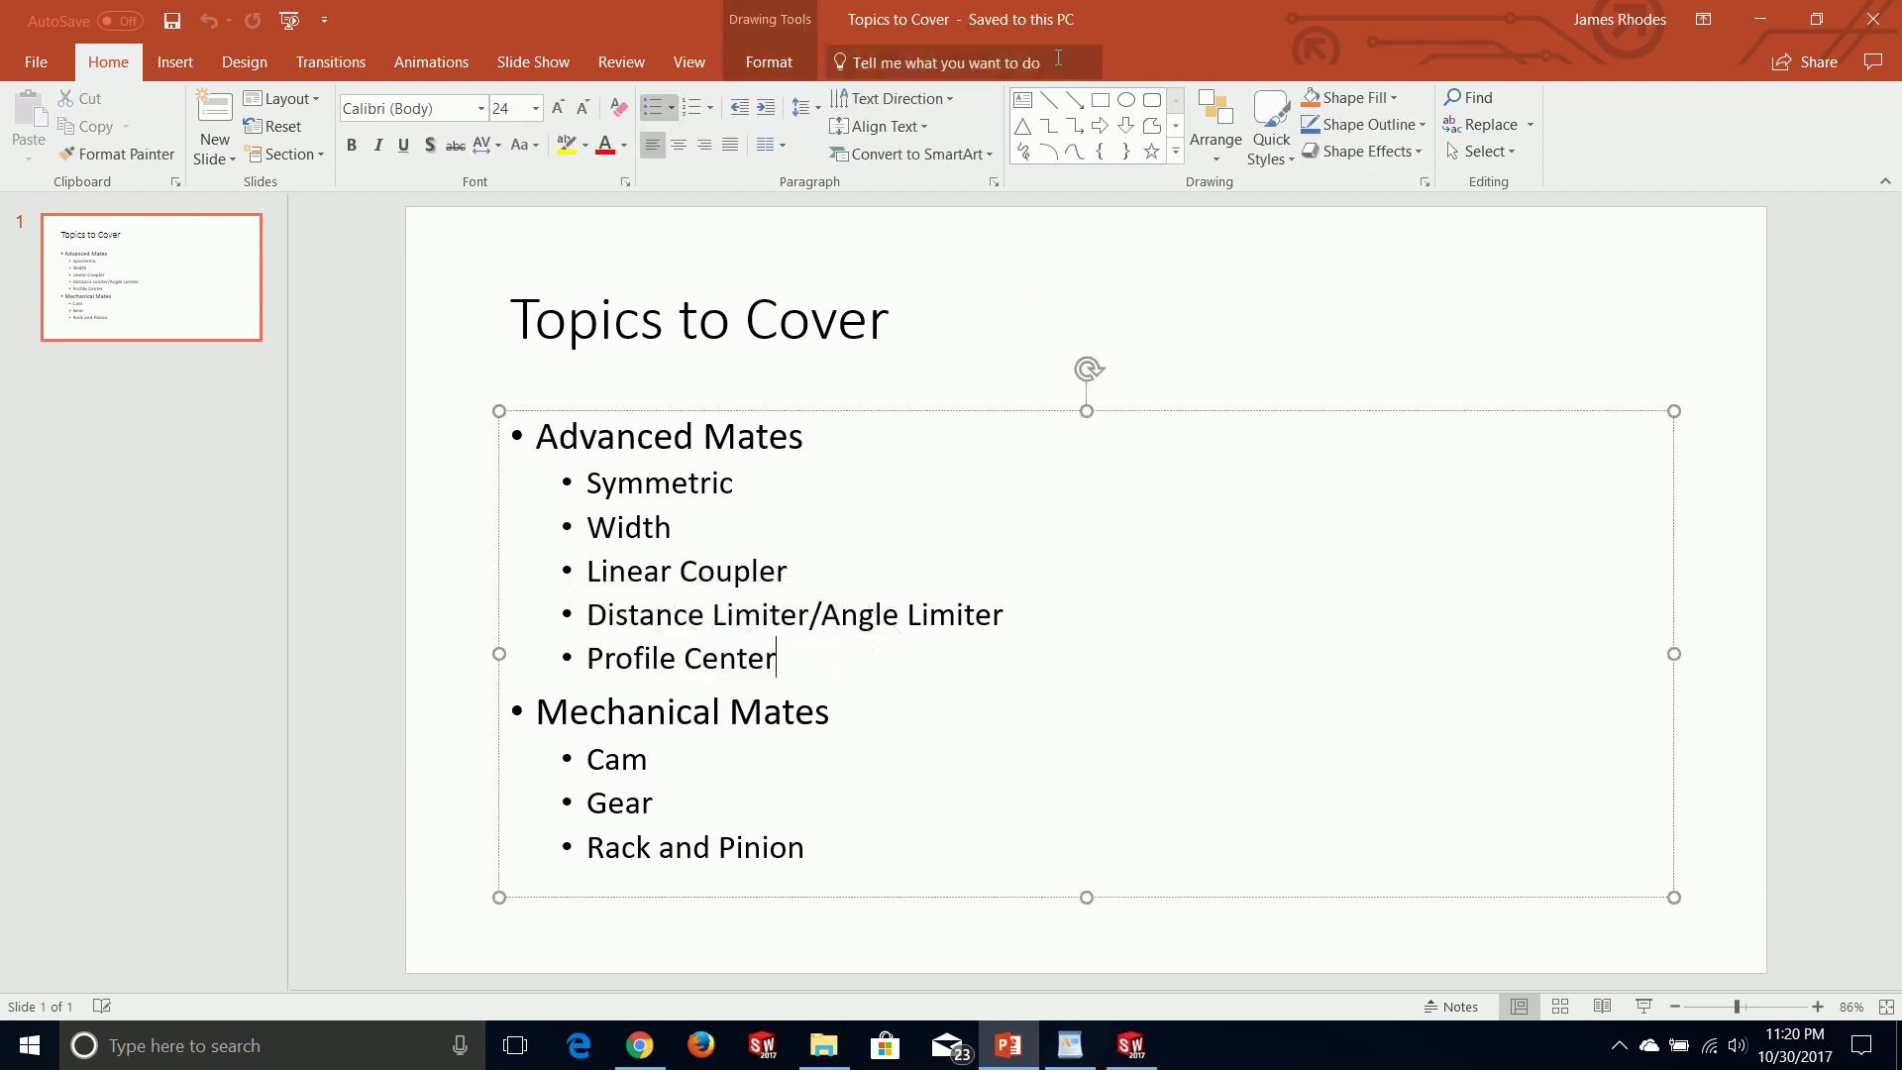
pyautogui.press('super+Down')
pyautogui.press('super+Down')
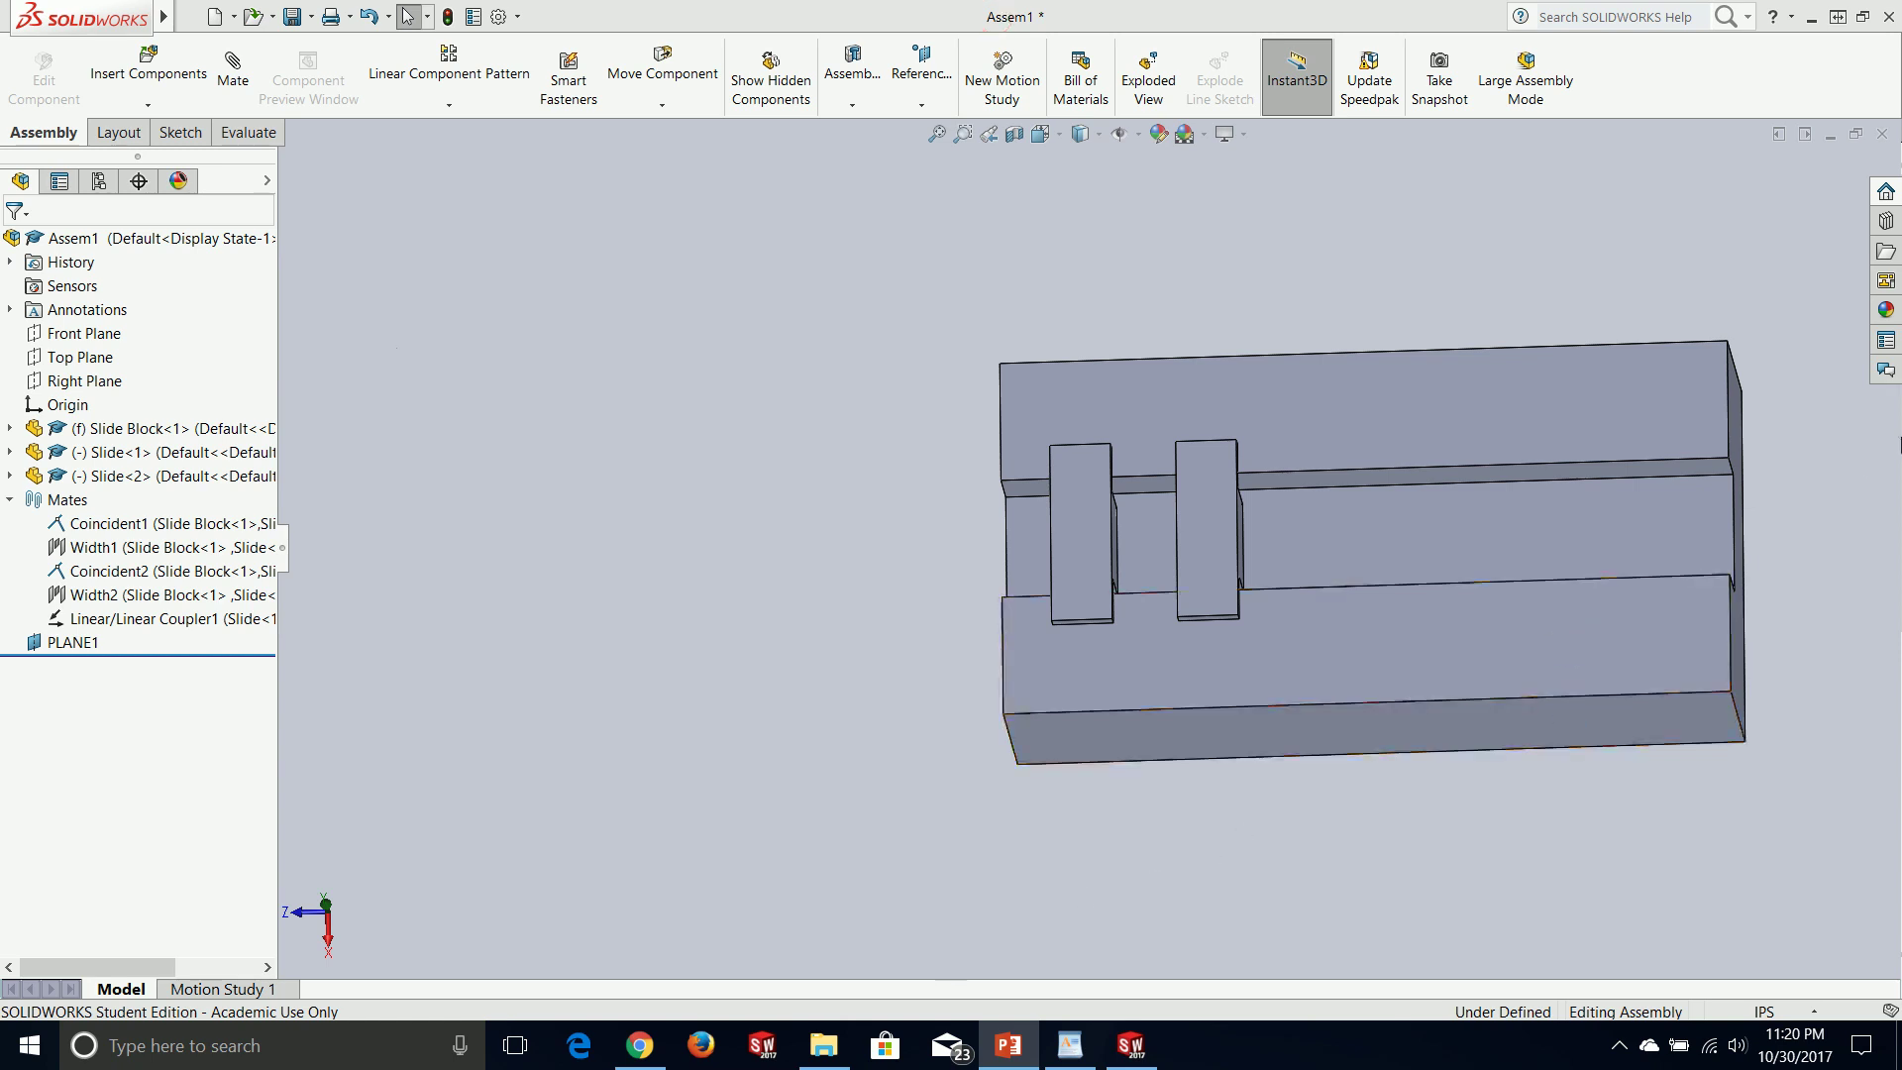
pyautogui.click(10, 499)
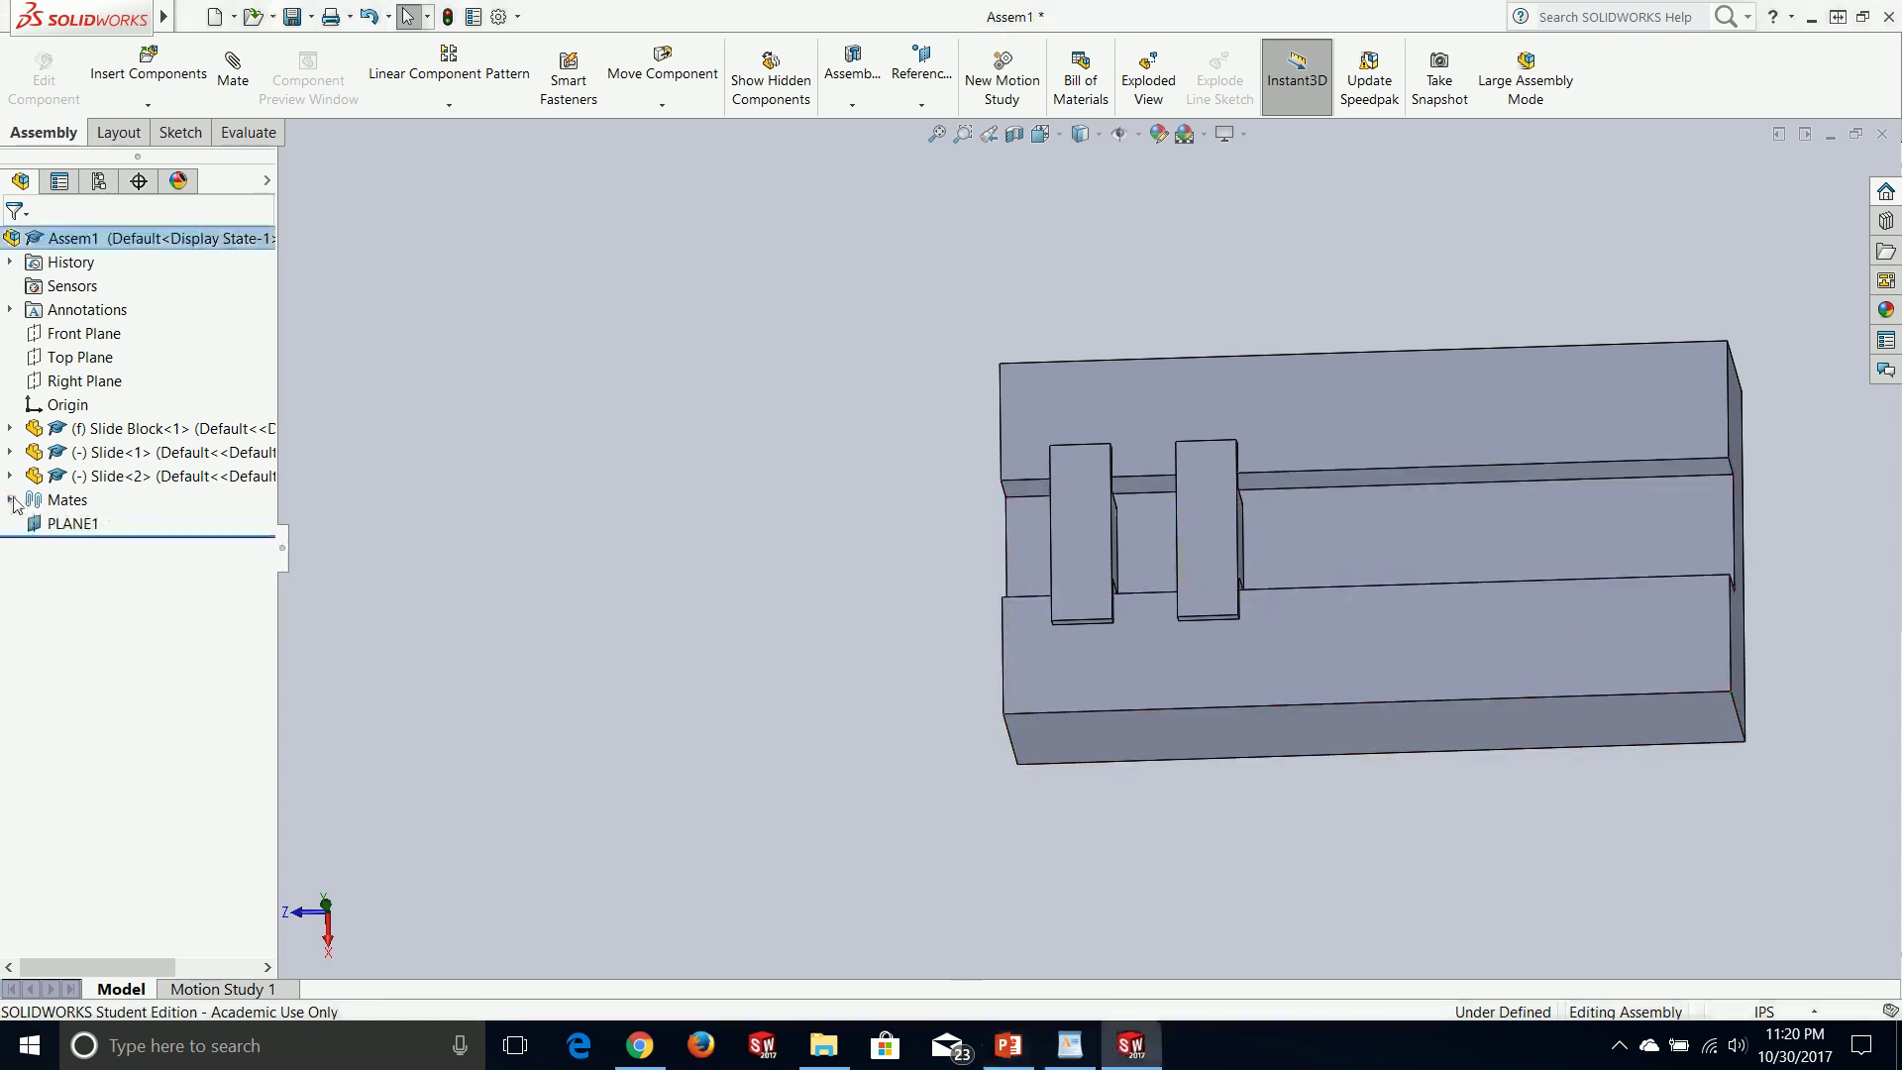
pyautogui.click(118, 477)
pyautogui.keyDown('ctrl'); pyautogui.click(134, 455); pyautogui.keyUp('ctrl')
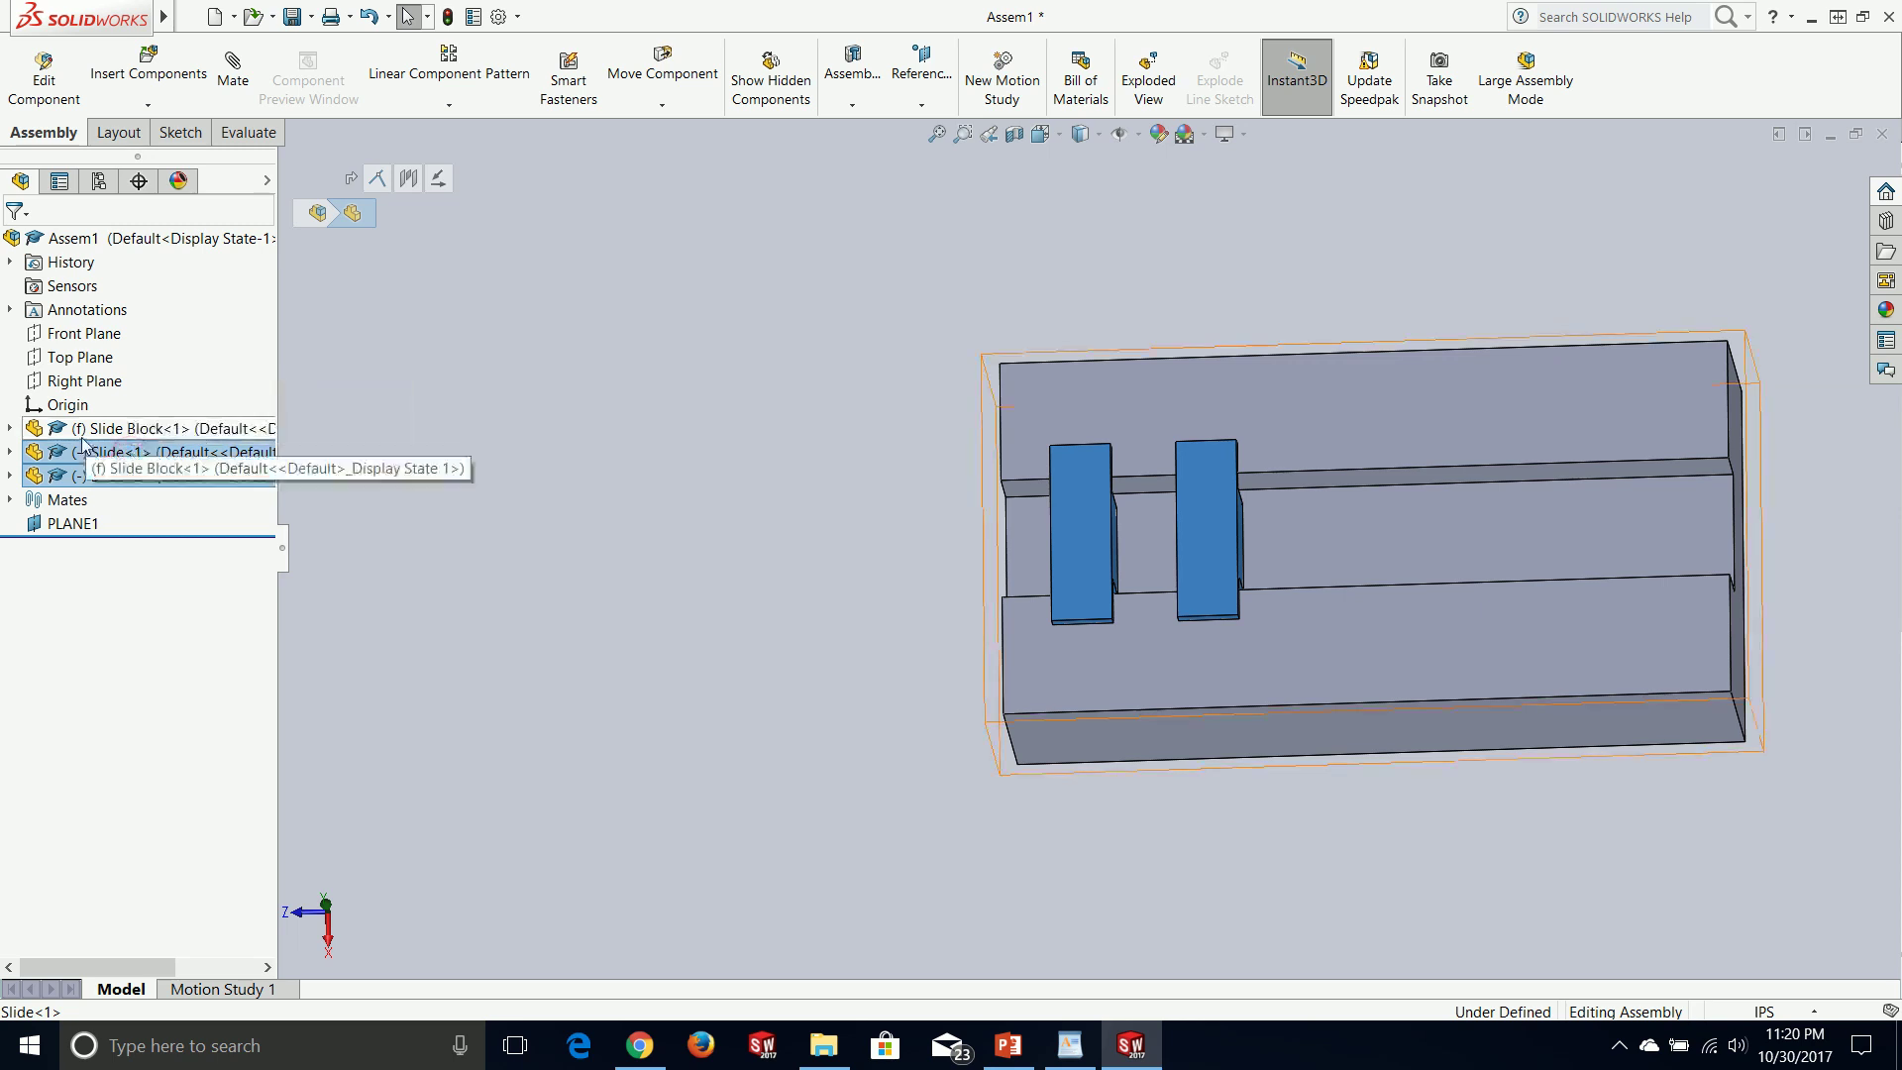
pyautogui.keyDown('ctrl'); pyautogui.click(99, 428); pyautogui.keyUp('ctrl')
pyautogui.rightClick(91, 432)
pyautogui.click(491, 454)
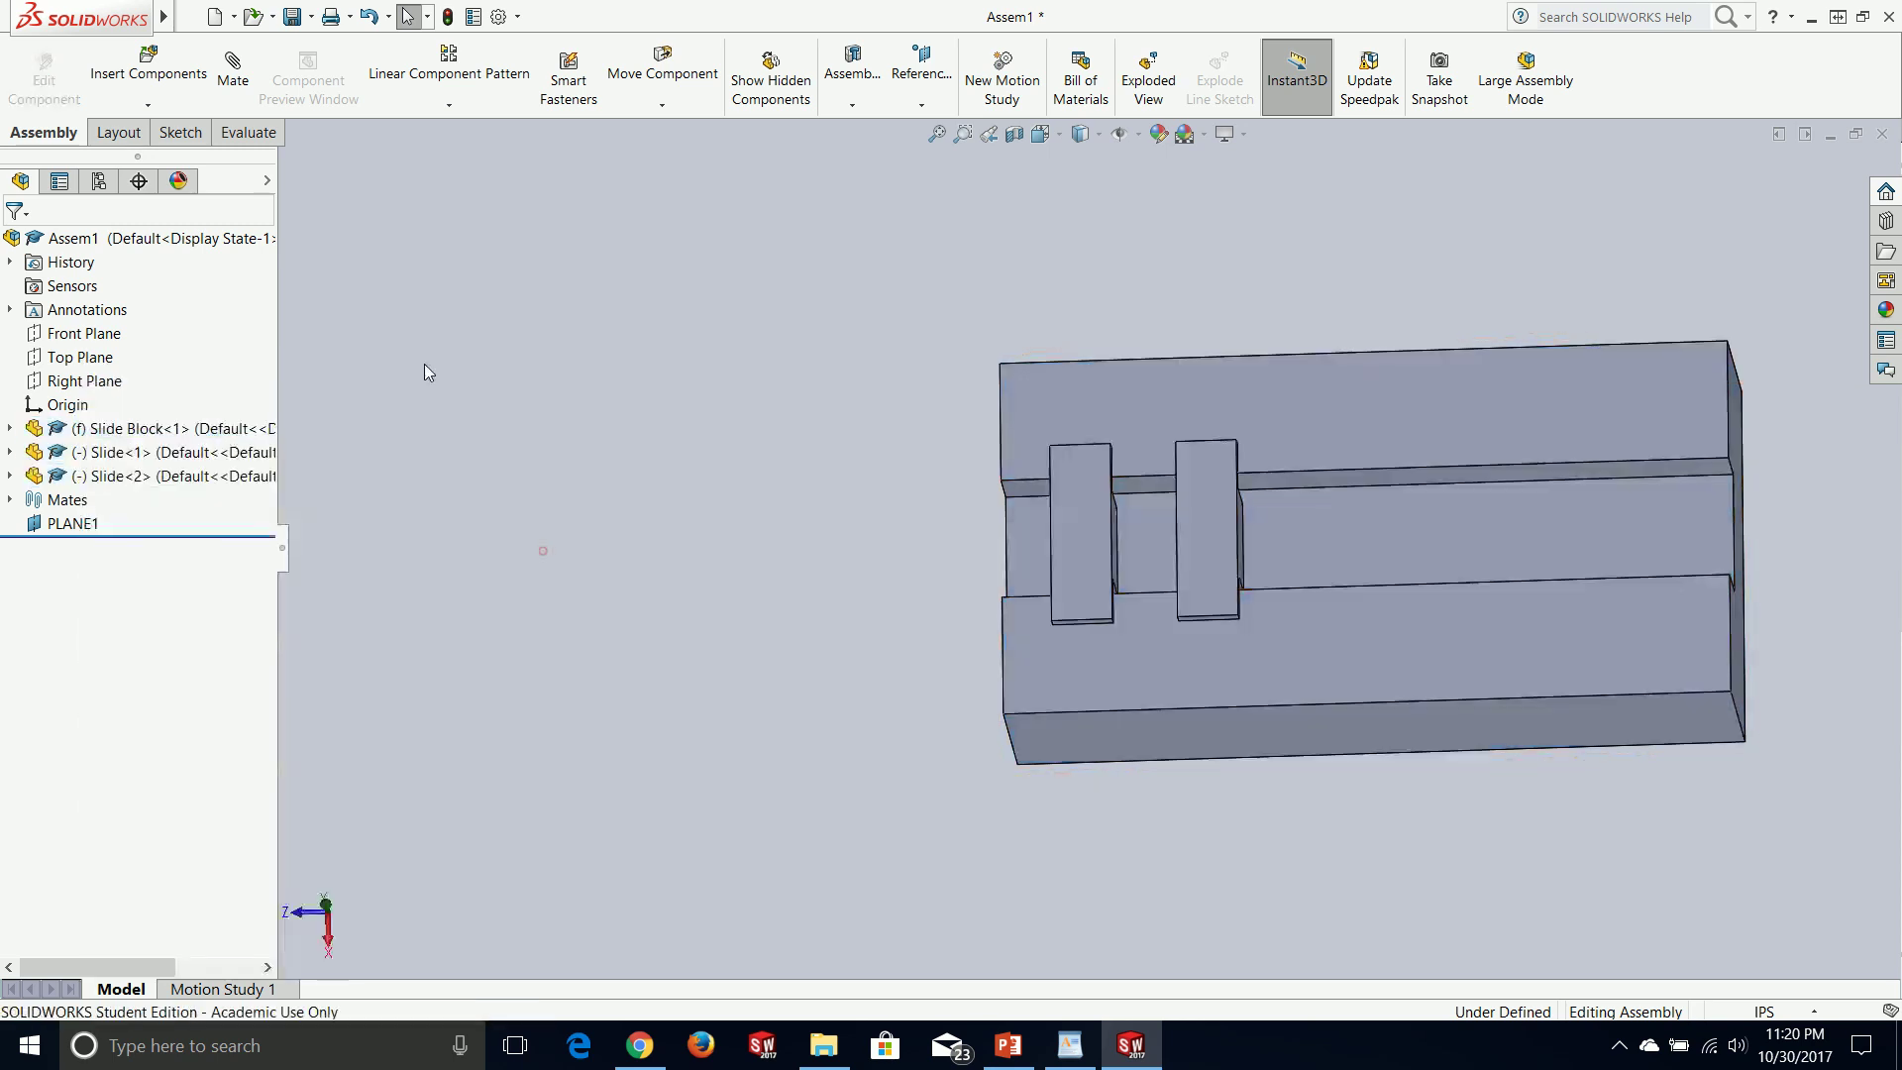
pyautogui.click(188, 17)
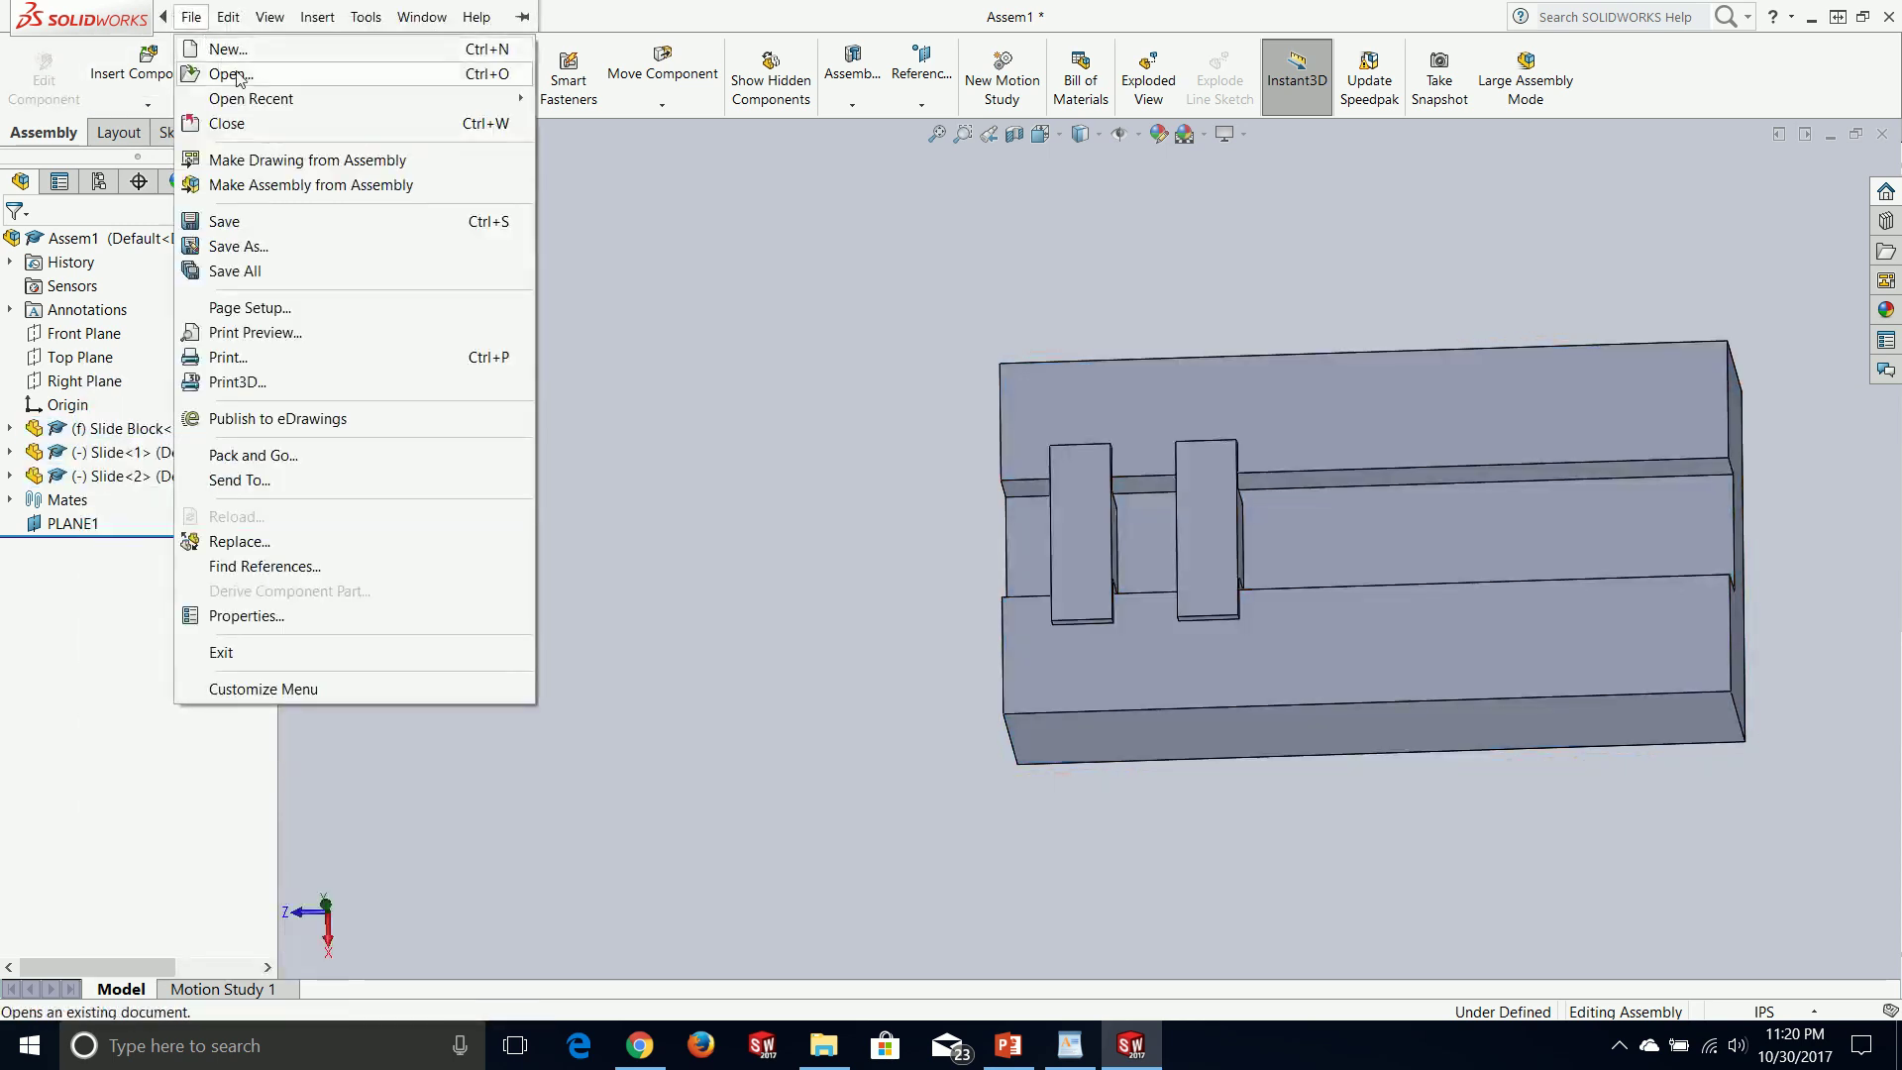
pyautogui.click(194, 19)
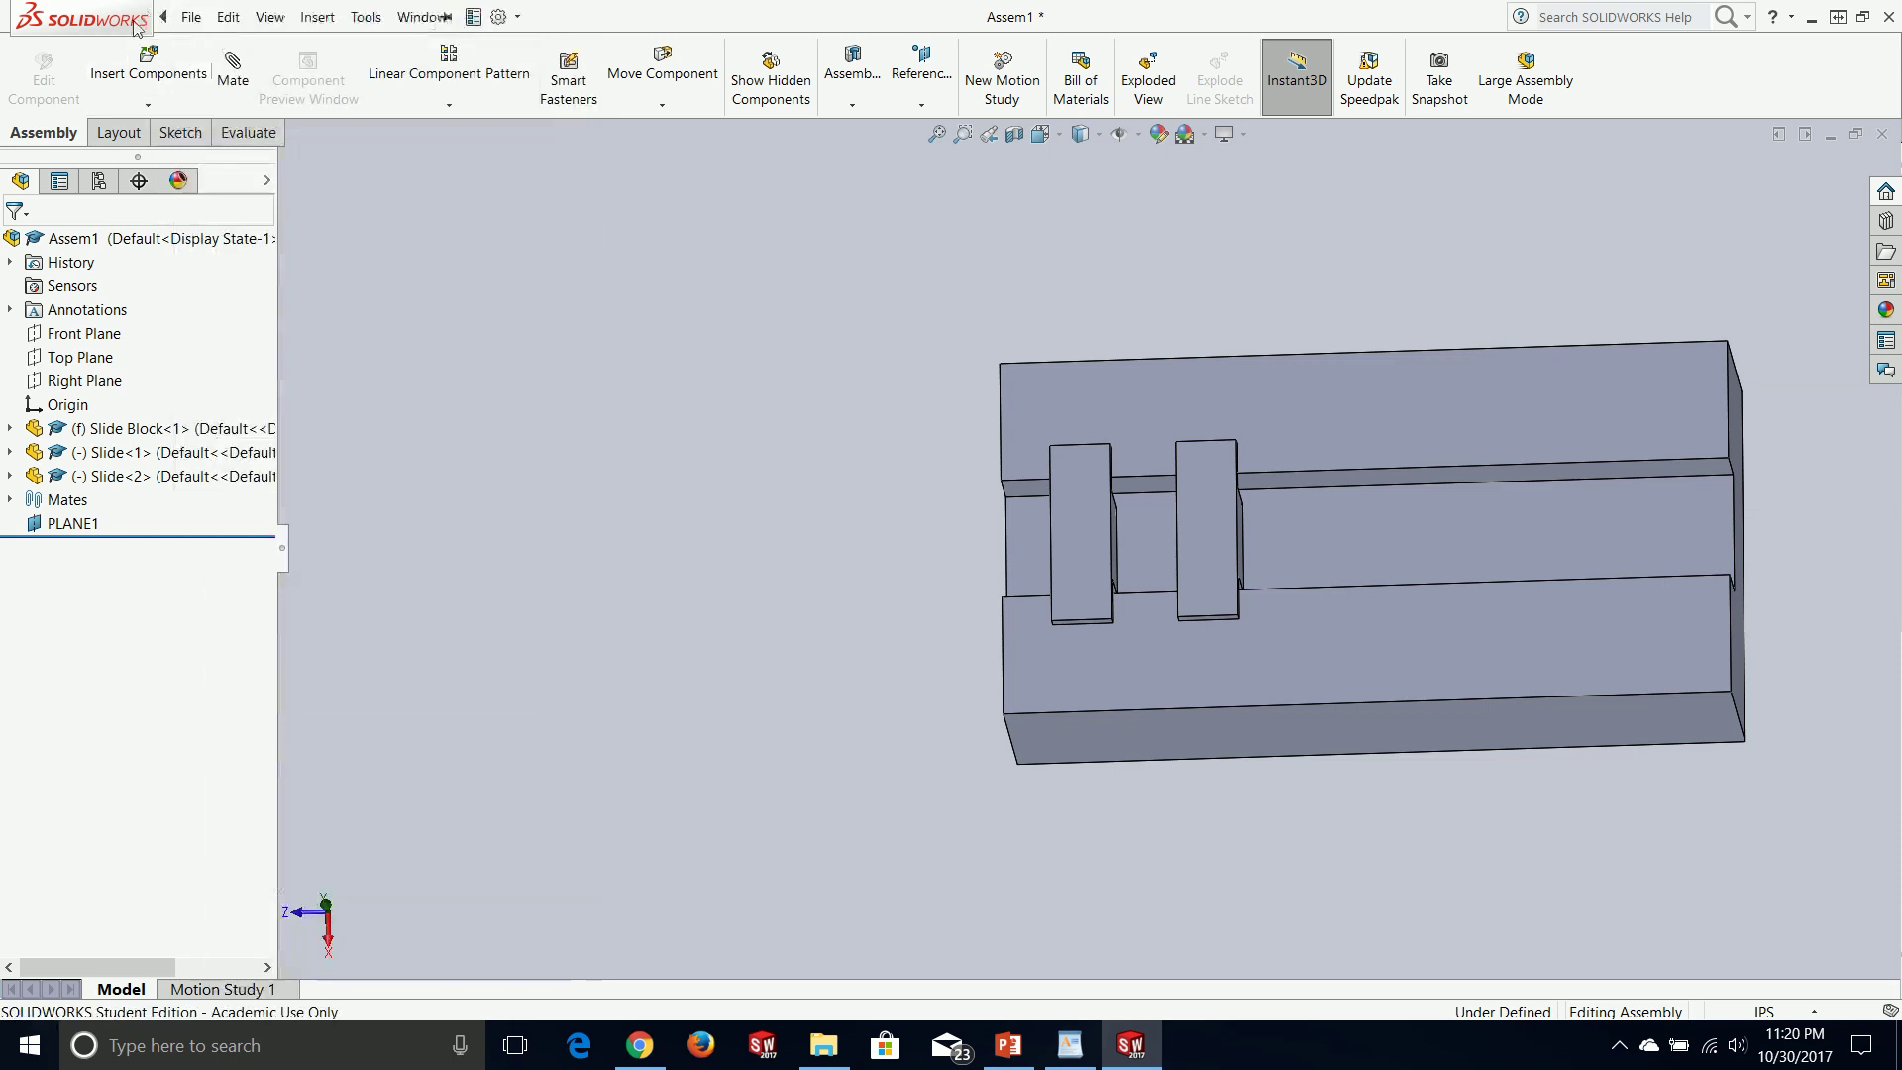
# - Create a new assembly and place the Plate part as its first component
pyautogui.click(193, 18)
pyautogui.click(214, 47)
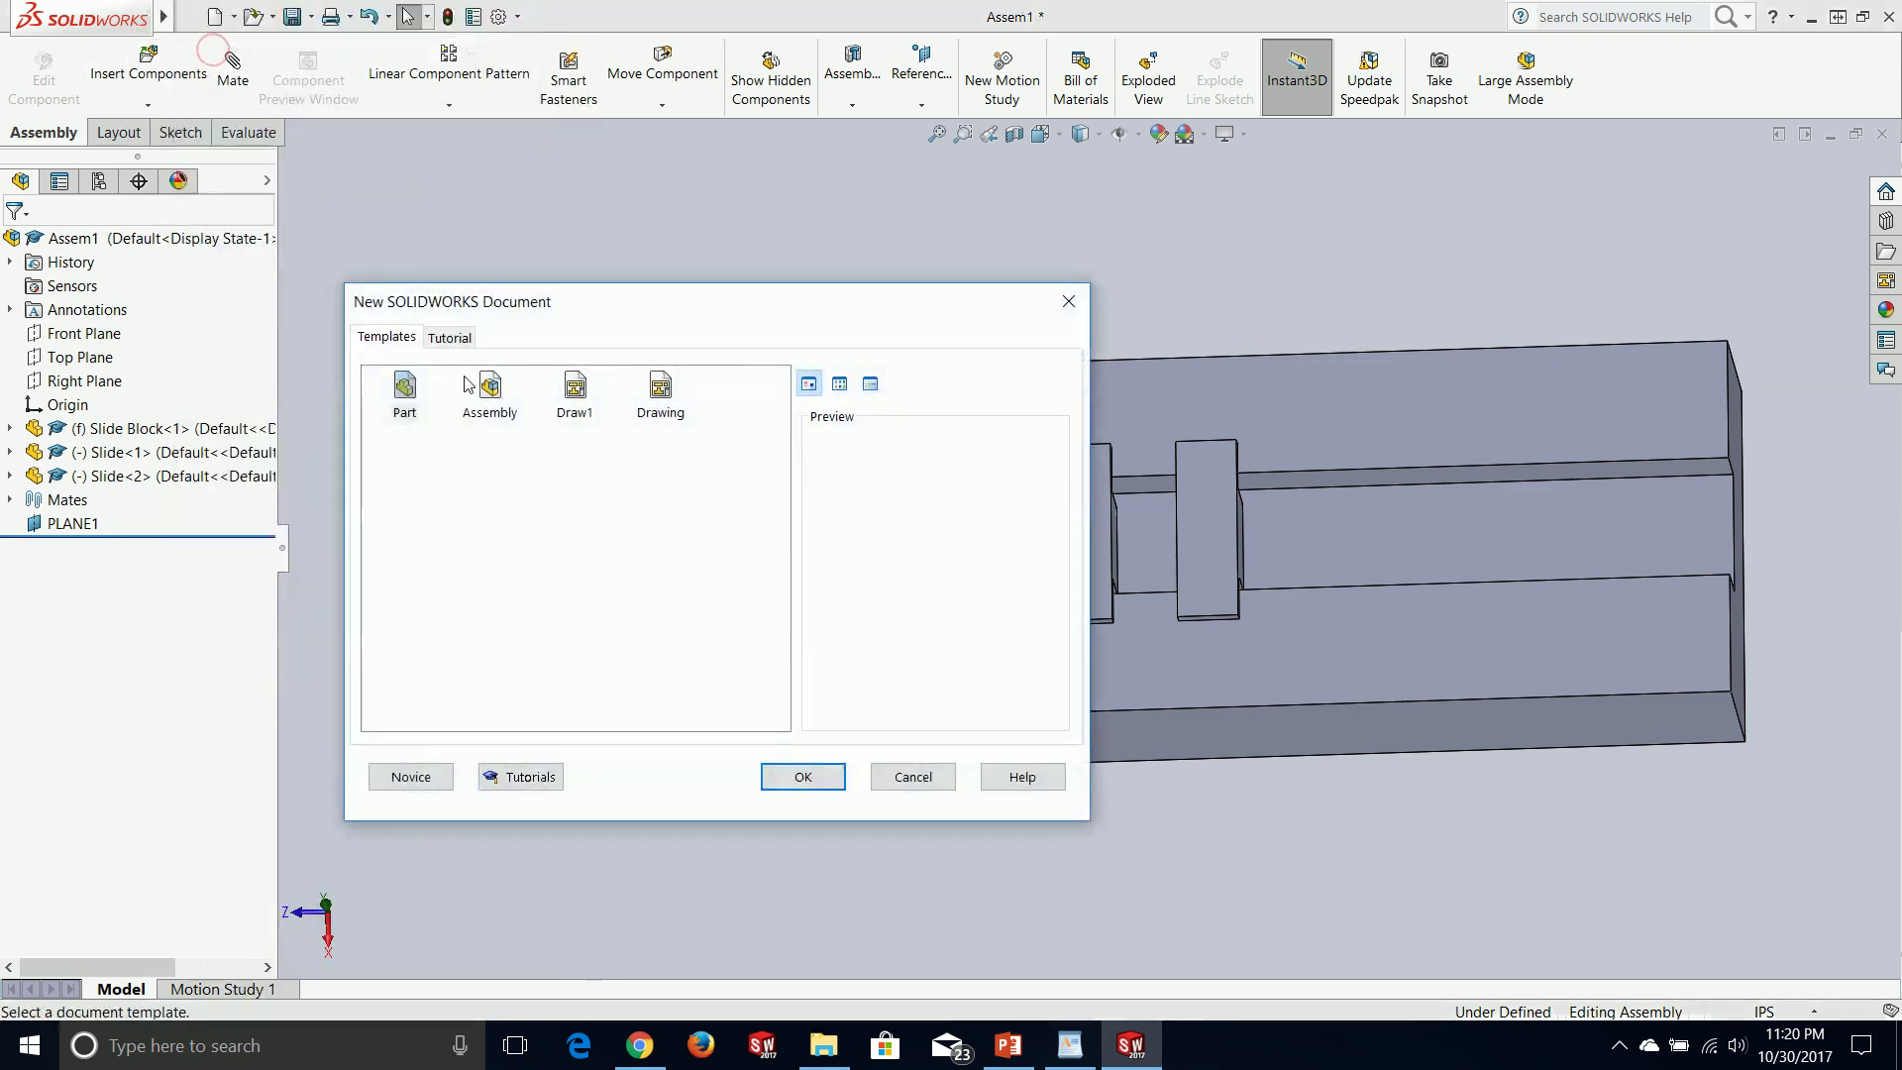
pyautogui.doubleClick(489, 391)
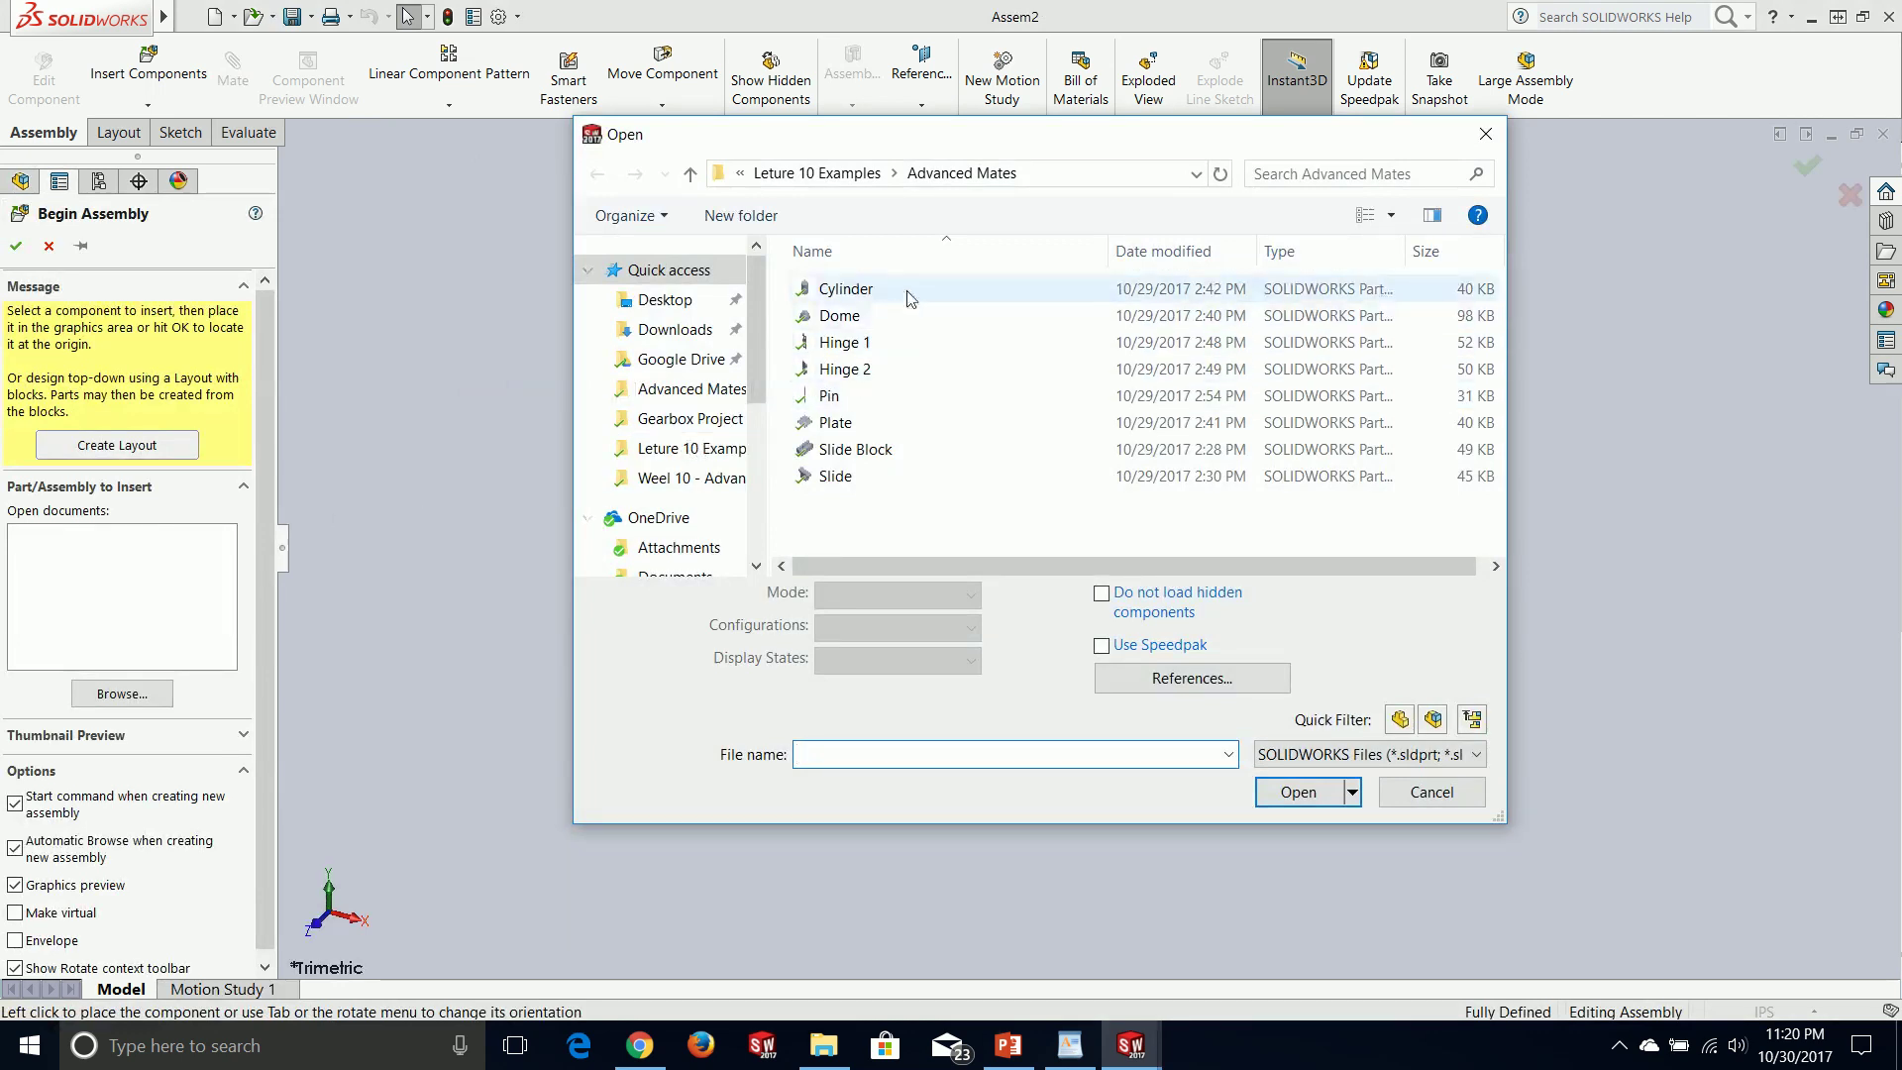
pyautogui.click(868, 426)
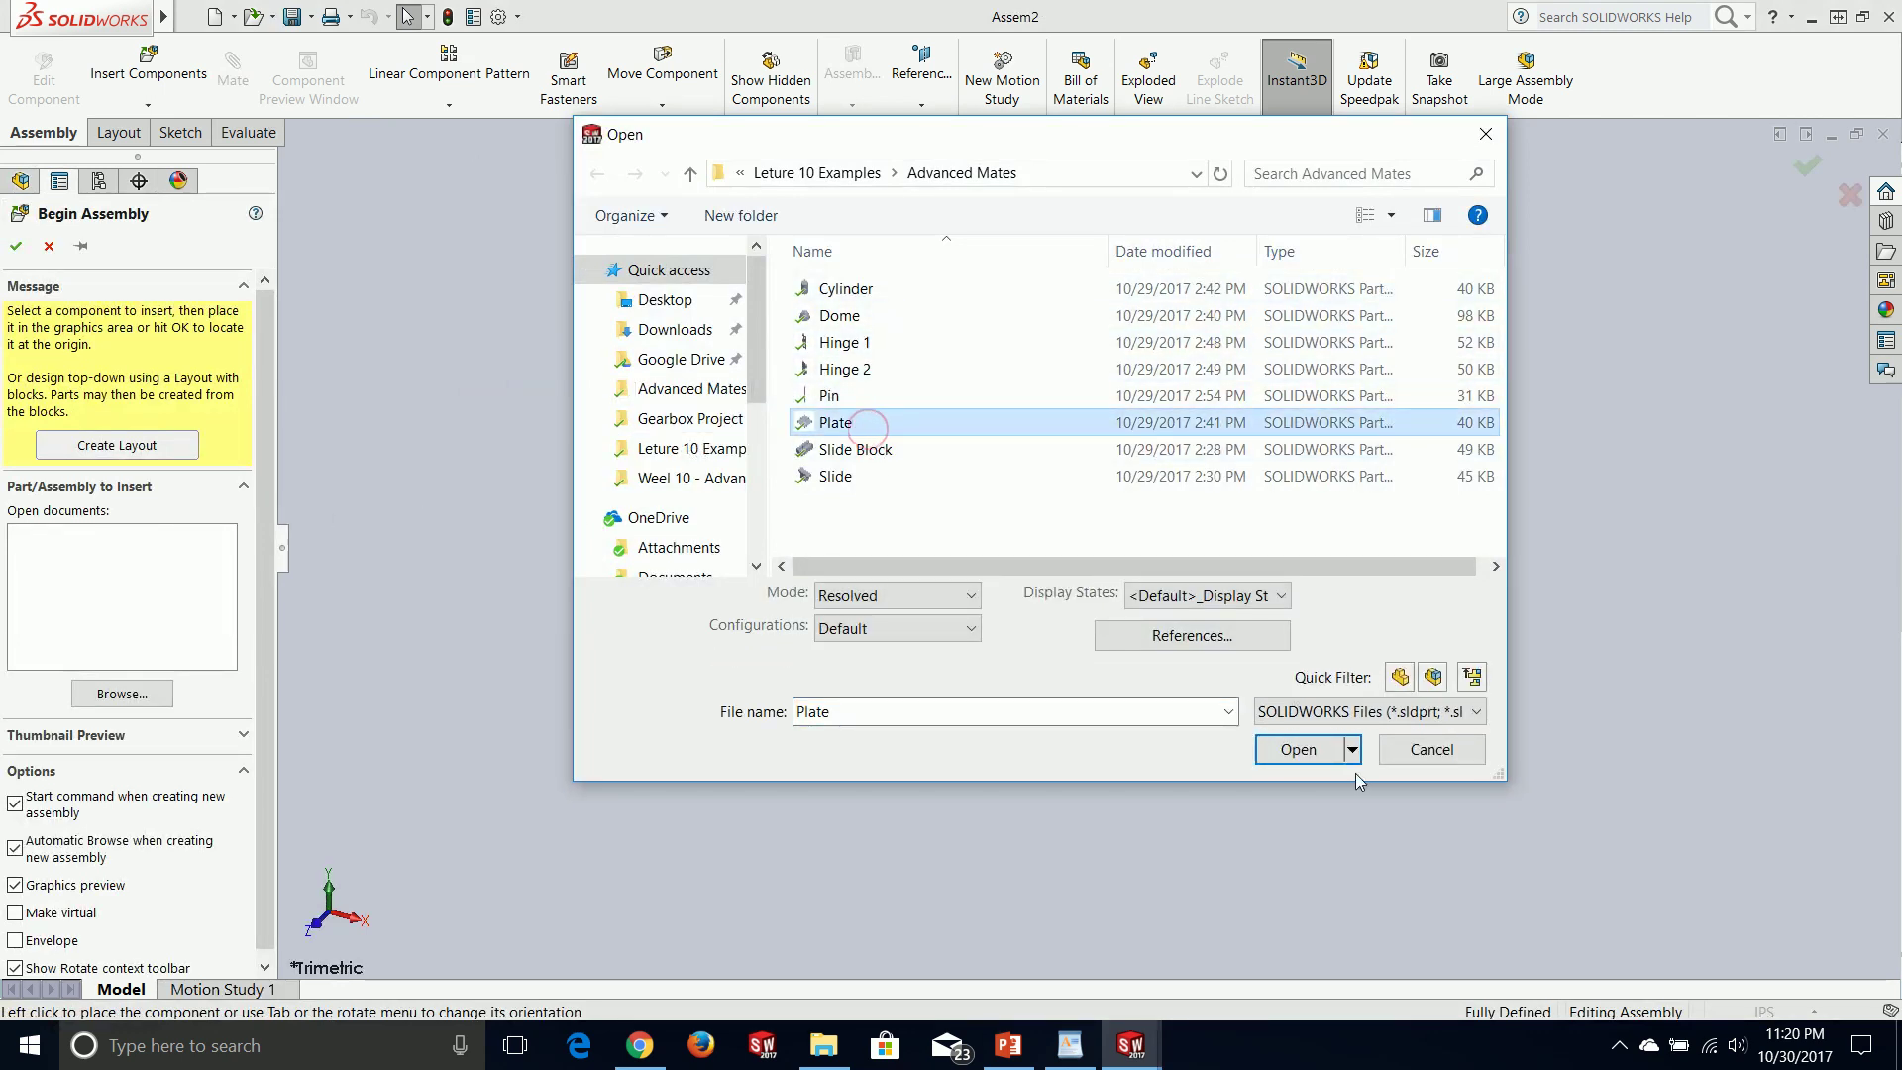
pyautogui.click(1300, 749)
pyautogui.click(1120, 472)
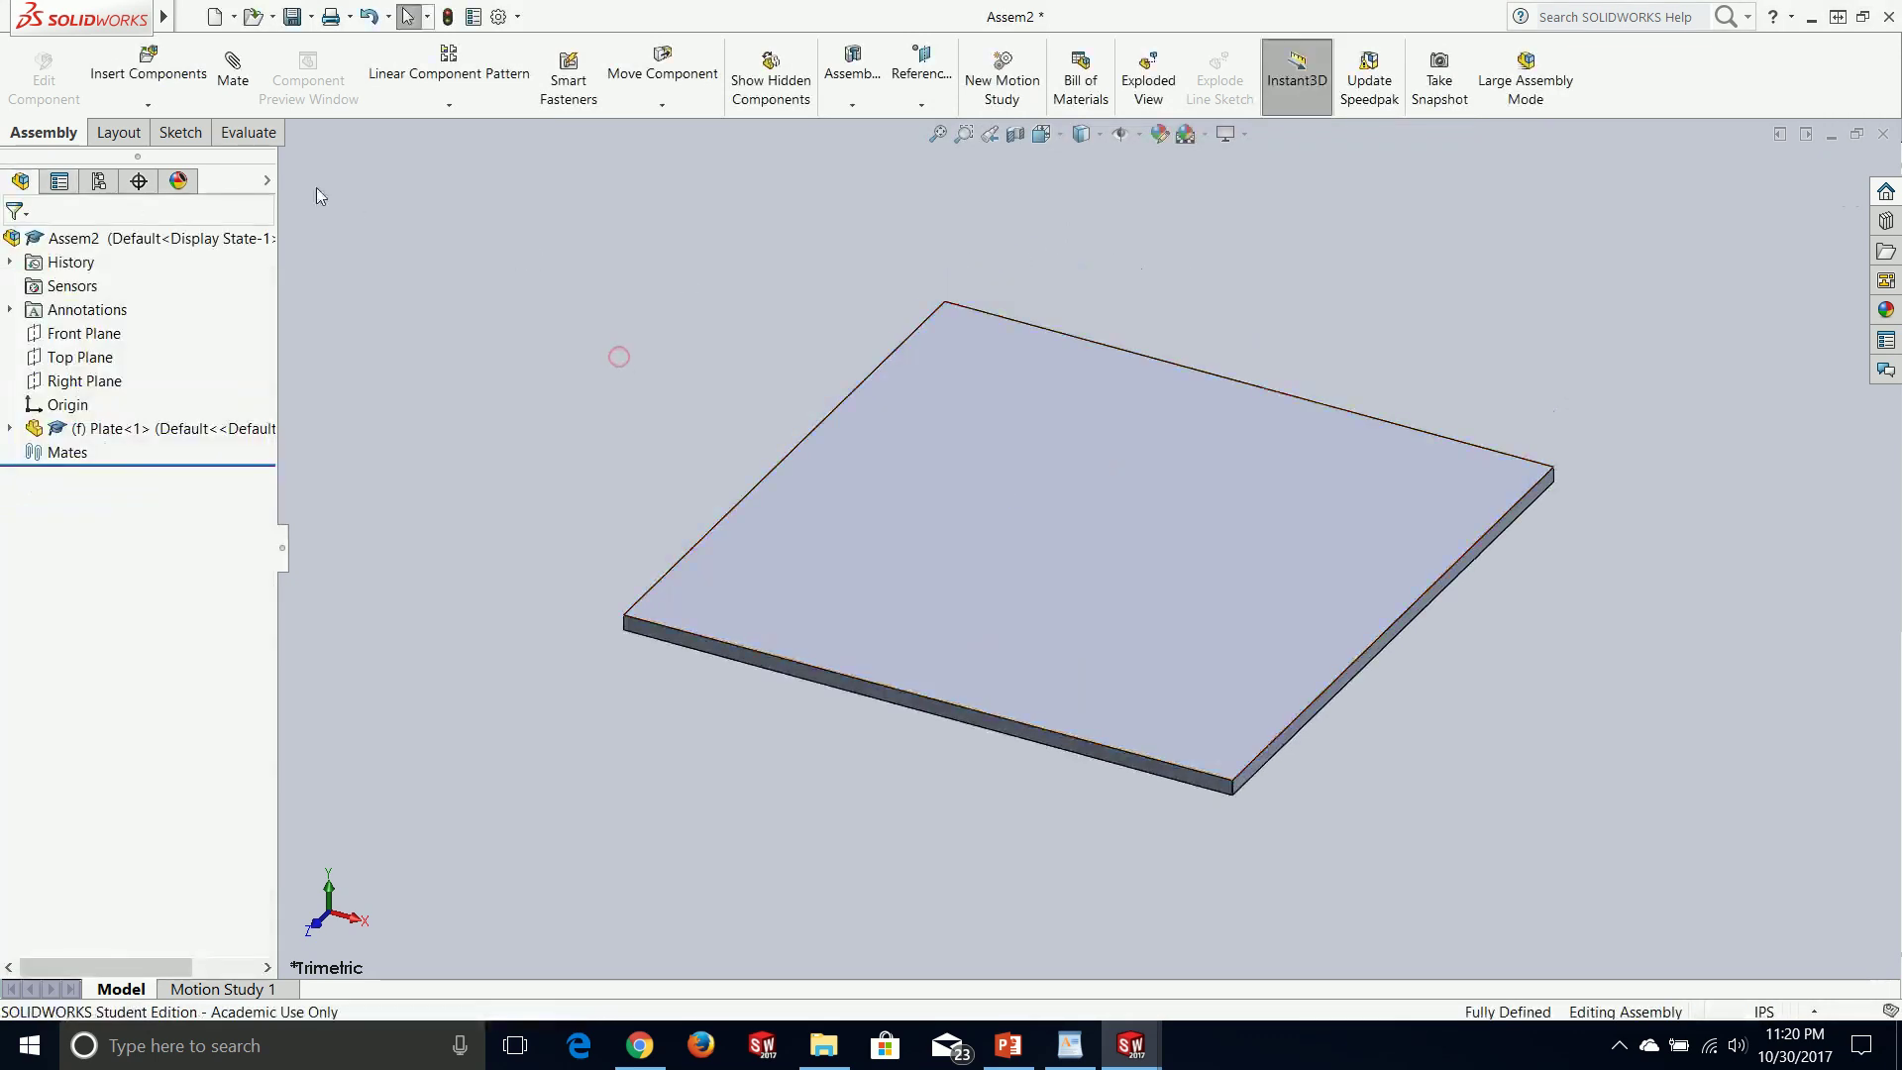
# - Insert the Cylinder part into the assembly, placing it freely in empty space beside the plate
pyautogui.click(177, 89)
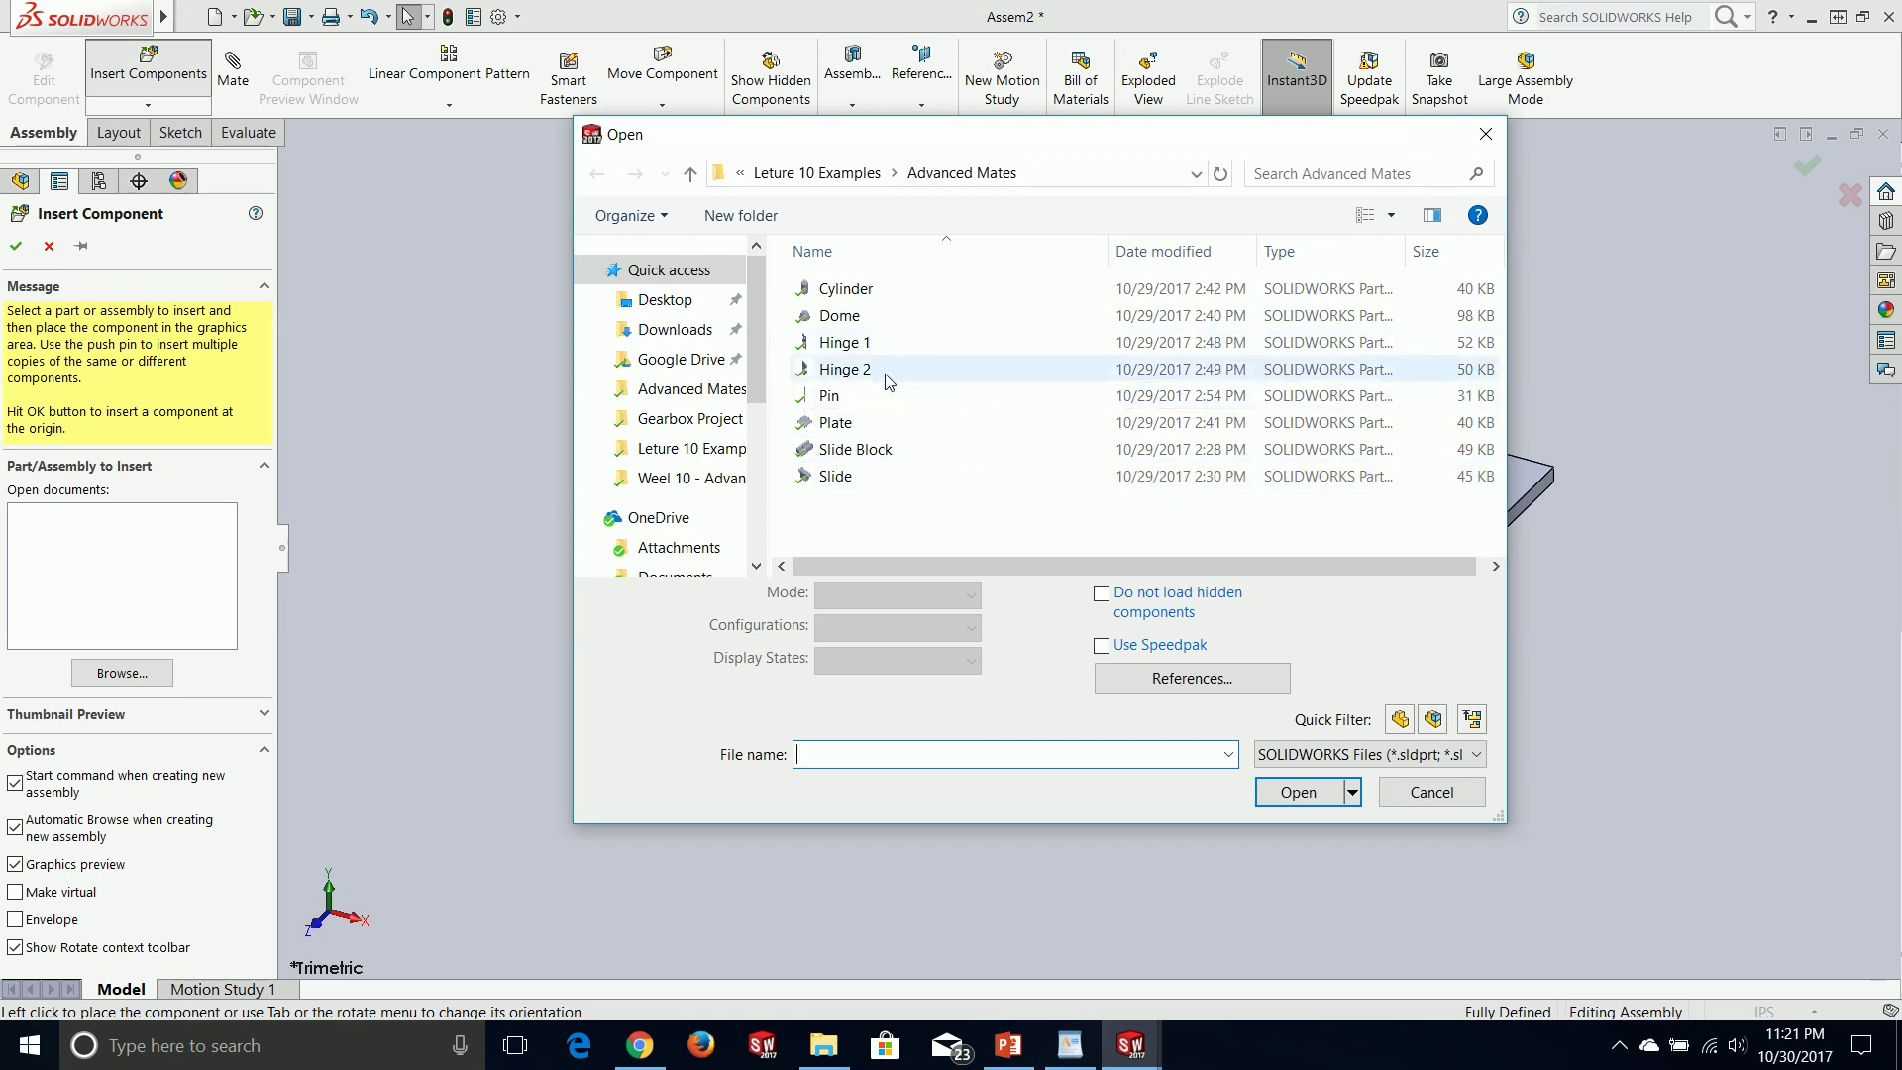
pyautogui.click(882, 289)
pyautogui.click(1323, 761)
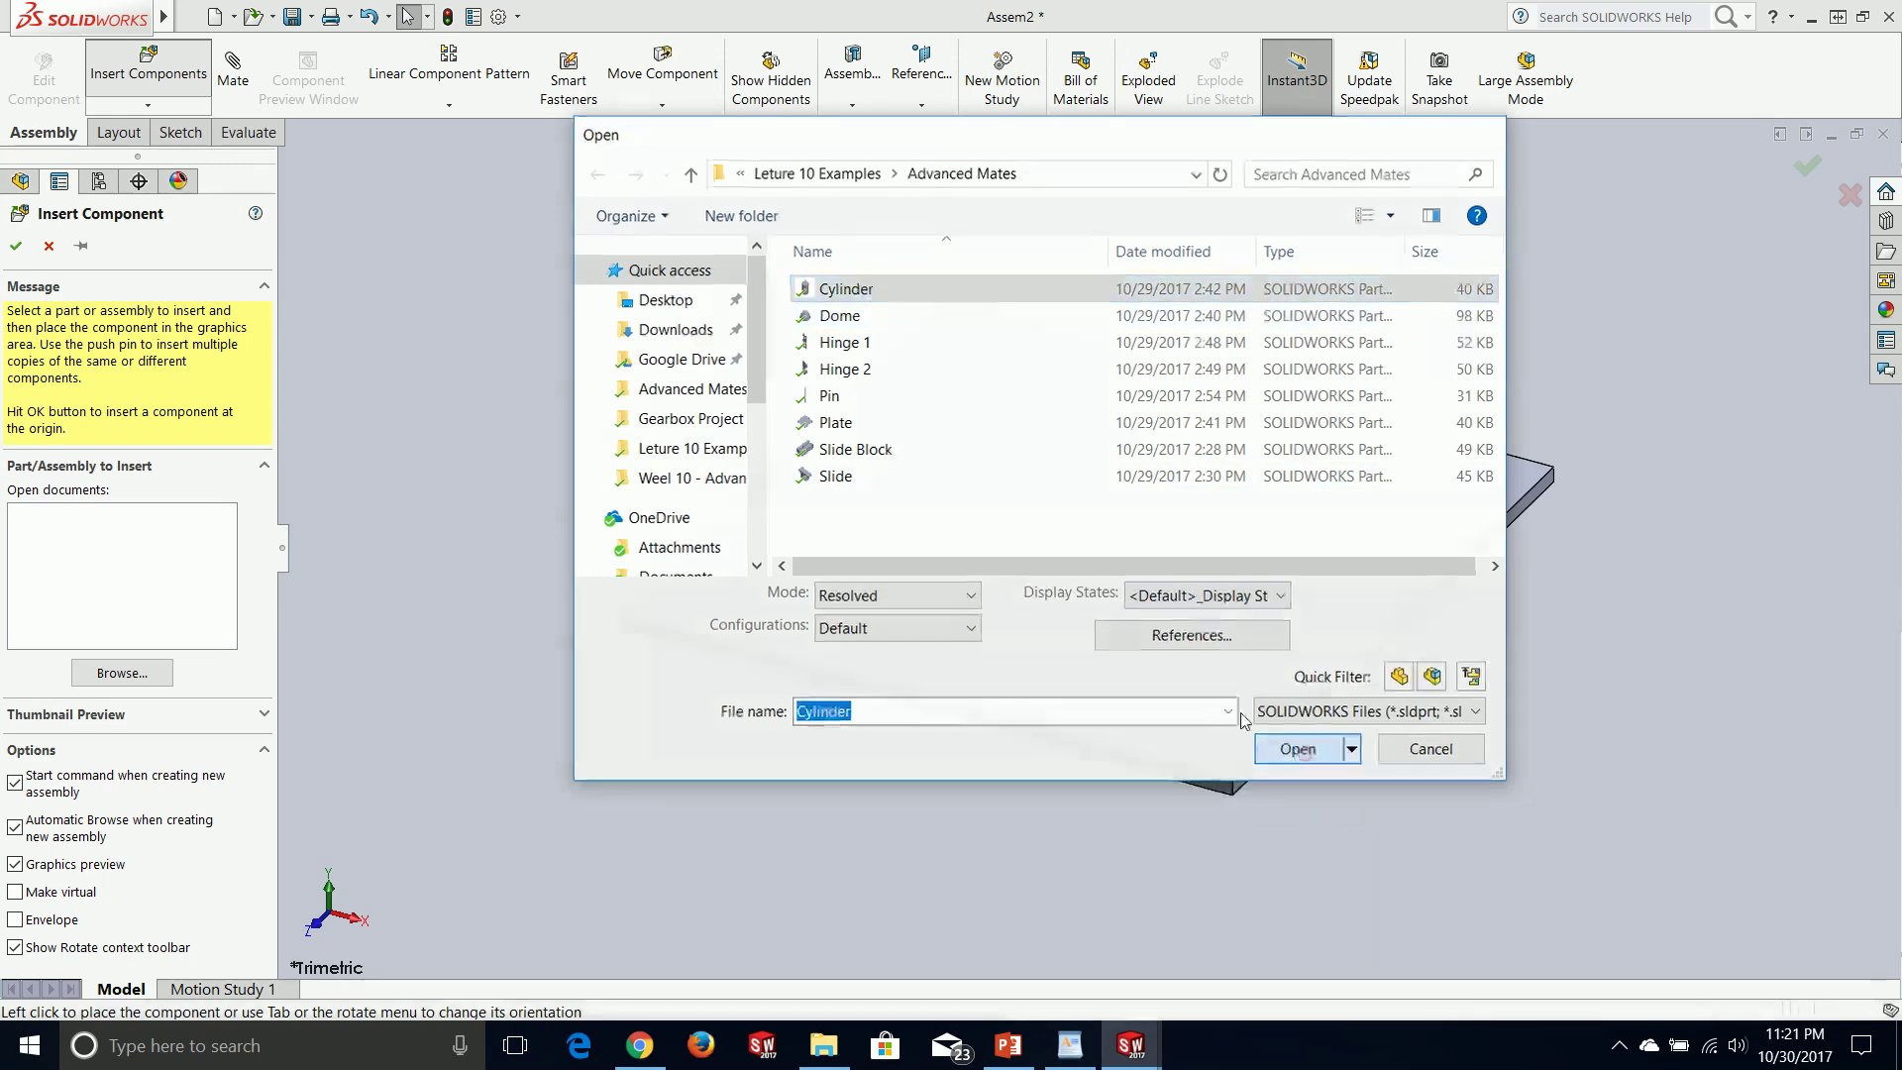
pyautogui.click(447, 248)
pyautogui.moveTo(666, 711); pyautogui.dragTo(759, 394, button='middle')
pyautogui.scroll(-3, 759, 386)
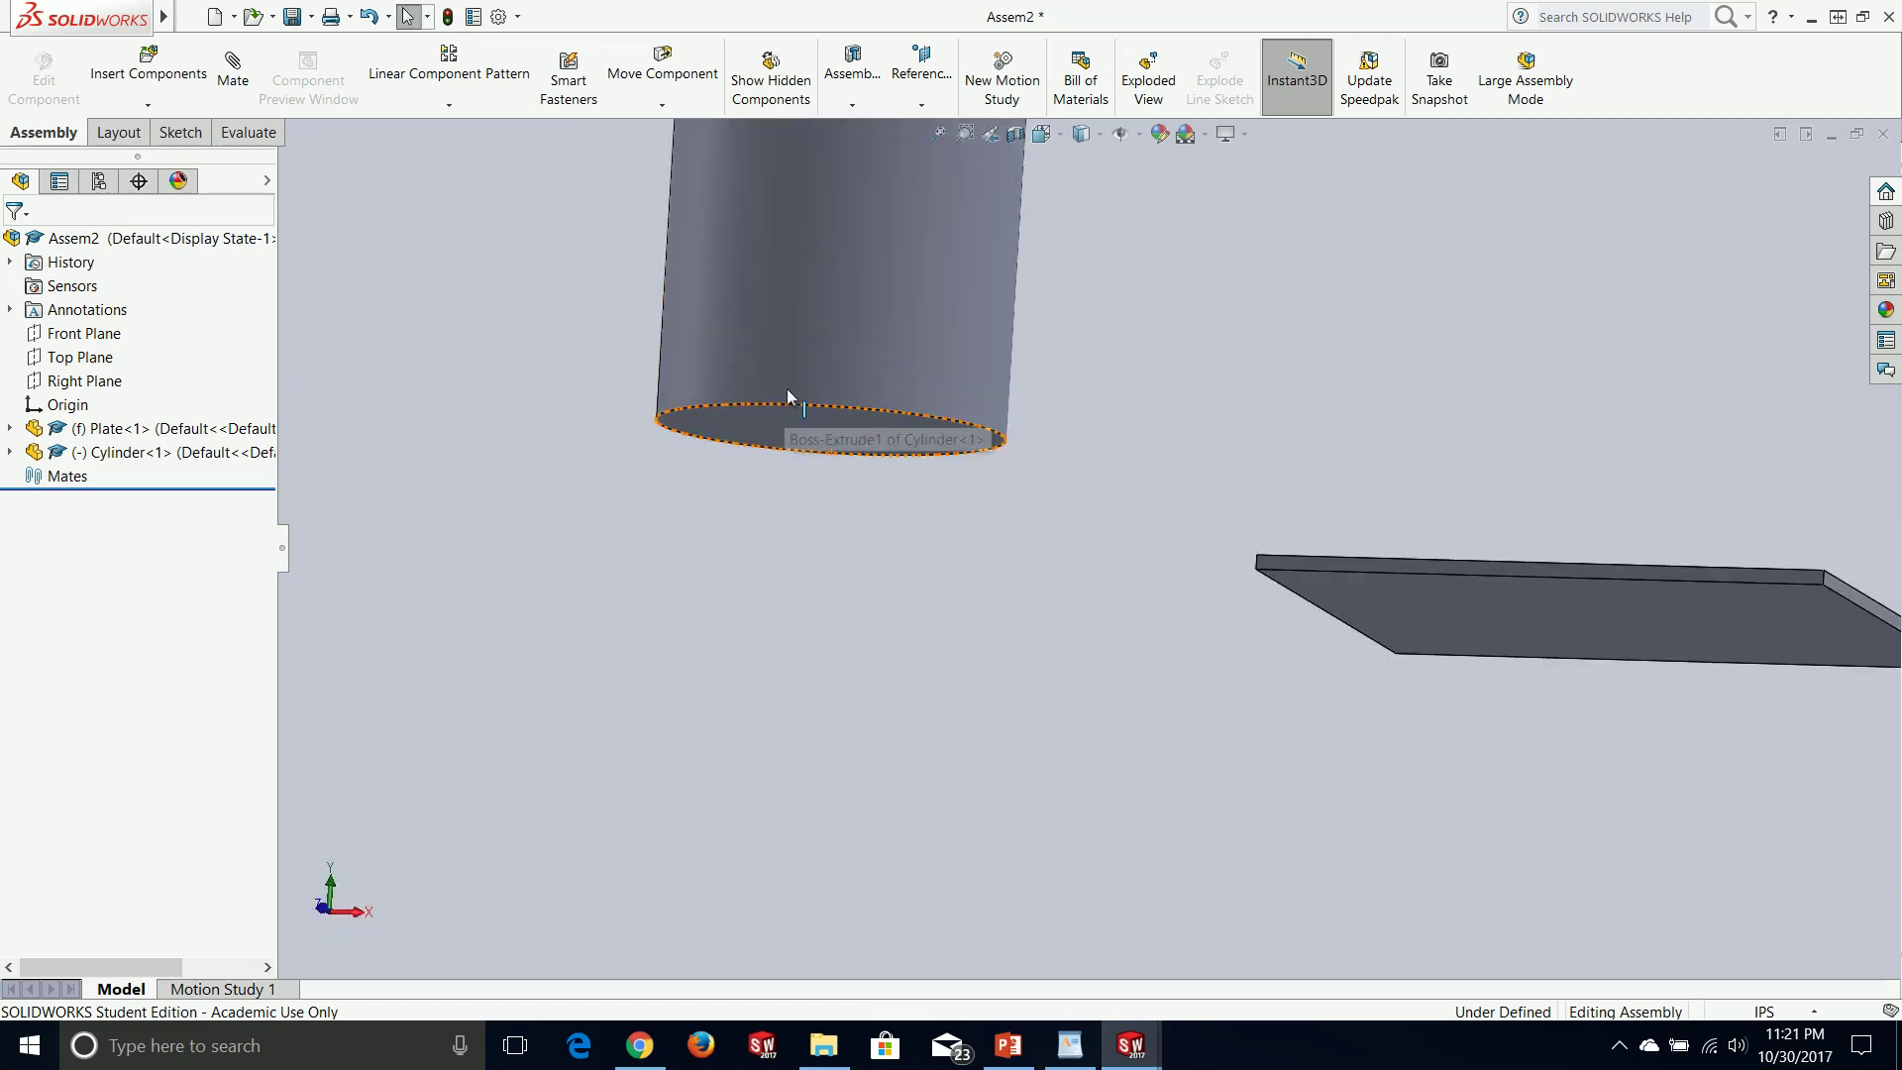
pyautogui.moveTo(1222, 549); pyautogui.dragTo(1442, 799, button='middle')
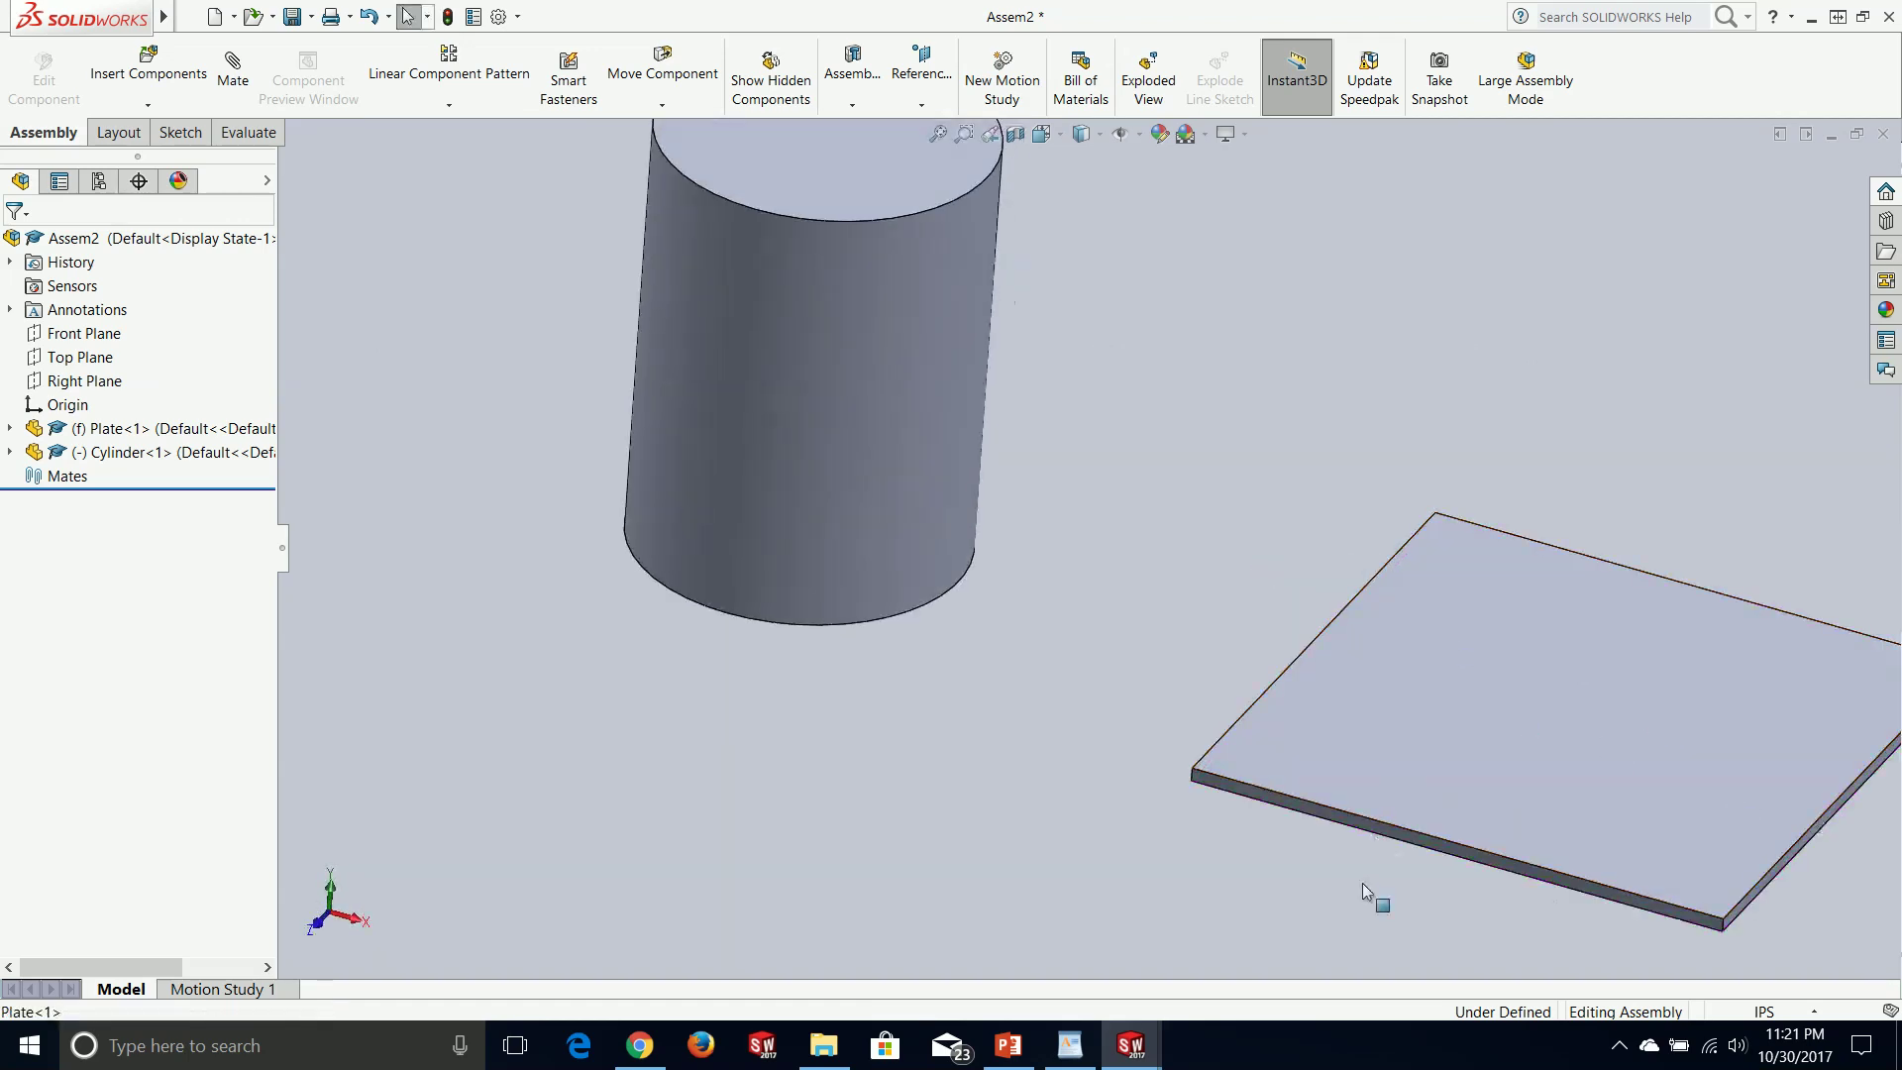
# - Add an advanced Profile Center mate between the cylinder's bottom face and the plate's upper face, and leave the Mate command
pyautogui.click(231, 69)
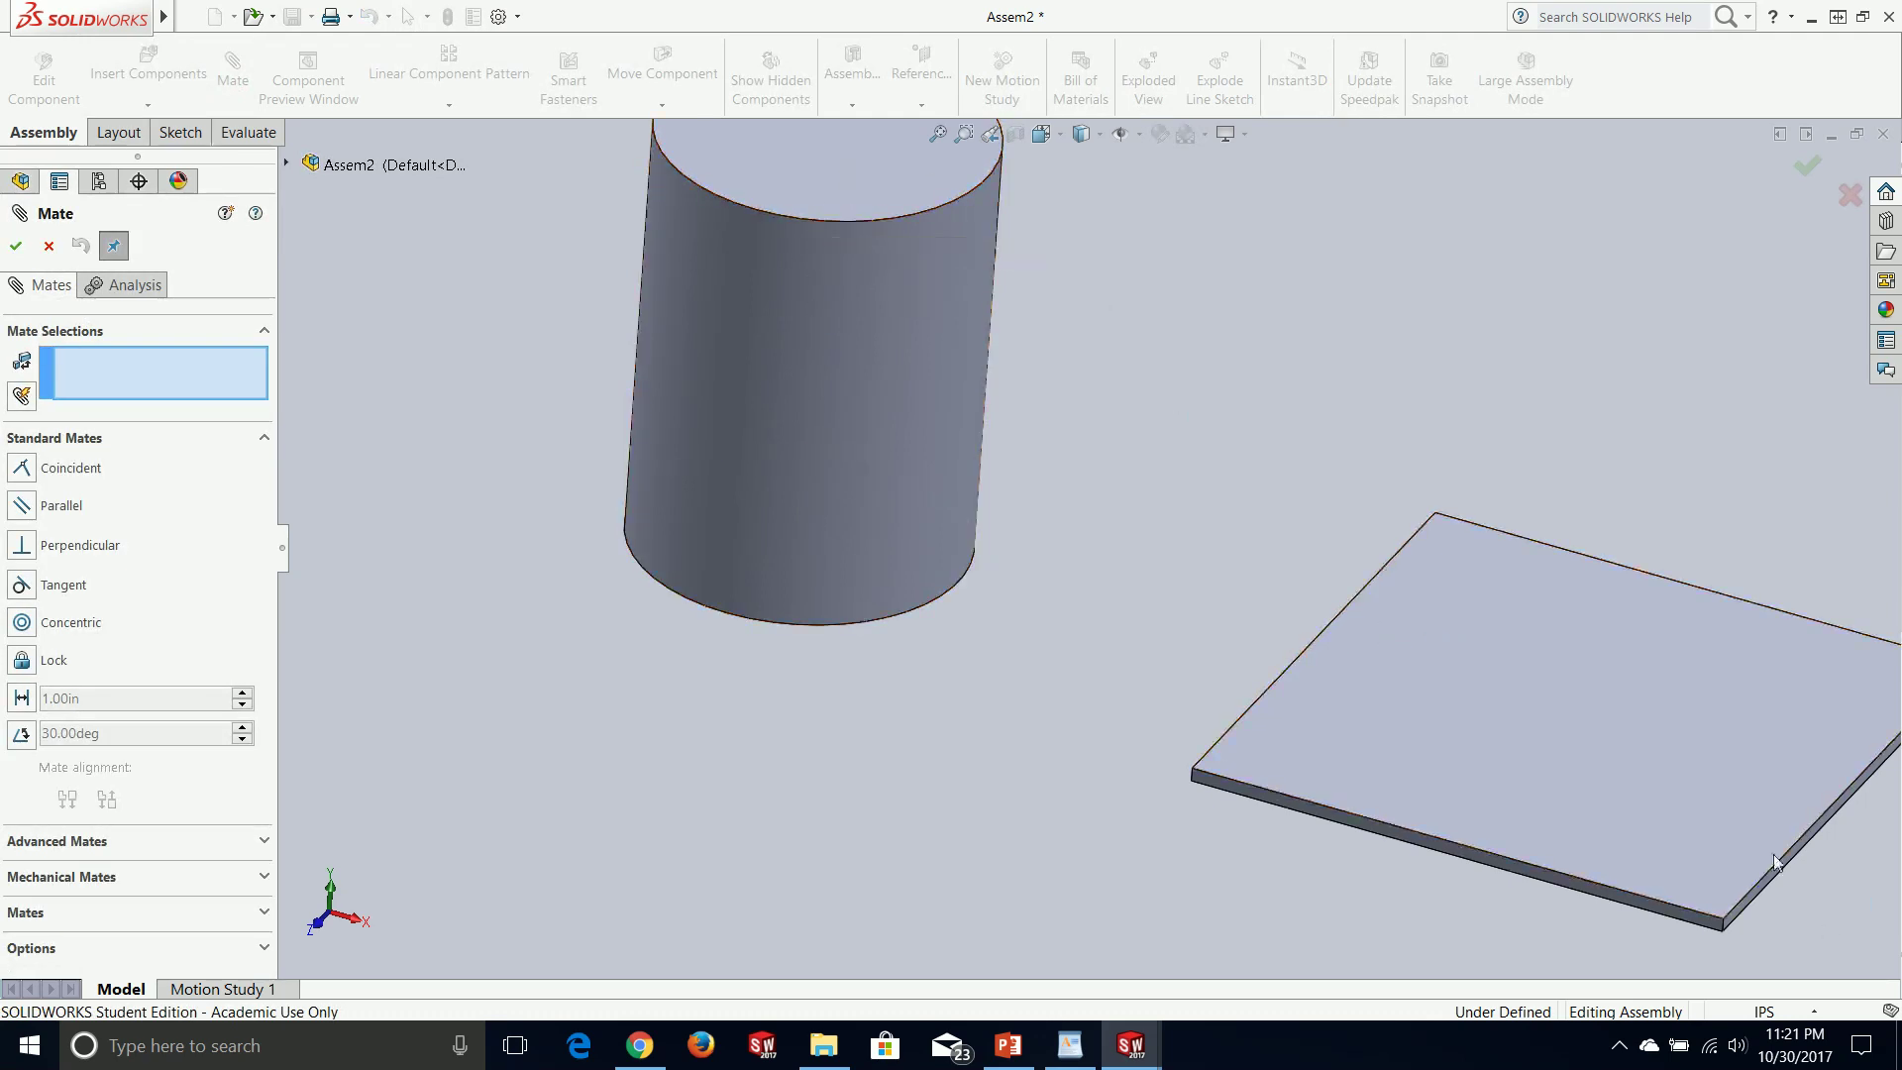
pyautogui.click(94, 842)
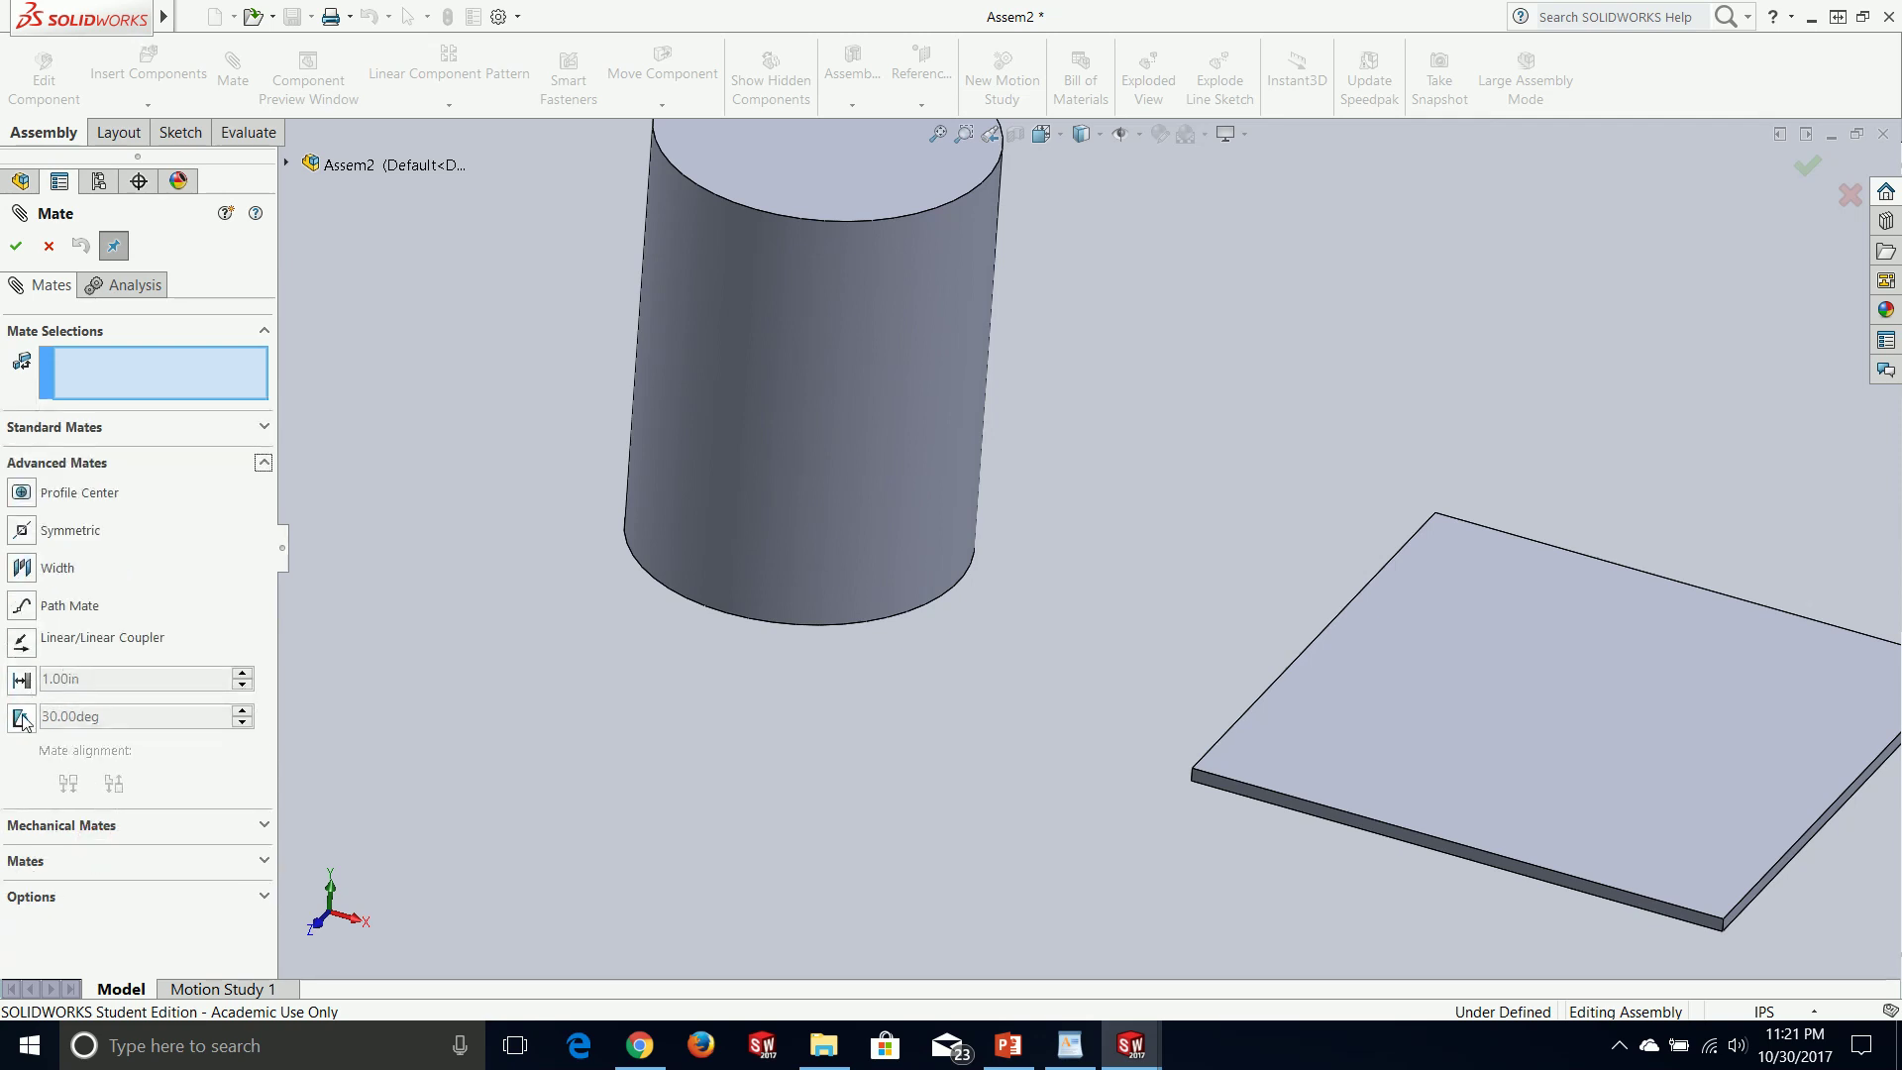
pyautogui.click(22, 490)
pyautogui.moveTo(692, 758); pyautogui.dragTo(728, 705, button='middle')
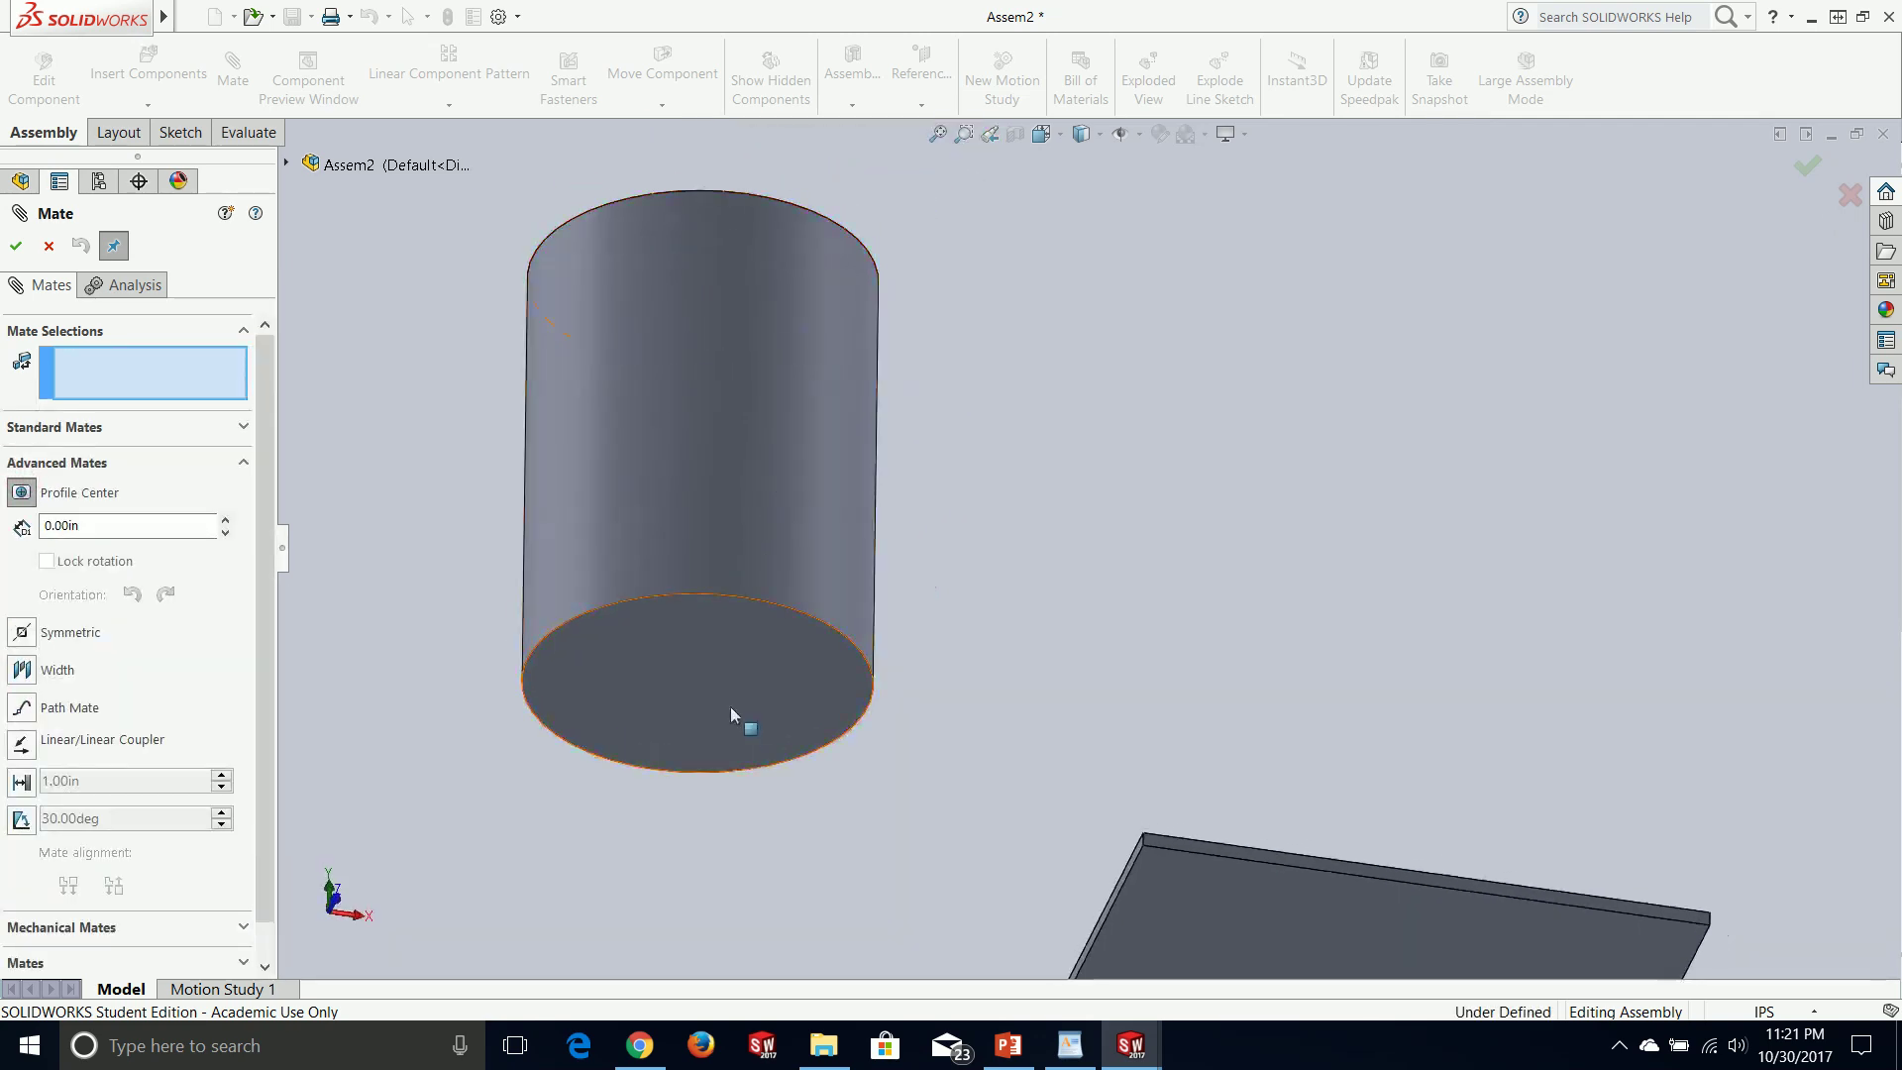
pyautogui.click(679, 636)
pyautogui.moveTo(1266, 596); pyautogui.dragTo(1205, 852, button='middle')
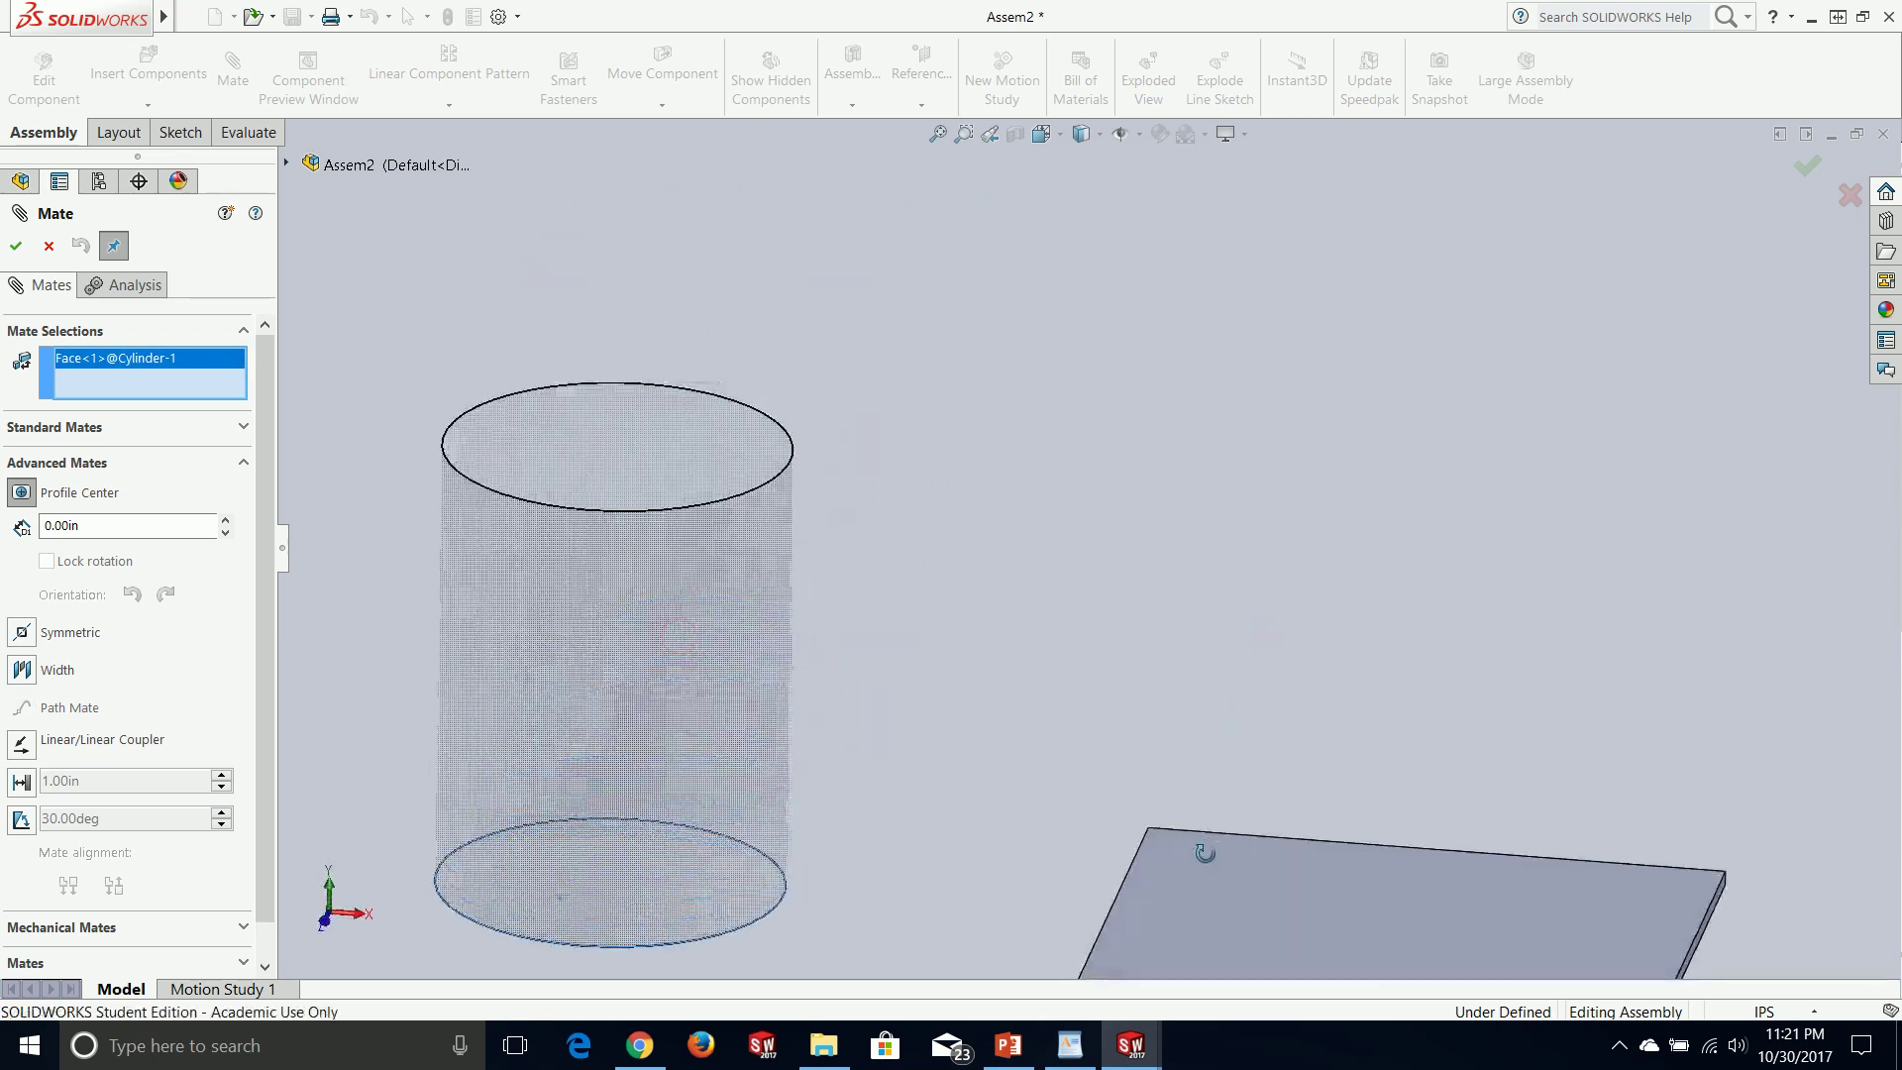
pyautogui.scroll(3, 1210, 850)
pyautogui.click(1240, 786)
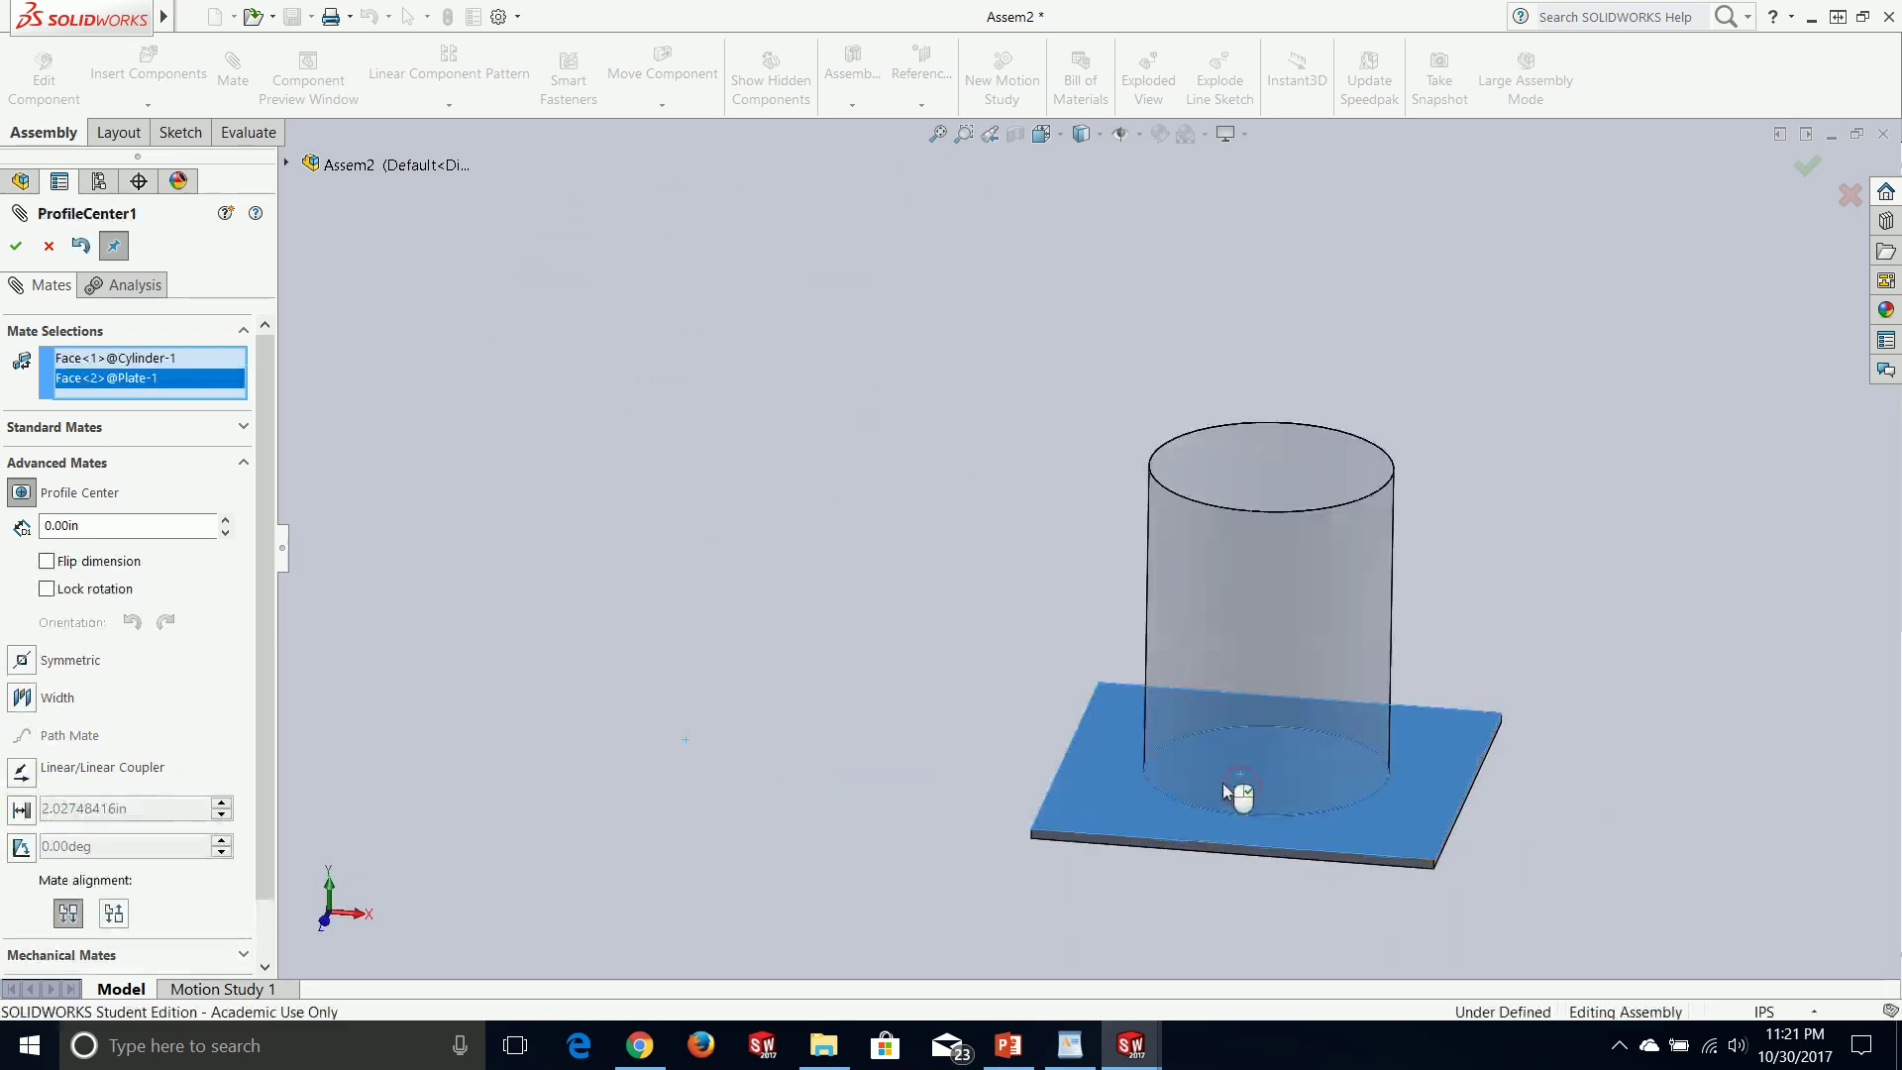
pyautogui.click(1807, 166)
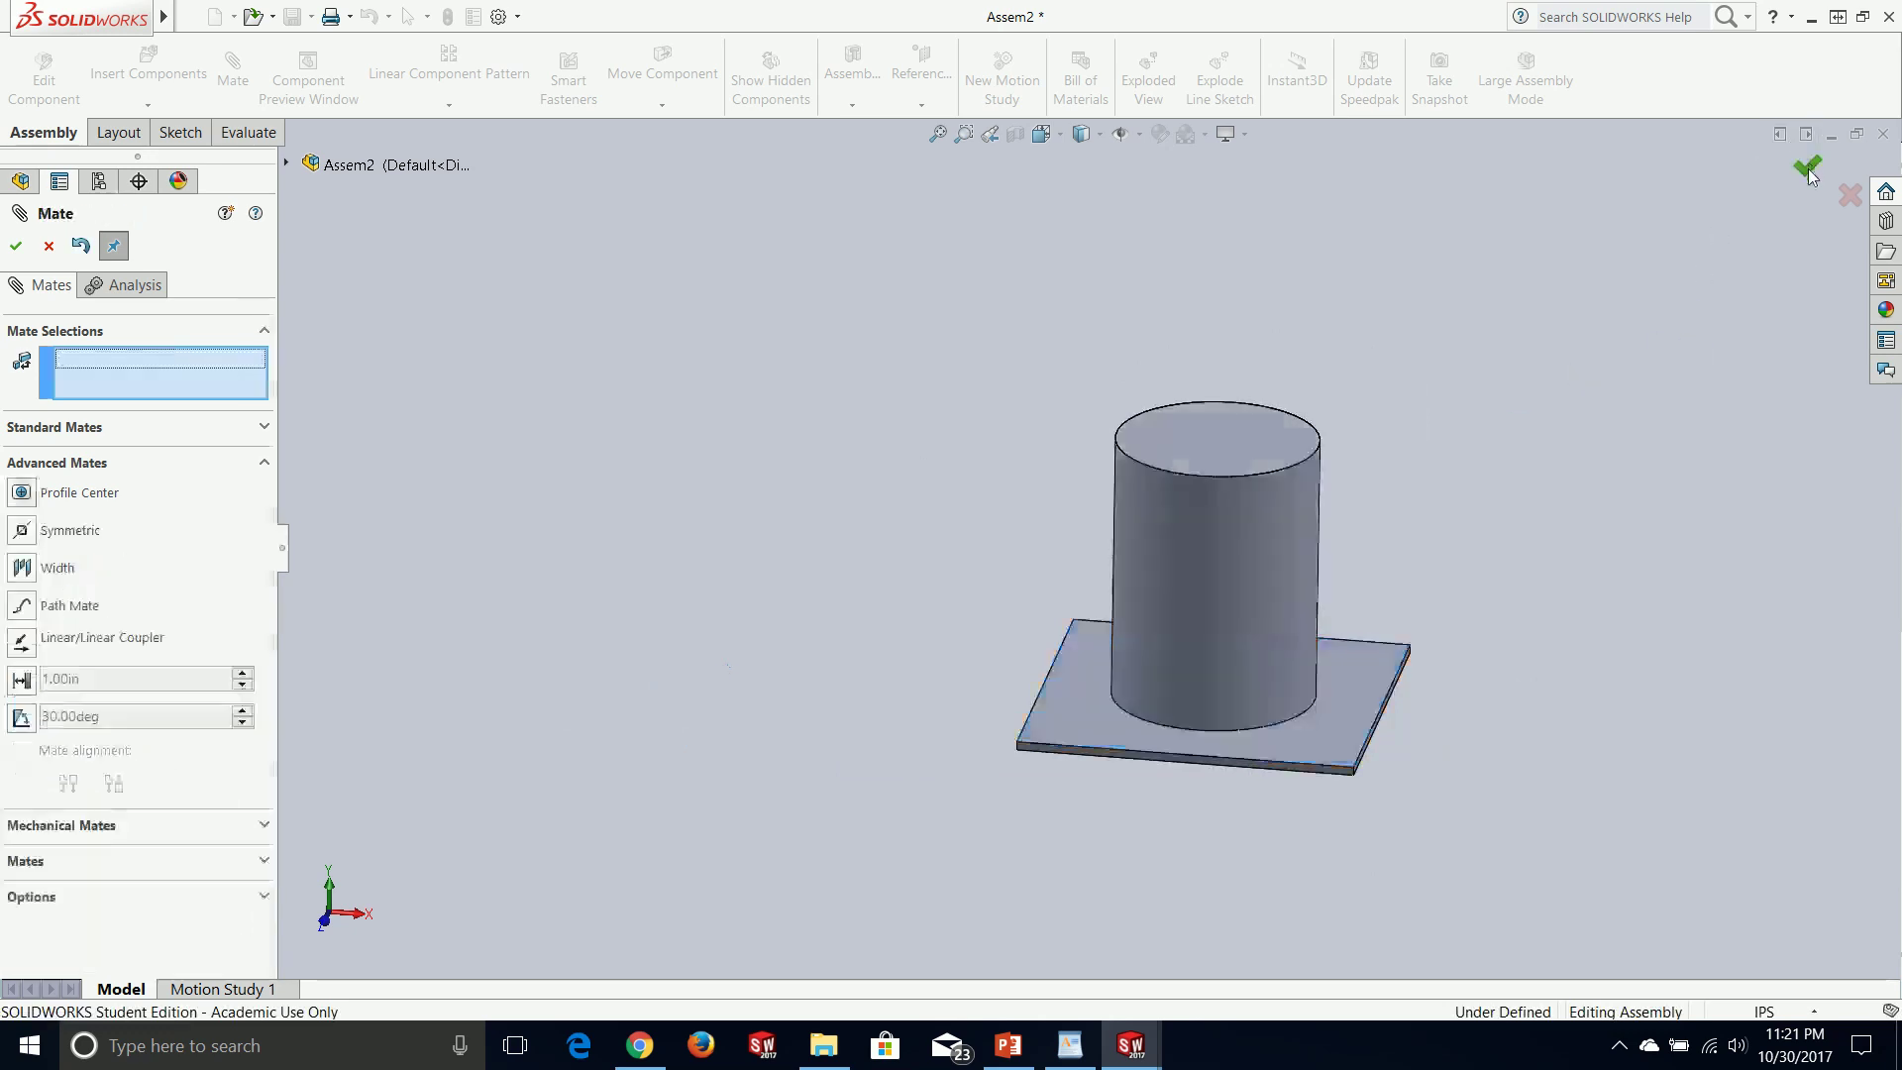
pyautogui.moveTo(1495, 460); pyautogui.dragTo(1452, 516, button='middle')
pyautogui.click(16, 246)
# - Insert the Dome part, placing it freely in empty space away from the cylinder
pyautogui.click(174, 75)
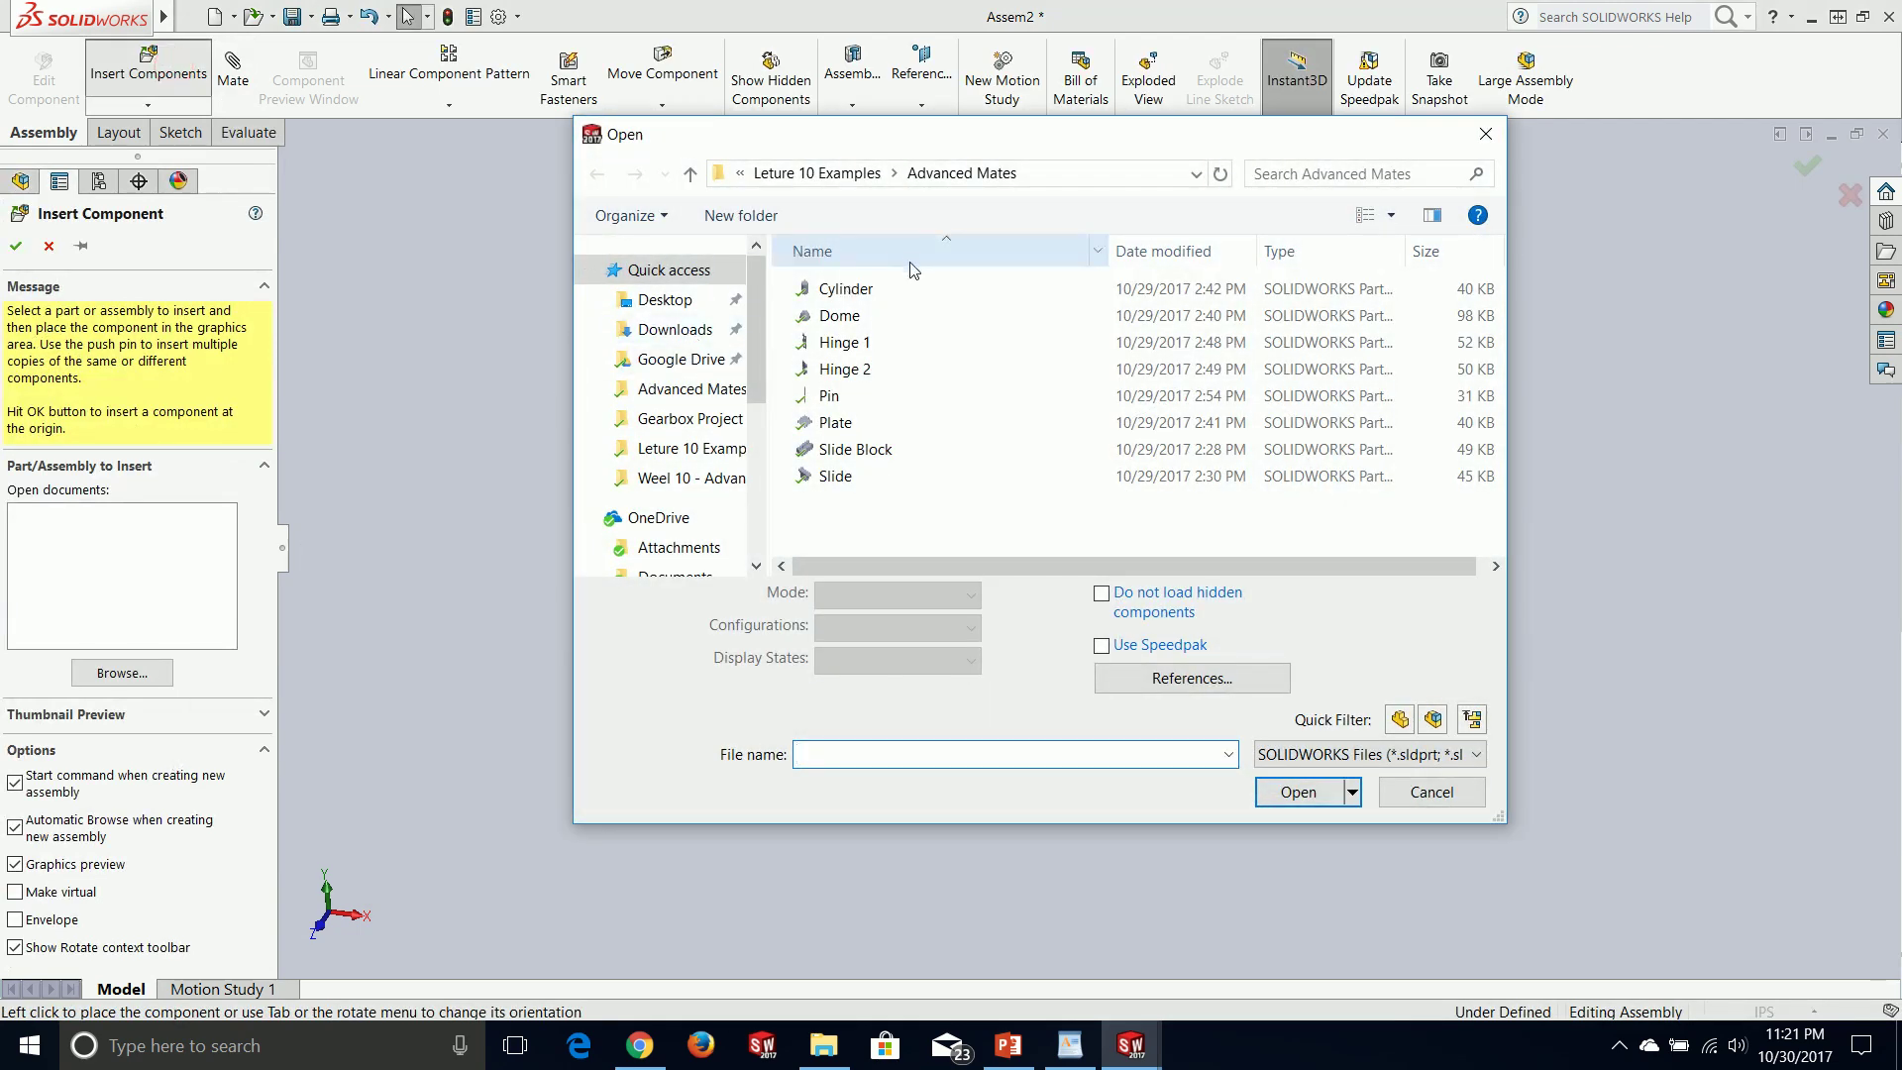
pyautogui.click(872, 315)
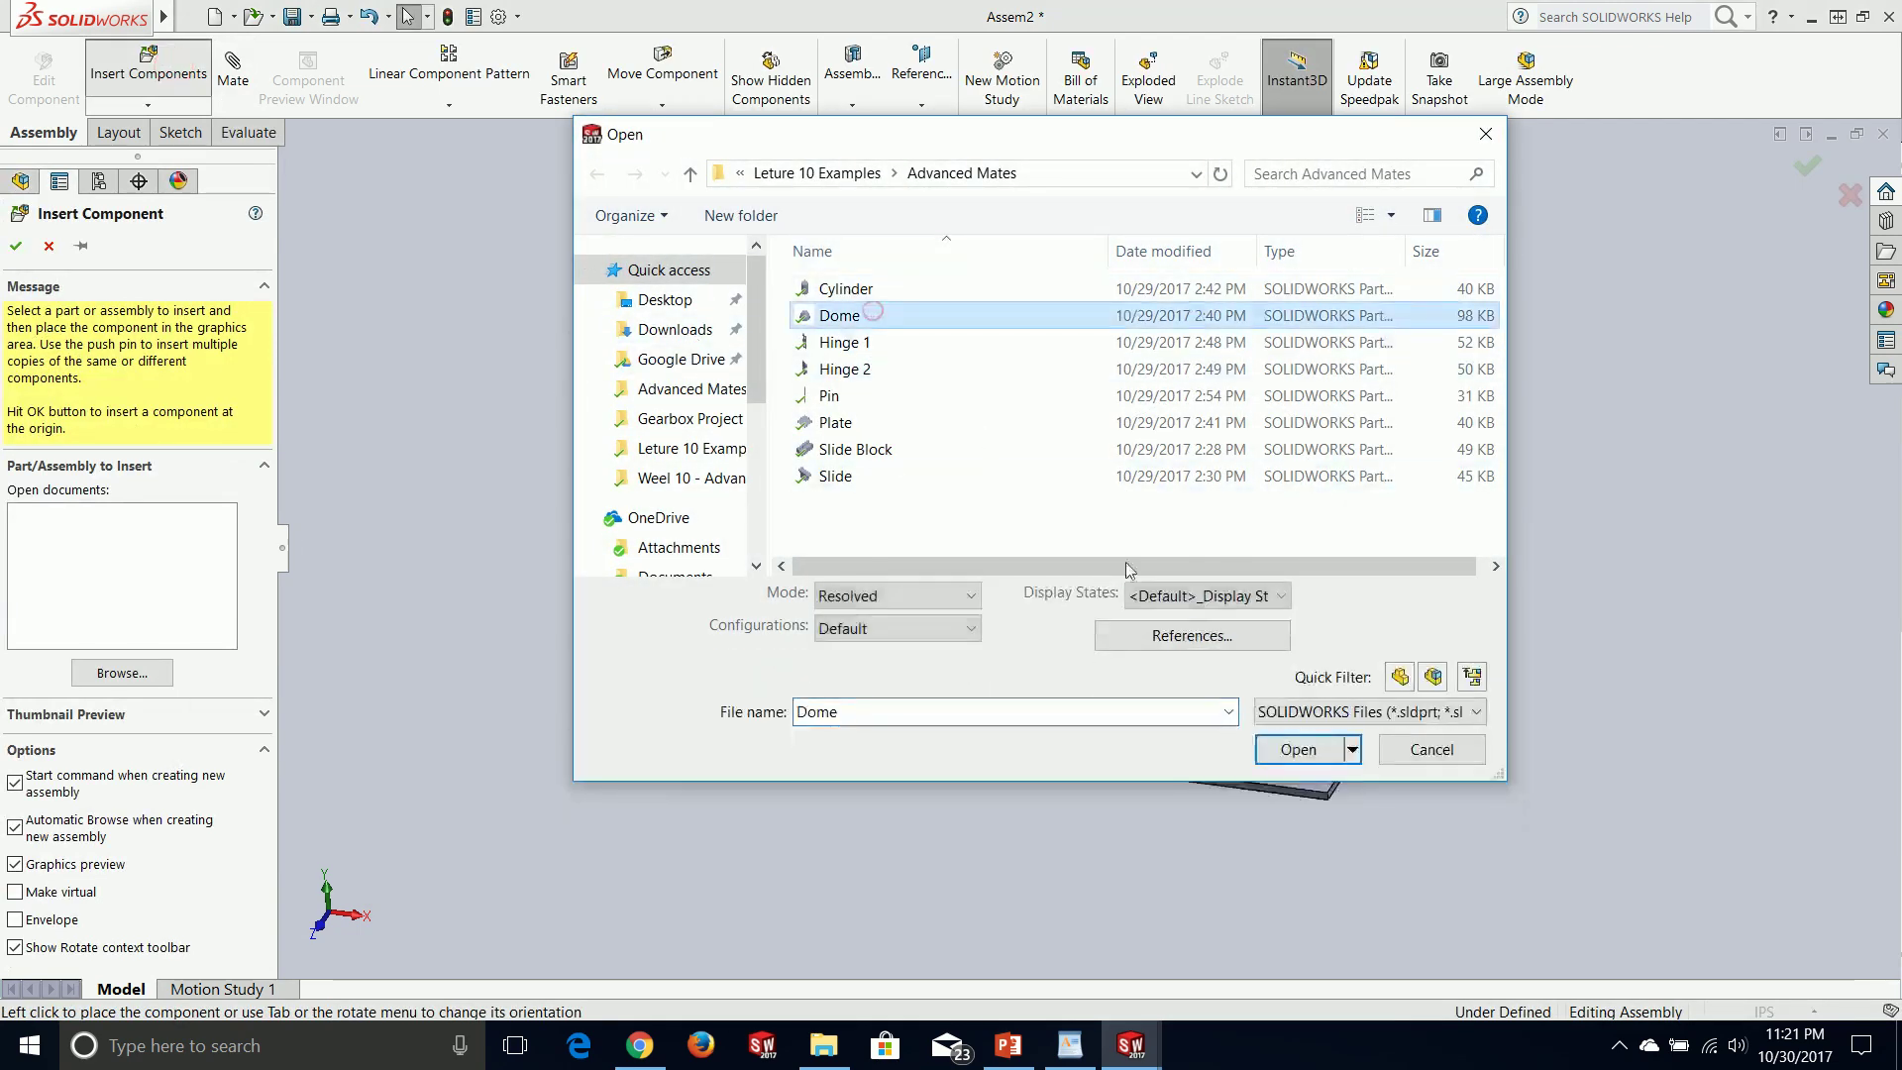
pyautogui.click(1298, 749)
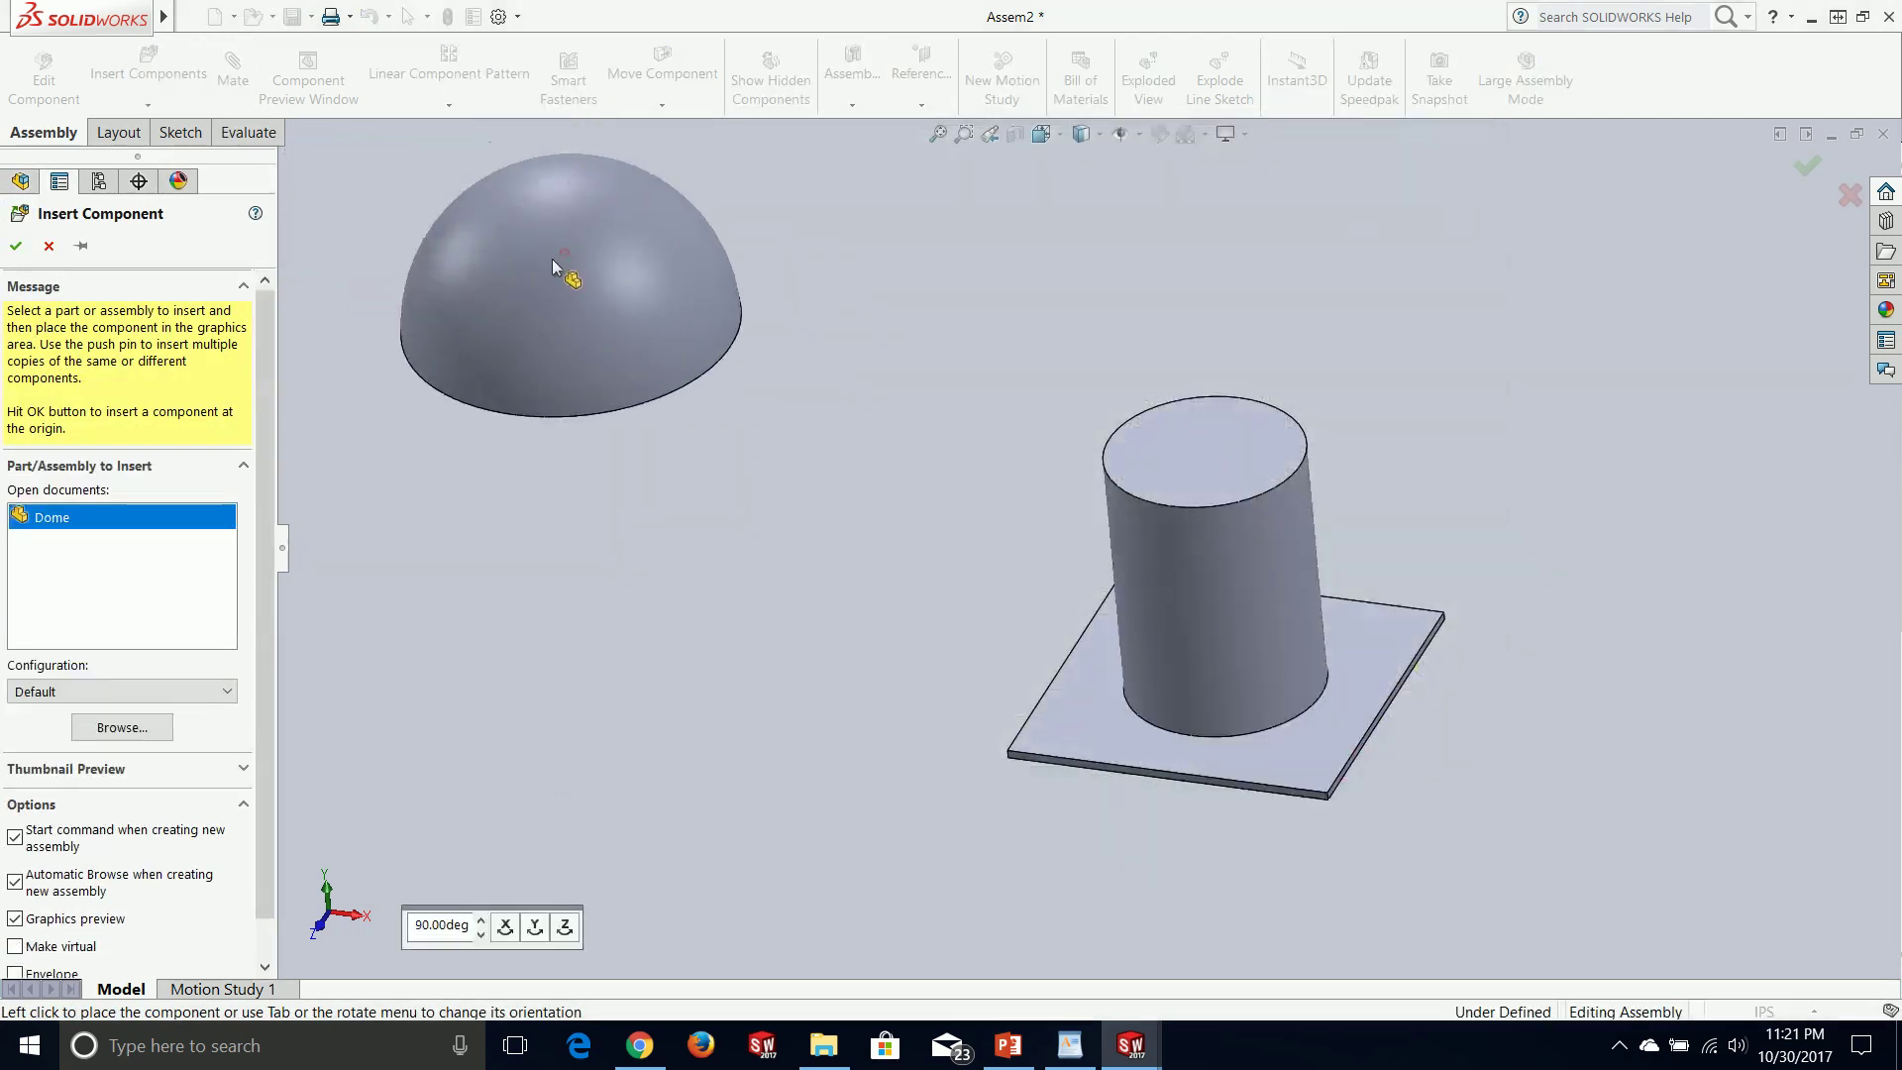
pyautogui.click(551, 258)
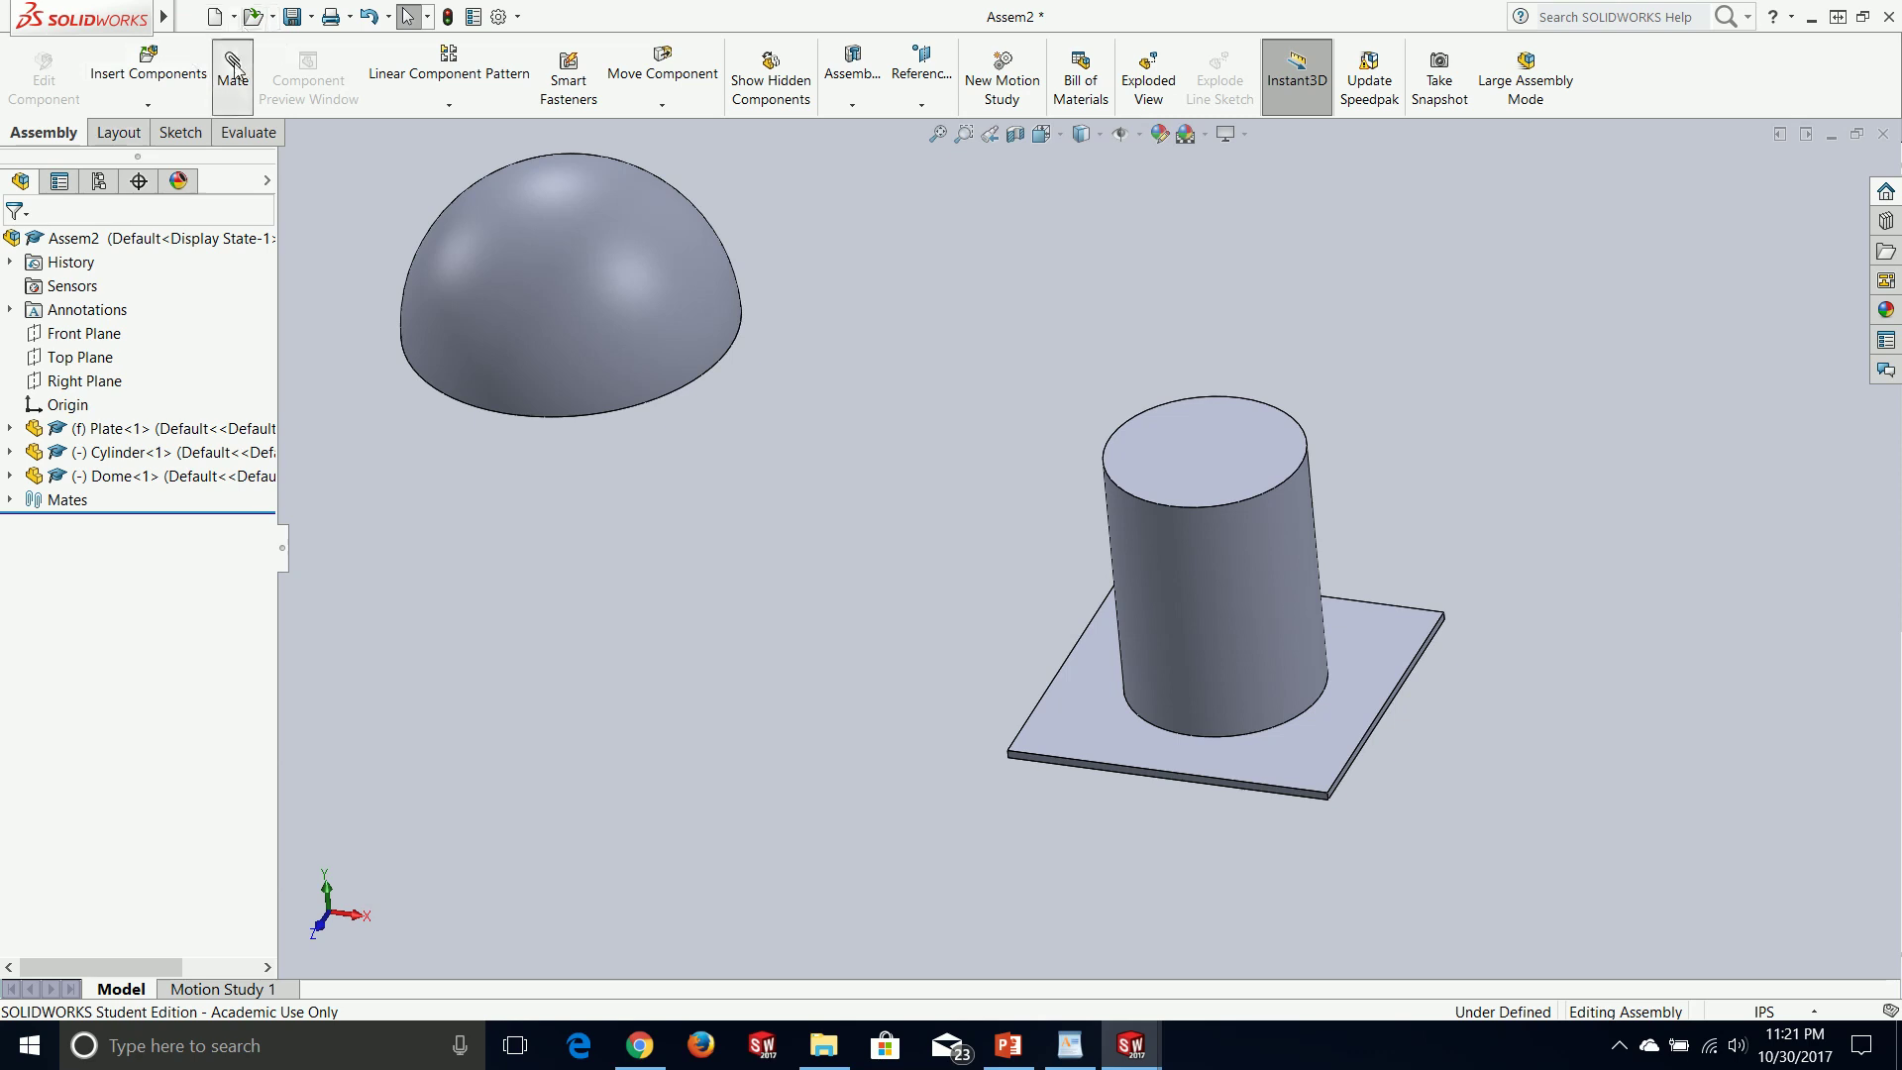
# - Apply an advanced Profile Center mate between the dome's flat underside and the cylinder's top face
pyautogui.click(234, 66)
pyautogui.moveTo(646, 709); pyautogui.dragTo(677, 430, button='middle')
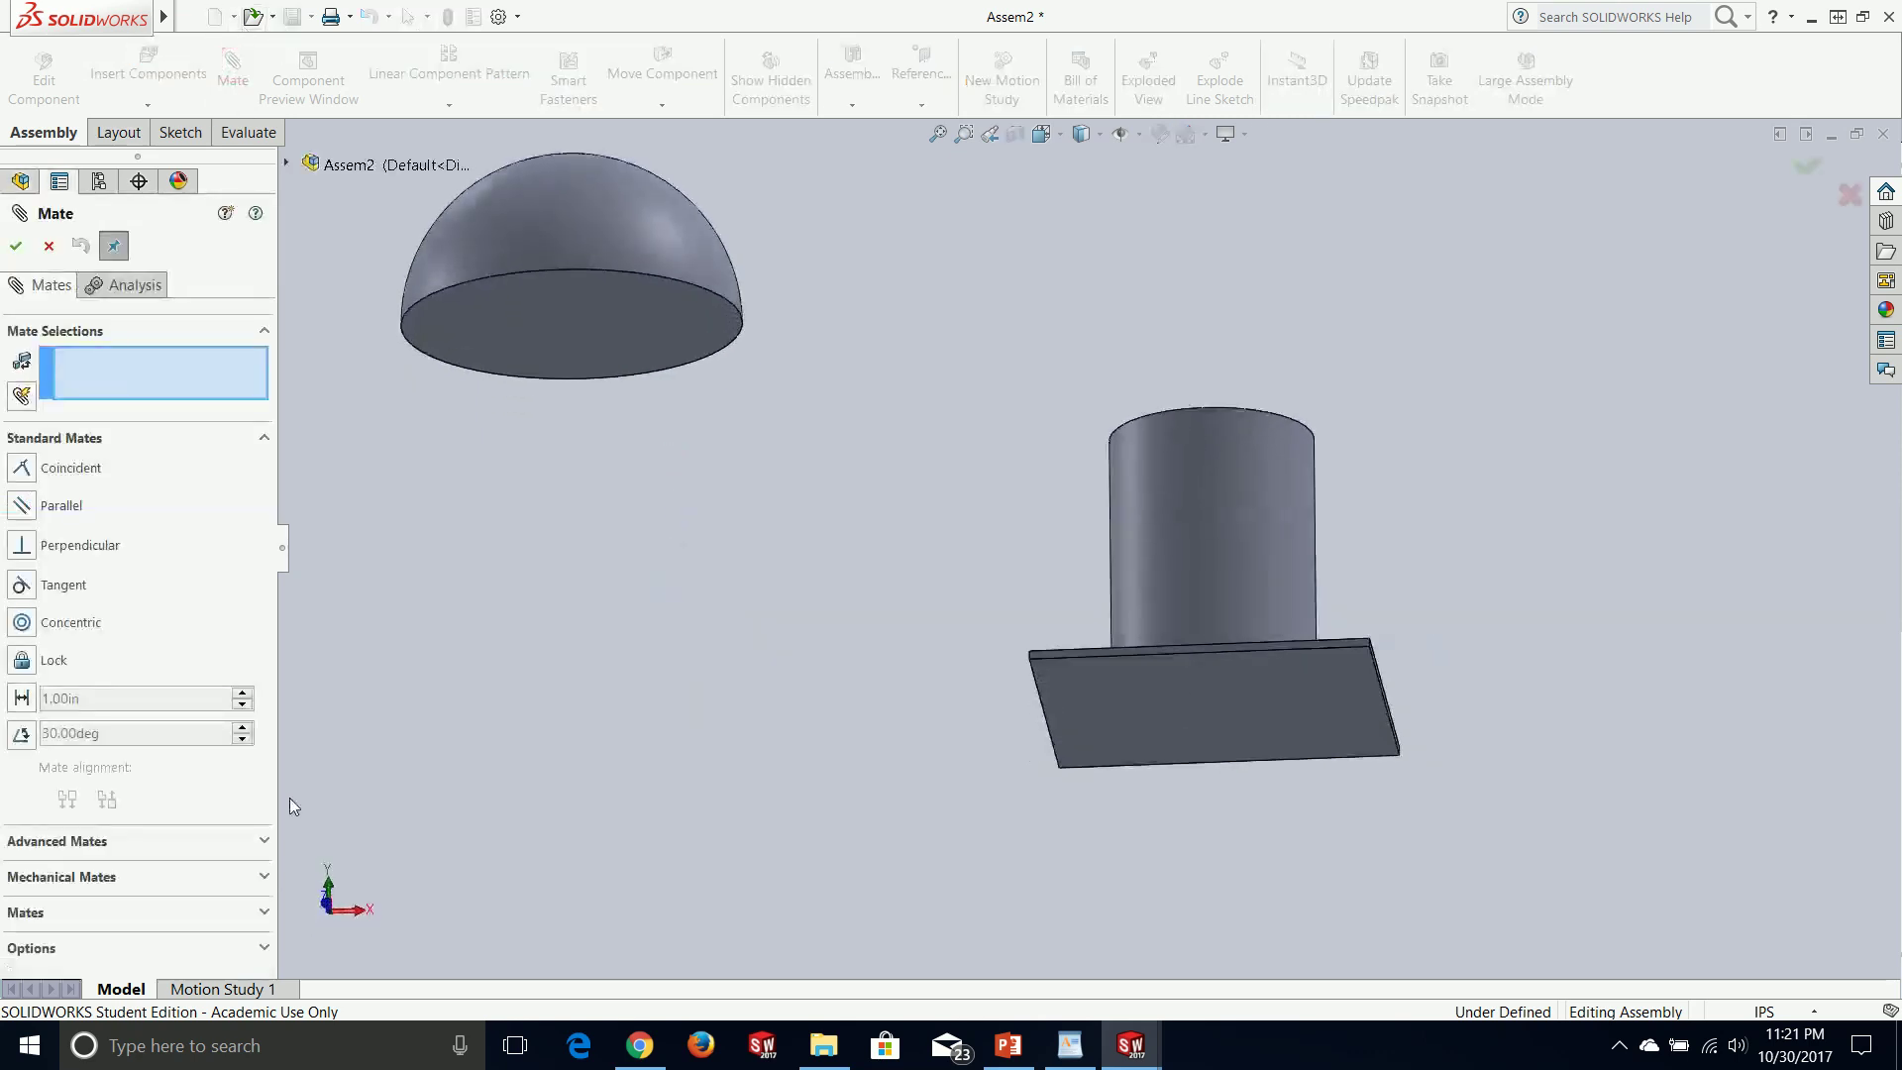
pyautogui.click(140, 845)
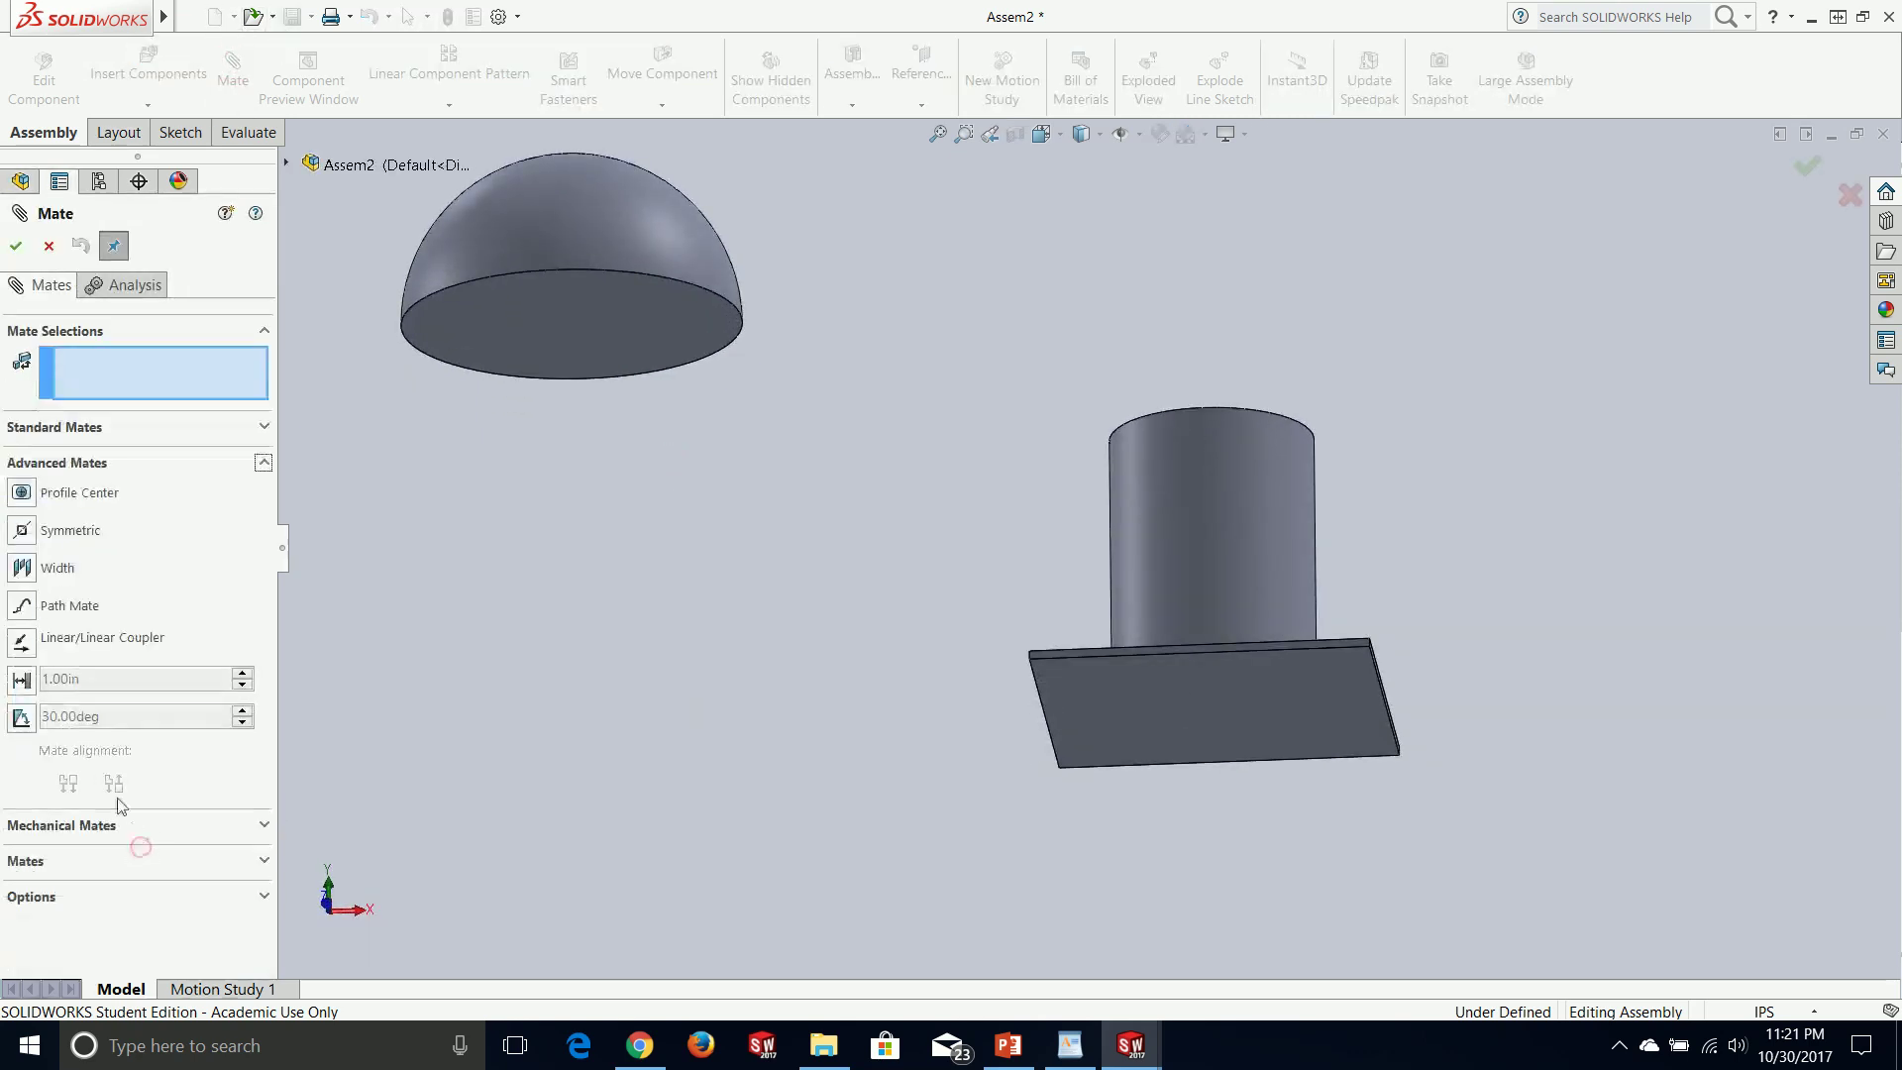
pyautogui.click(22, 492)
pyautogui.click(608, 336)
pyautogui.moveTo(608, 336); pyautogui.dragTo(701, 538, button='middle')
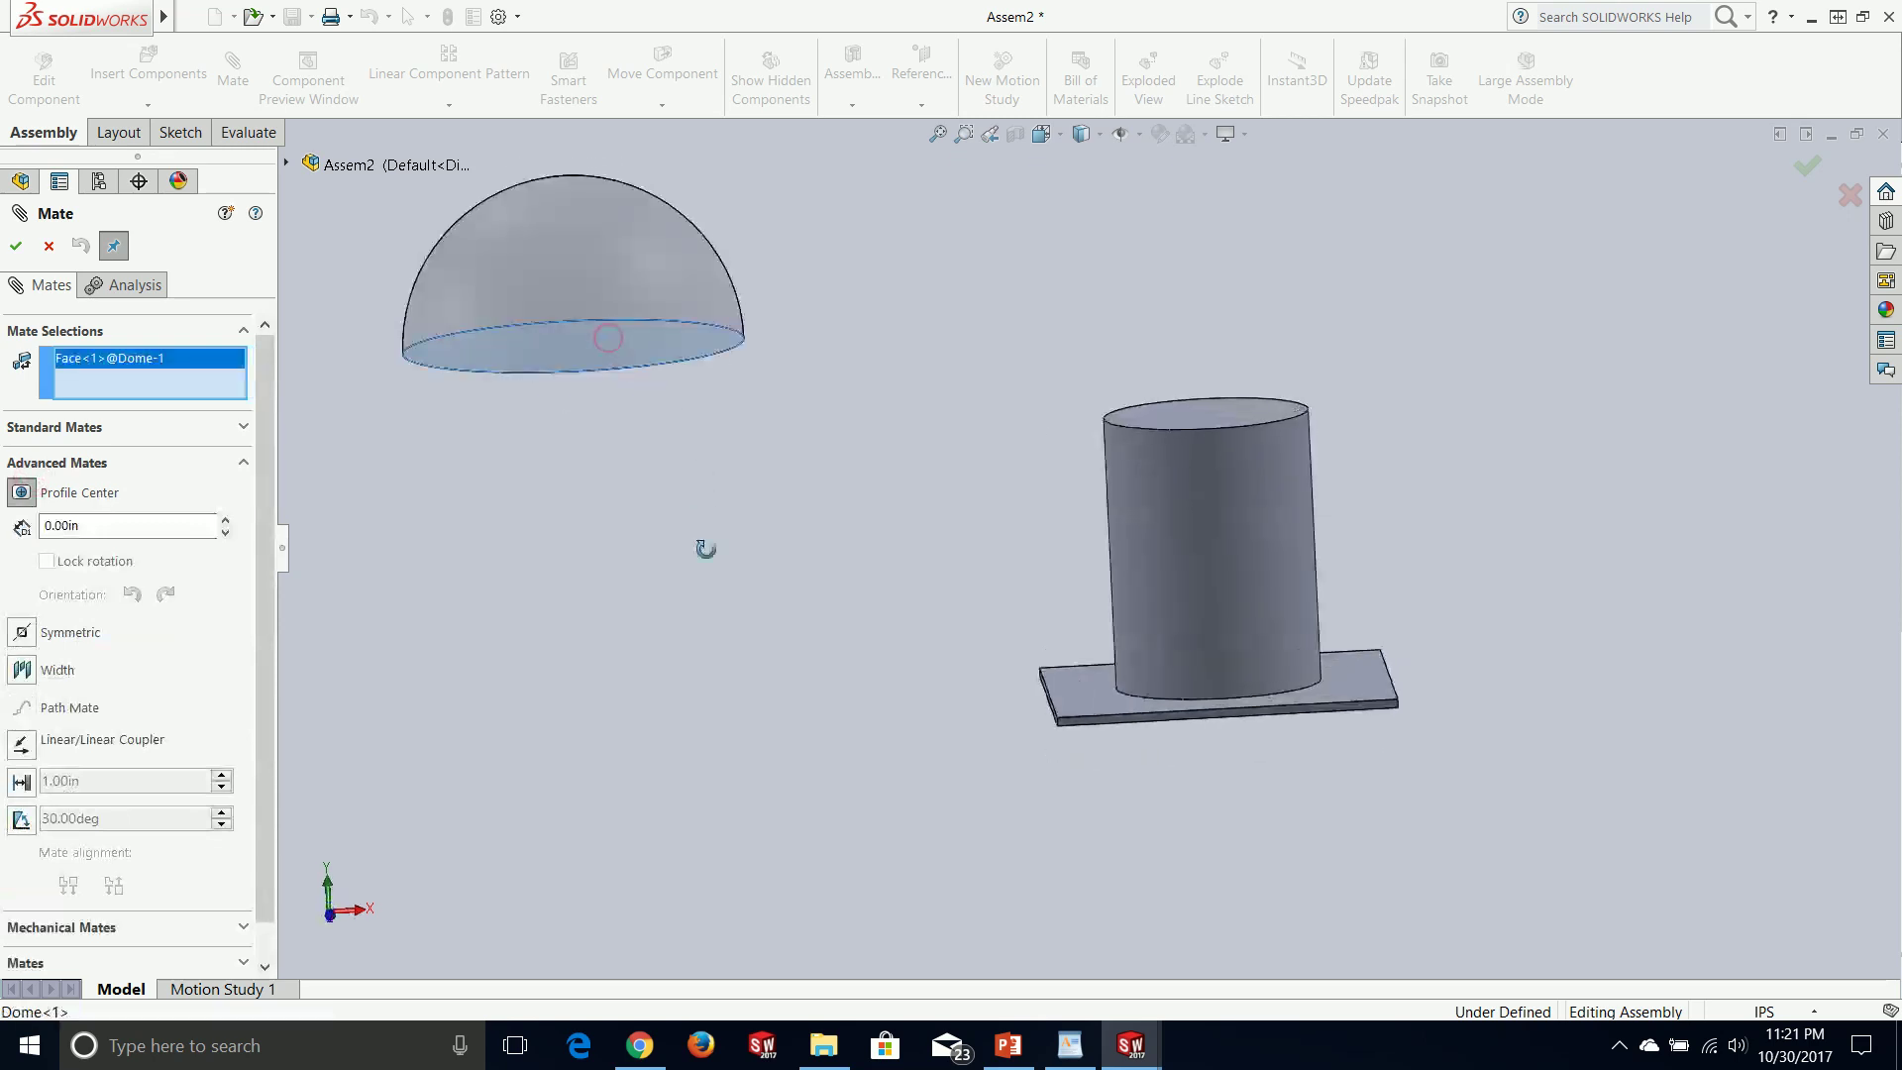
pyautogui.scroll(-4, 1172, 348)
pyautogui.click(1197, 509)
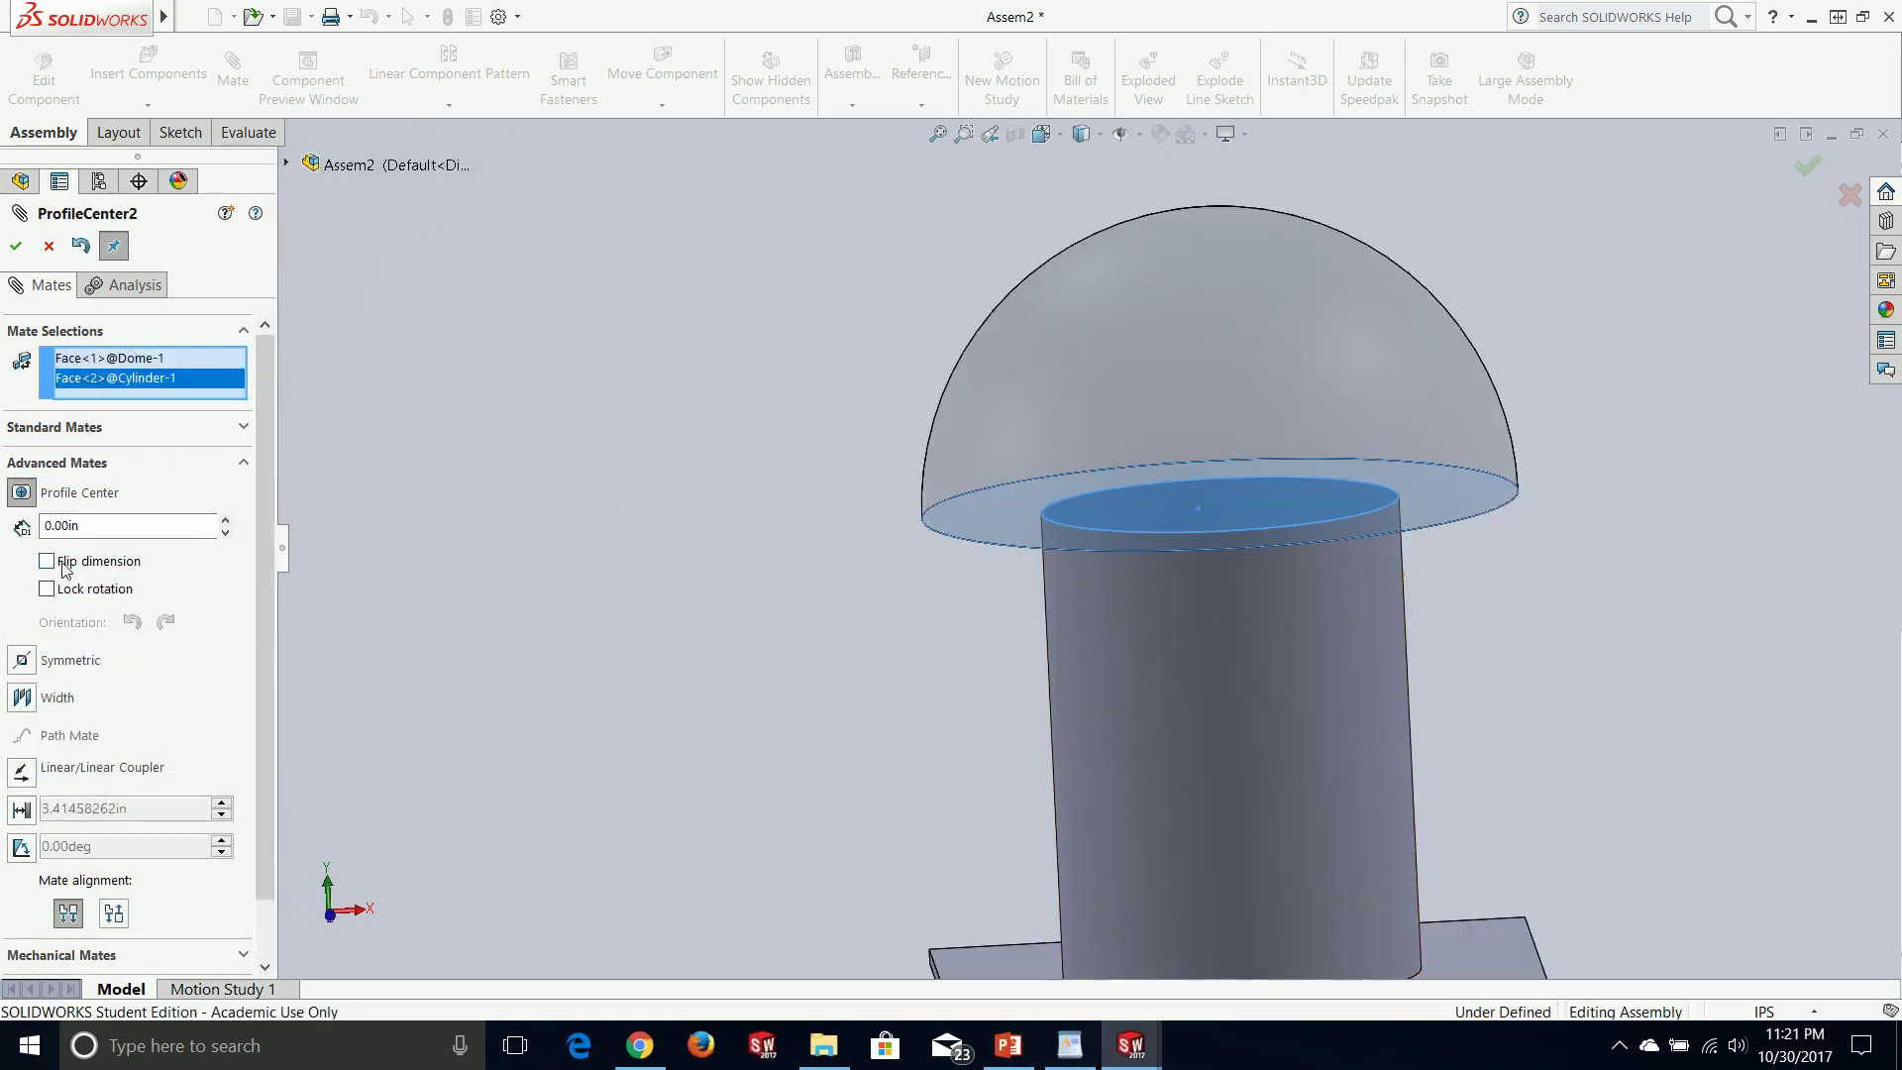
# - Offset the dome 1.10 in above the cylinder, trying Flip dimension and turning it off again, and accept the mate
pyautogui.click(224, 520)
pyautogui.click(224, 520)
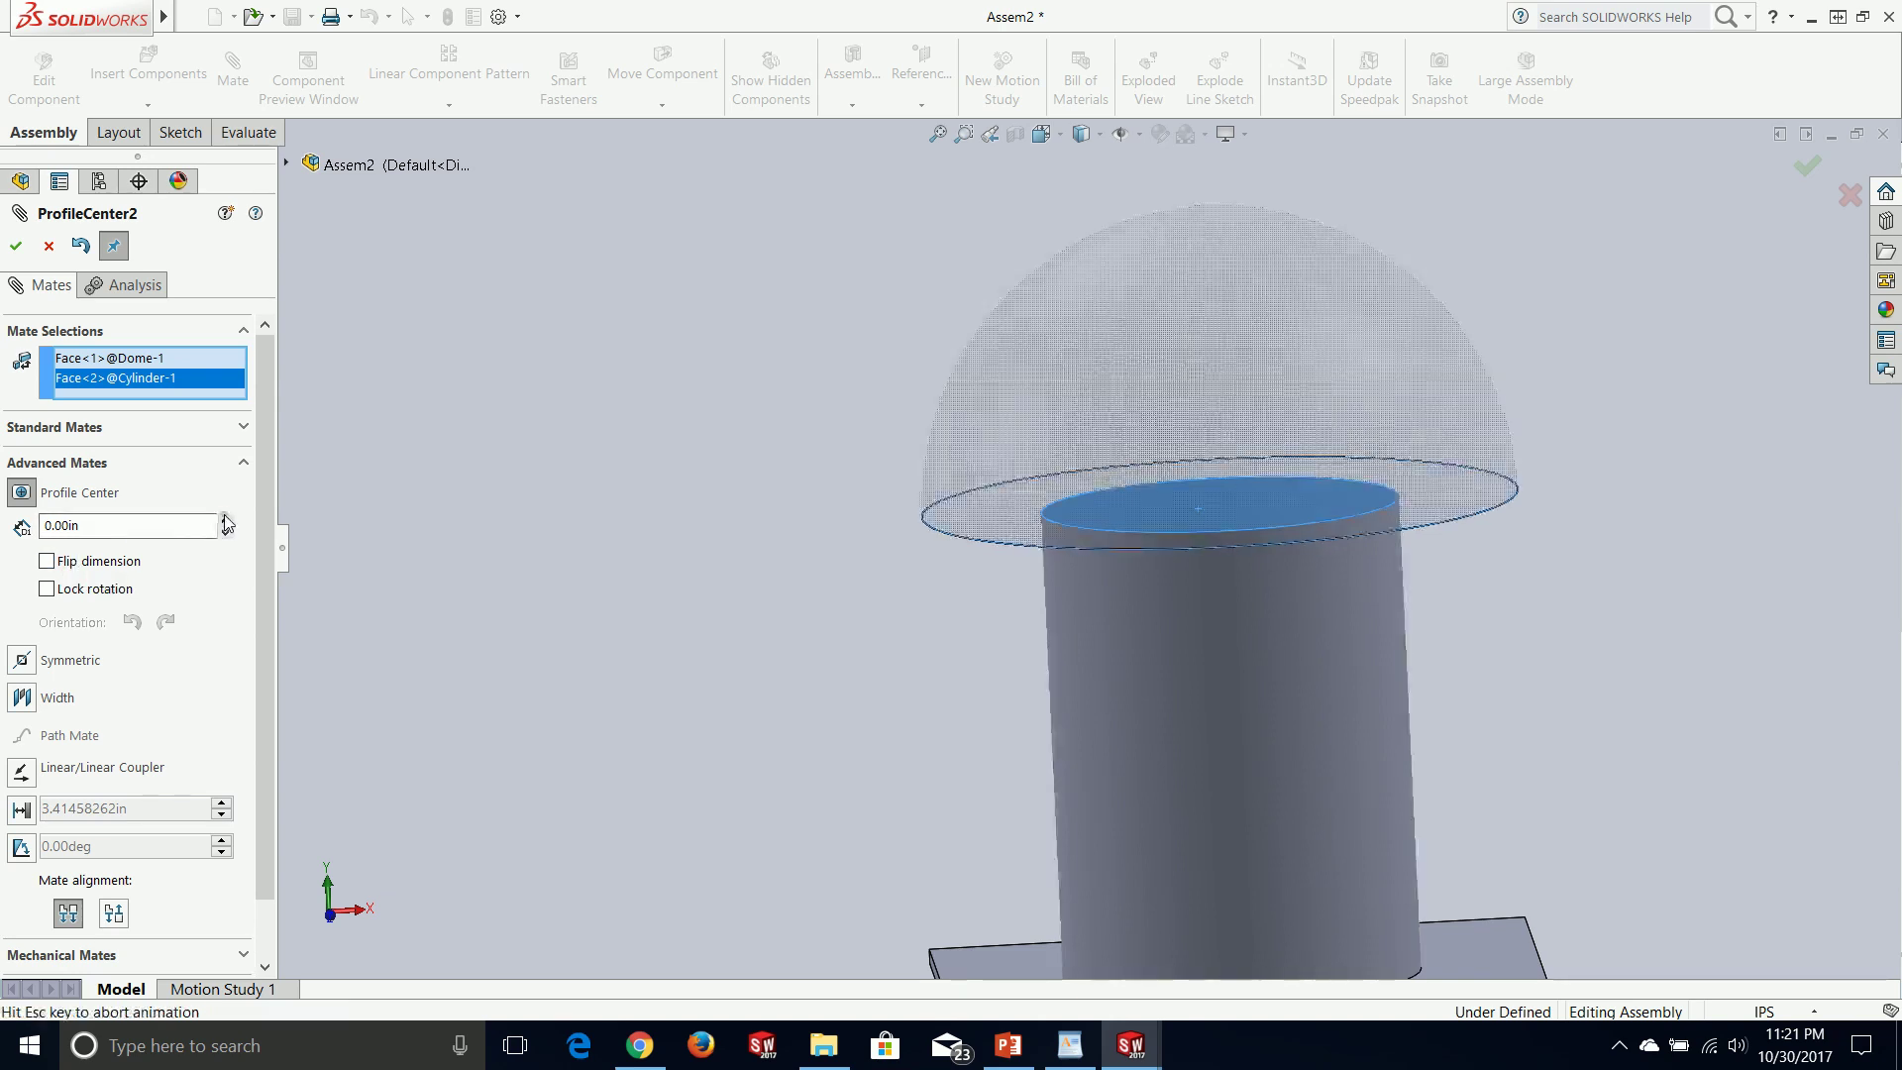
pyautogui.click(223, 520)
pyautogui.click(224, 520)
pyautogui.click(224, 520)
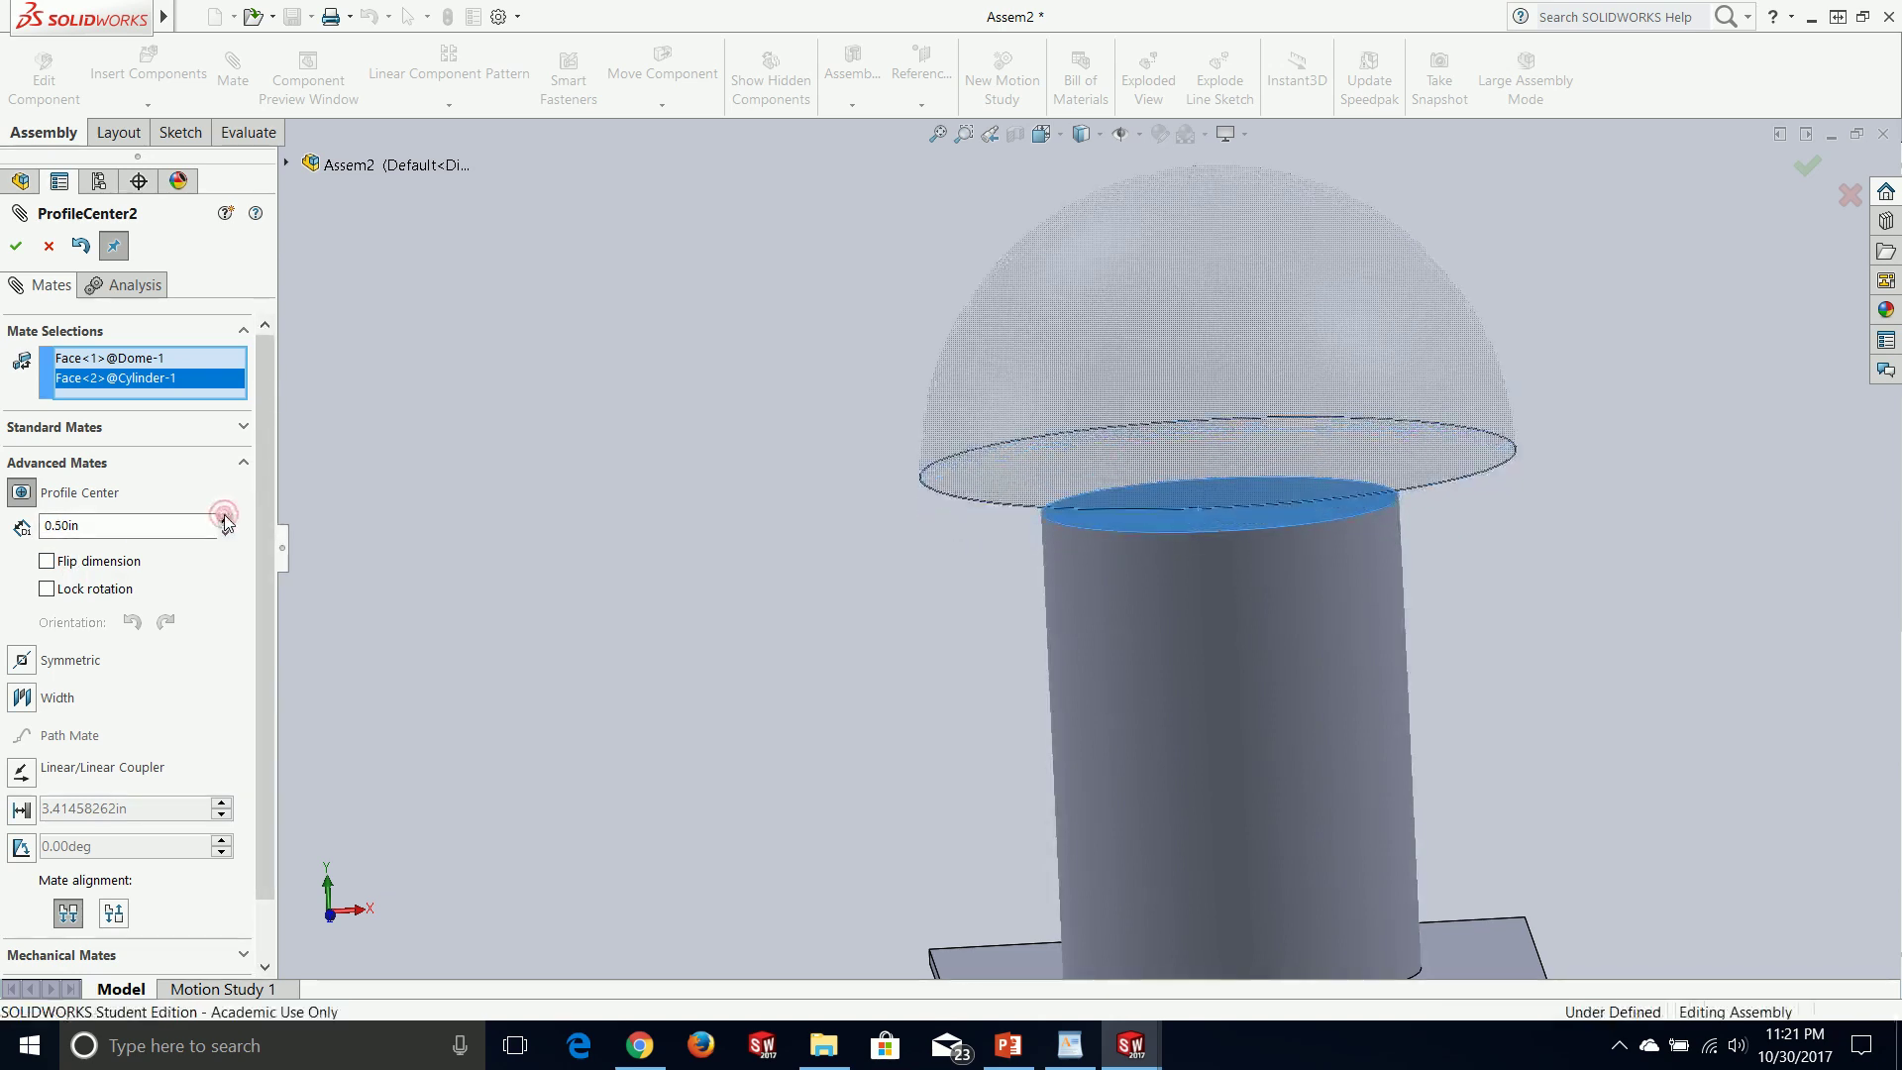
pyautogui.click(46, 564)
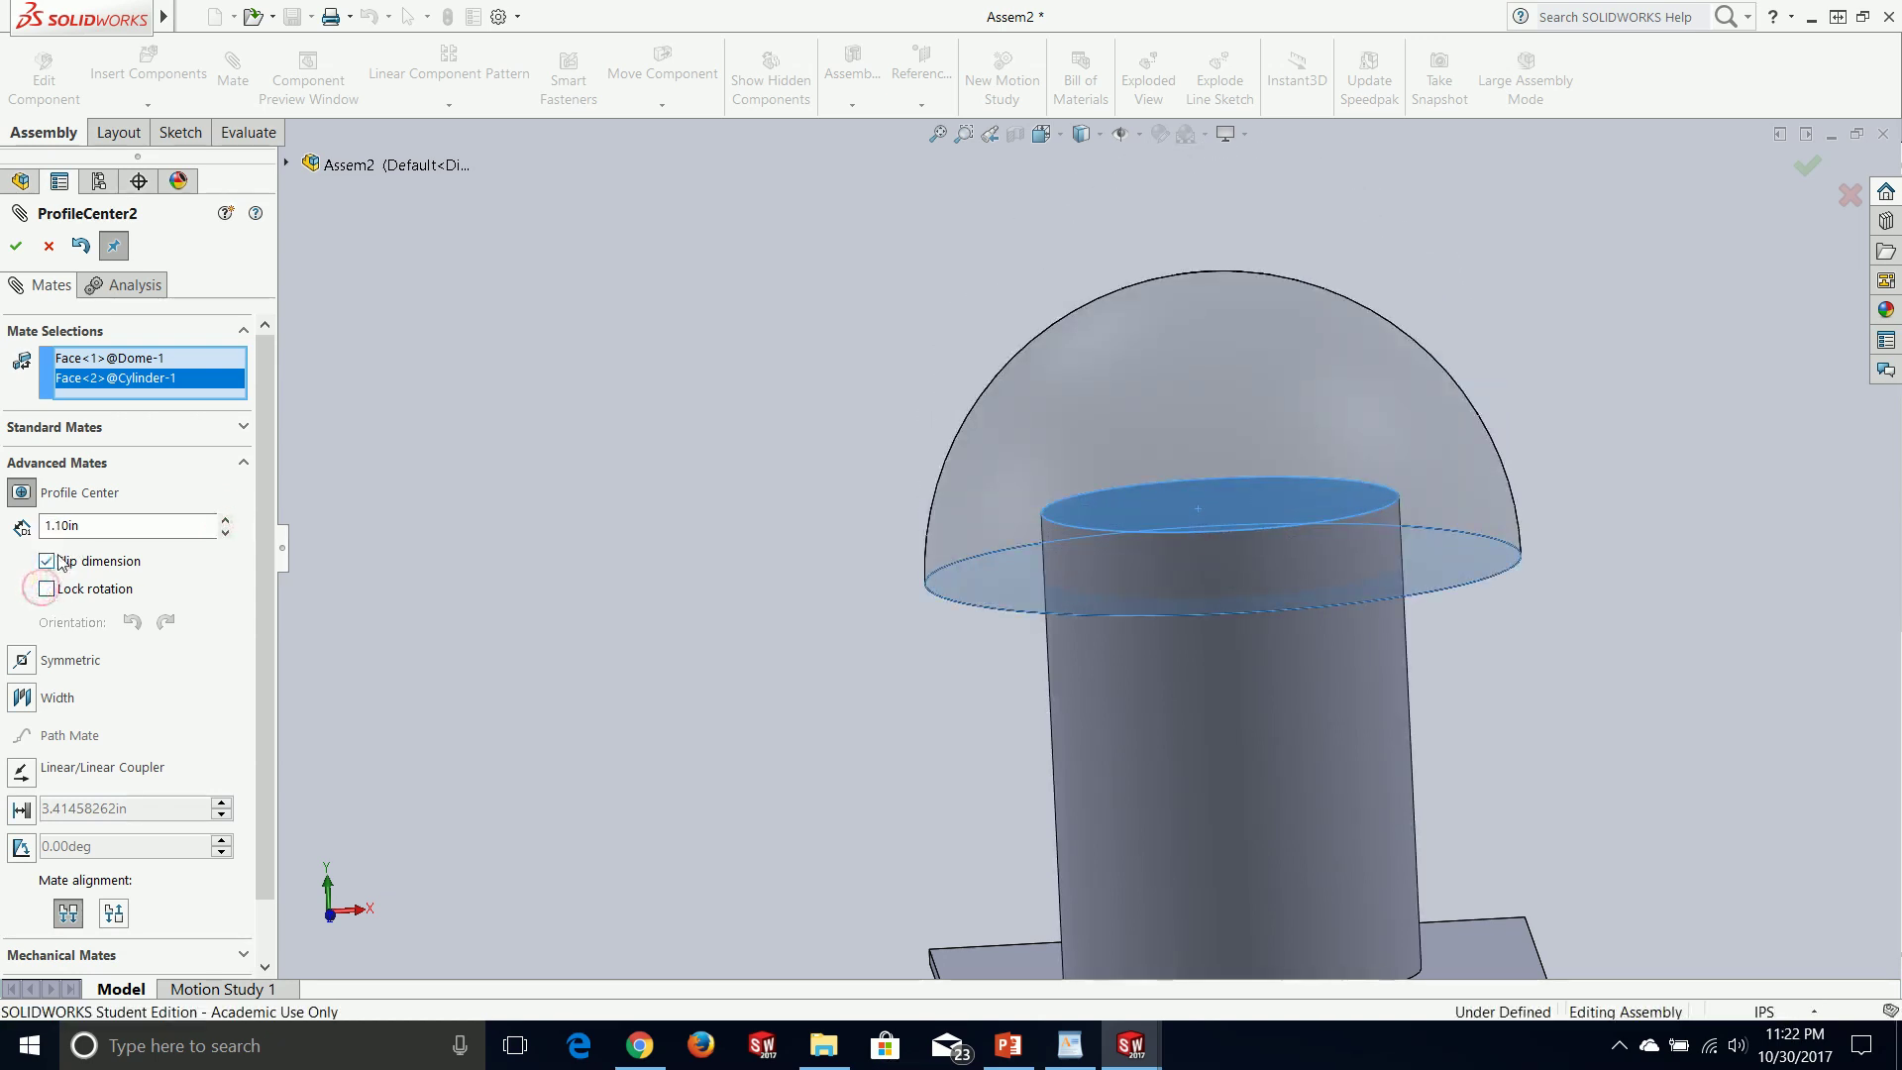
pyautogui.click(48, 562)
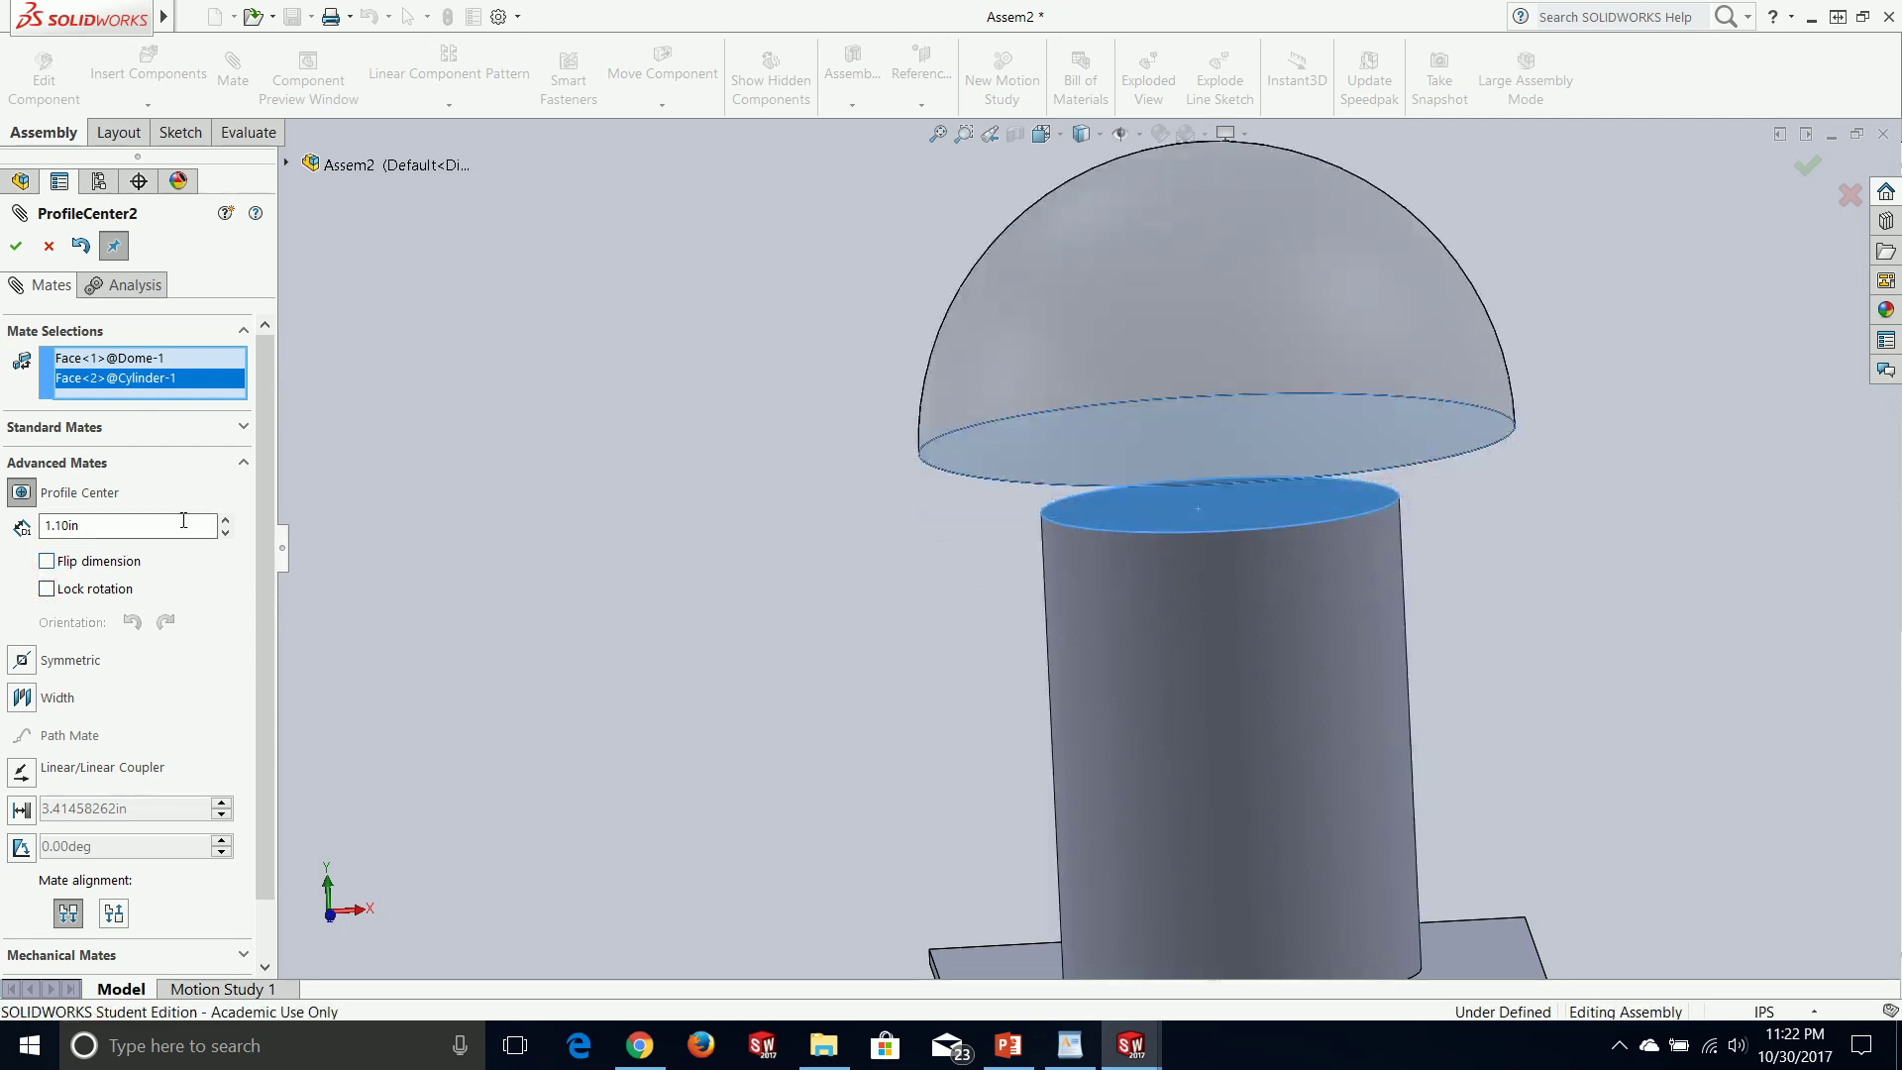
pyautogui.click(14, 243)
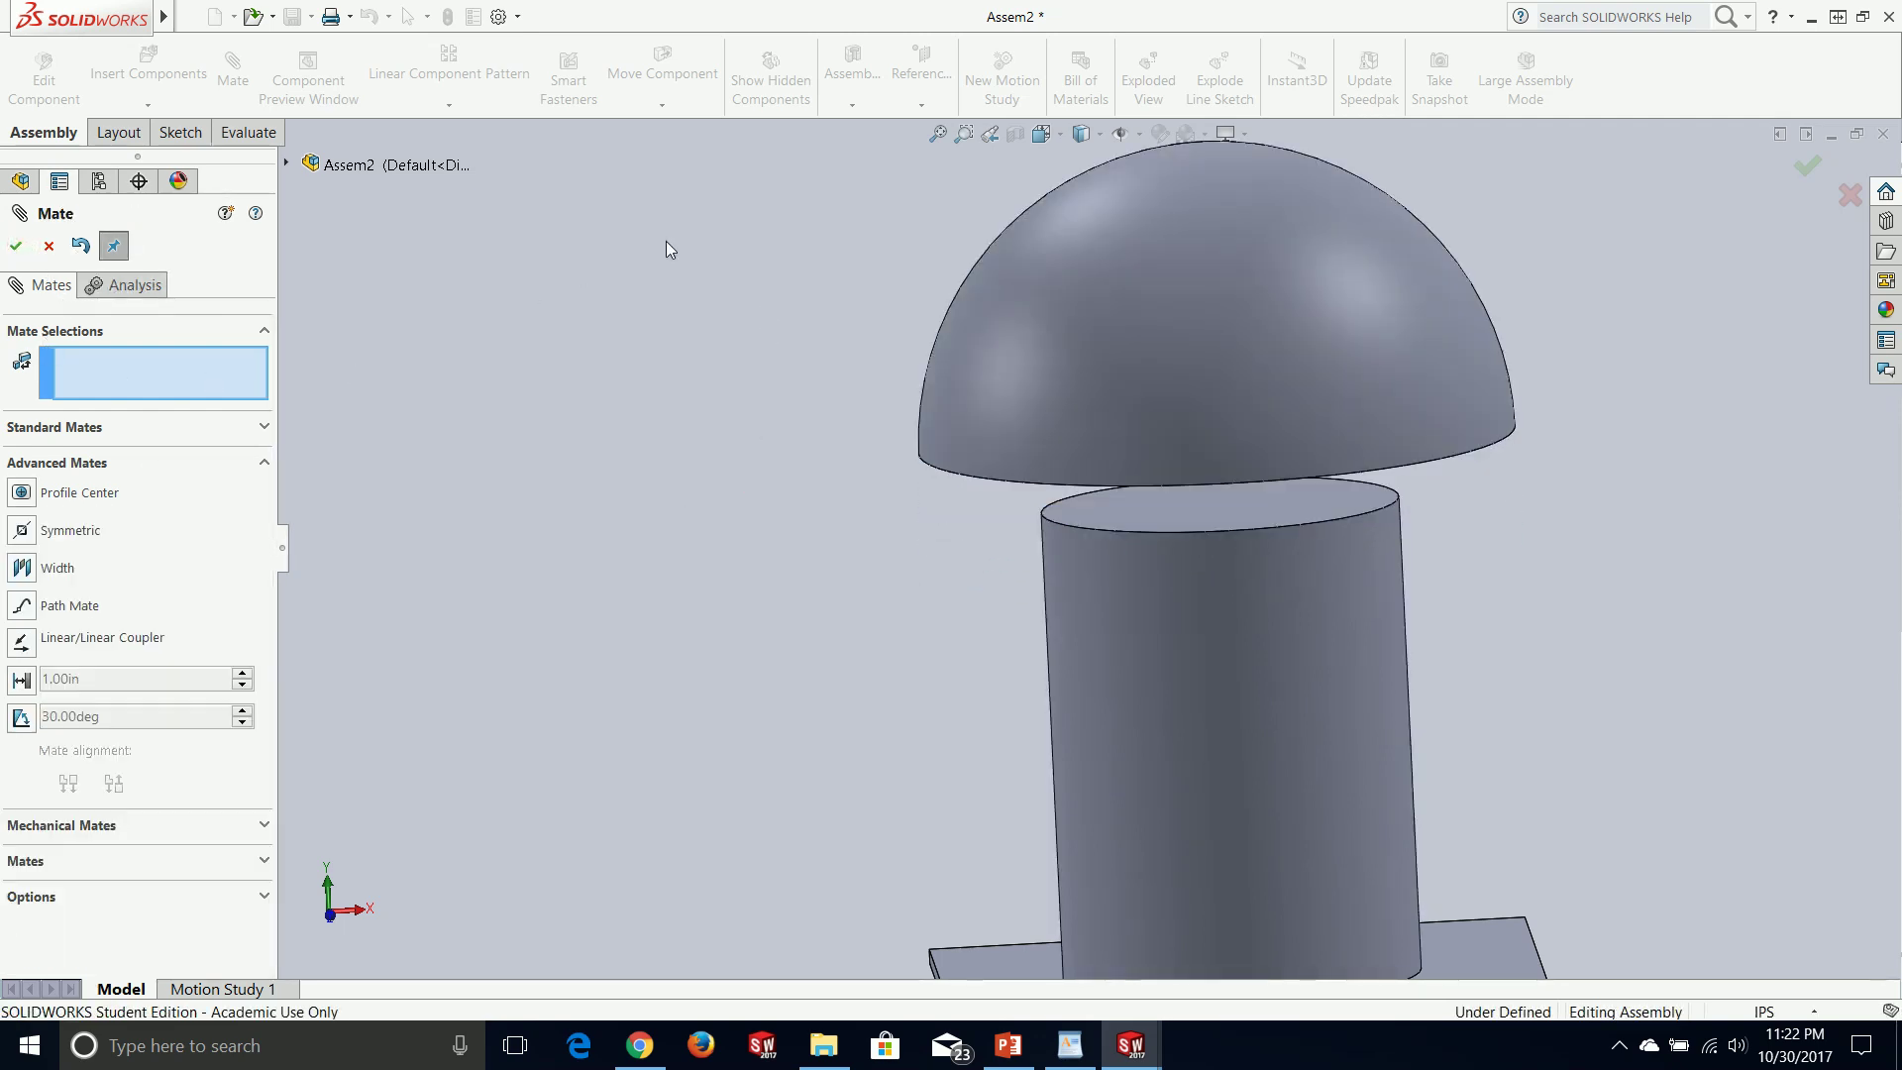
pyautogui.click(17, 246)
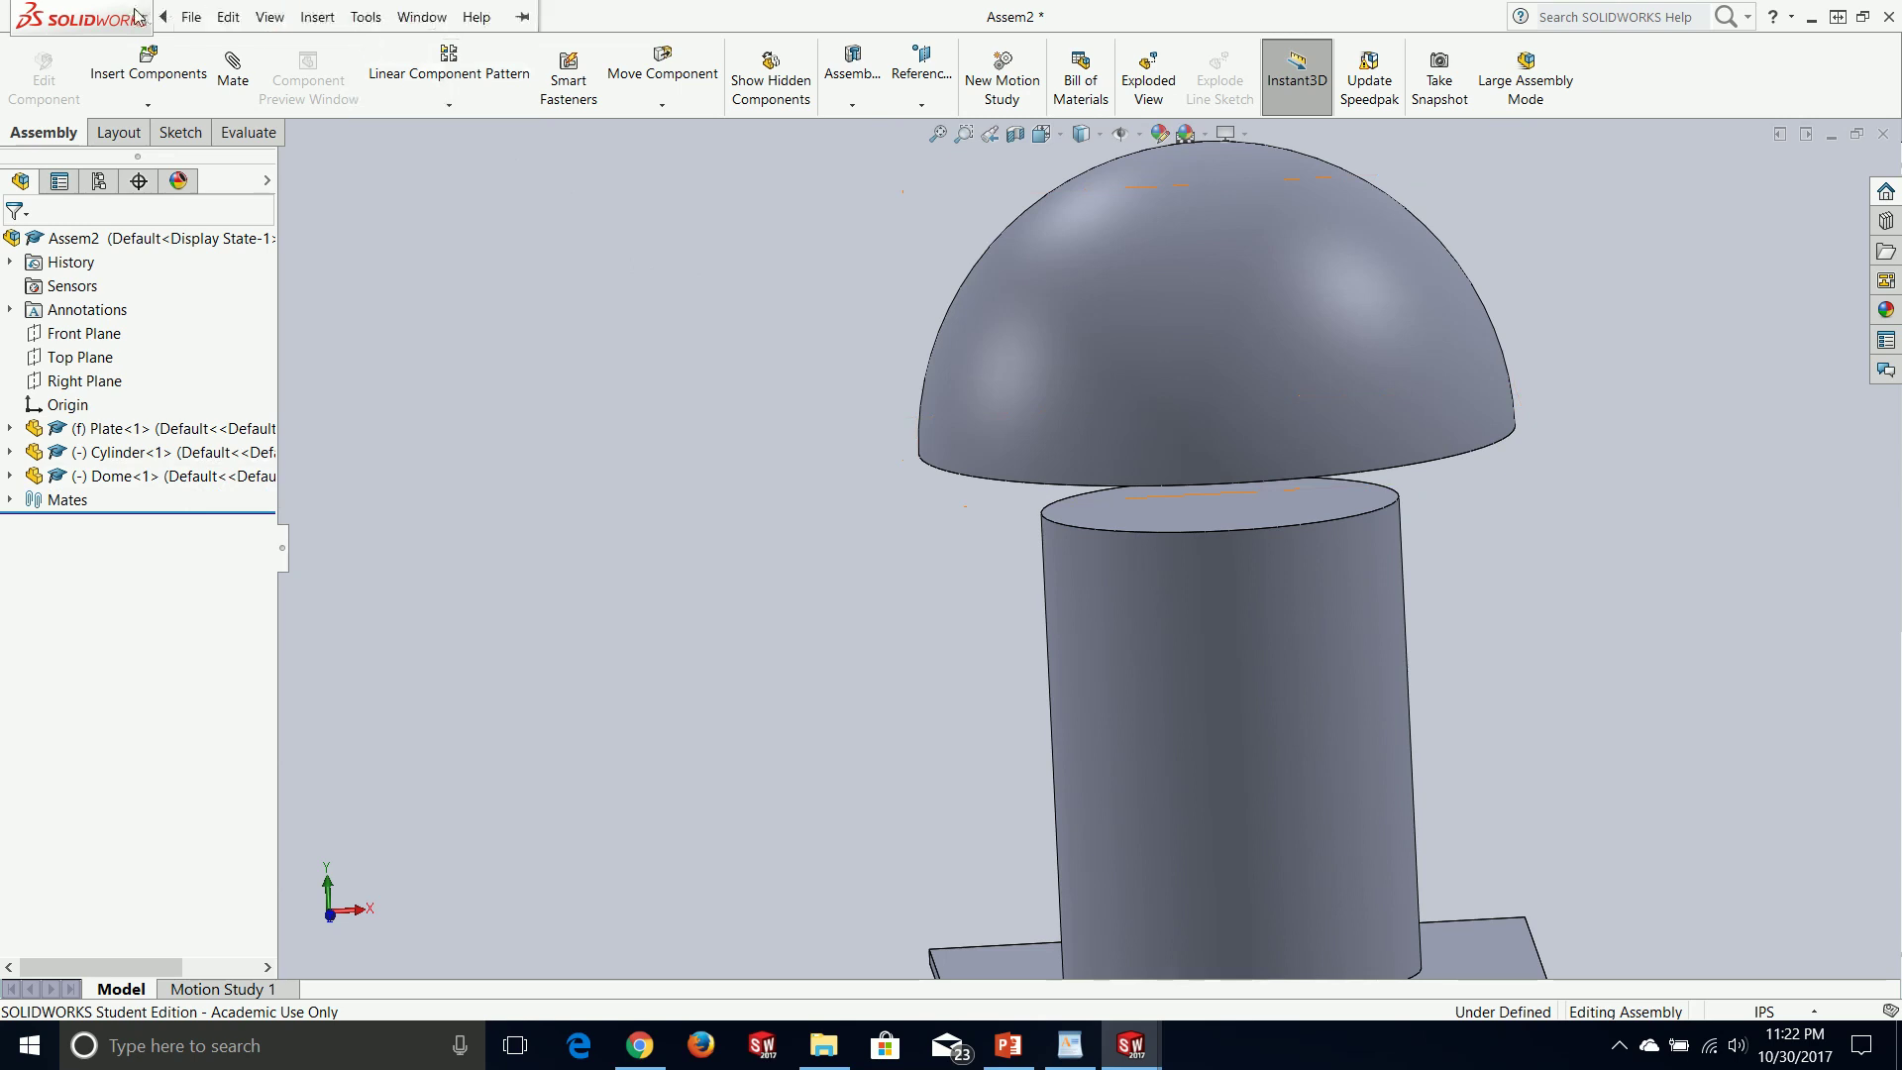
# - Create another new assembly and place the Hinge 1 part as its first component
pyautogui.click(185, 19)
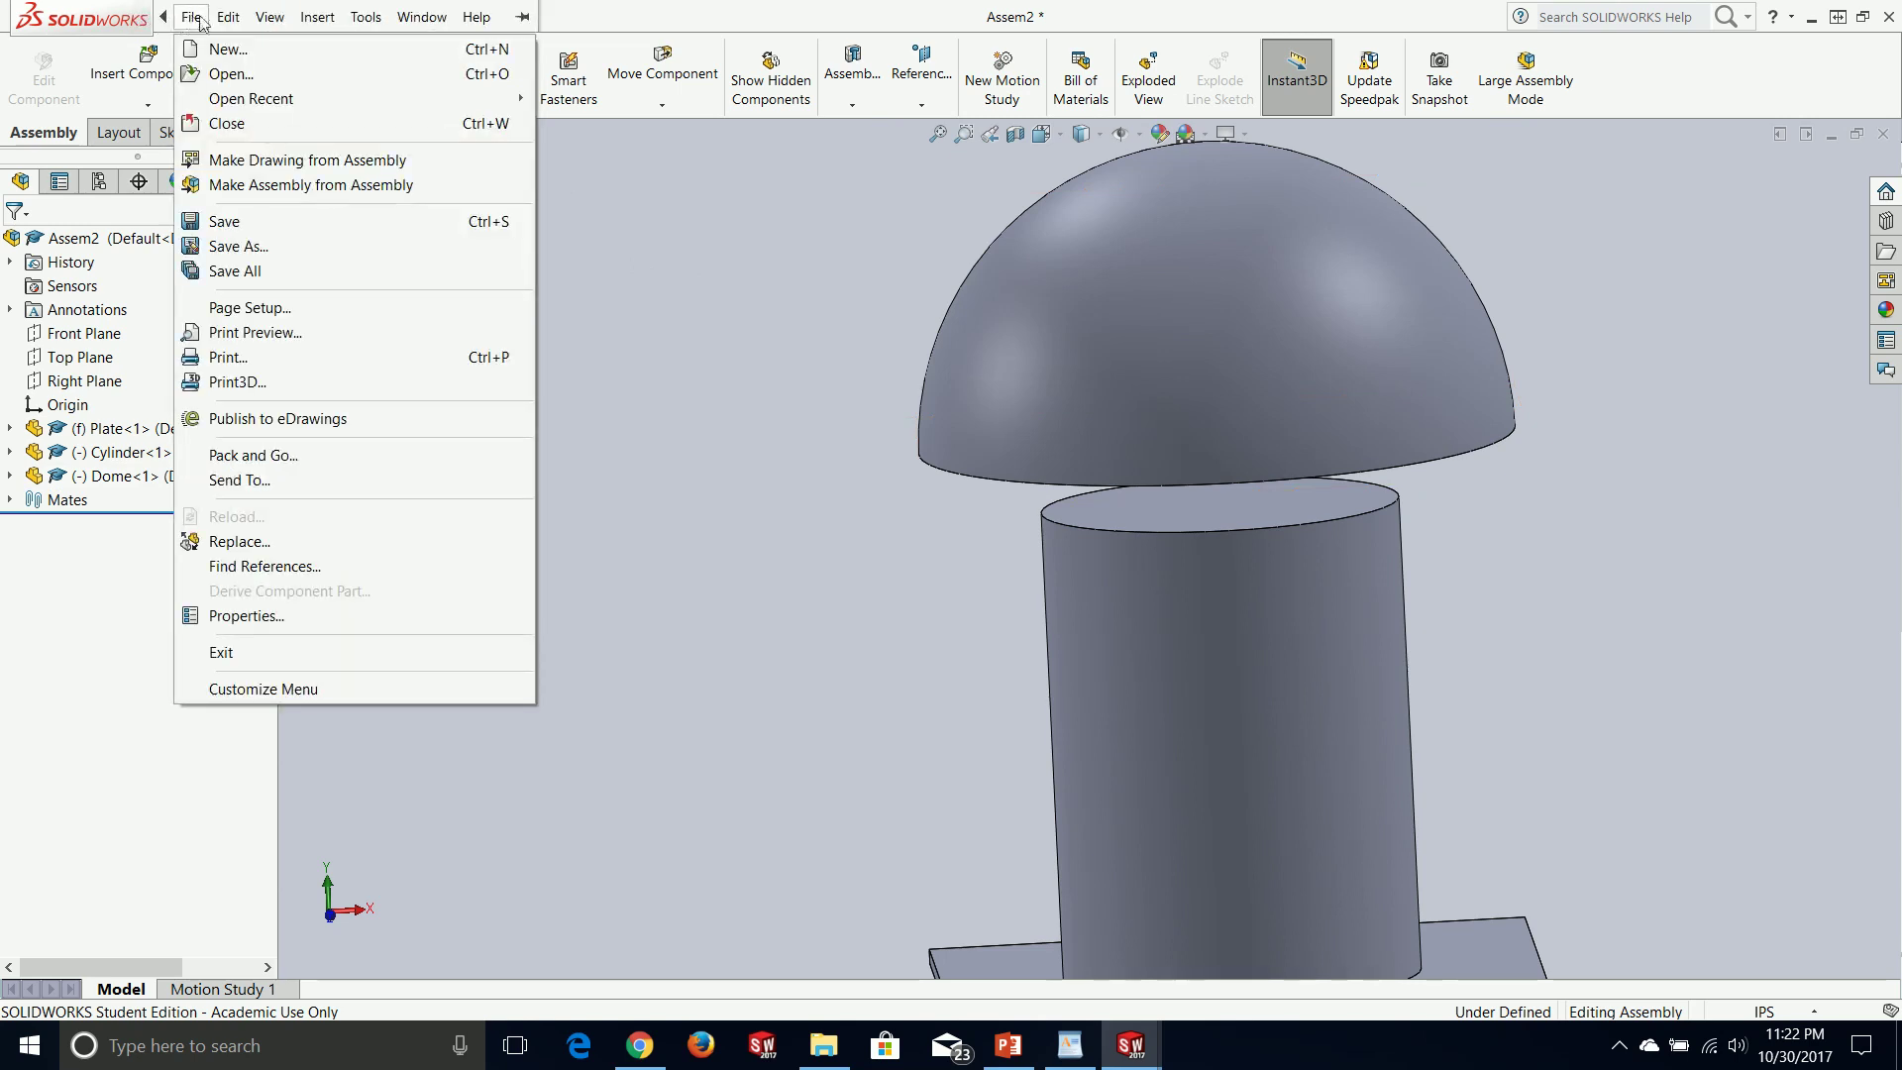
pyautogui.click(210, 50)
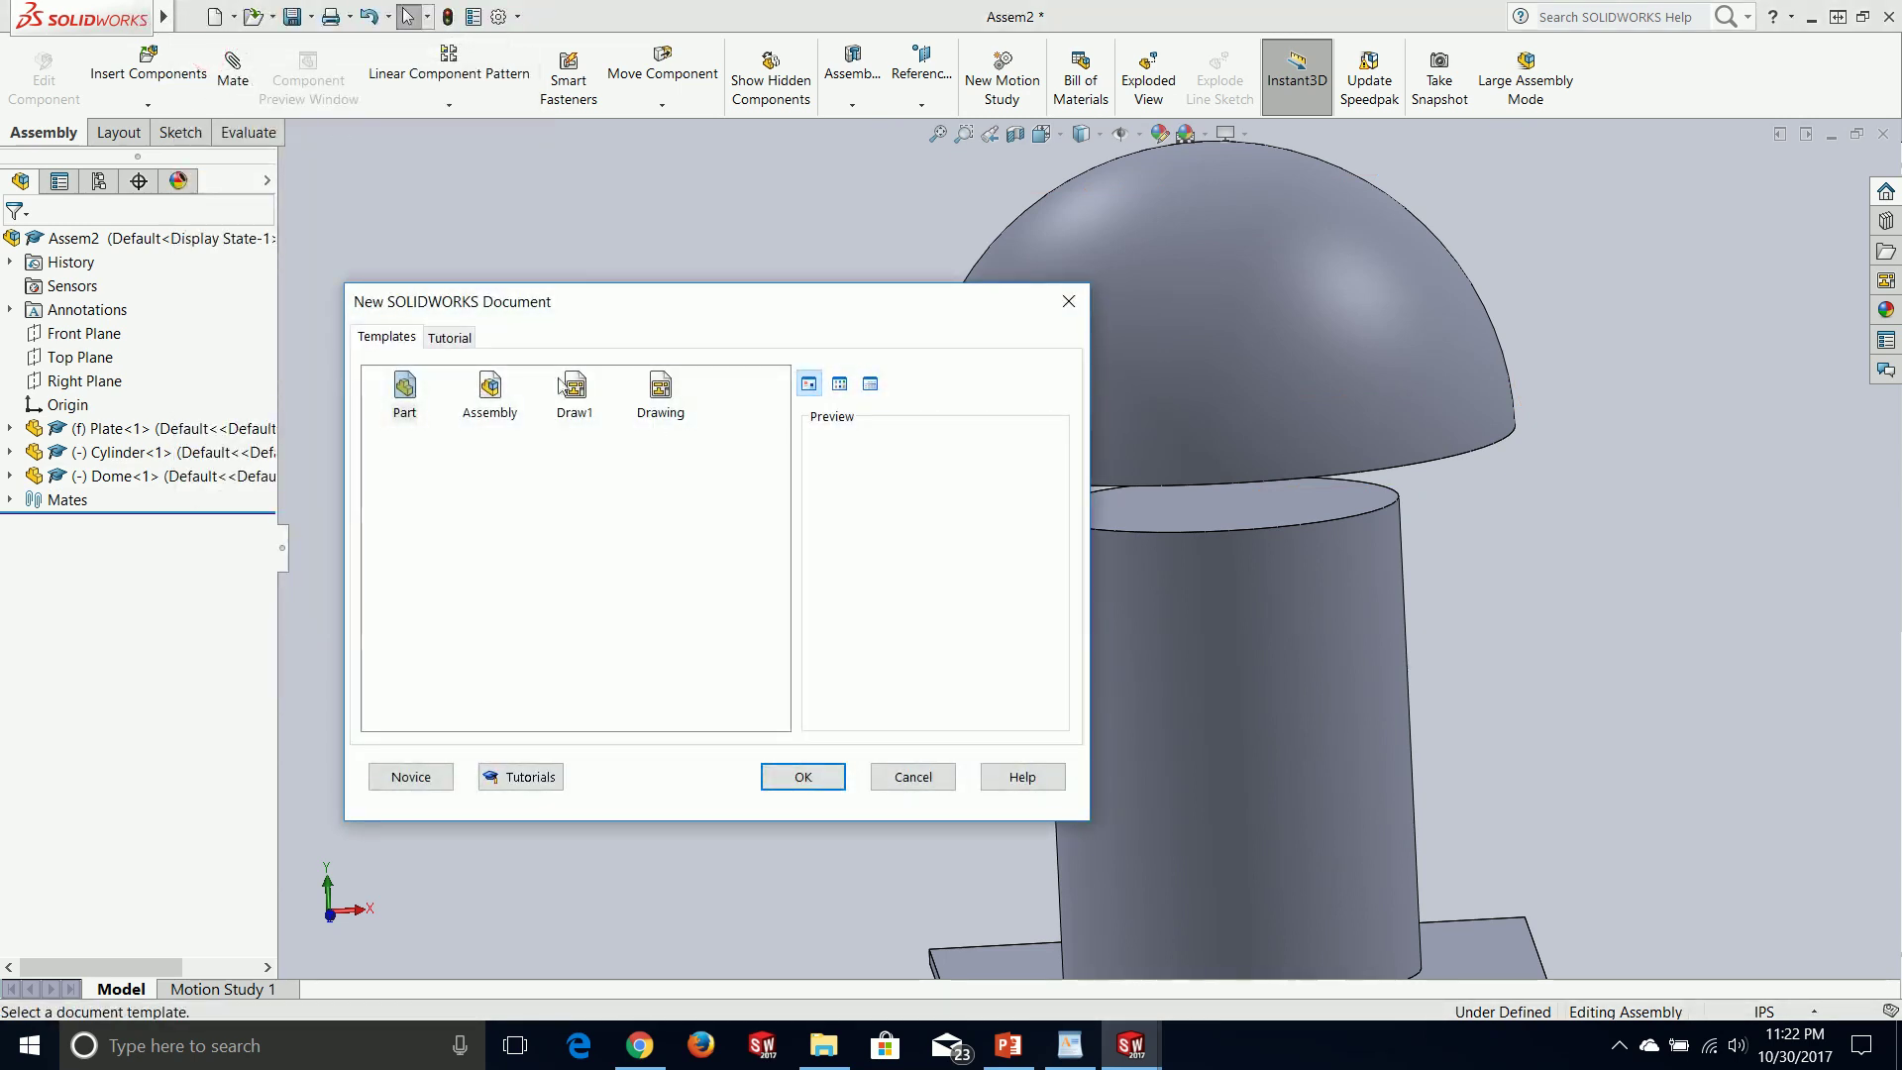
pyautogui.click(484, 392)
pyautogui.click(805, 778)
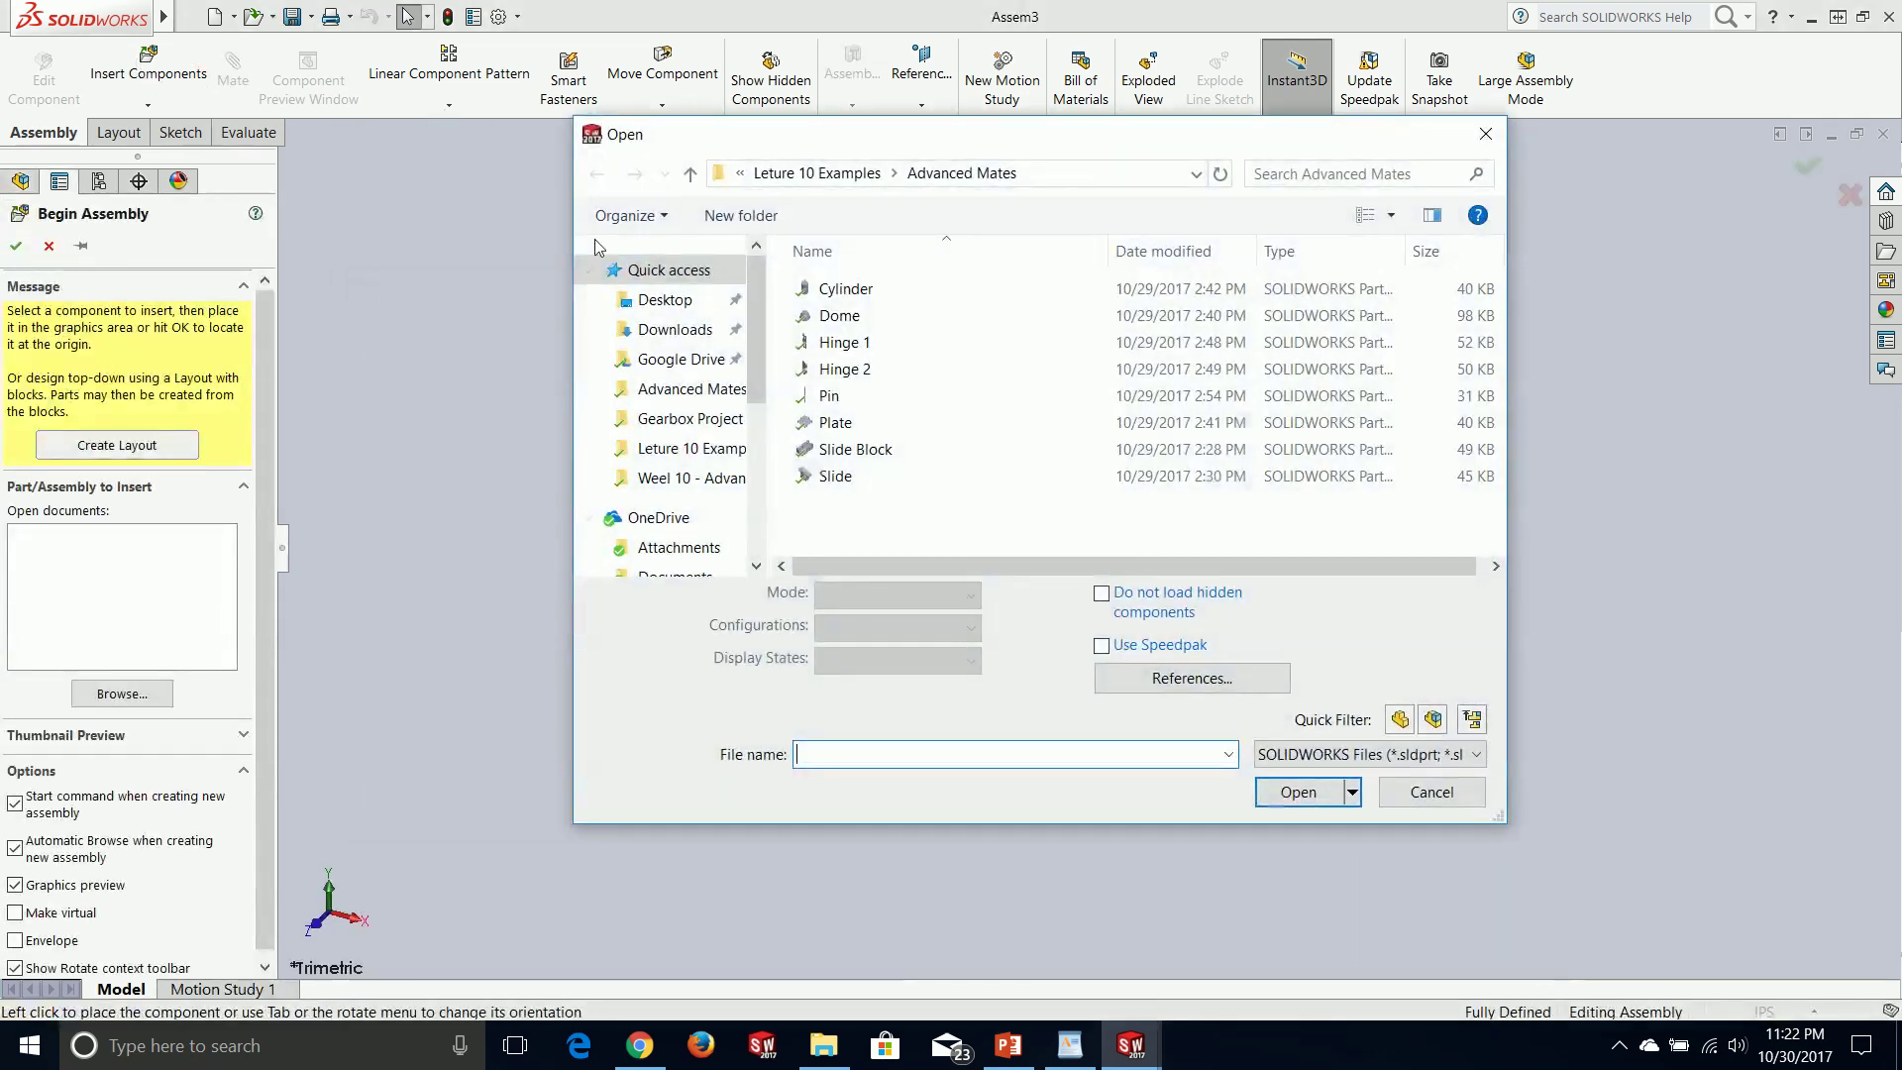
pyautogui.click(852, 342)
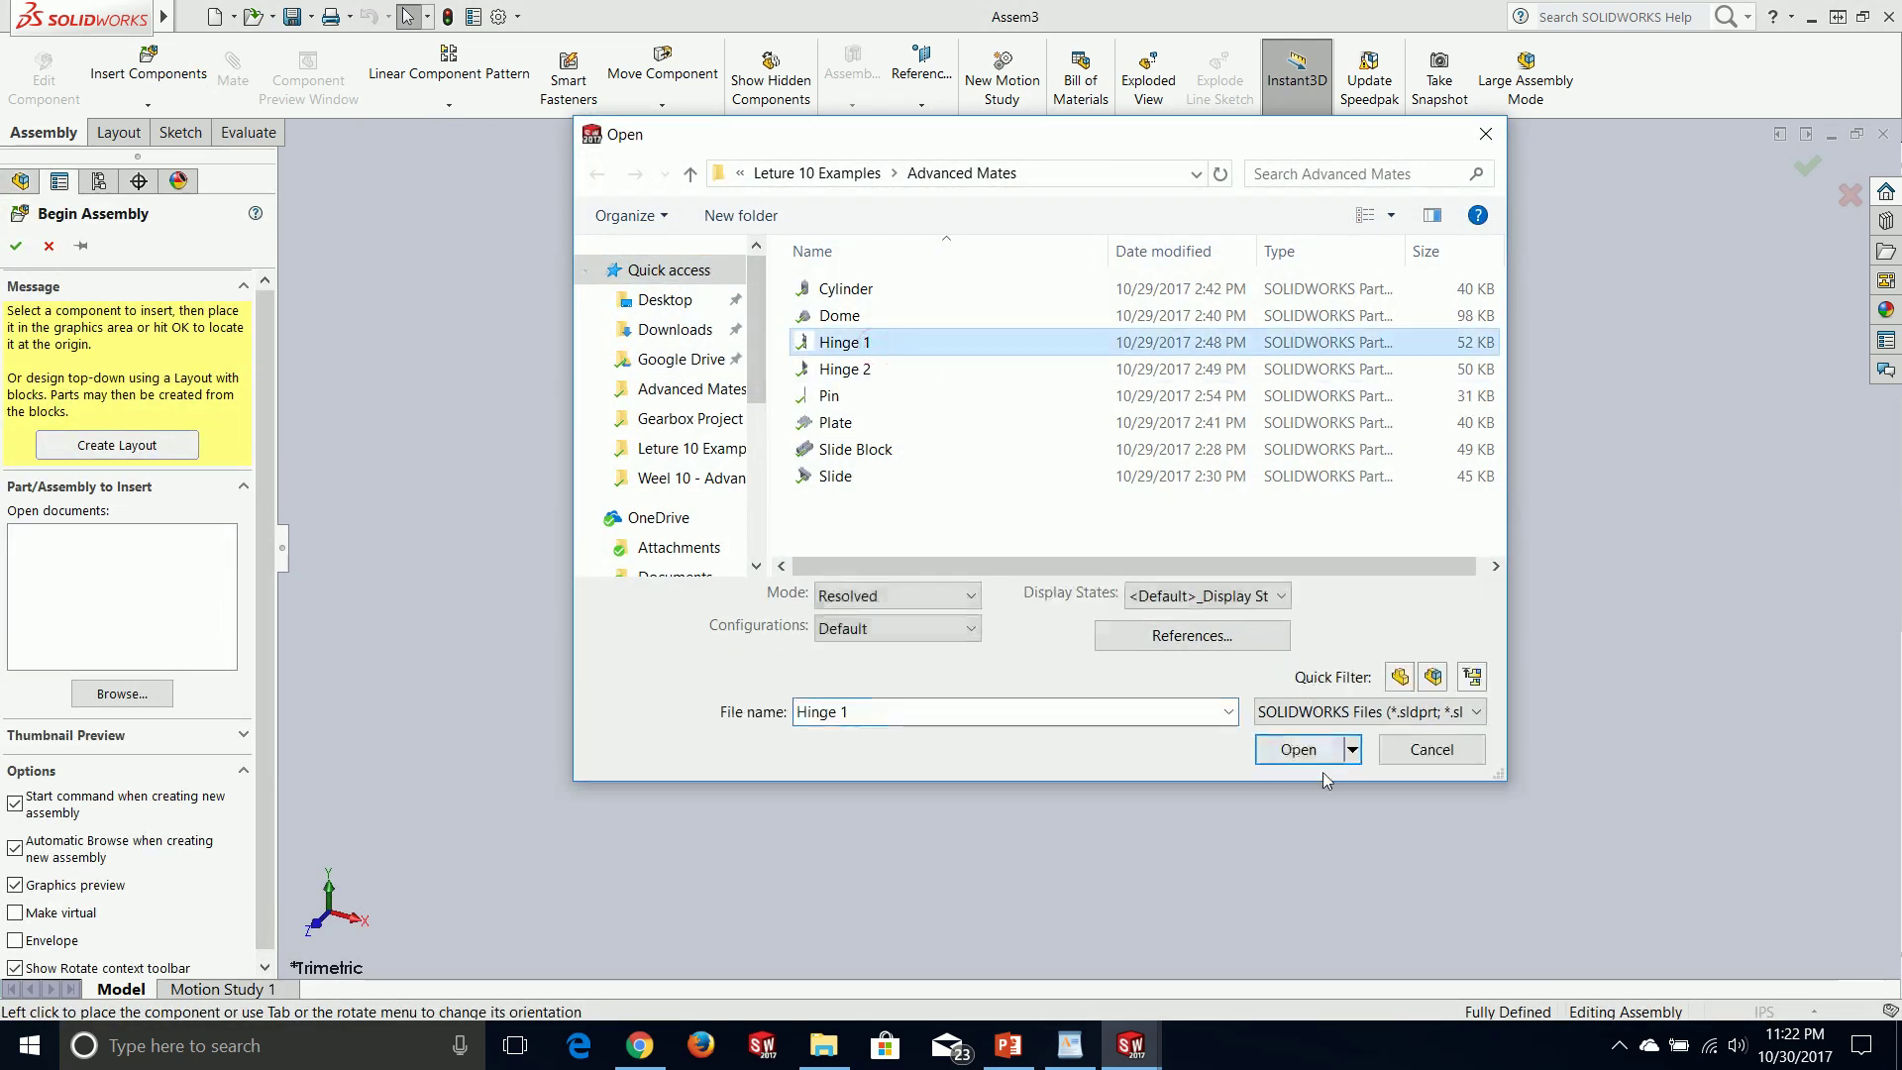
pyautogui.click(1305, 756)
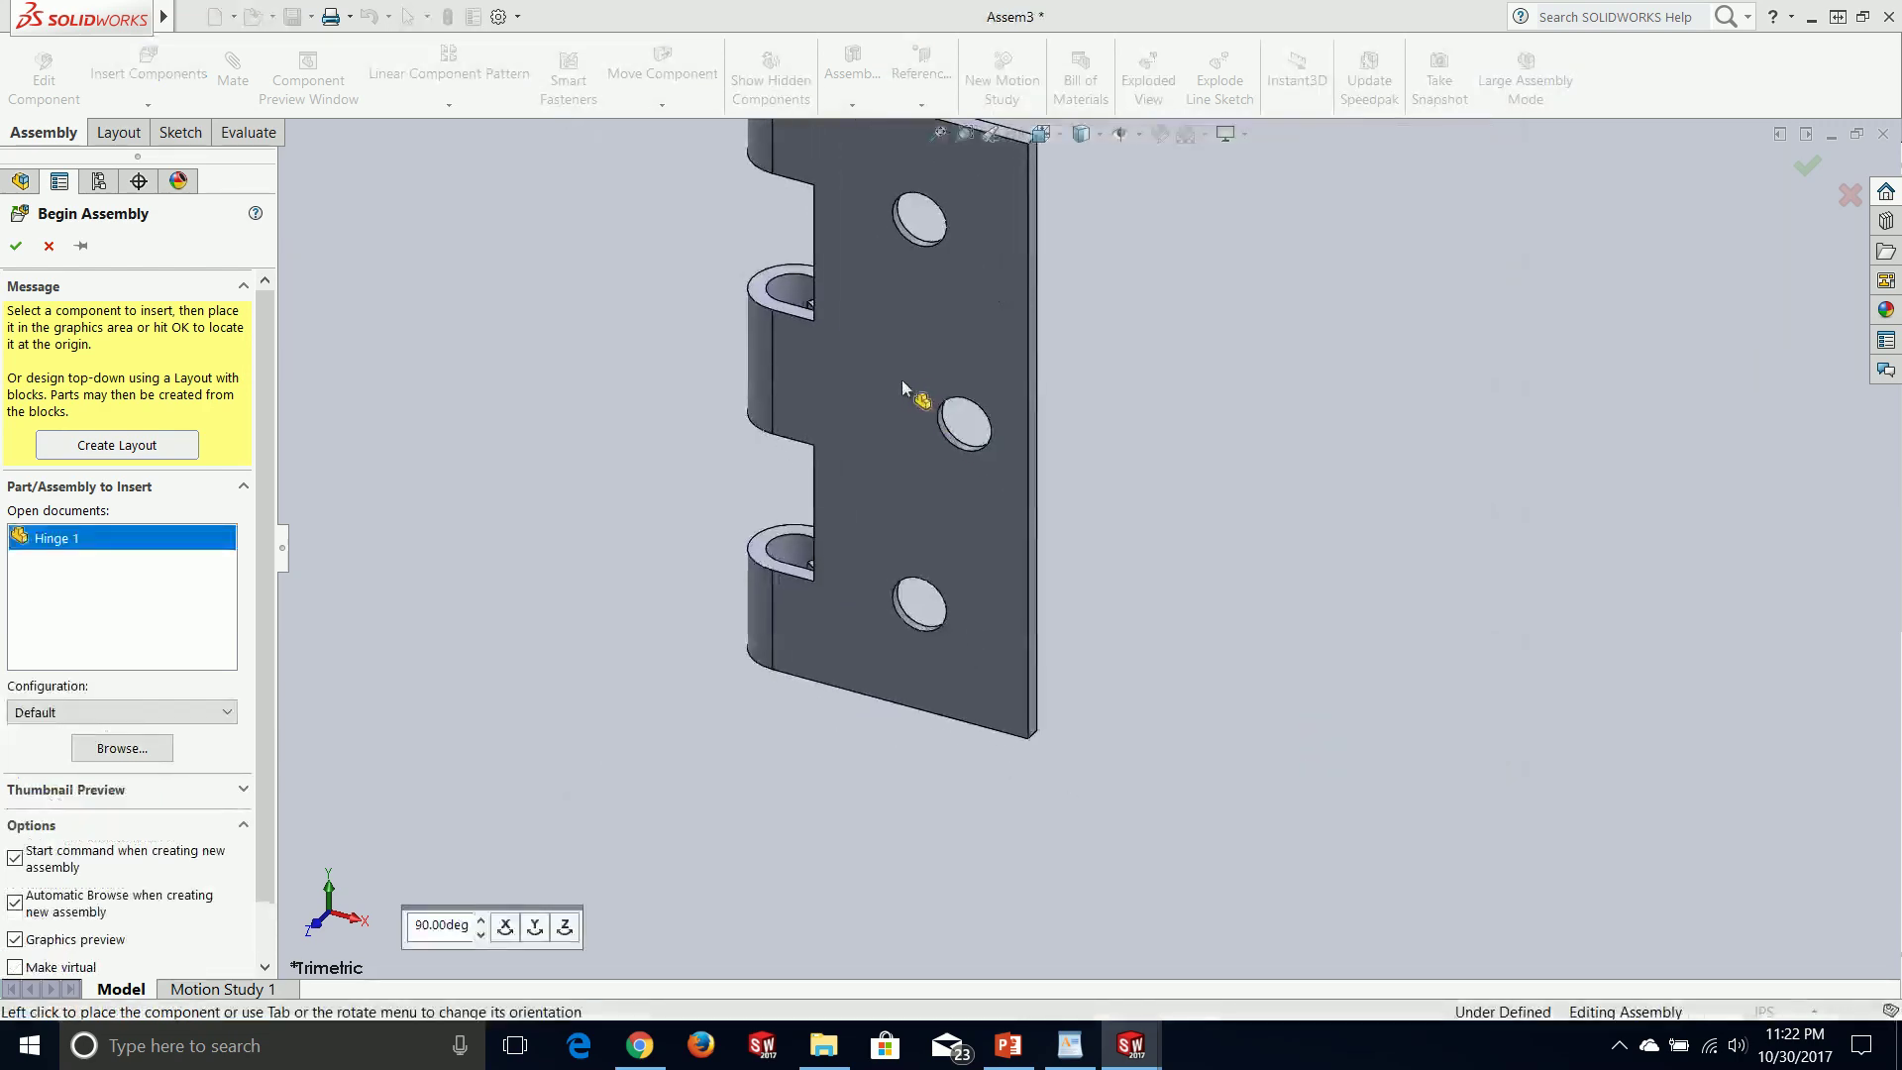
pyautogui.click(1003, 513)
# - Insert the Hinge 2 part, placing it freely in empty space beside Hinge 1
pyautogui.moveTo(1002, 513); pyautogui.dragTo(1113, 561, button='middle')
pyautogui.click(166, 74)
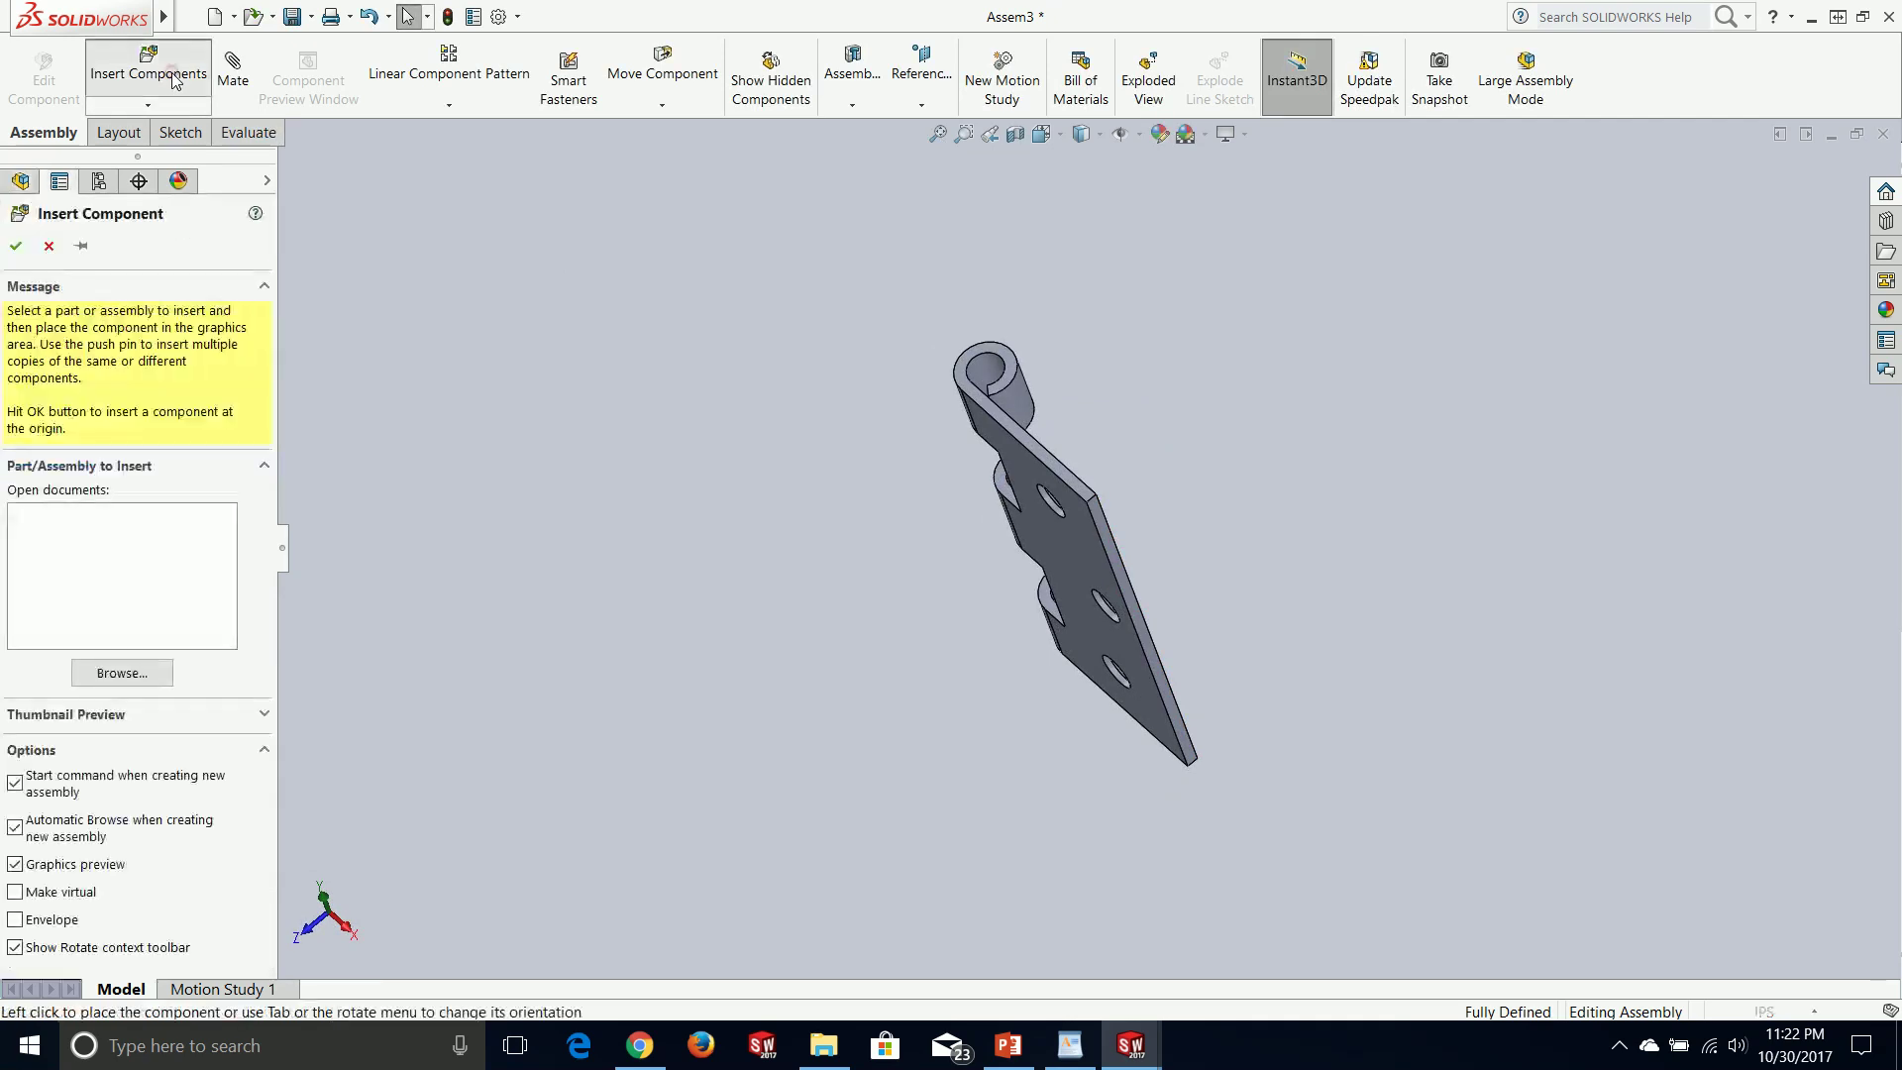
pyautogui.click(832, 370)
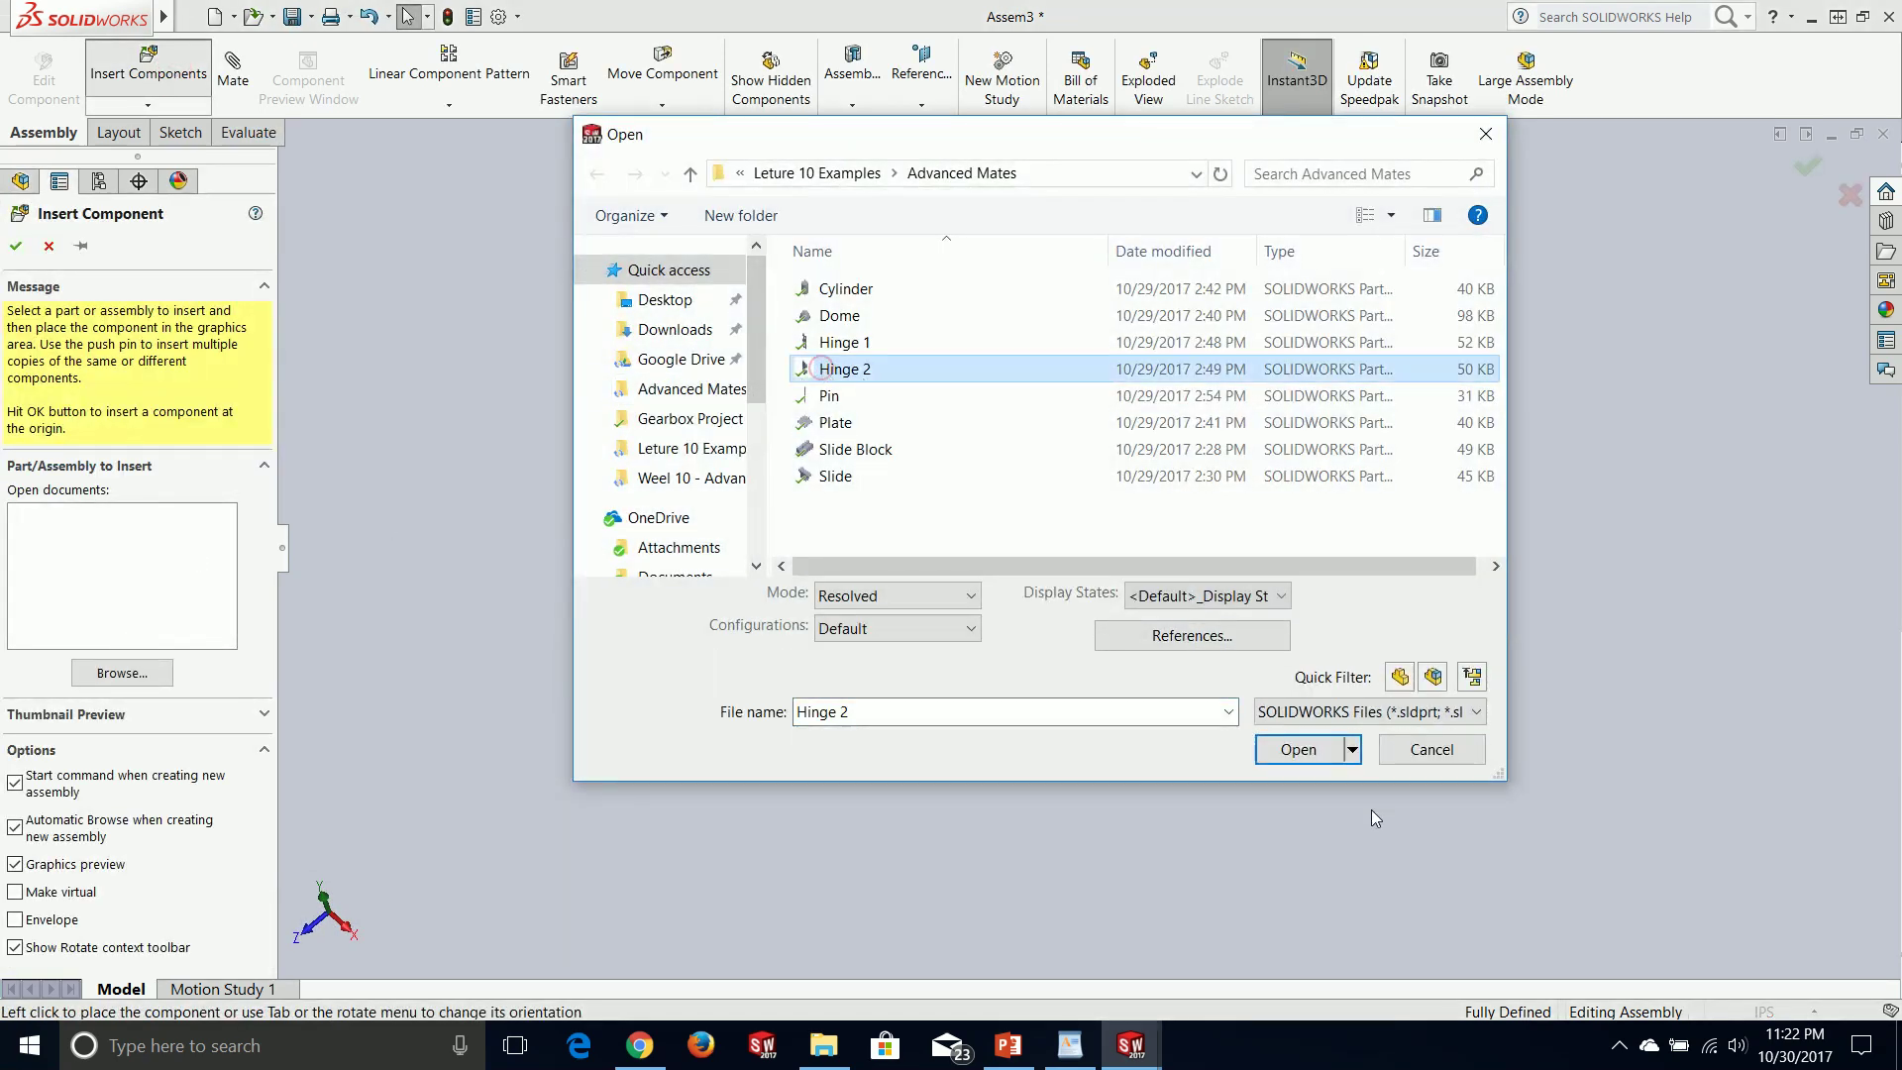
pyautogui.click(1317, 759)
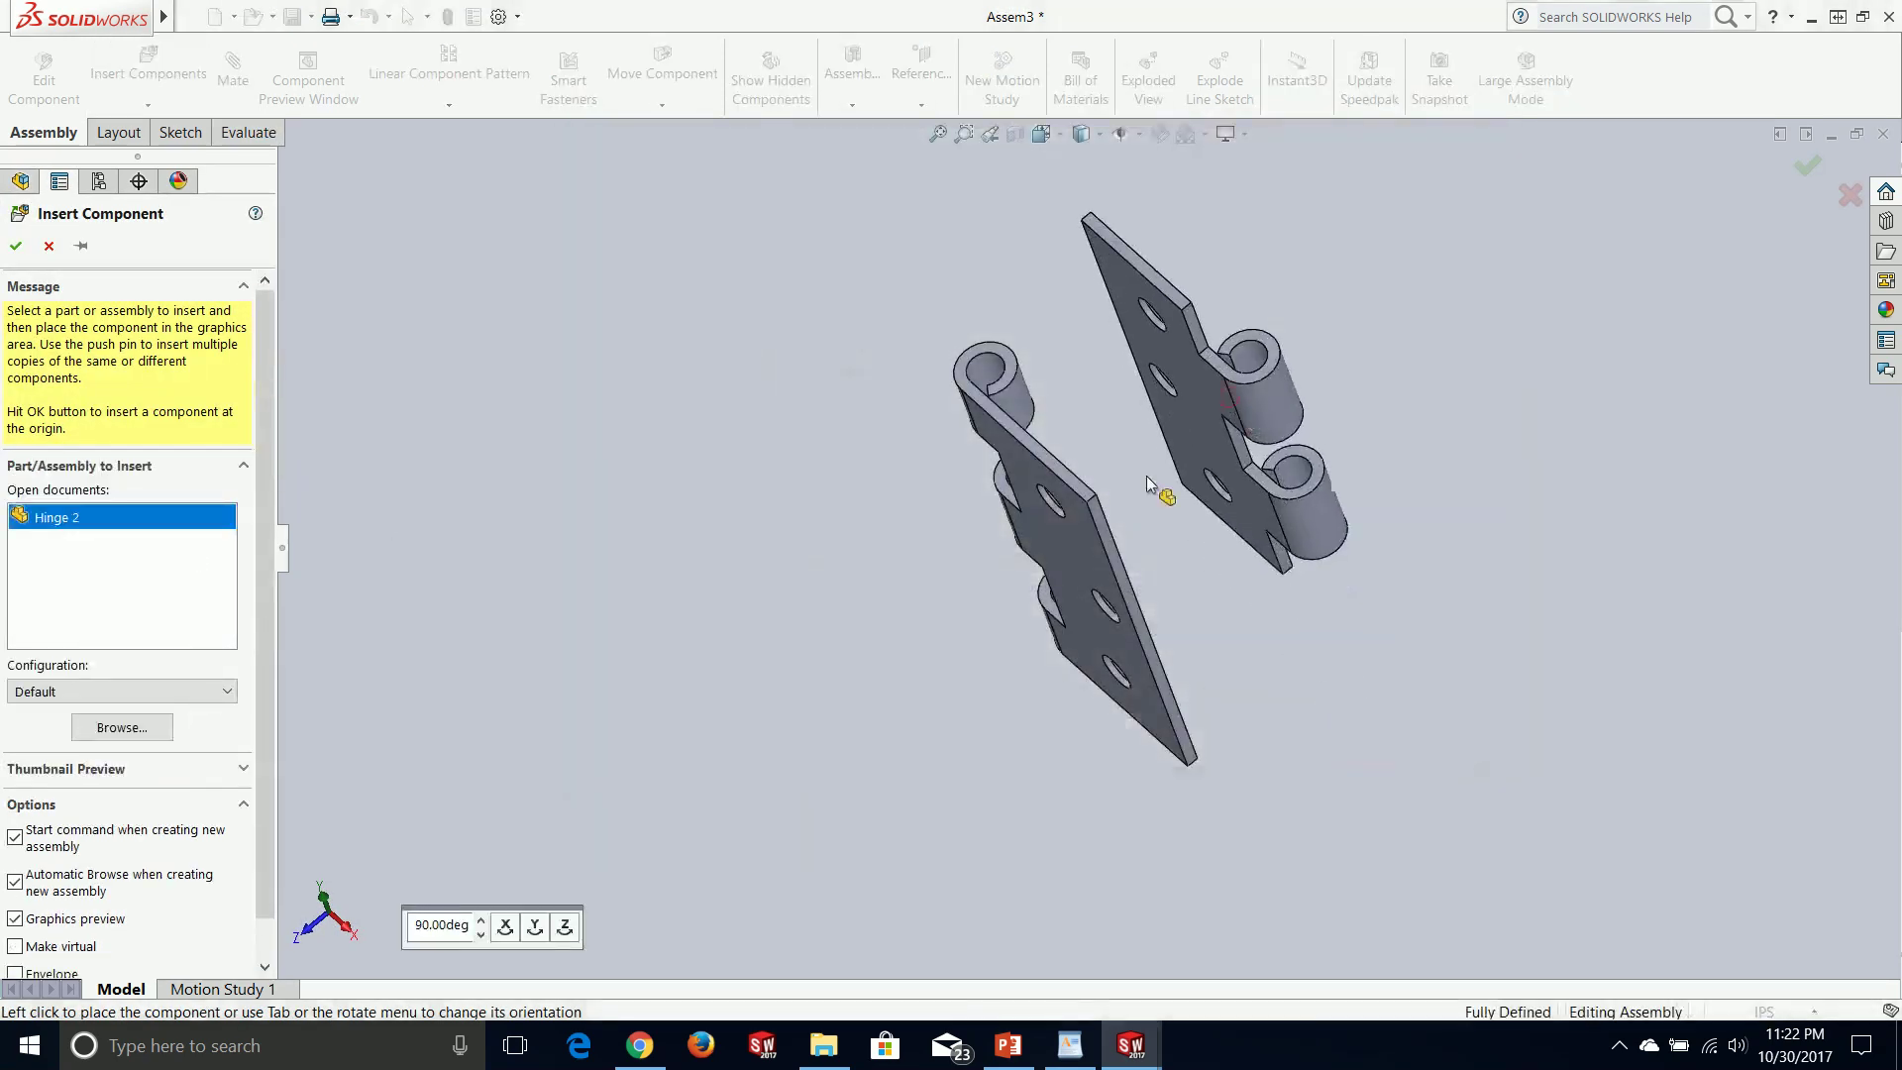
pyautogui.click(1233, 404)
pyautogui.click(191, 16)
pyautogui.click(247, 77)
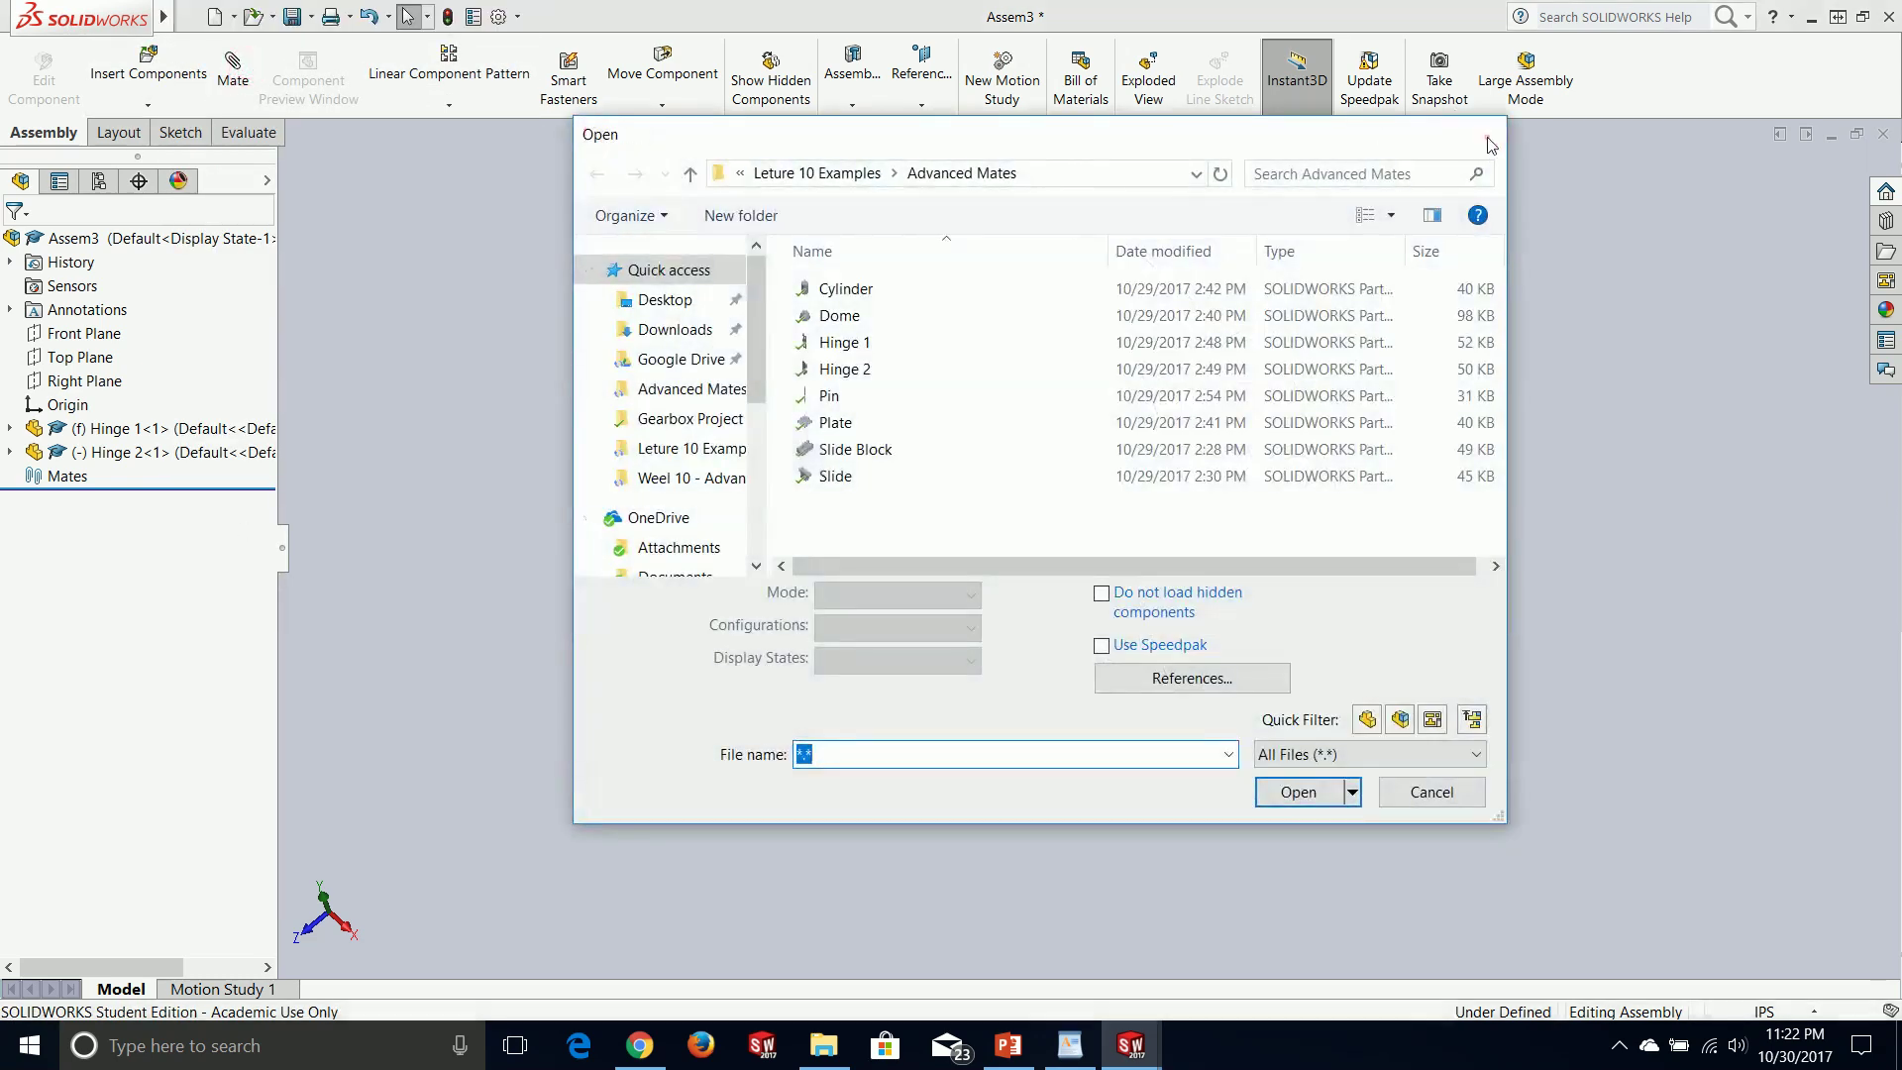
pyautogui.click(1486, 135)
# - Add a concentric mate between the inner bore of a Hinge 2 knuckle and the bore of Hinge 1's end knuckle
pyautogui.click(234, 69)
pyautogui.moveTo(1285, 471); pyautogui.dragTo(1283, 546, button='middle')
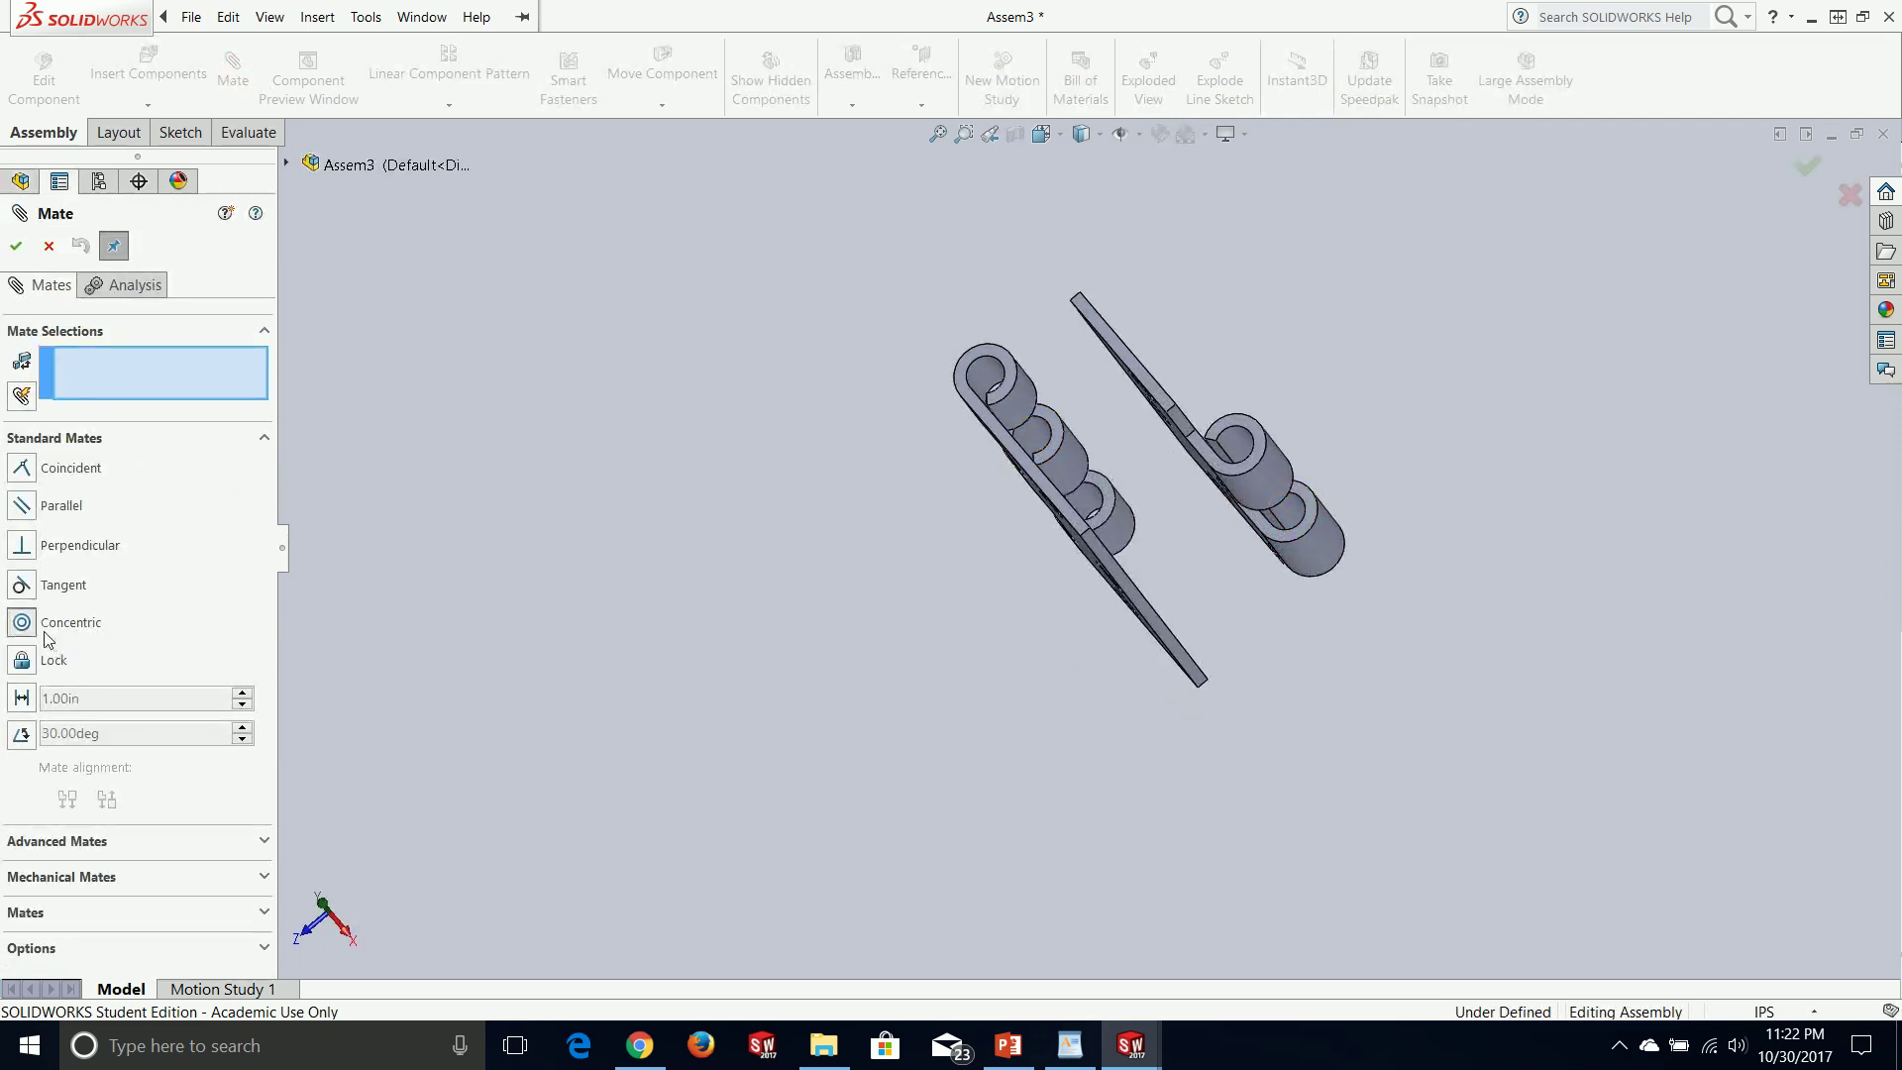
pyautogui.scroll(-6, 1189, 396)
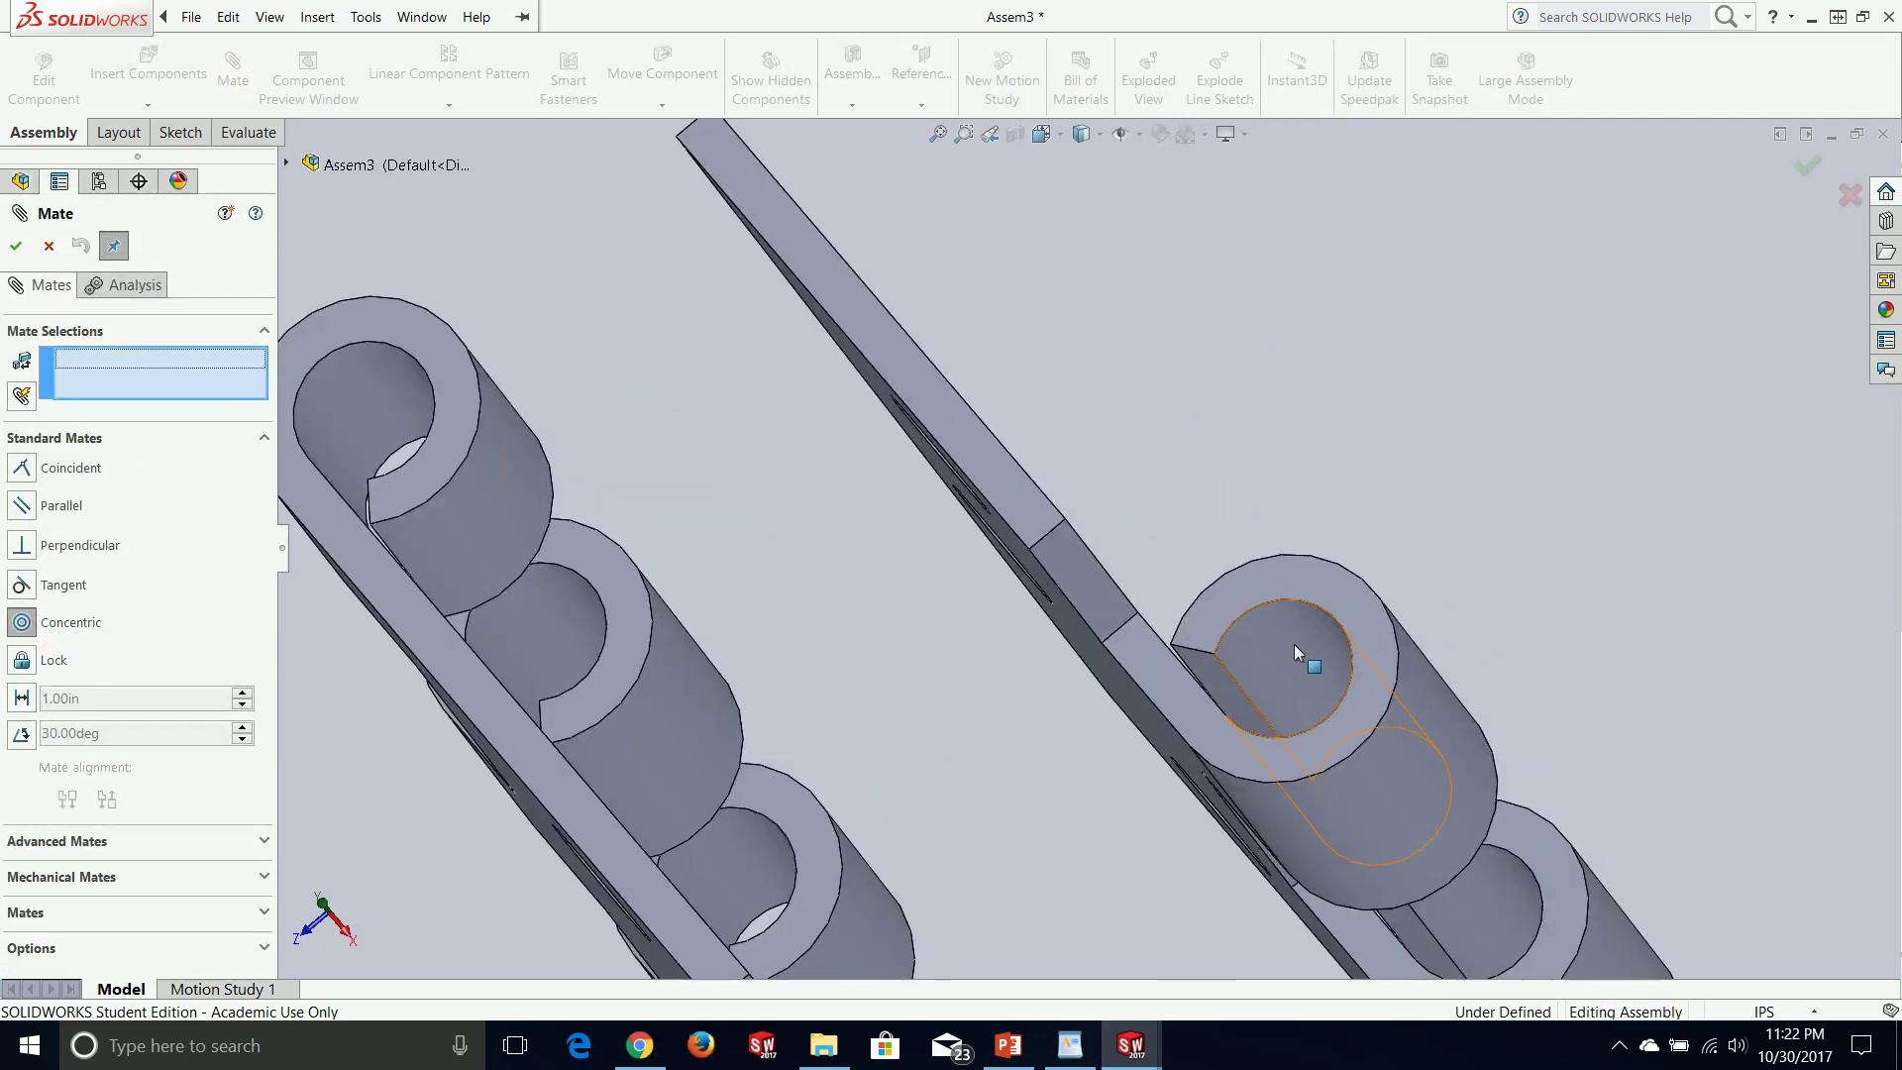
pyautogui.moveTo(1261, 639); pyautogui.dragTo(1250, 536, button='middle')
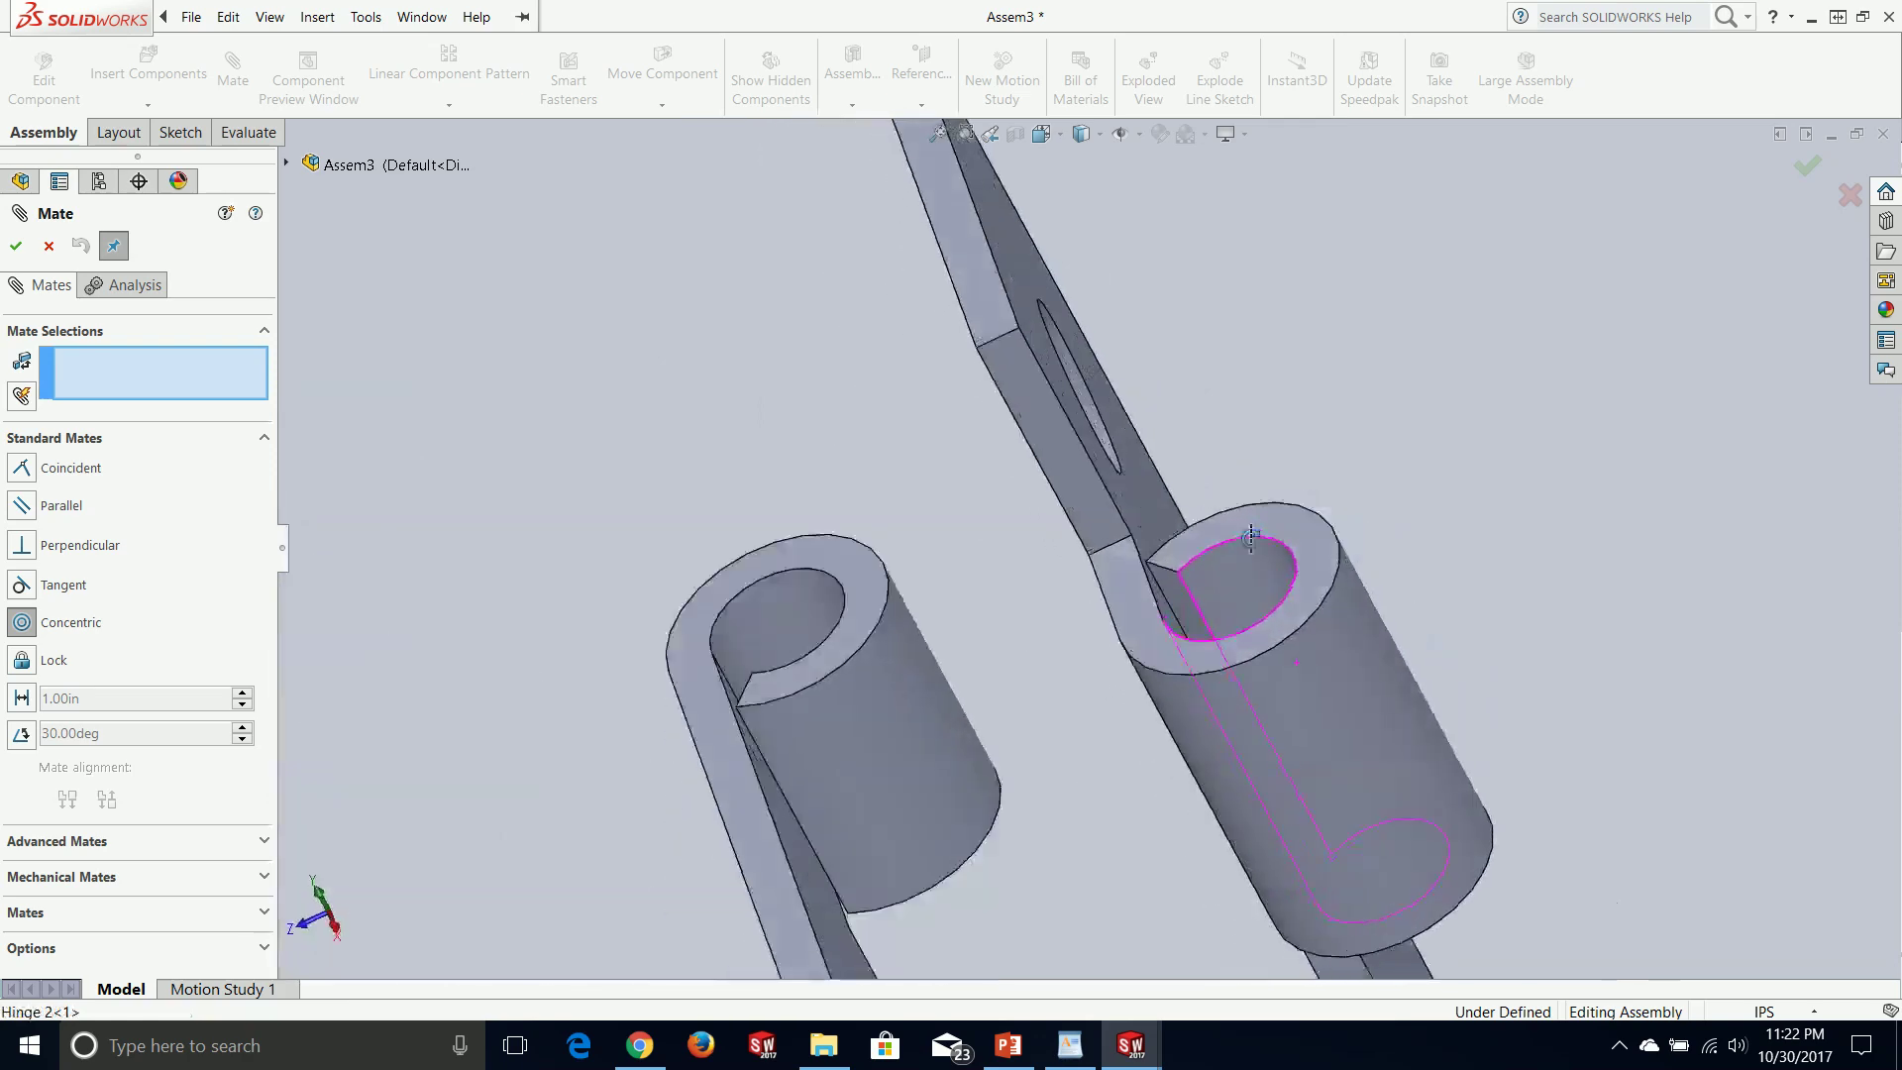
pyautogui.click(1244, 598)
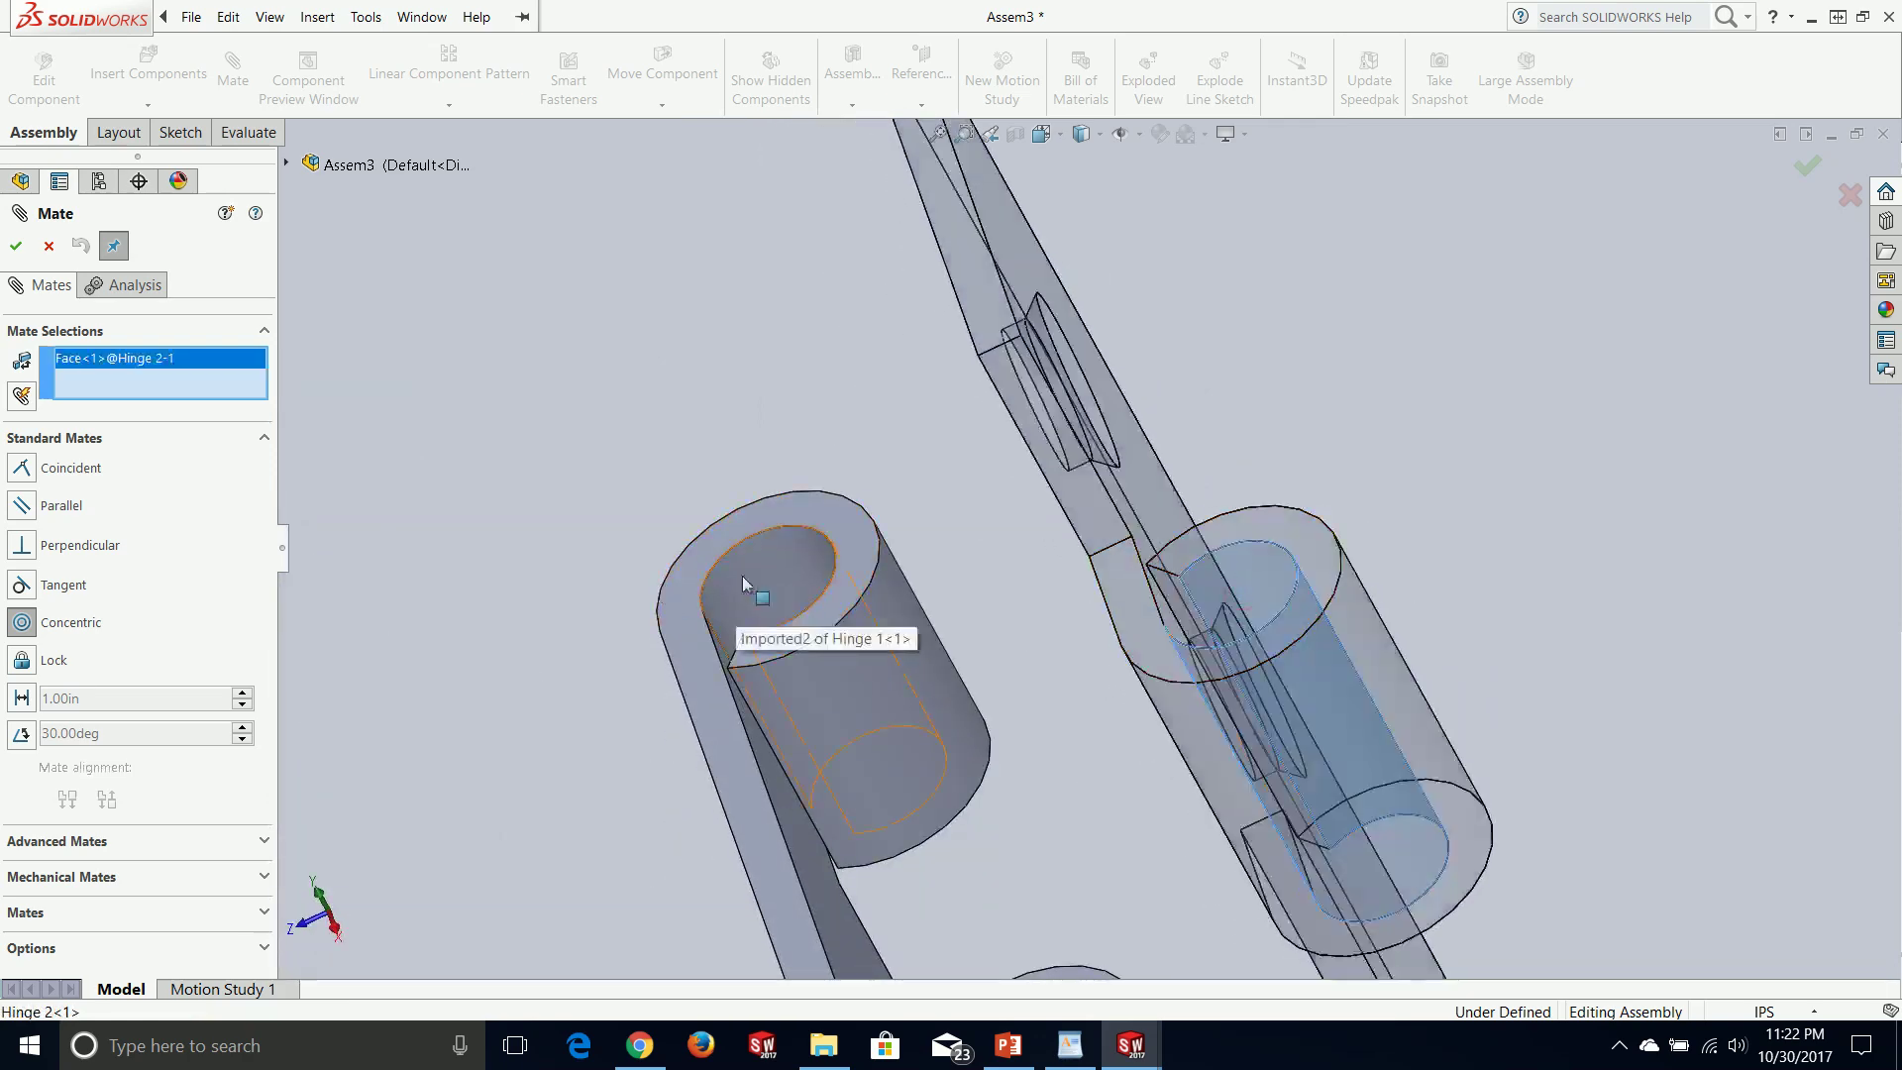
pyautogui.moveTo(753, 590); pyautogui.dragTo(793, 602, button='middle')
pyautogui.click(794, 602)
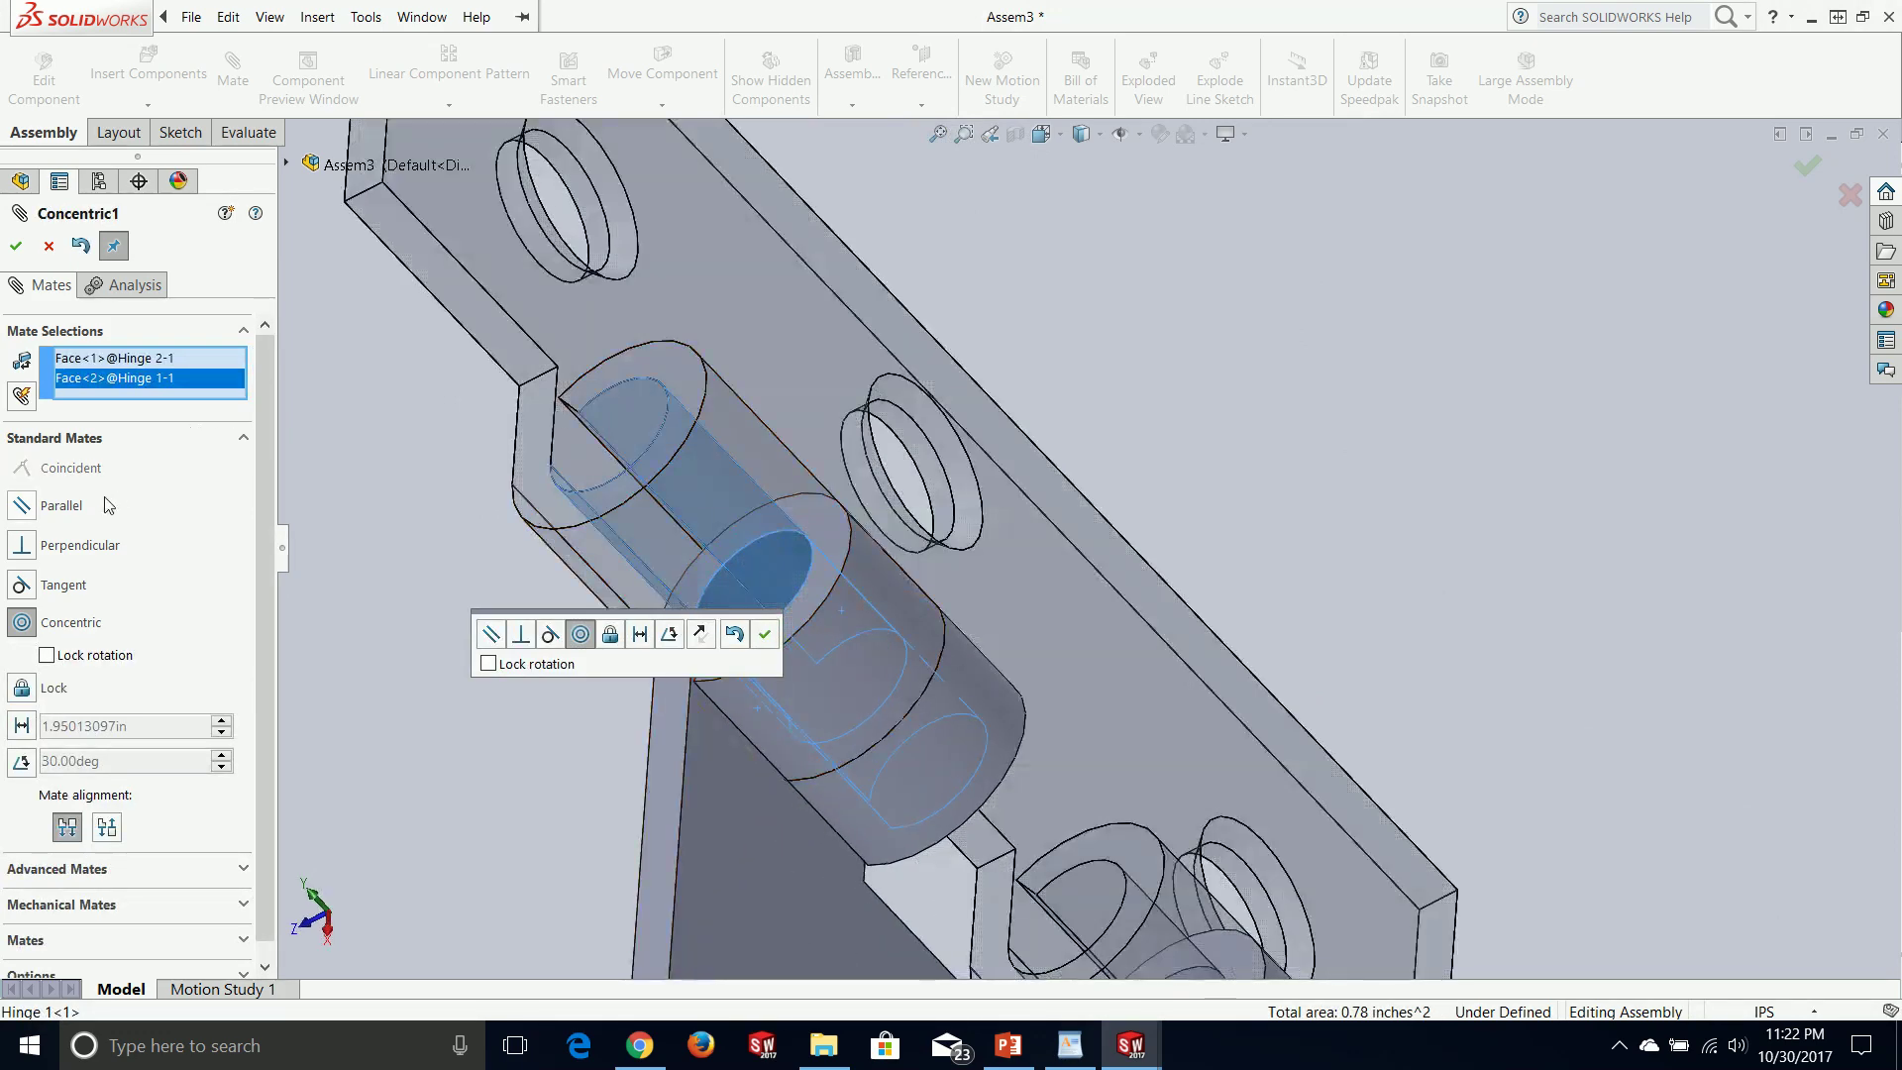
pyautogui.click(17, 249)
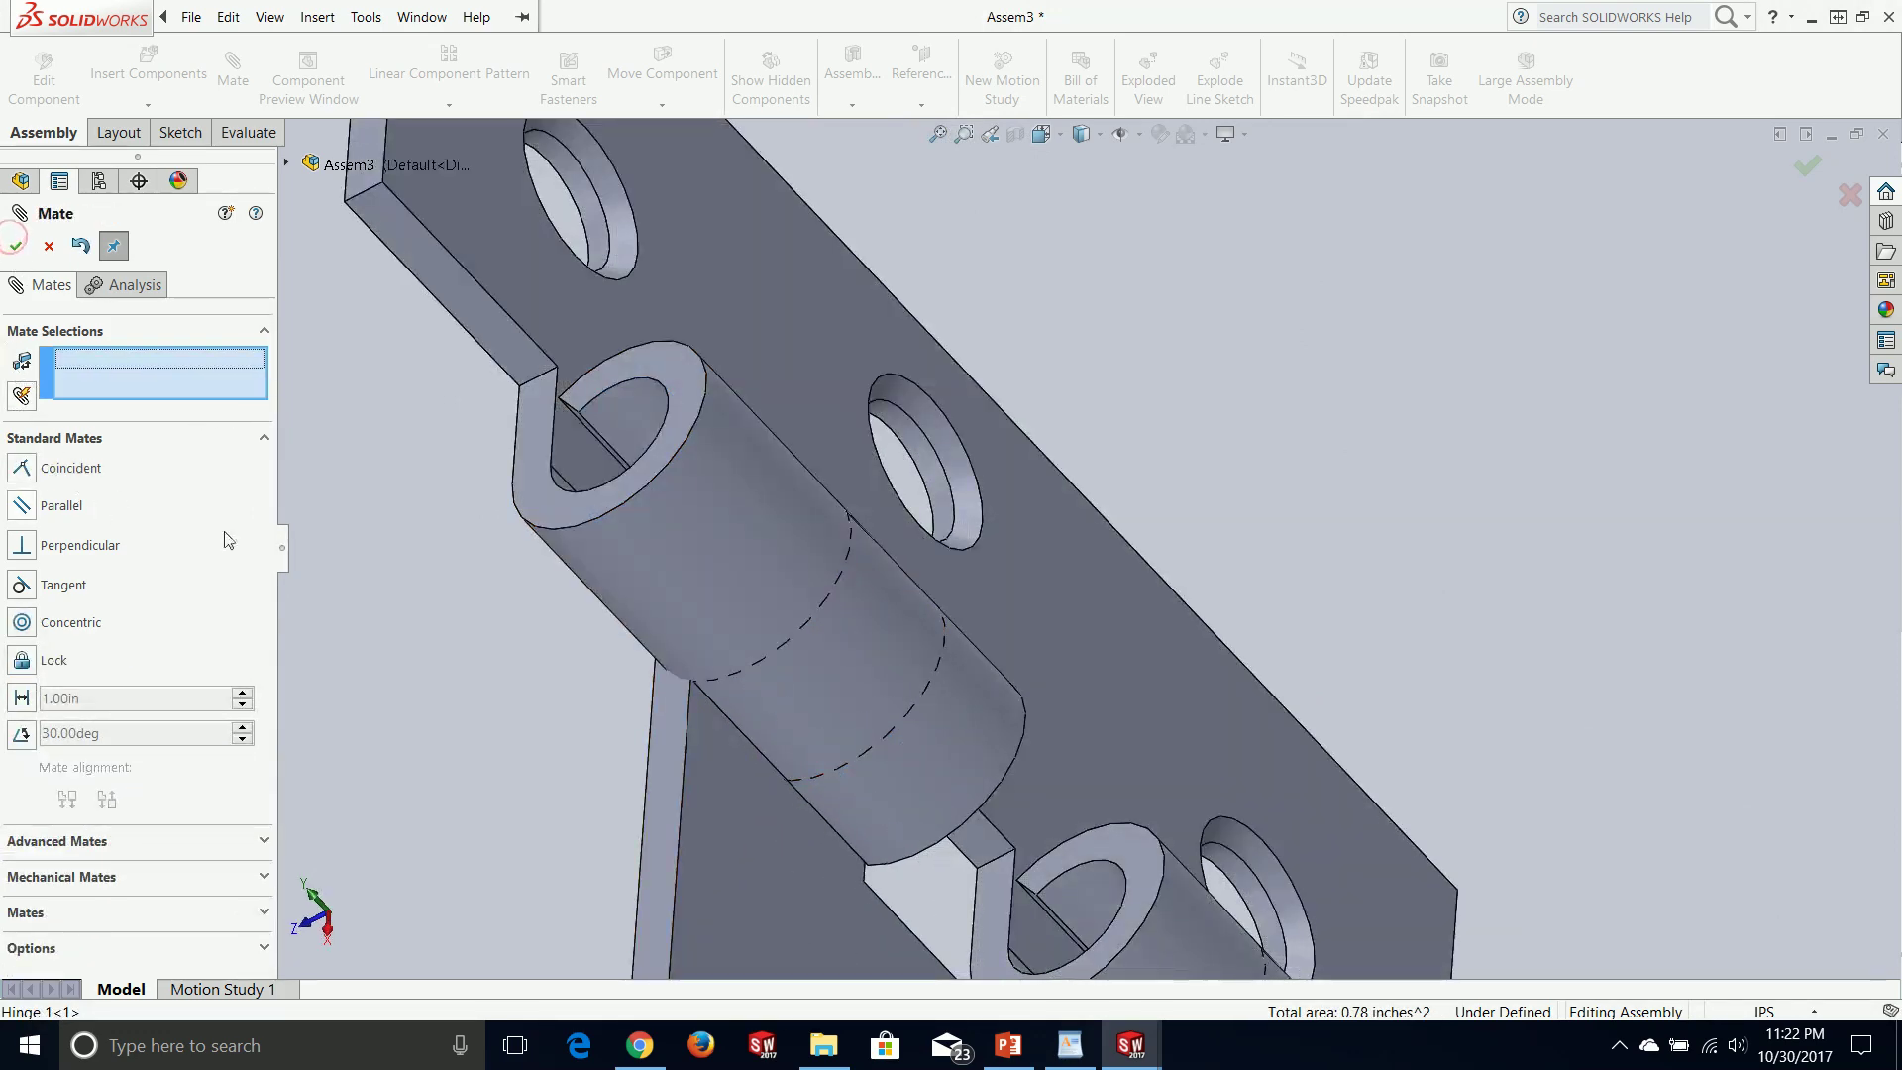
# - Add a coincident mate between the adjoining knuckle side faces of Hinge 1 and Hinge 2 so the knuckles interlock, and finish mating
pyautogui.moveTo(739, 612); pyautogui.dragTo(996, 935, button='middle')
pyautogui.click(32, 477)
pyautogui.moveTo(933, 658); pyautogui.dragTo(1366, 901, button='middle')
pyautogui.click(1126, 750)
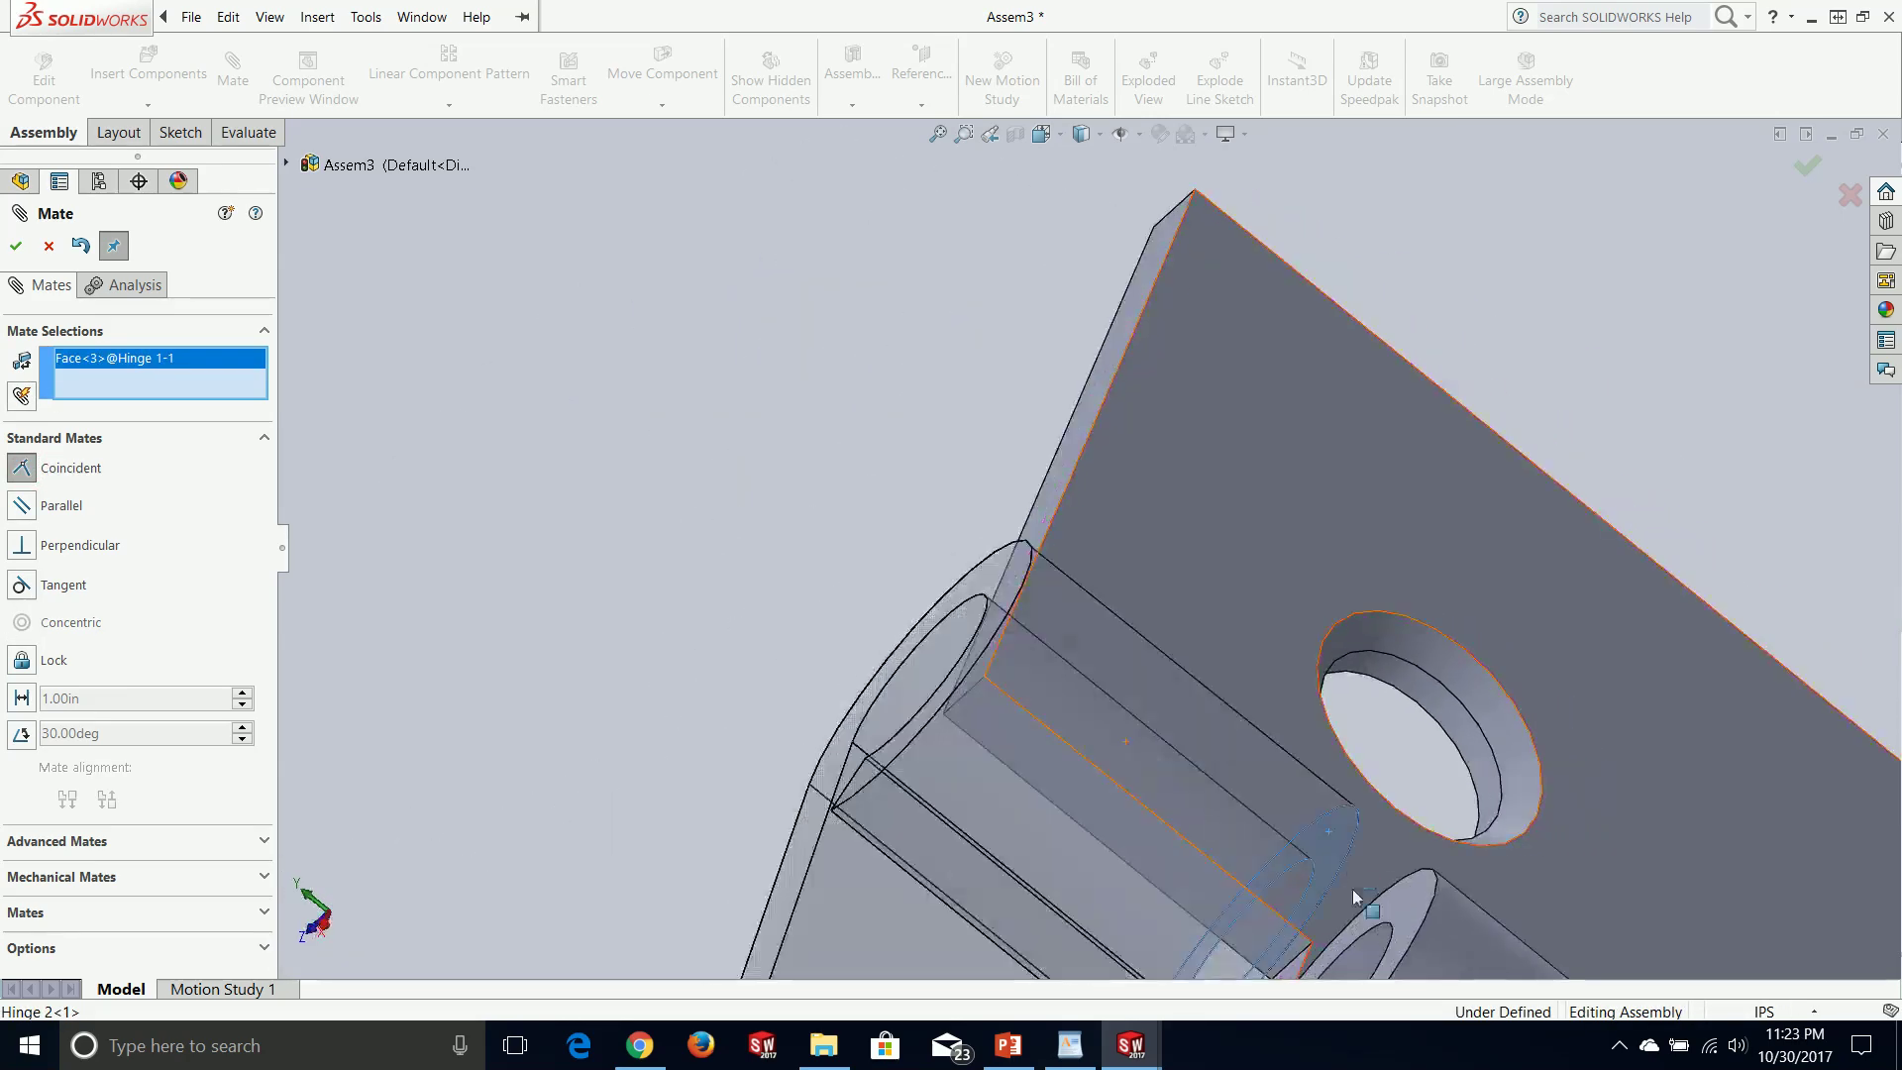
pyautogui.click(1410, 916)
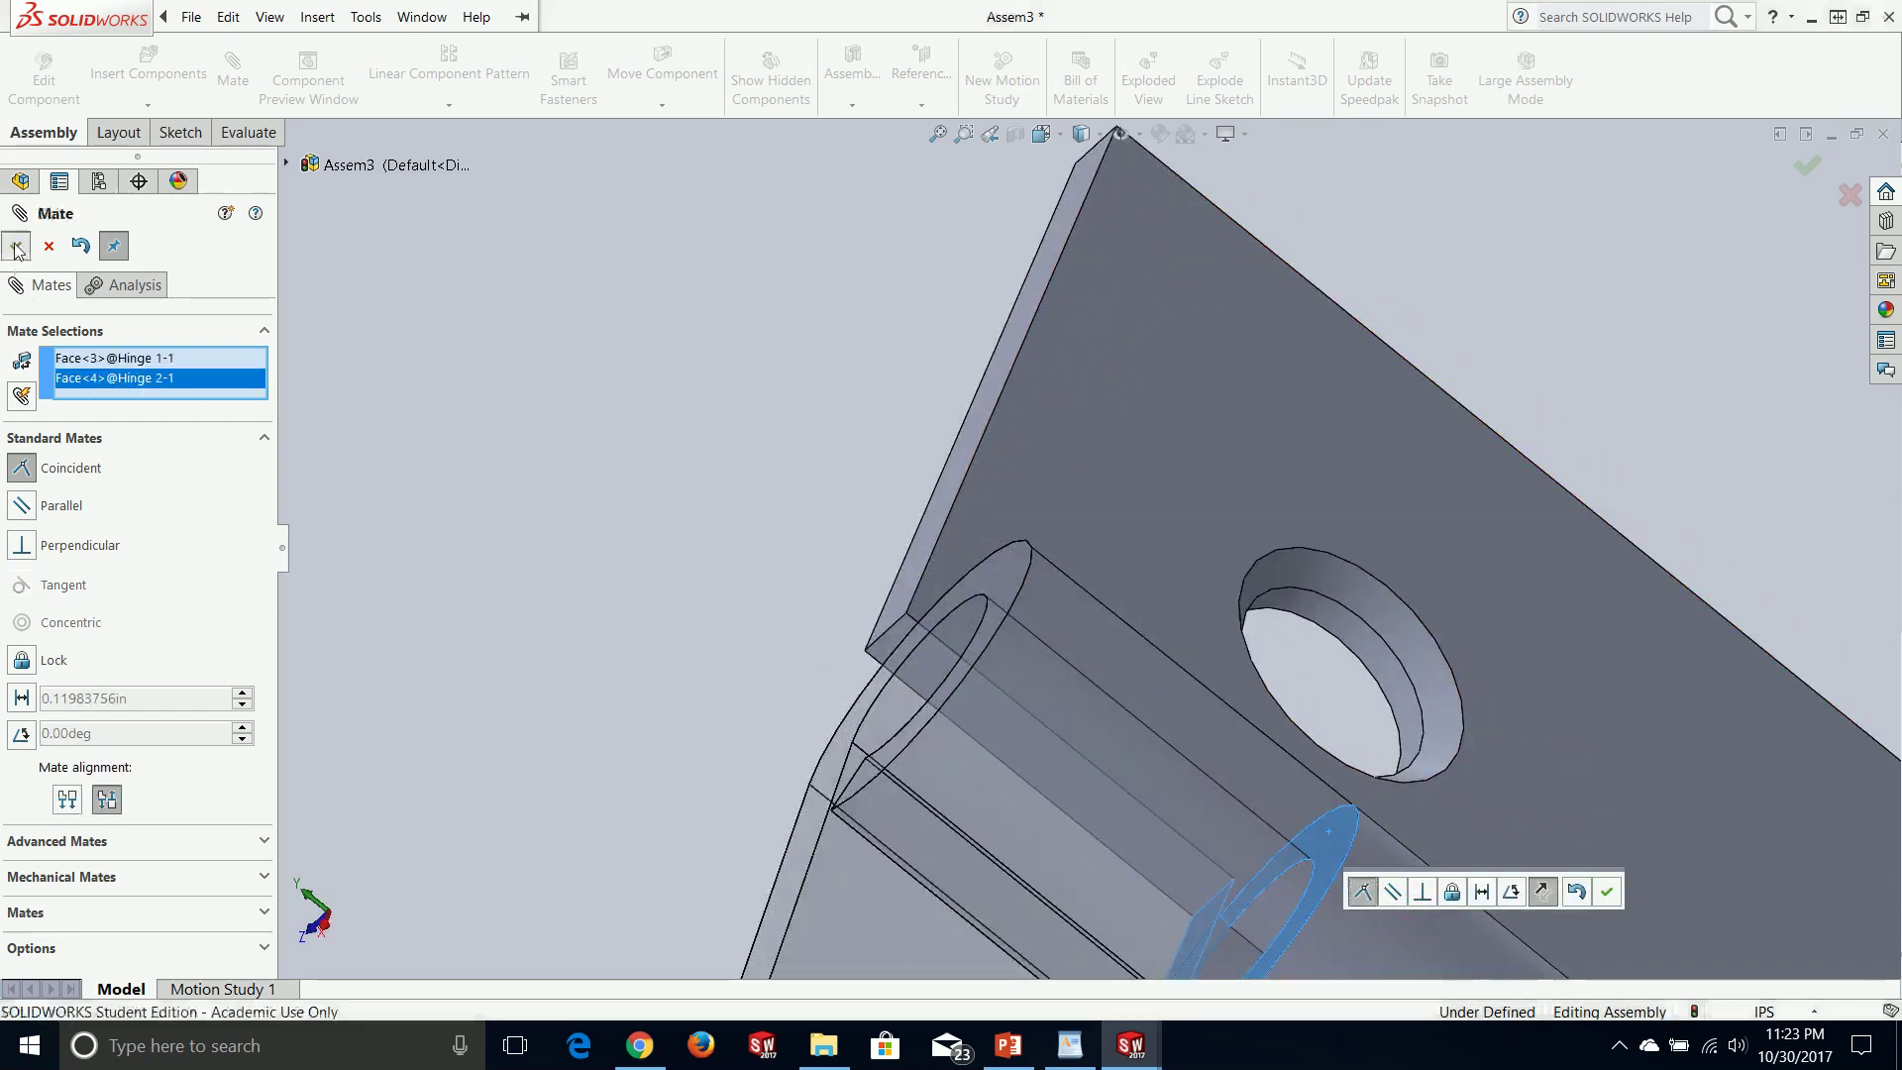
pyautogui.click(18, 250)
pyautogui.scroll(8, 592, 307)
pyautogui.moveTo(954, 301); pyautogui.dragTo(966, 364, button='middle')
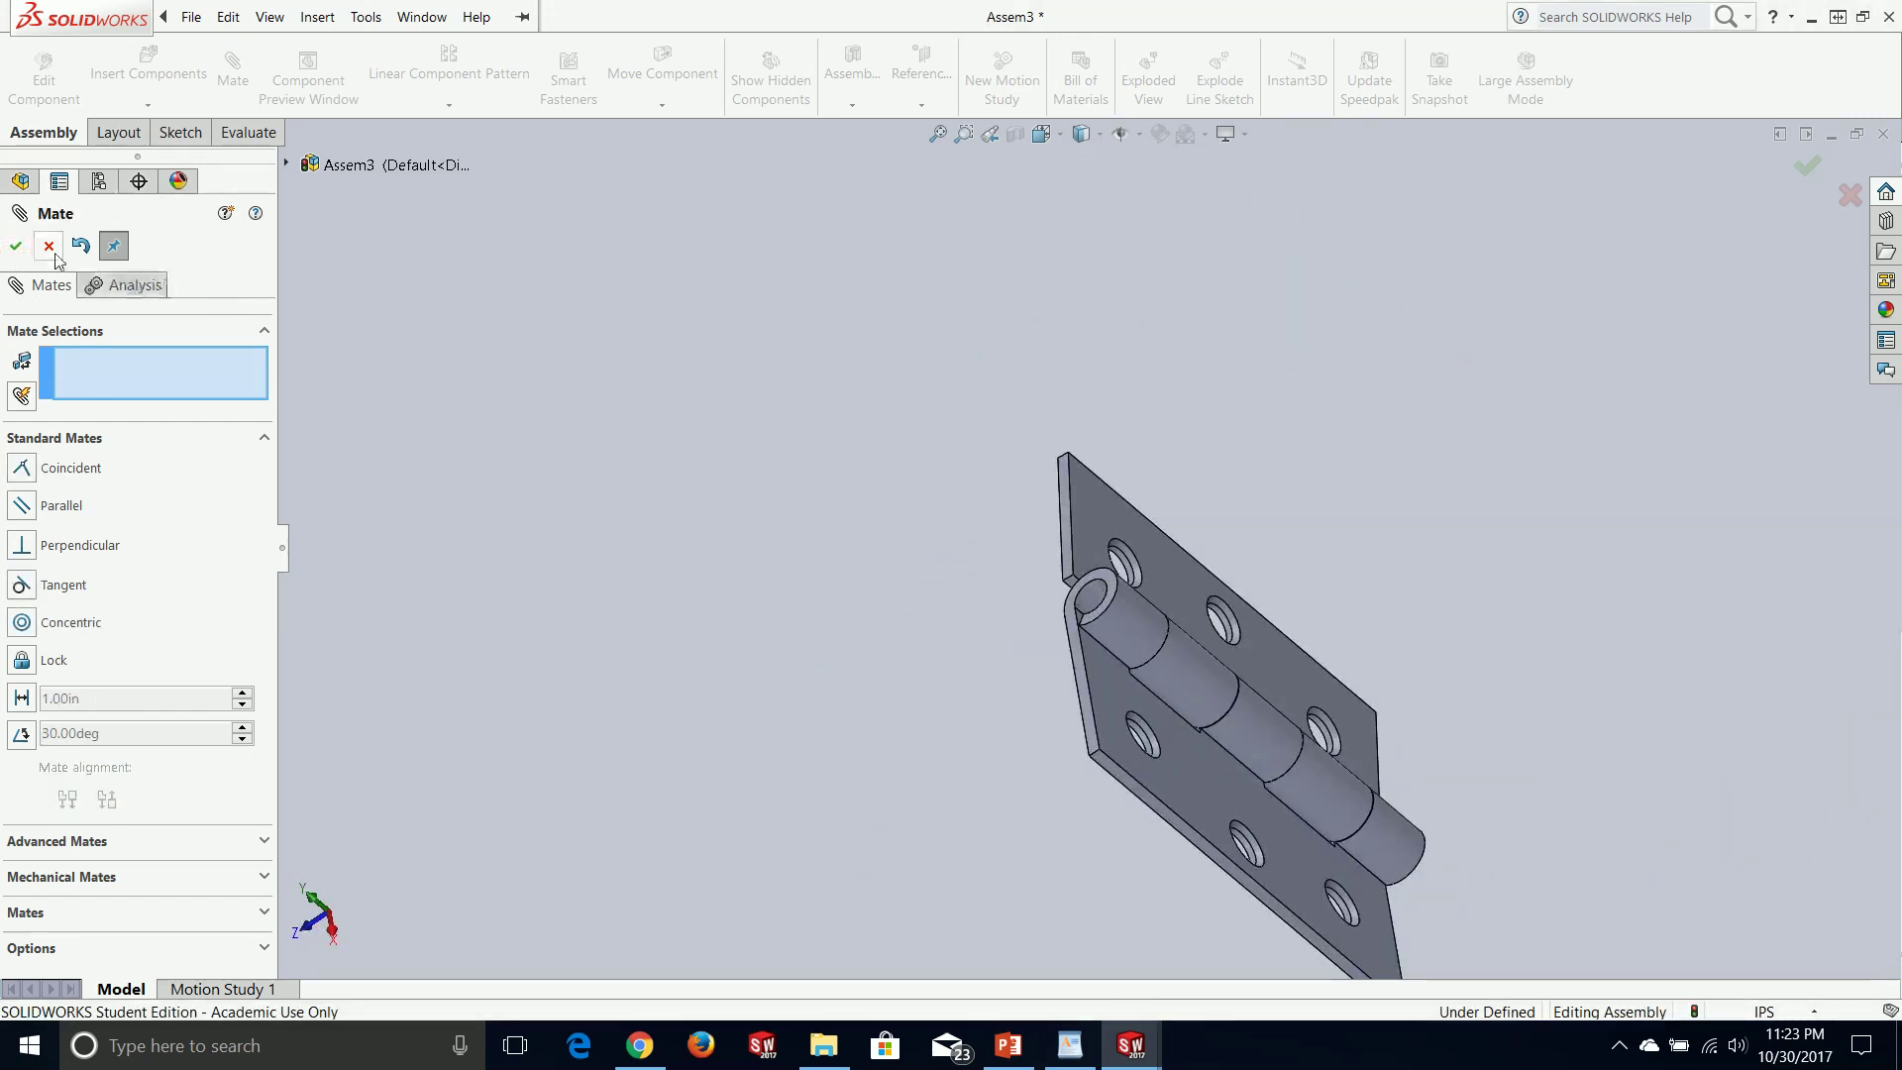
pyautogui.click(18, 251)
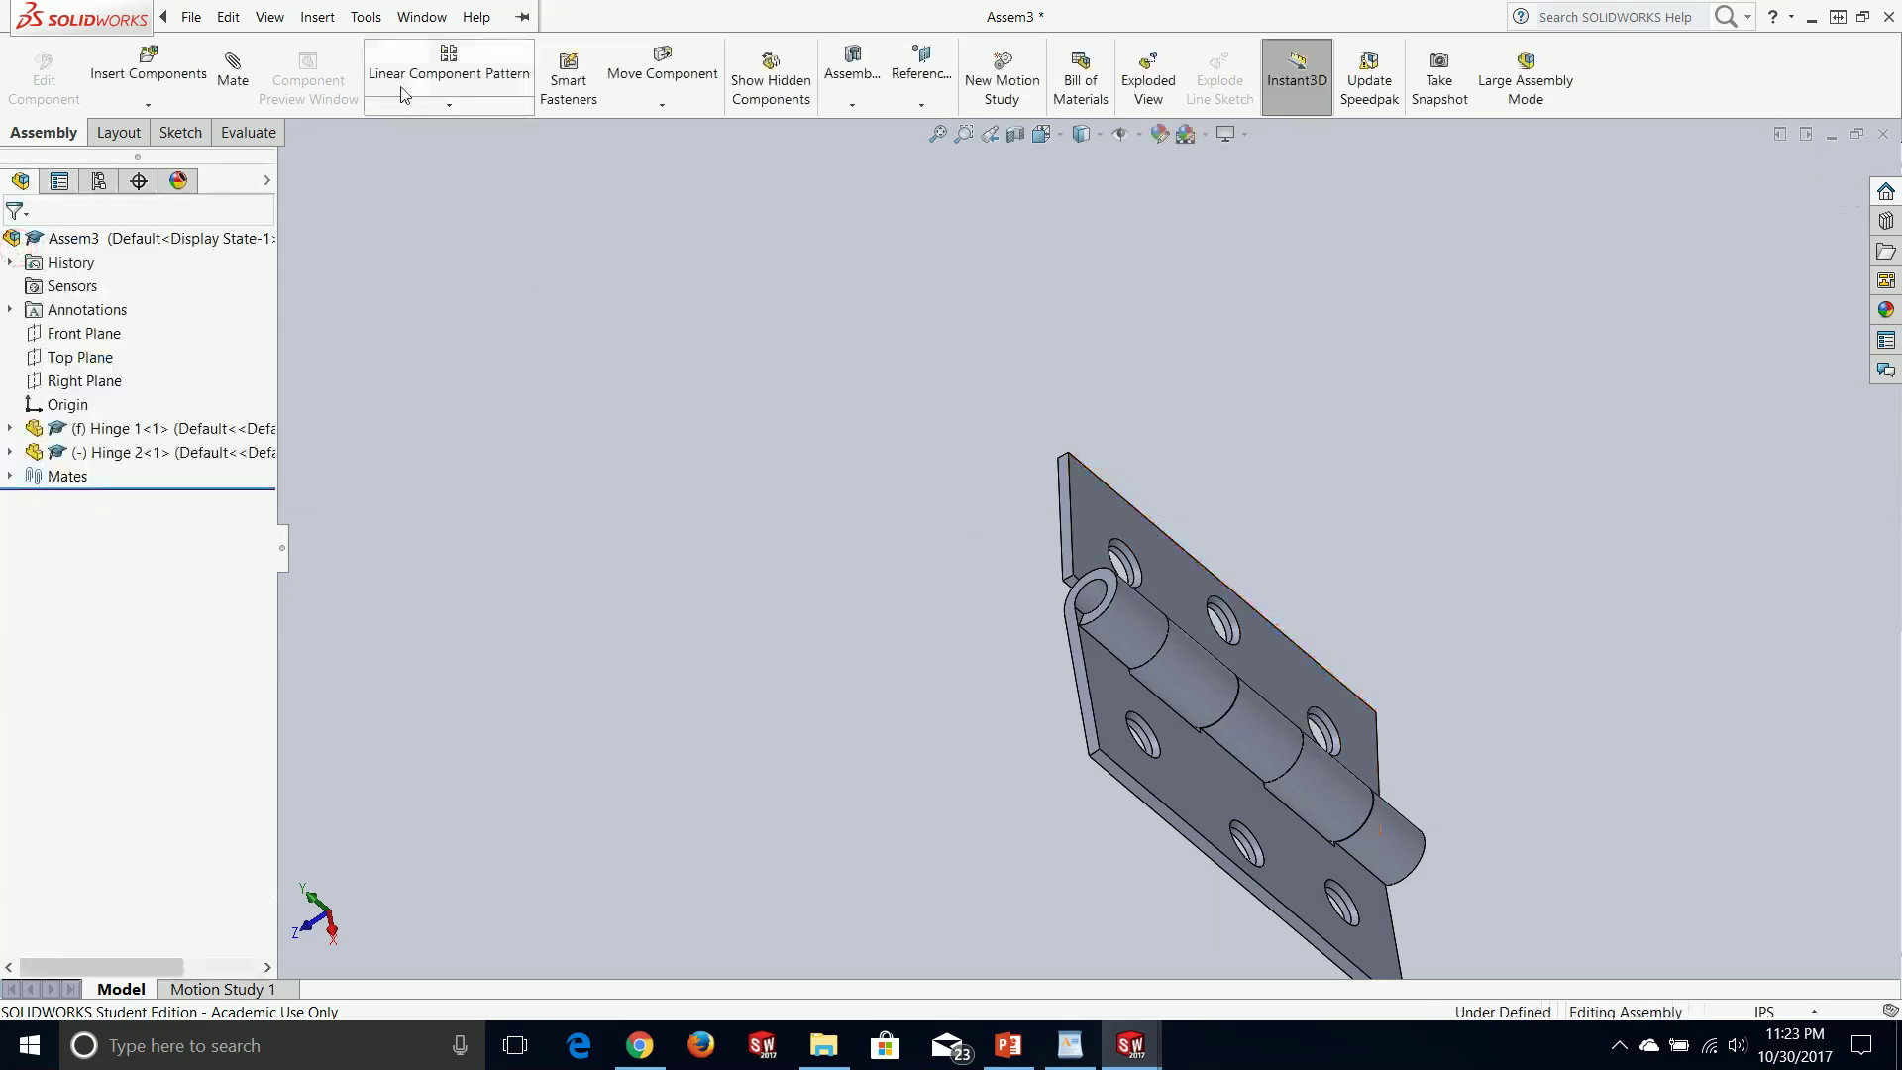
# - Insert the Pin part, placing it freely in empty space beside the hinge
pyautogui.click(148, 62)
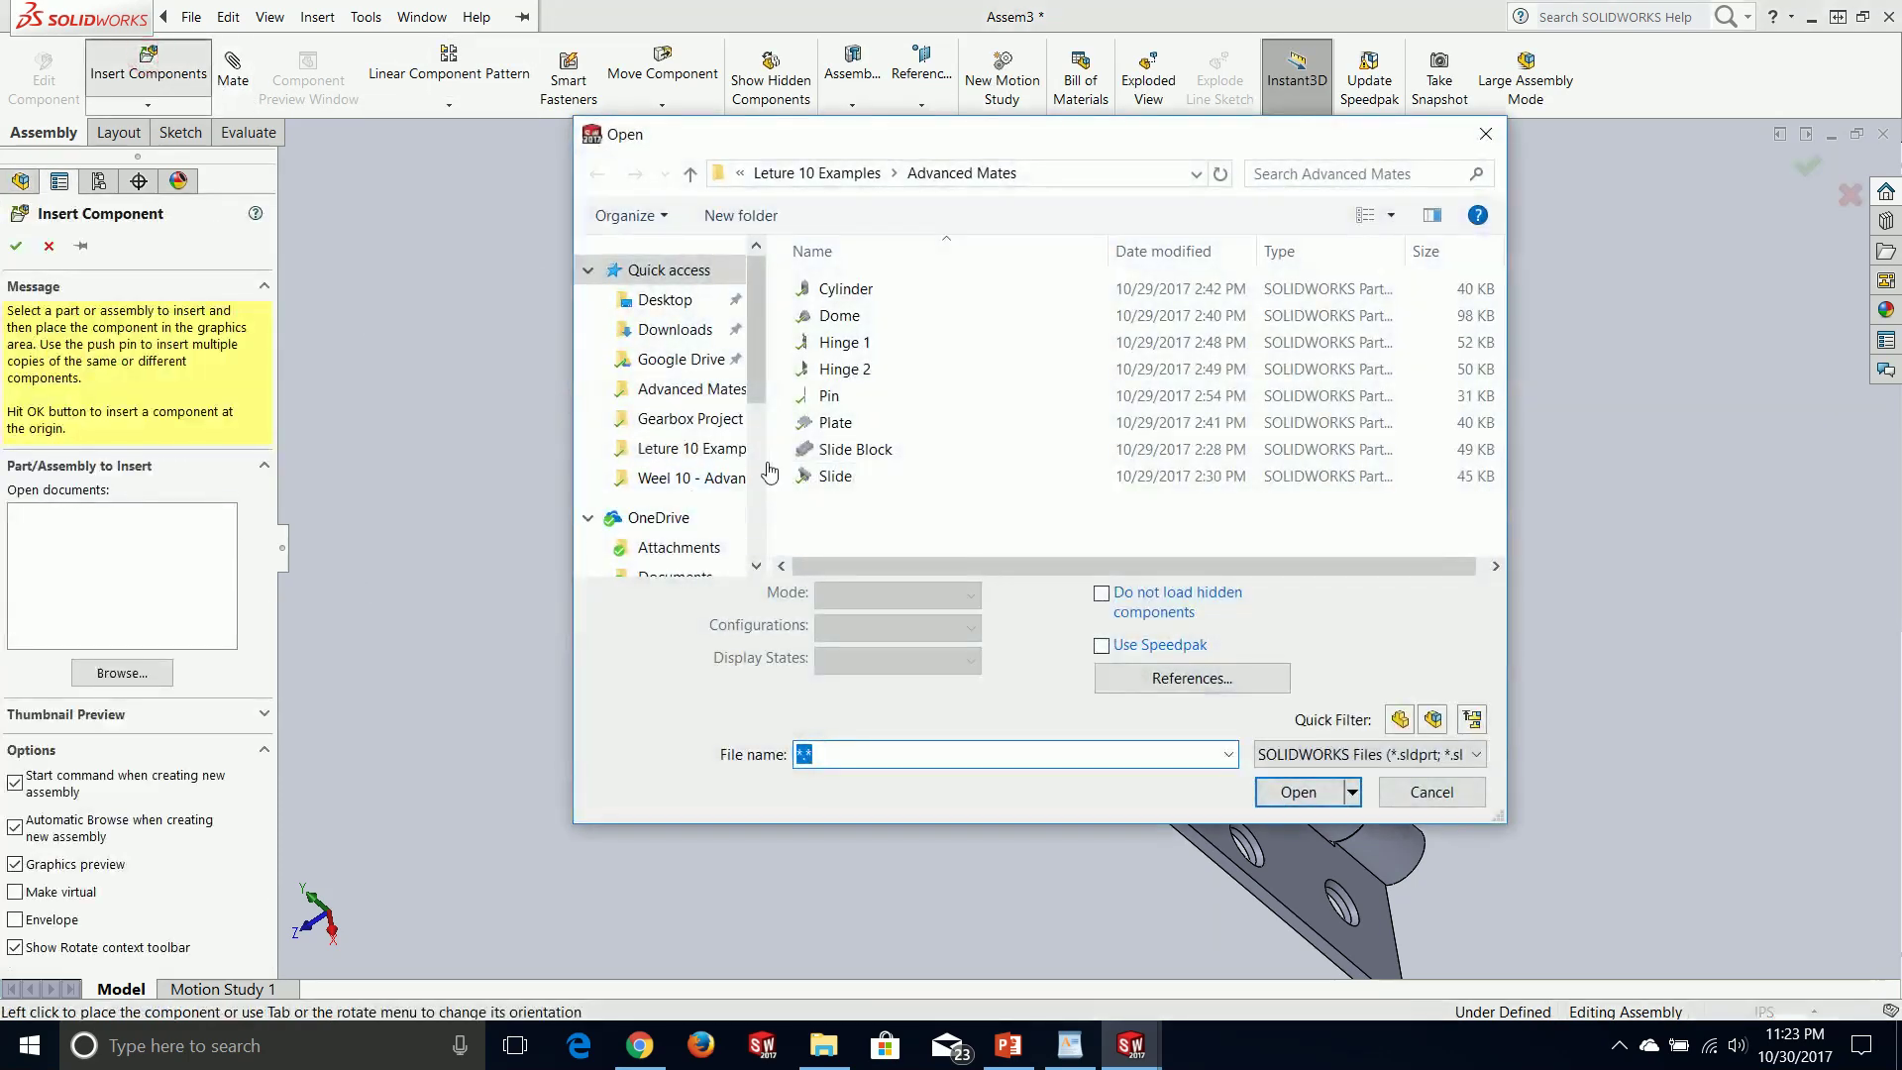
pyautogui.click(844, 397)
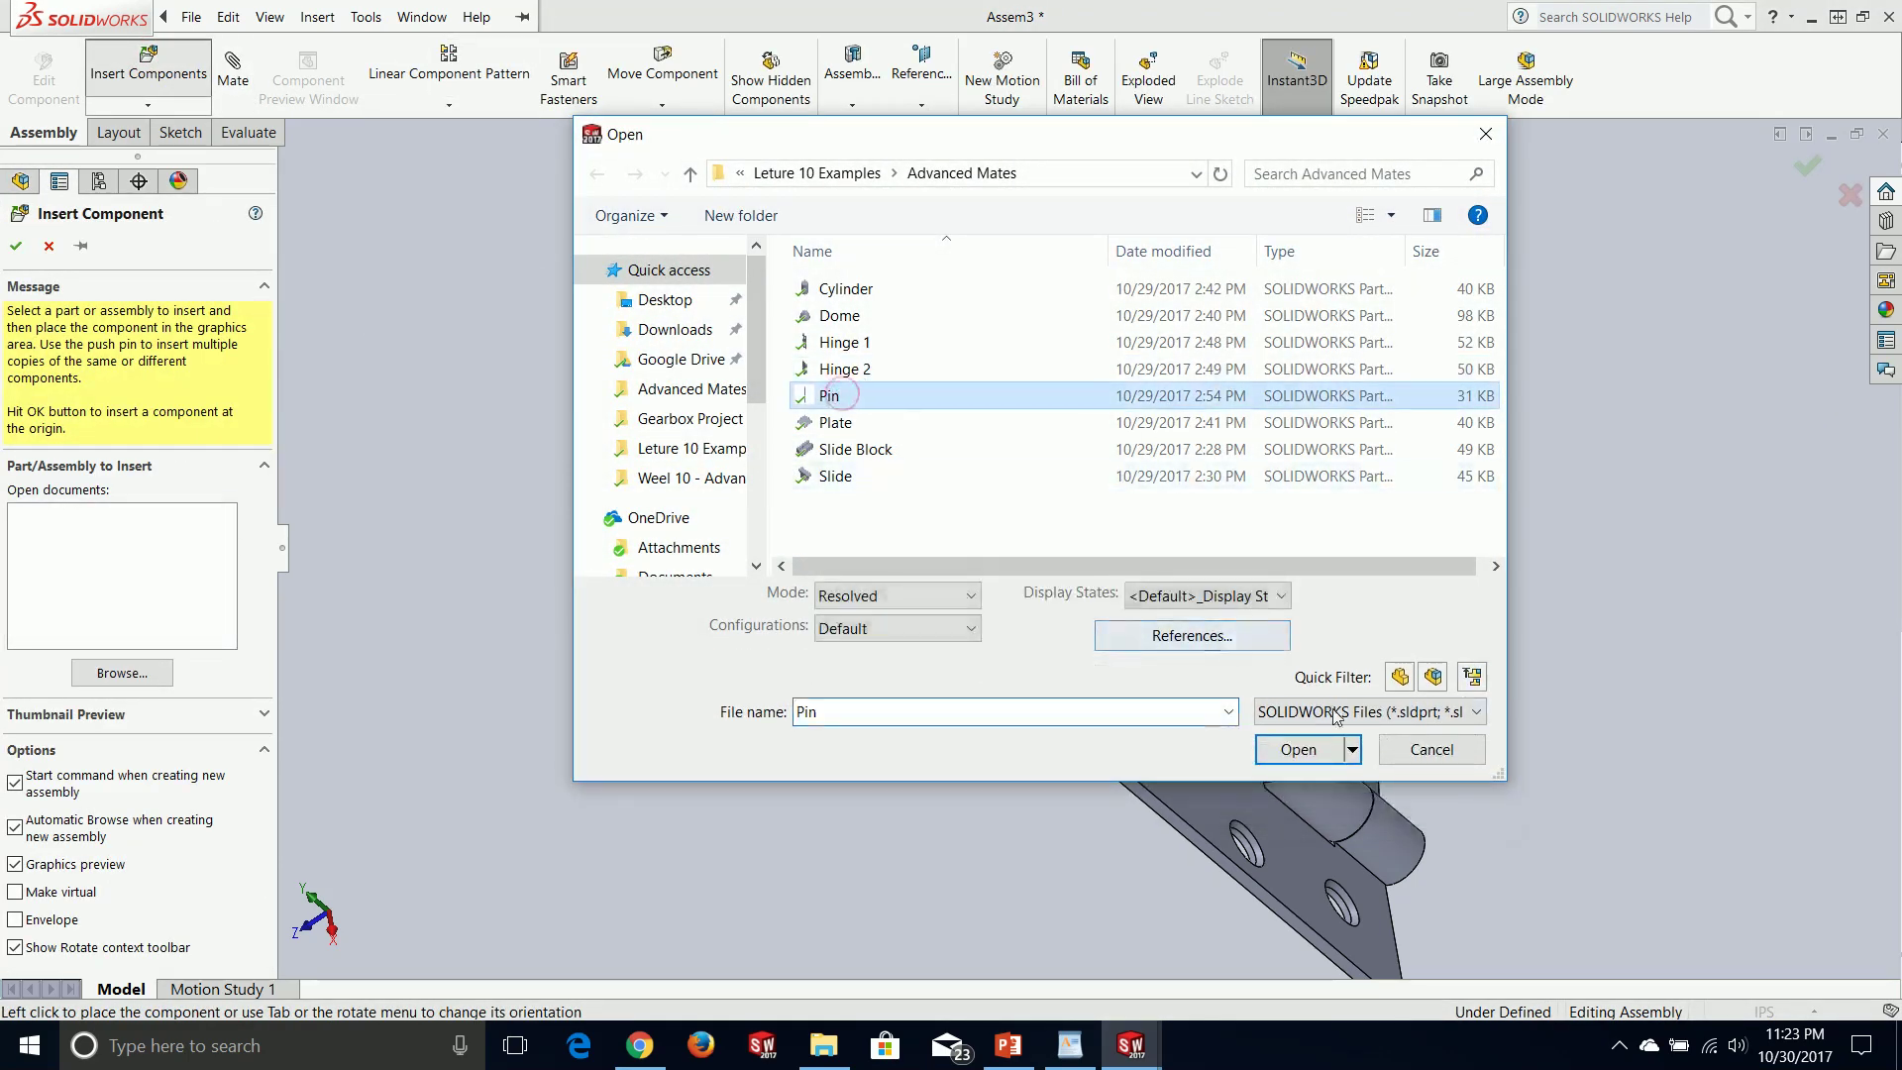
pyautogui.click(1298, 792)
pyautogui.click(886, 540)
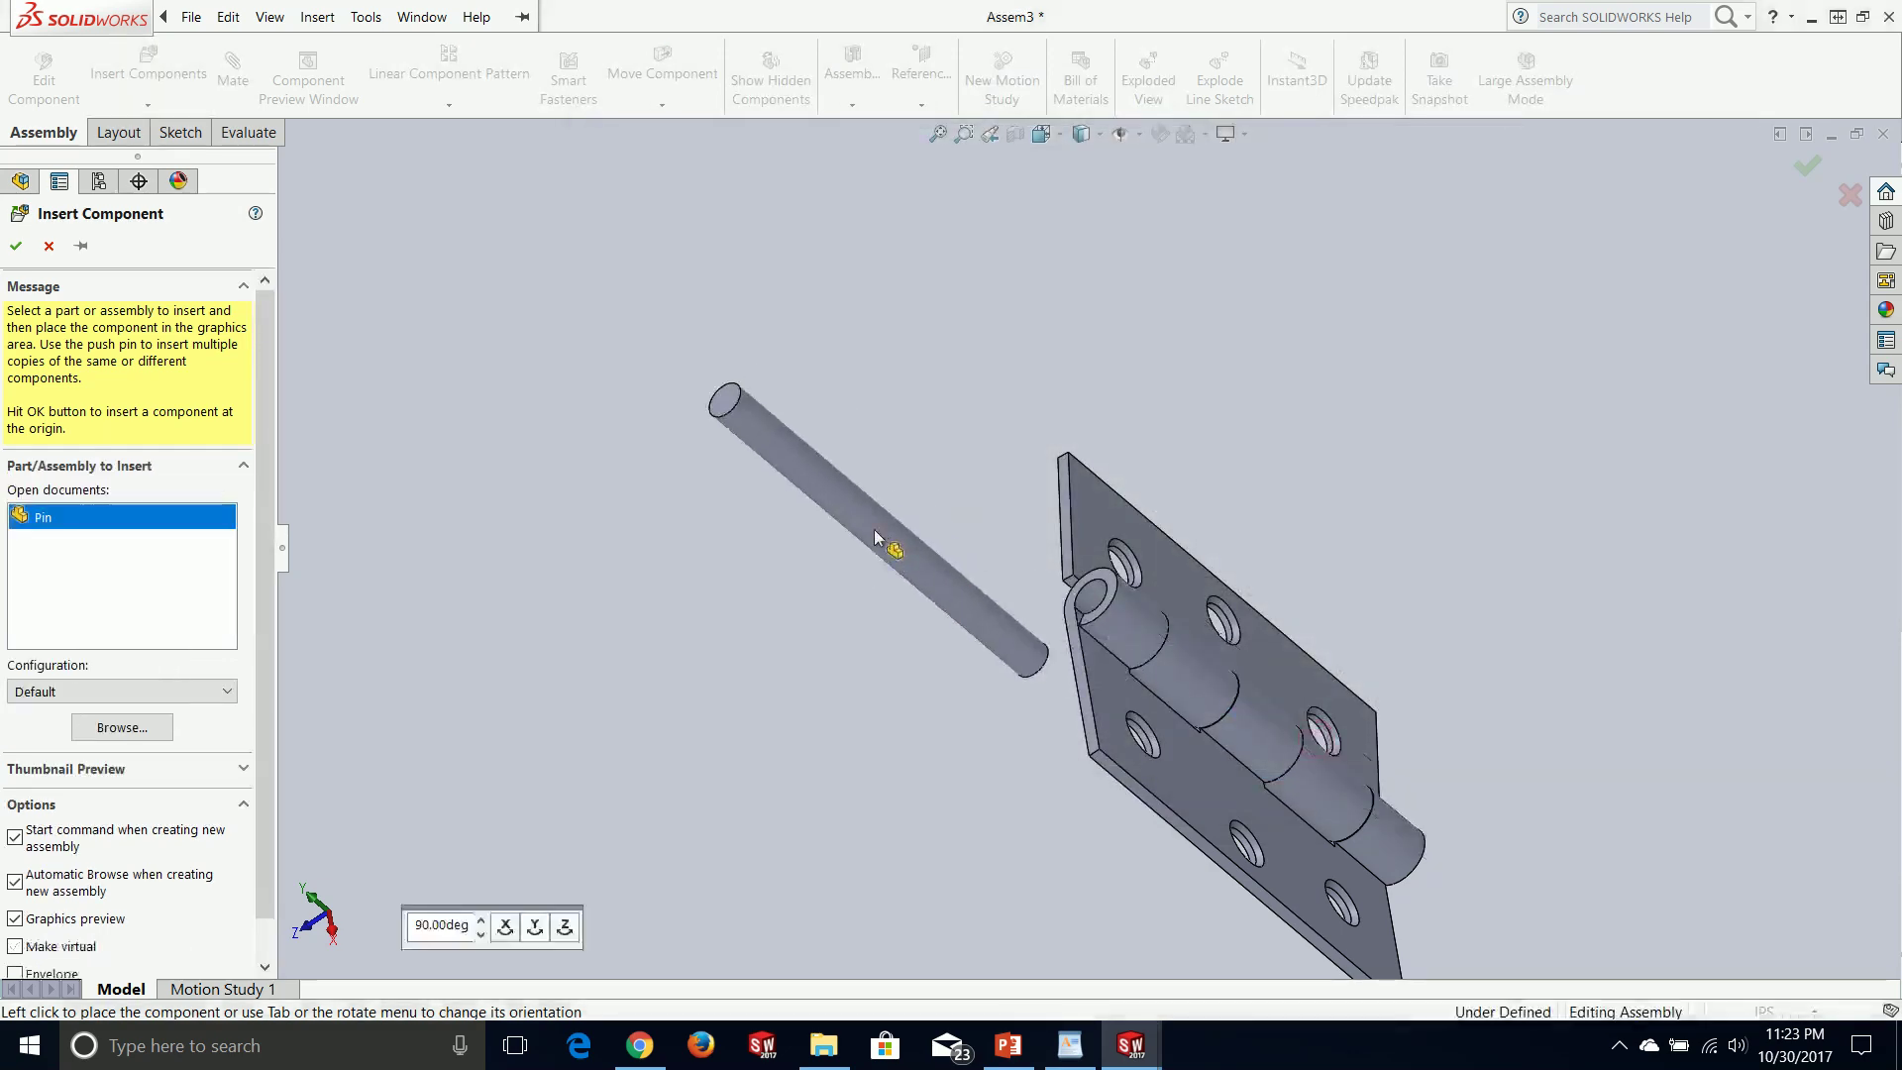
# - Add a concentric mate between the pin's cylindrical face and the bore of Hinge 1's end knuckle
pyautogui.click(231, 69)
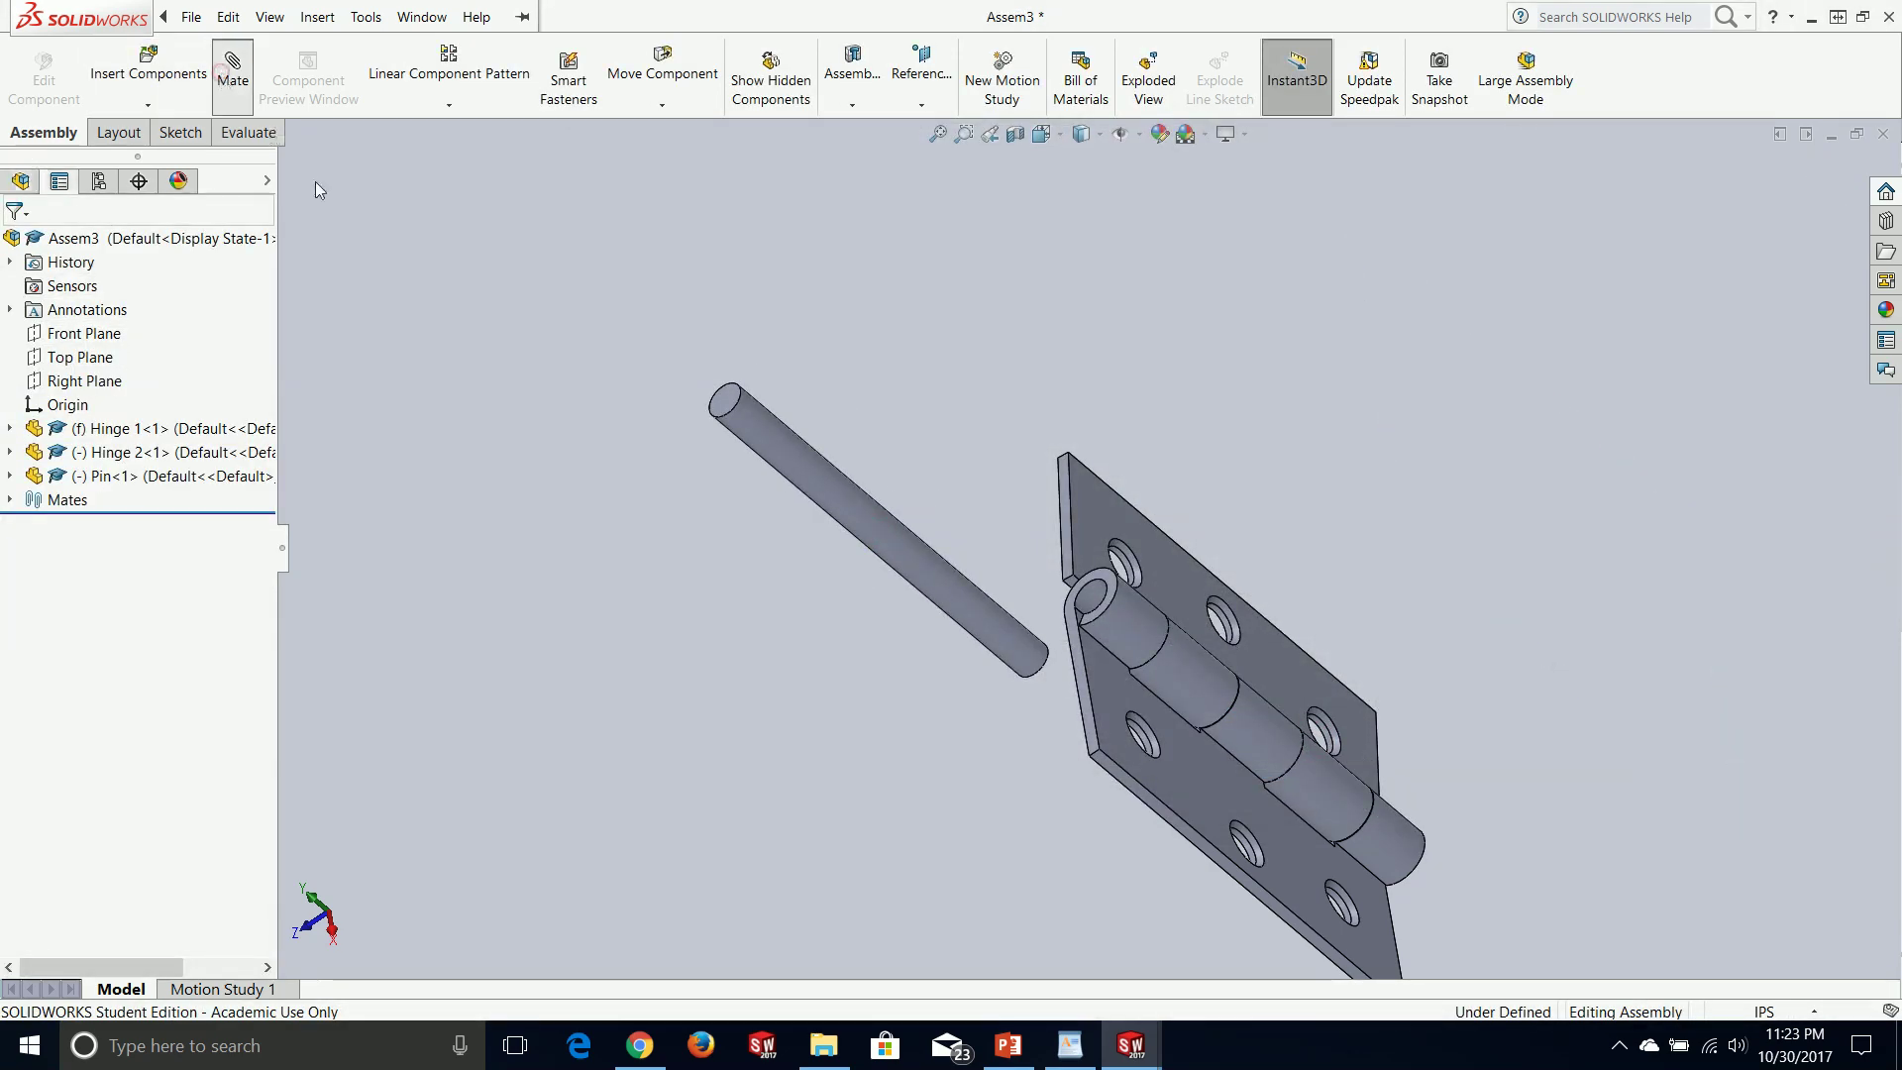
pyautogui.click(903, 573)
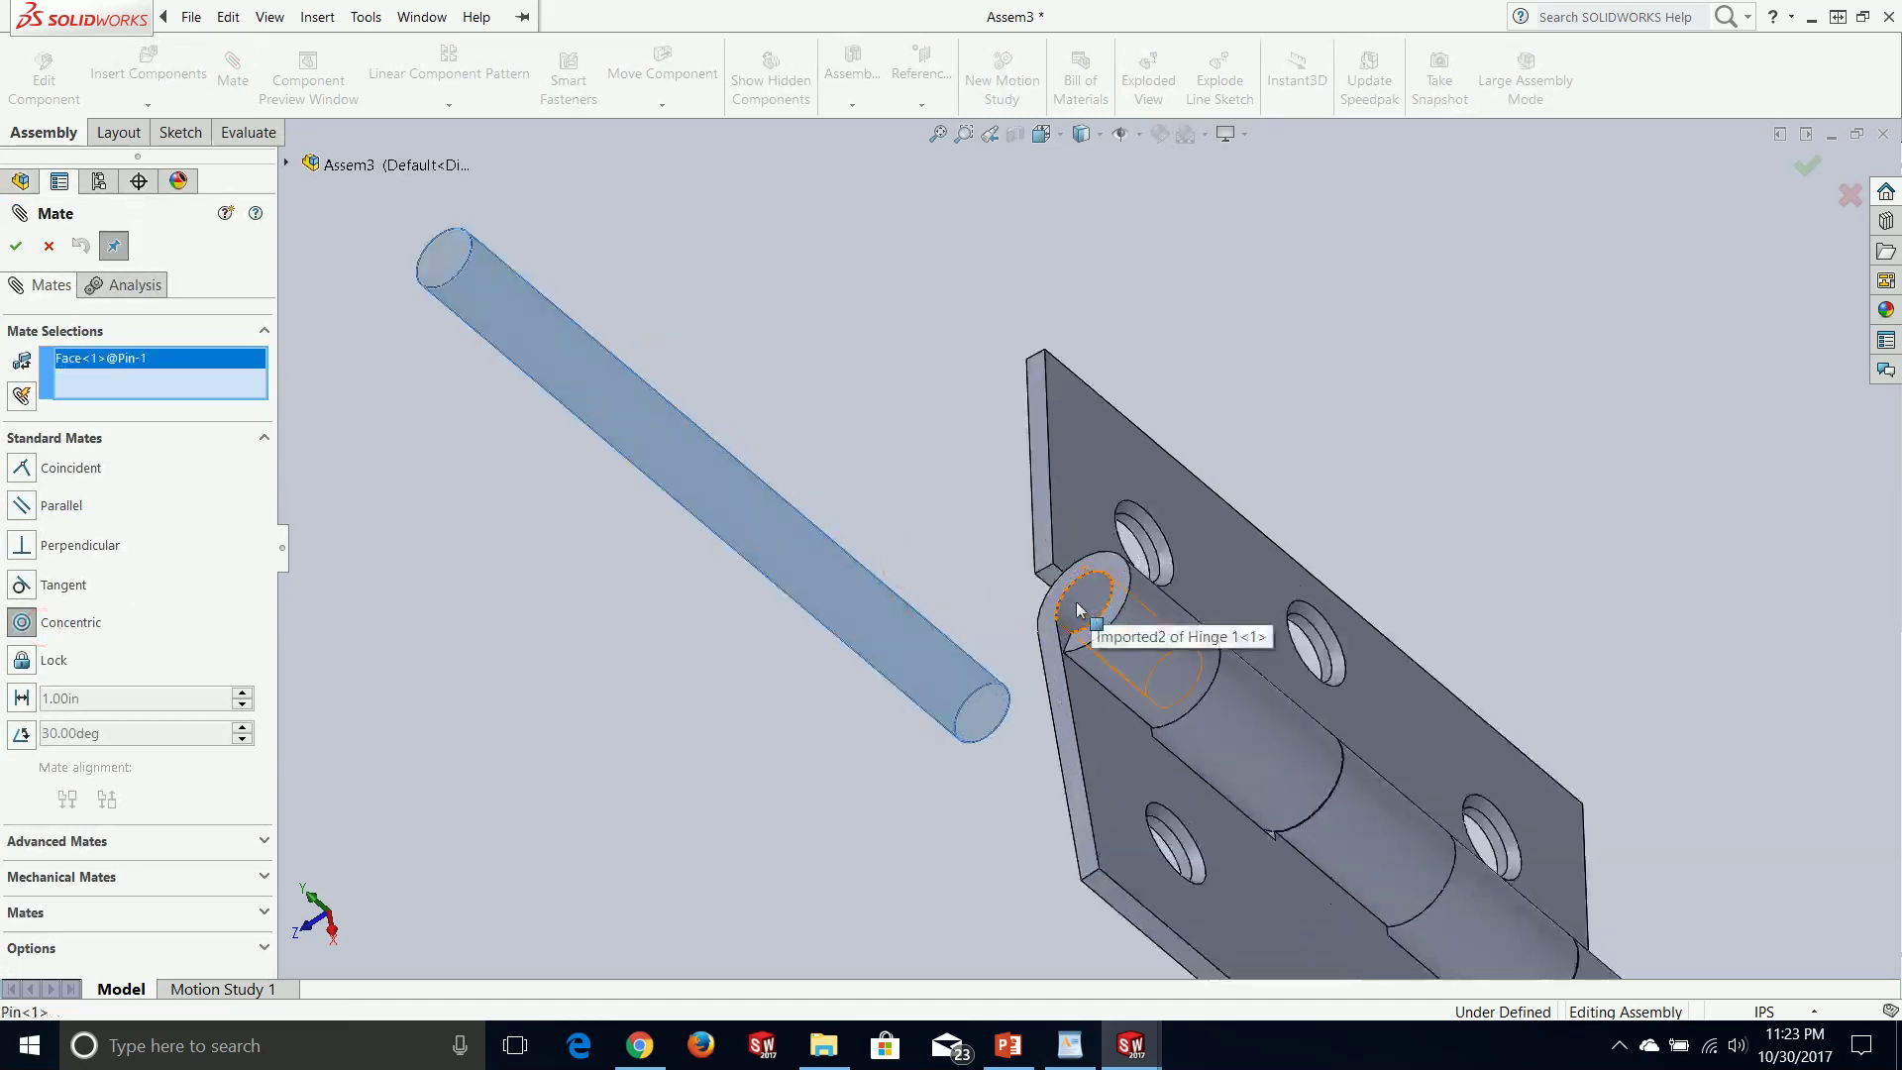
pyautogui.click(1086, 601)
pyautogui.scroll(-3, 1087, 601)
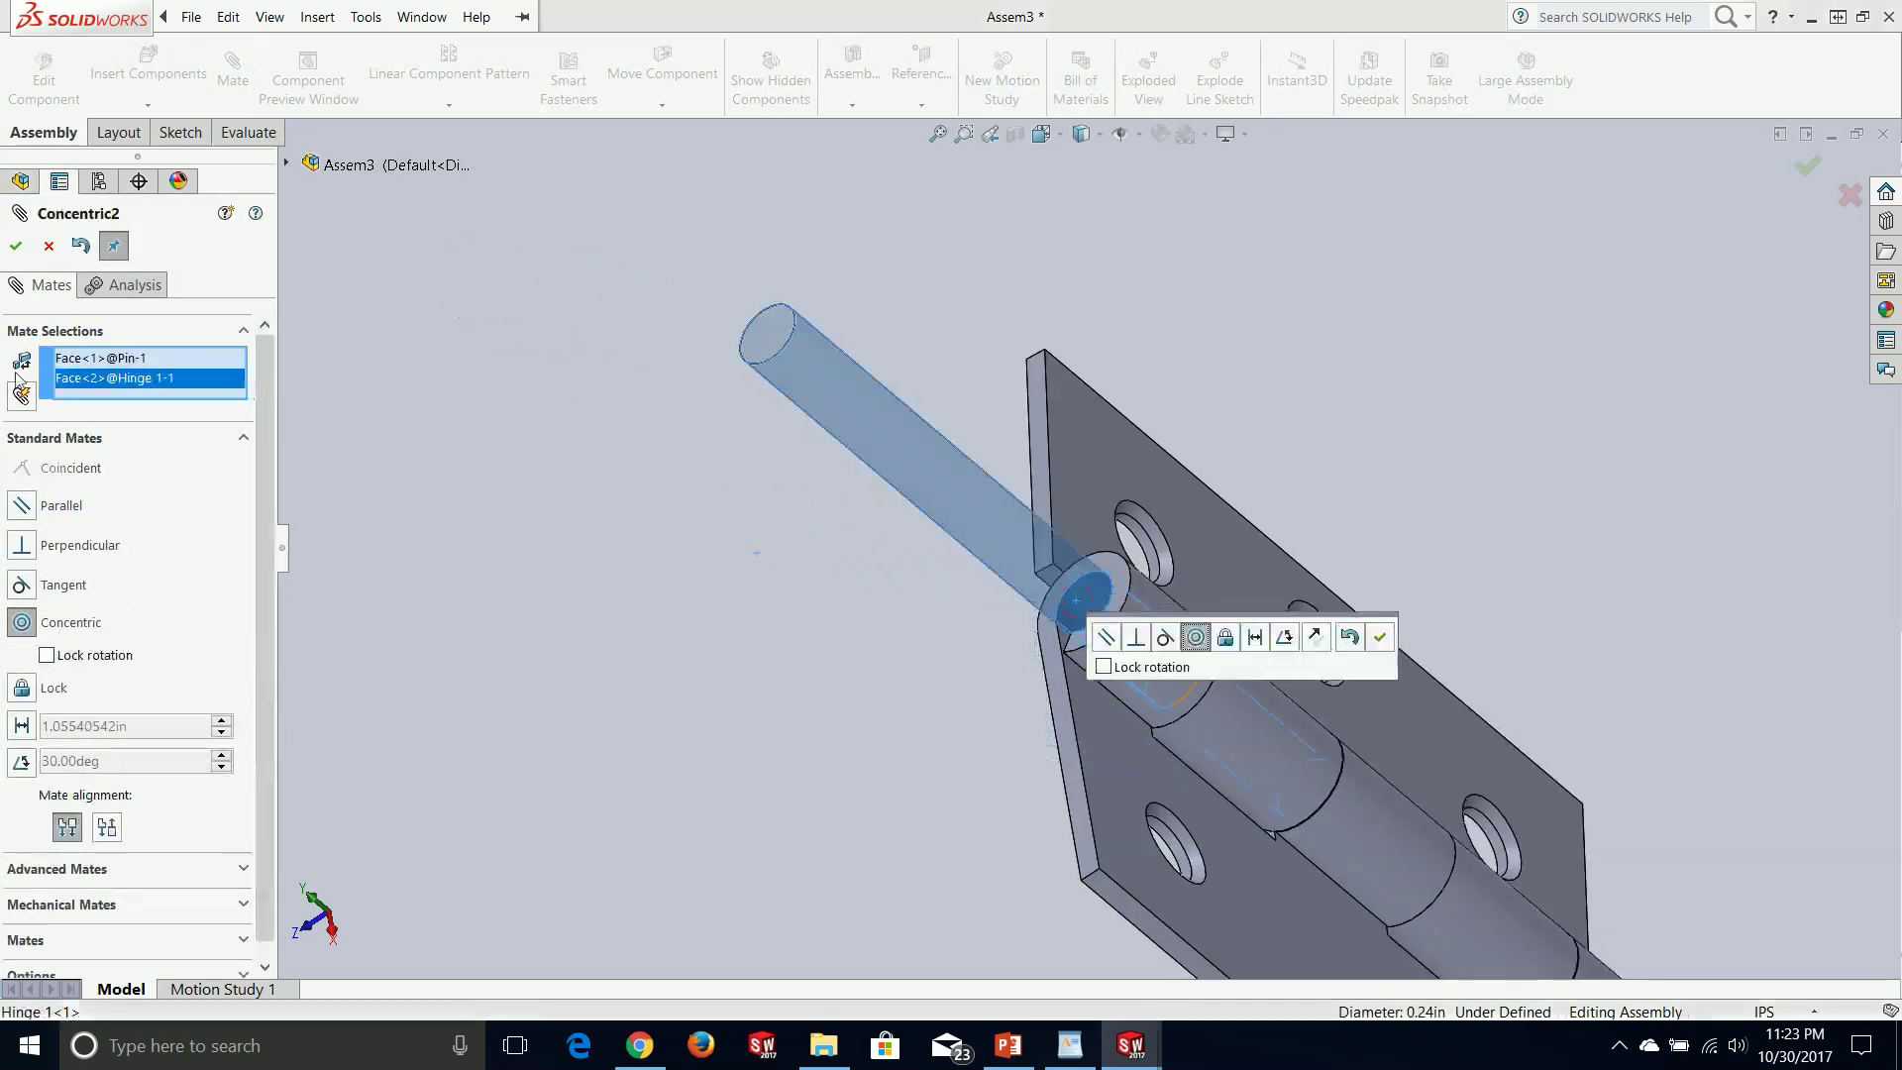
pyautogui.click(16, 246)
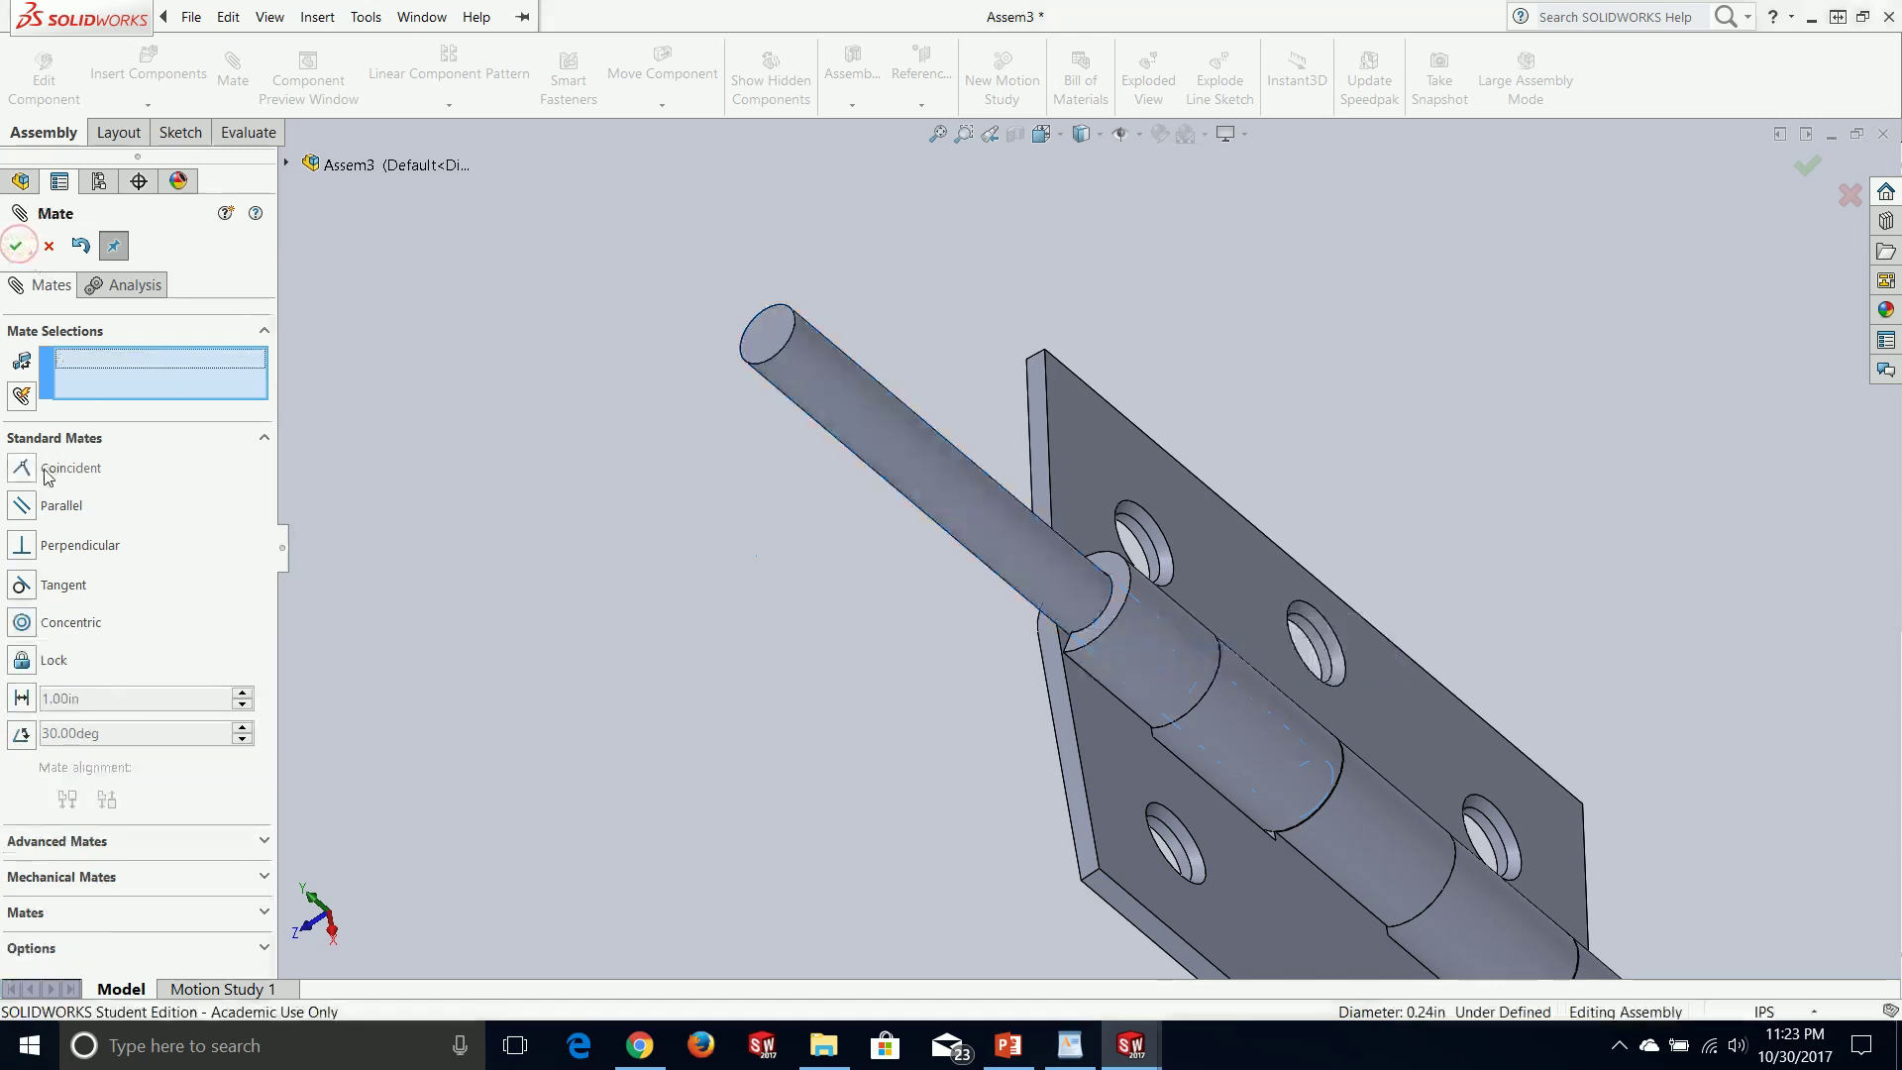
# - Add a coincident mate between the pin's end face and the flat end face of Hinge 1, and finish mating
pyautogui.click(766, 341)
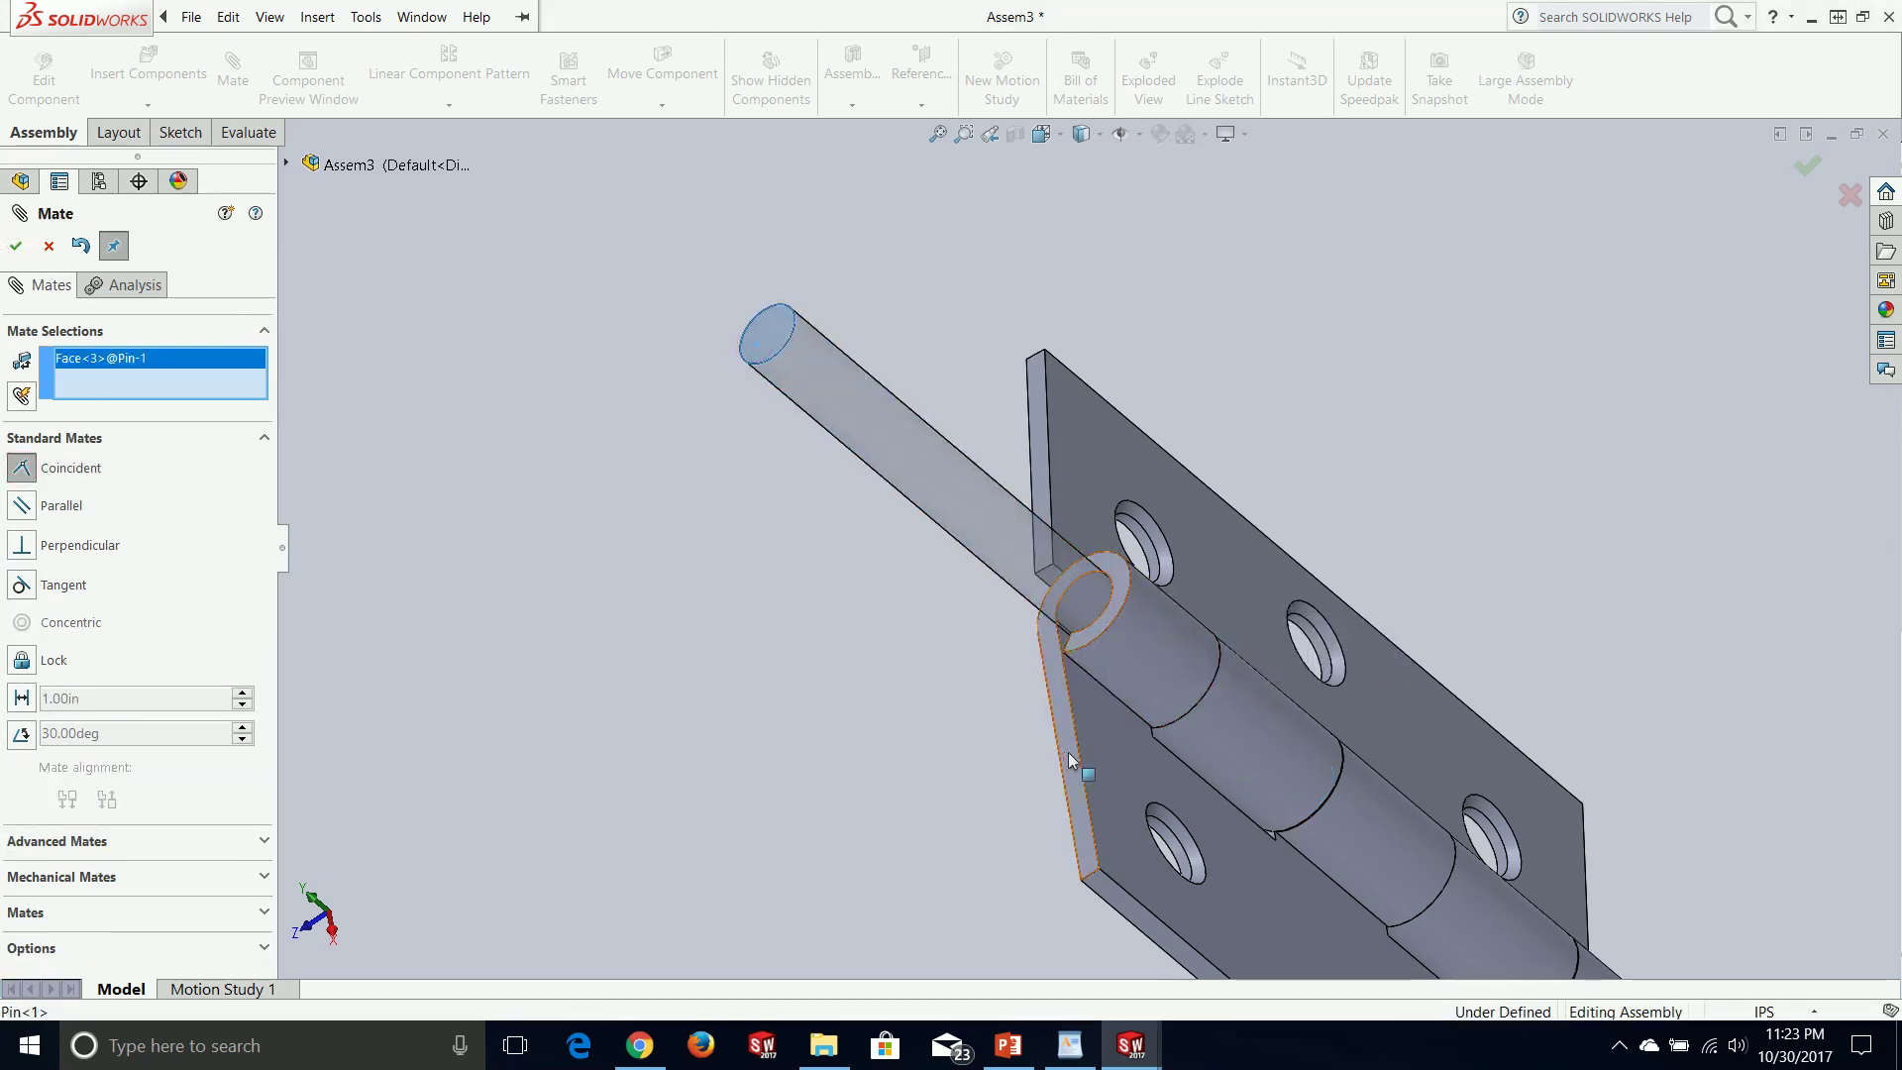
pyautogui.scroll(-3, 1109, 578)
pyautogui.scroll(-2, 1109, 572)
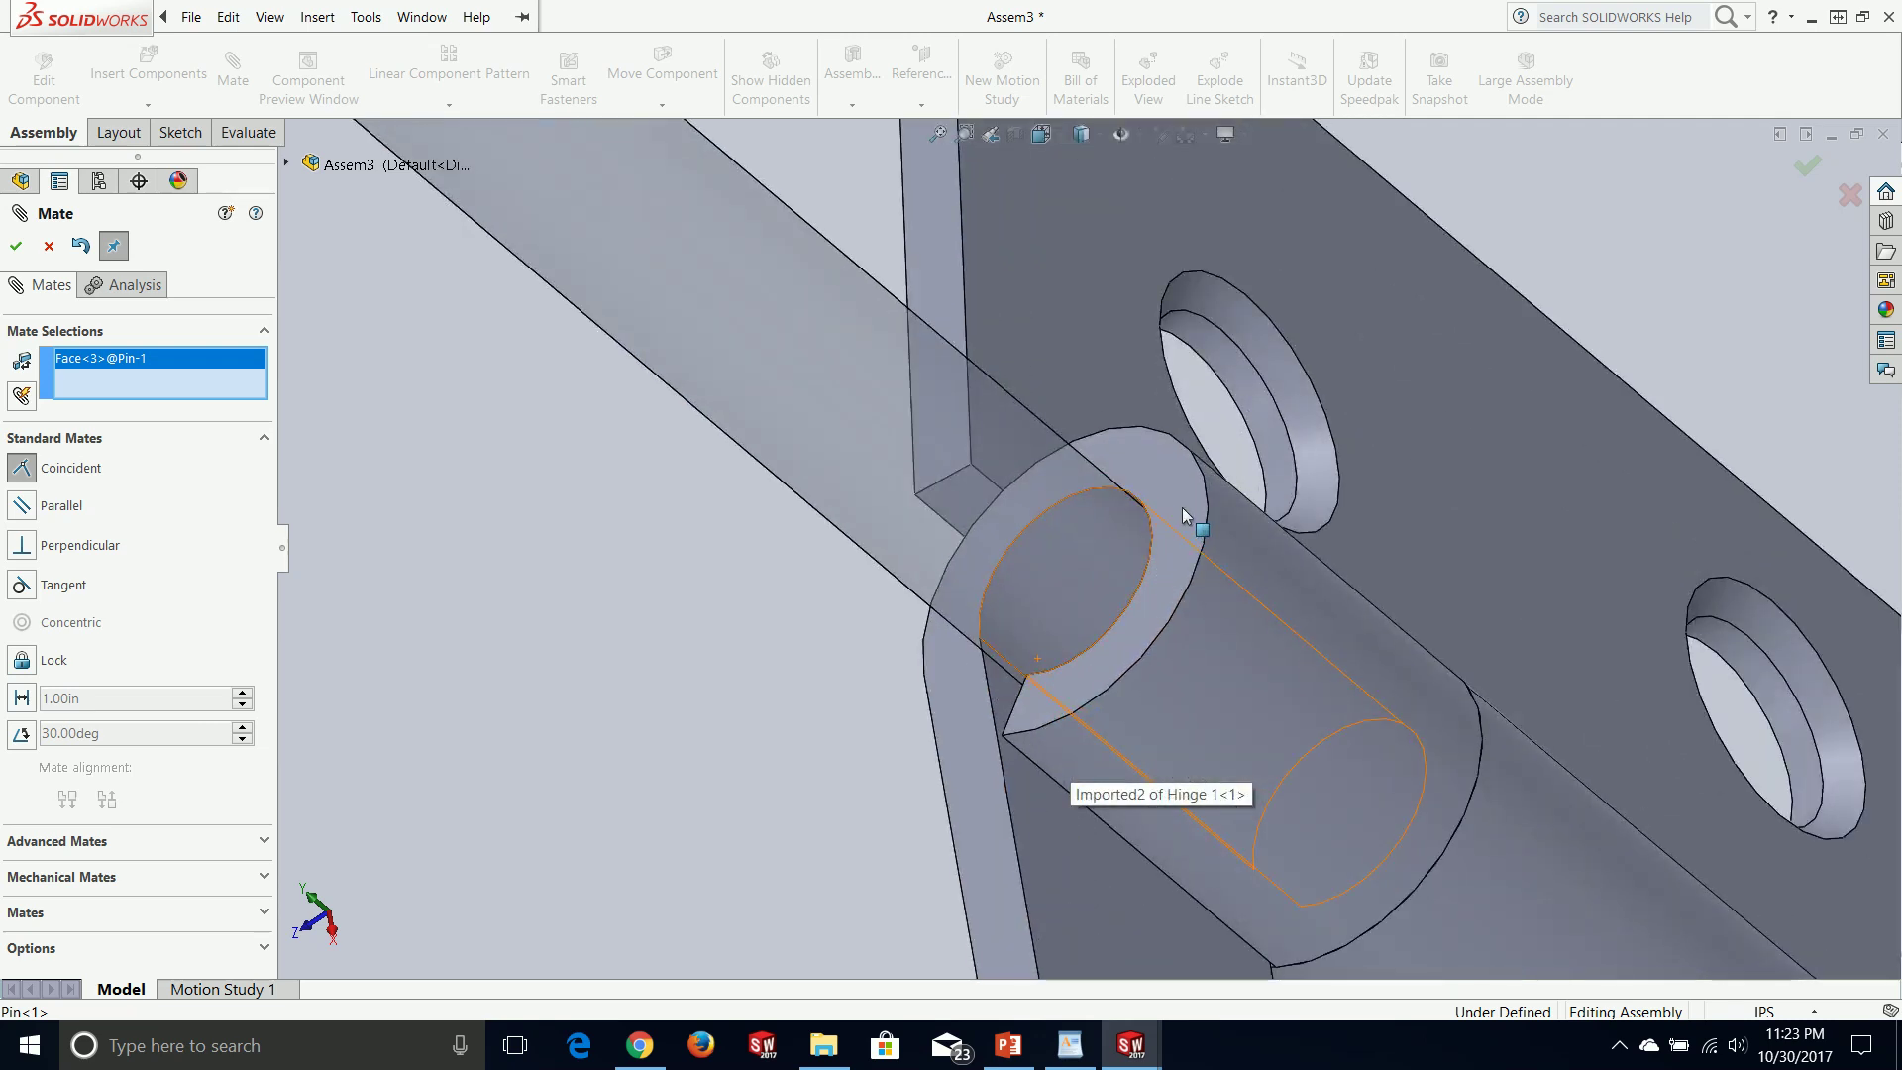
pyautogui.click(1177, 508)
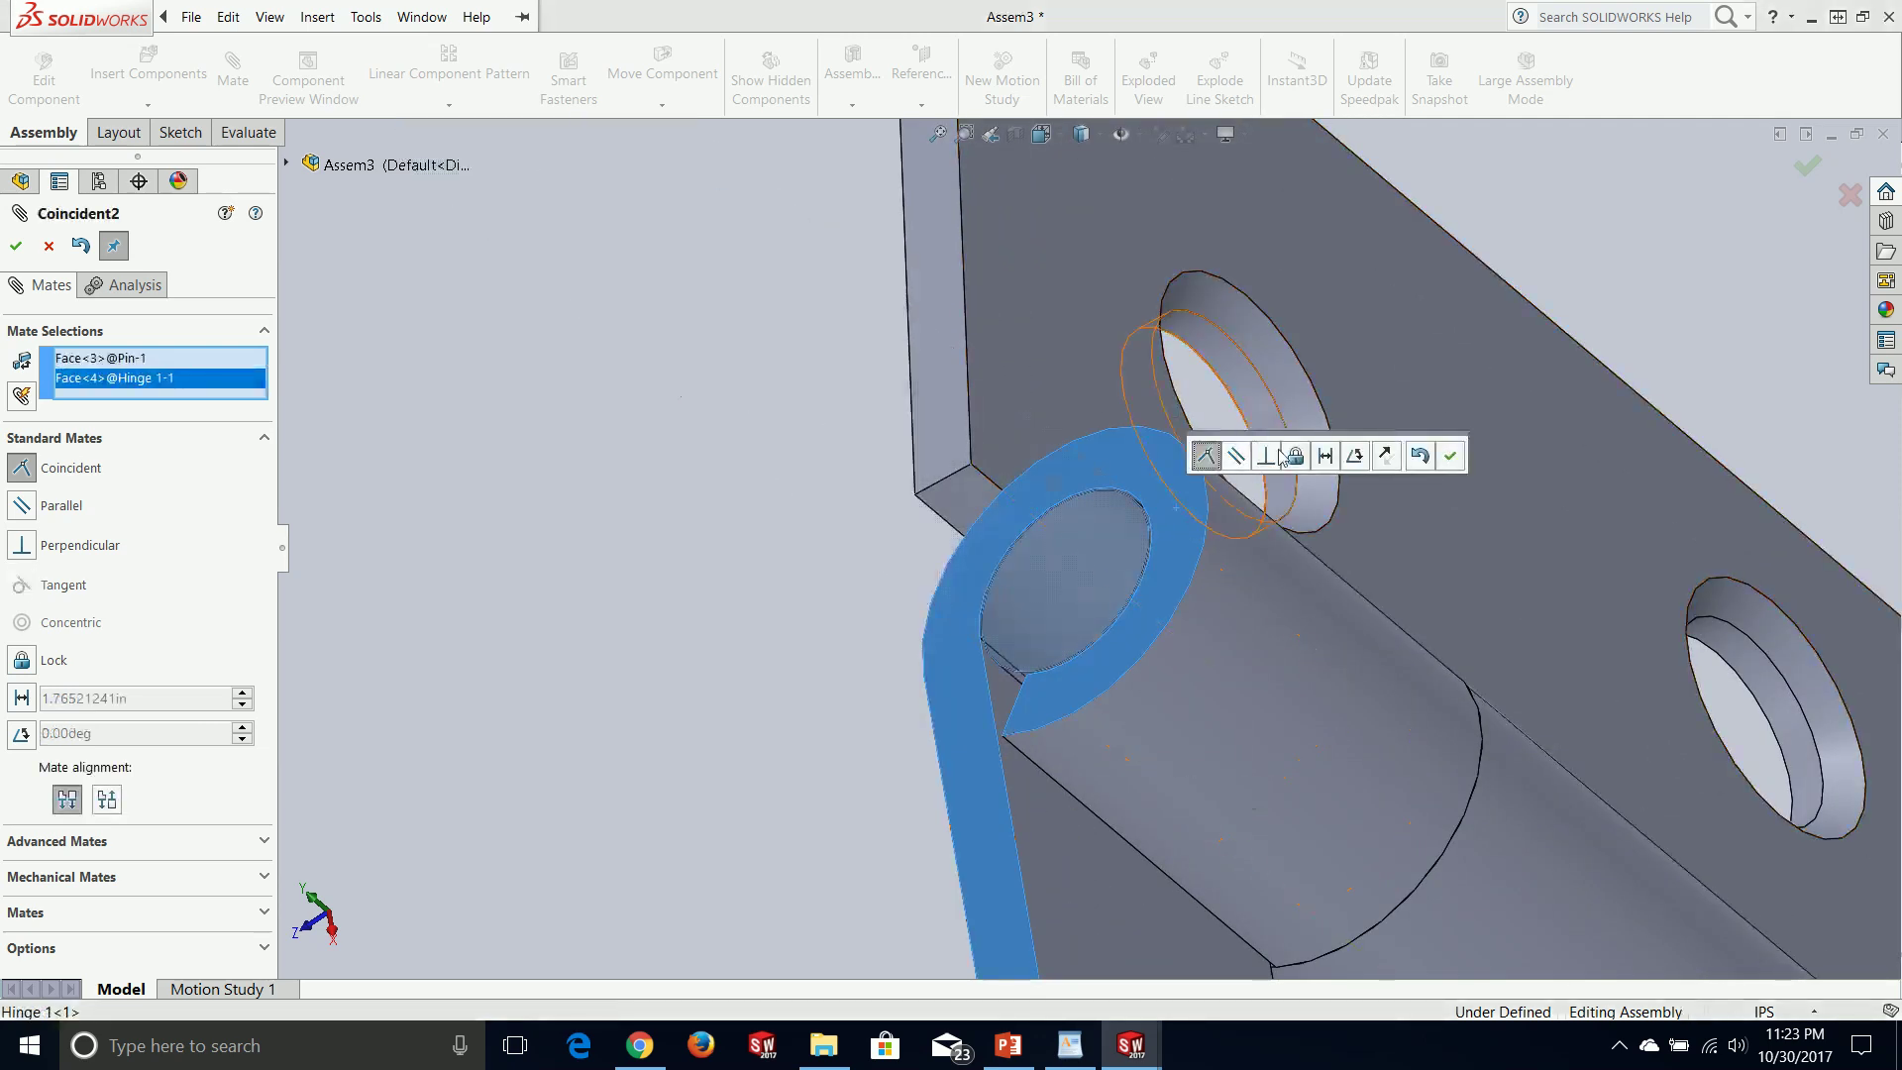
pyautogui.click(1451, 458)
pyautogui.scroll(5, 1341, 509)
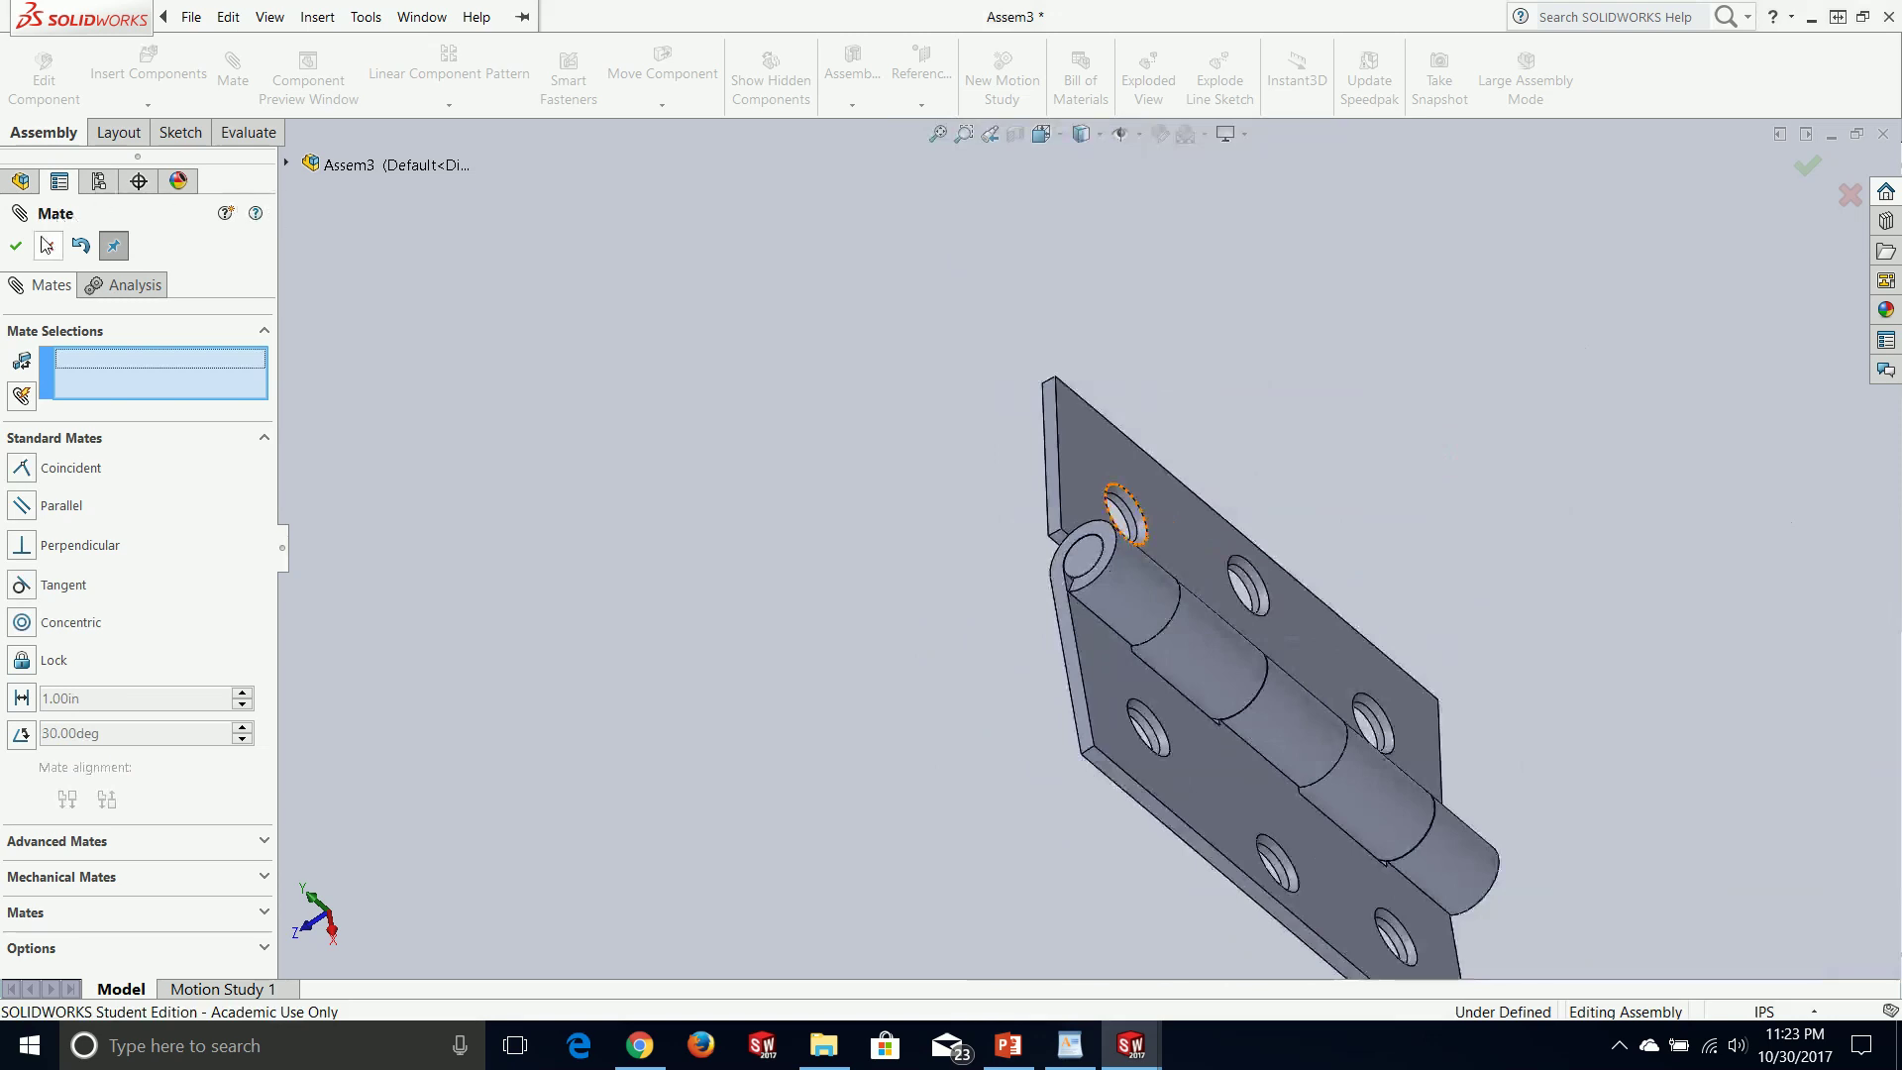
pyautogui.click(15, 247)
# - Swing the Hinge 2 leaf about the pin, first freely and again using Move Component with Collision Detection and Stop at collision against Hinge 1
pyautogui.moveTo(1077, 331); pyautogui.dragTo(1199, 474, button='middle')
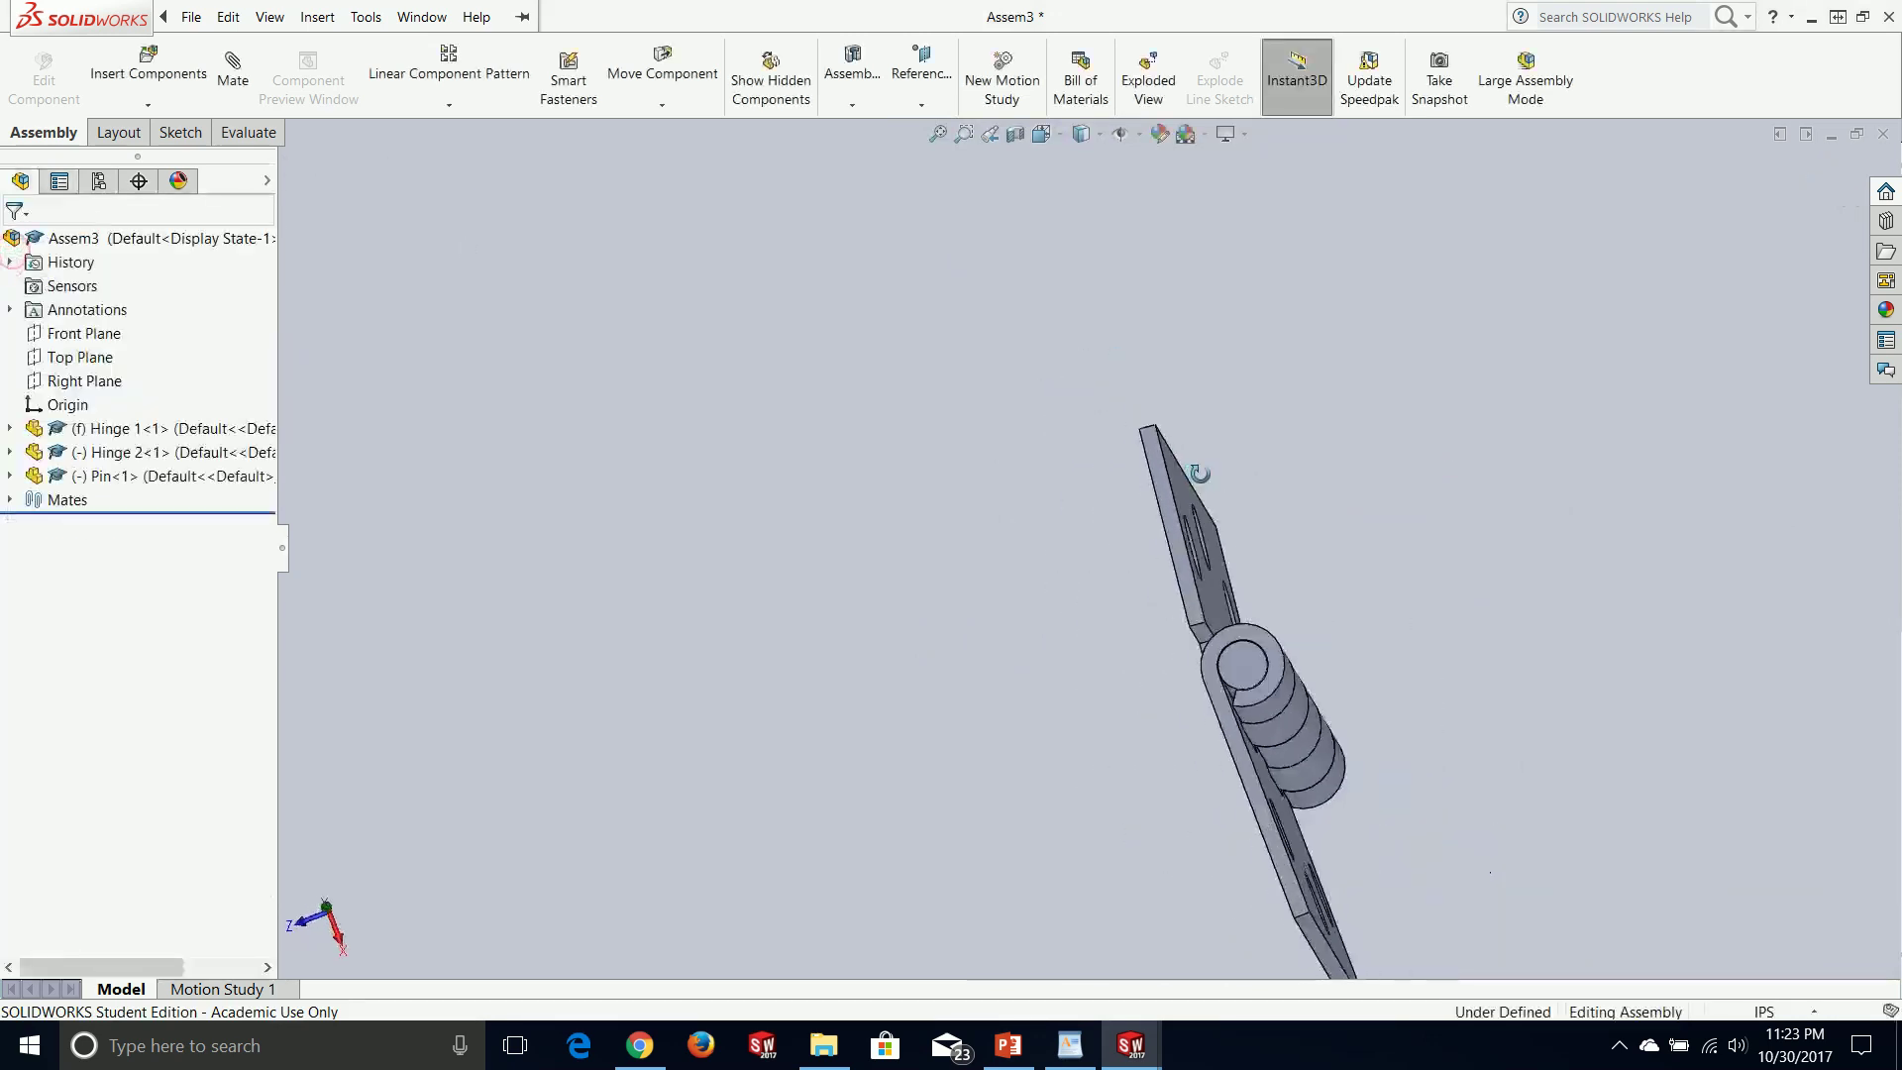
pyautogui.moveTo(1188, 540); pyautogui.dragTo(1317, 783)
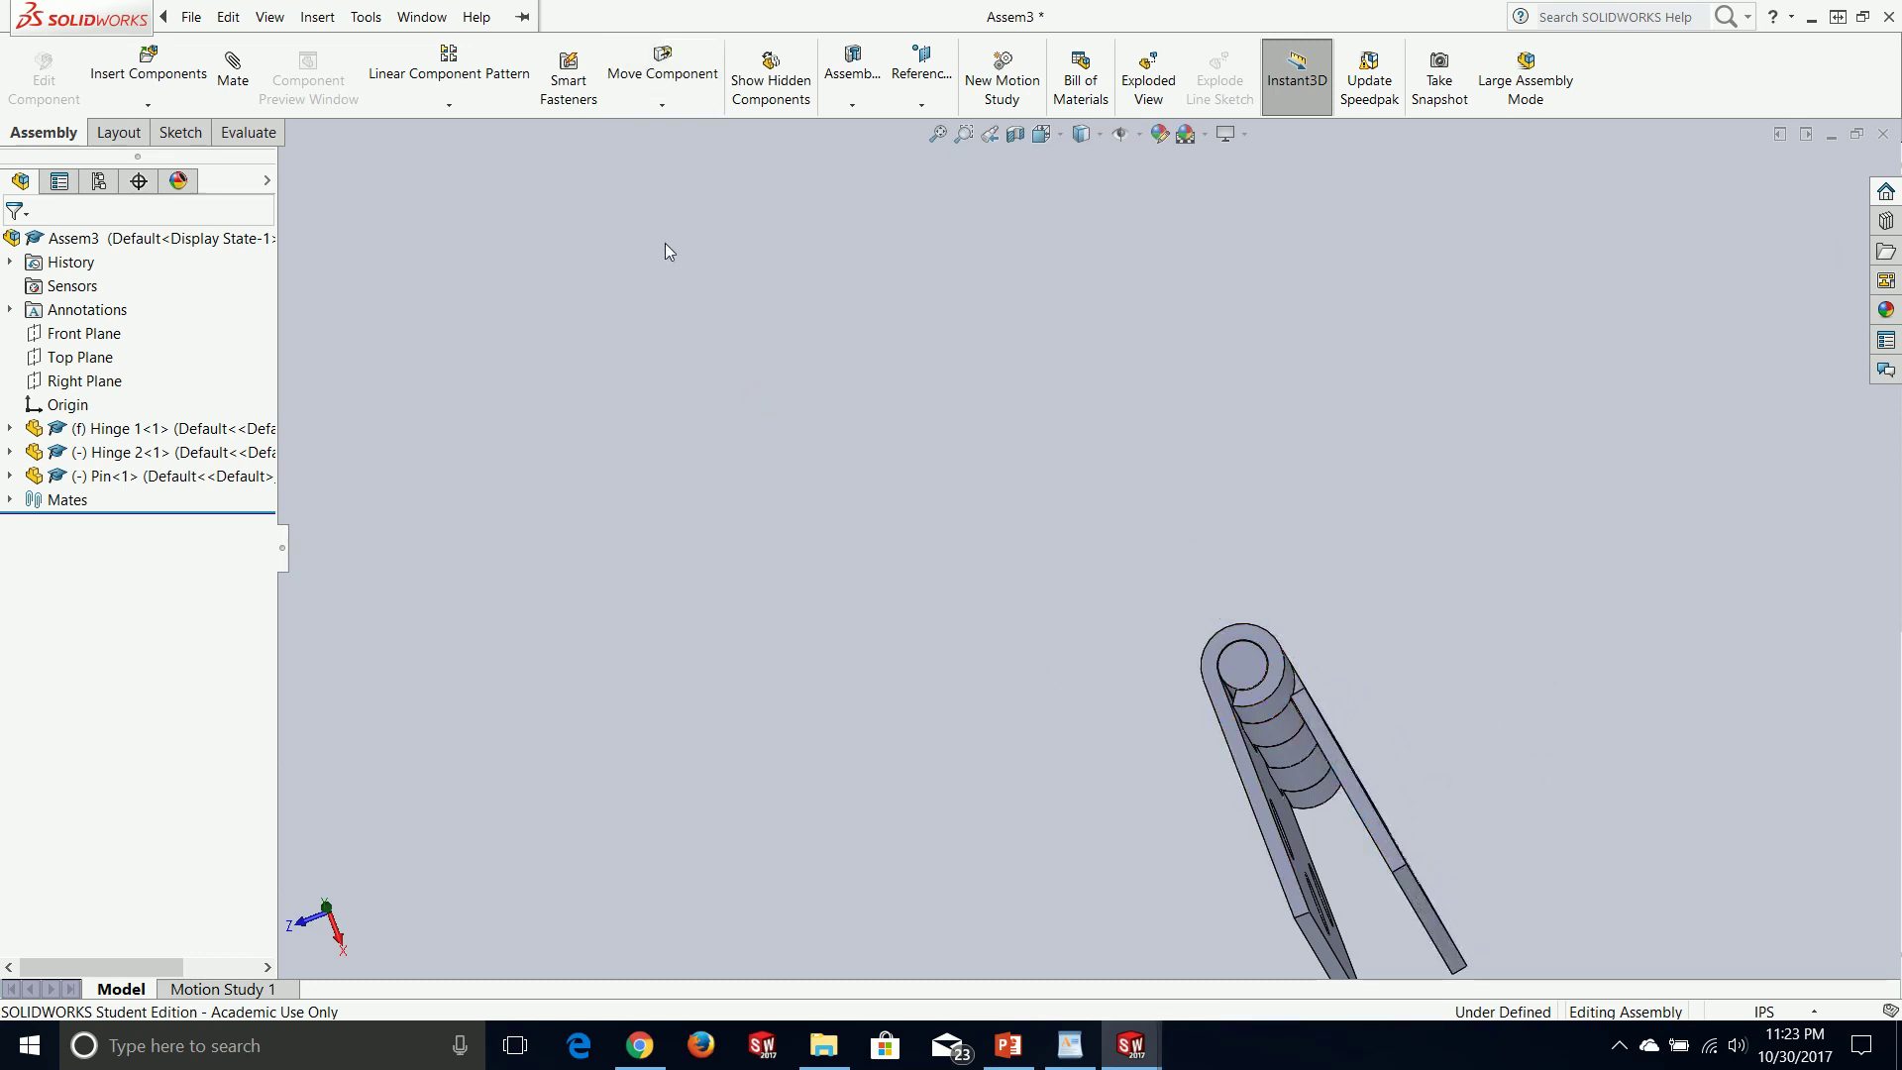
pyautogui.click(683, 76)
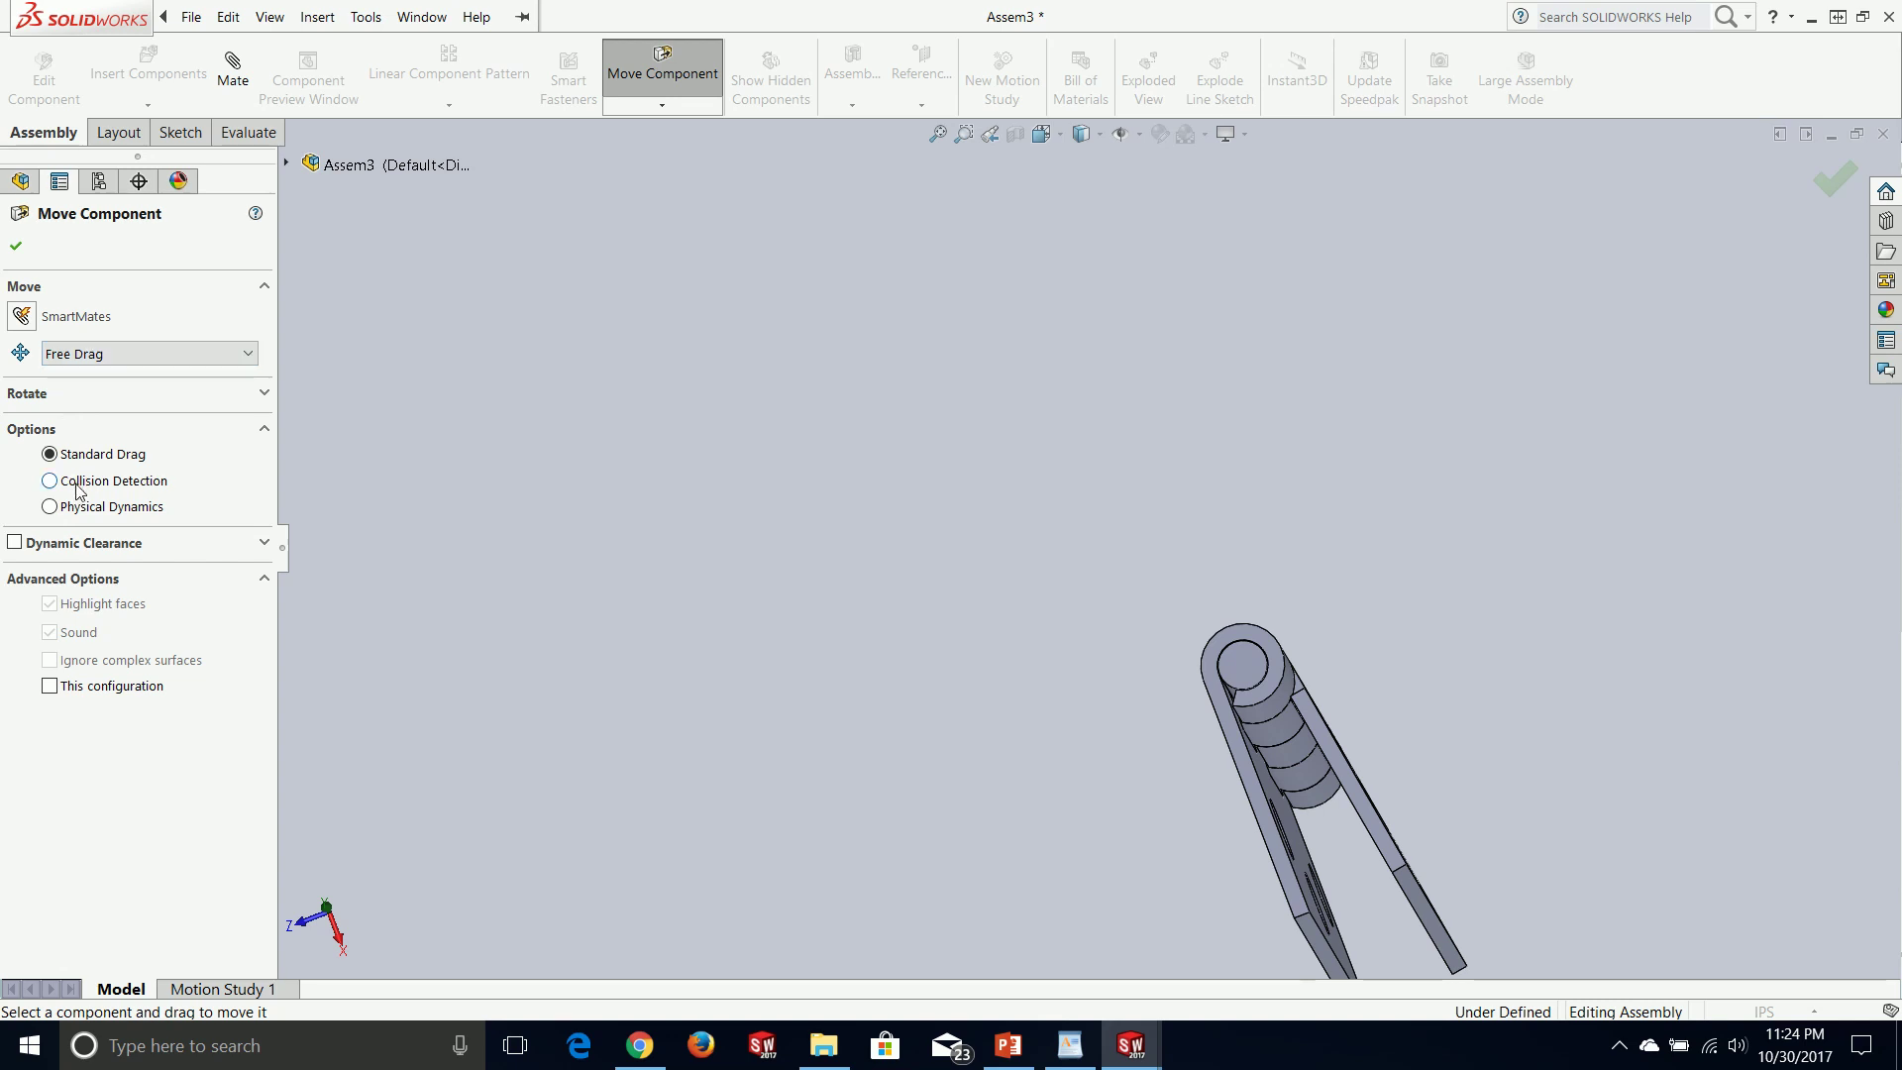
pyautogui.click(50, 481)
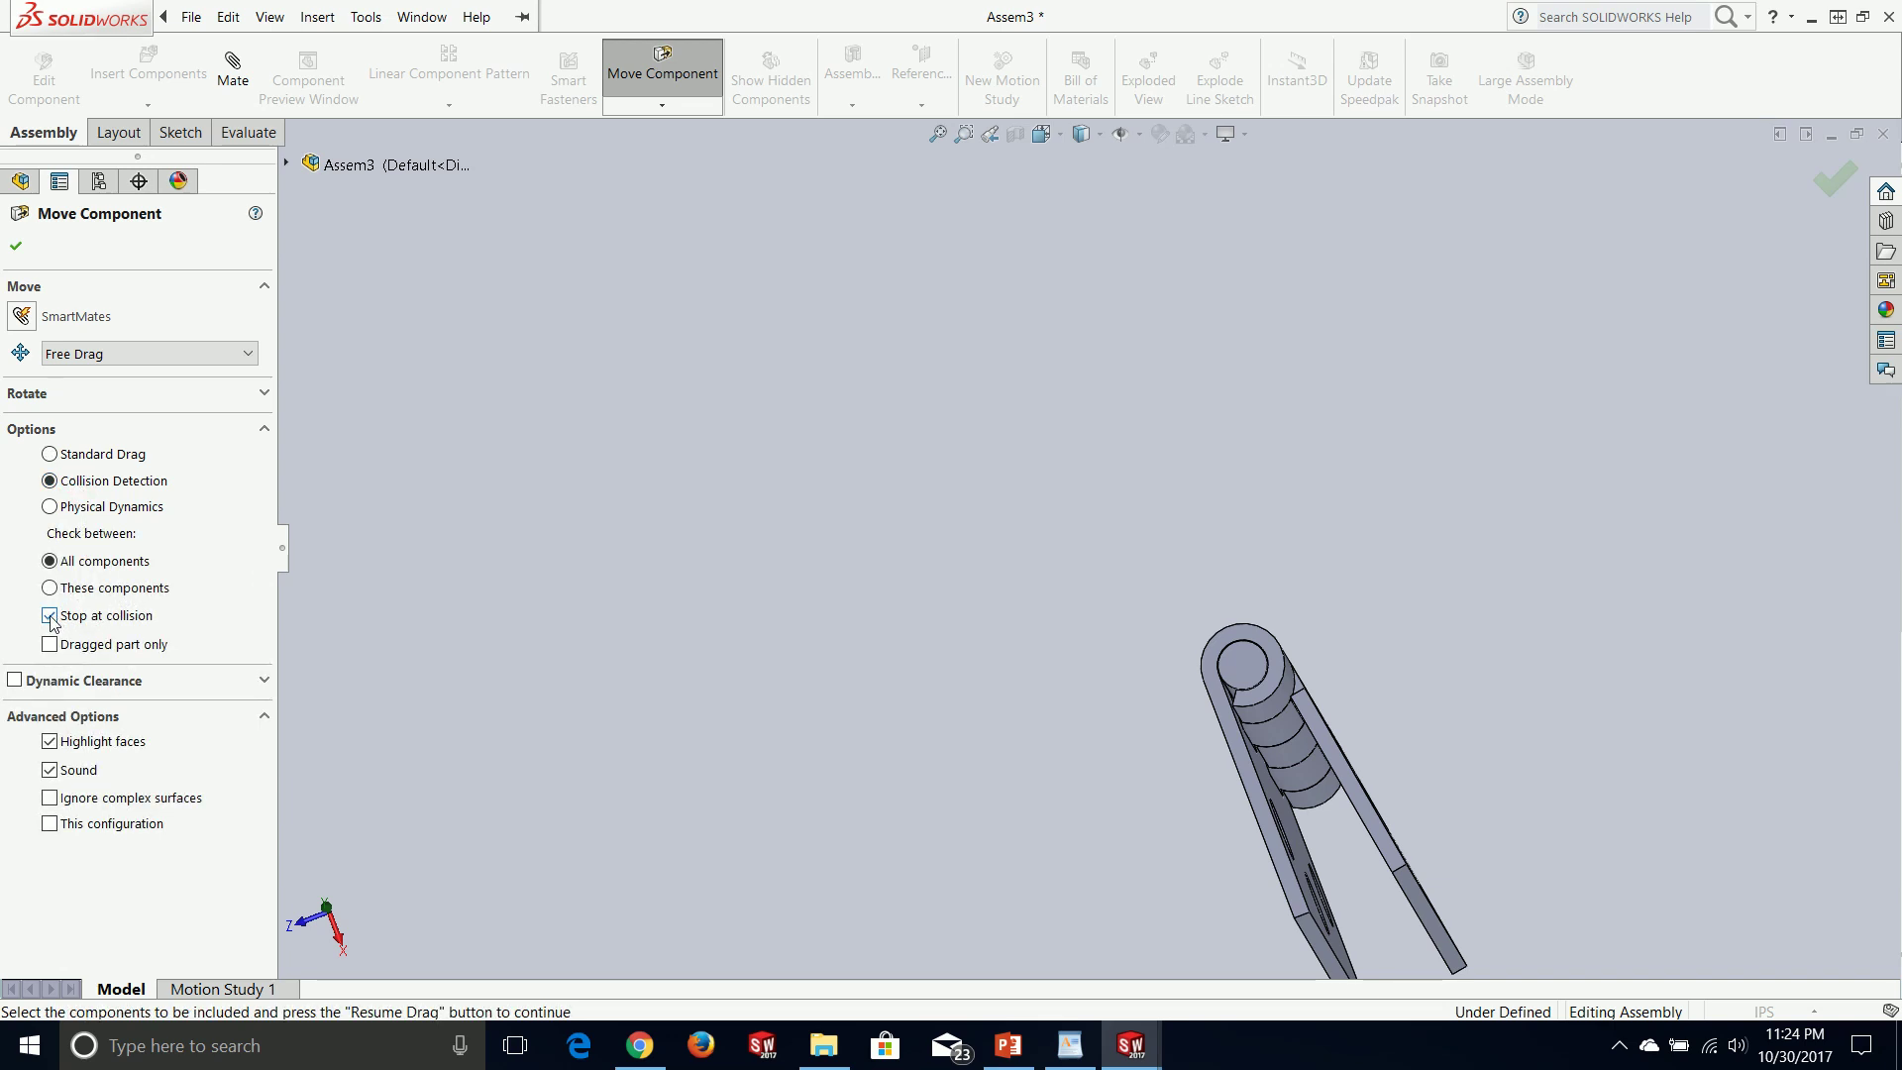
pyautogui.scroll(3, 1426, 525)
pyautogui.moveTo(1335, 608); pyautogui.dragTo(1342, 695, button='middle')
pyautogui.moveTo(1277, 755); pyautogui.dragTo(1097, 807)
pyautogui.moveTo(1365, 643); pyautogui.dragTo(1388, 875, button='middle')
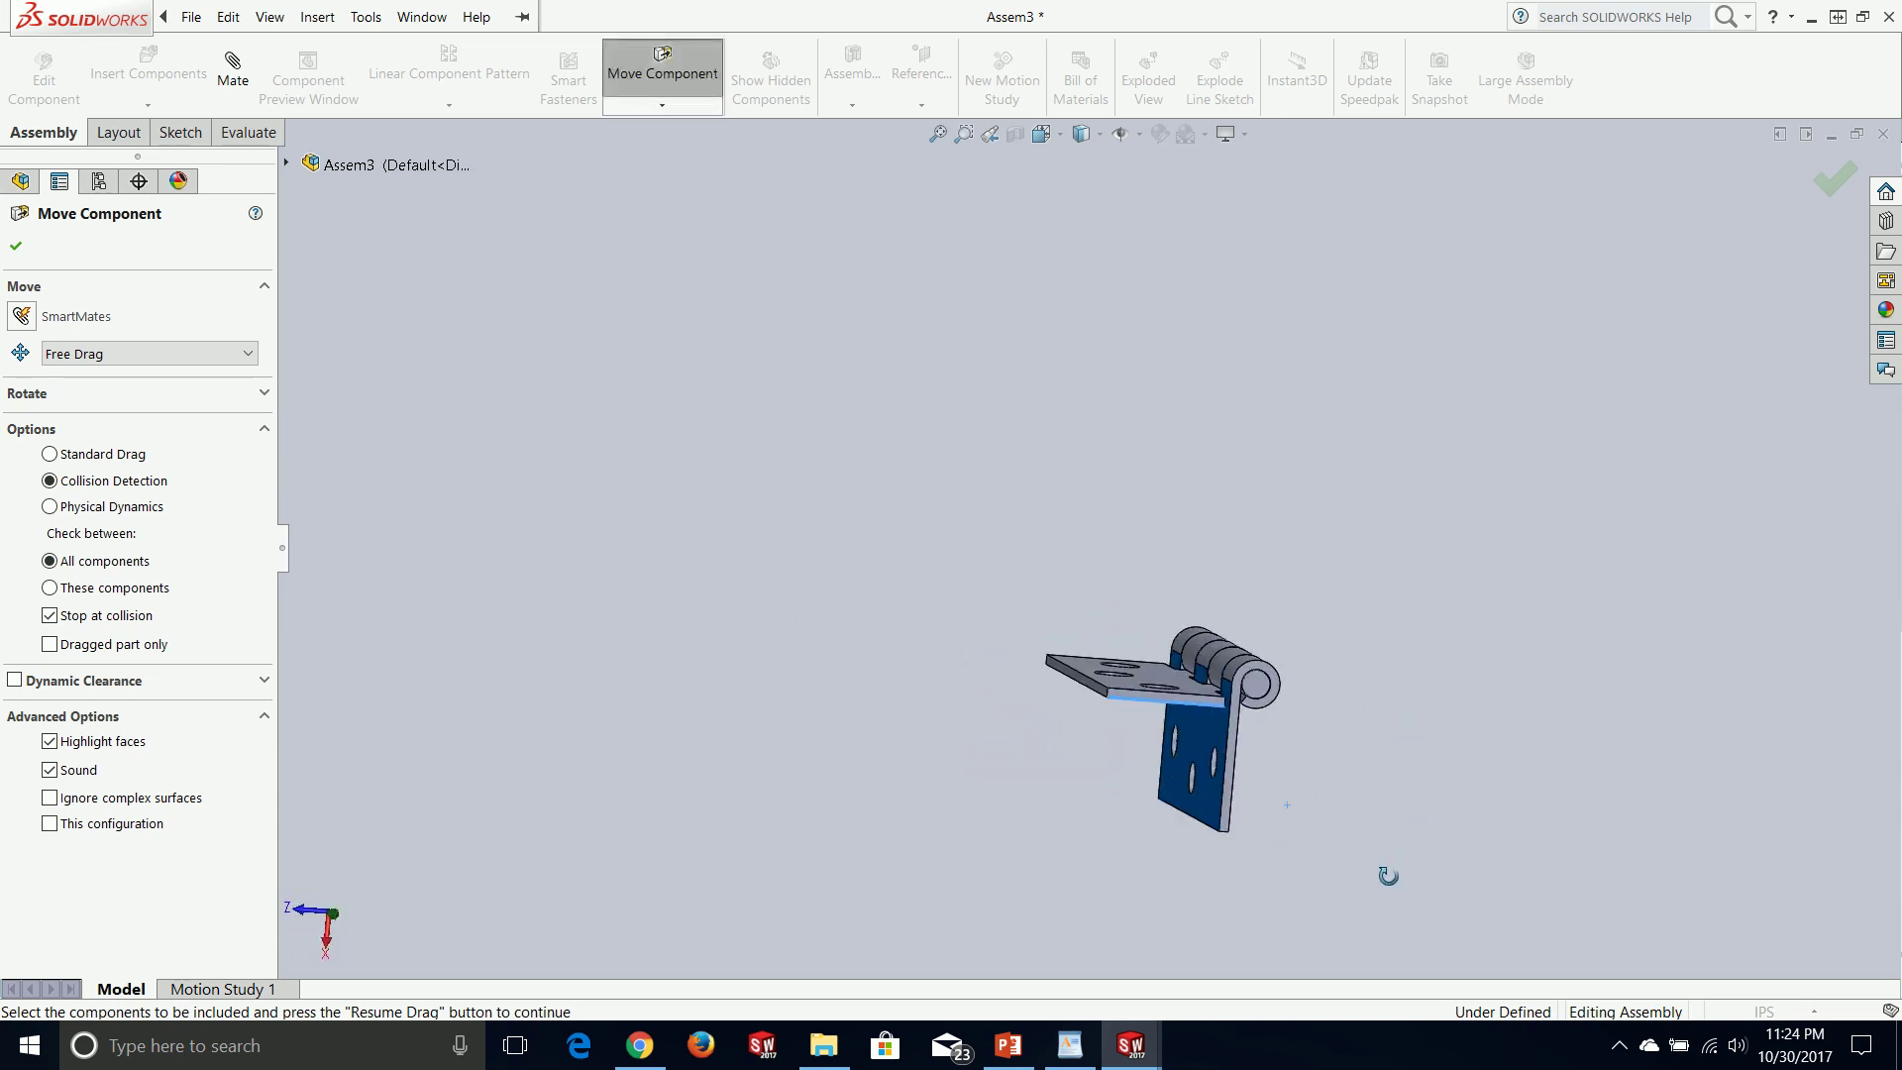
pyautogui.click(1834, 176)
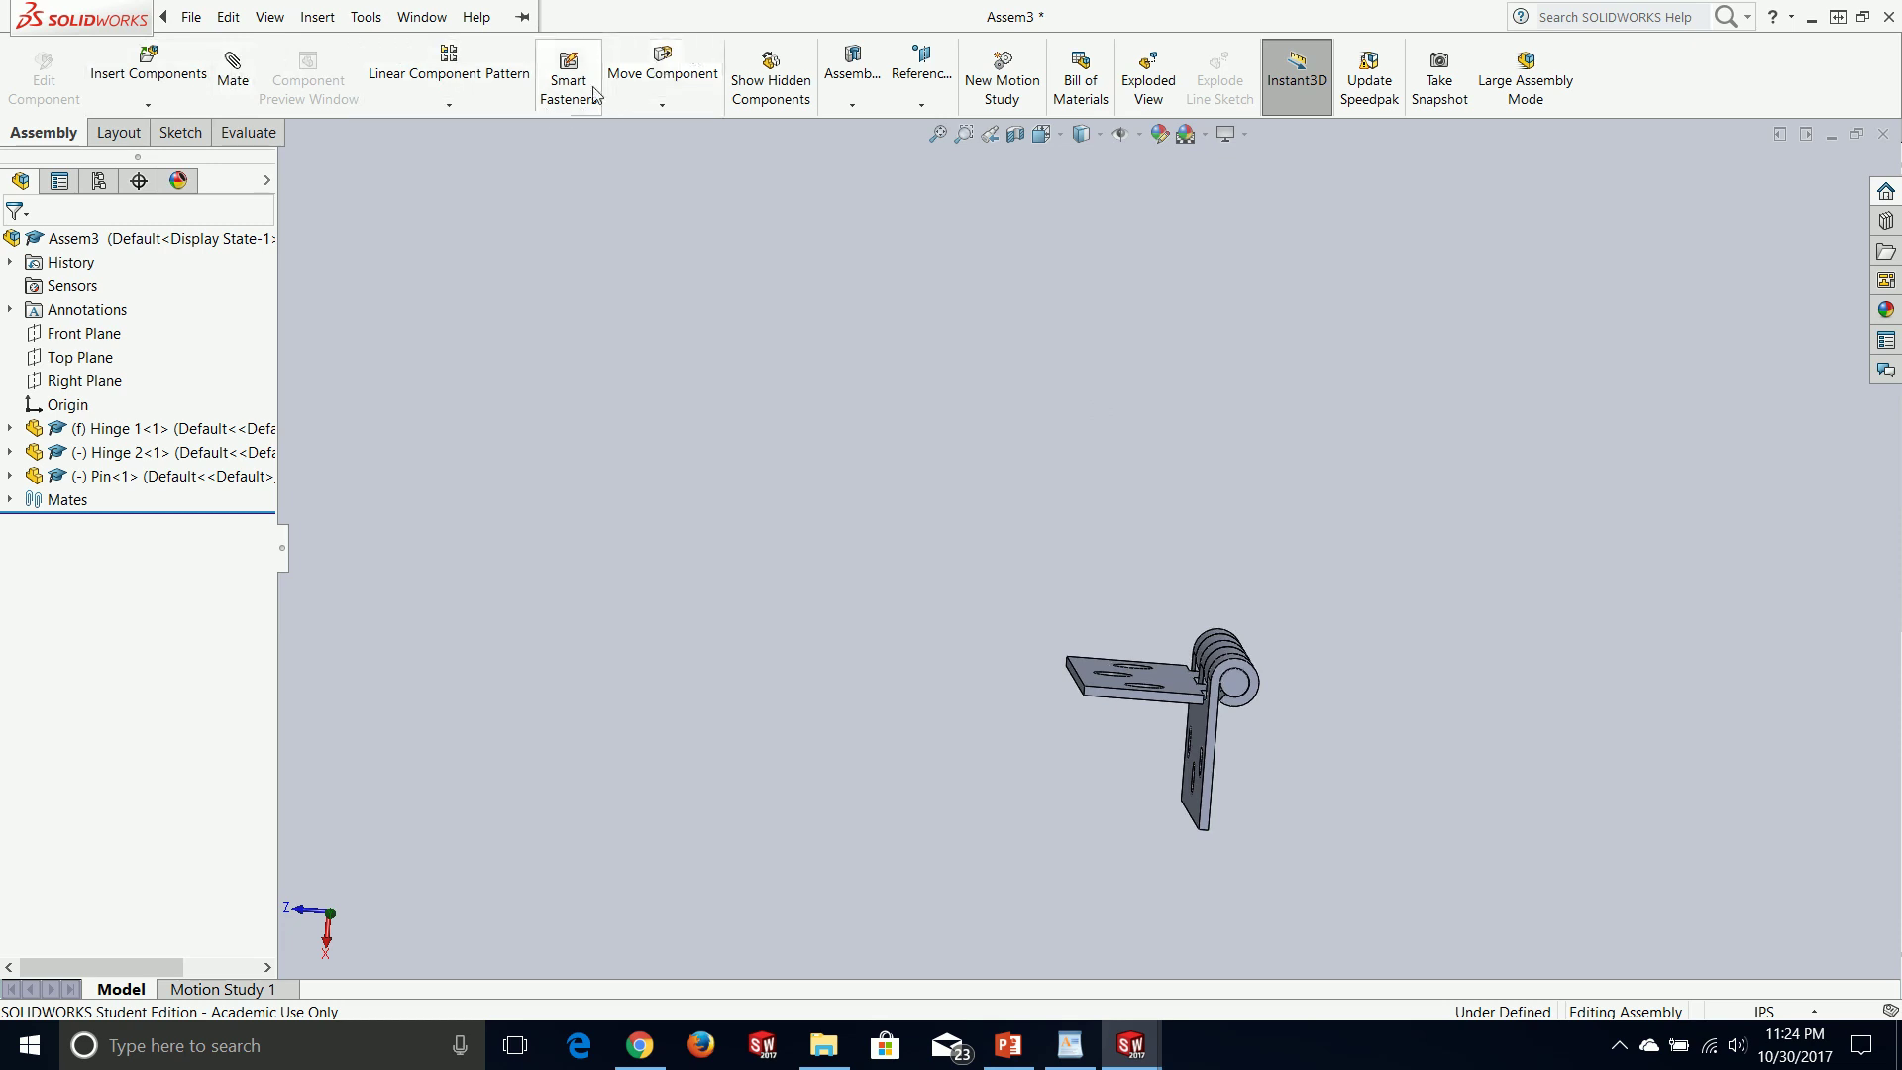
# - Measure the angle between the flat leaf faces of Hinge 1 and Hinge 2
pyautogui.click(248, 135)
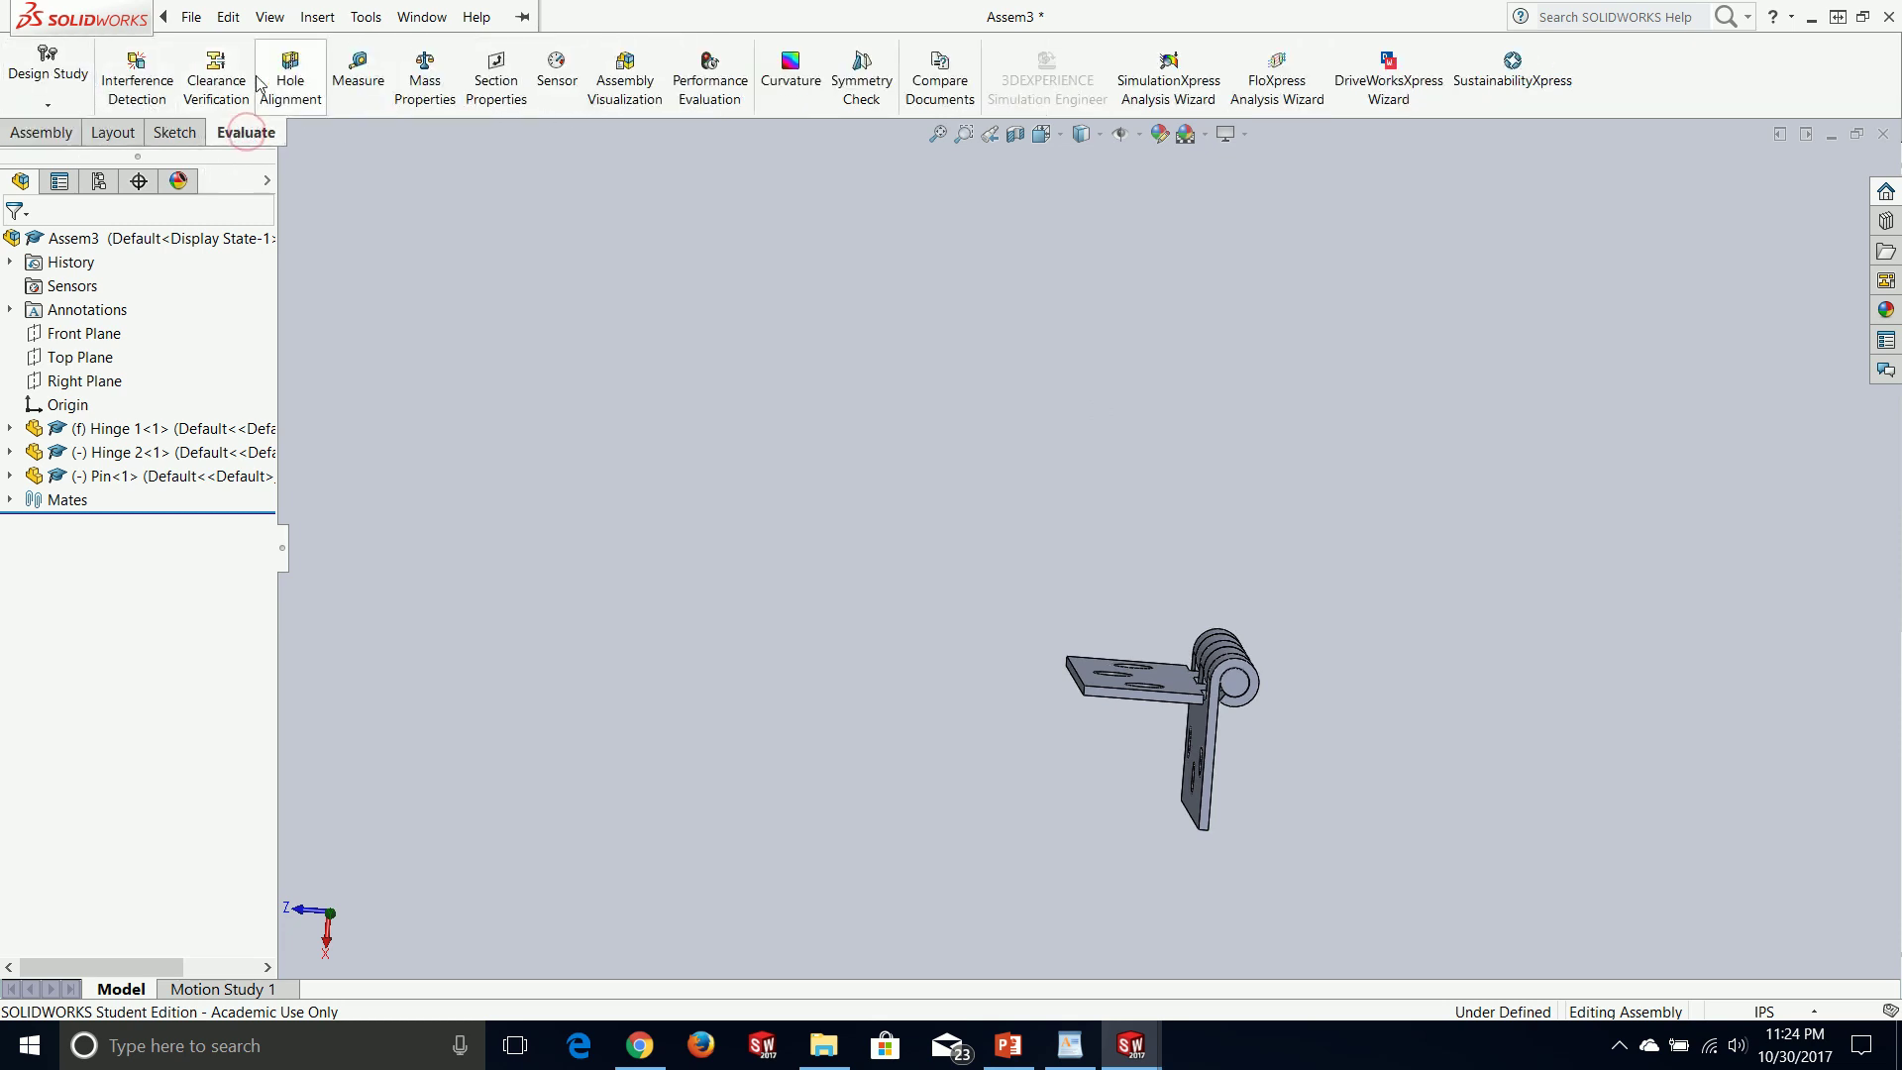
pyautogui.click(357, 74)
pyautogui.scroll(-5, 1201, 723)
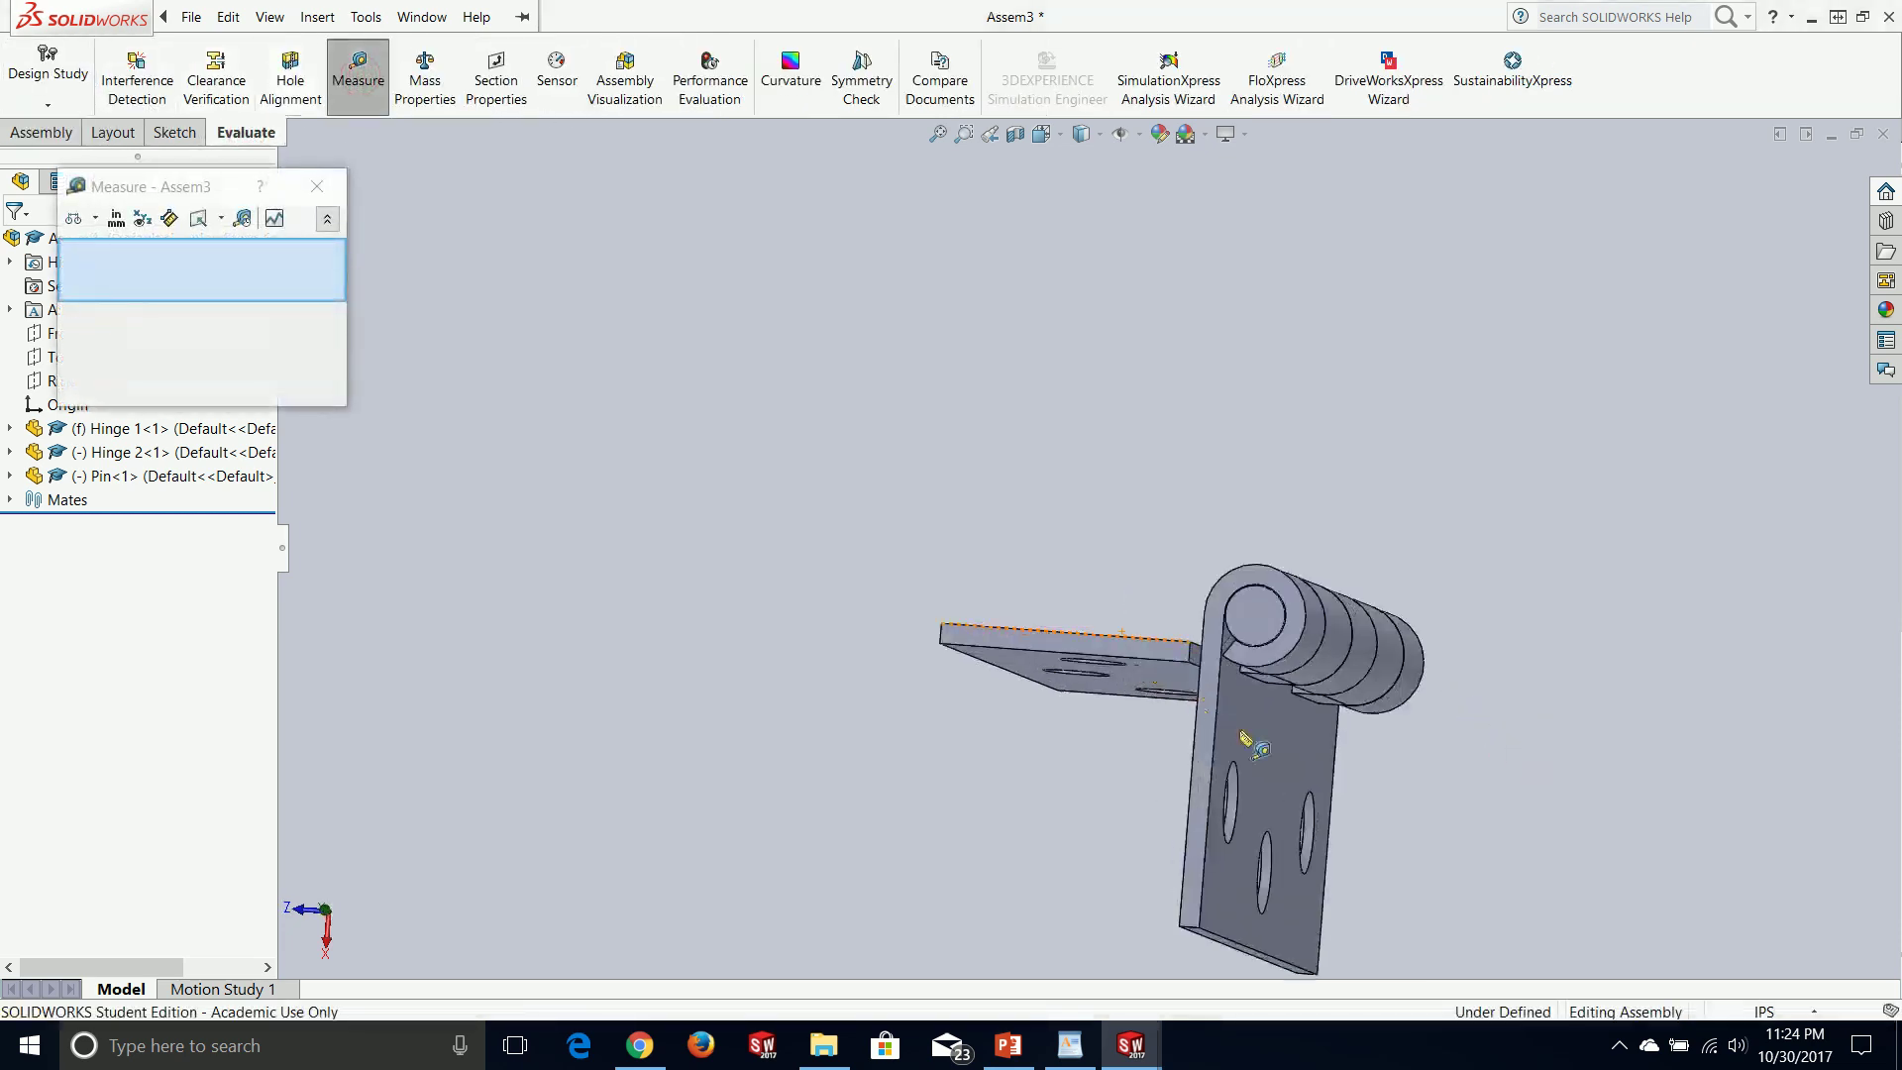
pyautogui.click(1273, 773)
pyautogui.moveTo(1097, 769)
pyautogui.mouseDown(button='middle')
pyautogui.moveTo(1125, 693)
pyautogui.moveTo(1099, 764)
pyautogui.moveTo(1123, 731)
pyautogui.moveTo(1119, 767)
pyautogui.mouseUp(button='middle')
pyautogui.click(1153, 684)
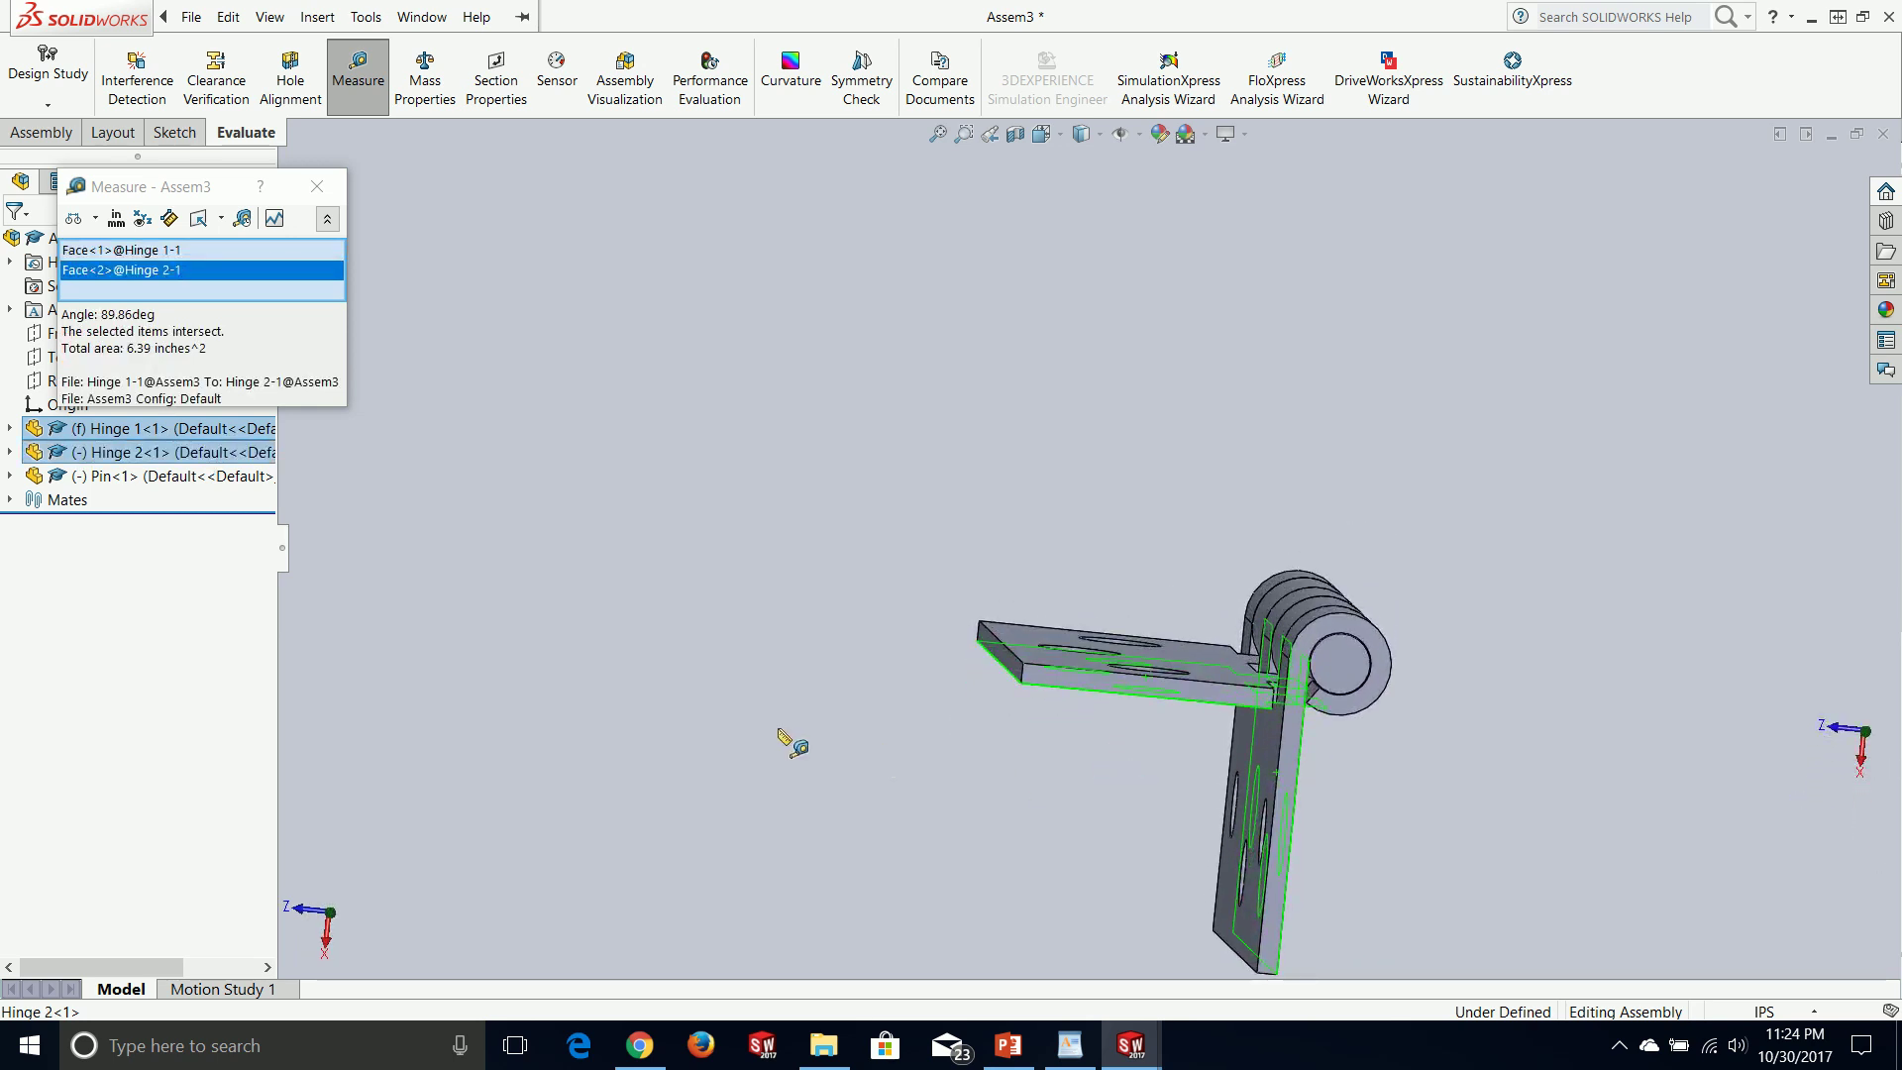
pyautogui.moveTo(1222, 829)
pyautogui.mouseDown(button='middle')
pyautogui.moveTo(1193, 793)
pyautogui.moveTo(1216, 830)
pyautogui.mouseUp(button='middle')
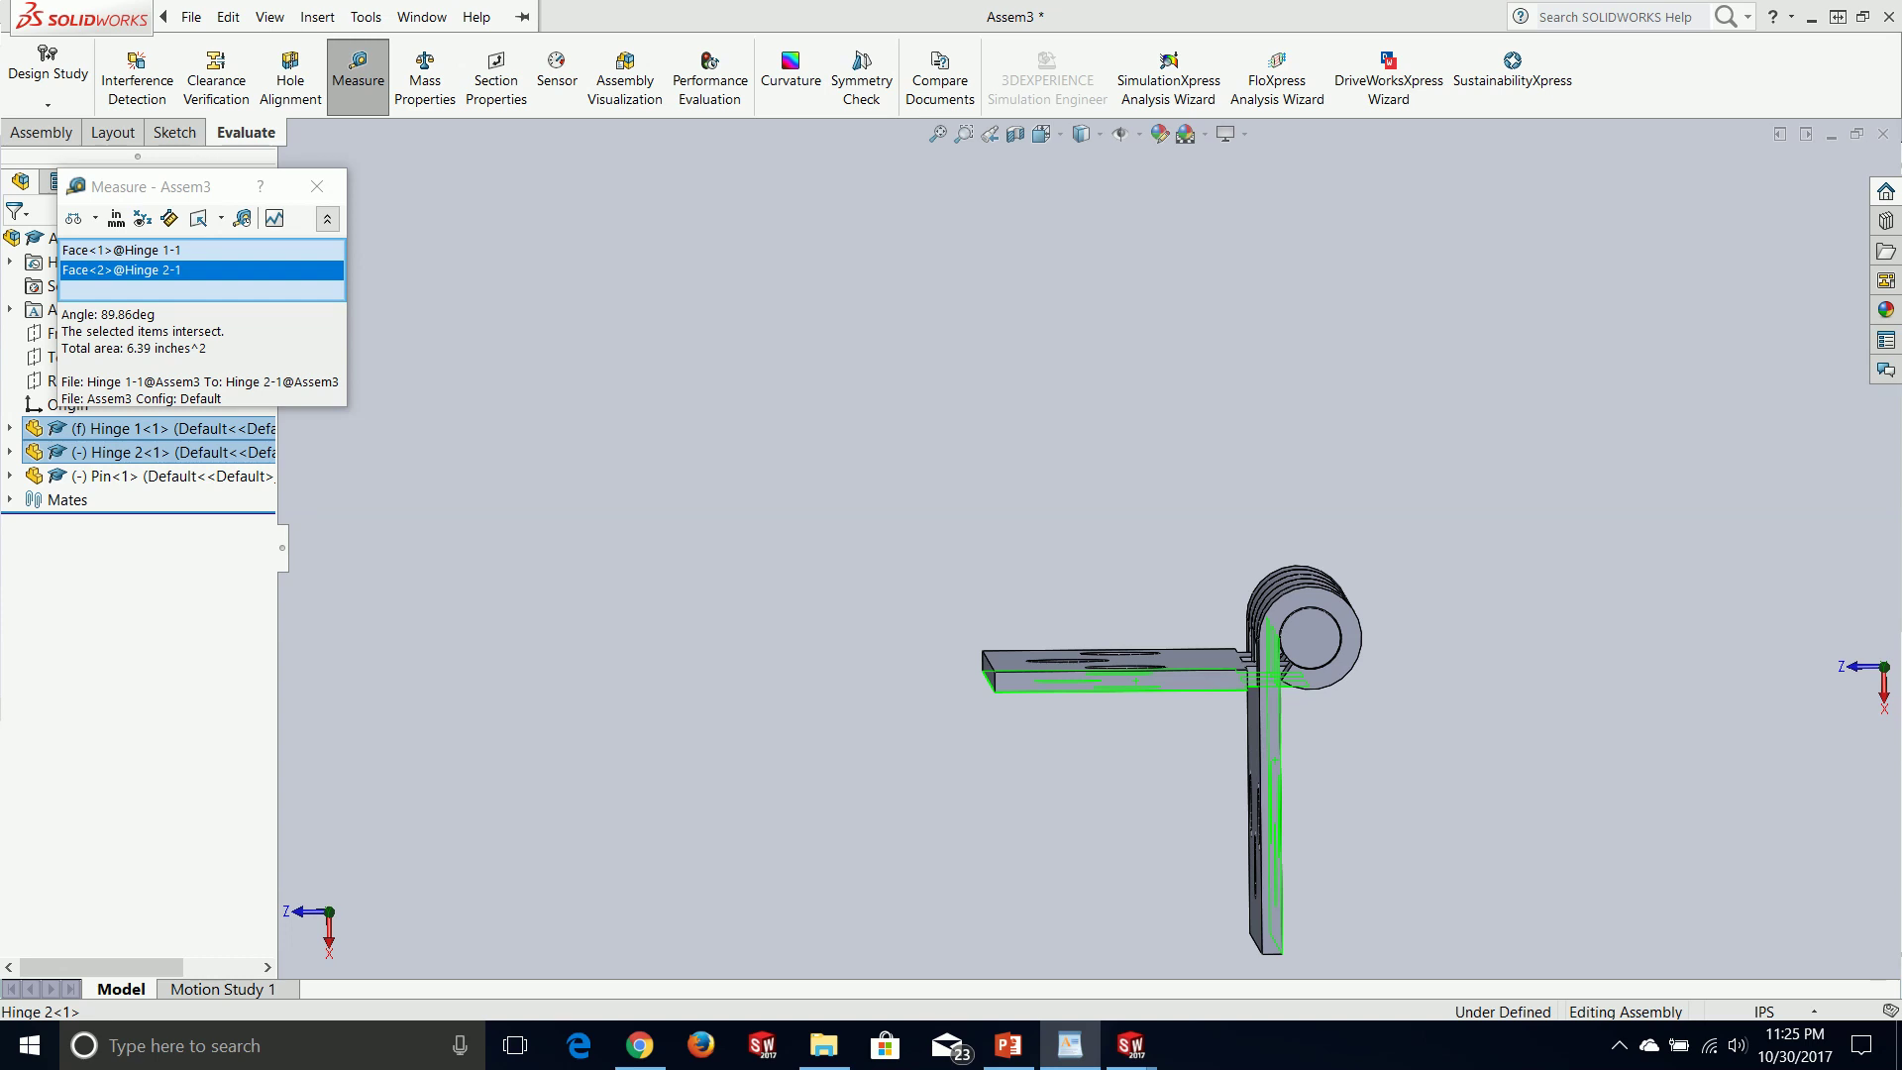
# - Swing the Hinge 2 leaf closed against Hinge 1 using Move Component with Collision Detection and Stop at collision
pyautogui.click(317, 186)
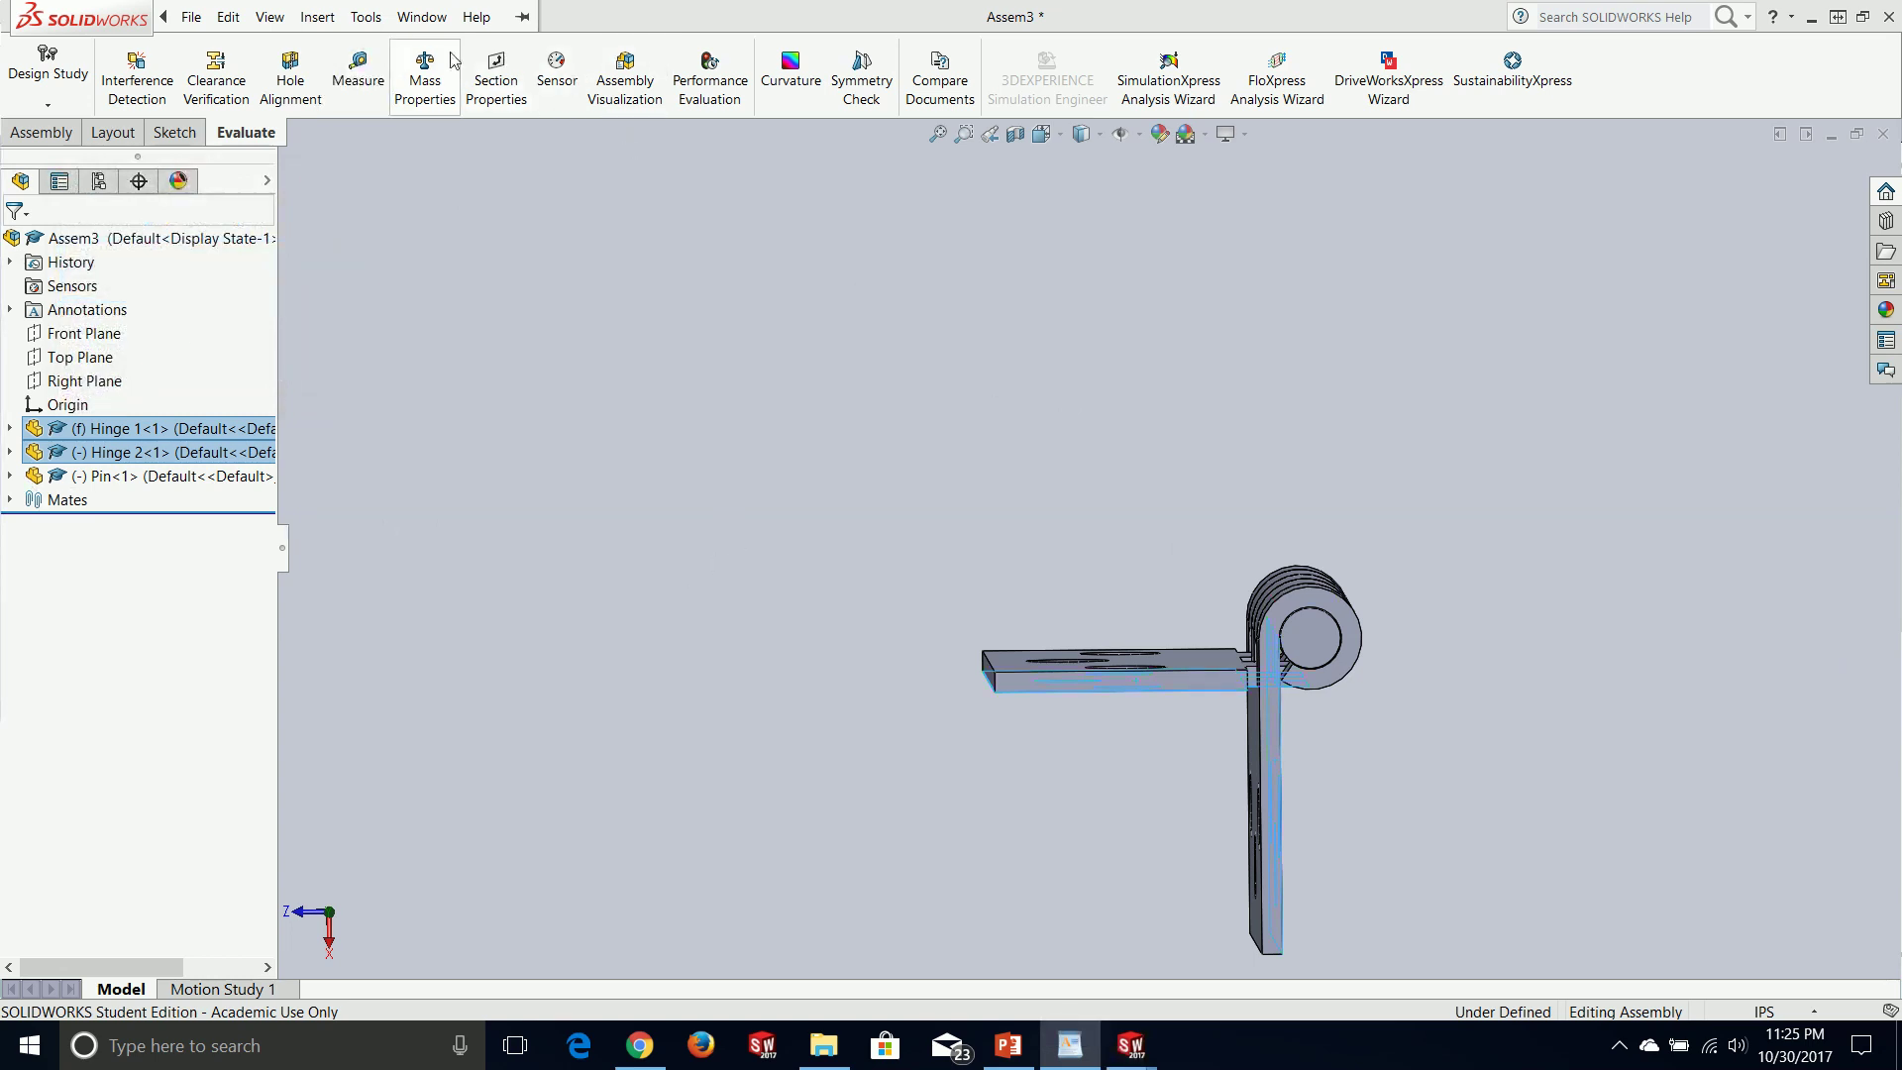
pyautogui.click(40, 131)
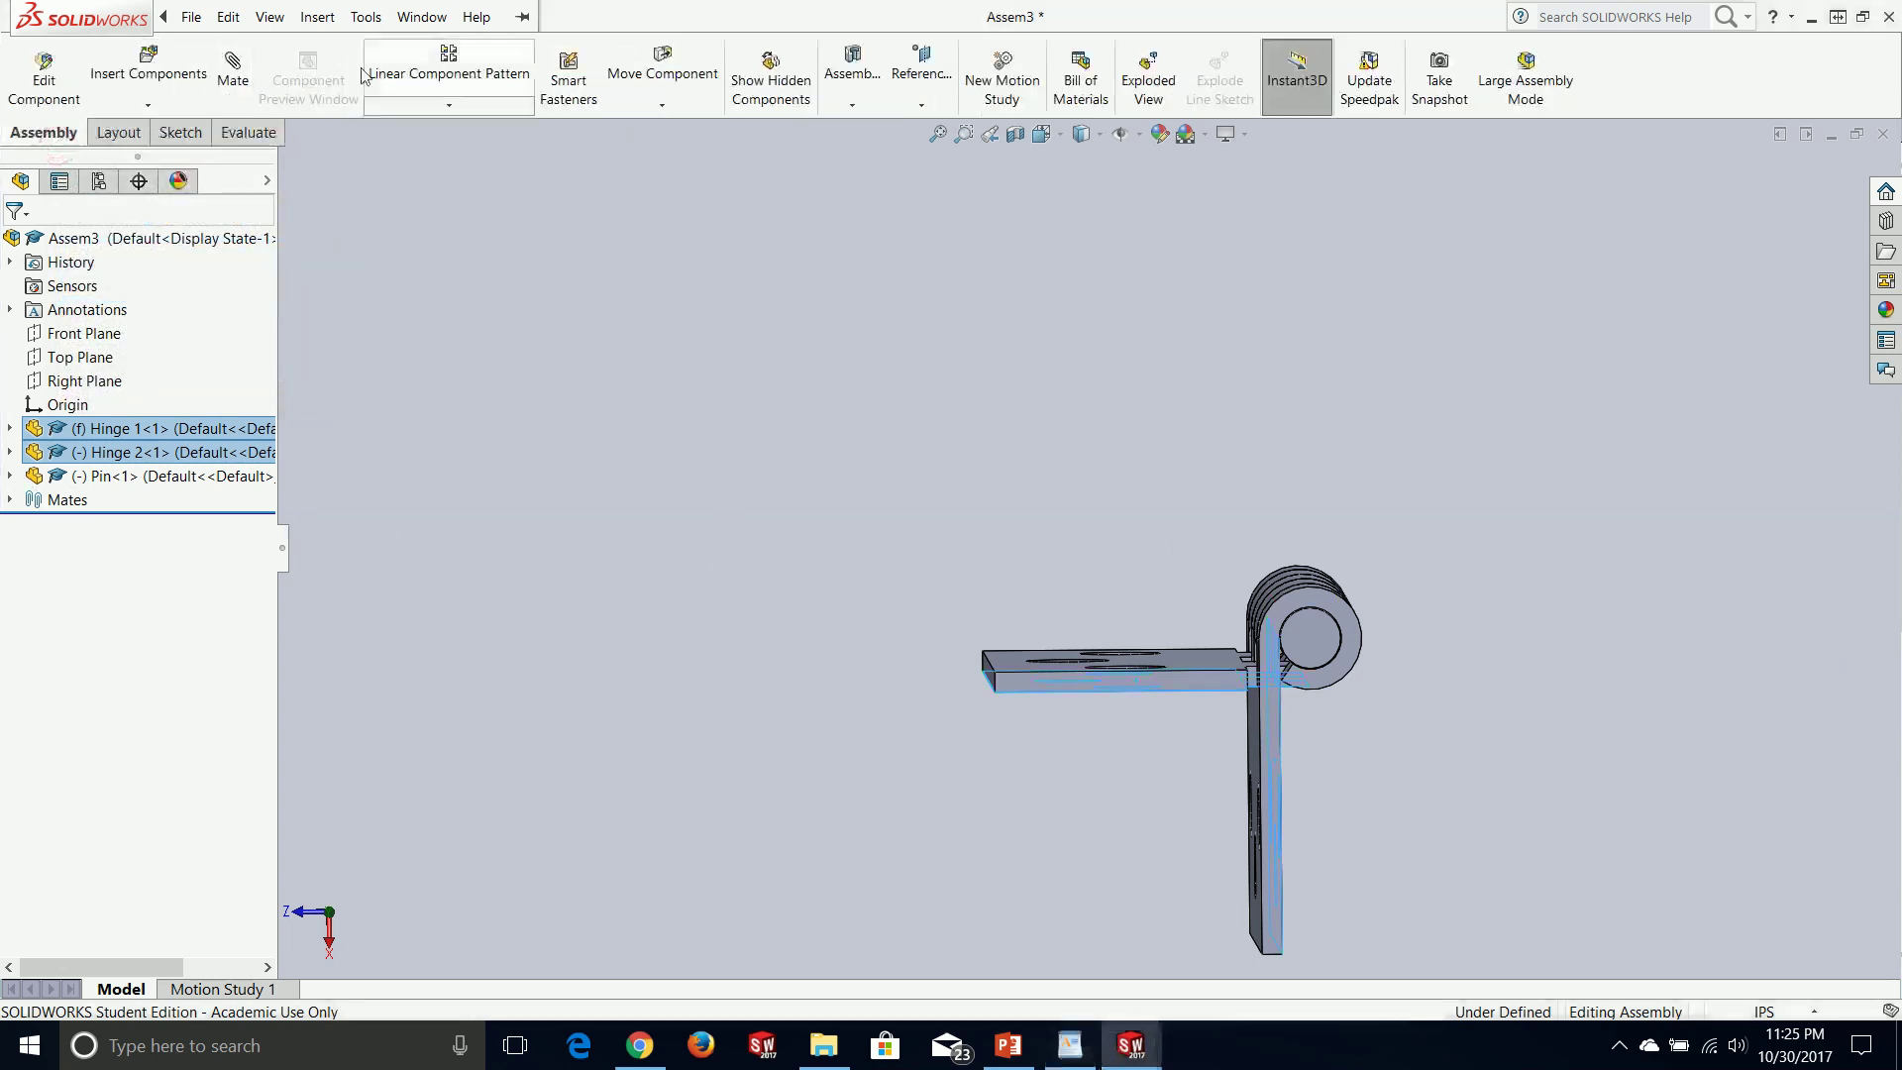
pyautogui.click(660, 69)
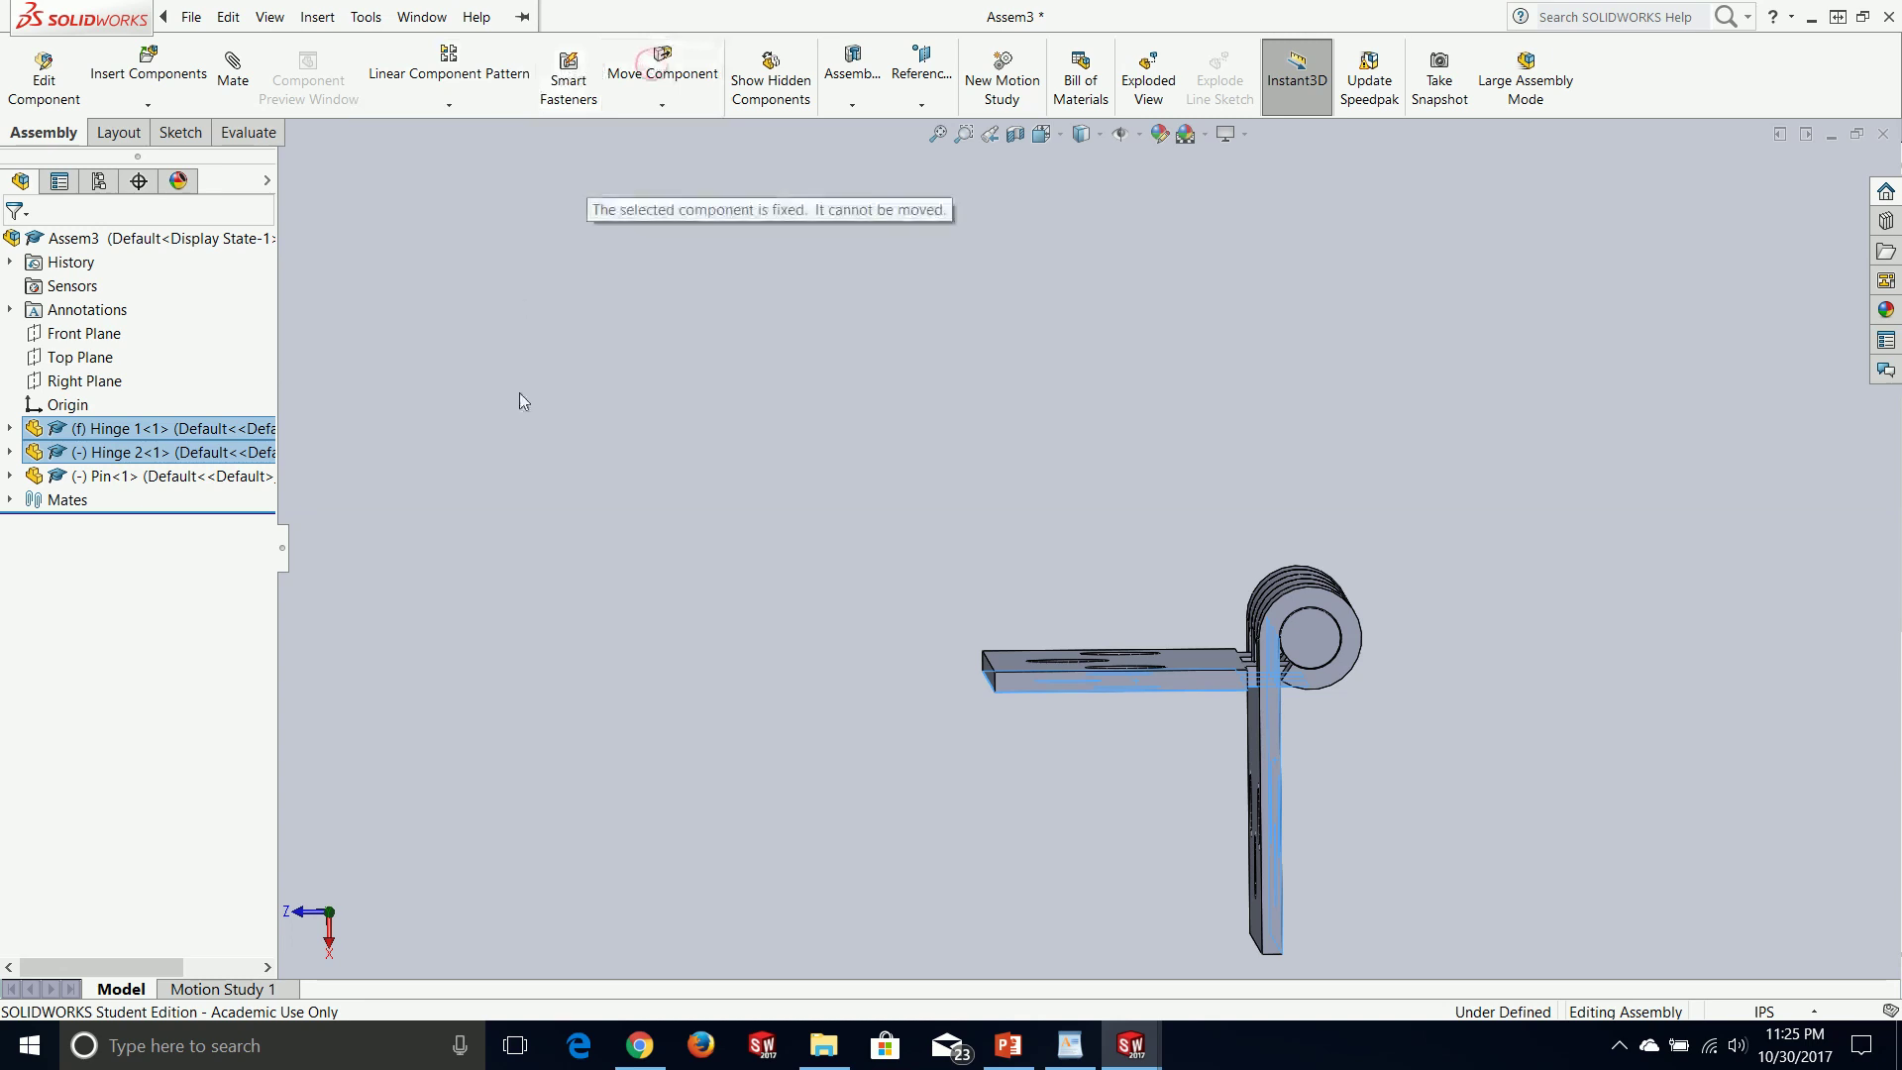
pyautogui.click(673, 75)
pyautogui.click(677, 388)
pyautogui.click(680, 74)
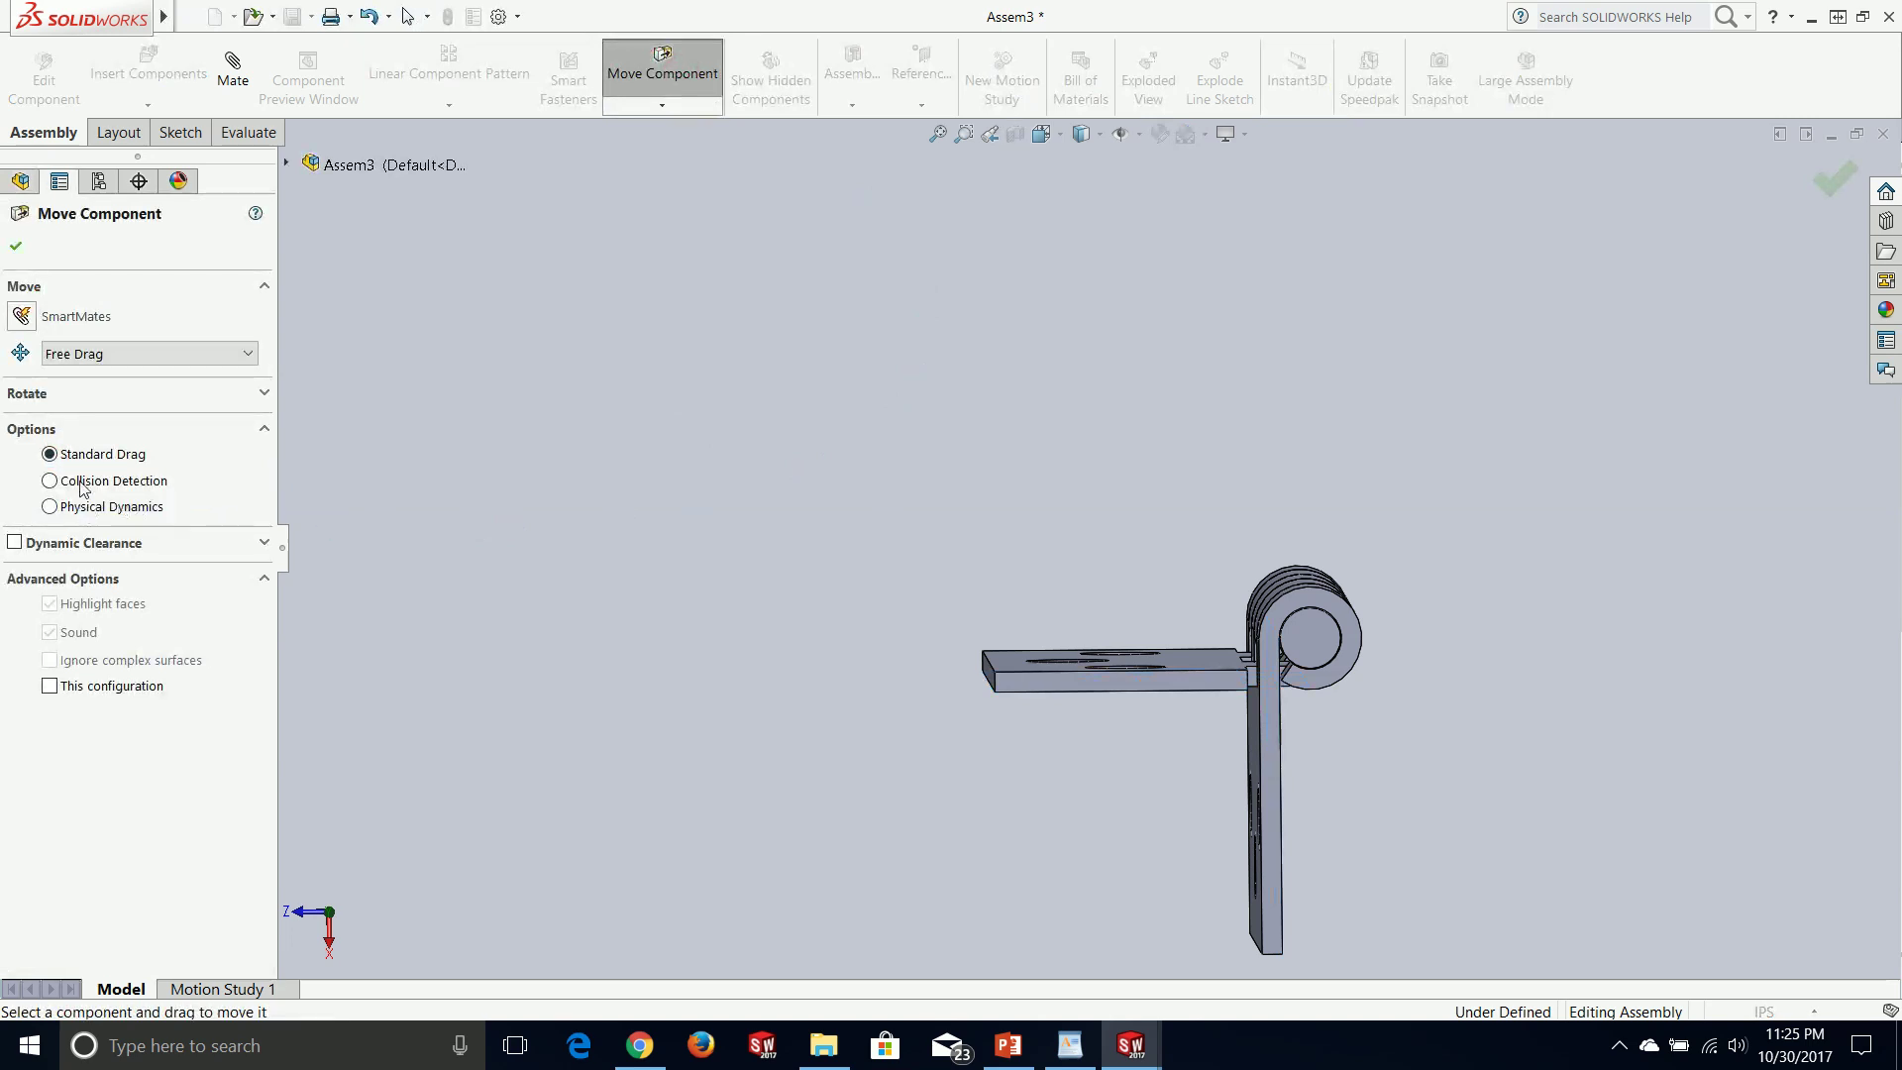
pyautogui.click(50, 480)
pyautogui.moveTo(1042, 675); pyautogui.dragTo(1209, 867)
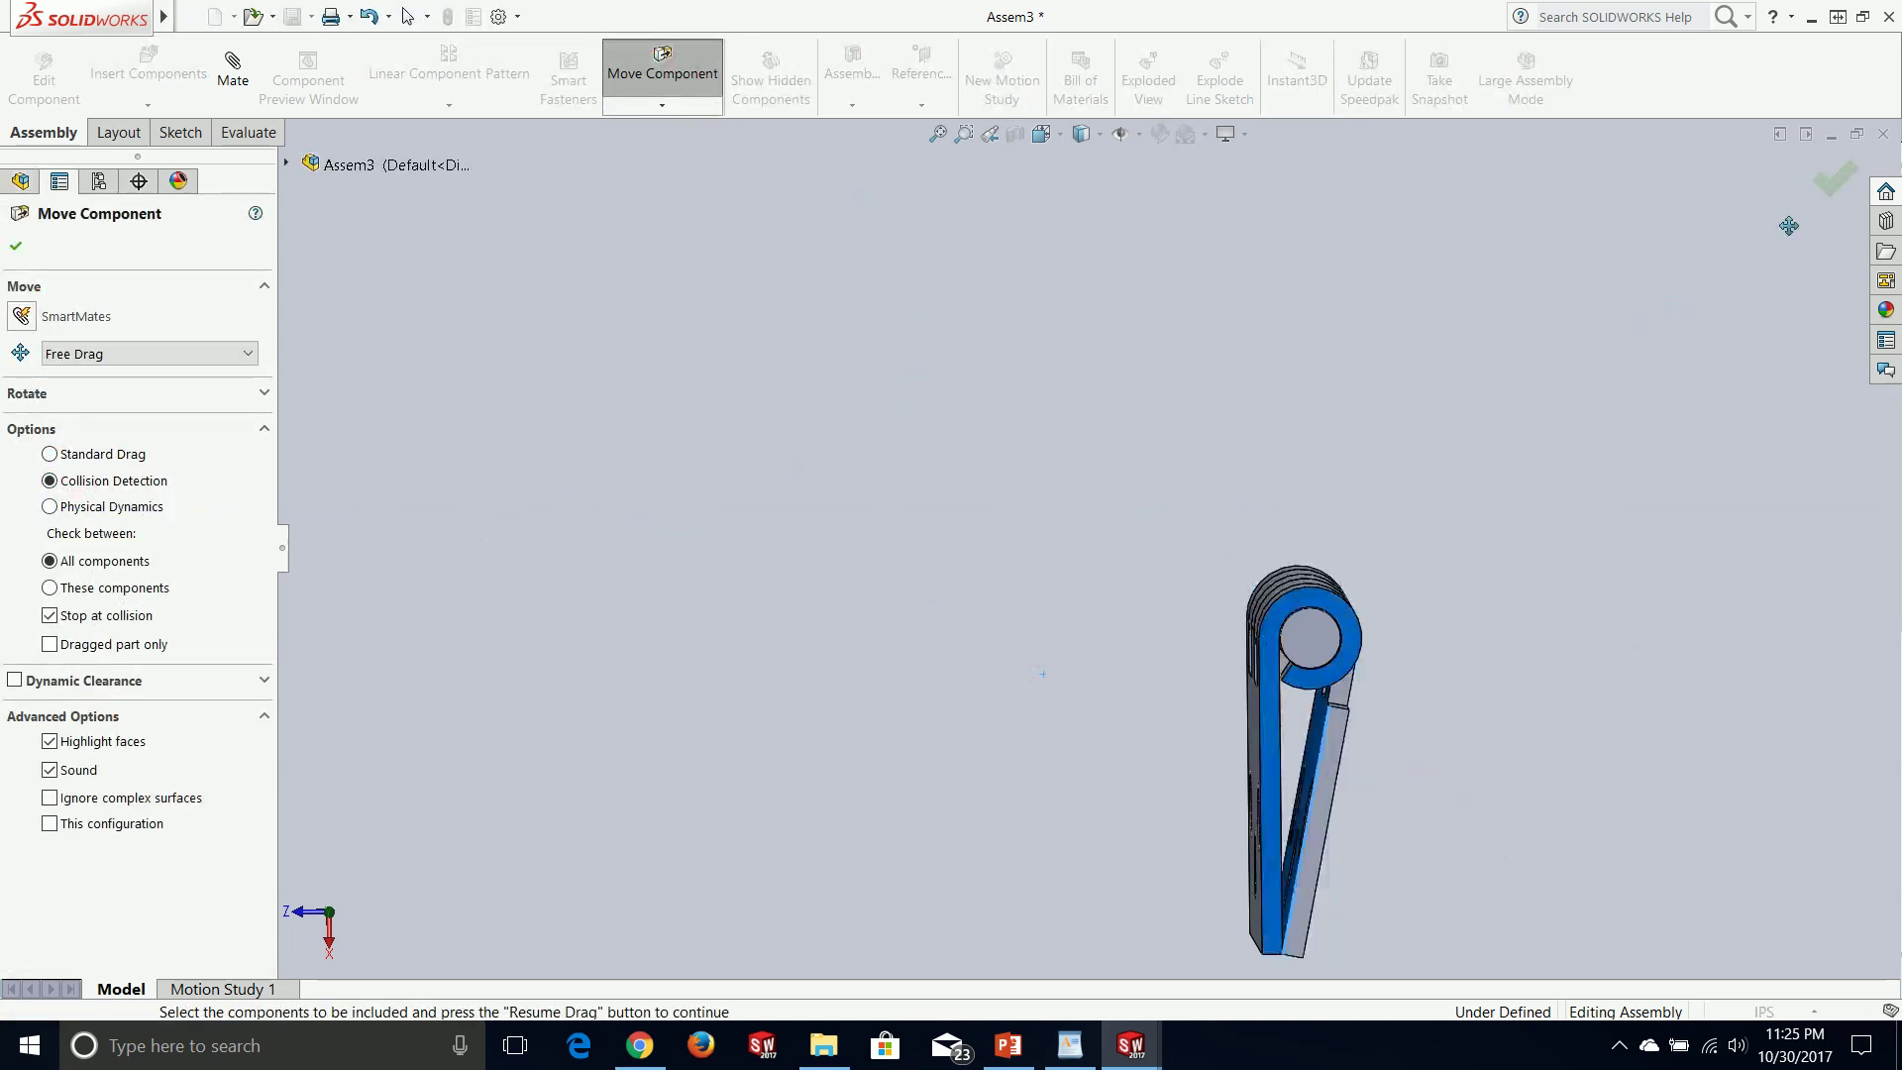
pyautogui.click(1838, 182)
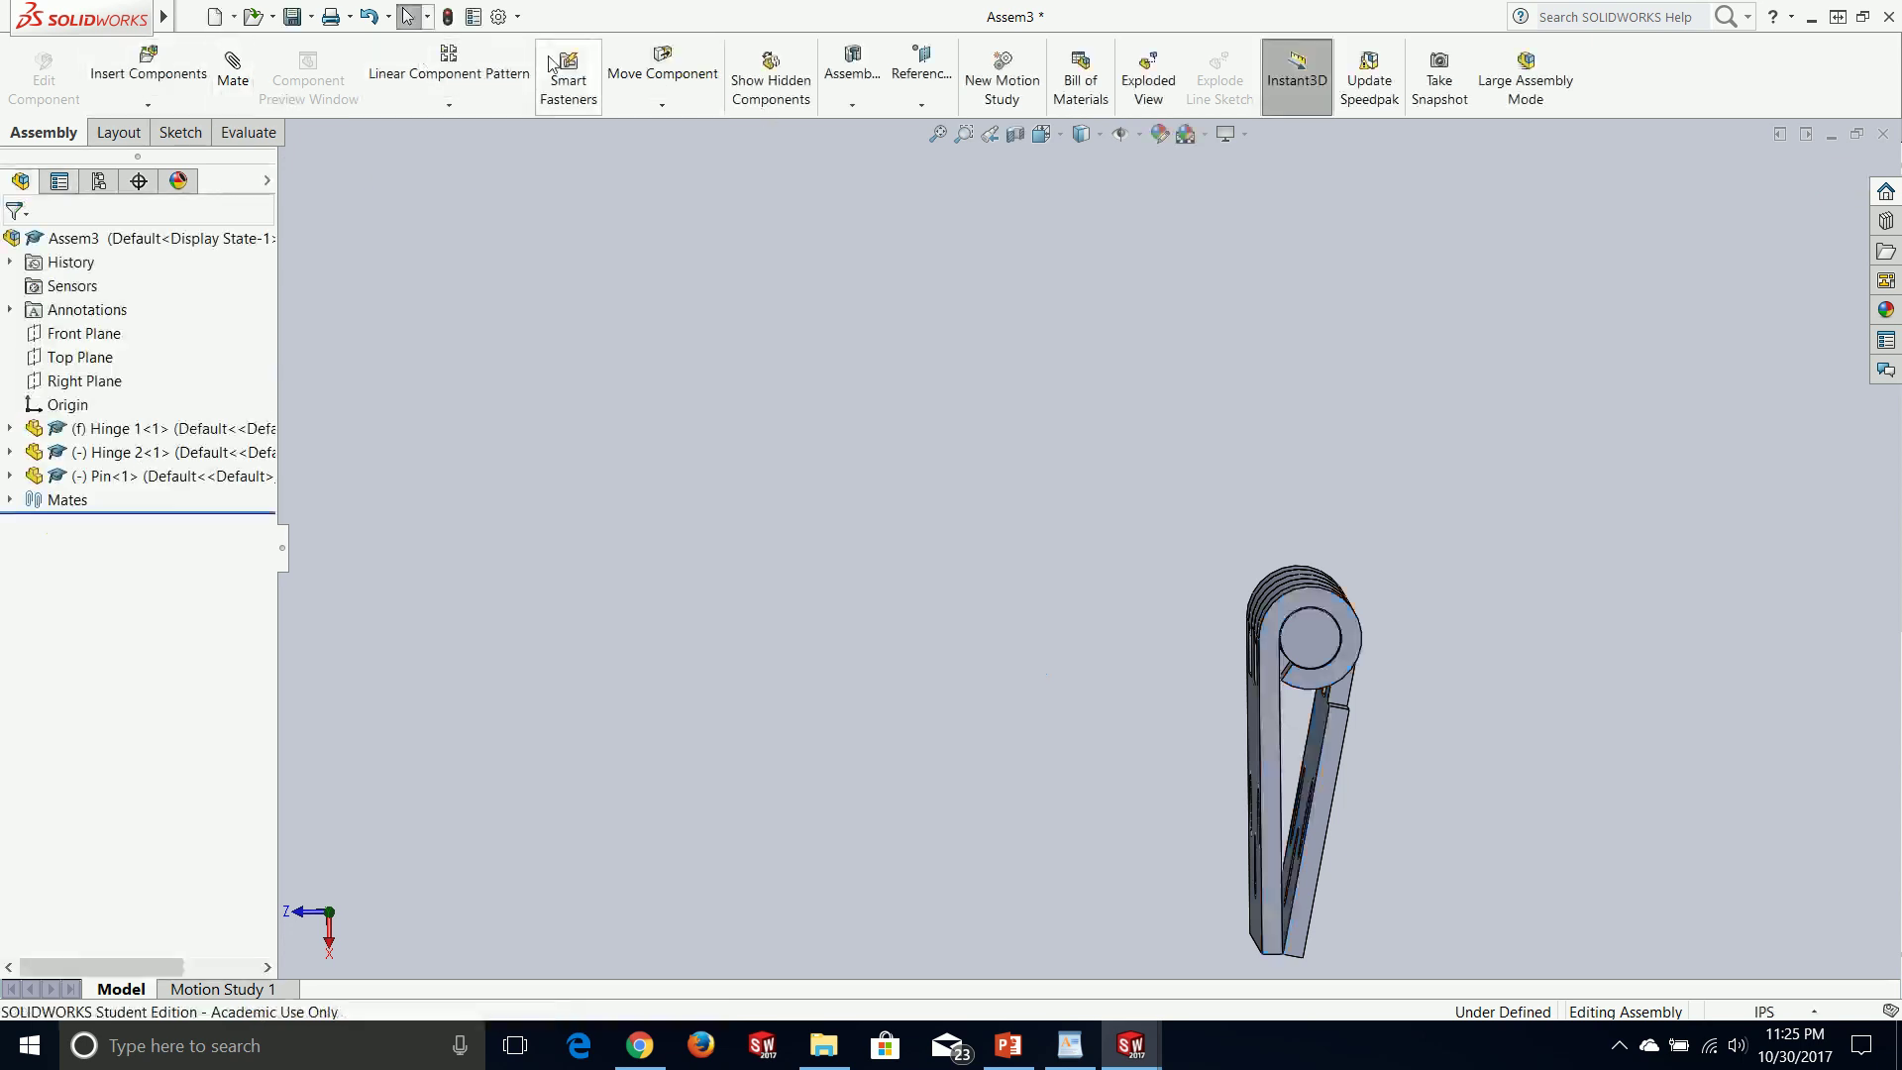
# - Measure the angle between the inner leaf face of Hinge 1 and the outer leaf face of Hinge 2
pyautogui.click(243, 132)
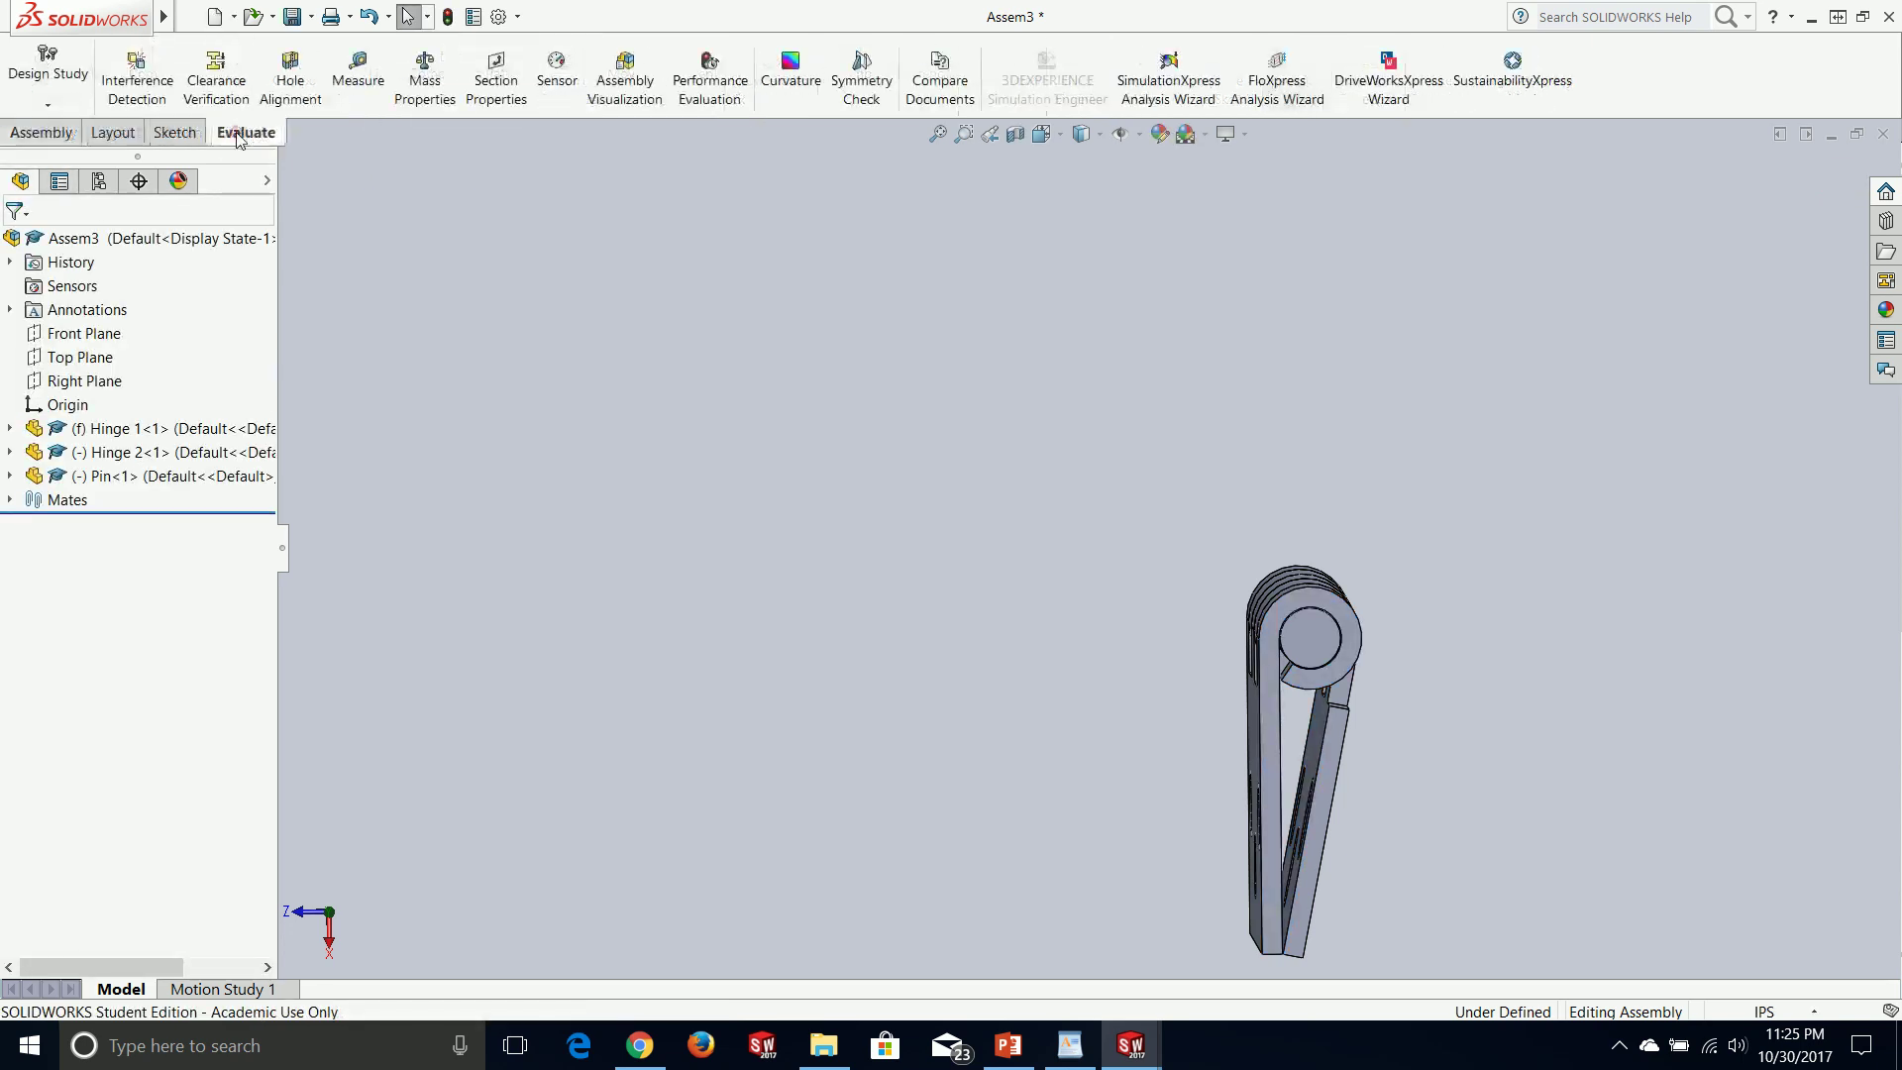
pyautogui.click(366, 86)
pyautogui.moveTo(1372, 584); pyautogui.dragTo(1015, 436, button='middle')
pyautogui.scroll(2, 1292, 762)
pyautogui.scroll(-1, 1218, 767)
pyautogui.scroll(-5, 1211, 765)
pyautogui.click(916, 446)
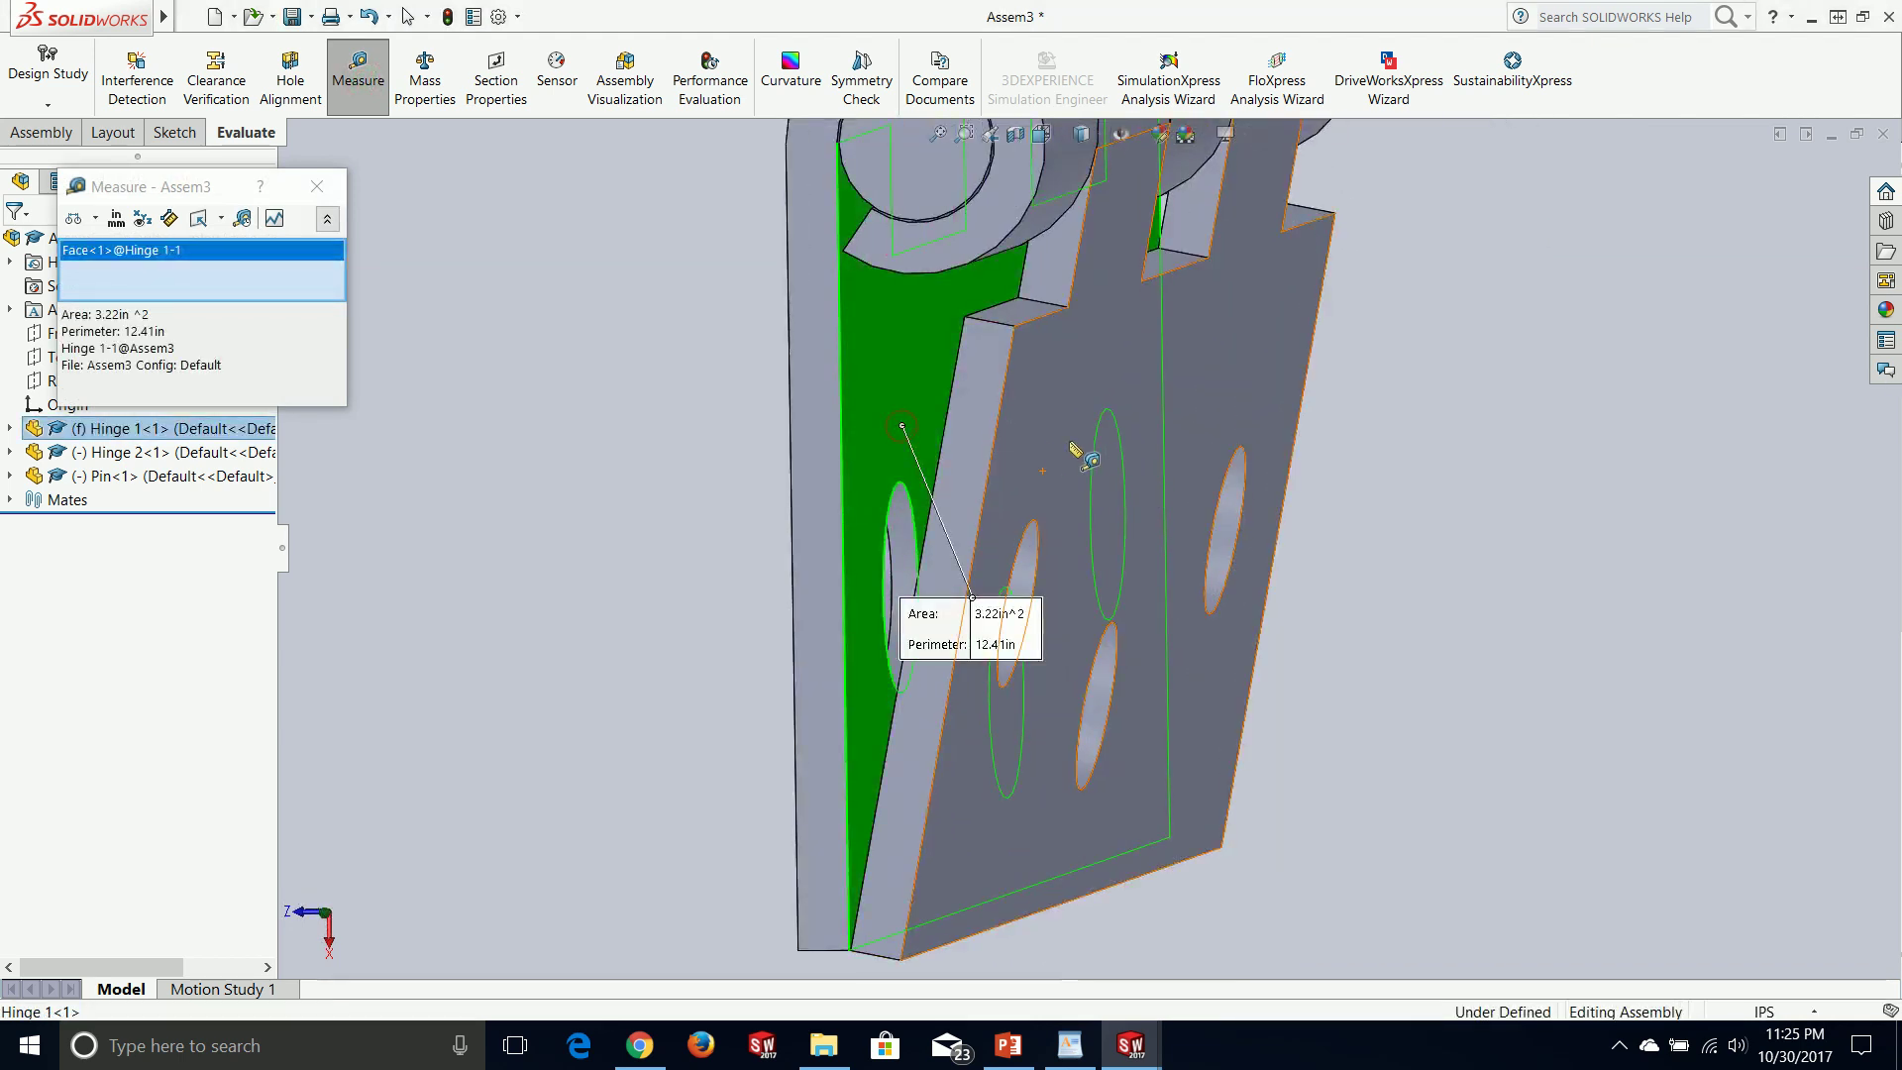
pyautogui.click(1038, 443)
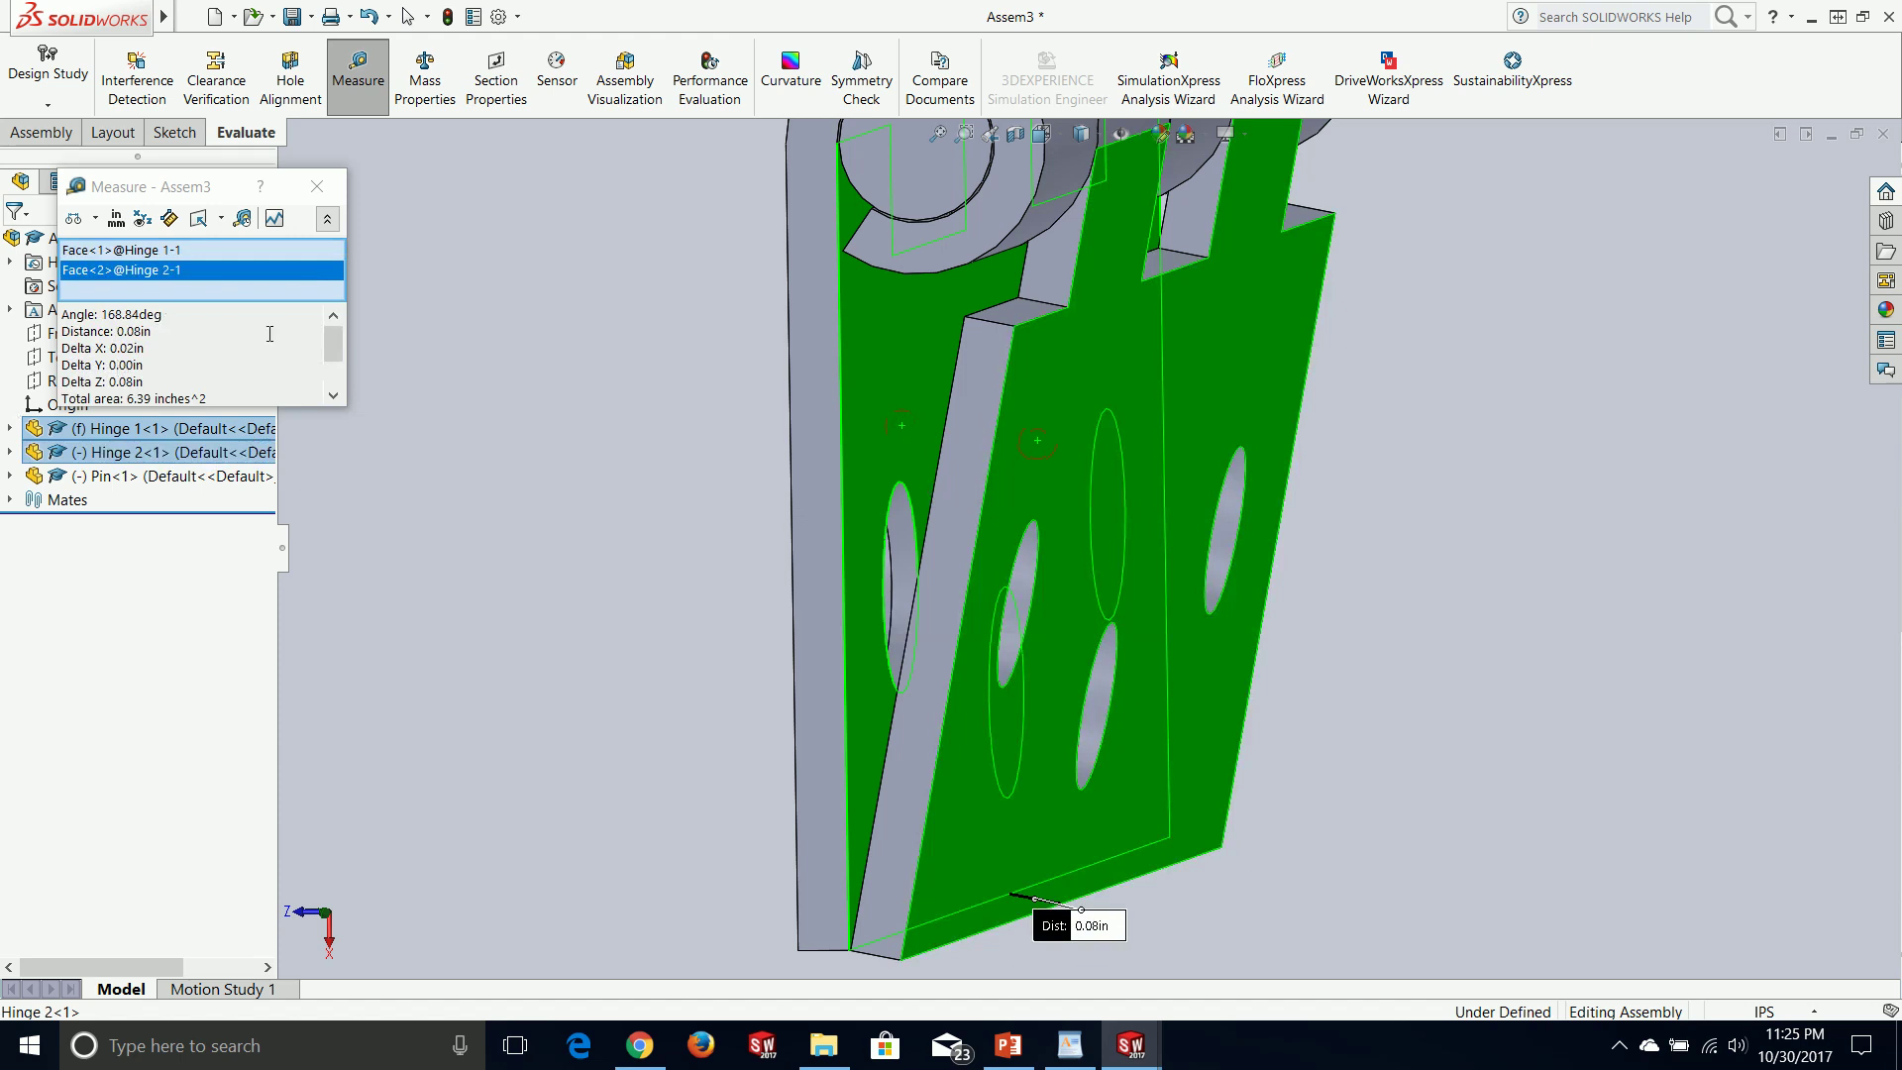
pyautogui.moveTo(601, 433); pyautogui.dragTo(662, 419, button='middle')
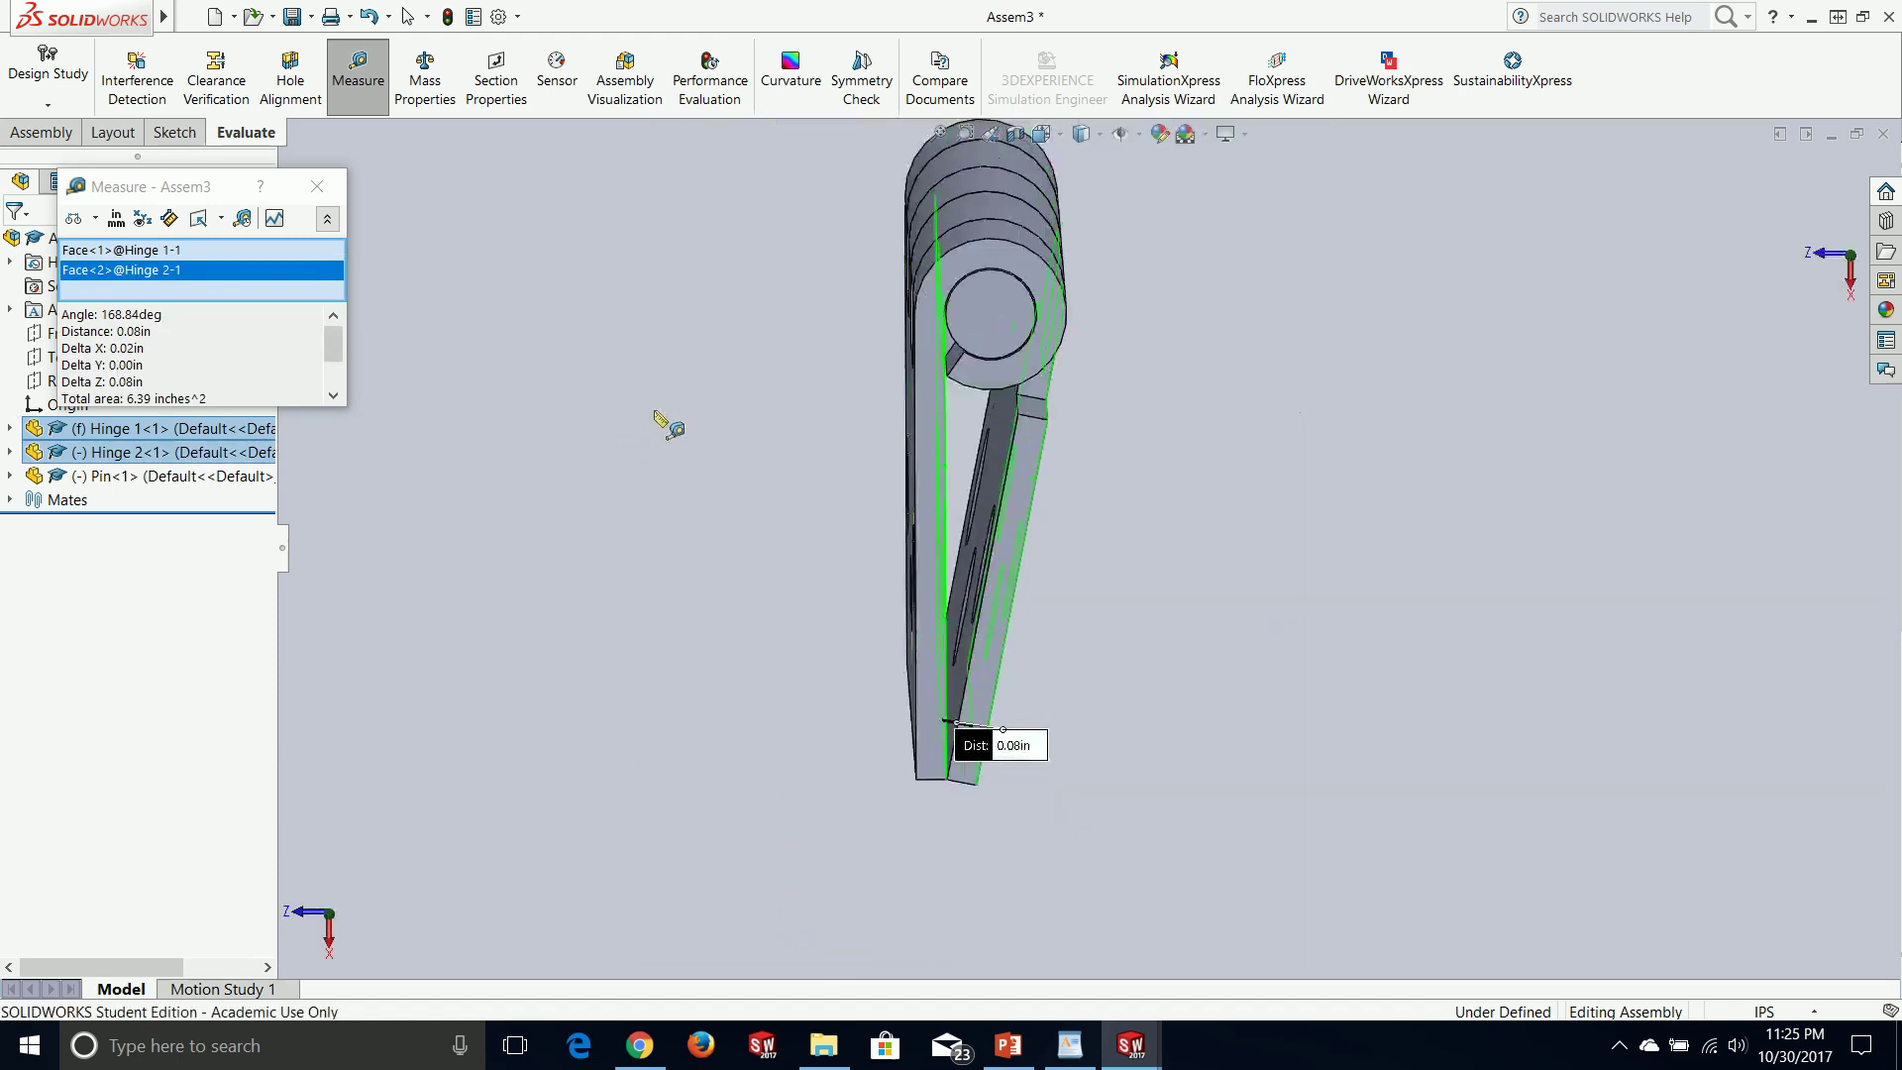
pyautogui.moveTo(947, 333); pyautogui.dragTo(953, 247, button='middle')
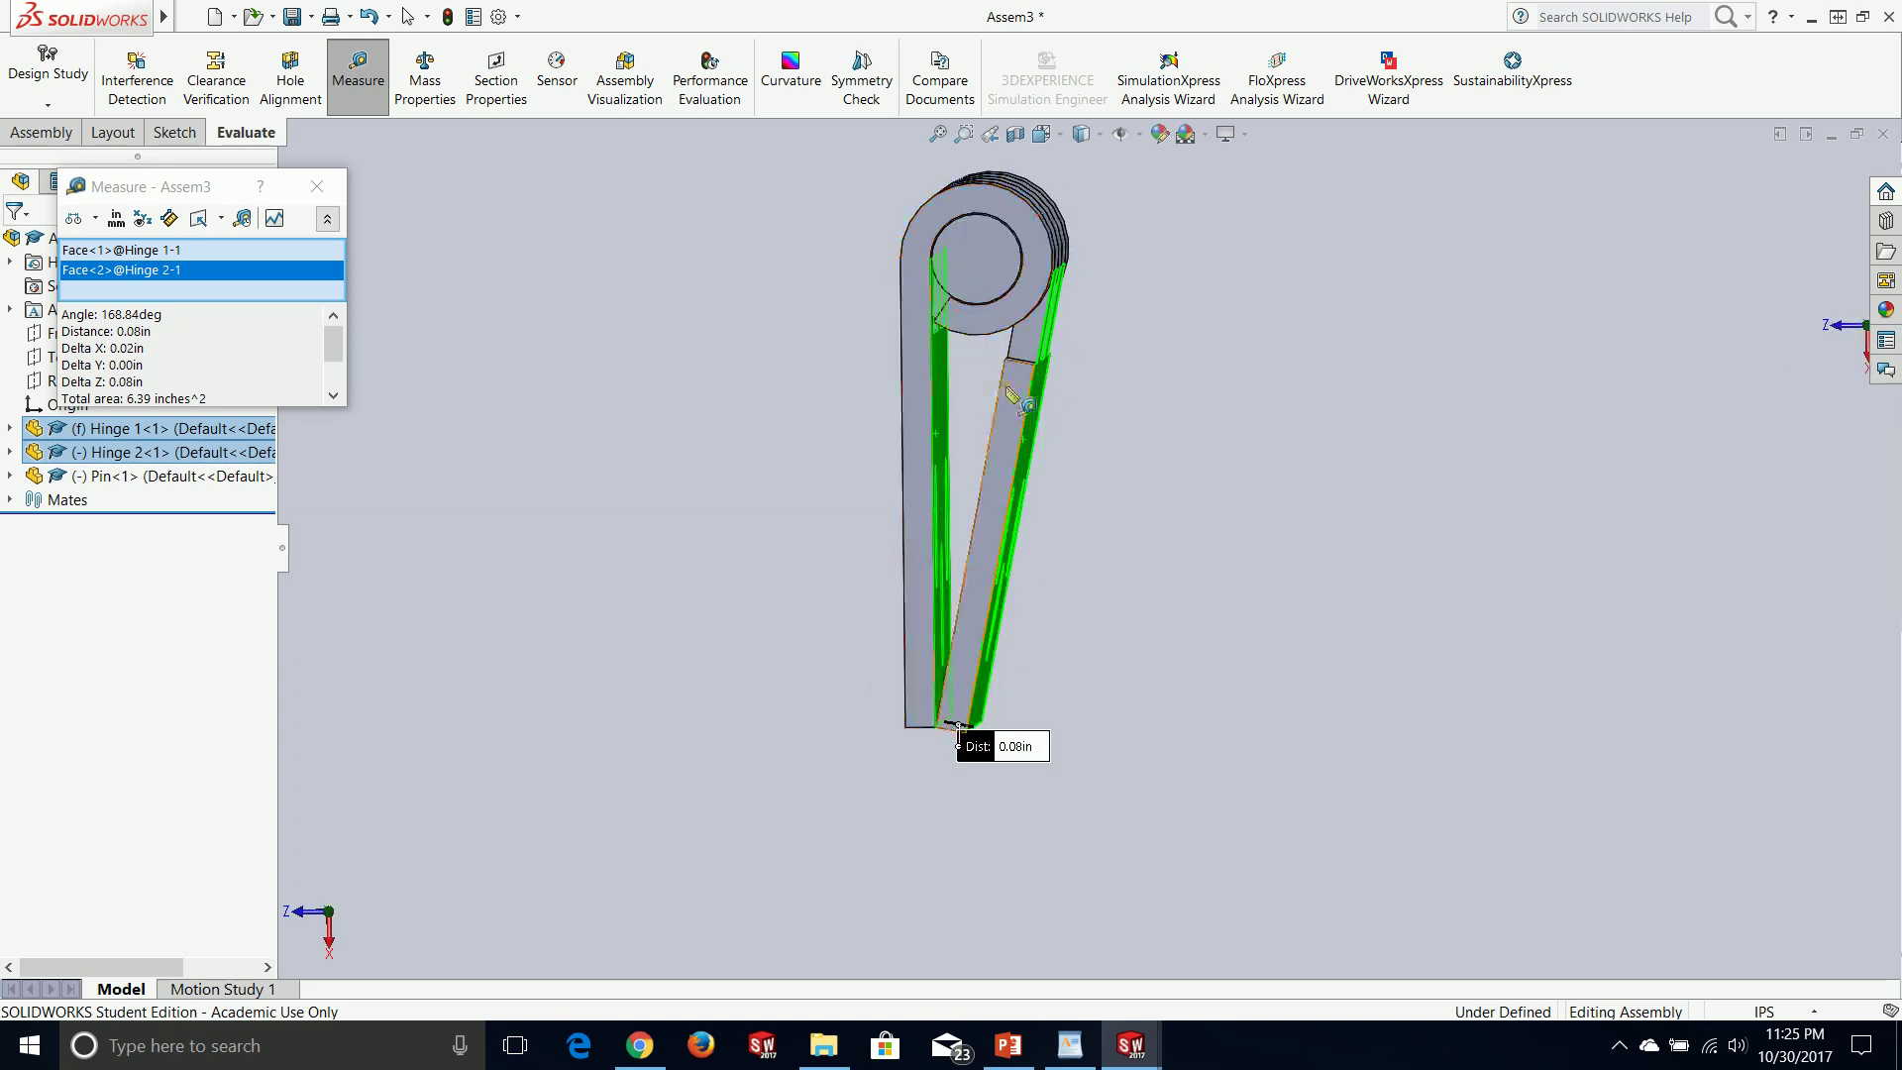
pyautogui.click(313, 188)
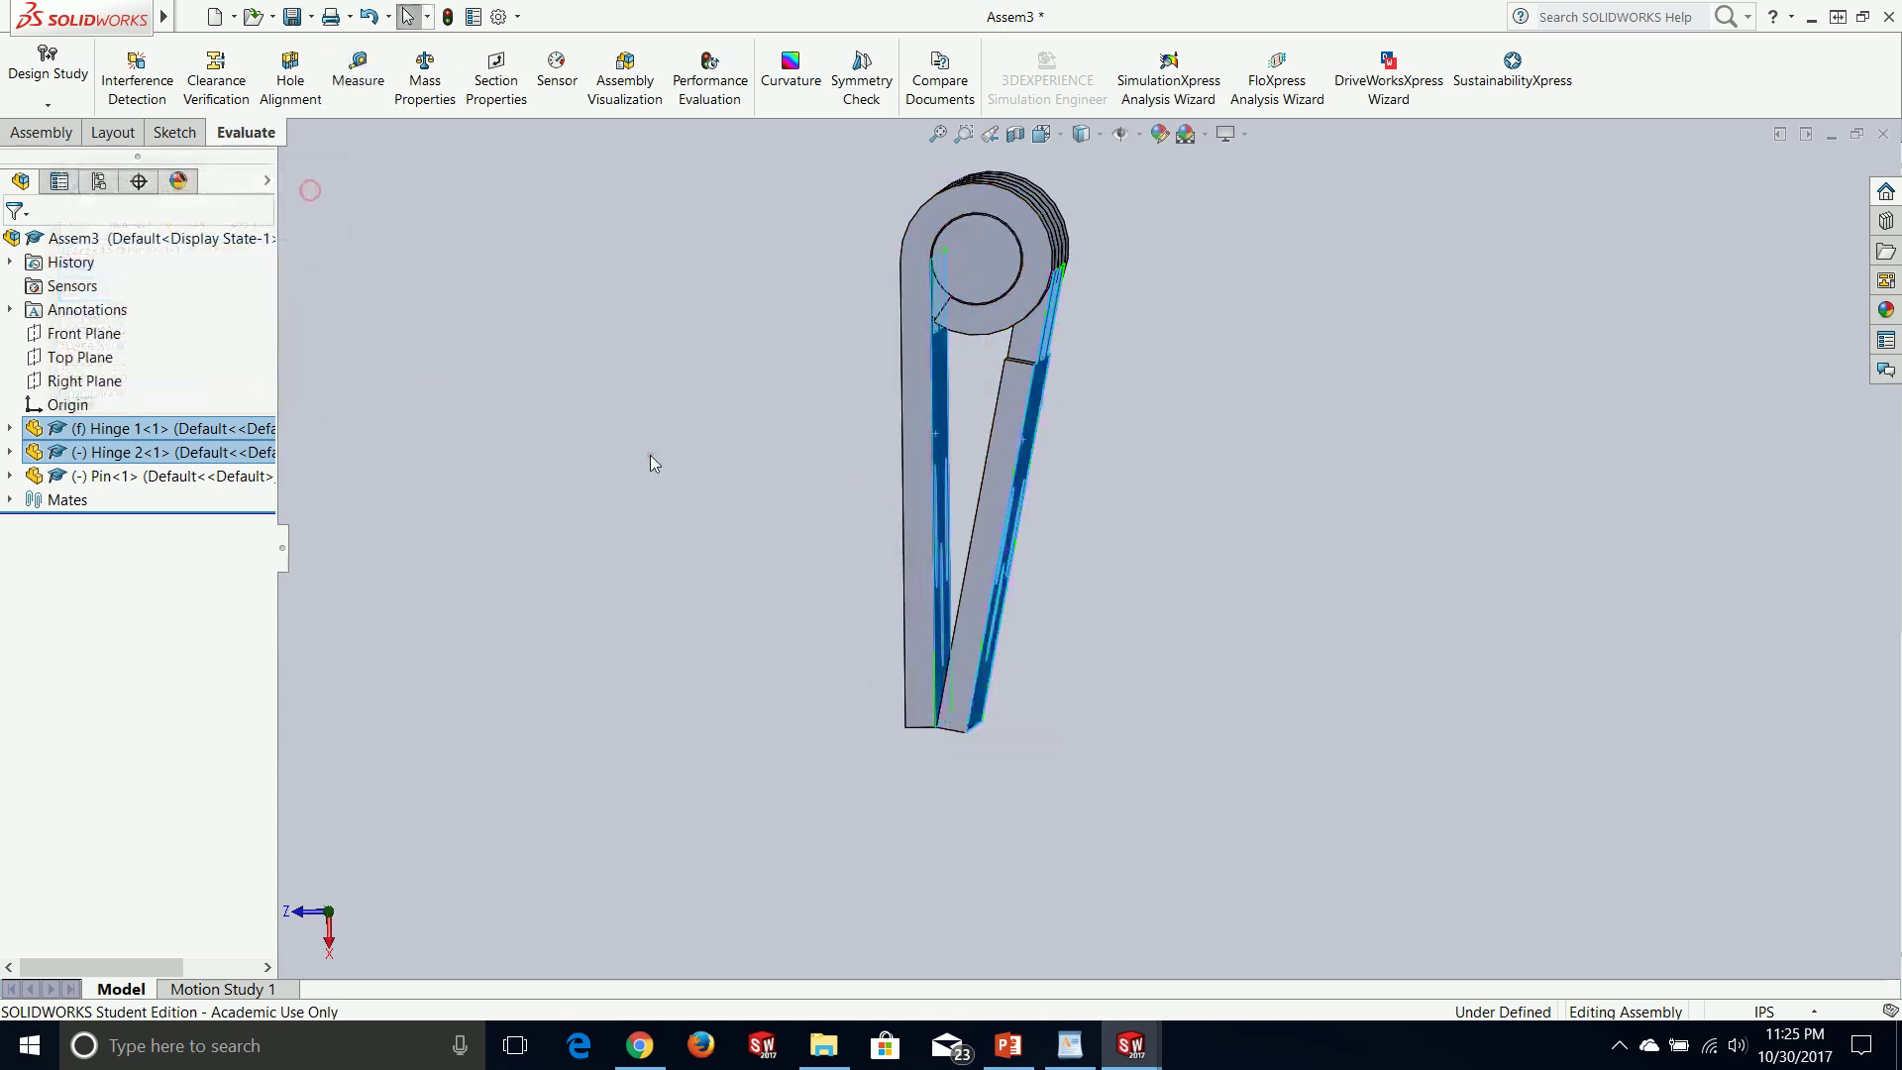
# - Measure the angle between the two facing inner leaf faces of Hinge 1 and Hinge 2
pyautogui.click(650, 454)
pyautogui.click(350, 84)
pyautogui.moveTo(872, 382); pyautogui.dragTo(733, 361, button='middle')
pyautogui.scroll(-2, 758, 357)
pyautogui.click(895, 408)
pyautogui.moveTo(897, 415); pyautogui.dragTo(1157, 503, button='middle')
pyautogui.click(1173, 510)
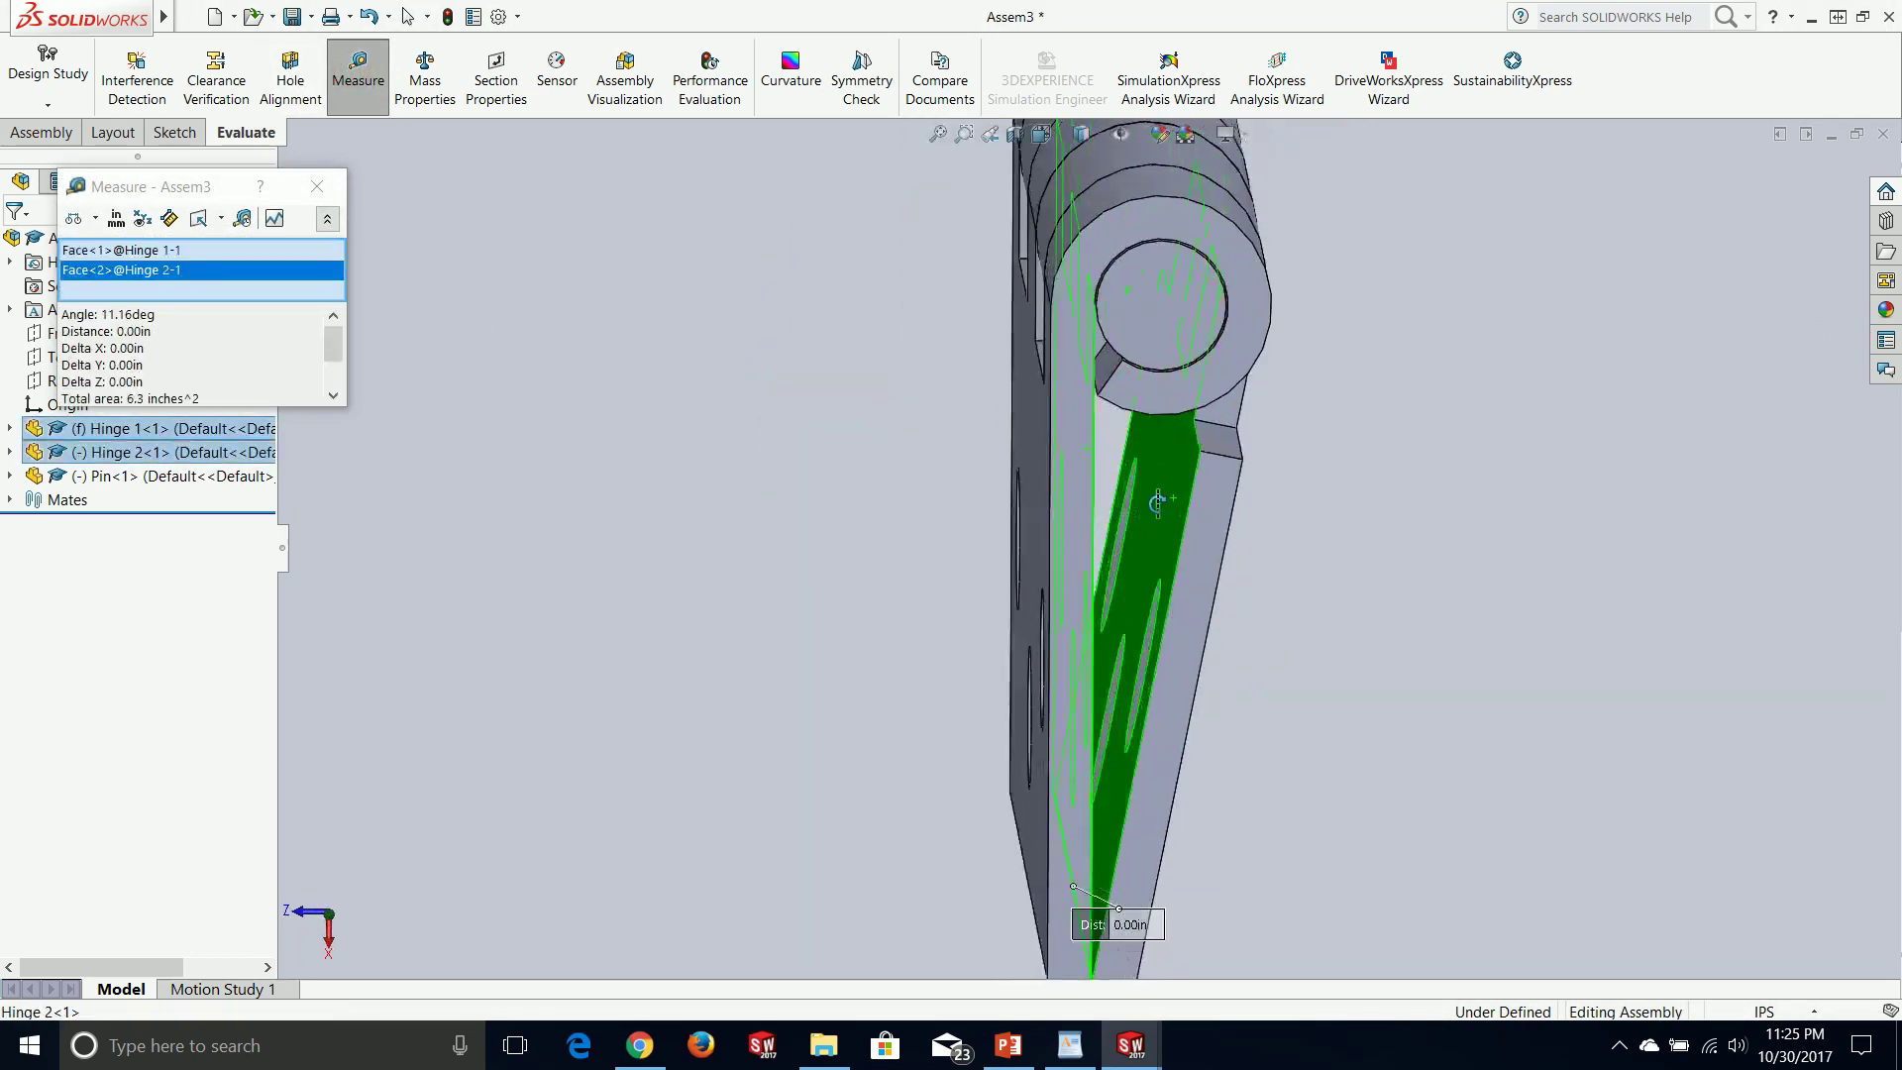
pyautogui.scroll(2, 1094, 705)
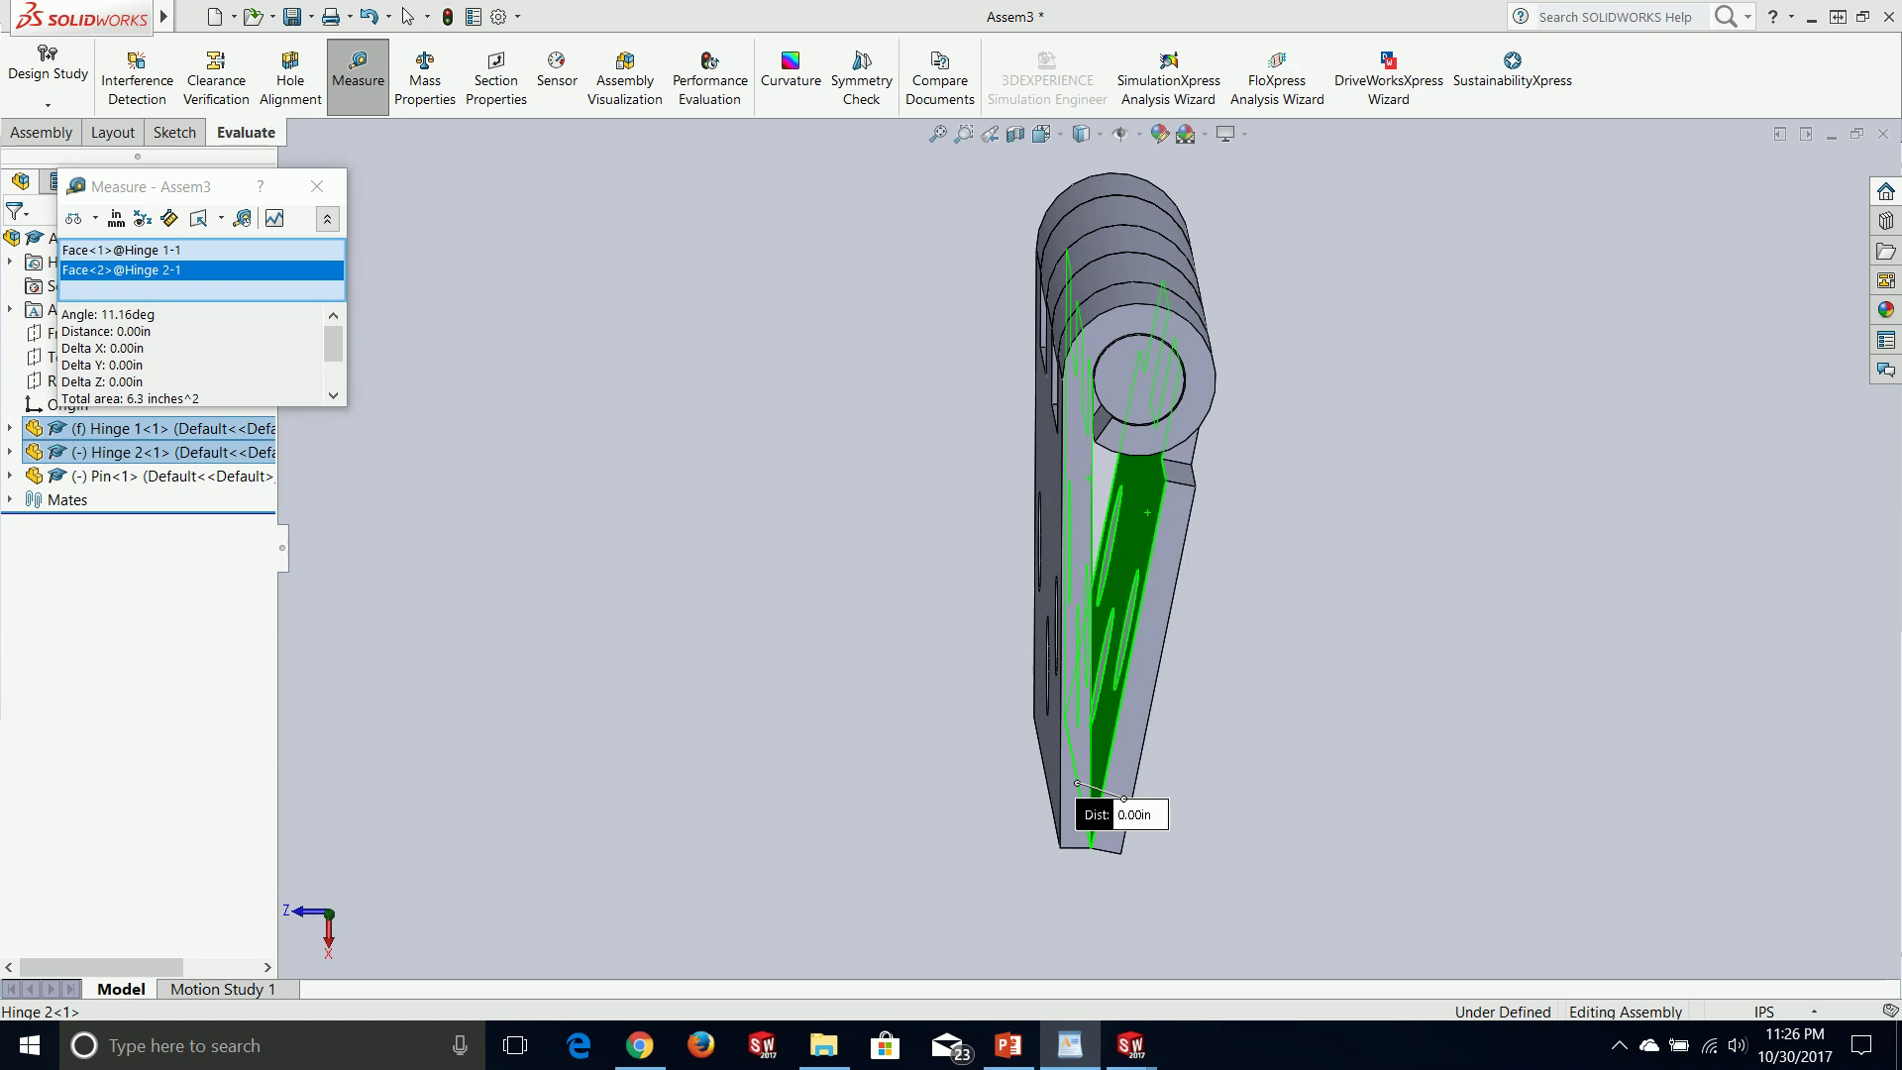
pyautogui.click(317, 186)
pyautogui.moveTo(671, 369); pyautogui.dragTo(752, 427, button='middle')
pyautogui.click(761, 449)
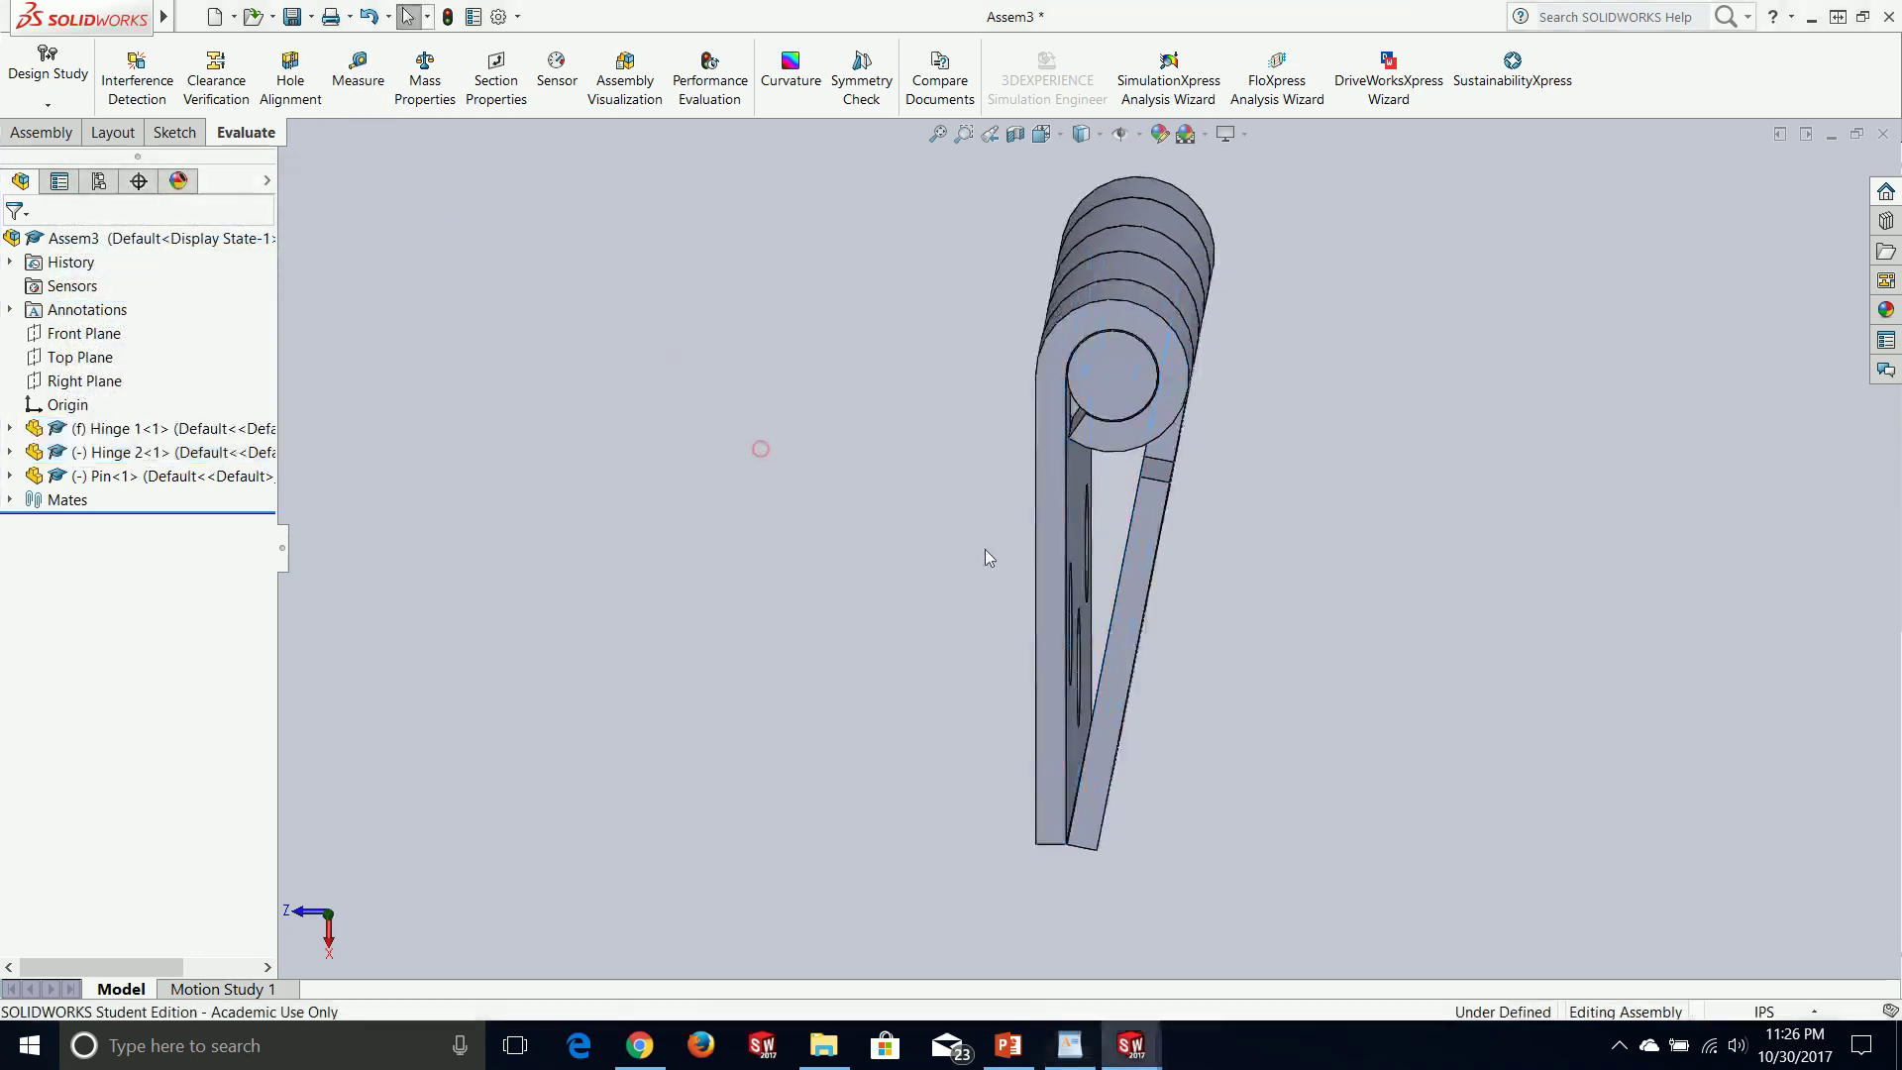
# - Start an advanced limit angle mate between the facing inner leaf faces of Hinge 1 and Hinge 2
pyautogui.click(69, 129)
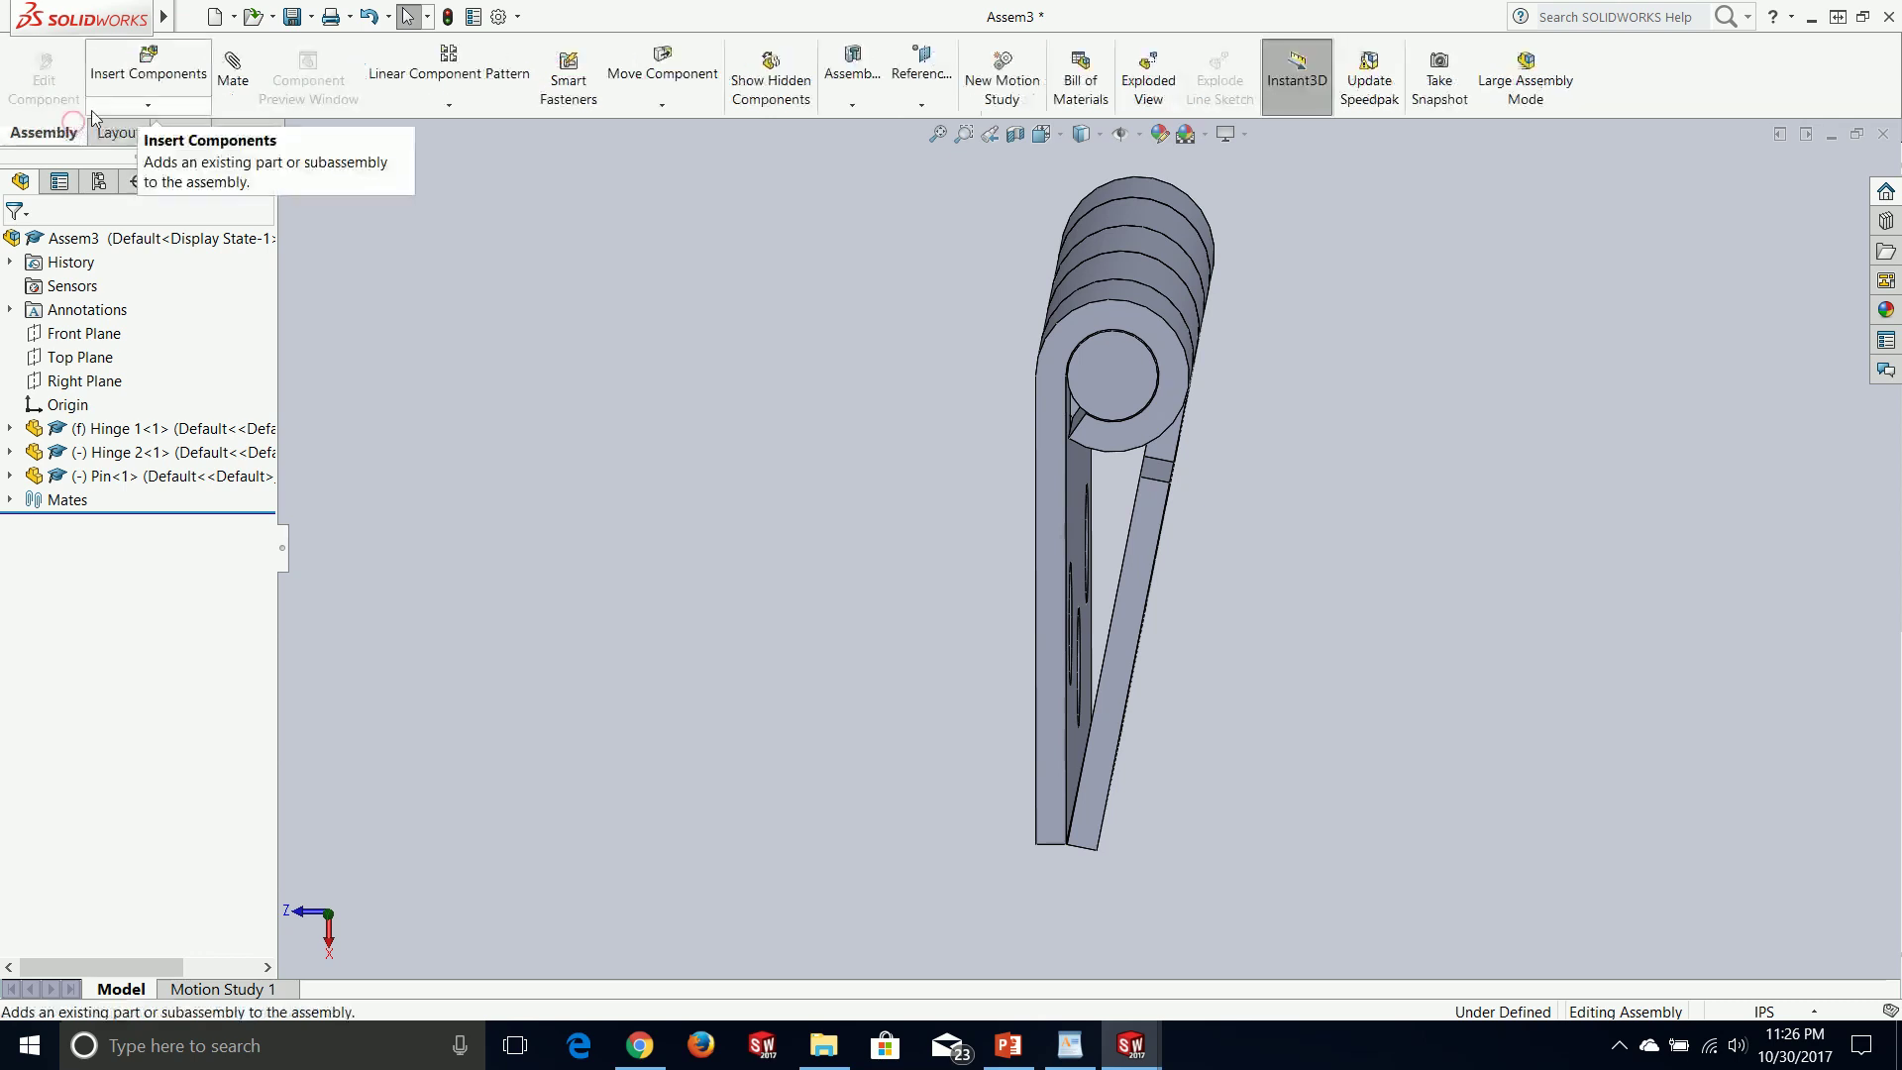
pyautogui.click(233, 68)
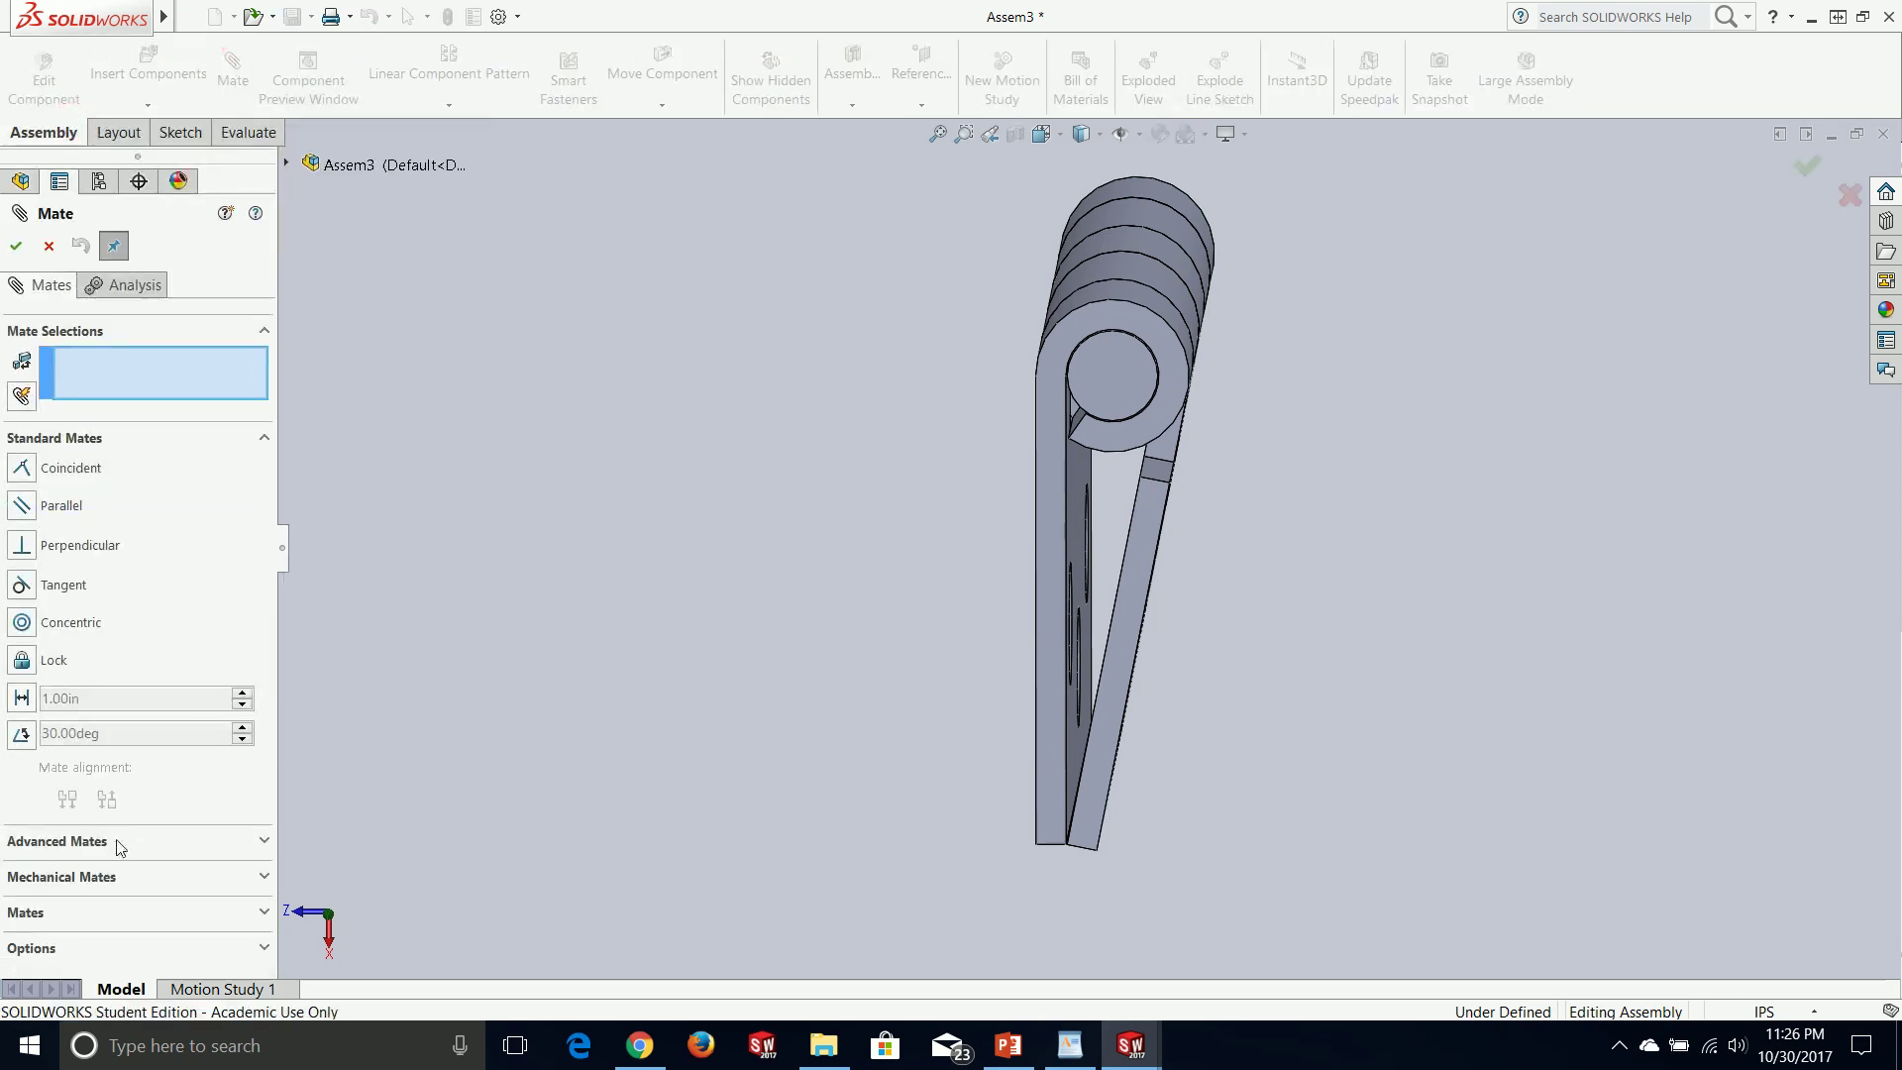
pyautogui.click(123, 841)
pyautogui.click(20, 719)
pyautogui.moveTo(899, 636); pyautogui.dragTo(799, 664, button='middle')
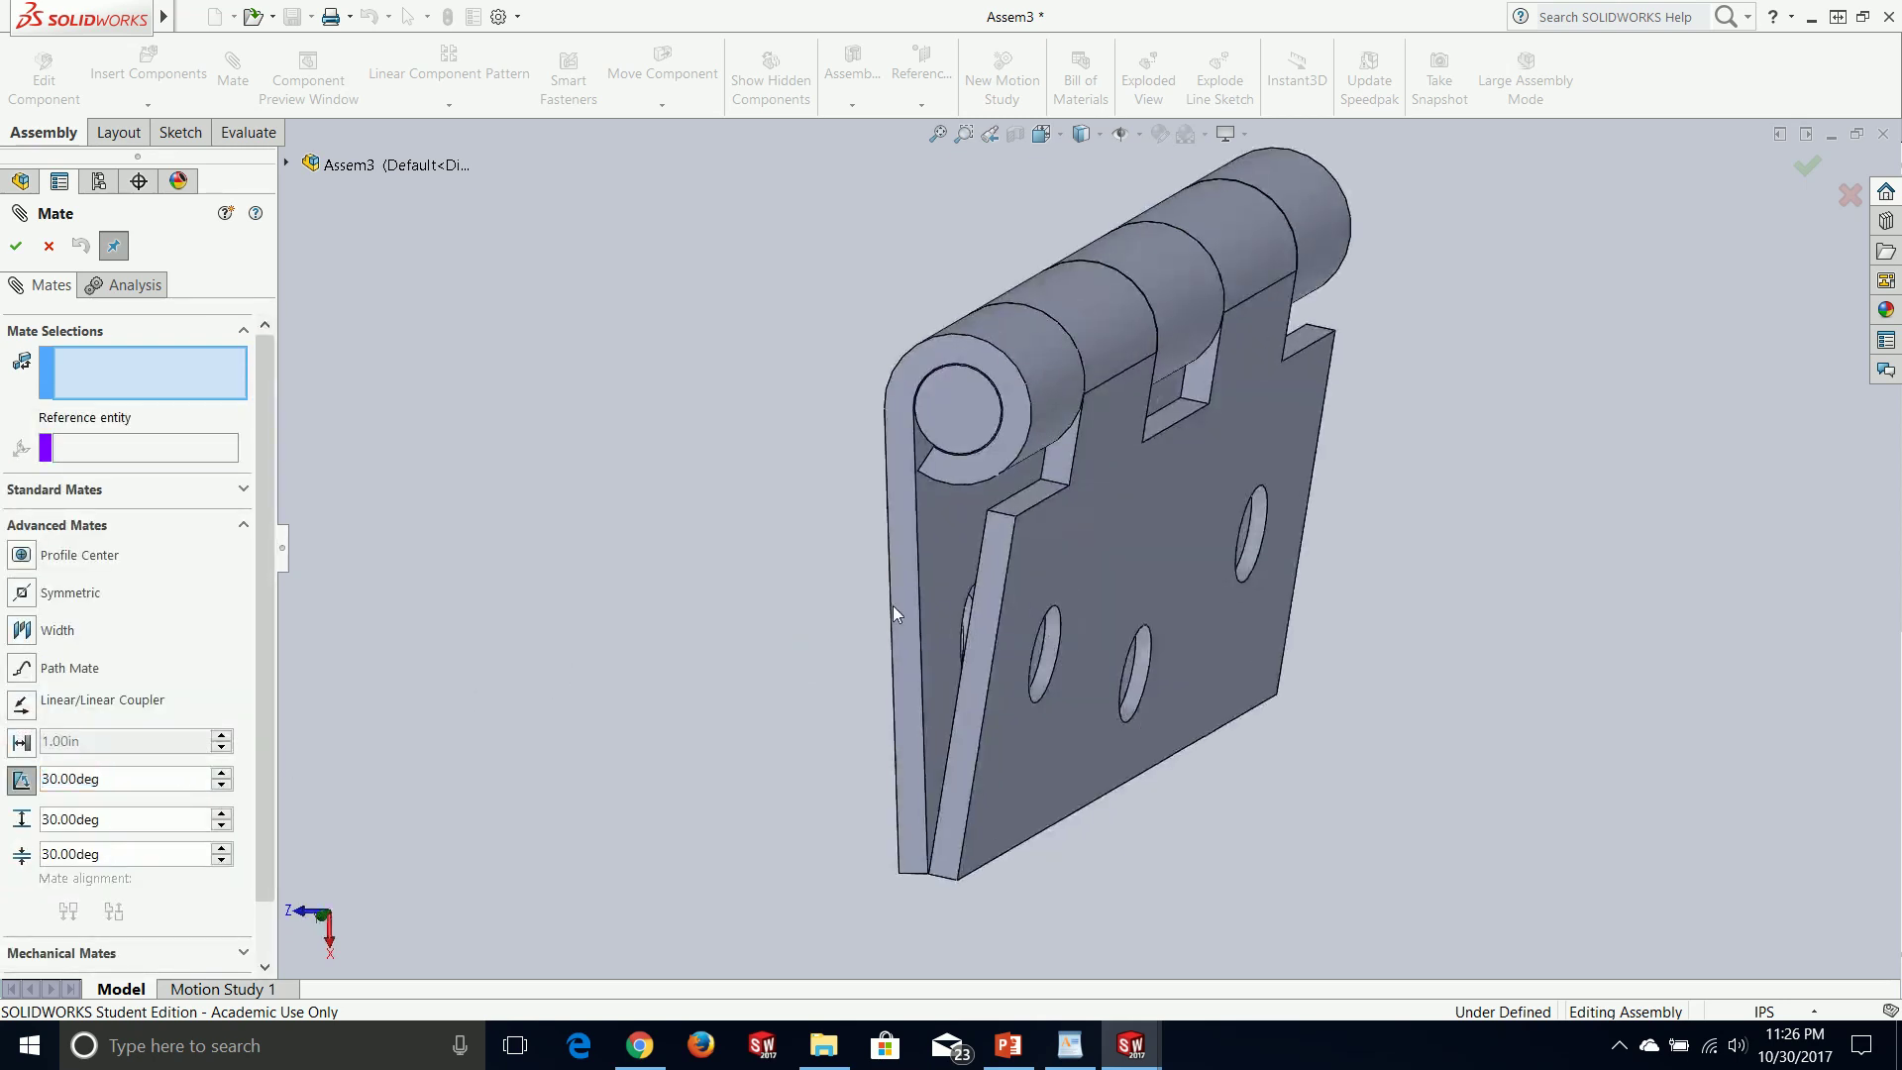
pyautogui.click(941, 549)
pyautogui.moveTo(941, 549); pyautogui.dragTo(1077, 543, button='middle')
pyautogui.moveTo(1222, 670); pyautogui.dragTo(1061, 679, button='middle')
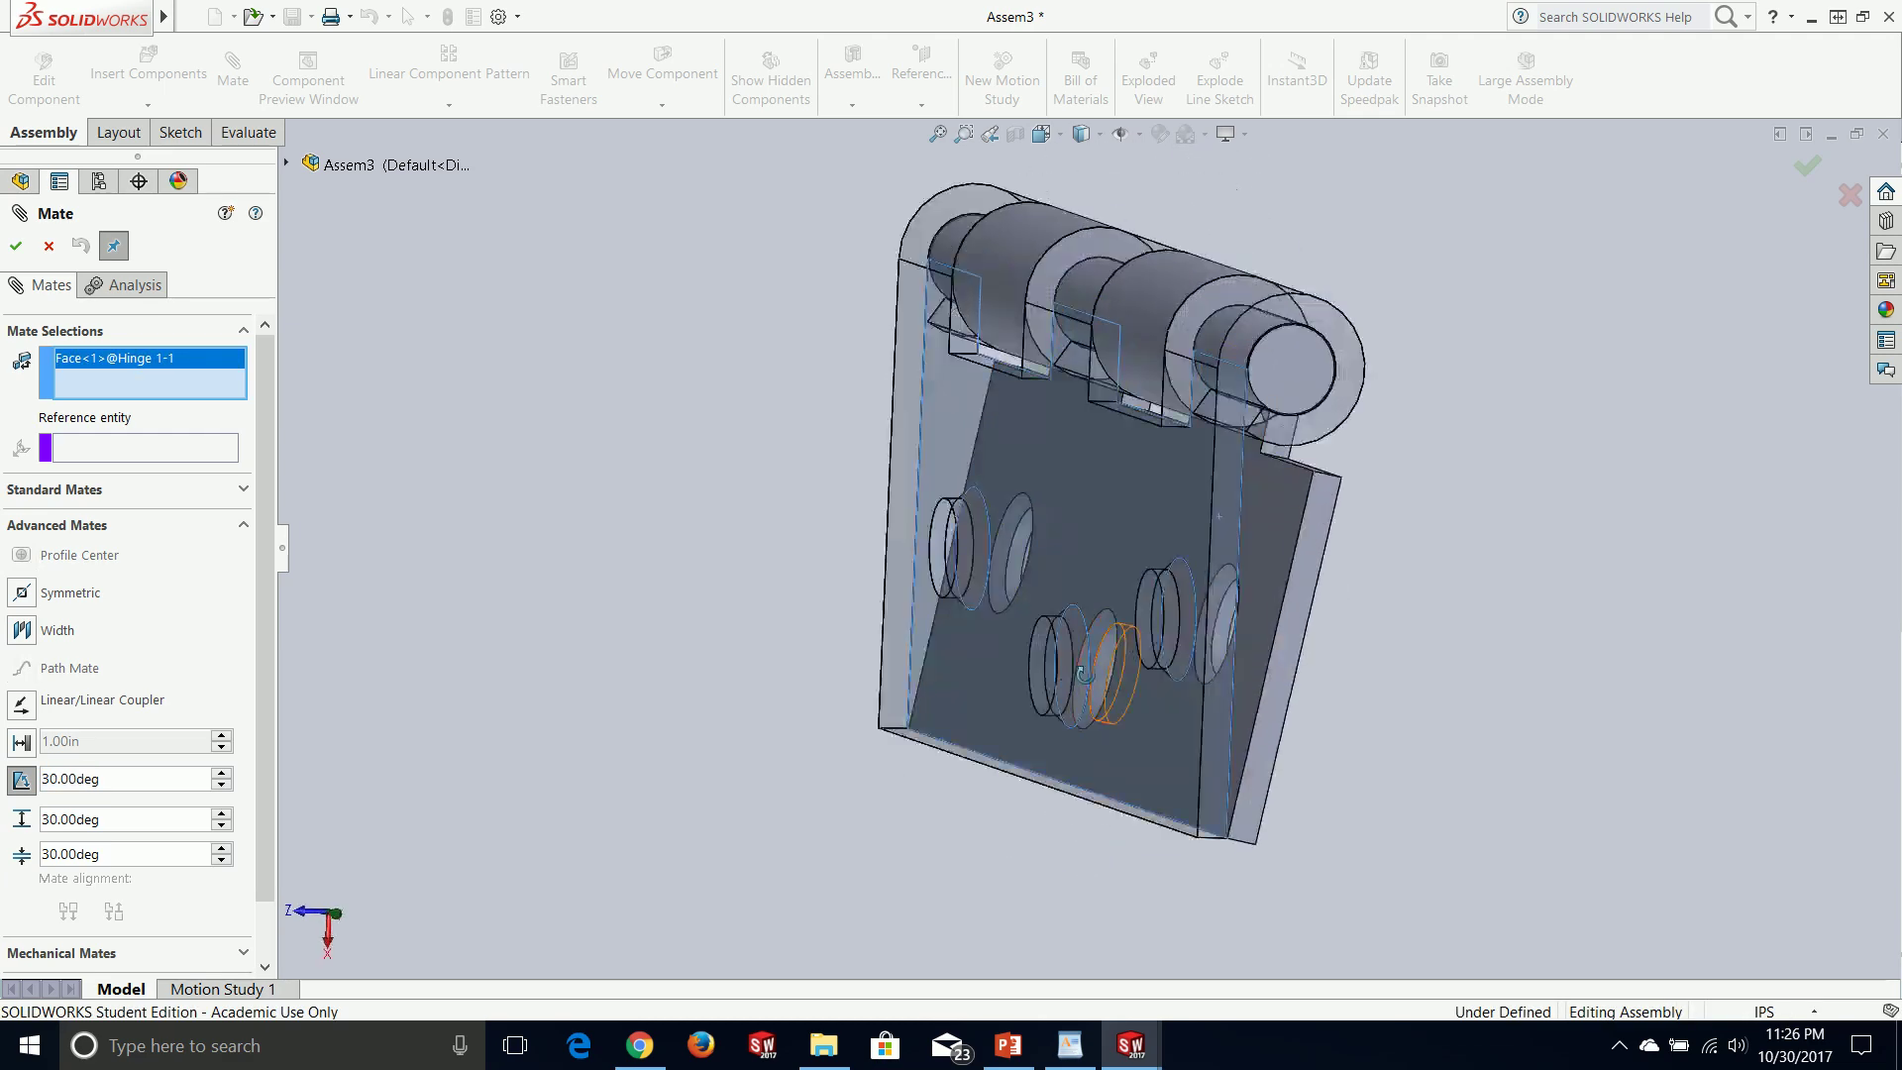
pyautogui.click(1265, 552)
pyautogui.click(1342, 609)
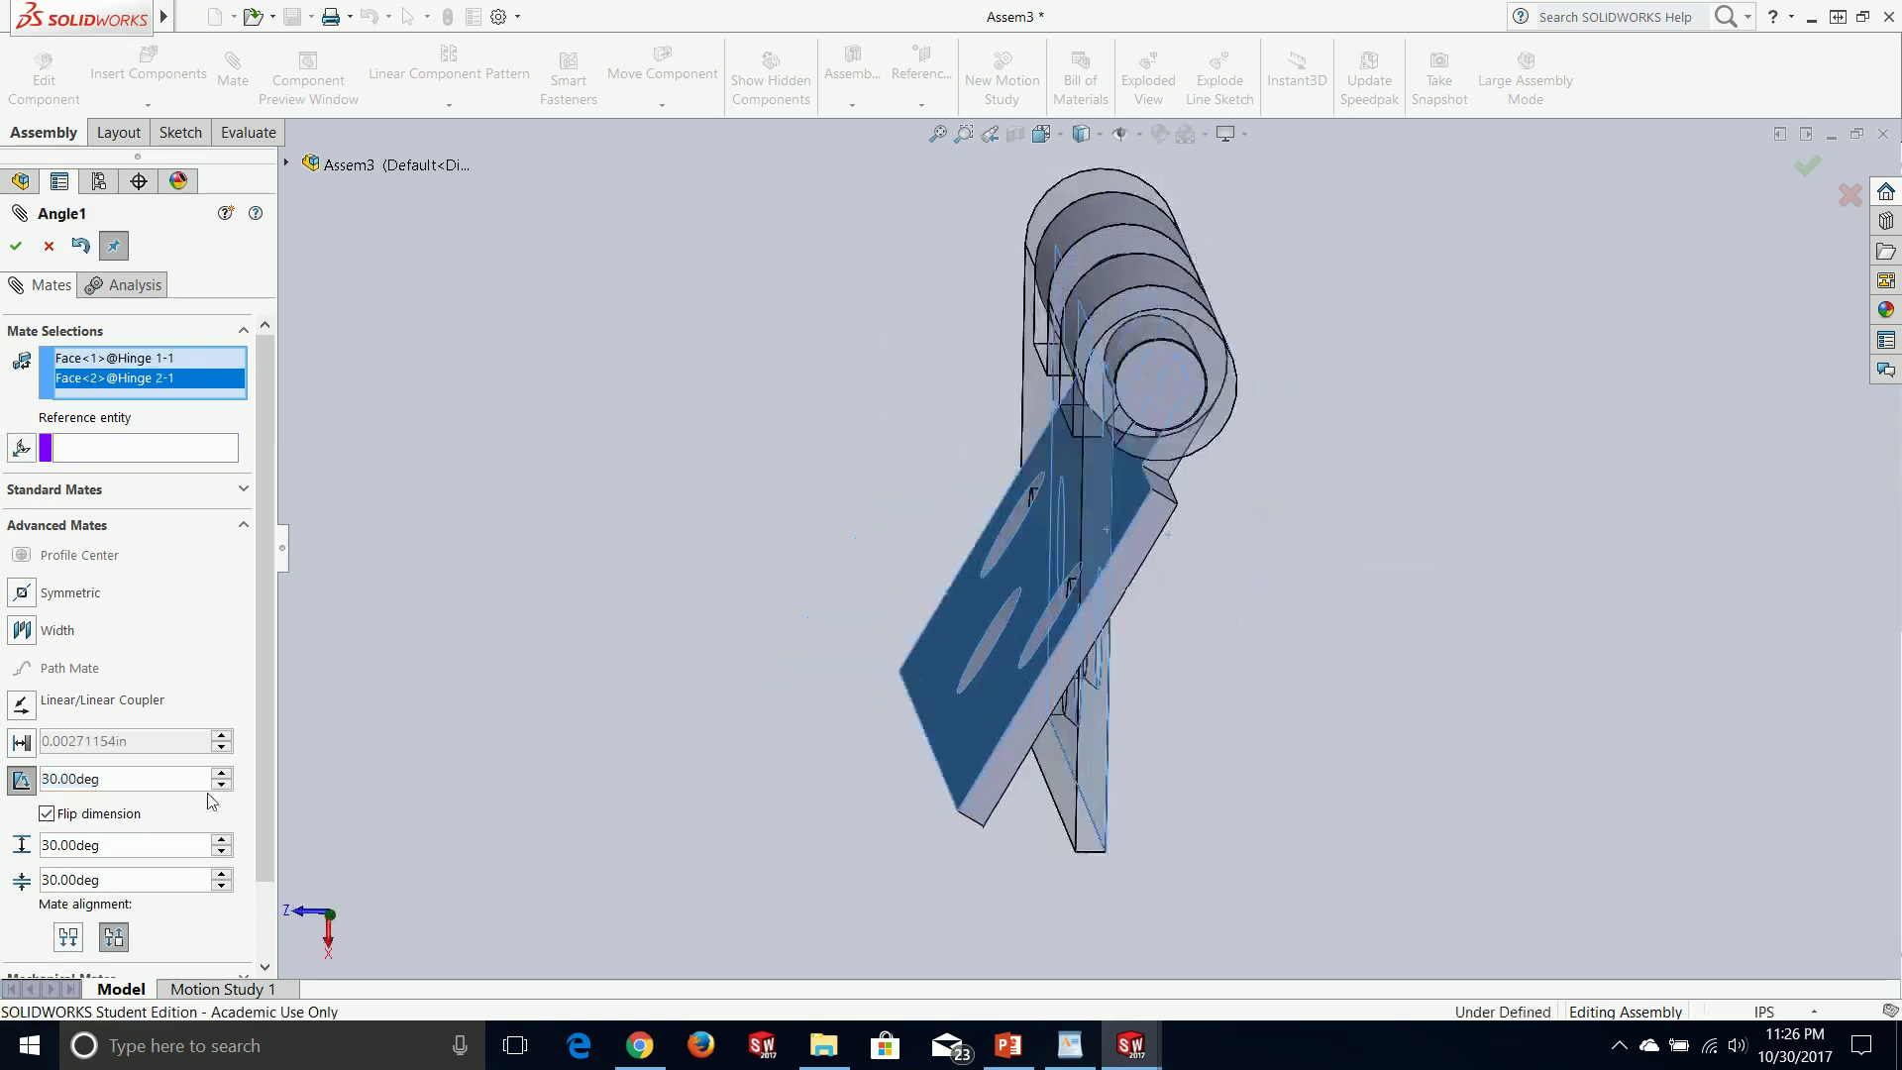
# - Try mate angles of 0 and 30 degrees, and turn off Flip dimension so Hinge 2 opens away from Hinge 1
pyautogui.doubleClick(84, 780)
pyautogui.write('0')
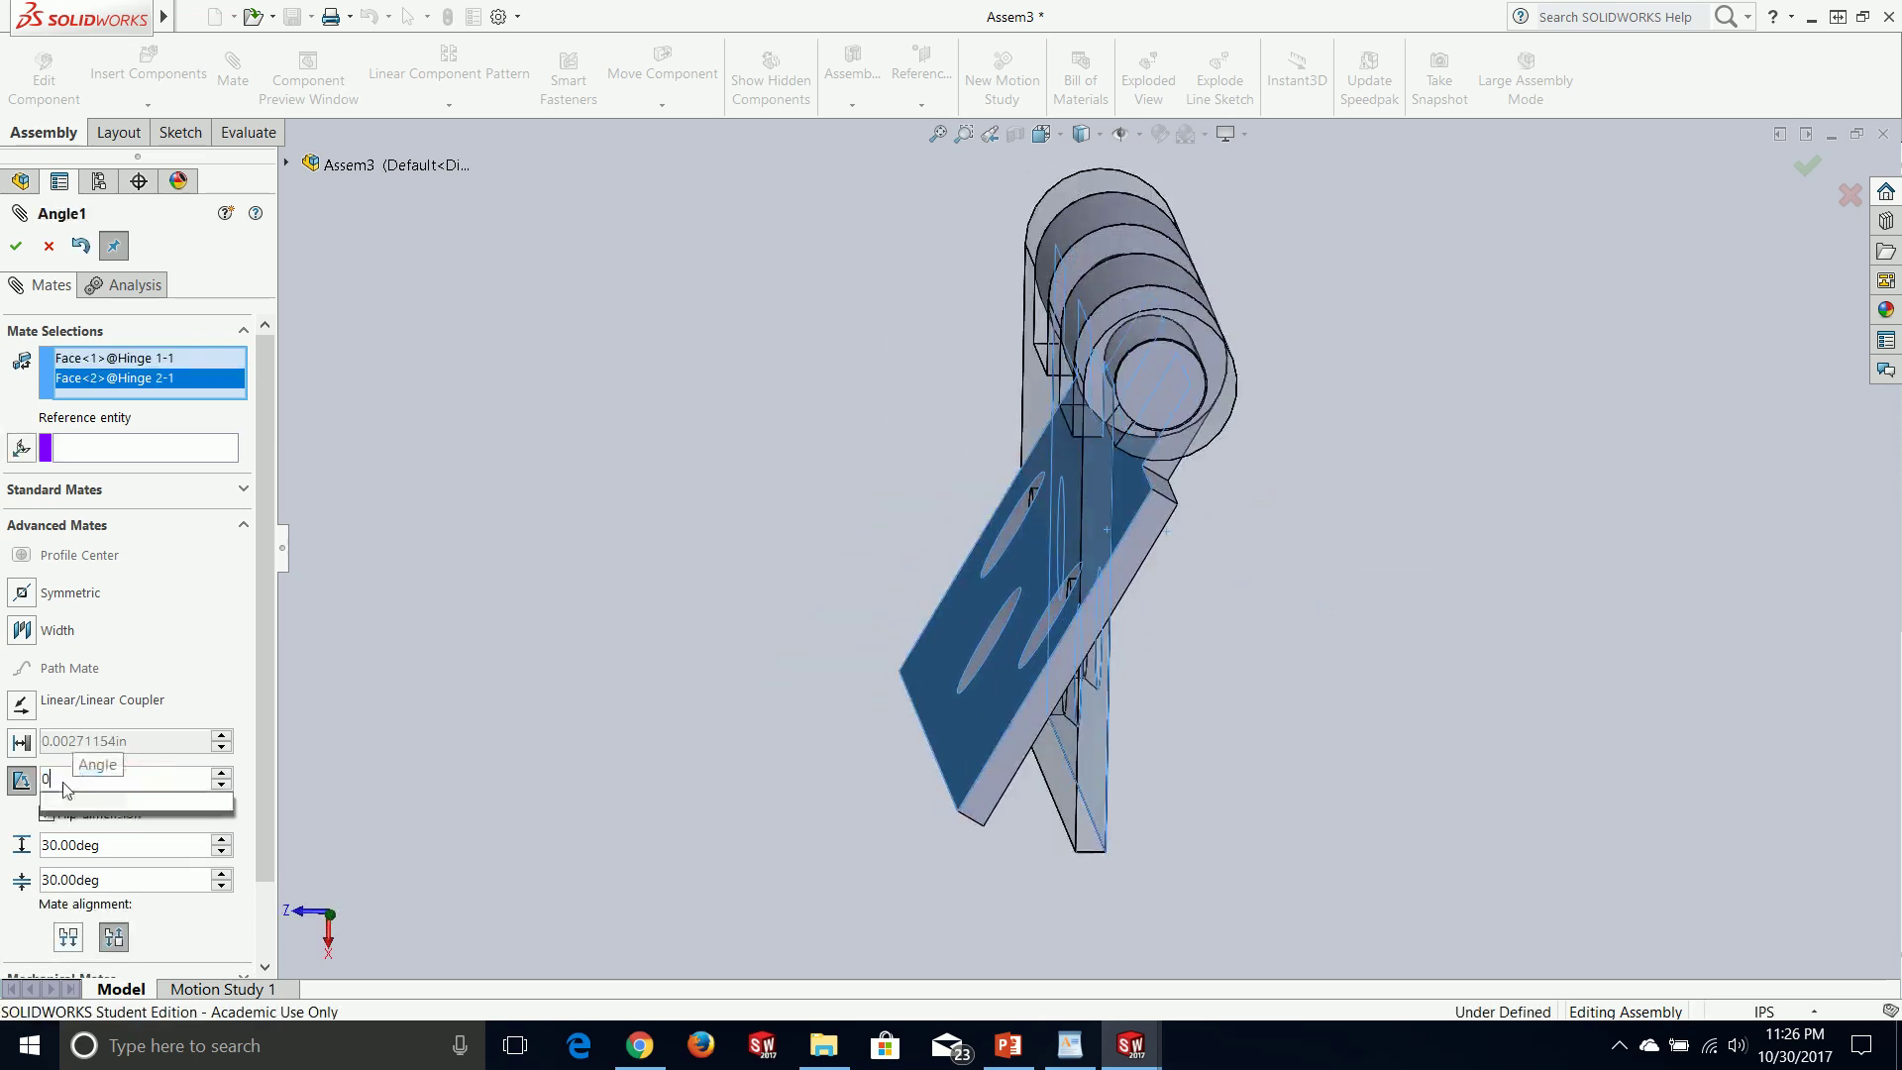
pyautogui.press('Return')
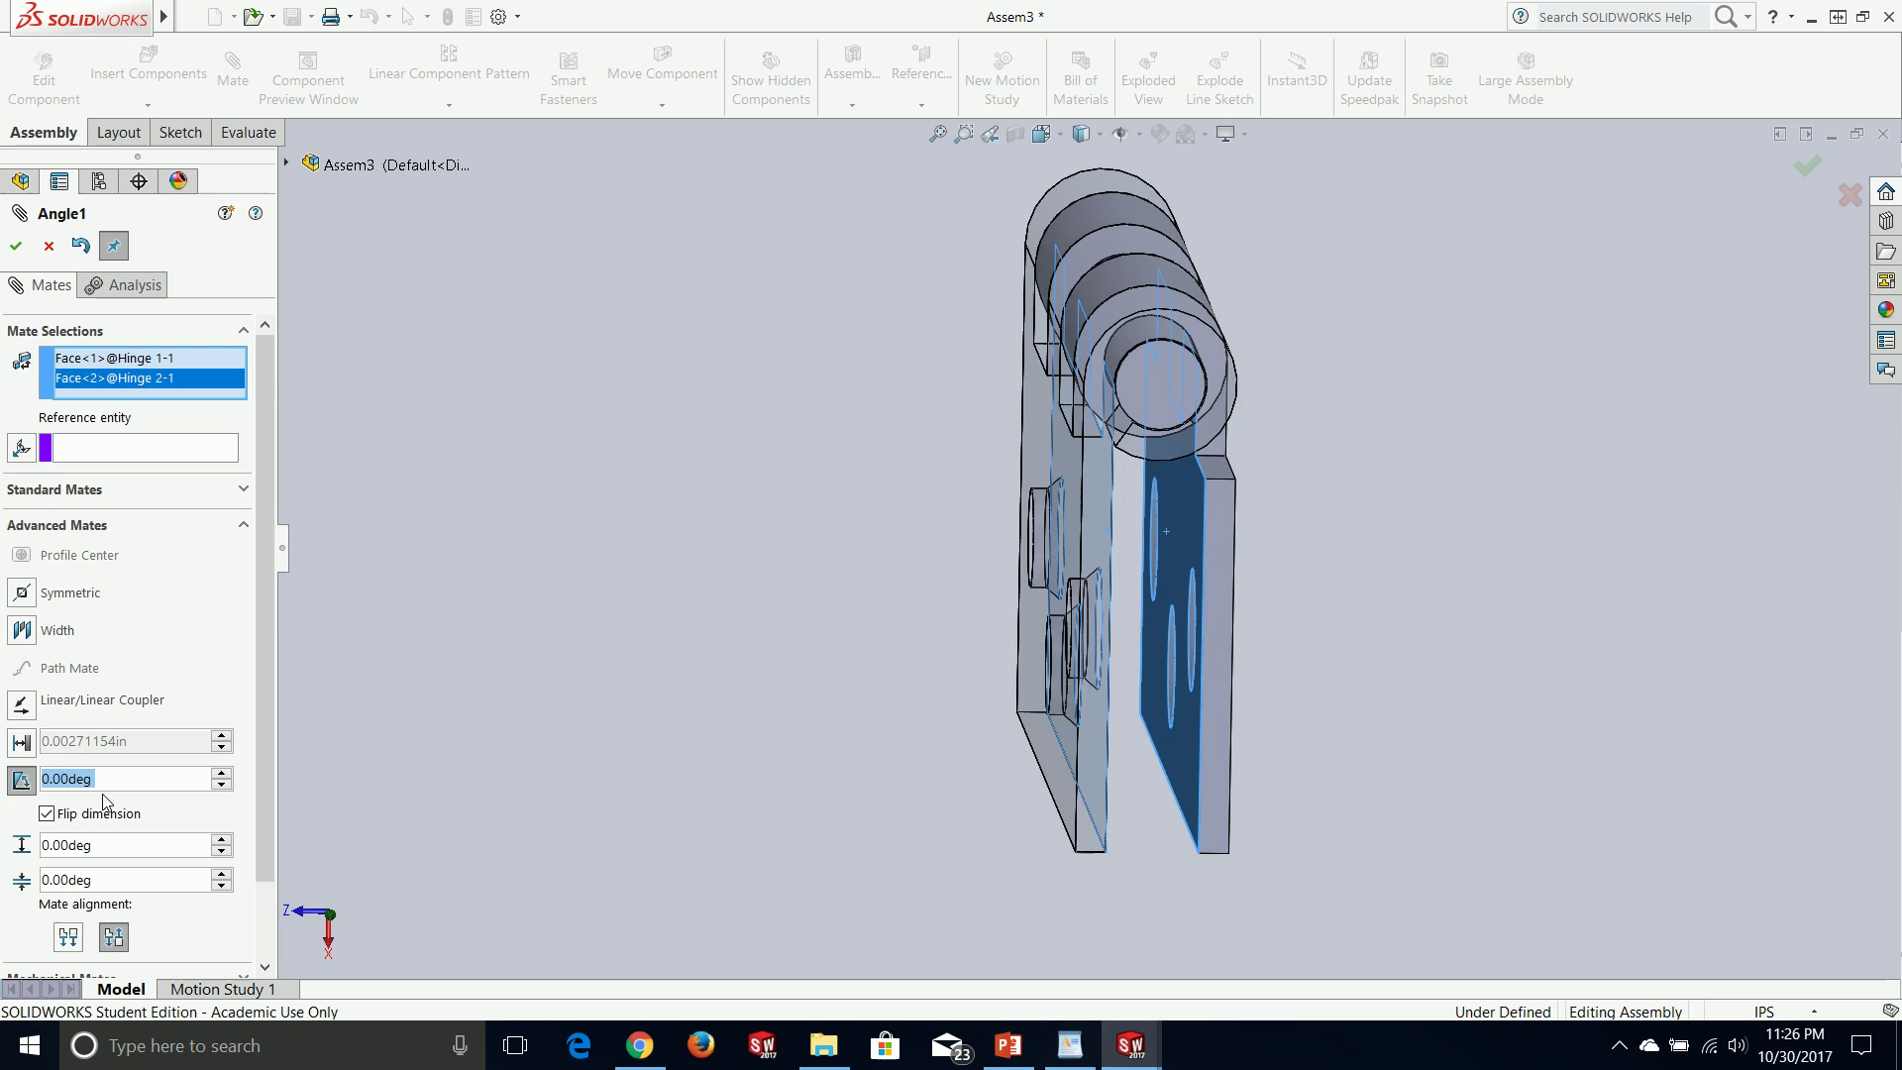
pyautogui.write('30')
pyautogui.press('Return')
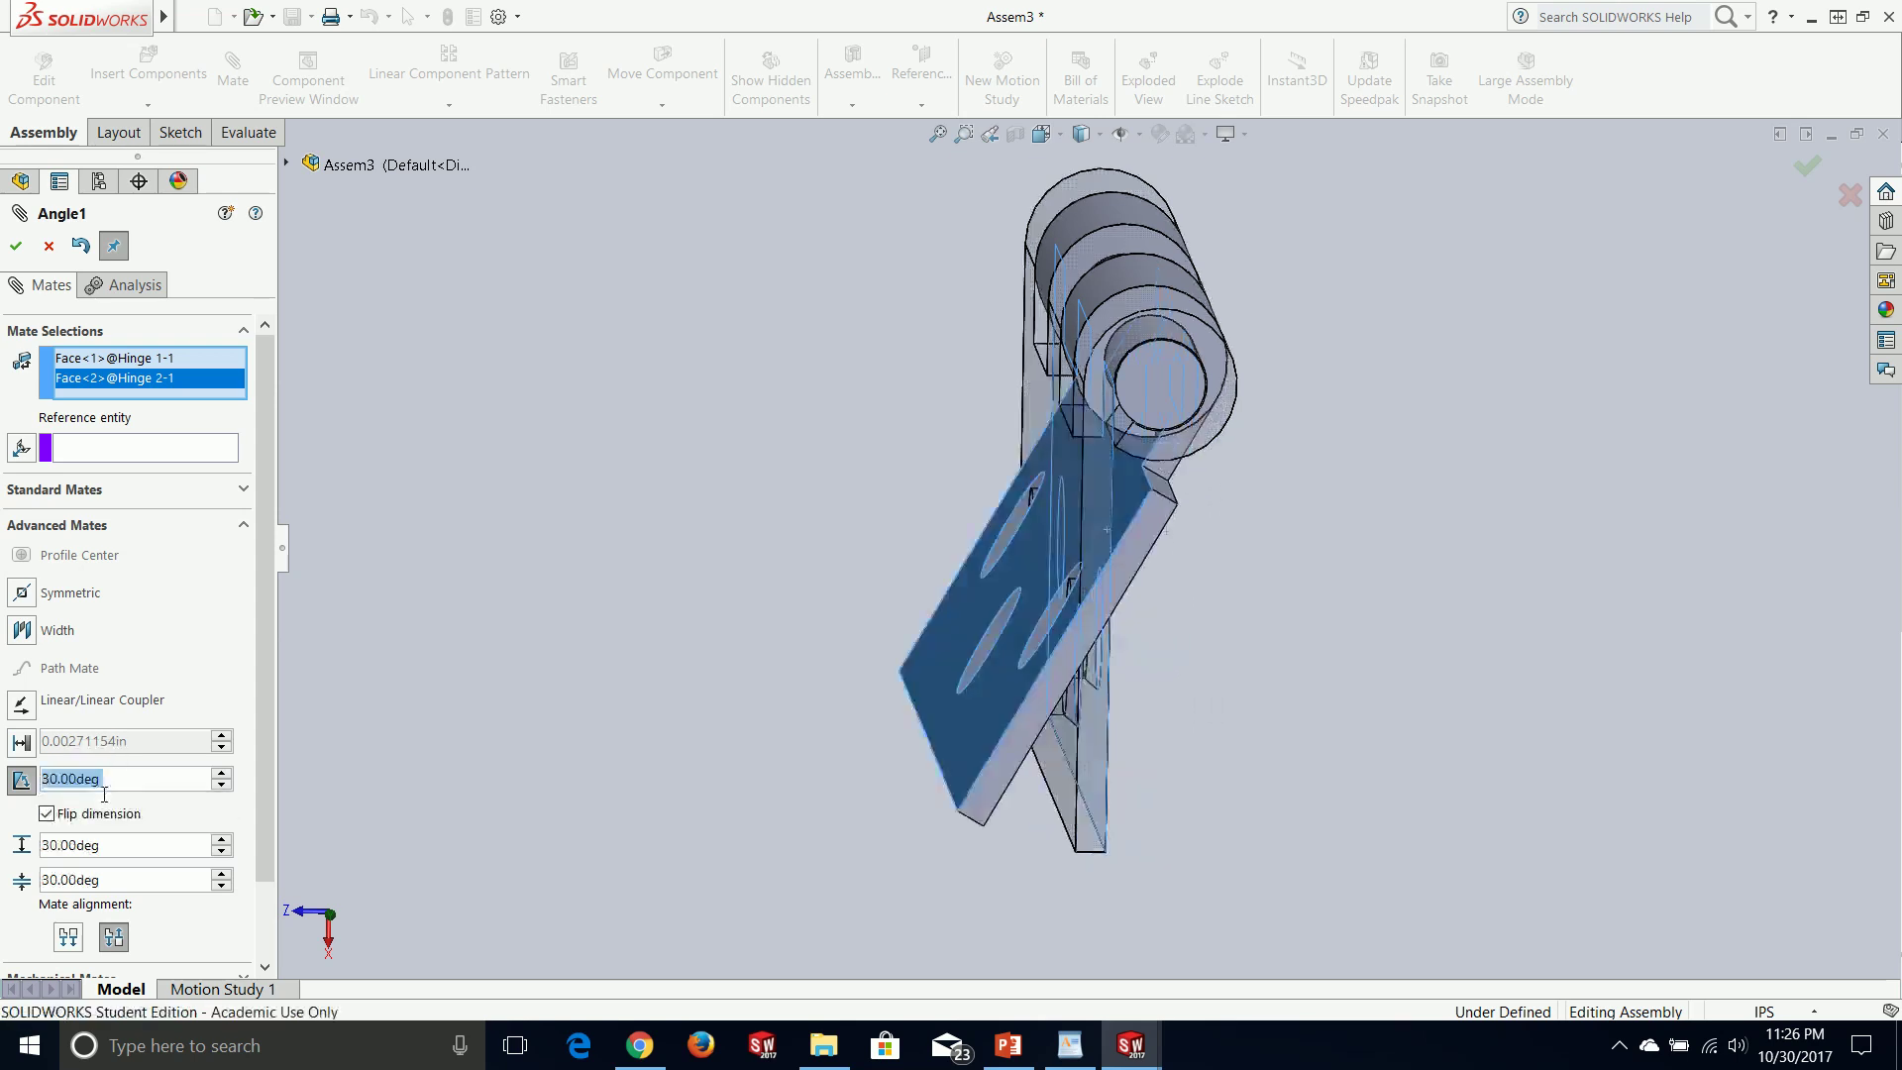
pyautogui.click(43, 813)
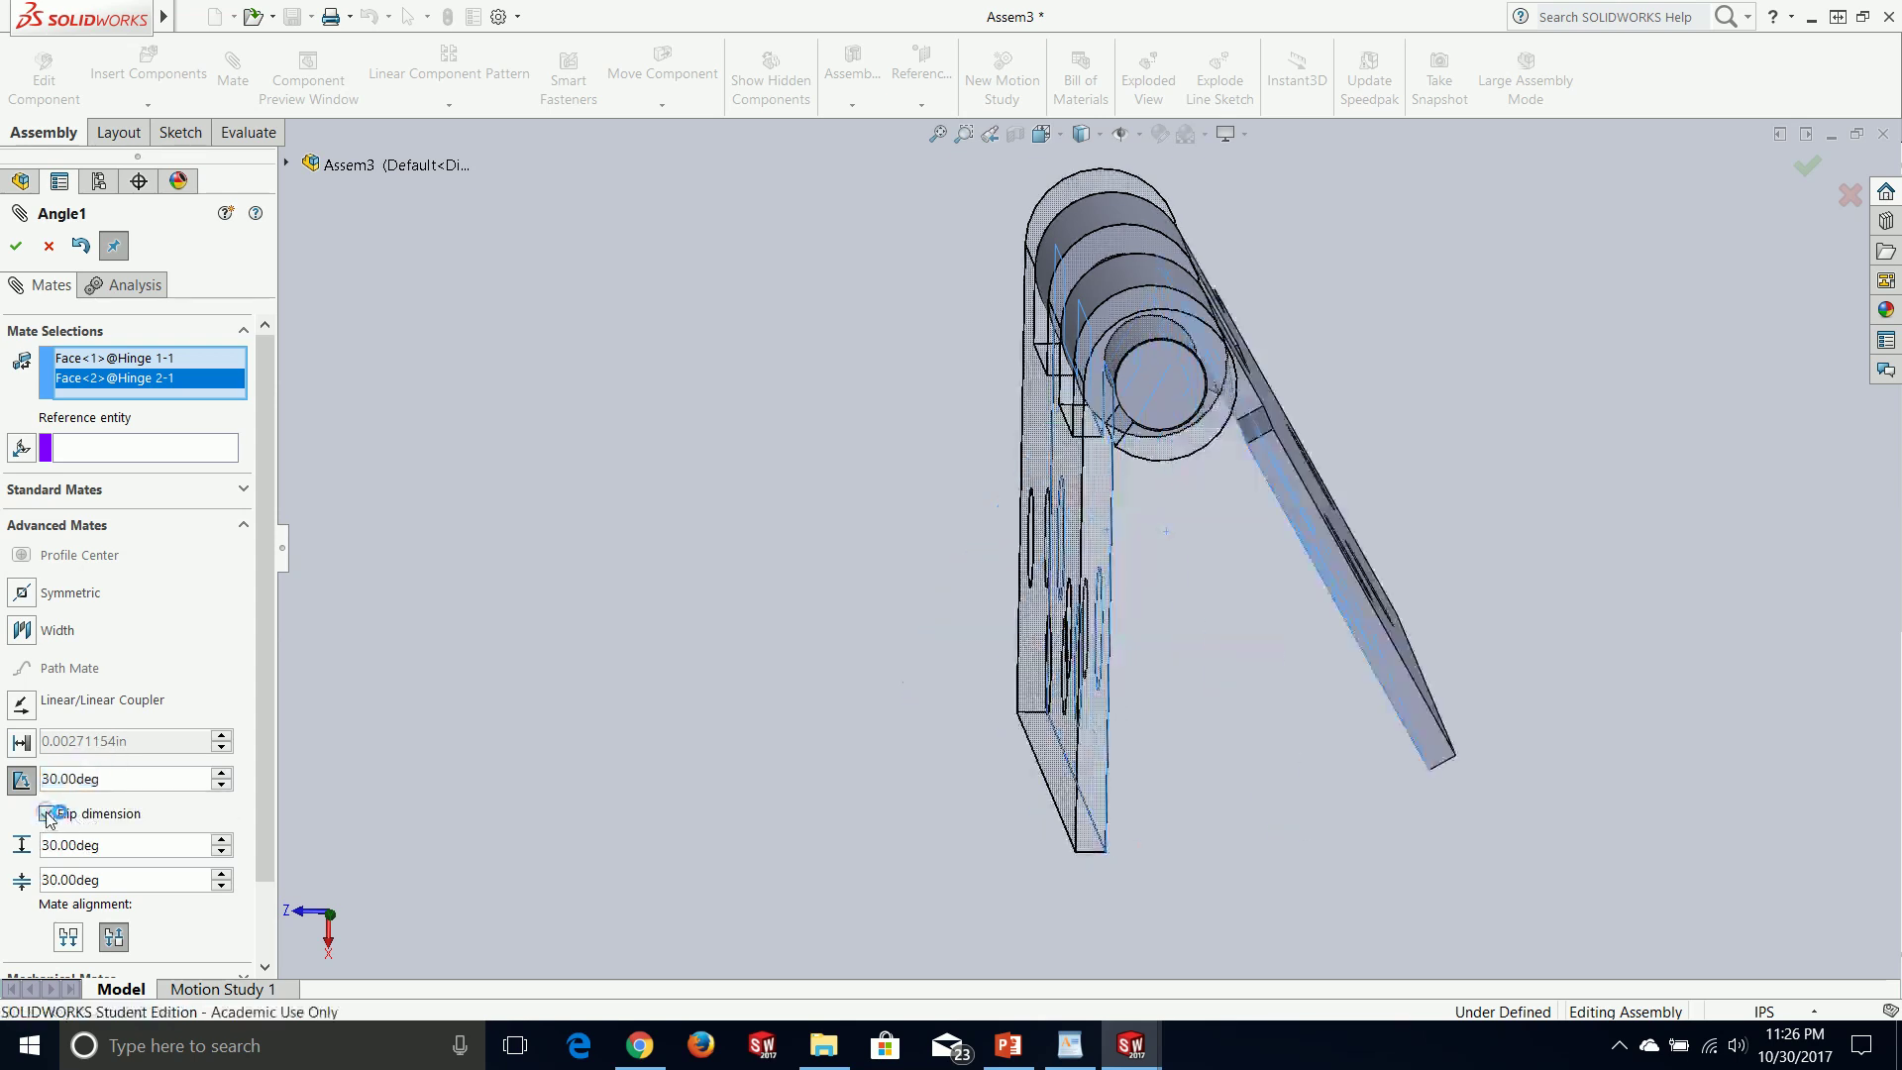
pyautogui.moveTo(694, 753)
pyautogui.mouseDown(button='middle')
pyautogui.moveTo(672, 727)
pyautogui.moveTo(690, 721)
pyautogui.mouseUp(button='middle')
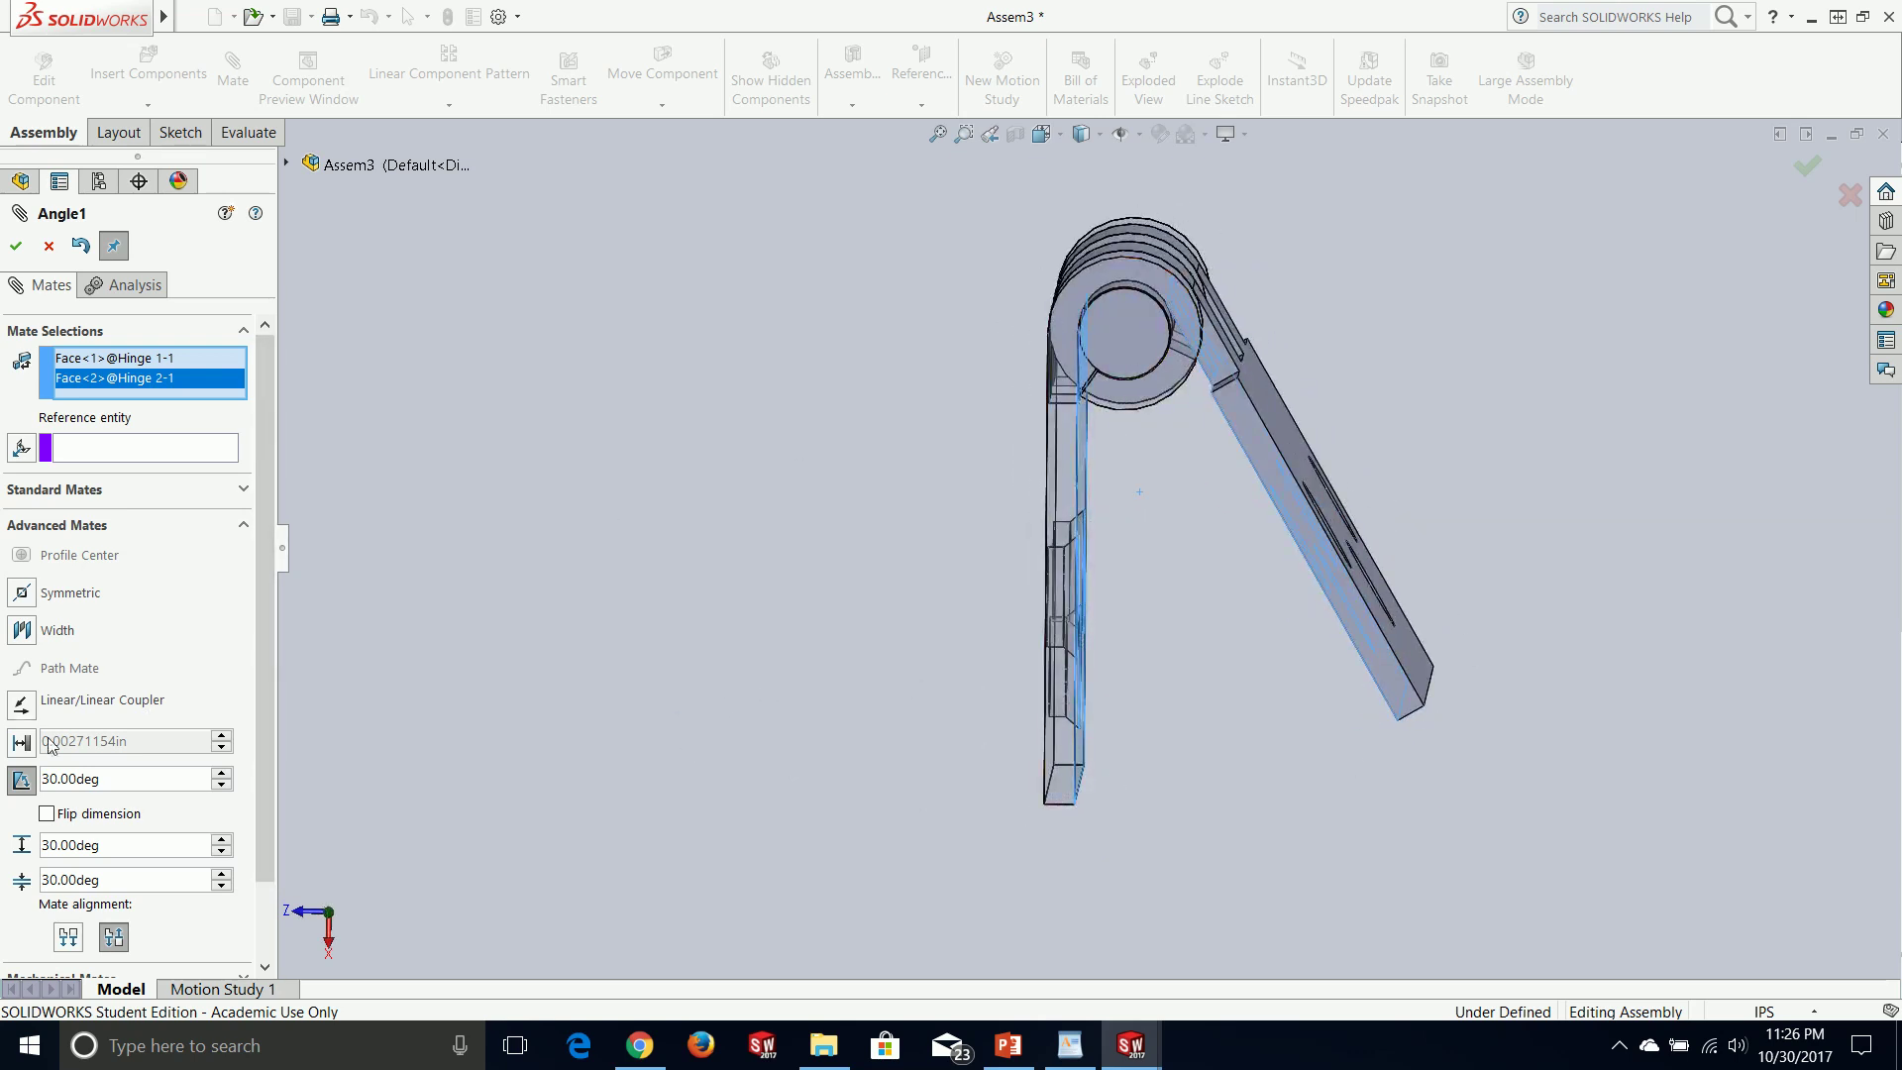
# - Preview the hinge at mate angles of 45, 90 and 270 degrees, and set the angle to 0 degrees
pyautogui.moveTo(111, 777); pyautogui.dragTo(42, 779)
pyautogui.write('45')
pyautogui.press('Return')
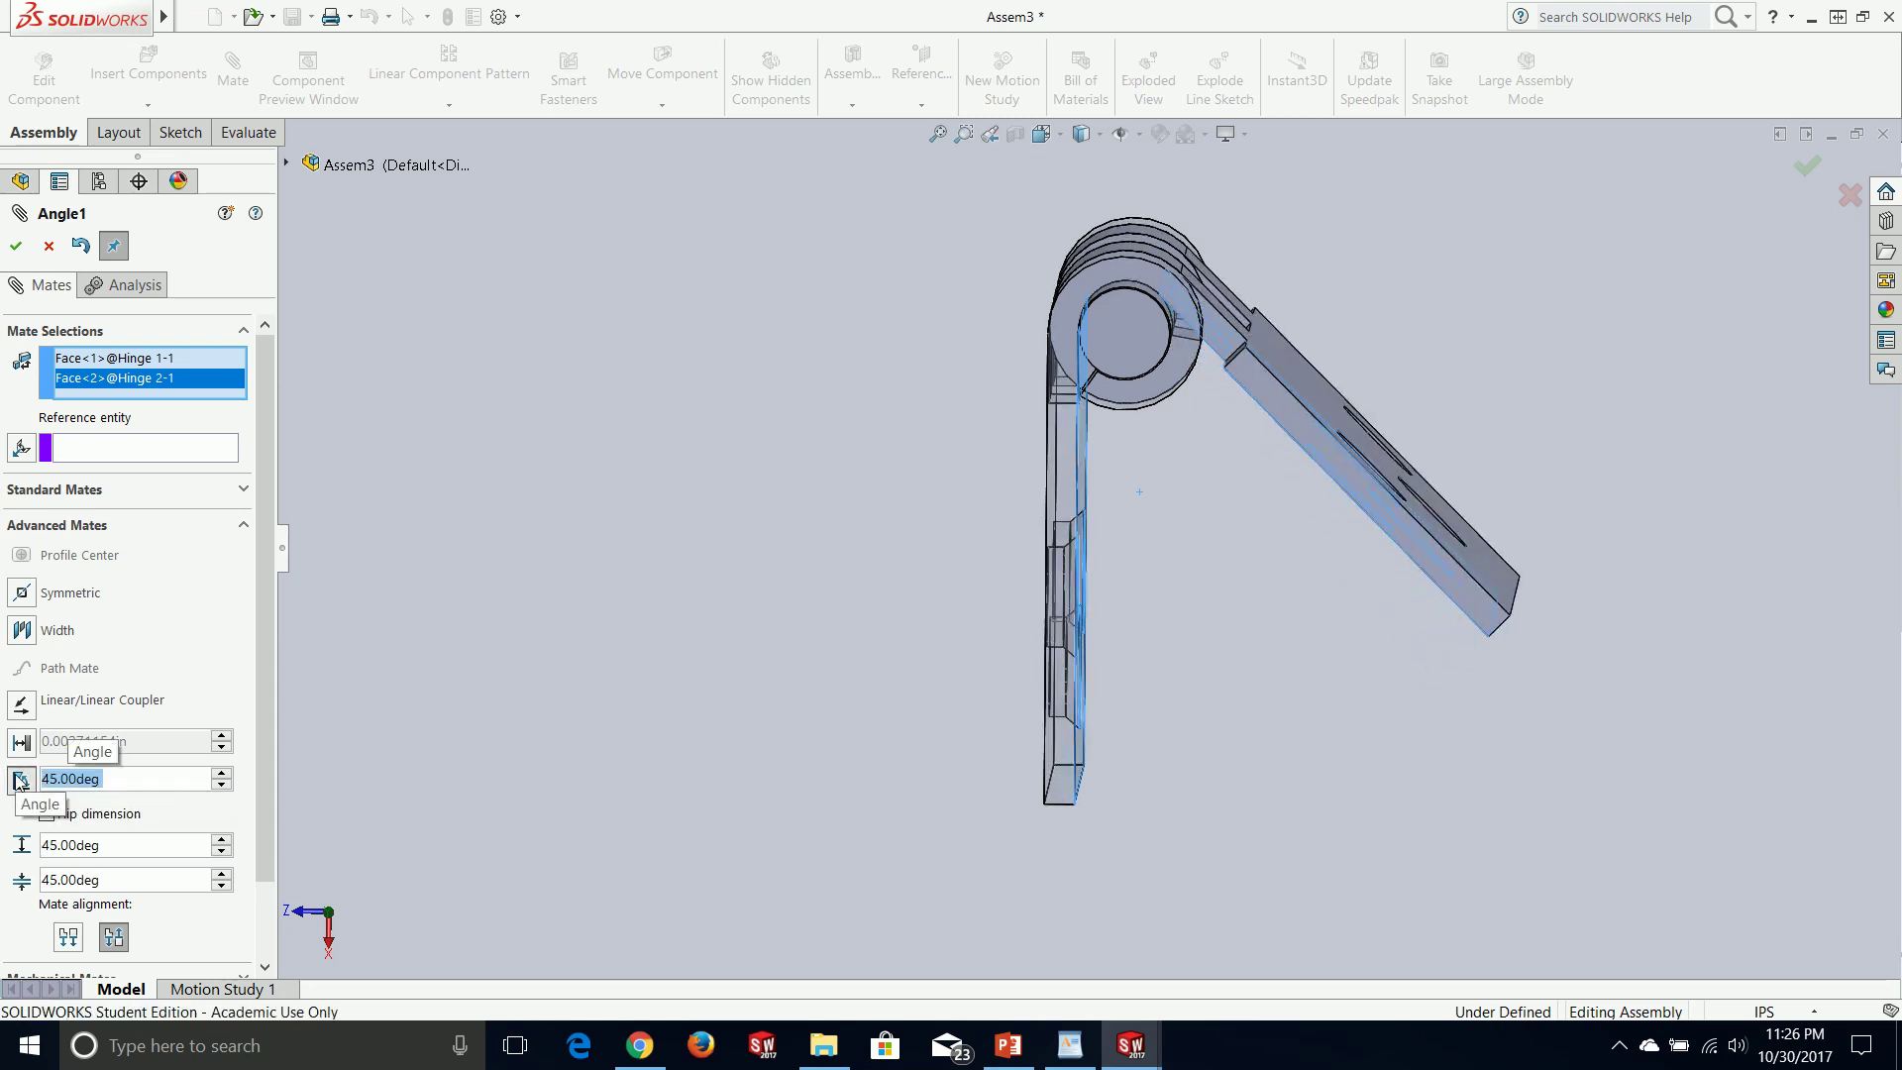
pyautogui.write('90')
pyautogui.press('Return')
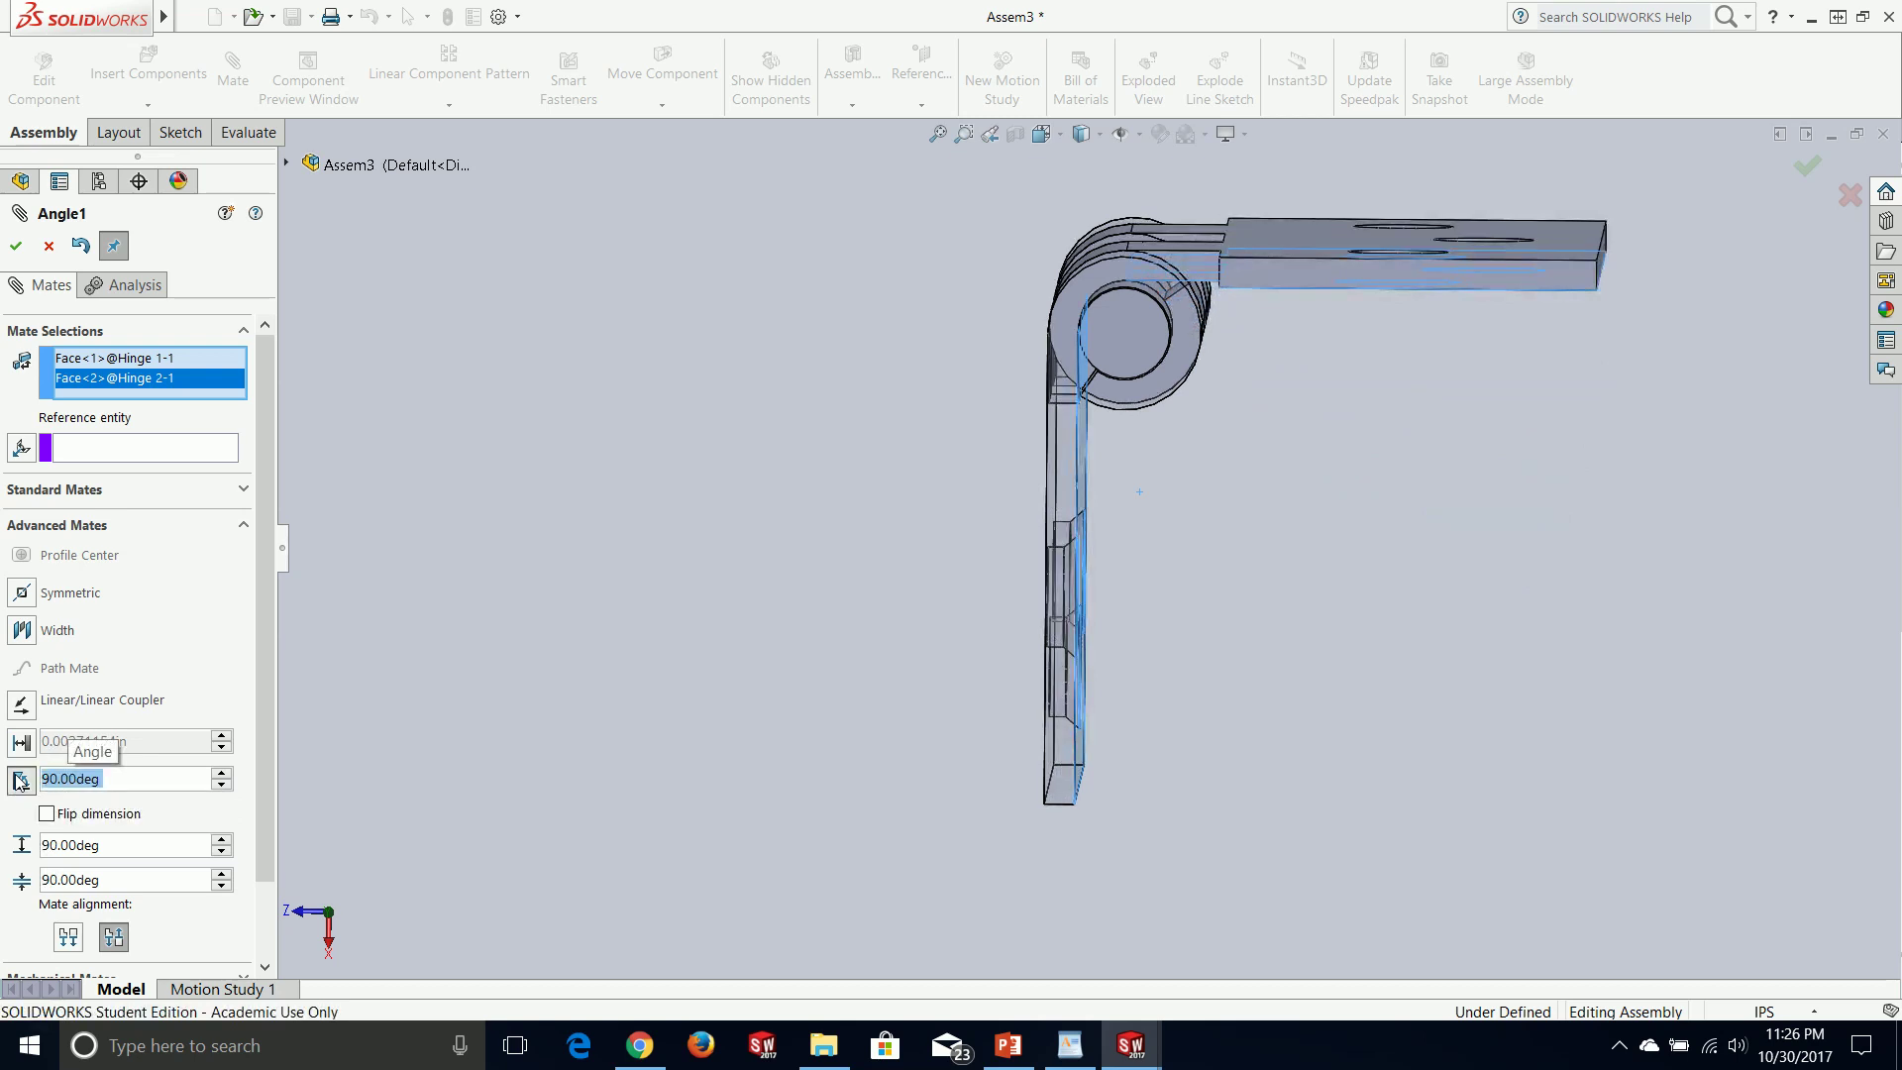
pyautogui.write('270')
pyautogui.press('Return')
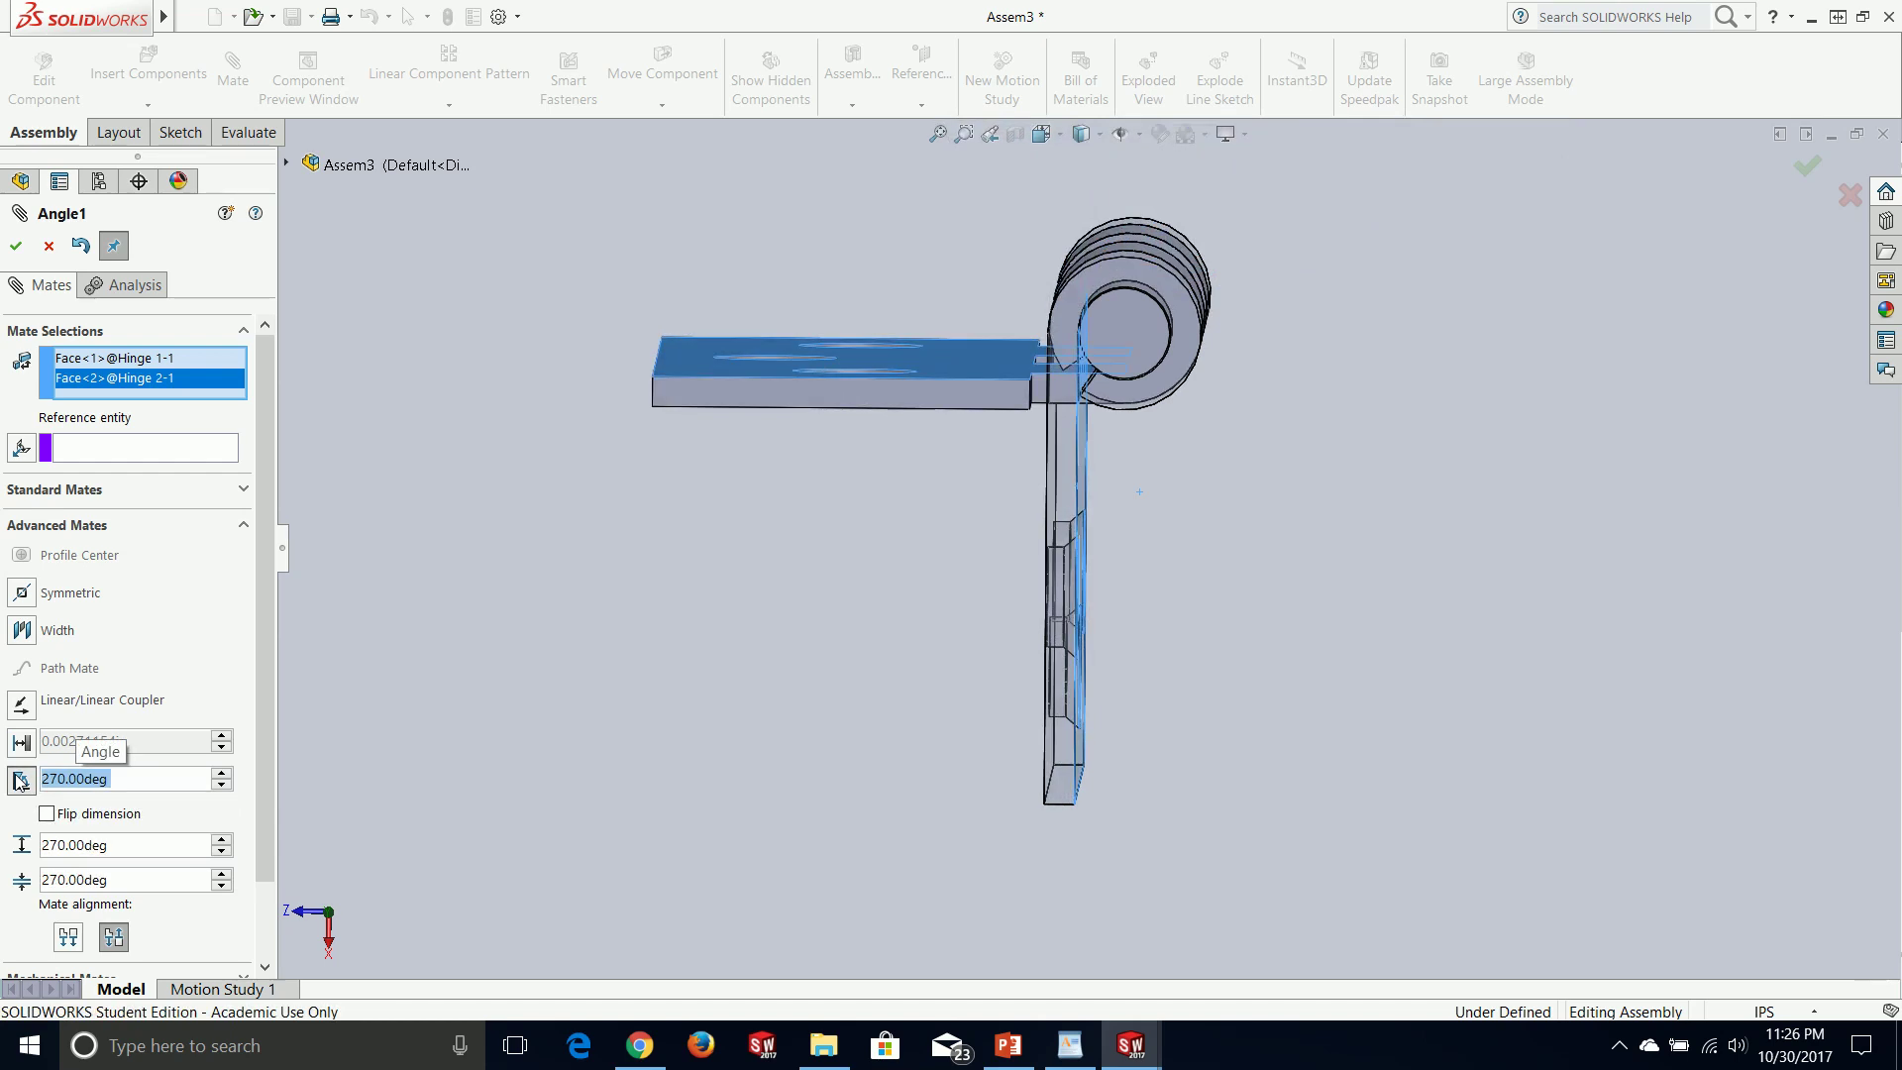
pyautogui.write('0')
pyautogui.press('Return')
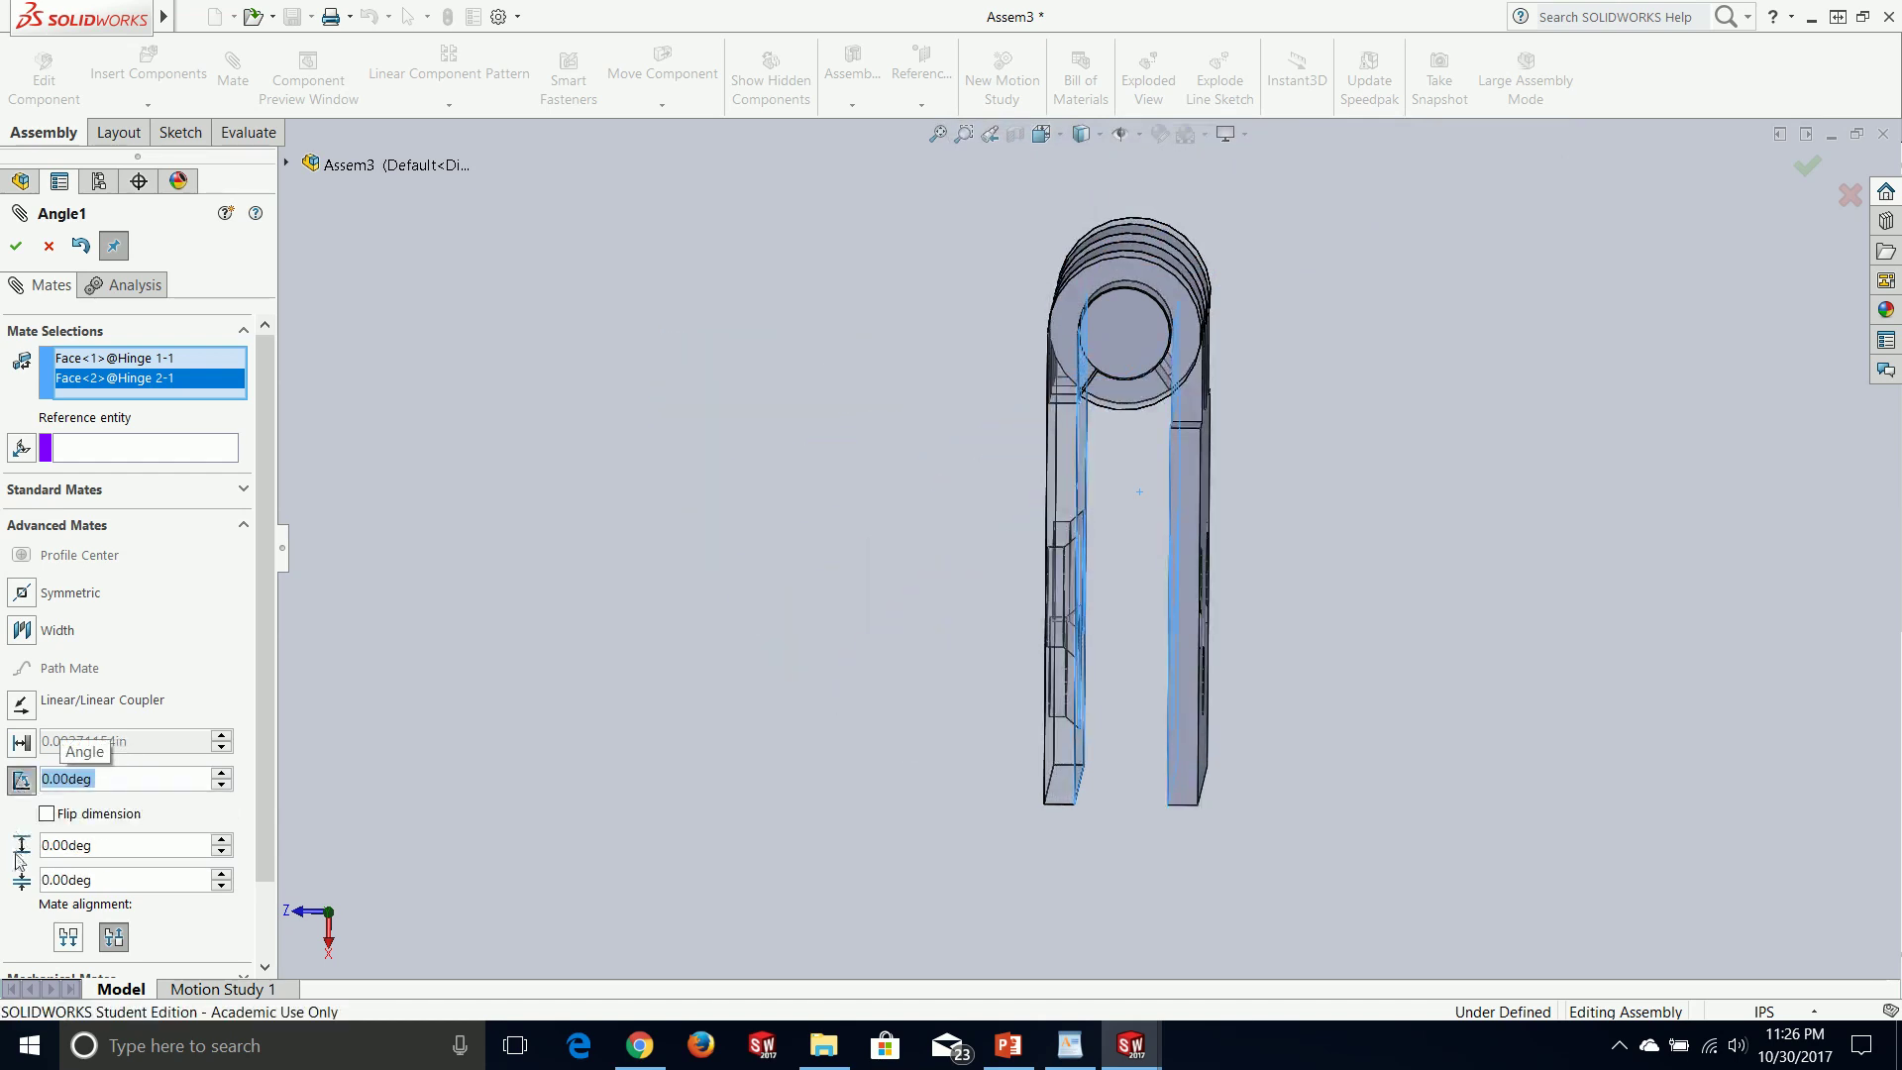
# - Limit the angle mate to a maximum of 270 degrees and a minimum of -11.16 degrees, and accept the mate
pyautogui.click(113, 846)
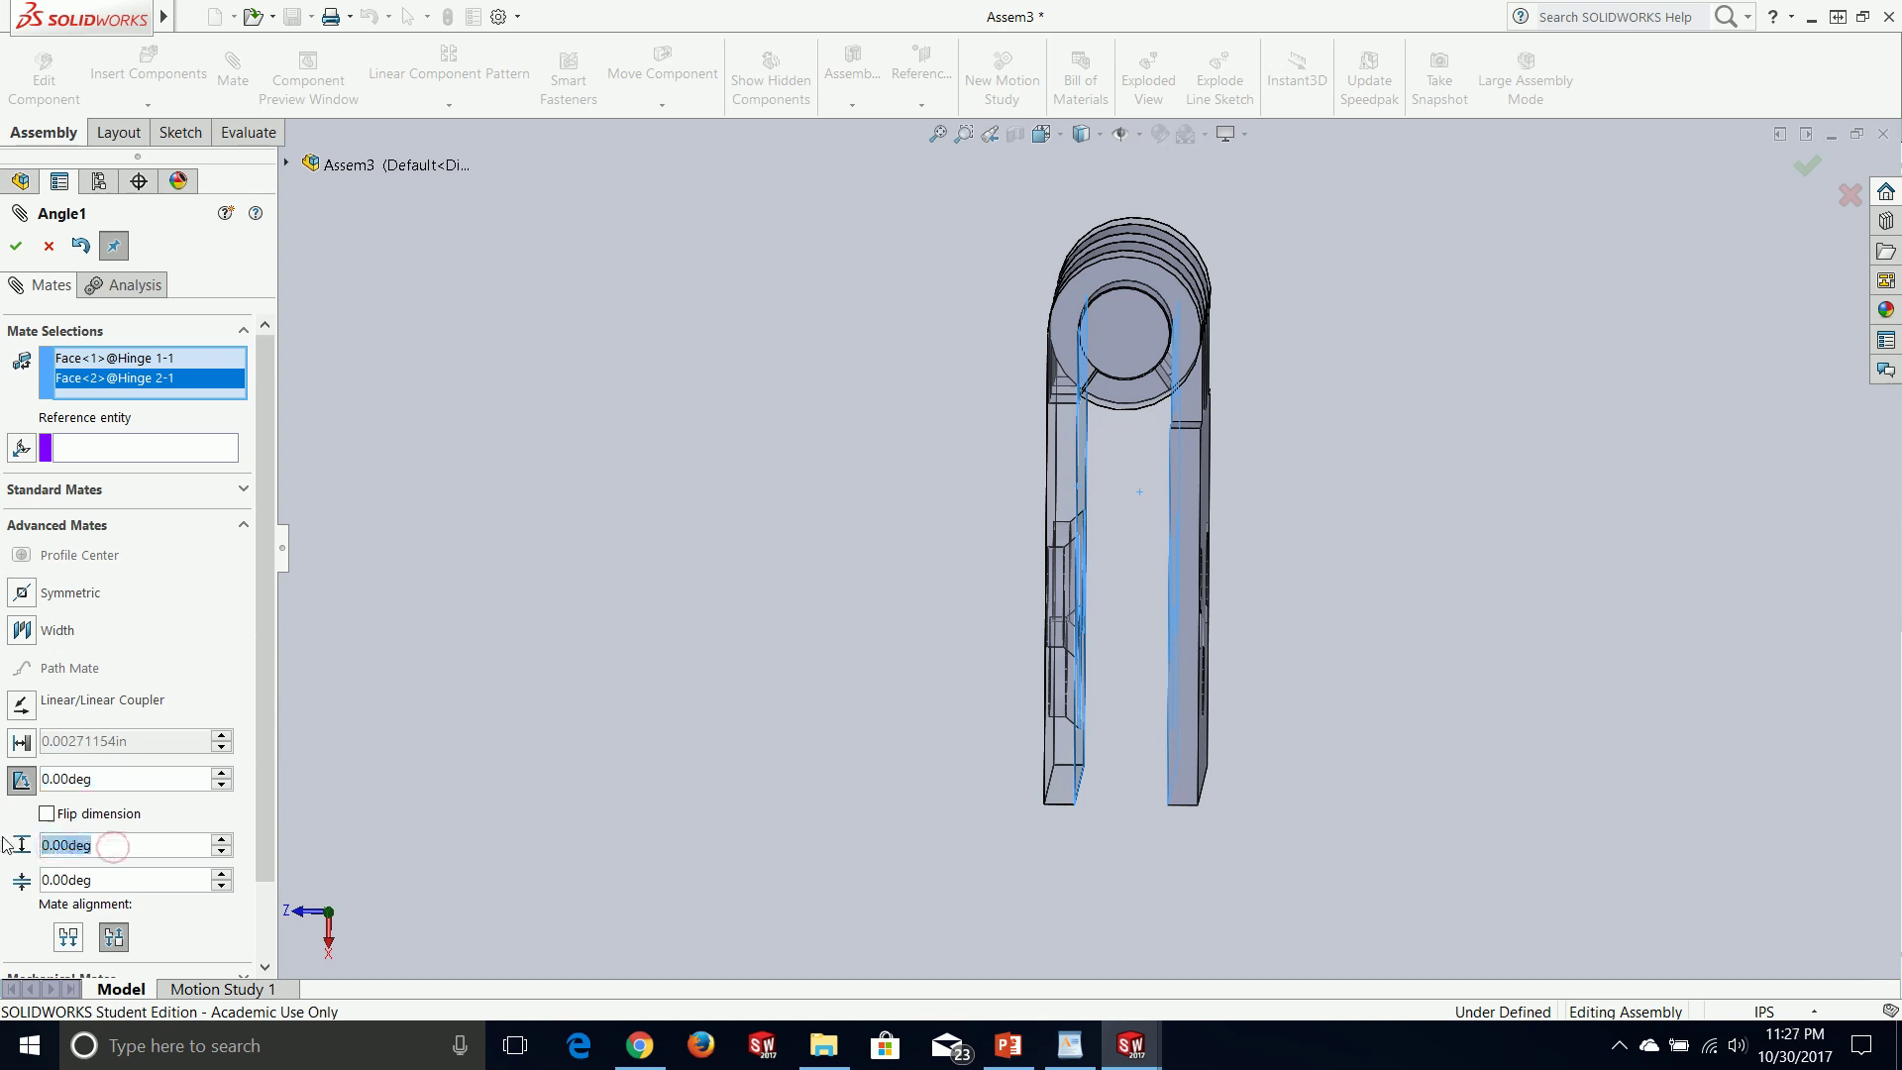
pyautogui.write('270')
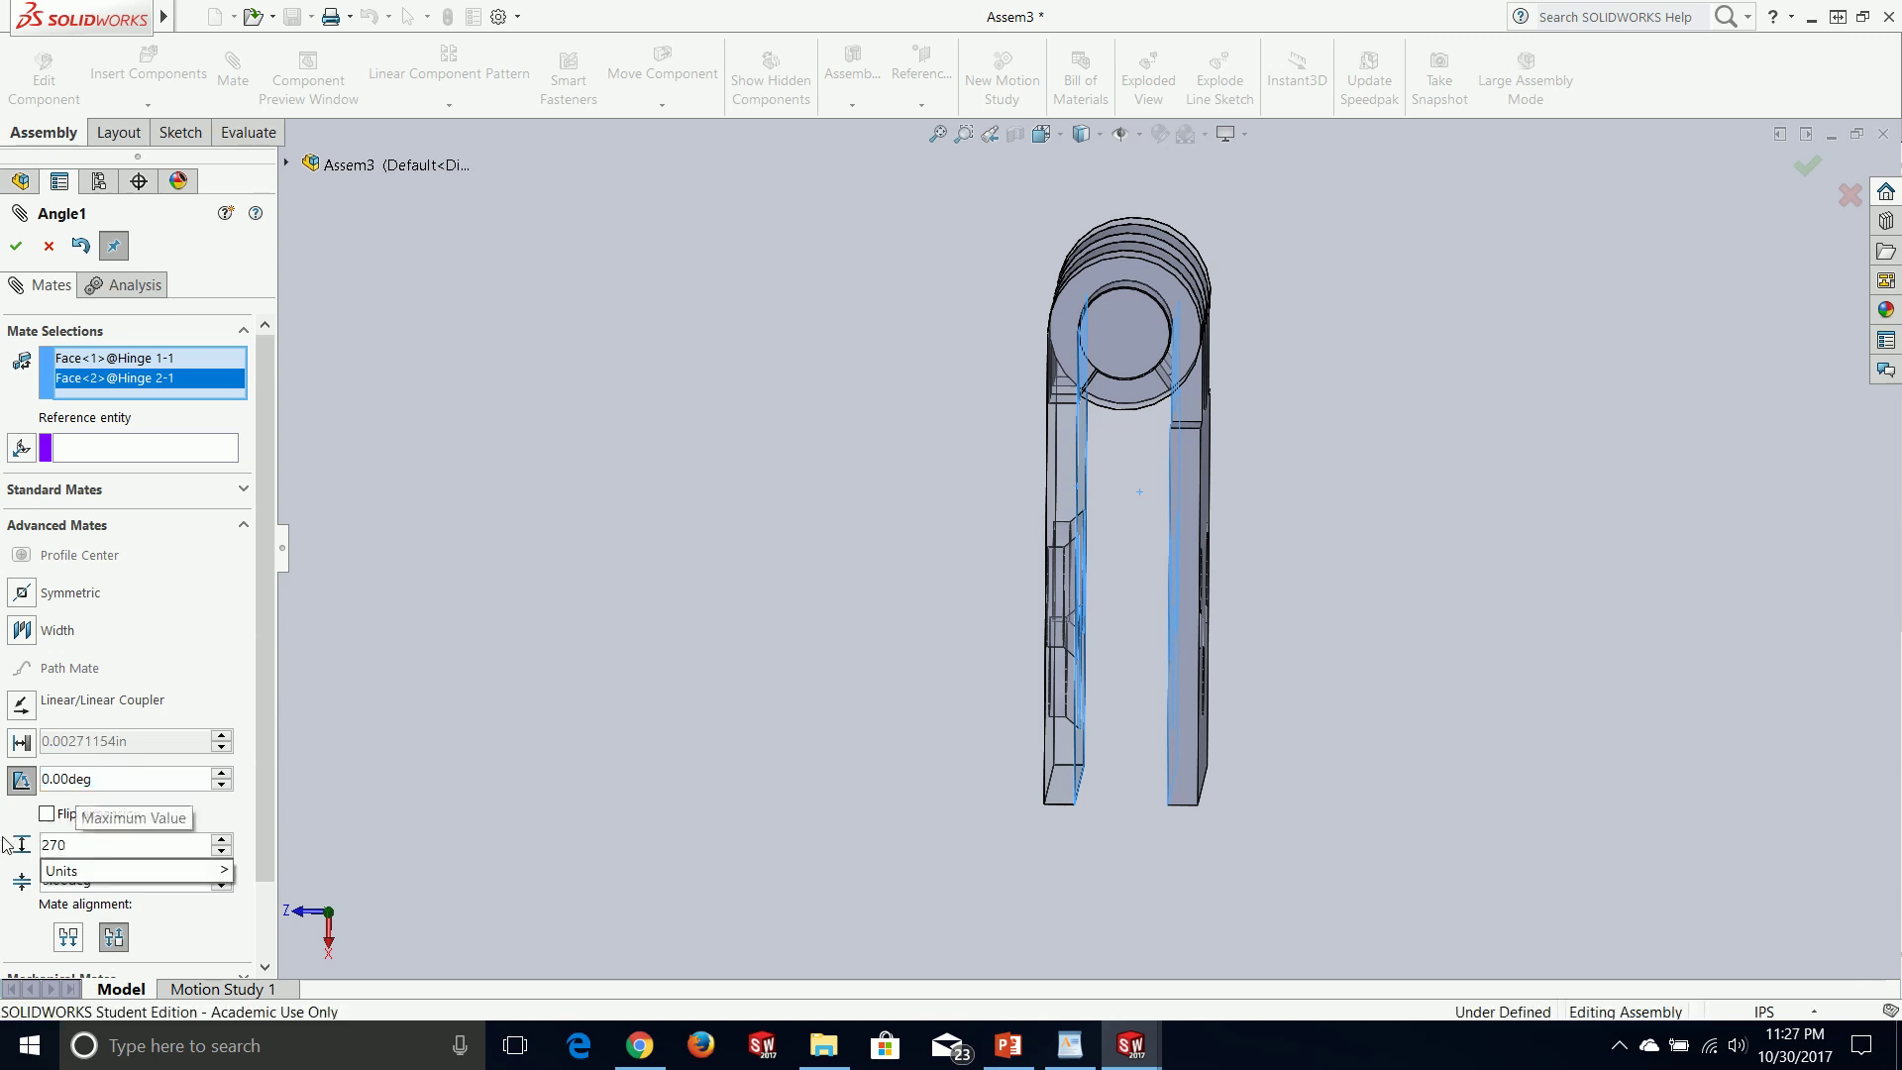
pyautogui.press('Return')
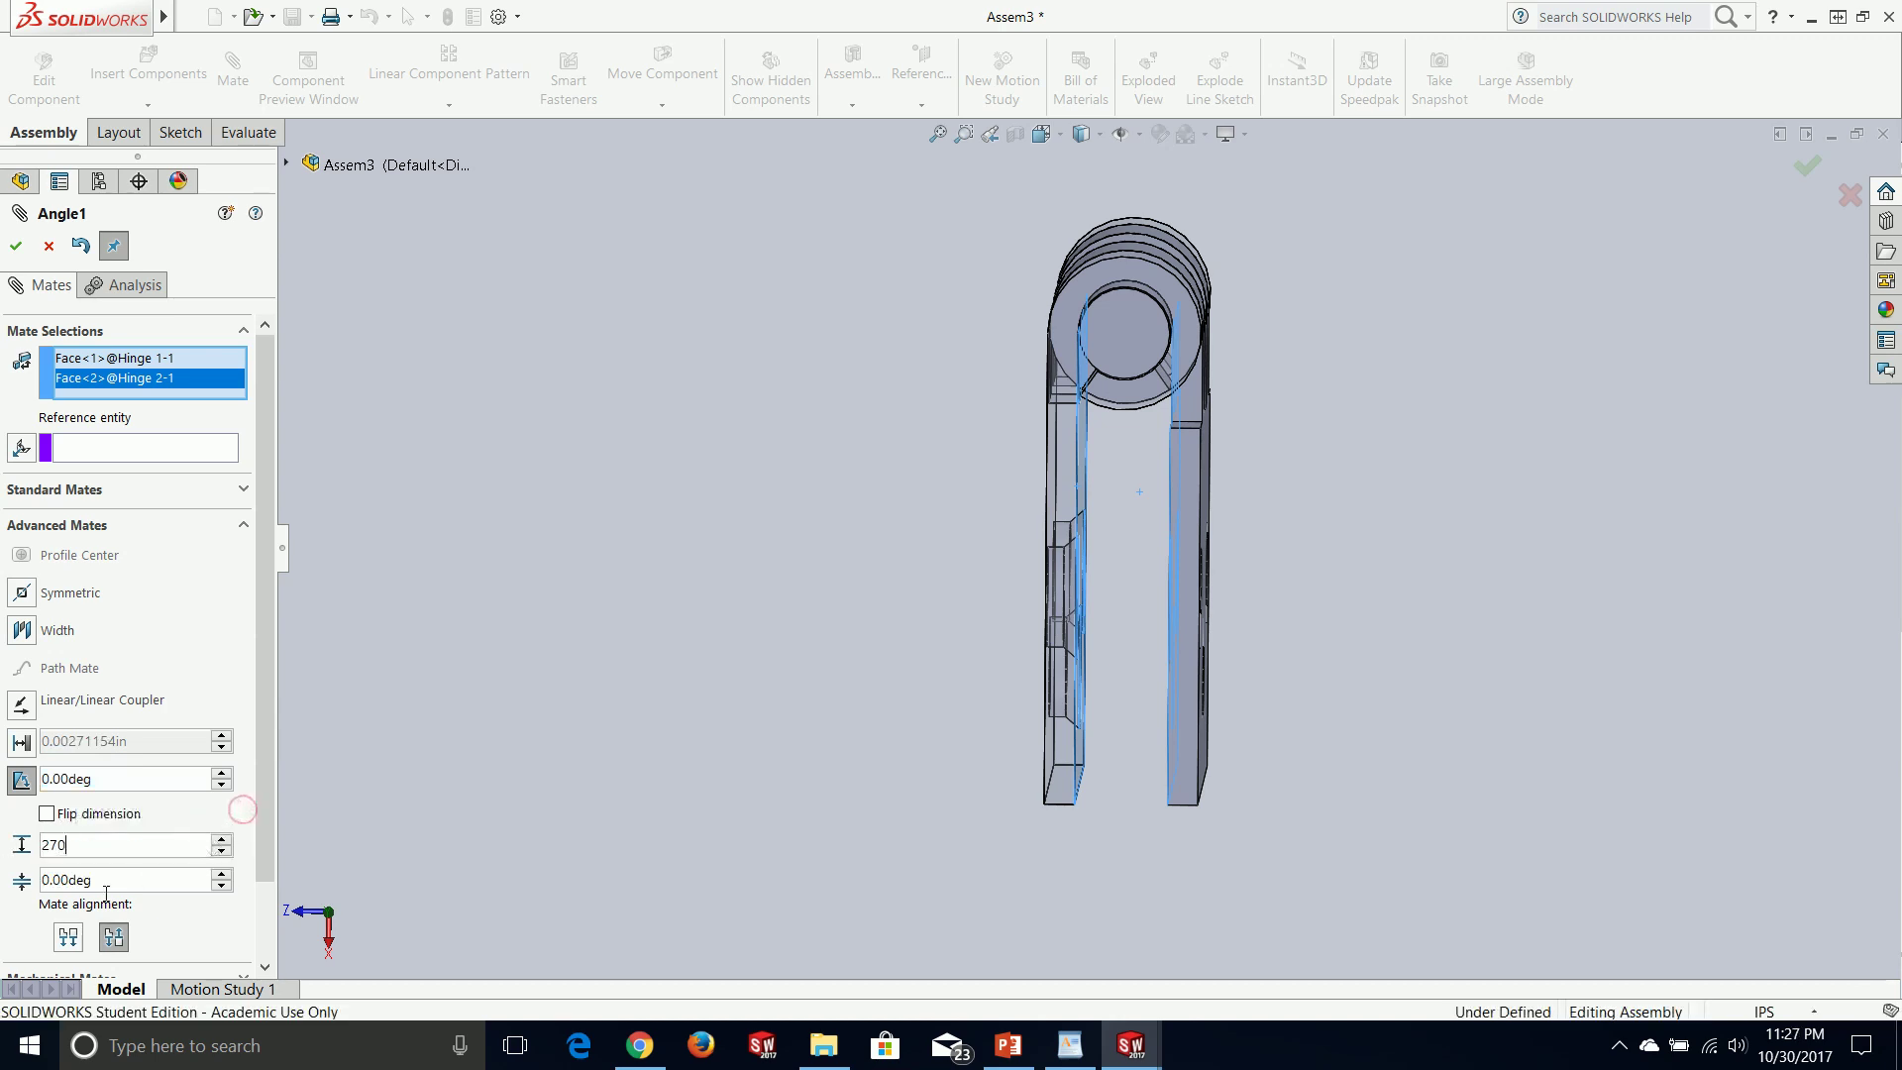
pyautogui.click(62, 879)
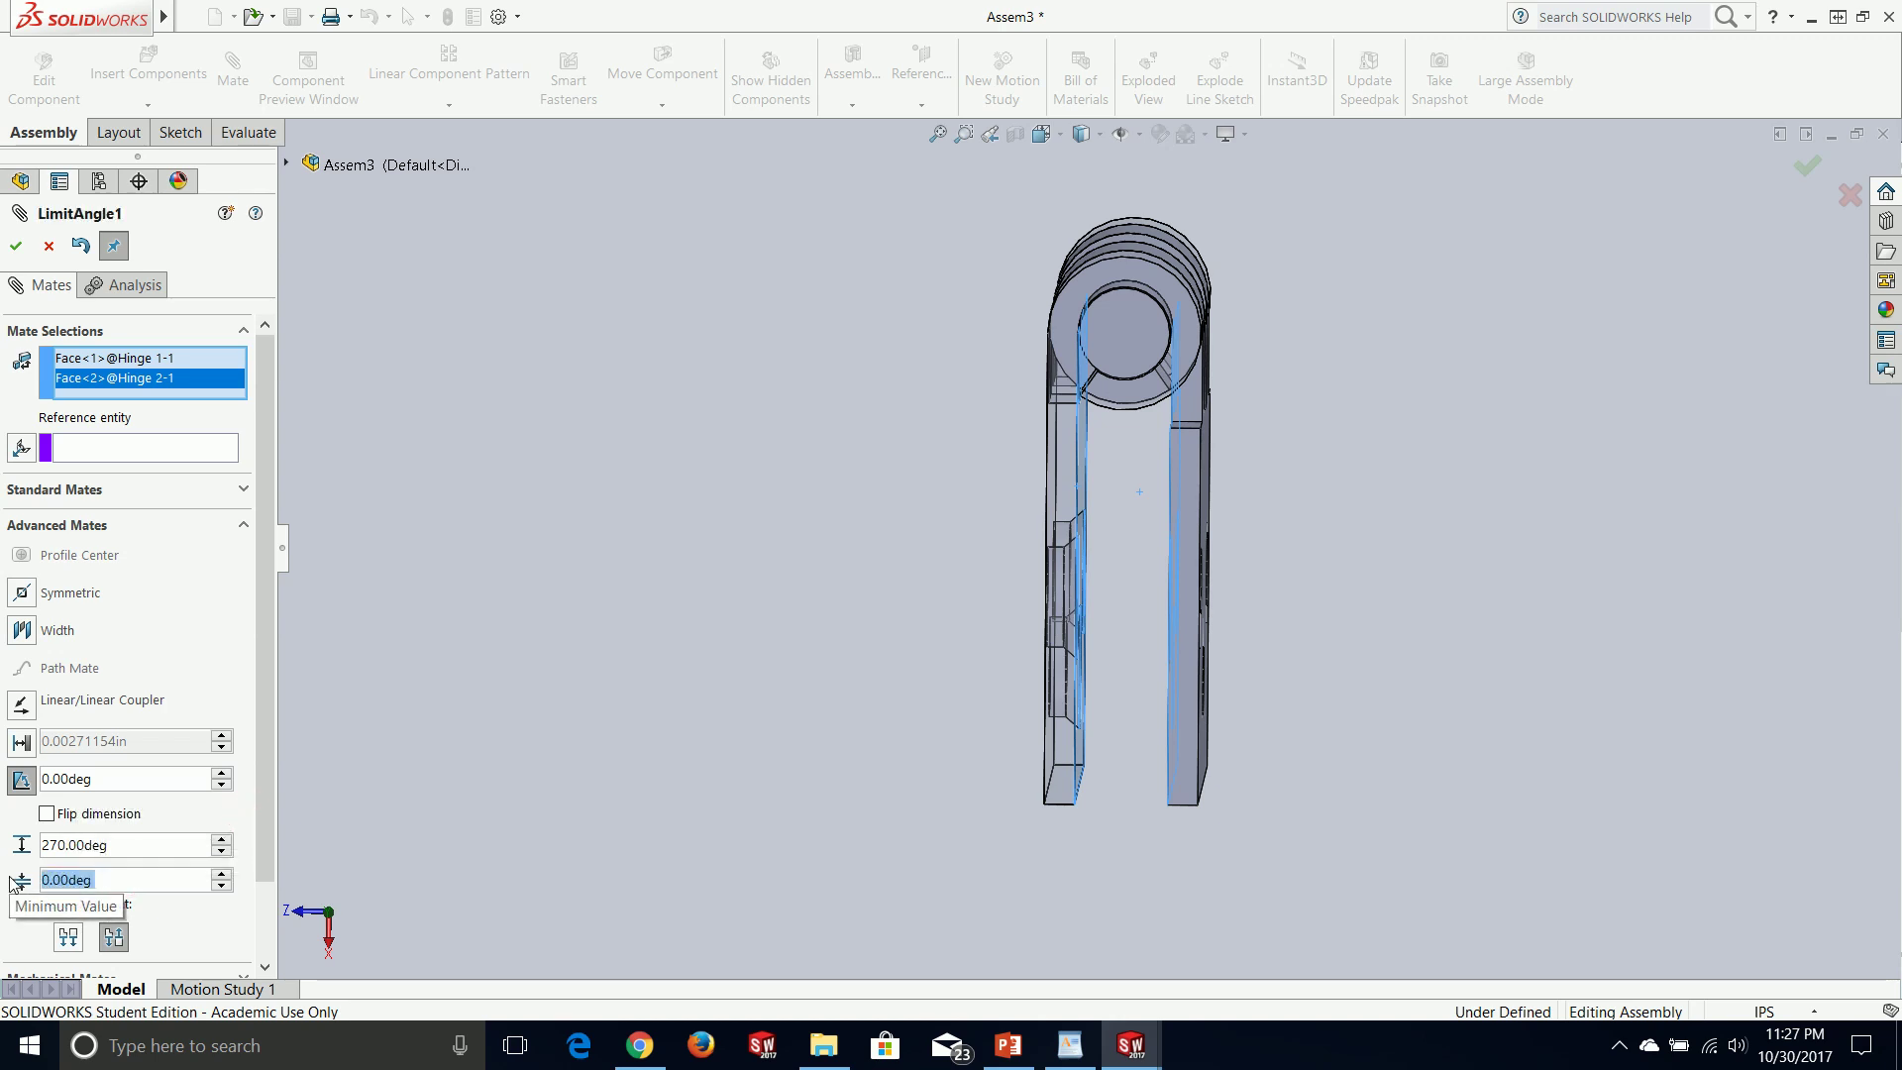
pyautogui.click(100, 881)
pyautogui.click(100, 881)
pyautogui.press('BackSpace')
pyautogui.press('BackSpace')
pyautogui.press('BackSpace')
pyautogui.press('BackSpace')
pyautogui.press('BackSpace')
pyautogui.press('BackSpace')
pyautogui.press('BackSpace')
pyautogui.write('-11.16')
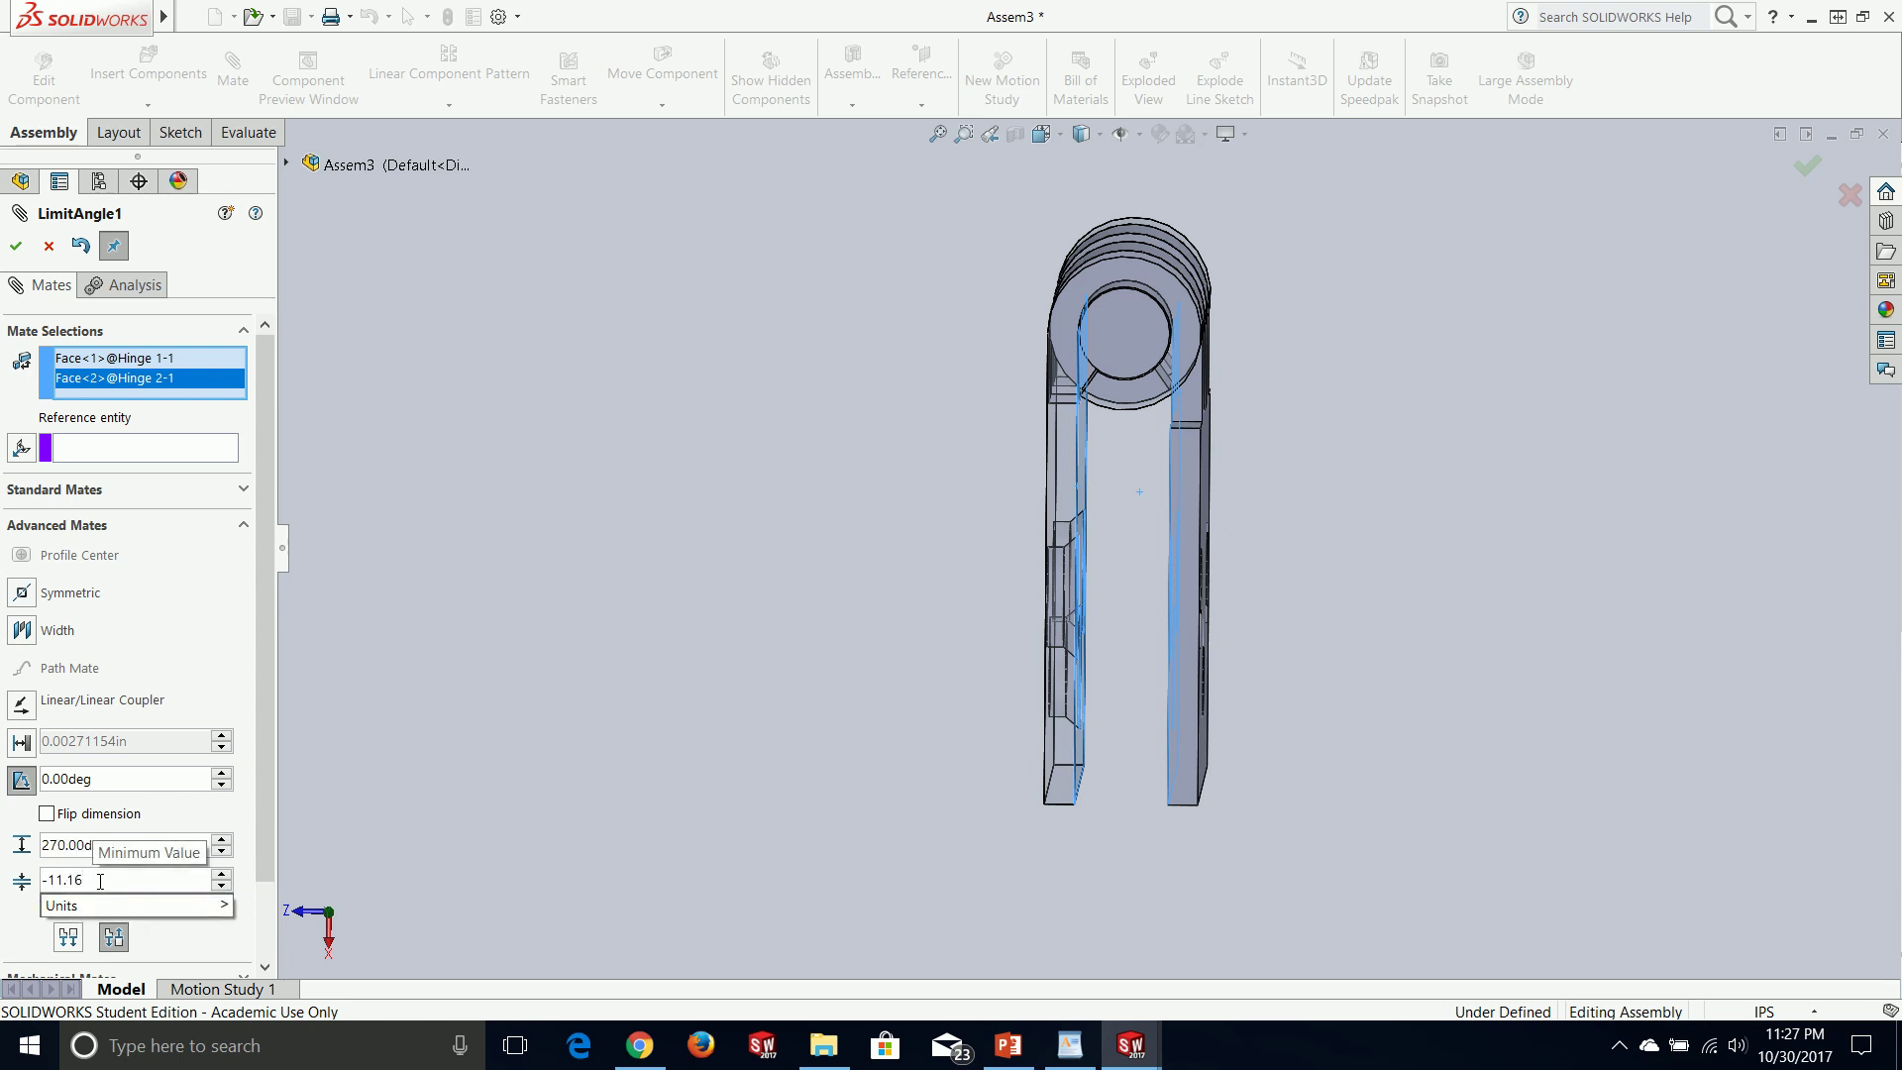
pyautogui.click(19, 246)
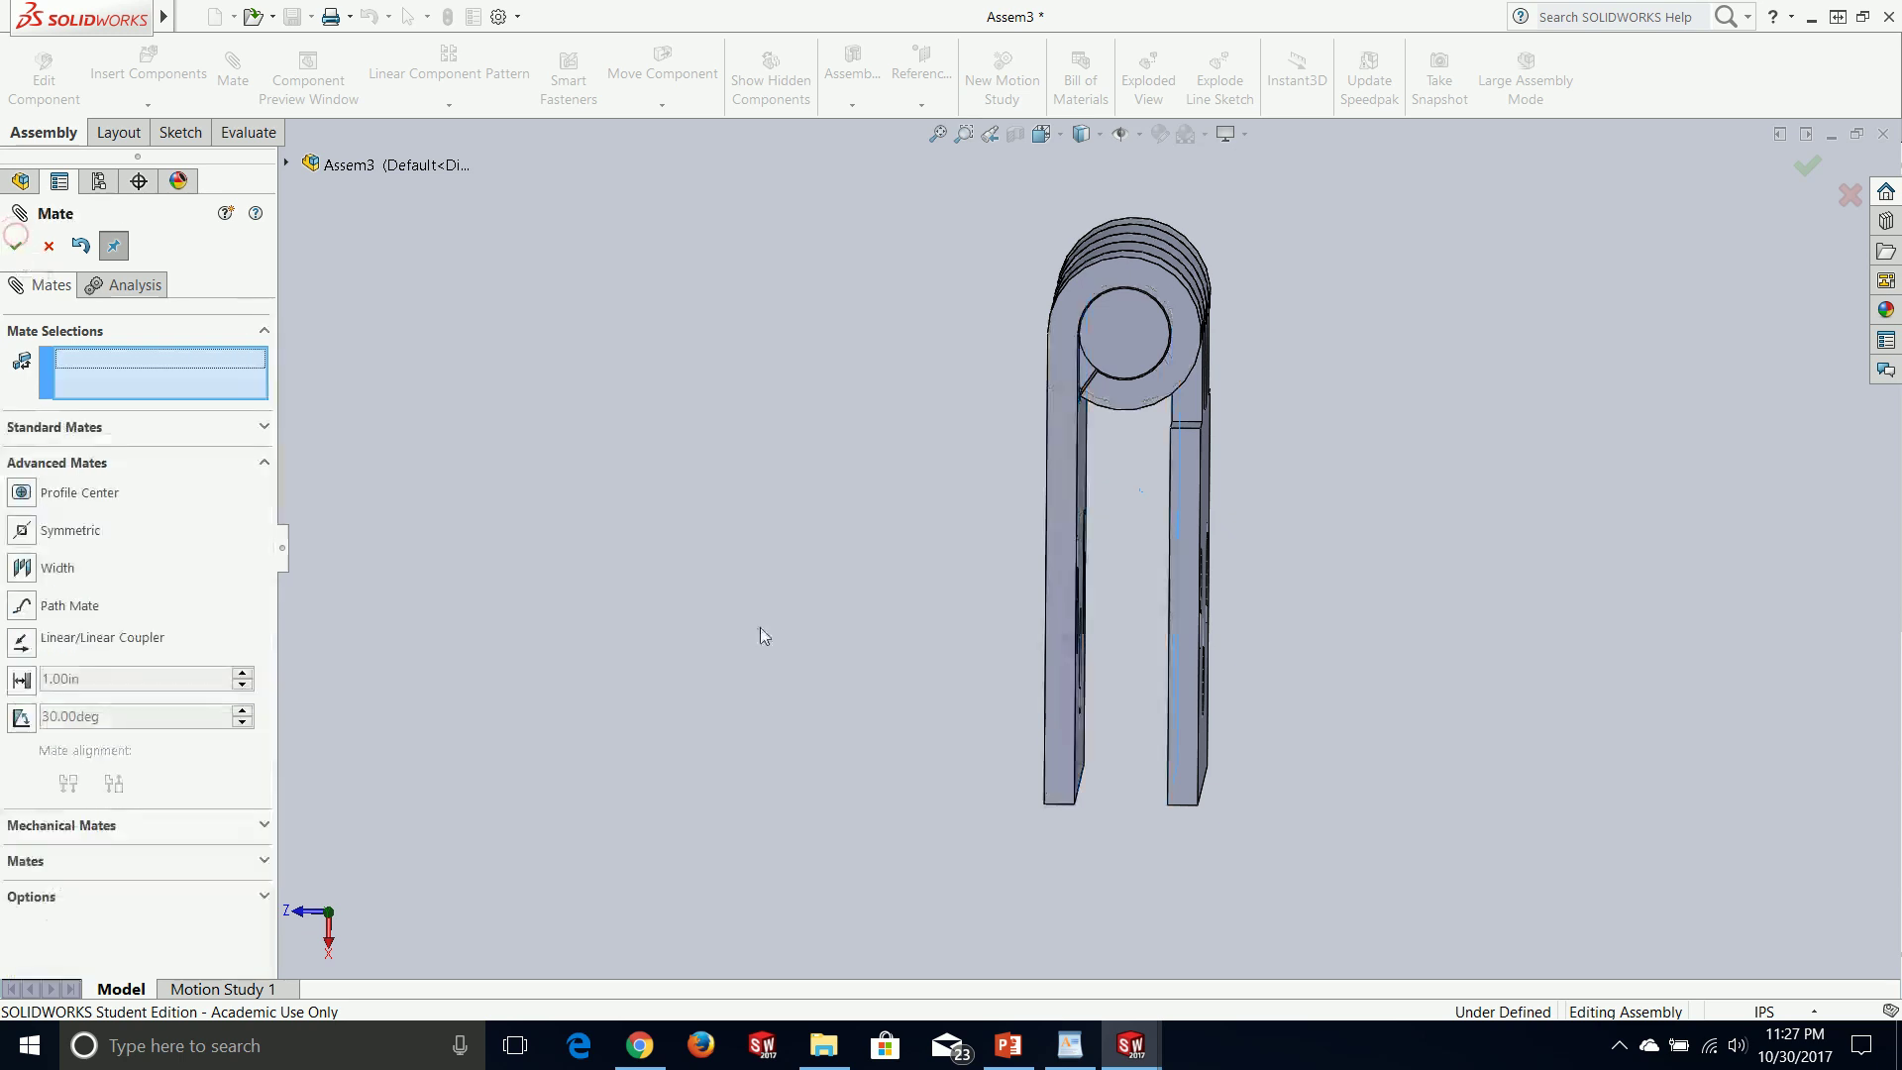
# - Finish mating and swing Hinge 2 open away from Hinge 1 to test the limited rotation
pyautogui.click(729, 644)
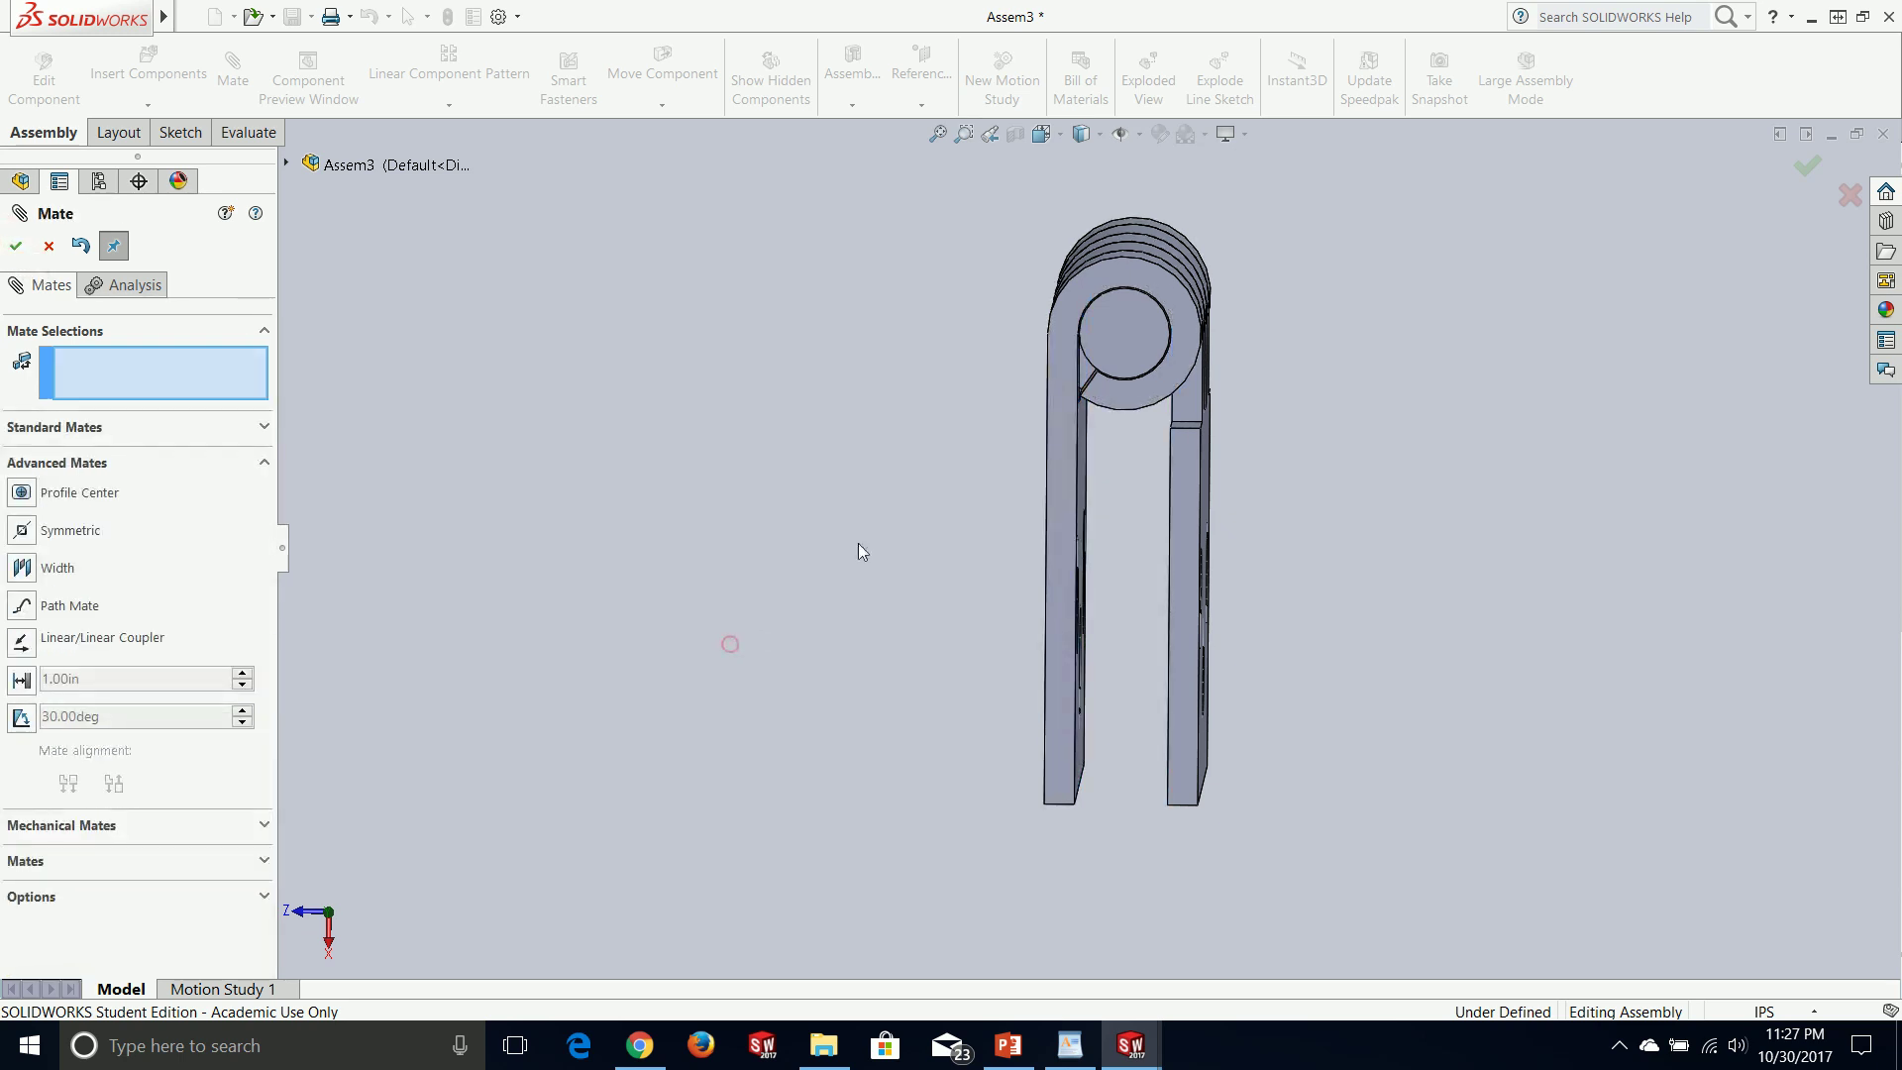
pyautogui.click(1805, 170)
pyautogui.moveTo(1185, 758); pyautogui.dragTo(1407, 421)
pyautogui.press('Escape')
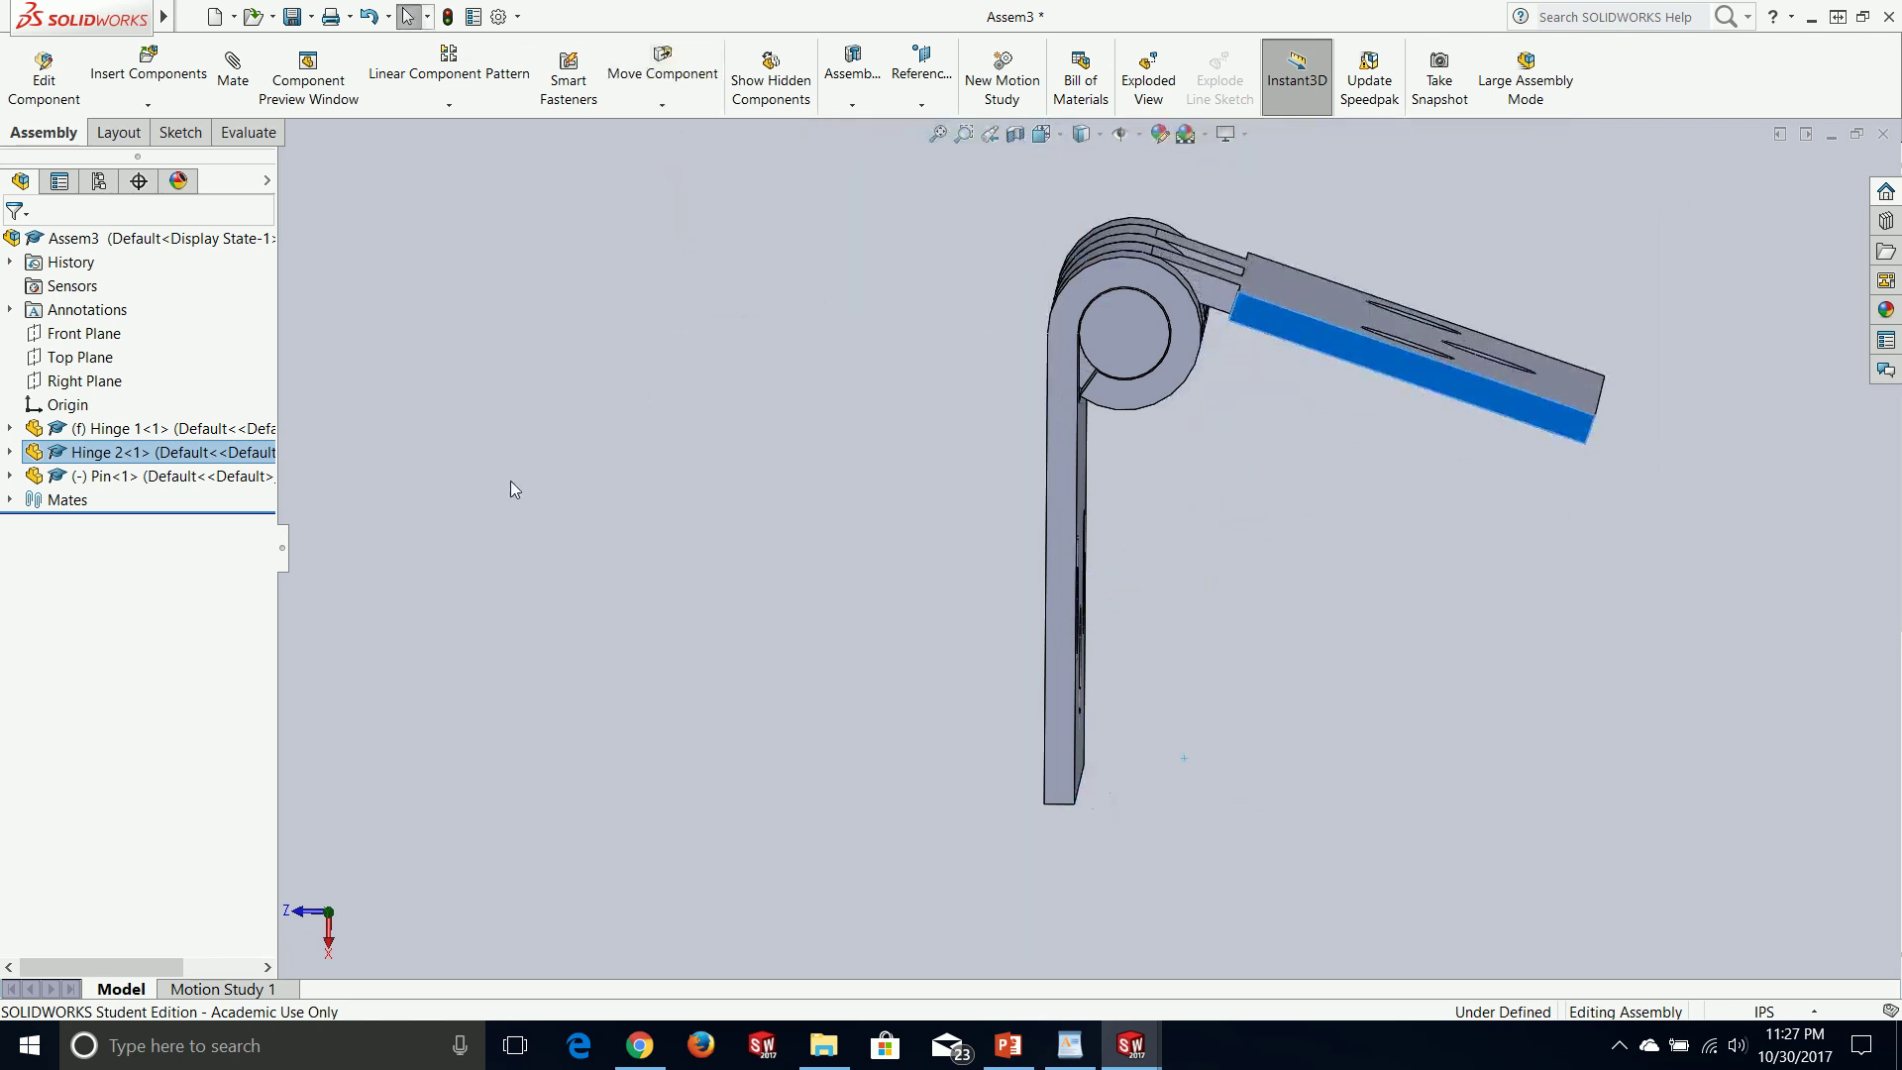
pyautogui.click(511, 489)
# - Reopen the limit angle mate between the hinges, review its angle limits and alignment, and close it
pyautogui.click(11, 499)
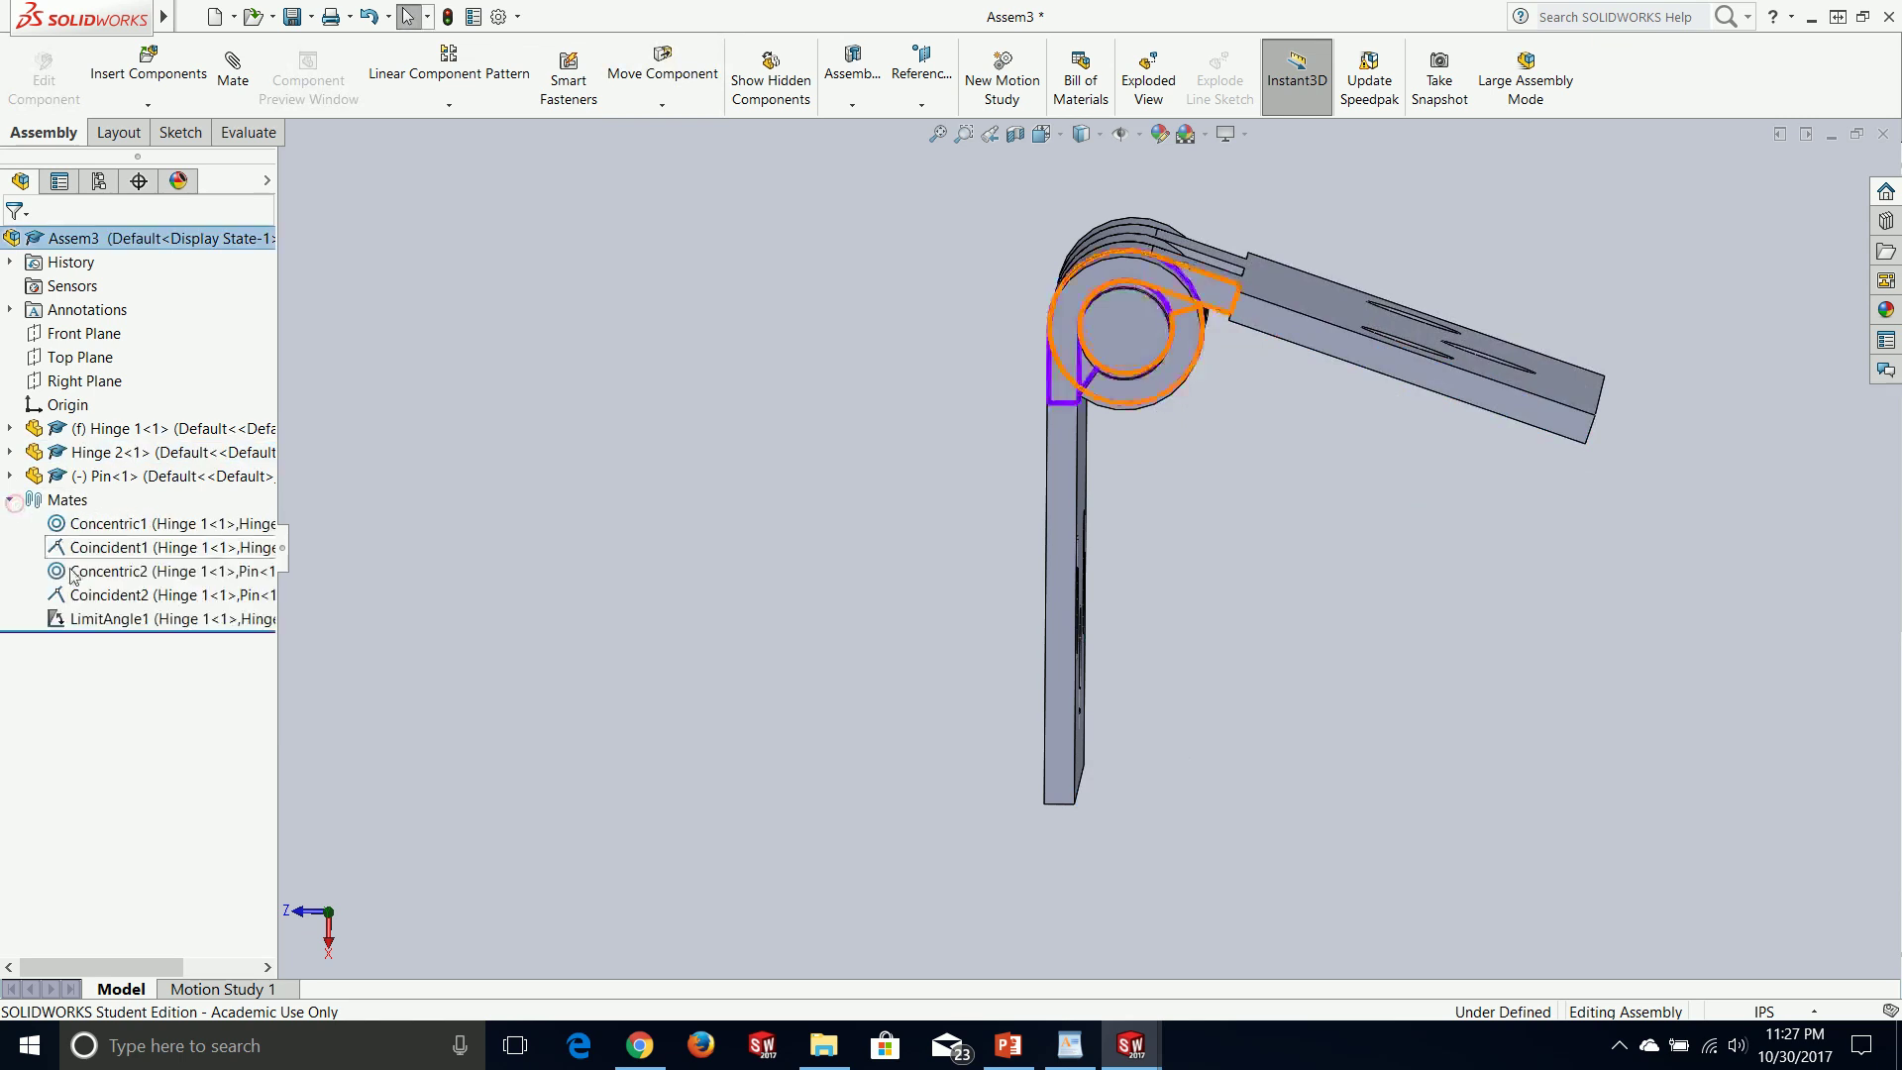
pyautogui.rightClick(109, 618)
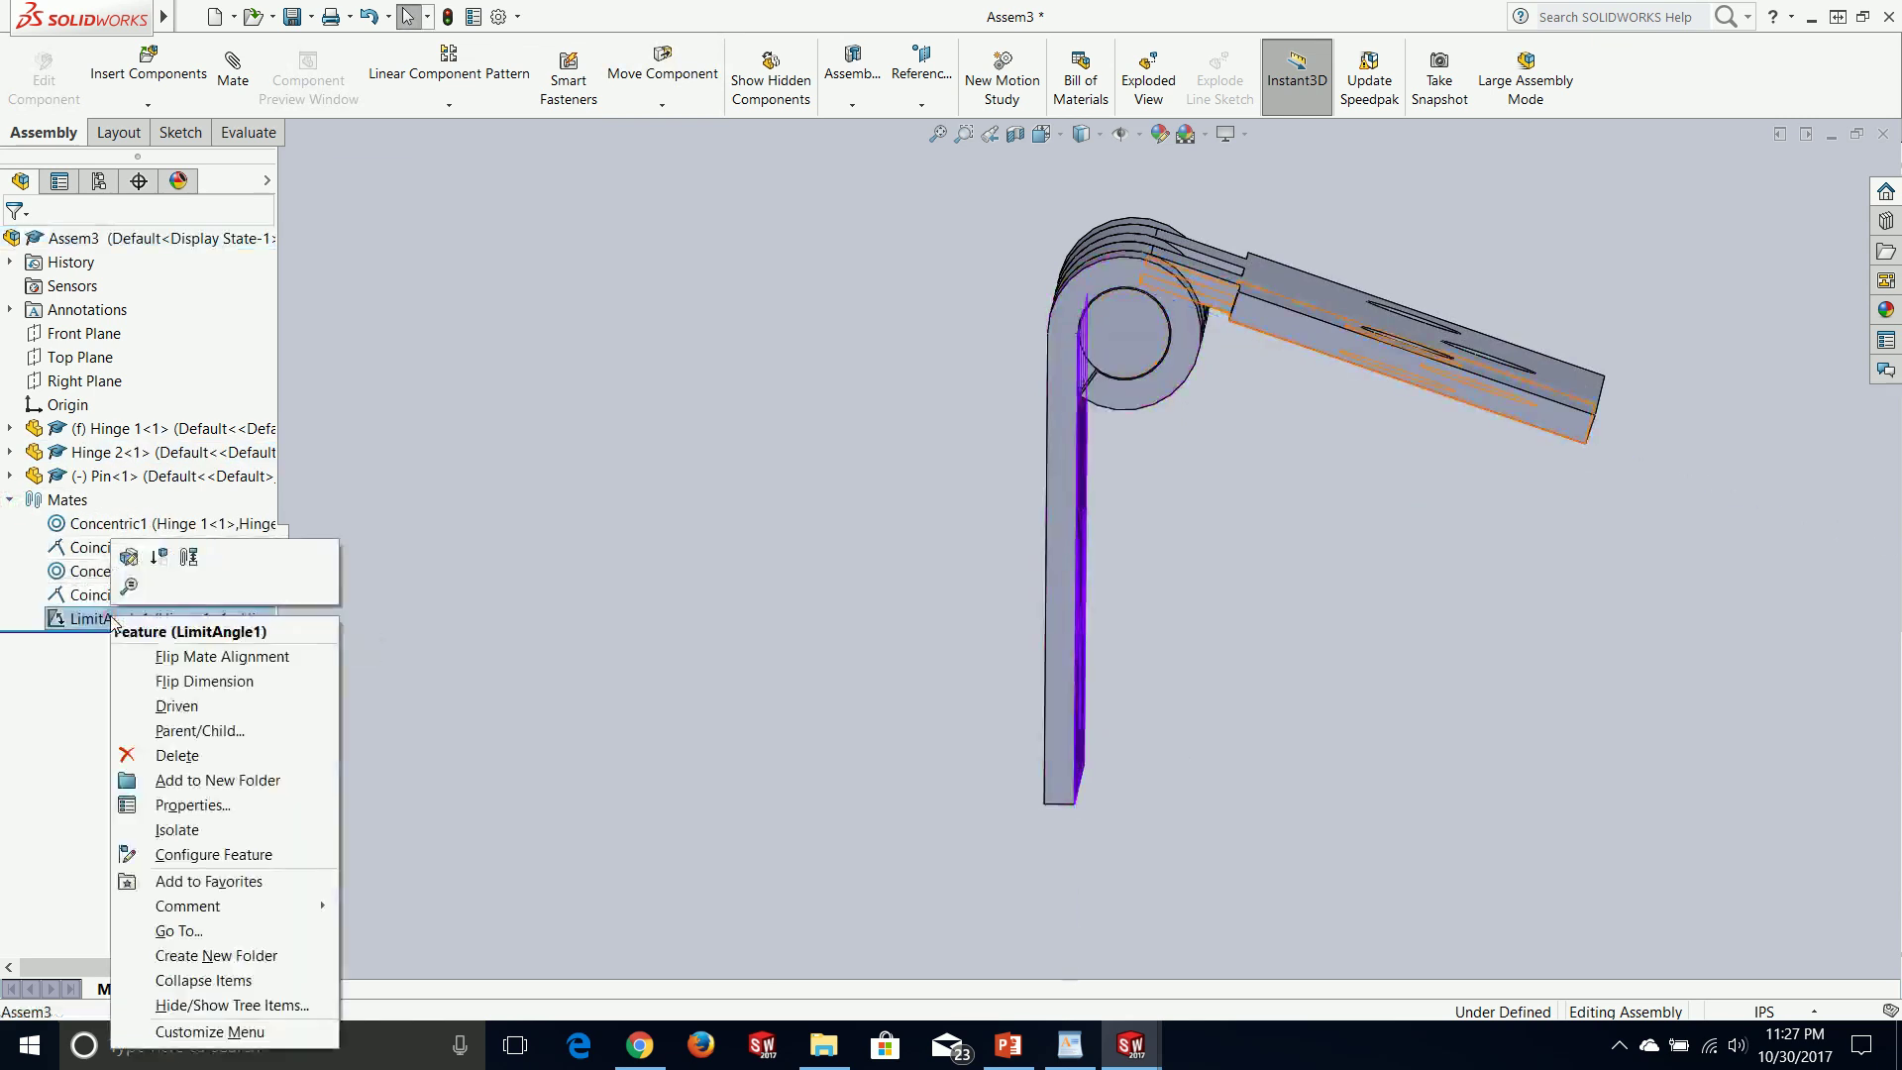
pyautogui.click(130, 559)
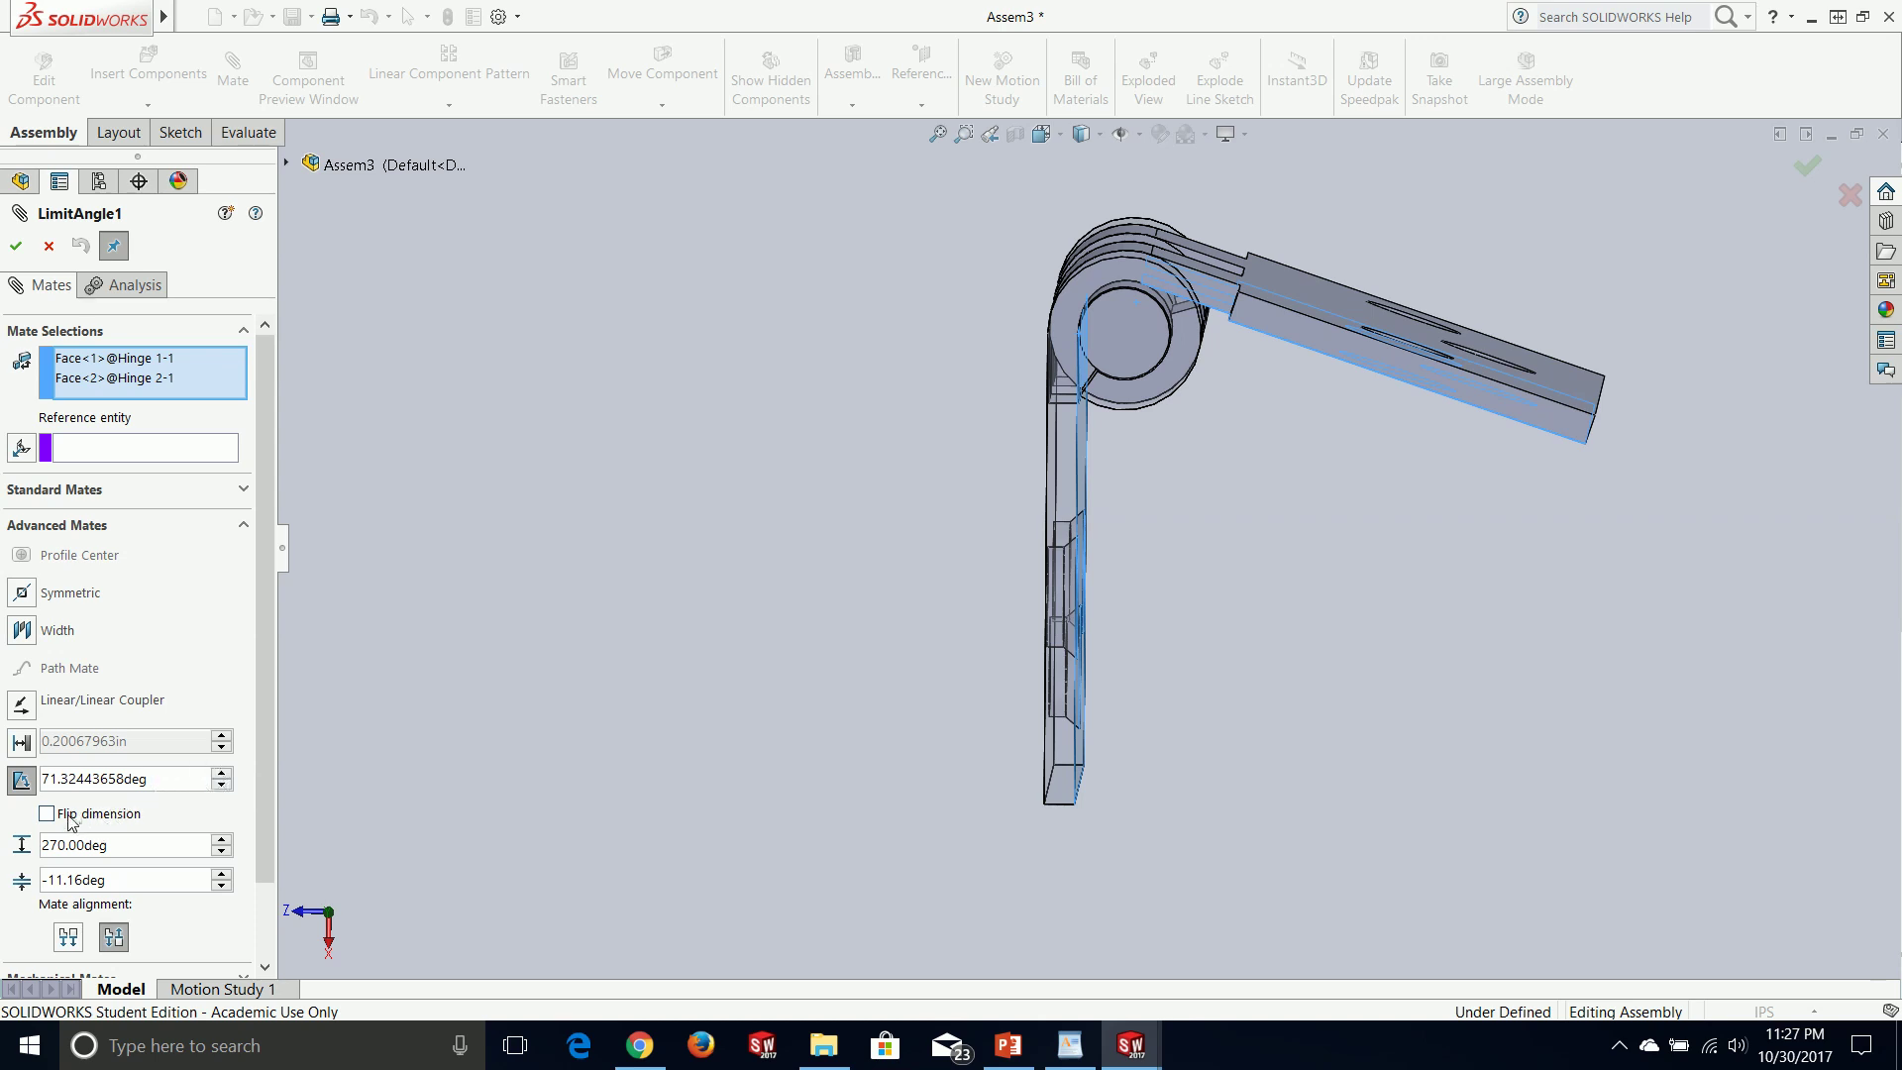
pyautogui.moveTo(1398, 362); pyautogui.dragTo(1388, 305)
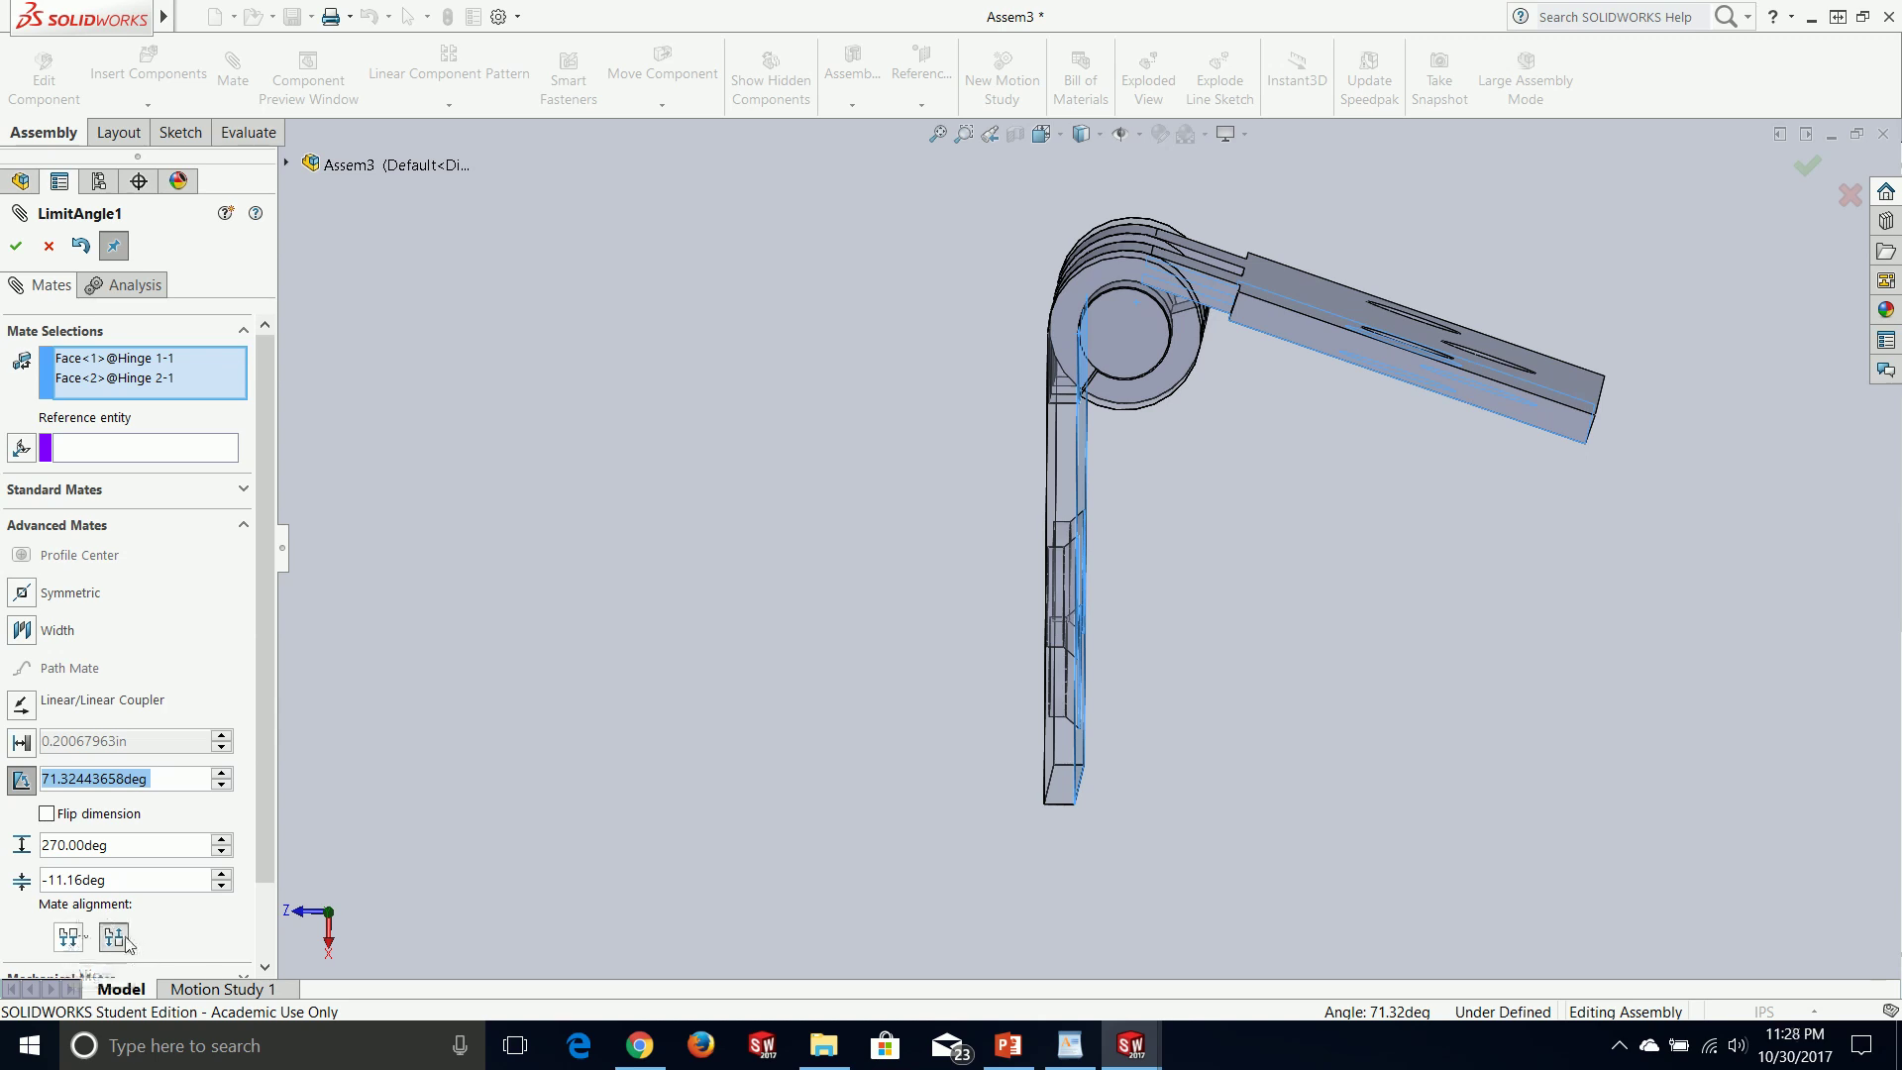
pyautogui.click(18, 245)
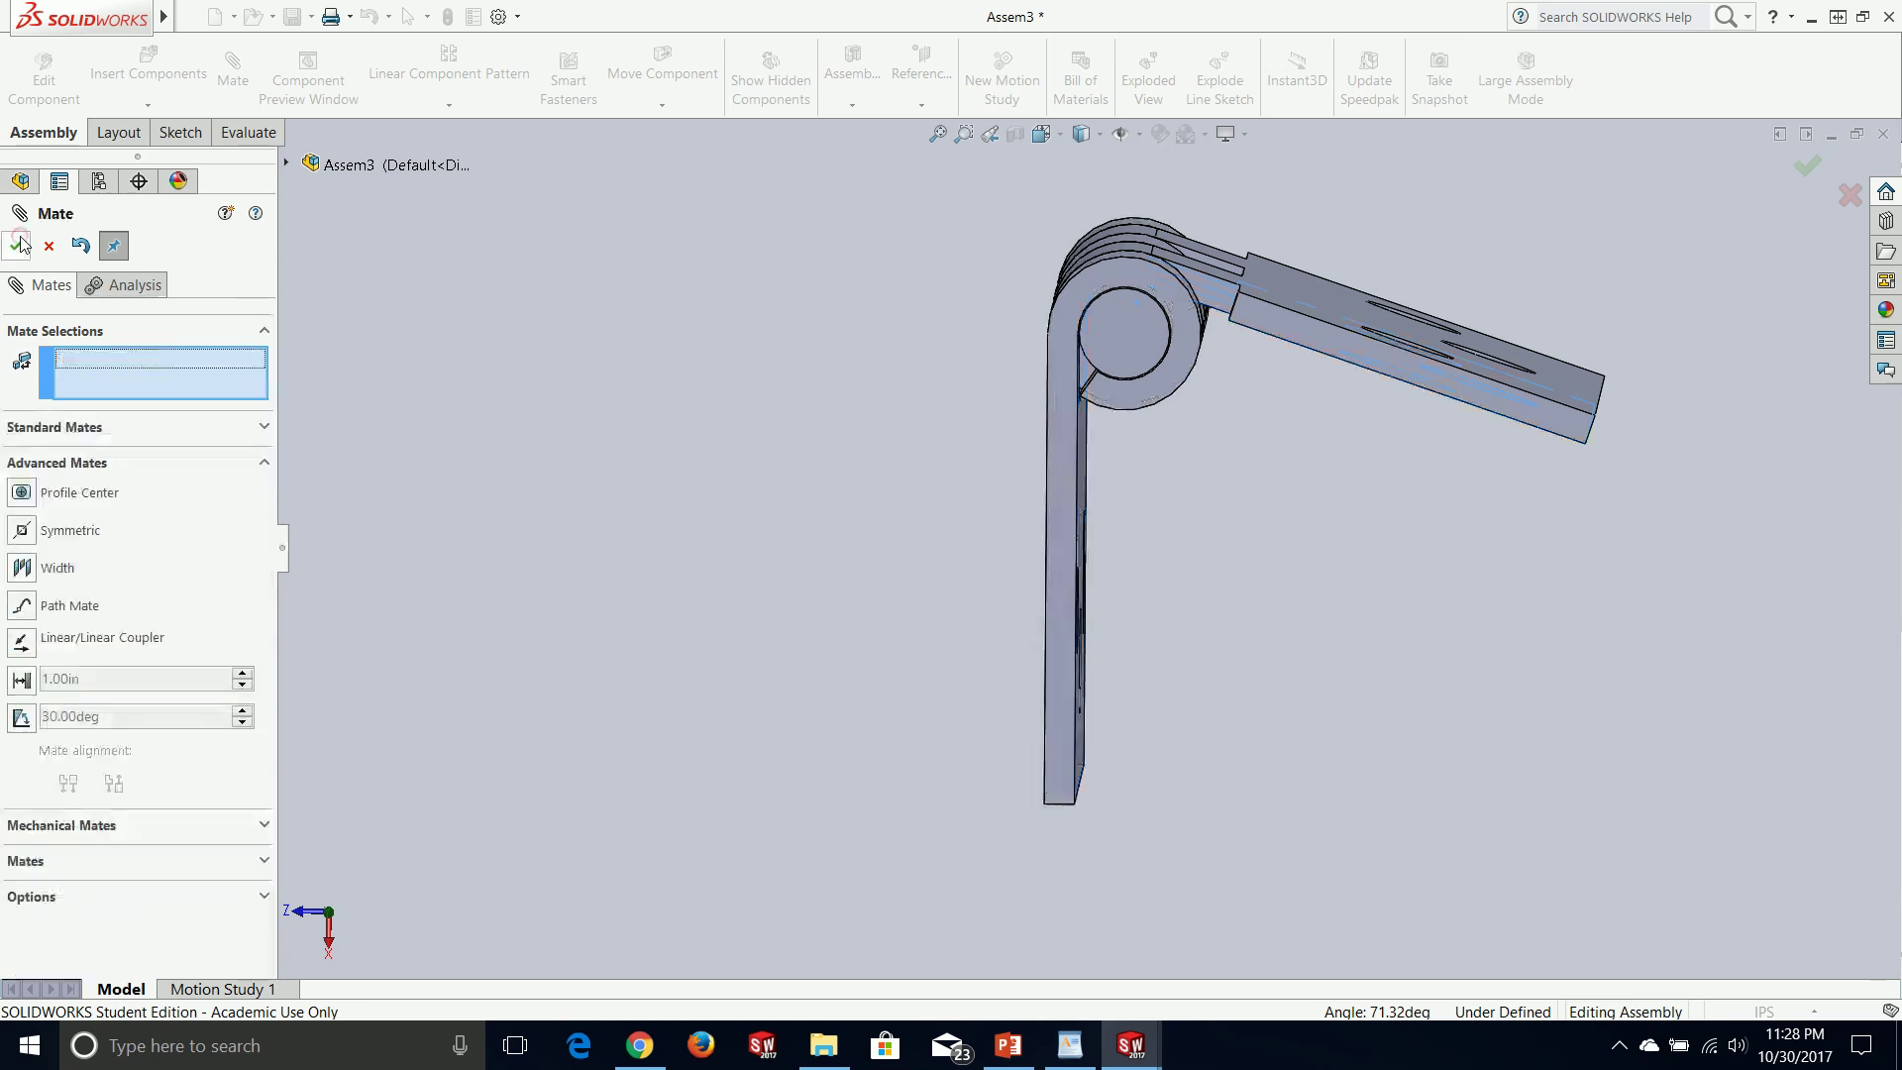
pyautogui.click(16, 246)
# - Switch to PowerPoint to review the mechanical mates on the Topics to Cover slide, and return to SOLIDWORKS
pyautogui.click(191, 17)
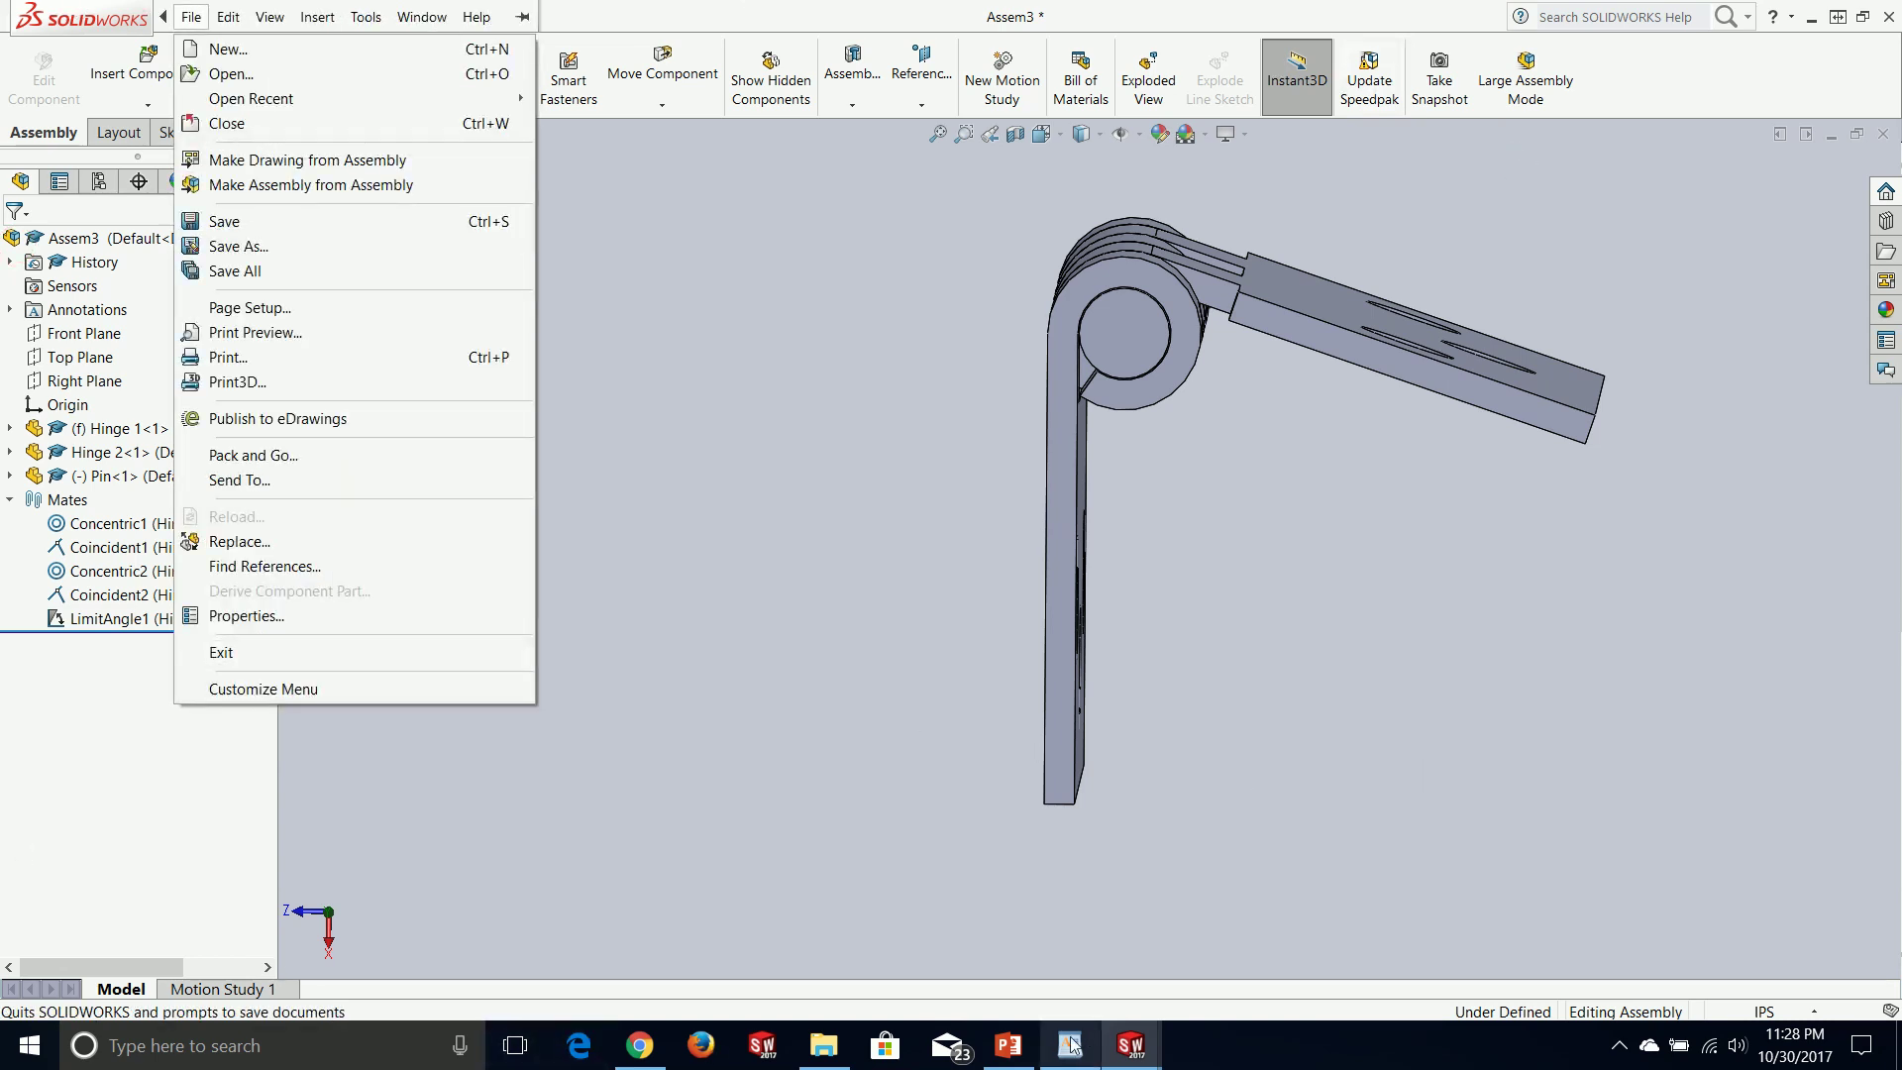
pyautogui.click(1010, 1045)
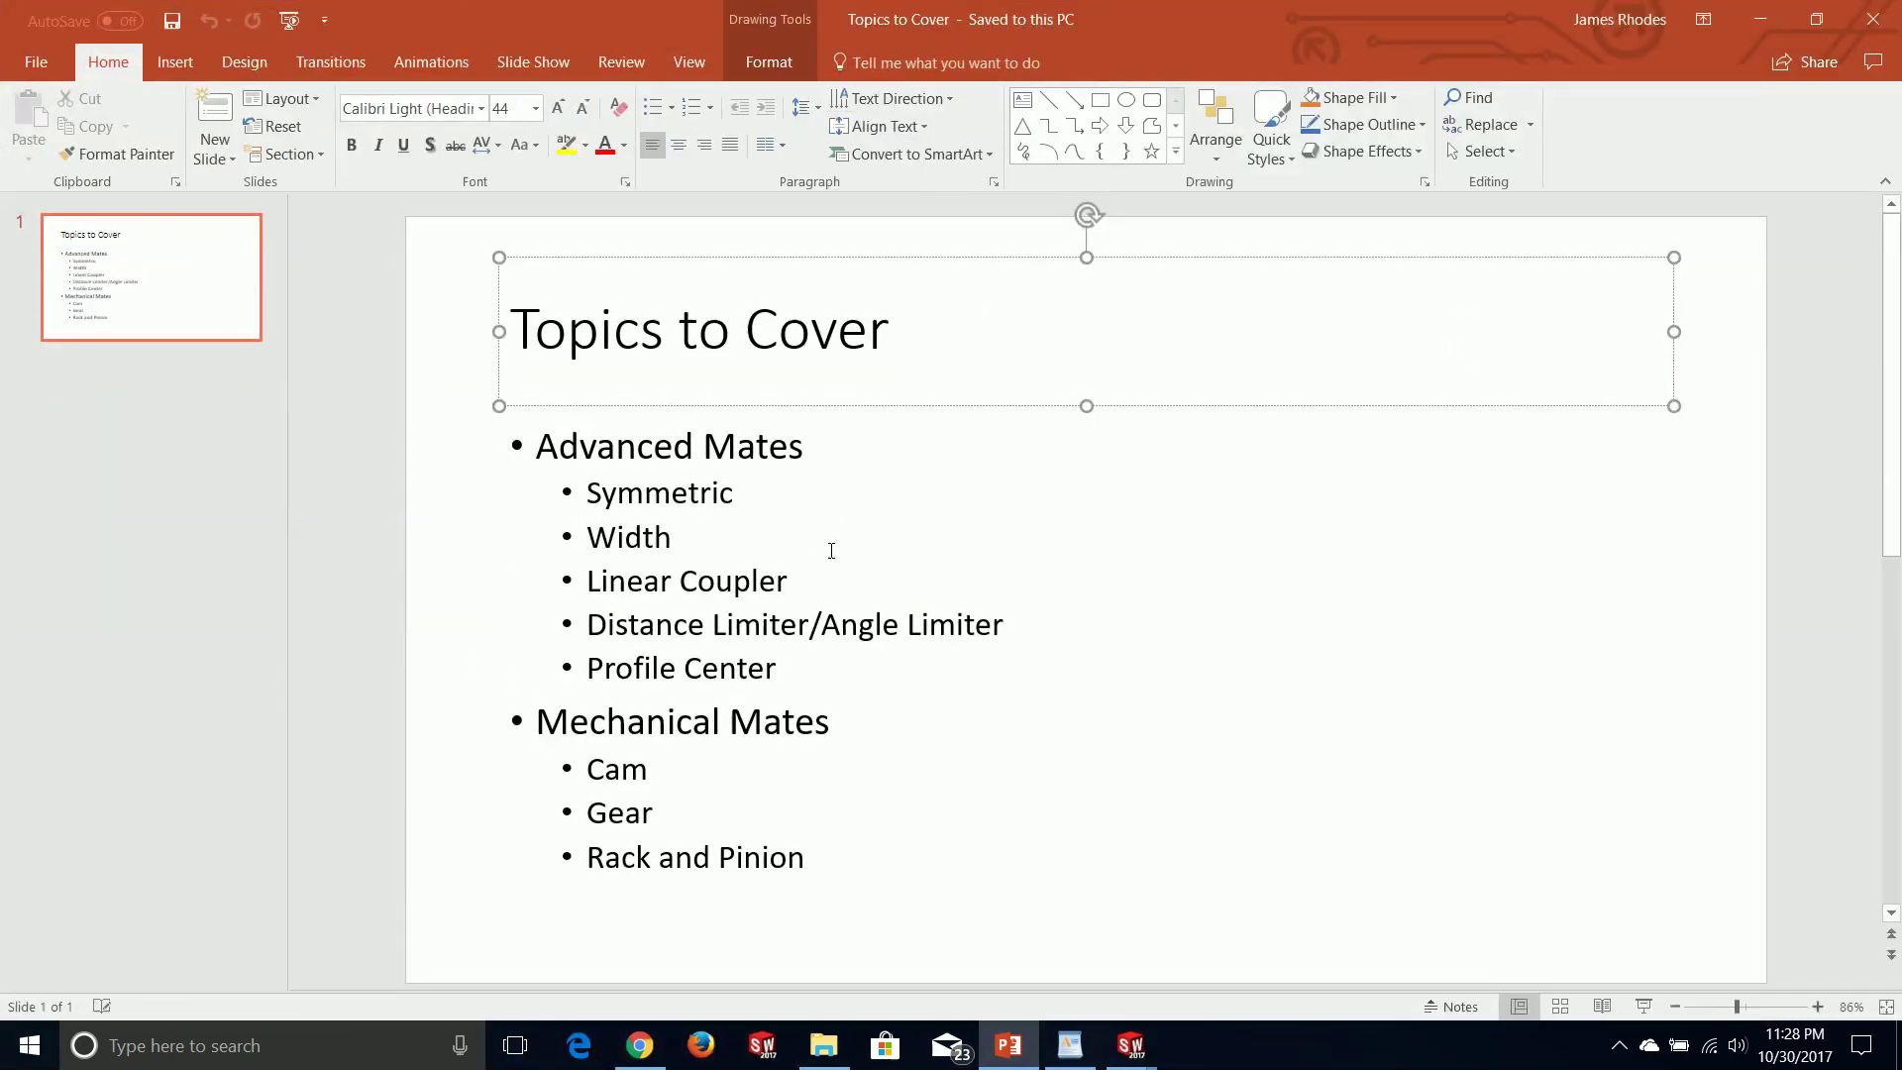
pyautogui.click(1475, 607)
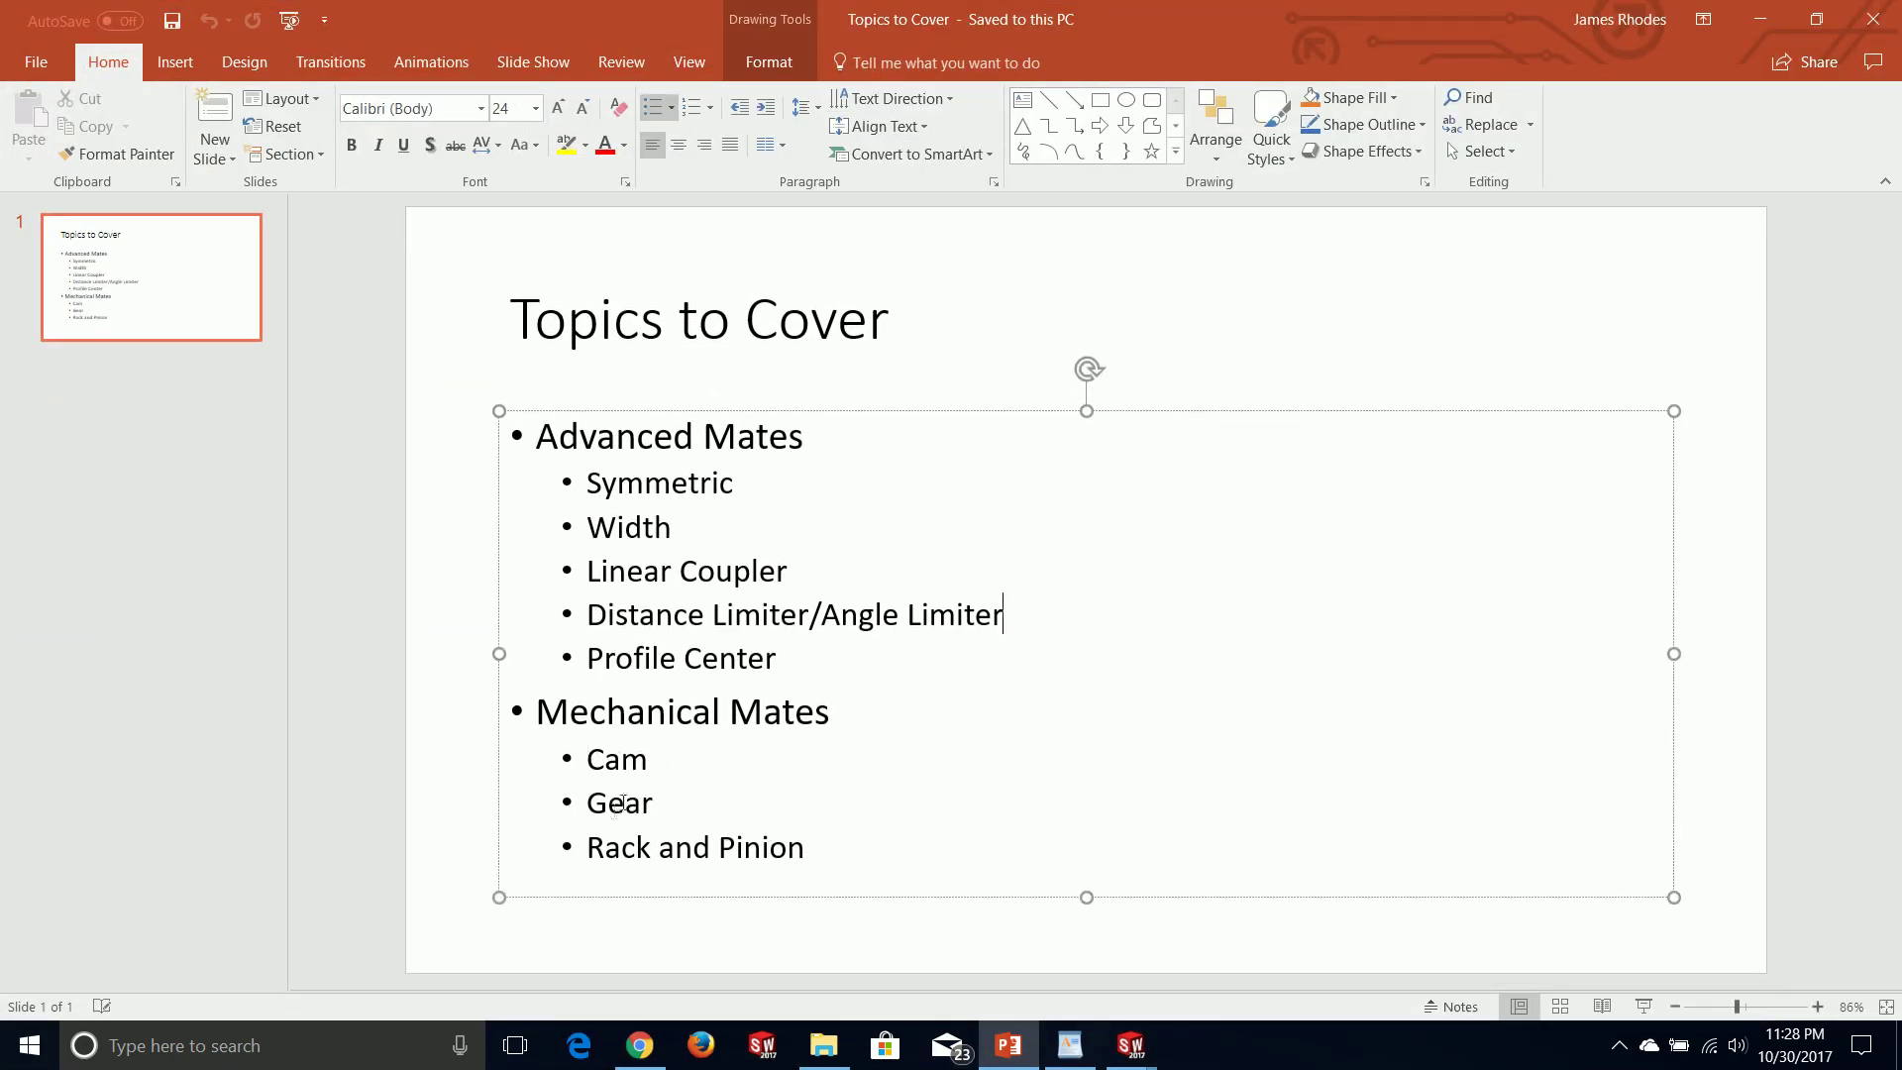
pyautogui.moveTo(1058, 6); pyautogui.dragTo(1042, 2)
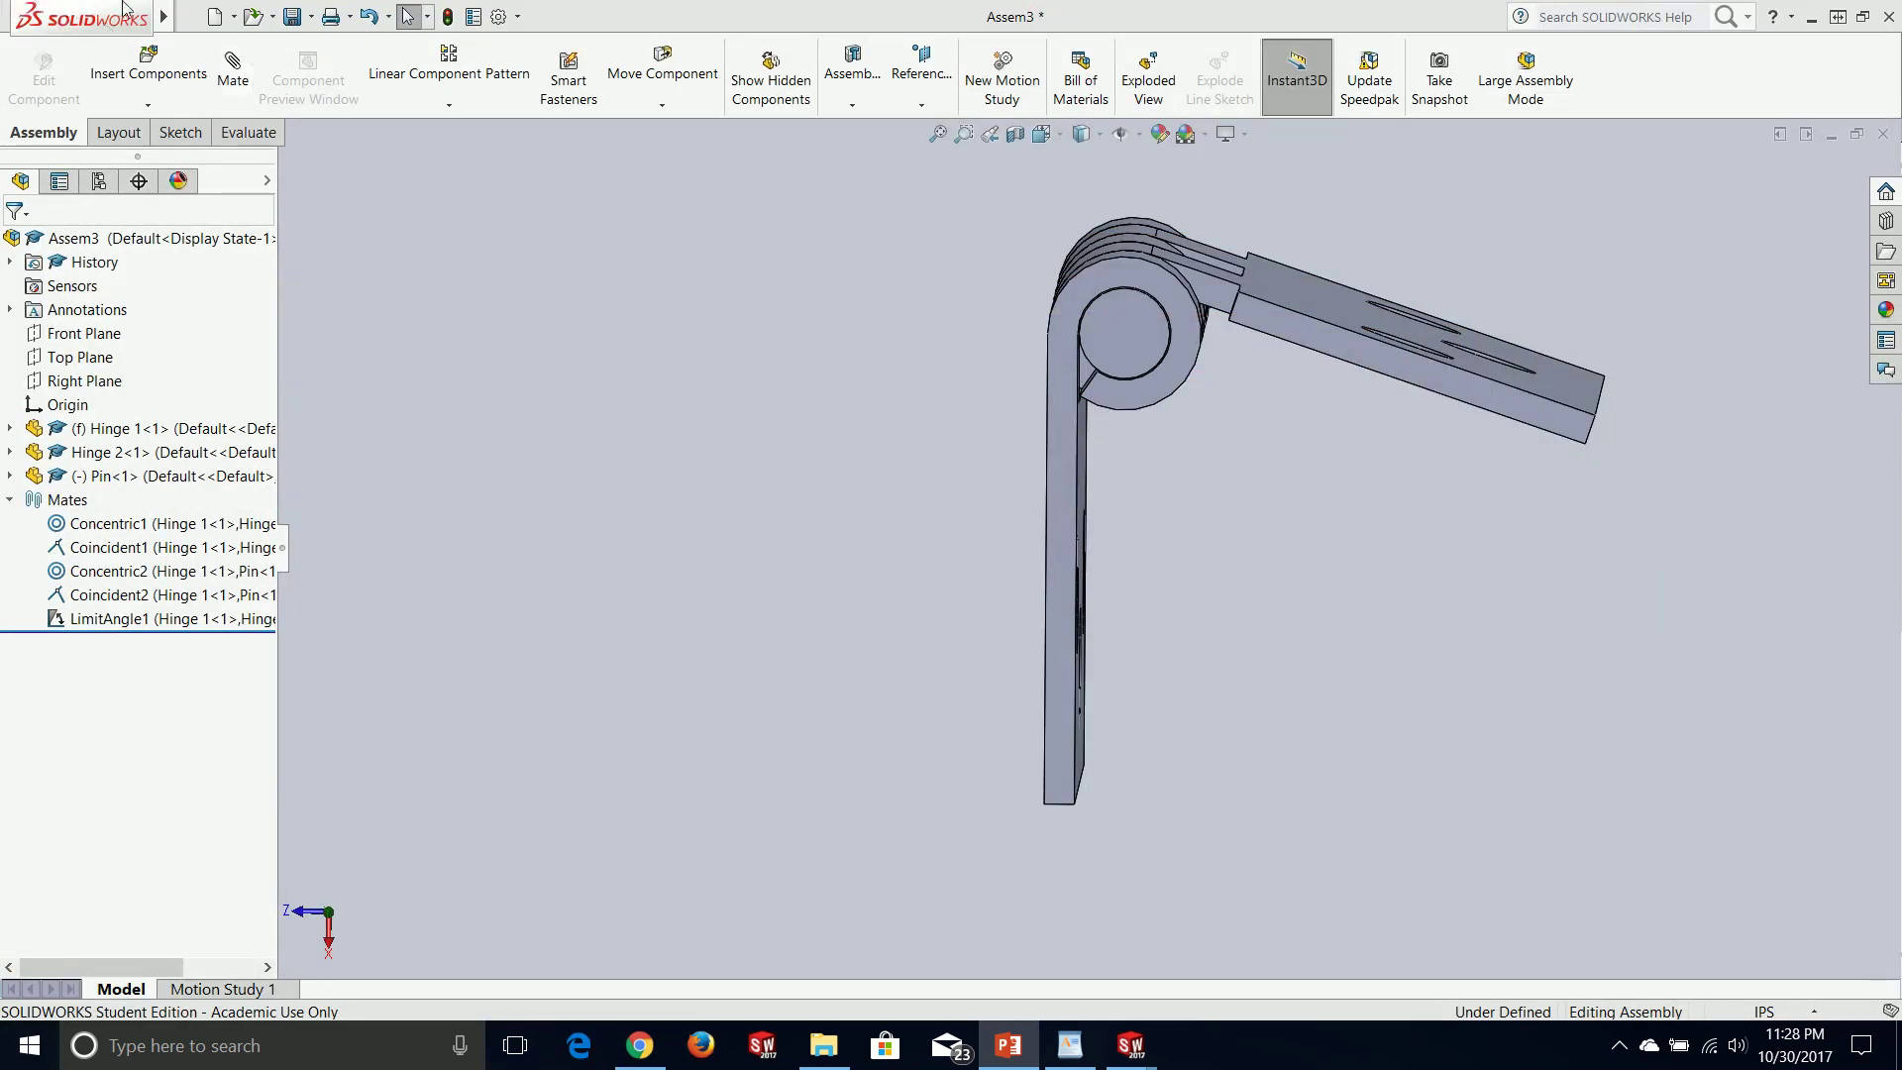
# - Open the assembly Assem1 from the Mechanical Mates folder of Leture 10 Examples
pyautogui.click(191, 18)
pyautogui.click(211, 81)
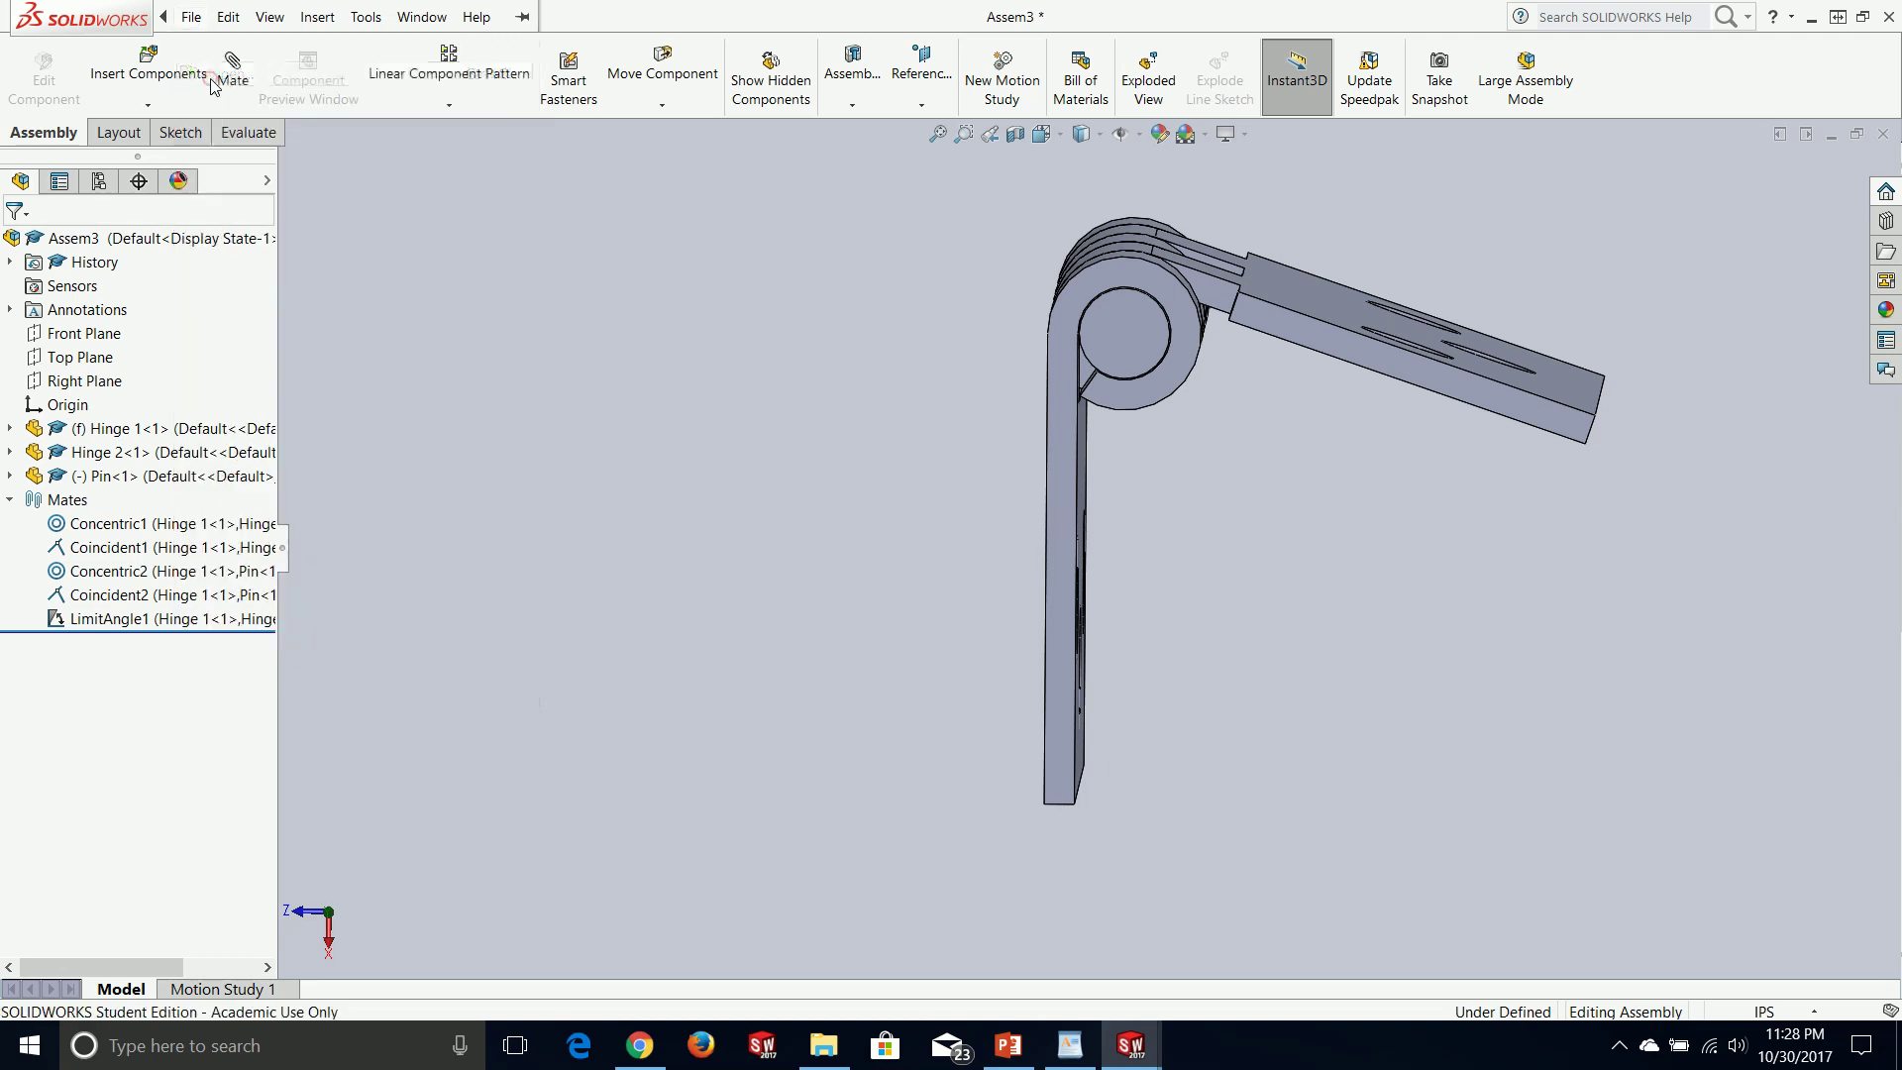
pyautogui.click(855, 173)
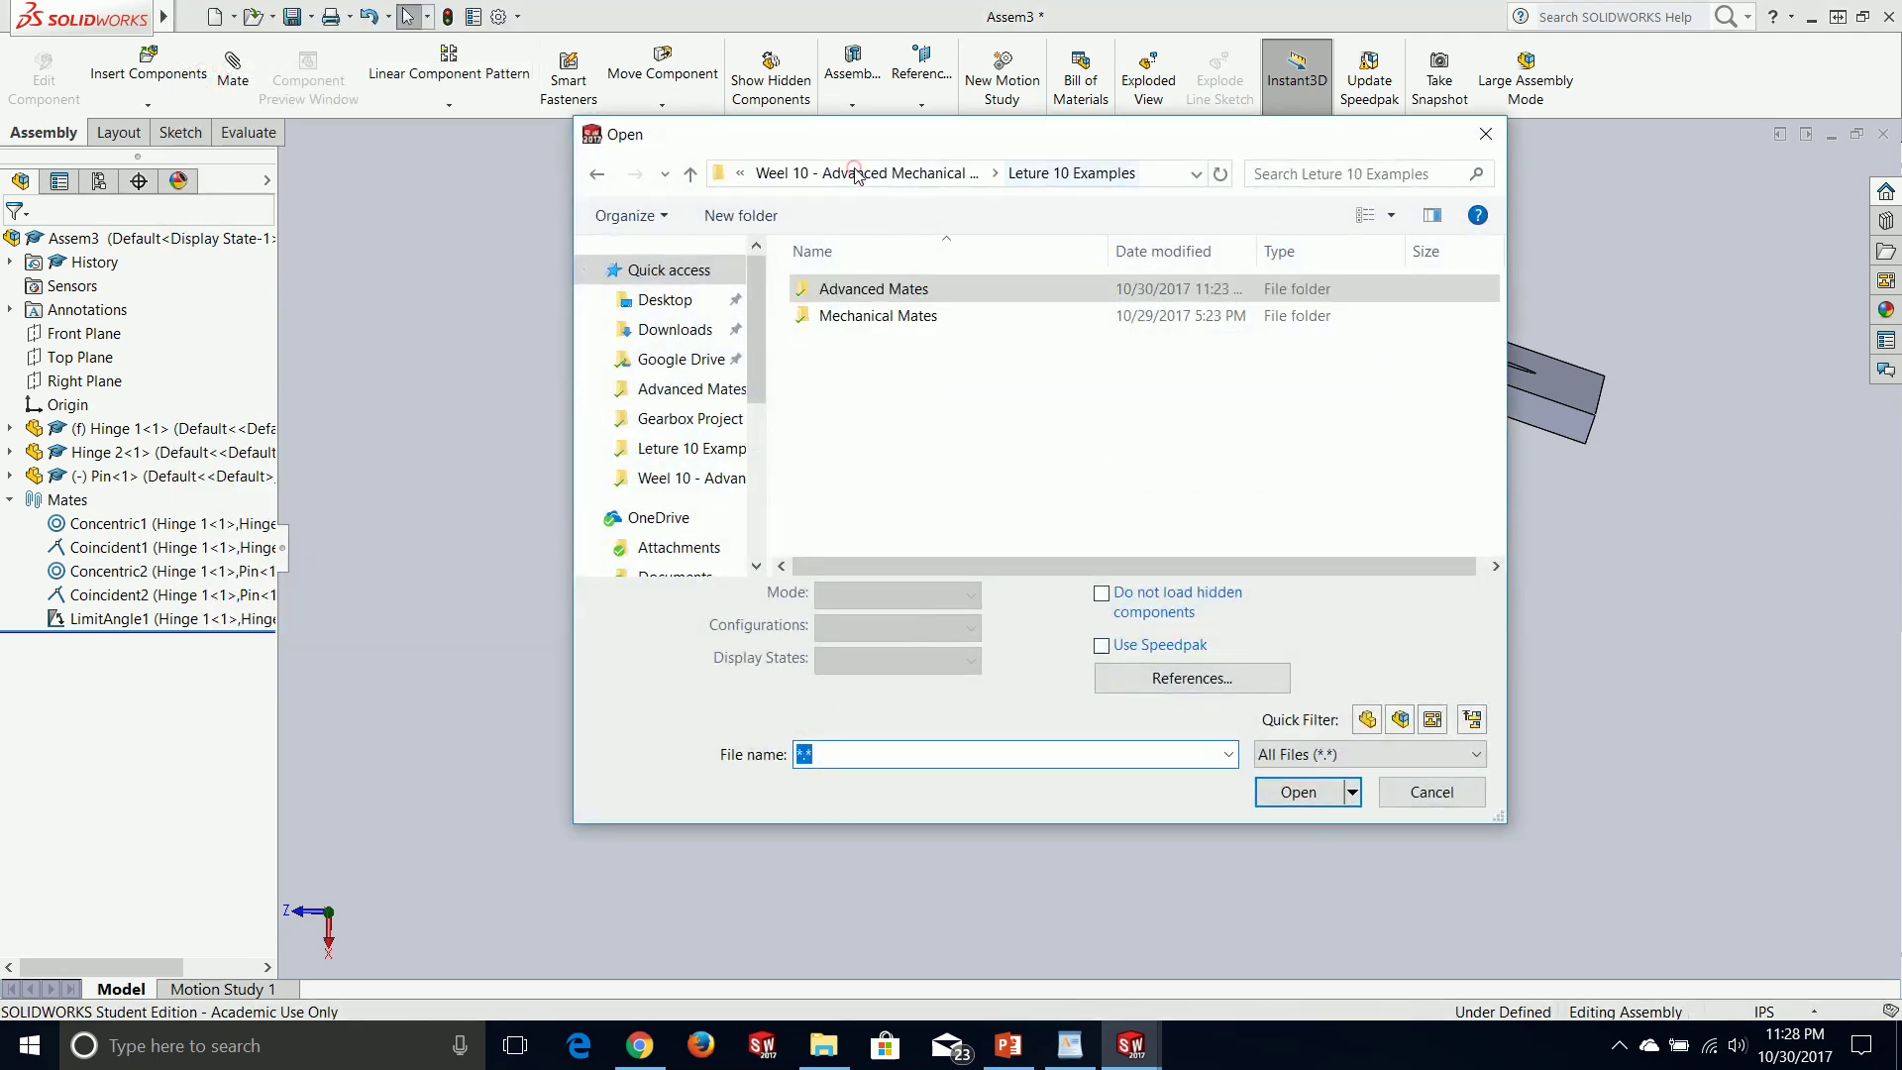
pyautogui.doubleClick(926, 317)
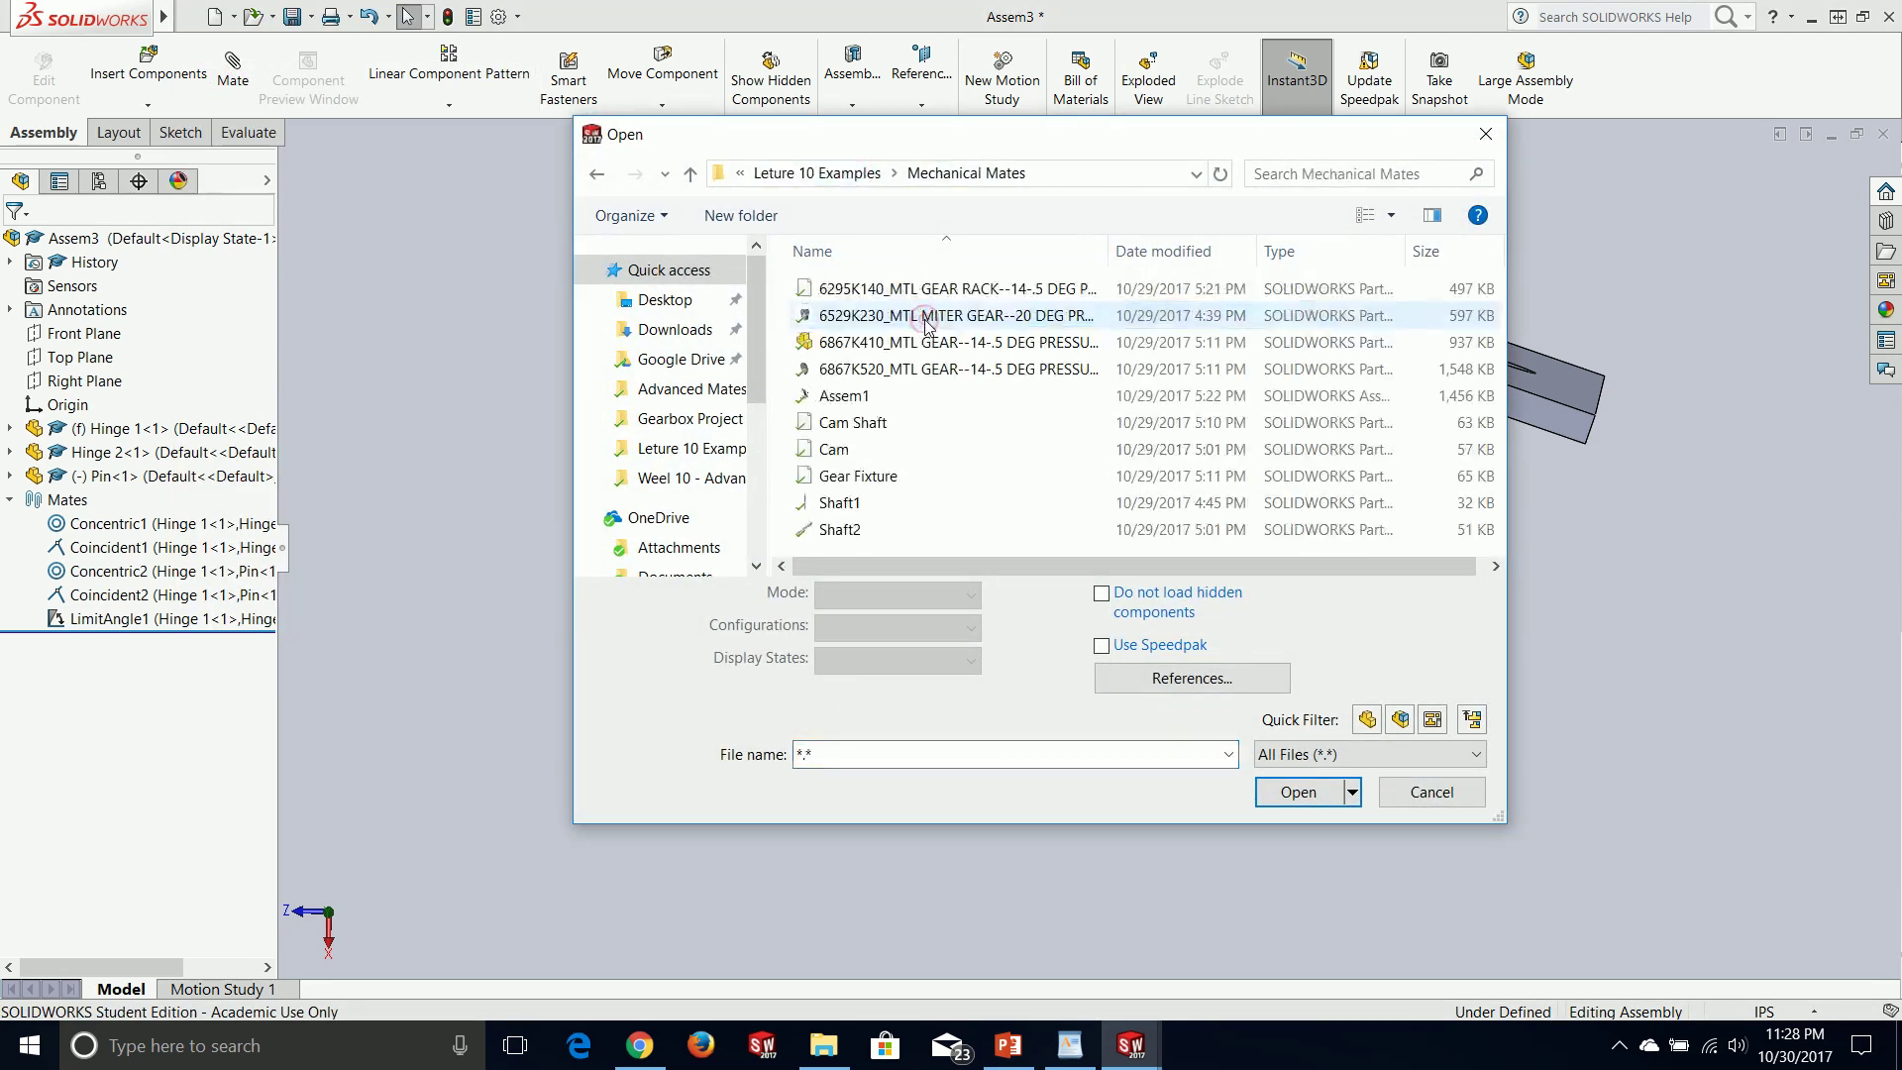
pyautogui.doubleClick(969, 396)
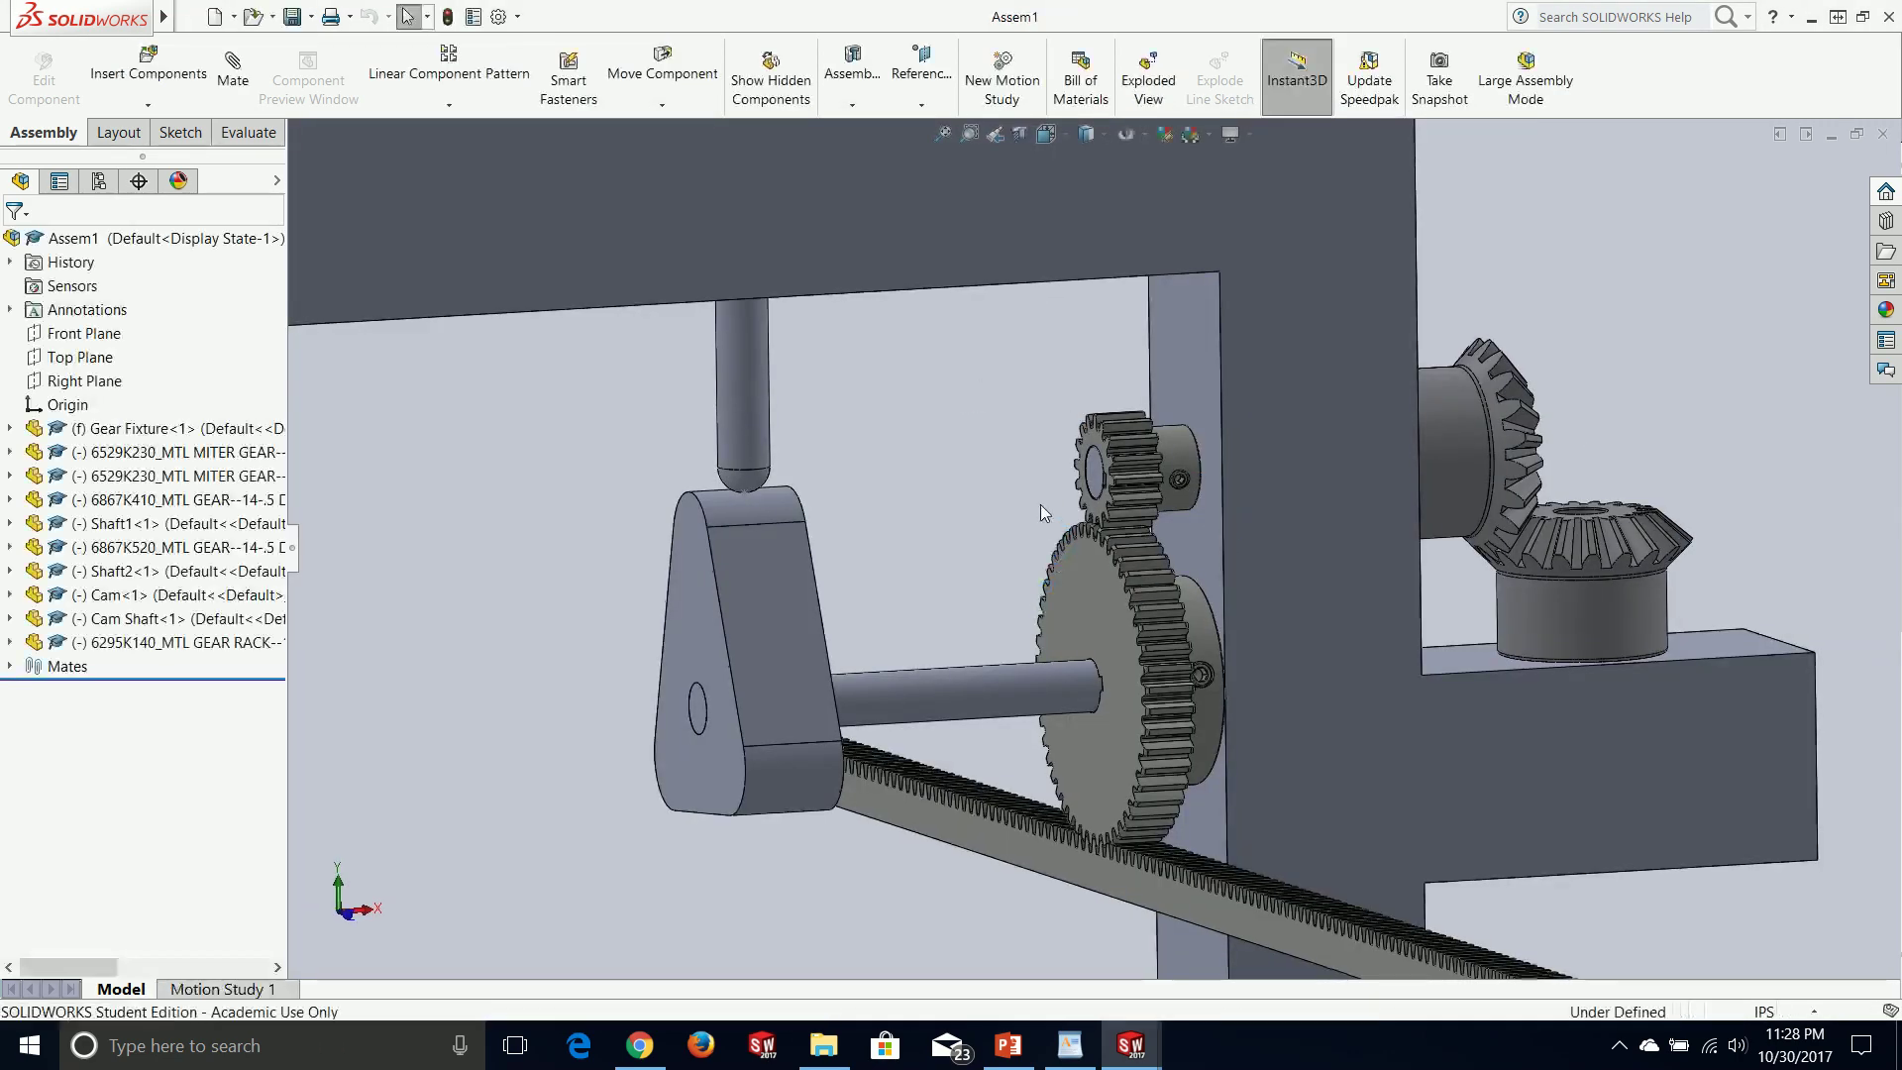
# - Examine the assembly's list of mates and its cam, spur gears, miter gears and gear rack
pyautogui.scroll(3, 1039, 502)
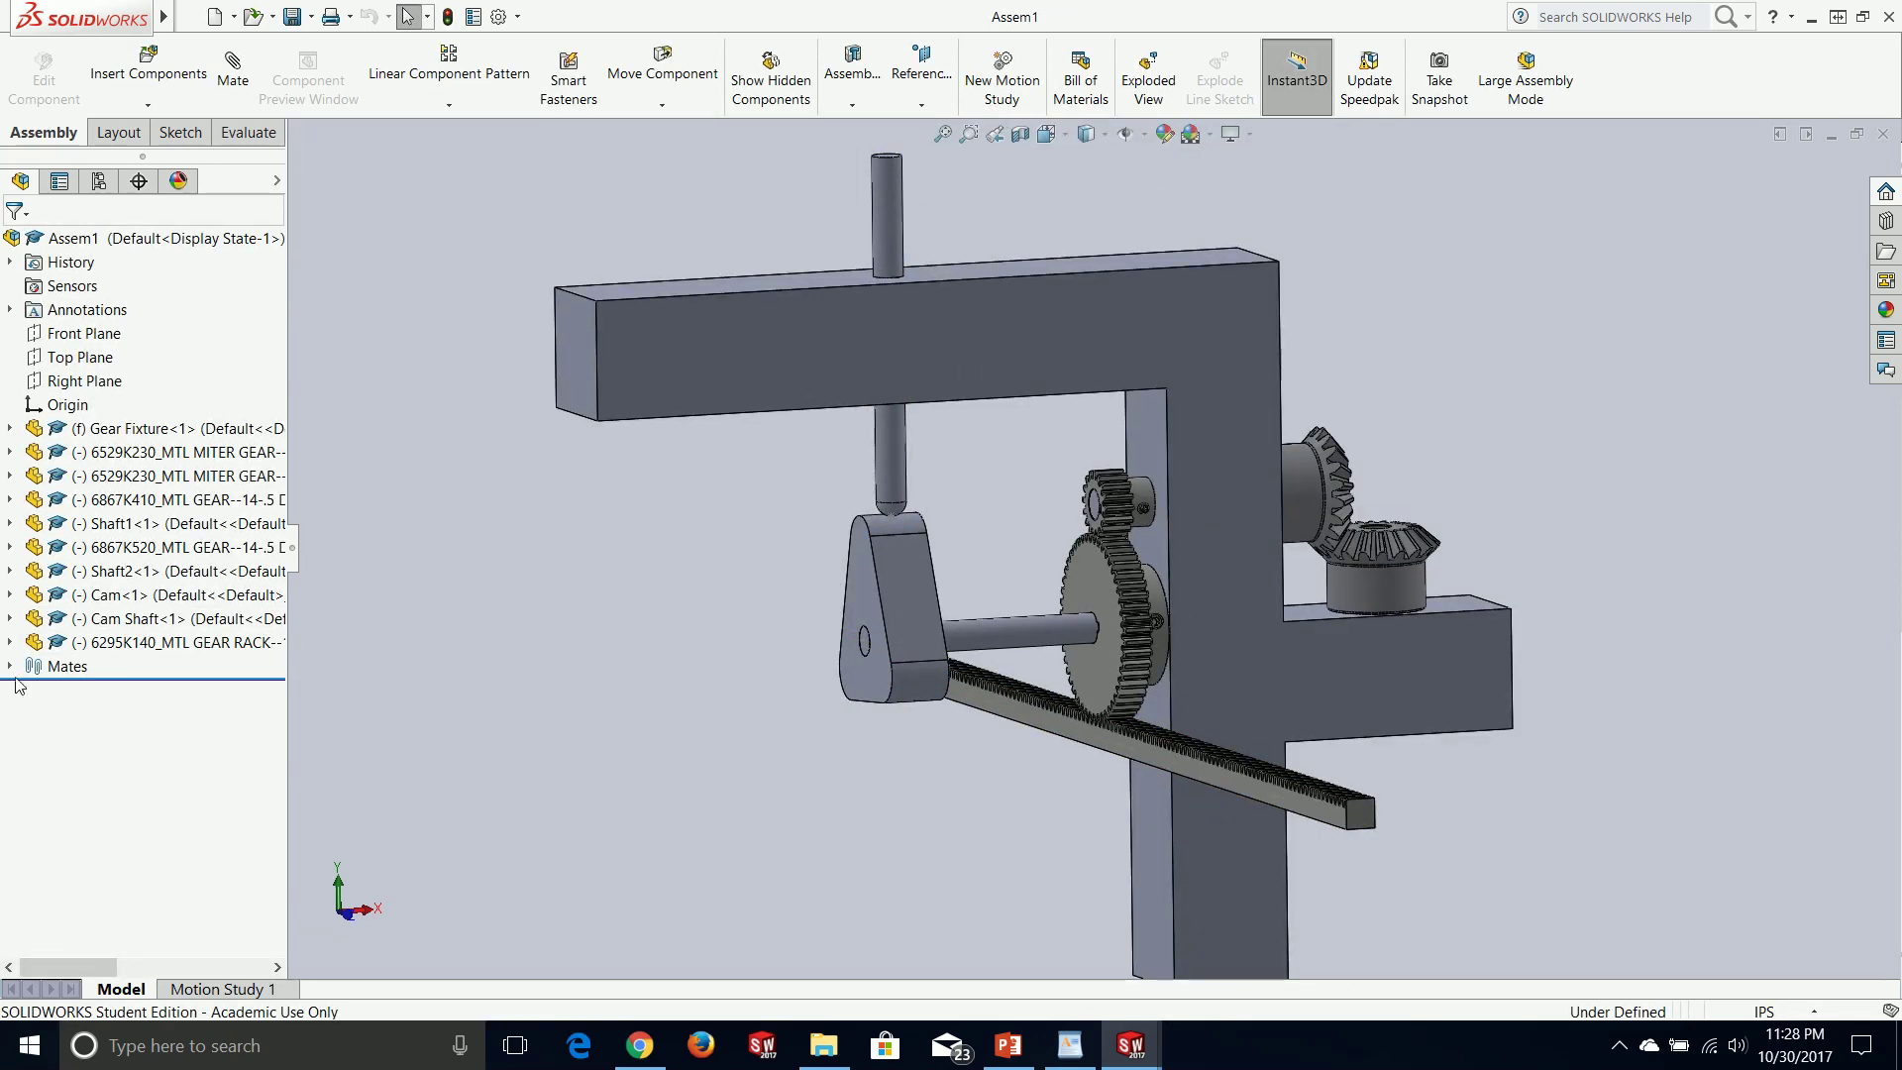
pyautogui.click(10, 667)
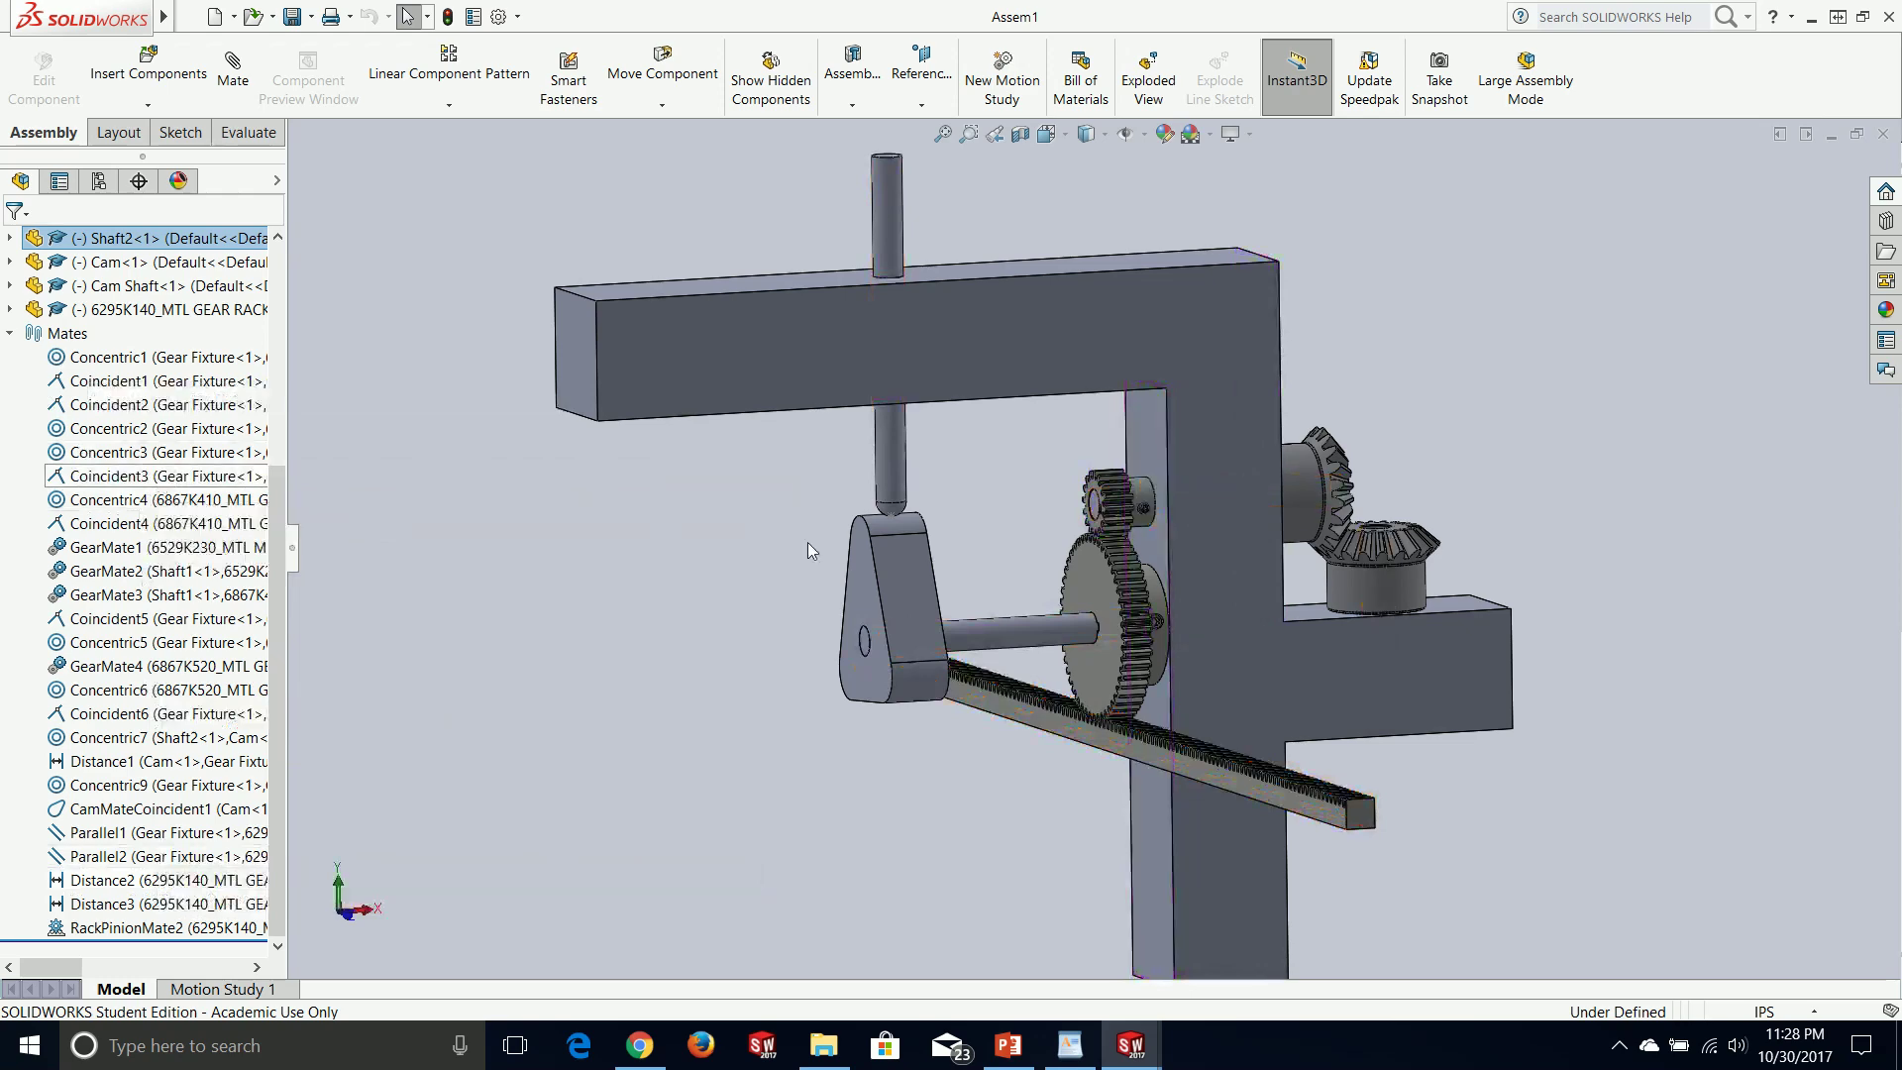
pyautogui.click(398, 401)
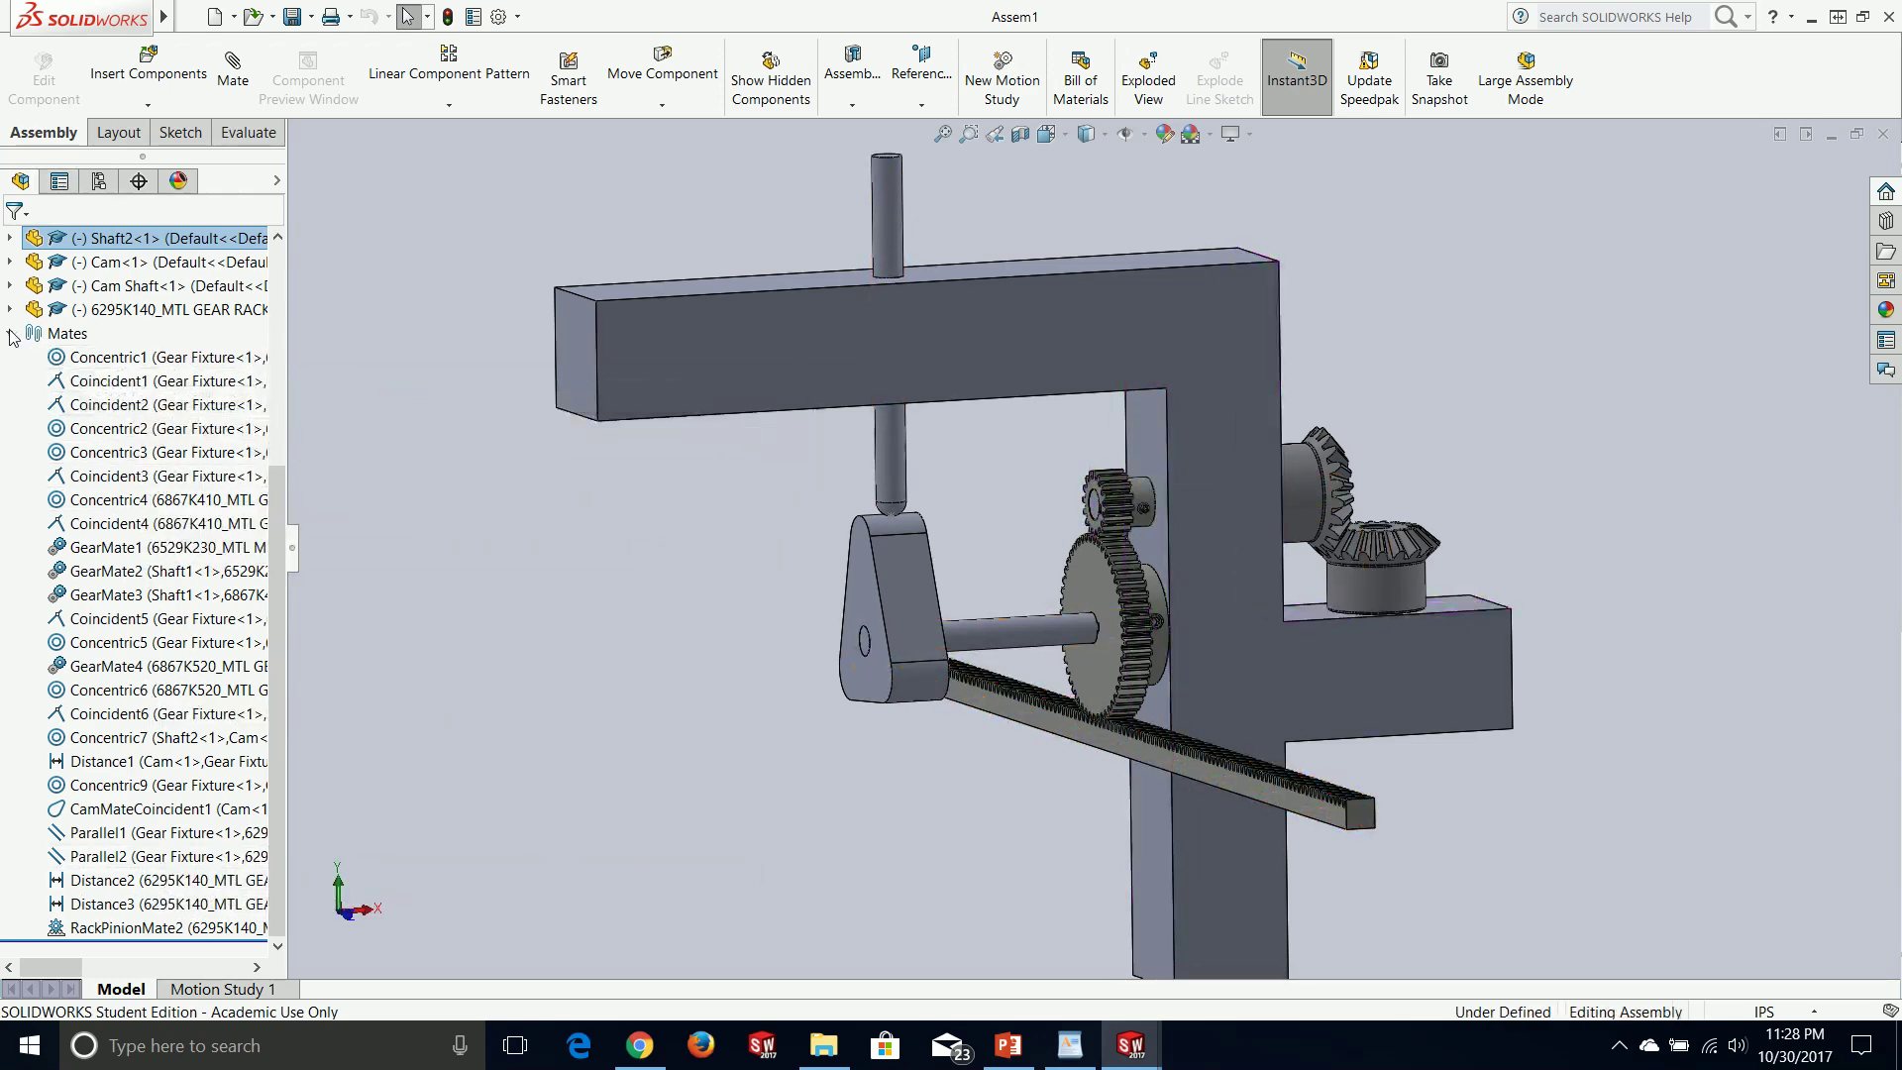
pyautogui.click(9, 332)
pyautogui.moveTo(852, 604); pyautogui.dragTo(1255, 591, button='middle')
pyautogui.moveTo(1660, 480); pyautogui.dragTo(1589, 479, button='middle')
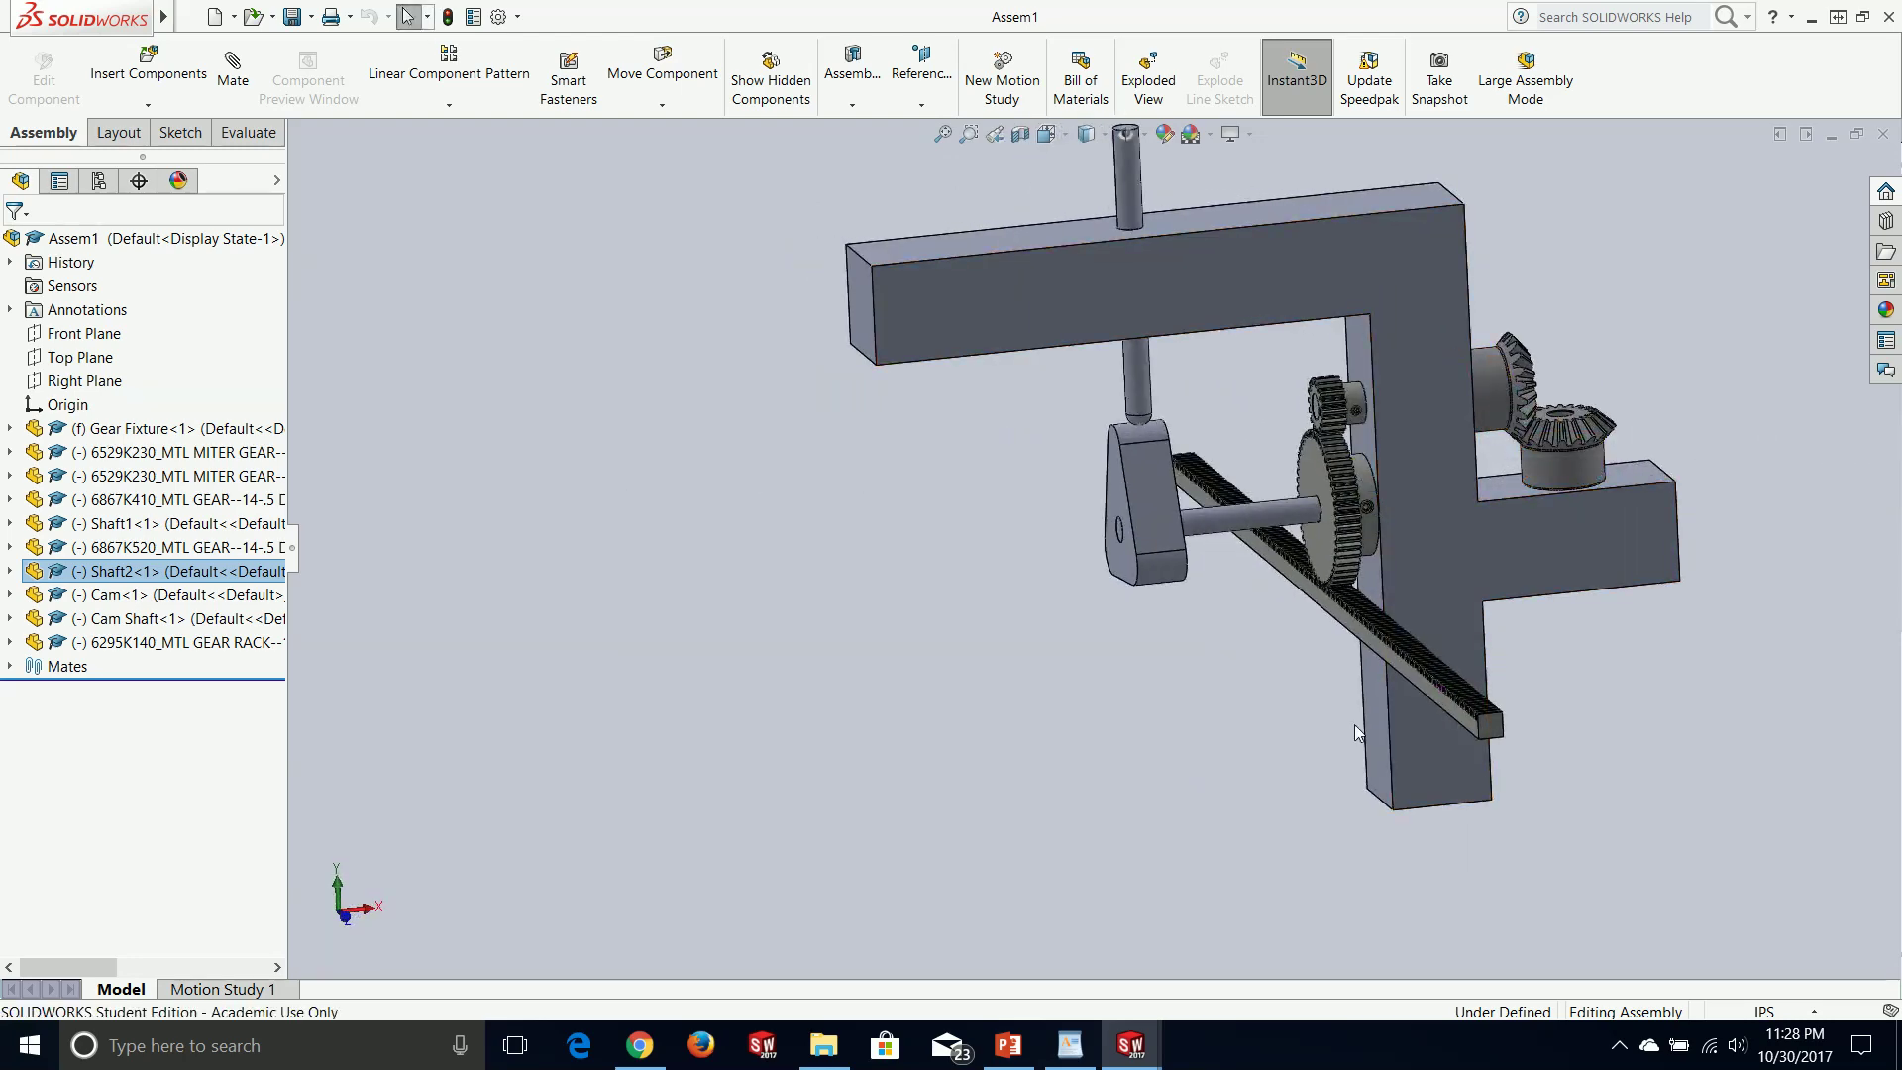
pyautogui.moveTo(1406, 663); pyautogui.dragTo(1429, 695, button='middle')
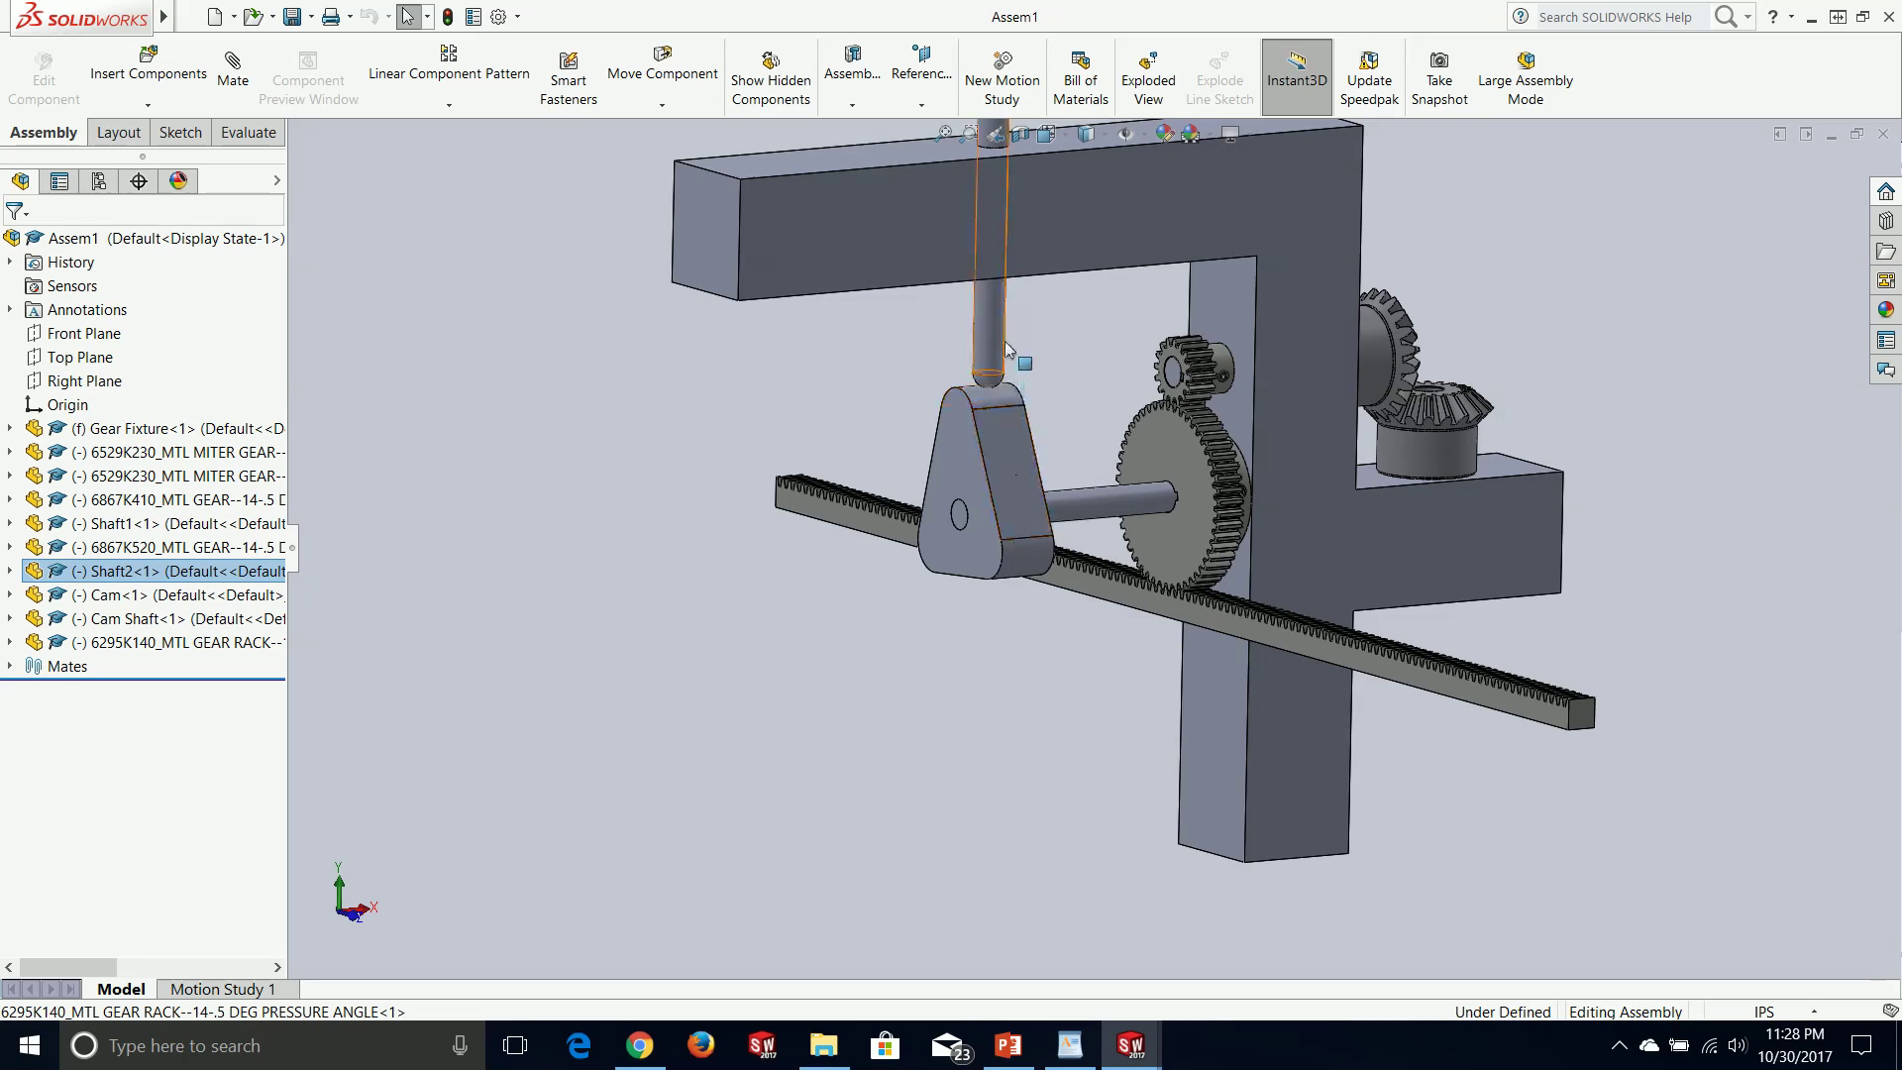
pyautogui.moveTo(1398, 665); pyautogui.dragTo(1426, 642, button='middle')
# - Slide the gear rack along its length and try turning the cam to test the mechanical mates
pyautogui.scroll(-5, 1292, 663)
pyautogui.click(1090, 619)
pyautogui.moveTo(1045, 624); pyautogui.dragTo(875, 572)
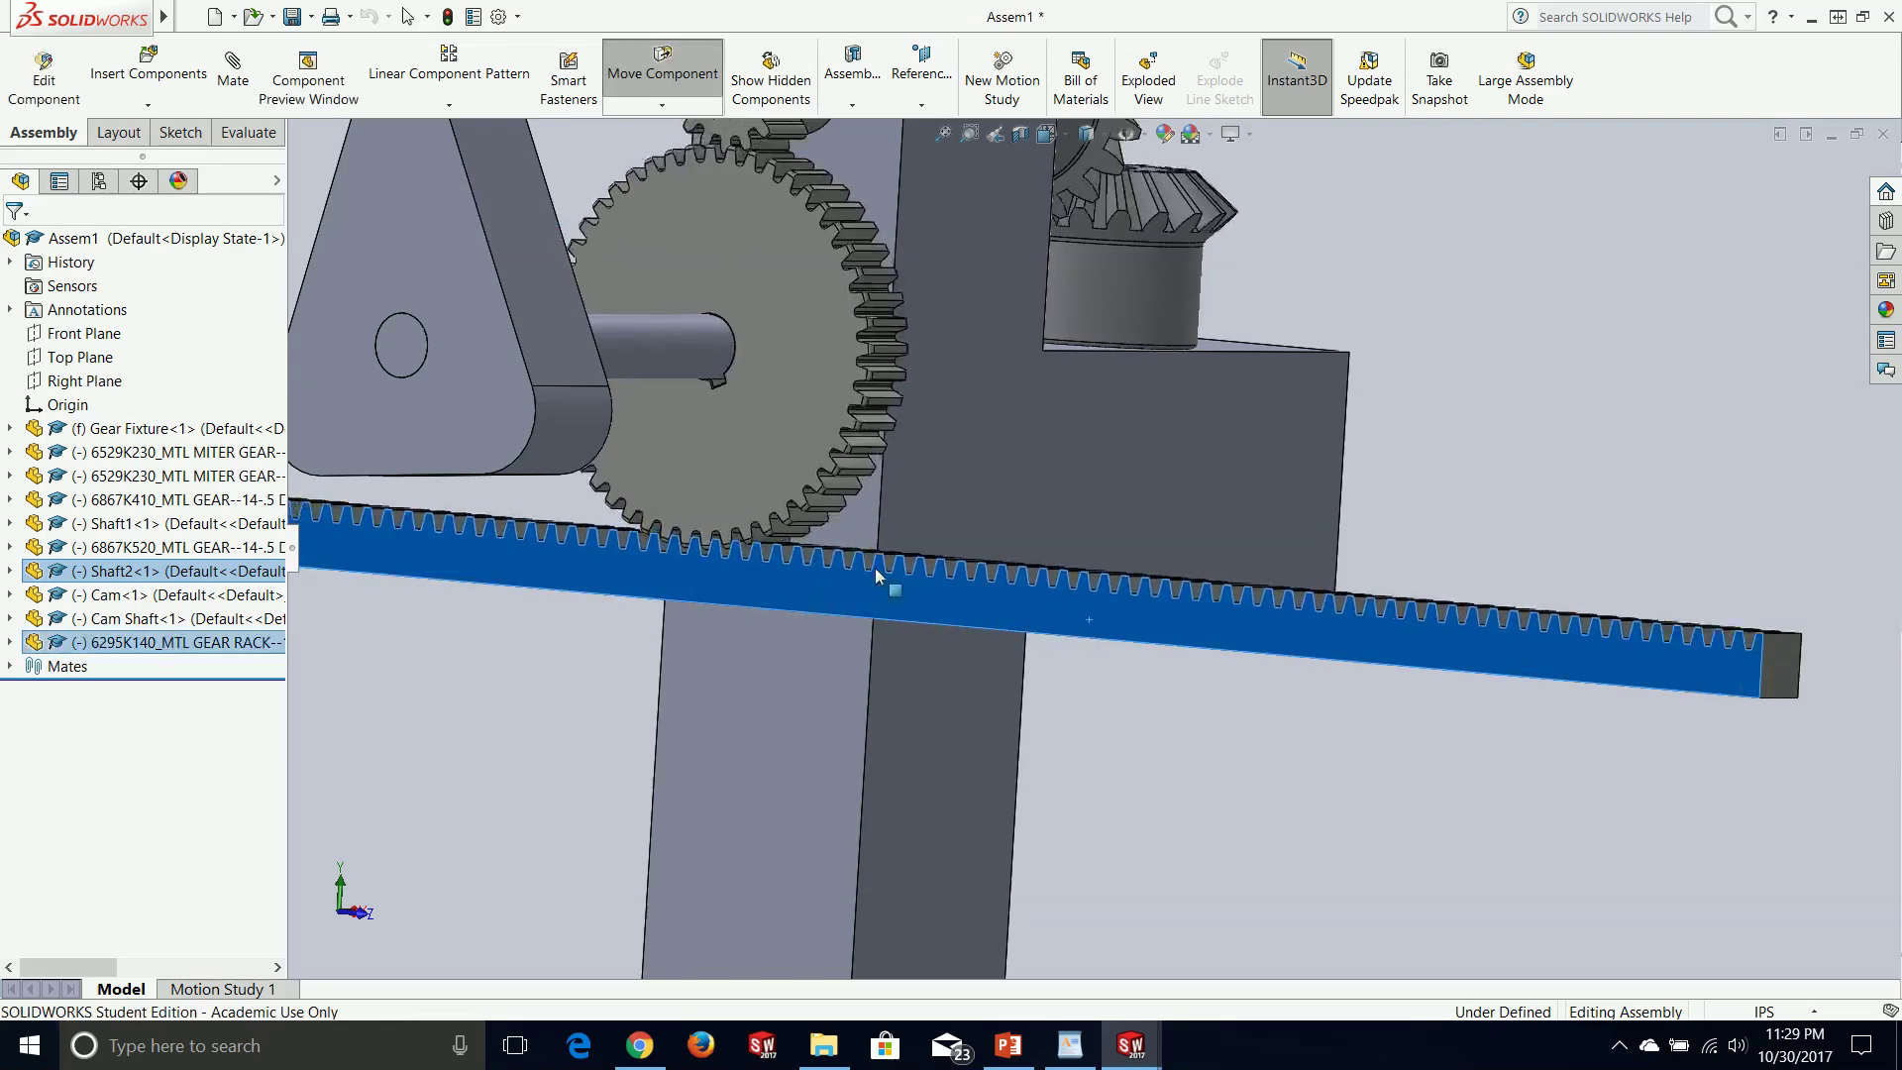
pyautogui.scroll(-2, 875, 570)
pyautogui.scroll(5, 875, 569)
pyautogui.moveTo(875, 570); pyautogui.dragTo(839, 521, button='middle')
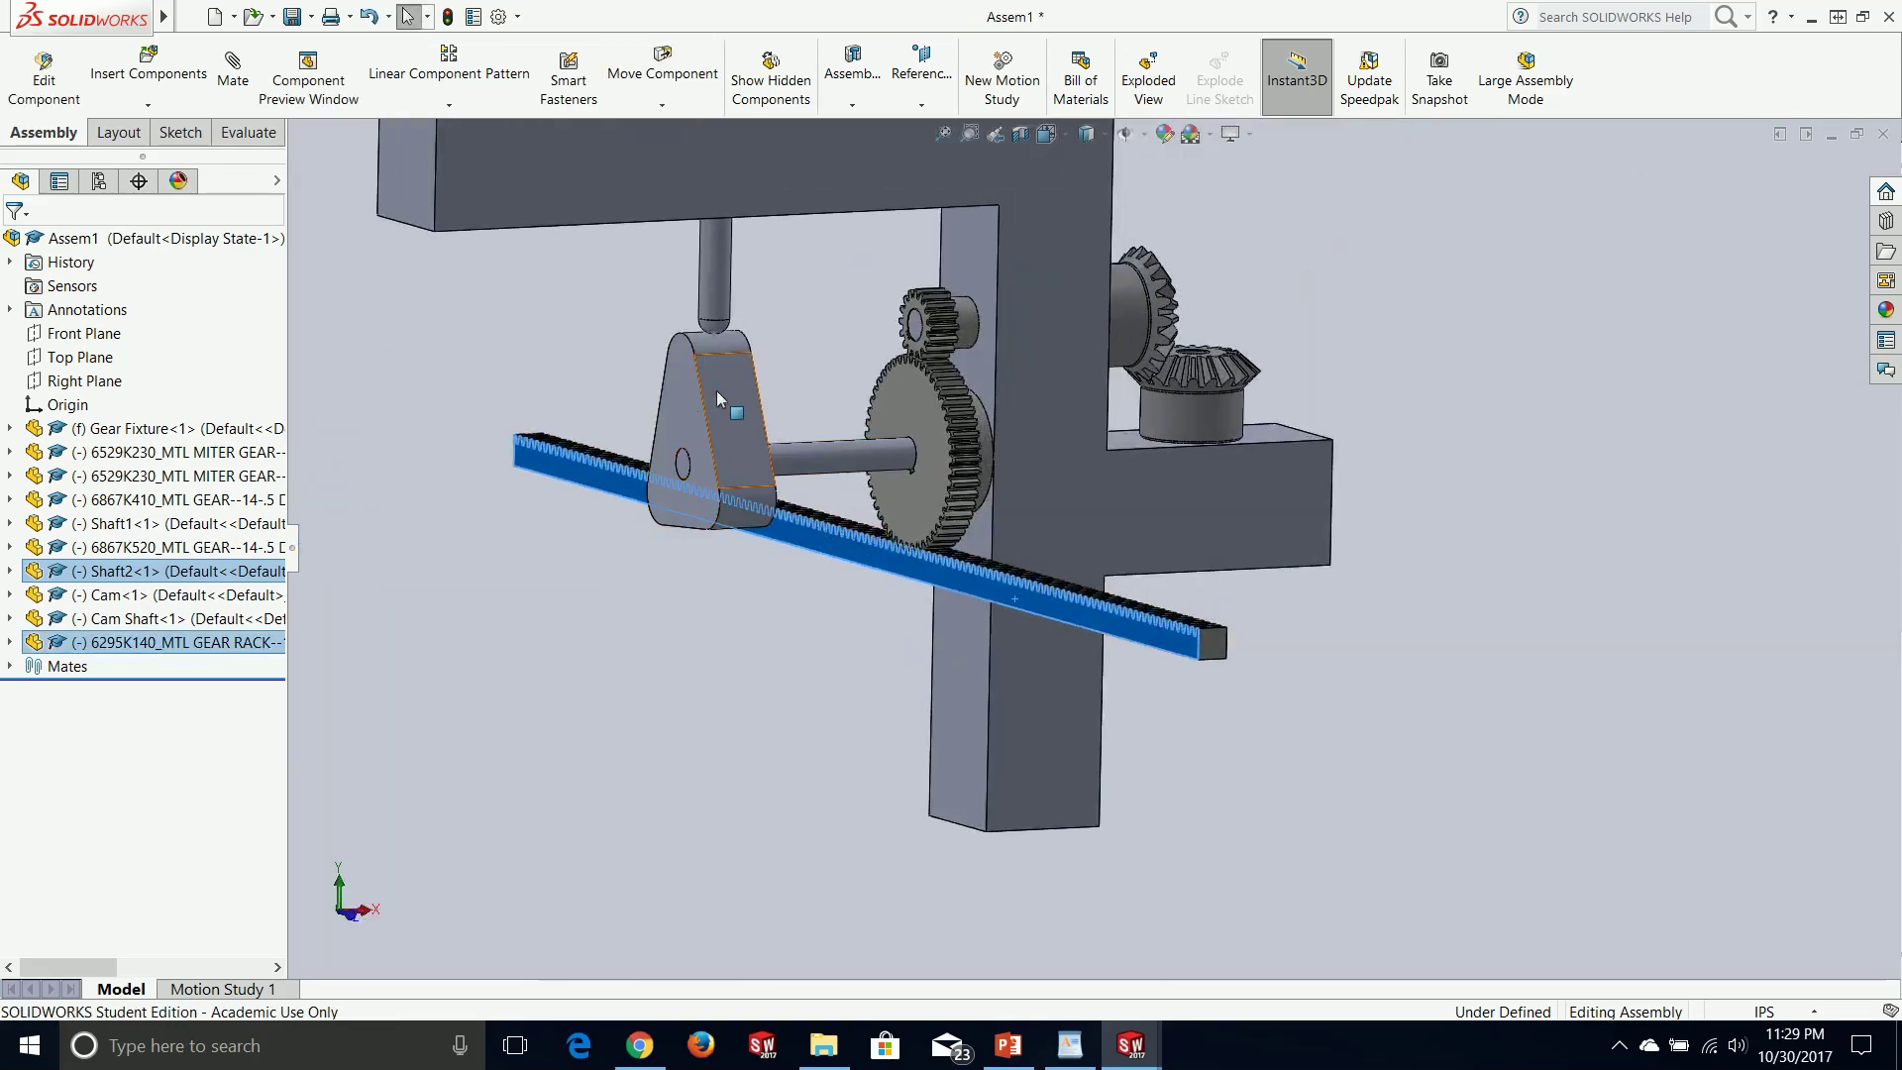
pyautogui.moveTo(867, 549); pyautogui.dragTo(822, 485)
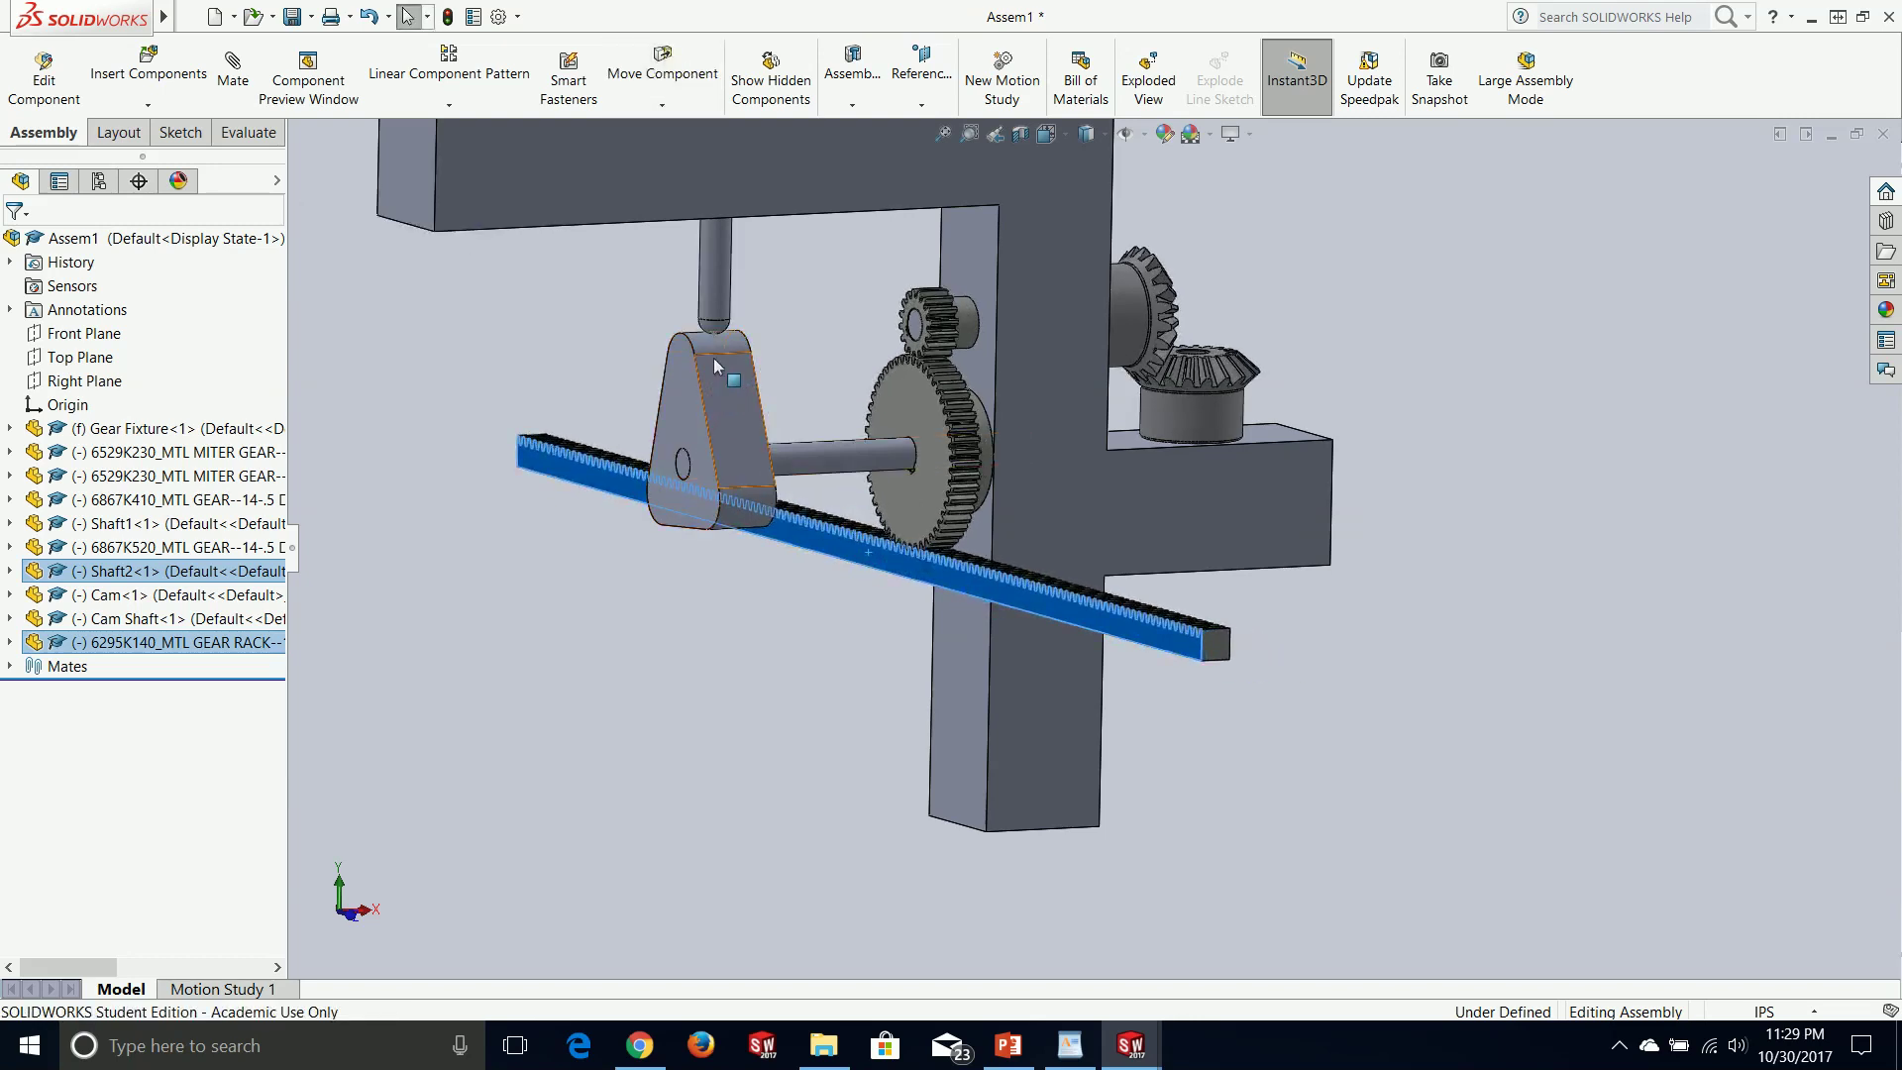
pyautogui.click(711, 386)
pyautogui.moveTo(711, 386); pyautogui.dragTo(679, 345)
pyautogui.click(703, 680)
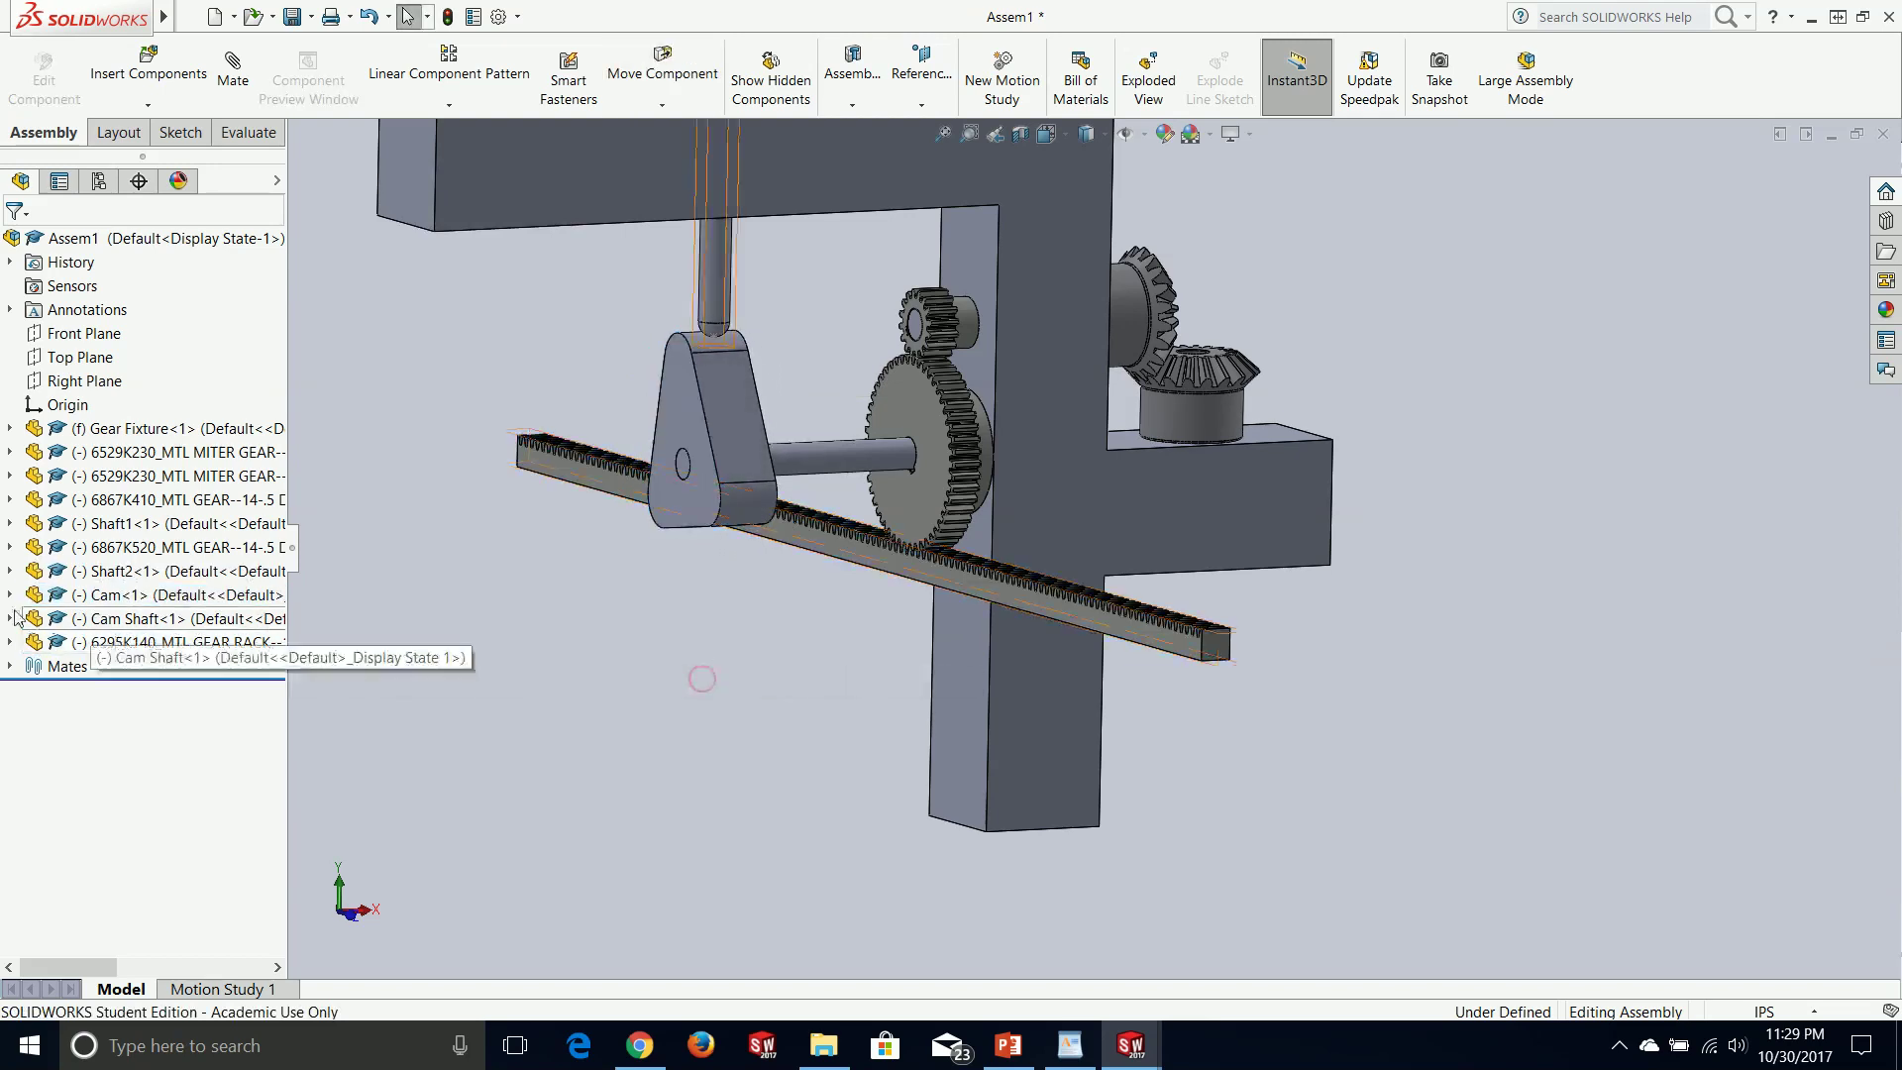
# - Delete the mates GearMate1, GearMate2 and GearMate3 from the assembly
pyautogui.click(10, 666)
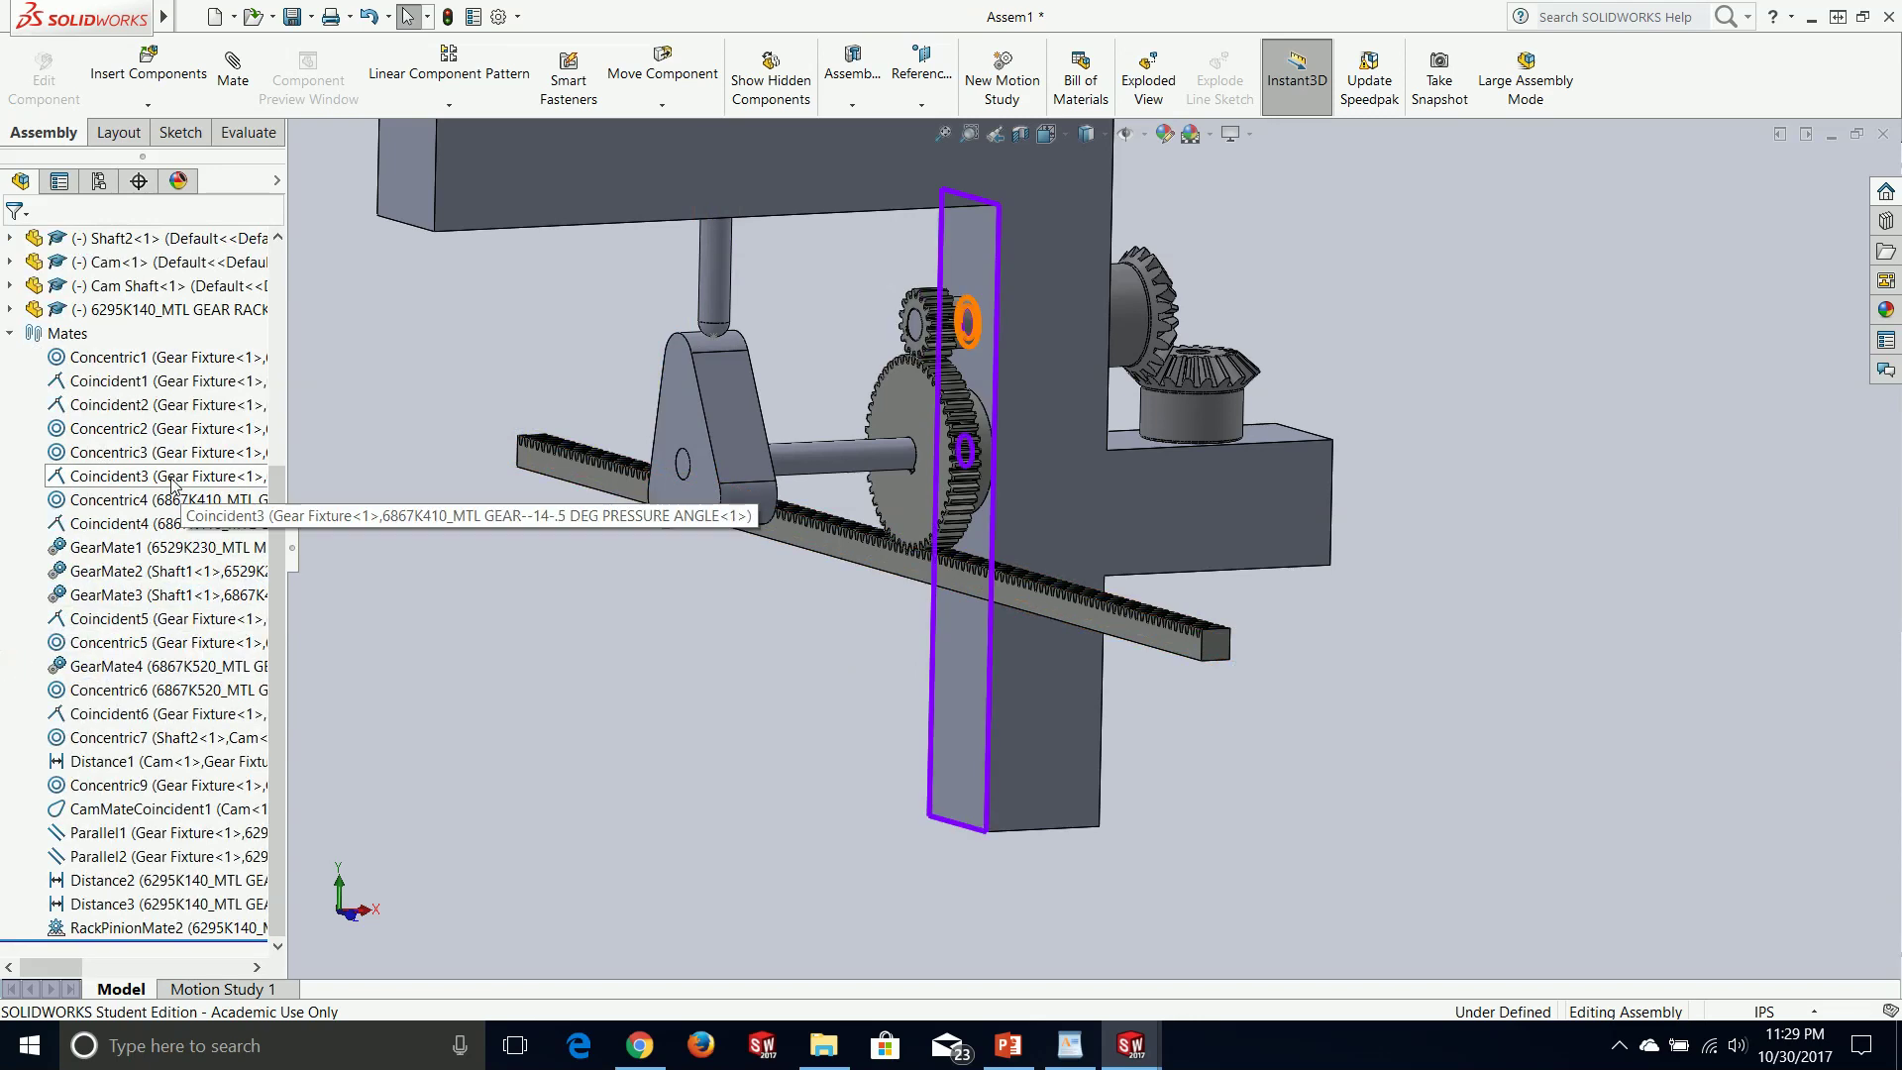
pyautogui.click(123, 551)
pyautogui.keyDown('ctrl'); pyautogui.click(119, 573); pyautogui.keyUp('ctrl')
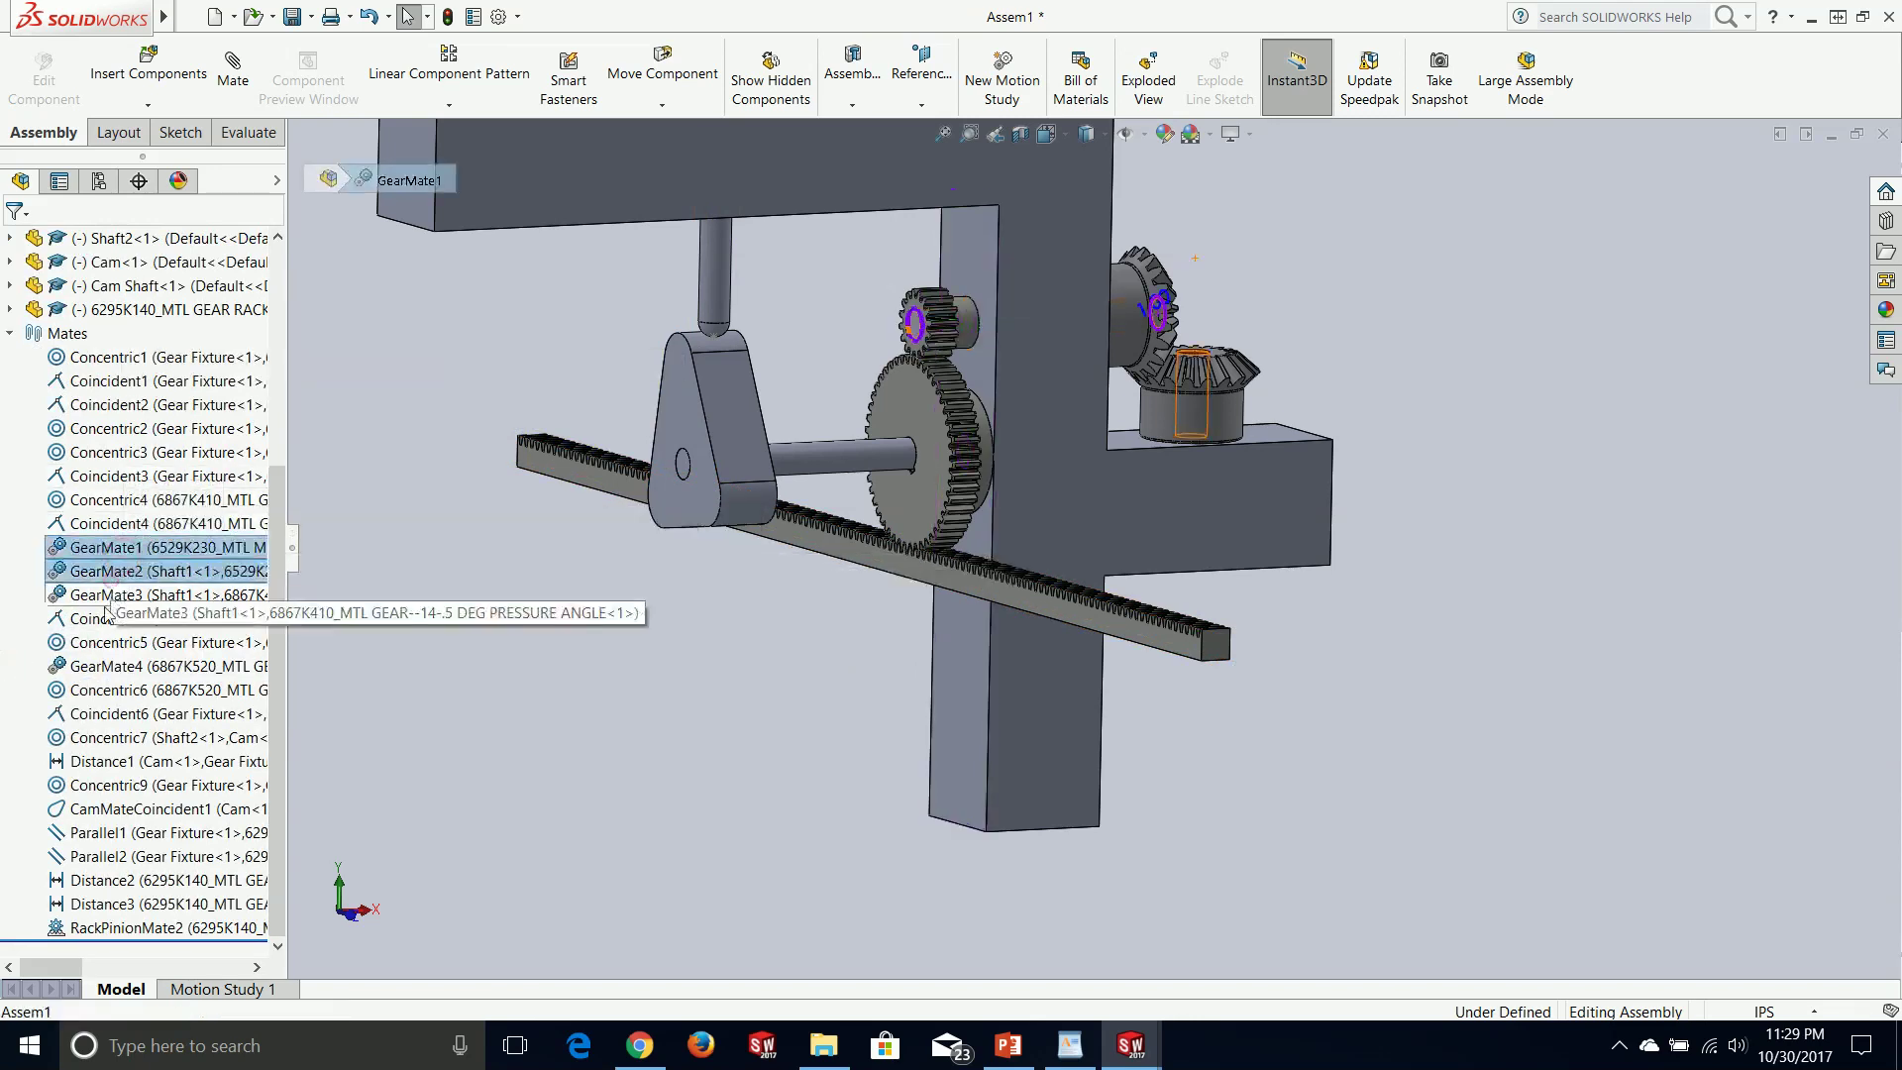
pyautogui.keyDown('ctrl'); pyautogui.click(111, 618); pyautogui.keyUp('ctrl')
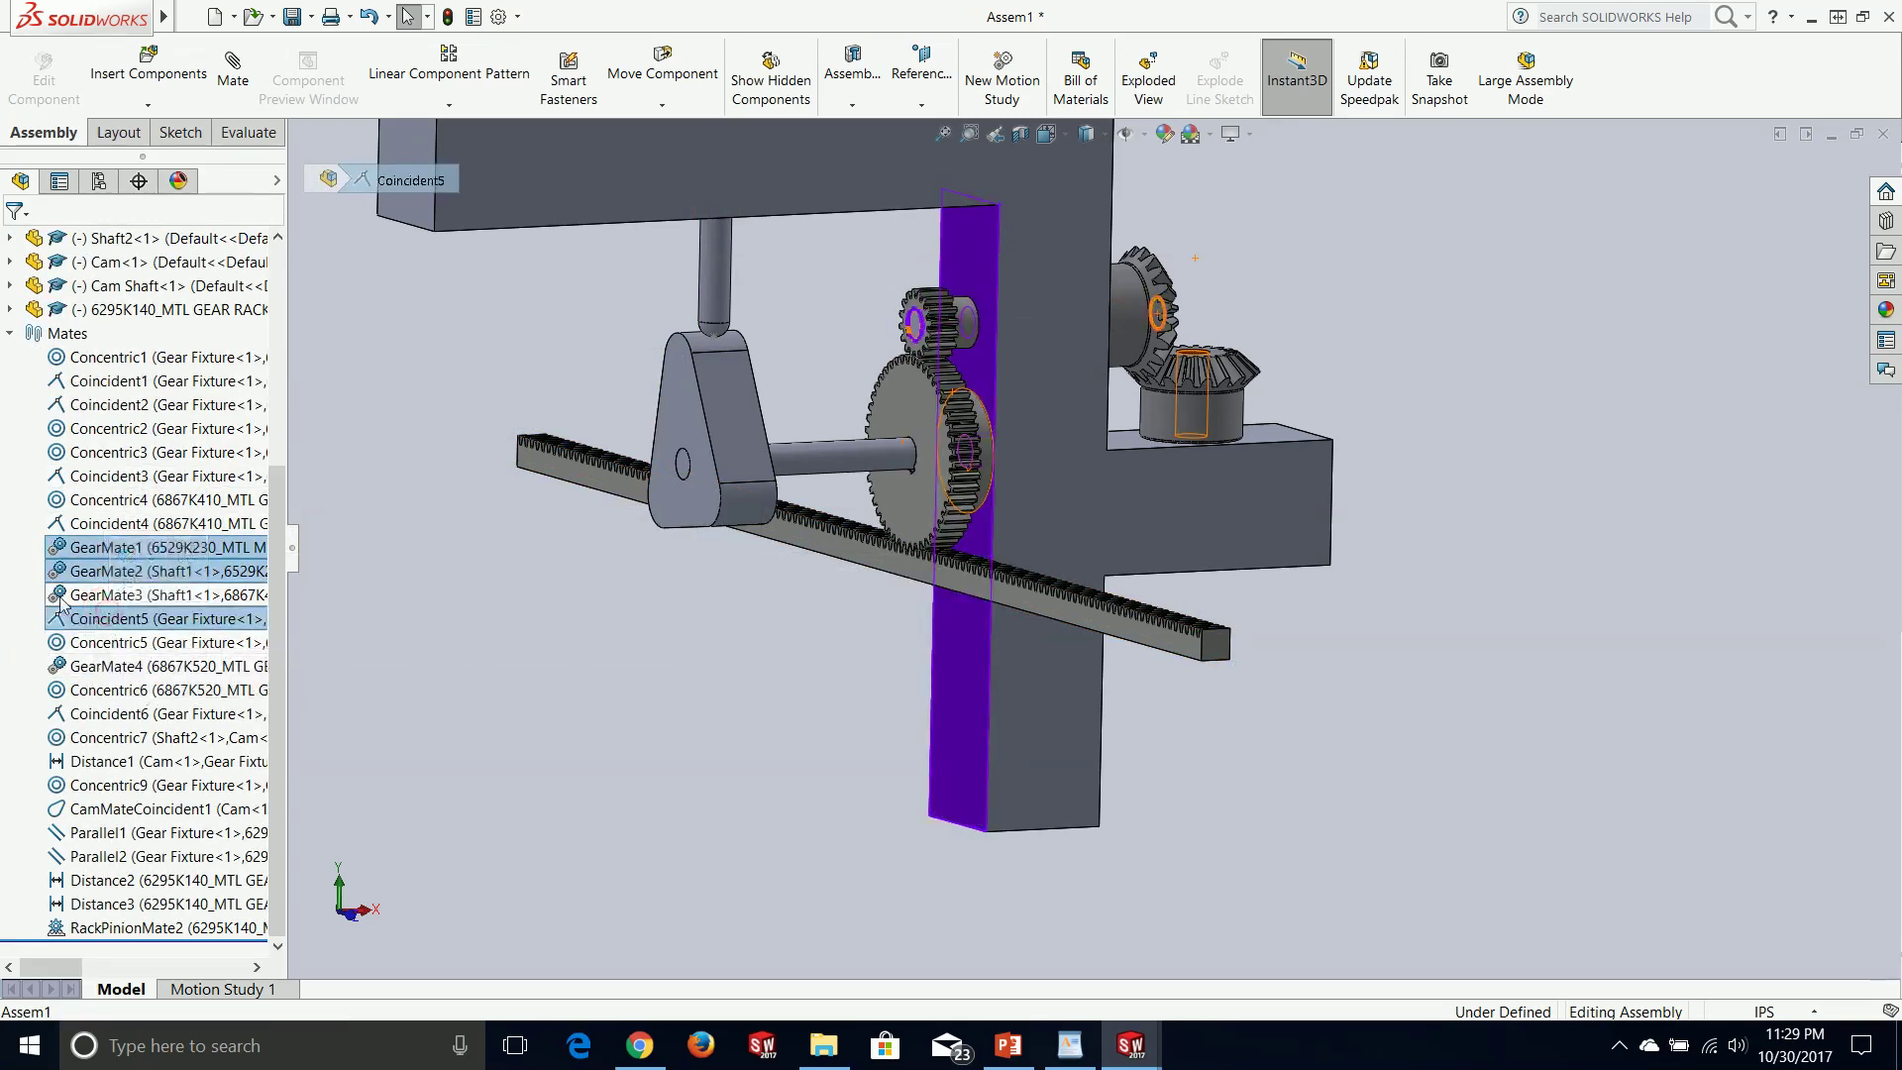
pyautogui.click(59, 594)
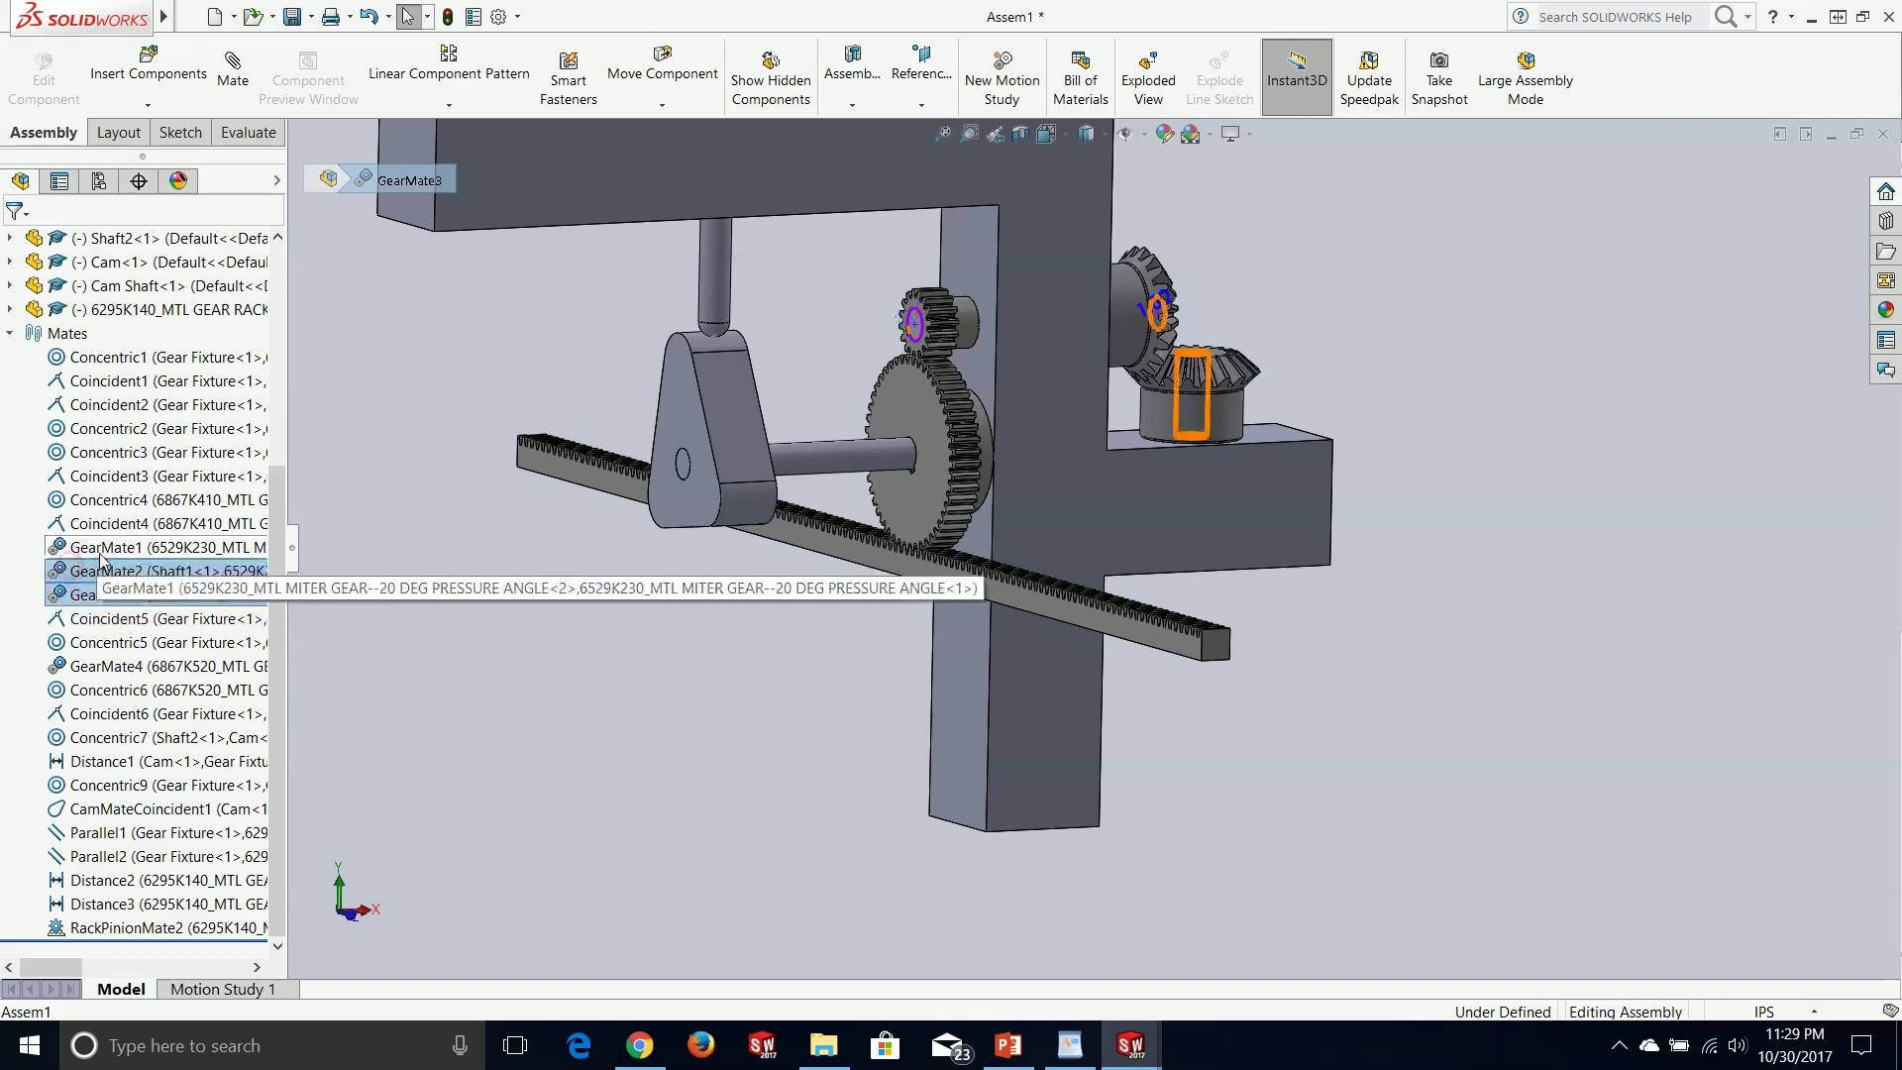
pyautogui.keyDown('ctrl'); pyautogui.click(97, 547); pyautogui.keyUp('ctrl')
pyautogui.rightClick(99, 550)
pyautogui.click(160, 619)
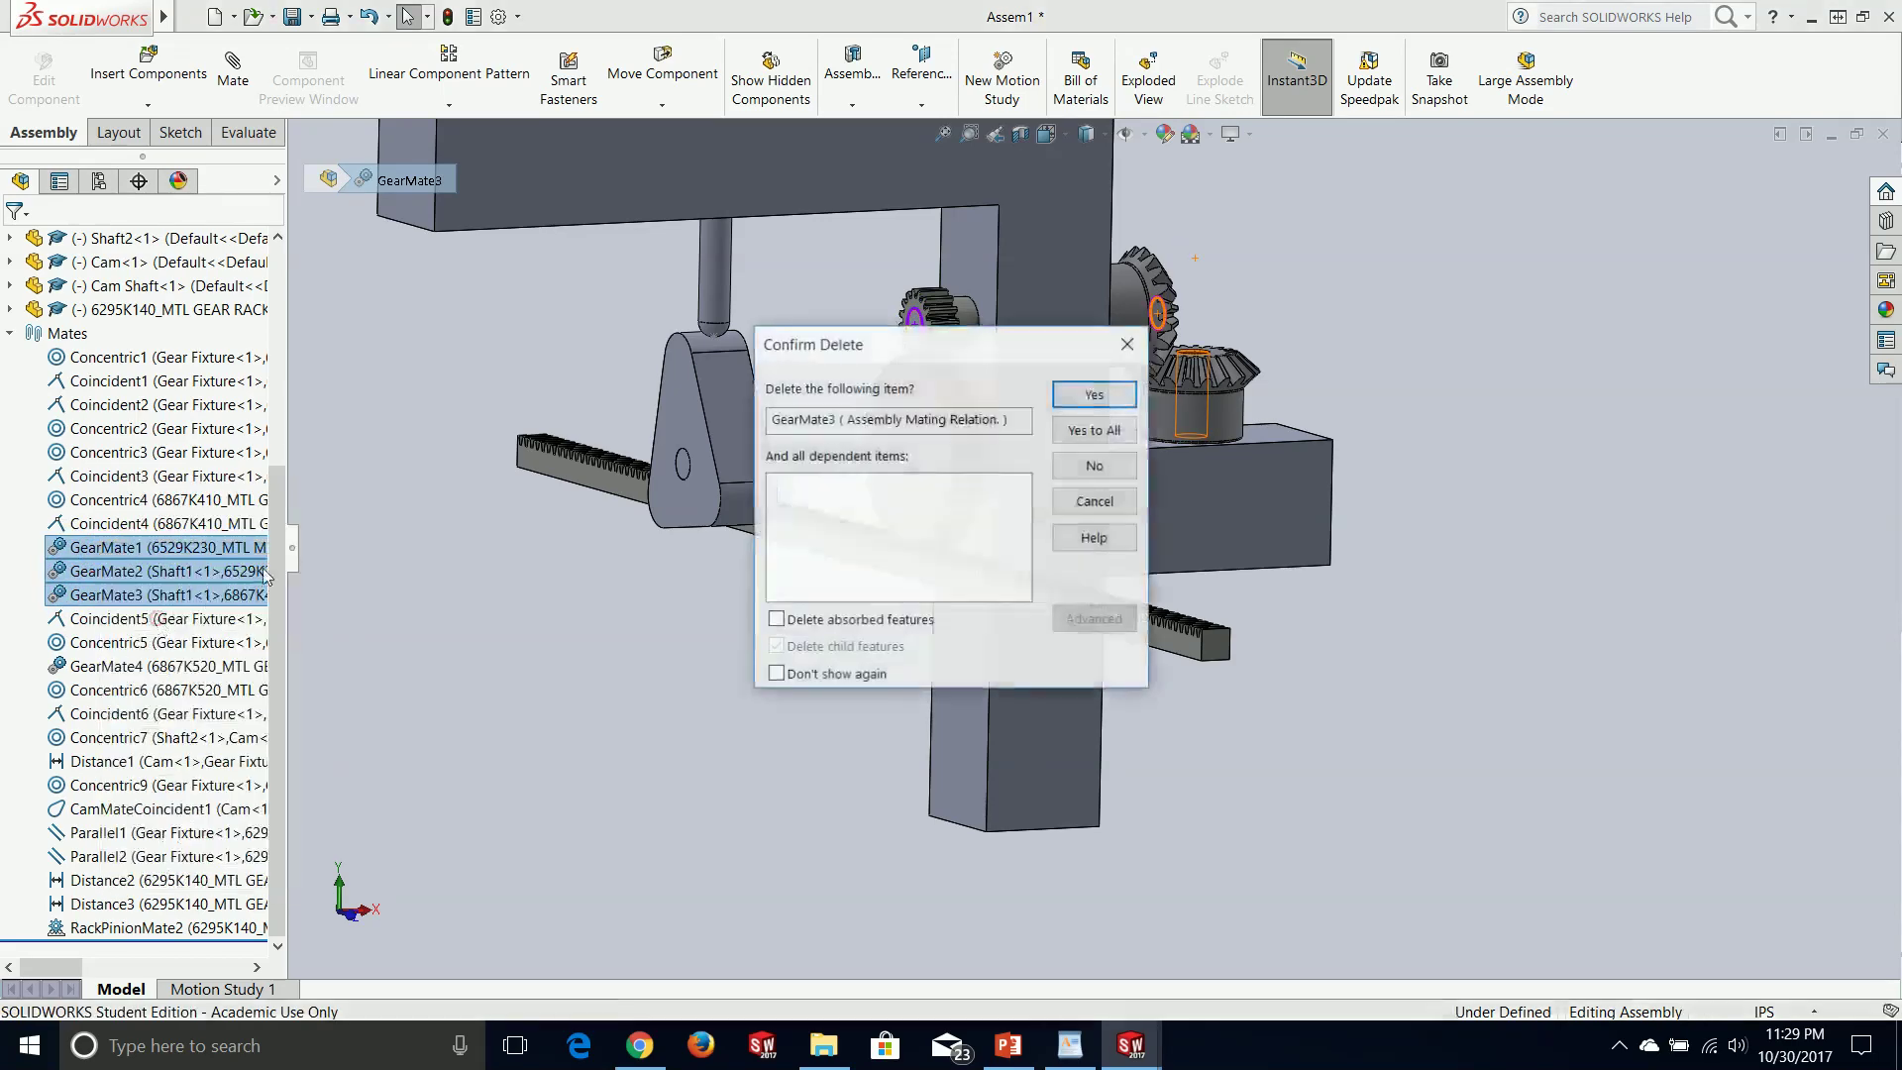
pyautogui.click(1127, 394)
# - Delete the spur gear mate GearMate4 and the rack and pinion mate RackPinionMate2
pyautogui.click(109, 665)
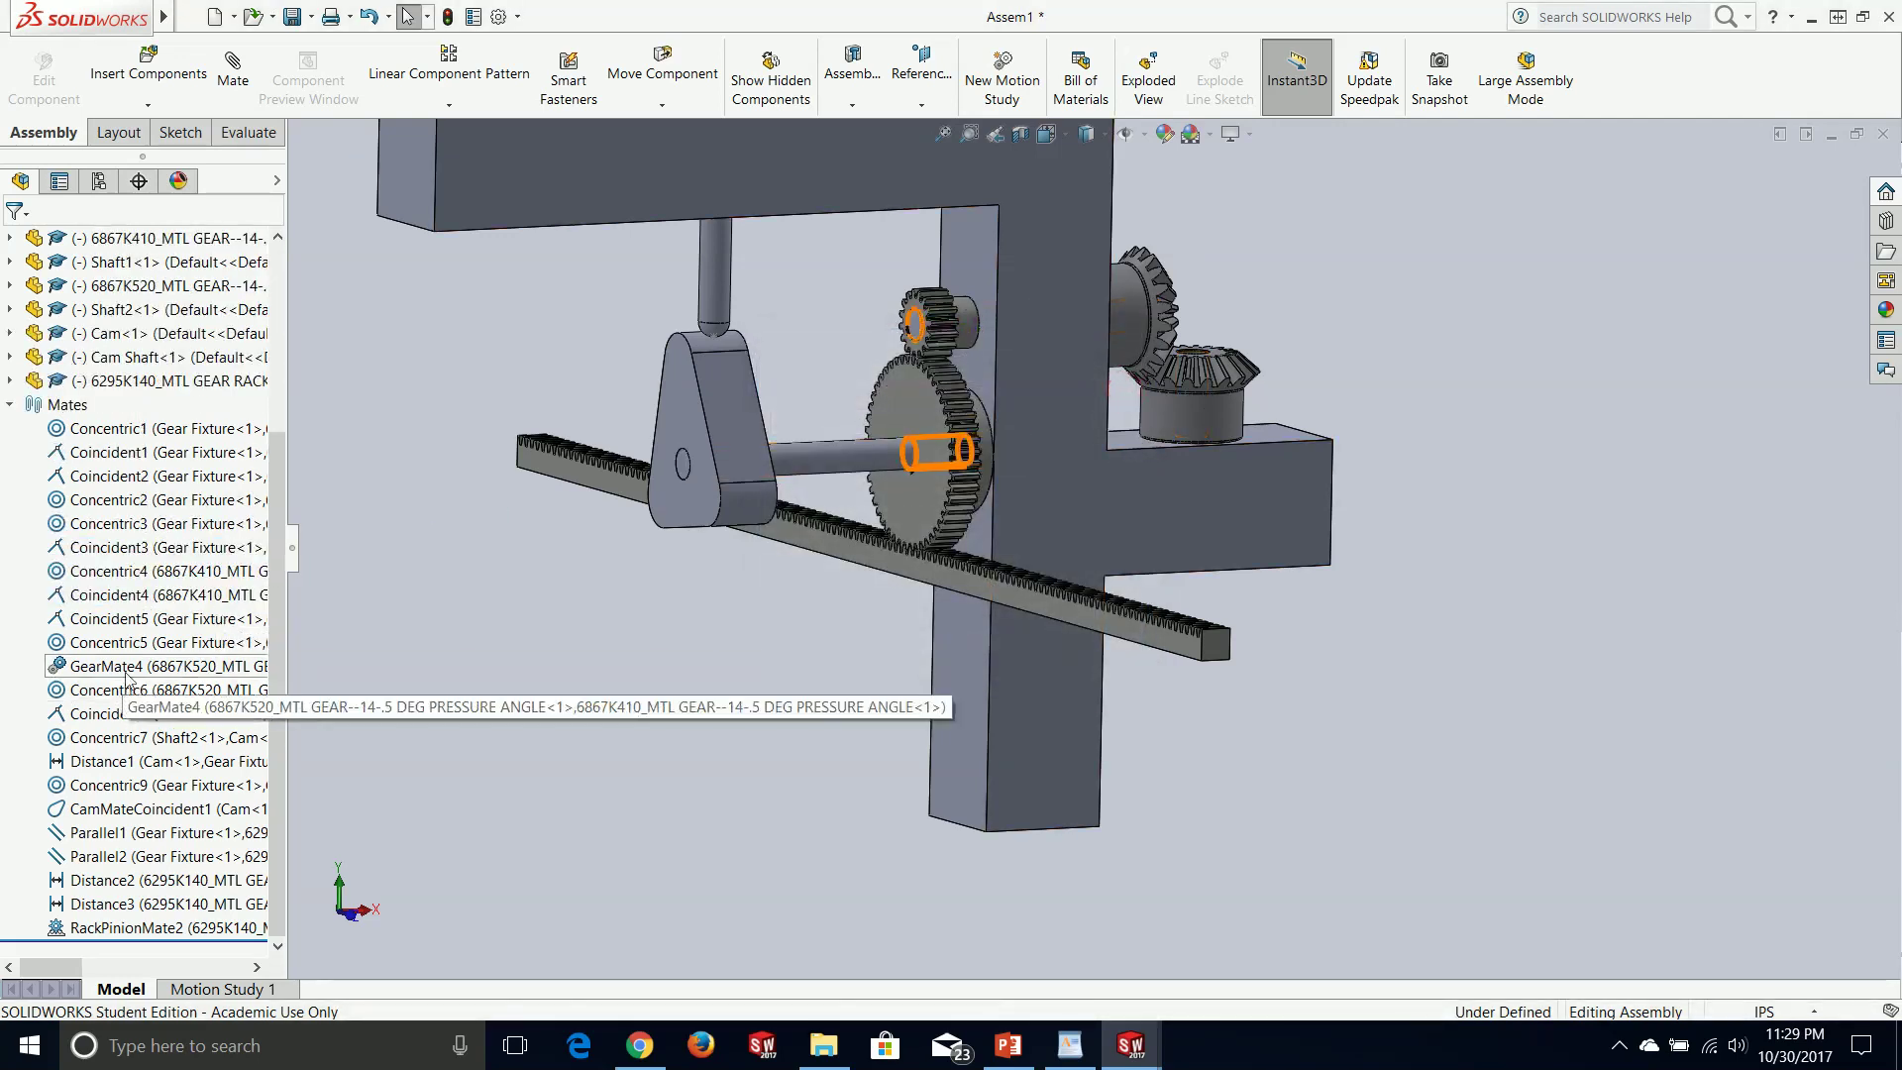
pyautogui.keyDown('ctrl'); pyautogui.click(123, 928); pyautogui.keyUp('ctrl')
pyautogui.rightClick(122, 928)
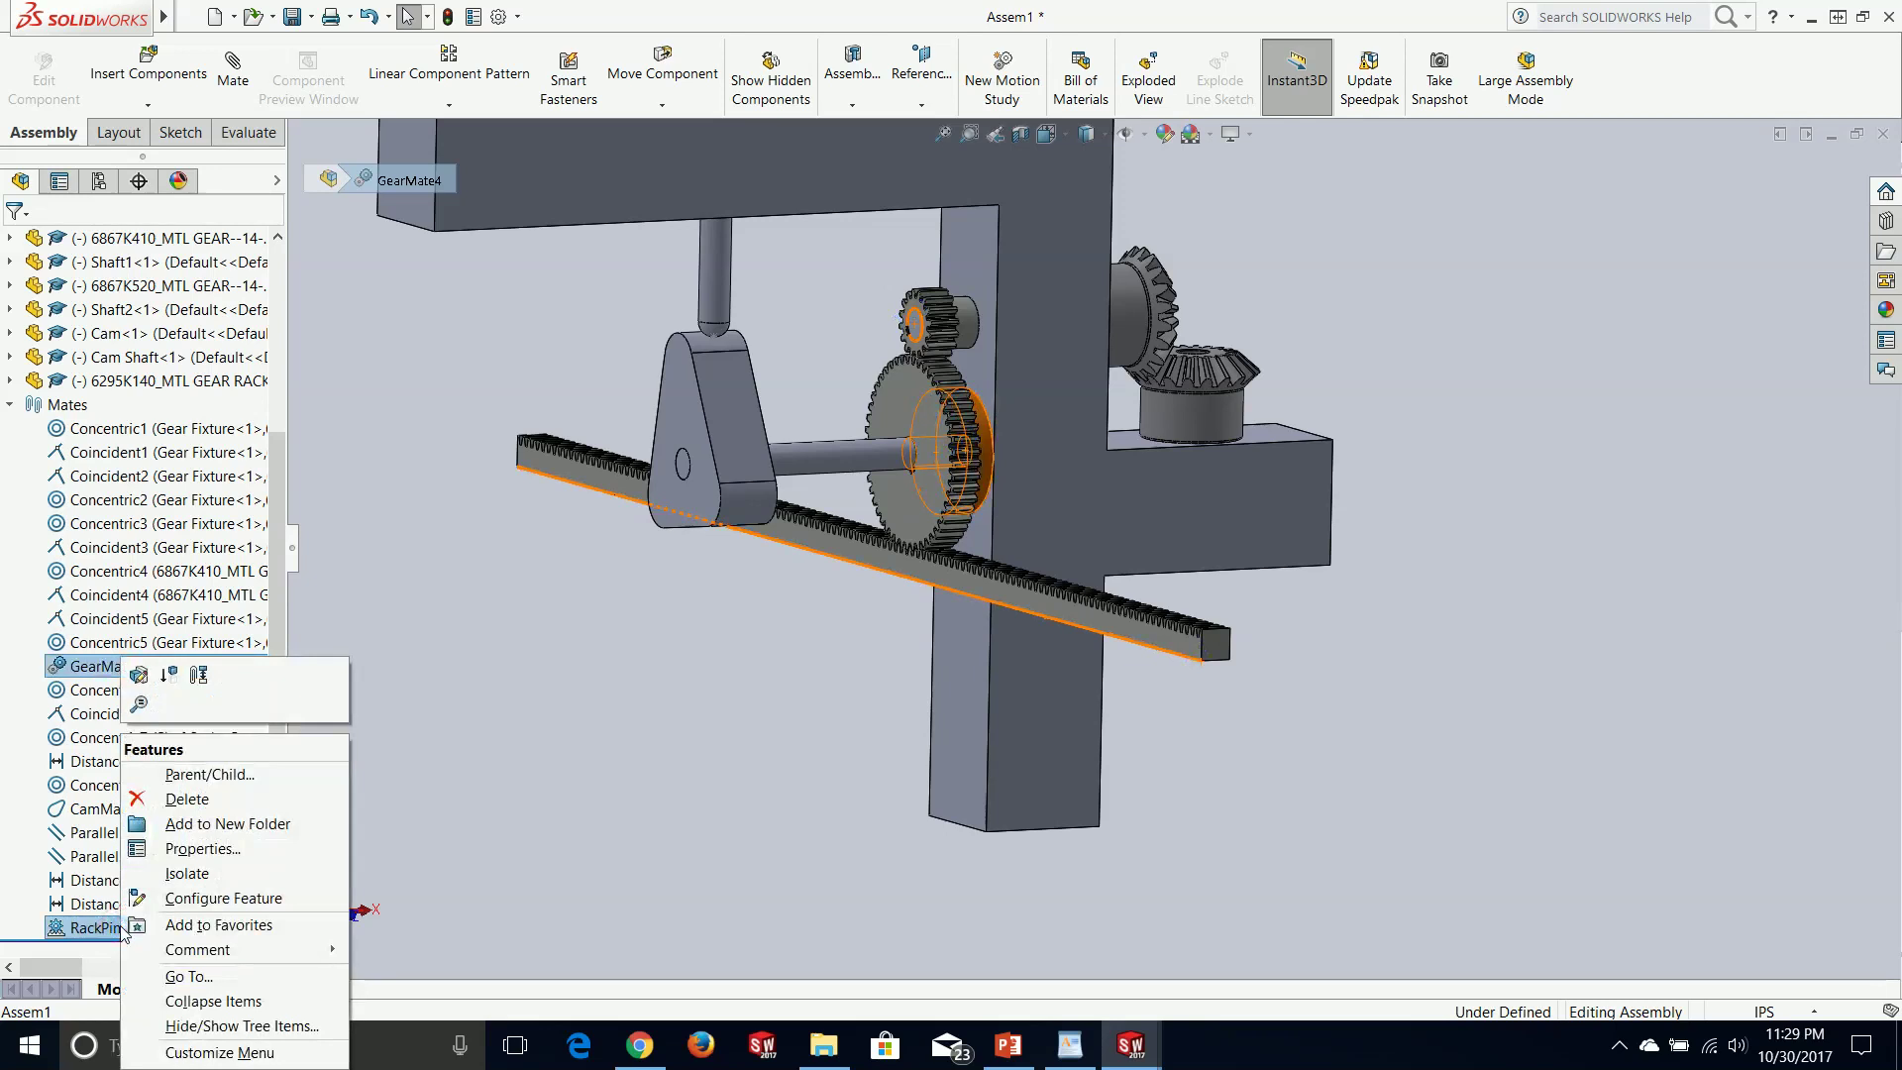
pyautogui.click(220, 792)
pyautogui.click(1095, 393)
pyautogui.click(1095, 393)
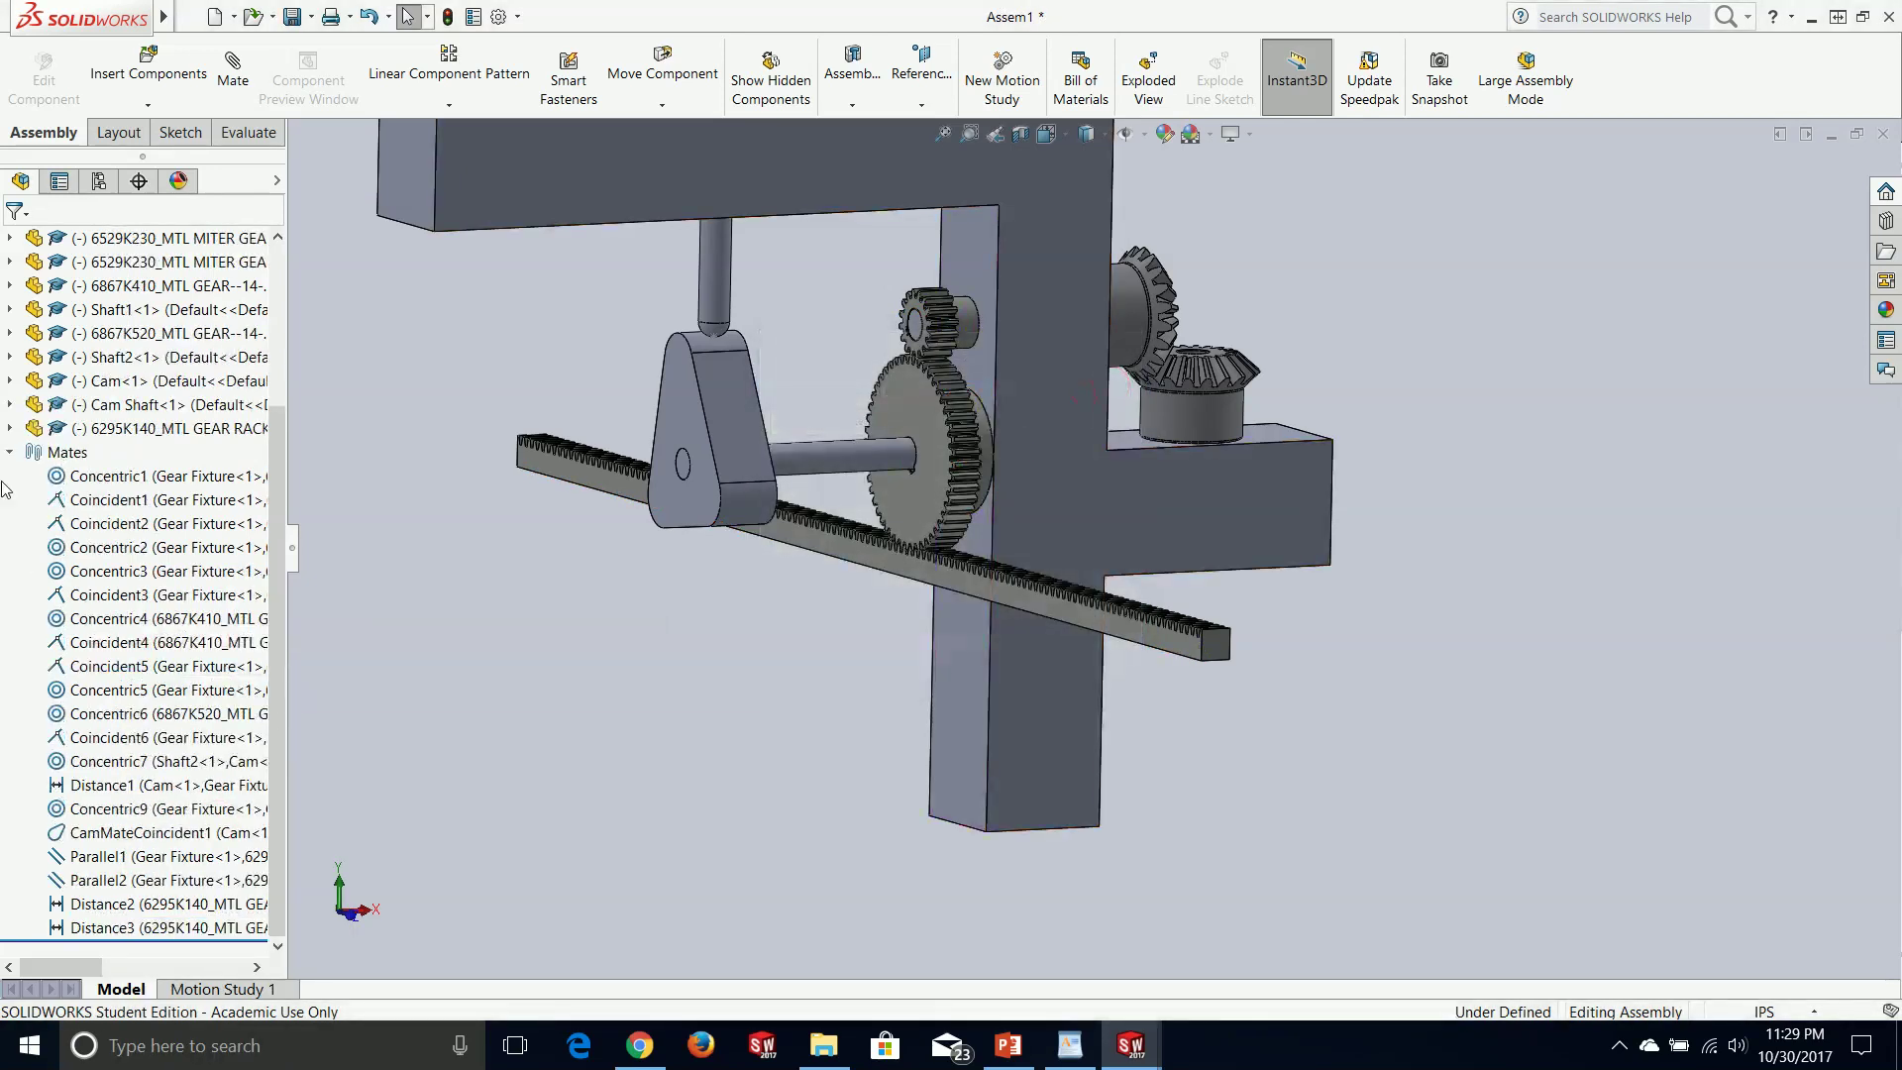
pyautogui.click(10, 453)
pyautogui.moveTo(608, 721); pyautogui.dragTo(683, 771, button='middle')
pyautogui.scroll(-6, 1220, 410)
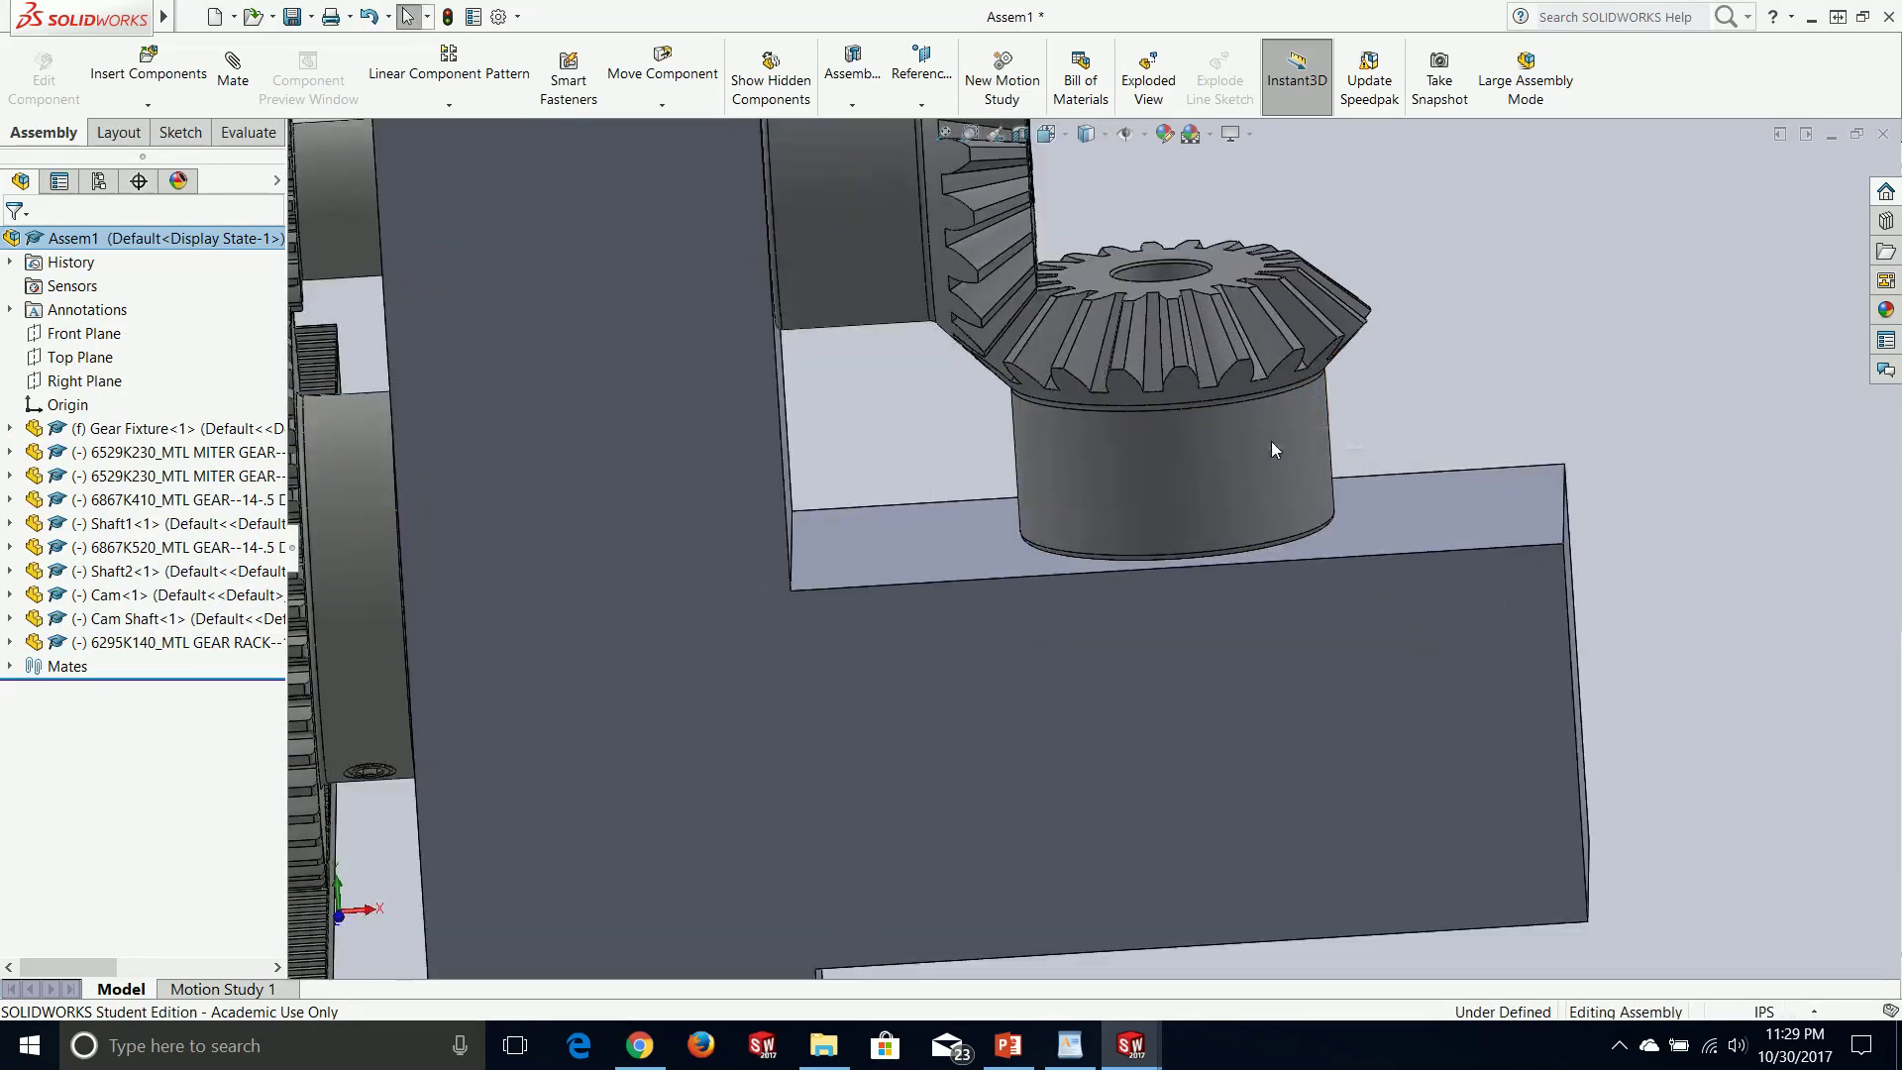
pyautogui.moveTo(1219, 459); pyautogui.dragTo(1095, 635, button='middle')
pyautogui.scroll(3, 1037, 721)
pyautogui.scroll(-3, 661, 687)
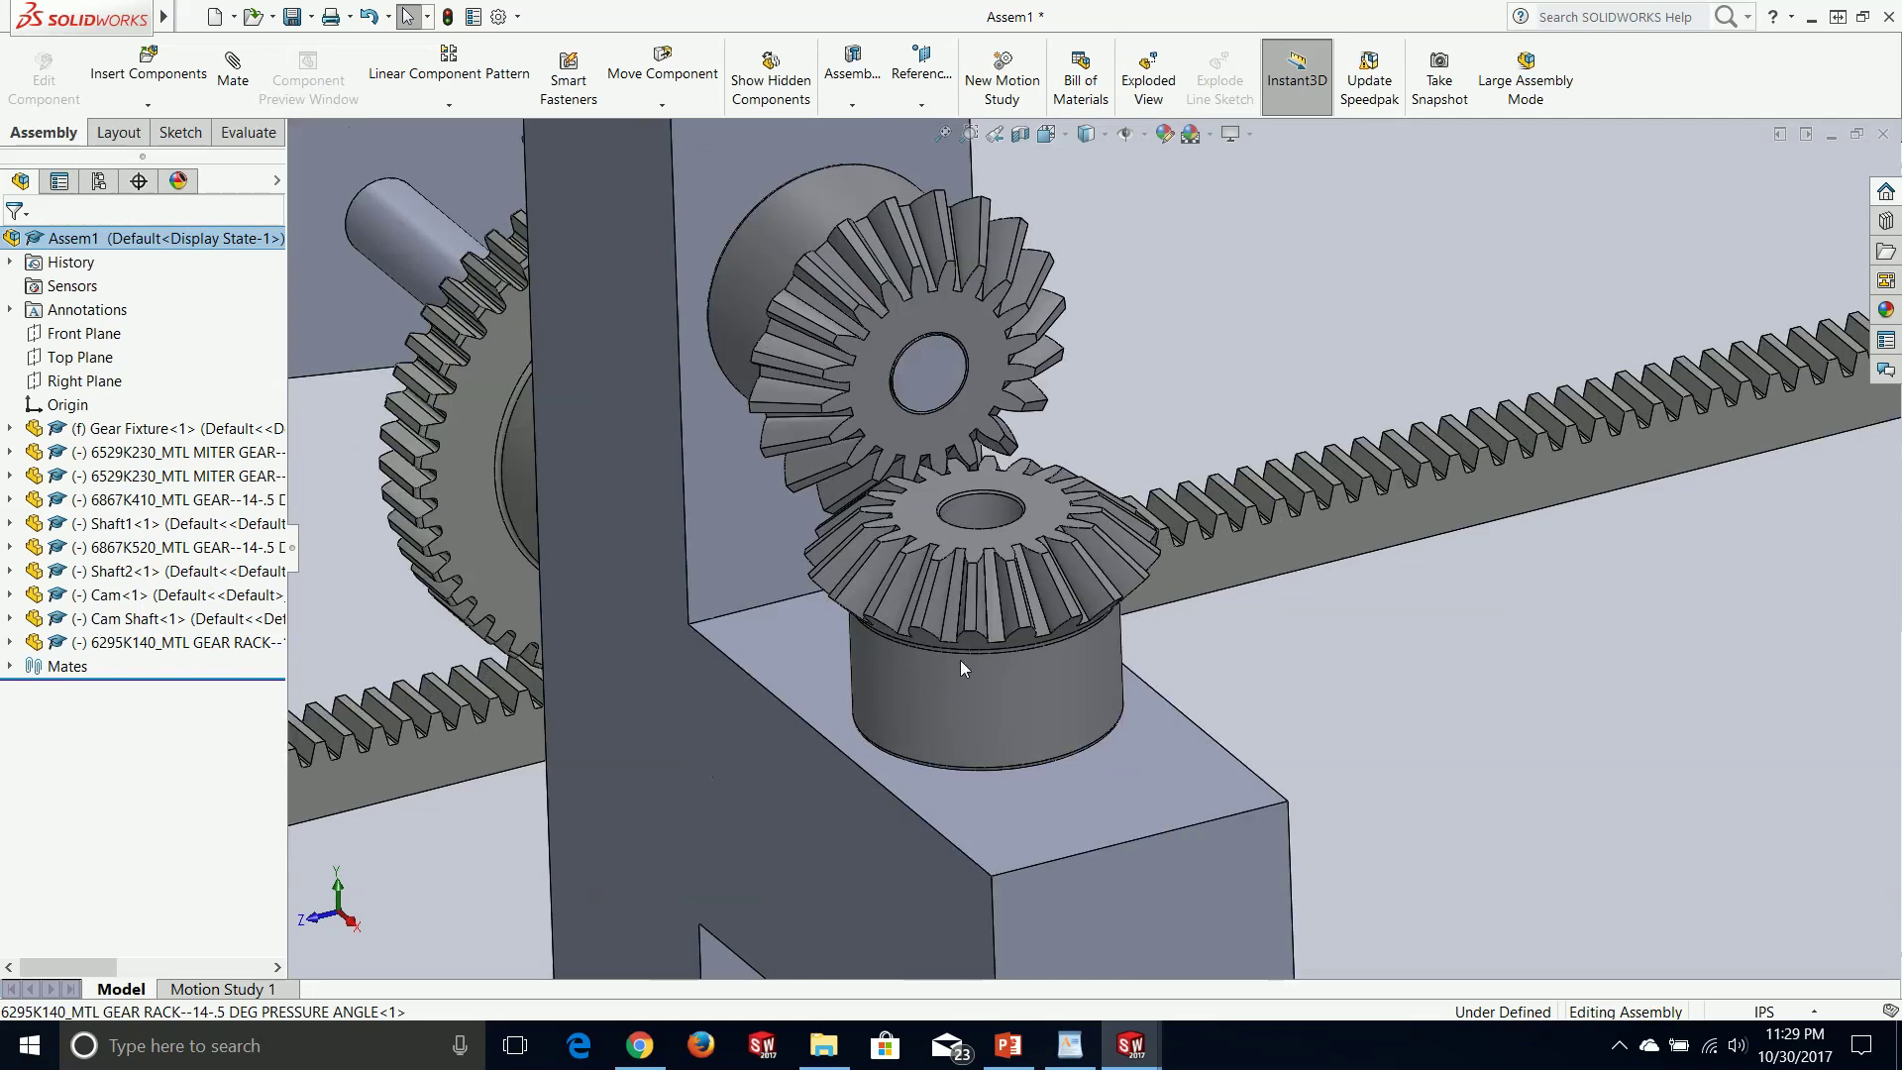
pyautogui.click(249, 79)
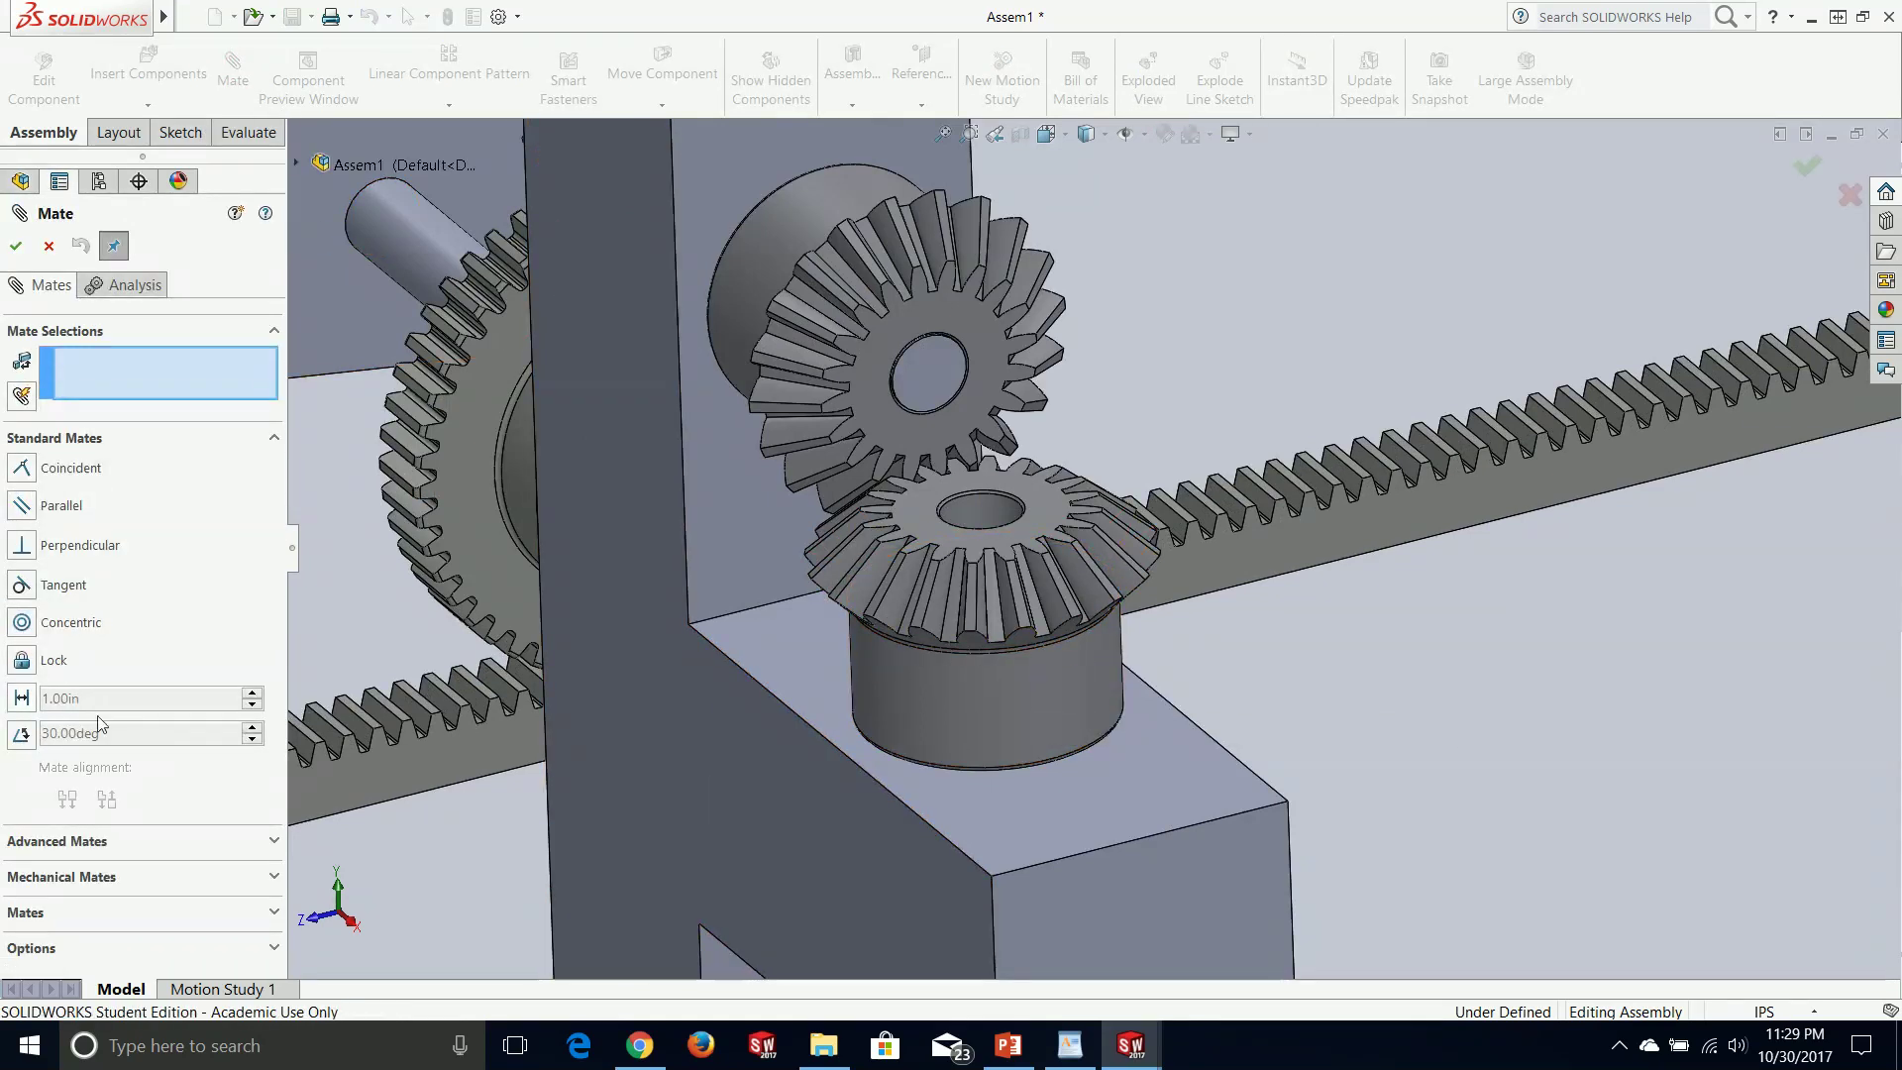
pyautogui.click(111, 877)
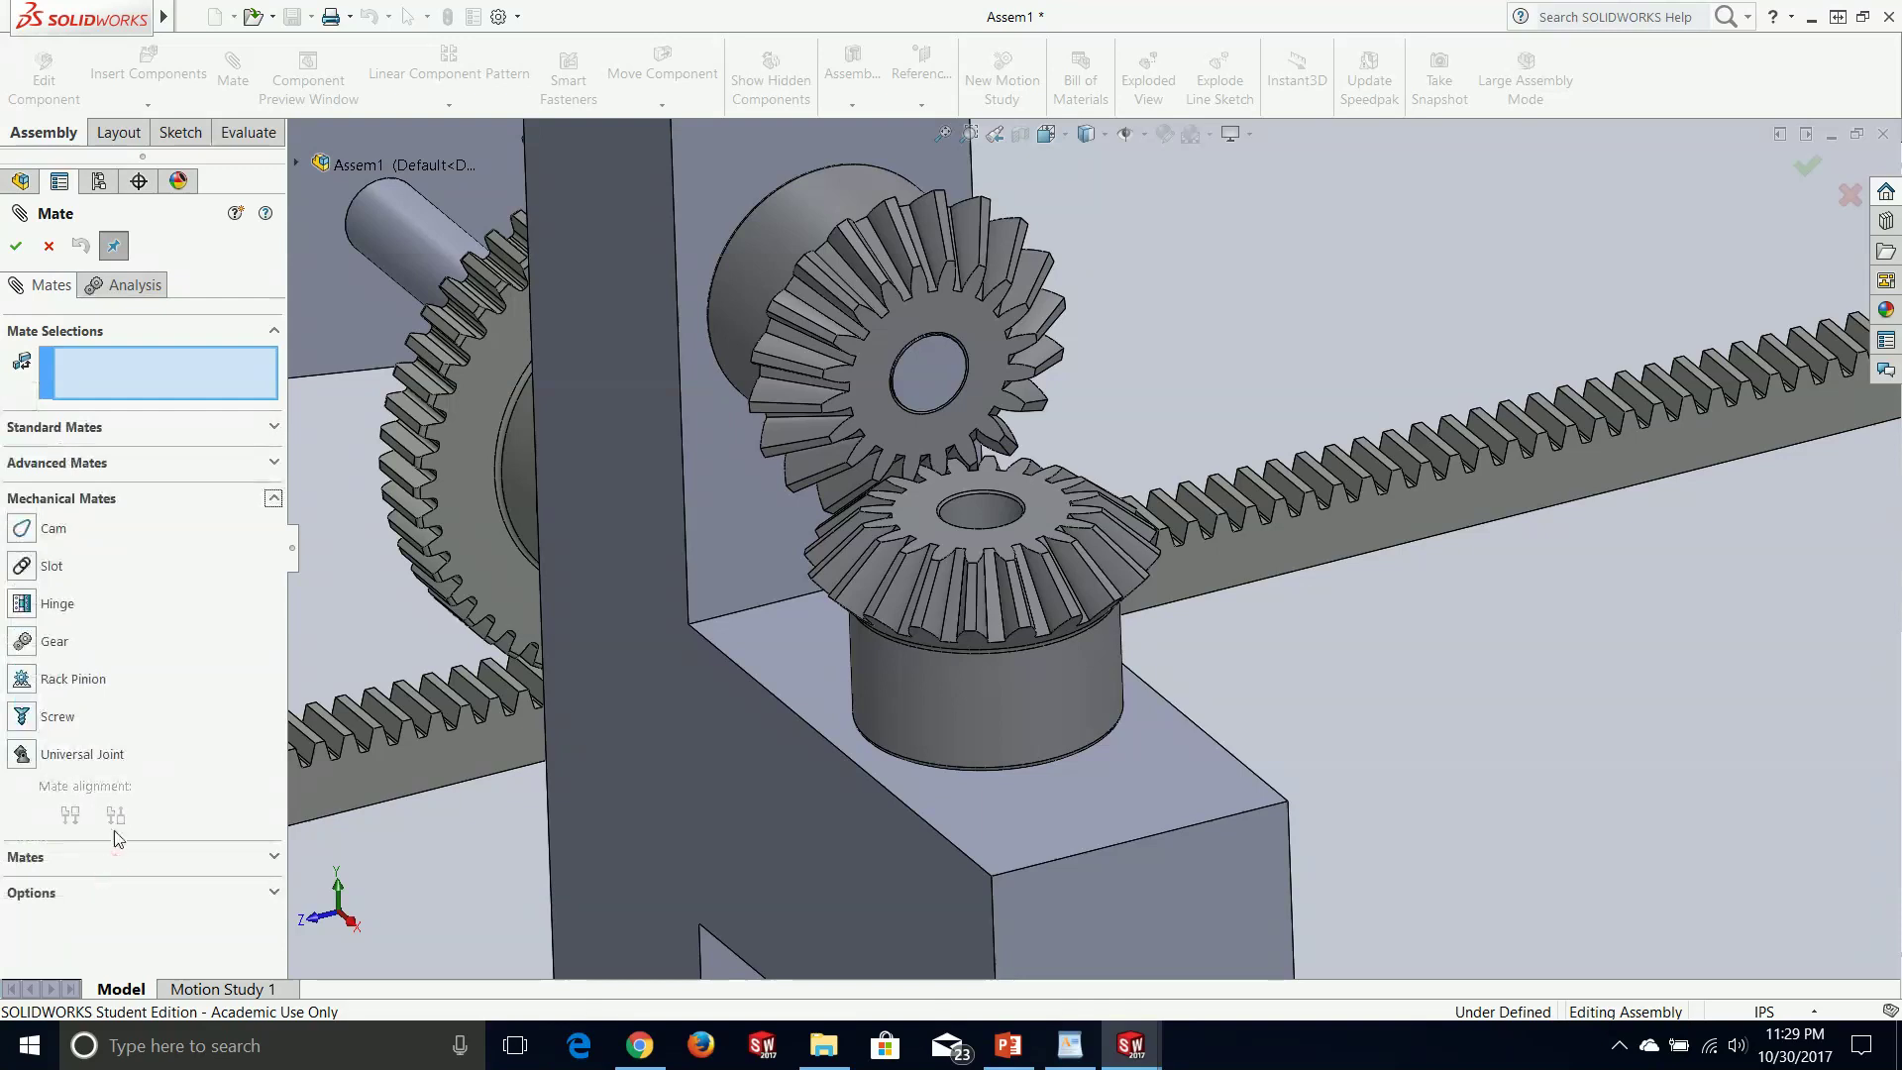
pyautogui.click(36, 648)
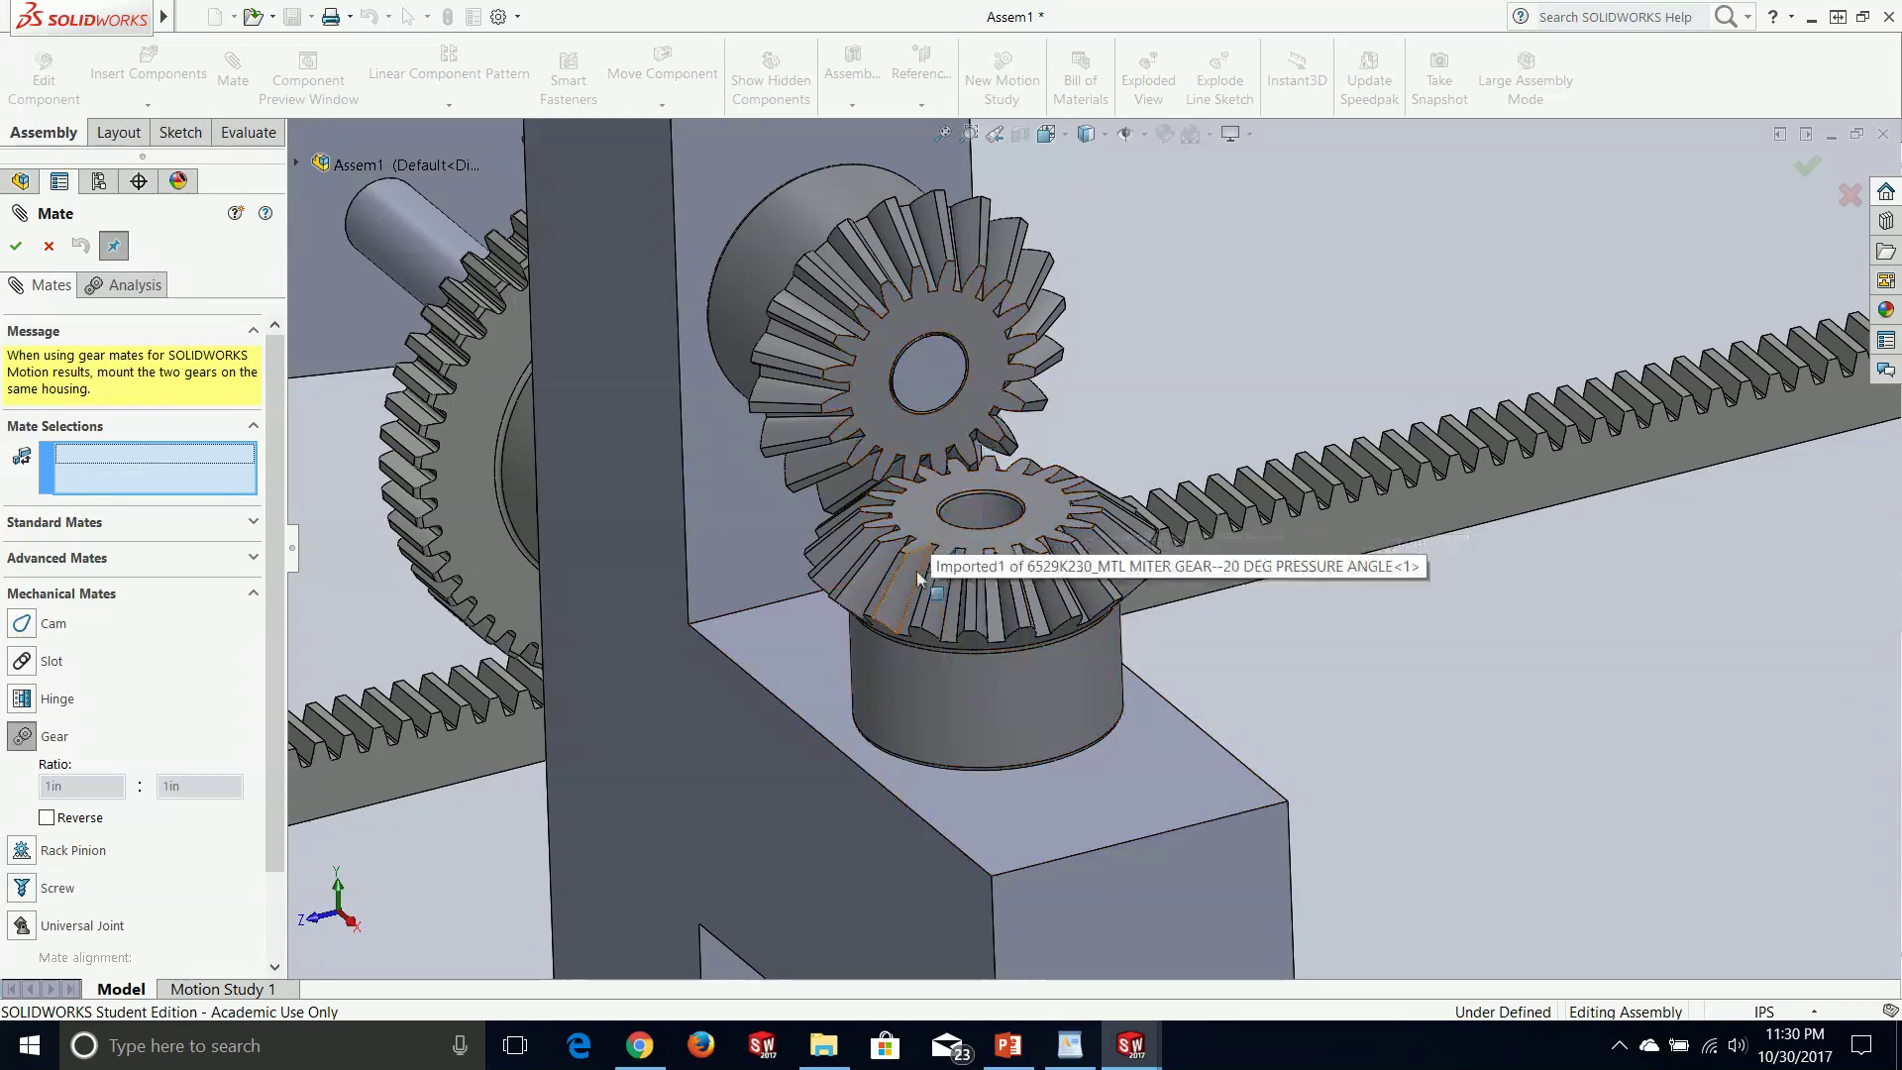
pyautogui.click(950, 766)
pyautogui.moveTo(828, 628); pyautogui.dragTo(876, 626, button='middle')
pyautogui.click(895, 245)
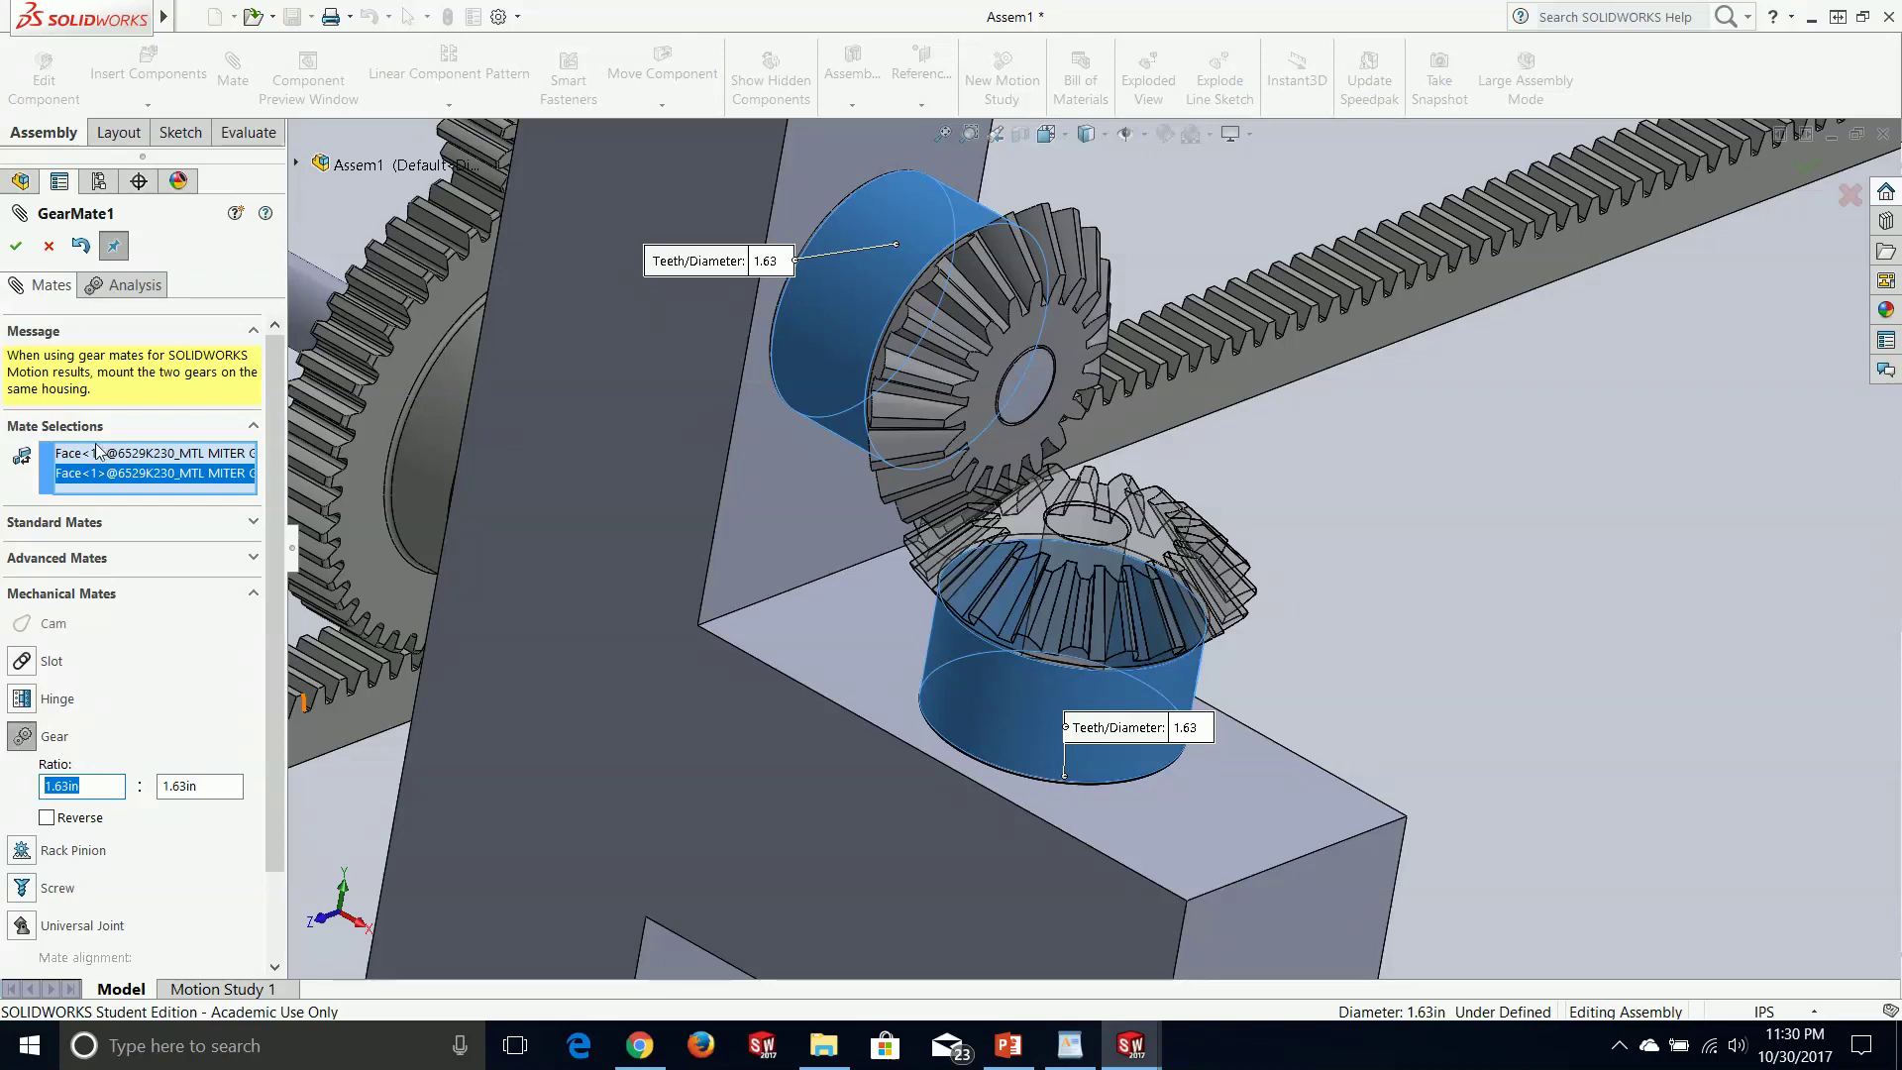
pyautogui.moveTo(1075, 616); pyautogui.dragTo(993, 485, button='middle')
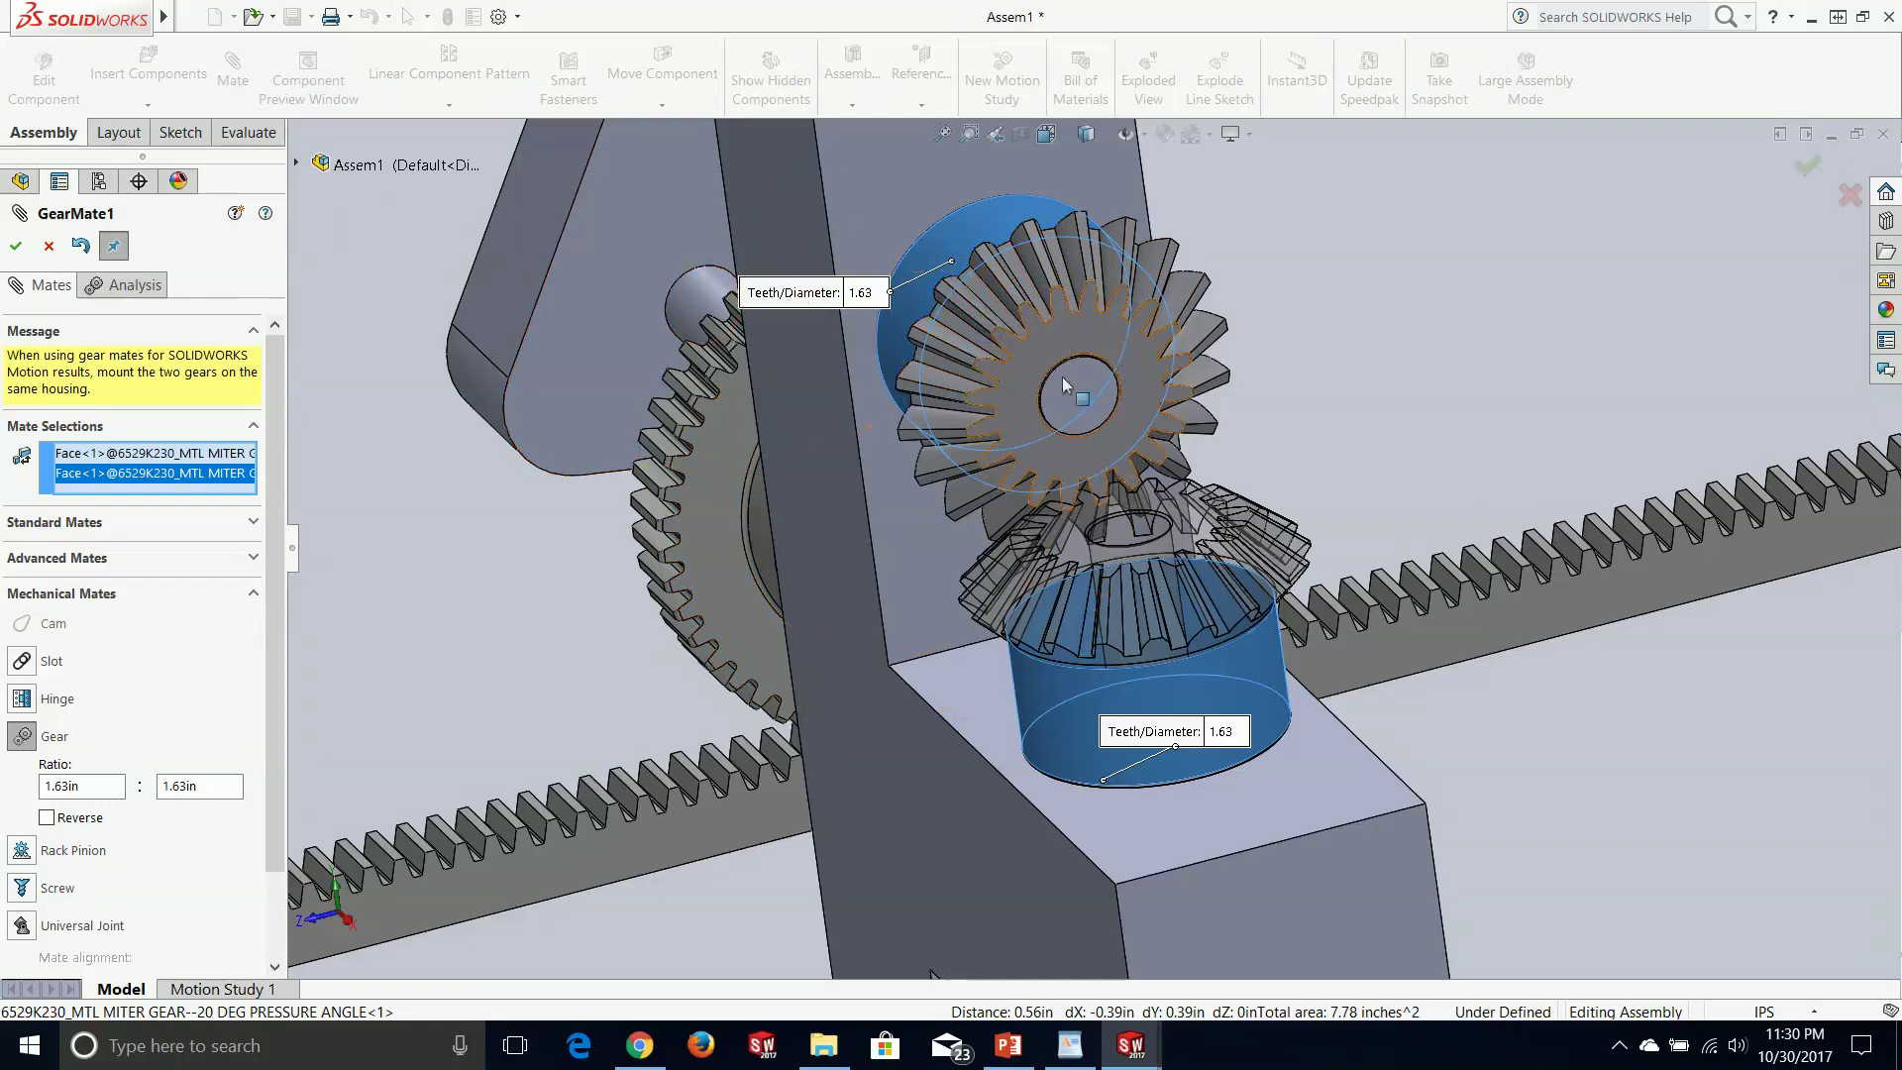
pyautogui.doubleClick(91, 785)
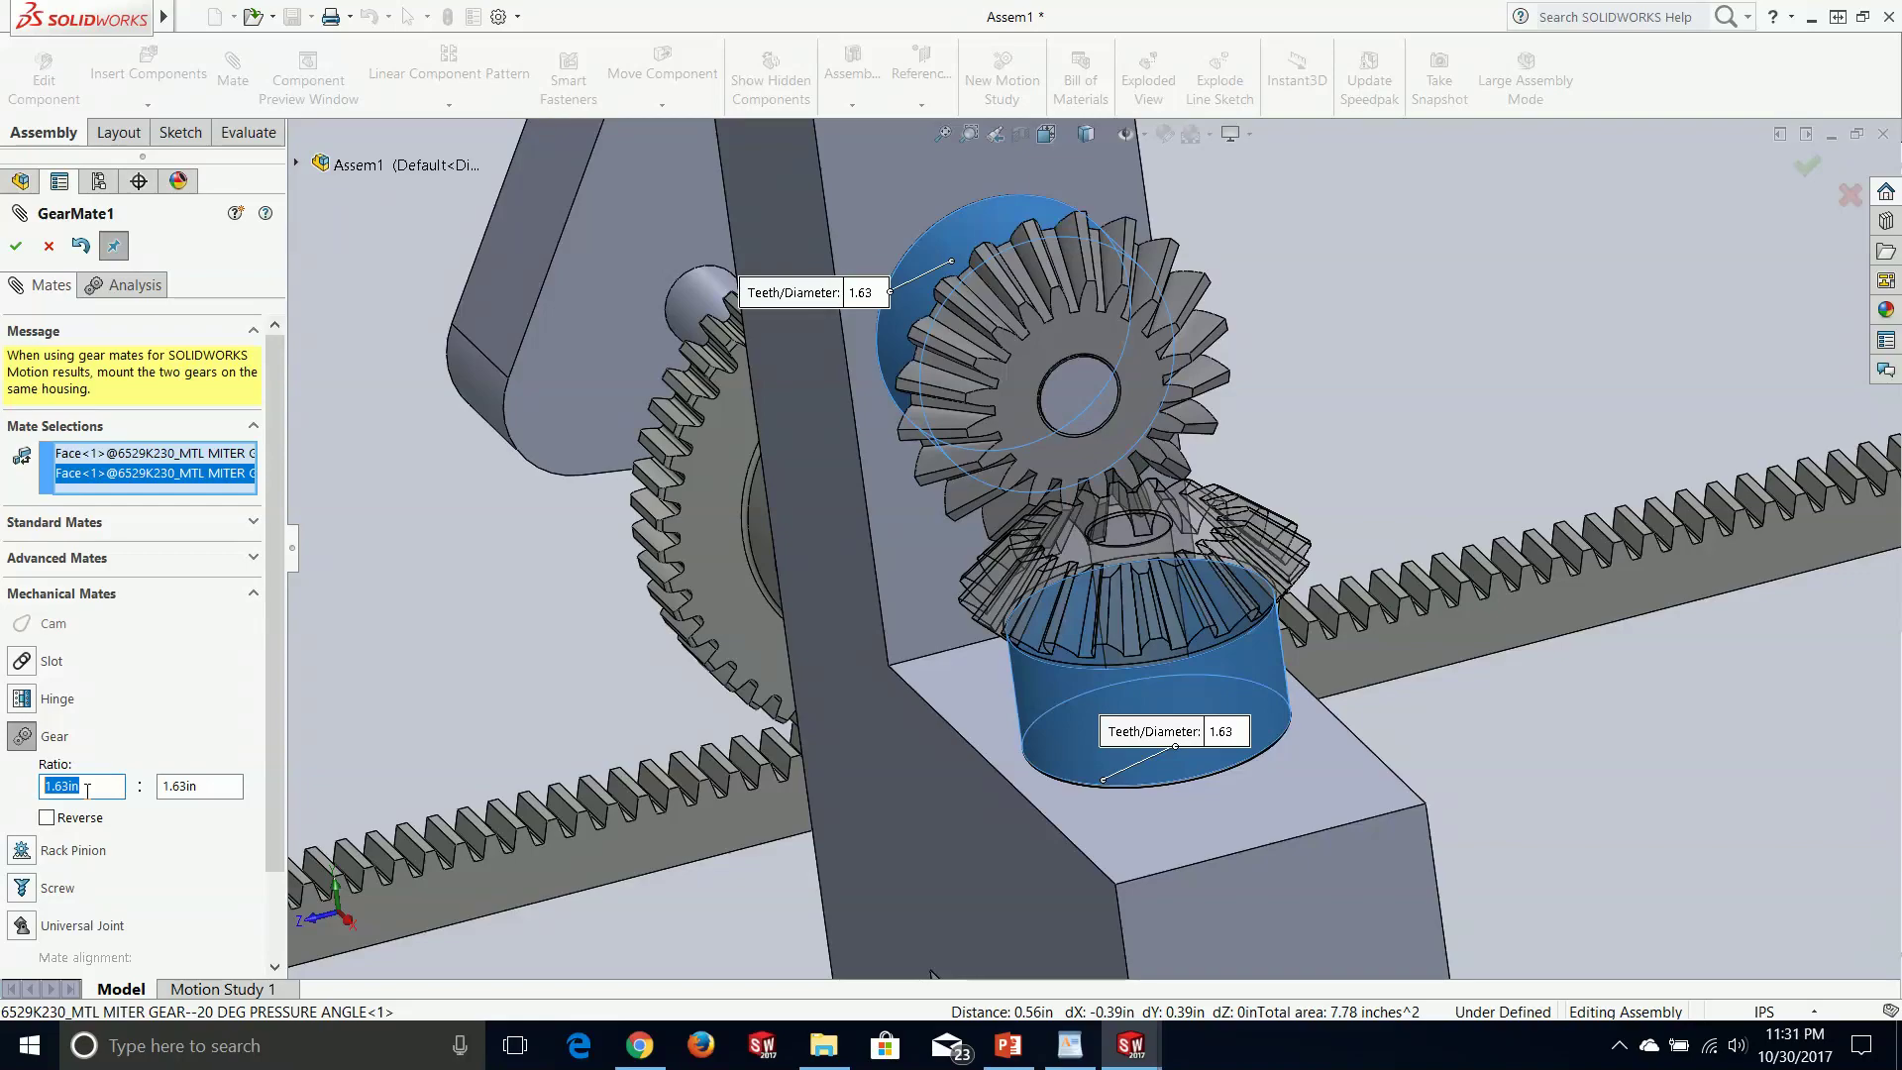
# - Switch to Chrome, open the McMaster-Carr website in a new tab, and return to SOLIDWORKS
pyautogui.click(640, 1045)
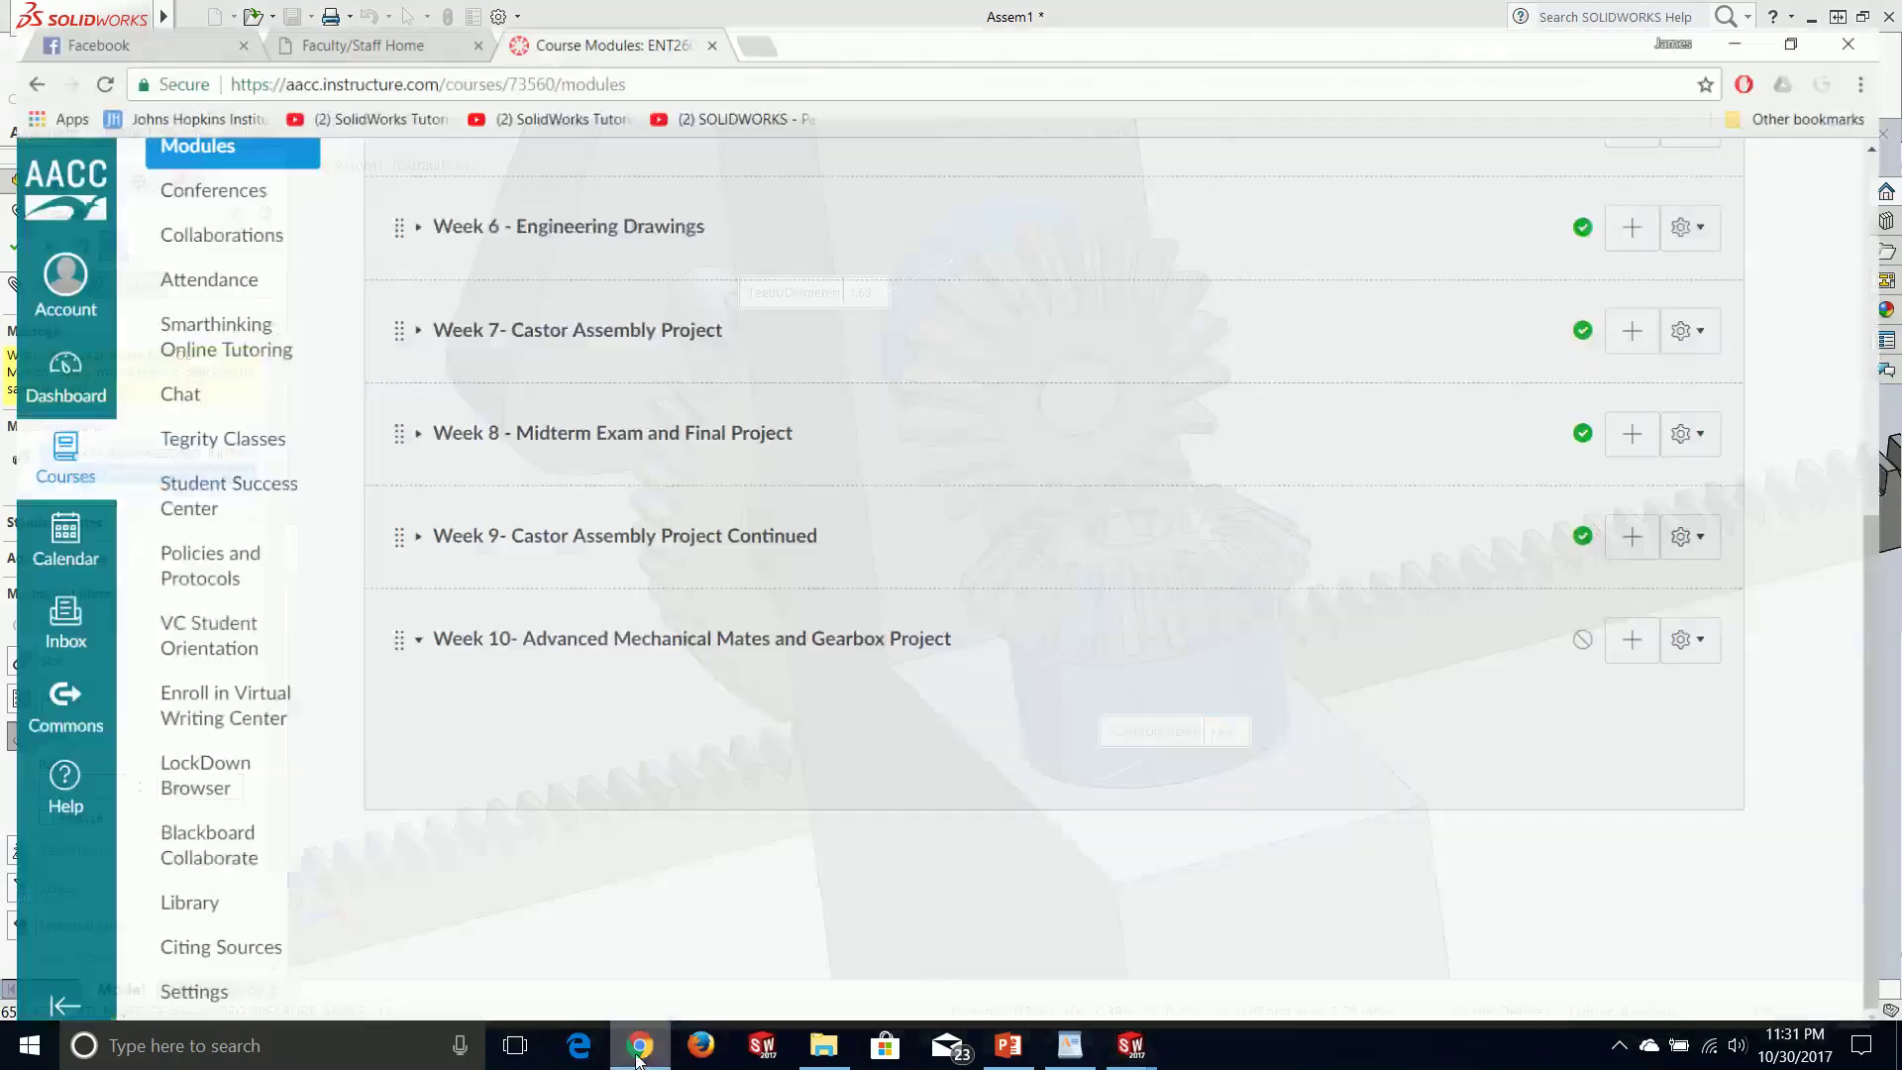
pyautogui.moveTo(945, 9)
pyautogui.mouseDown()
pyautogui.moveTo(1143, 94)
pyautogui.moveTo(403, 705)
pyautogui.moveTo(1040, 15)
pyautogui.moveTo(921, 5)
pyautogui.mouseUp()
pyautogui.click(758, 20)
pyautogui.write('mcm')
pyautogui.press('Return')
pyautogui.moveTo(1141, 3); pyautogui.dragTo(1160, 69)
pyautogui.click(1636, 78)
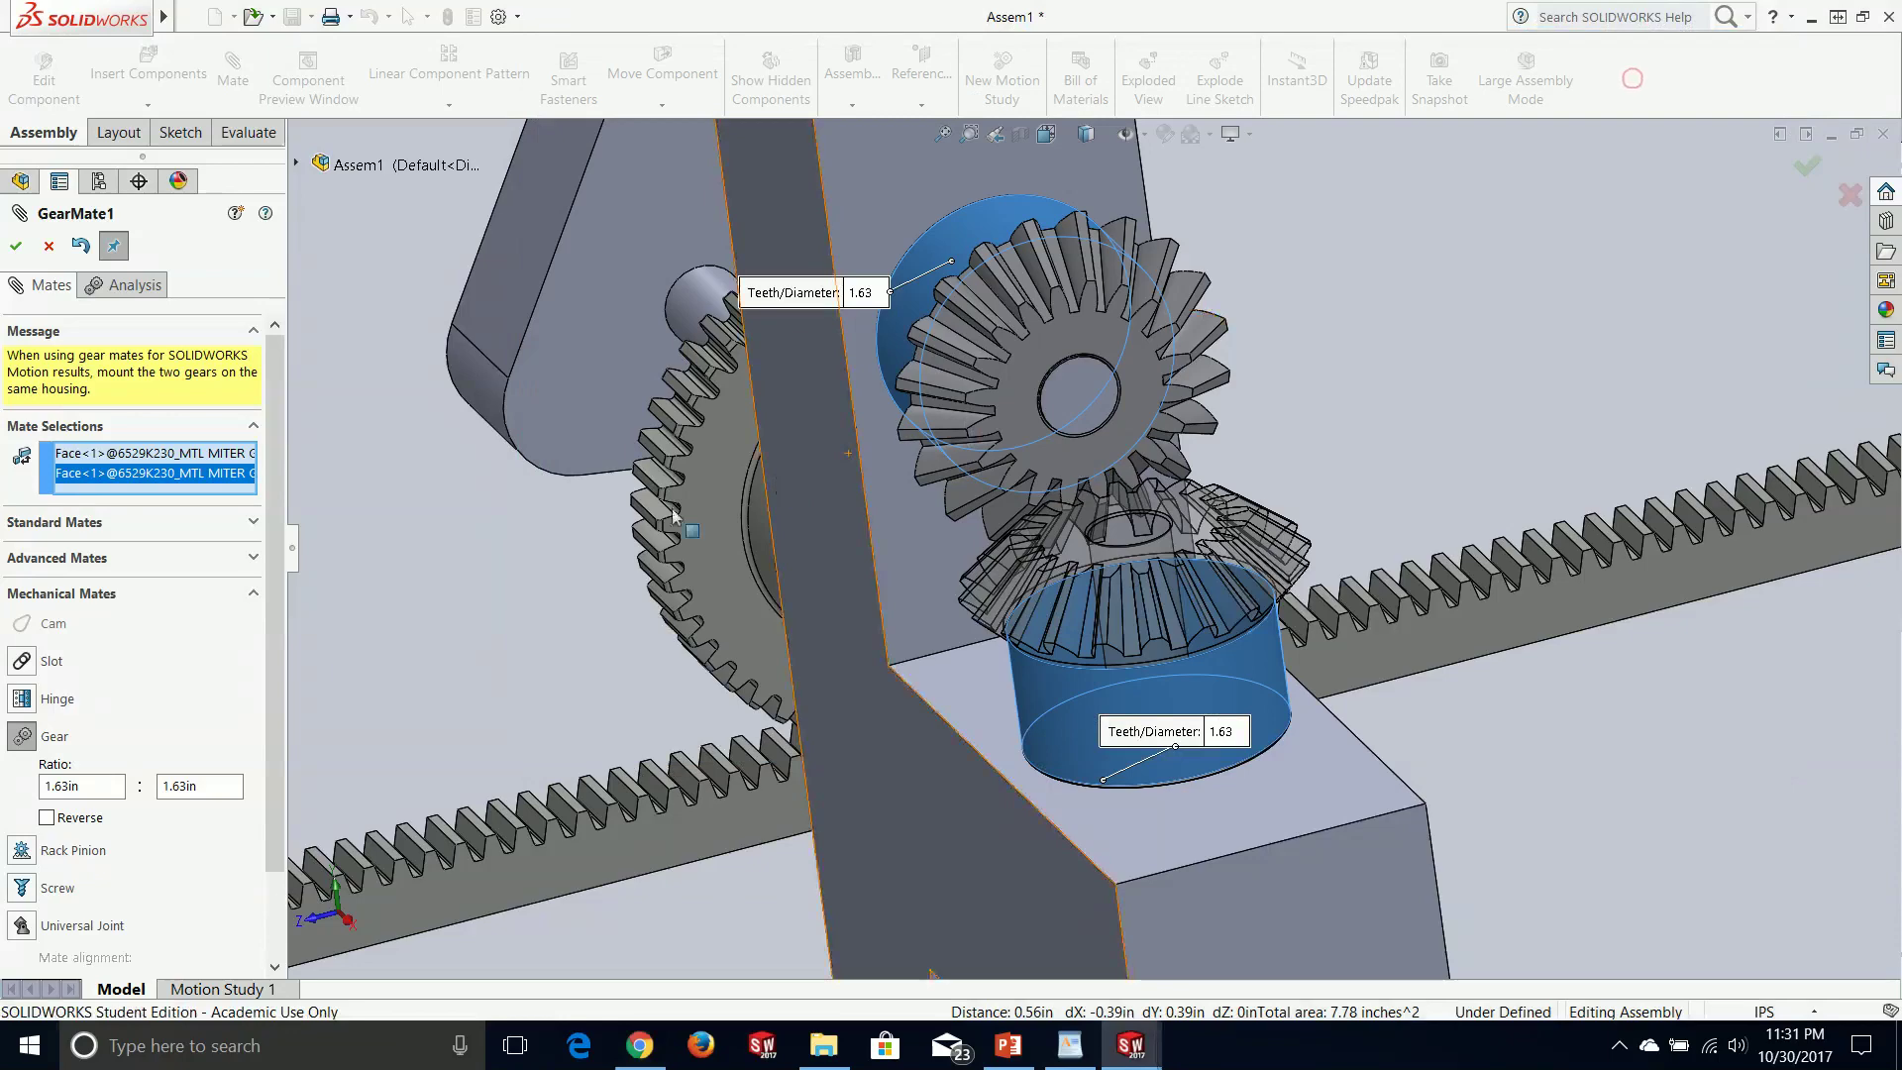
# - Cancel the unfinished gear mate between the two miter gears and leave the Mate command
pyautogui.click(52, 240)
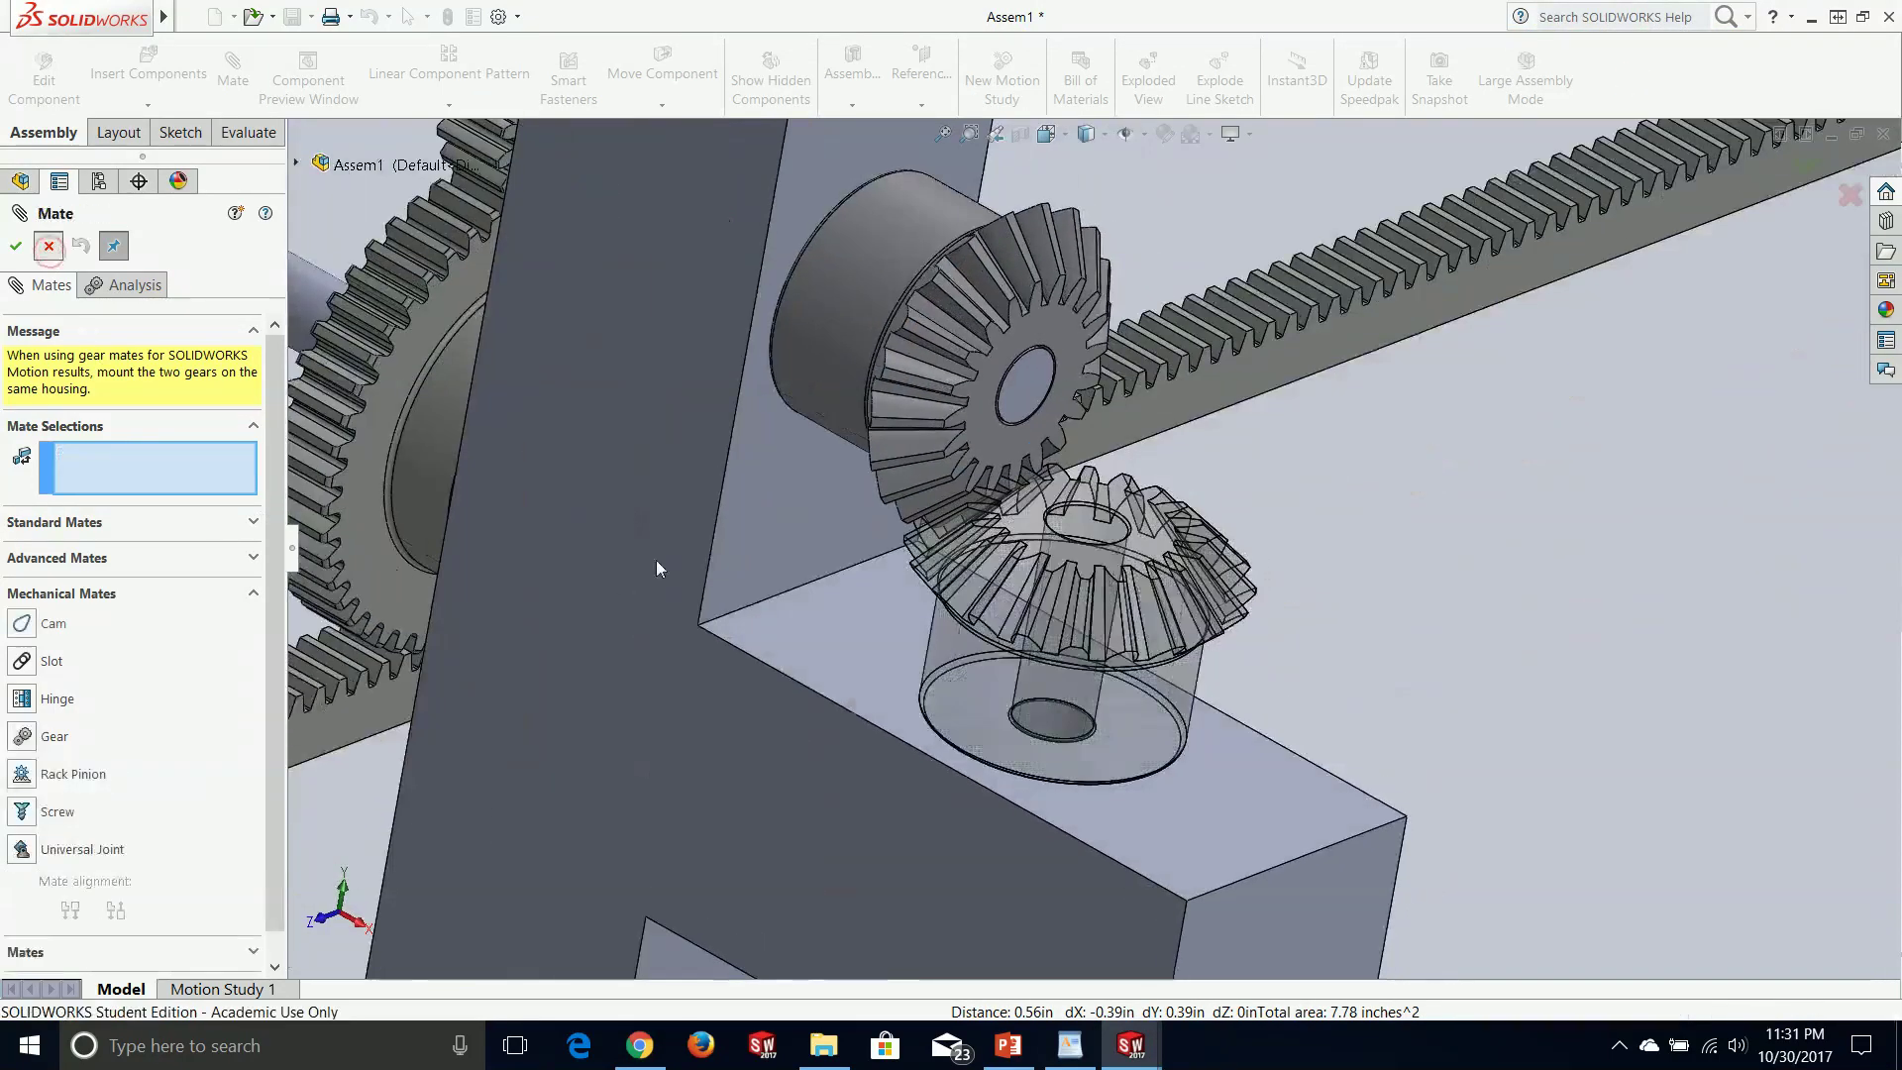
pyautogui.click(53, 241)
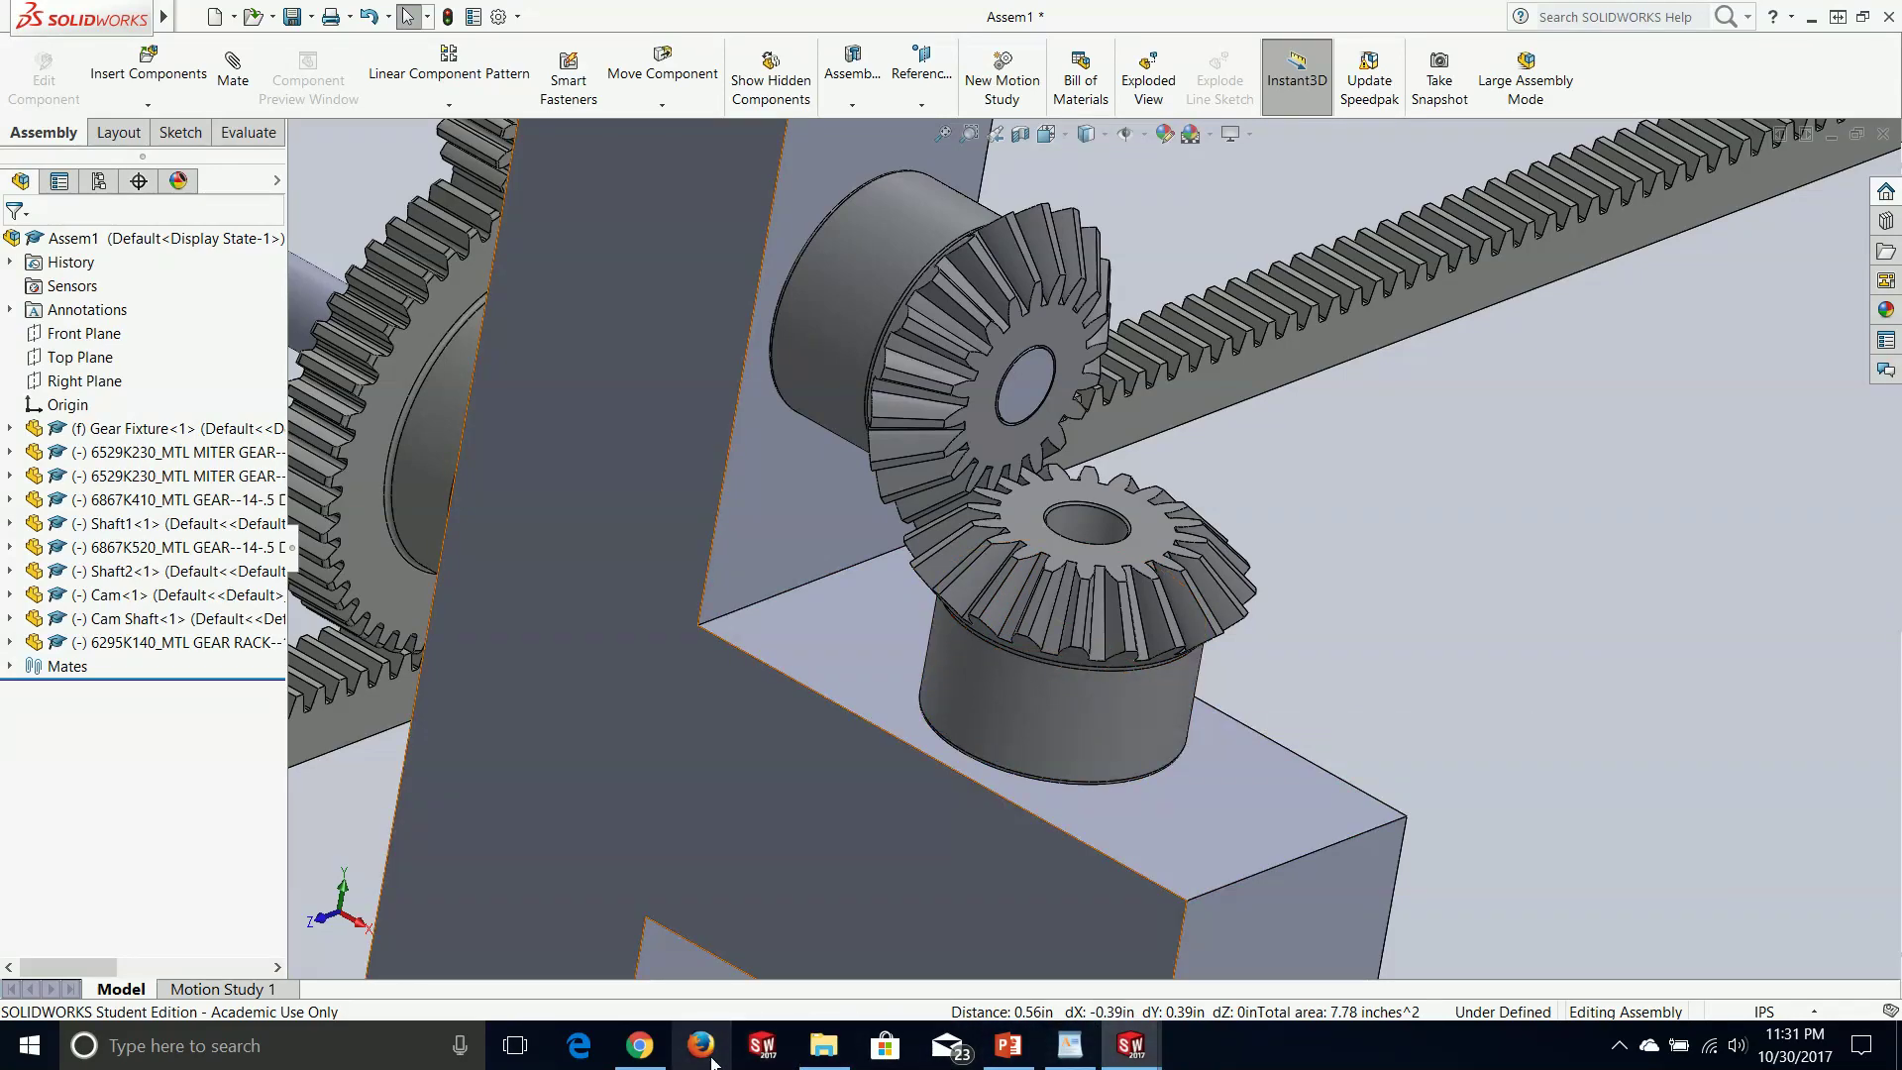
# - Switch to Chrome, search McMaster-Carr for 6529k230 and open the product detail page of miter gear 6529K23
pyautogui.click(640, 1044)
pyautogui.moveTo(1576, 102); pyautogui.dragTo(1806, 118)
pyautogui.click(1039, 308)
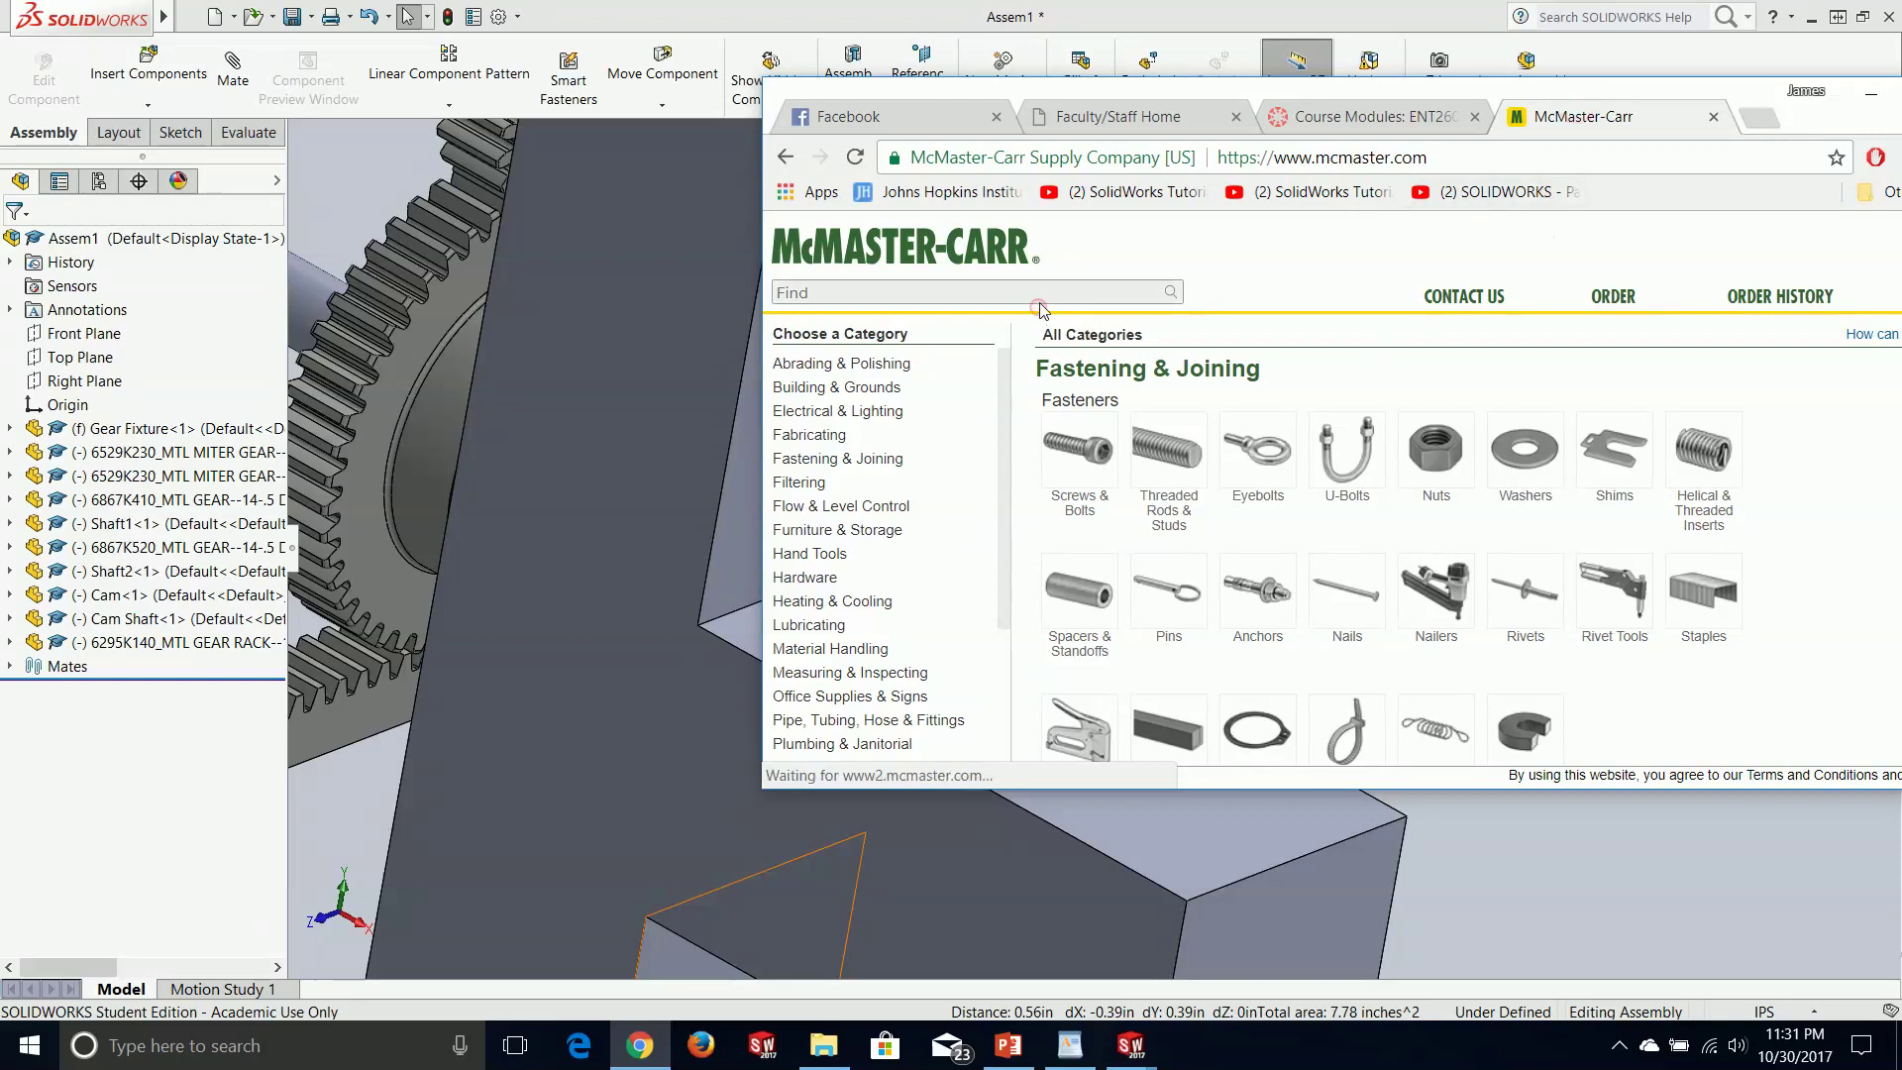
pyautogui.click(985, 297)
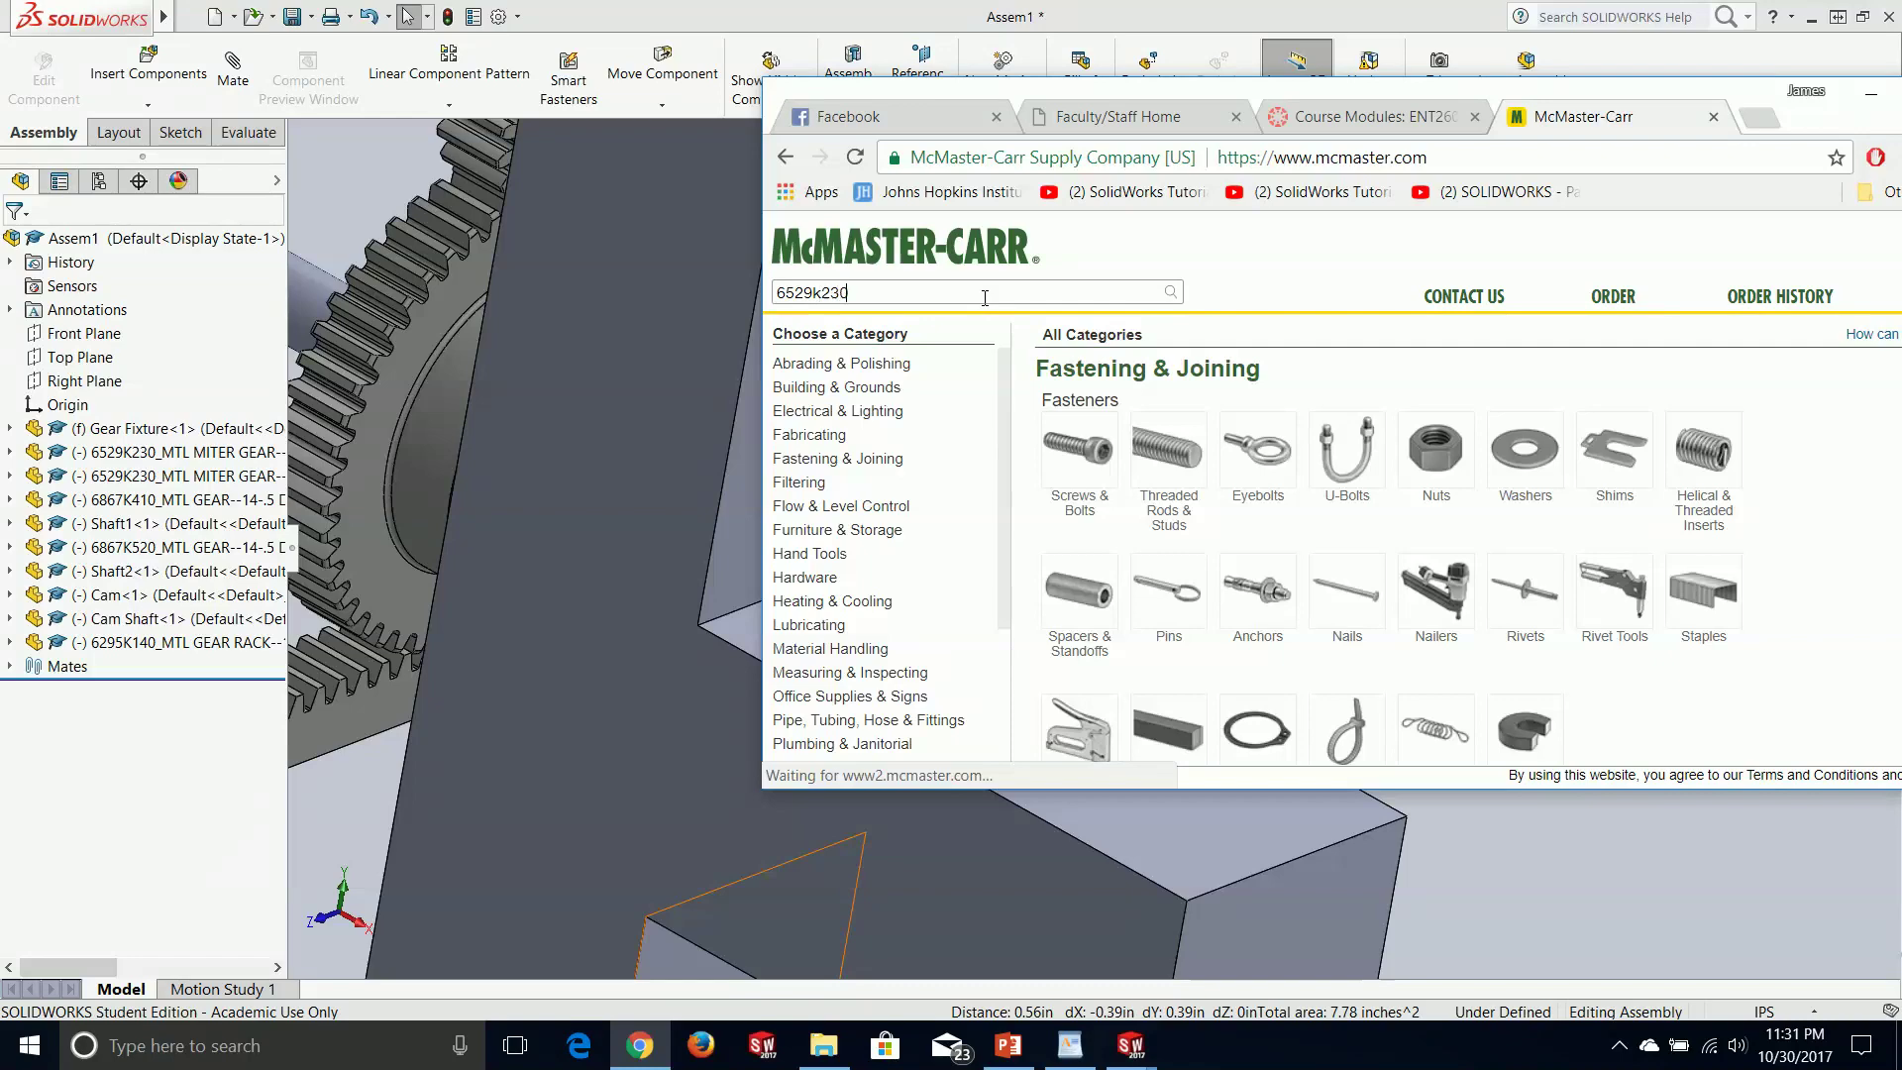
pyautogui.press('Return')
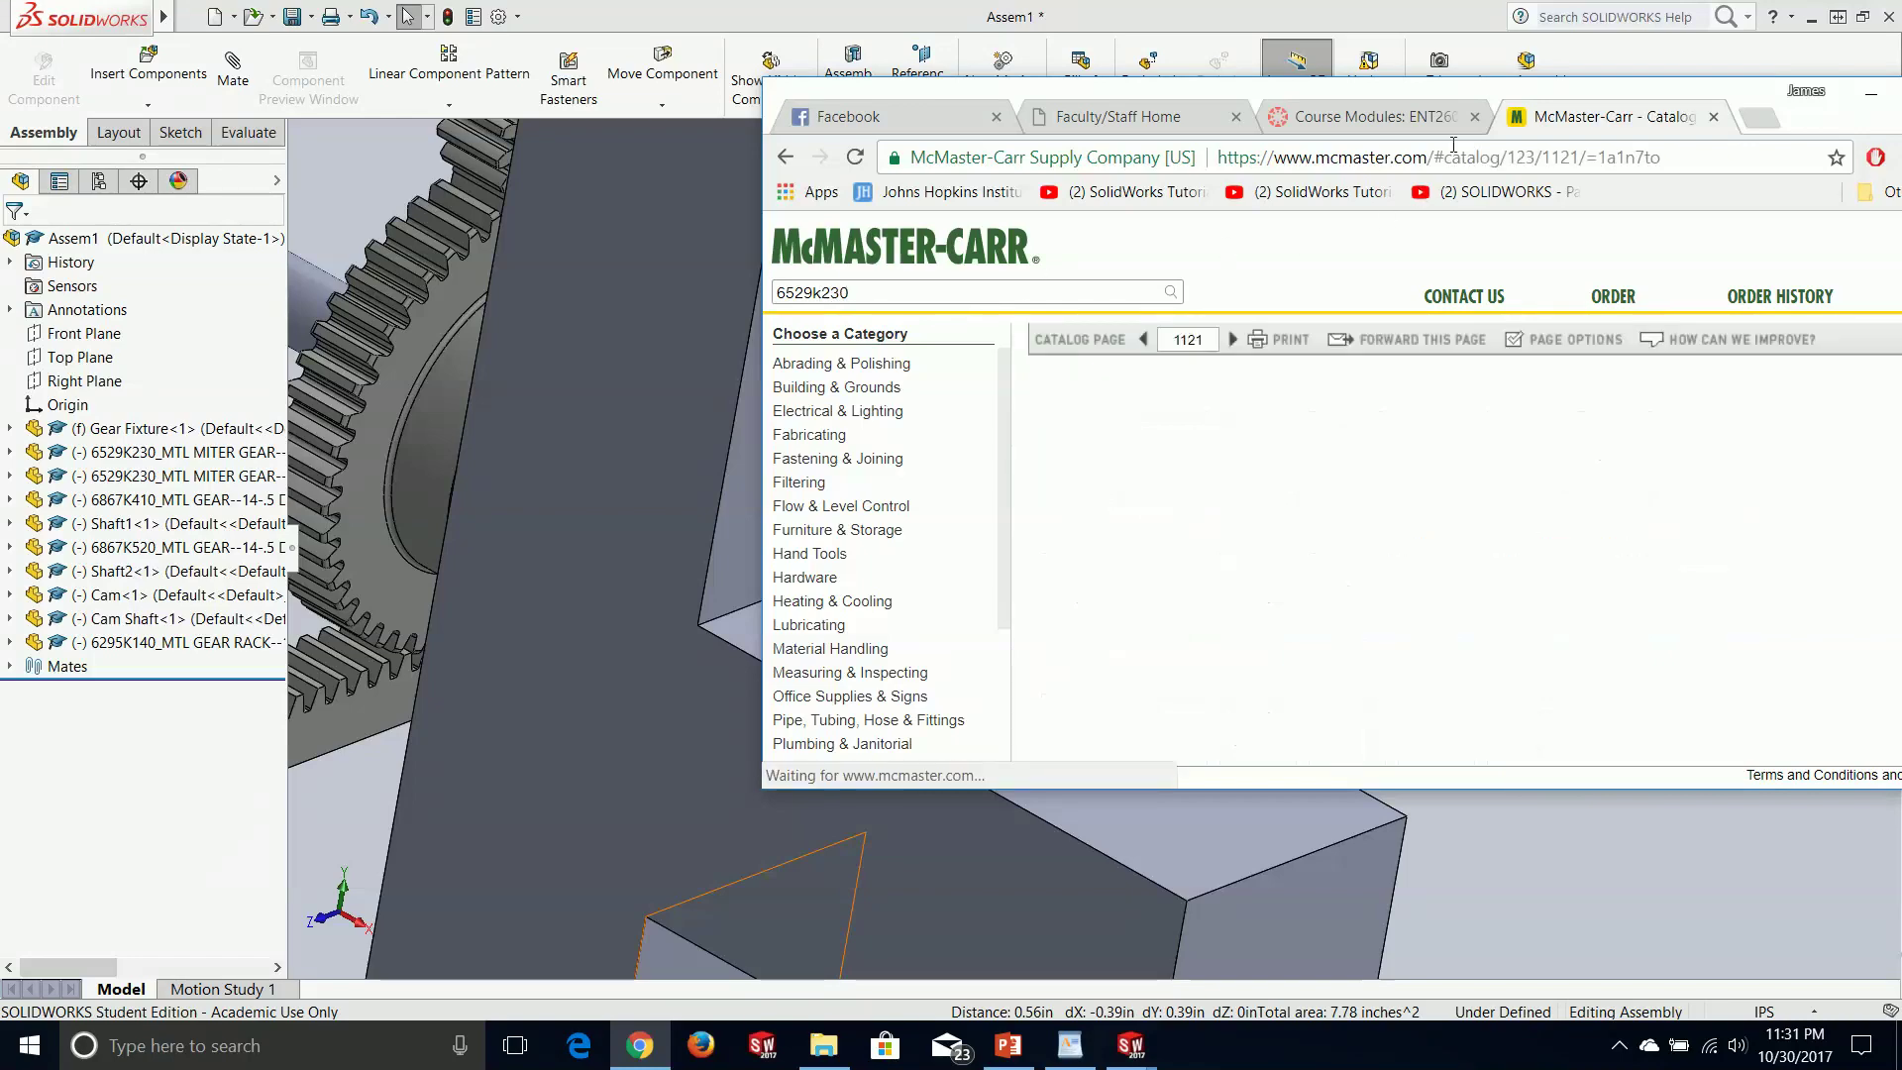
pyautogui.moveTo(1520, 96); pyautogui.dragTo(1399, 104)
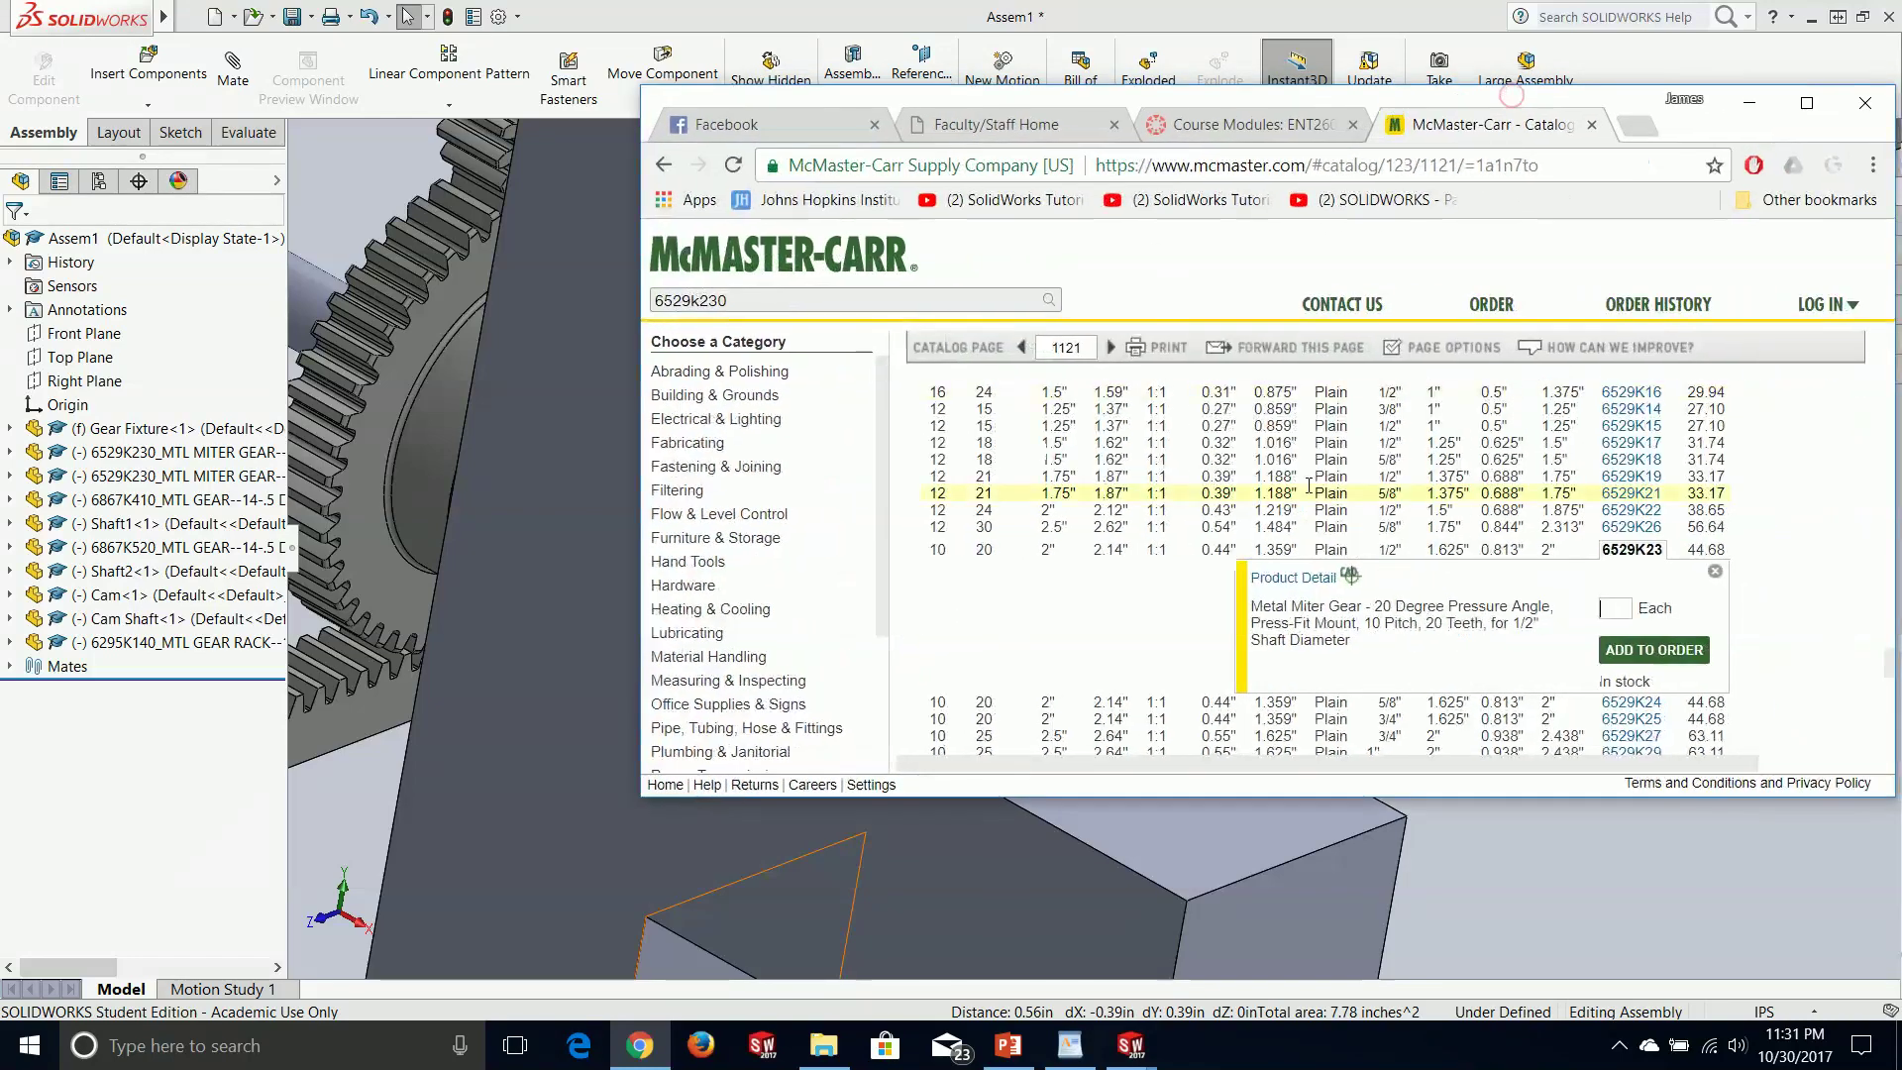
pyautogui.click(1300, 585)
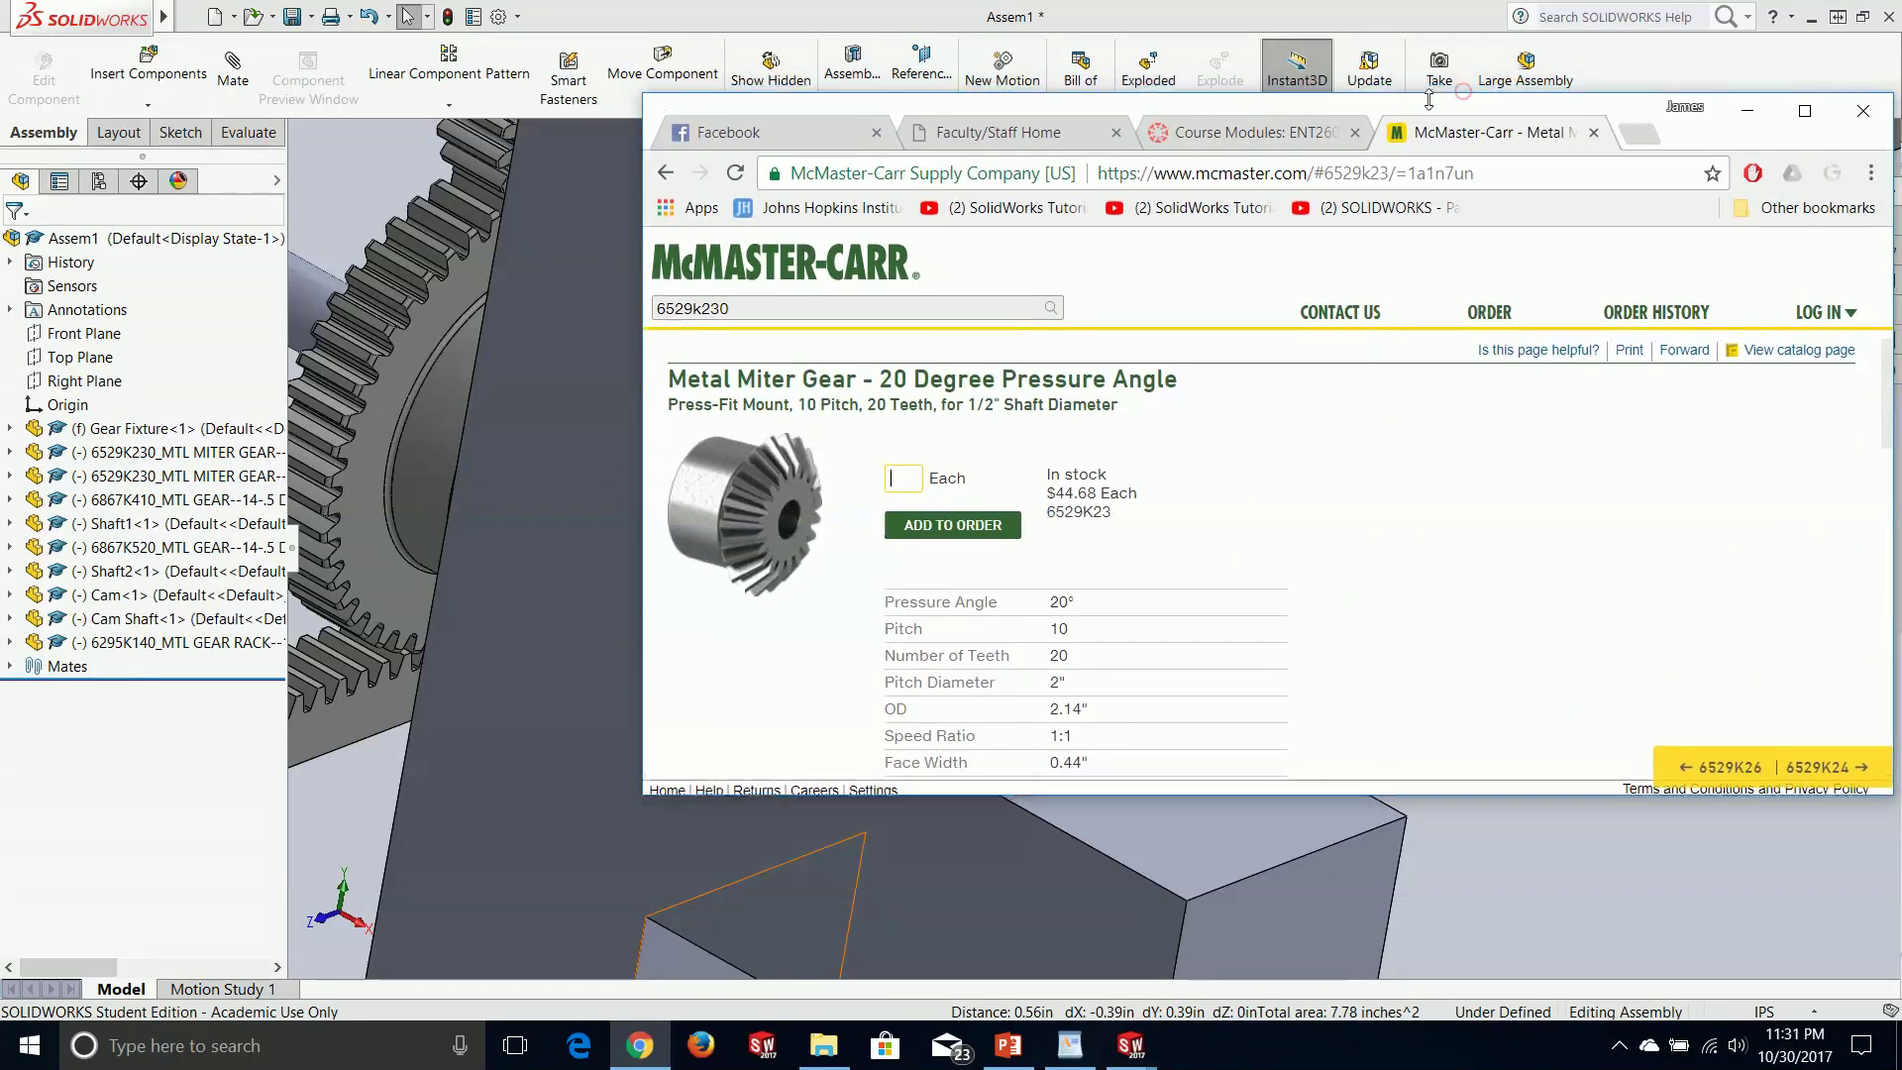
# - Enlarge the product page and examine the miter gear's specification table and dimensioned drawing for its pitch diameter
pyautogui.click(1806, 103)
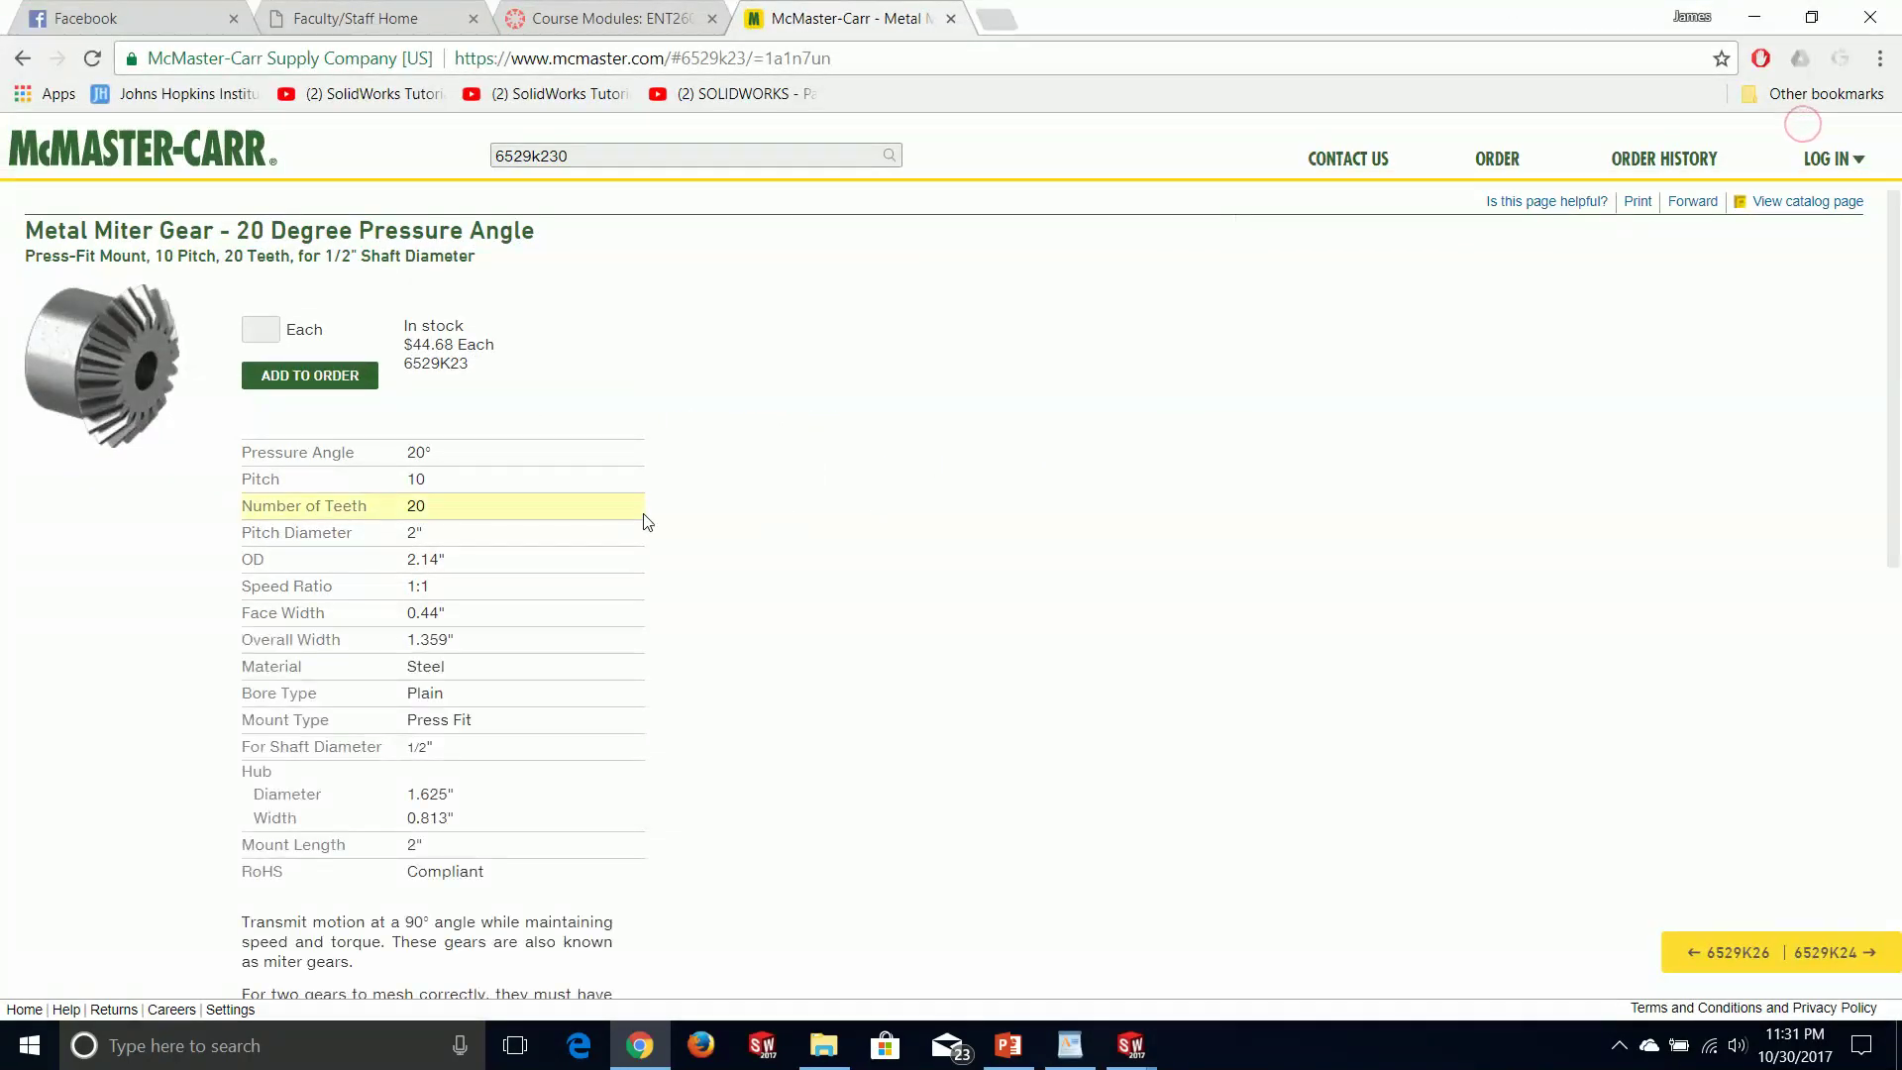
pyautogui.scroll(-10, 1063, 633)
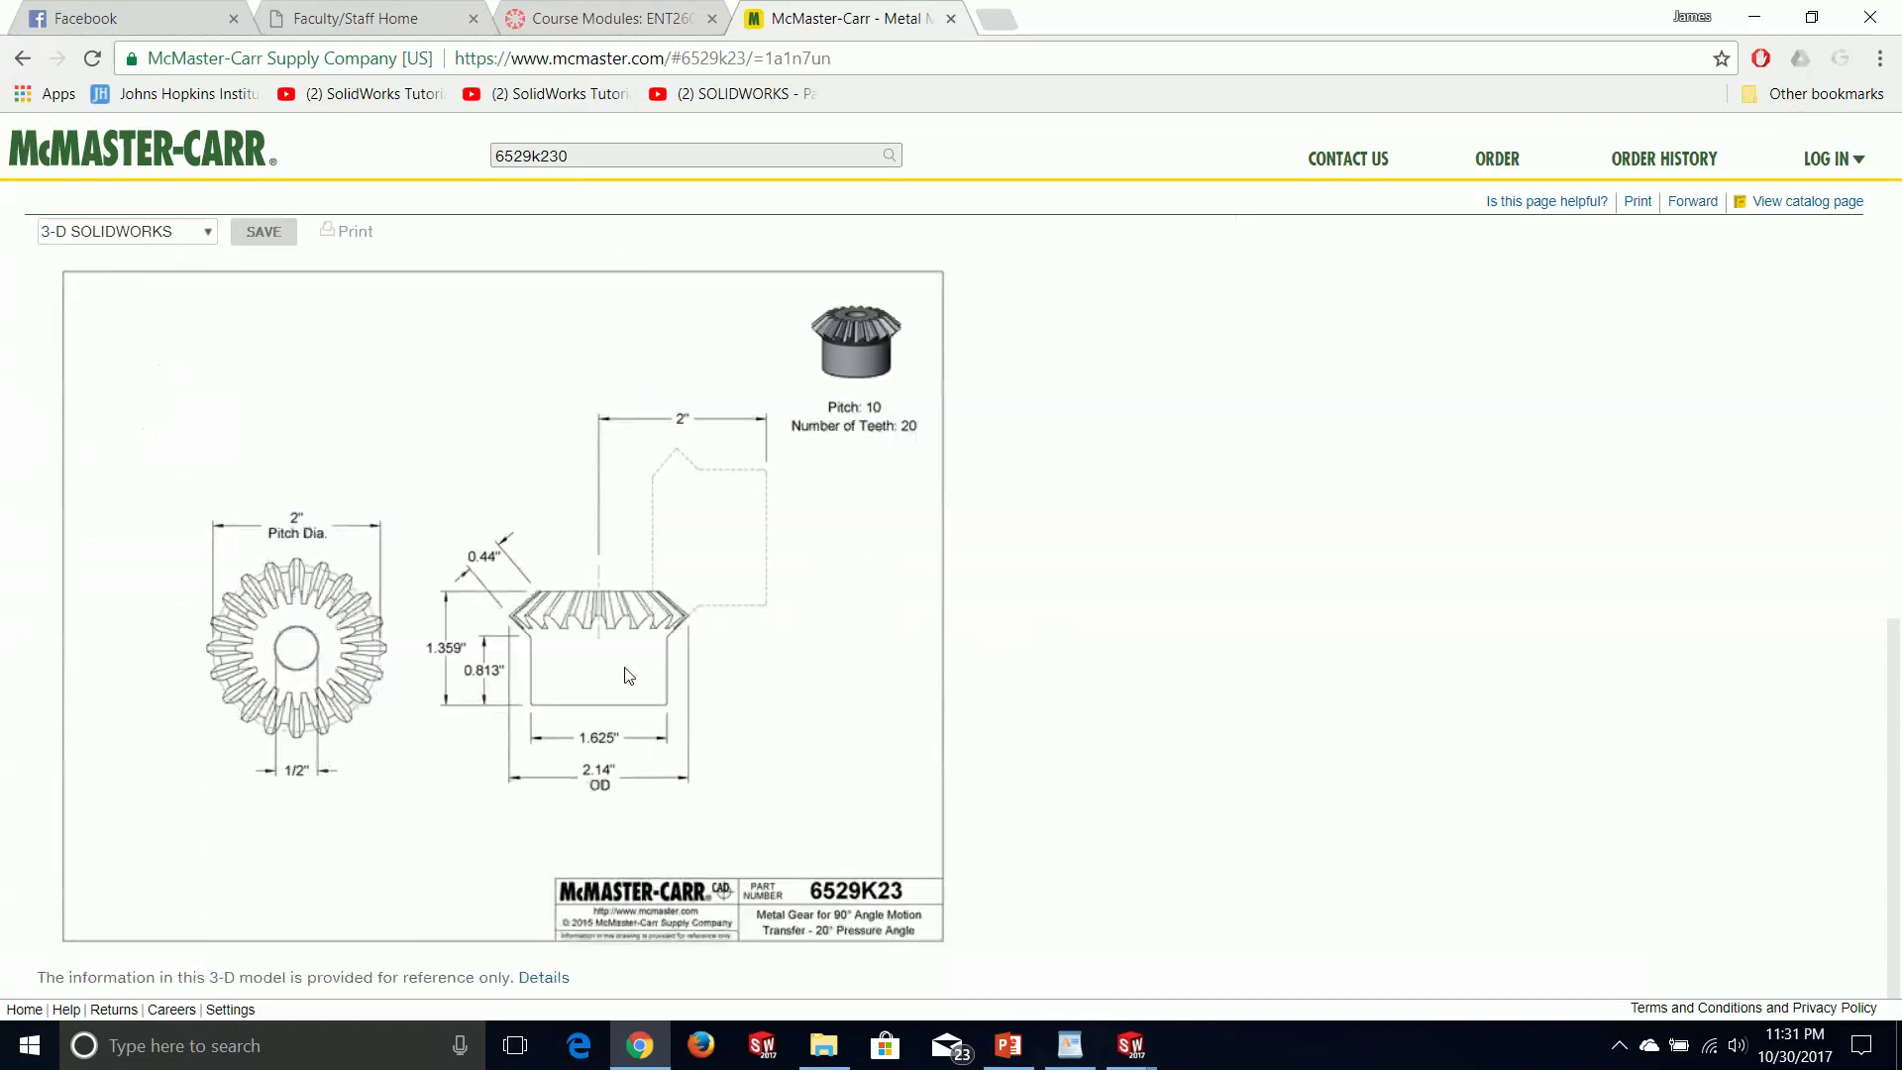
pyautogui.scroll(10, 535, 702)
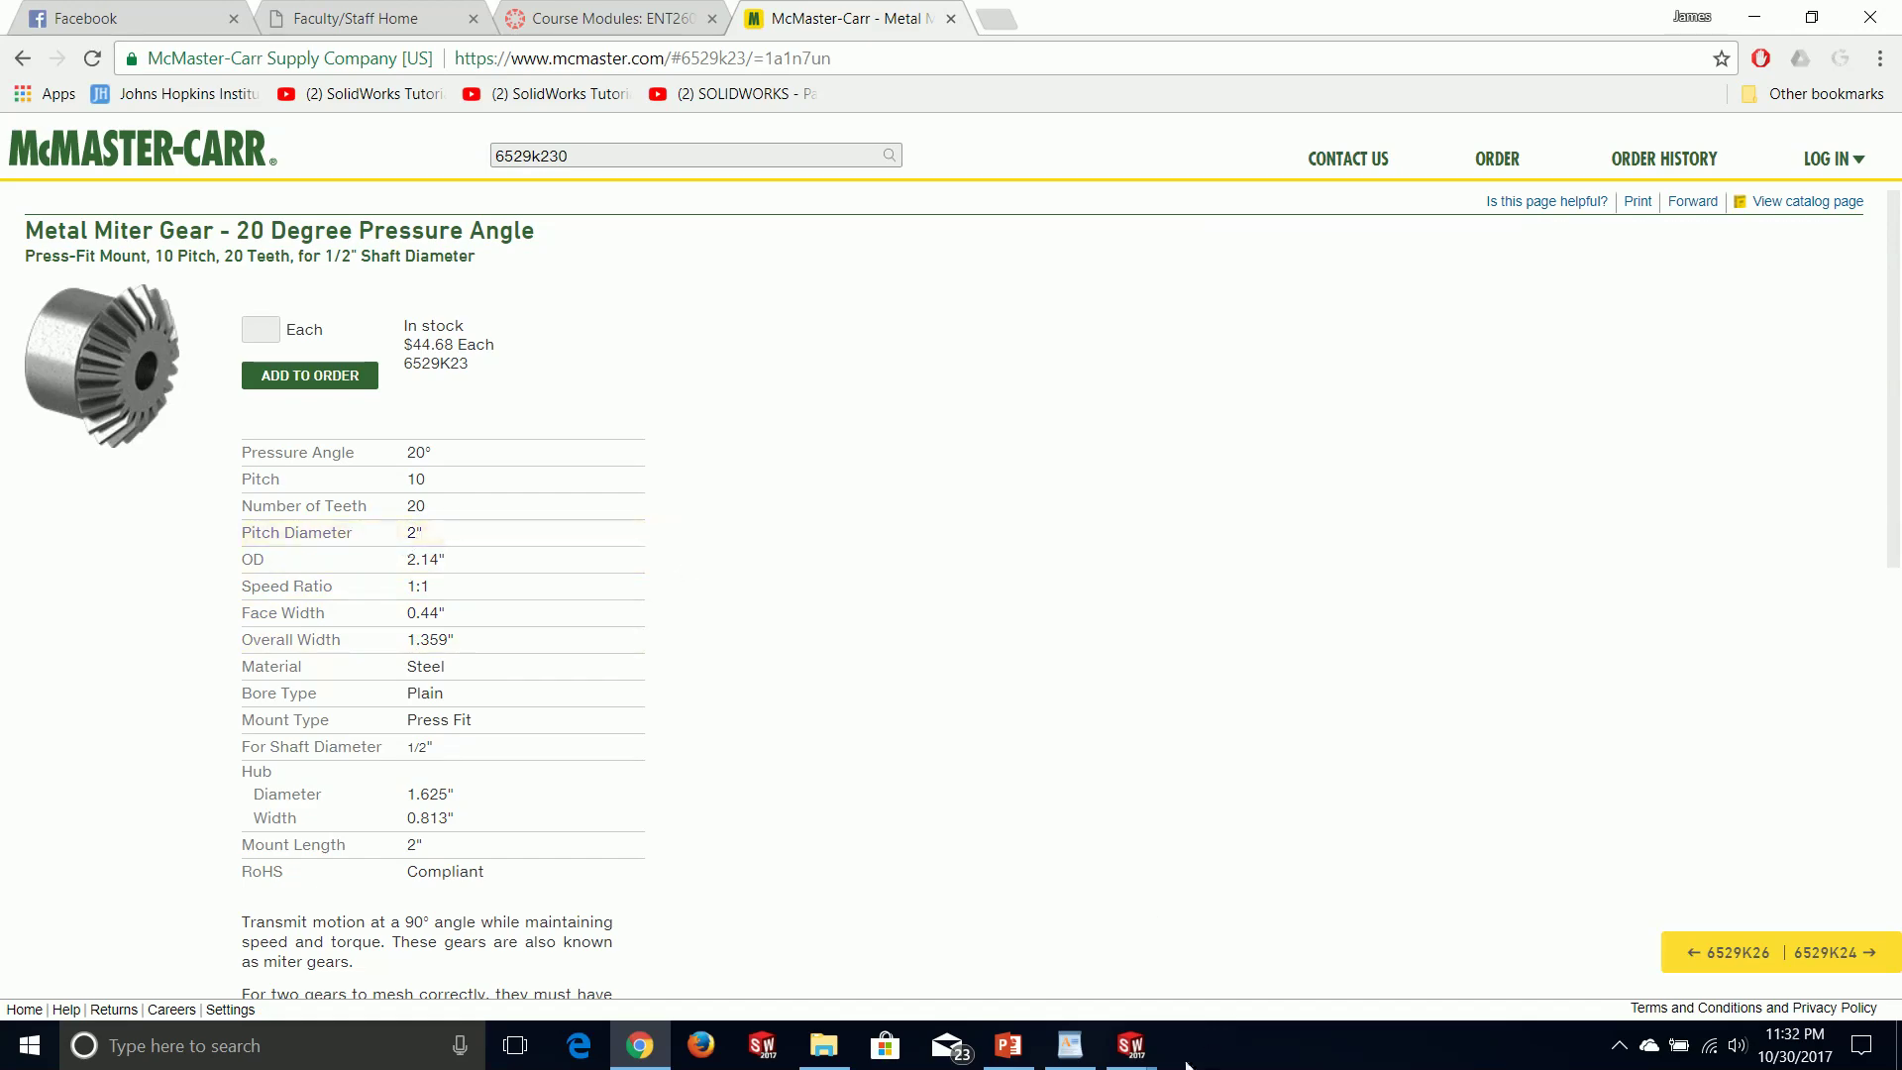
# - Switch to SOLIDWORKS and start a Gear mate between the lower miter gear's bore face and the upper miter gear's cylindrical hub face
pyautogui.moveTo(1130, 1048)
pyautogui.click(1347, 931)
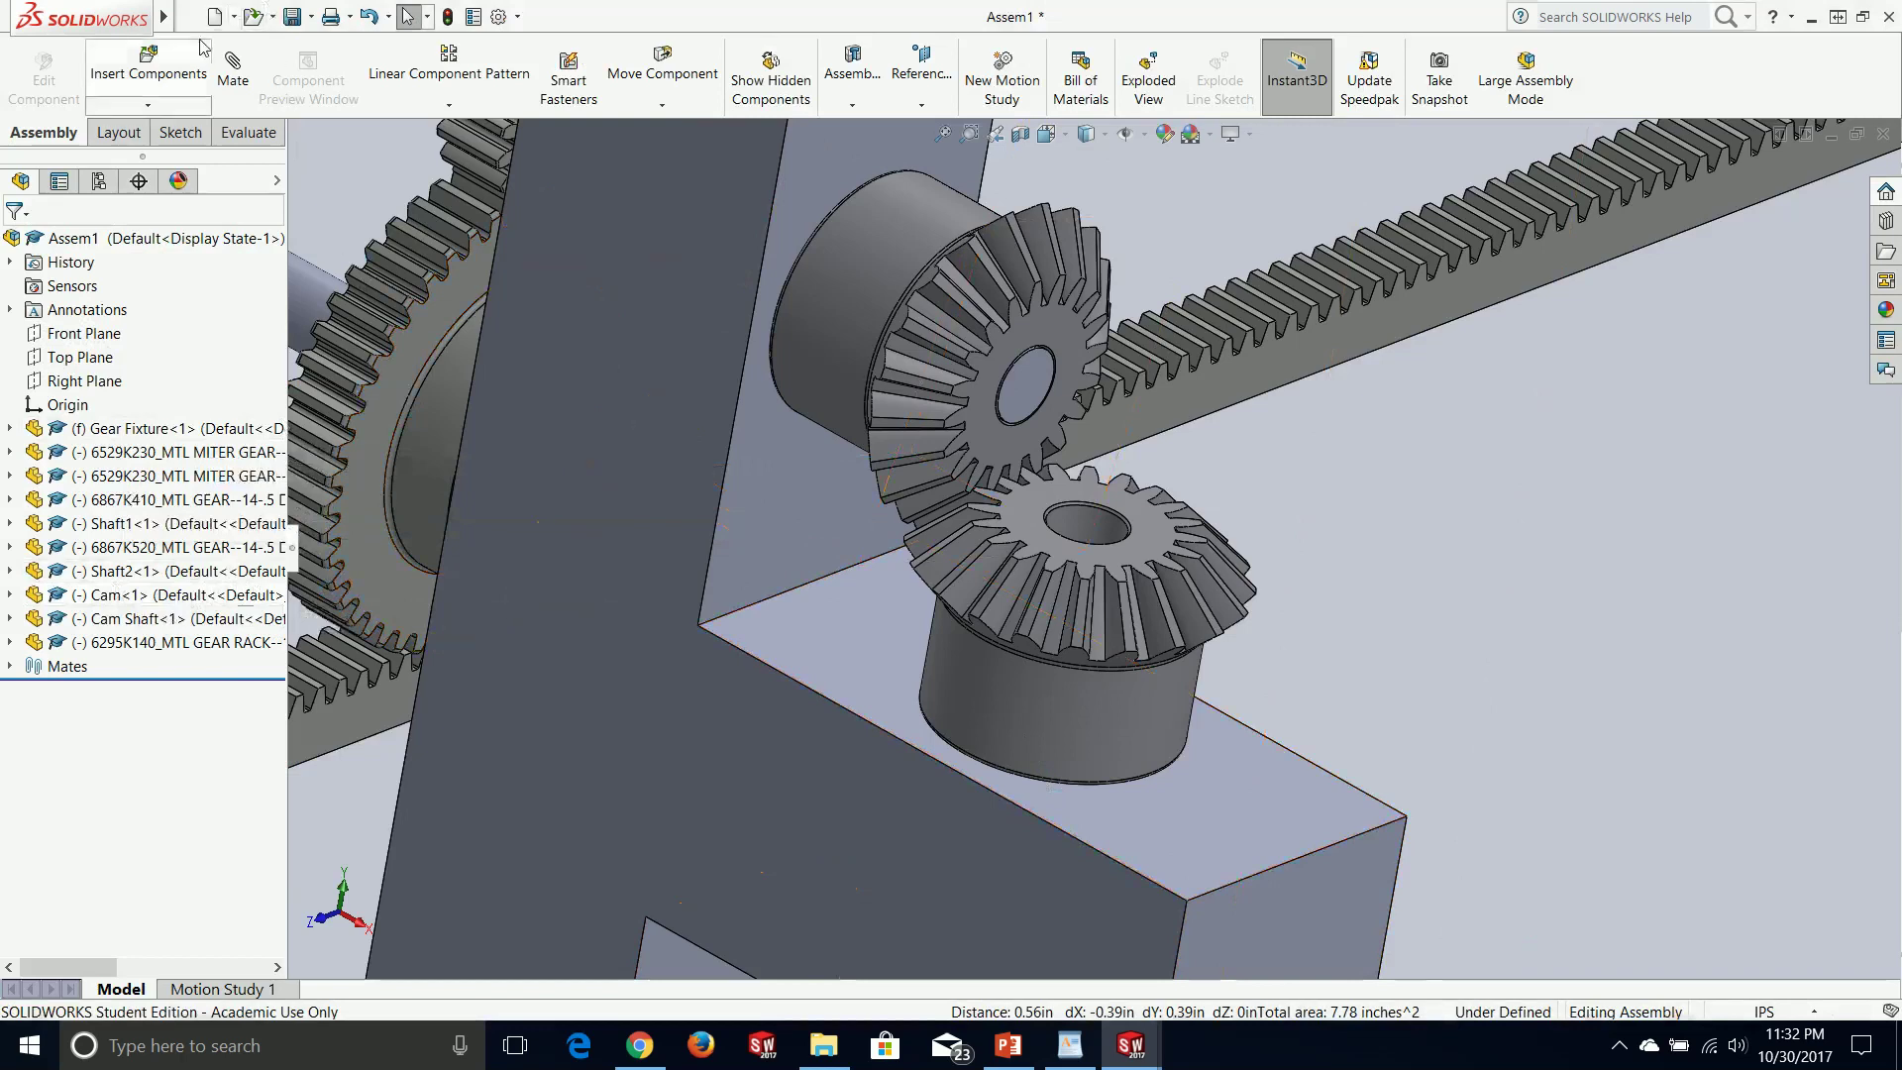
pyautogui.click(233, 65)
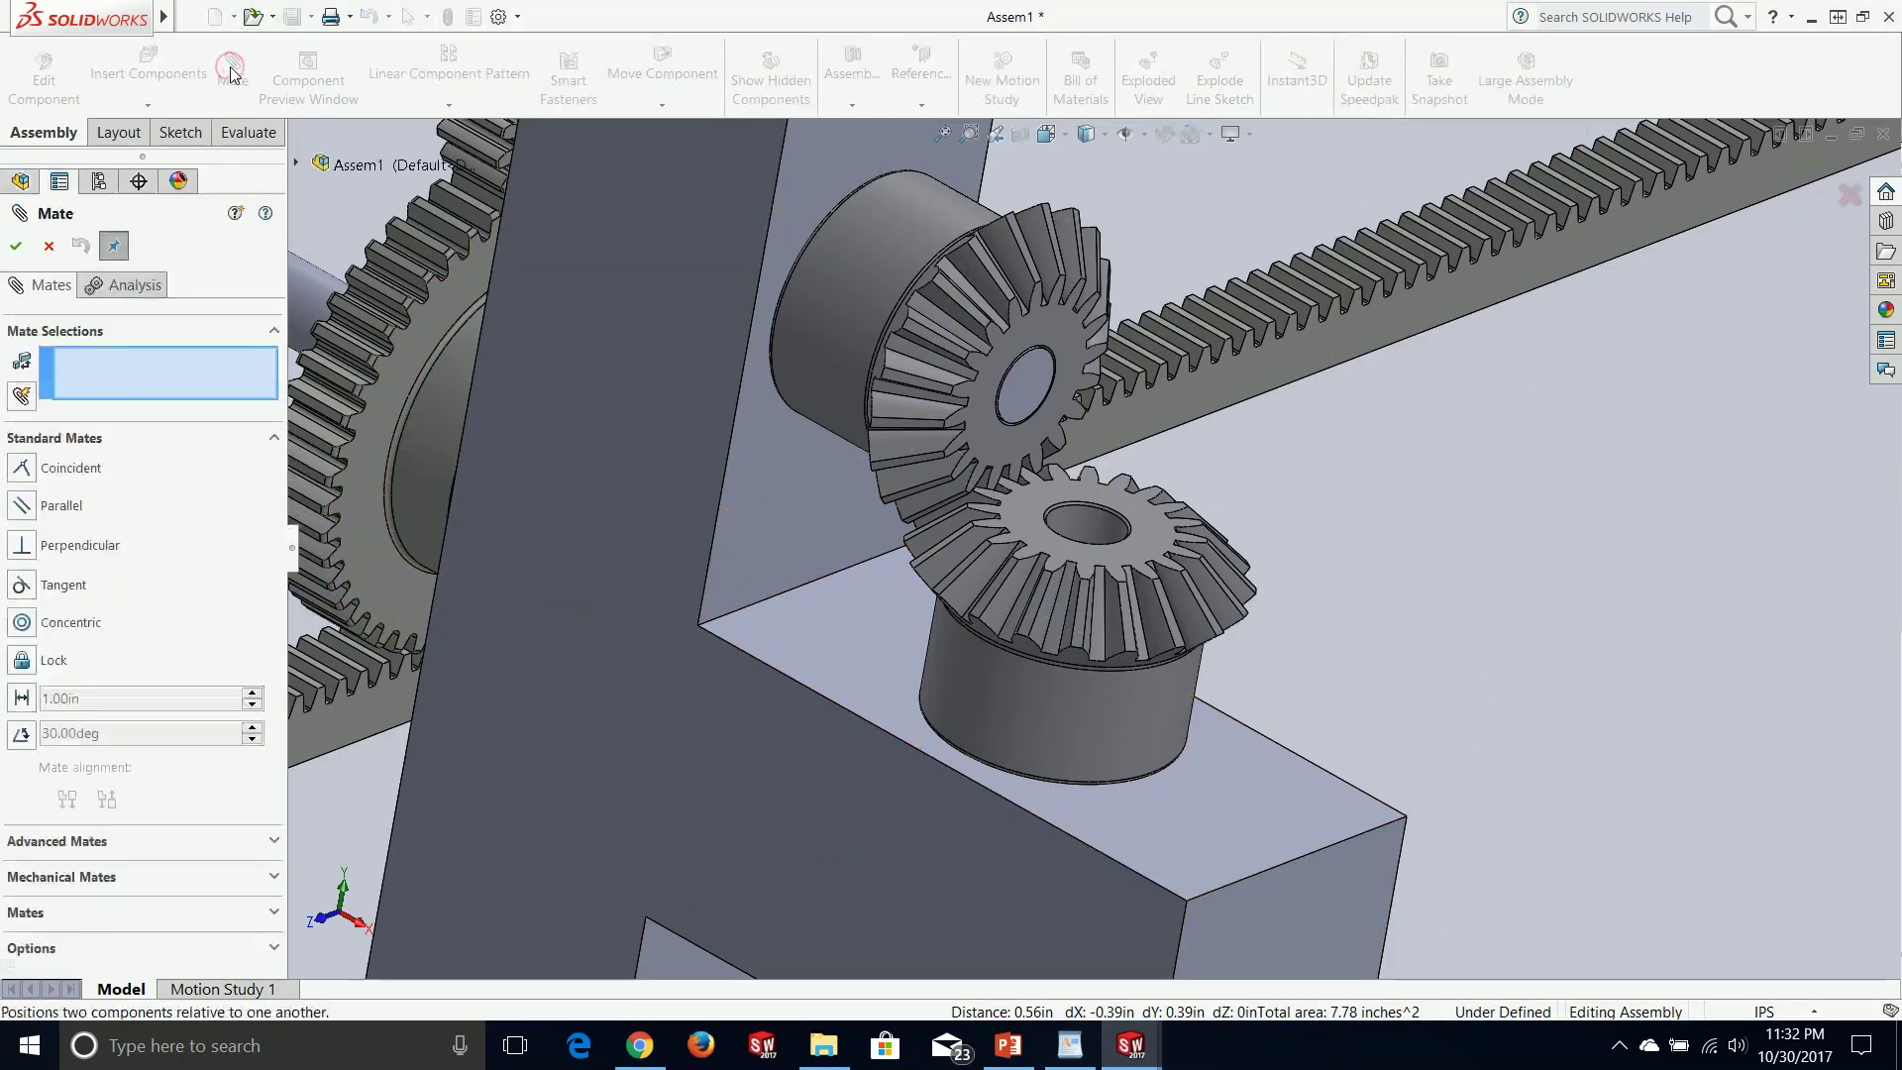
pyautogui.click(78, 877)
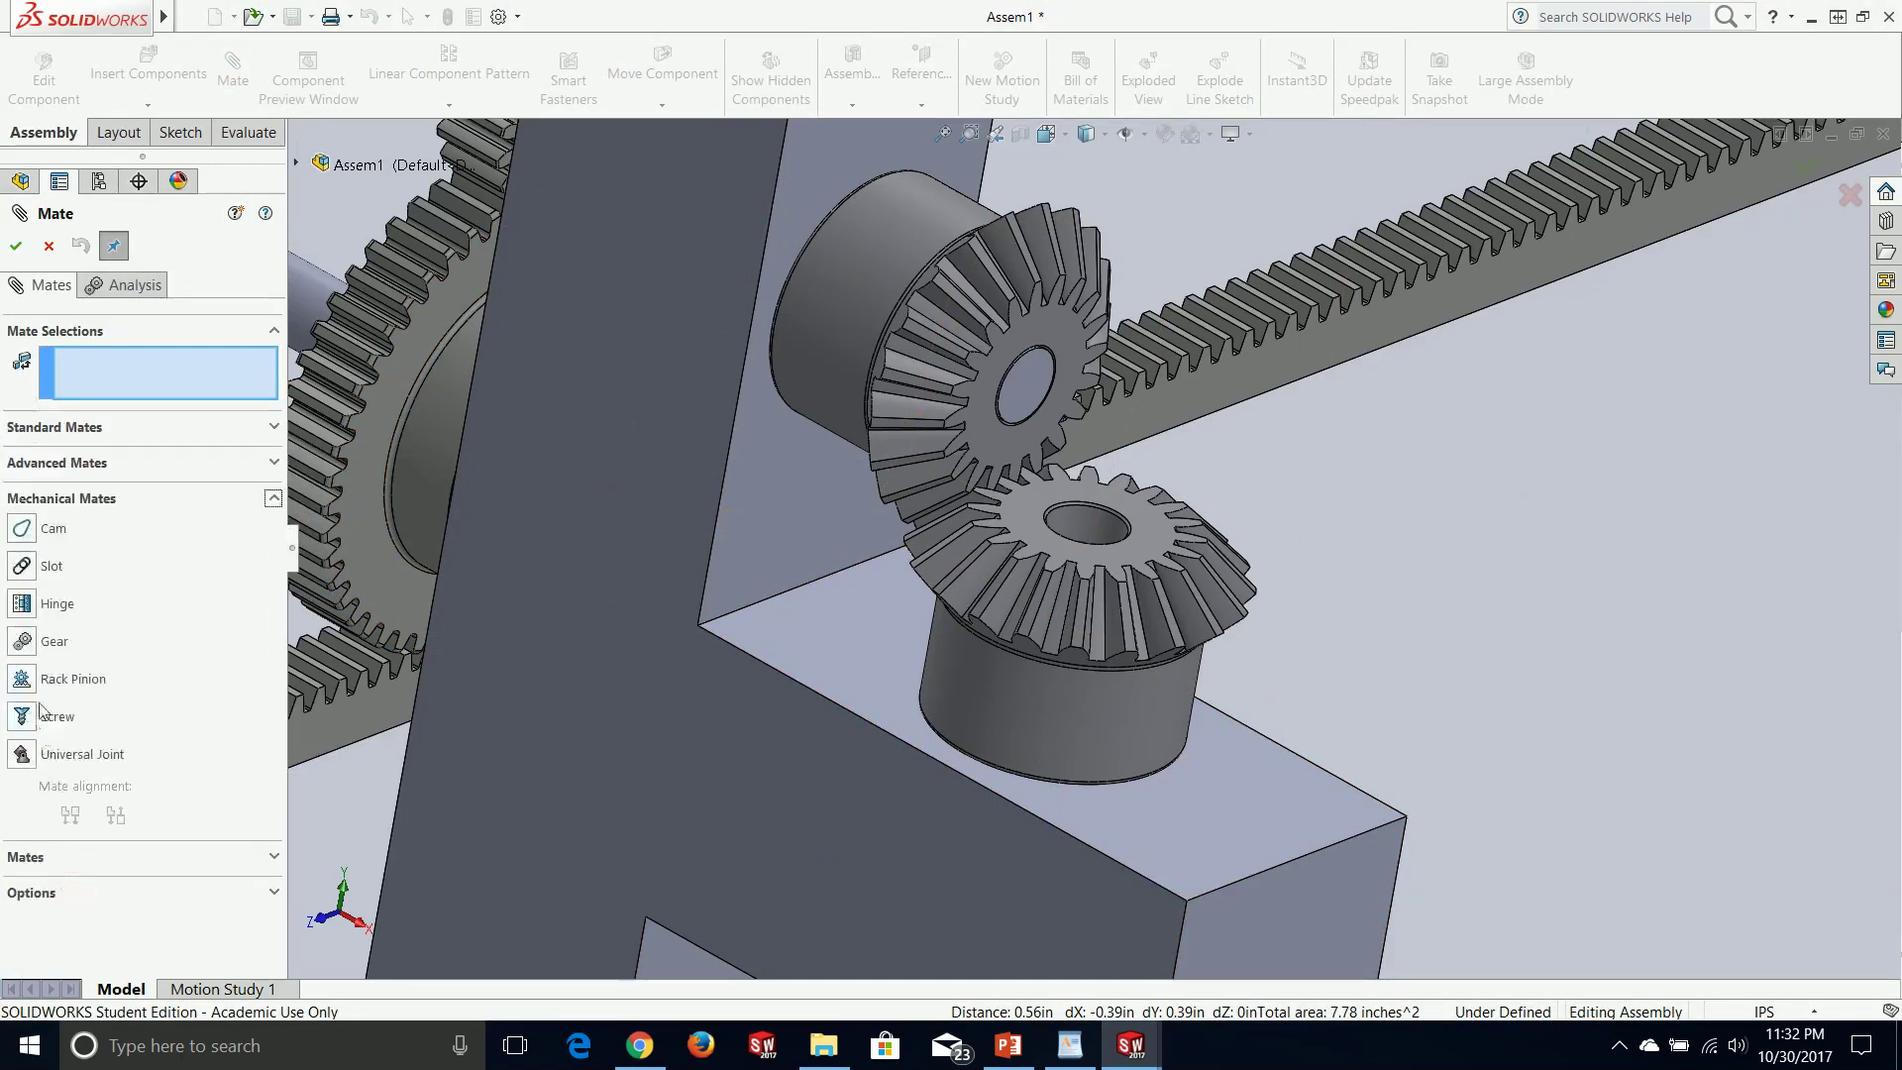
pyautogui.click(22, 641)
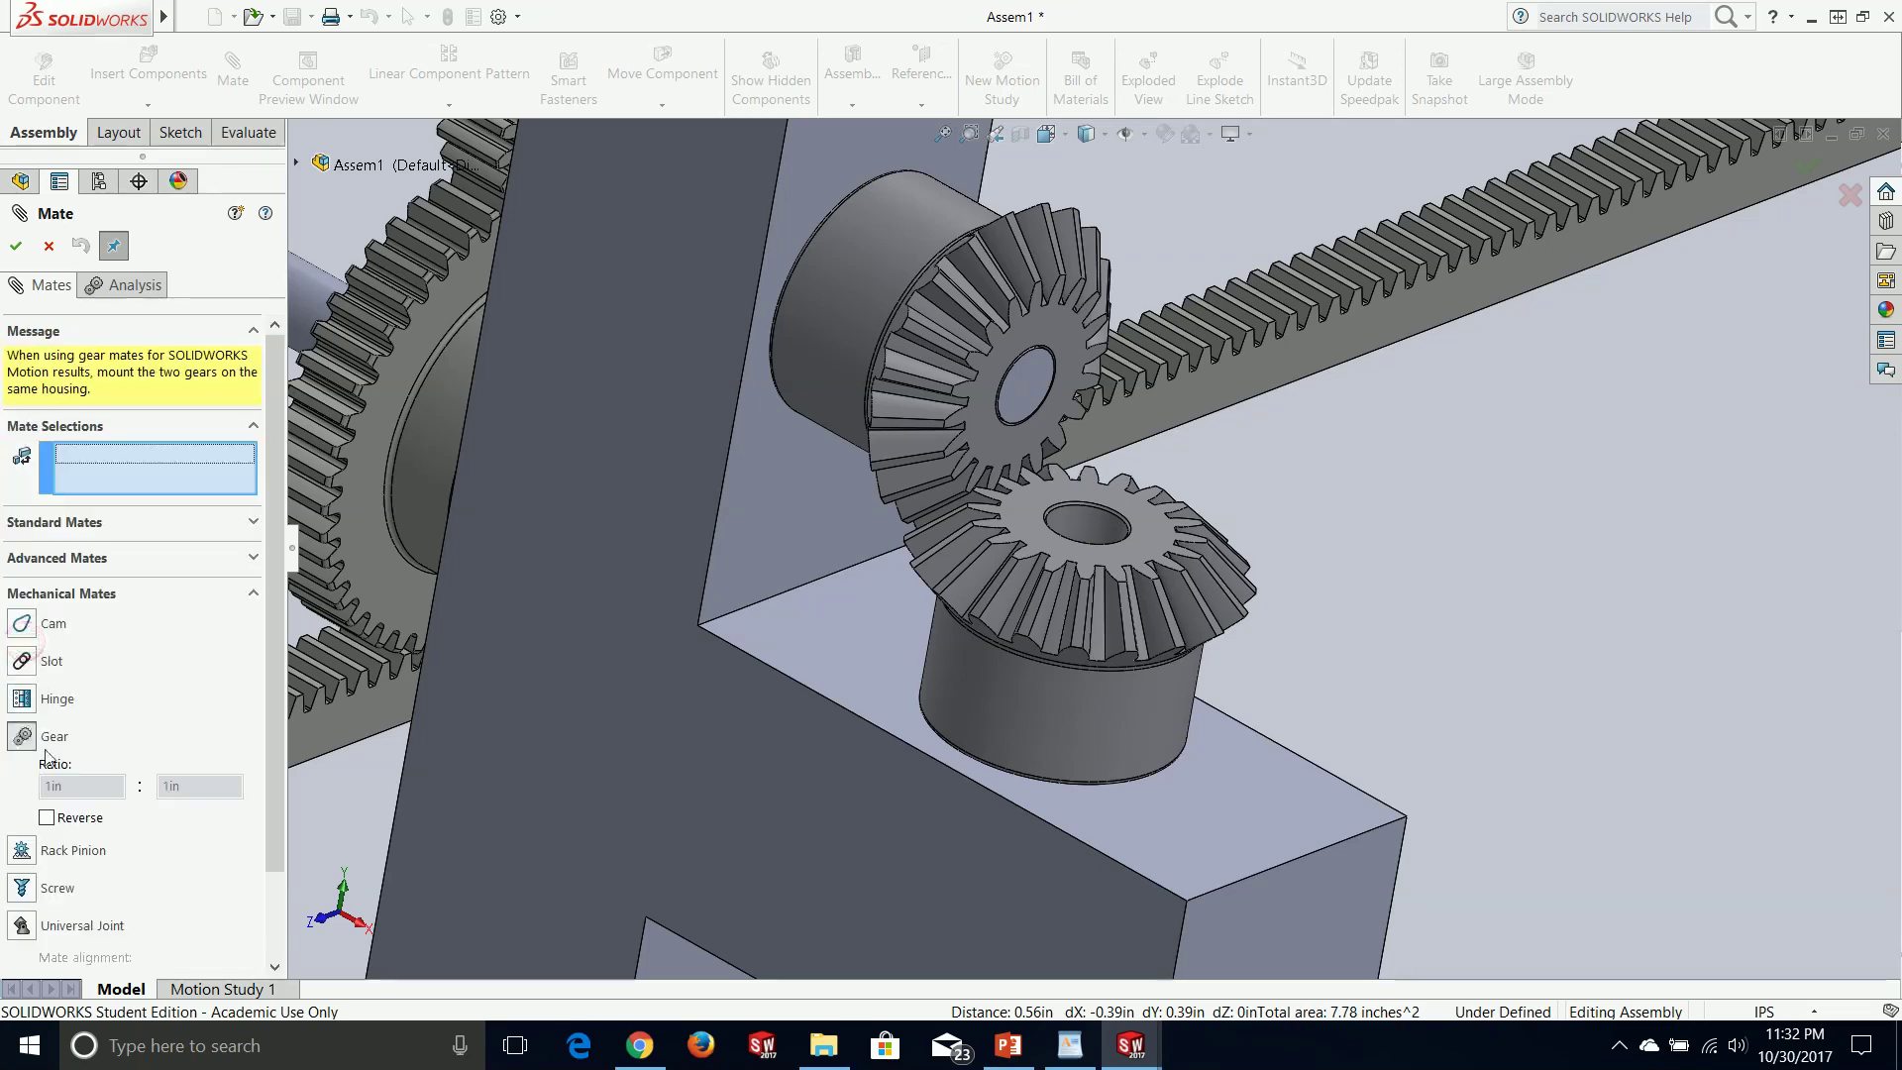
pyautogui.moveTo(1020, 711); pyautogui.dragTo(1135, 685, button='middle')
pyautogui.scroll(-6, 1081, 527)
pyautogui.moveTo(1048, 305); pyautogui.dragTo(1199, 472, button='middle')
pyautogui.scroll(6, 1209, 485)
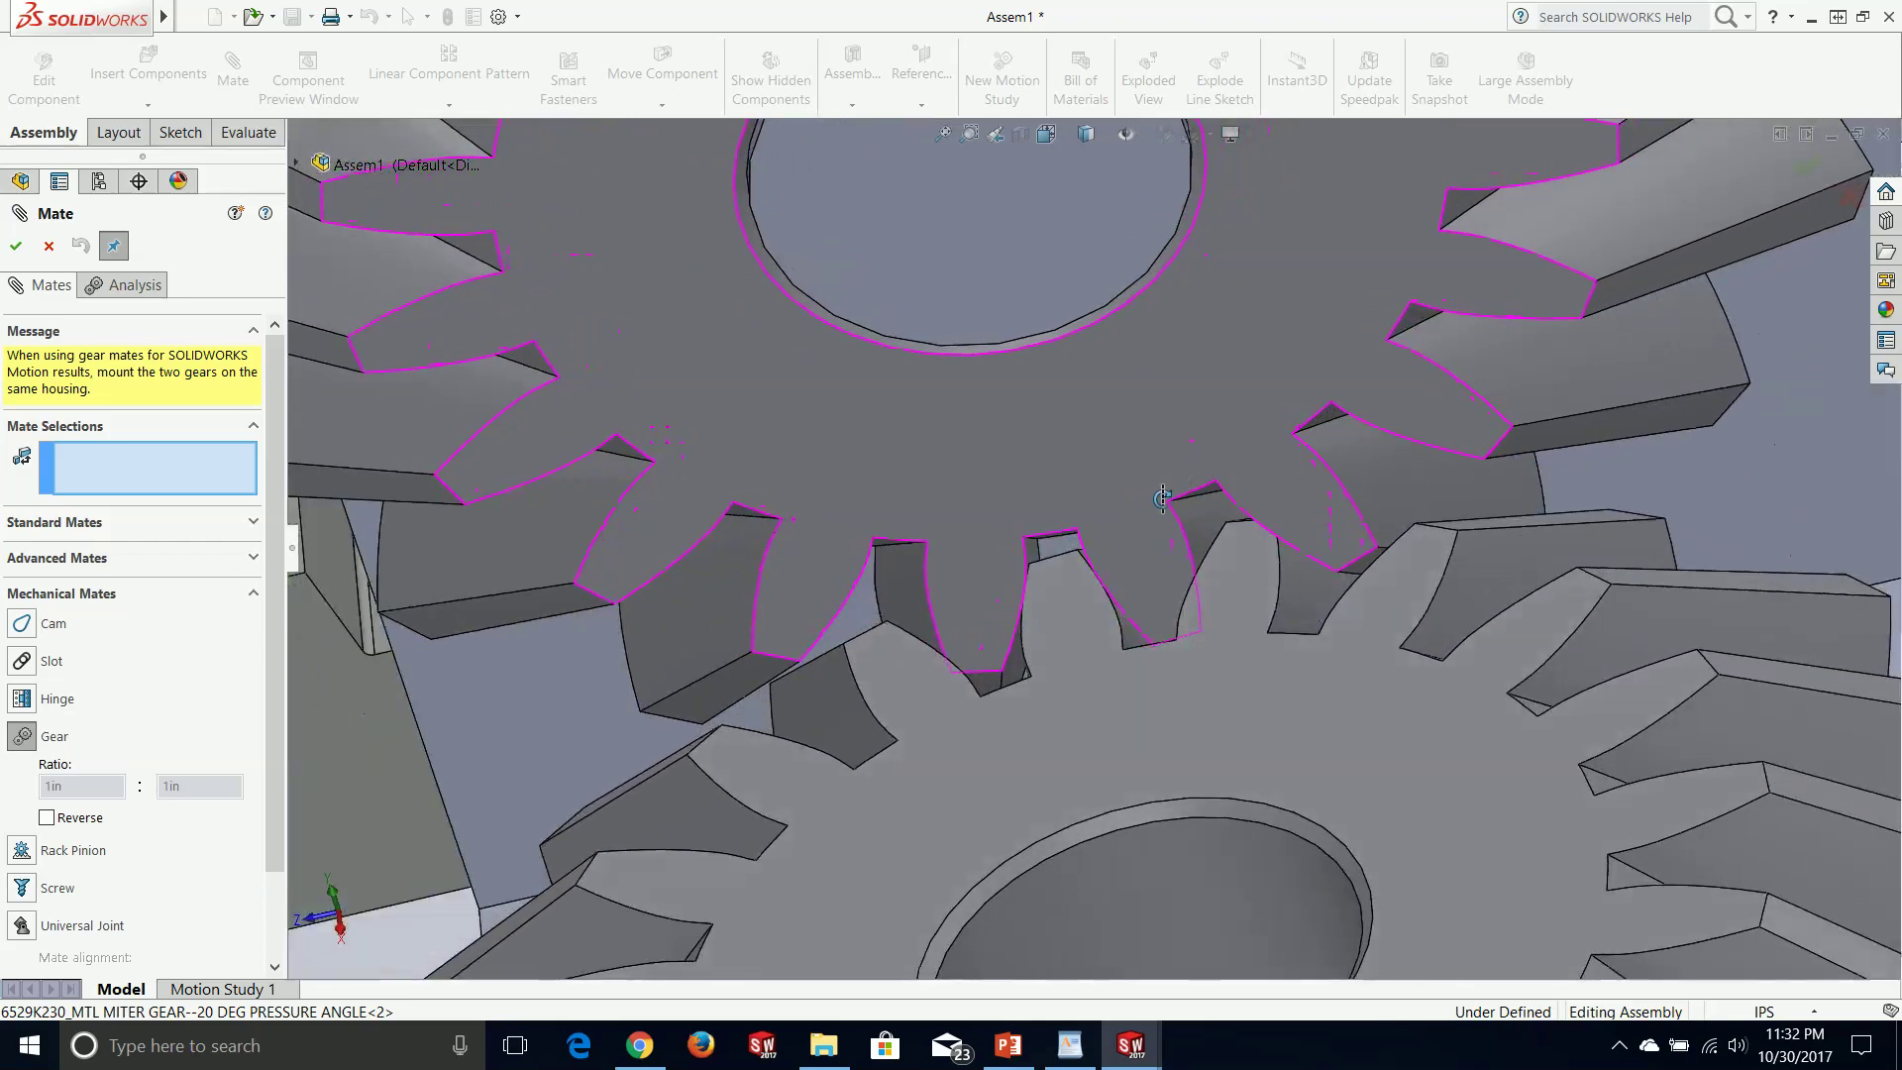
pyautogui.scroll(5, 1223, 501)
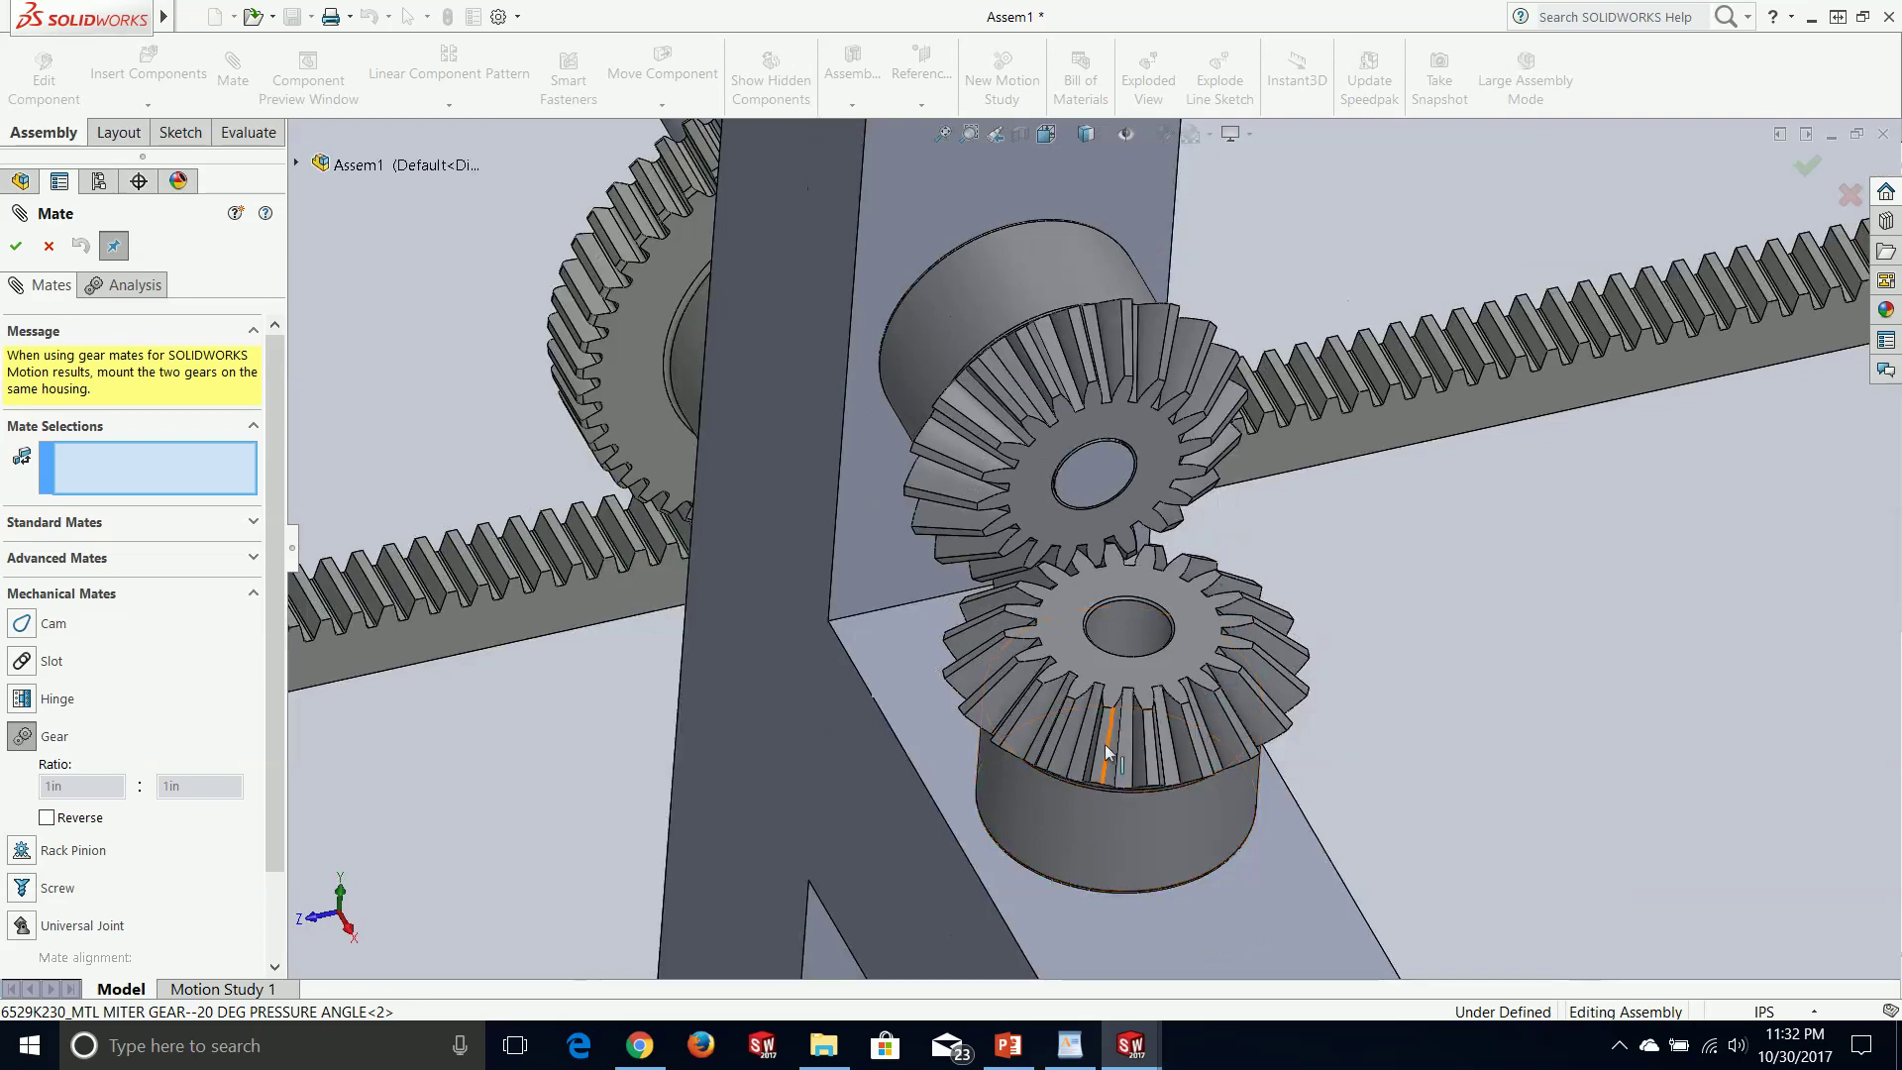
pyautogui.click(1126, 634)
pyautogui.moveTo(1127, 634); pyautogui.dragTo(1151, 319, button='middle')
pyautogui.click(1151, 319)
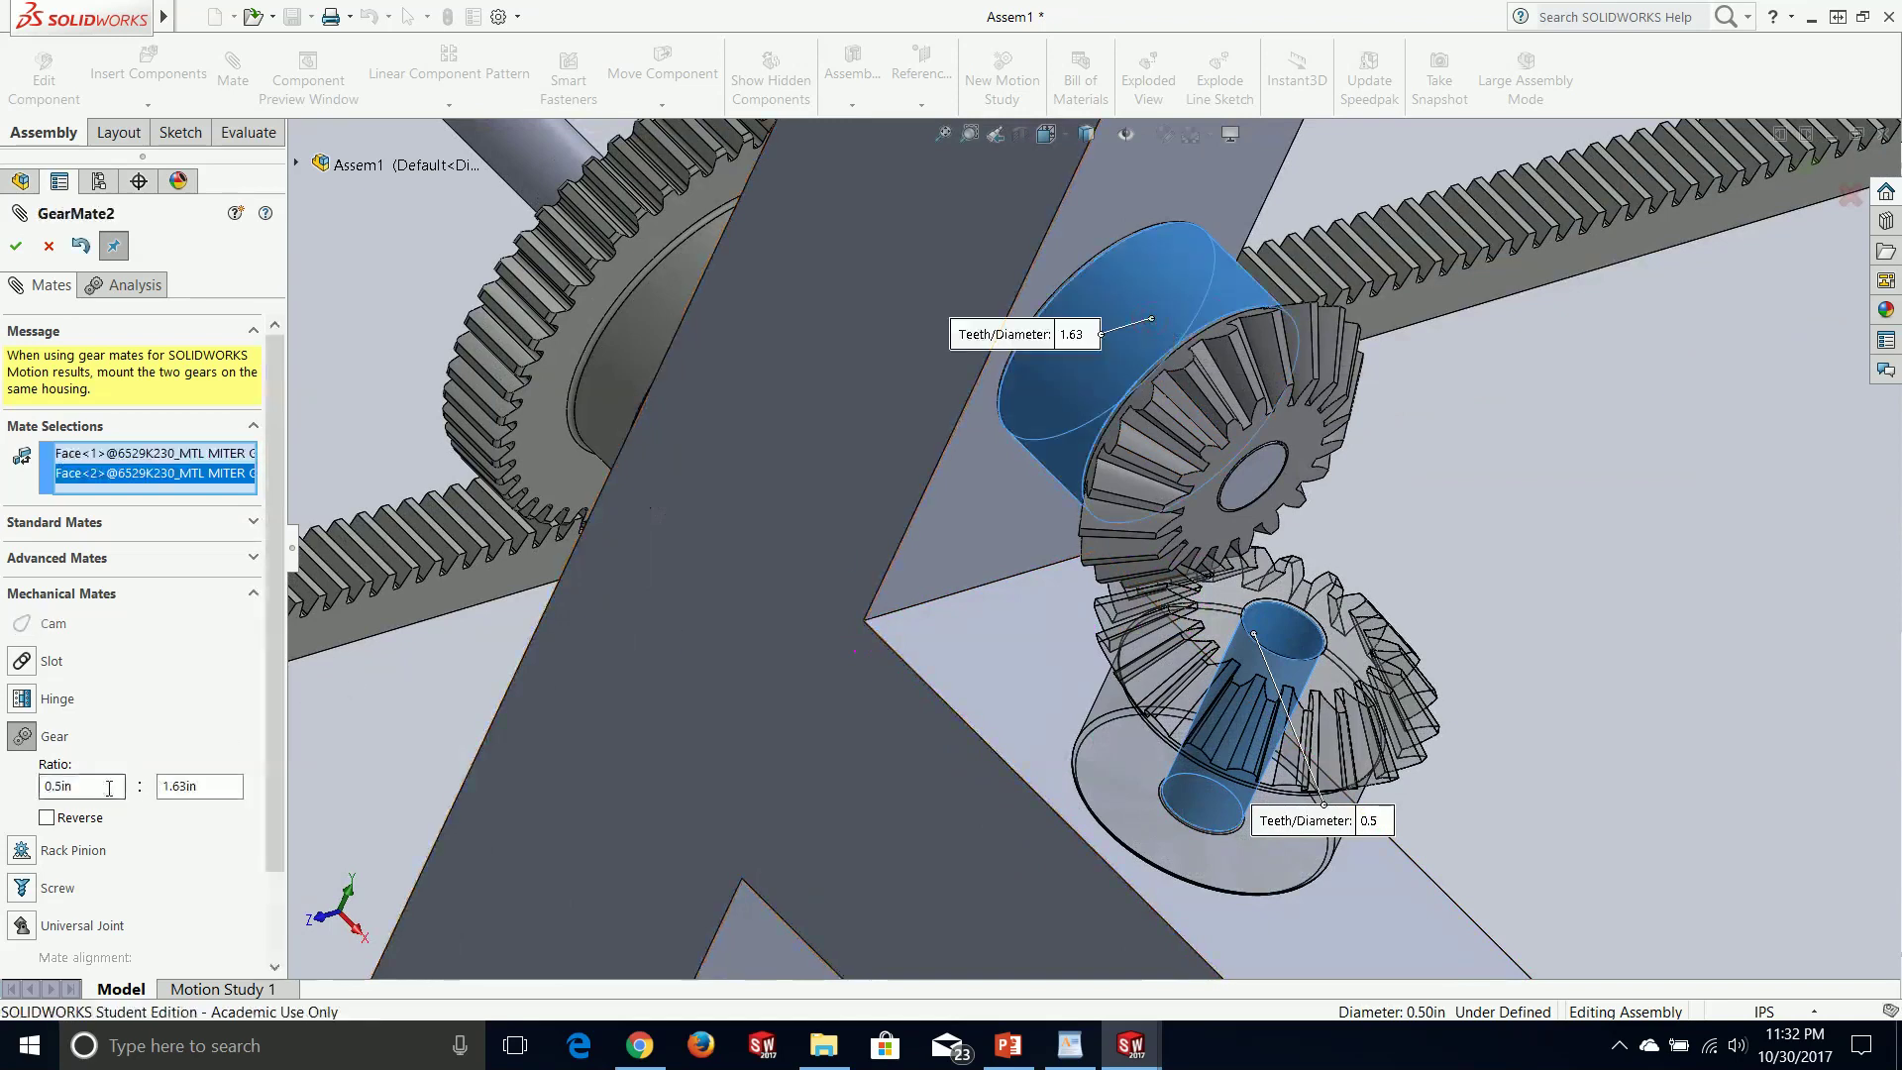
# - Set the gear mate ratio to 2in : 2in, accept the mate and close the Mate command
pyautogui.doubleClick(108, 787)
pyautogui.click(223, 788)
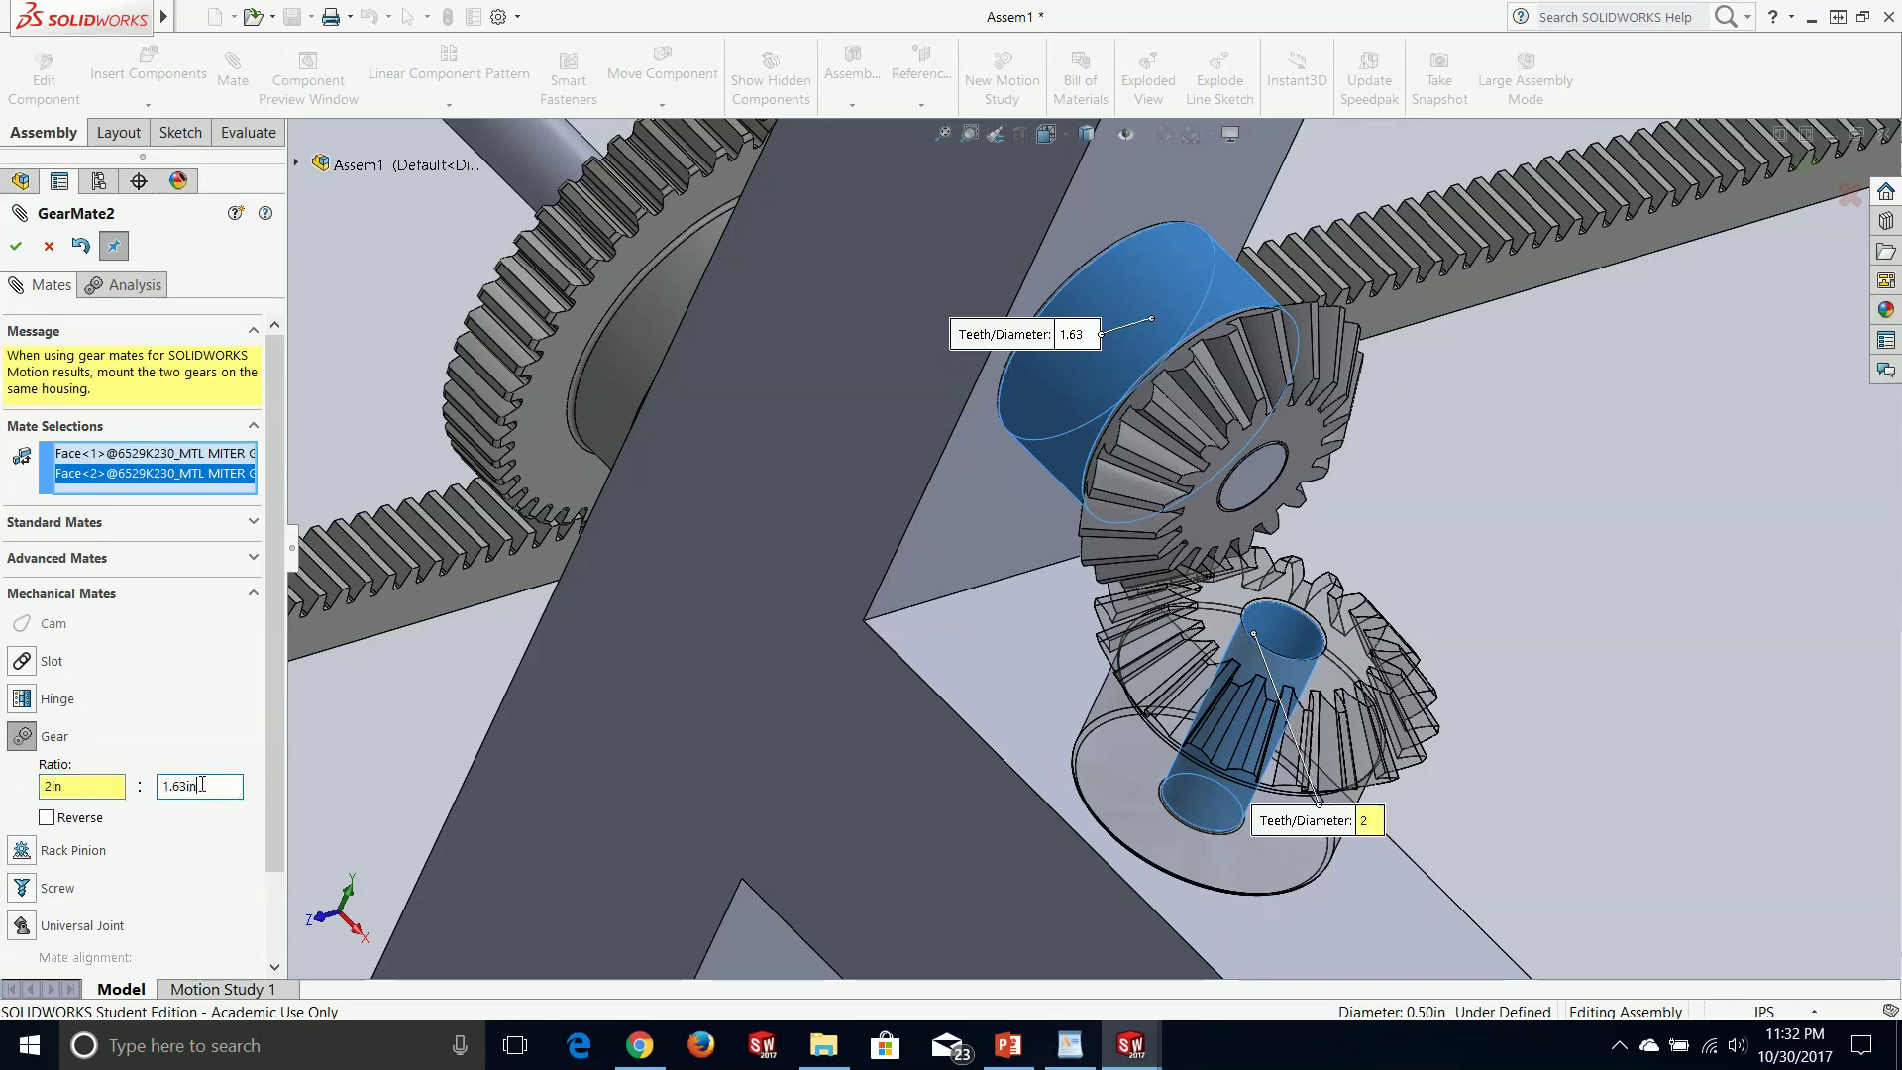
pyautogui.write('2')
pyautogui.press('Return')
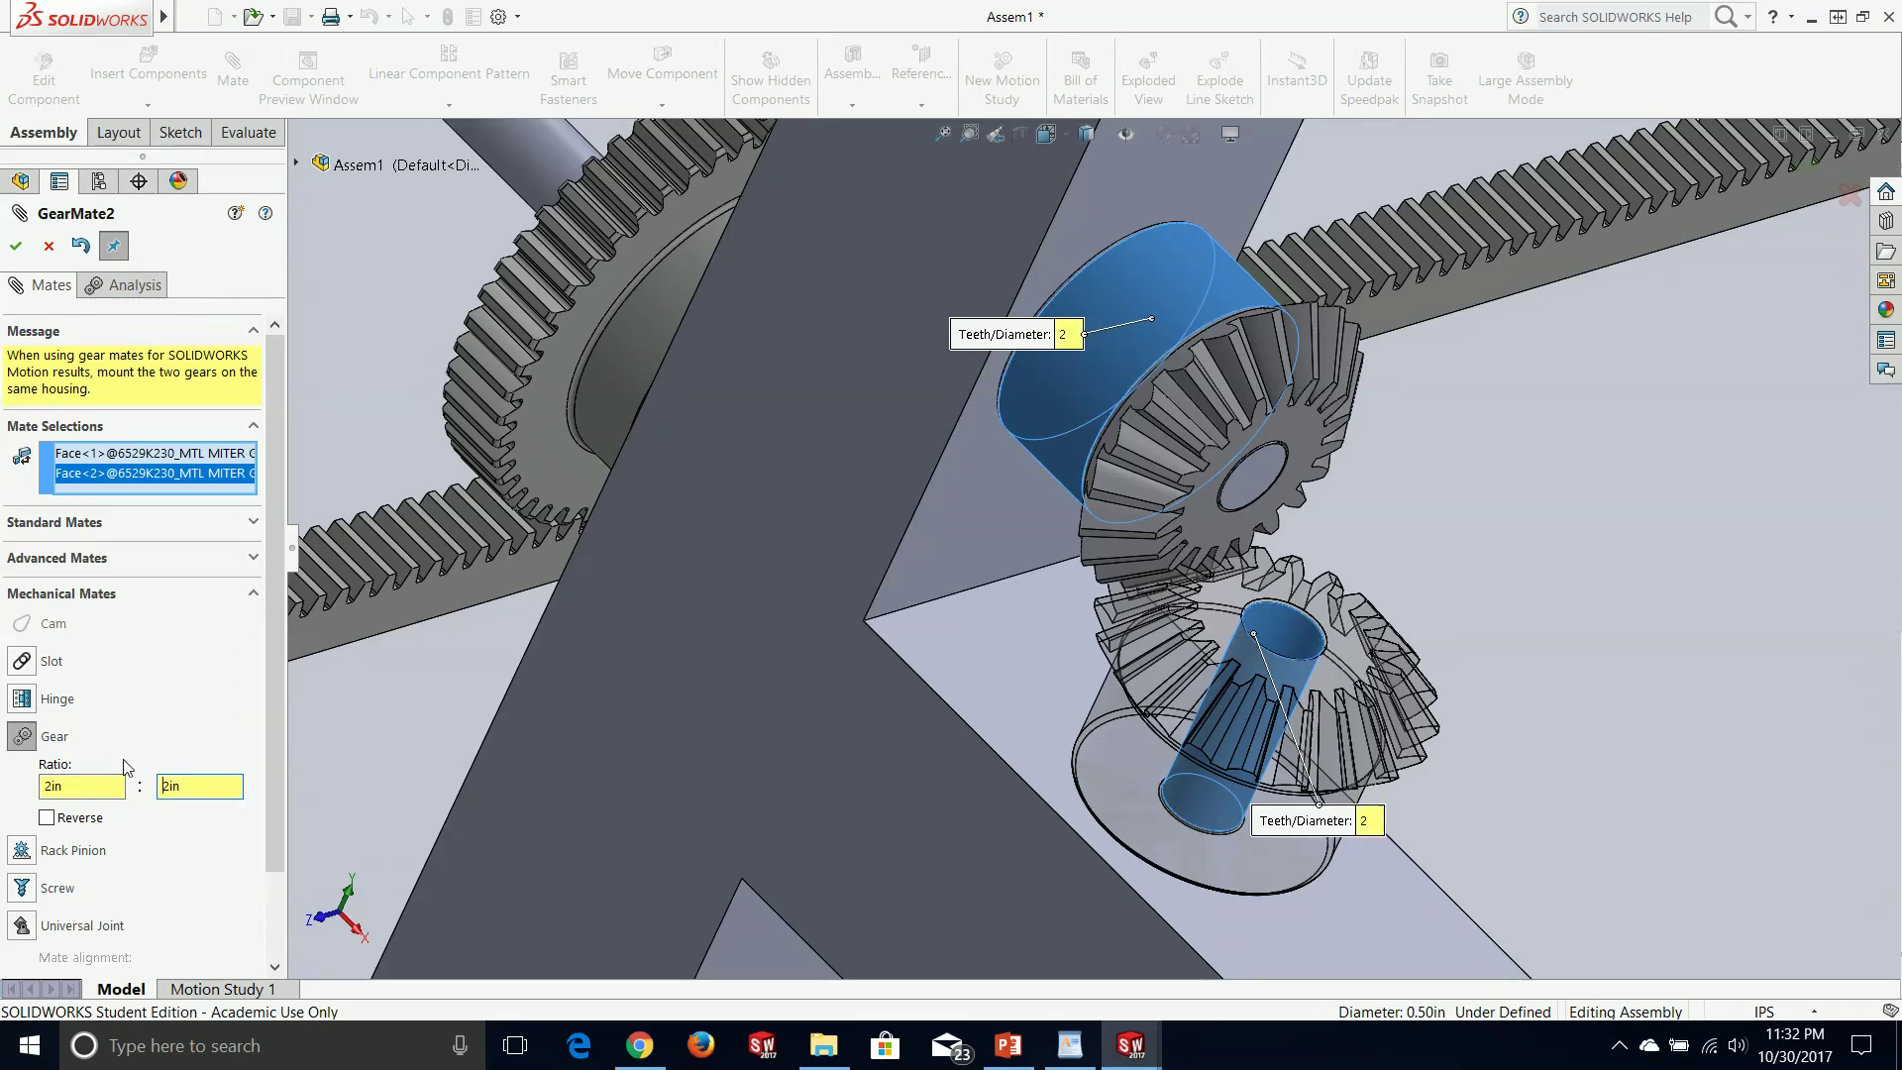
pyautogui.click(16, 248)
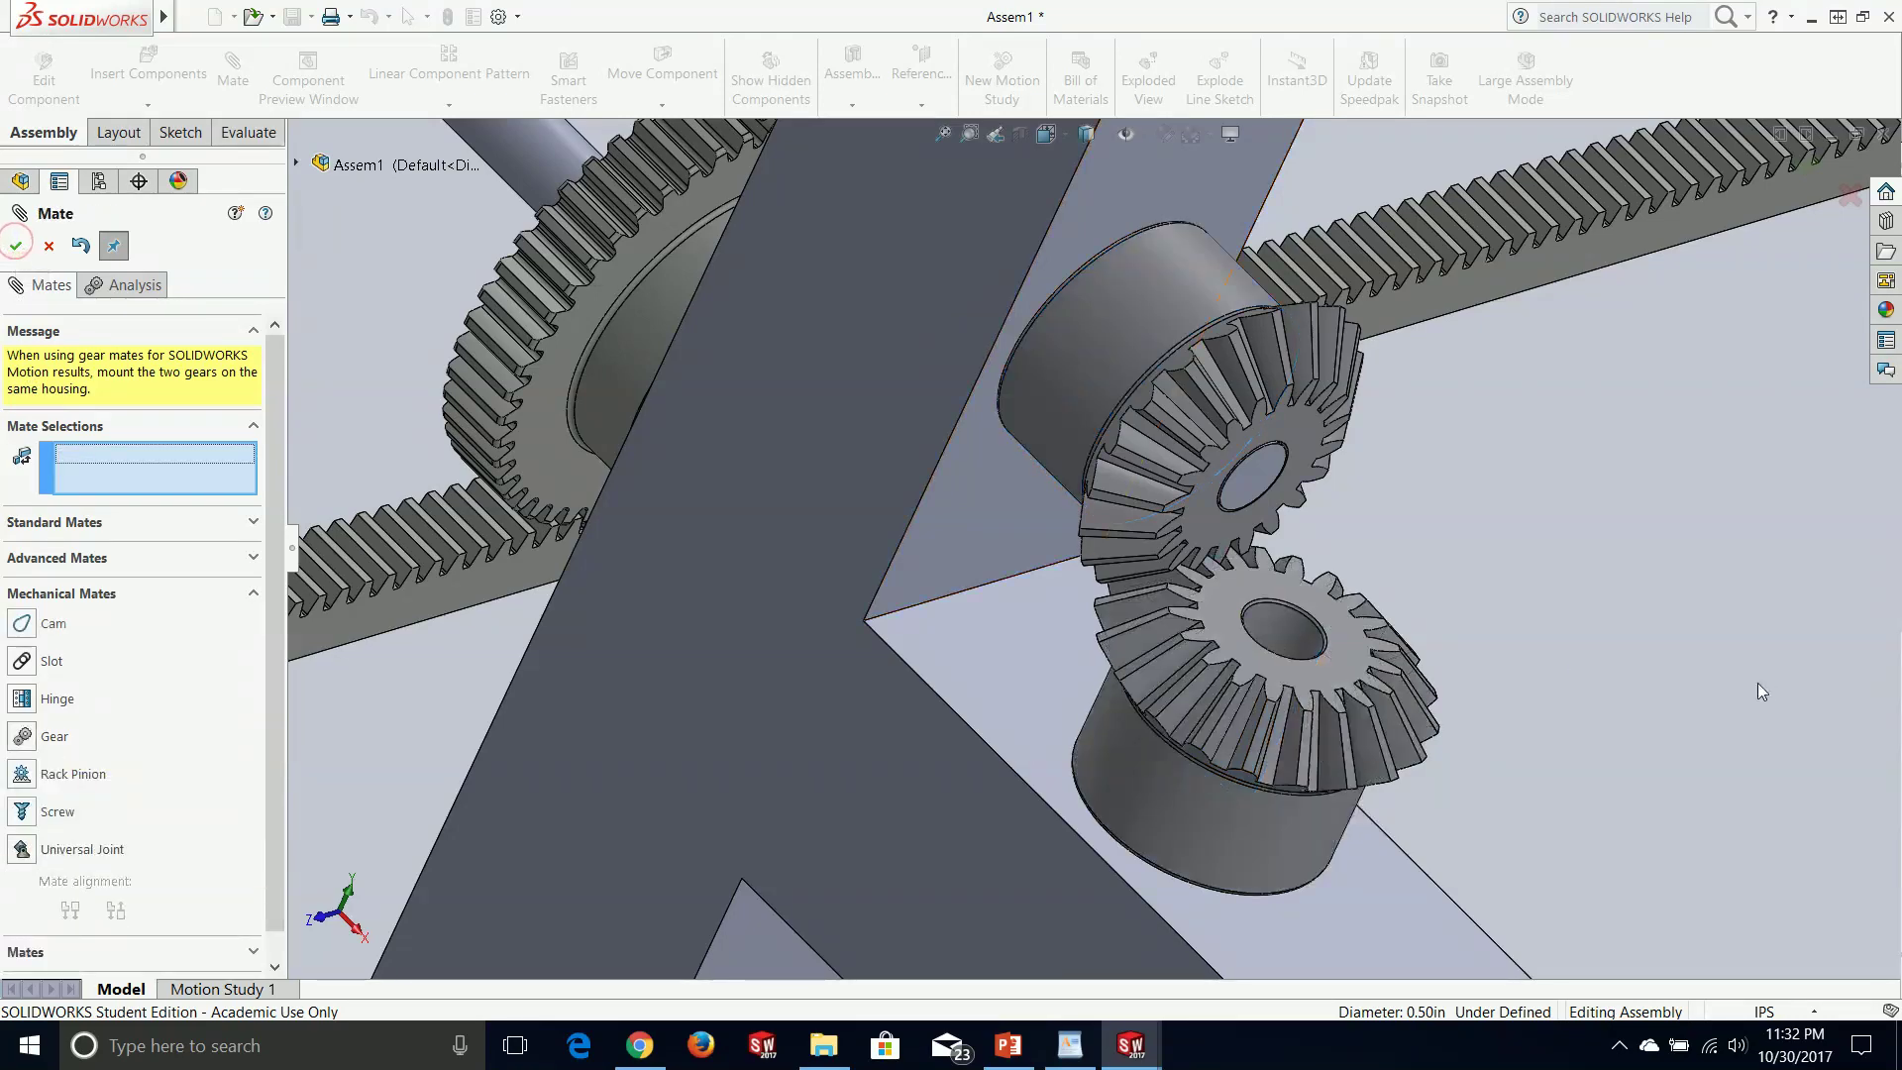
pyautogui.click(16, 249)
# - Turn the lower miter gear by its hub to test the new gear mate
pyautogui.moveTo(1585, 793); pyautogui.dragTo(1456, 808, button='middle')
pyautogui.moveTo(1446, 808); pyautogui.dragTo(1382, 812)
pyautogui.moveTo(1359, 822); pyautogui.dragTo(1263, 794)
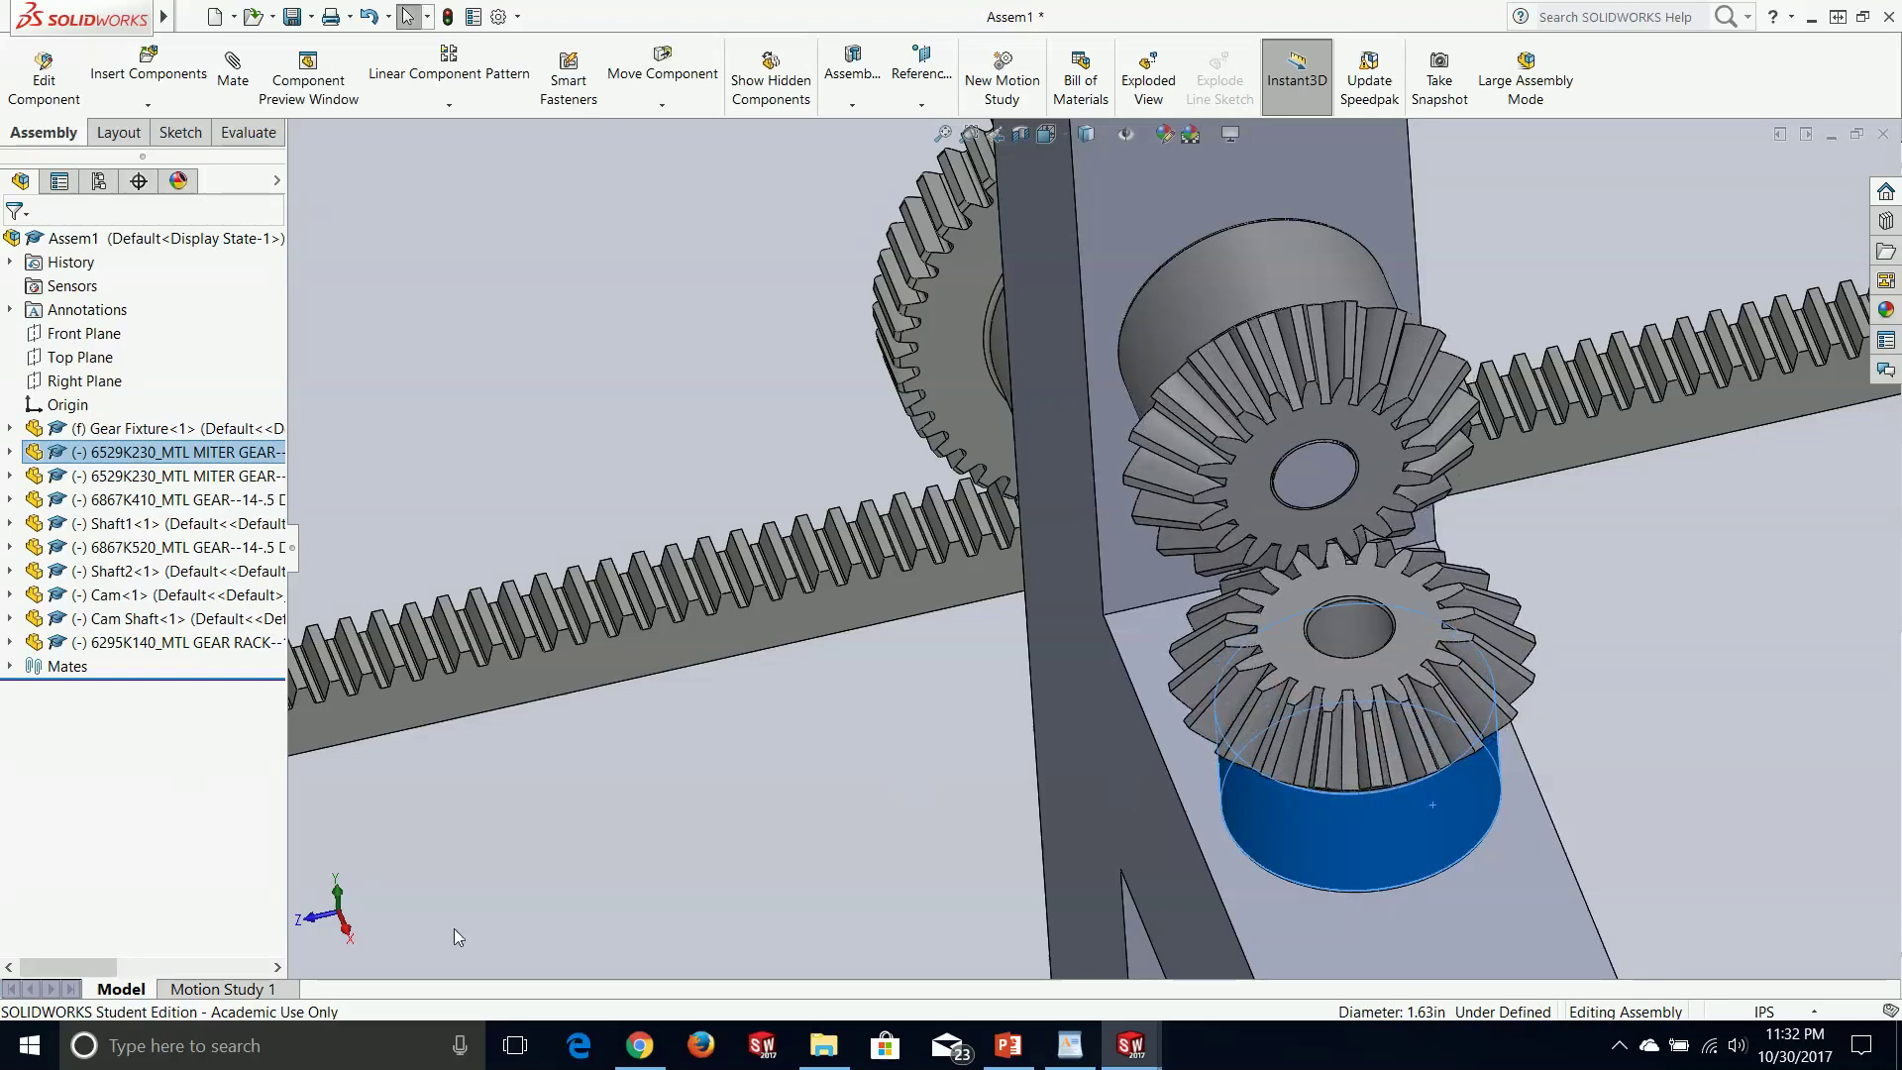
# - Switch to Chrome to review the miter gear's number of teeth and pitch diameter, and return to SOLIDWORKS
pyautogui.click(640, 1045)
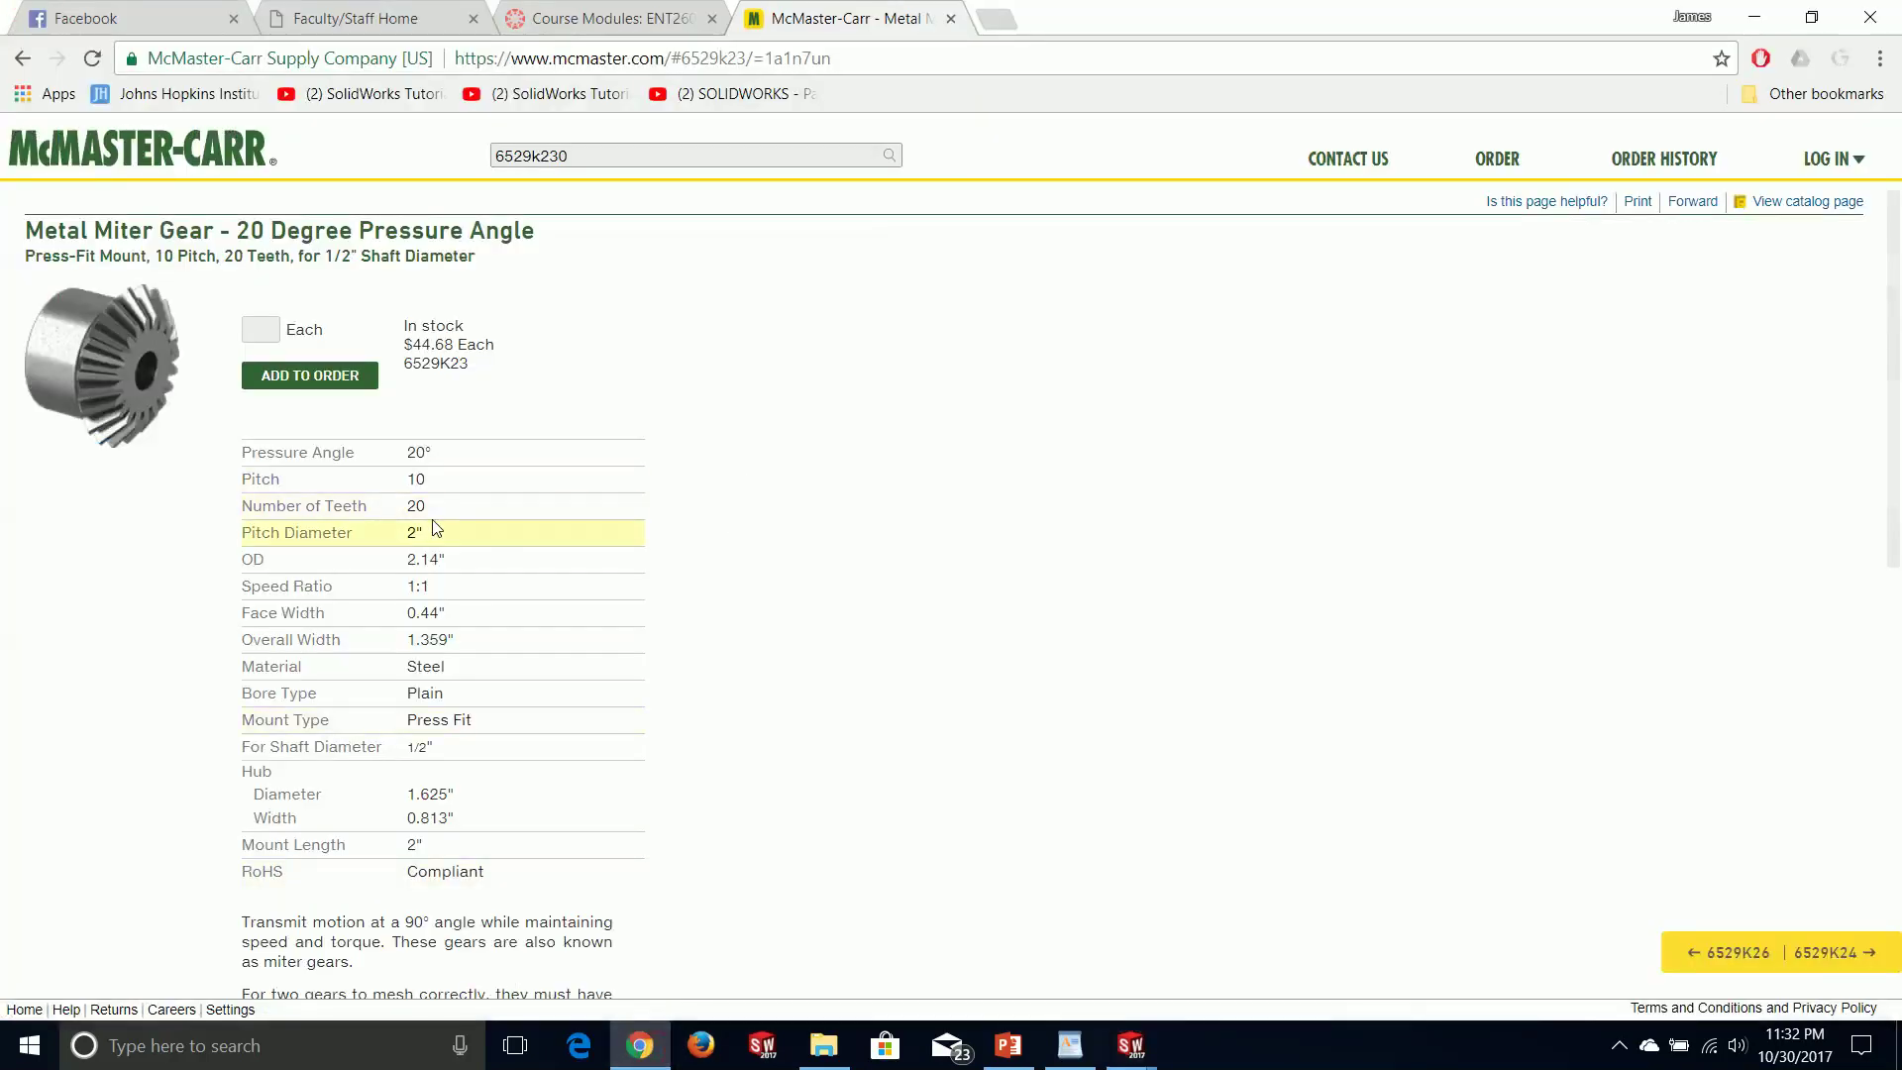
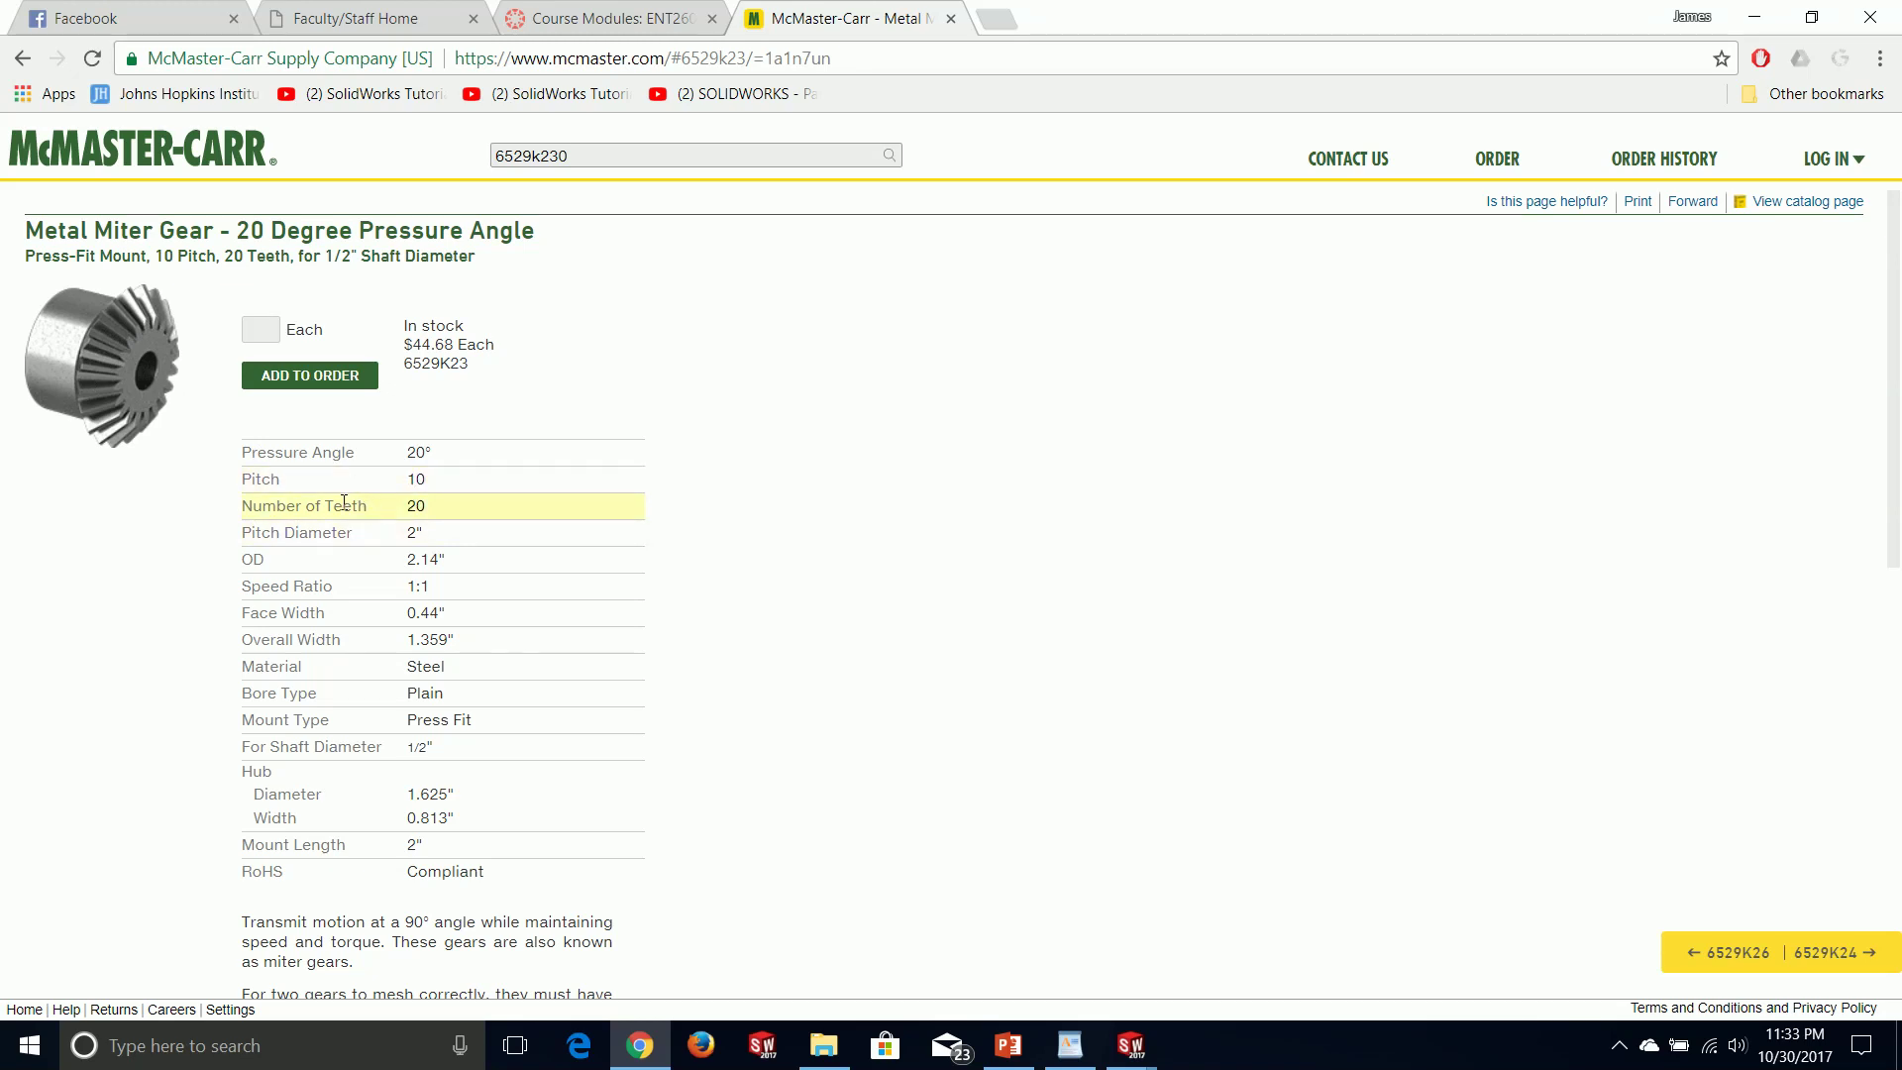
pyautogui.click(407, 505)
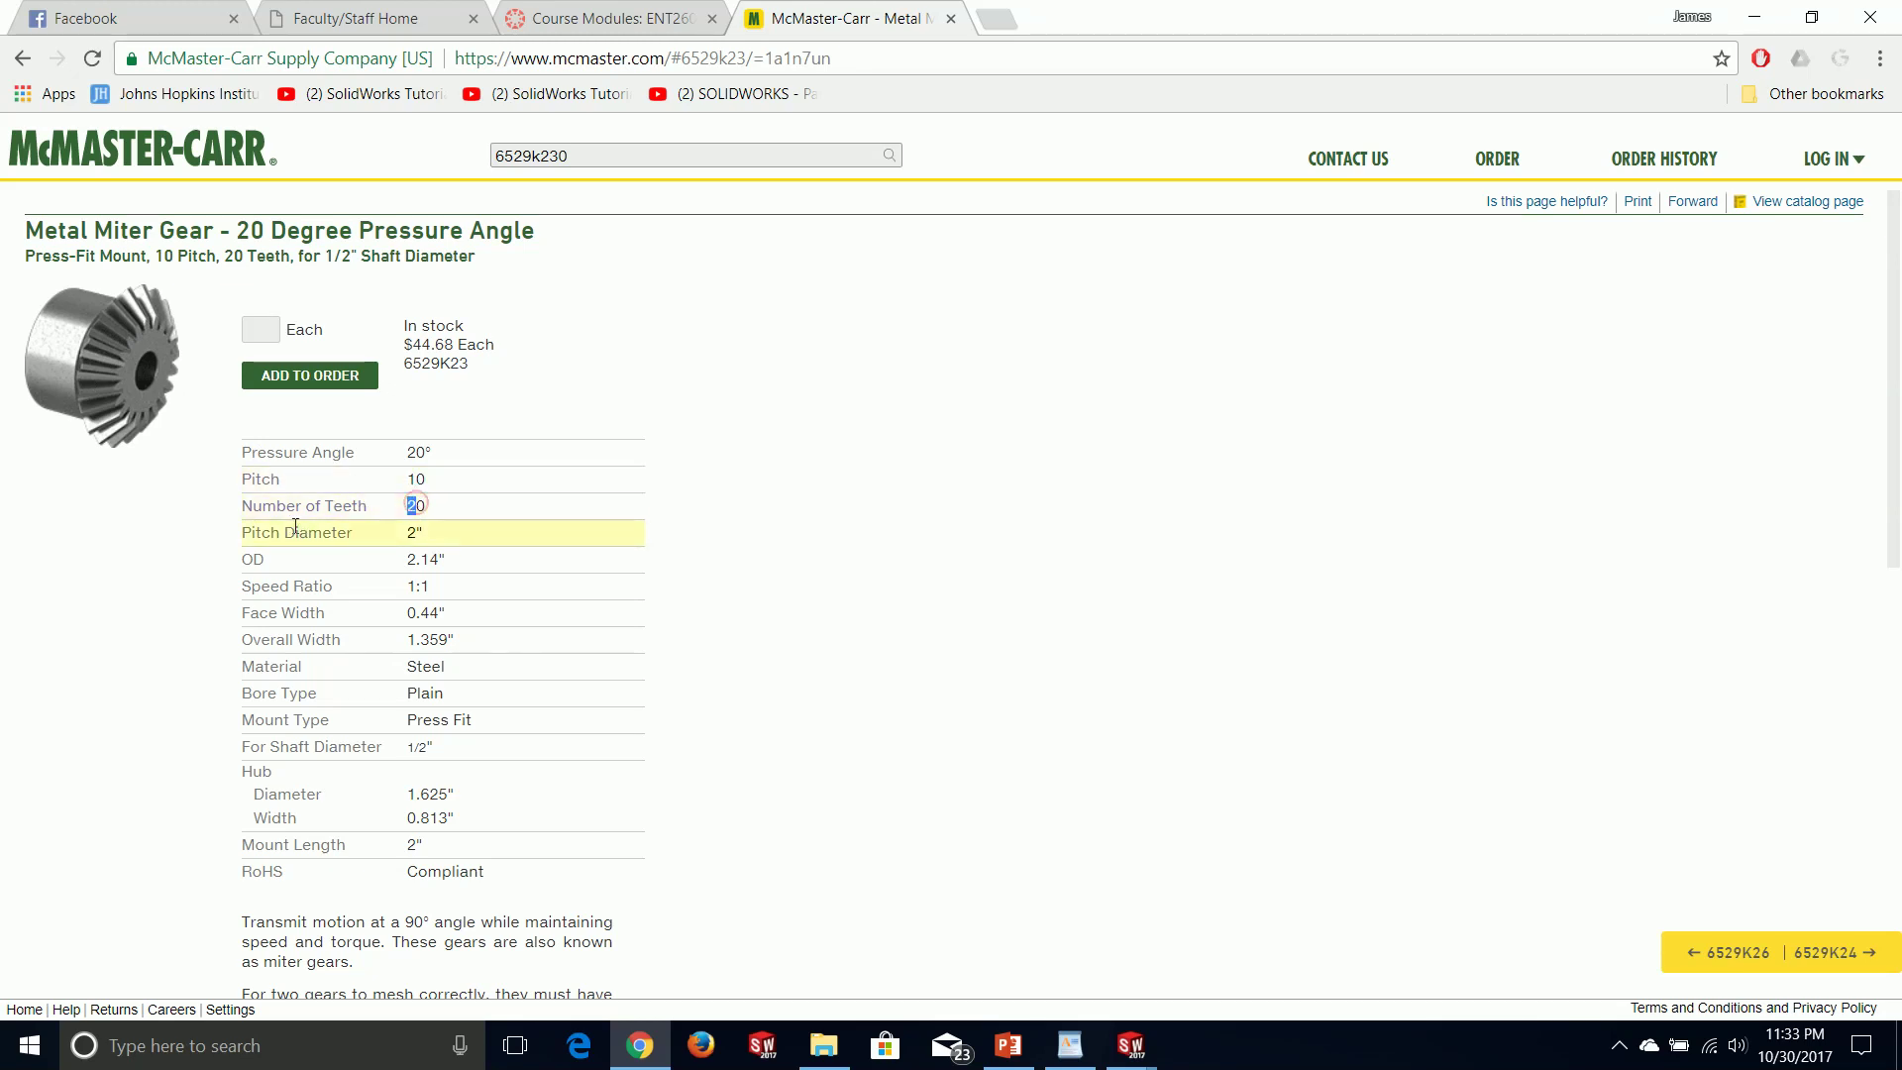
pyautogui.moveTo(416, 532); pyautogui.dragTo(423, 533)
pyautogui.moveTo(1411, 10); pyautogui.dragTo(99, 400)
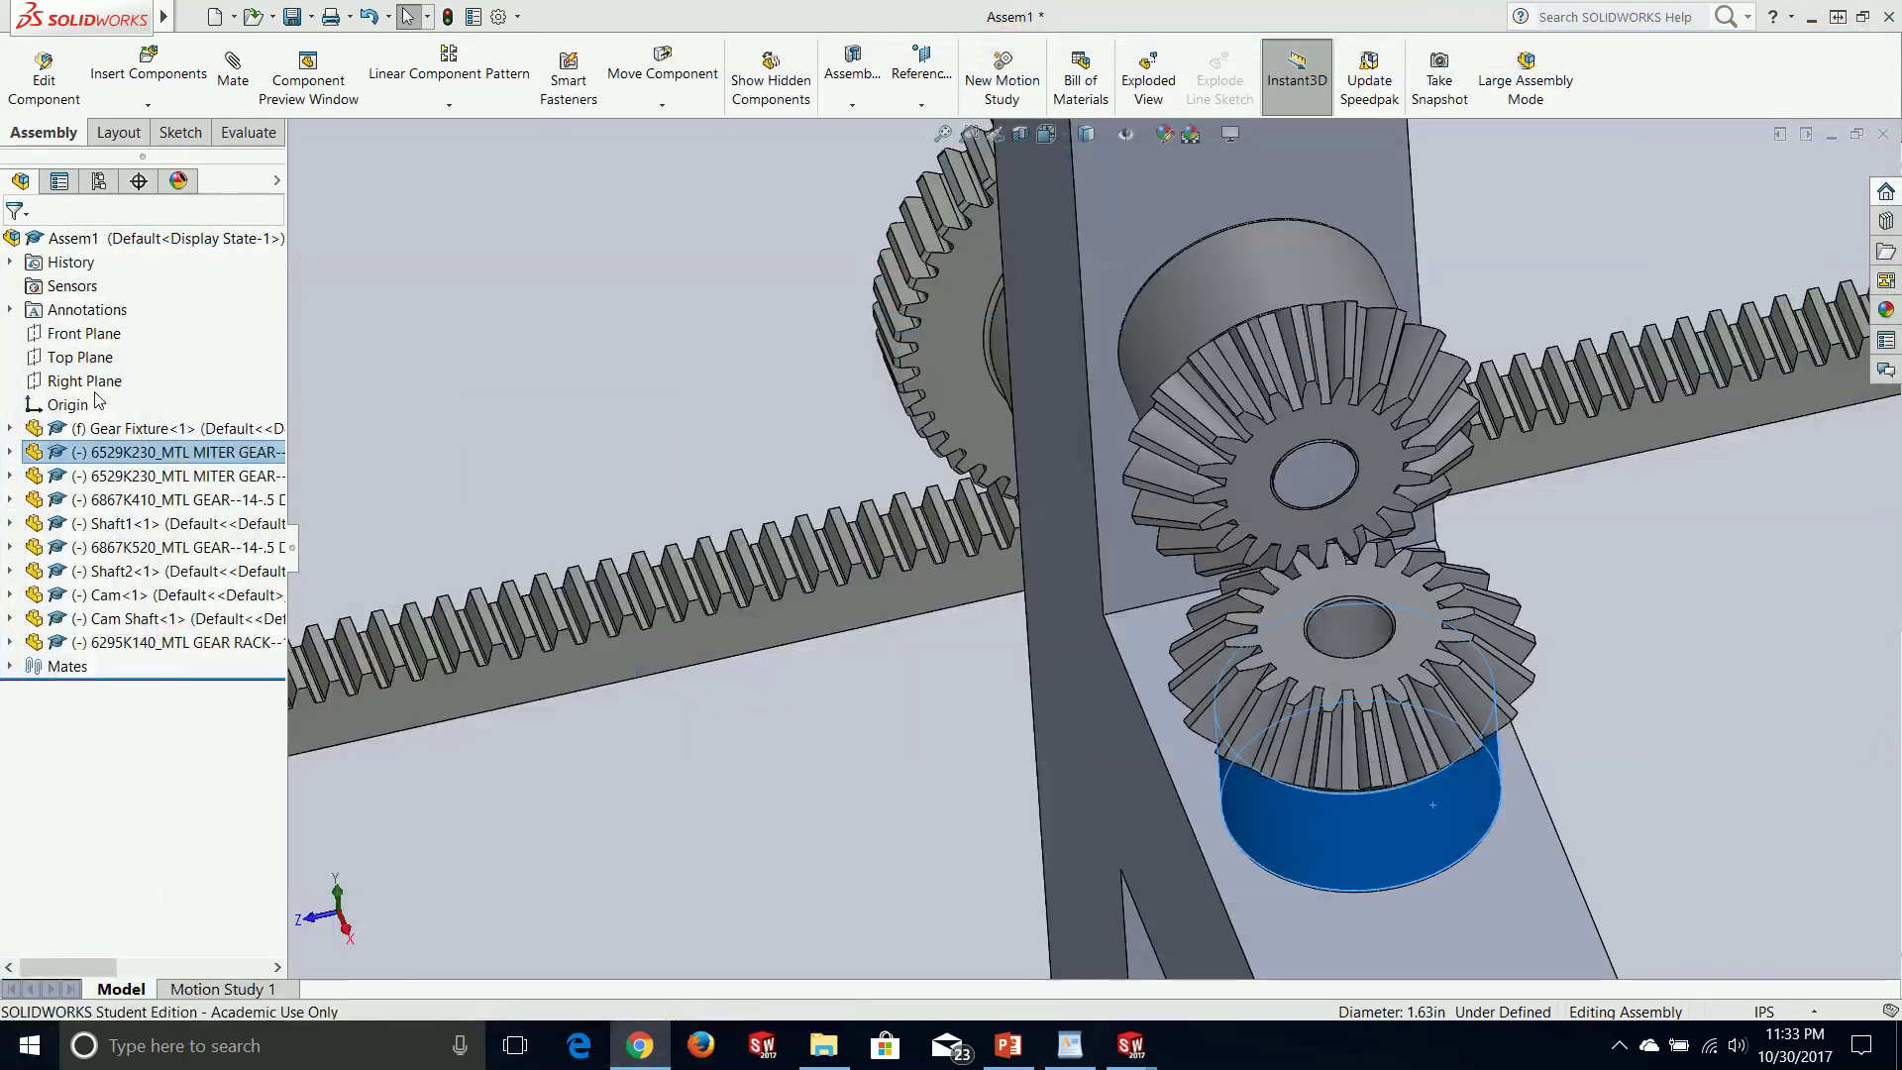
# - Turn the lower miter gear by its hub and examine whether the upper miter gear and the shaft gears follow
pyautogui.click(1529, 505)
pyautogui.scroll(-5, 1581, 472)
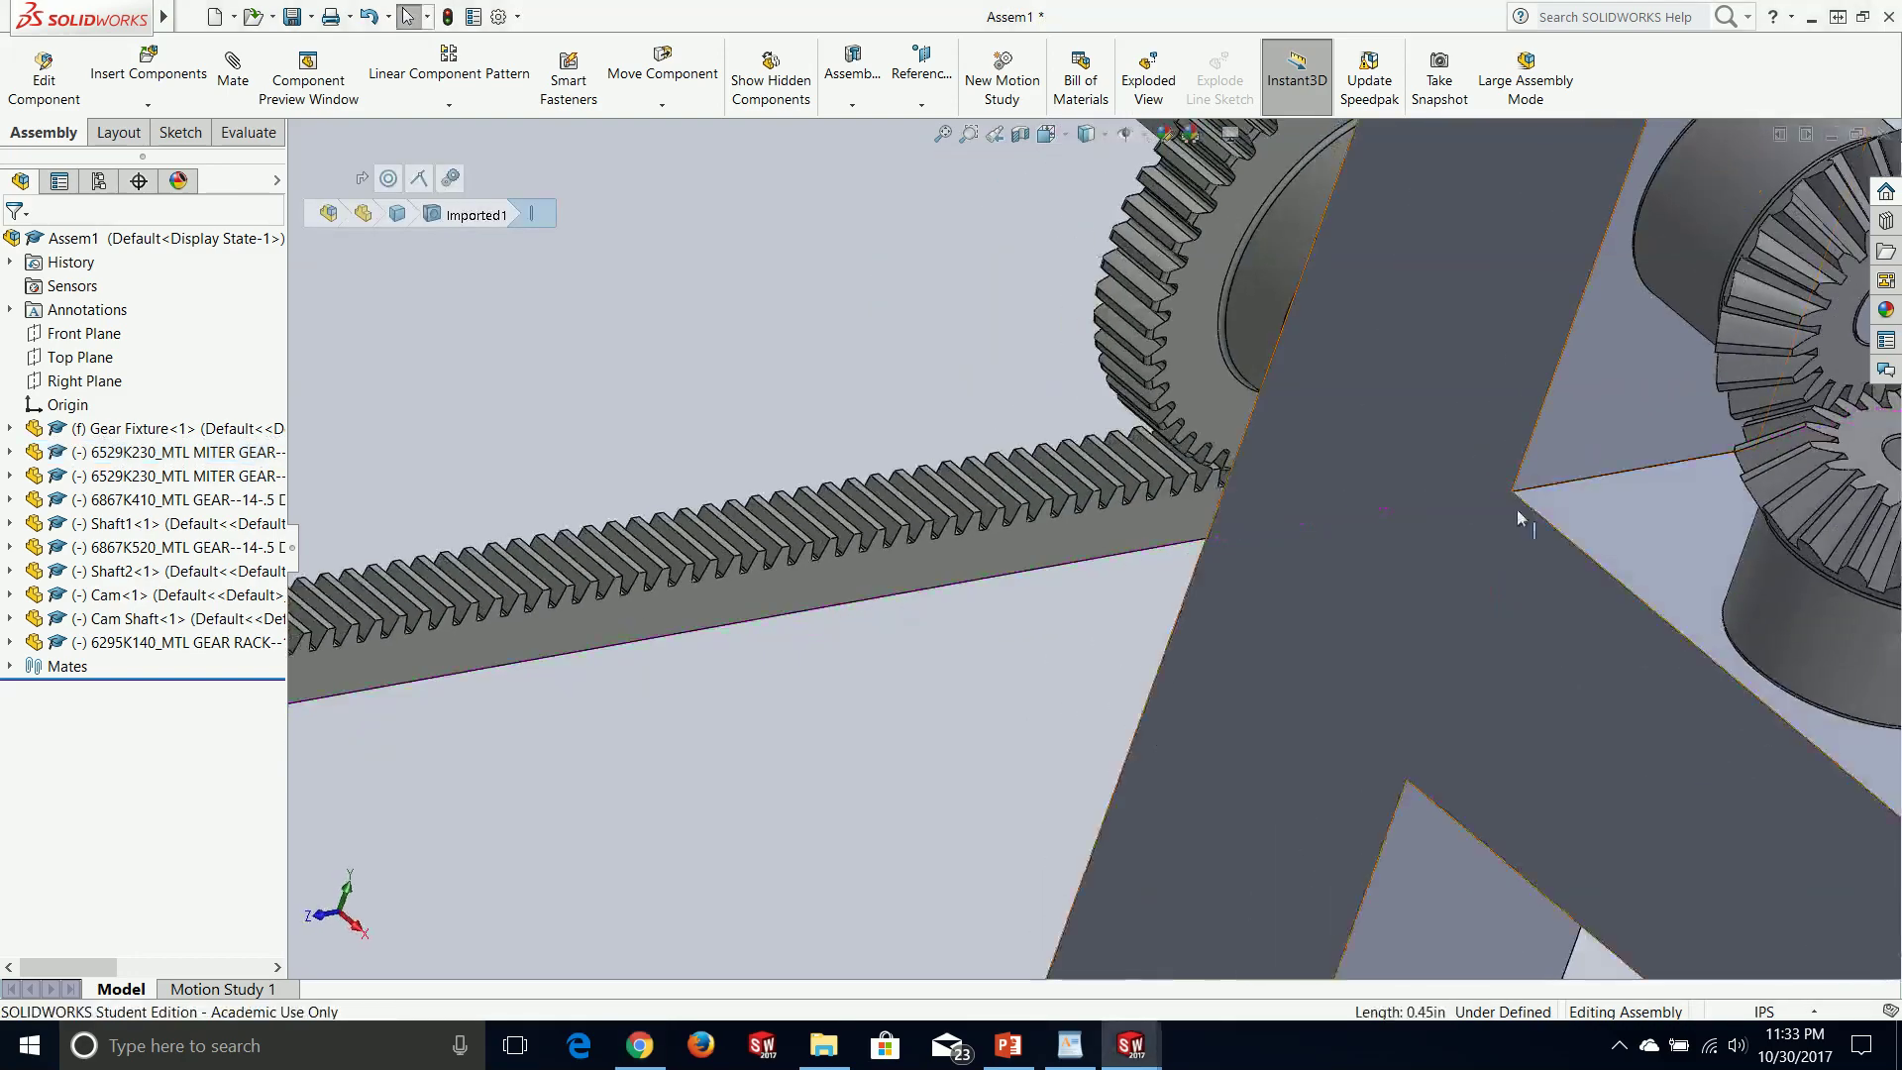
pyautogui.scroll(5, 1581, 472)
pyautogui.click(1491, 515)
pyautogui.scroll(-3, 1363, 514)
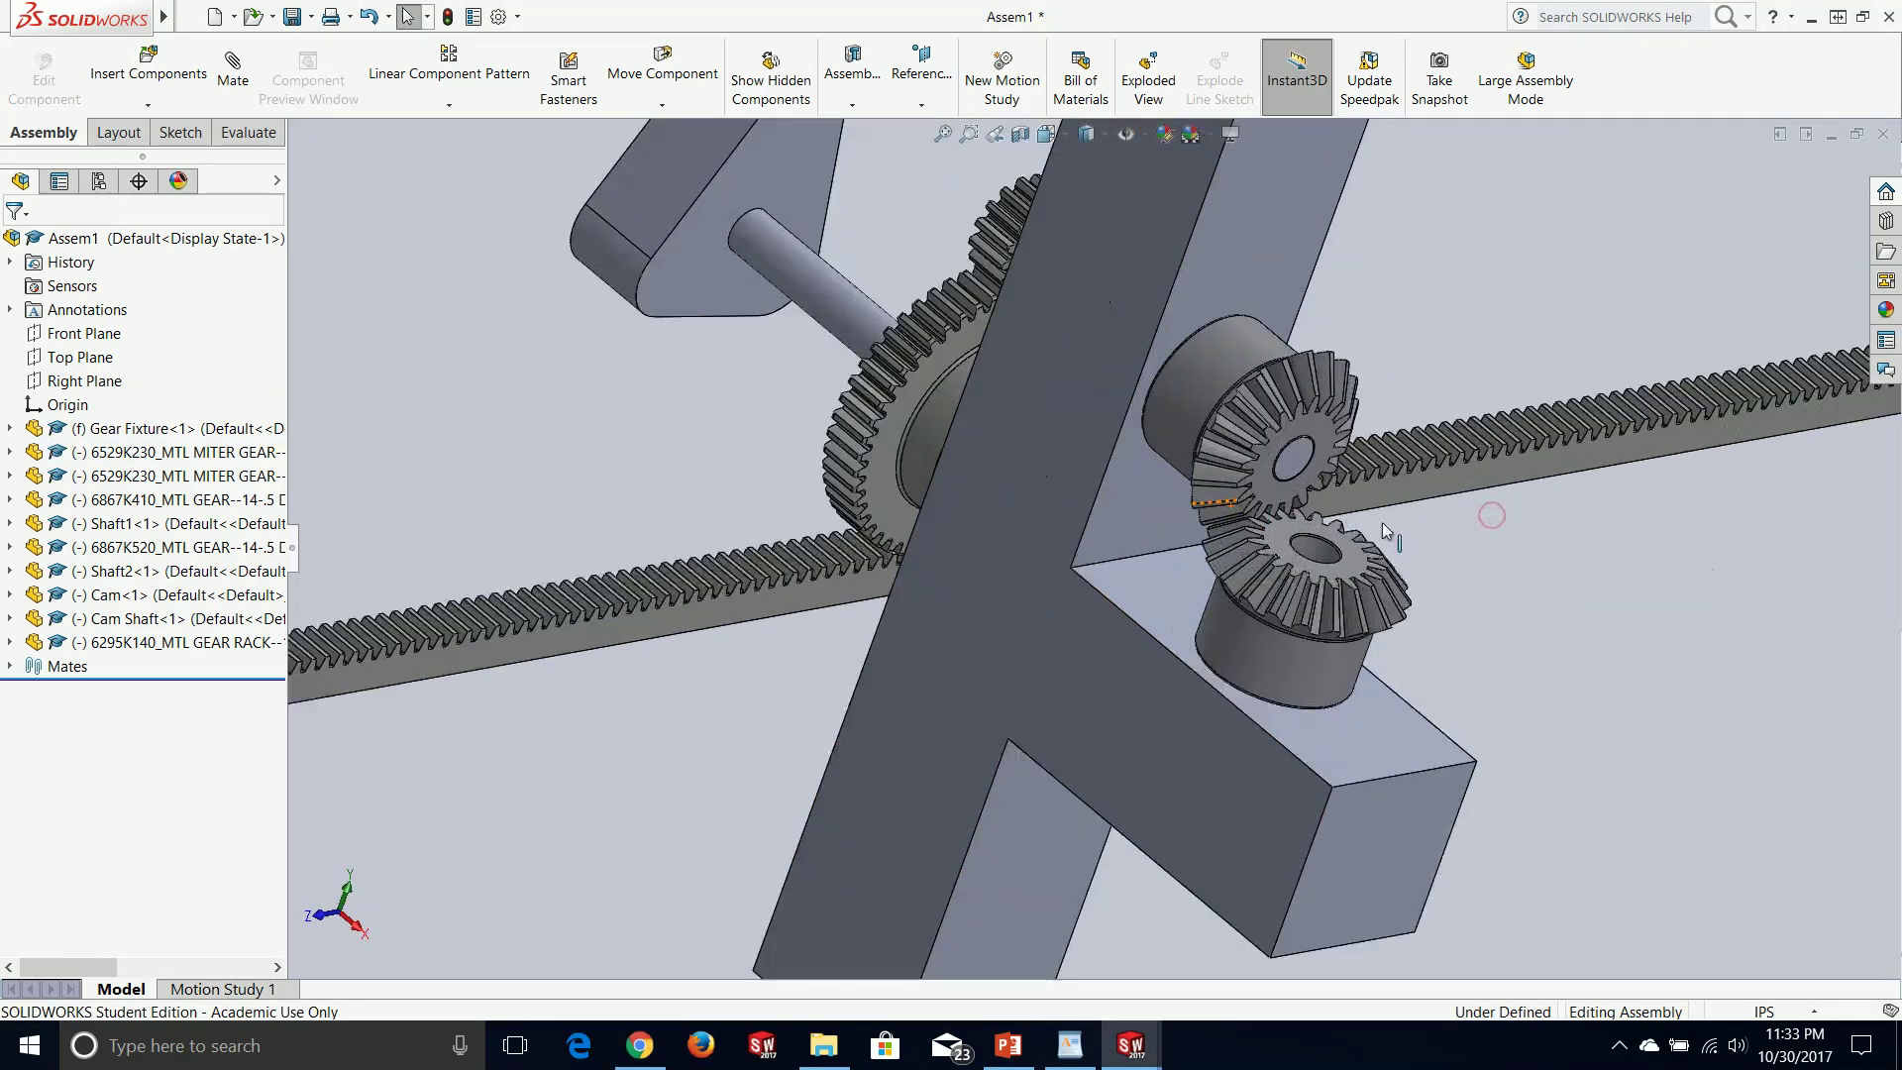
pyautogui.scroll(-3, 1367, 519)
pyautogui.moveTo(1109, 816); pyautogui.dragTo(1040, 655)
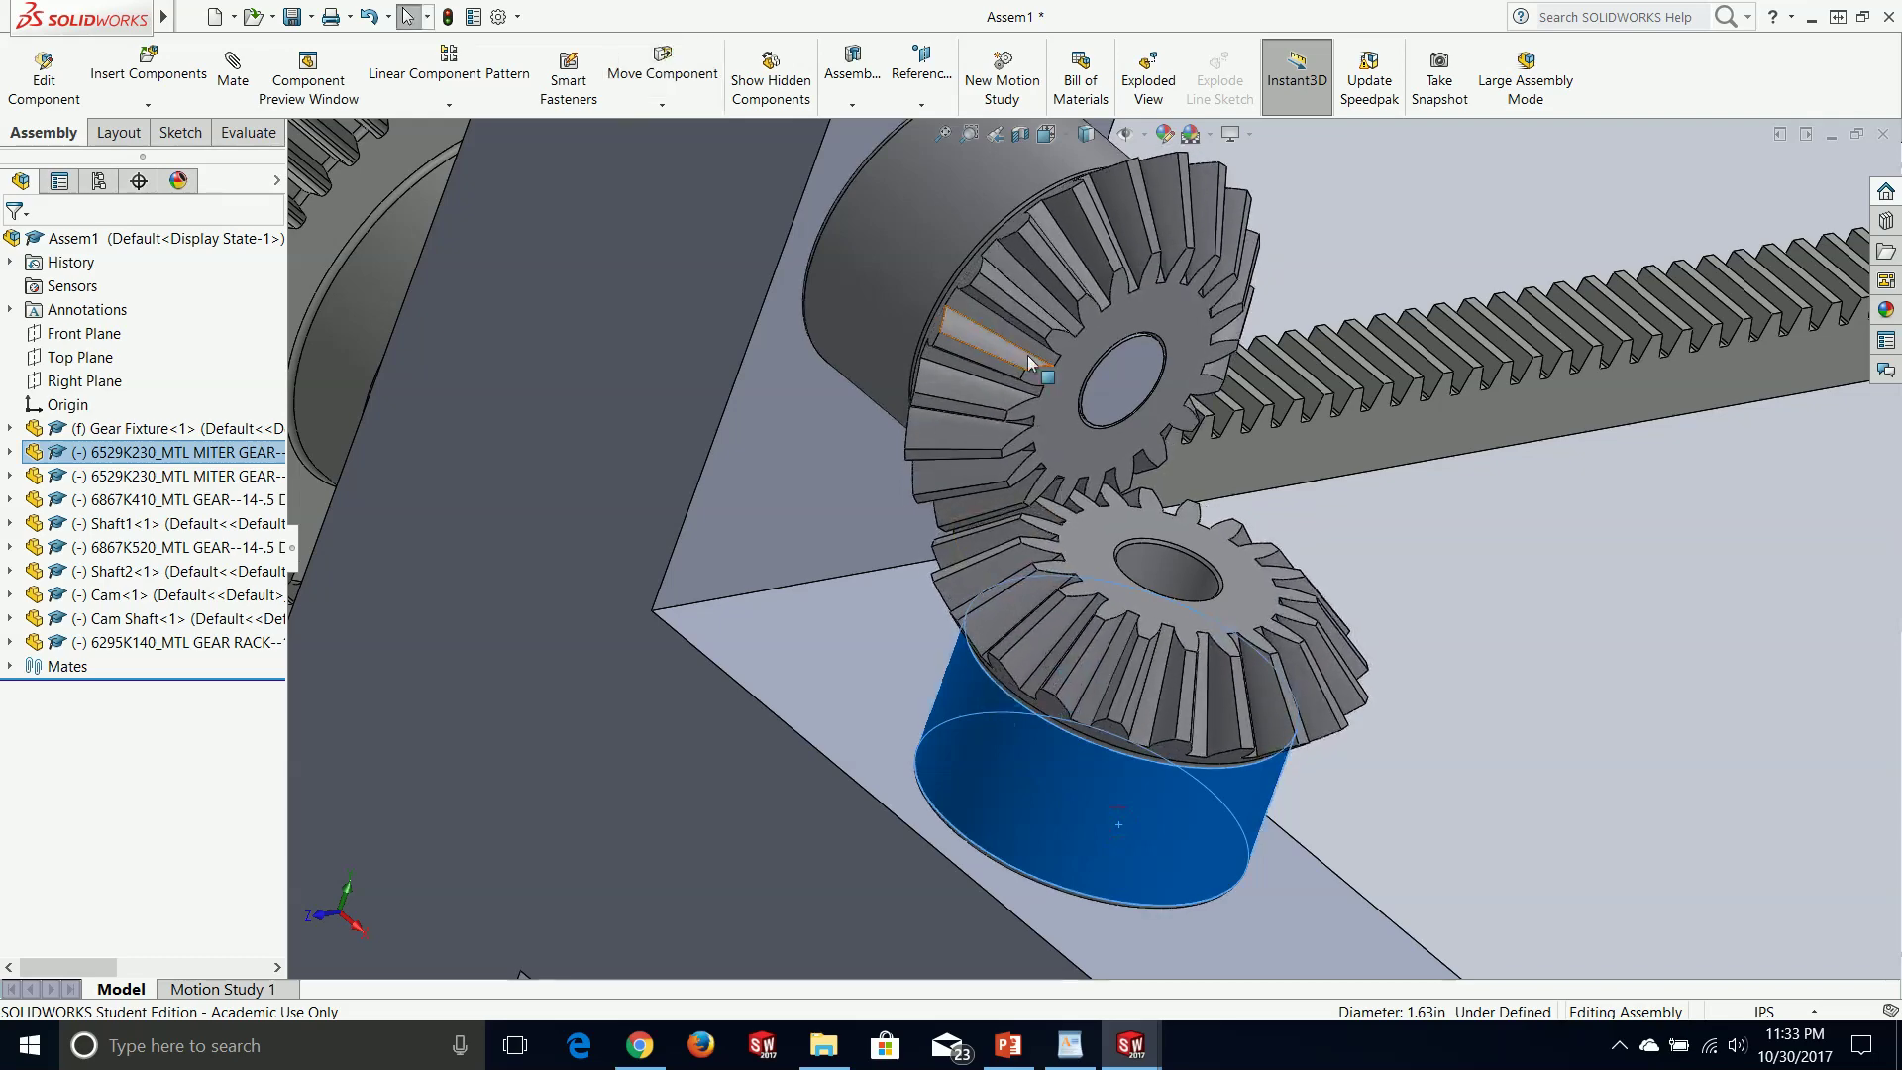
pyautogui.scroll(5, 1030, 366)
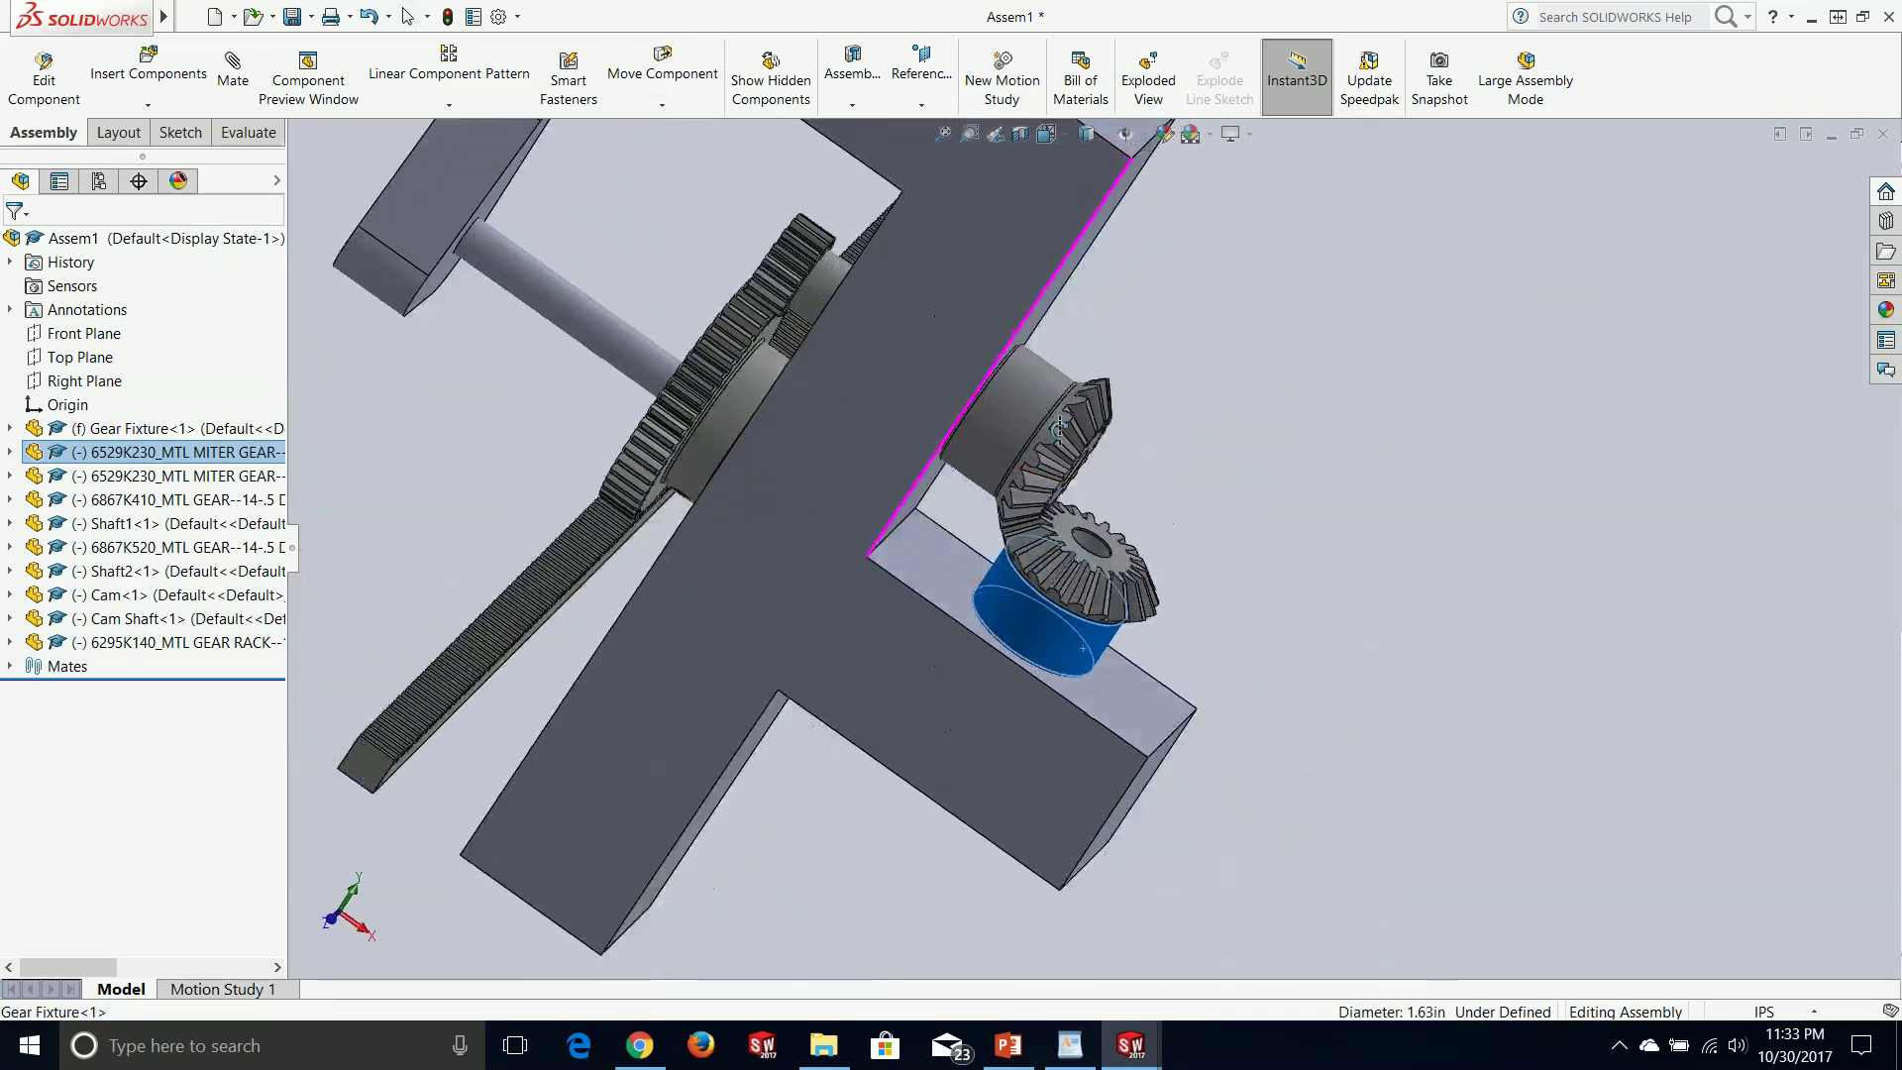
pyautogui.scroll(-3, 1058, 428)
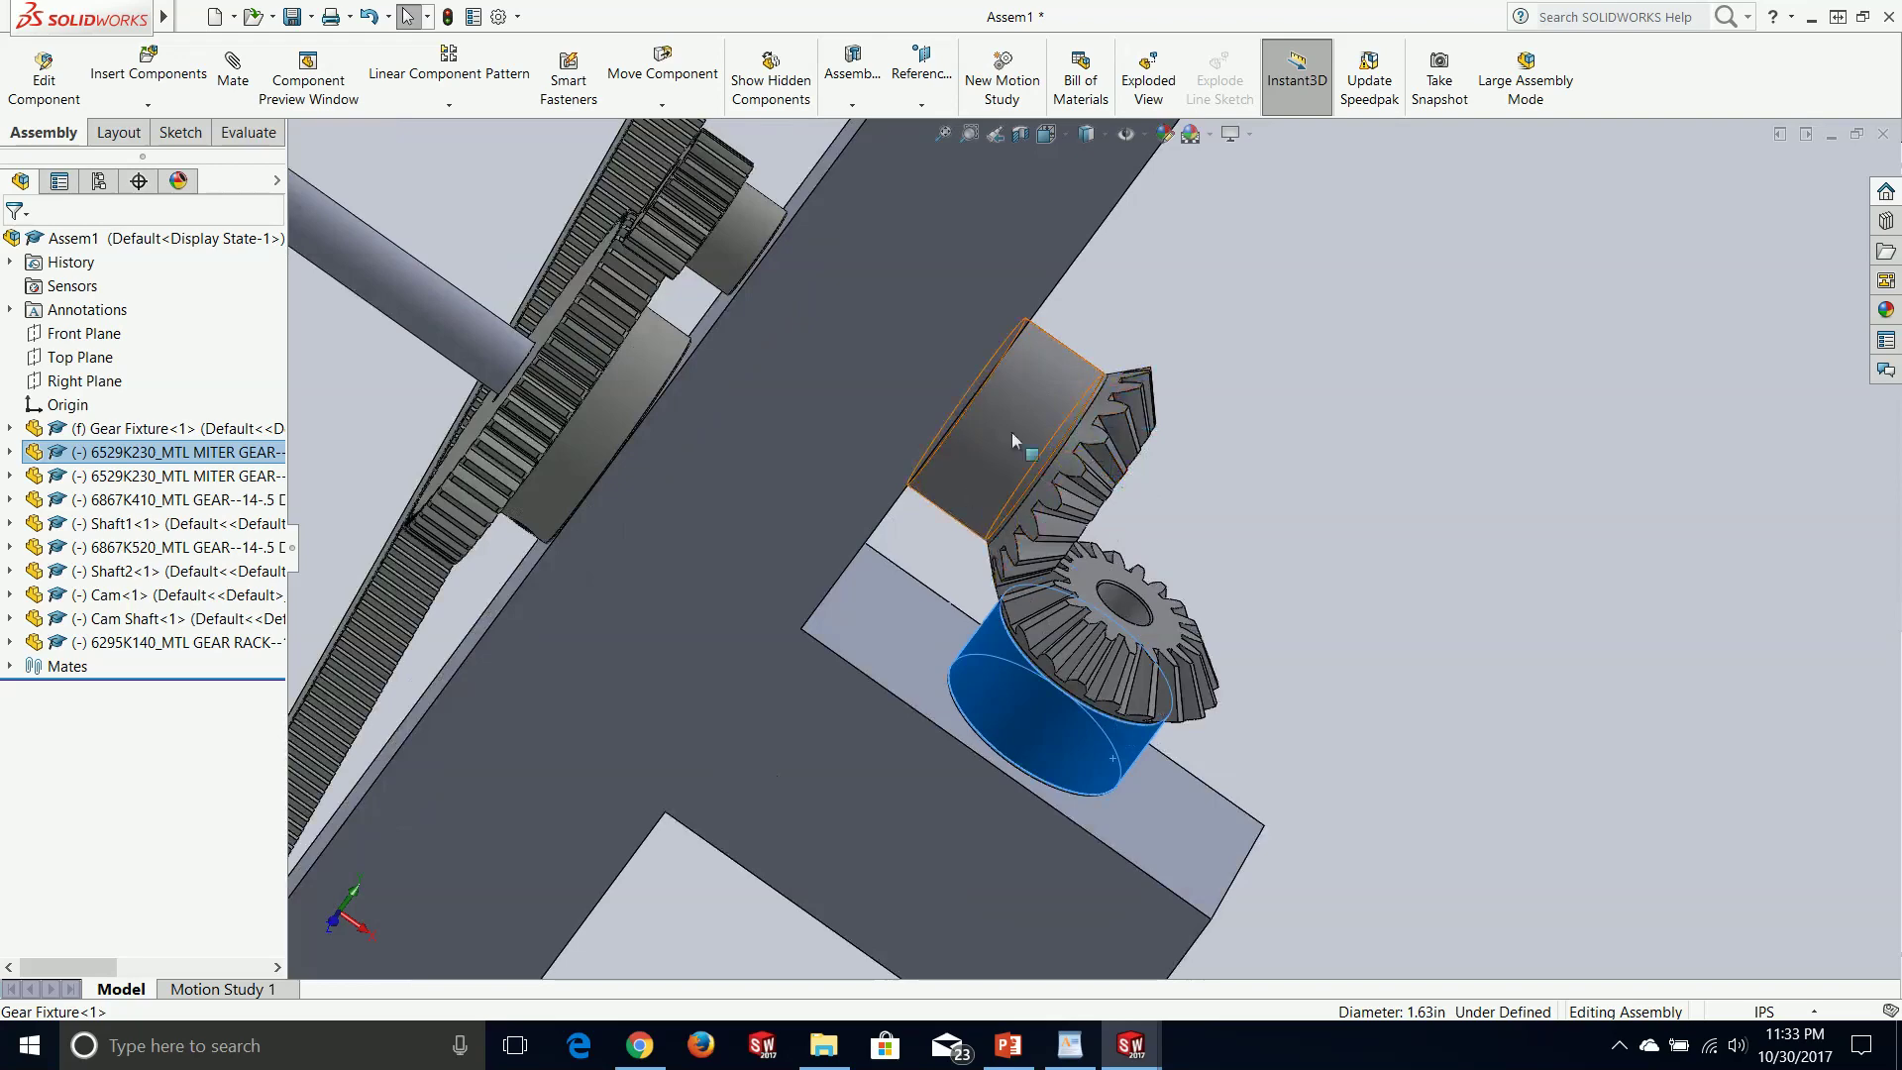
pyautogui.moveTo(1058, 421); pyautogui.dragTo(1111, 490, button='middle')
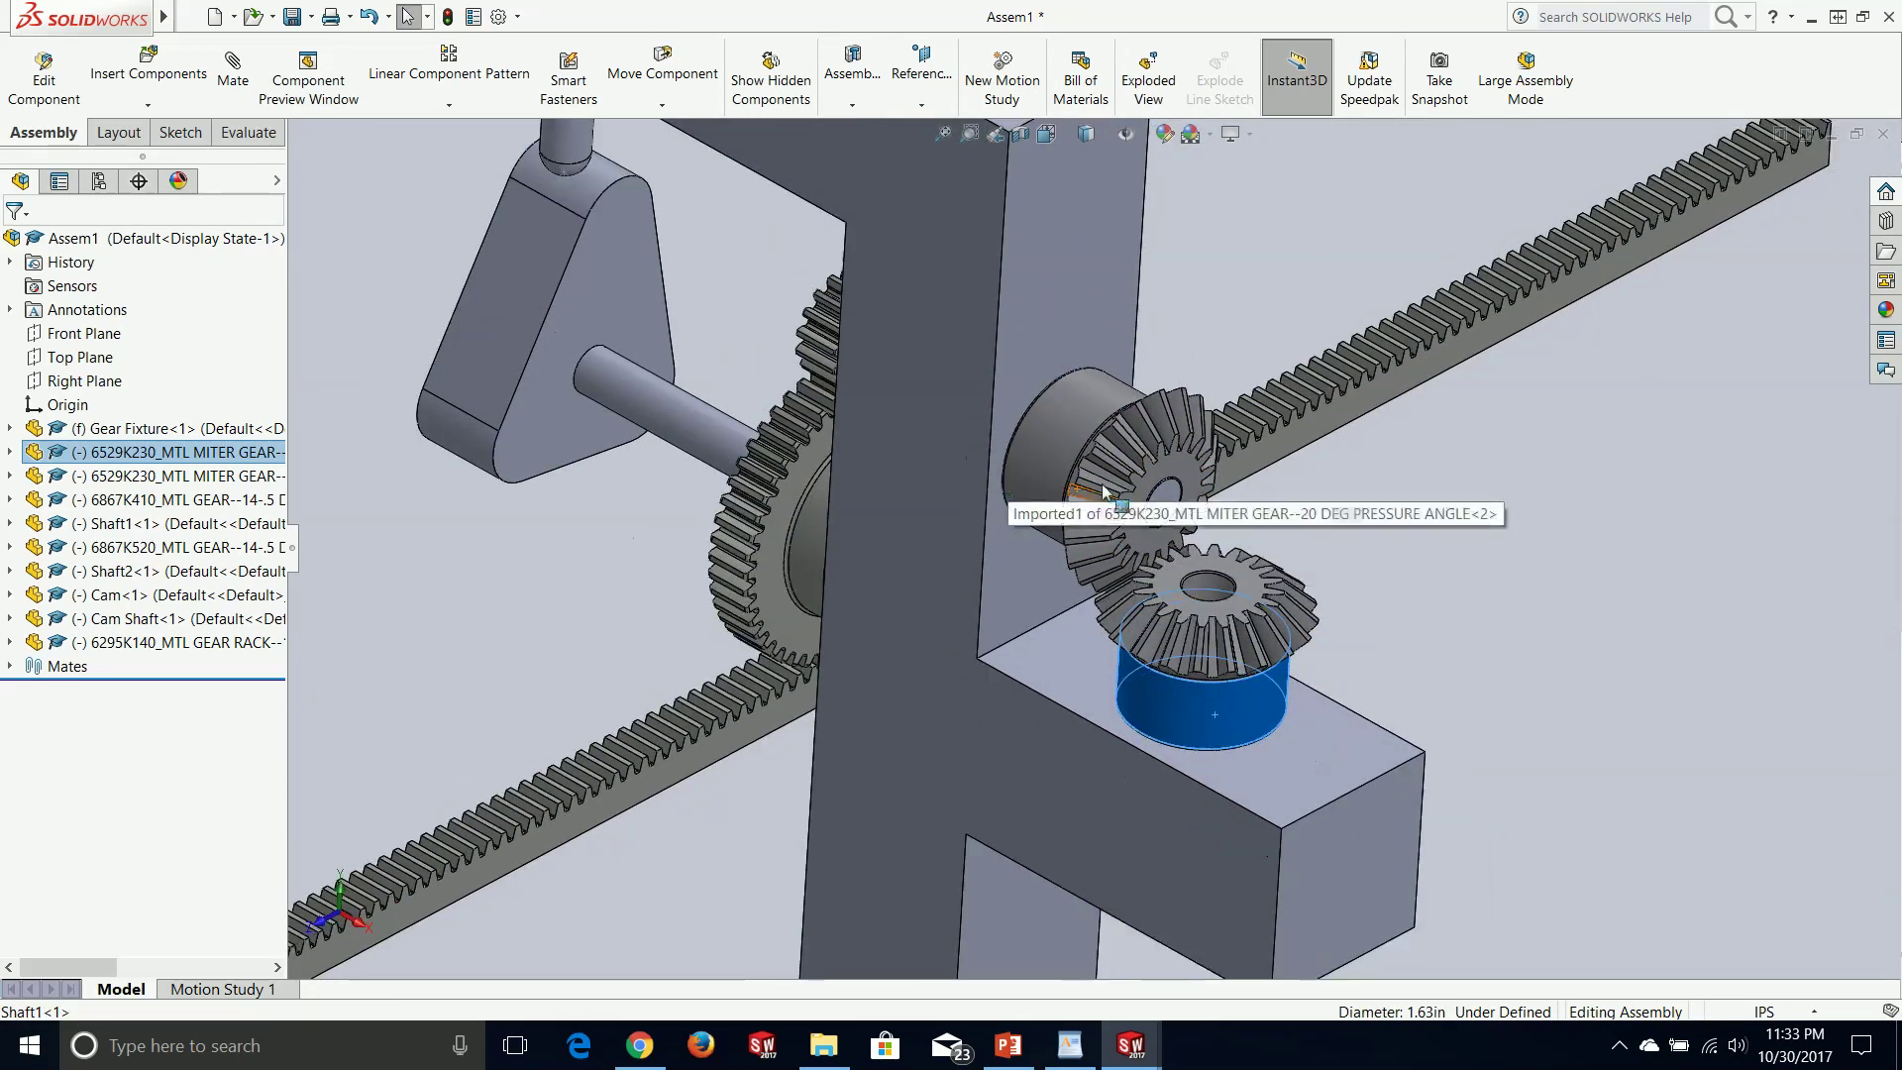
# - Start a Gear mate between the upper miter gear's hub face and the end edge of Shaft1, clearing the wrong miter gear face selections
pyautogui.click(225, 89)
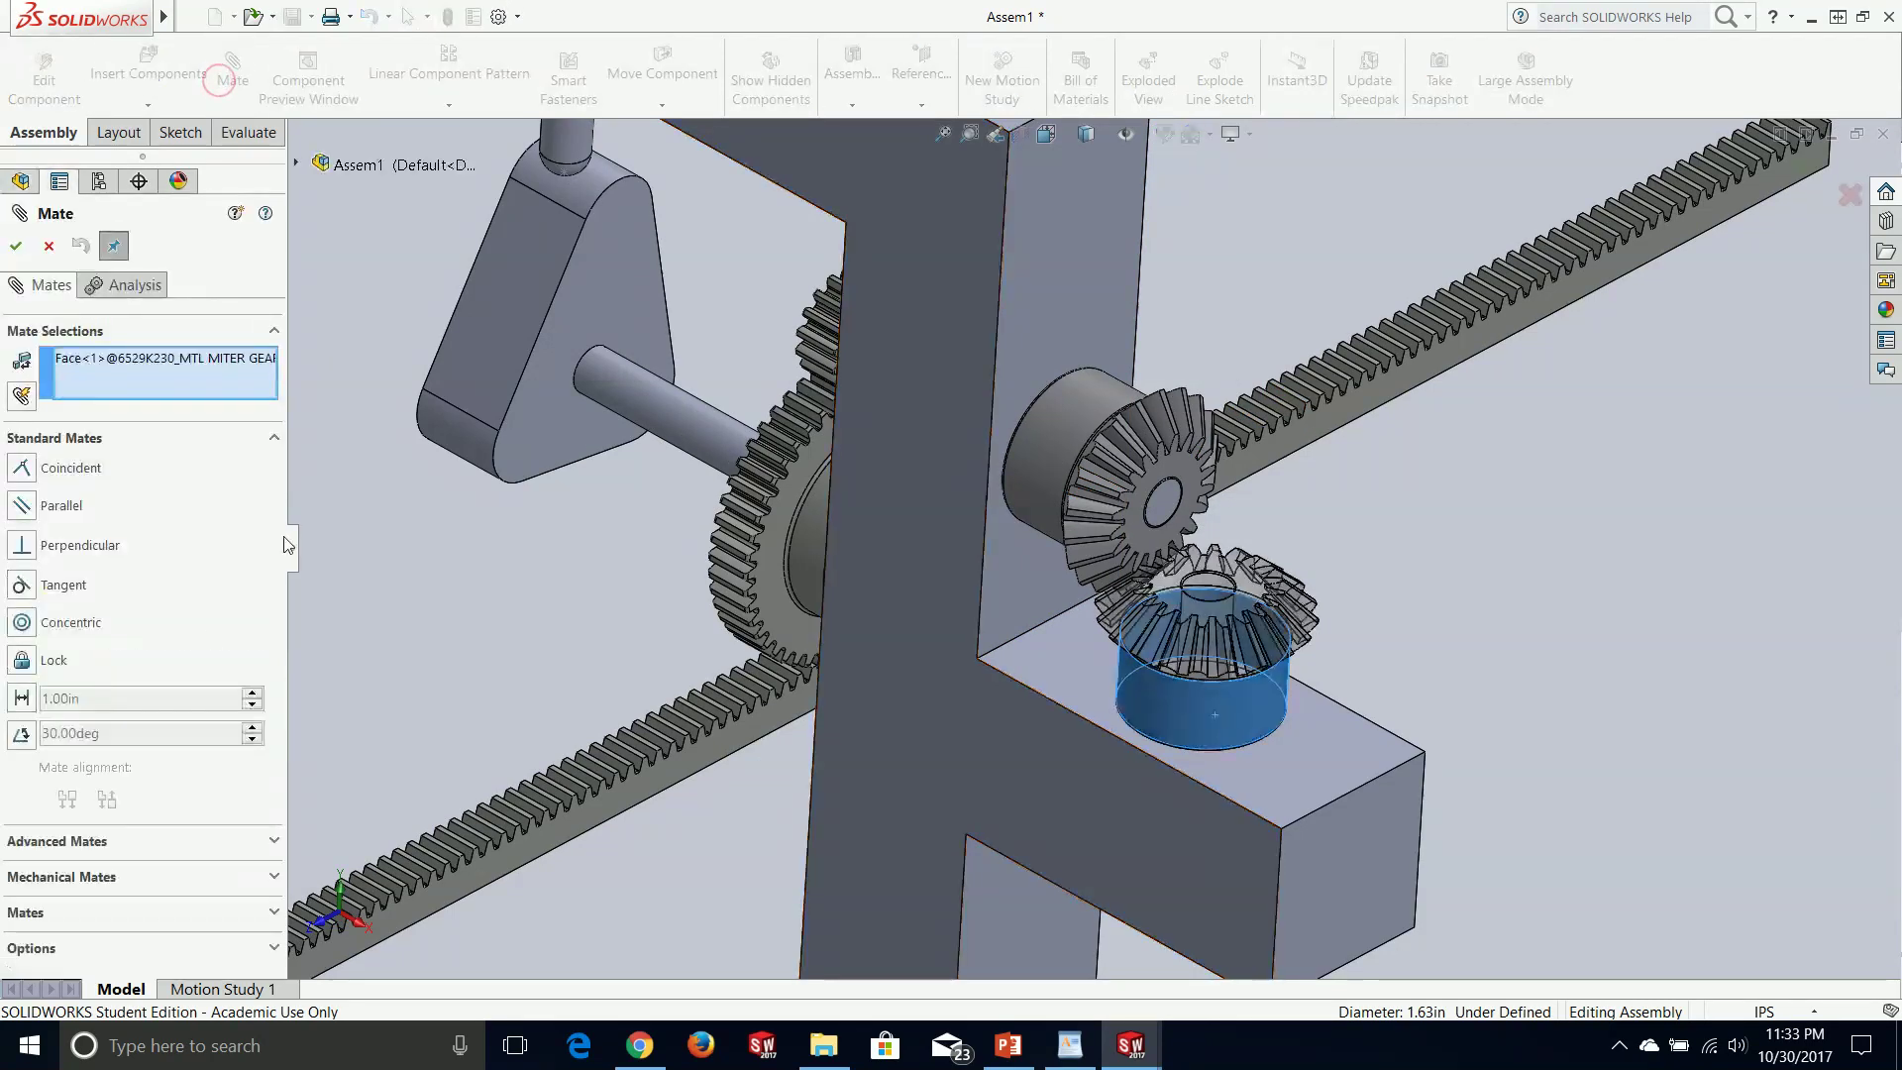
pyautogui.click(91, 878)
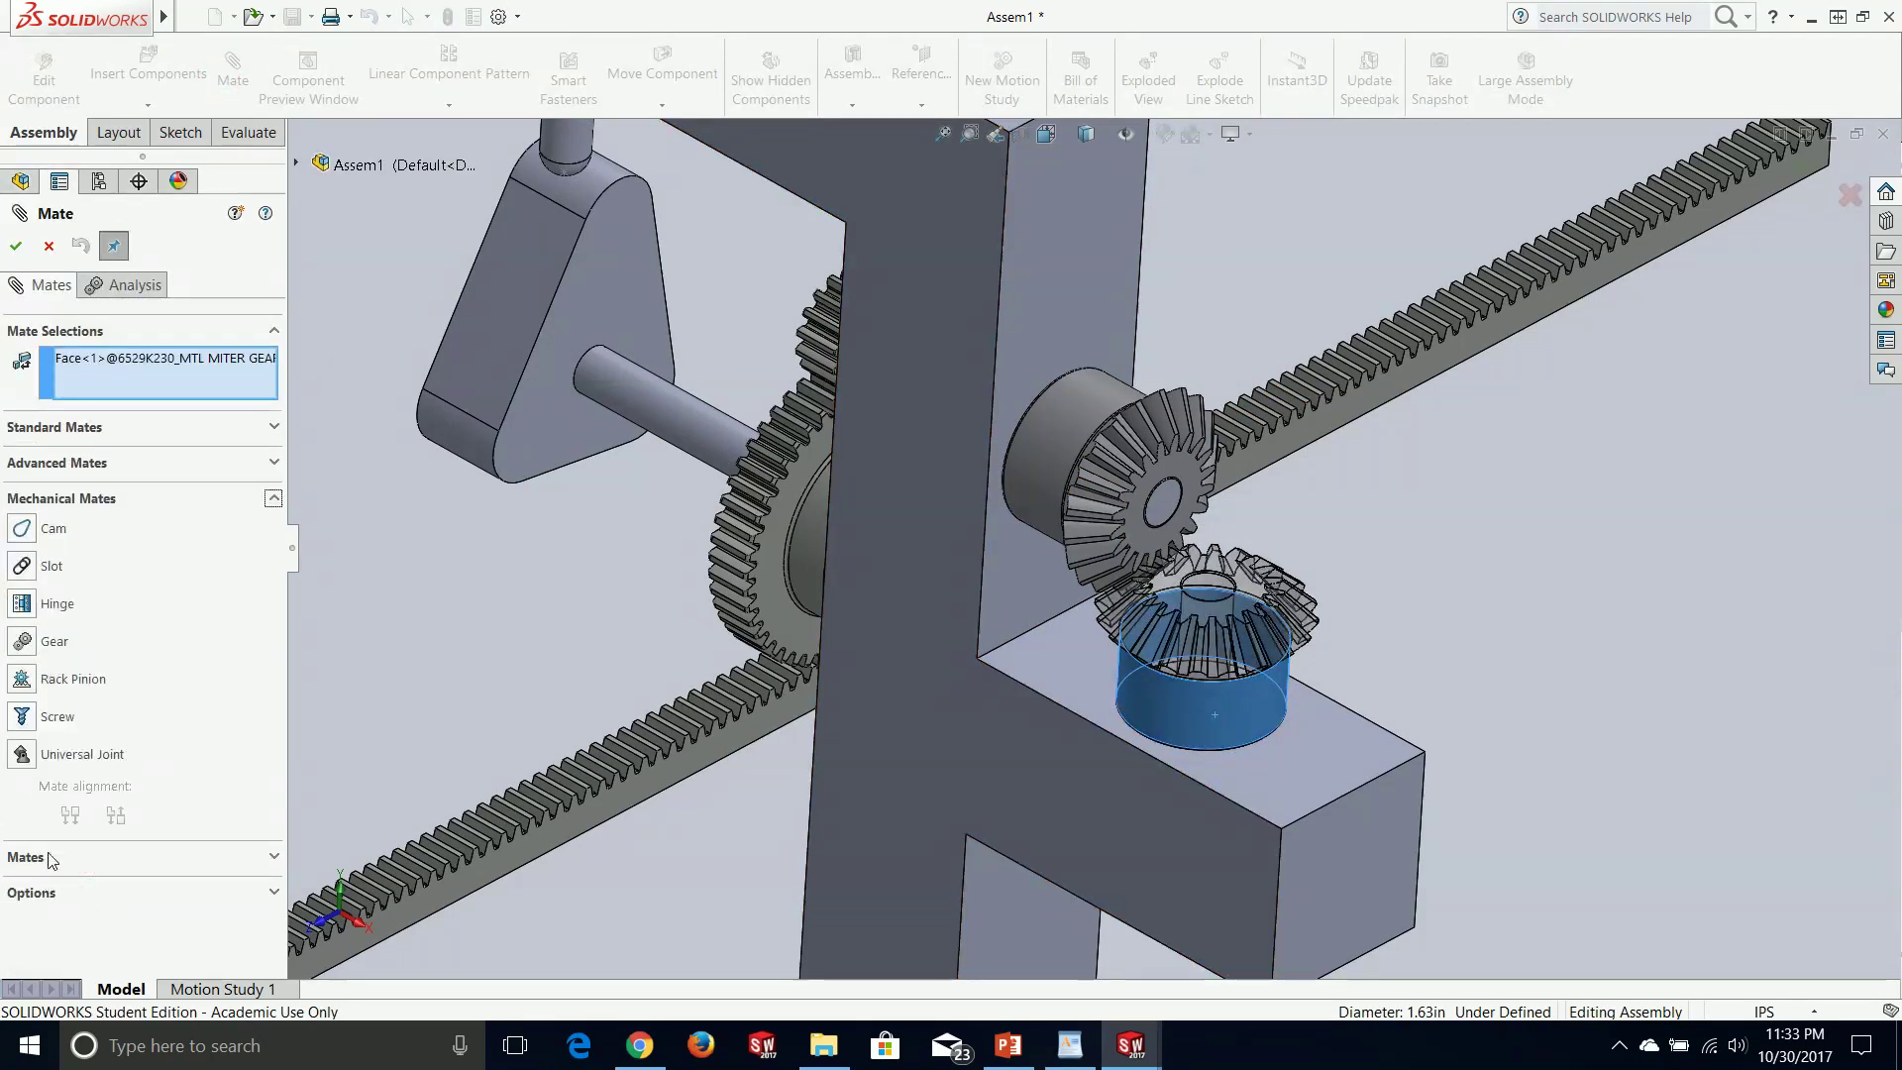
pyautogui.click(28, 649)
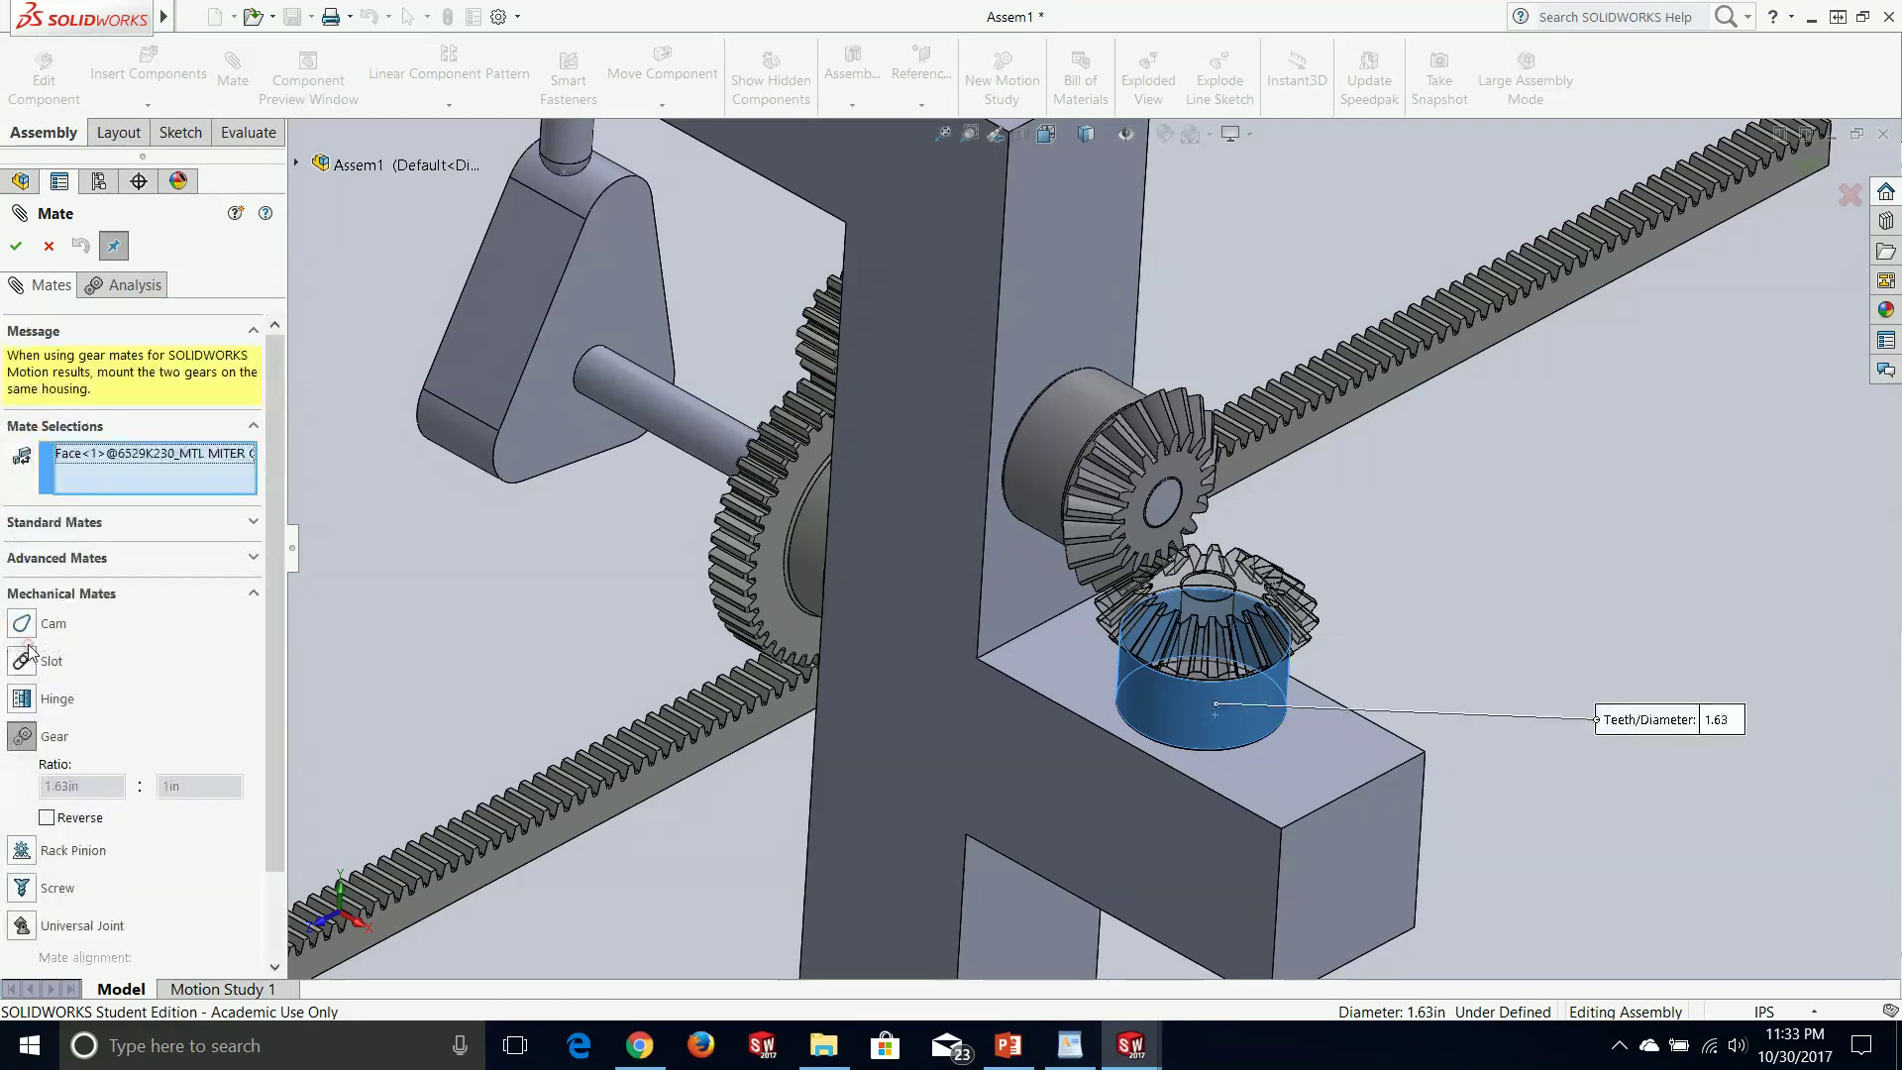
pyautogui.scroll(-7, 1238, 470)
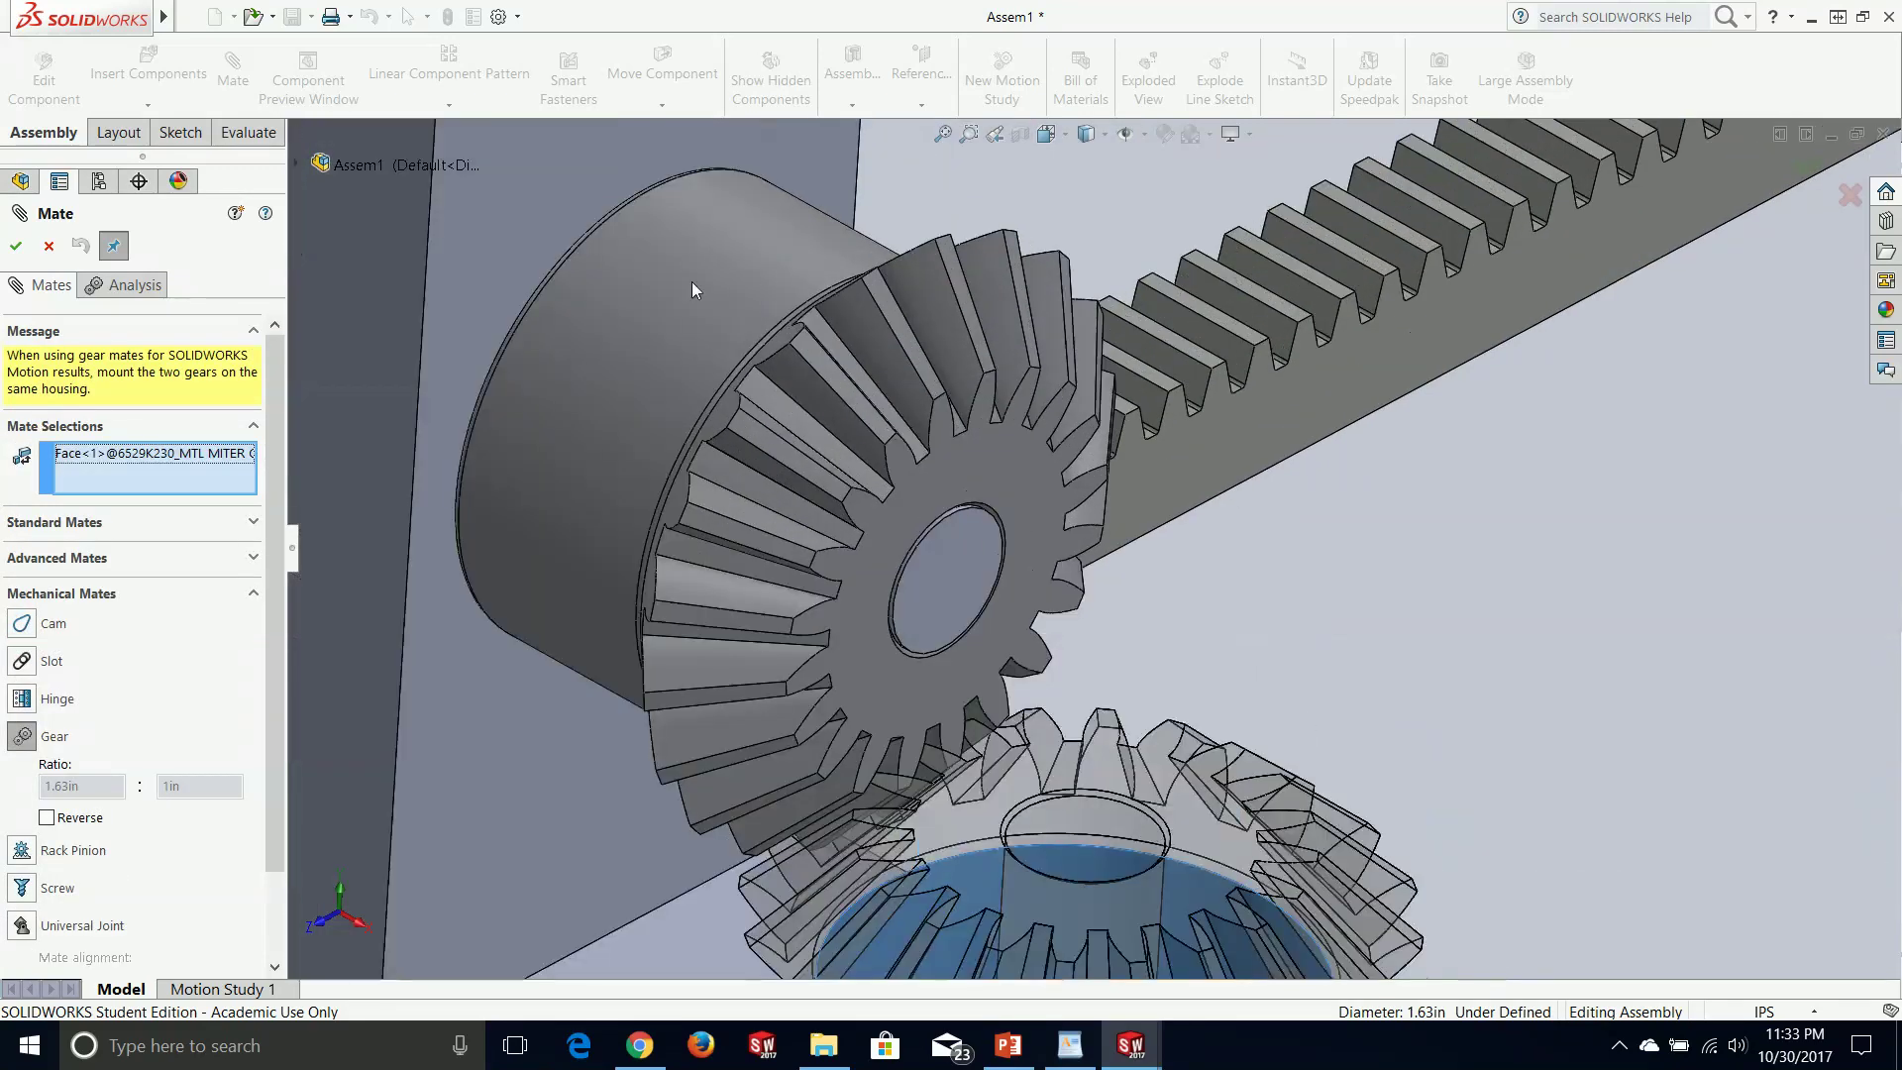
pyautogui.click(697, 329)
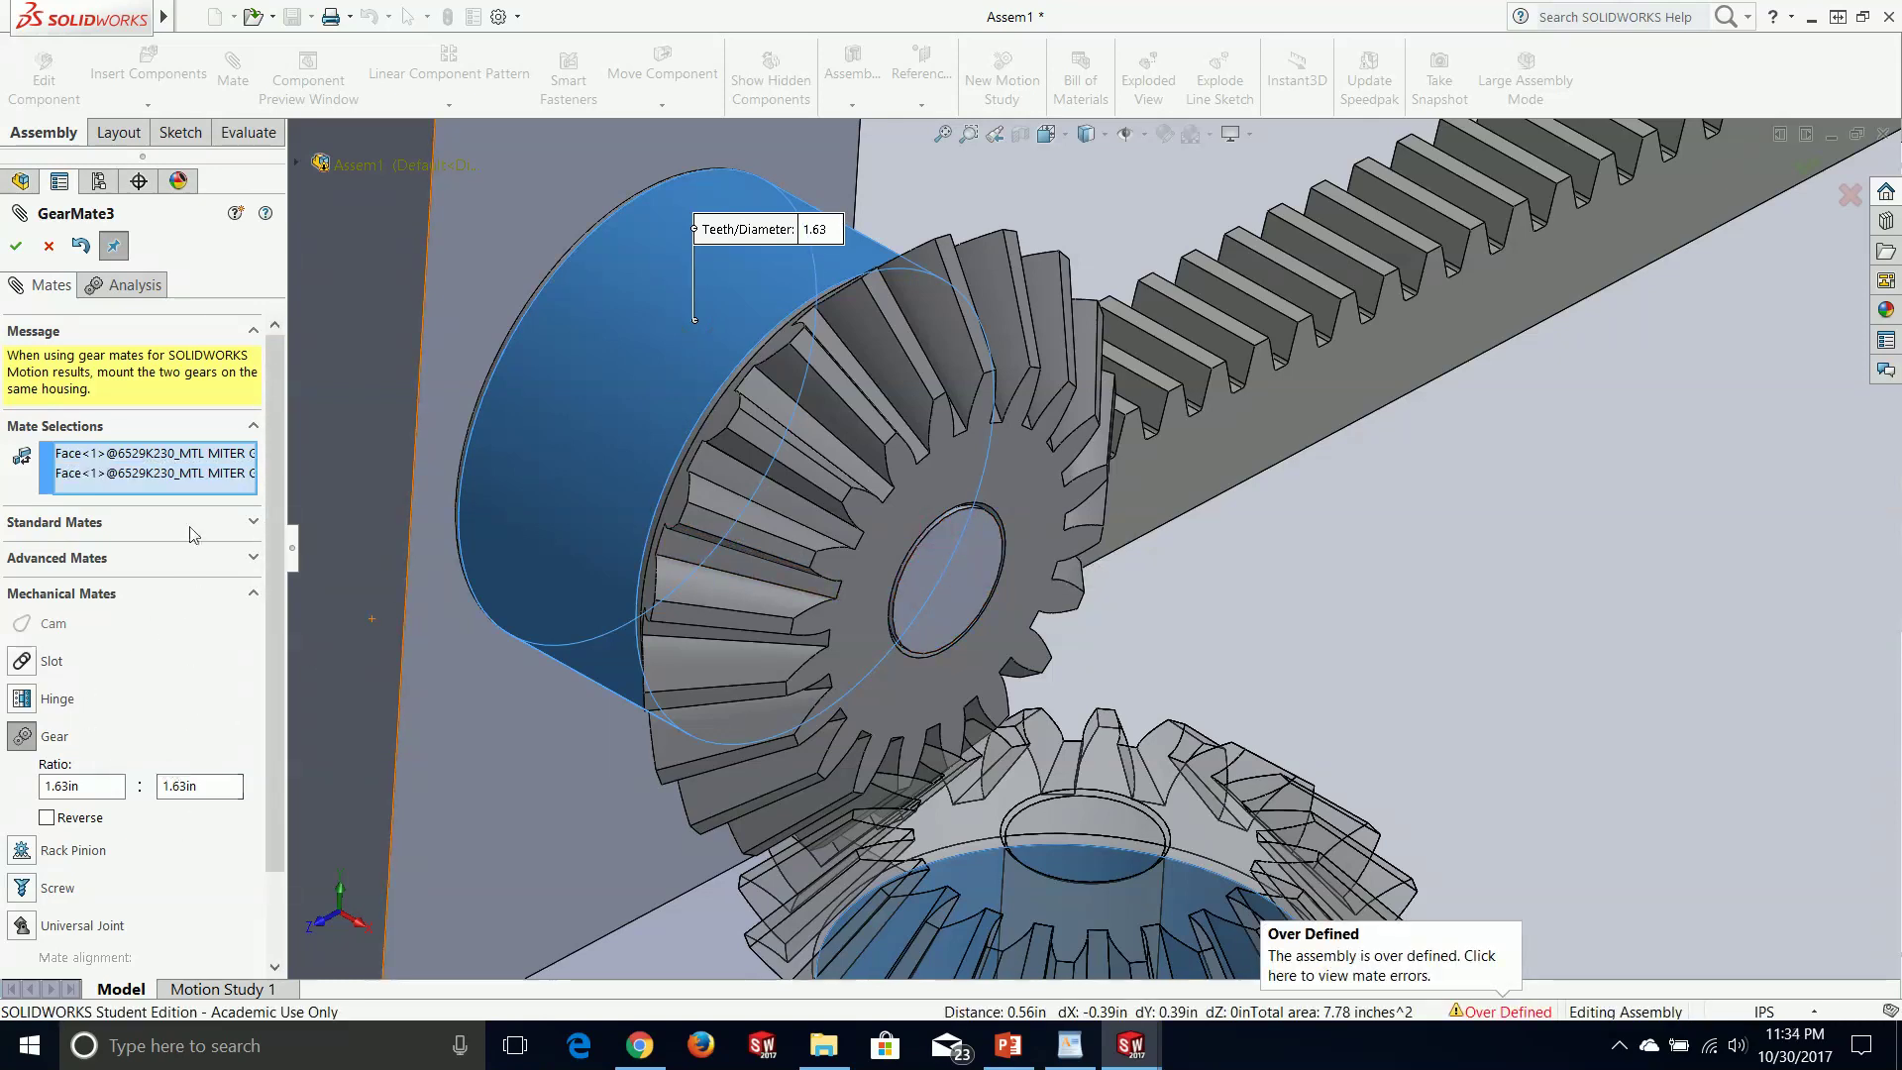
pyautogui.rightClick(191, 484)
pyautogui.click(227, 490)
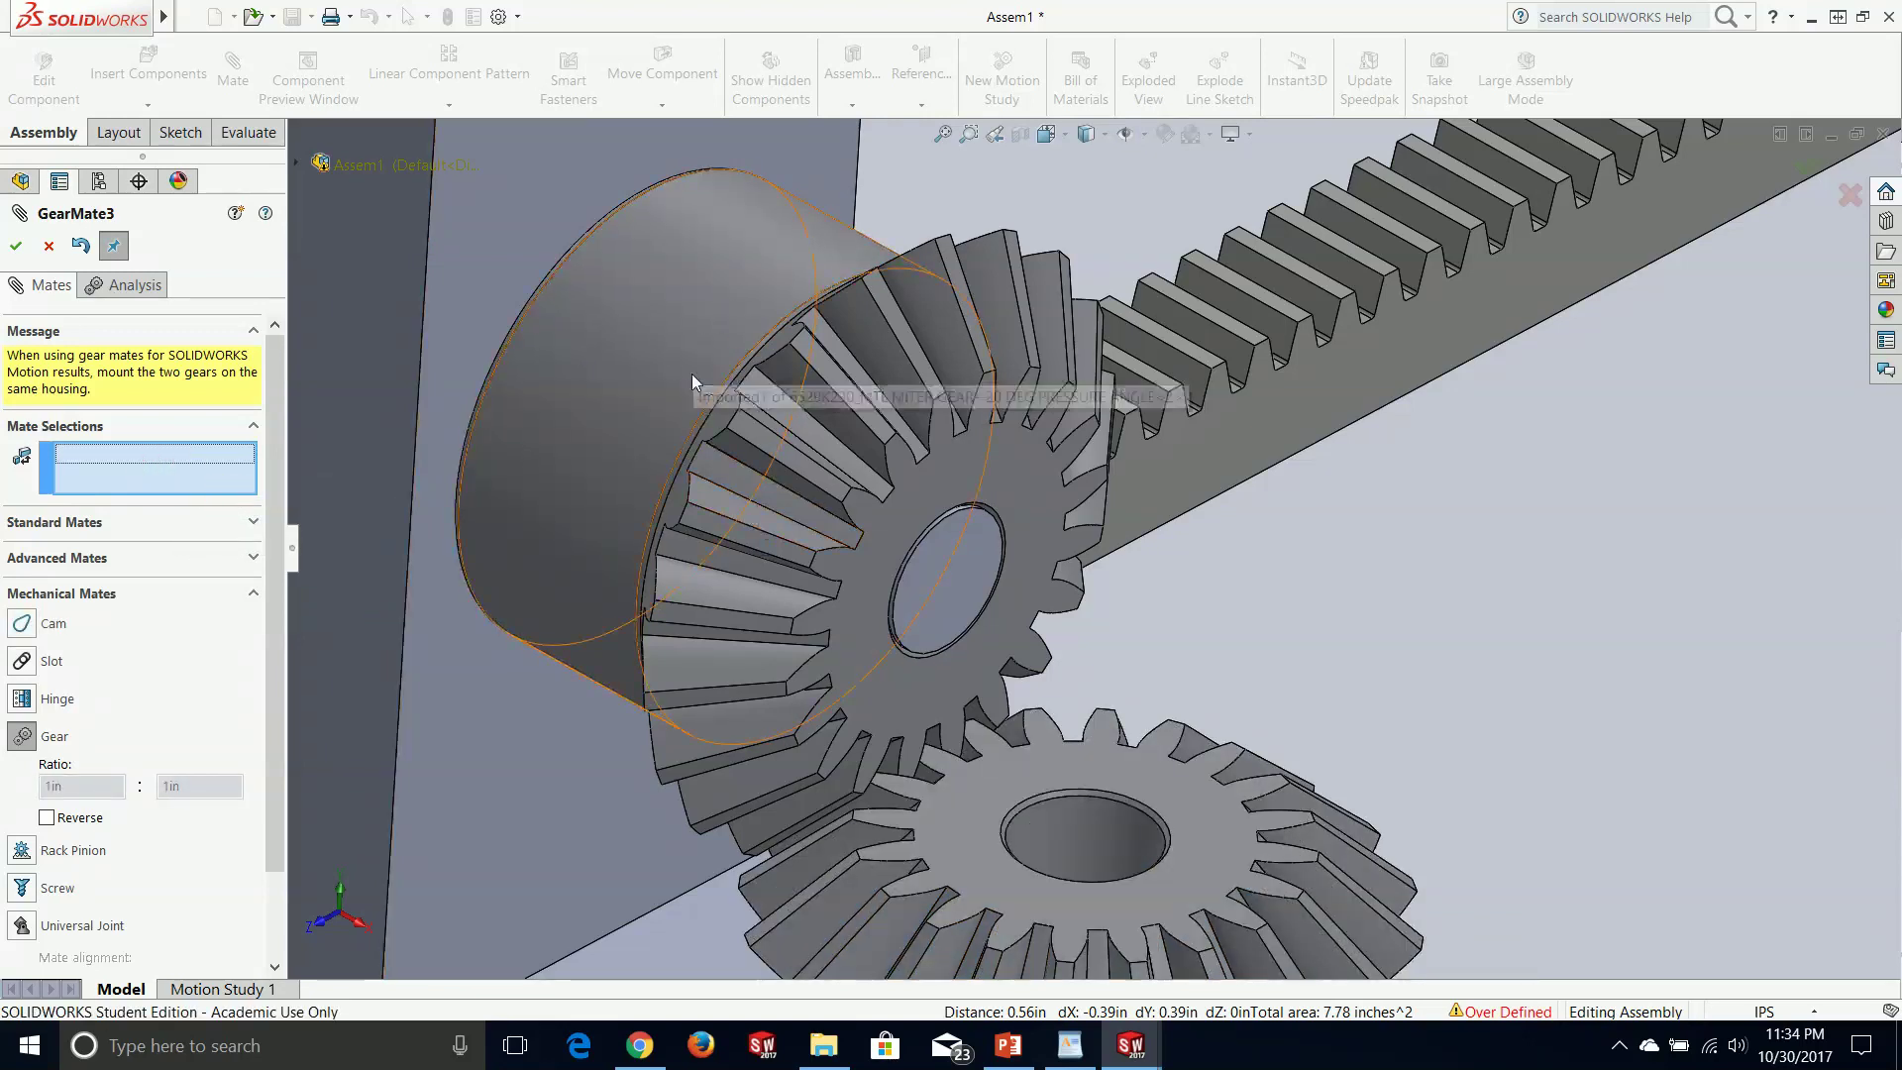
pyautogui.click(653, 364)
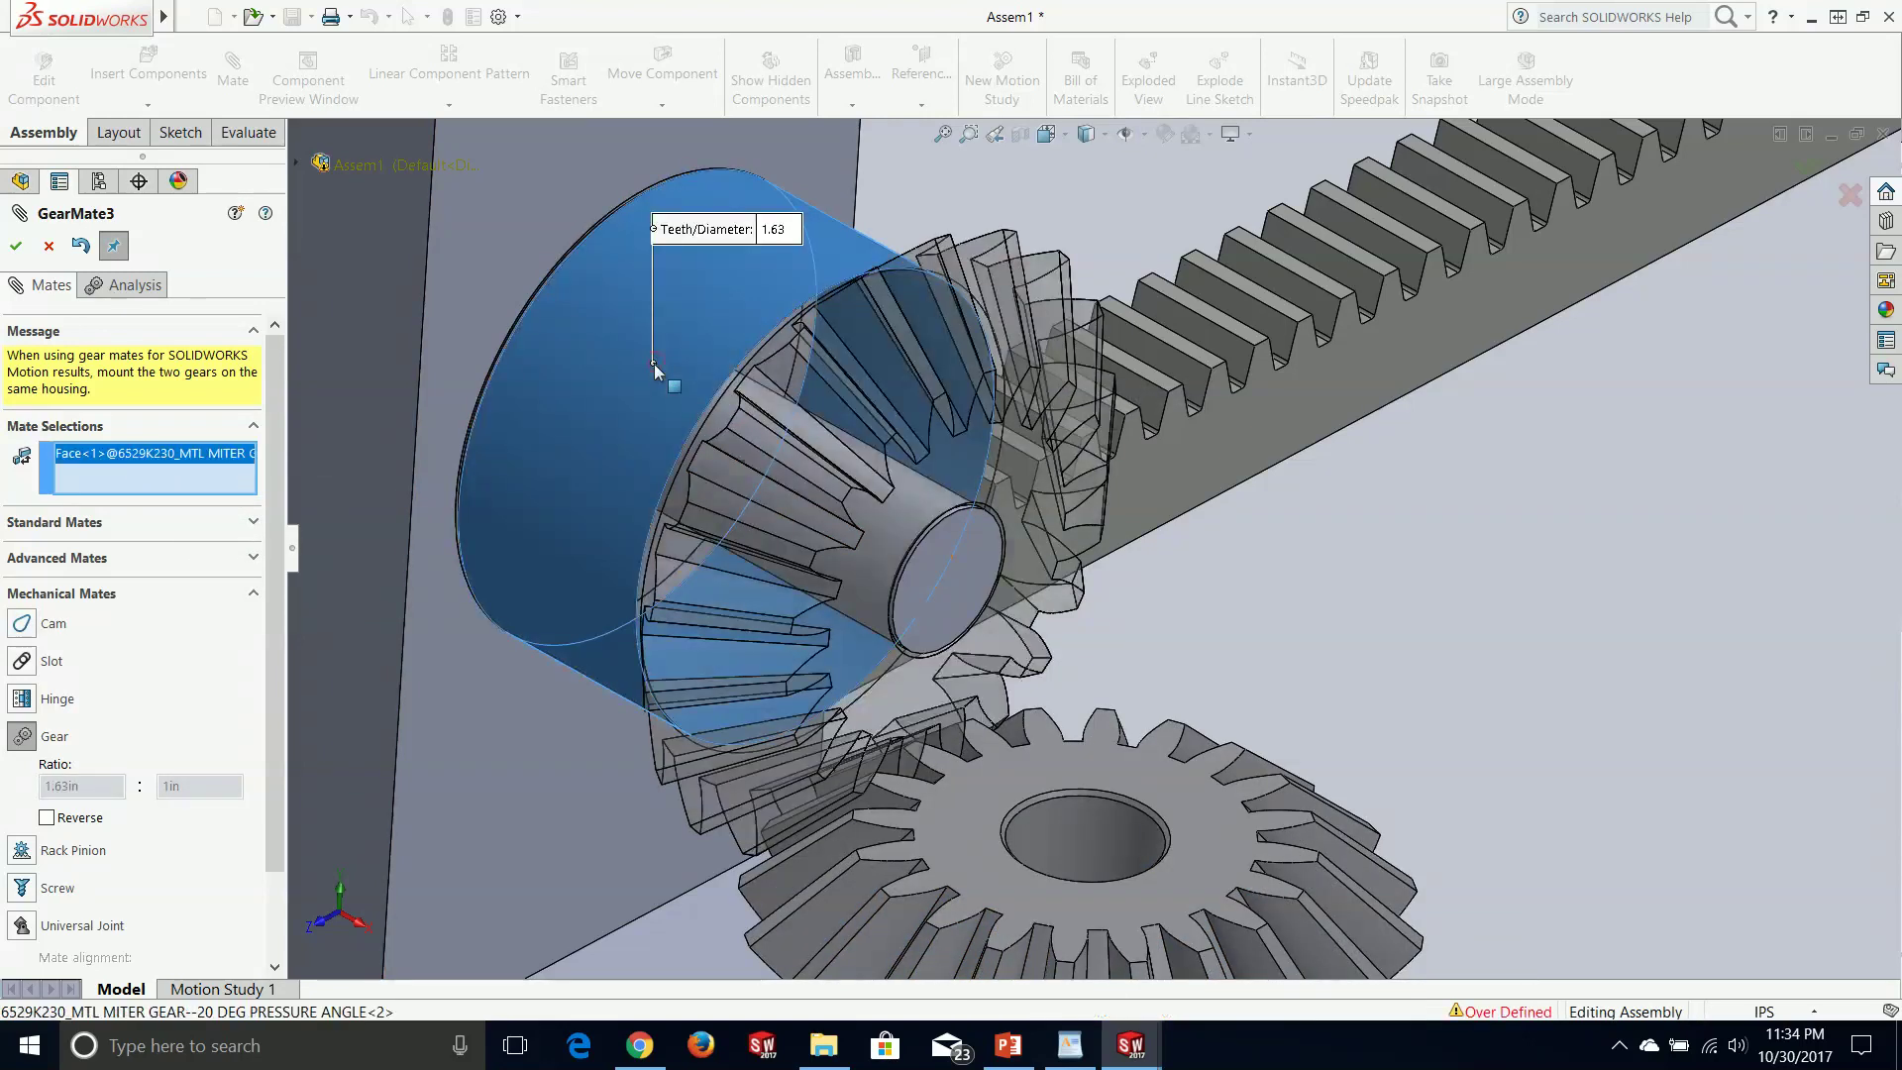
pyautogui.click(907, 561)
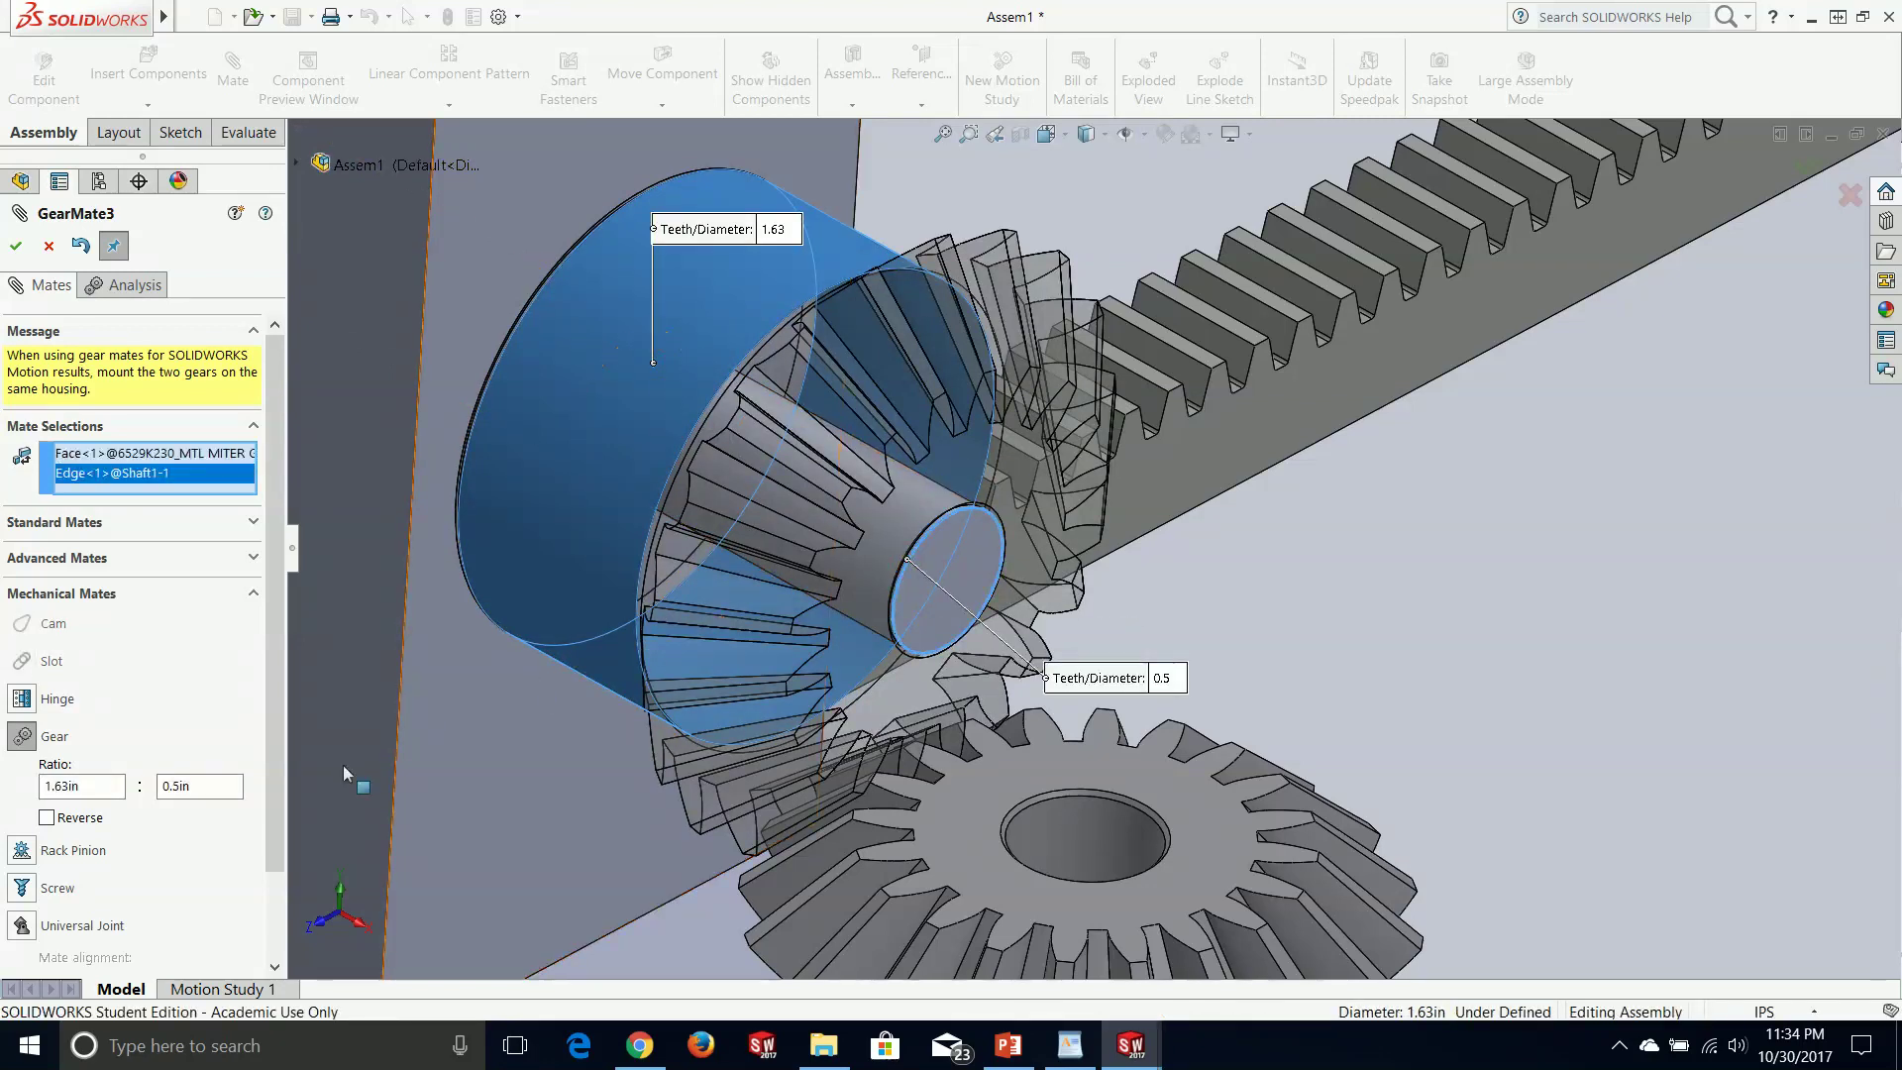
# - Set the gear mate ratio between the upper miter gear and Shaft1 to 1in : 1in, accept it and close the Mate command
pyautogui.doubleClick(228, 790)
pyautogui.write('1')
pyautogui.click(84, 788)
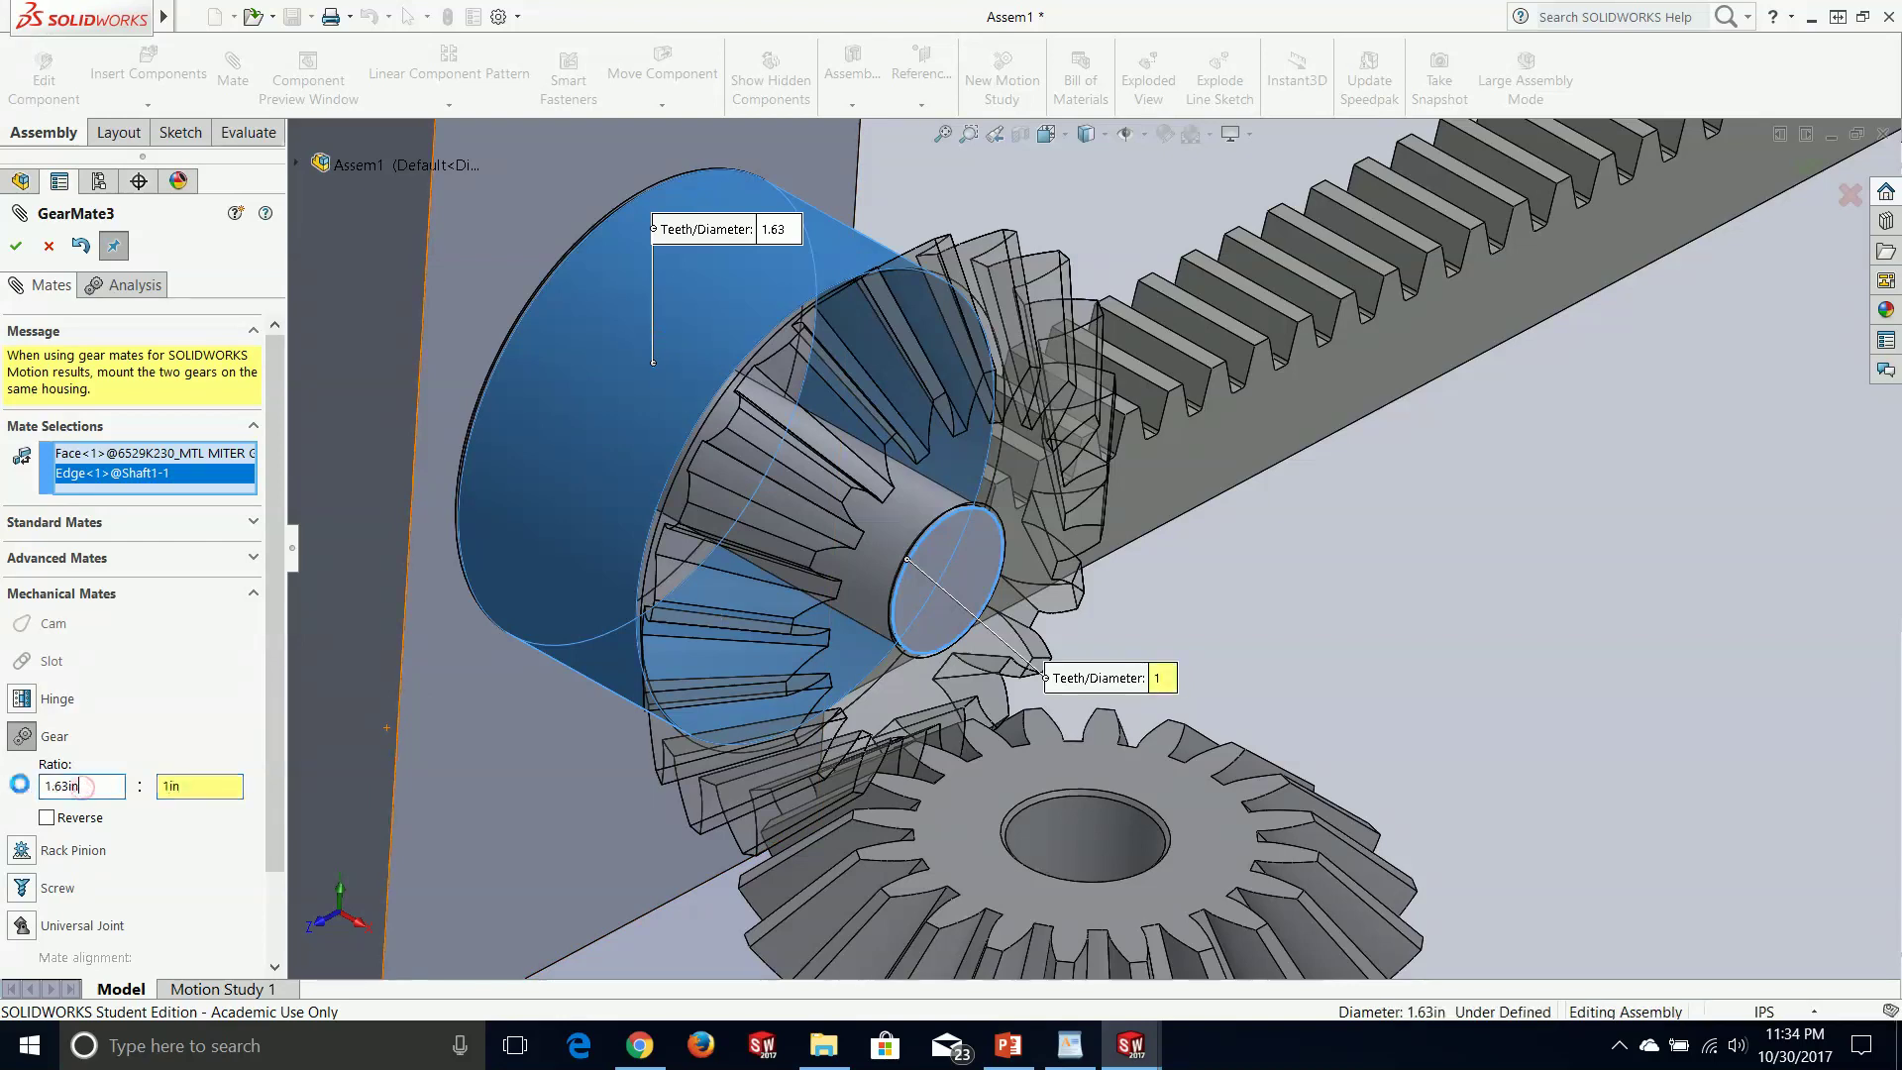
pyautogui.doubleClick(117, 785)
pyautogui.write('1')
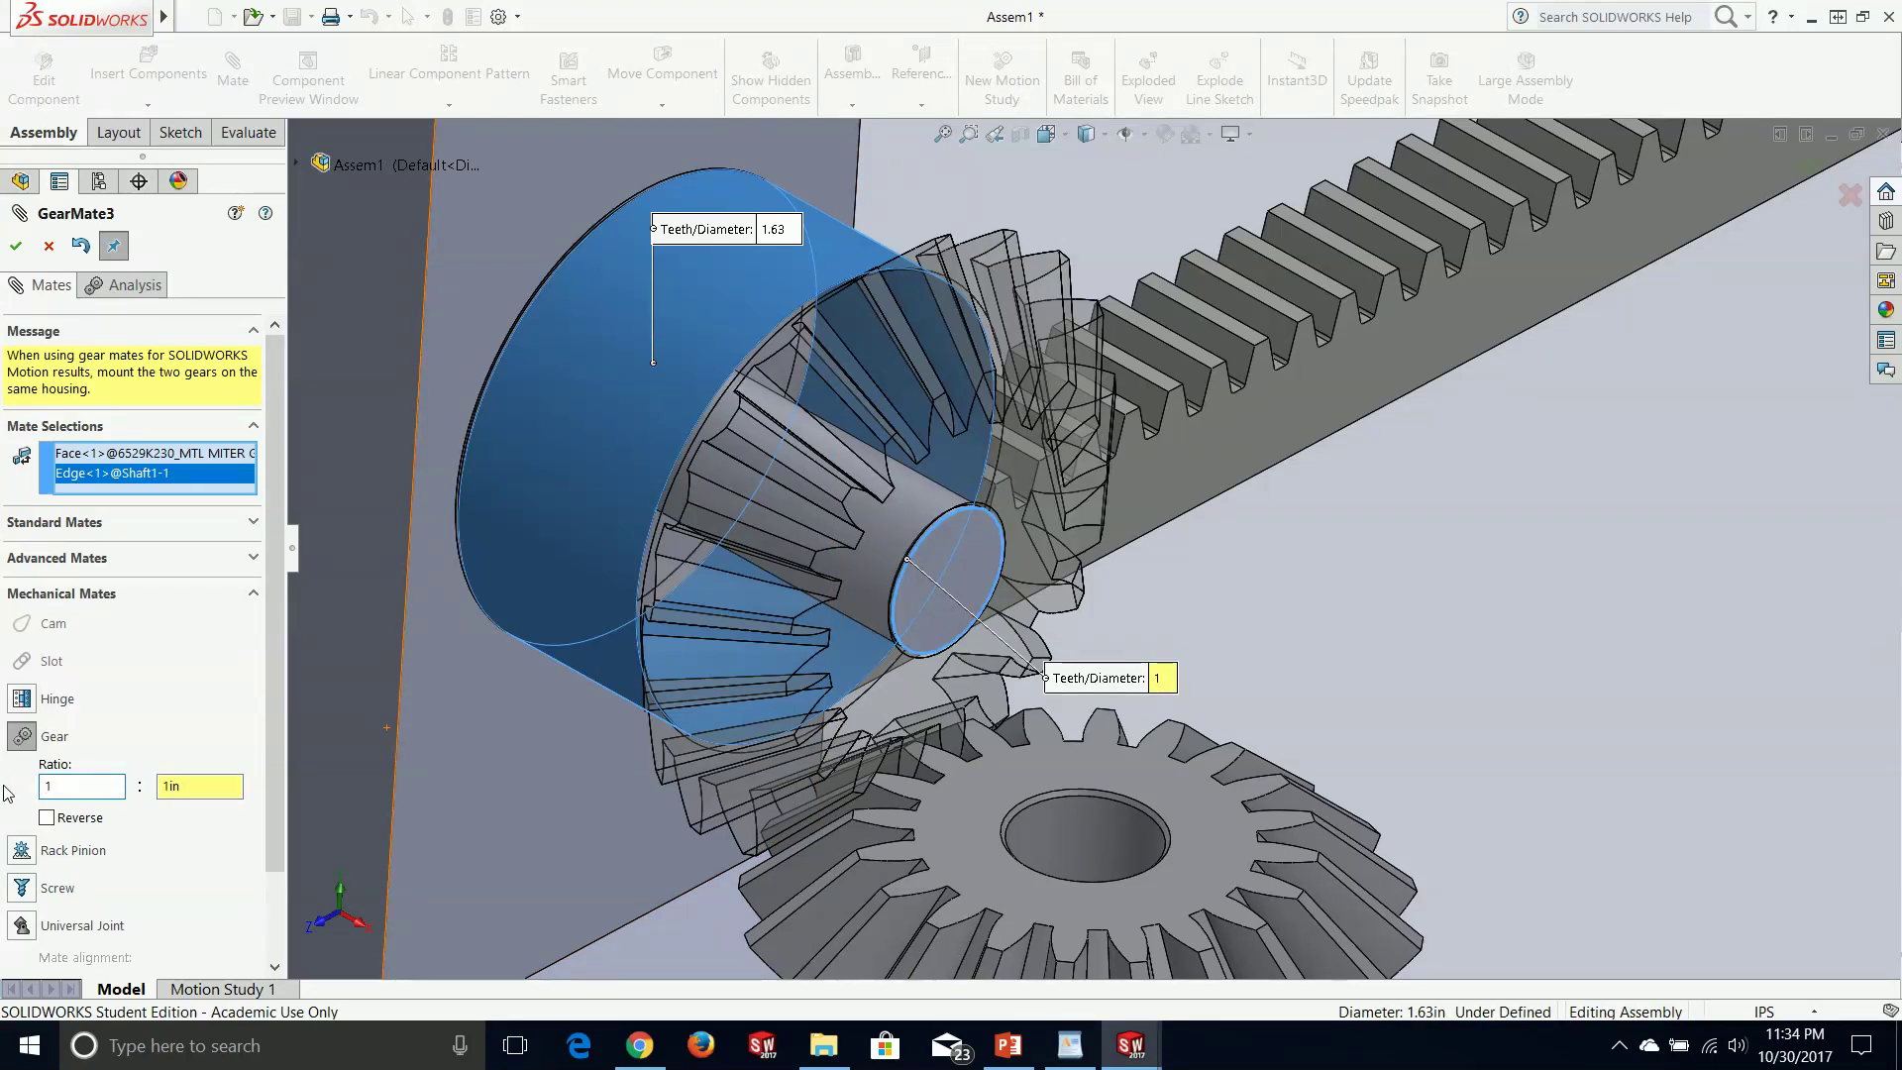
pyautogui.click(15, 246)
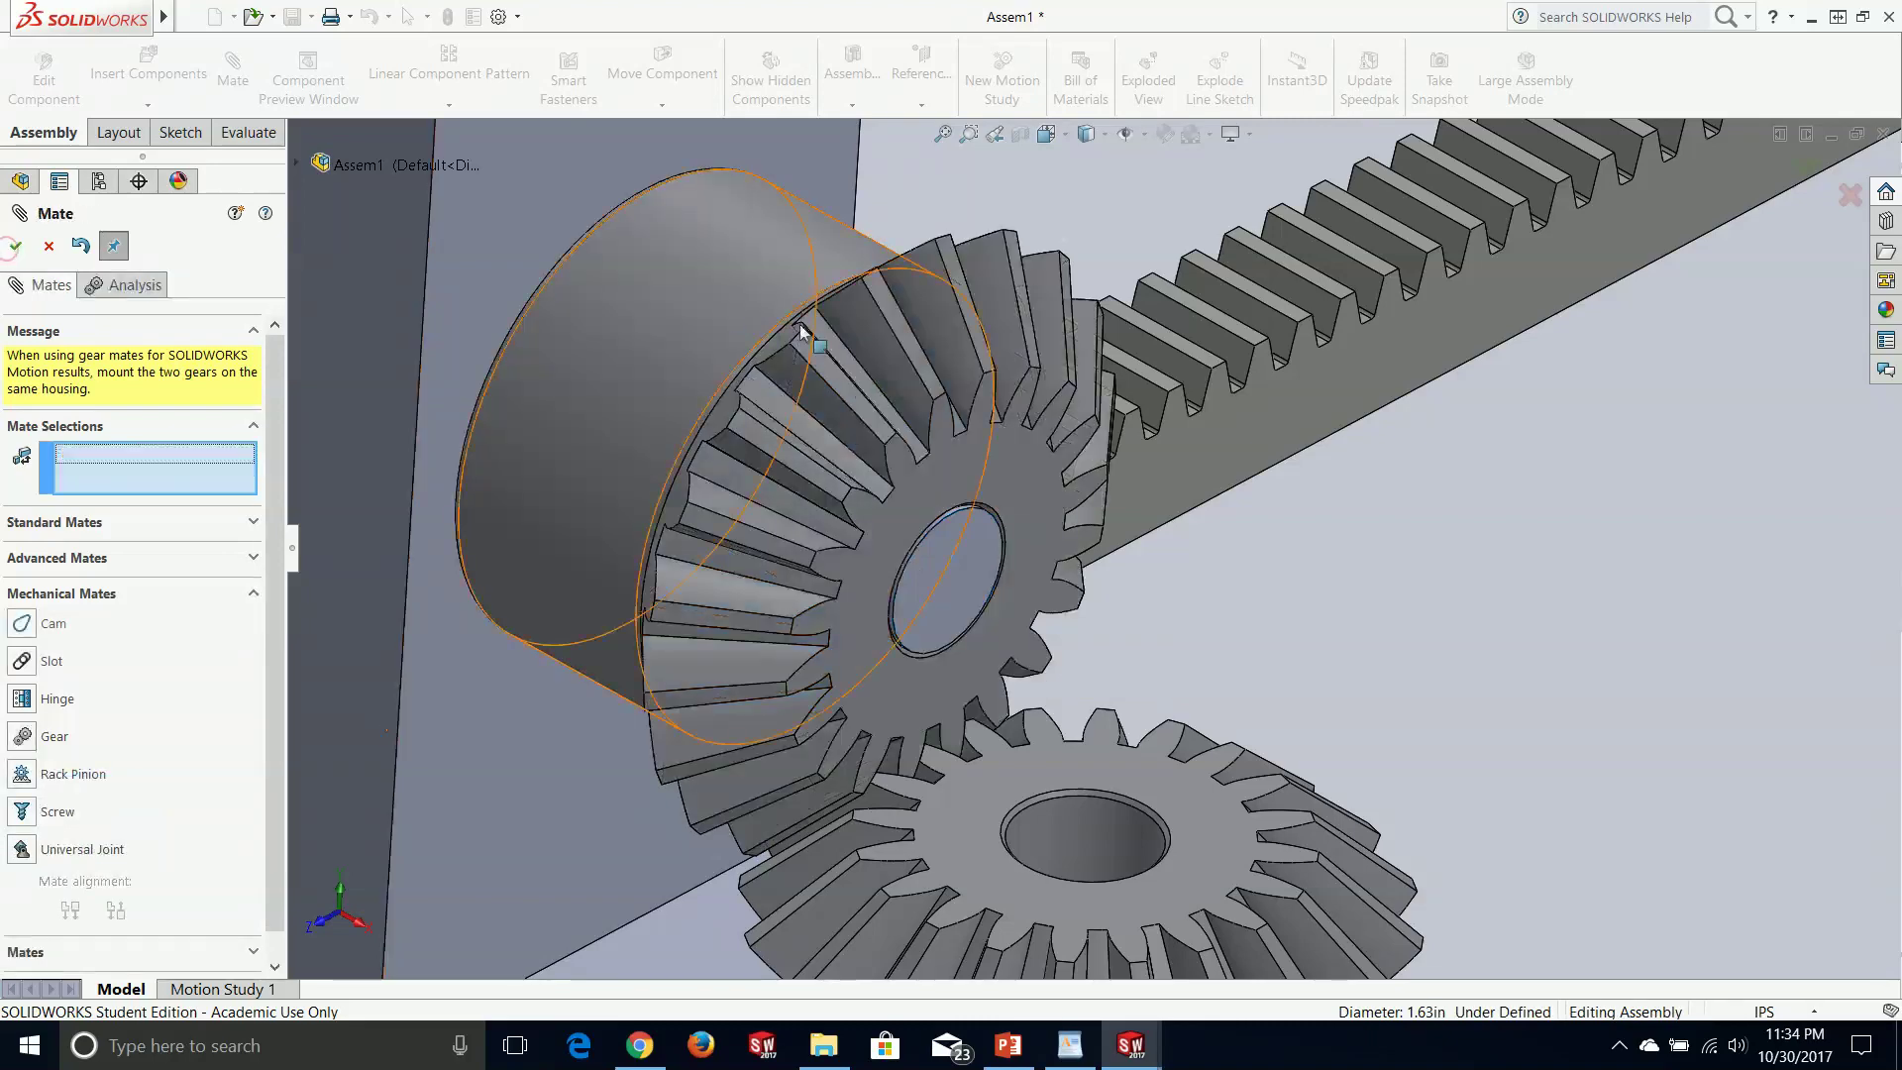
pyautogui.scroll(4, 1156, 475)
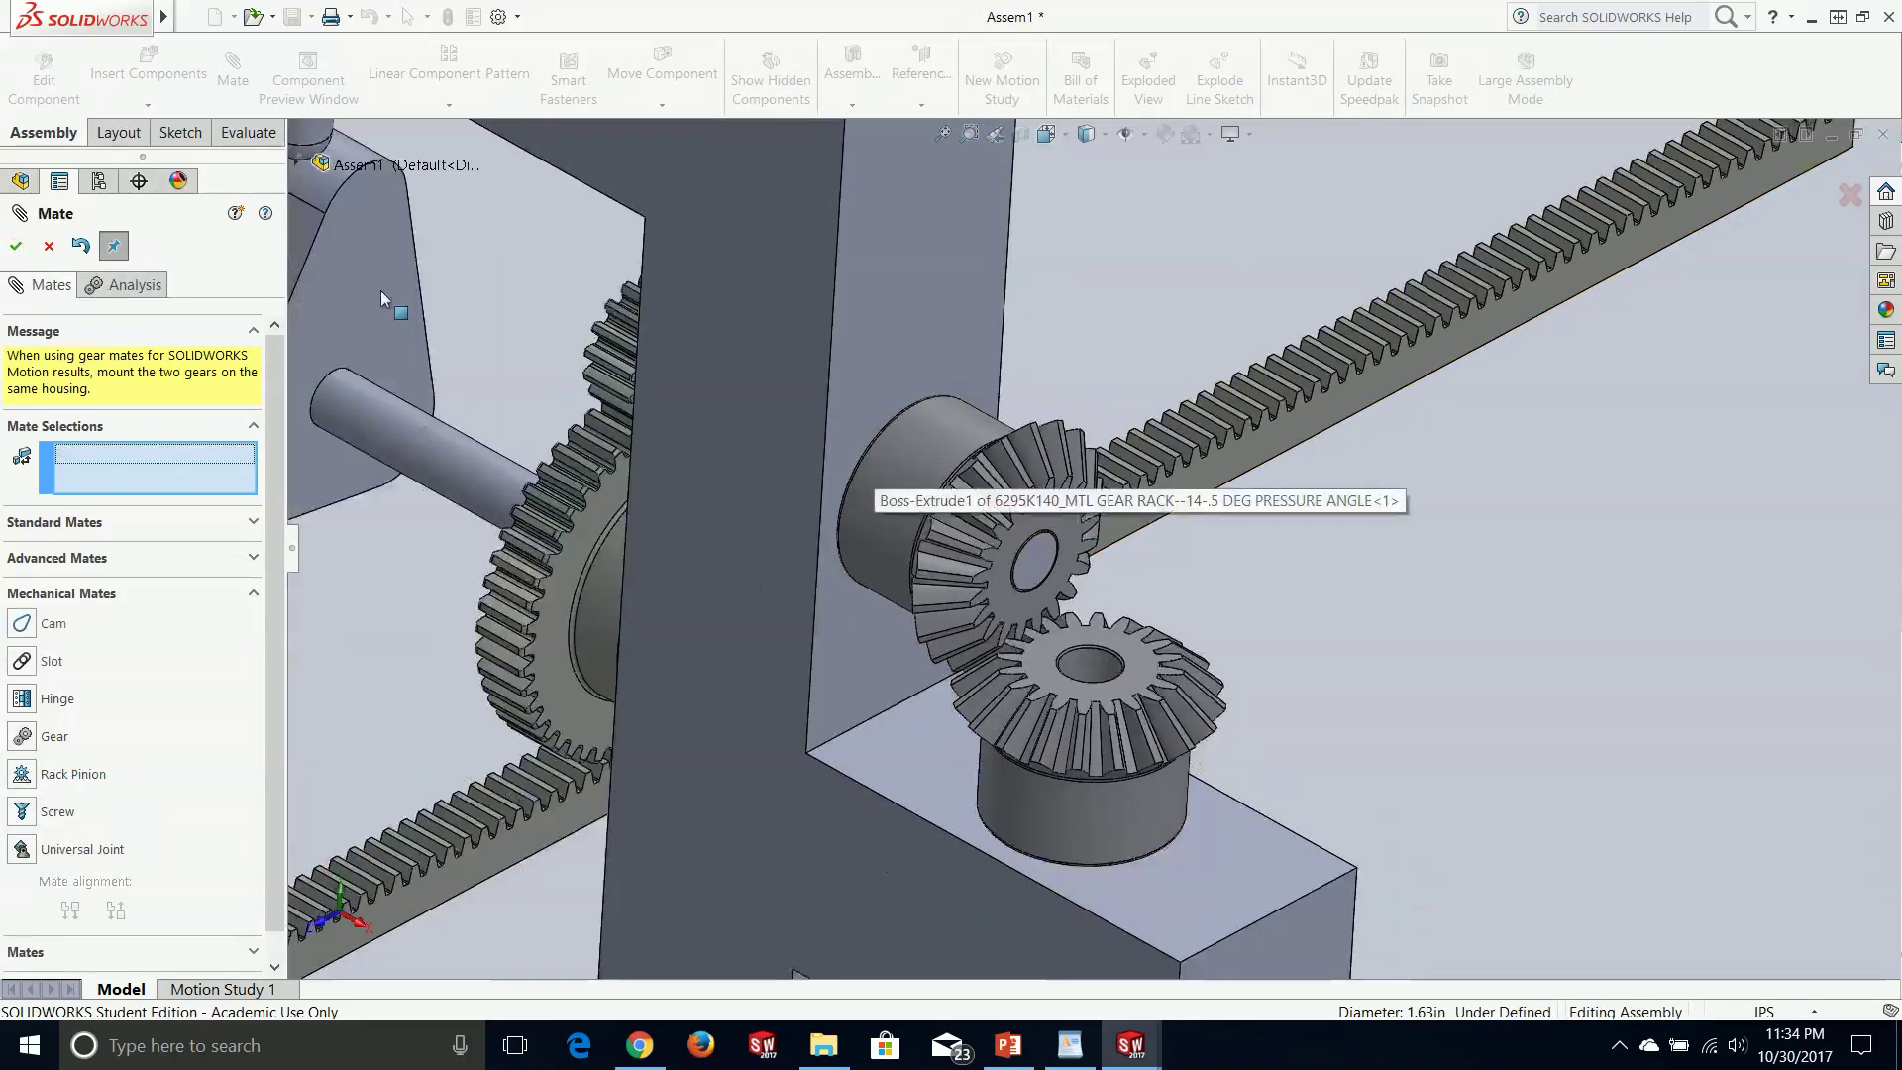
pyautogui.click(15, 247)
# - Turn the lower miter gear to test the mate with Shaft1 and view the spur gears on the other side of the fixture
pyautogui.click(1123, 818)
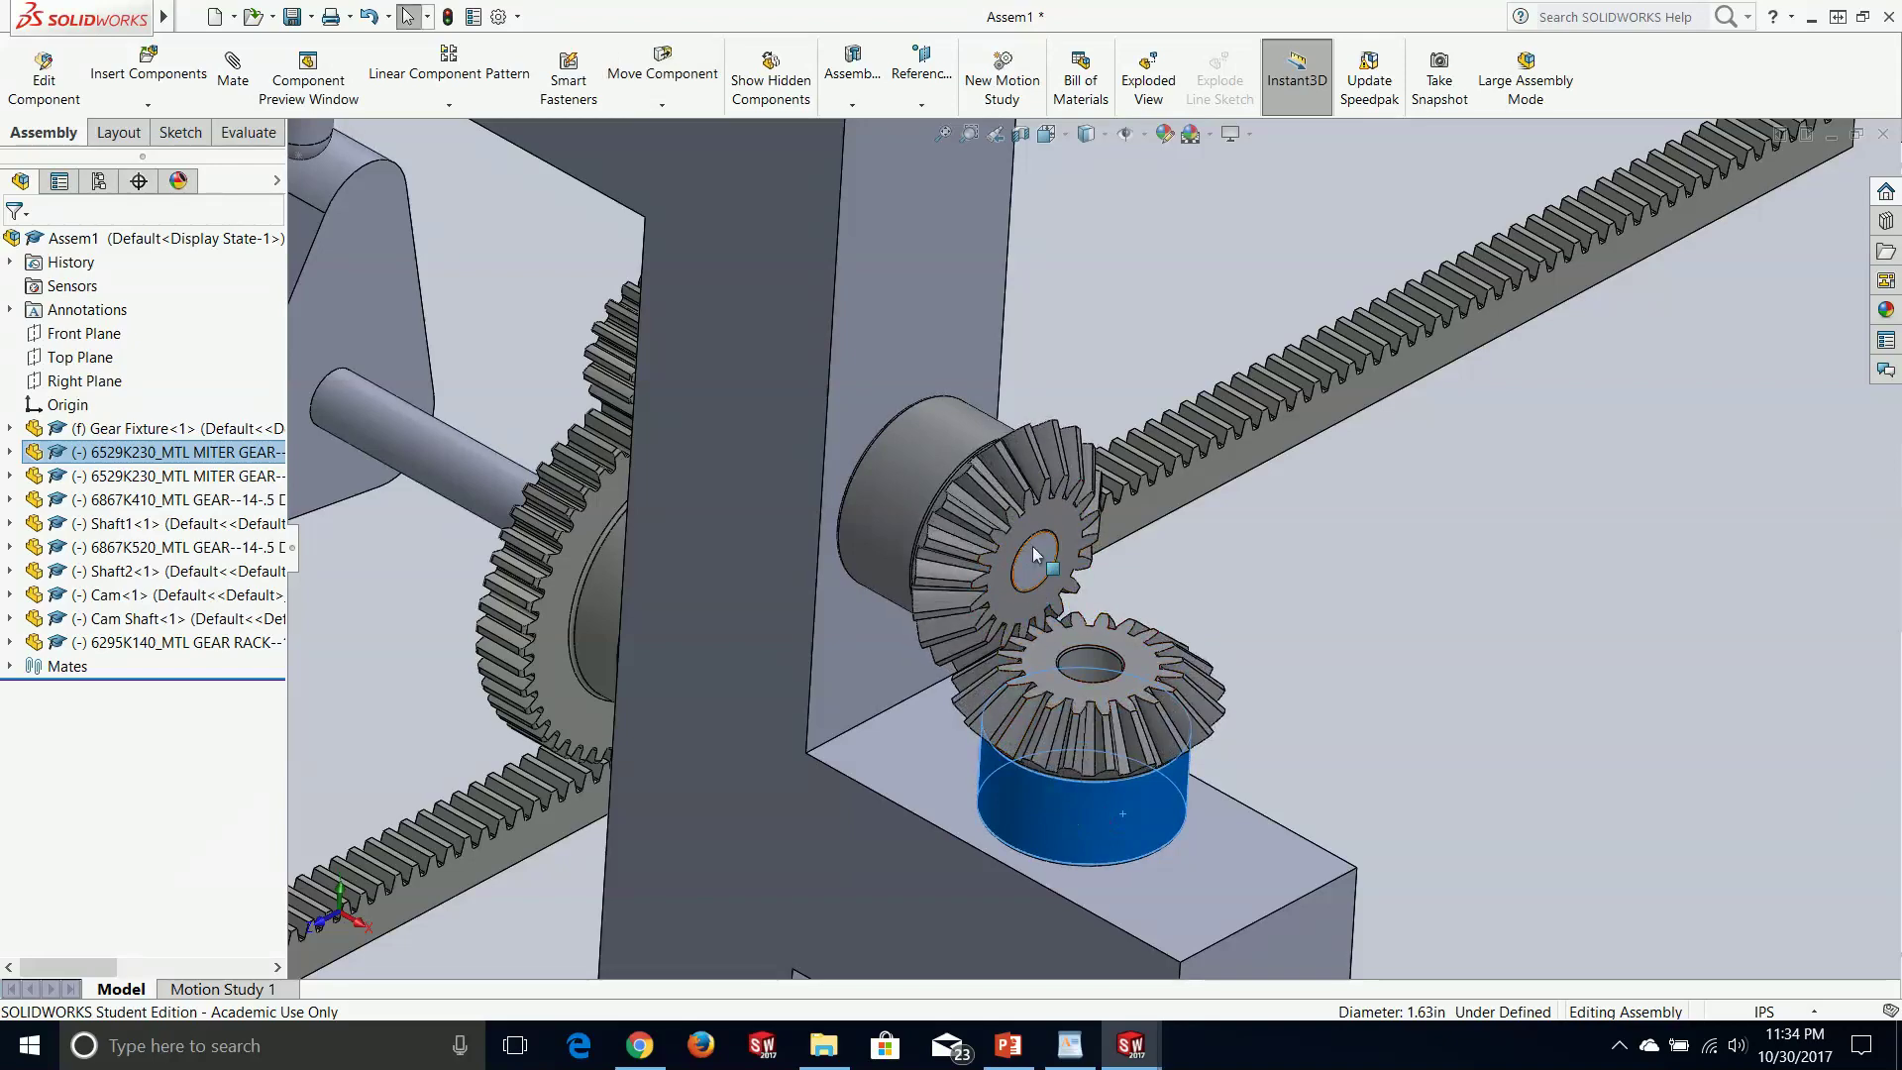
pyautogui.moveTo(1086, 809); pyautogui.dragTo(1222, 755)
pyautogui.moveTo(716, 784); pyautogui.dragTo(838, 692, button='middle')
pyautogui.scroll(2, 763, 337)
# - Start a Gear mate between the small spur gear's hub face and the end edge of Shaft1, removing the preselected miter gear face
pyautogui.scroll(-8, 807, 396)
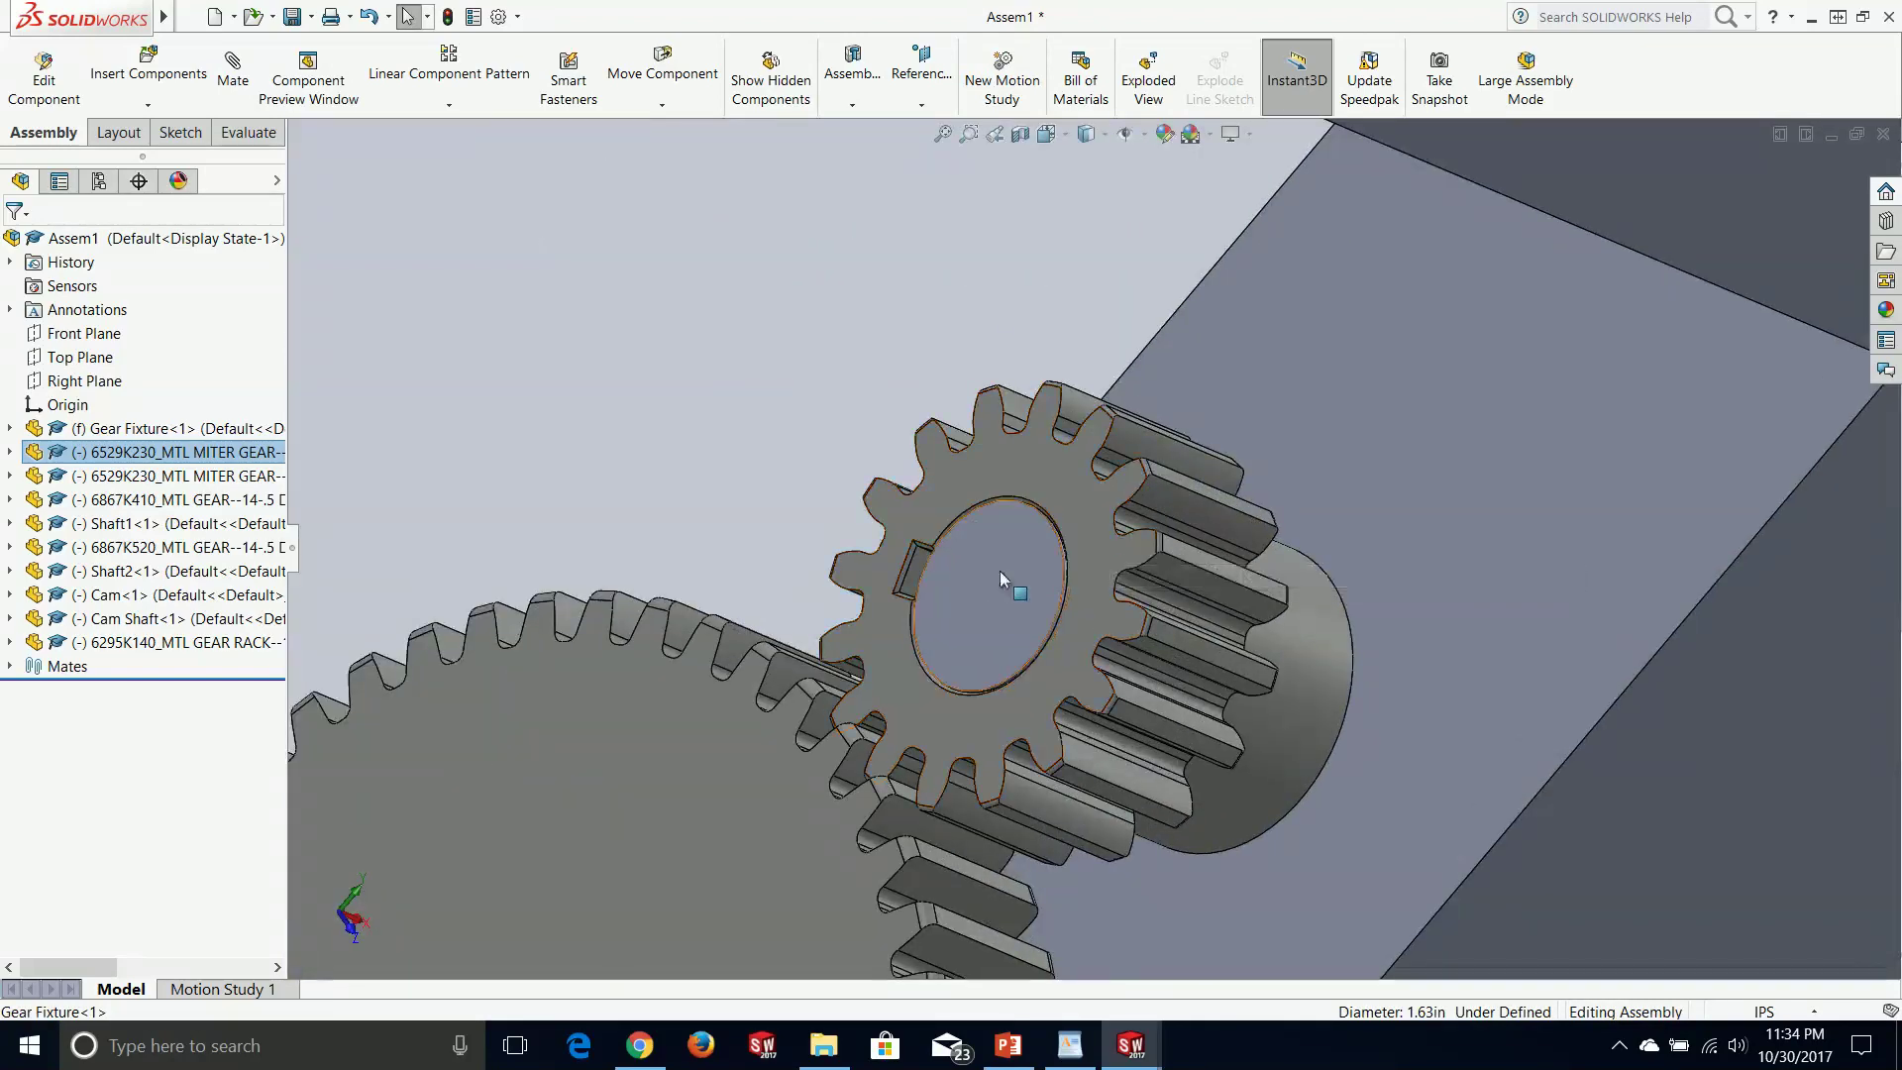
pyautogui.click(975, 531)
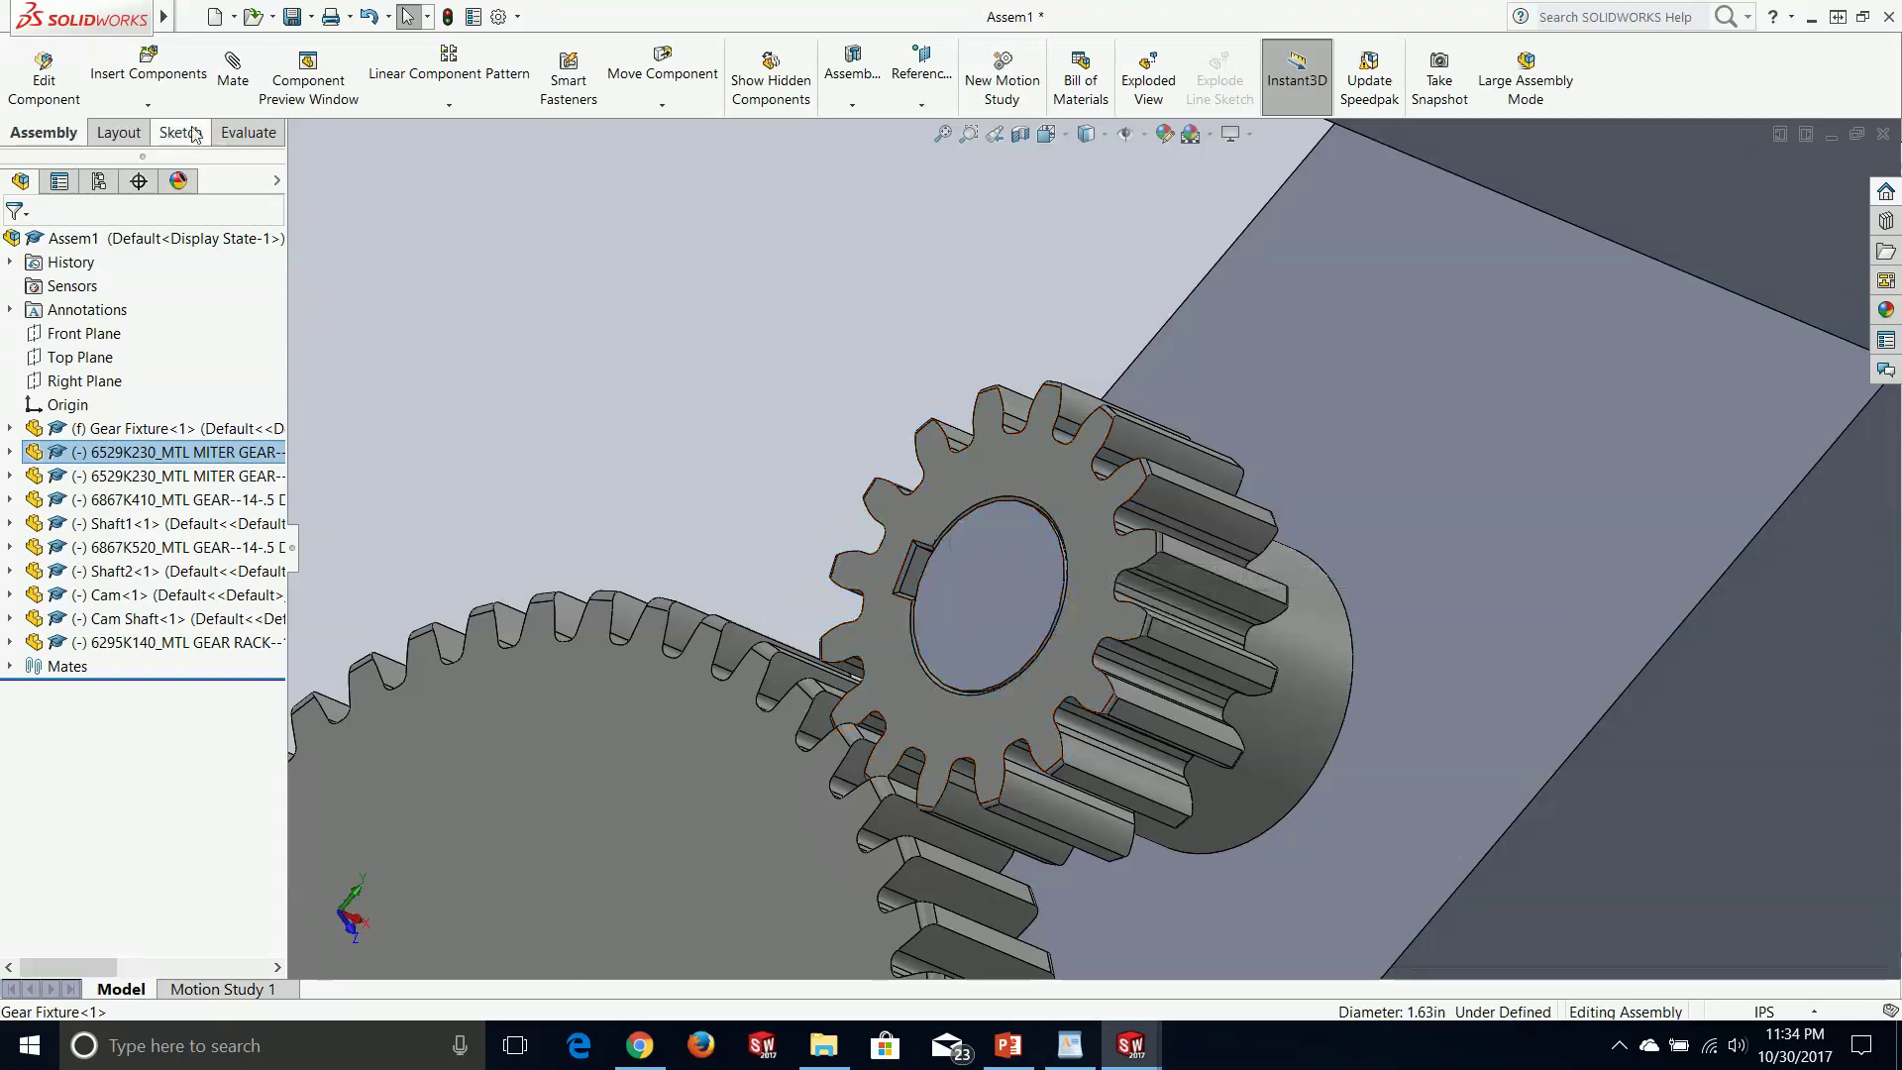
pyautogui.click(232, 67)
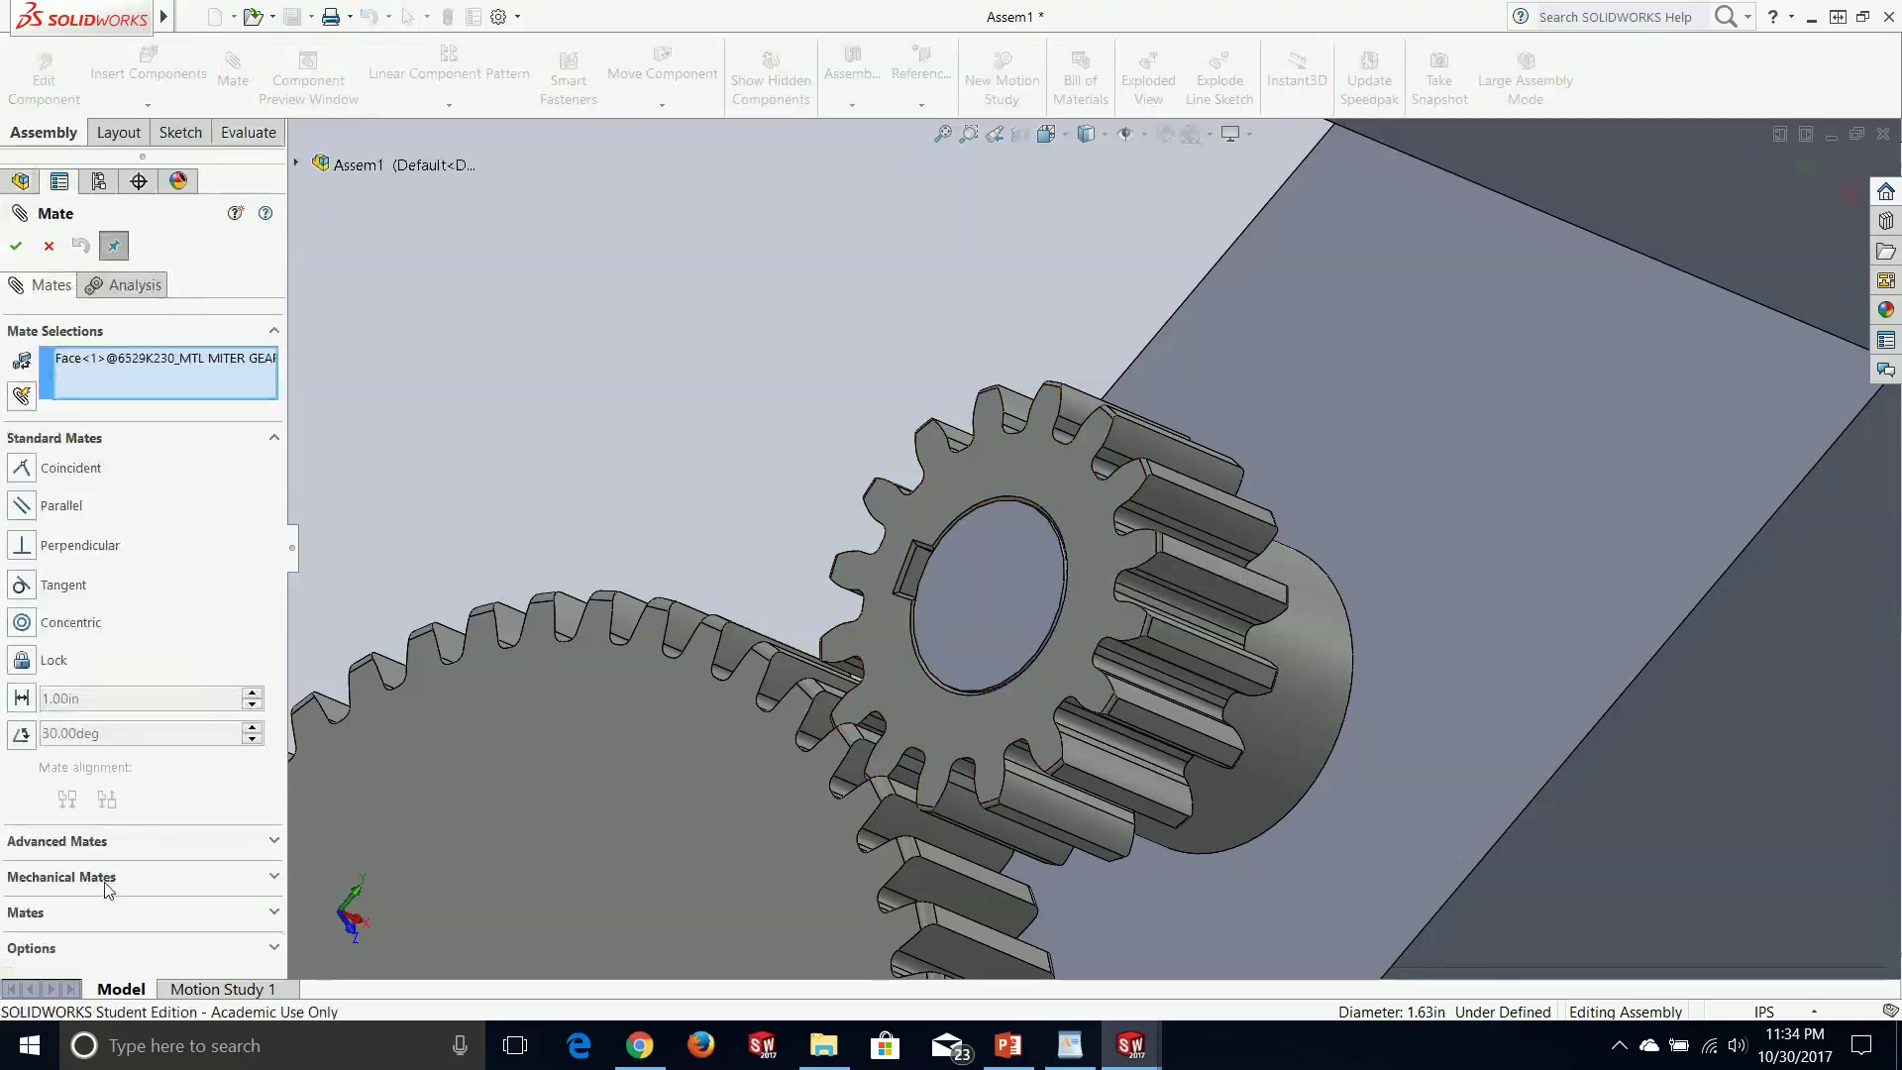
pyautogui.click(106, 881)
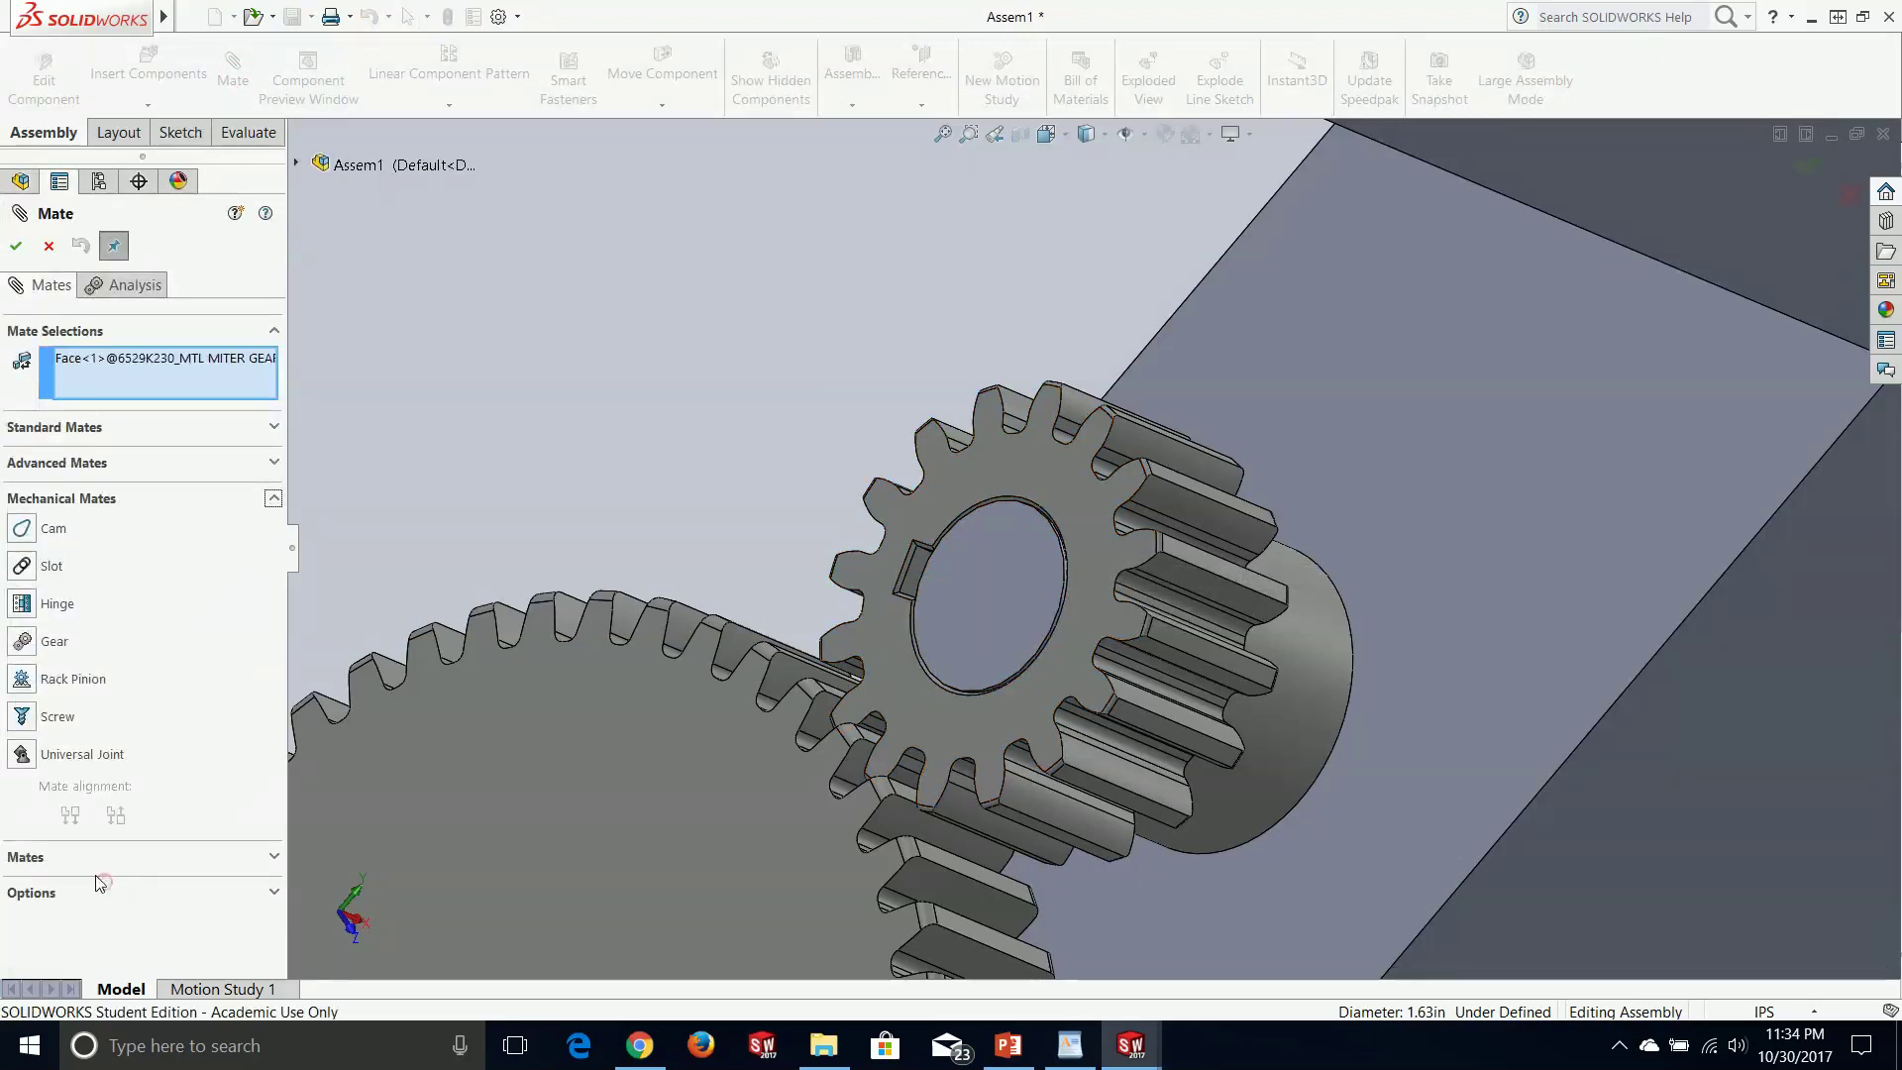
pyautogui.click(24, 641)
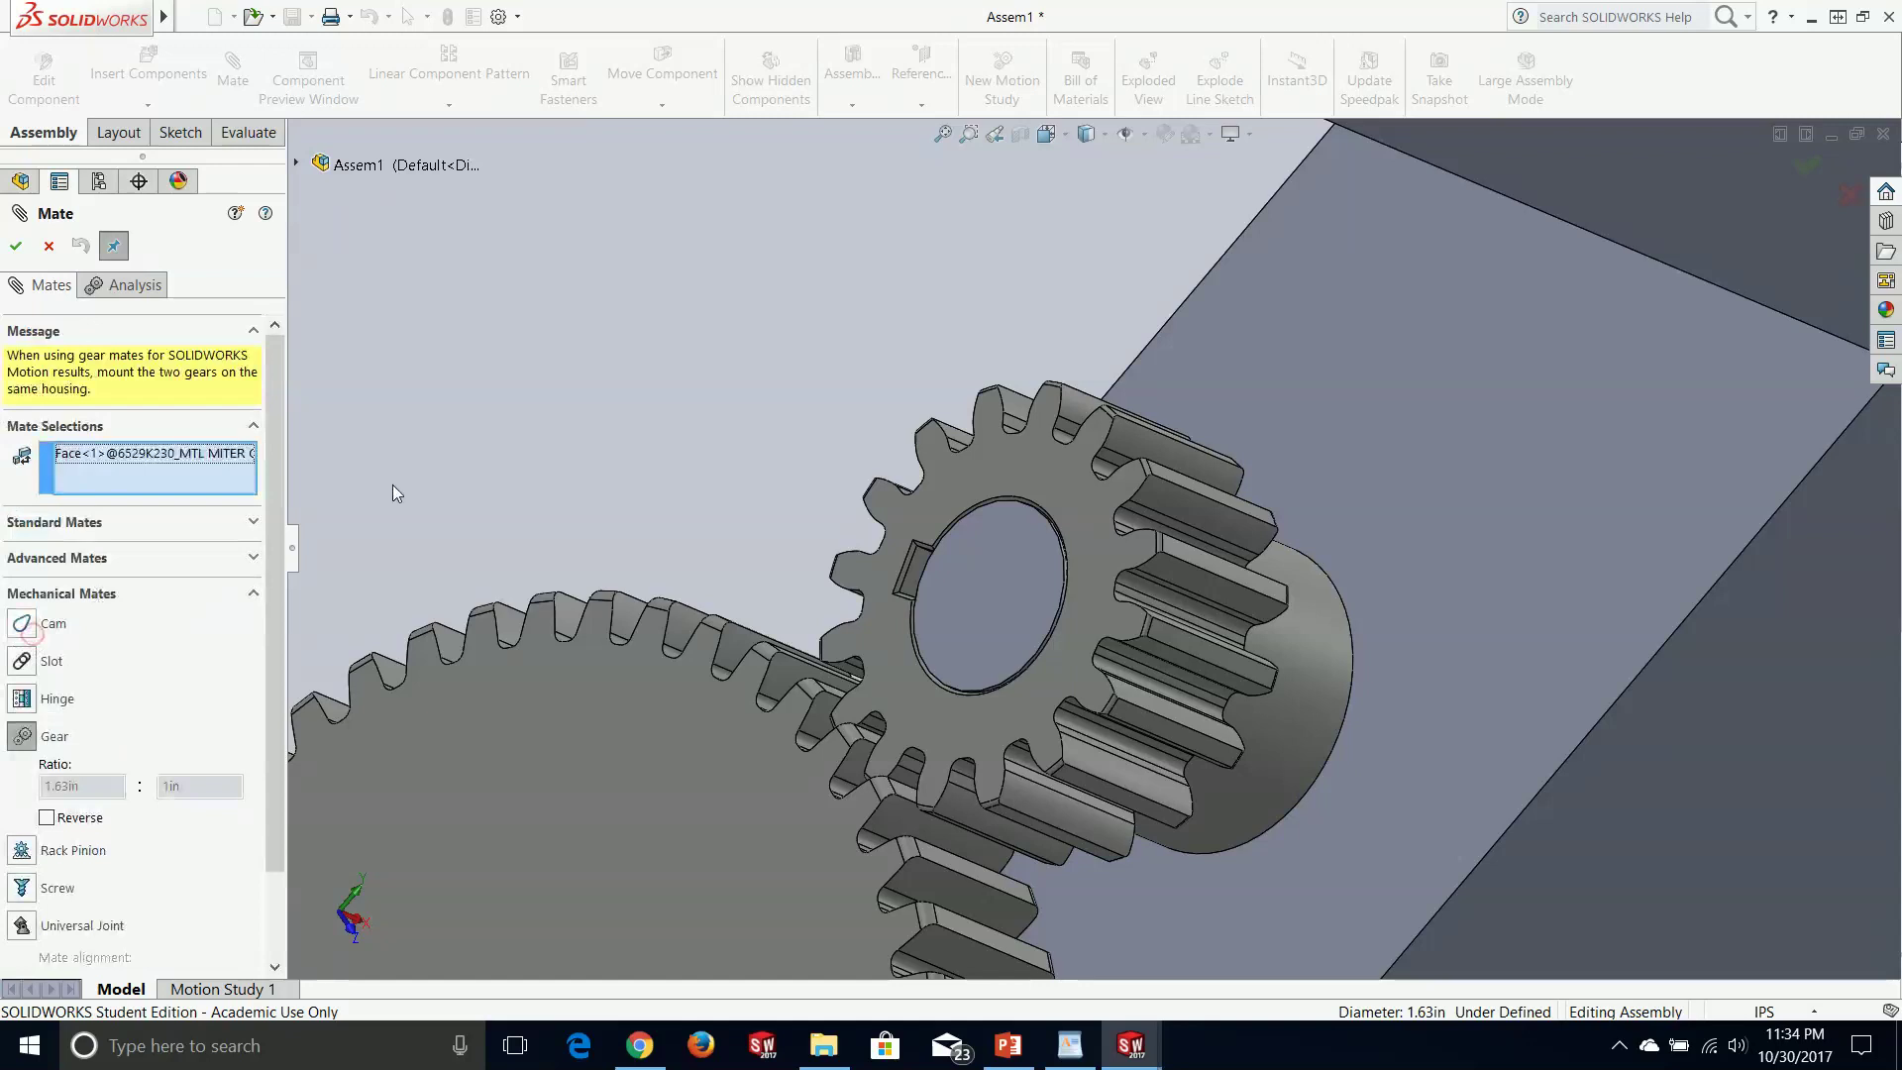
pyautogui.click(1295, 684)
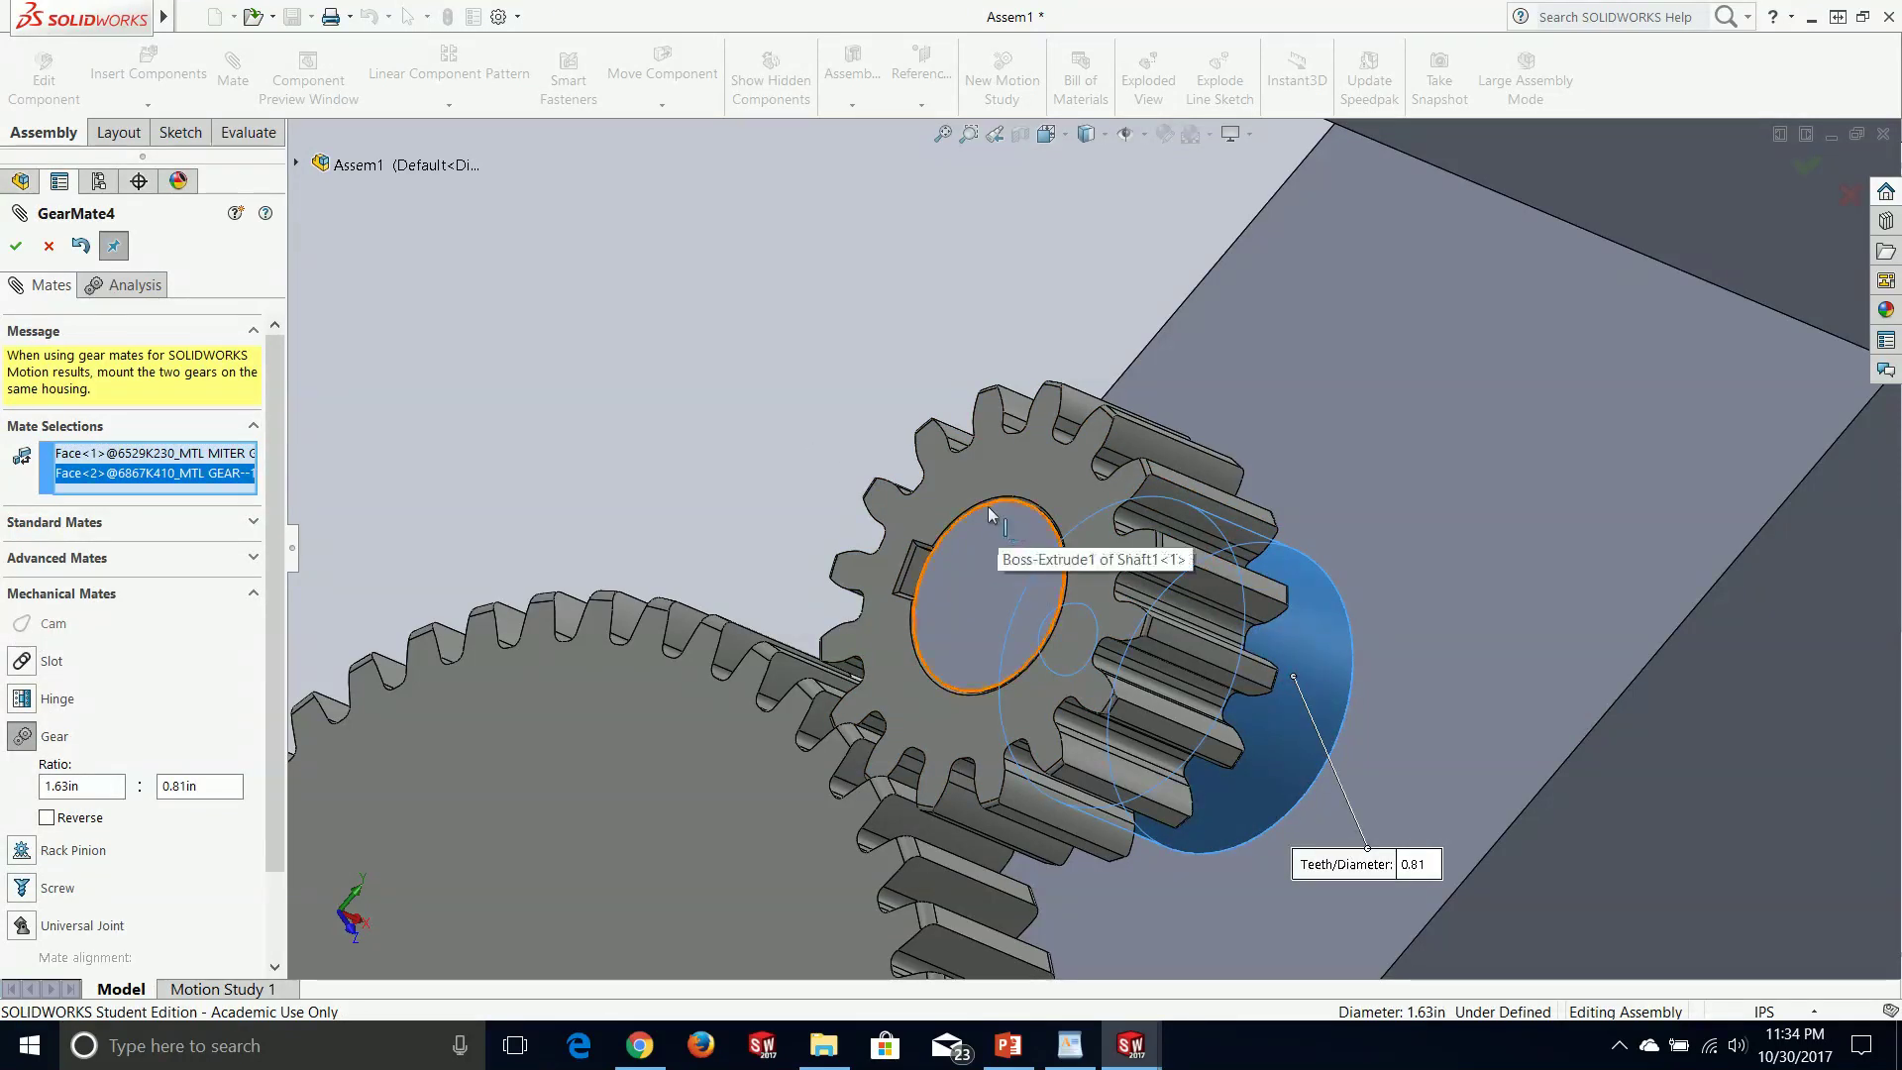
pyautogui.rightClick(194, 454)
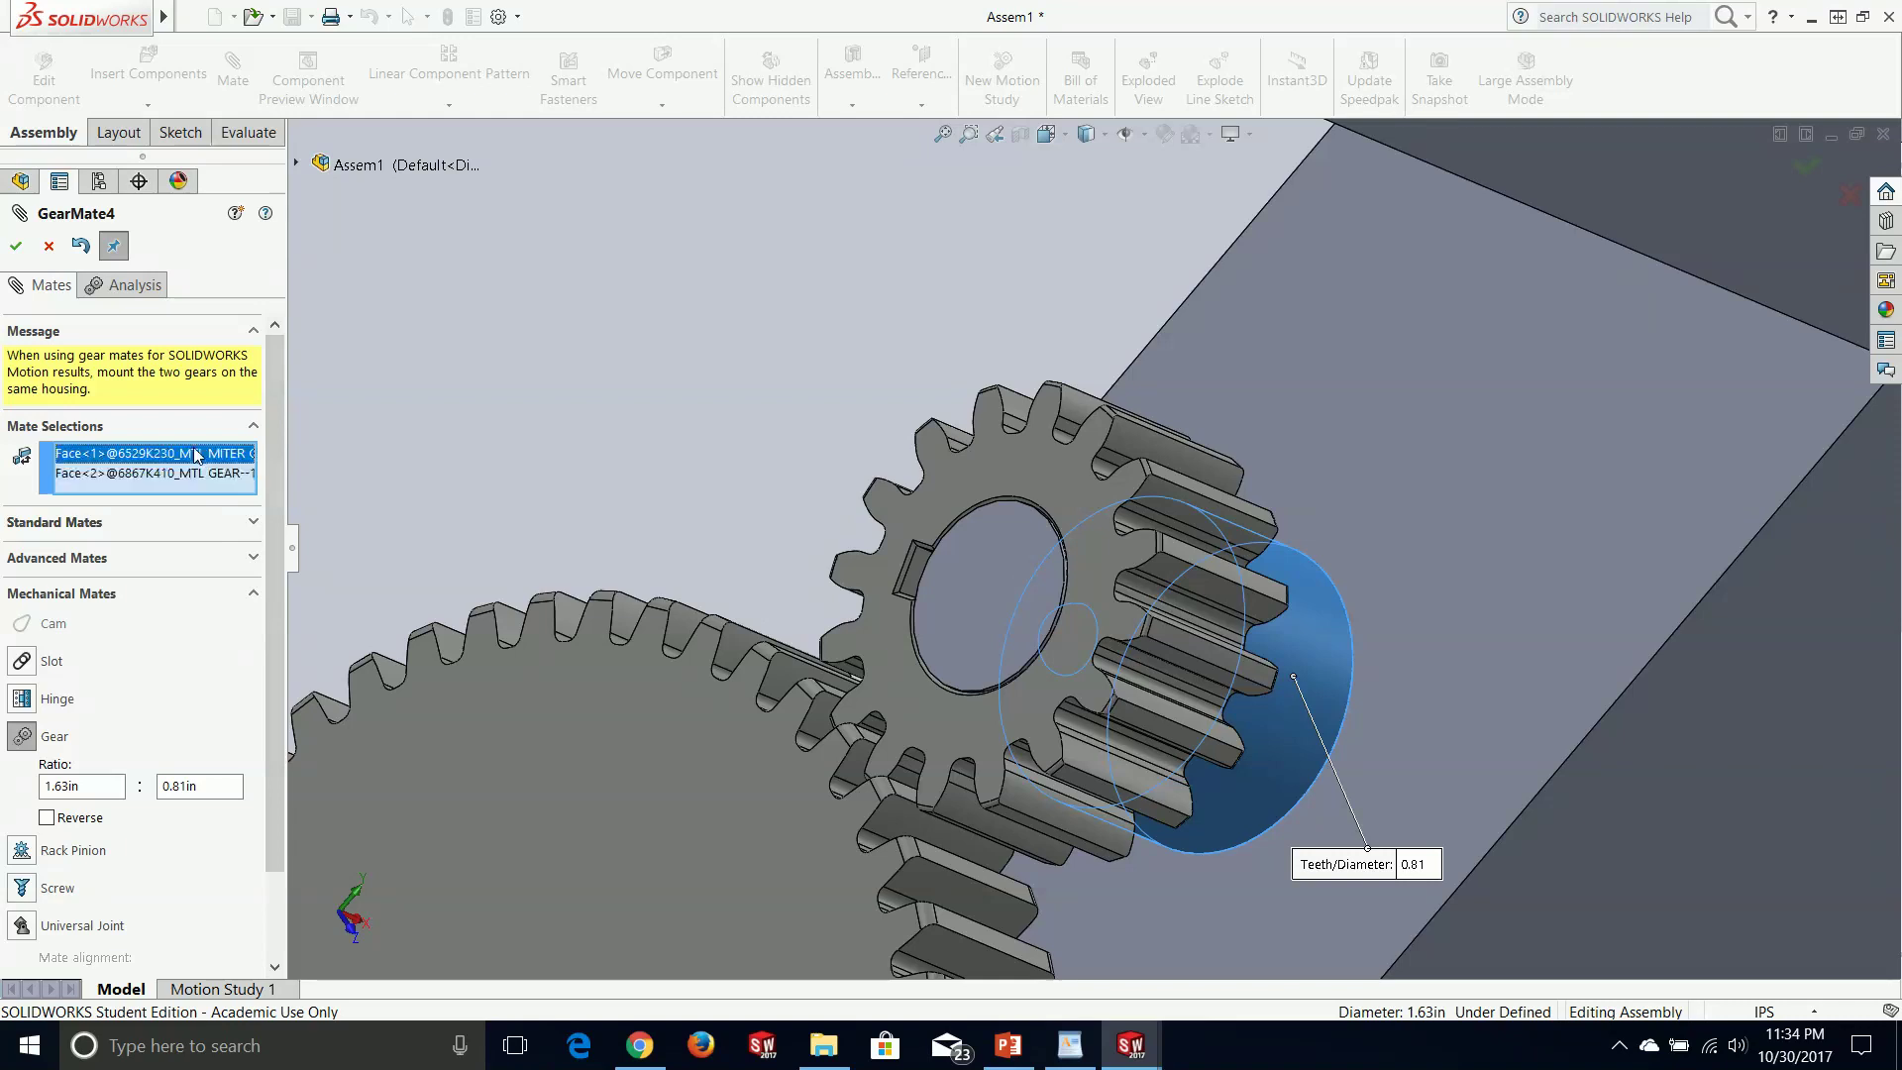
pyautogui.click(250, 487)
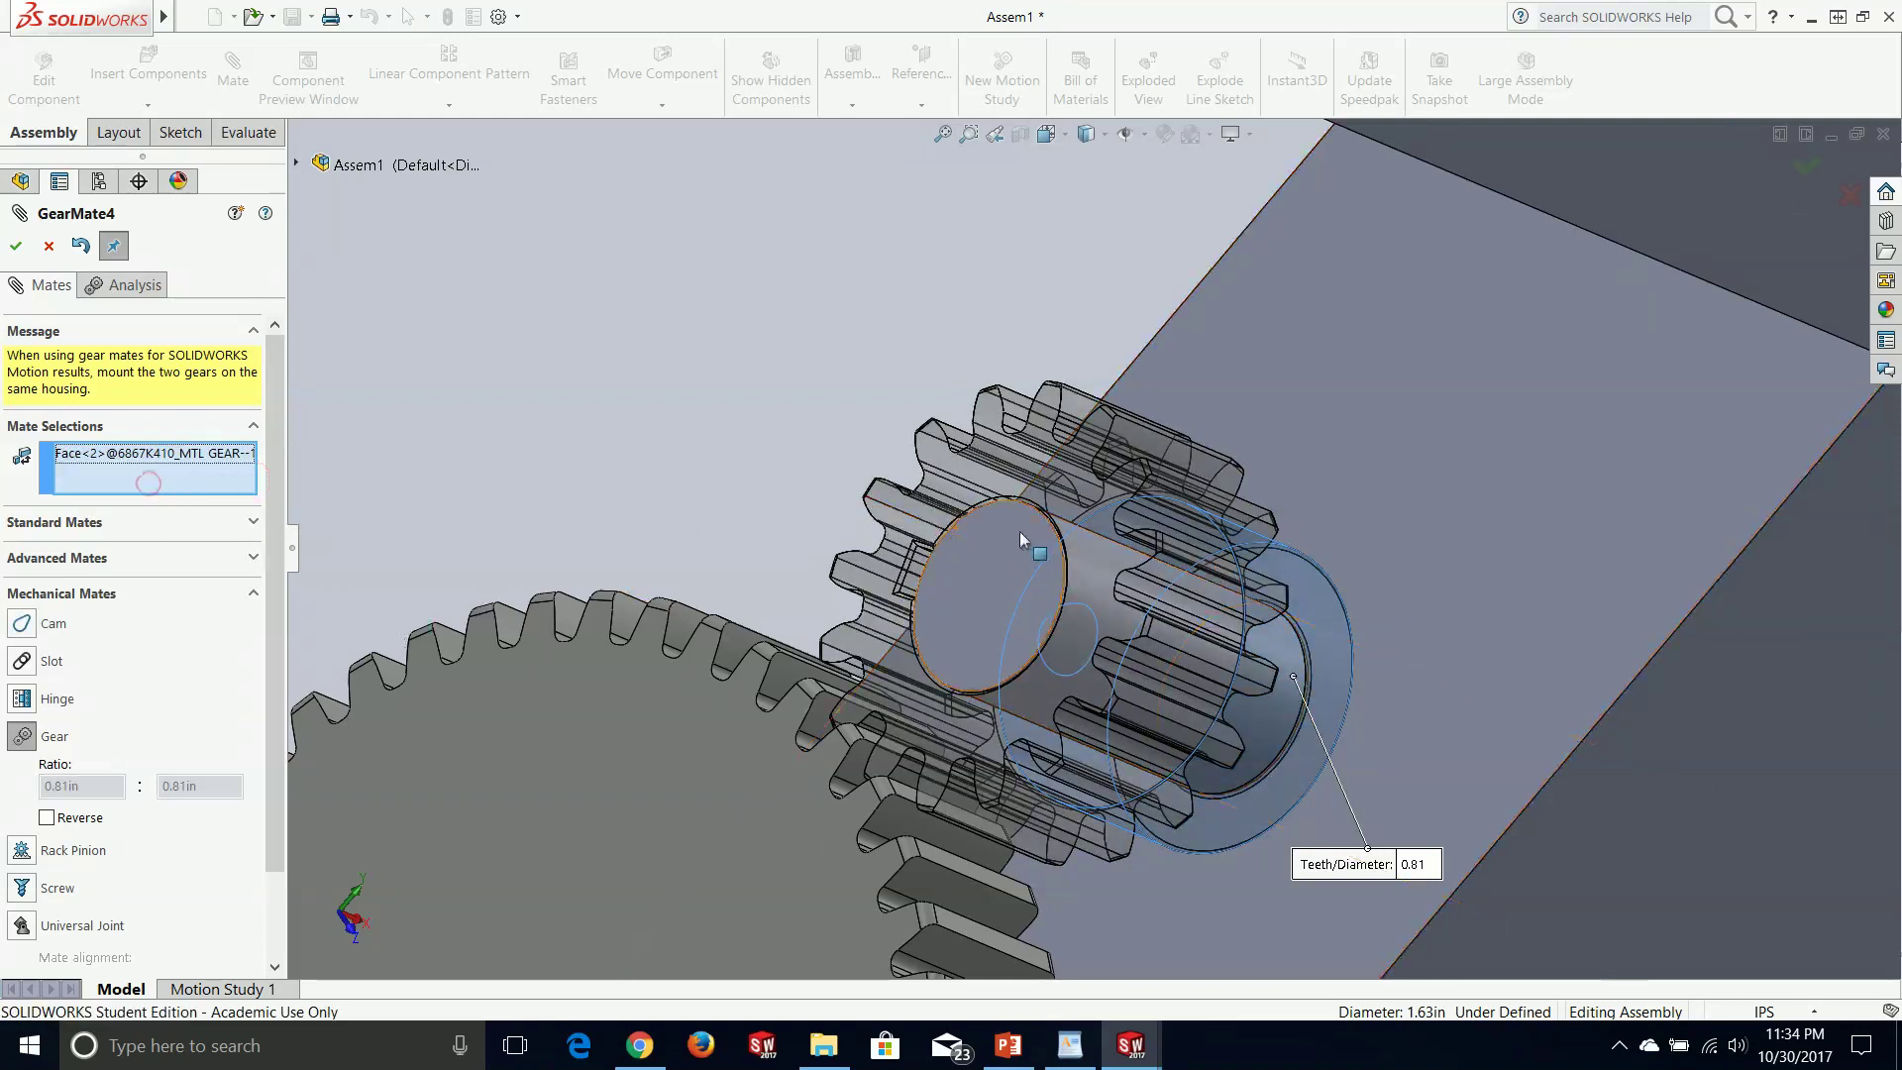
pyautogui.click(984, 513)
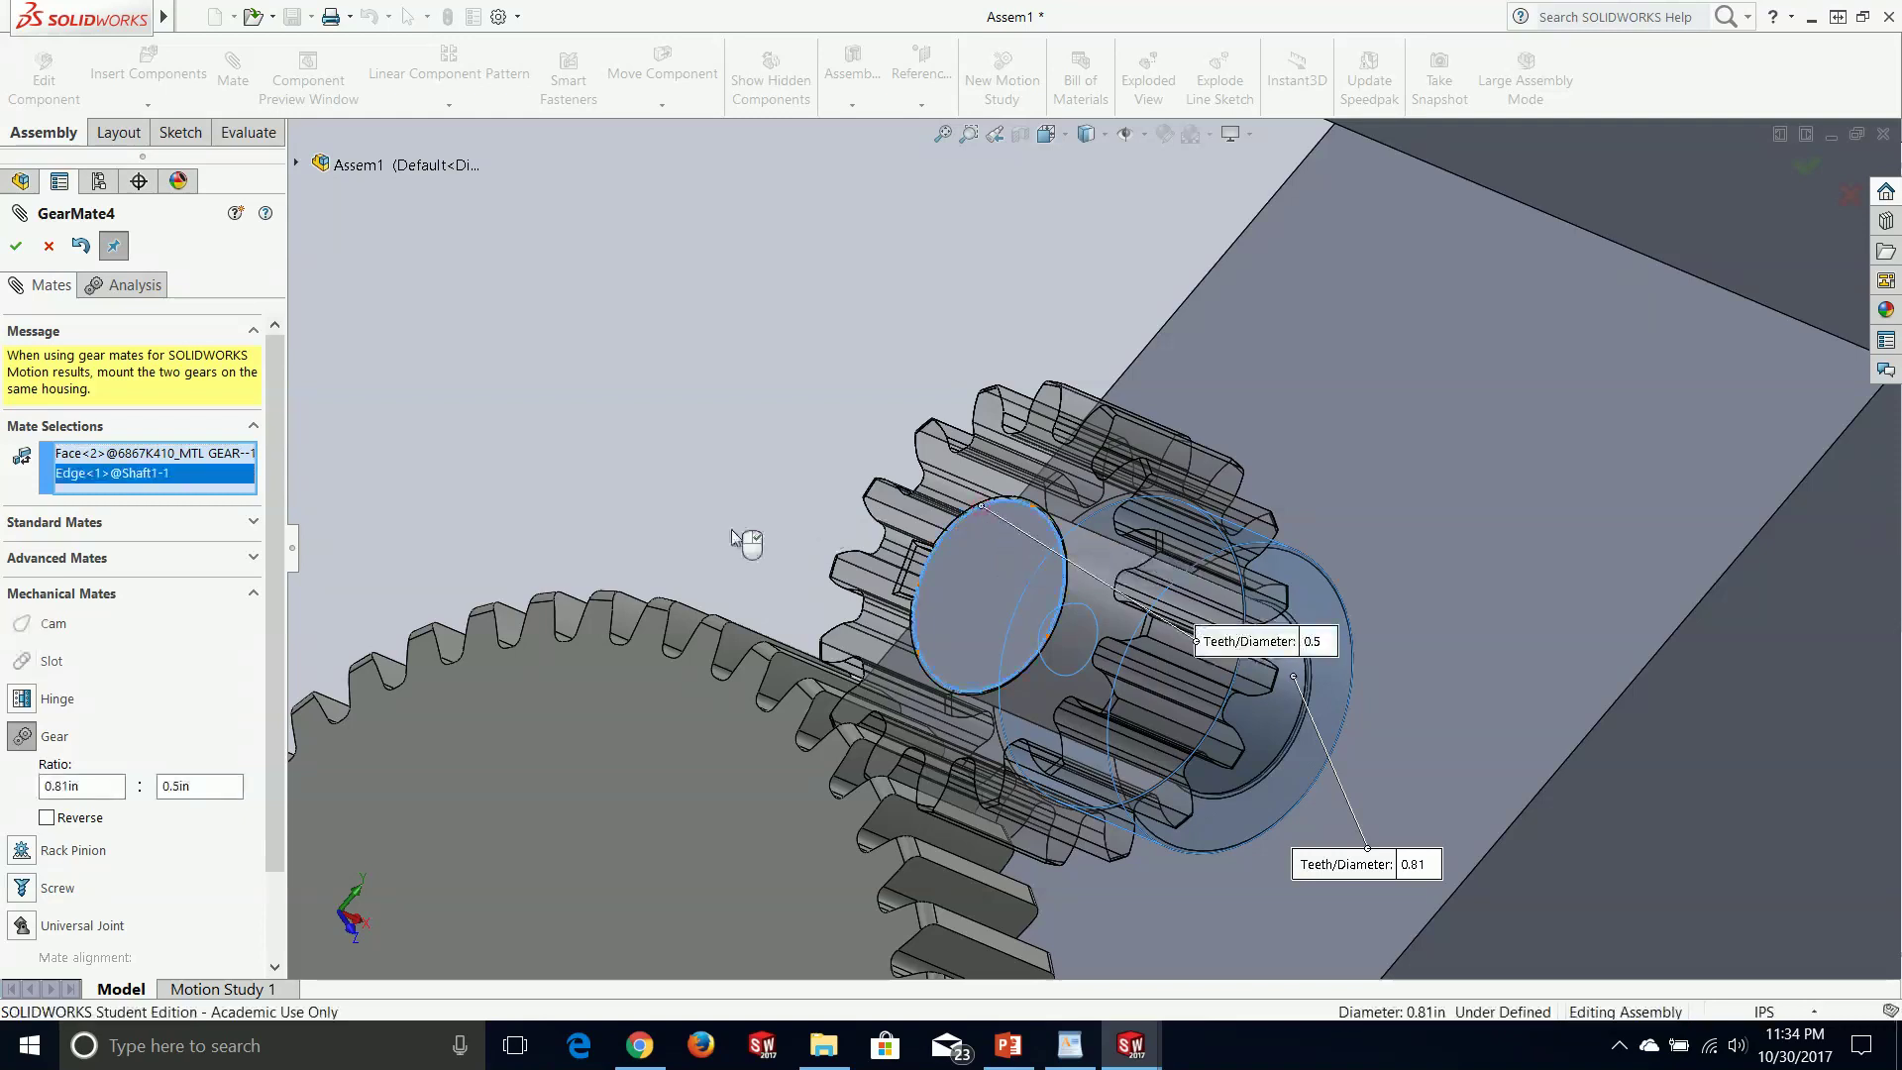
# - Set Shaft1's side of the gear mate ratio to 1in, accept the mate and close the Mate command
pyautogui.moveTo(87, 786); pyautogui.dragTo(3, 787)
pyautogui.write('1')
pyautogui.click(200, 788)
pyautogui.moveTo(200, 794); pyautogui.dragTo(102, 789)
pyautogui.write('1')
pyautogui.press('Return')
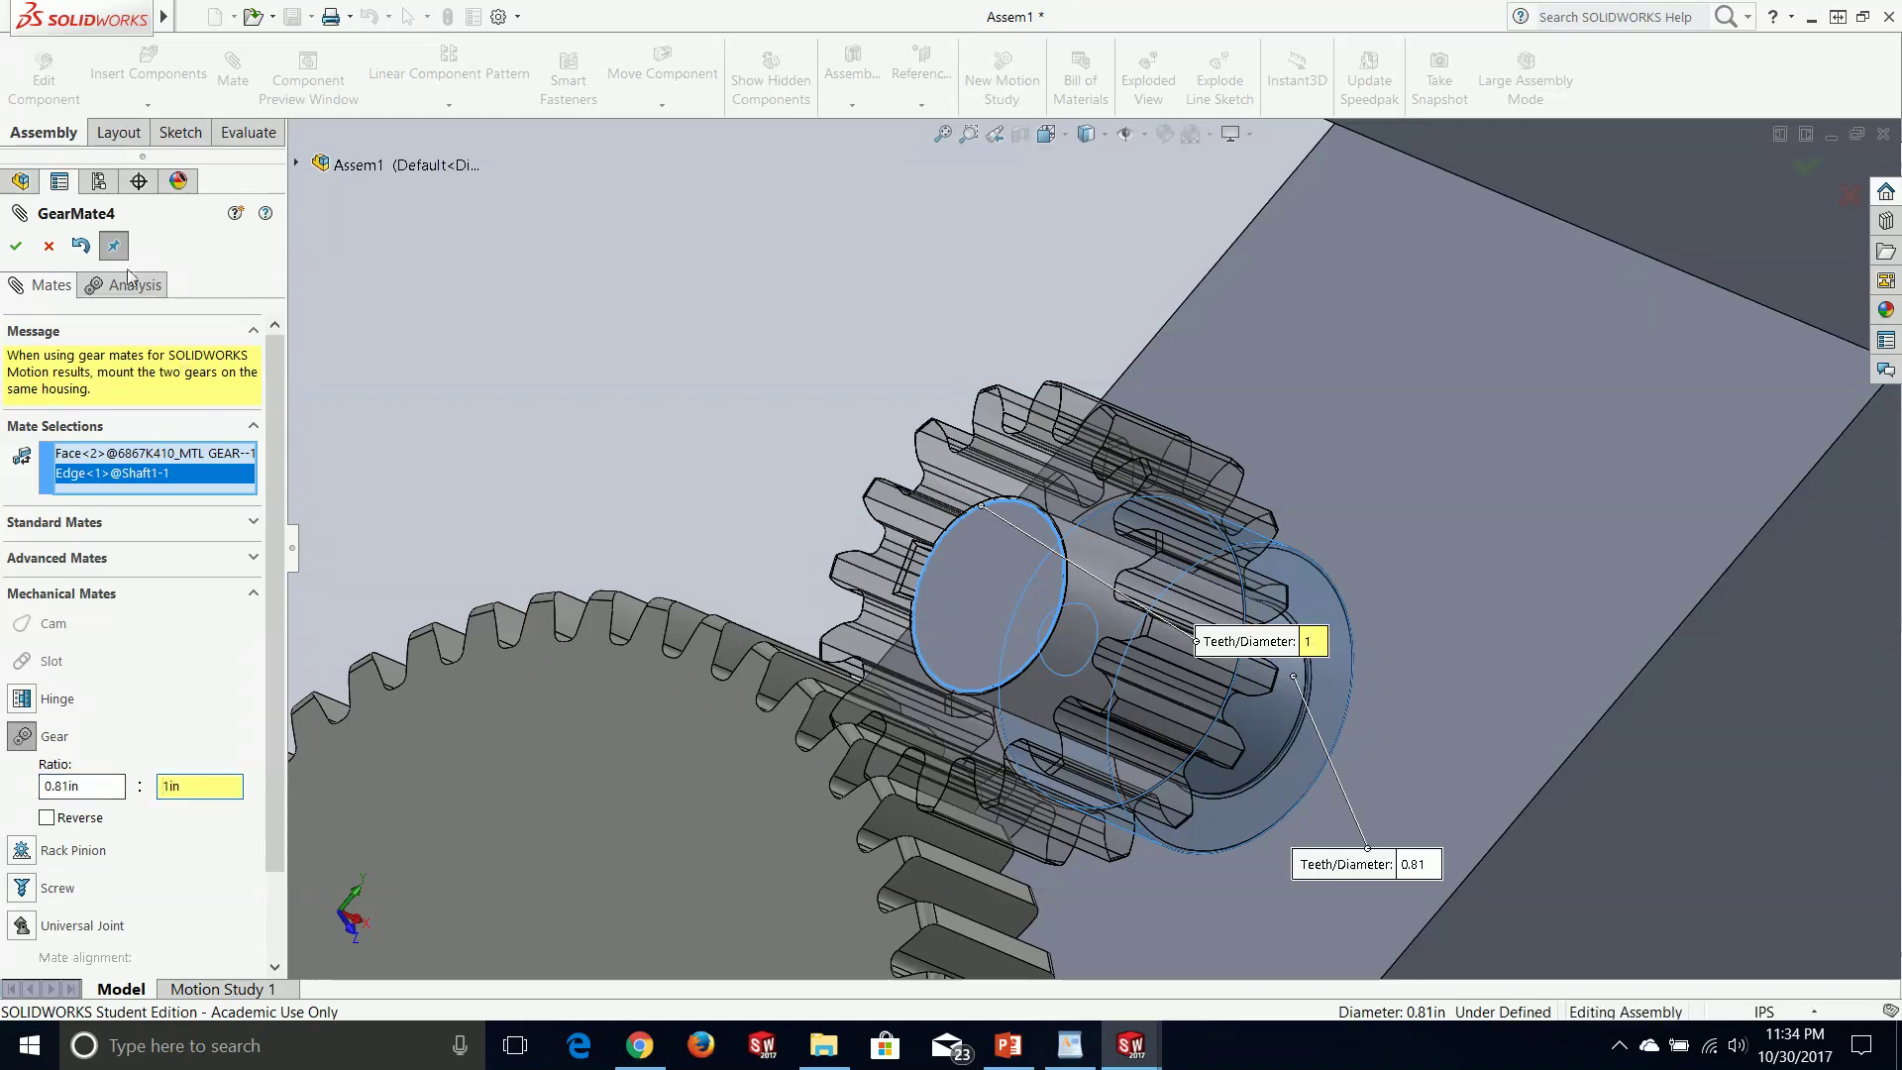
pyautogui.click(16, 248)
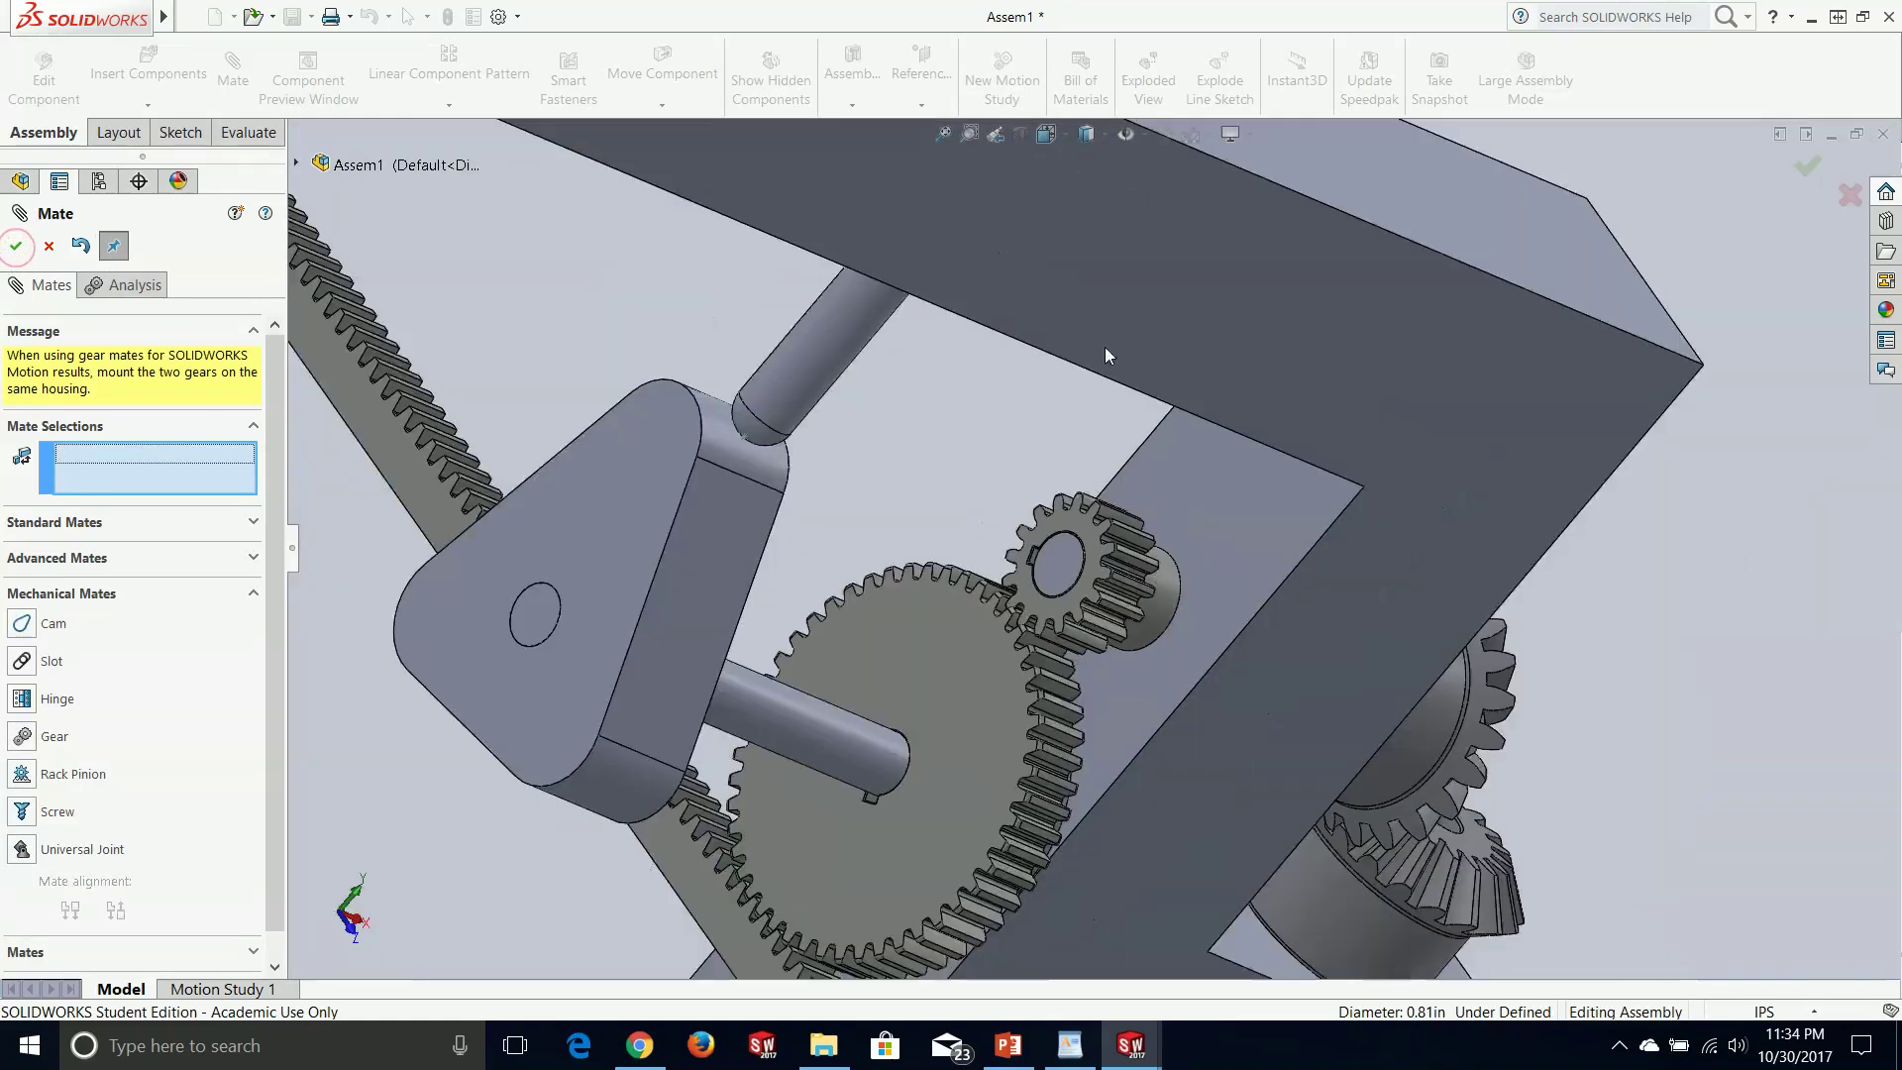
pyautogui.click(28, 246)
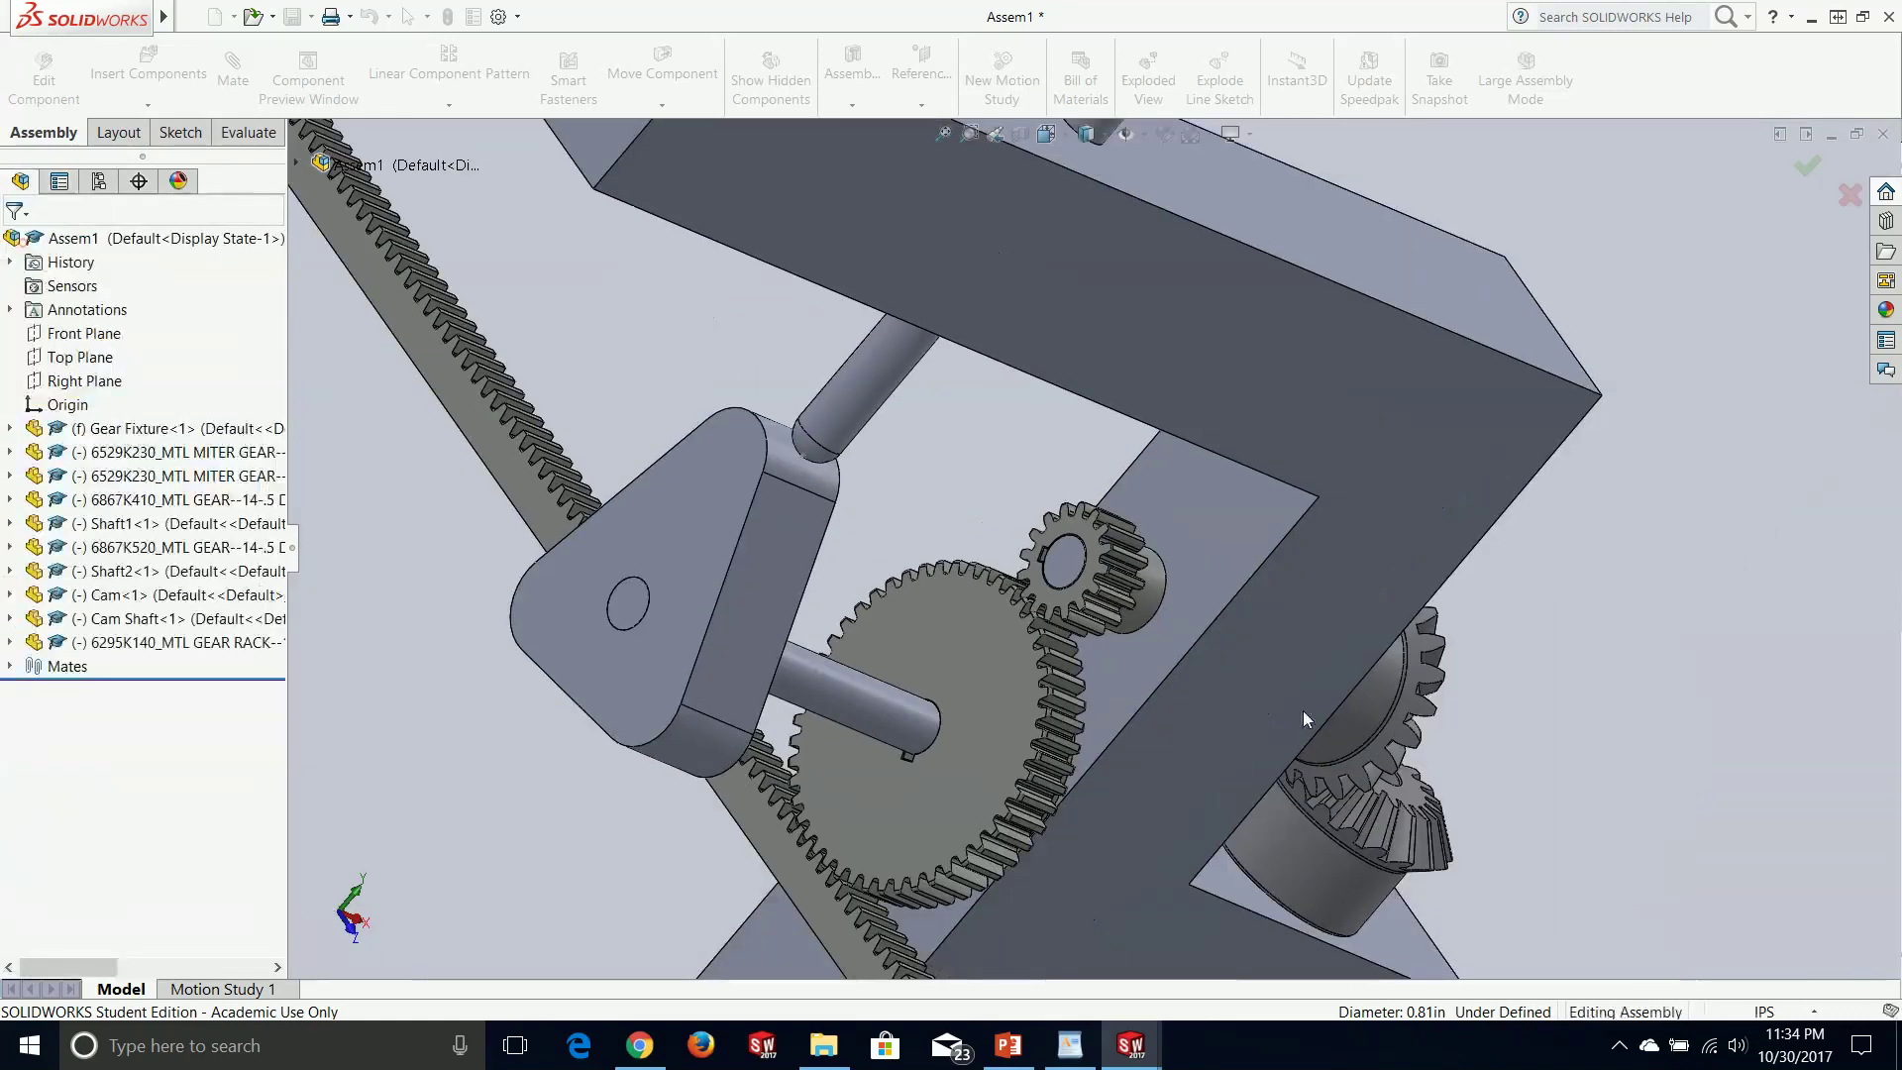
# - Turn the lower miter gear to test whether the motion carries through Shaft1 to the small spur gear
pyautogui.click(1311, 872)
pyautogui.moveTo(1310, 872); pyautogui.dragTo(1278, 812)
pyautogui.moveTo(1298, 676); pyautogui.dragTo(1119, 685, button='middle')
pyautogui.moveTo(1542, 879); pyautogui.dragTo(1601, 864)
pyautogui.moveTo(1049, 828); pyautogui.dragTo(1258, 850, button='middle')
# - Turn the small spur gear slightly by its toothed face to line up its teeth with the large spur gear
pyautogui.scroll(-6, 1065, 636)
pyautogui.moveTo(956, 588); pyautogui.dragTo(1002, 600, button='middle')
pyautogui.moveTo(975, 519); pyautogui.dragTo(998, 553)
pyautogui.moveTo(998, 553); pyautogui.dragTo(1024, 564, button='middle')
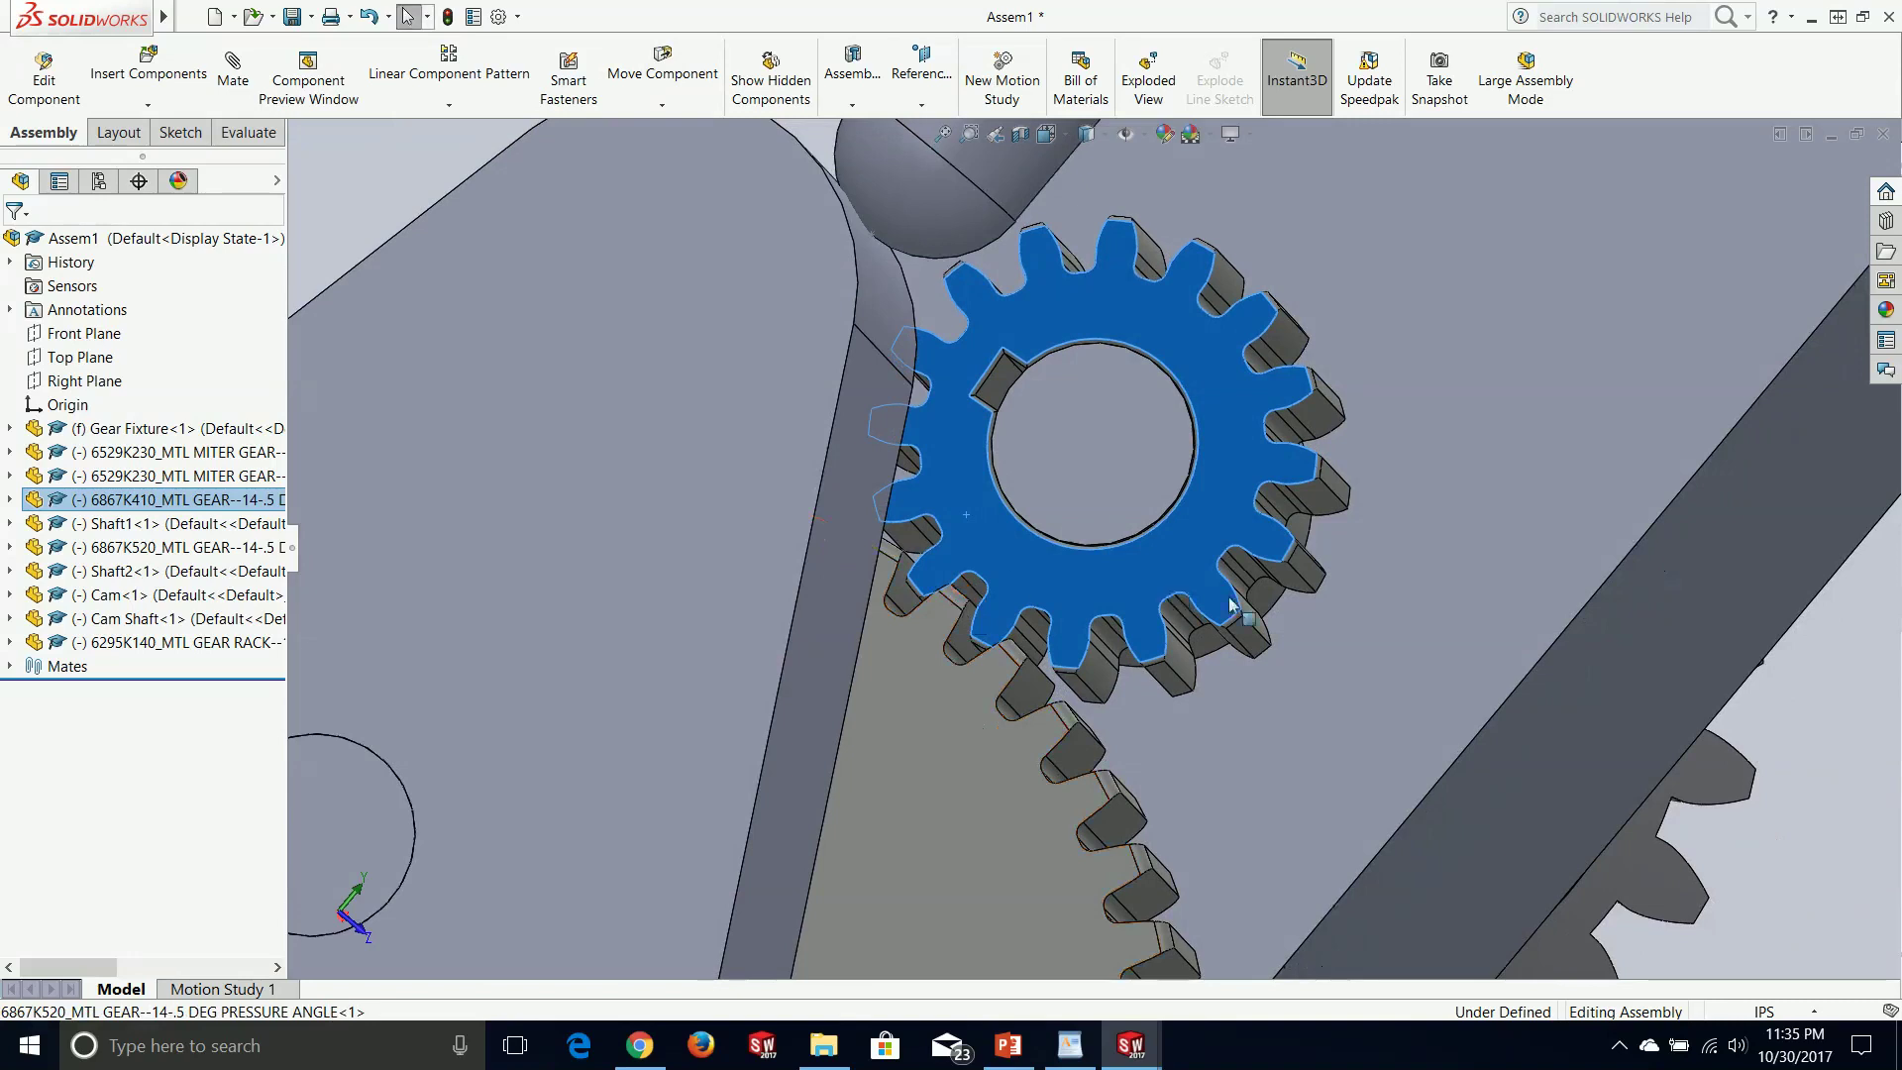
# - Switch to Chrome and open the McMaster-Carr product detail of gear 6867K41 to review its number of teeth and pitch diameter
pyautogui.click(329, 158)
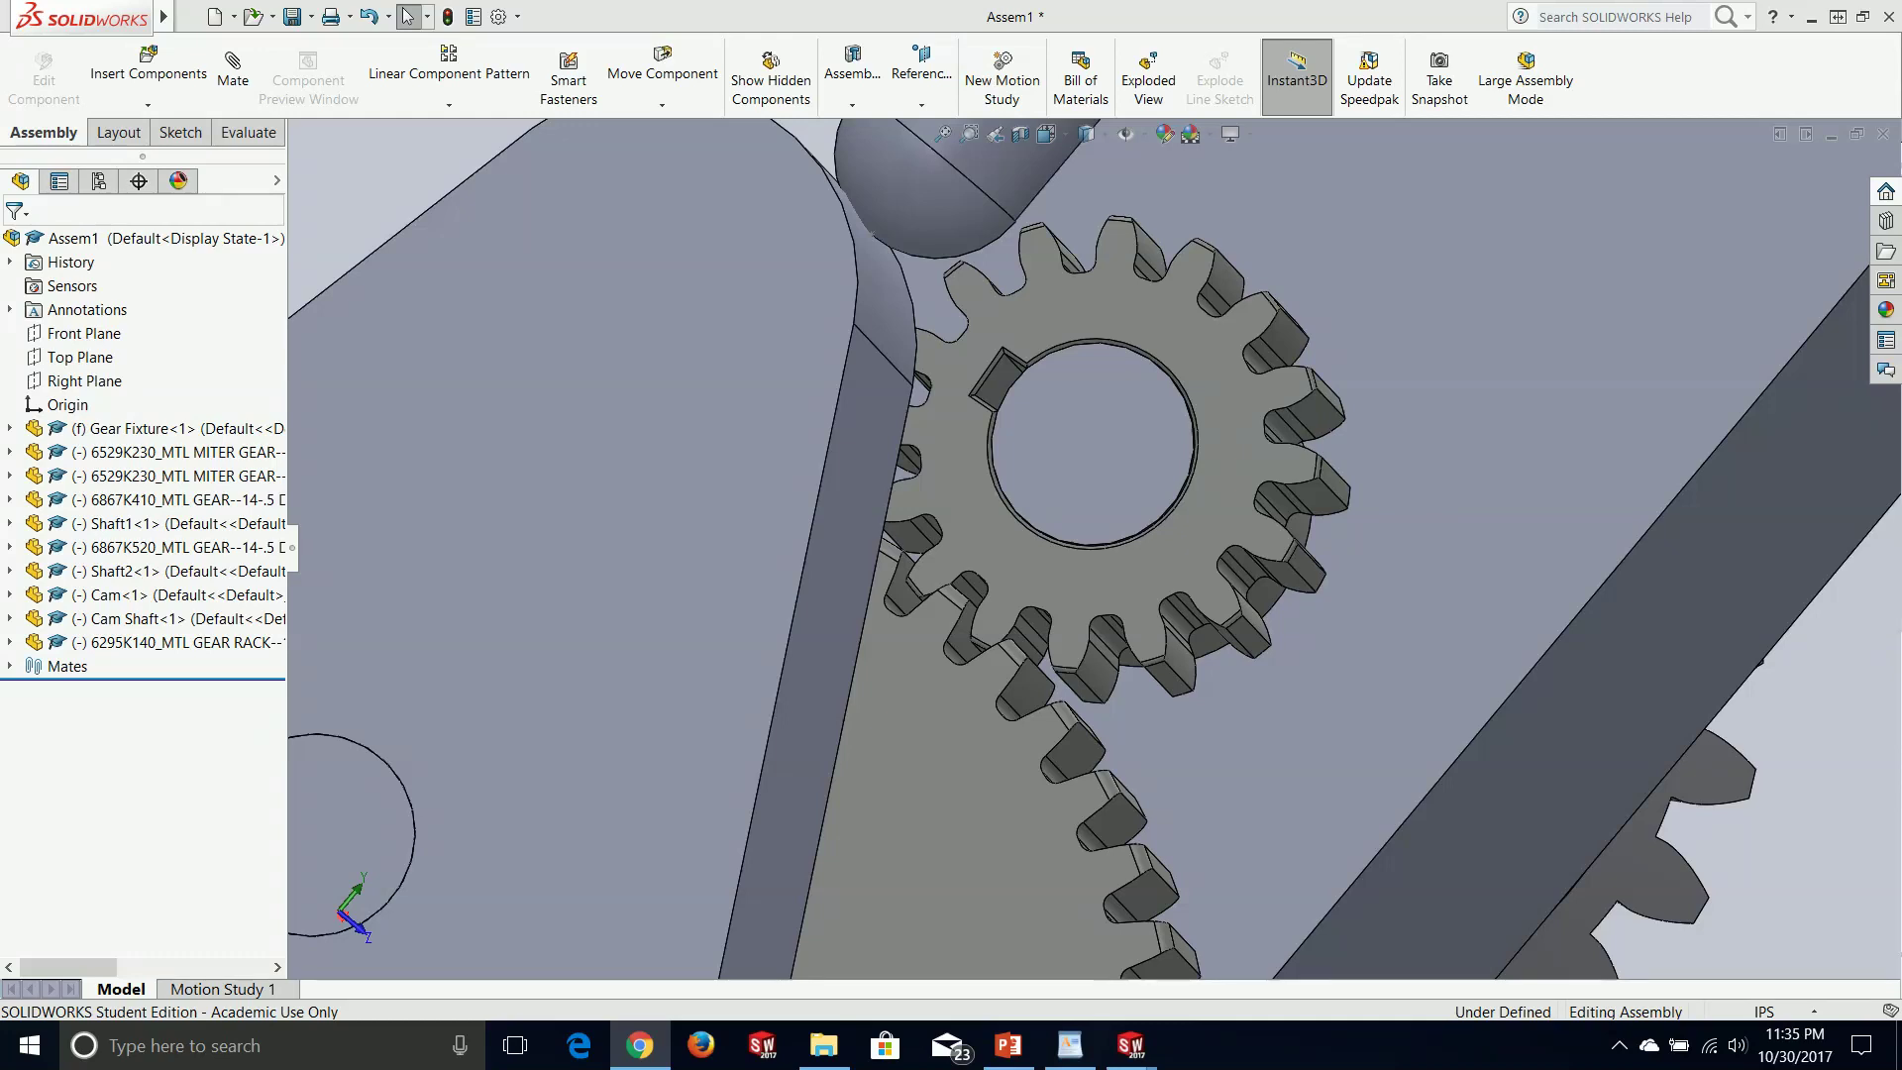
pyautogui.moveTo(0, 139); pyautogui.dragTo(755, 4)
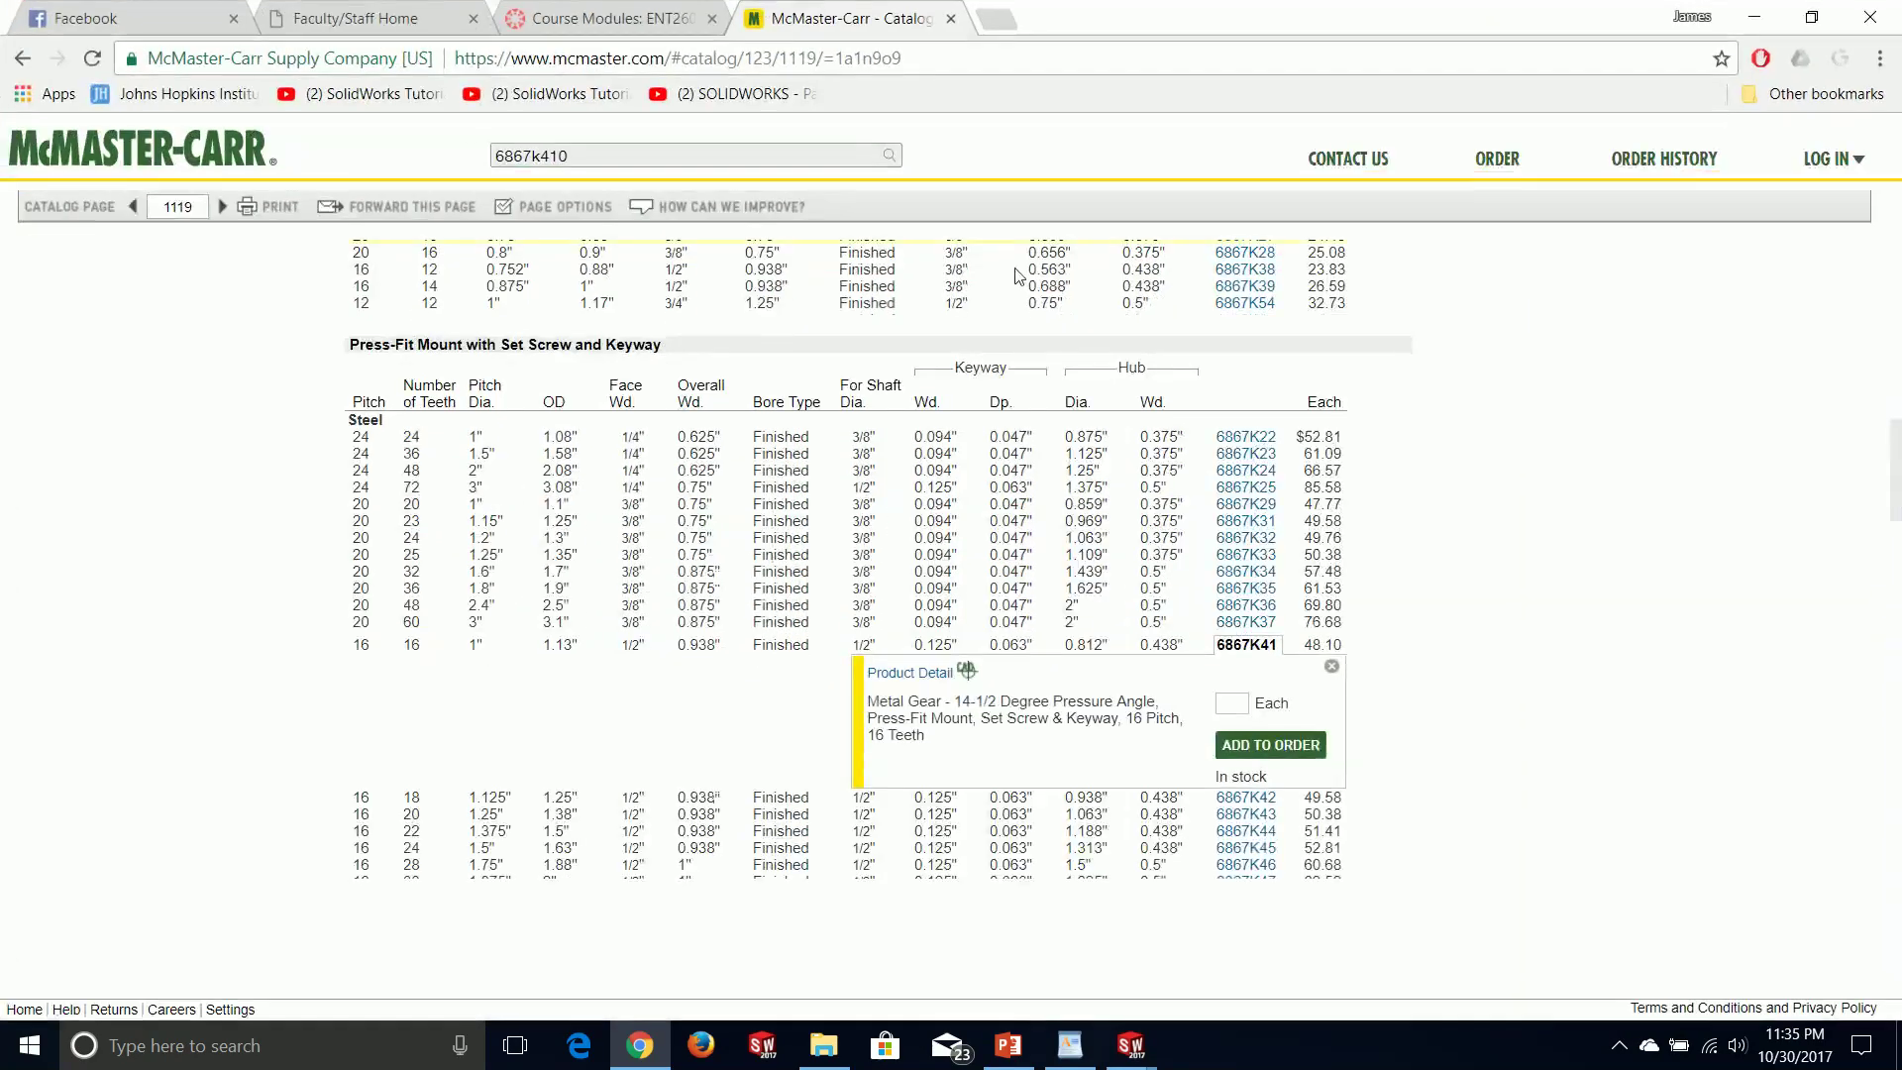
pyautogui.click(906, 673)
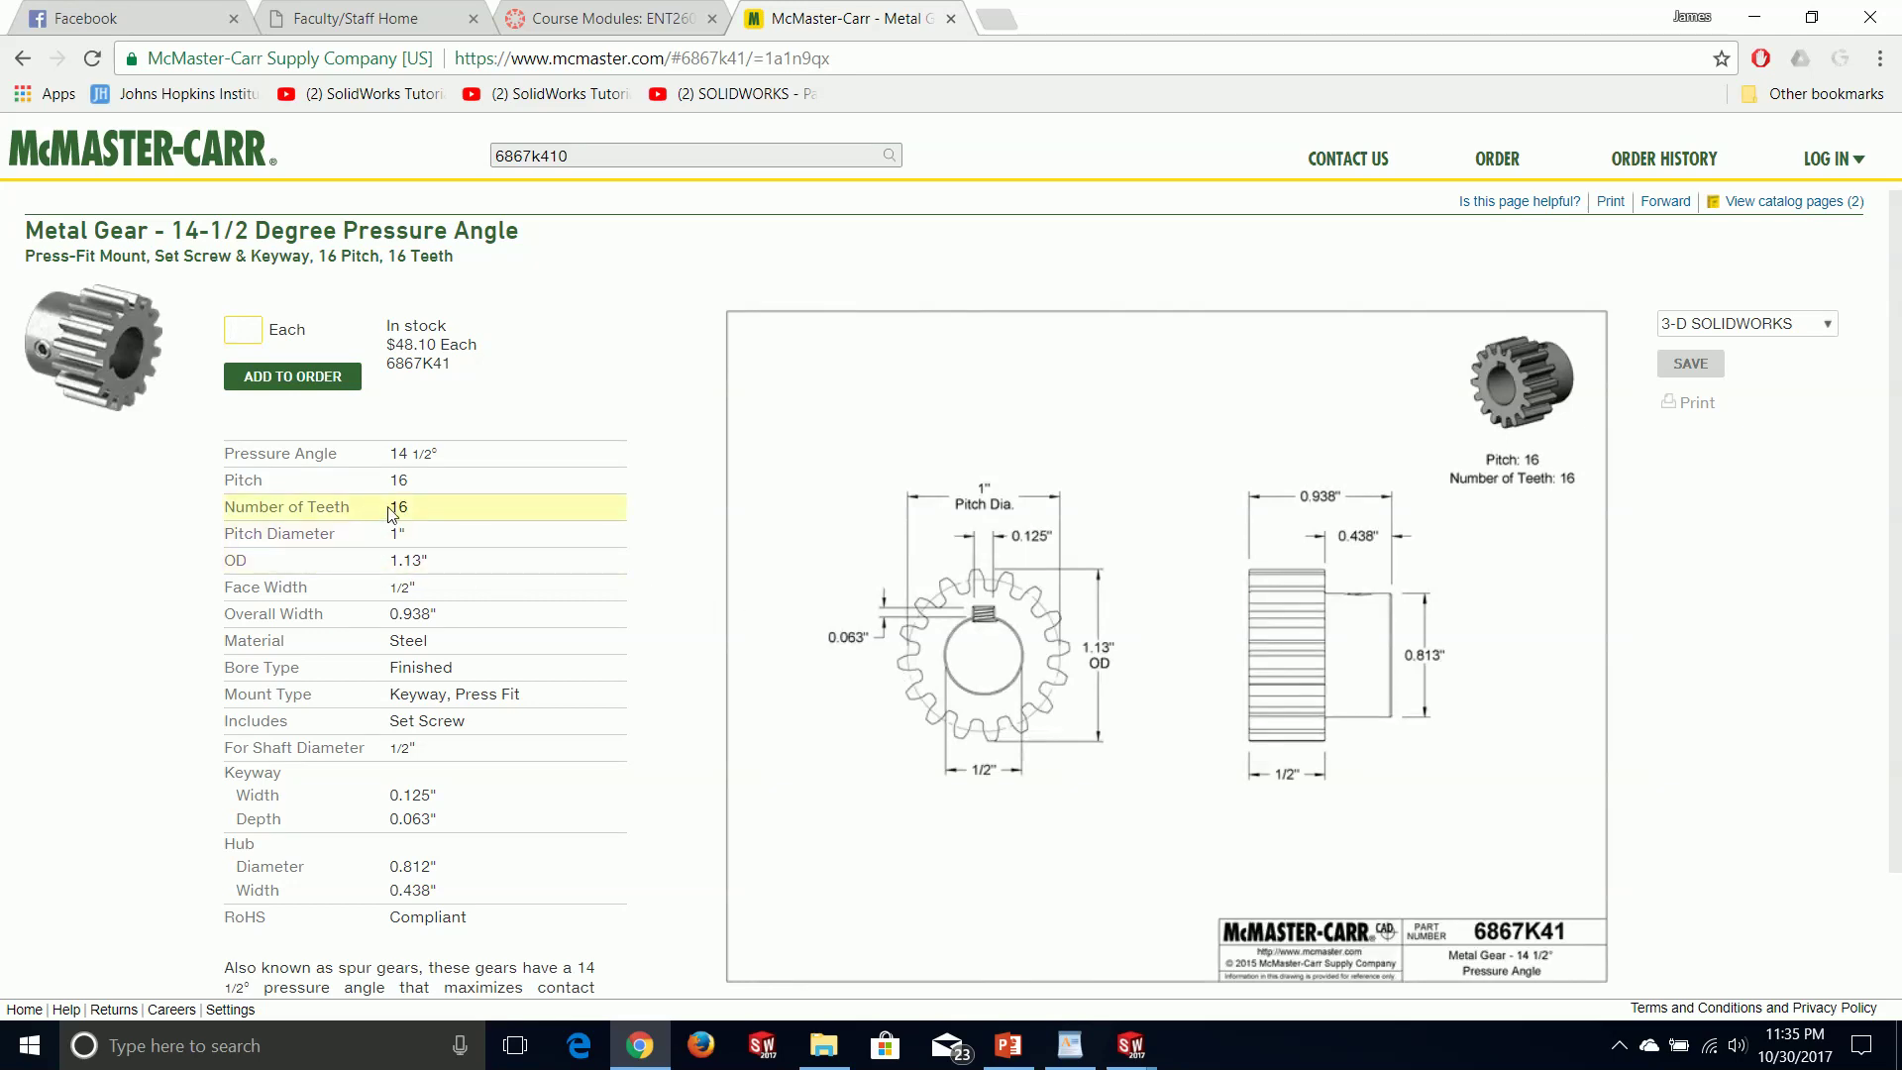
# - Review the pitch and pitch diameter of gear 6867K41 on its McMaster-Carr page and switch back to SOLIDWORKS
pyautogui.moveTo(384, 482); pyautogui.dragTo(398, 482)
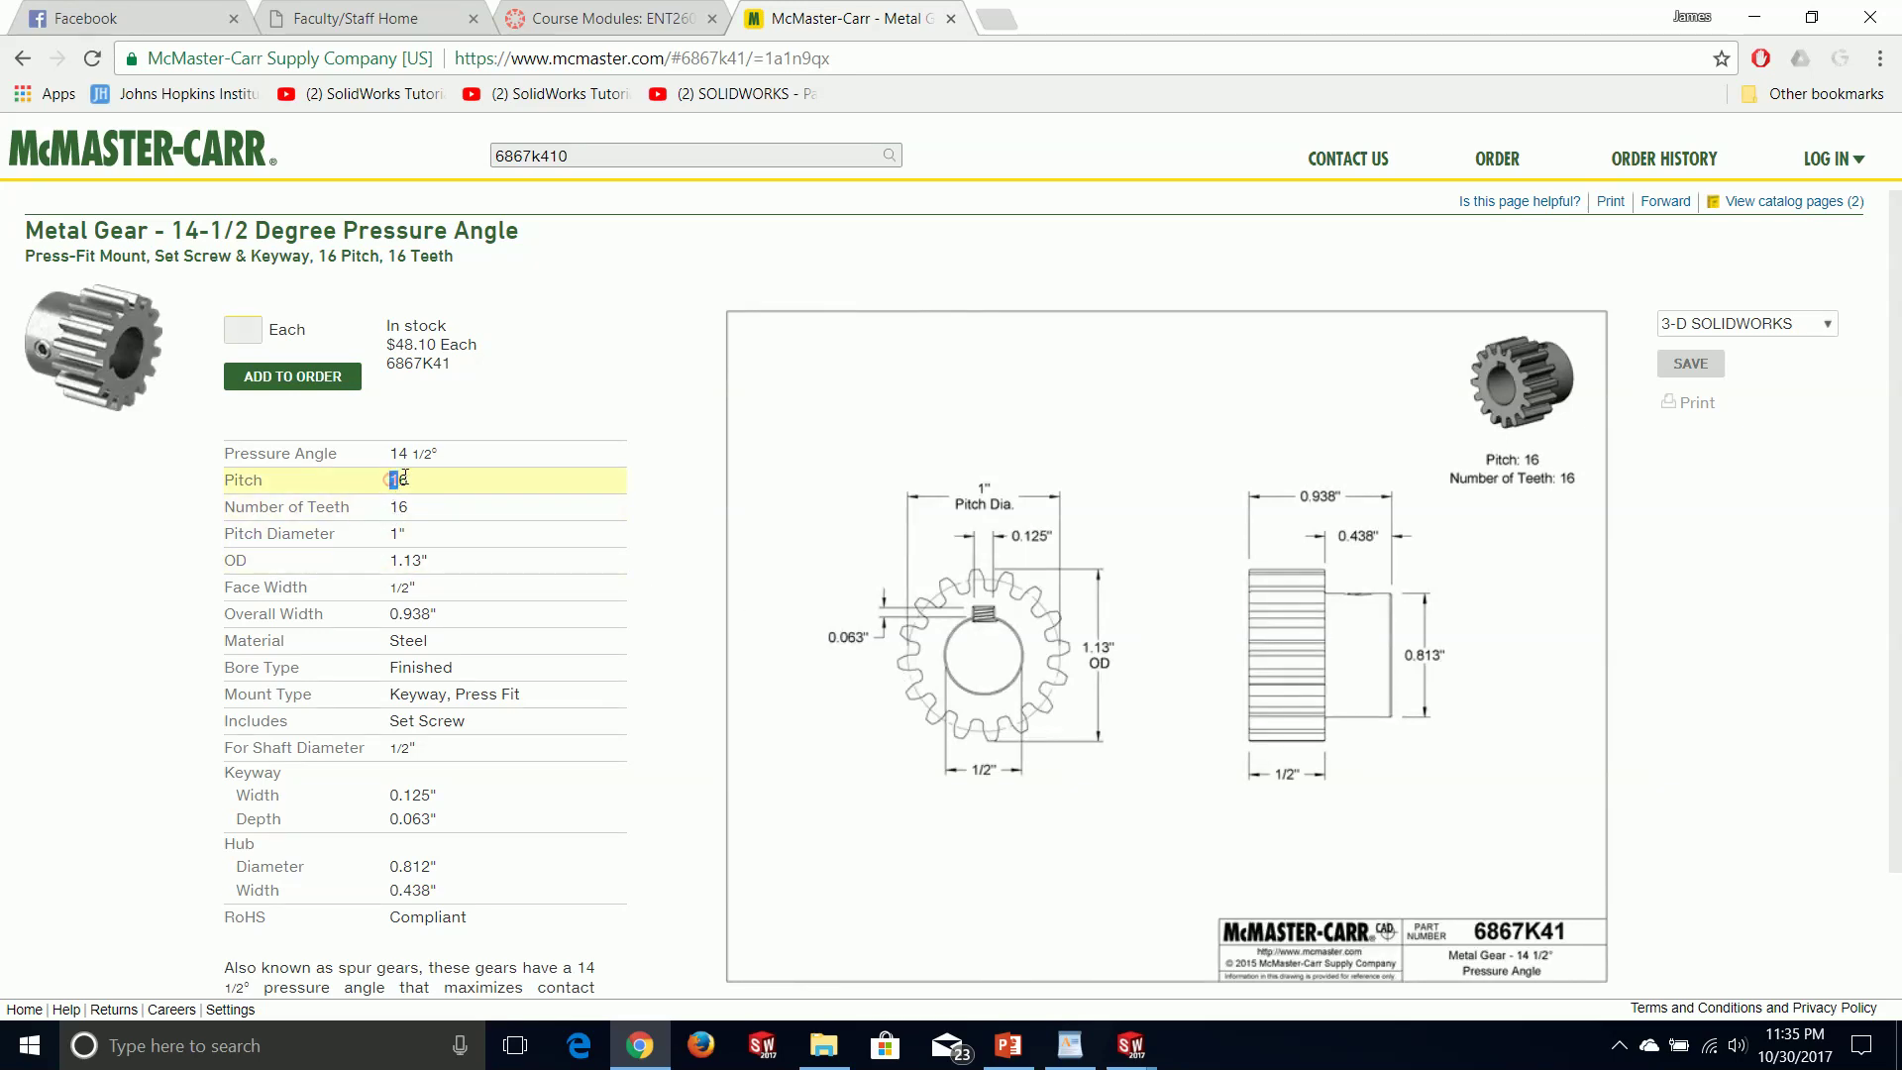
pyautogui.doubleClick(407, 536)
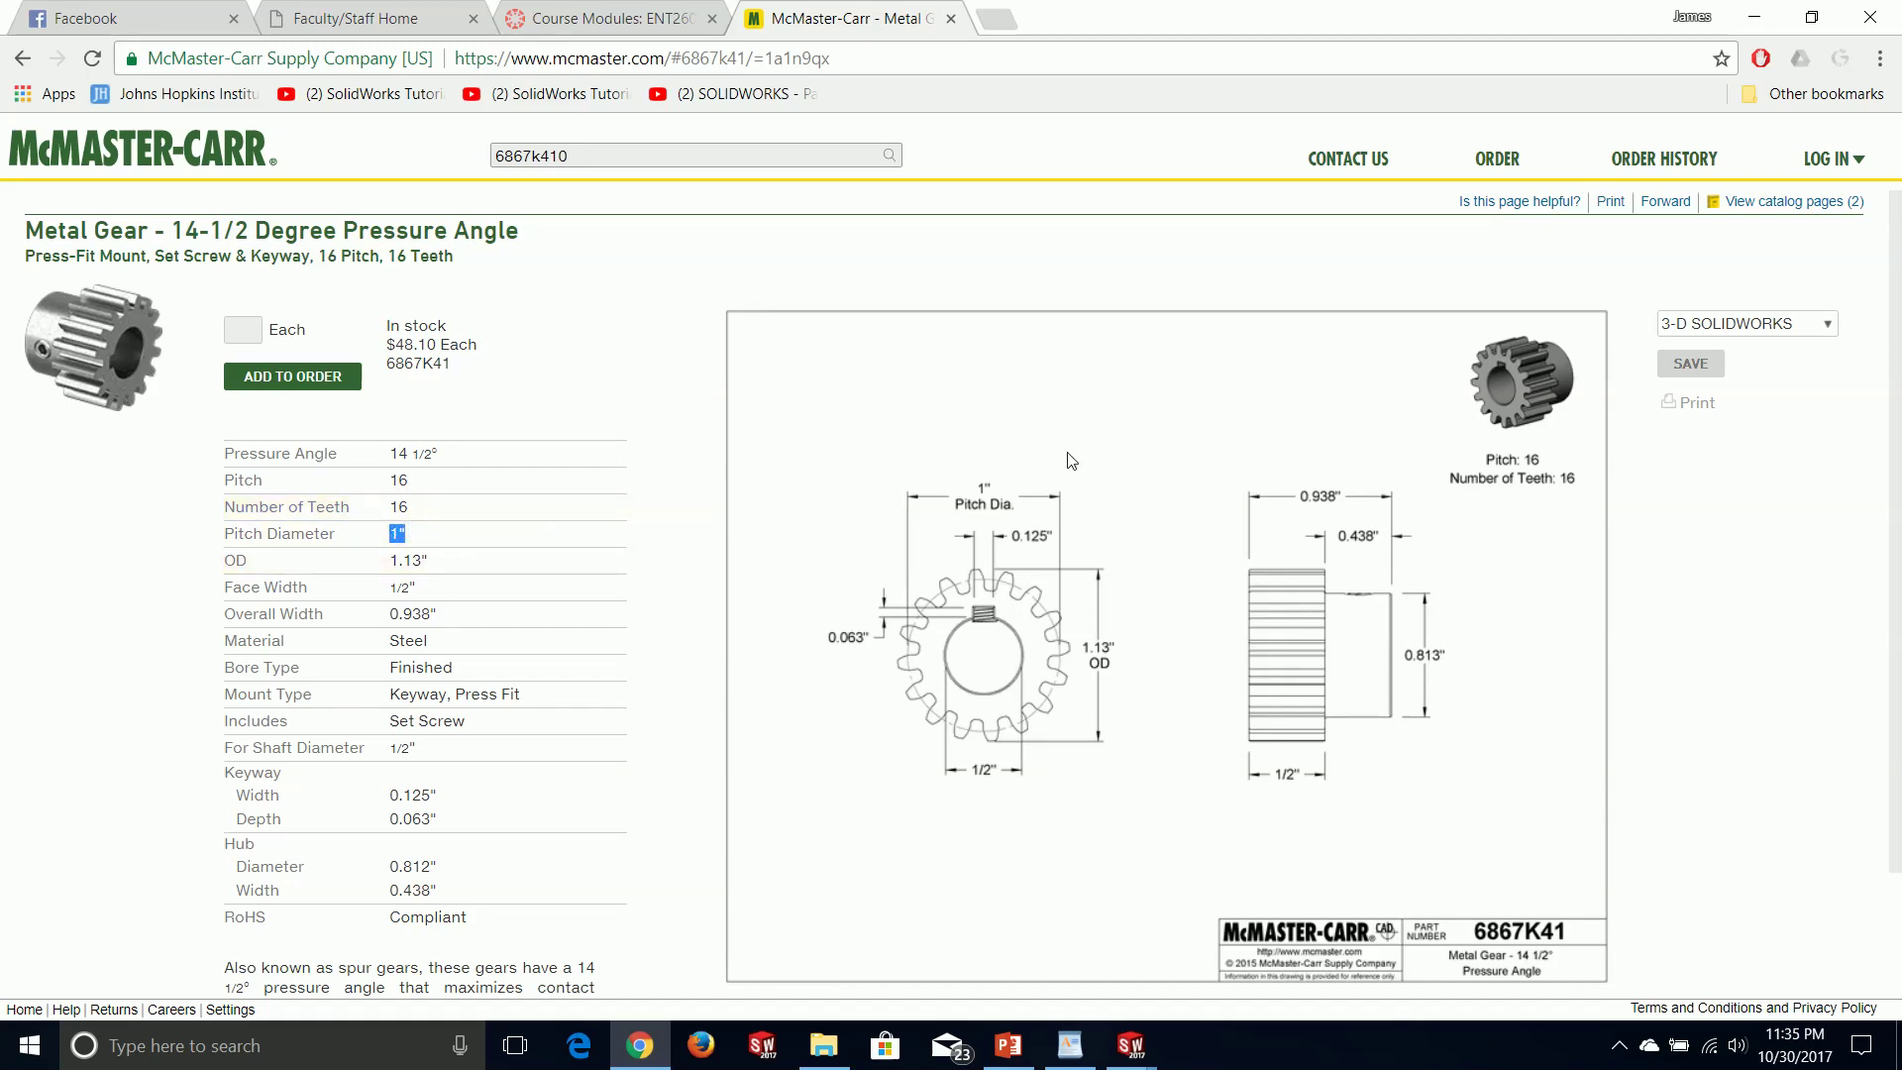
pyautogui.moveTo(1169, 9); pyautogui.dragTo(0, 315)
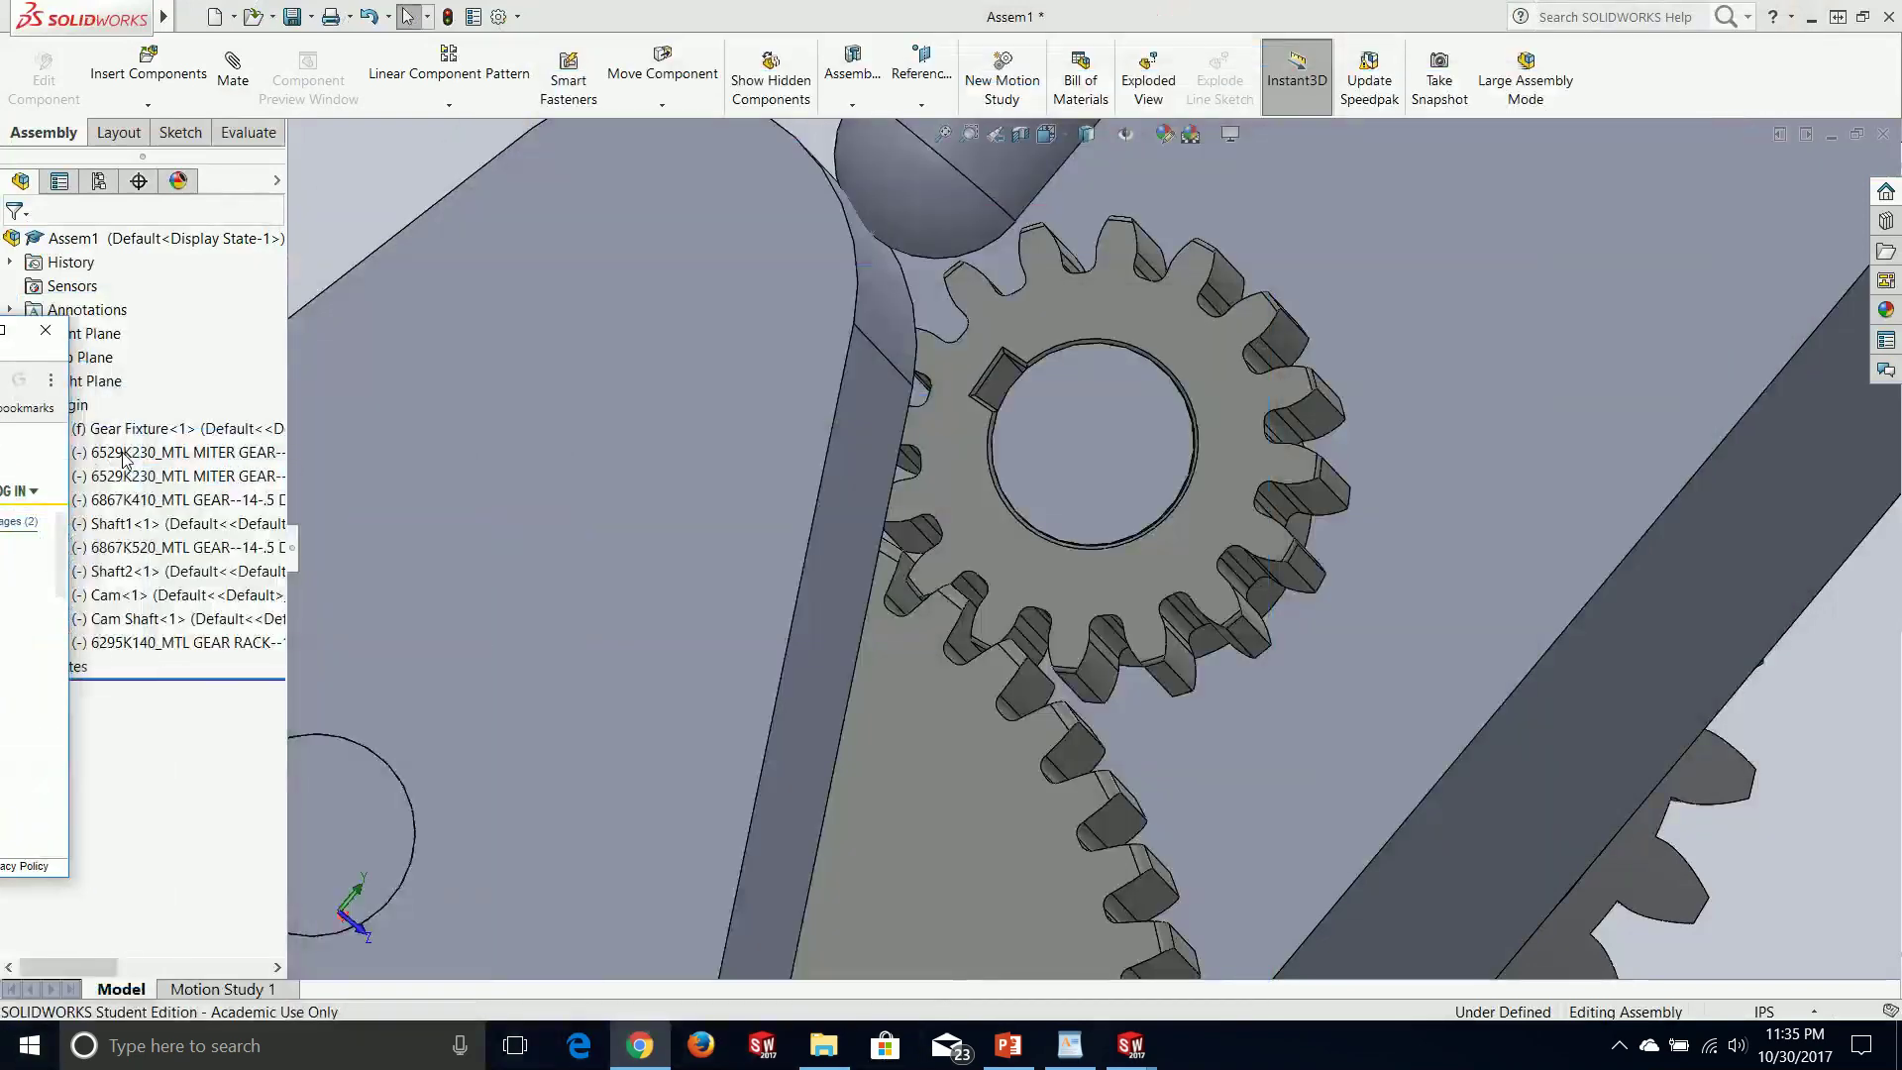
# - Switch to Chrome to review the pitch data of gear 6867K52 on McMaster-Carr, and return to the SOLIDWORKS assembly
pyautogui.scroll(5, 1294, 369)
pyautogui.moveTo(1206, 674); pyautogui.dragTo(1066, 701, button='middle')
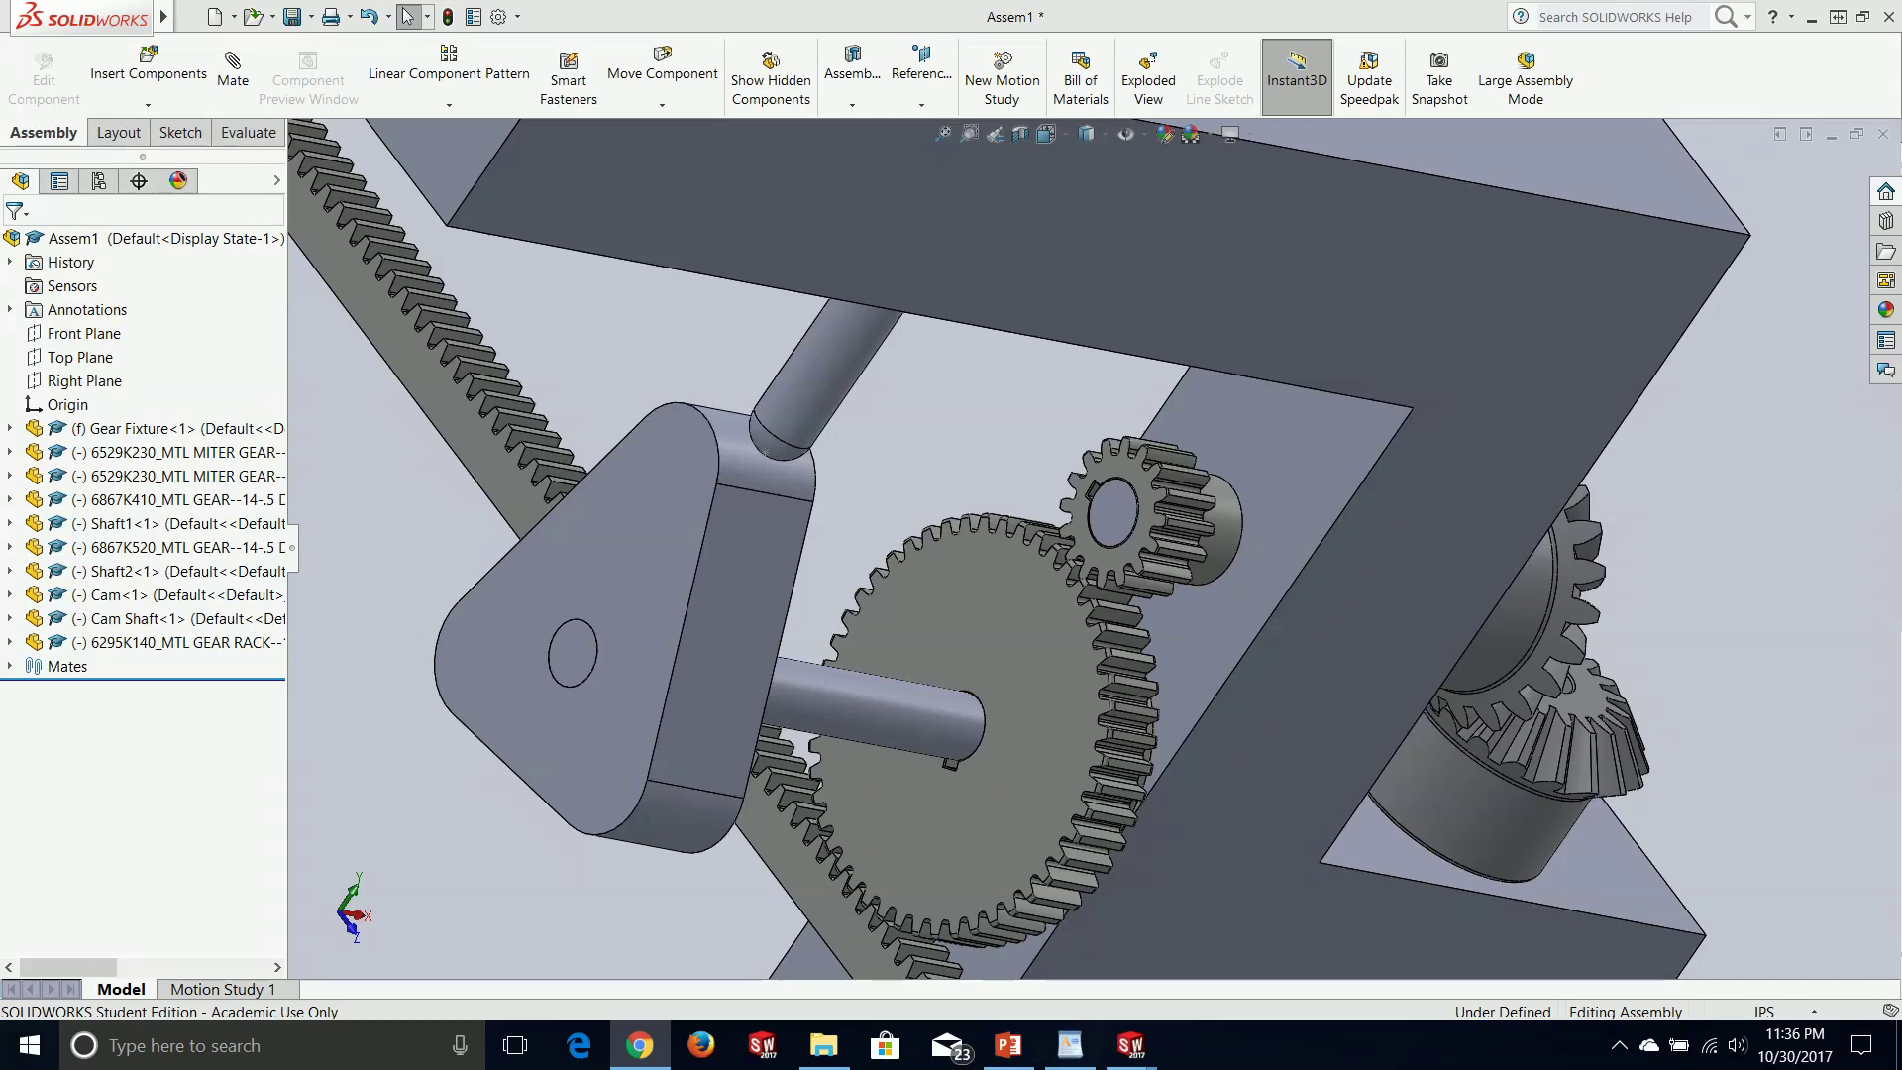
pyautogui.moveTo(0, 41); pyautogui.dragTo(951, 0)
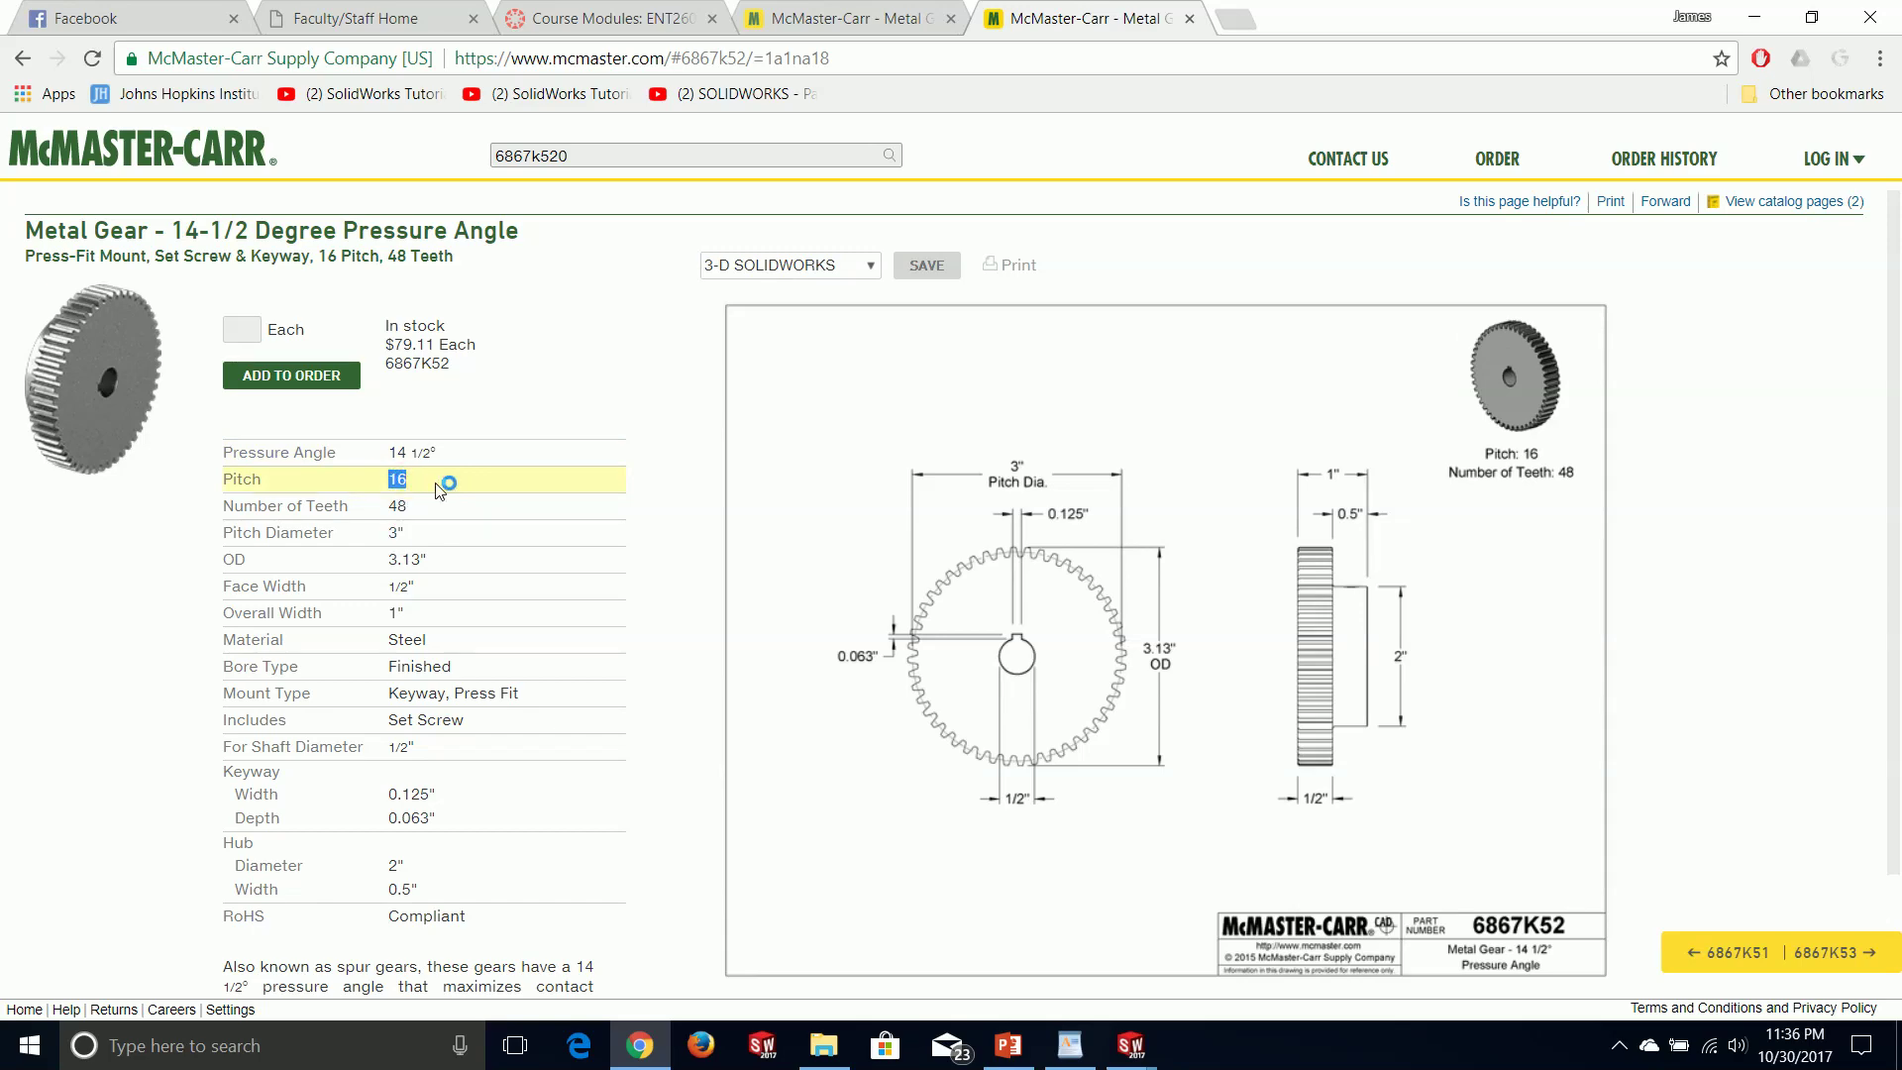
pyautogui.moveTo(1481, 6); pyautogui.dragTo(0, 619)
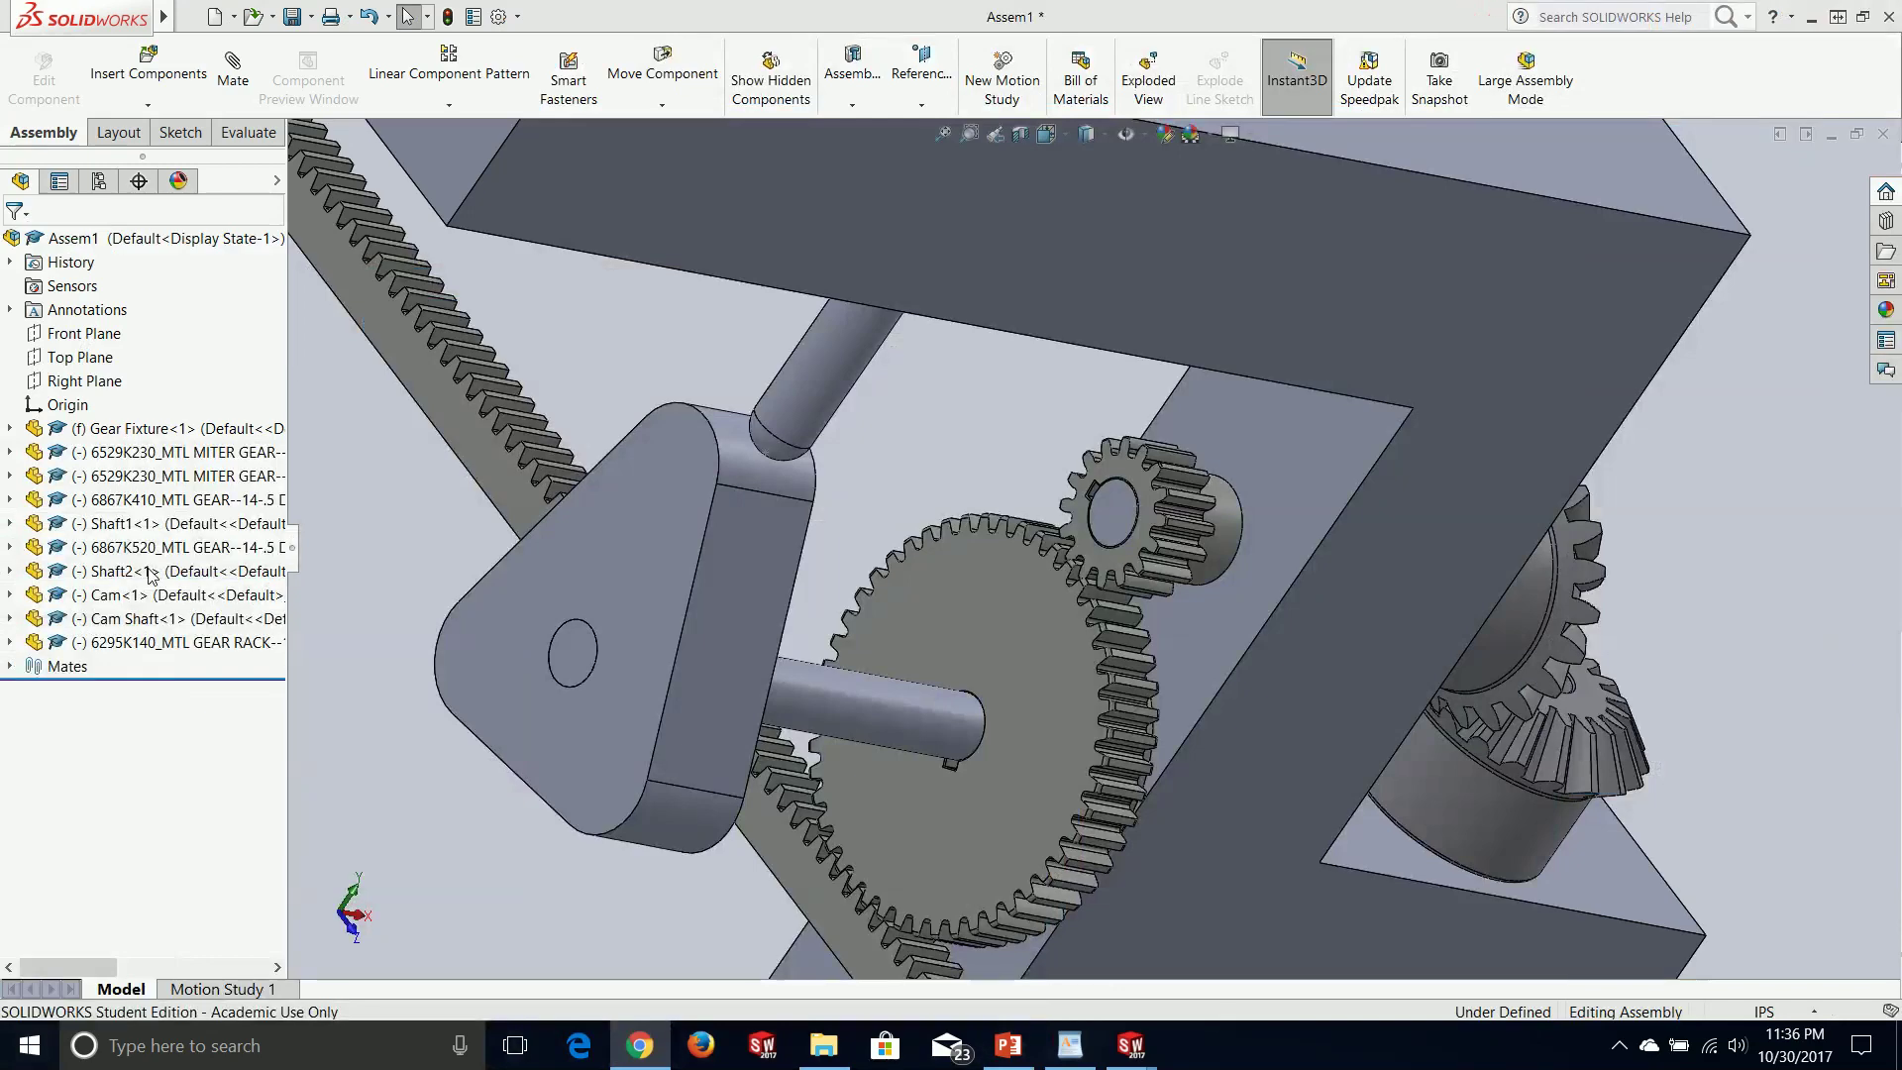
# - Start a Gear mechanical mate between the hub faces of the small spur gear and the large spur gear
pyautogui.scroll(-2, 1063, 349)
pyautogui.moveTo(1078, 485); pyautogui.dragTo(1129, 496, button='middle')
pyautogui.scroll(4, 1108, 565)
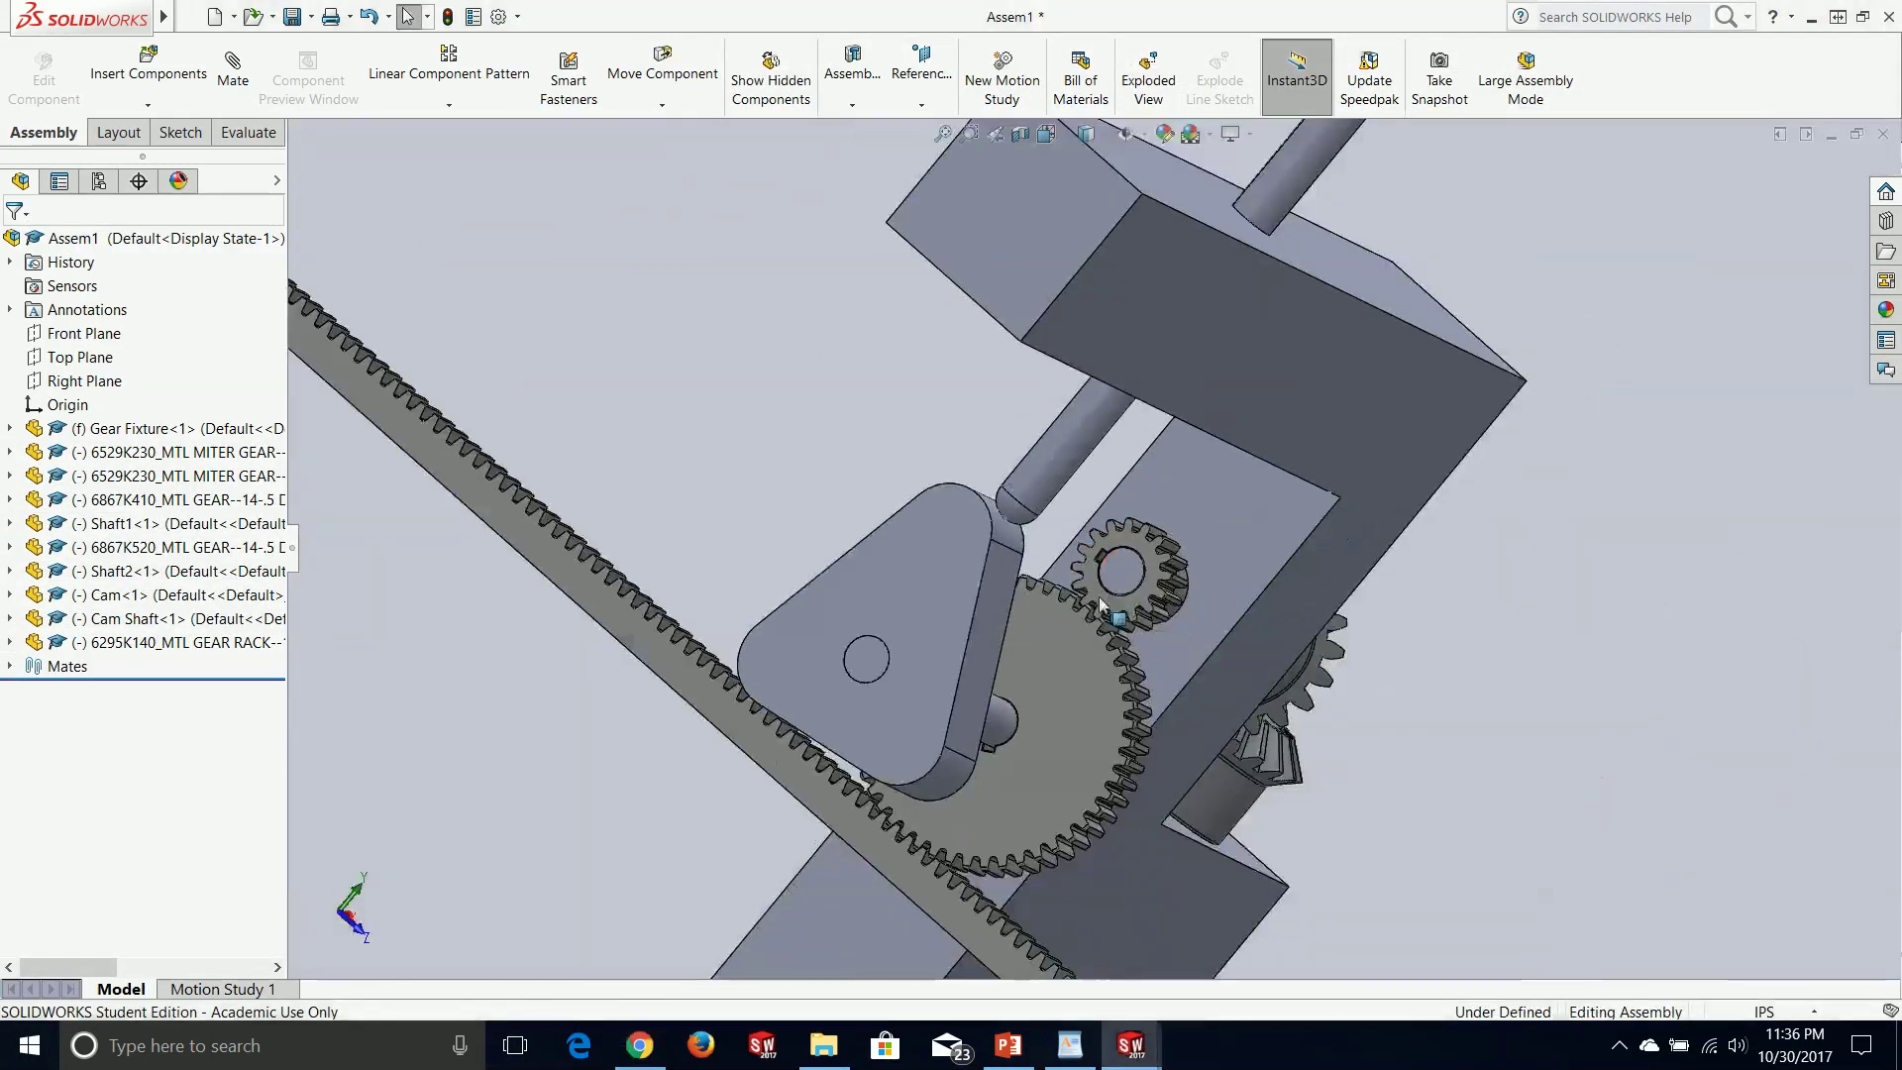
pyautogui.scroll(-5, 1114, 594)
pyautogui.moveTo(1171, 653); pyautogui.dragTo(1050, 646, button='middle')
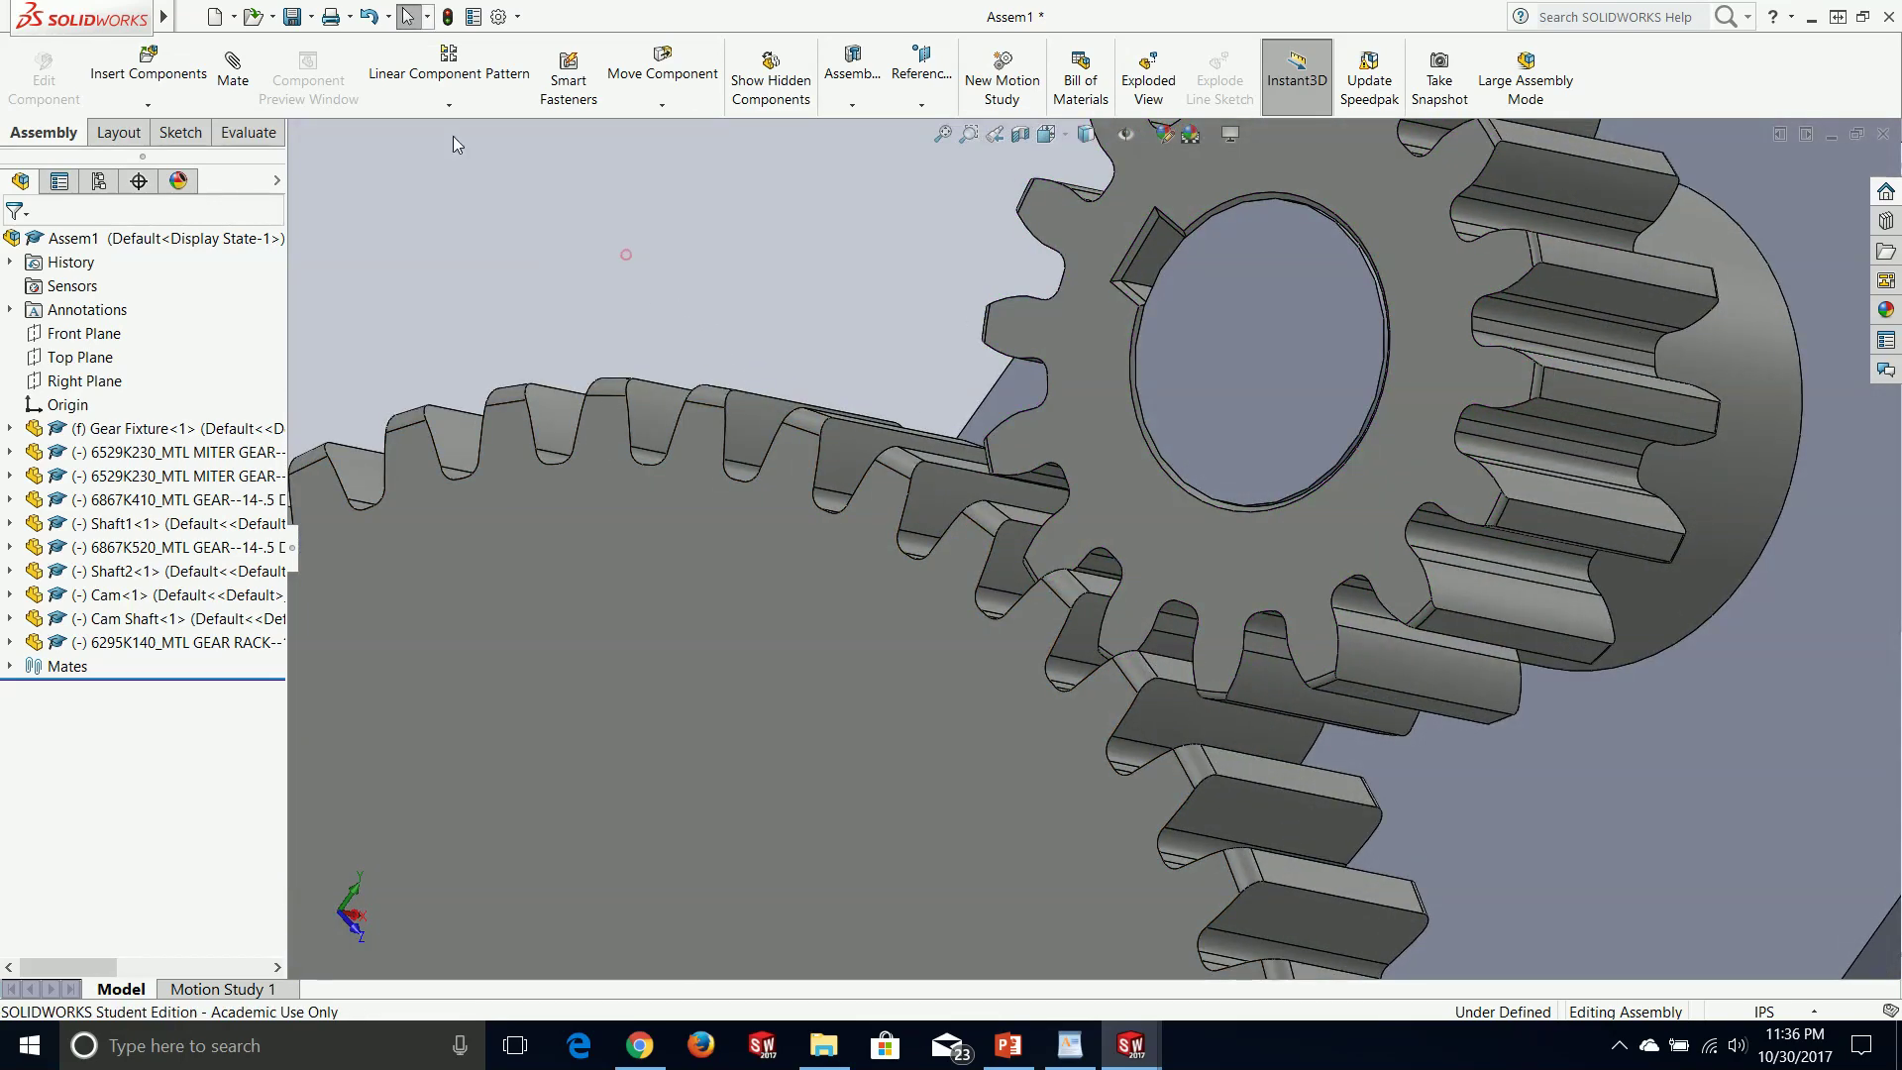
pyautogui.click(234, 61)
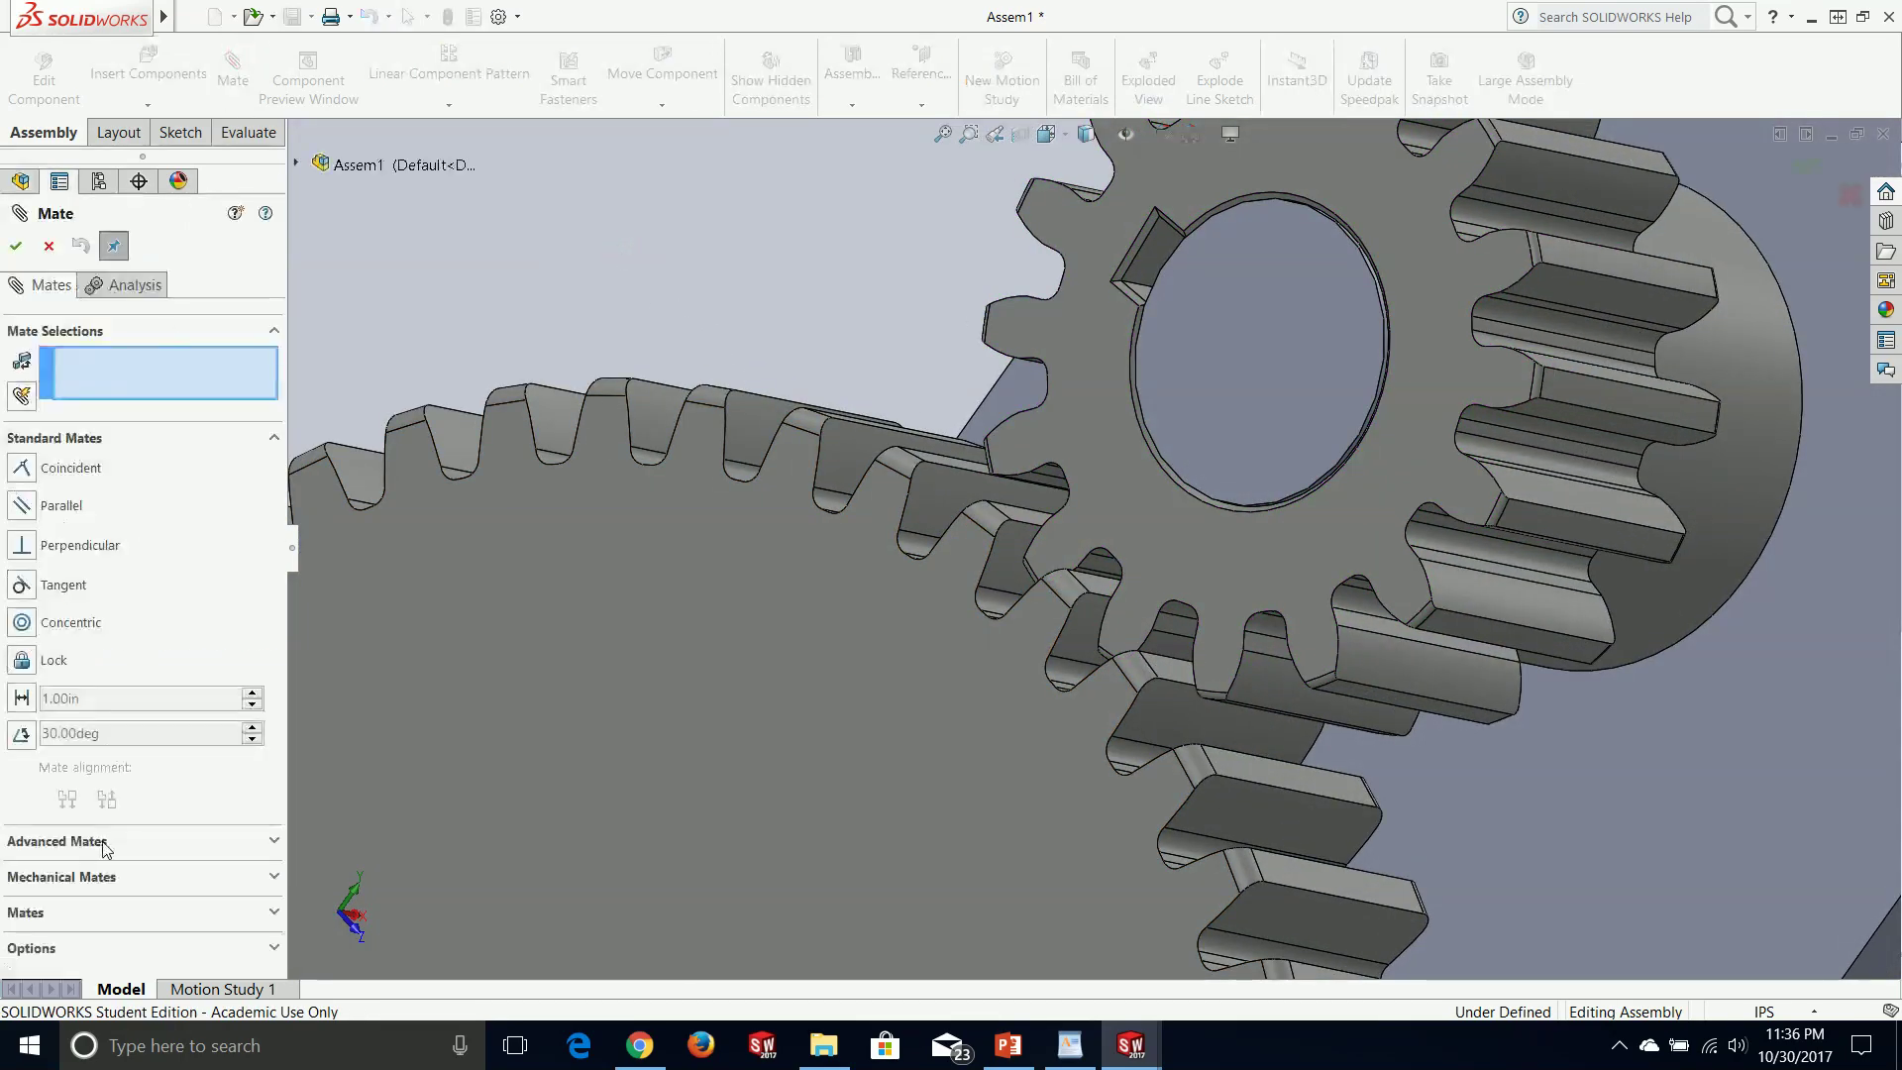
pyautogui.click(111, 877)
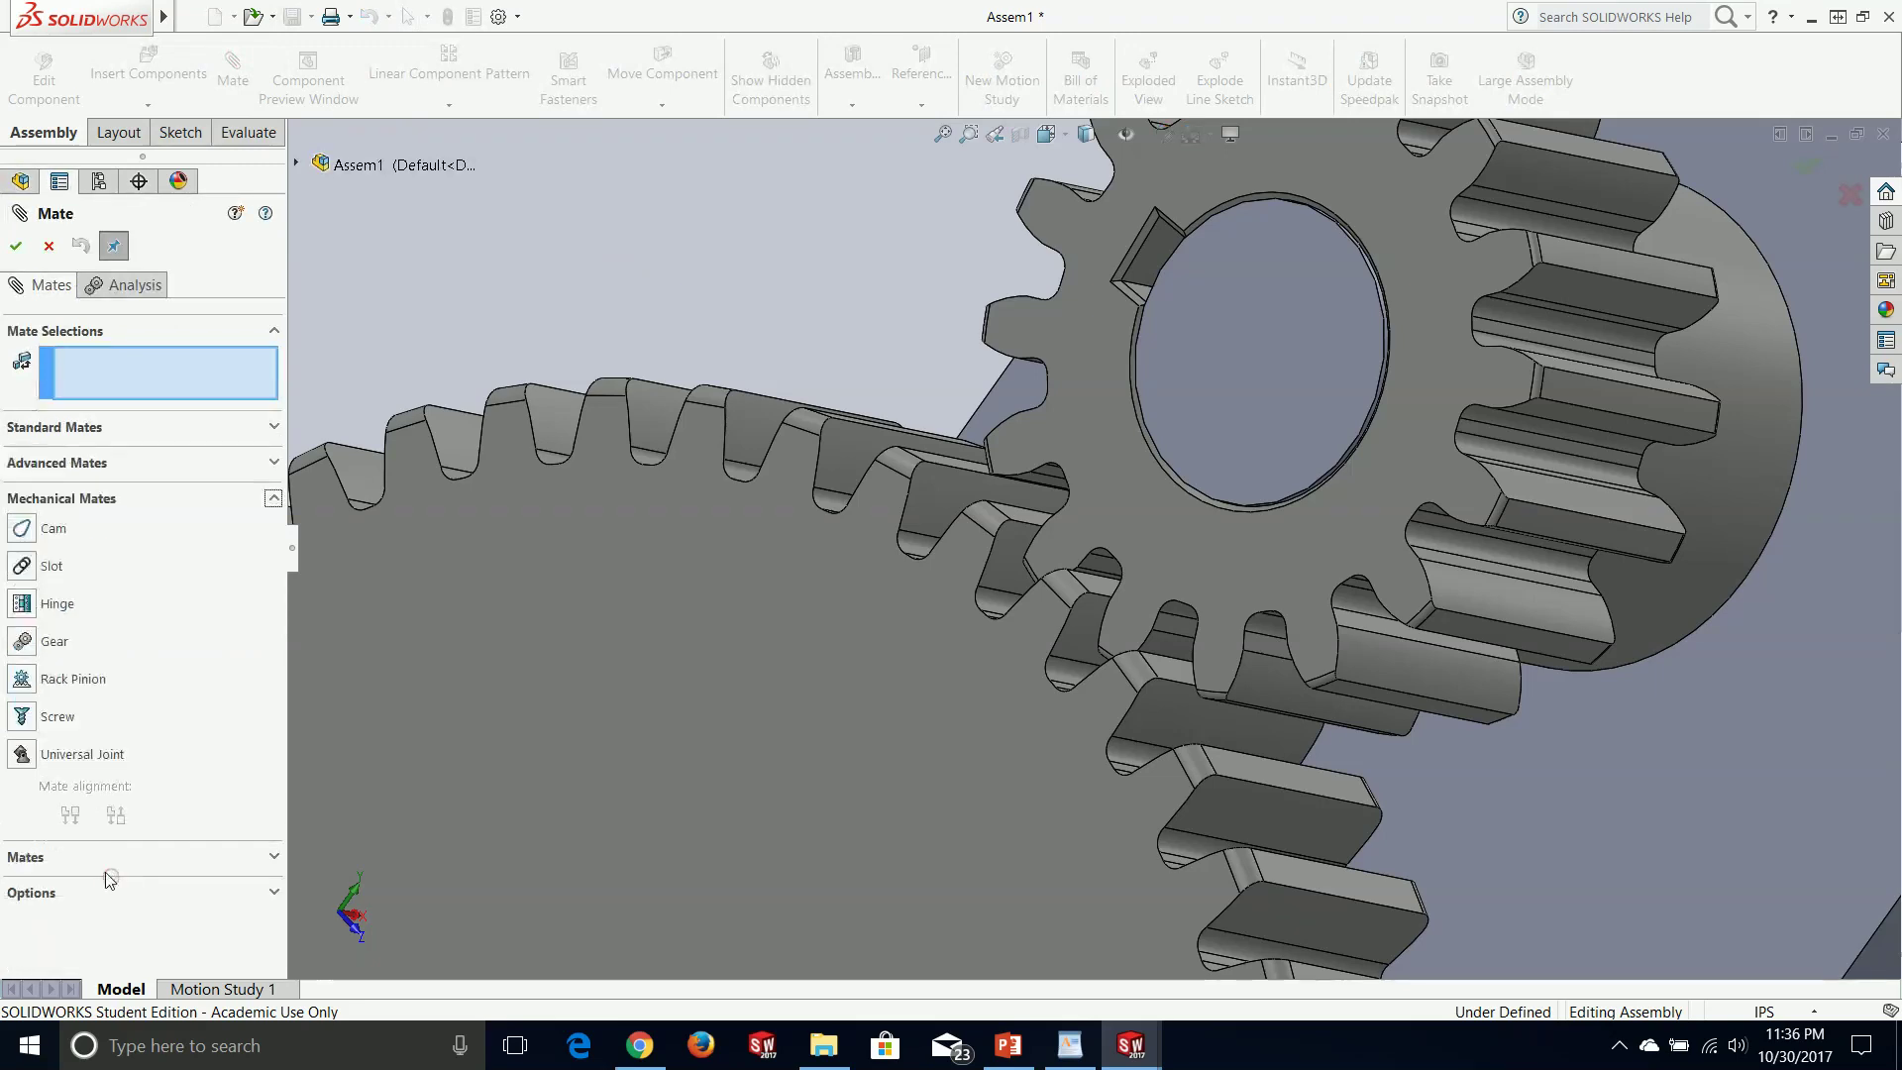
pyautogui.click(21, 641)
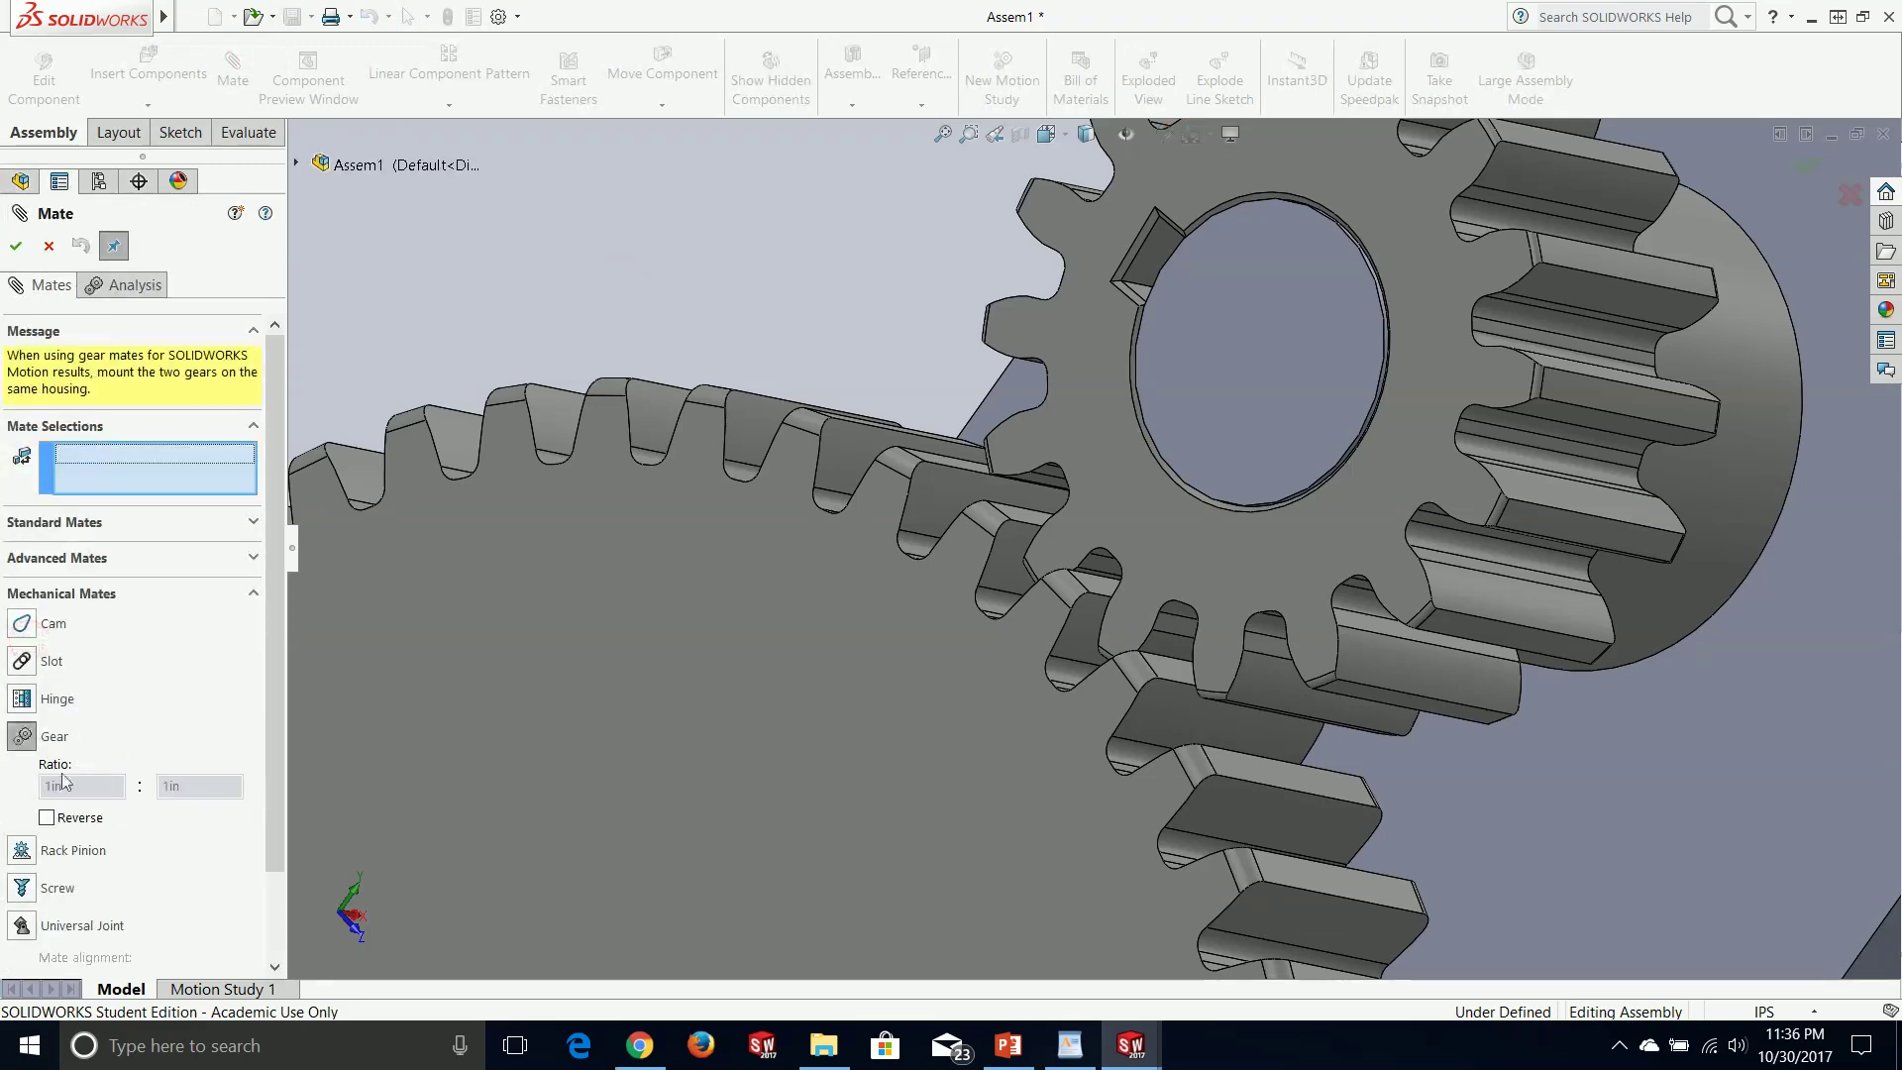
pyautogui.scroll(-2, 1370, 186)
pyautogui.scroll(3, 1702, 402)
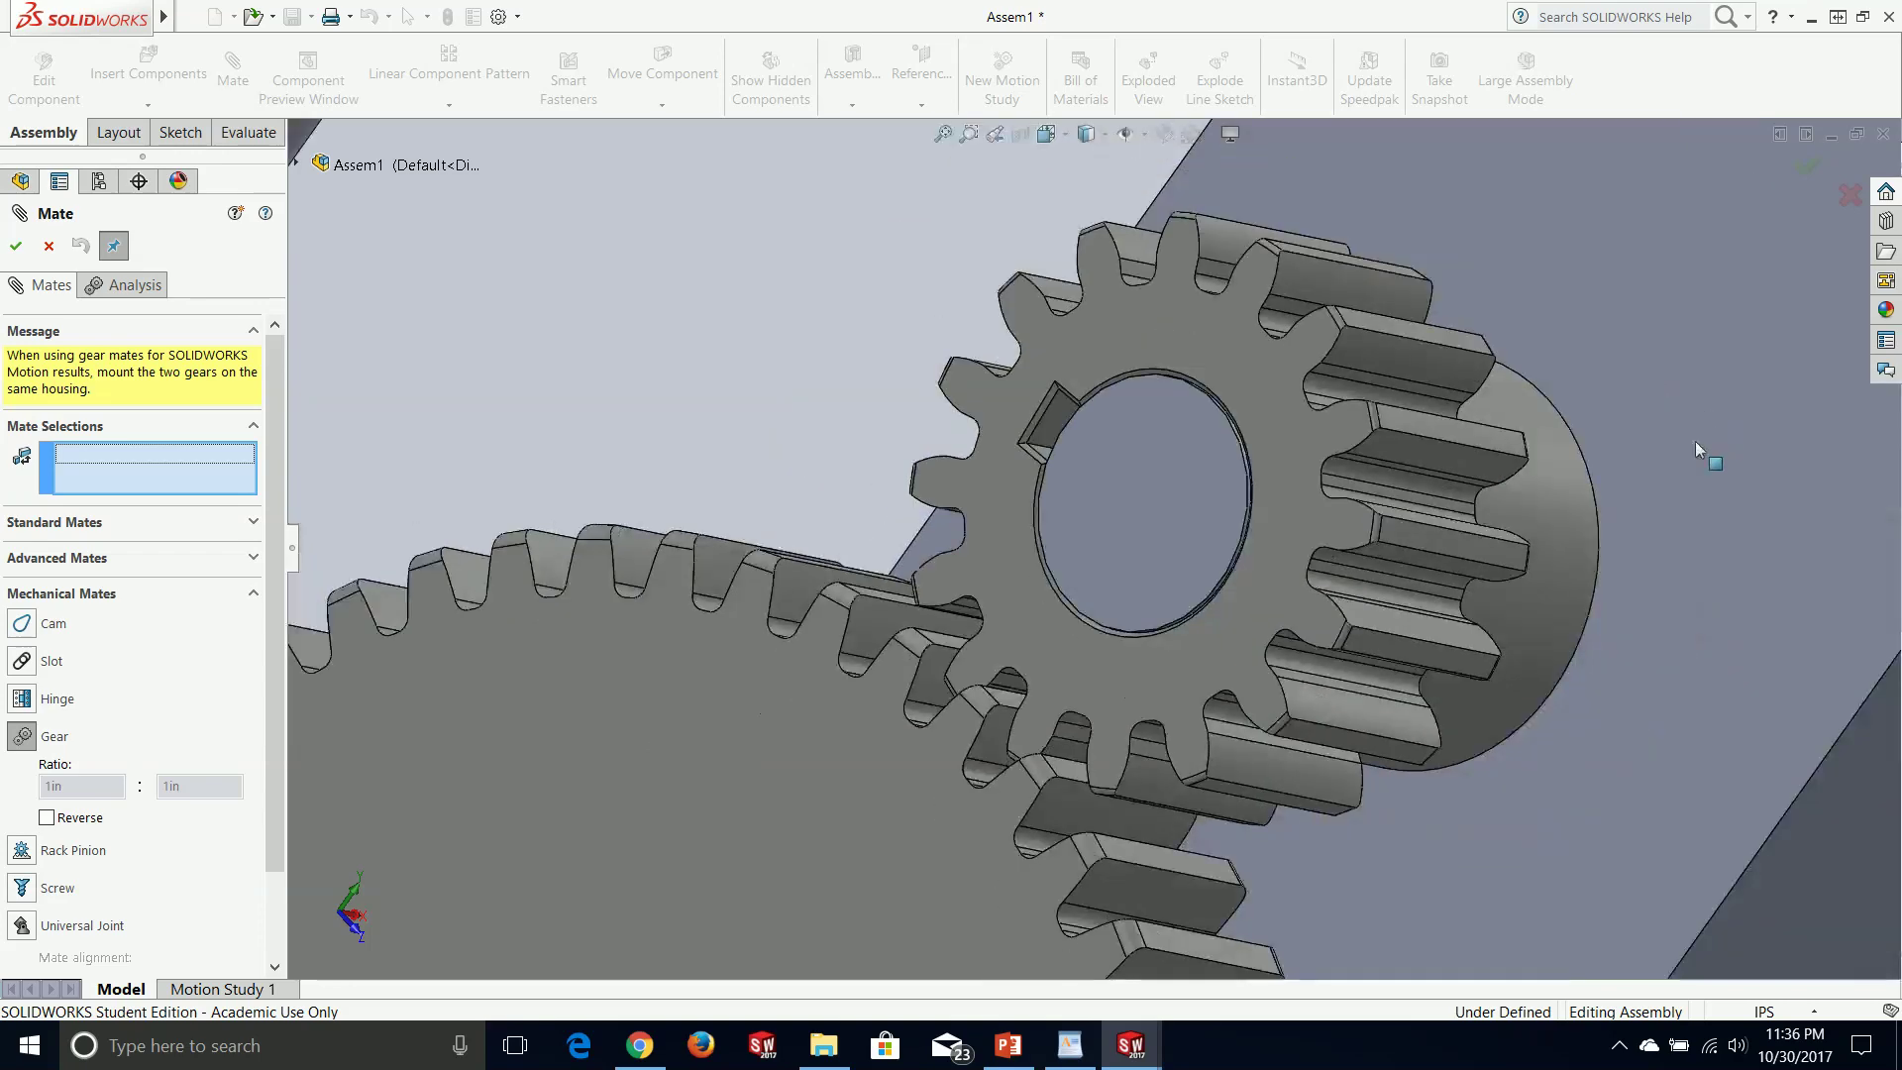
pyautogui.click(1551, 560)
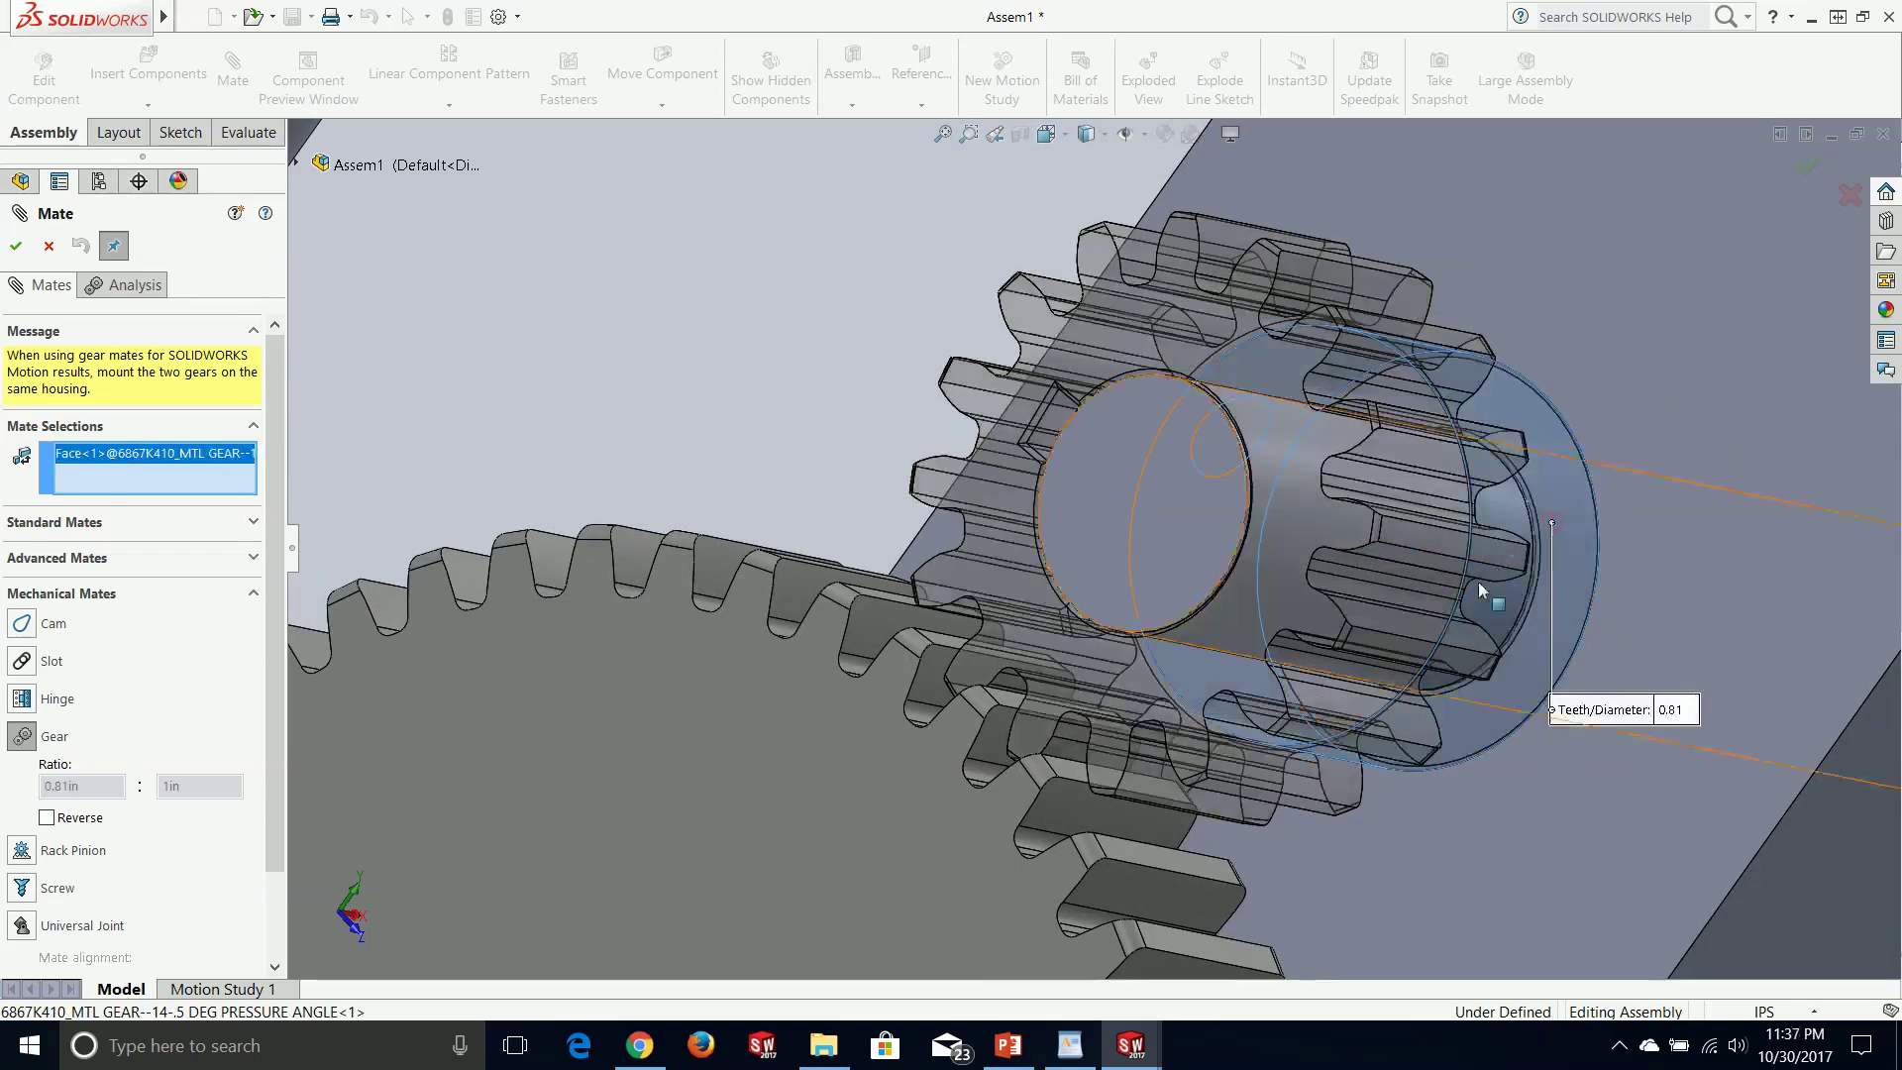
pyautogui.scroll(5, 1495, 567)
pyautogui.moveTo(1297, 704); pyautogui.dragTo(1139, 753, button='middle')
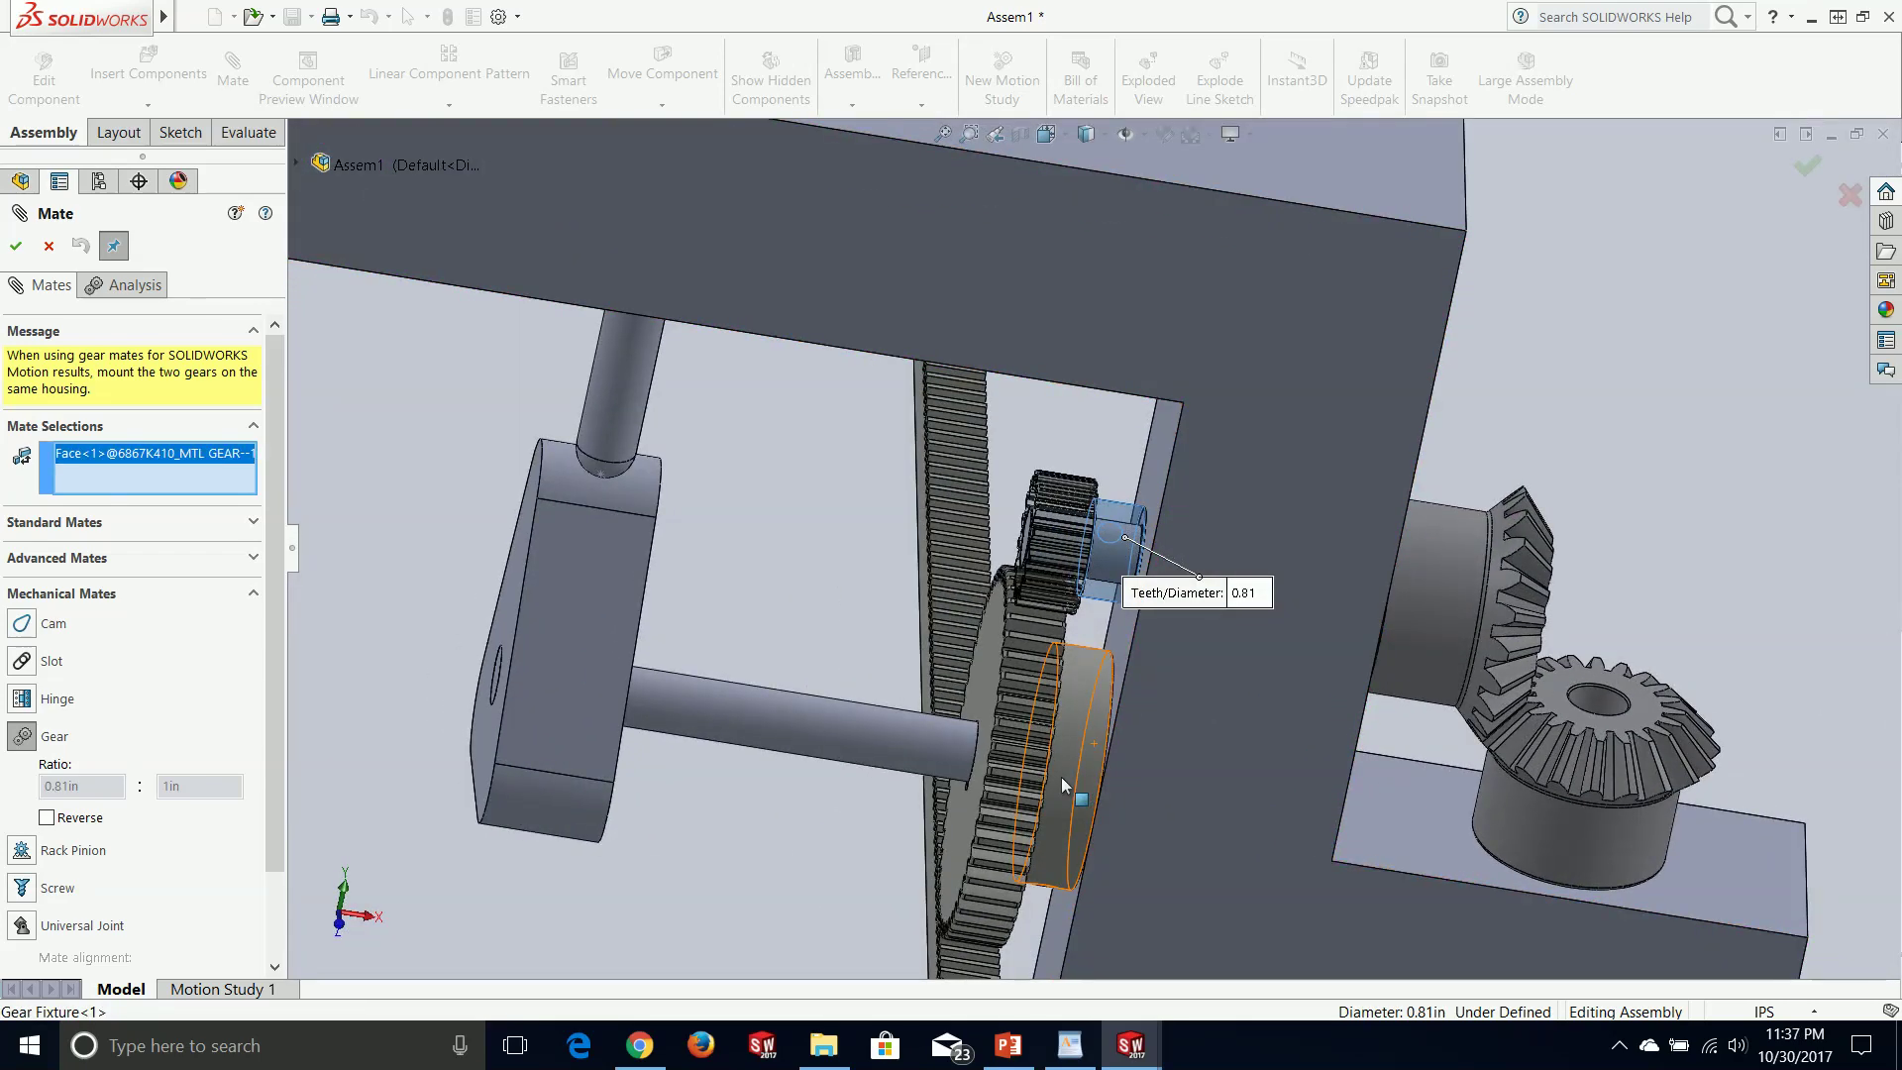
pyautogui.click(1034, 793)
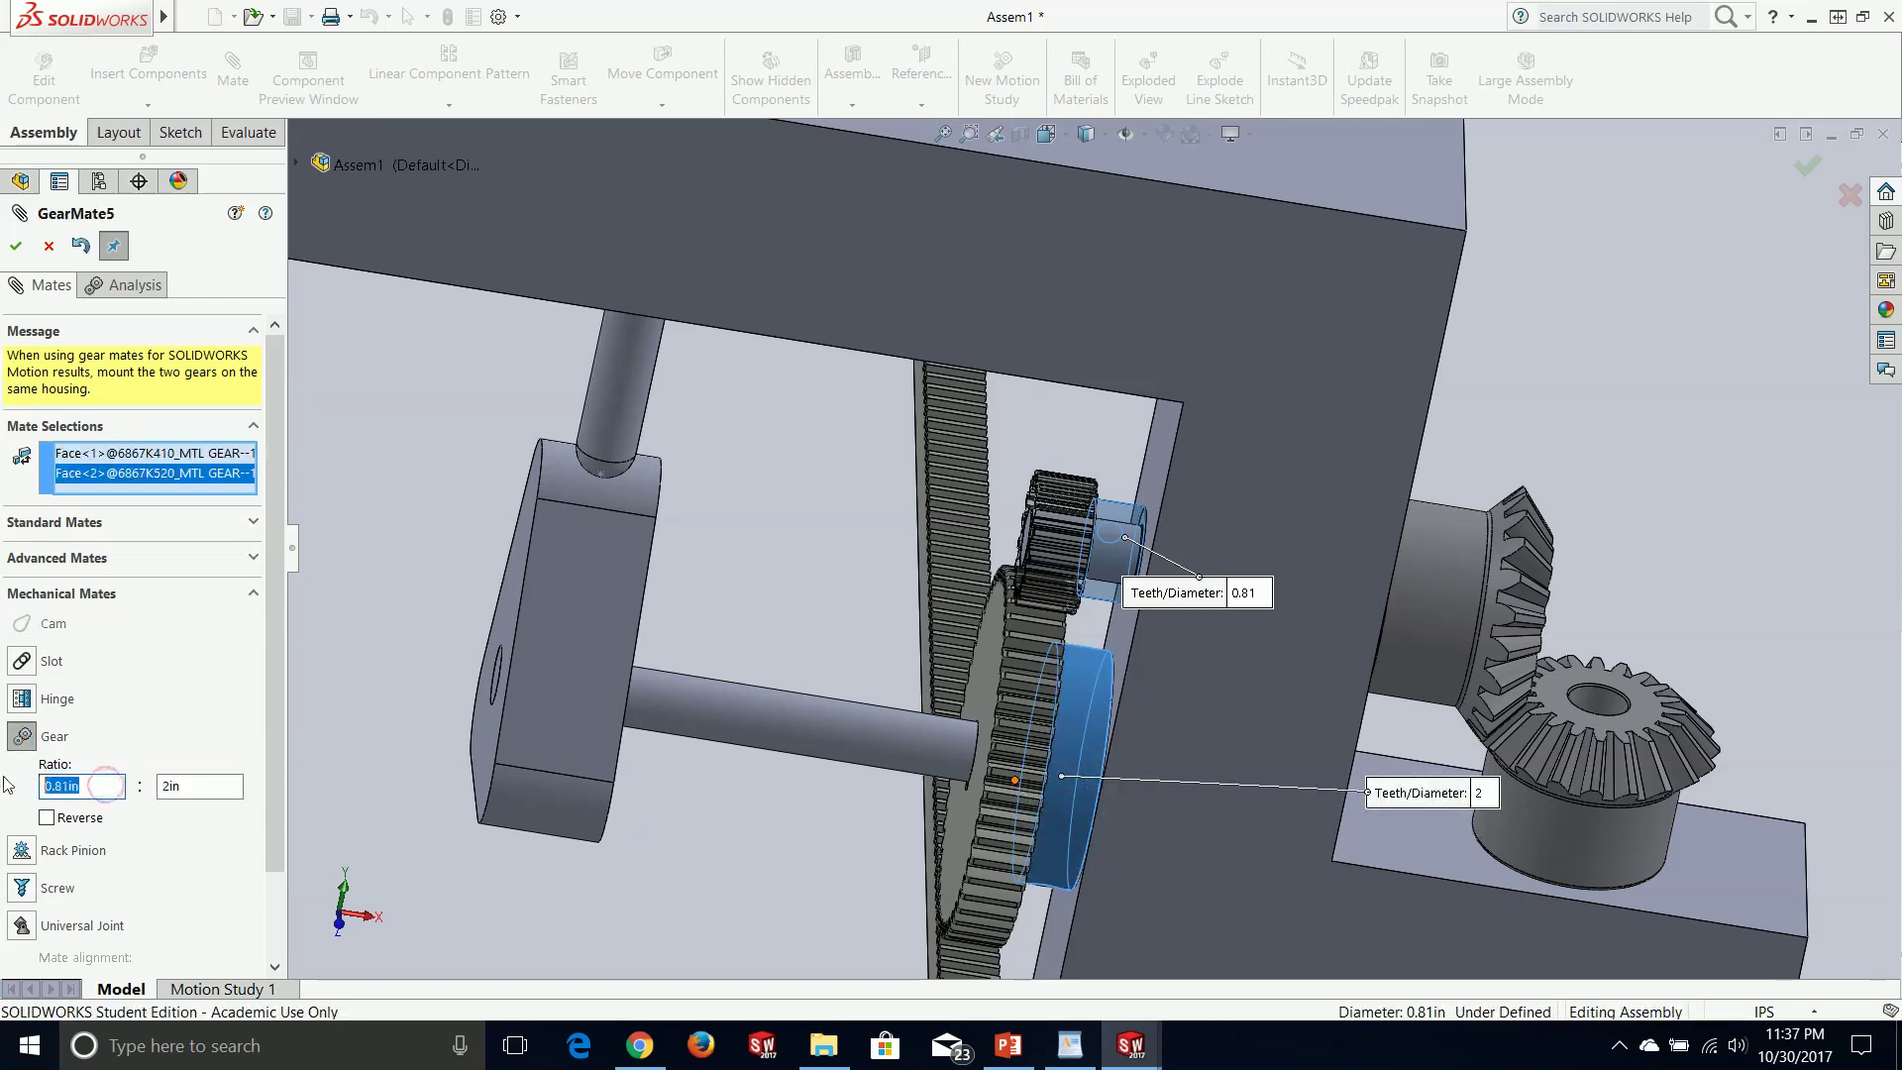
# - Set the gear mate ratio to 1in : 3in, accept the mate and close the Mate command
pyautogui.click(188, 789)
pyautogui.doubleClick(189, 793)
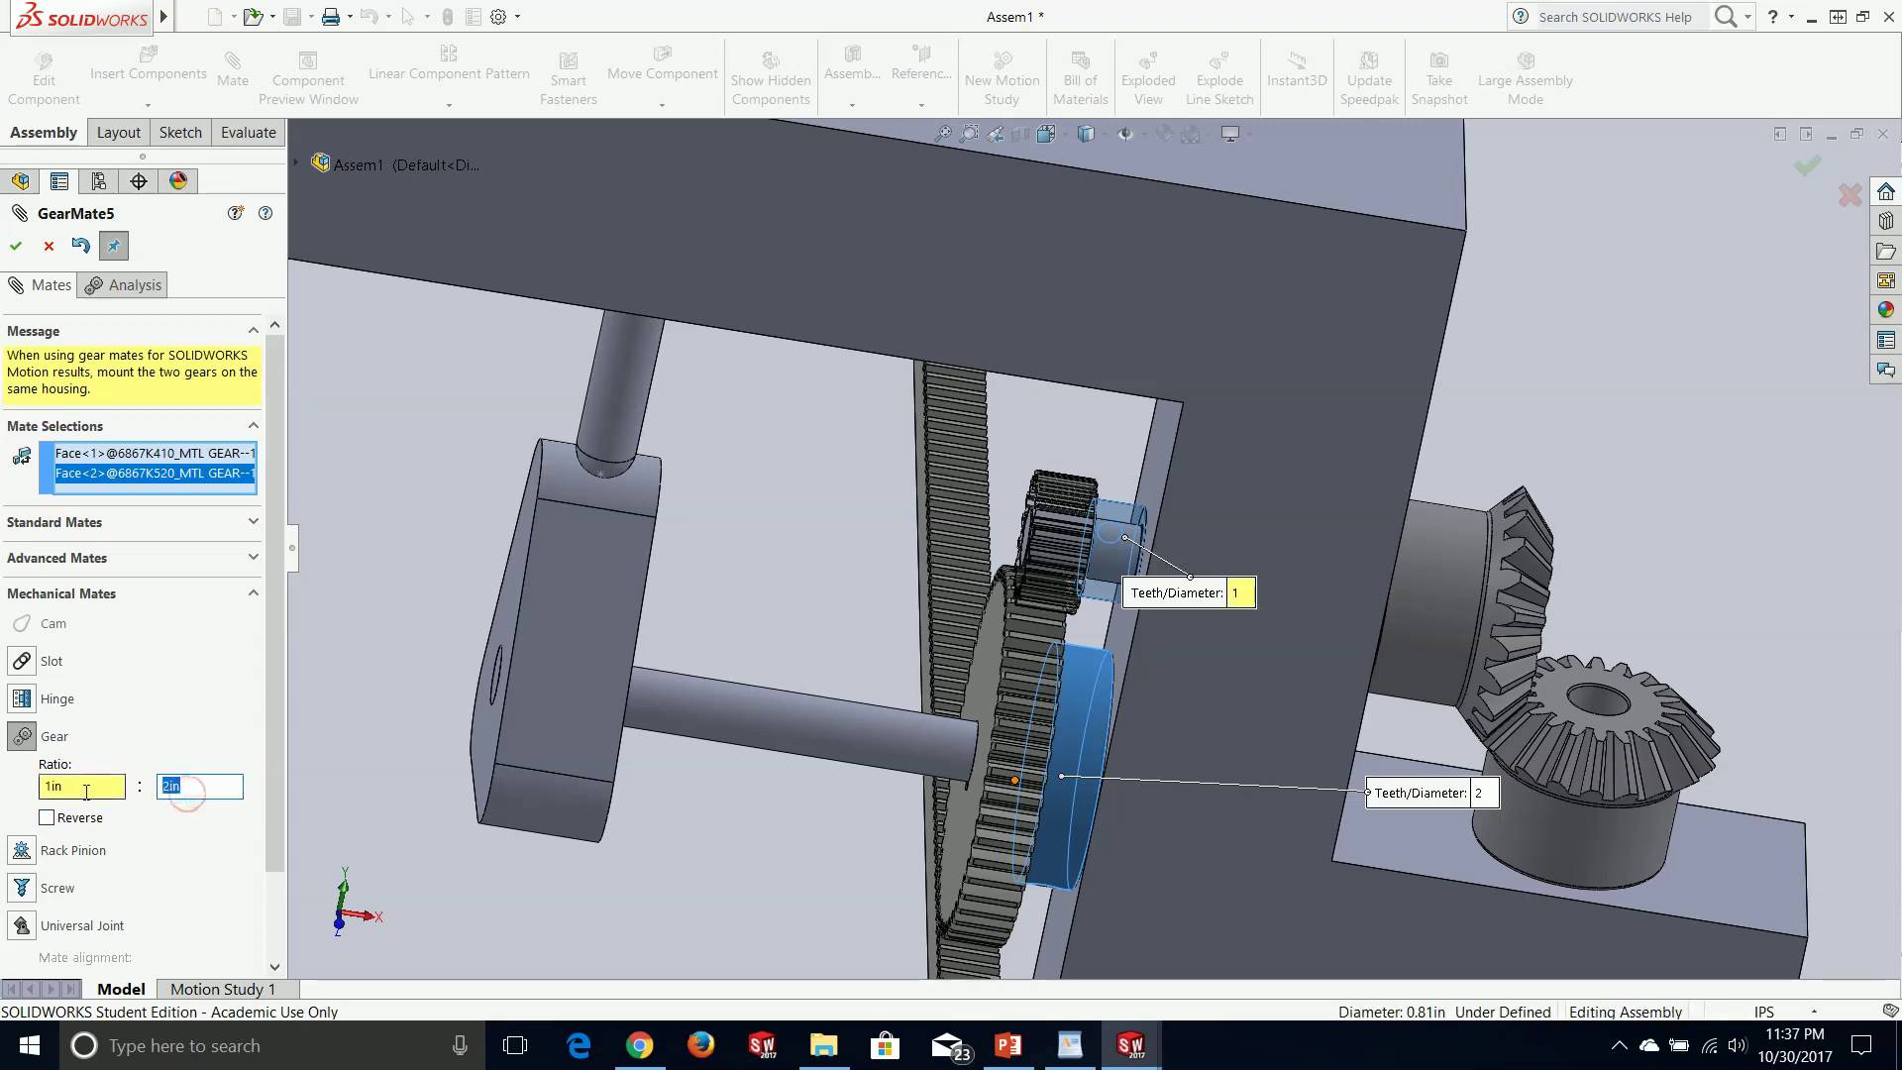
pyautogui.press('Return')
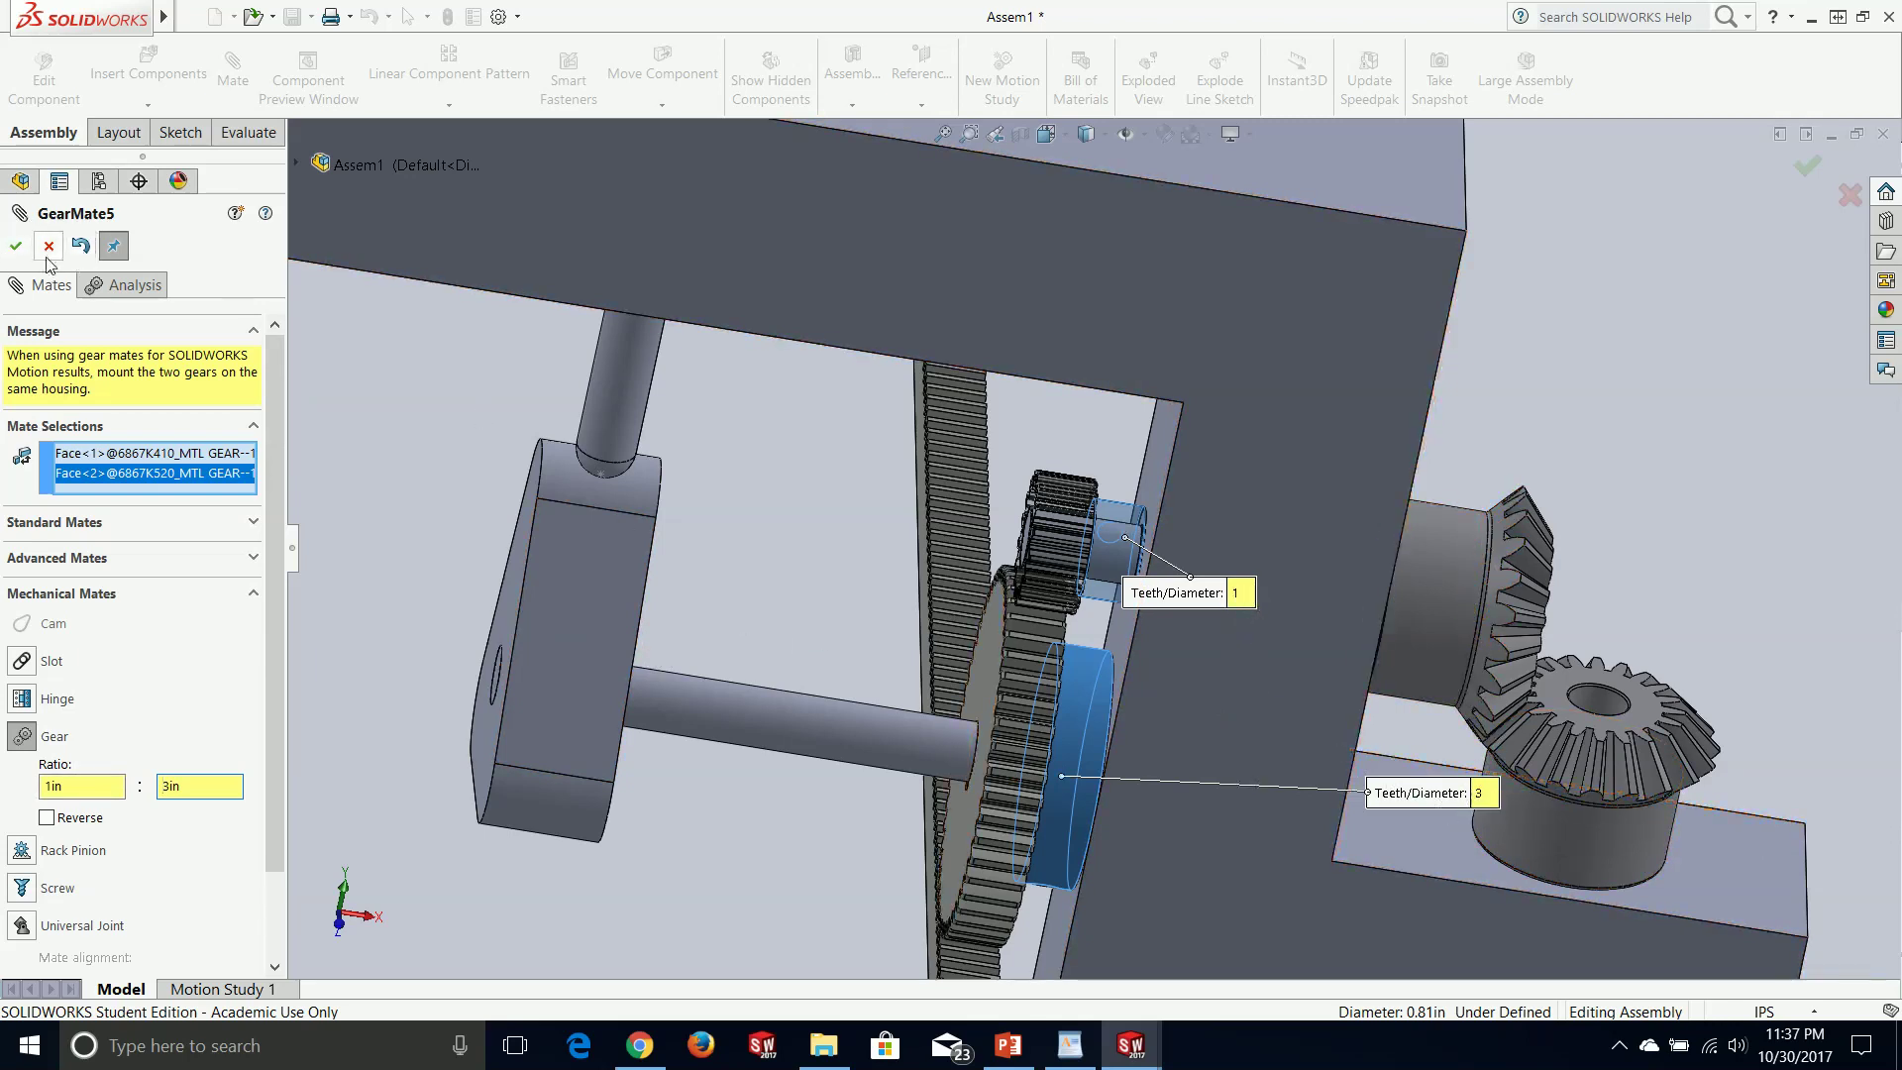
pyautogui.click(16, 246)
pyautogui.moveTo(771, 571); pyautogui.dragTo(763, 556, button='middle')
pyautogui.click(14, 247)
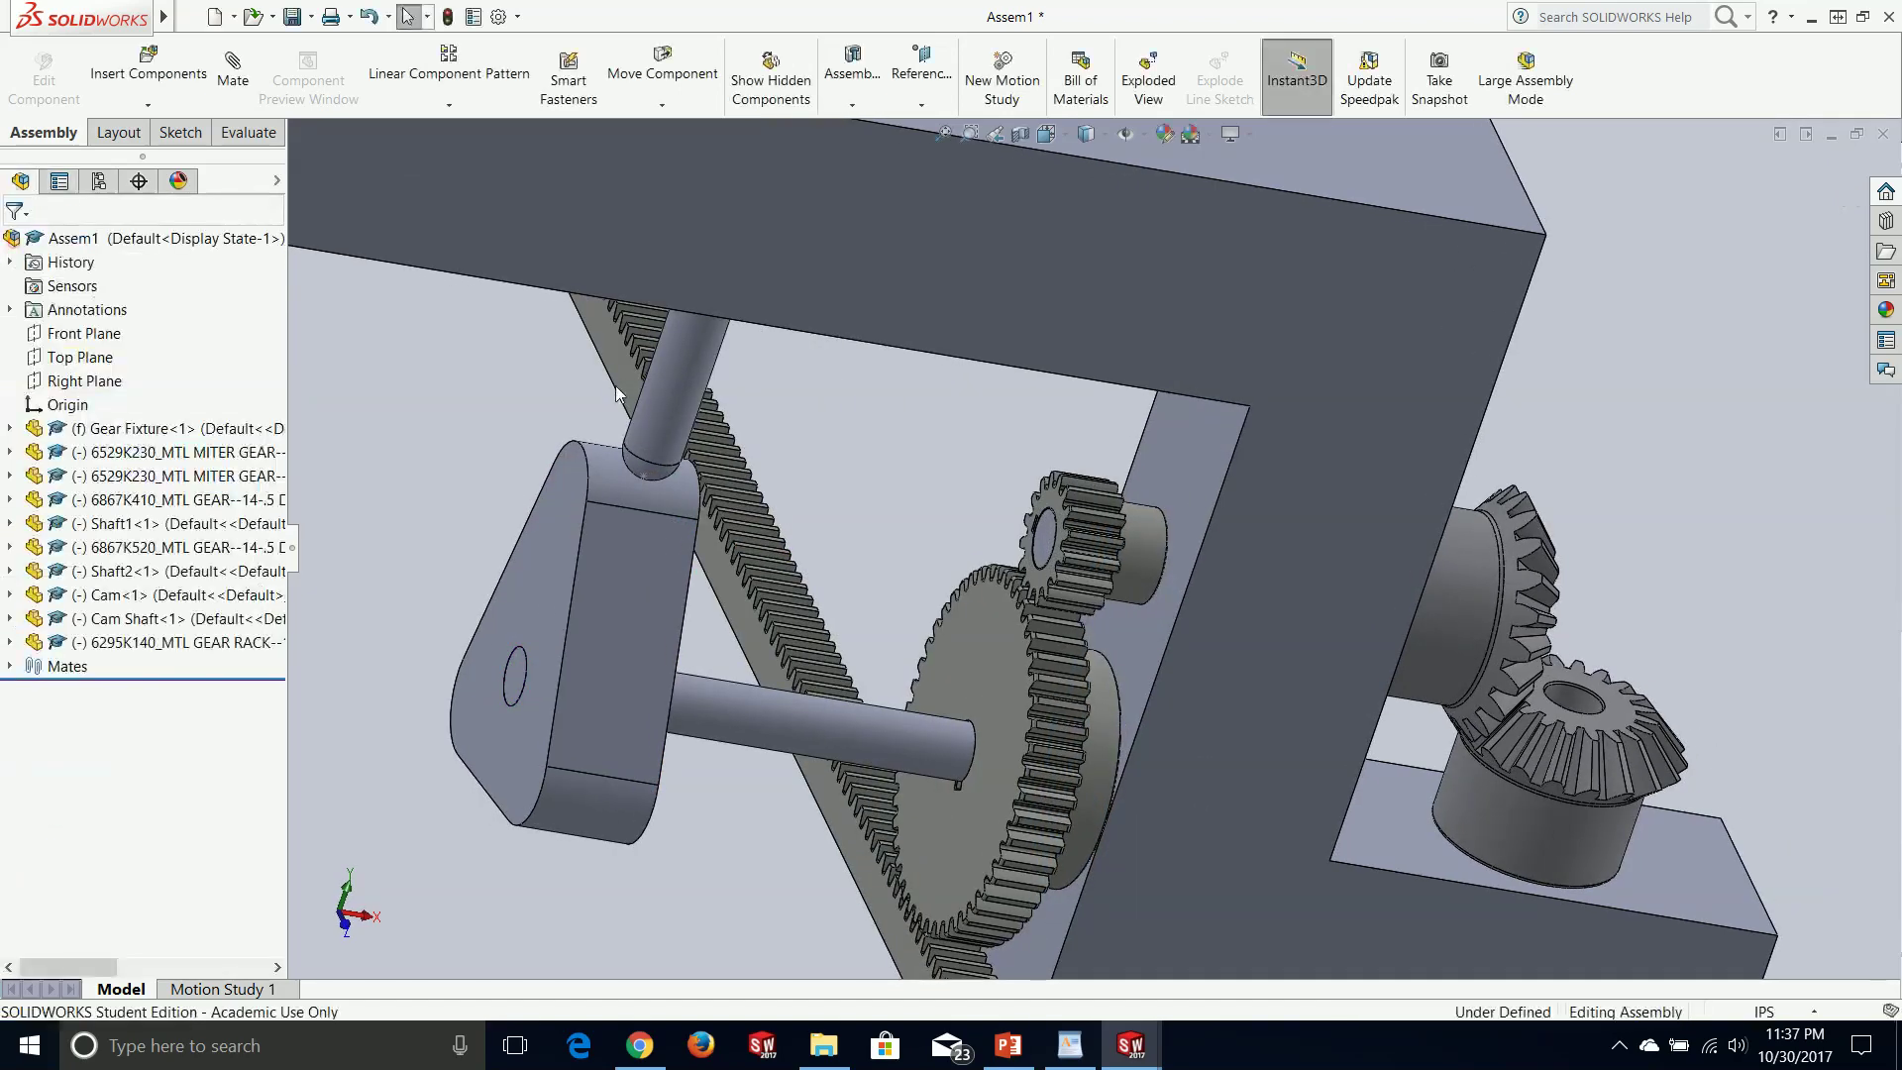
# - Turn the lower miter gear to test whether the motion carries through to the large spur gear
pyautogui.moveTo(1490, 830); pyautogui.dragTo(1602, 798)
pyautogui.press('Escape')
pyautogui.moveTo(1603, 798); pyautogui.dragTo(1673, 747, button='middle')
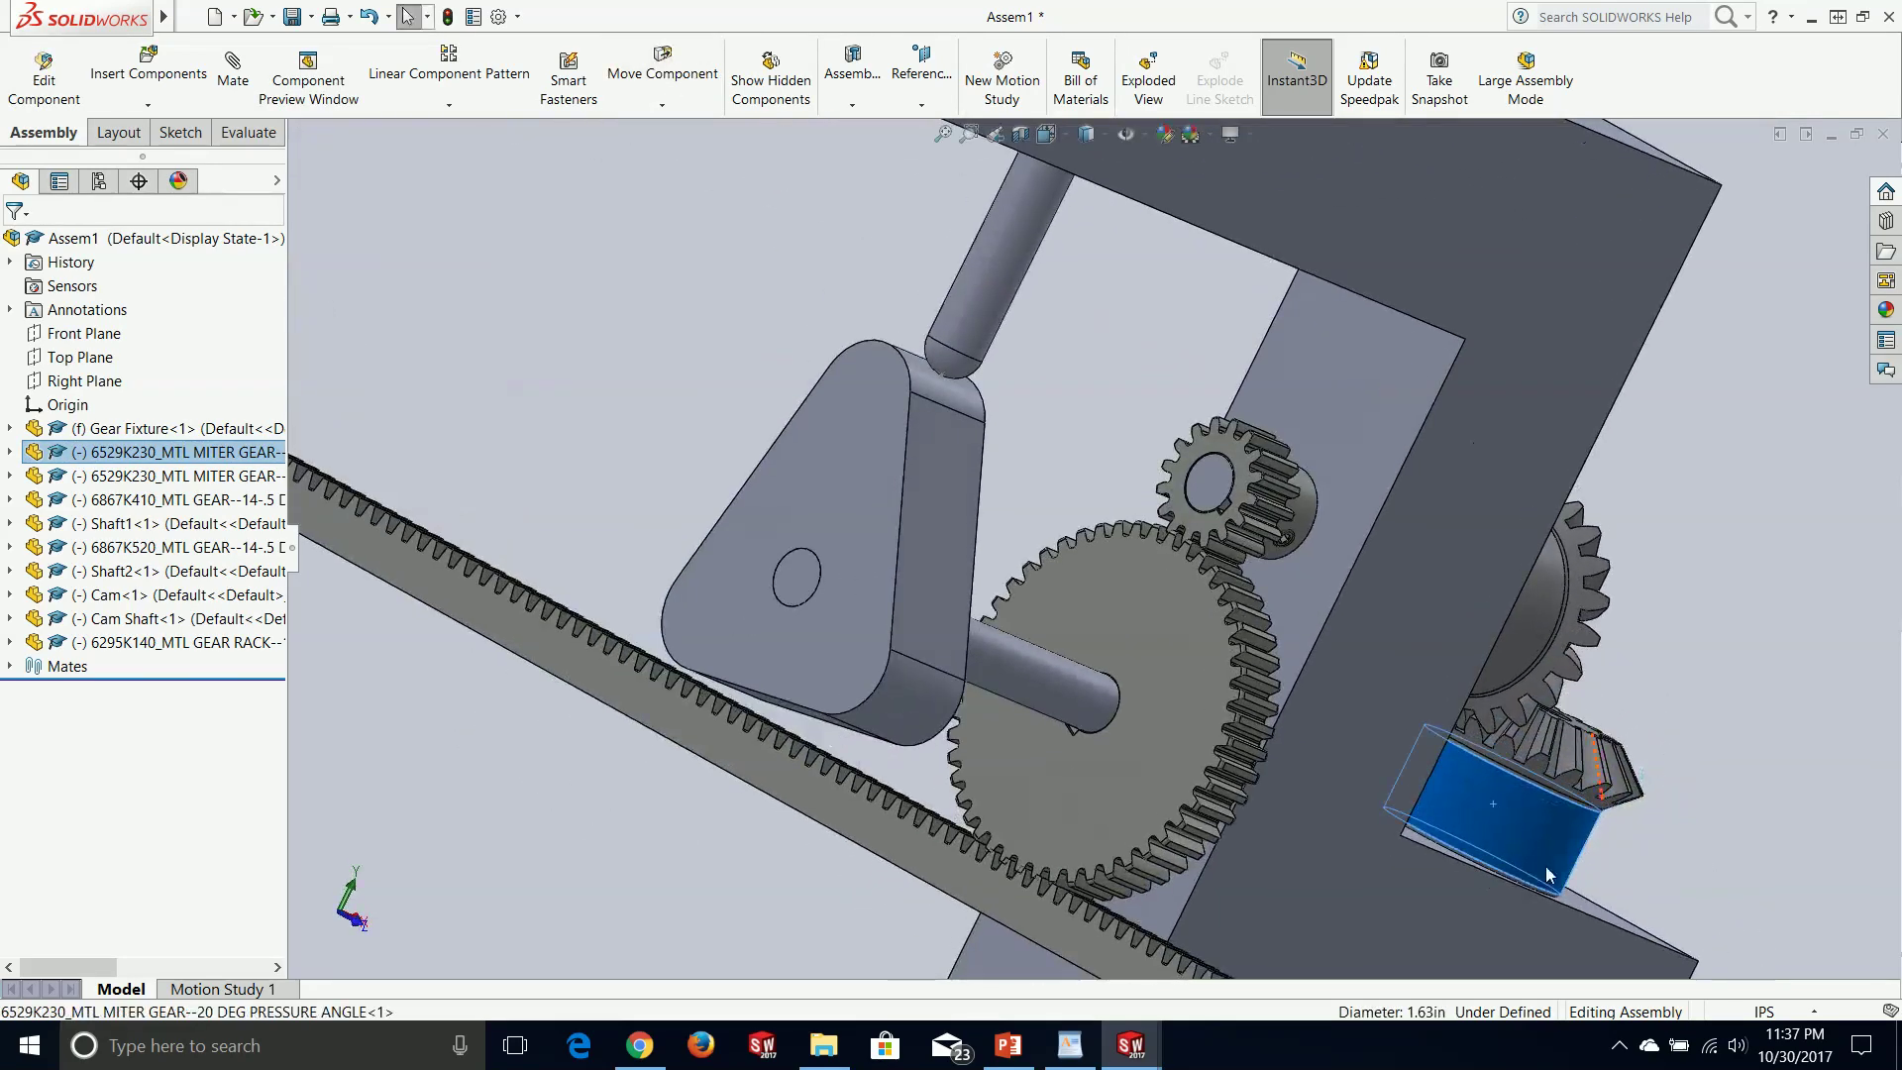
pyautogui.moveTo(1525, 838)
pyautogui.mouseDown()
pyautogui.moveTo(1563, 842)
pyautogui.moveTo(1504, 824)
pyautogui.mouseUp()
pyautogui.moveTo(1504, 824); pyautogui.dragTo(1256, 848, button='middle')
pyautogui.scroll(5, 1256, 850)
pyautogui.moveTo(1008, 828); pyautogui.dragTo(1135, 814, button='middle')
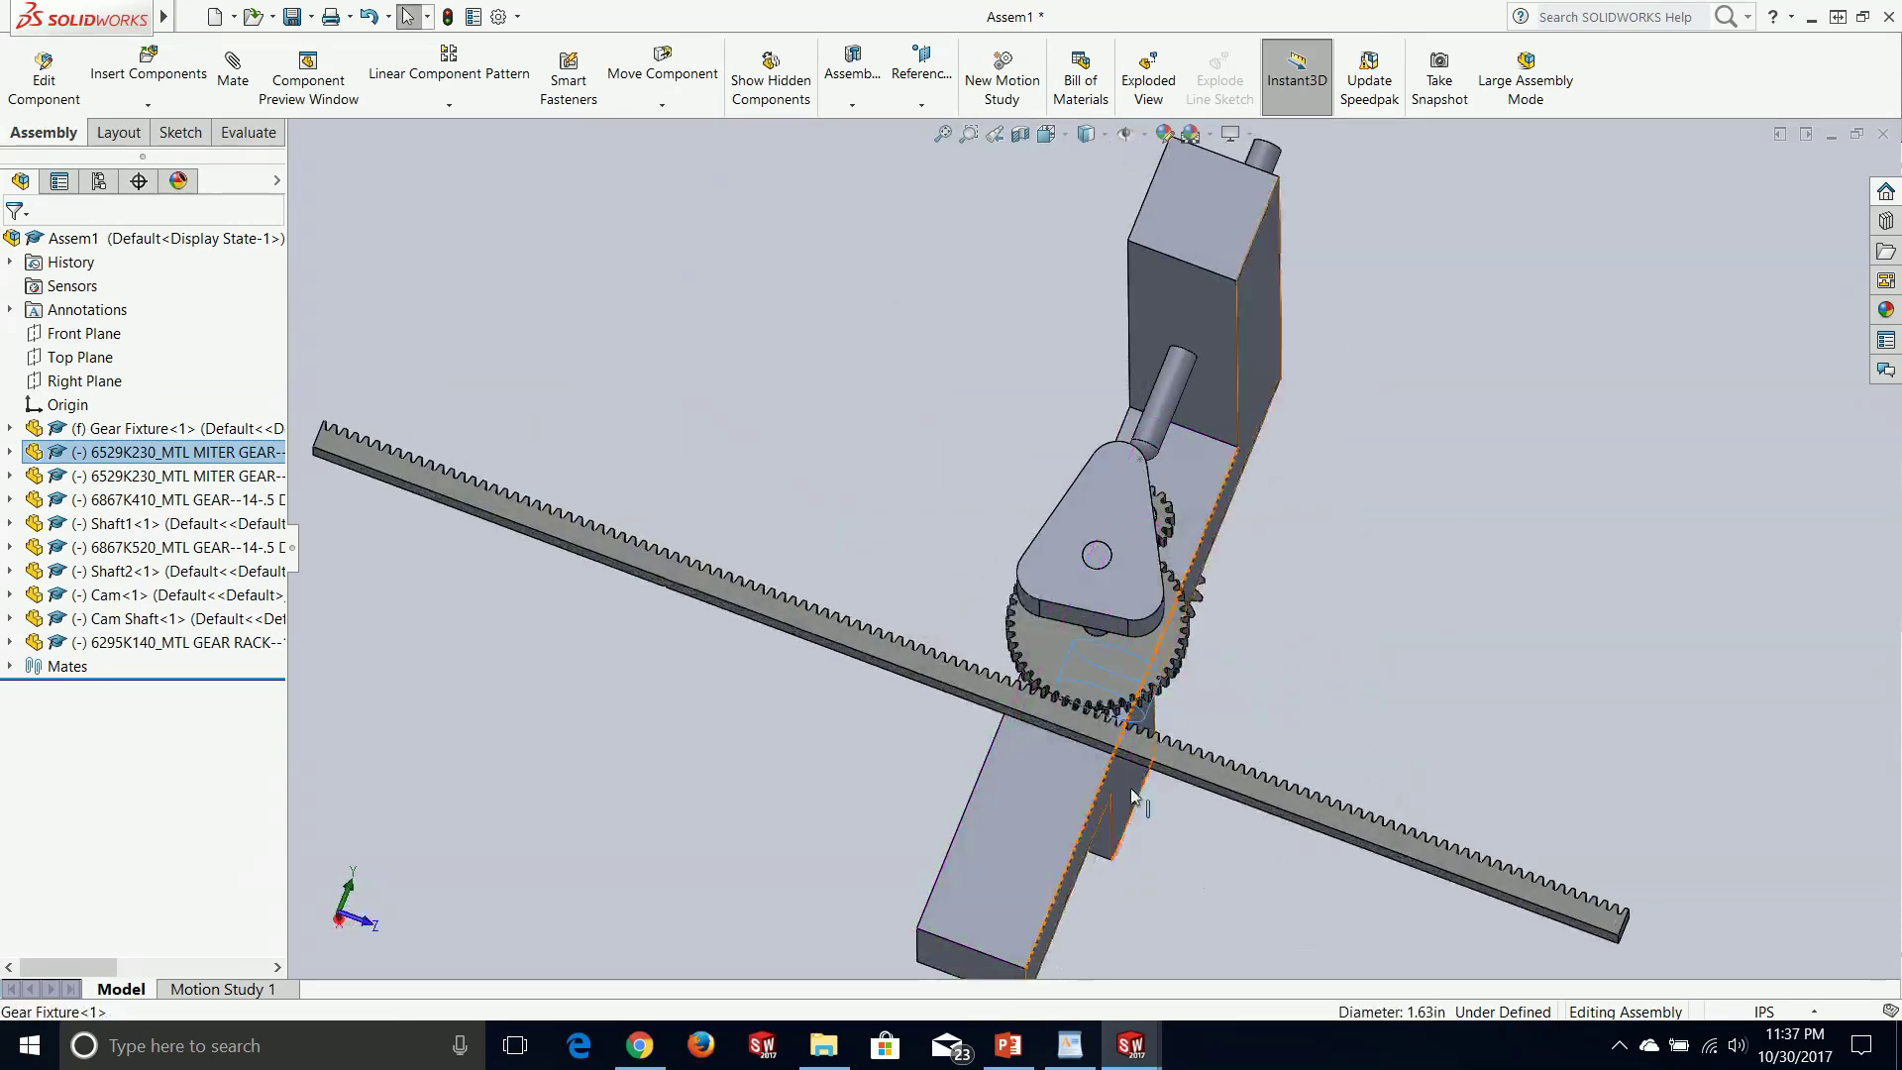
# - Turn the large spur gear slightly to line up its teeth with the gear rack's teeth
pyautogui.scroll(-5, 1131, 814)
pyautogui.scroll(-2, 1094, 715)
pyautogui.moveTo(976, 639); pyautogui.dragTo(964, 680, button='middle')
pyautogui.moveTo(1028, 426); pyautogui.dragTo(1007, 426)
pyautogui.moveTo(927, 455); pyautogui.dragTo(959, 465, button='middle')
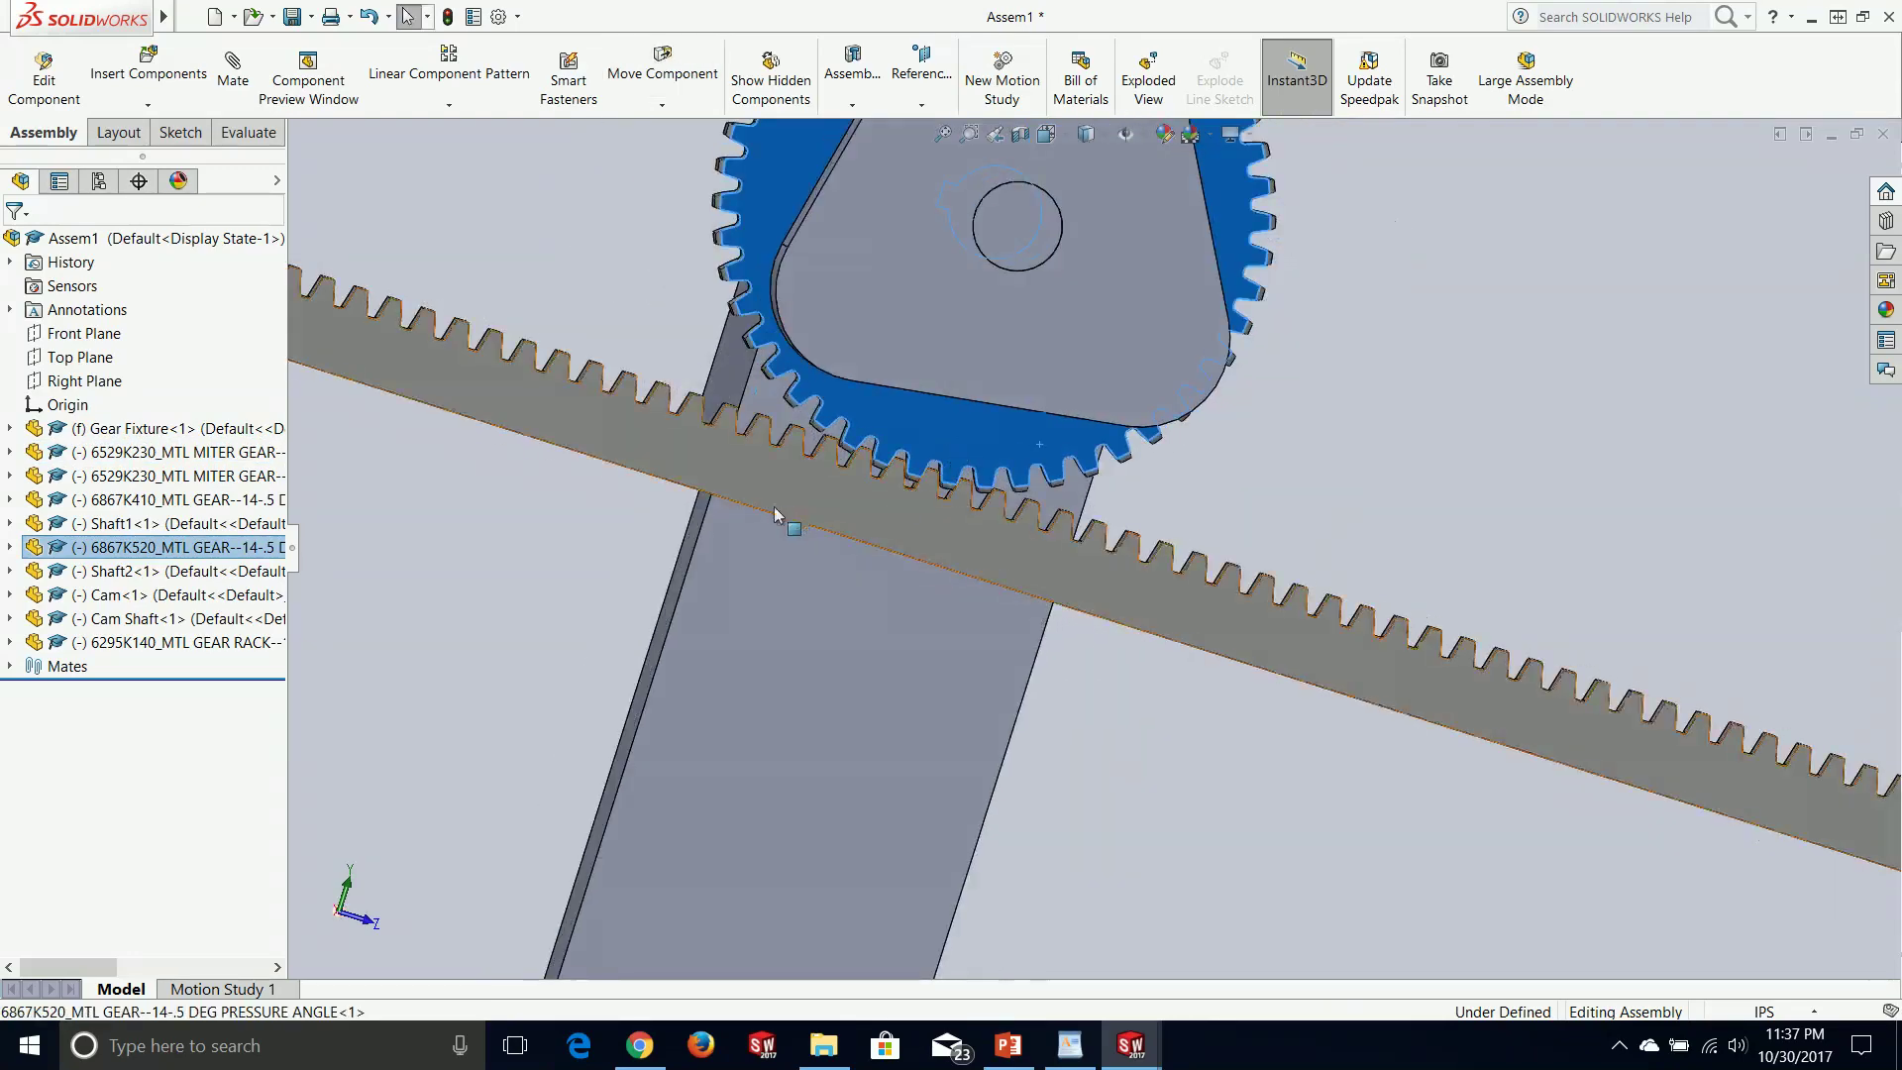
pyautogui.click(1465, 424)
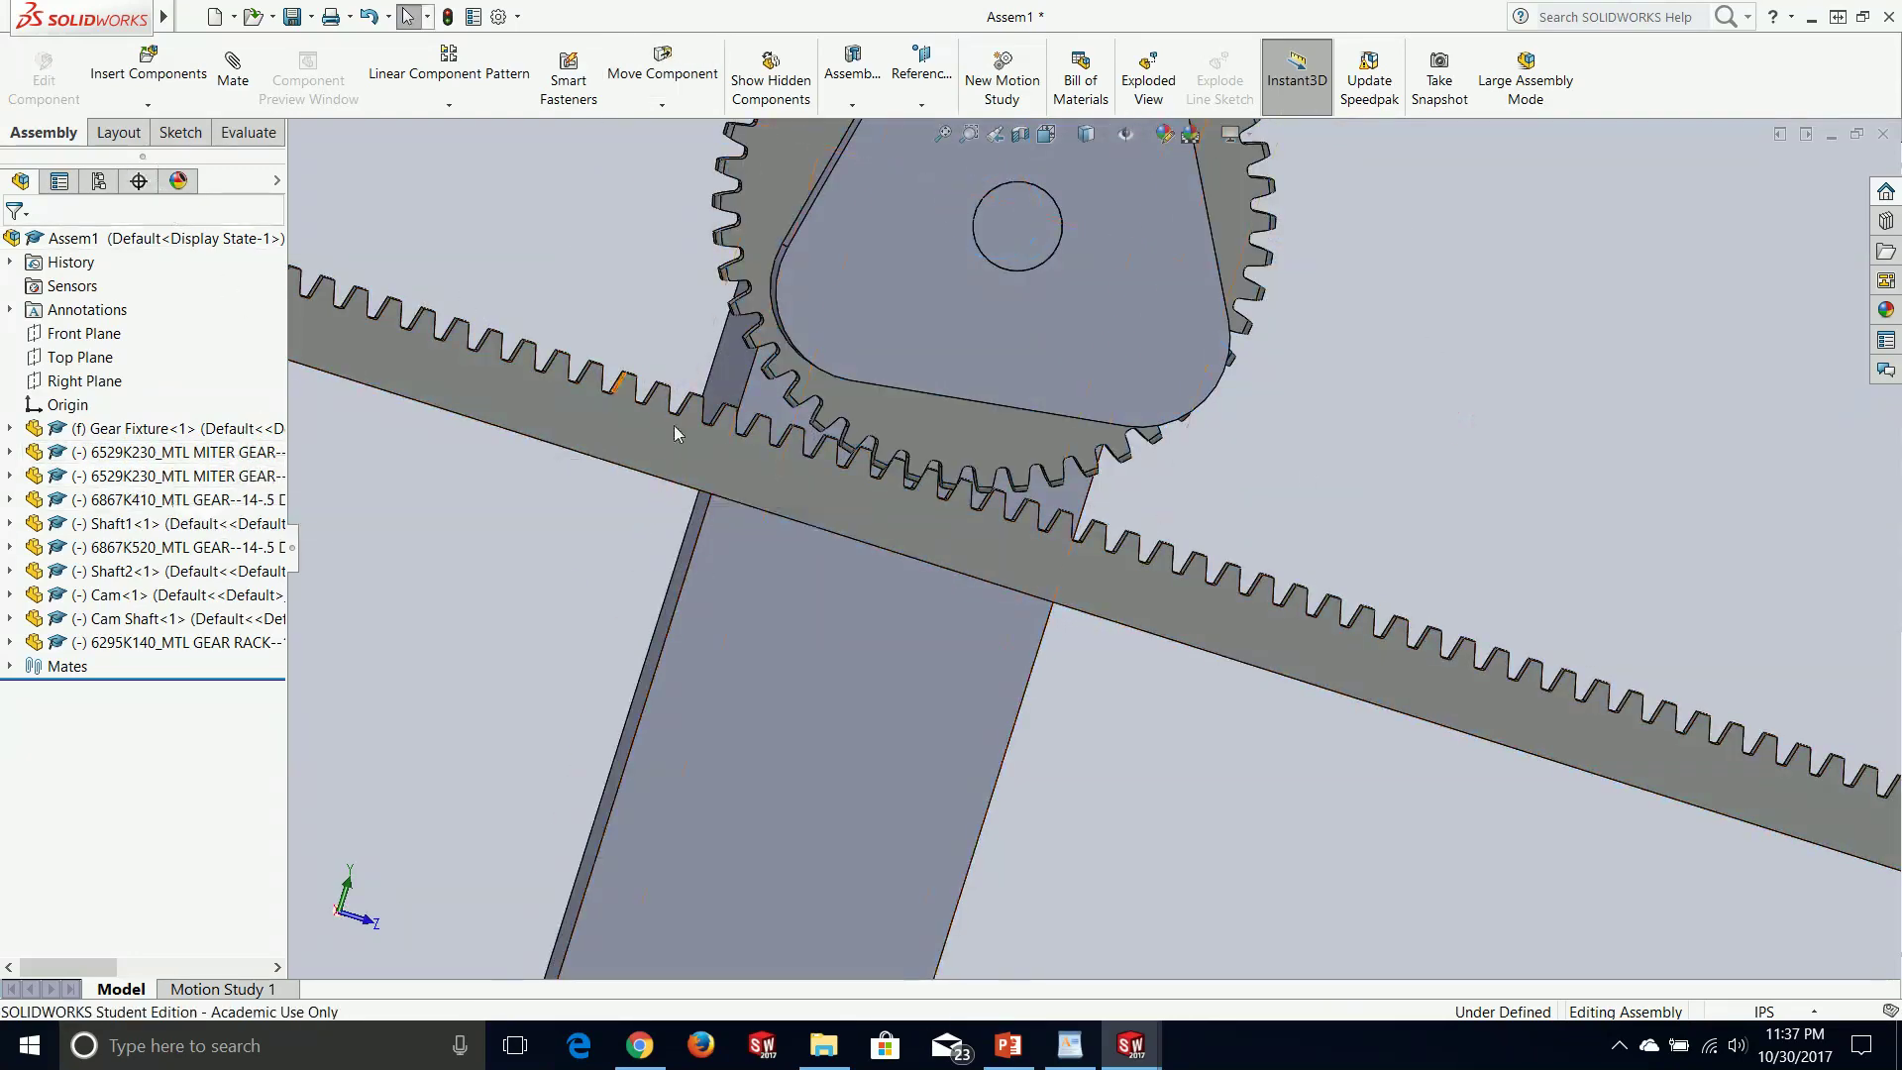
pyautogui.scroll(-4, 672, 428)
pyautogui.scroll(2, 1039, 498)
pyautogui.click(149, 65)
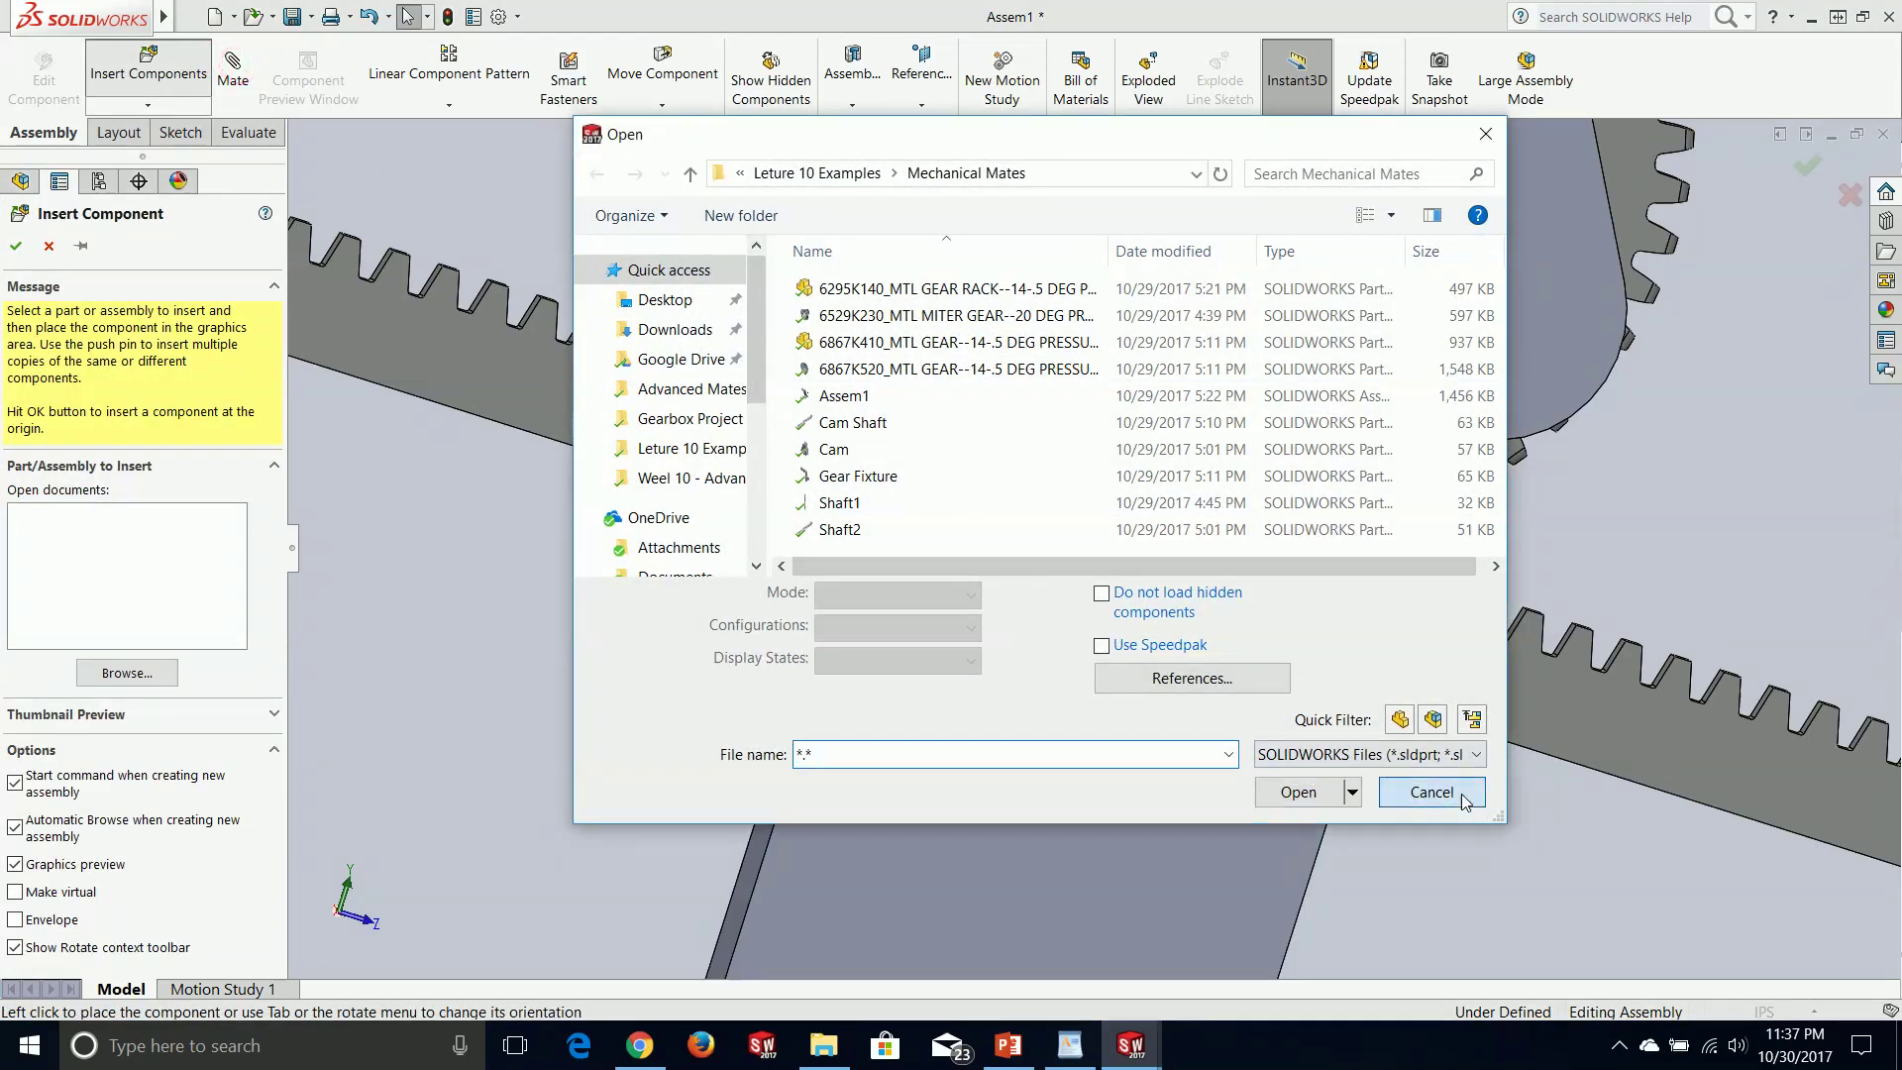
pyautogui.click(1431, 792)
pyautogui.click(48, 245)
# - Start a Rack Pinion mechanical mate
pyautogui.click(230, 71)
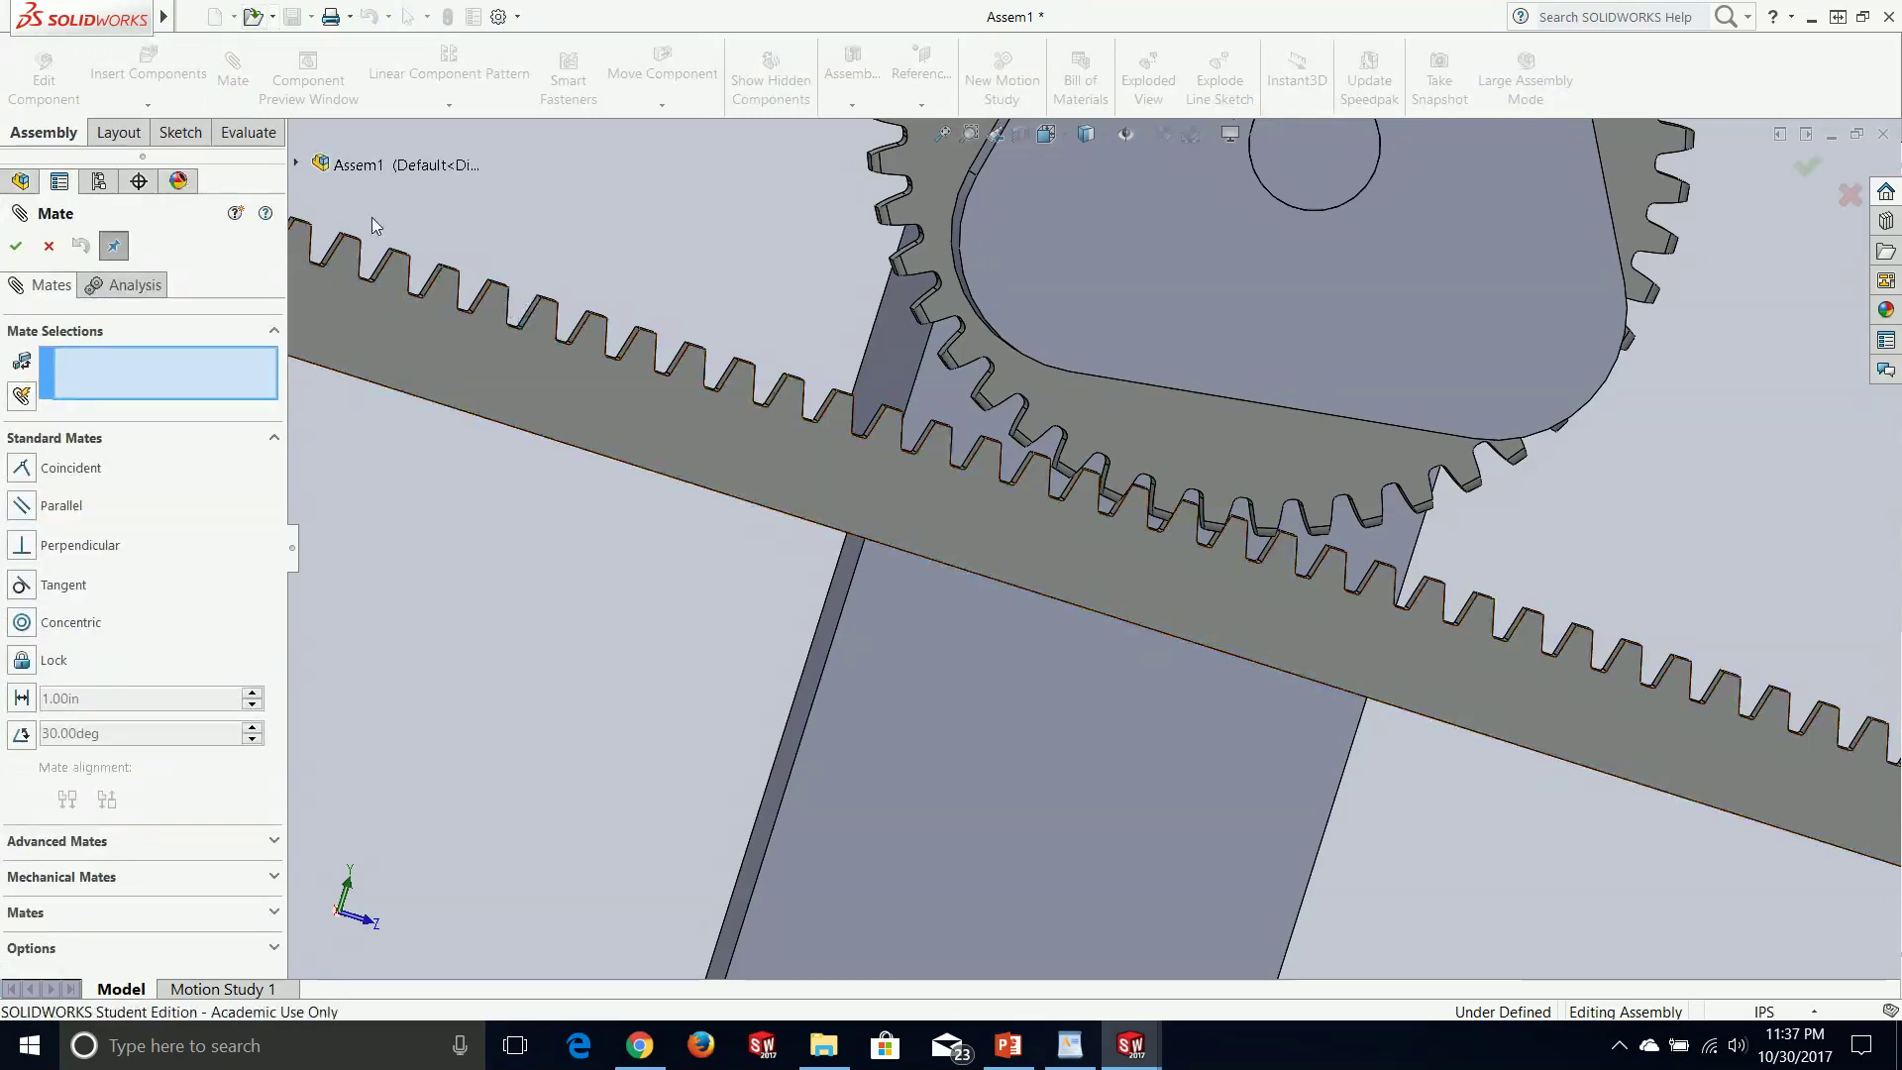
pyautogui.click(107, 881)
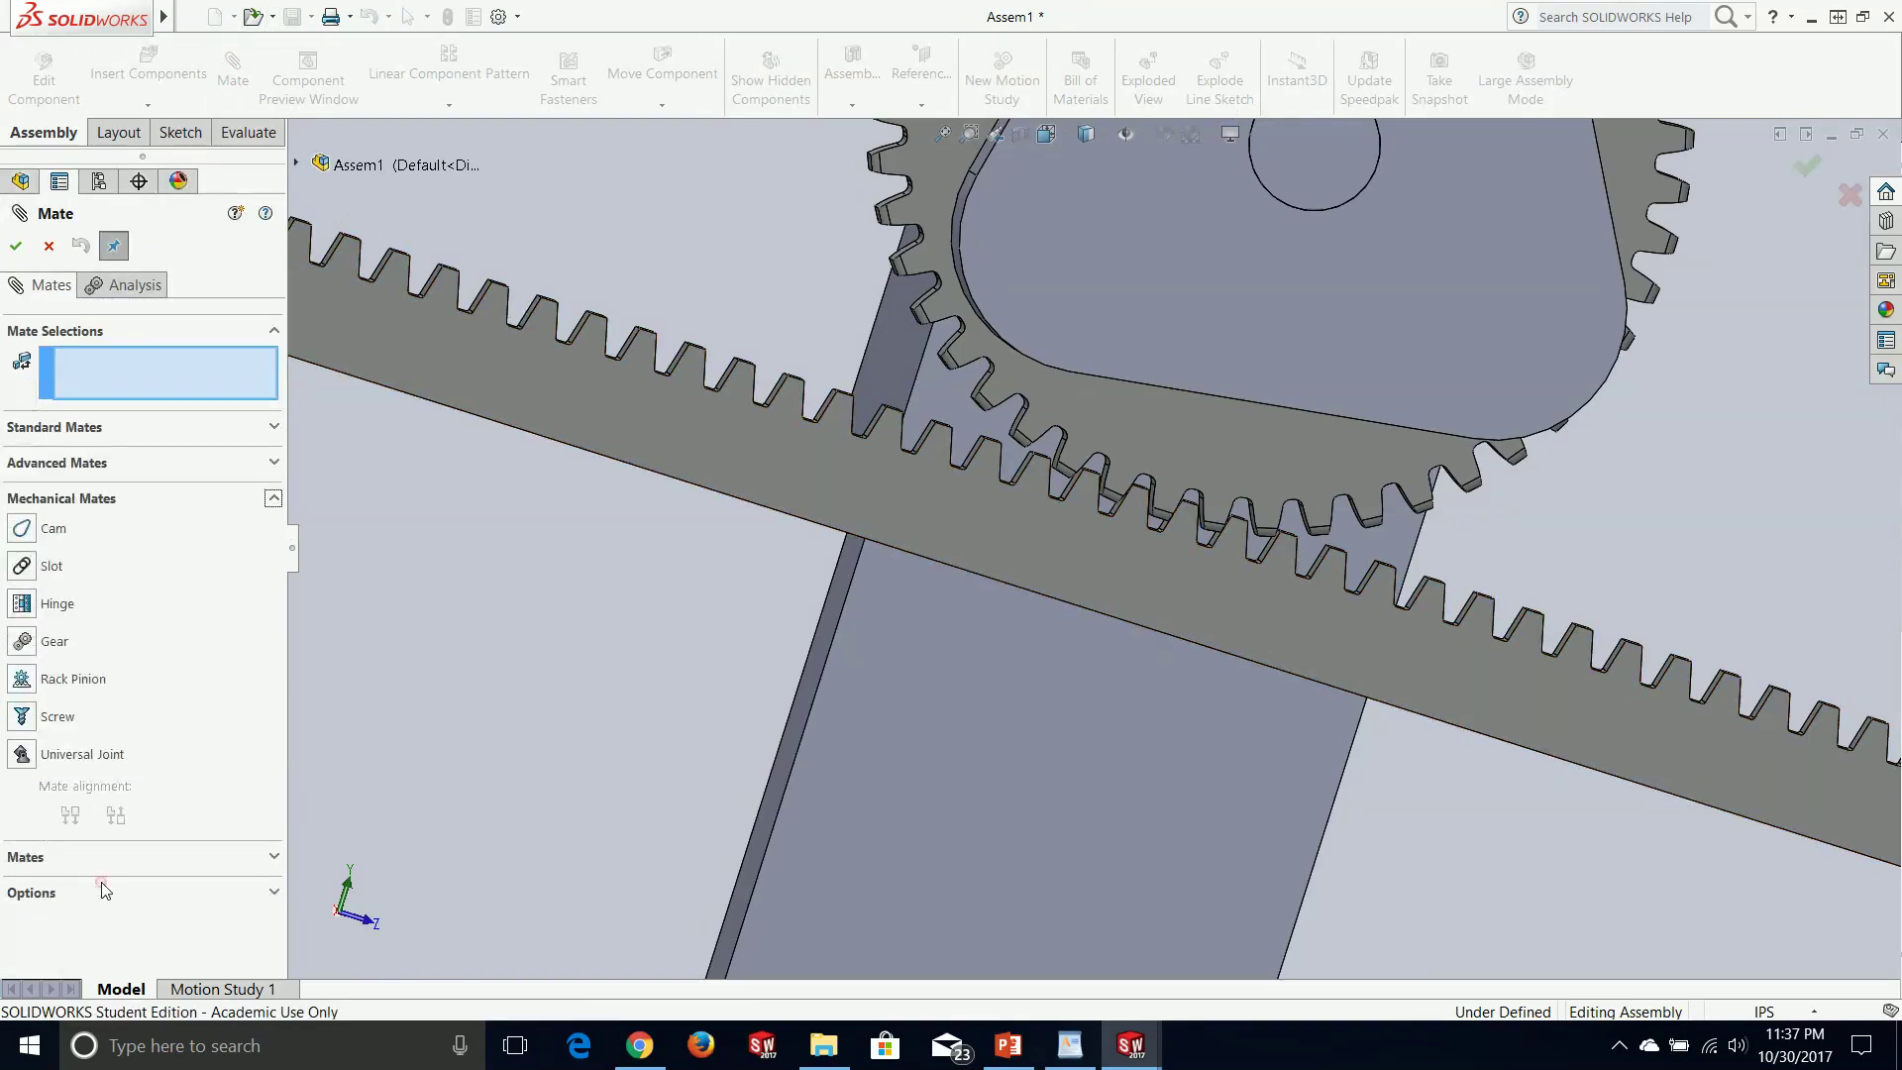
pyautogui.click(60, 681)
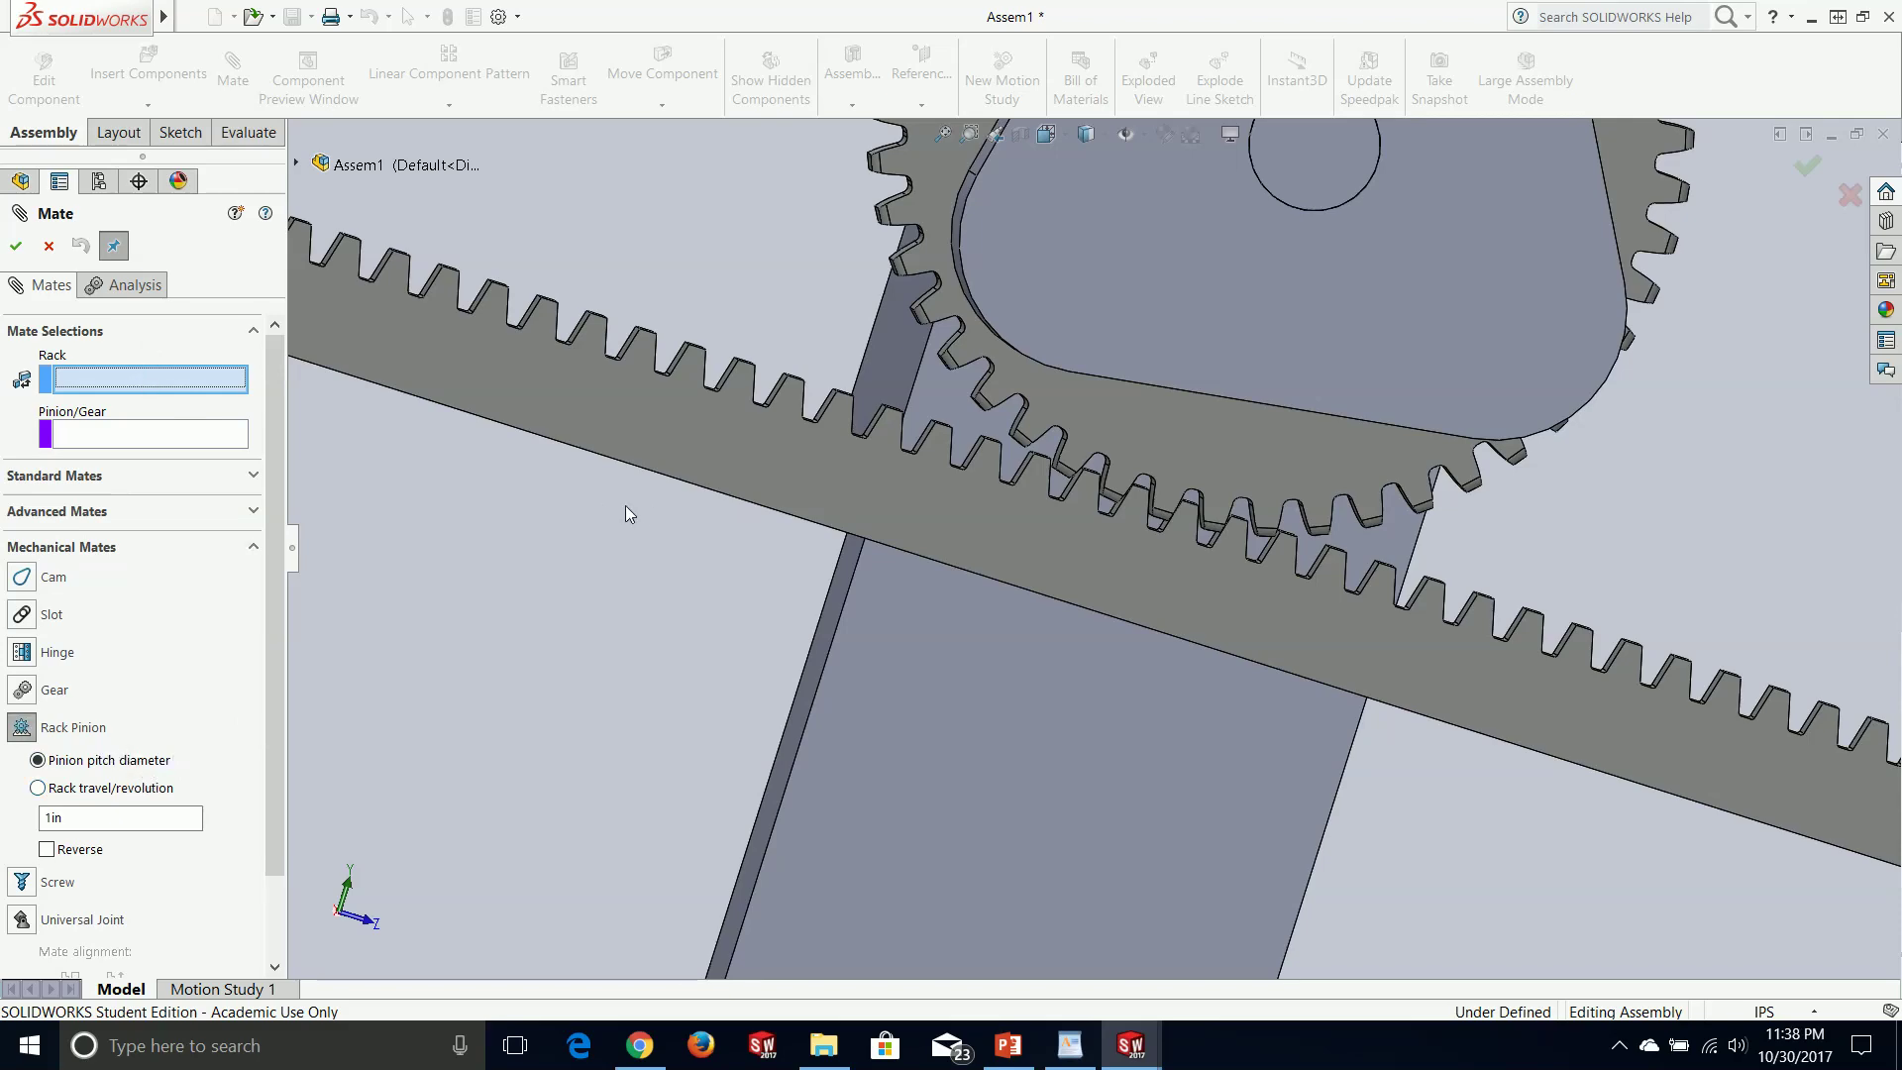
# - Try to mate the rack's side face with the large spur gear's hub, and delete the rack face selection
pyautogui.moveTo(615, 526); pyautogui.dragTo(985, 531, button='middle')
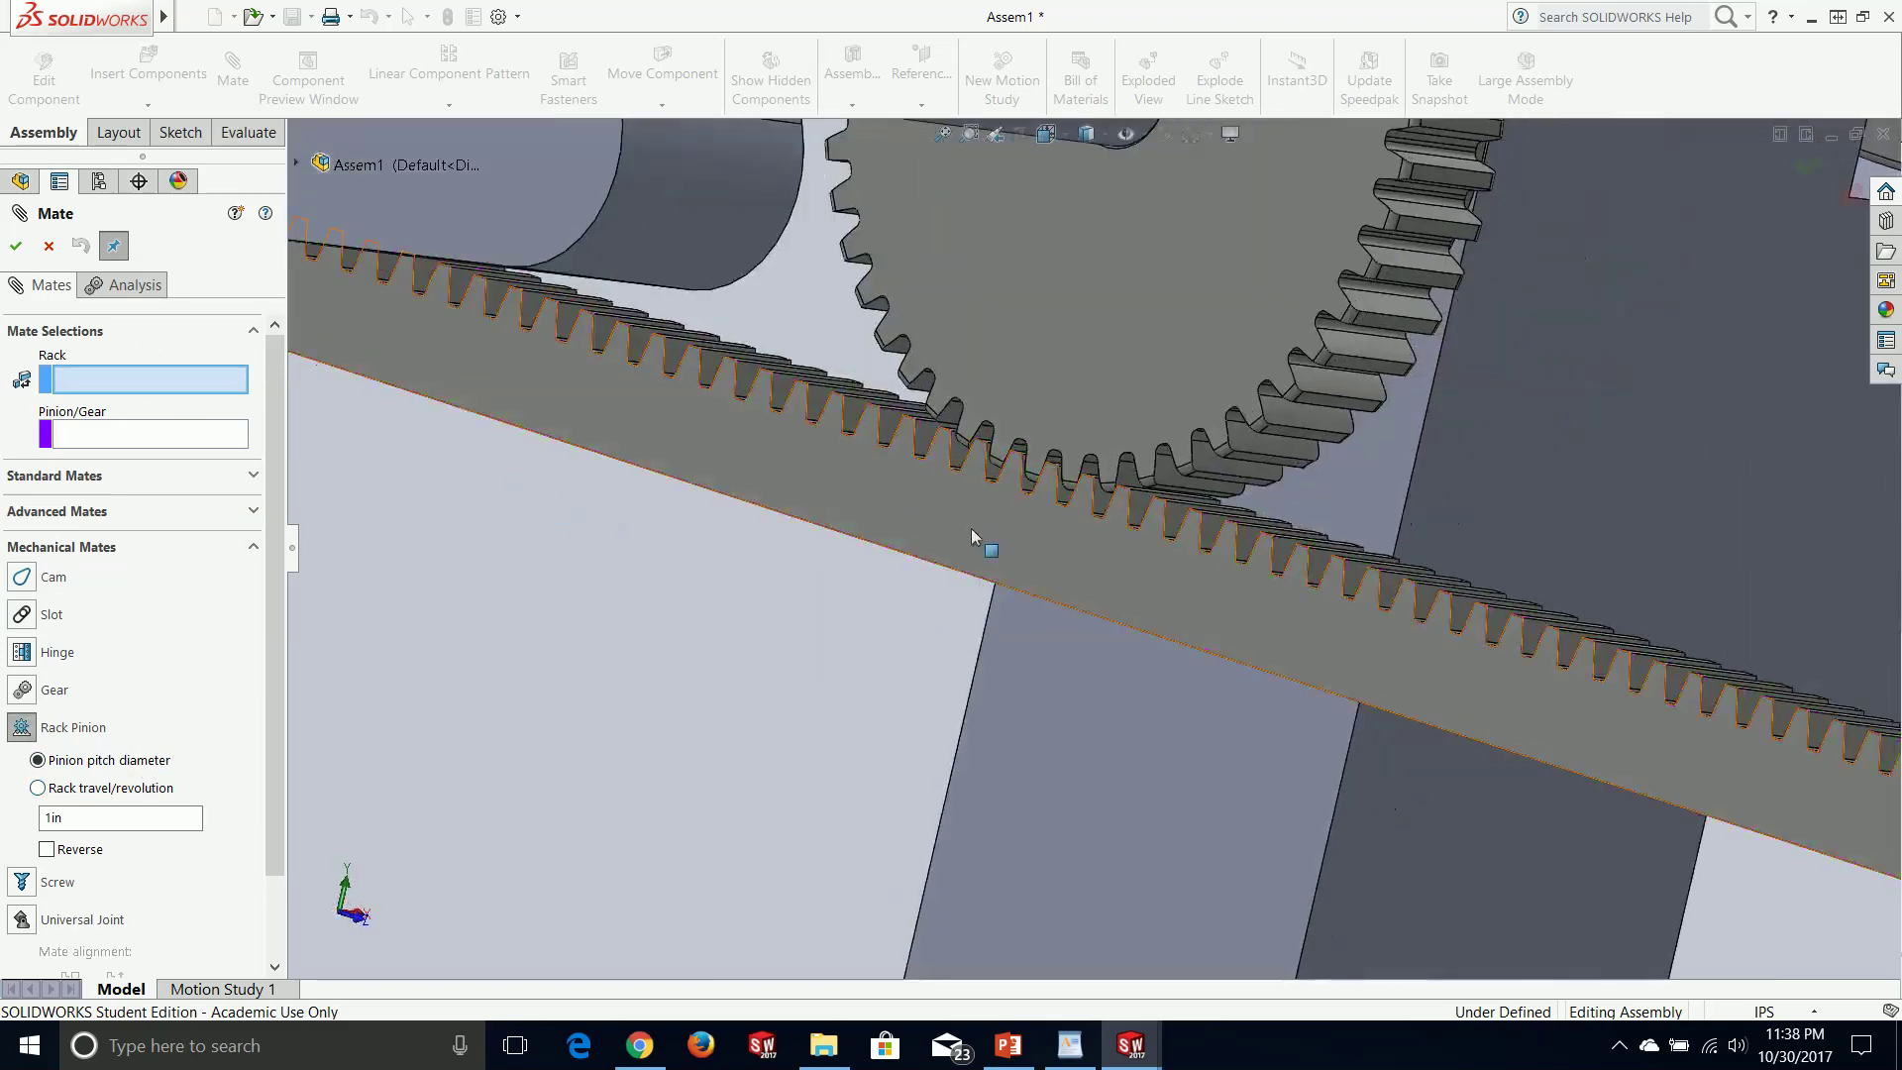
pyautogui.click(961, 580)
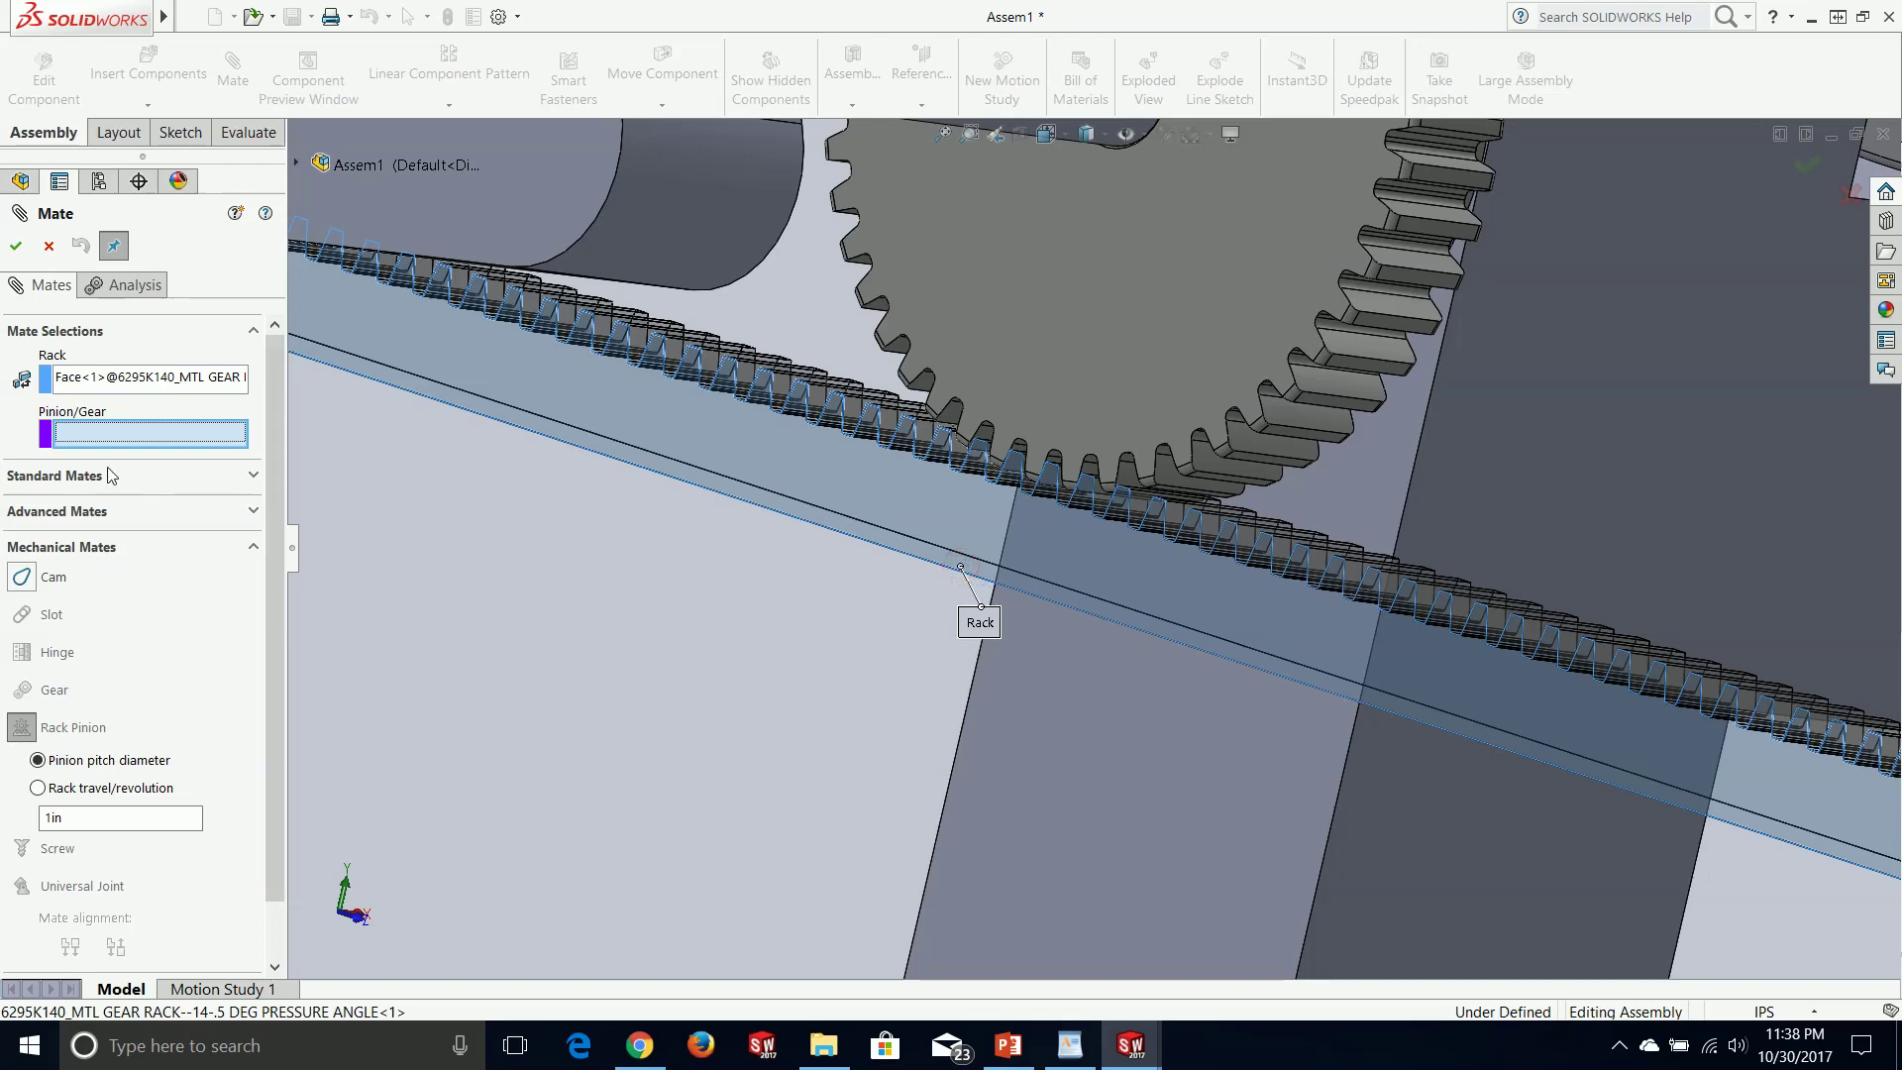
pyautogui.moveTo(495, 426); pyautogui.dragTo(809, 381, button='middle')
pyautogui.scroll(-3, 1426, 293)
pyautogui.click(1431, 280)
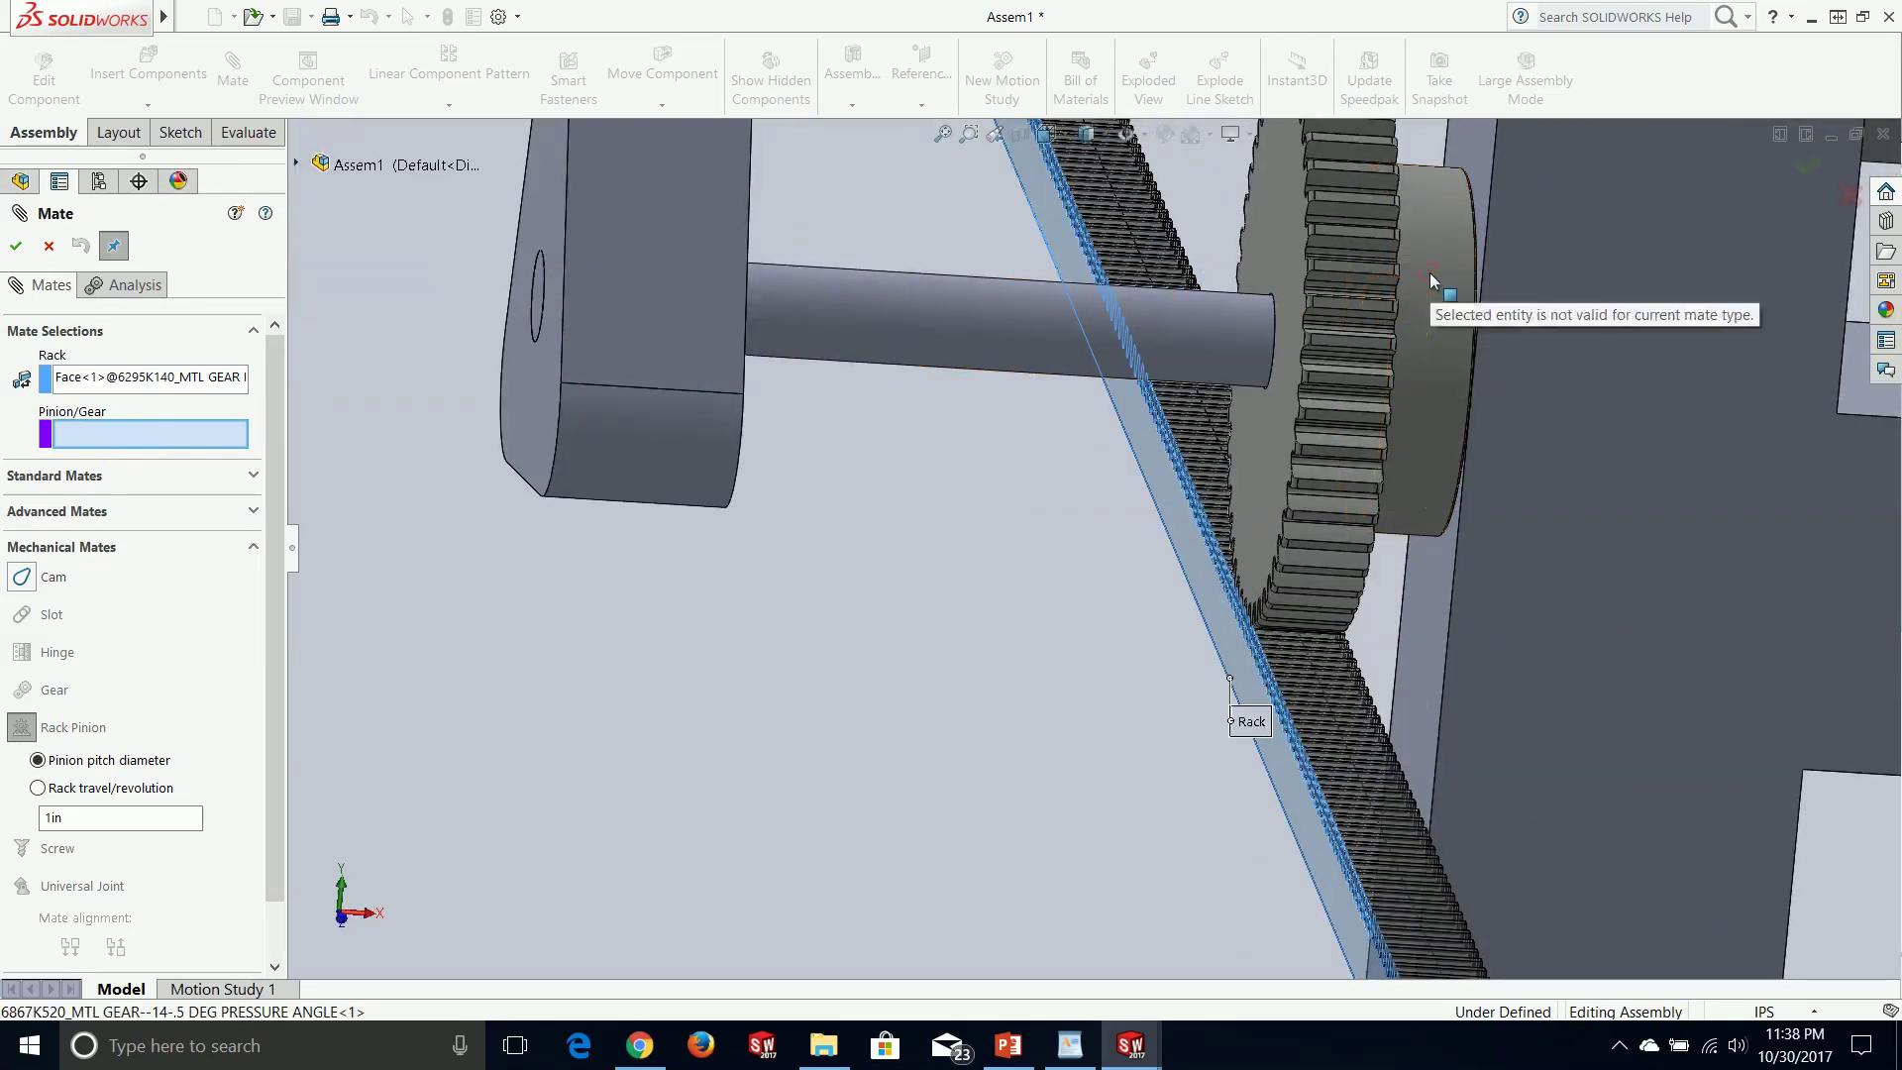
pyautogui.click(1411, 420)
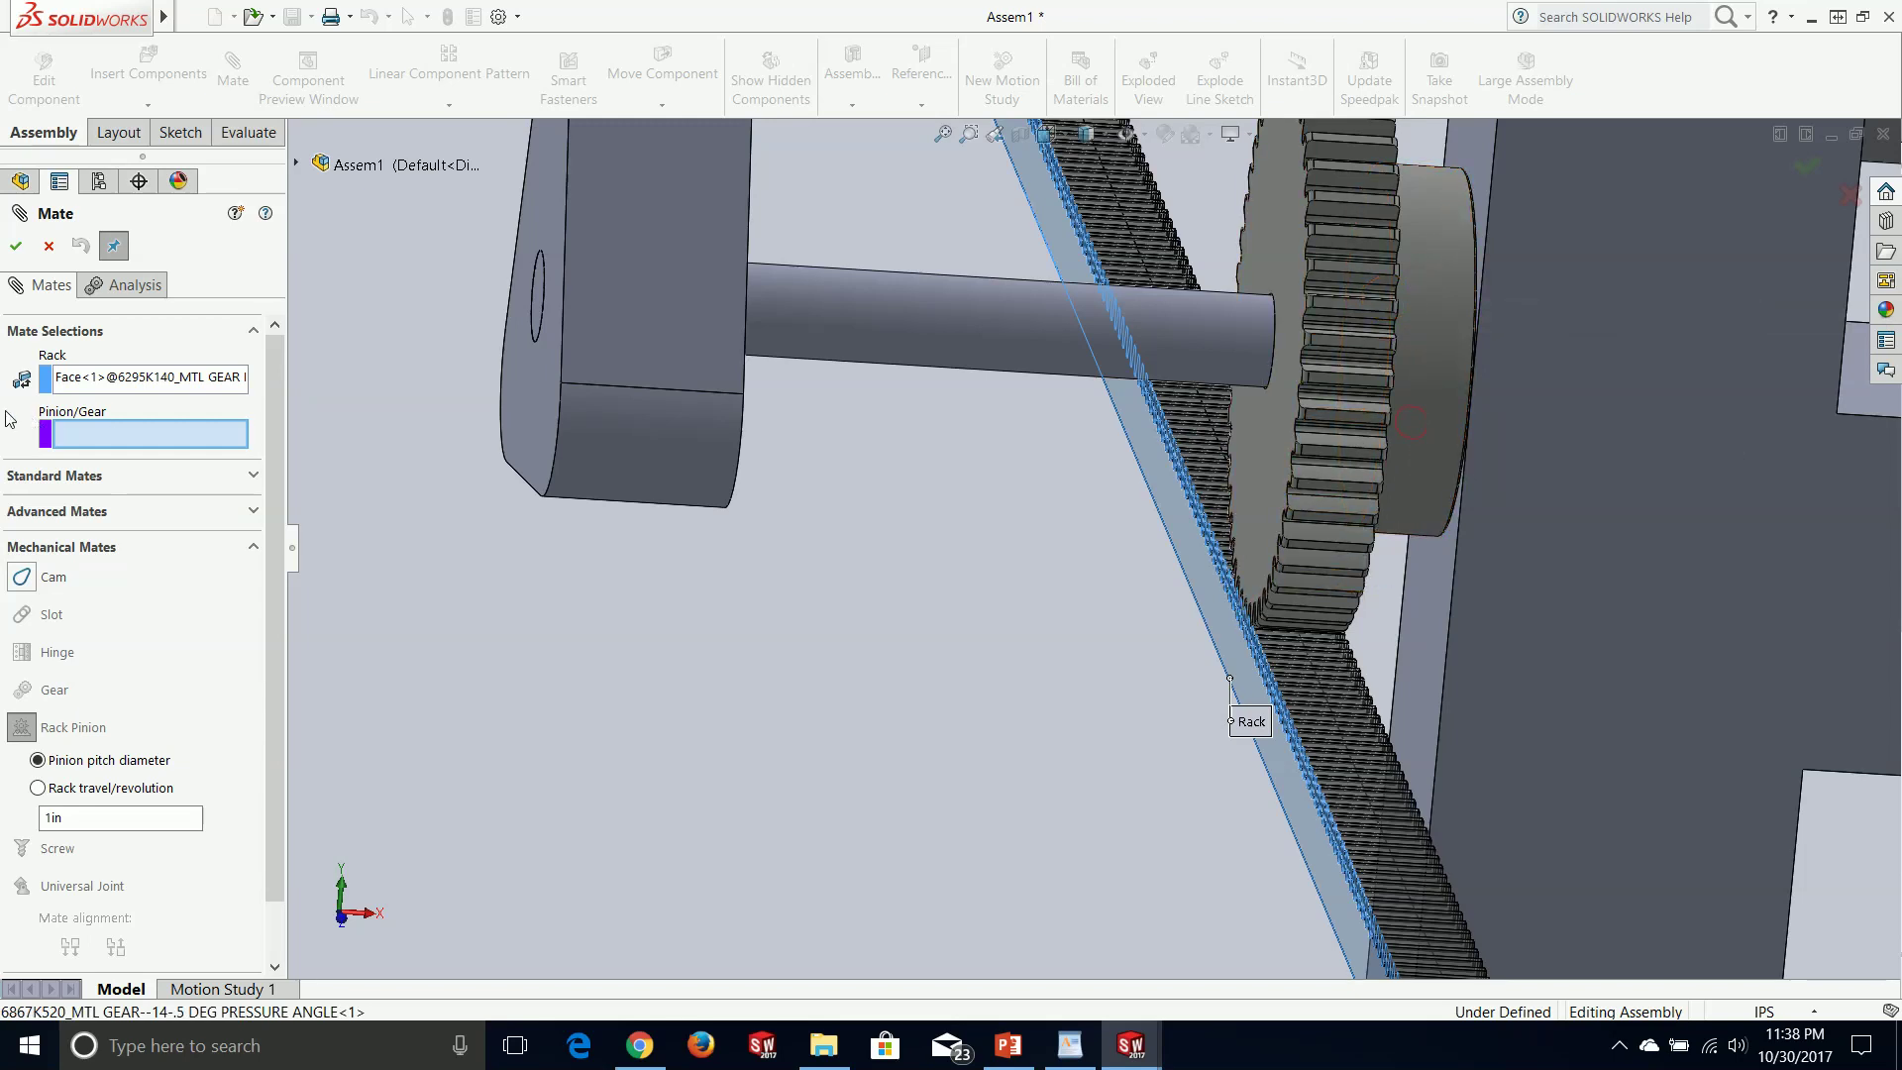
pyautogui.click(1288, 416)
pyautogui.click(149, 378)
pyautogui.rightClick(150, 377)
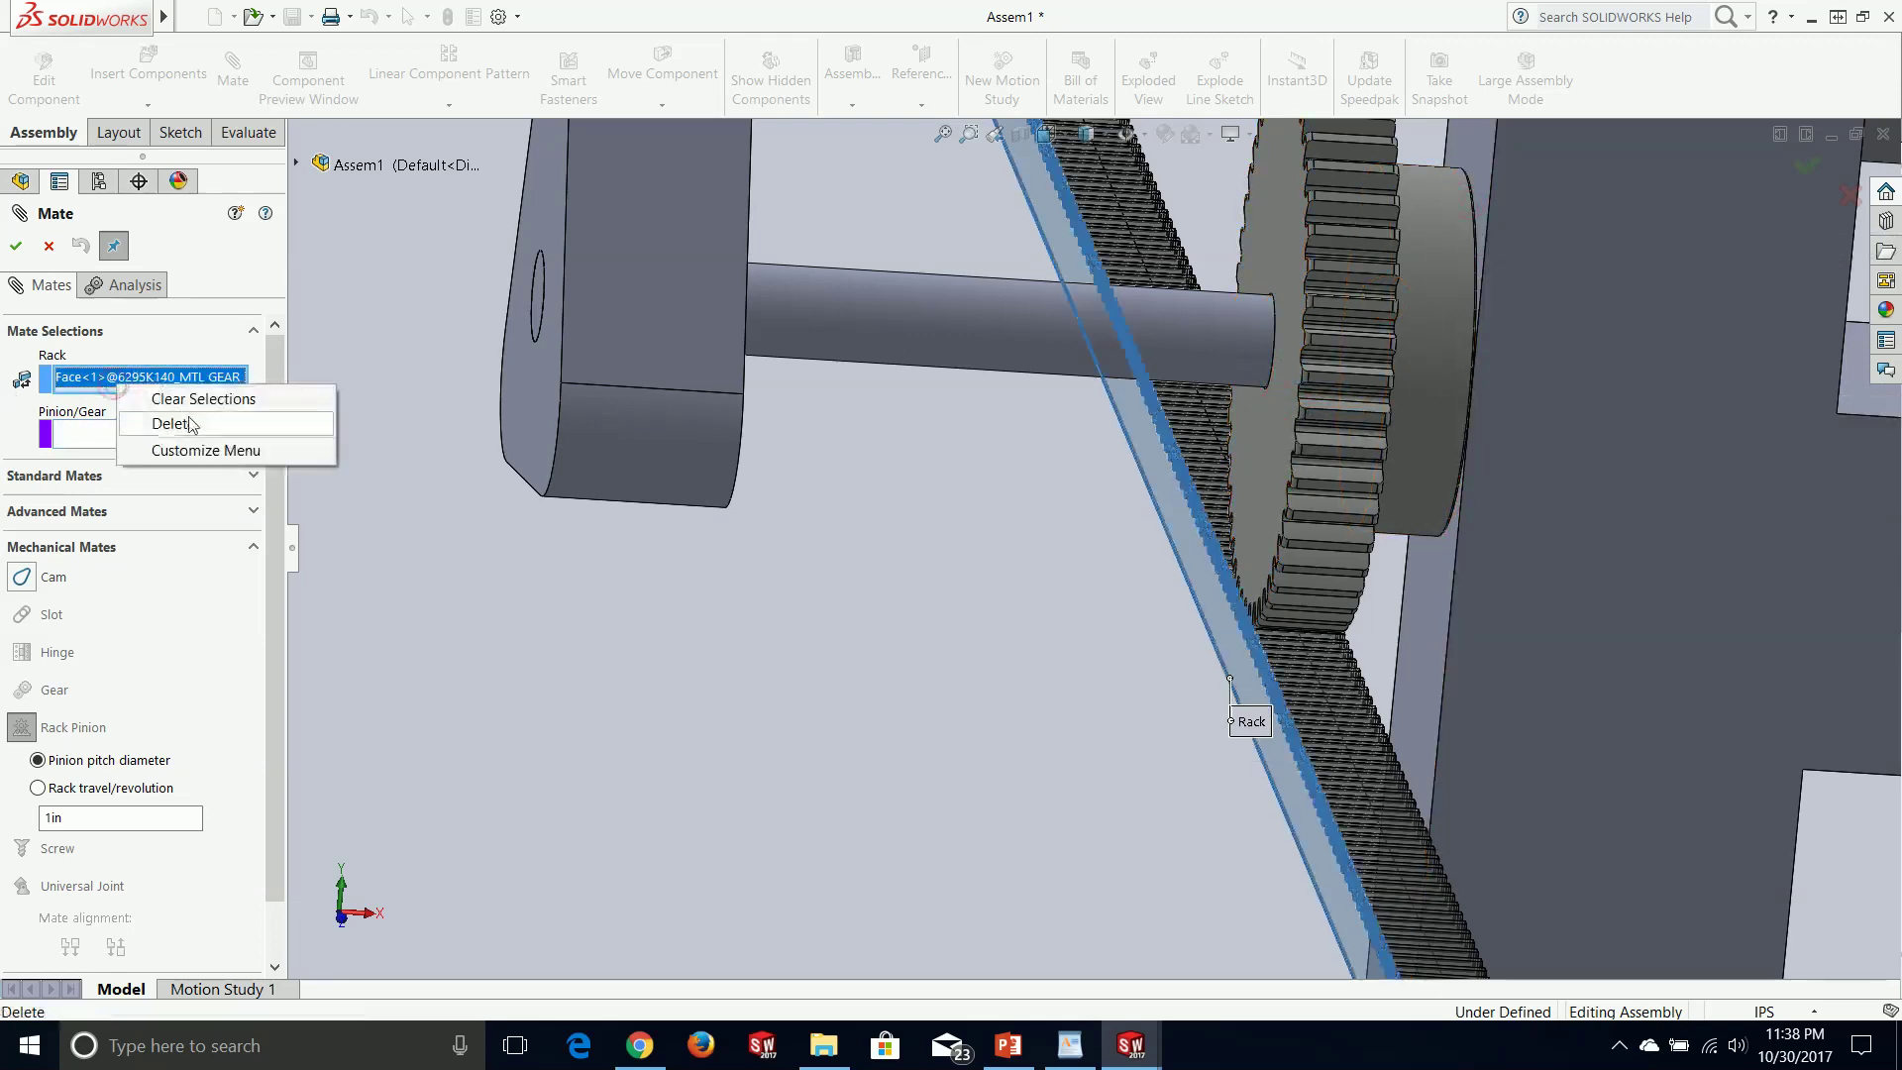
pyautogui.click(179, 416)
# - Assign the gear rack's long bottom edge as the rack and the large spur gear's hub face as the pinion
pyautogui.scroll(-3, 1260, 719)
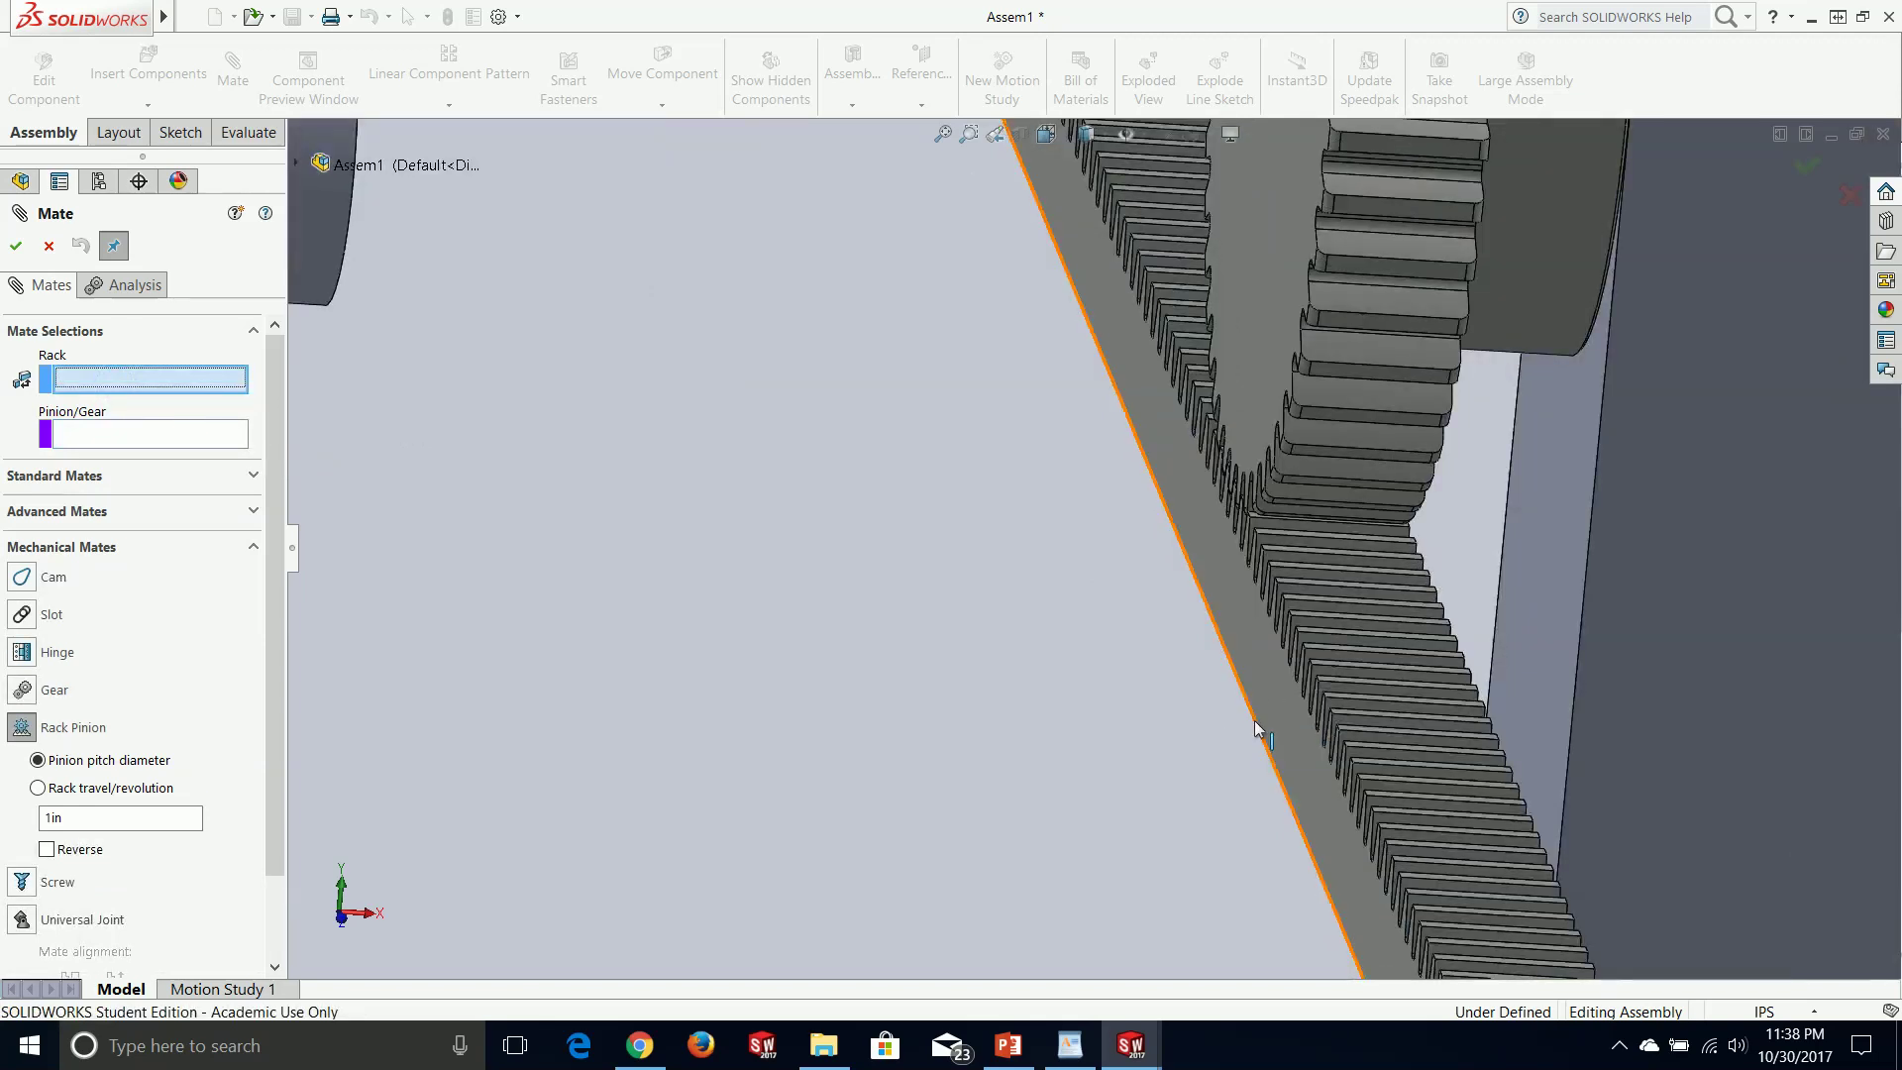
pyautogui.click(1252, 727)
pyautogui.scroll(3, 1252, 727)
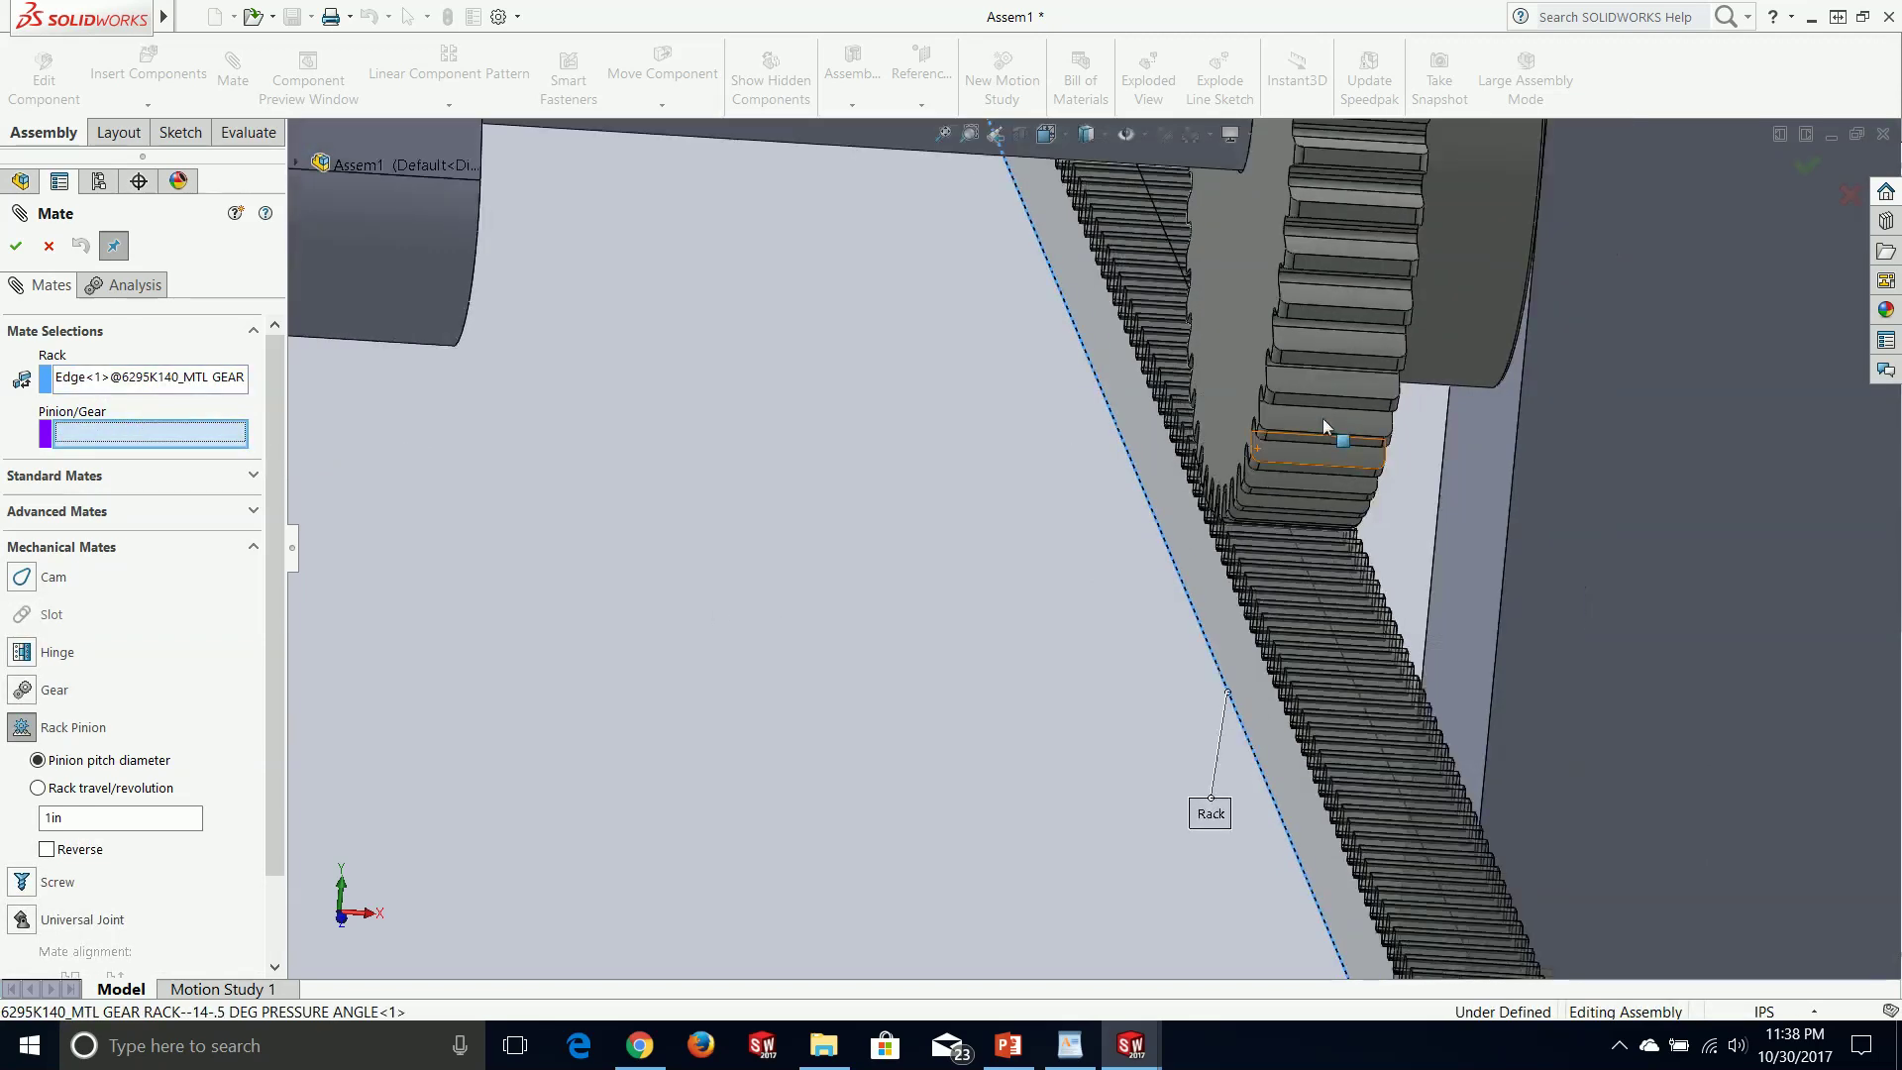
pyautogui.scroll(2, 1322, 418)
pyautogui.click(1432, 220)
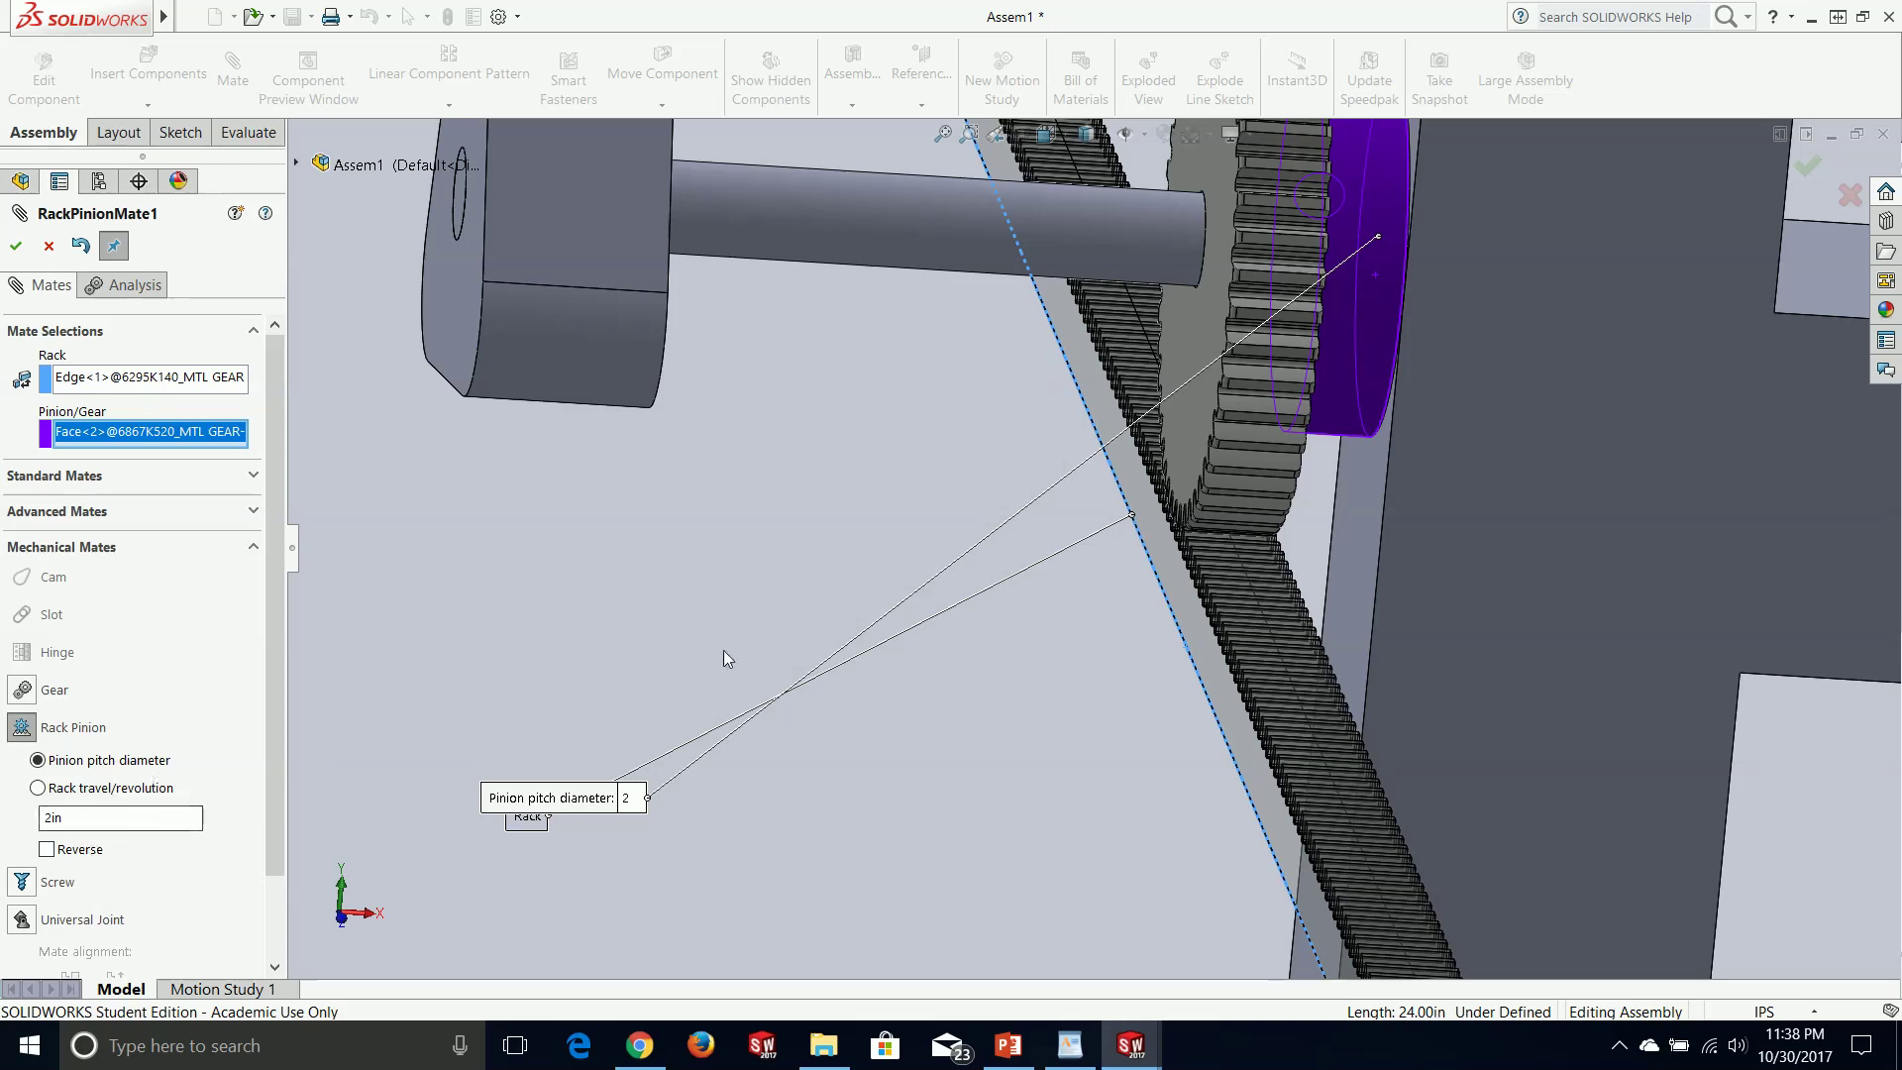
pyautogui.moveTo(717, 644); pyautogui.dragTo(1107, 680, button='middle')
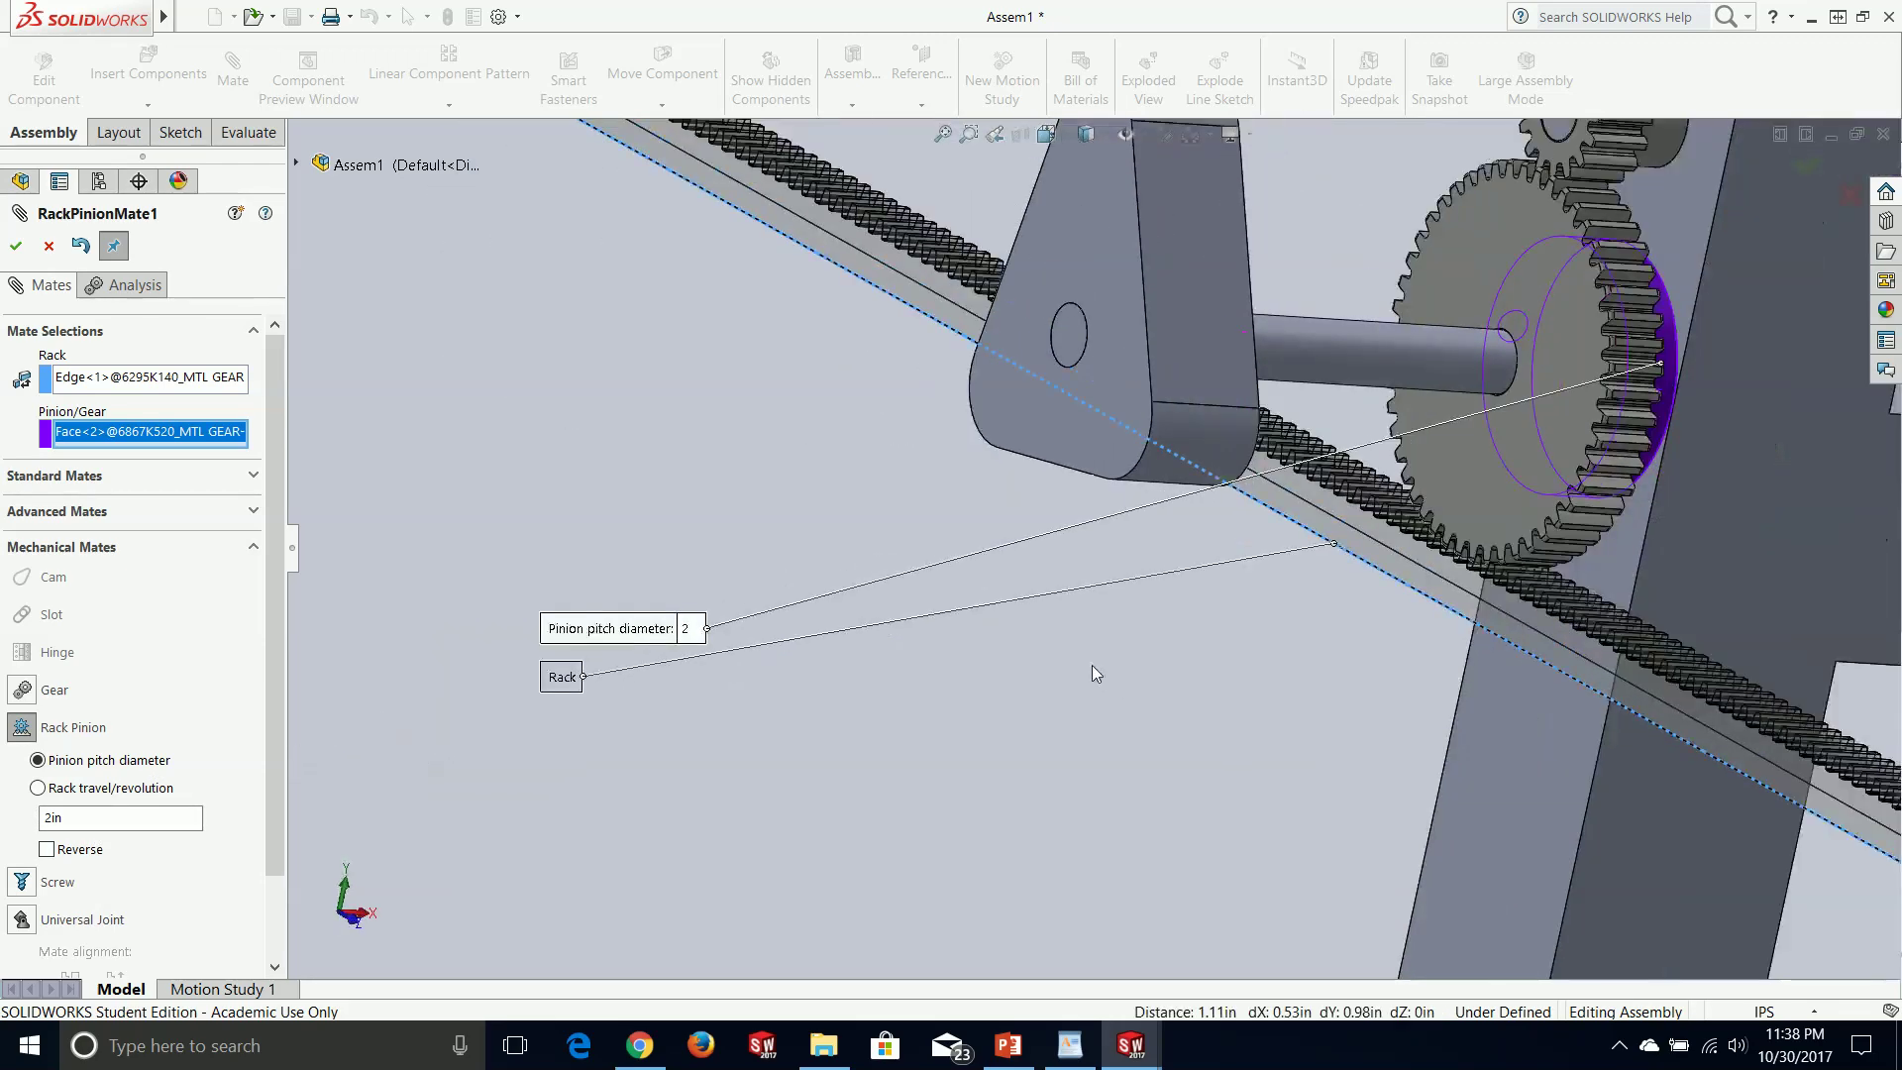
# - Set the pinion pitch diameter to 3 in and accept the rack and pinion mate
pyautogui.scroll(-2, 1094, 507)
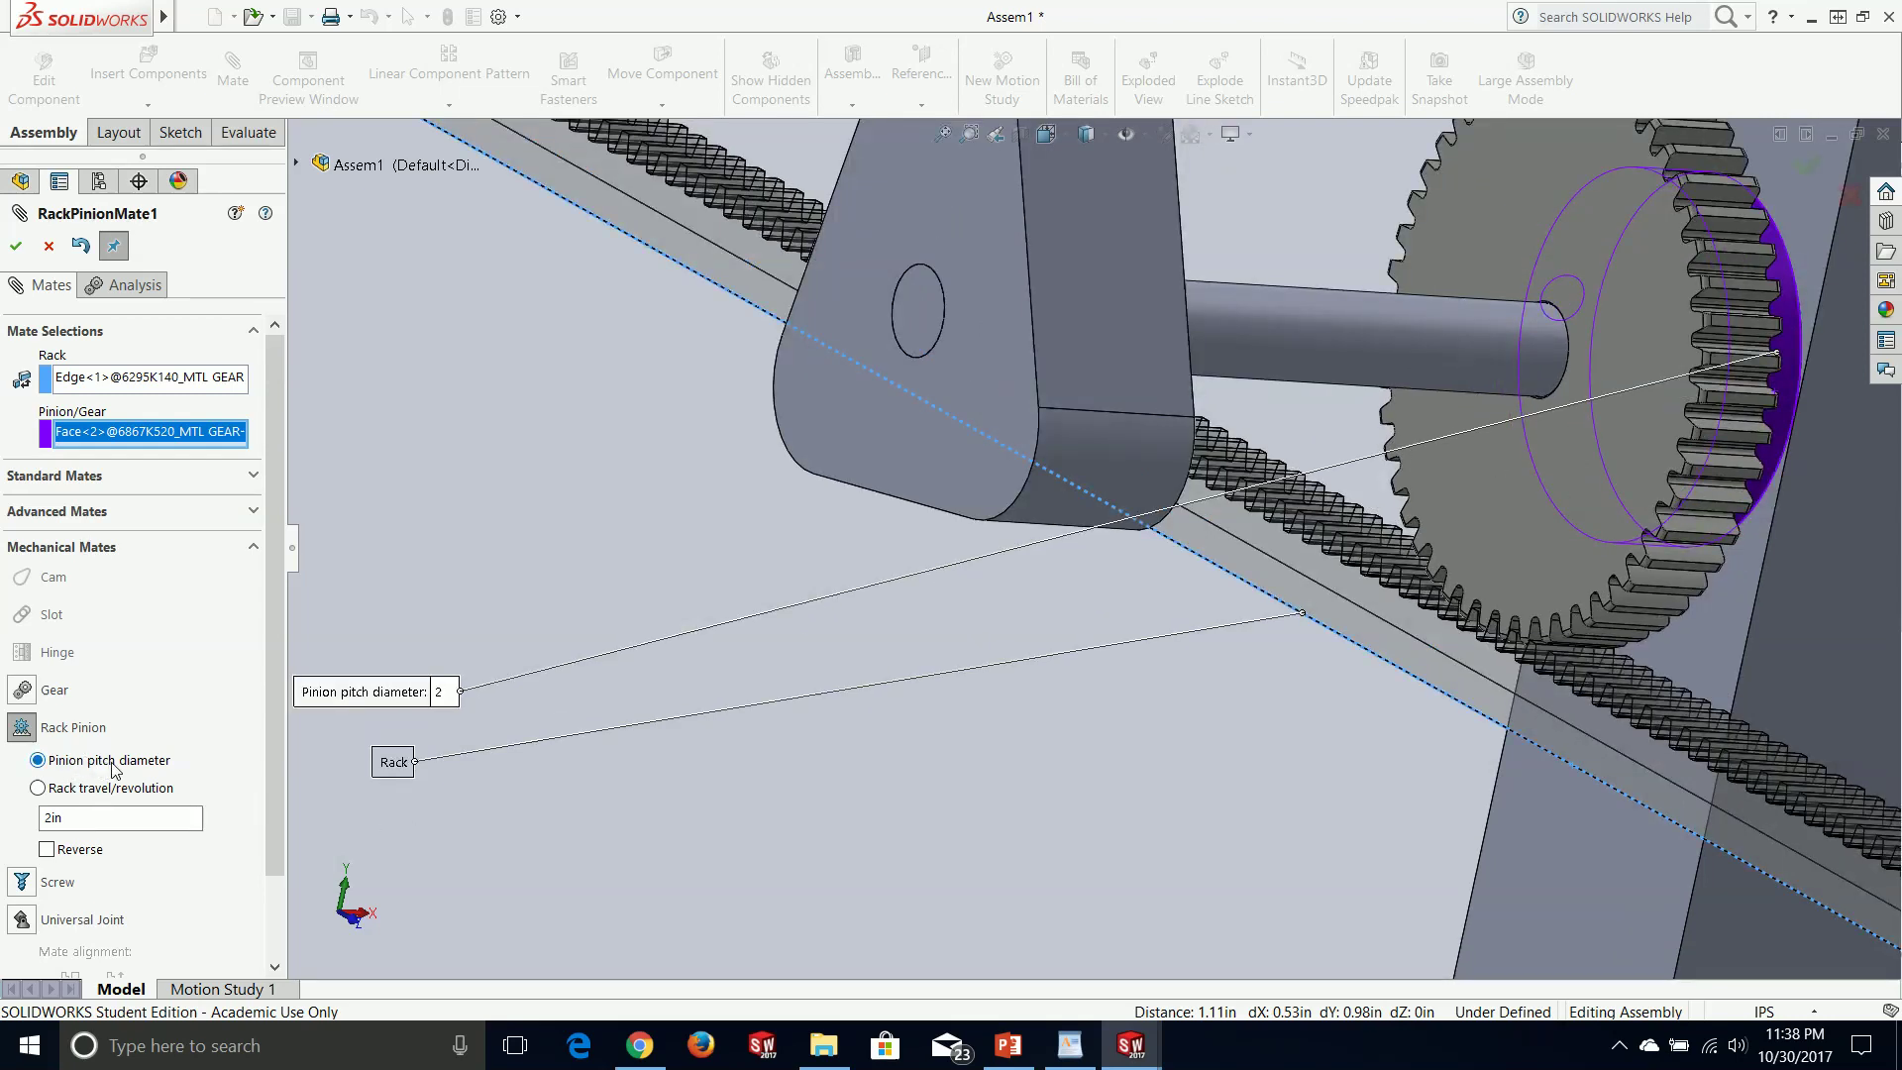
pyautogui.moveTo(84, 817); pyautogui.dragTo(3, 819)
pyautogui.write('3')
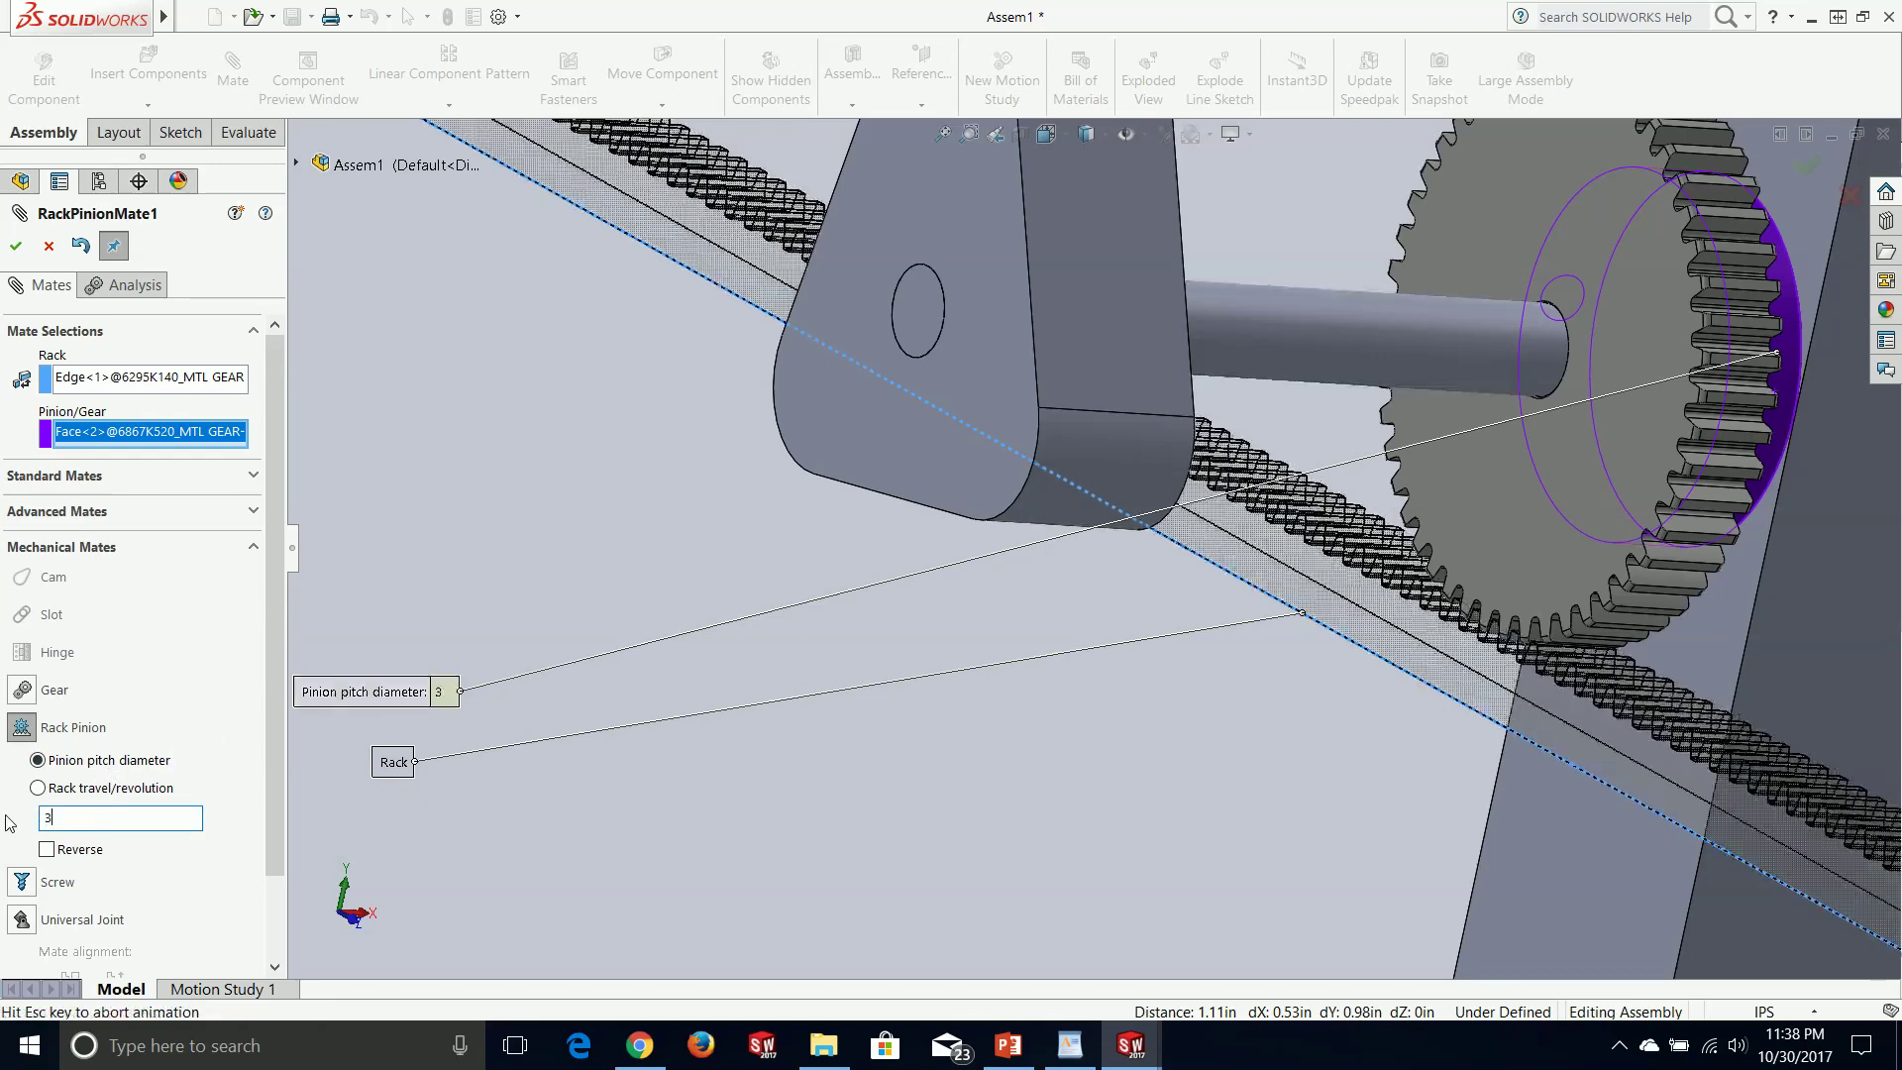
pyautogui.press('Return')
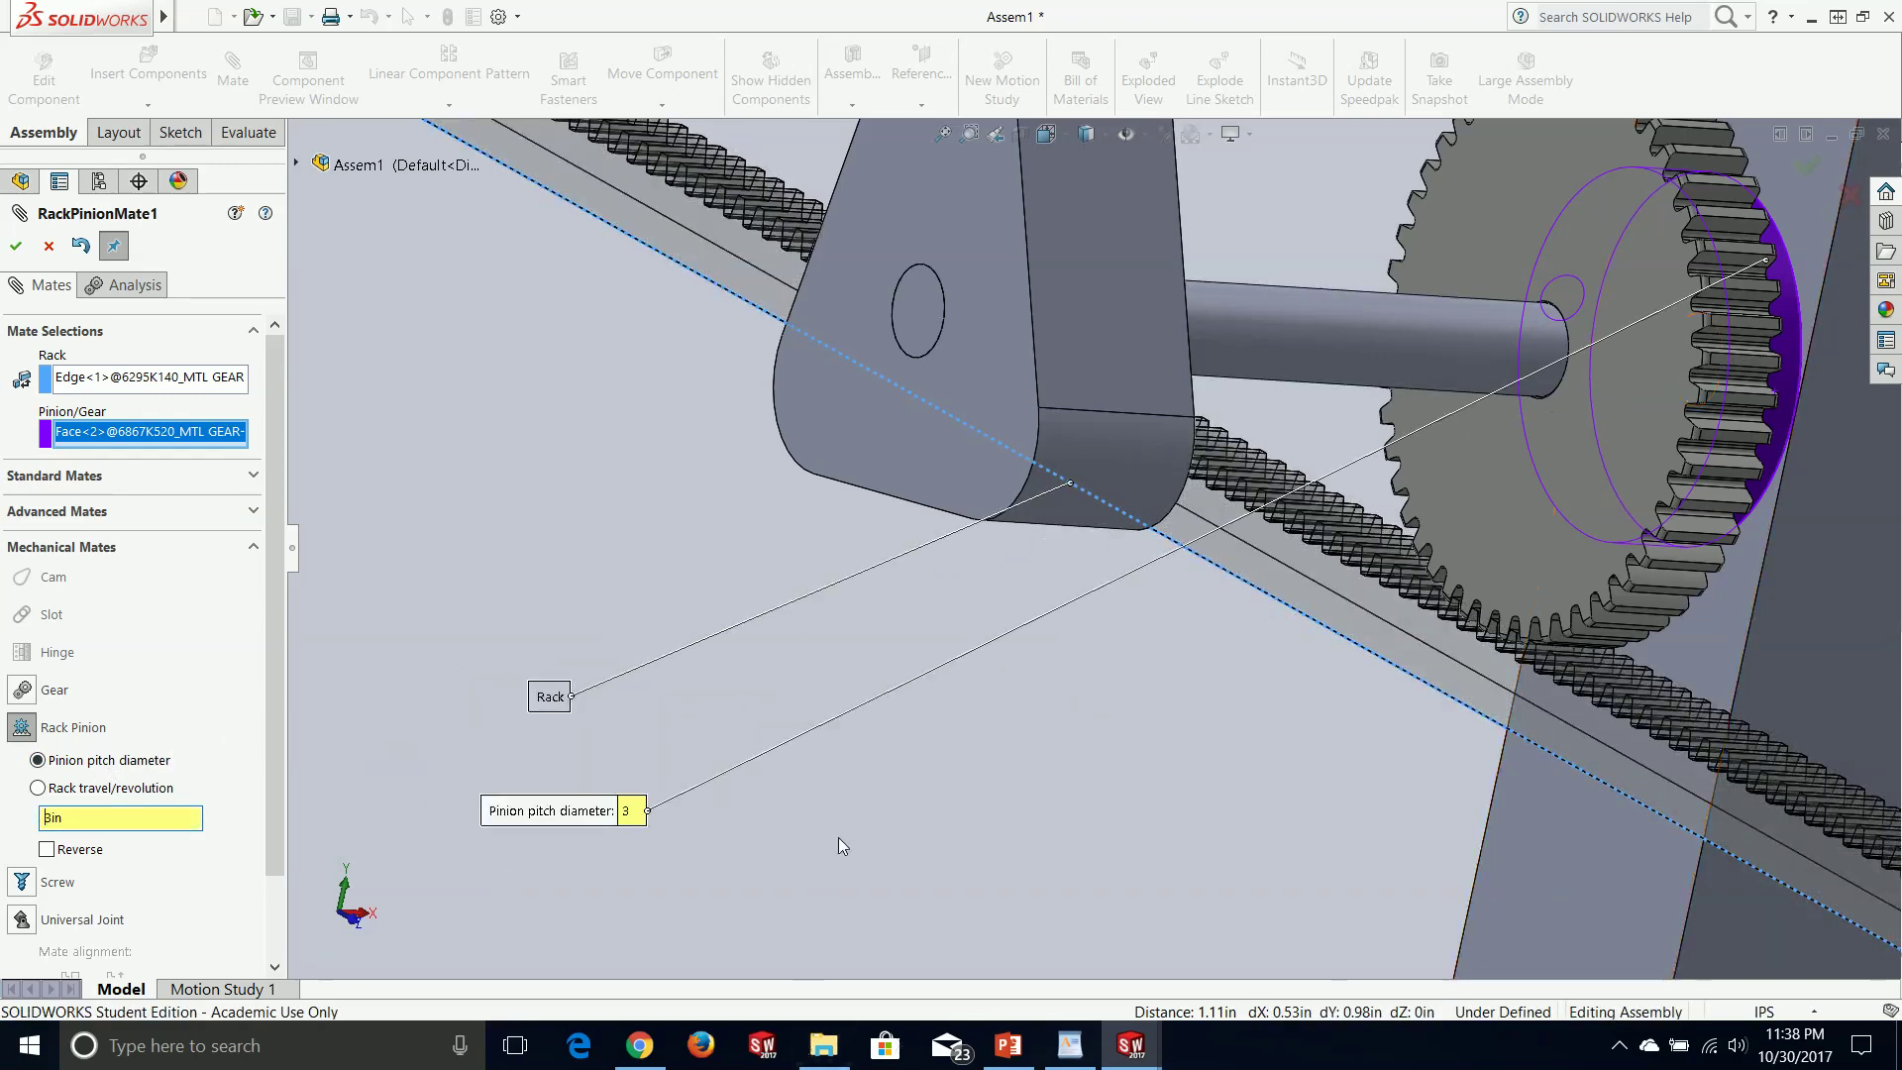
pyautogui.moveTo(842, 846); pyautogui.dragTo(913, 846, button='middle')
pyautogui.scroll(4, 1684, 636)
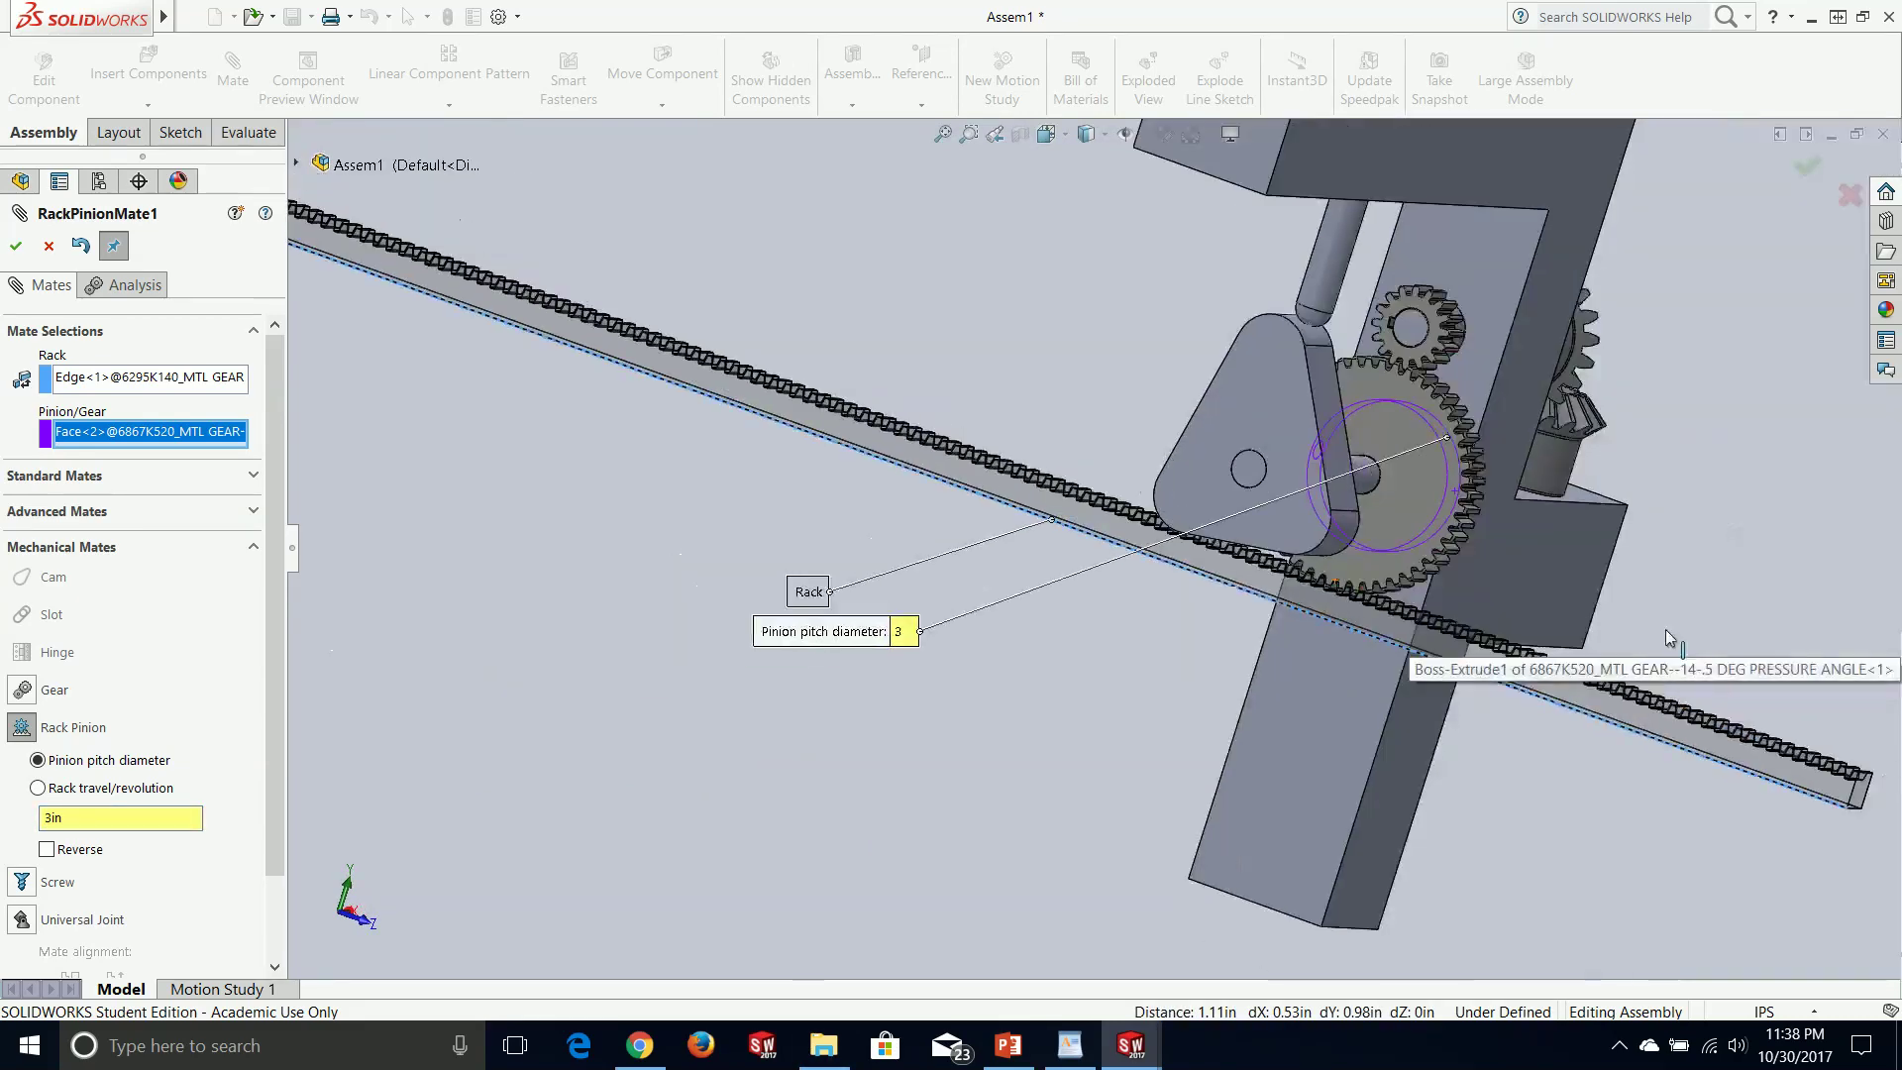
pyautogui.scroll(-3, 1233, 666)
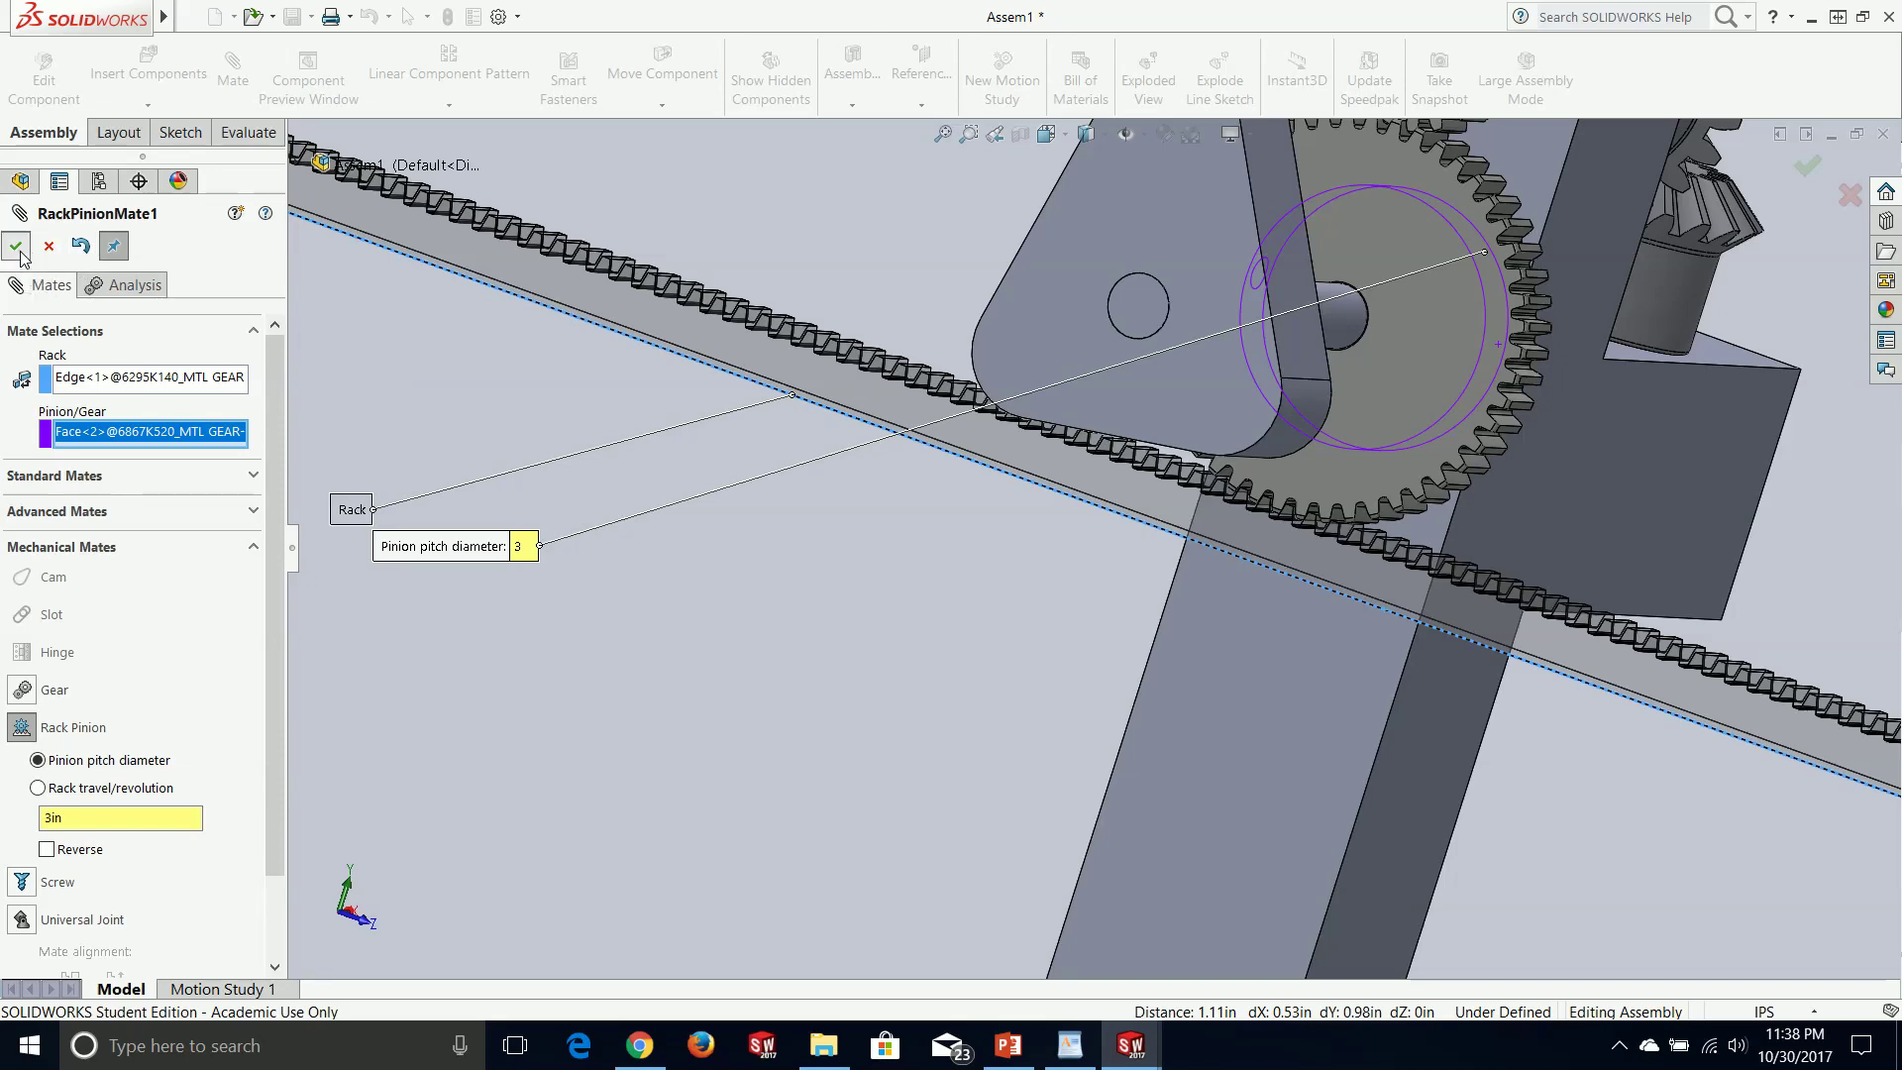
pyautogui.click(16, 247)
# - Move the gear rack to check its motion against the large spur gear, and close the mate command
pyautogui.scroll(4, 1353, 536)
pyautogui.scroll(-5, 1023, 556)
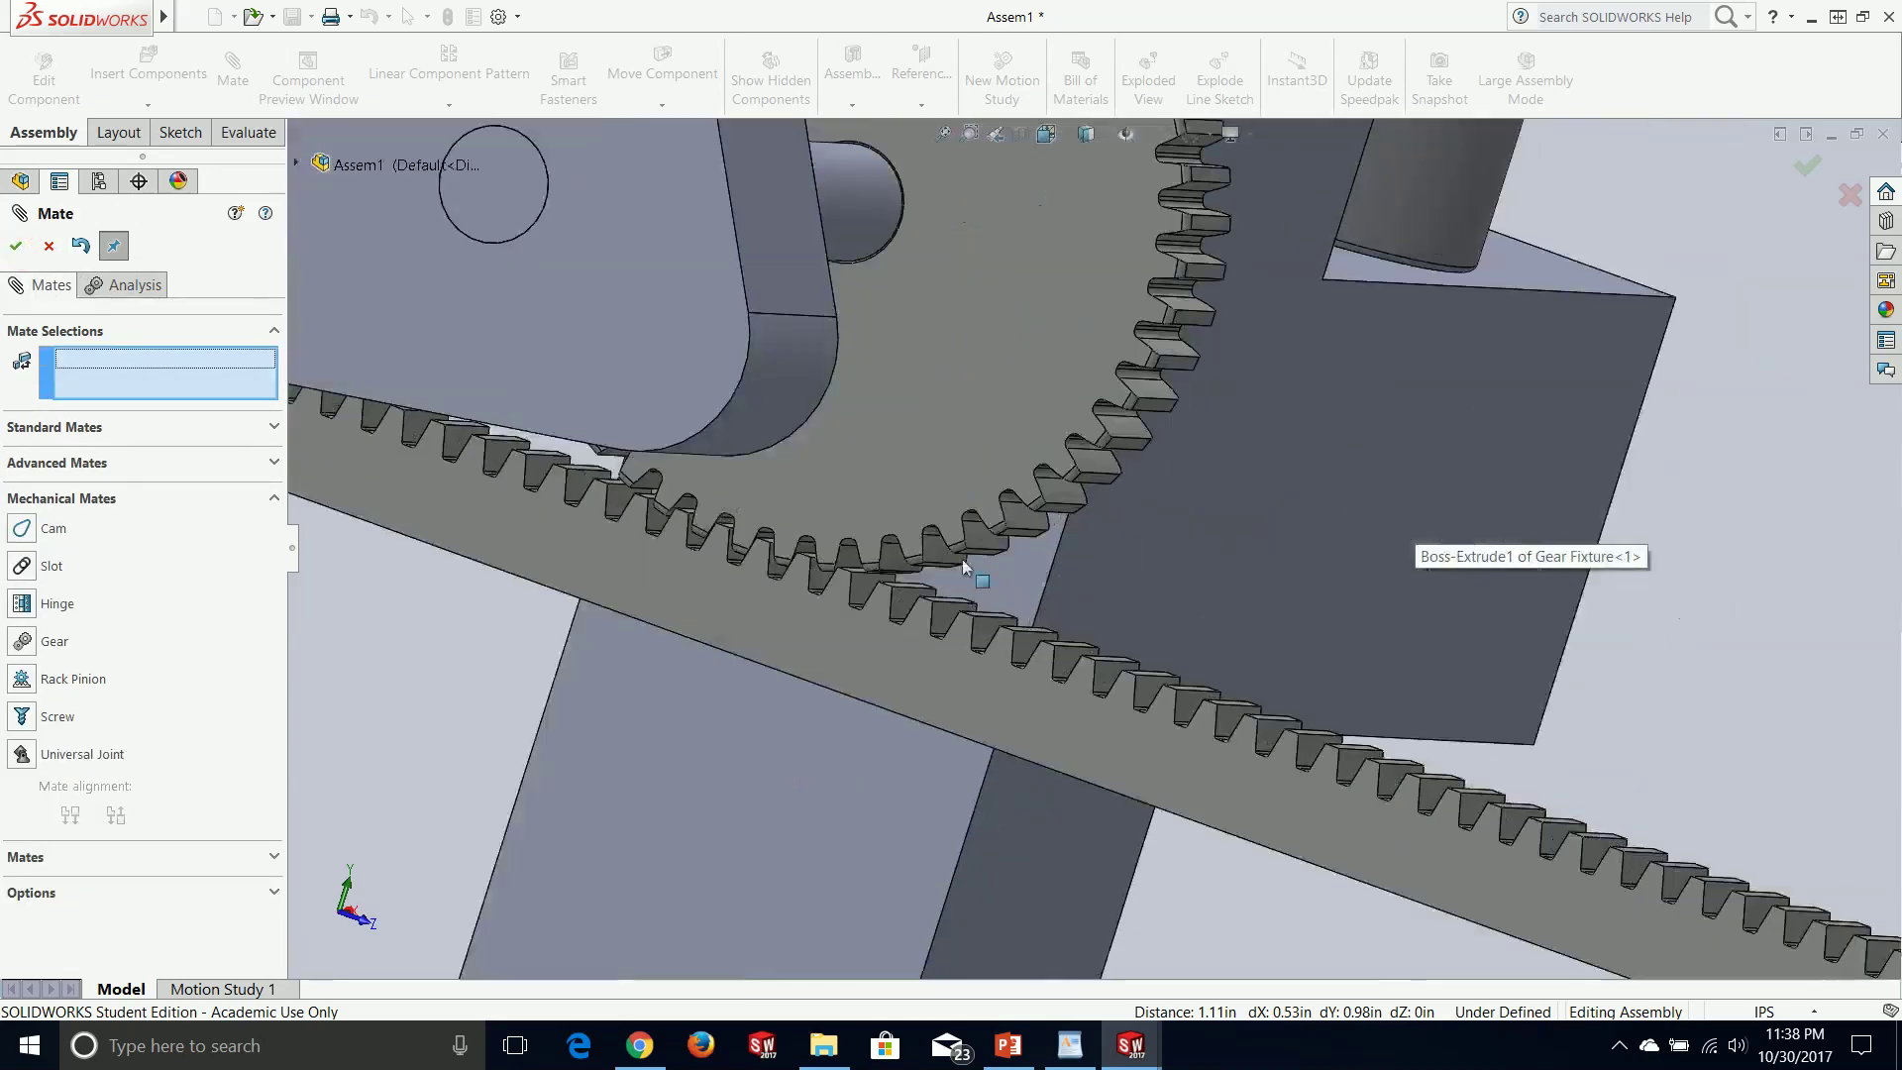
pyautogui.click(892, 679)
pyautogui.moveTo(892, 679)
pyautogui.mouseDown()
pyautogui.moveTo(852, 666)
pyautogui.moveTo(929, 678)
pyautogui.mouseUp()
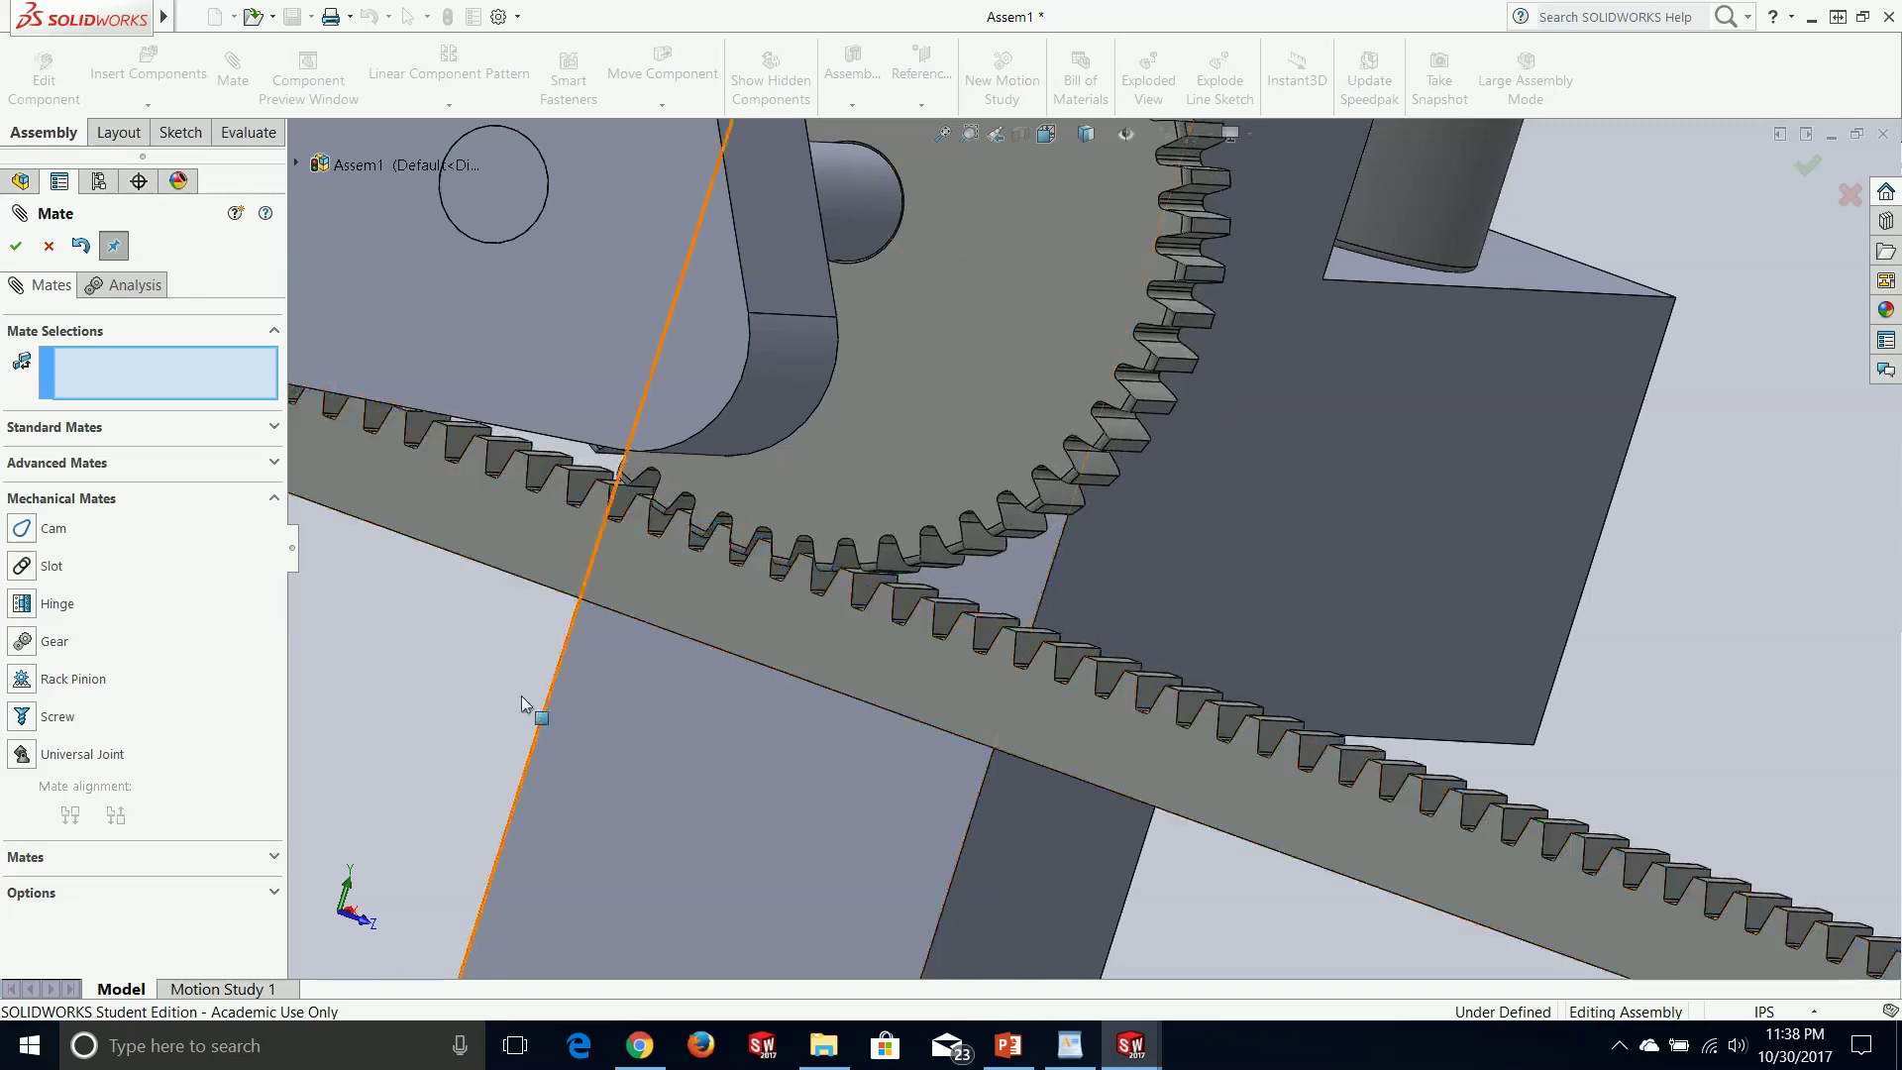
pyautogui.click(49, 247)
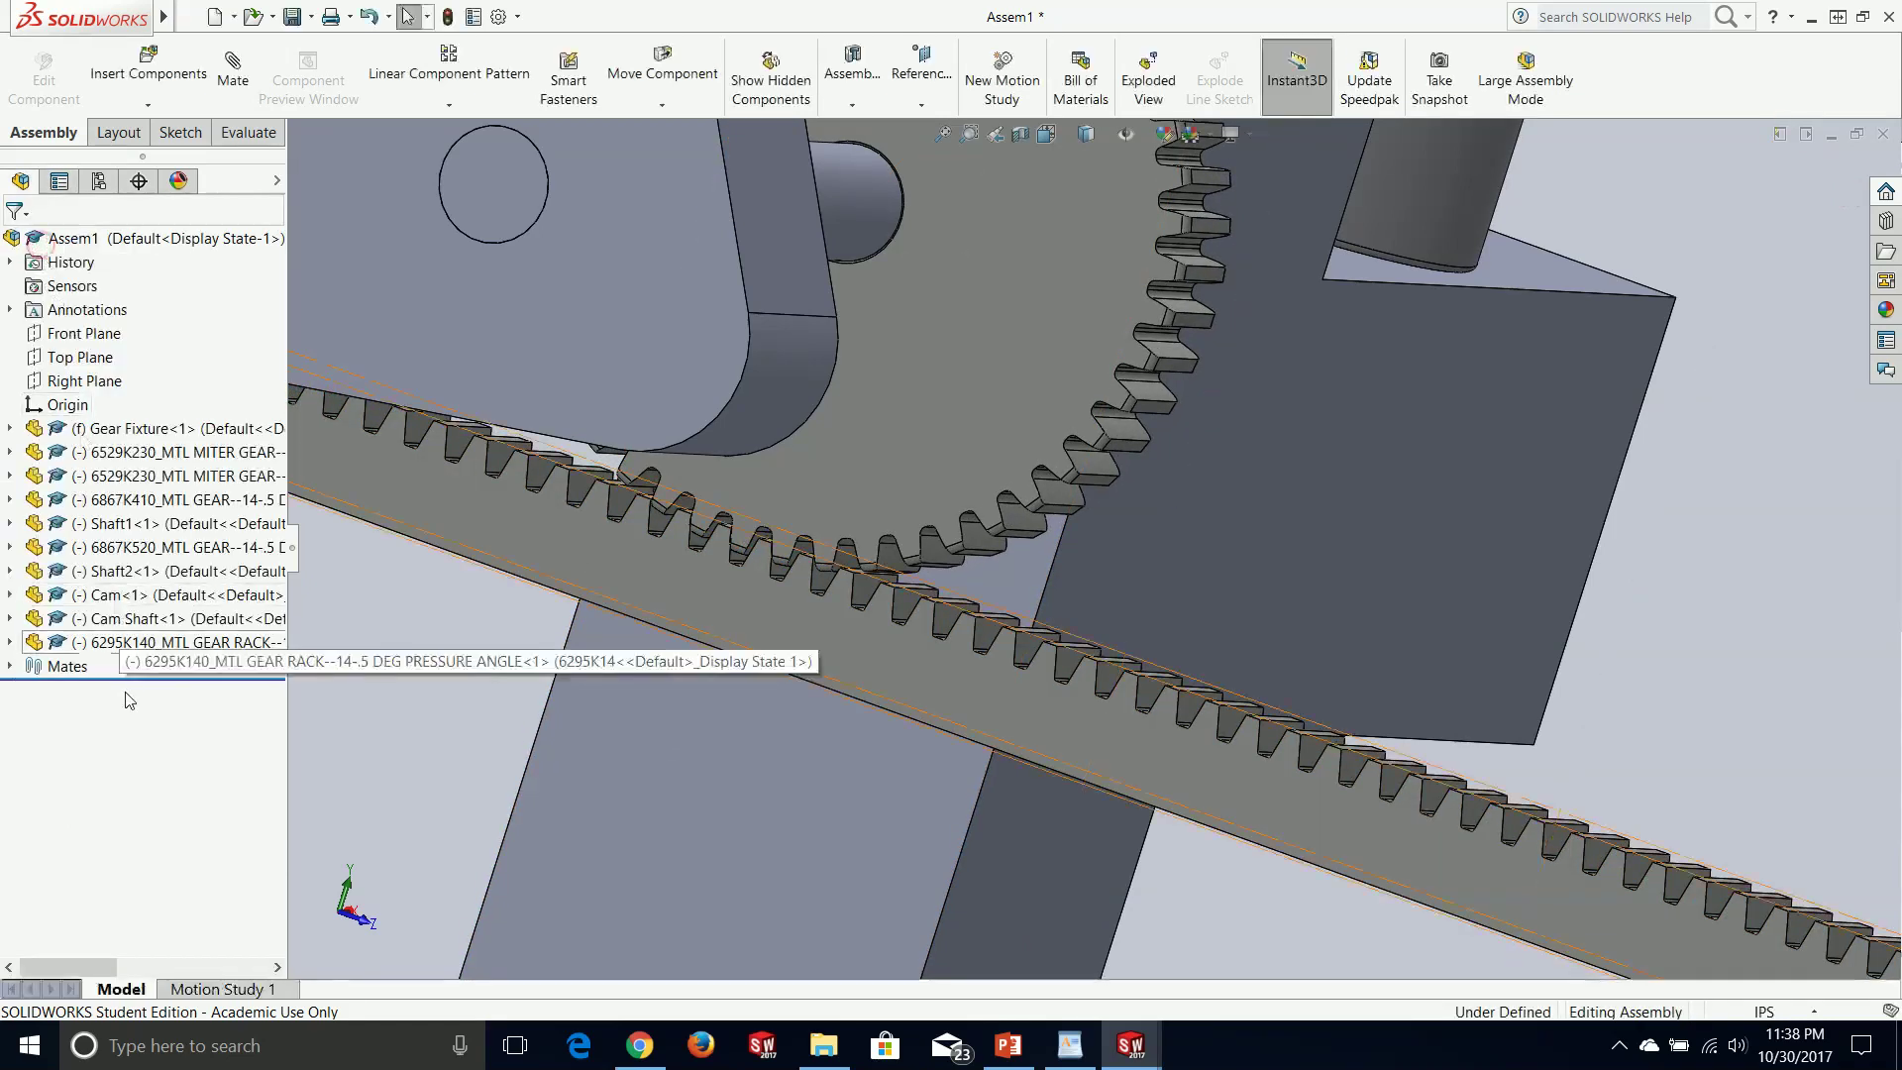
# - Edit RackPinionMate1 to reverse the rack's travel direction, and accept the change
pyautogui.click(10, 668)
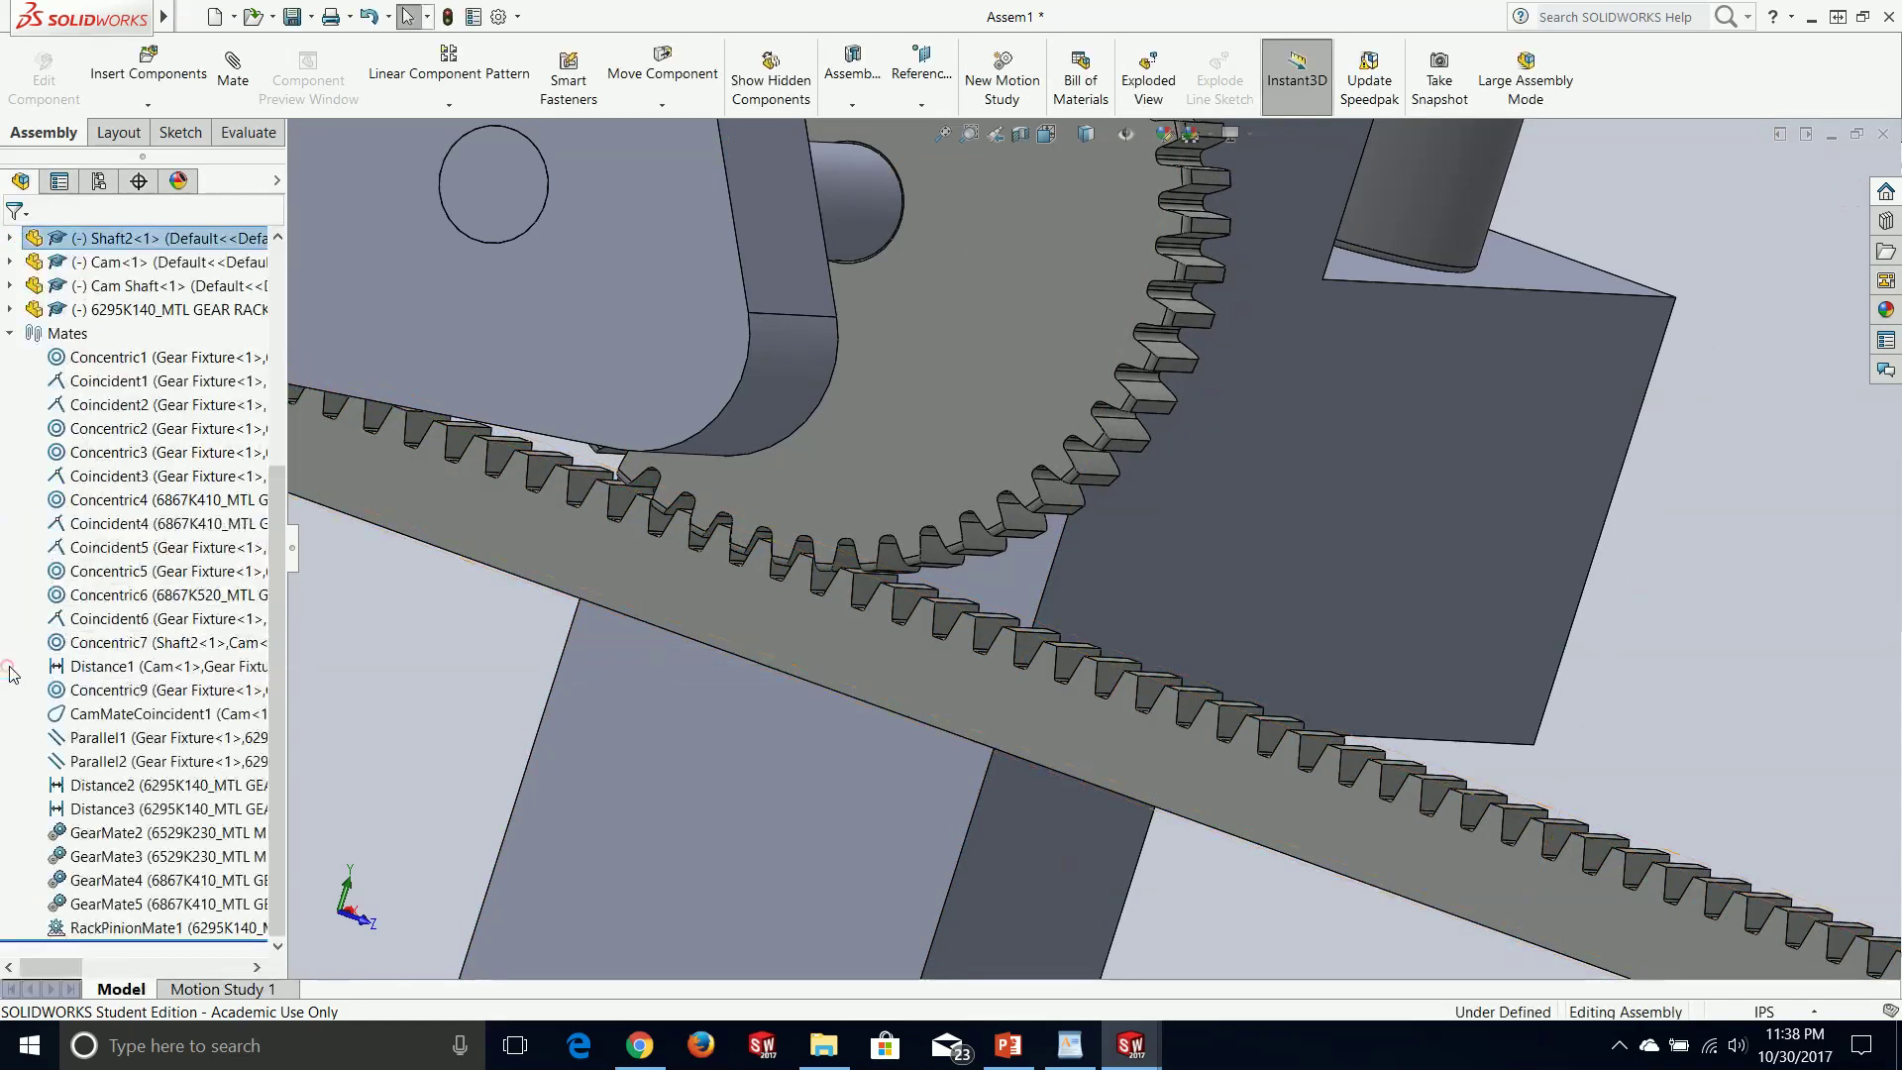
pyautogui.click(135, 928)
pyautogui.rightClick(135, 928)
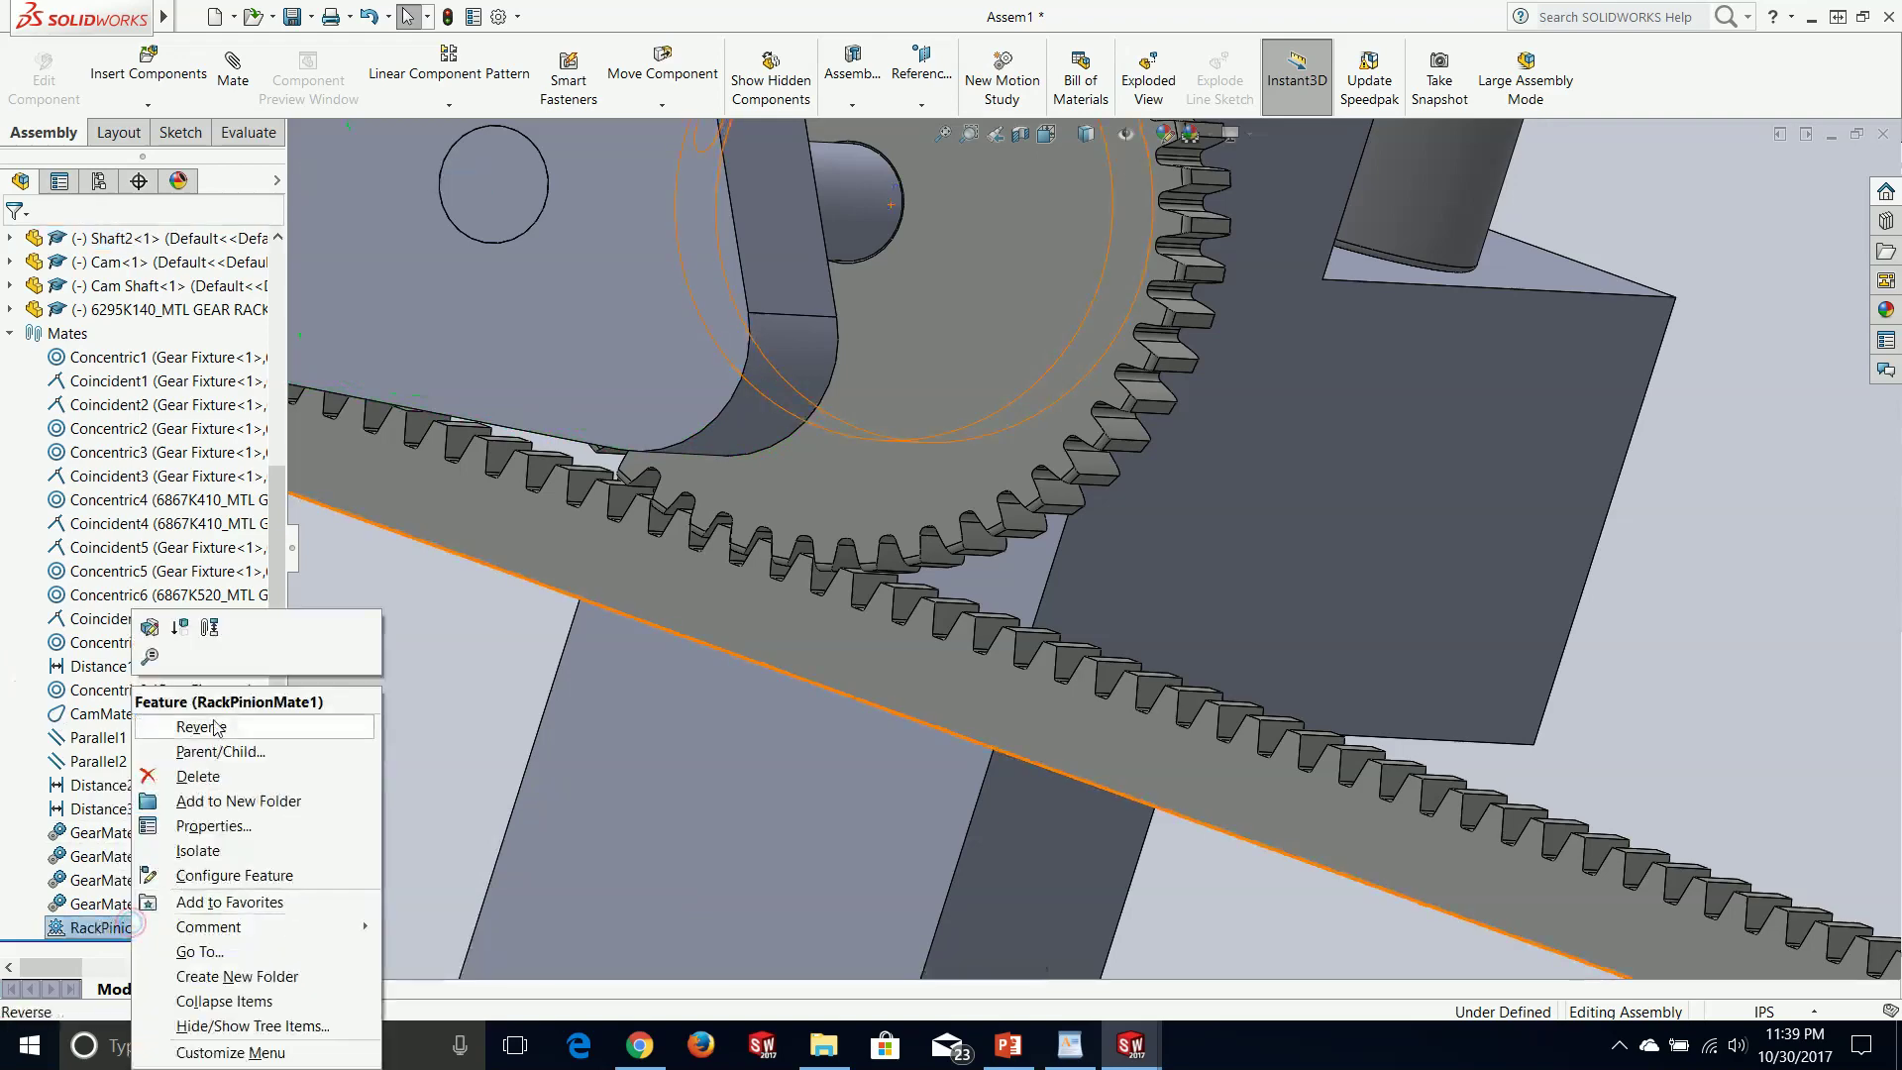
pyautogui.click(146, 631)
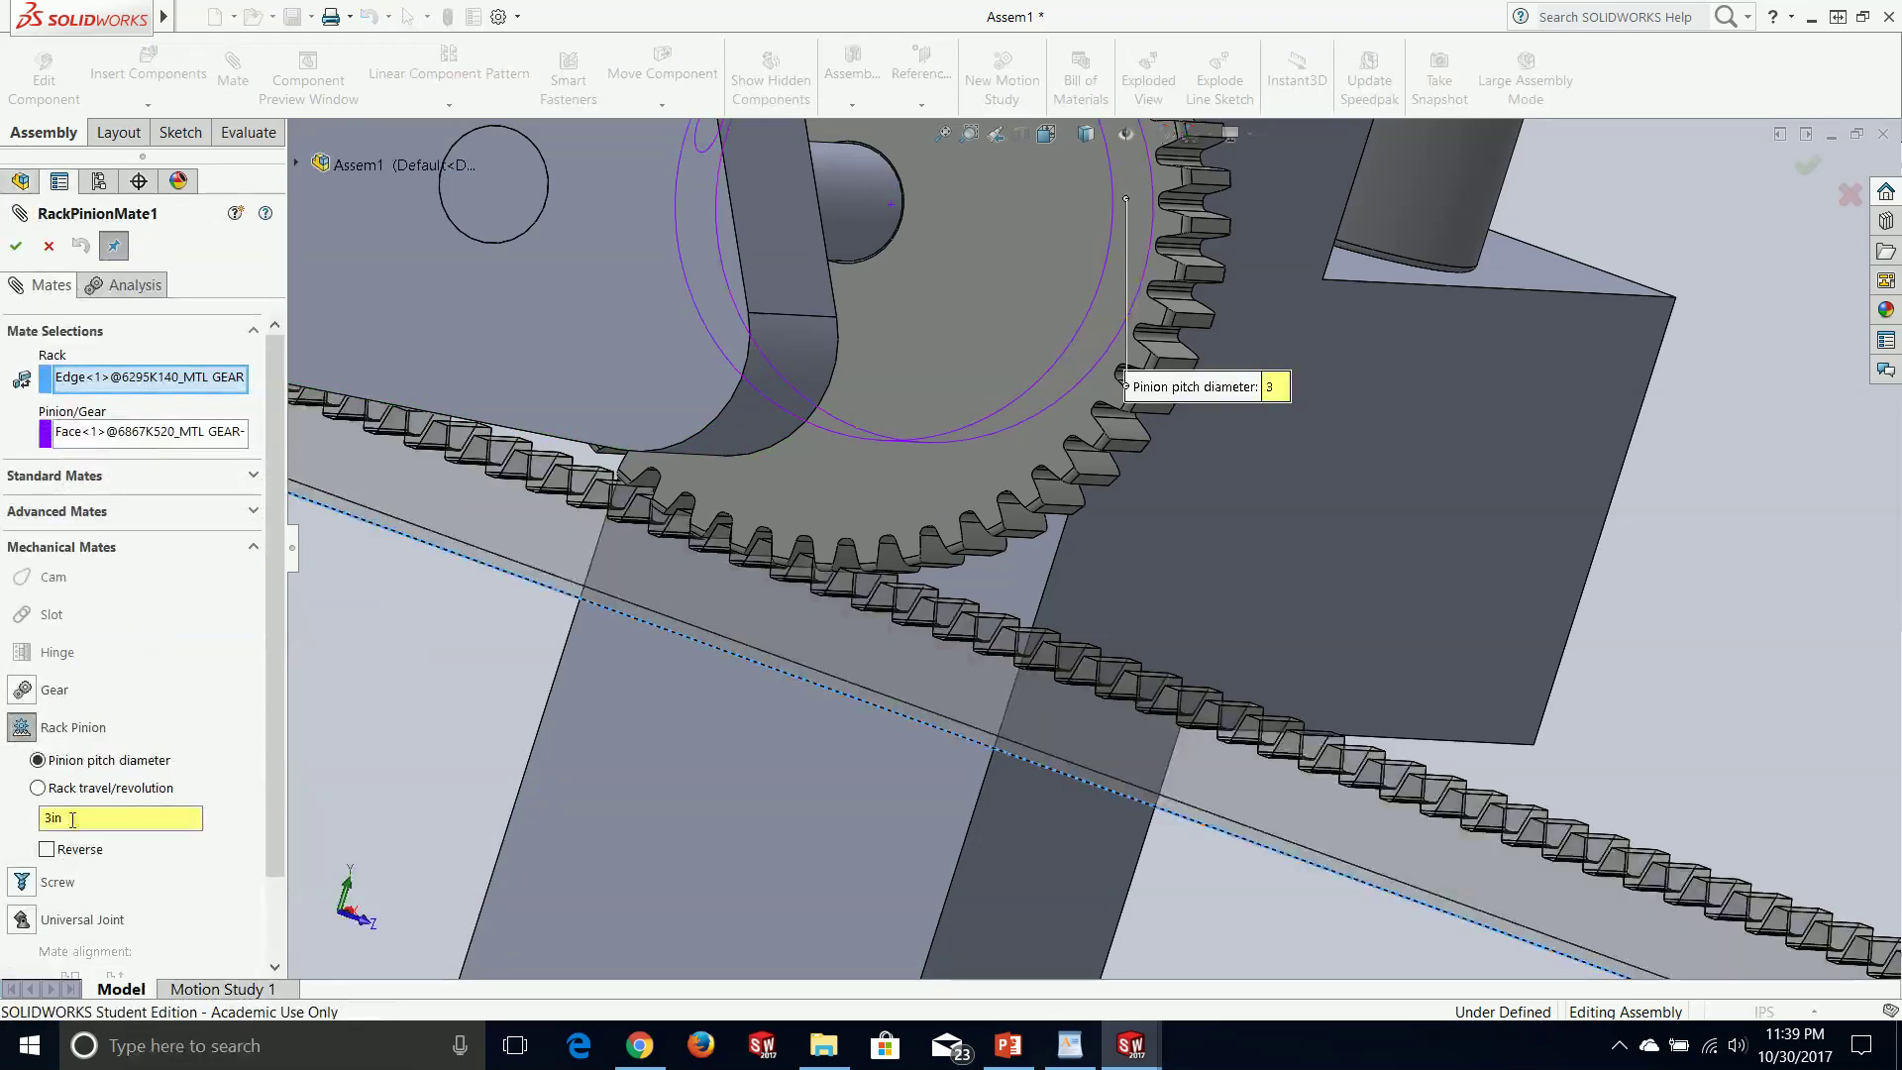
pyautogui.click(46, 849)
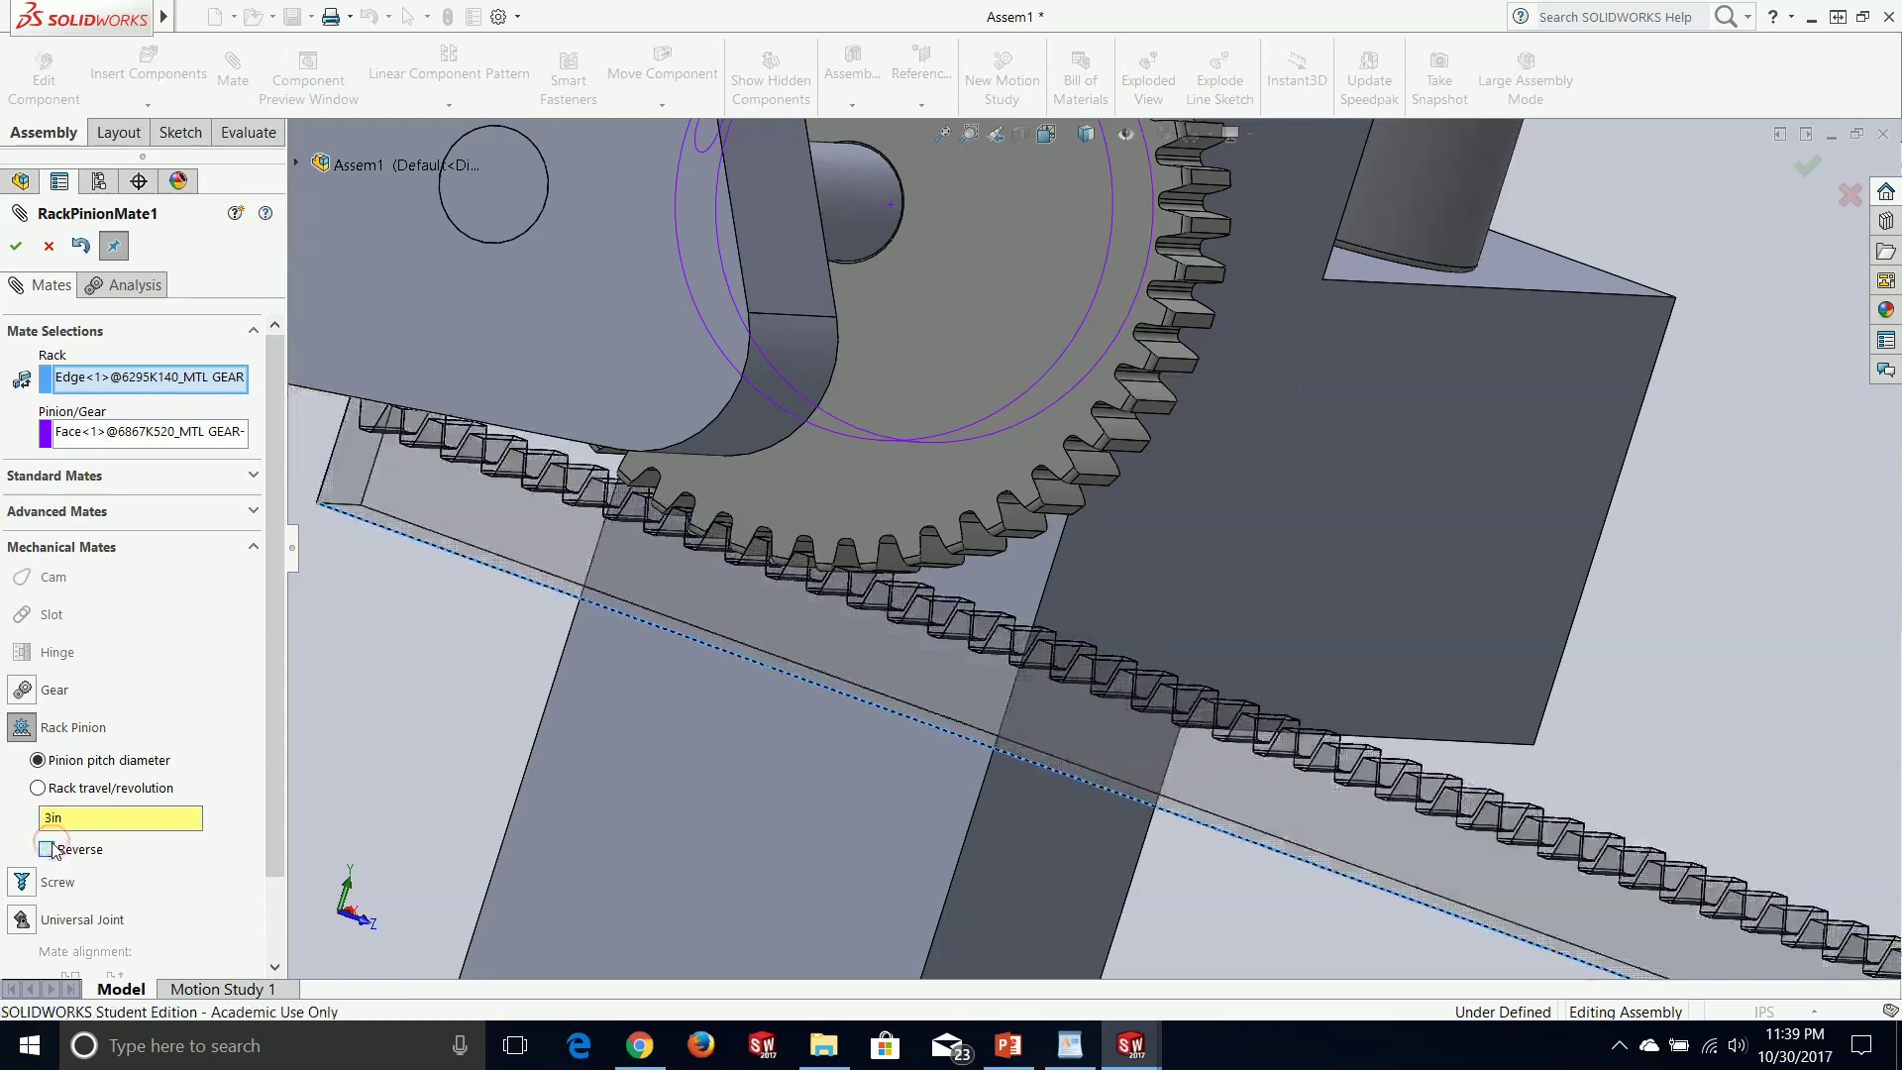
pyautogui.click(16, 247)
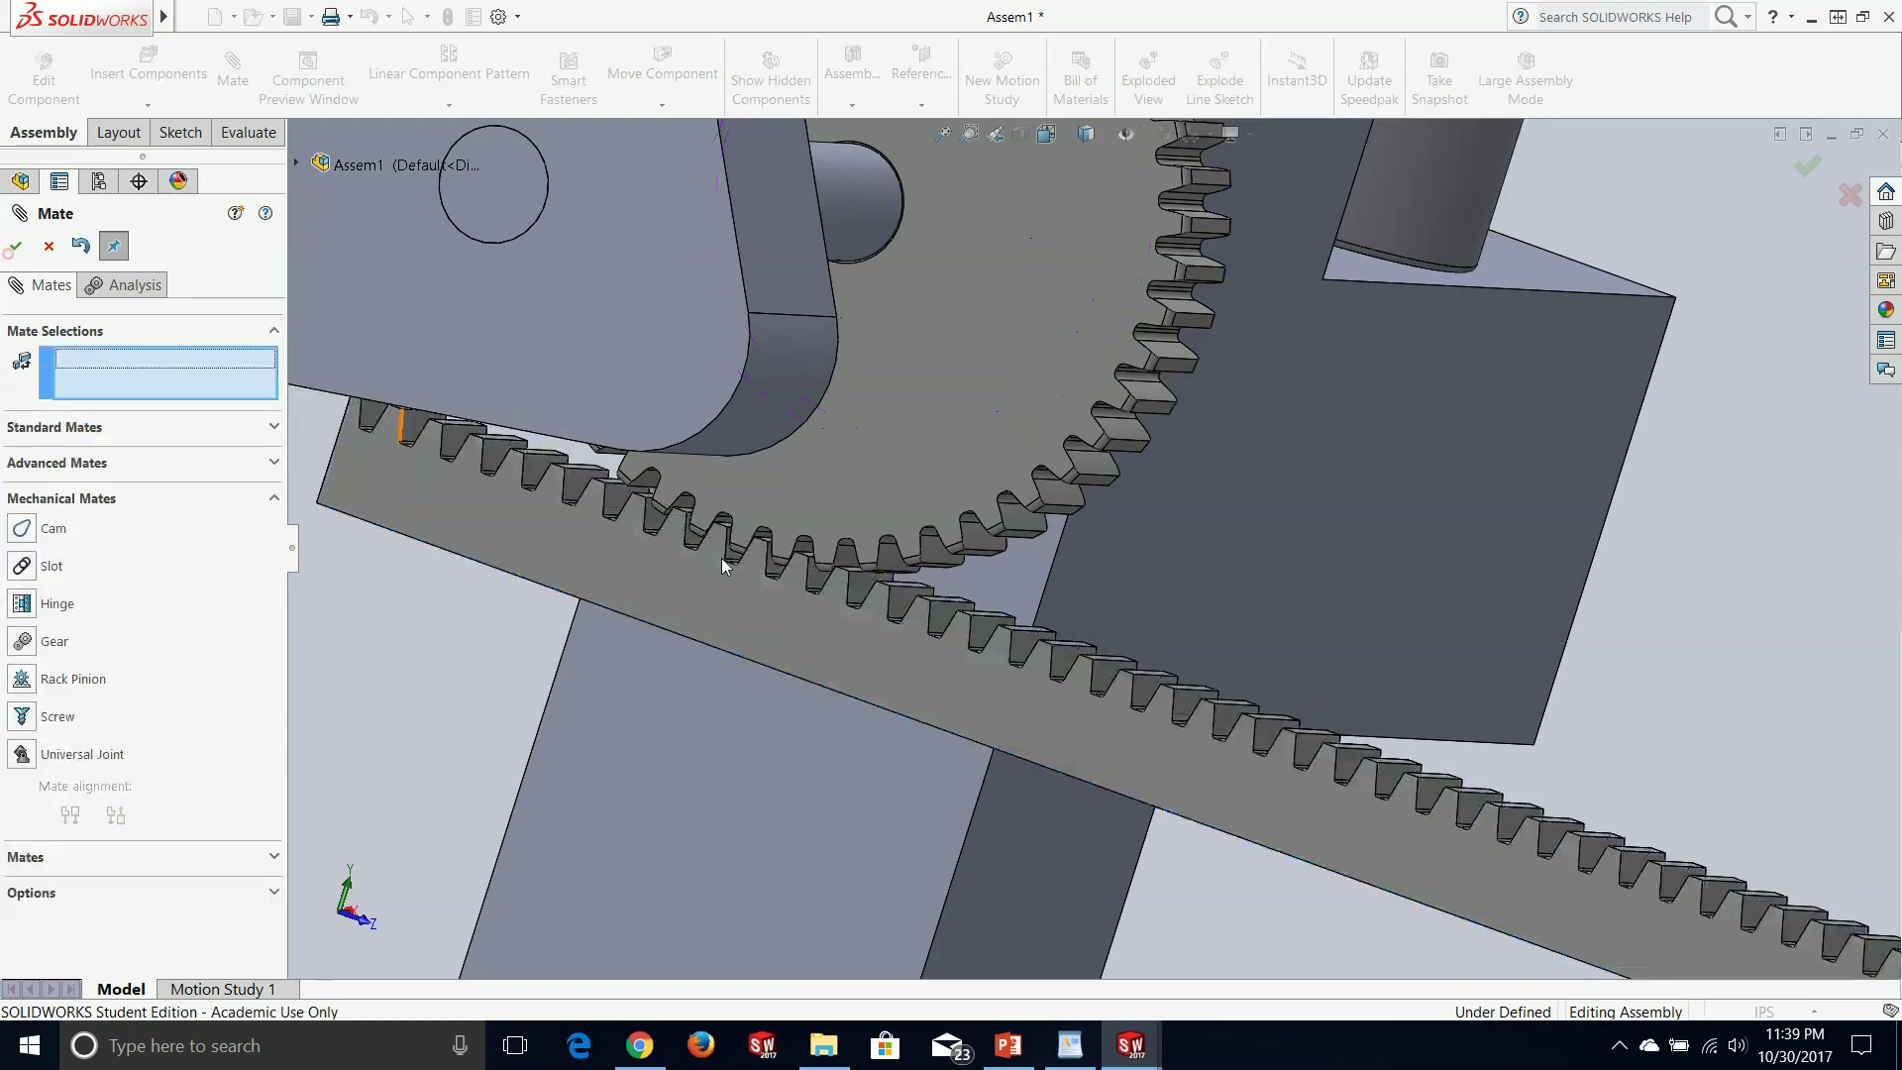
# - Slide the gear rack back and forth to check how it drives the large spur gear and Shaft2
pyautogui.moveTo(1020, 704); pyautogui.dragTo(386, 500)
pyautogui.moveTo(1020, 655); pyautogui.dragTo(693, 543)
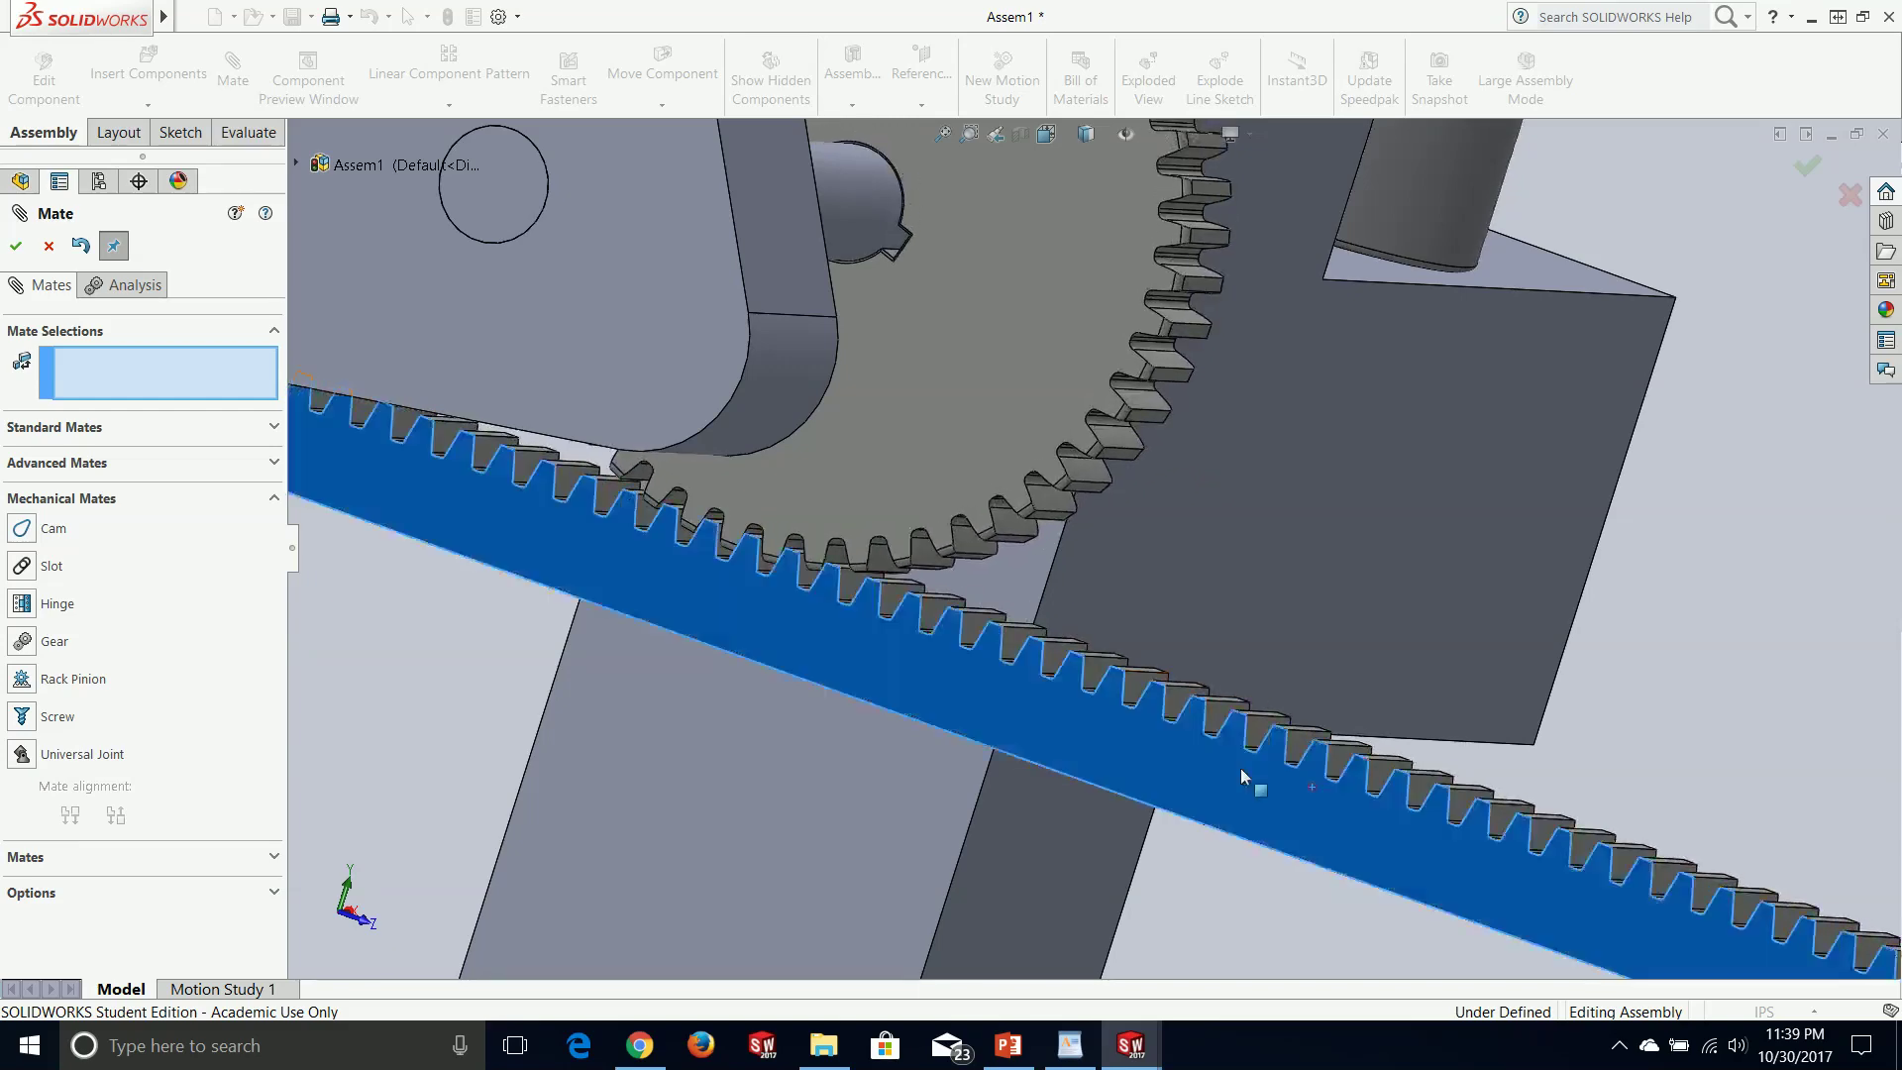
pyautogui.scroll(5, 1139, 750)
pyautogui.moveTo(1282, 667); pyautogui.dragTo(1053, 603, button='middle')
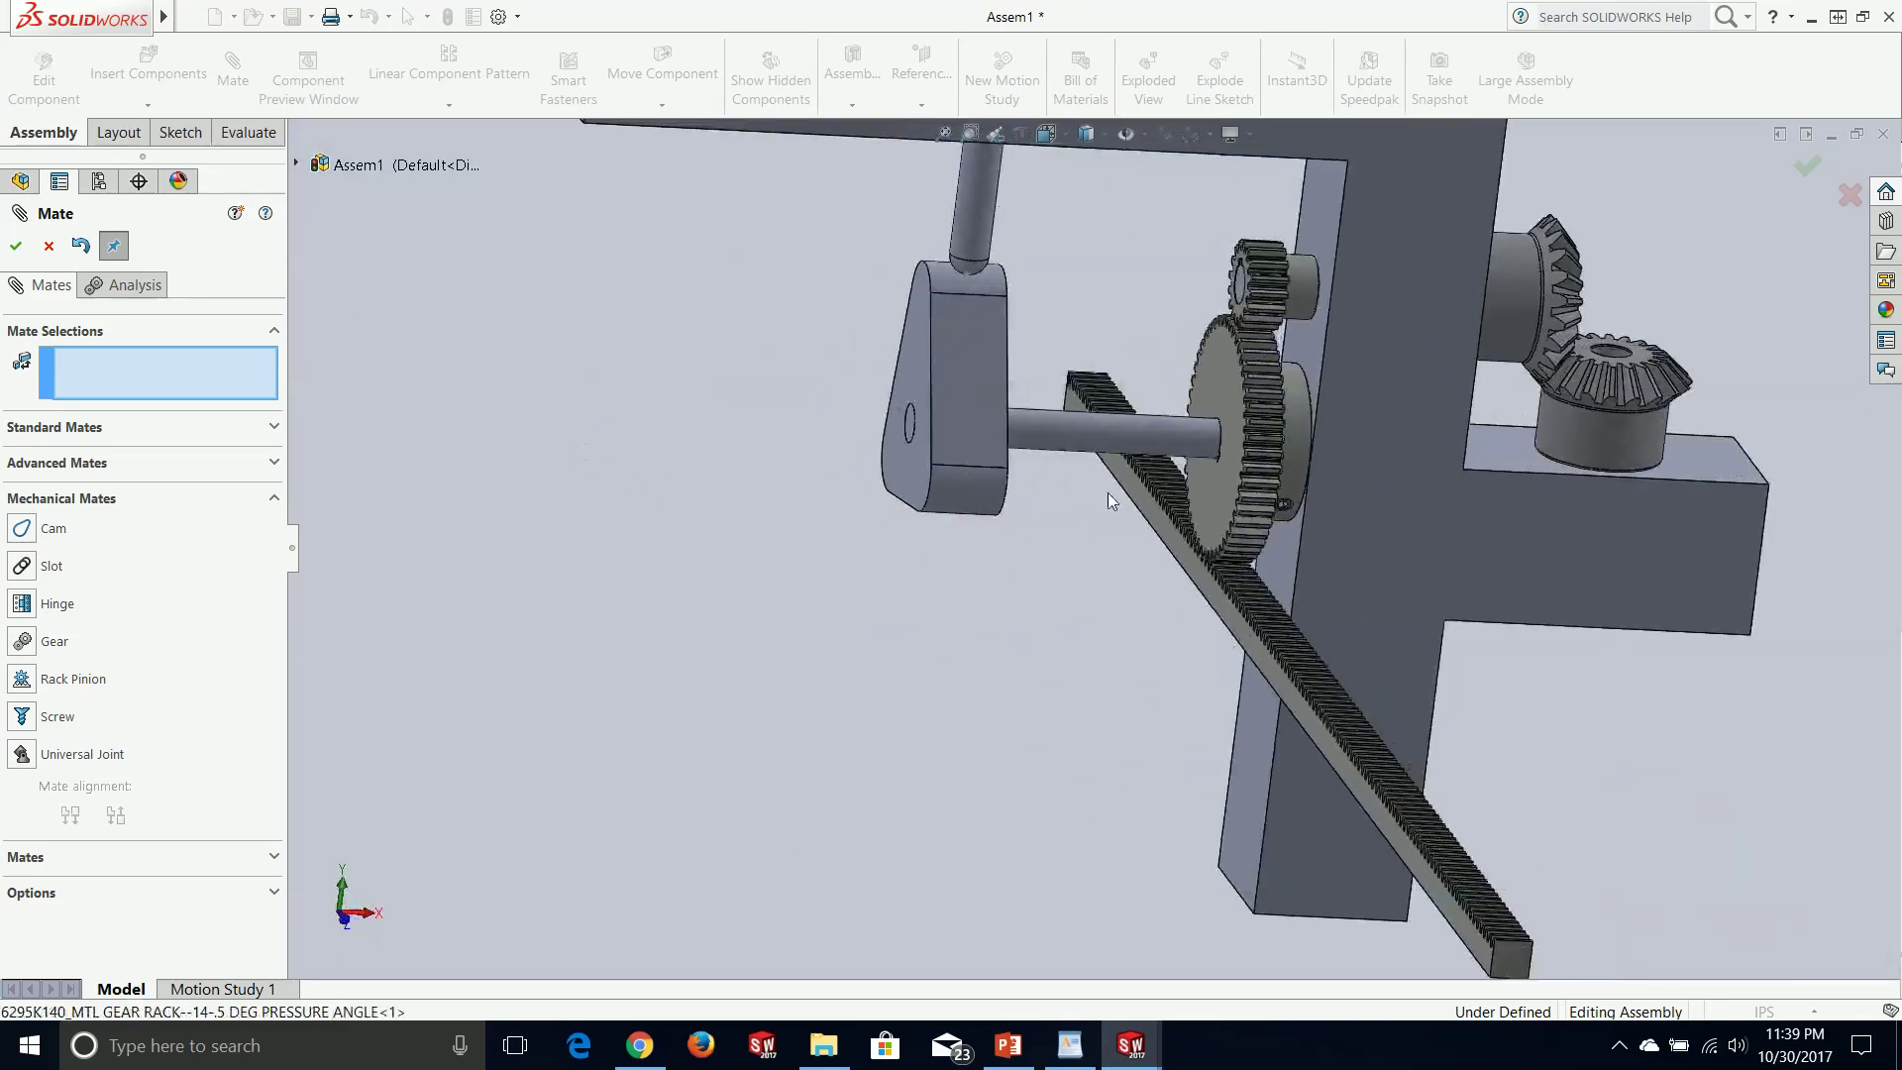
pyautogui.moveTo(1350, 770); pyautogui.dragTo(1382, 805)
pyautogui.moveTo(1399, 830); pyautogui.dragTo(1311, 732)
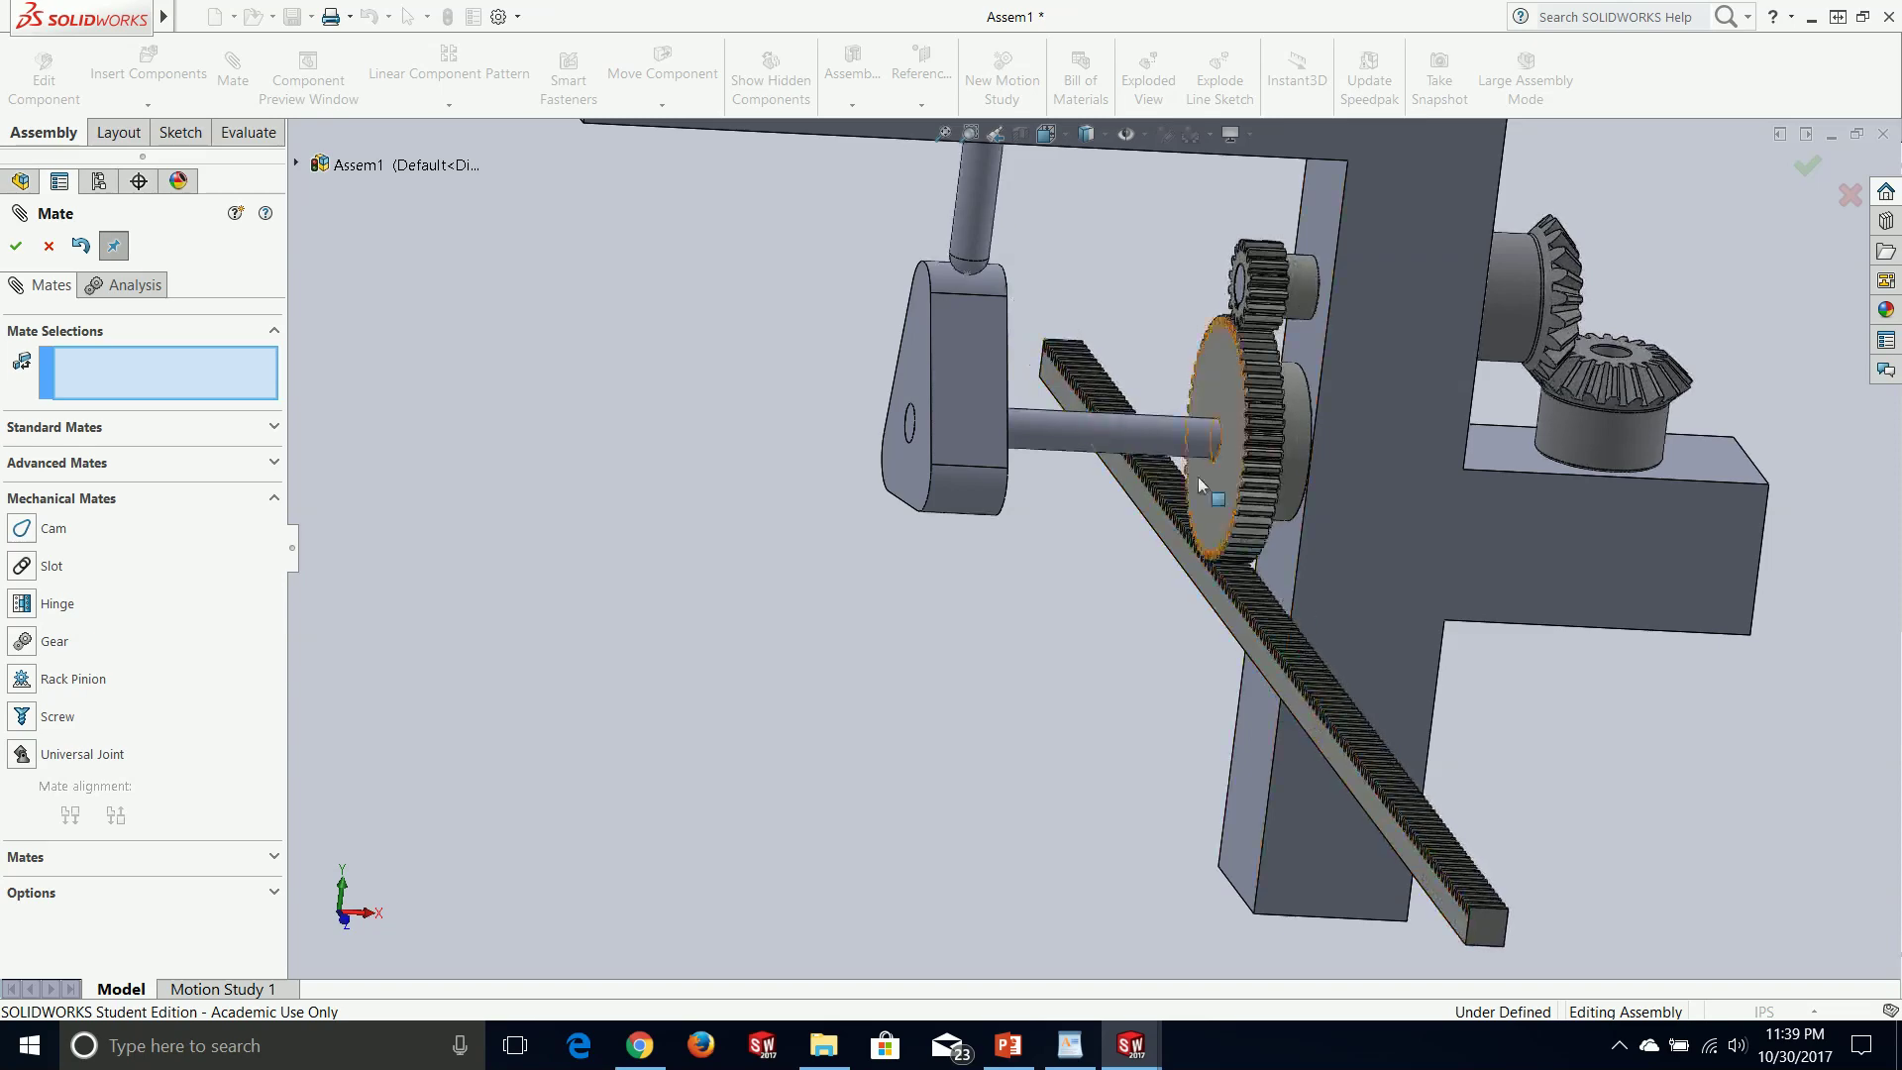
pyautogui.scroll(2, 1203, 446)
pyautogui.scroll(-4, 1210, 439)
pyautogui.moveTo(1312, 629); pyautogui.dragTo(990, 535, button='middle')
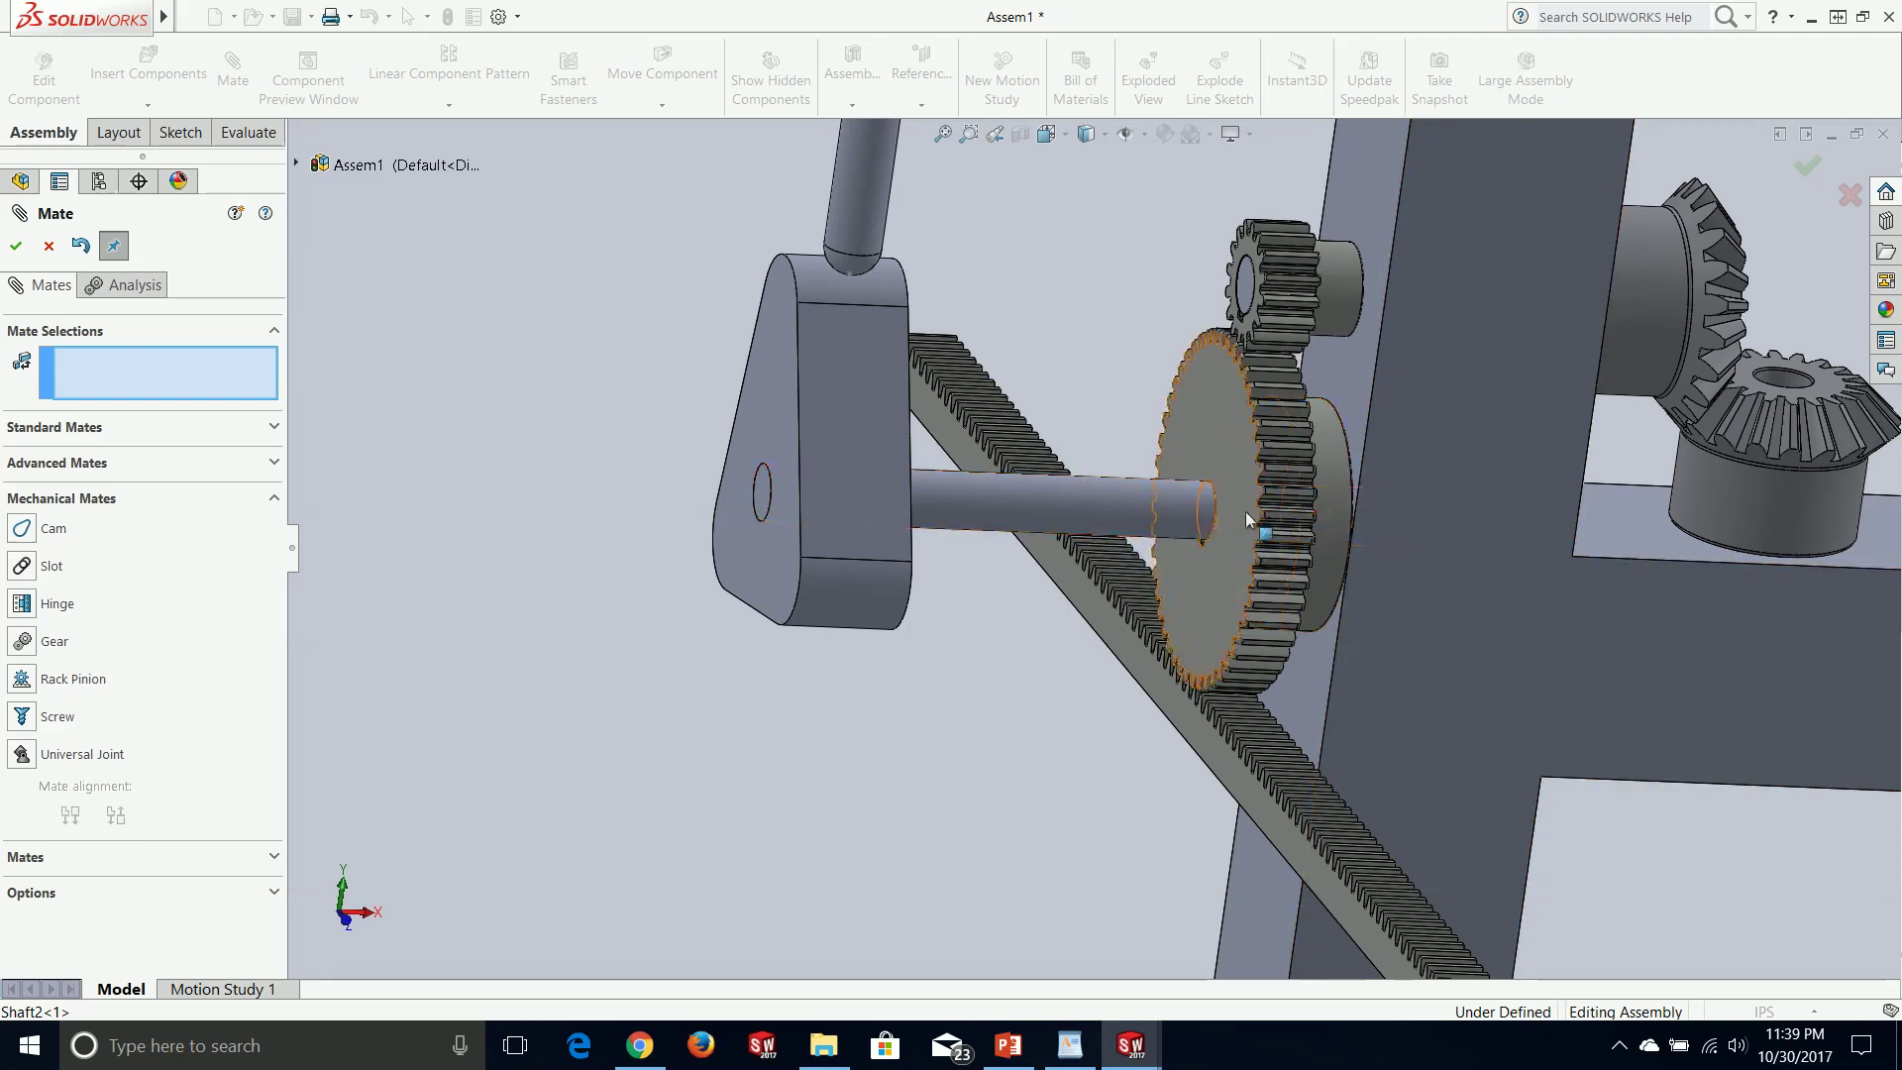
# - Add a Gear mate between the large spur gear's hub face and Shaft2, with 1 in as the gear's ratio value, and test the rack's motion
pyautogui.click(22, 639)
pyautogui.scroll(-3, 1298, 520)
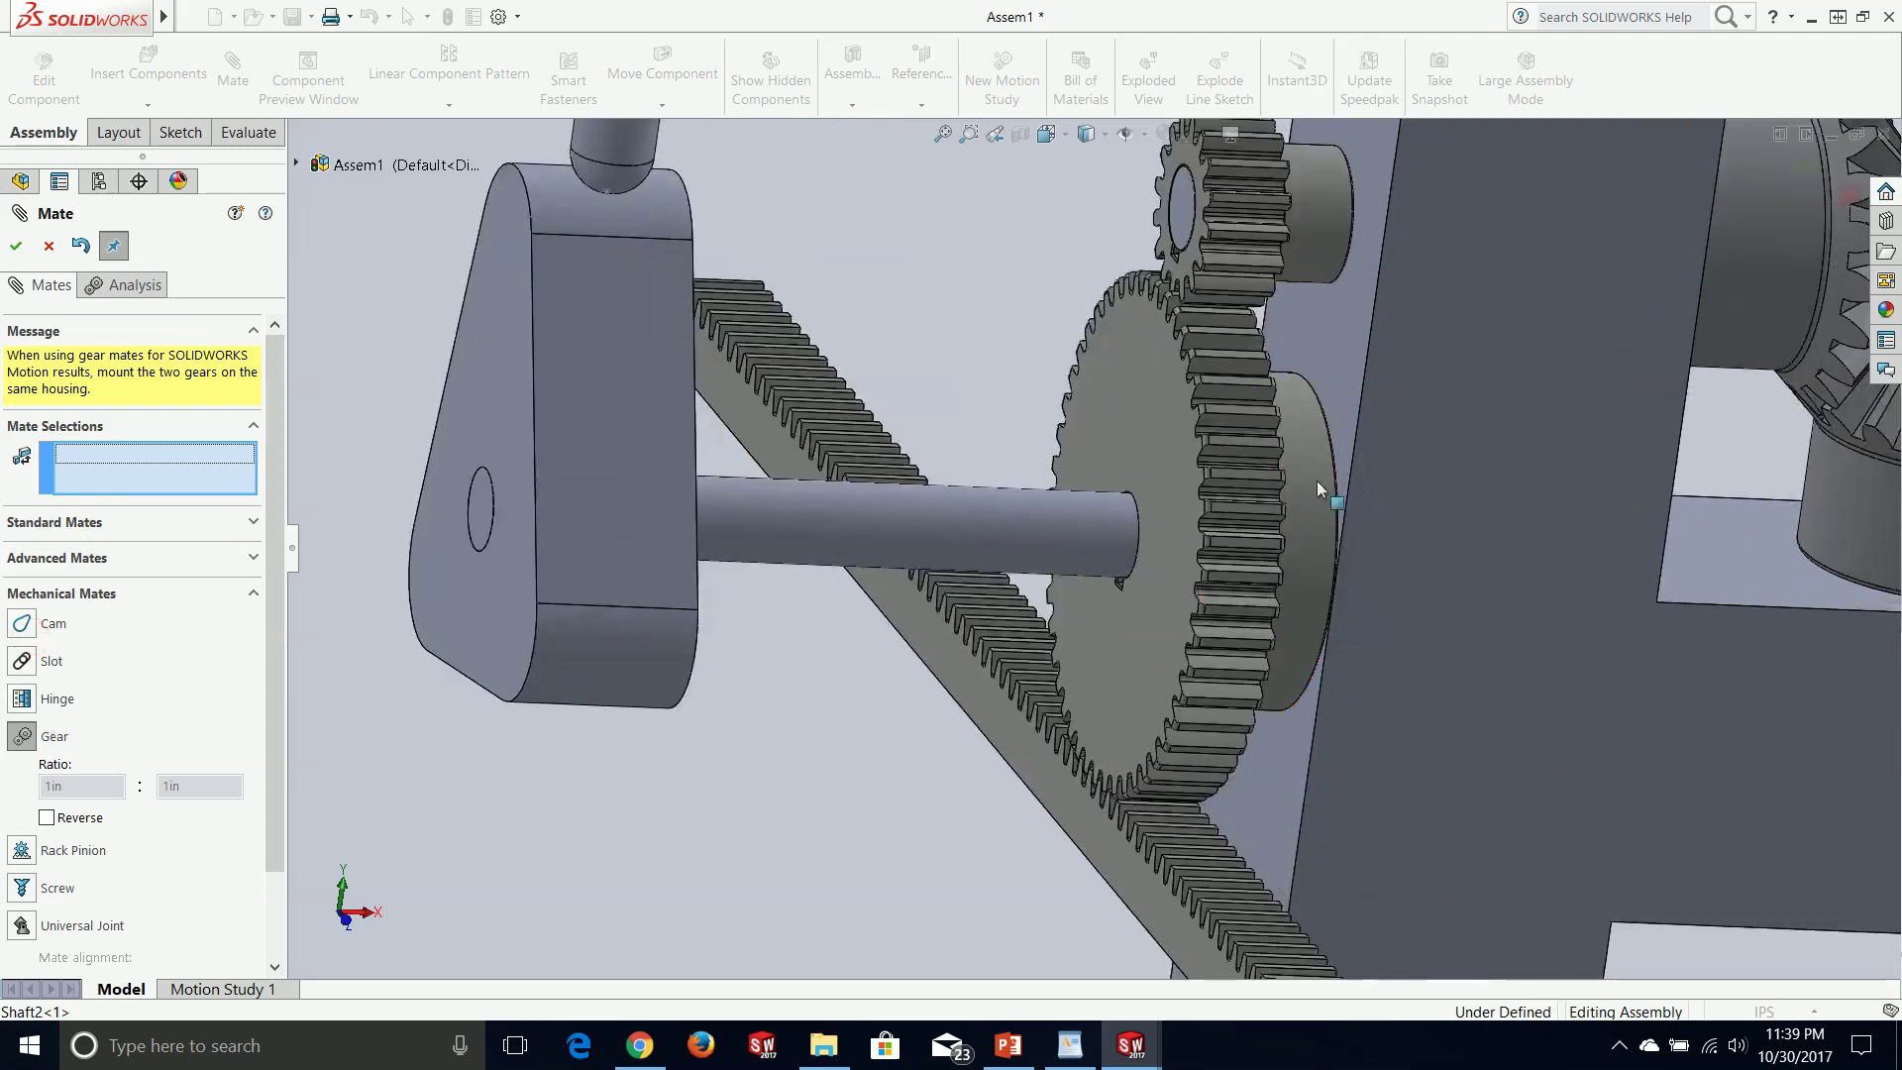
pyautogui.click(1297, 520)
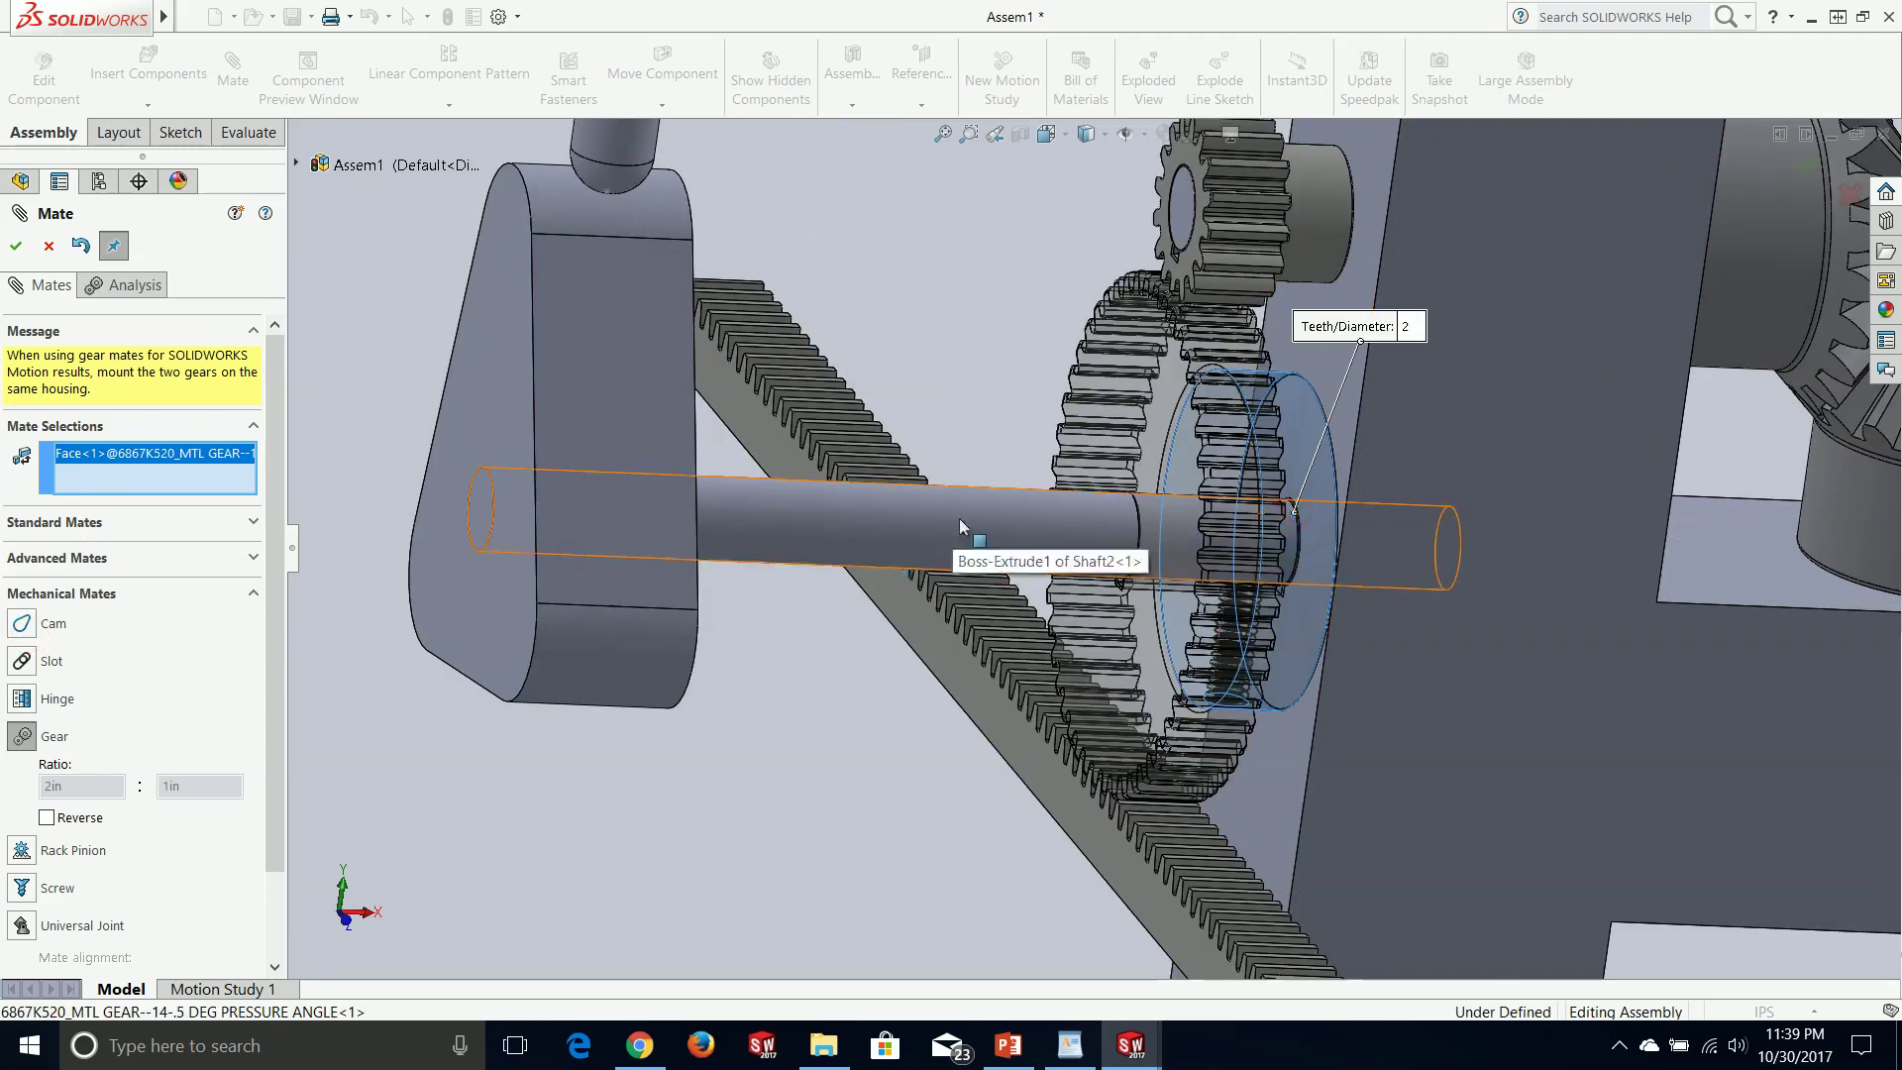
pyautogui.click(913, 526)
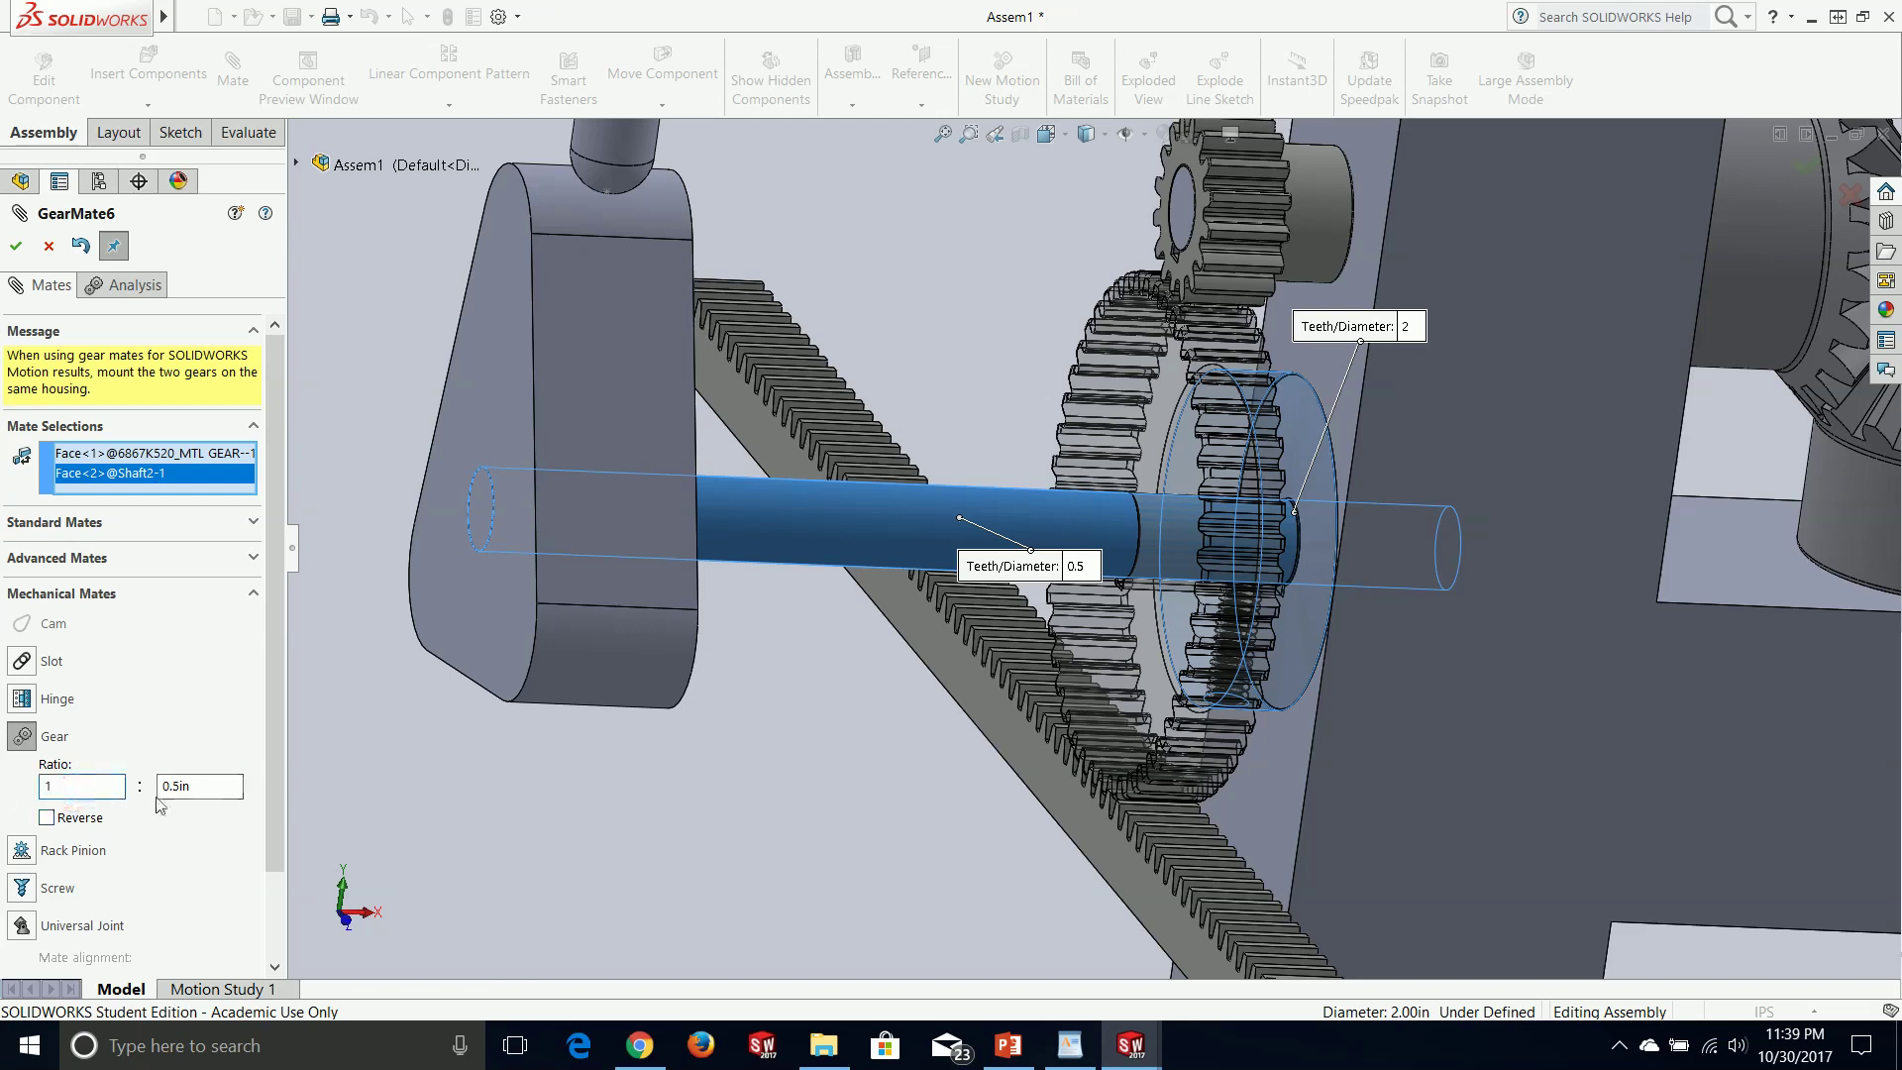
pyautogui.click(203, 785)
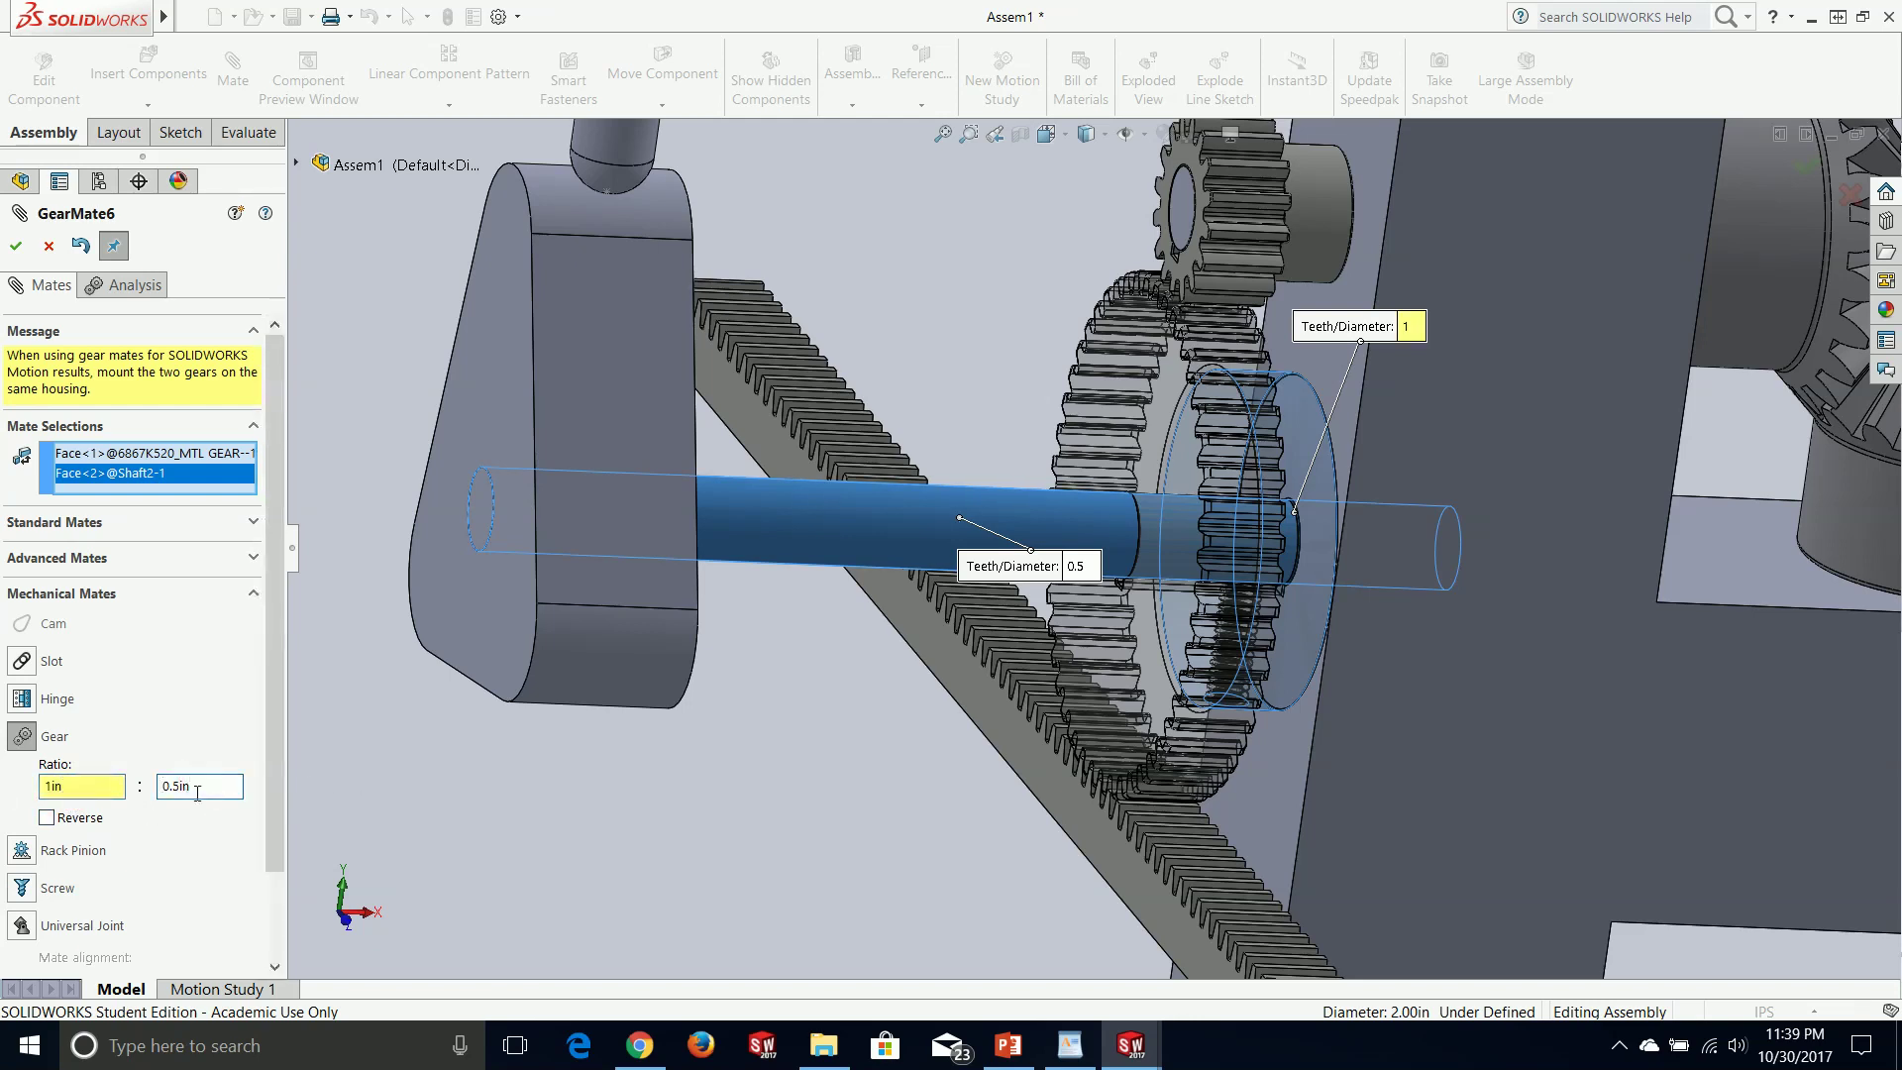
pyautogui.click(14, 245)
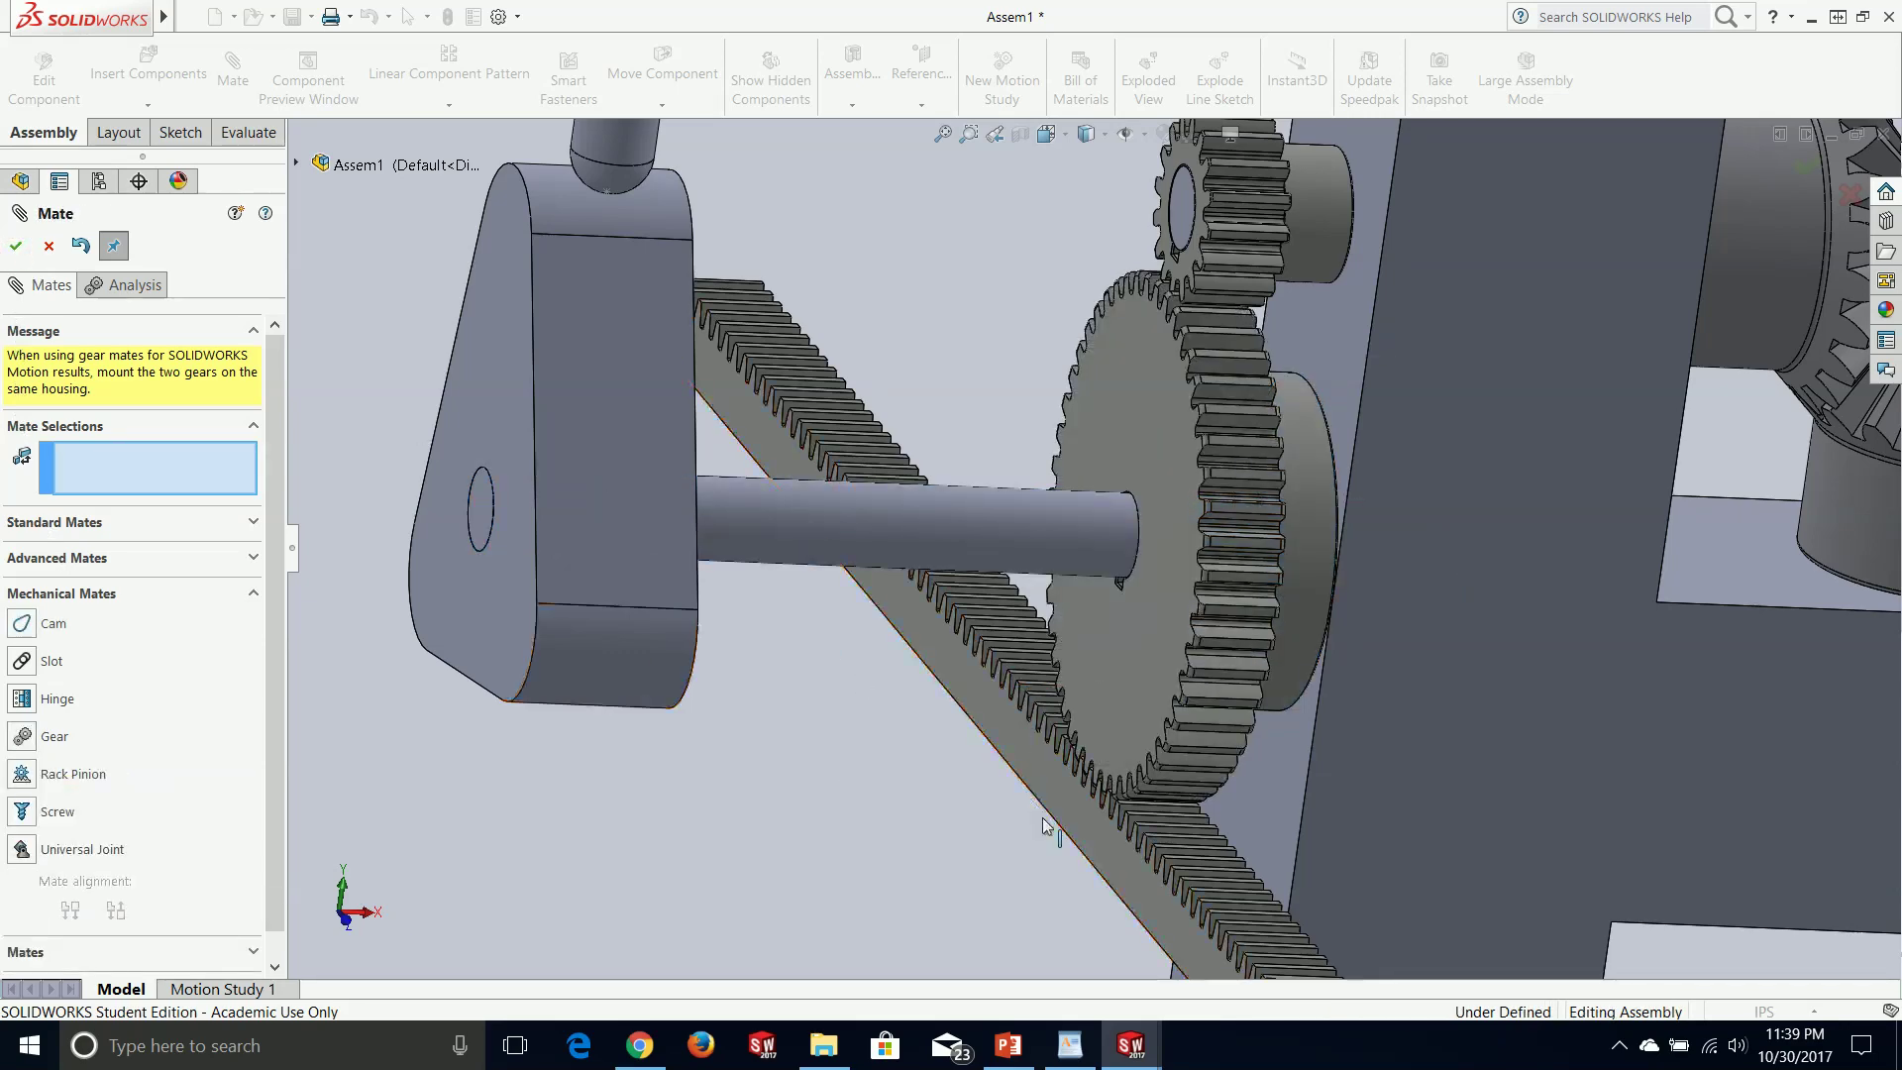
pyautogui.moveTo(1084, 832)
pyautogui.mouseDown()
pyautogui.moveTo(1039, 765)
pyautogui.moveTo(1119, 832)
pyautogui.mouseUp()
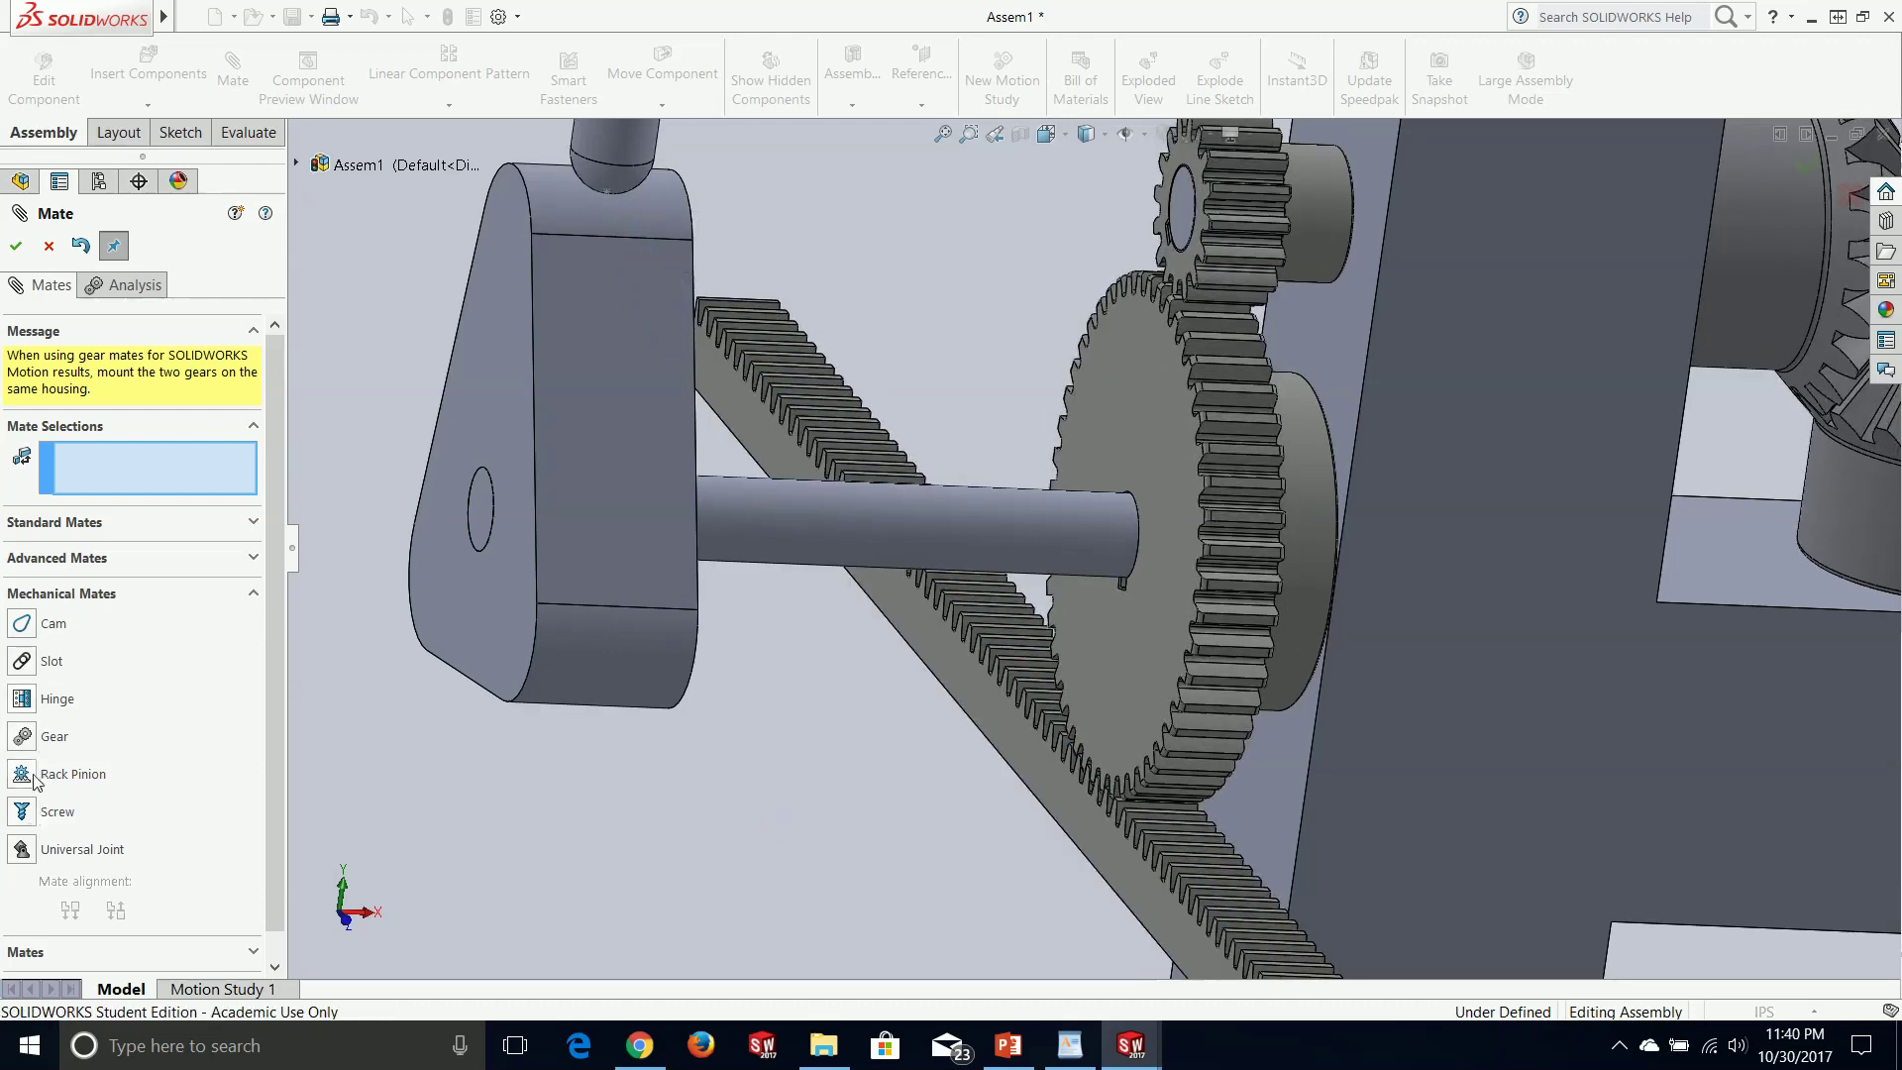
# - Add a Gear mate between Shaft2's cylindrical face and the cam's hole edge with a 1:1 ratio
pyautogui.click(21, 735)
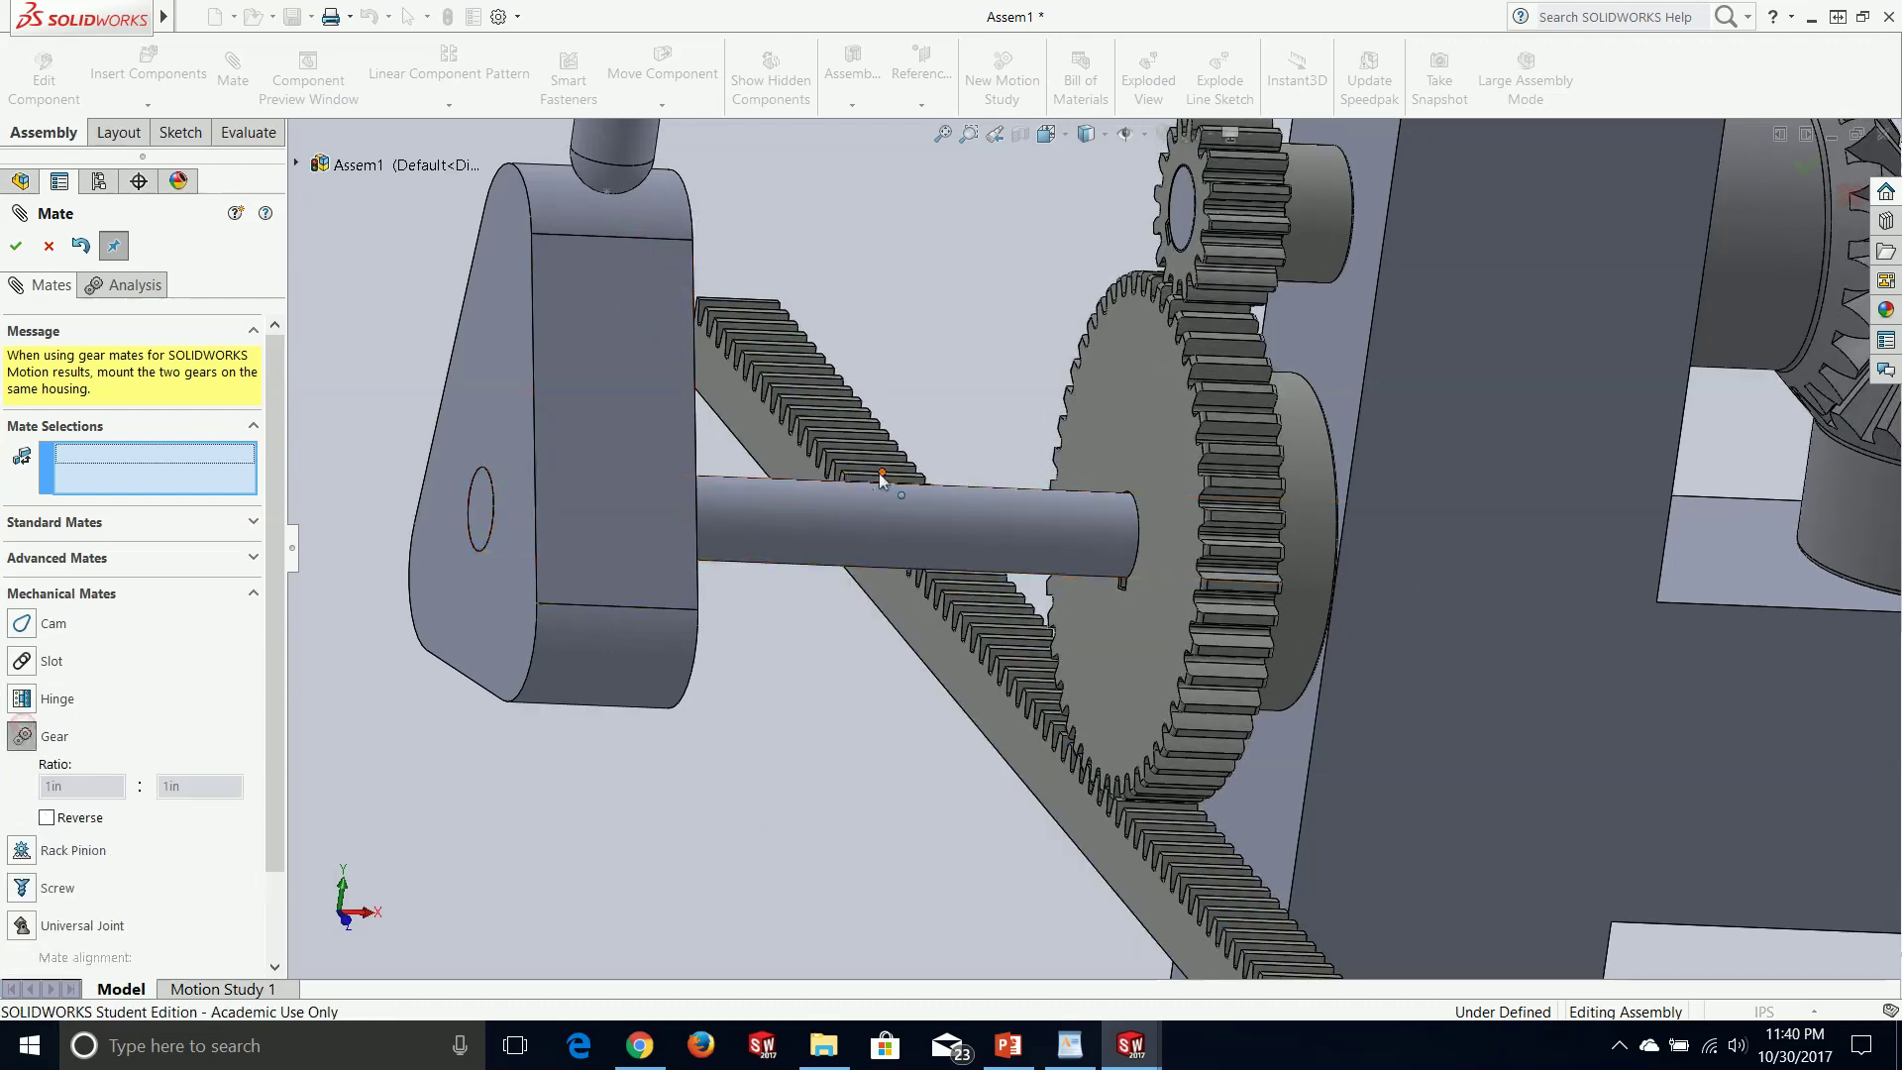
pyautogui.click(858, 537)
pyautogui.scroll(-5, 560, 471)
pyautogui.scroll(-2, 644, 435)
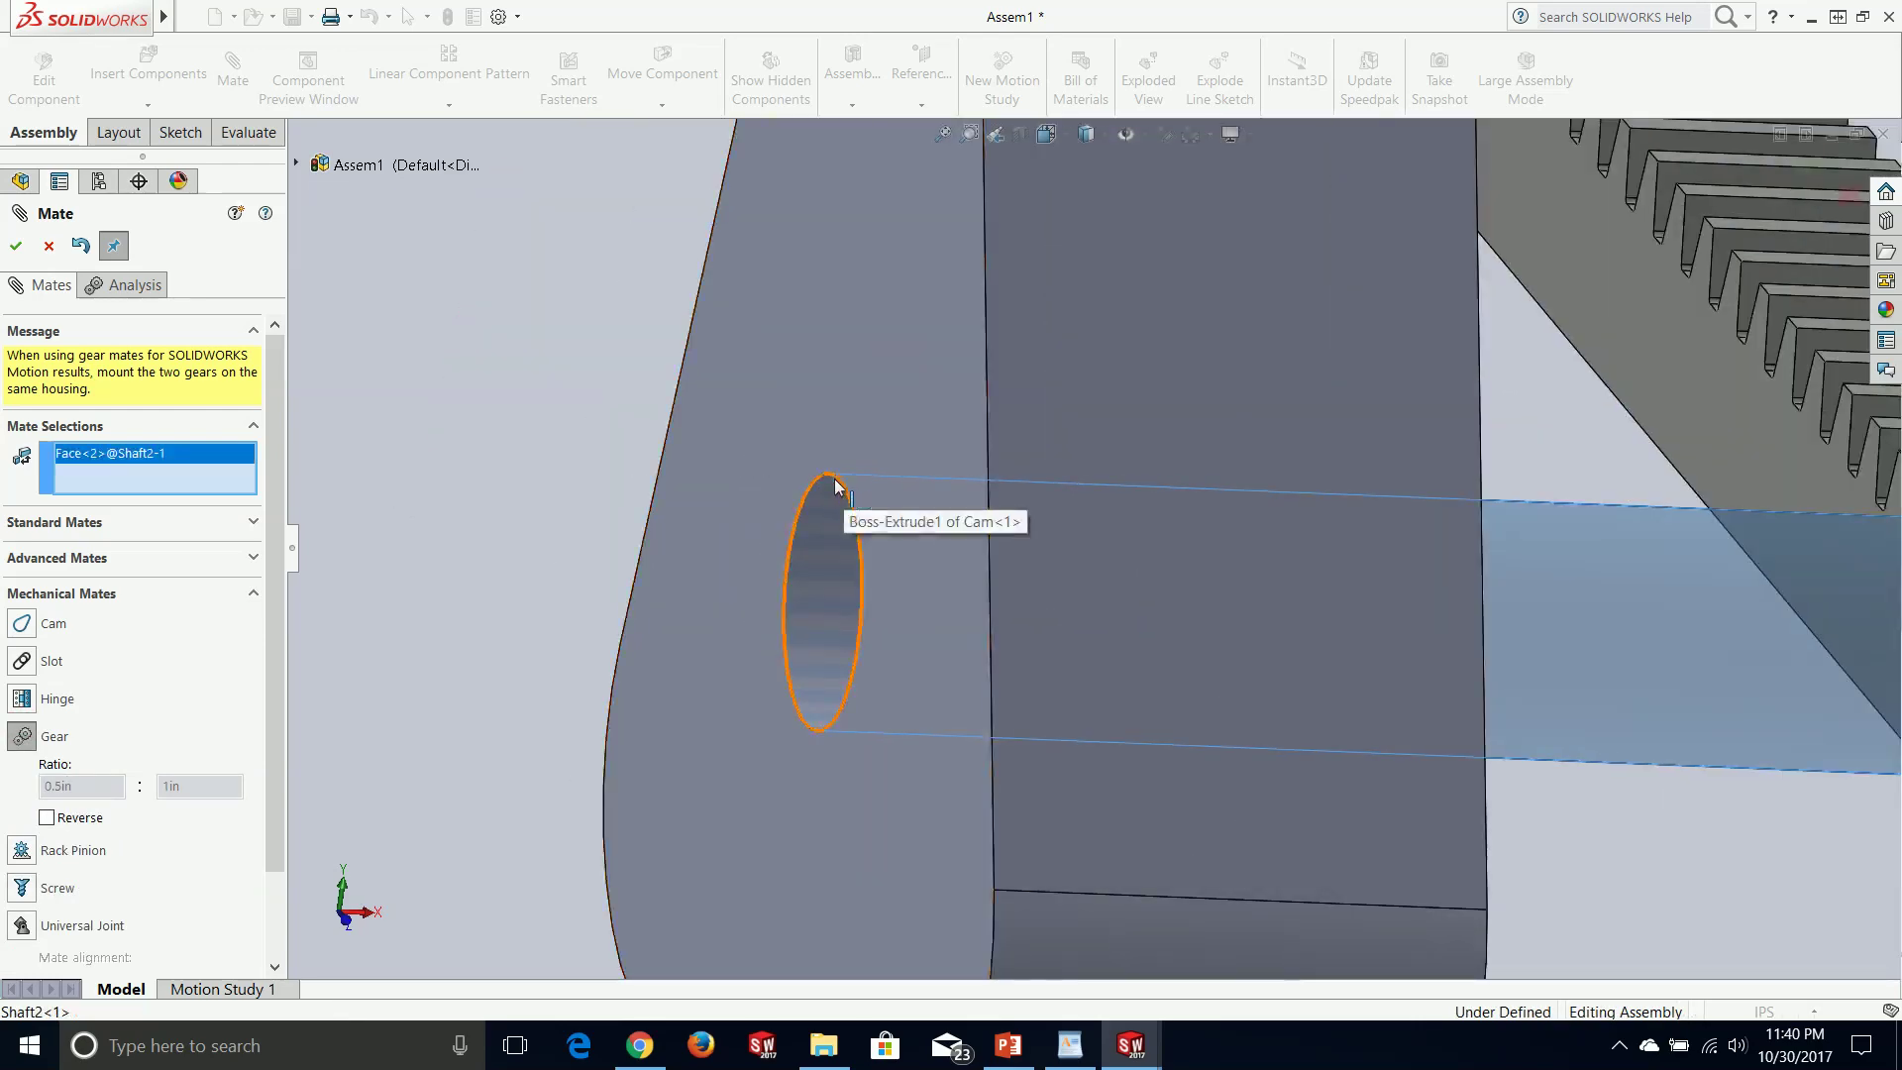
pyautogui.click(835, 485)
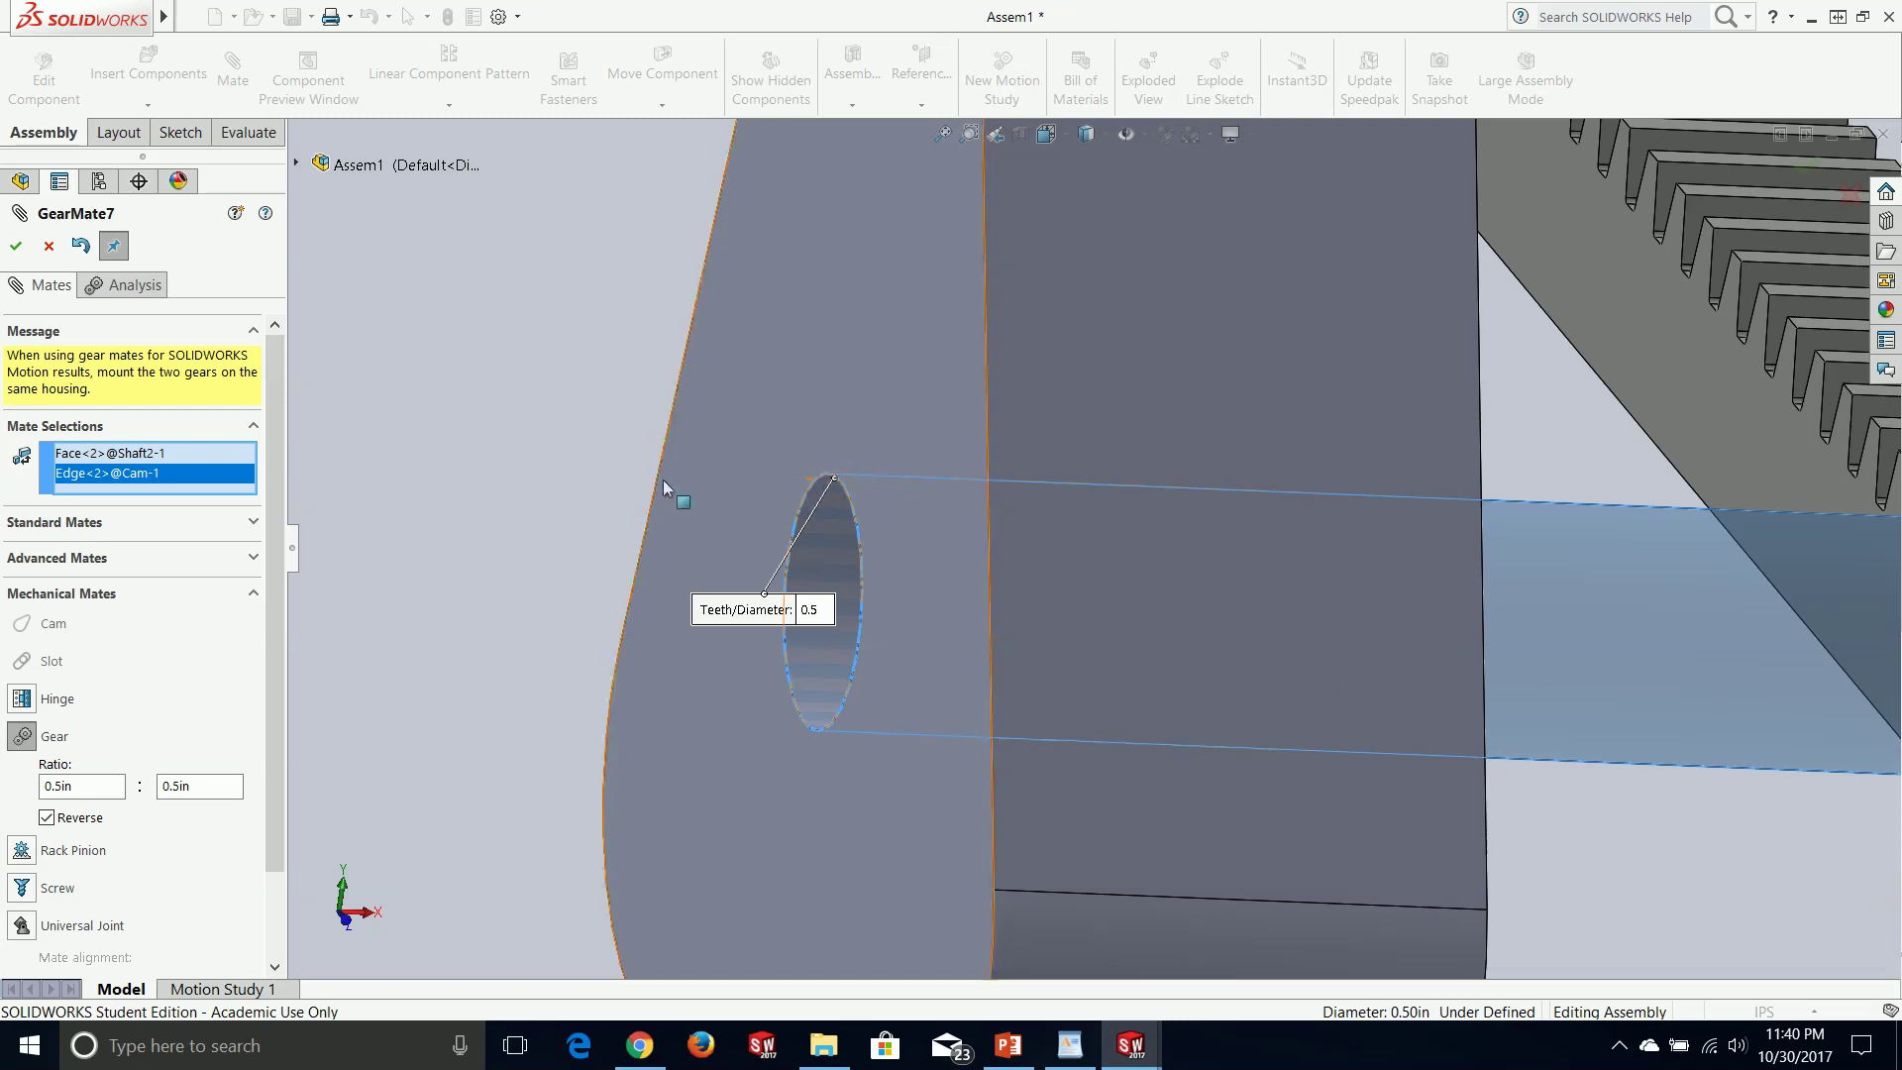
pyautogui.write('1')
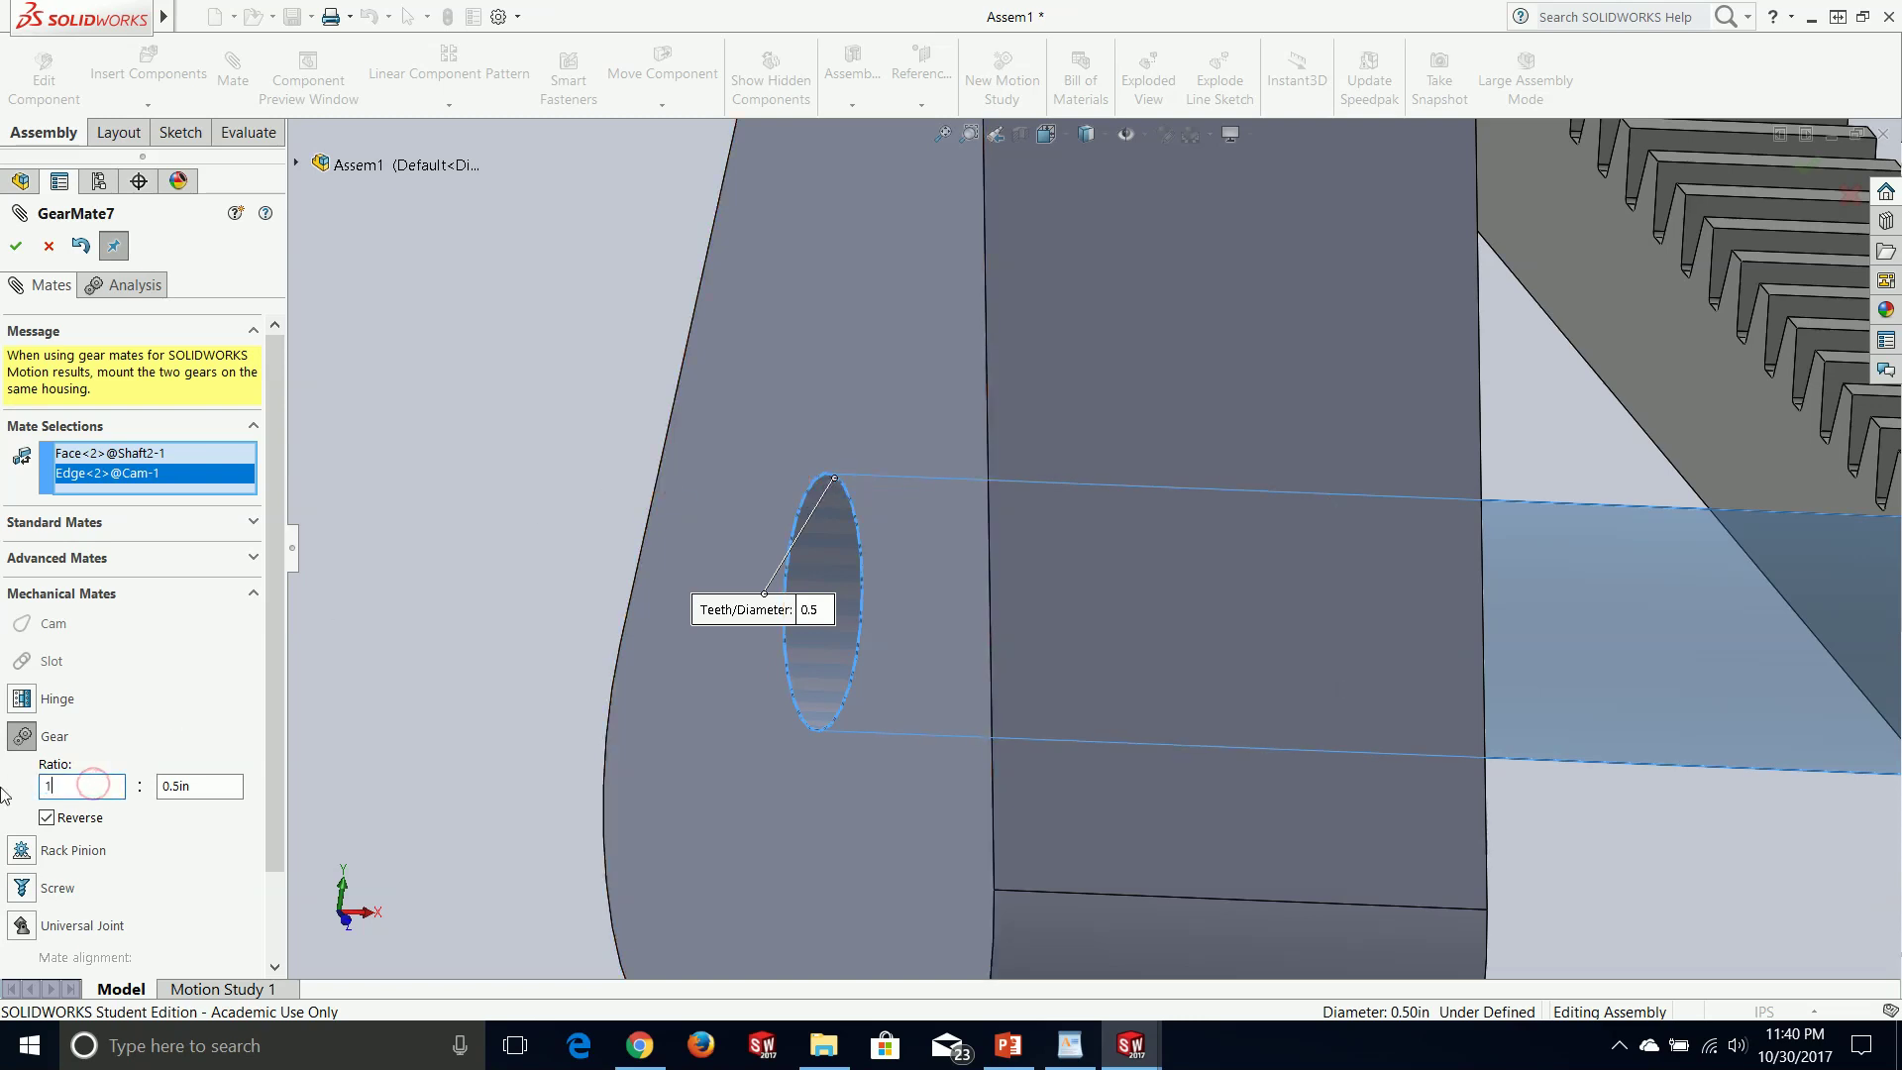
pyautogui.moveTo(221, 787); pyautogui.dragTo(161, 791)
pyautogui.write('1')
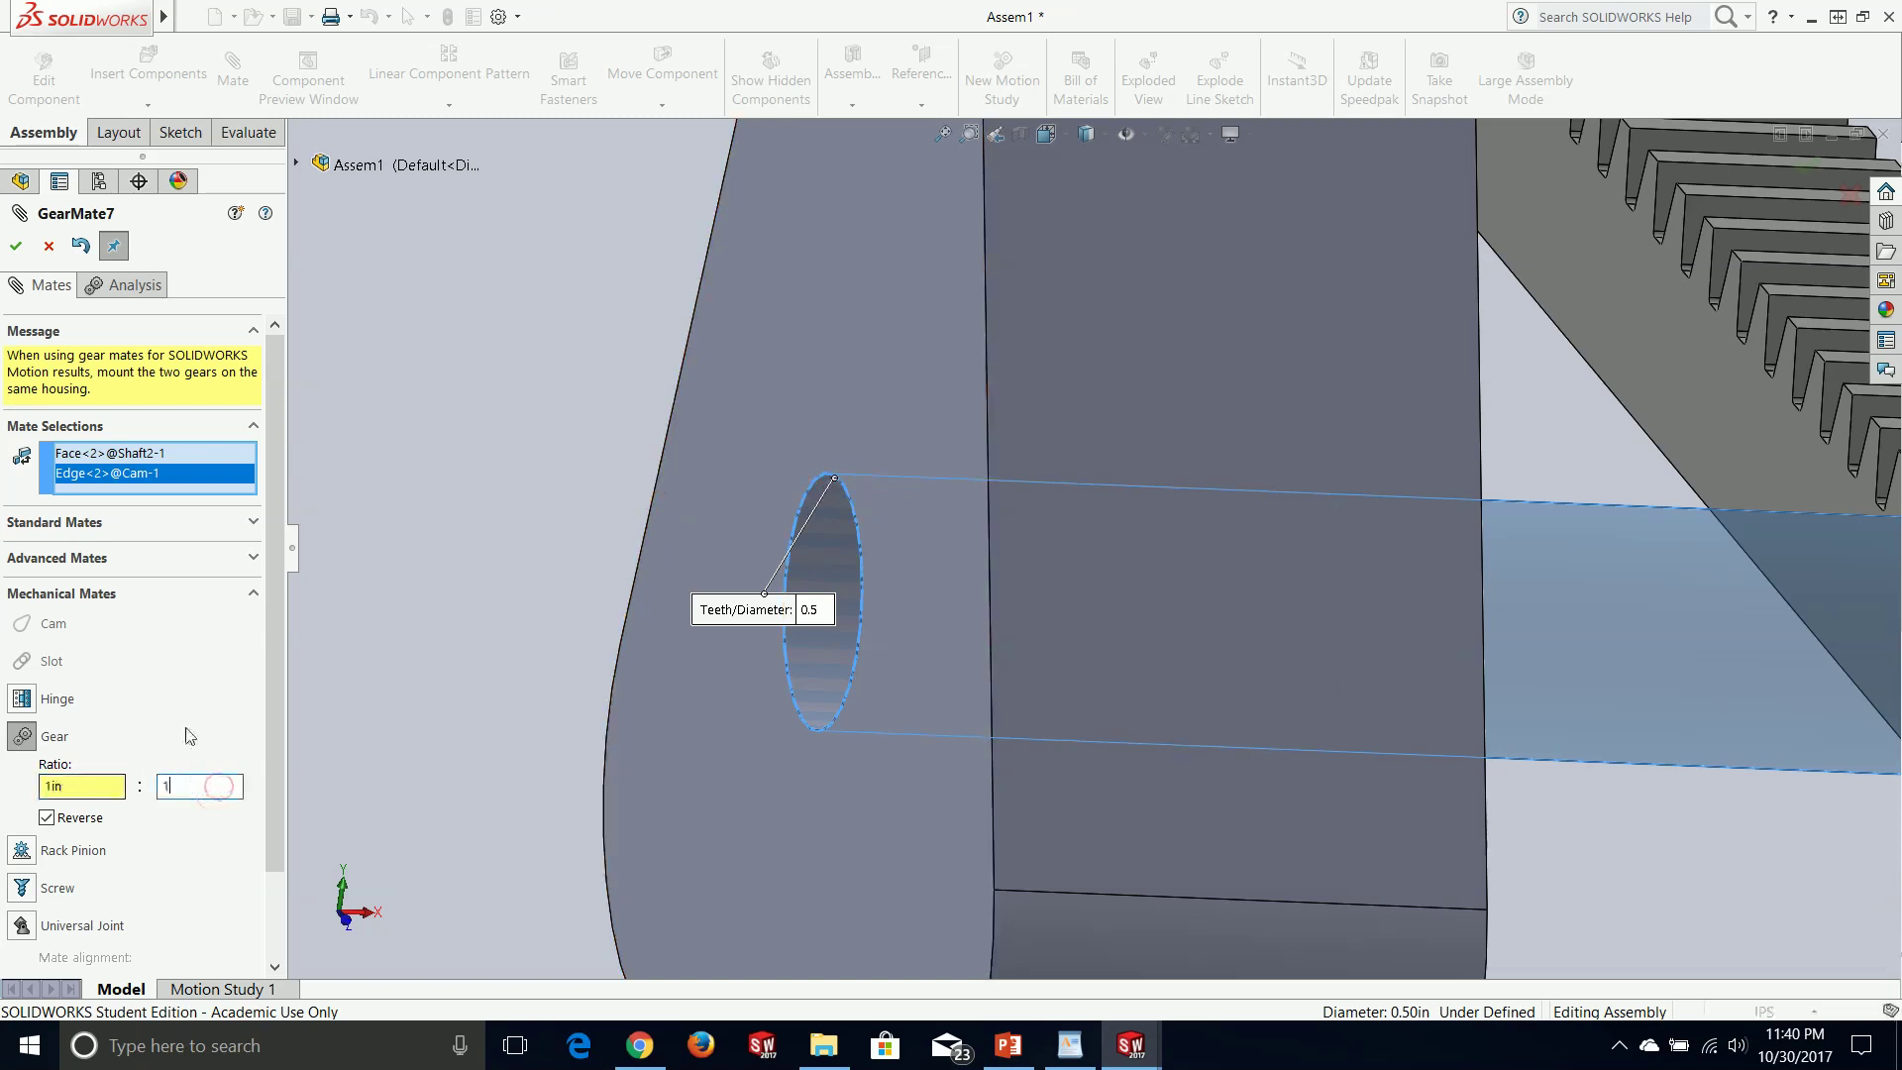
pyautogui.click(16, 246)
# - Turn the large spur gear to check that the shaft and cam follow, closing the mate command
pyautogui.scroll(8, 1010, 555)
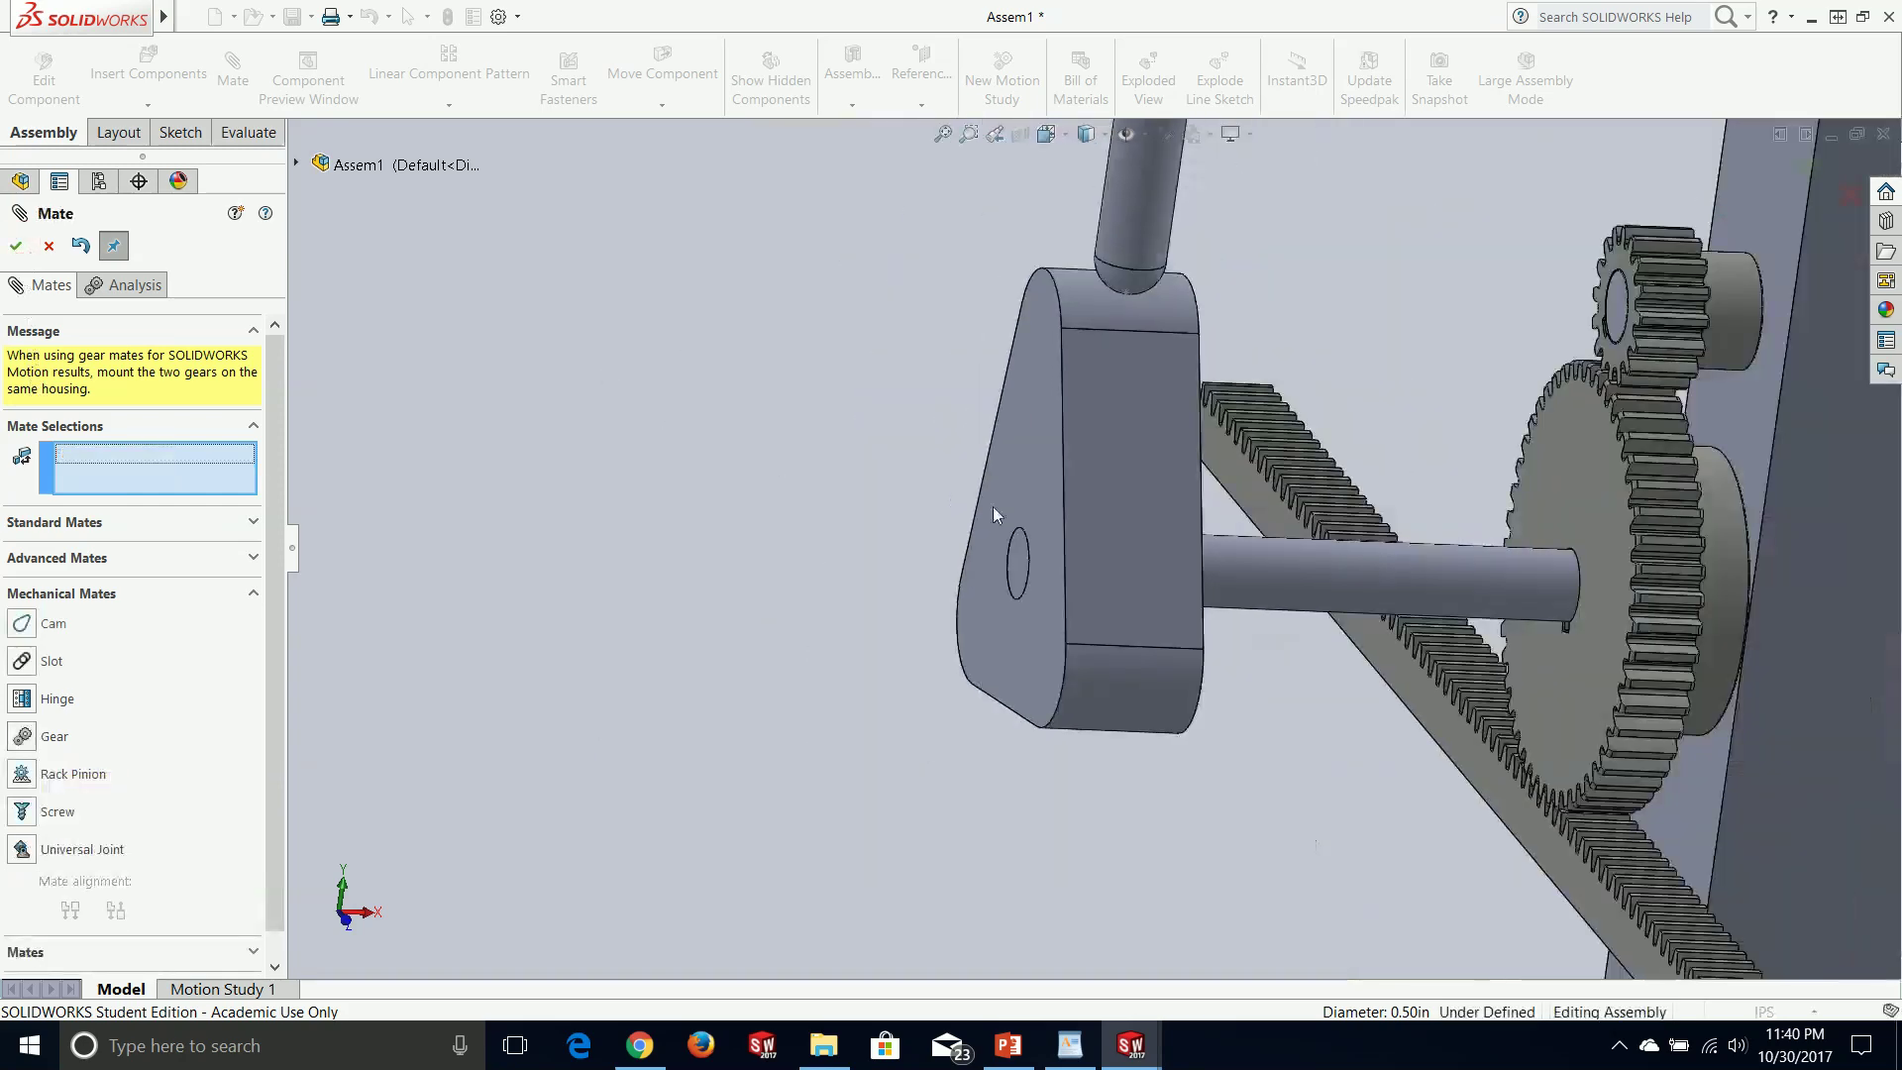
pyautogui.scroll(-3, 1097, 630)
pyautogui.scroll(-4, 1392, 672)
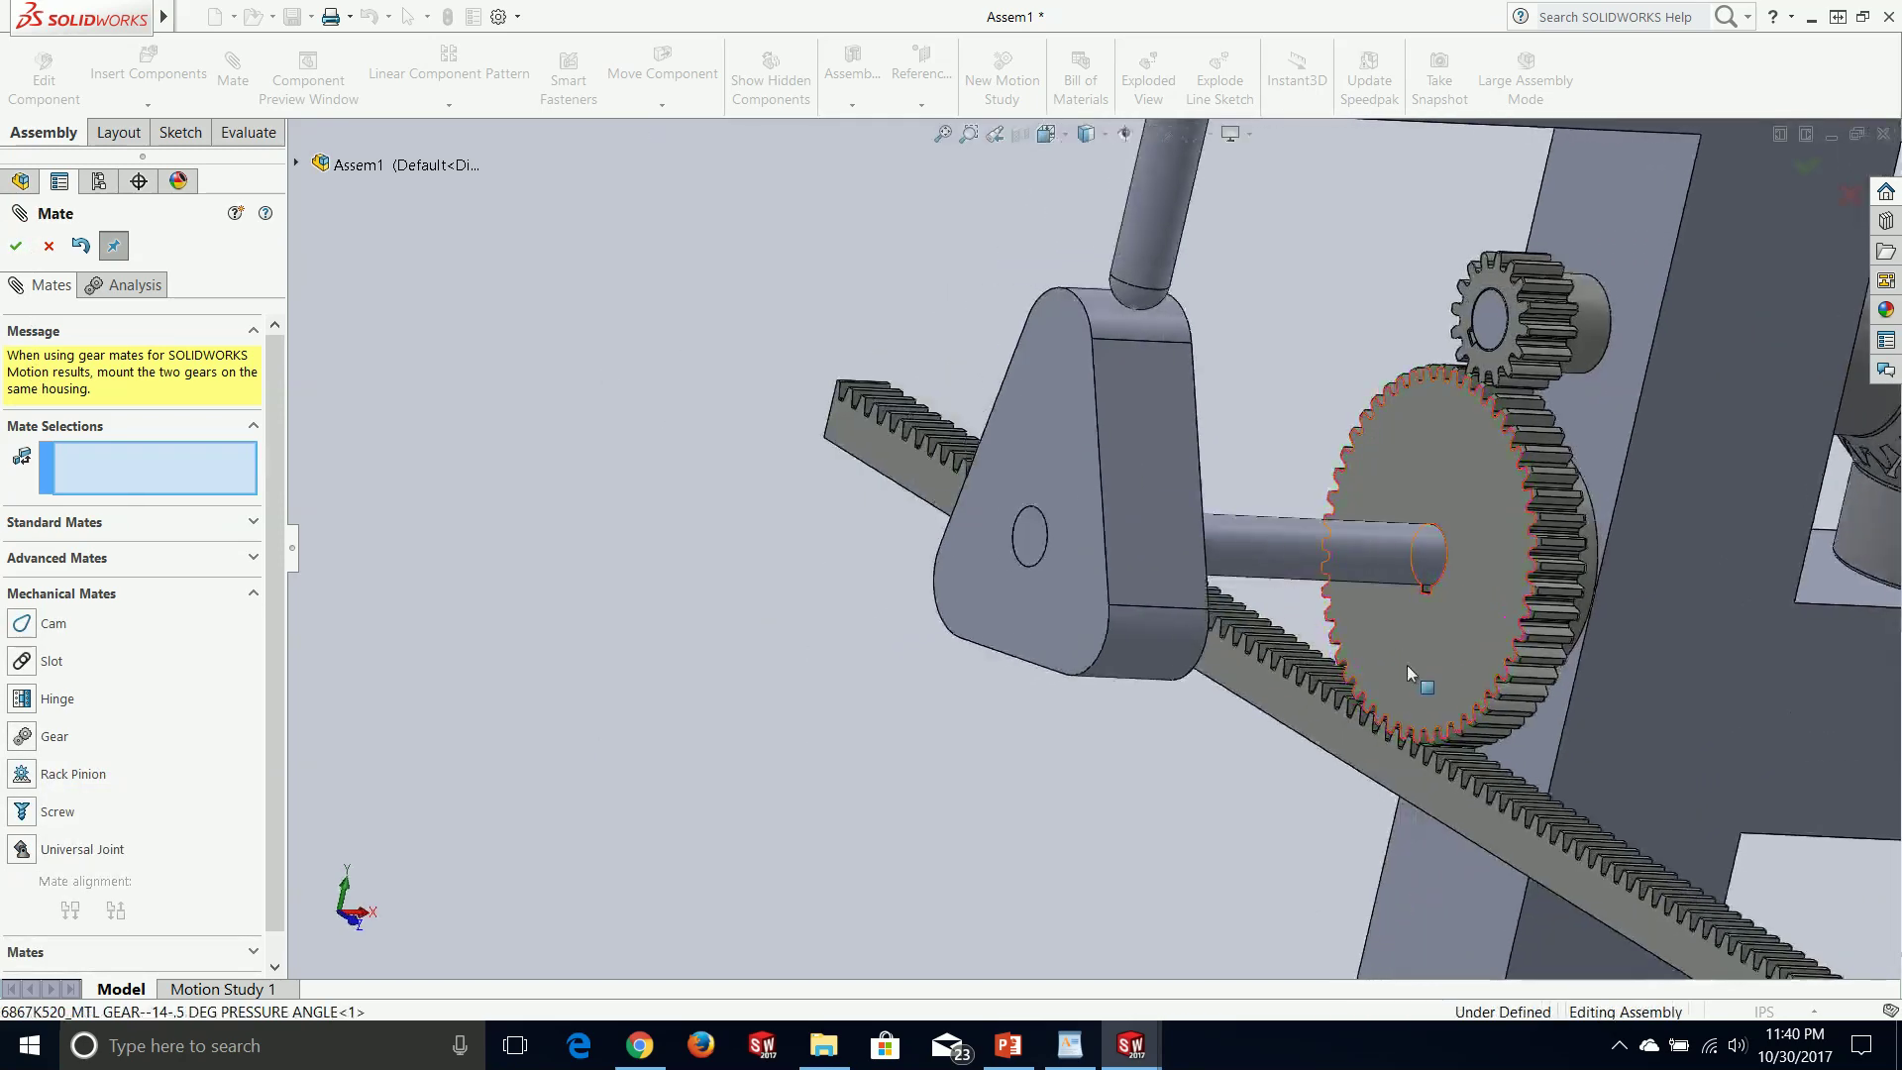
pyautogui.moveTo(1395, 672); pyautogui.dragTo(1345, 660)
pyautogui.click(48, 246)
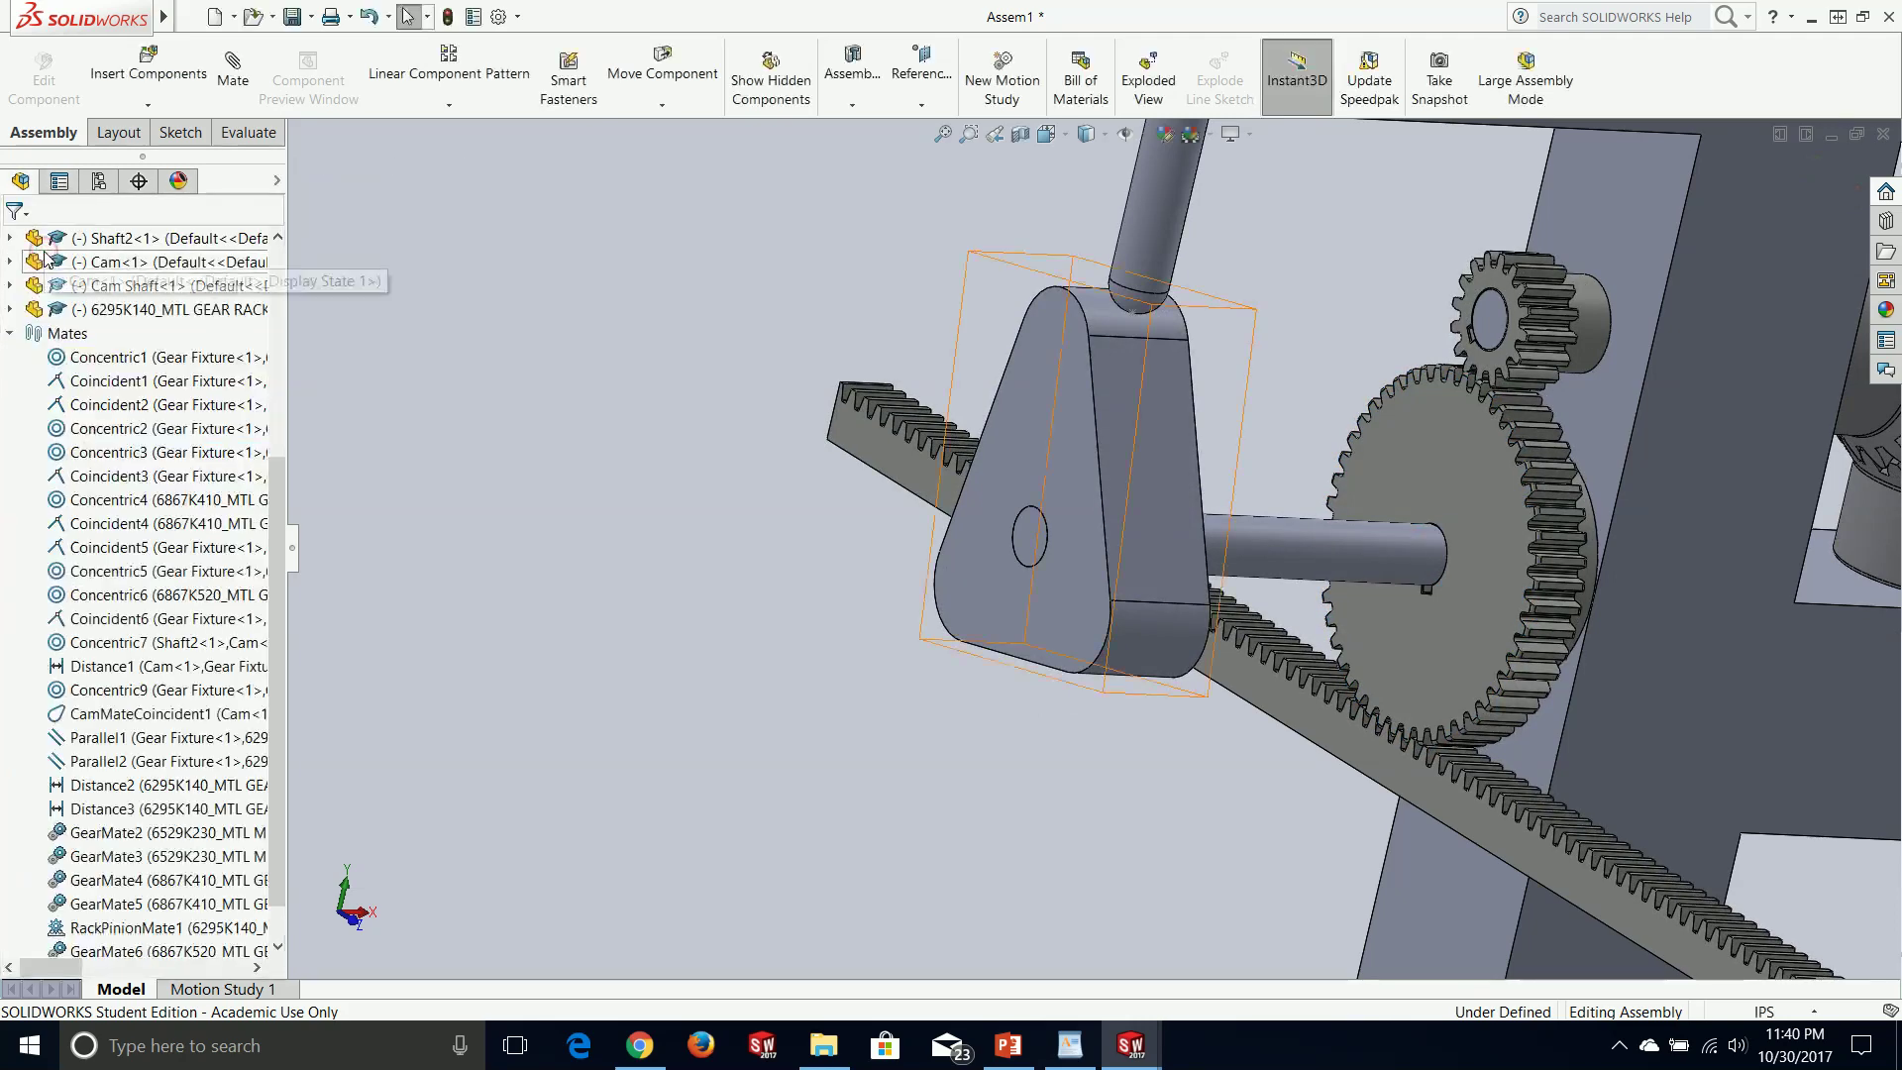
pyautogui.moveTo(1374, 665); pyautogui.dragTo(1456, 633)
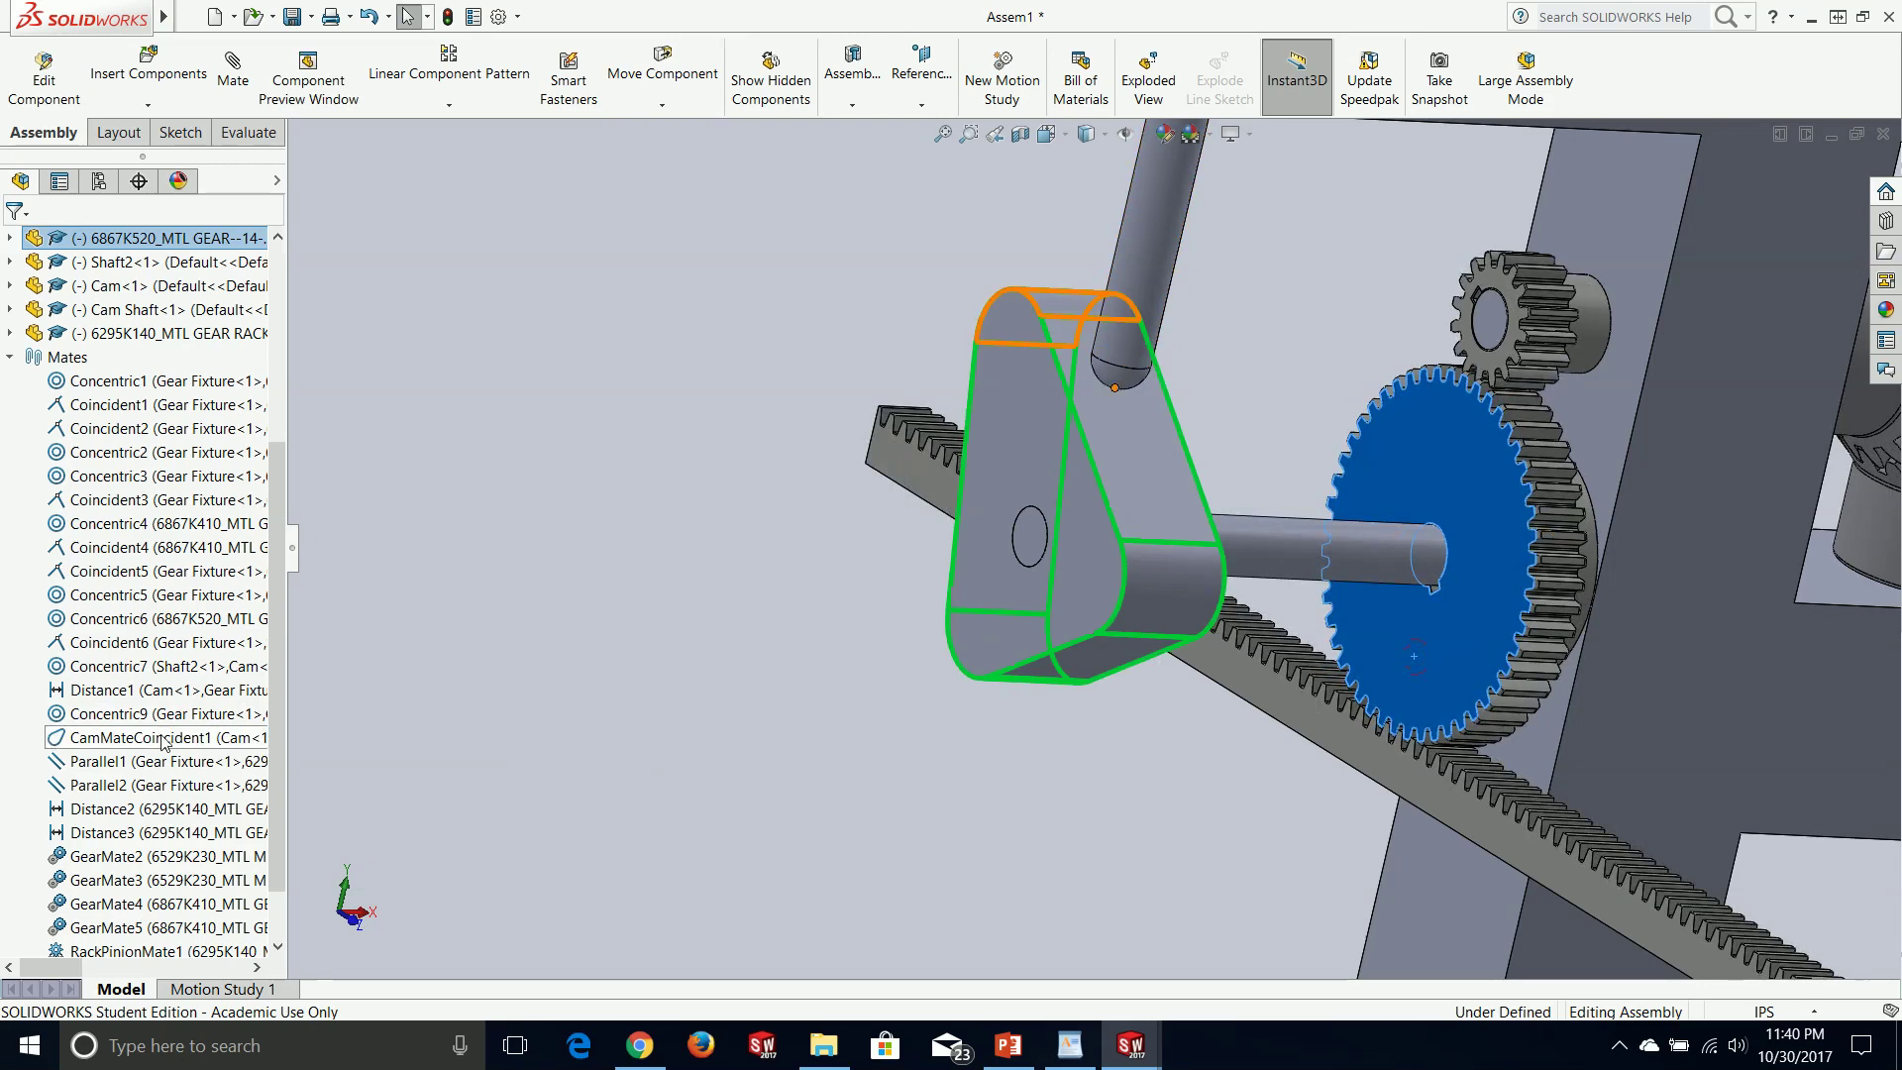
# - Delete the CamMateCoincident1 mate between the cam and the cam shaft
pyautogui.scroll(-1, 99, 743)
pyautogui.click(138, 668)
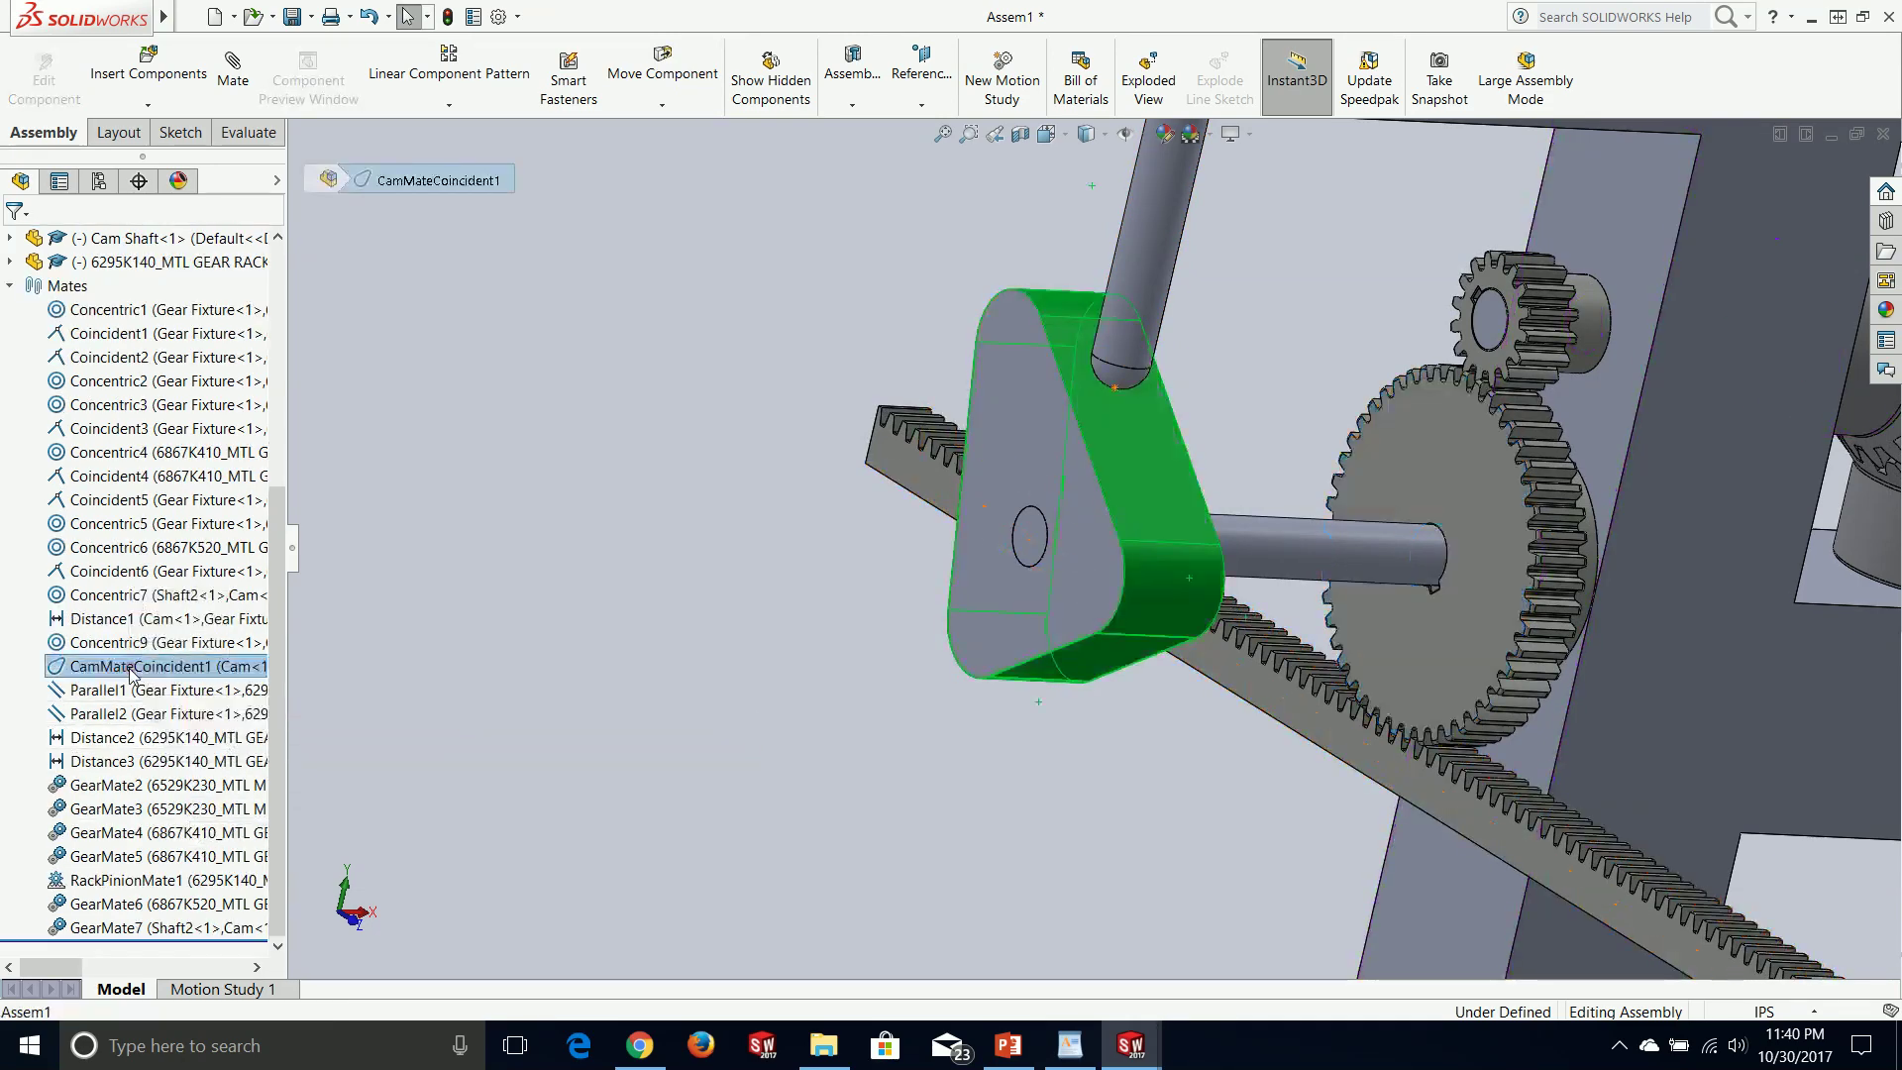
pyautogui.rightClick(139, 668)
pyautogui.click(220, 739)
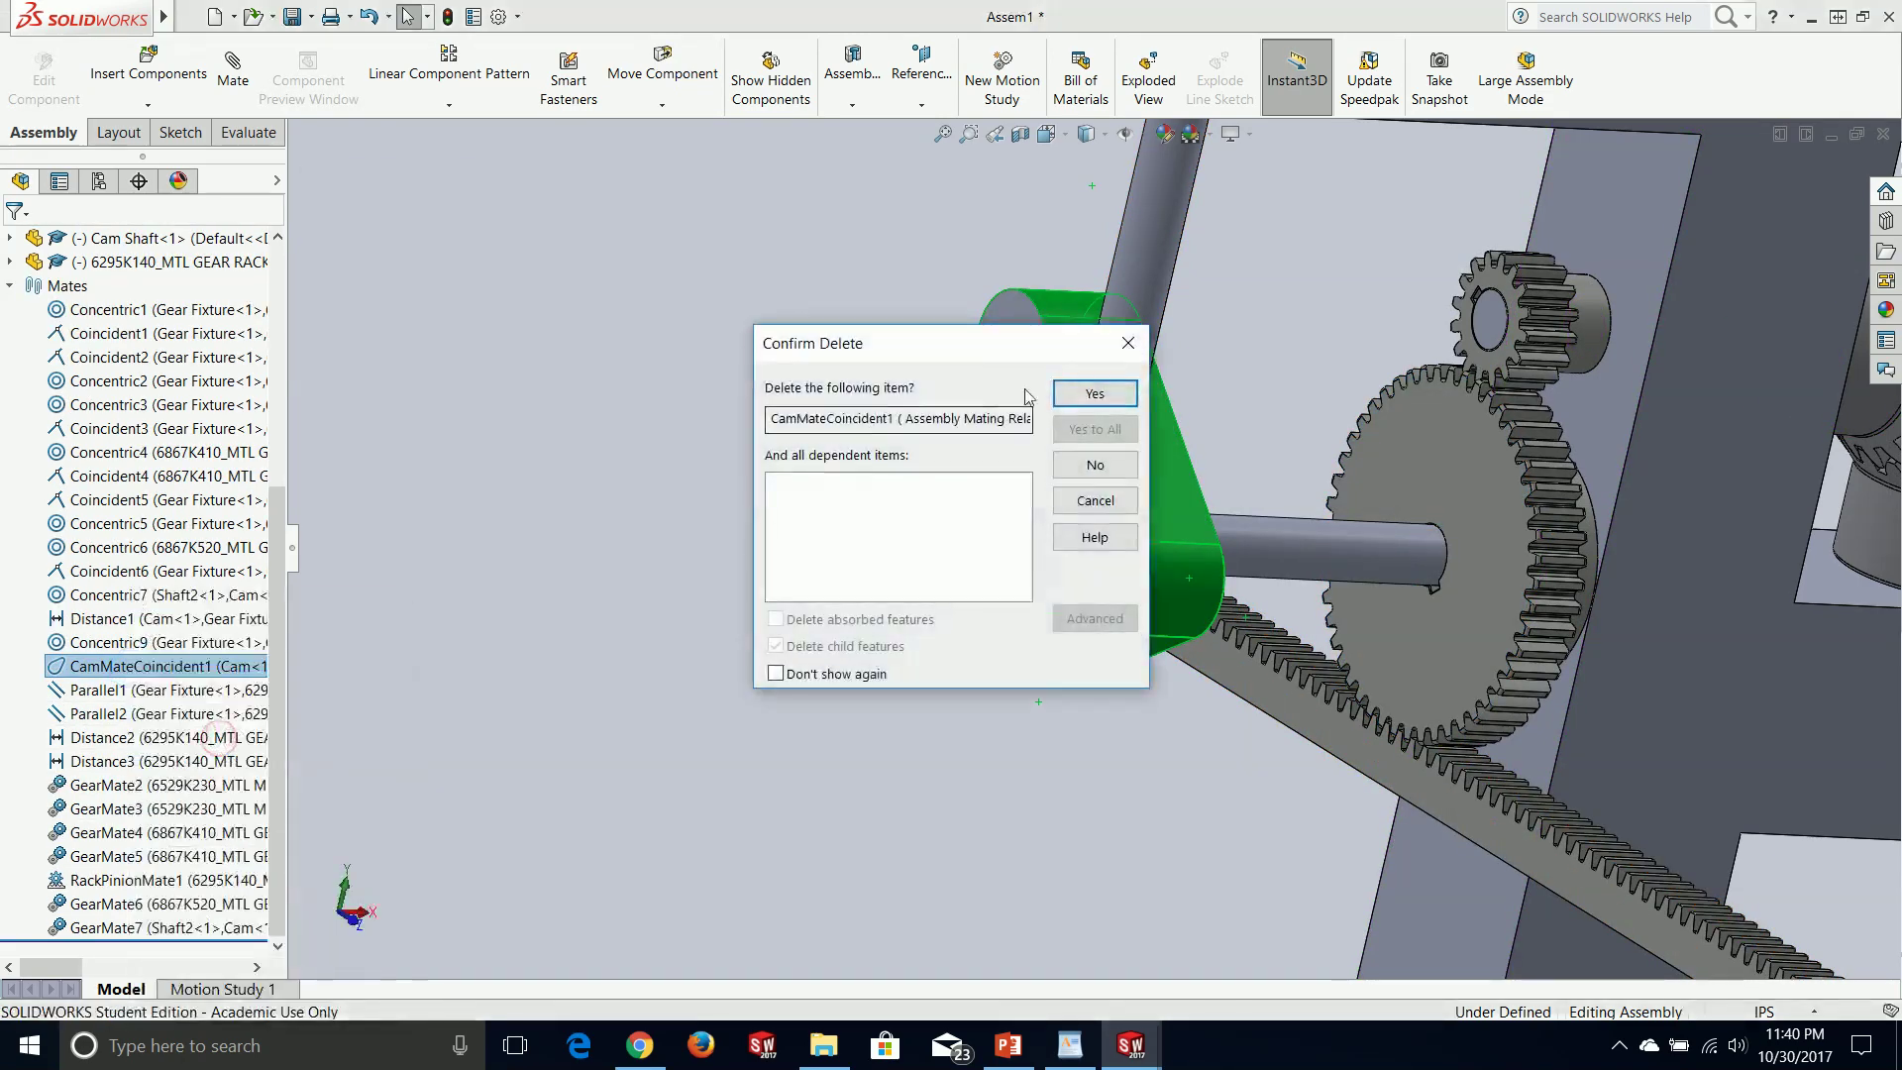
pyautogui.click(1218, 389)
pyautogui.scroll(5, 1220, 313)
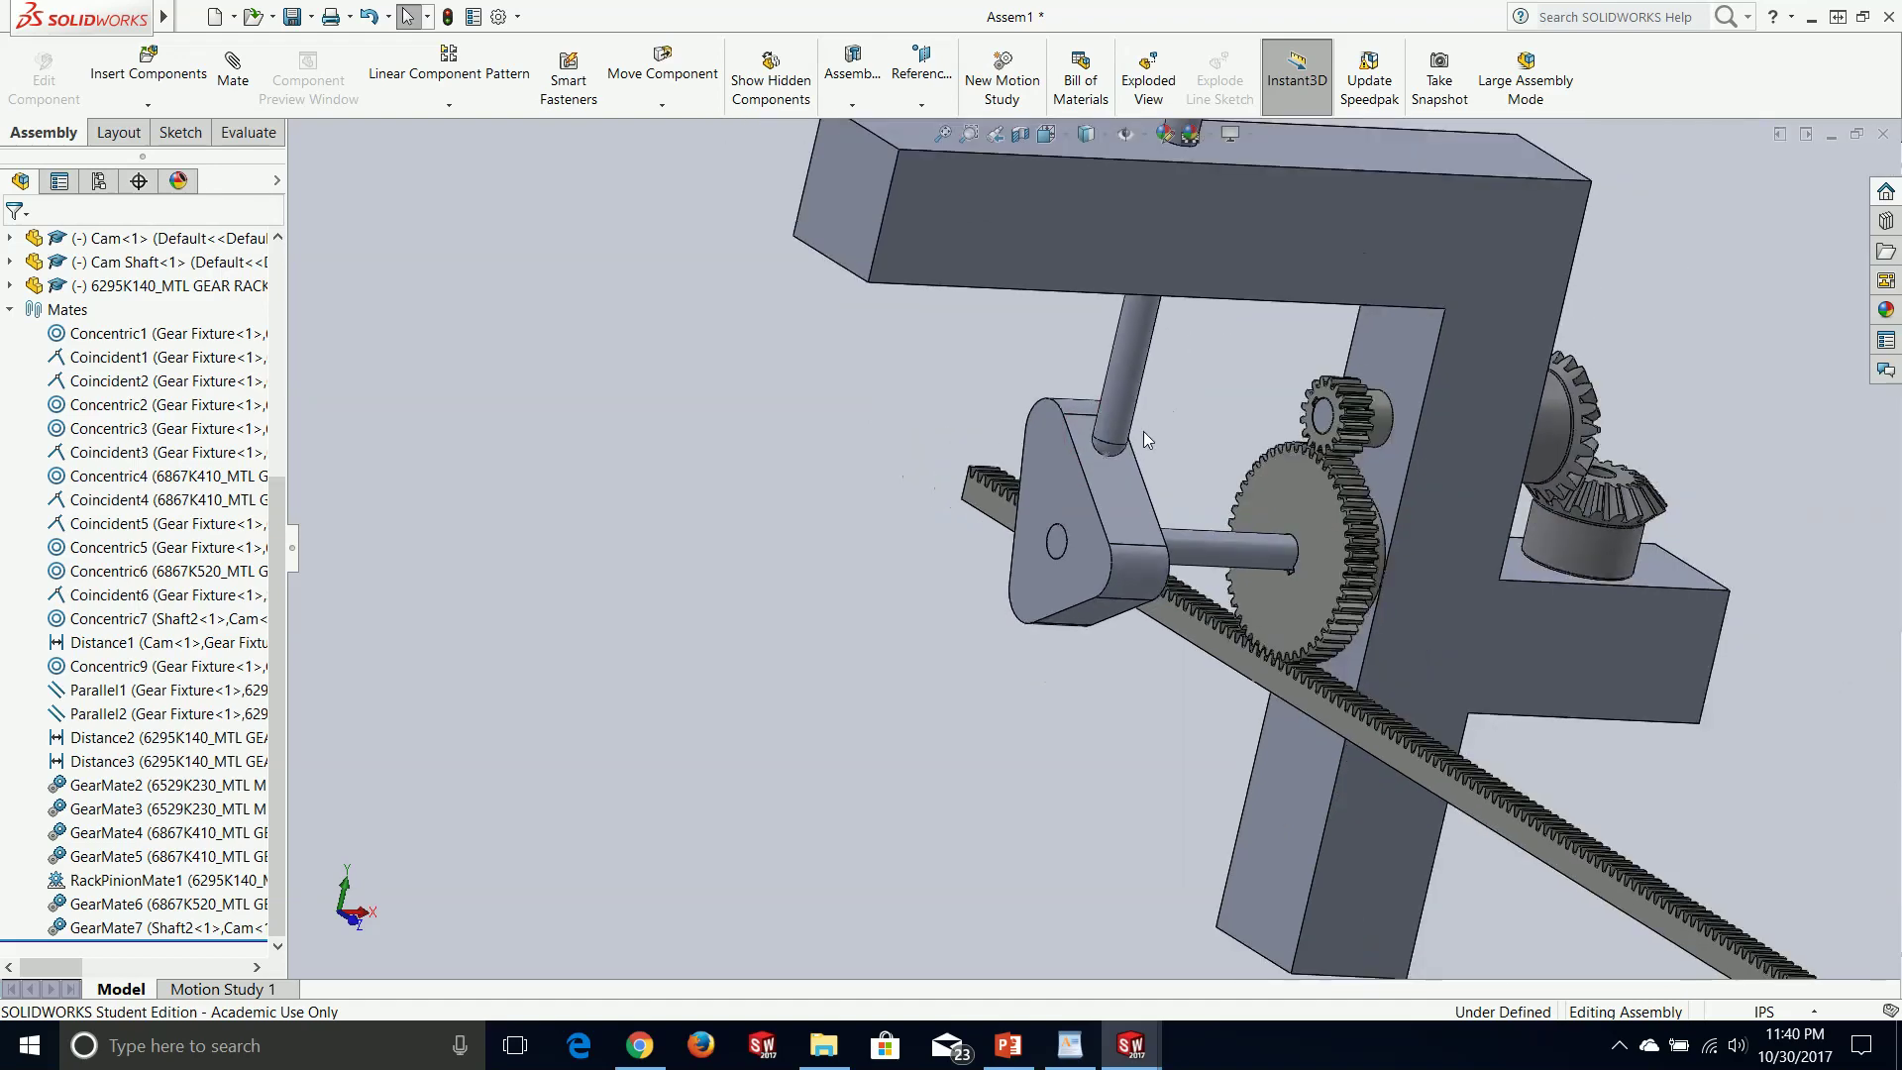
# - Start a Cam mechanical mate and choose the cam's outer side face as the cam path
pyautogui.click(1129, 372)
pyautogui.moveTo(1067, 469); pyautogui.dragTo(1107, 459, button='middle')
pyautogui.scroll(1, 1105, 457)
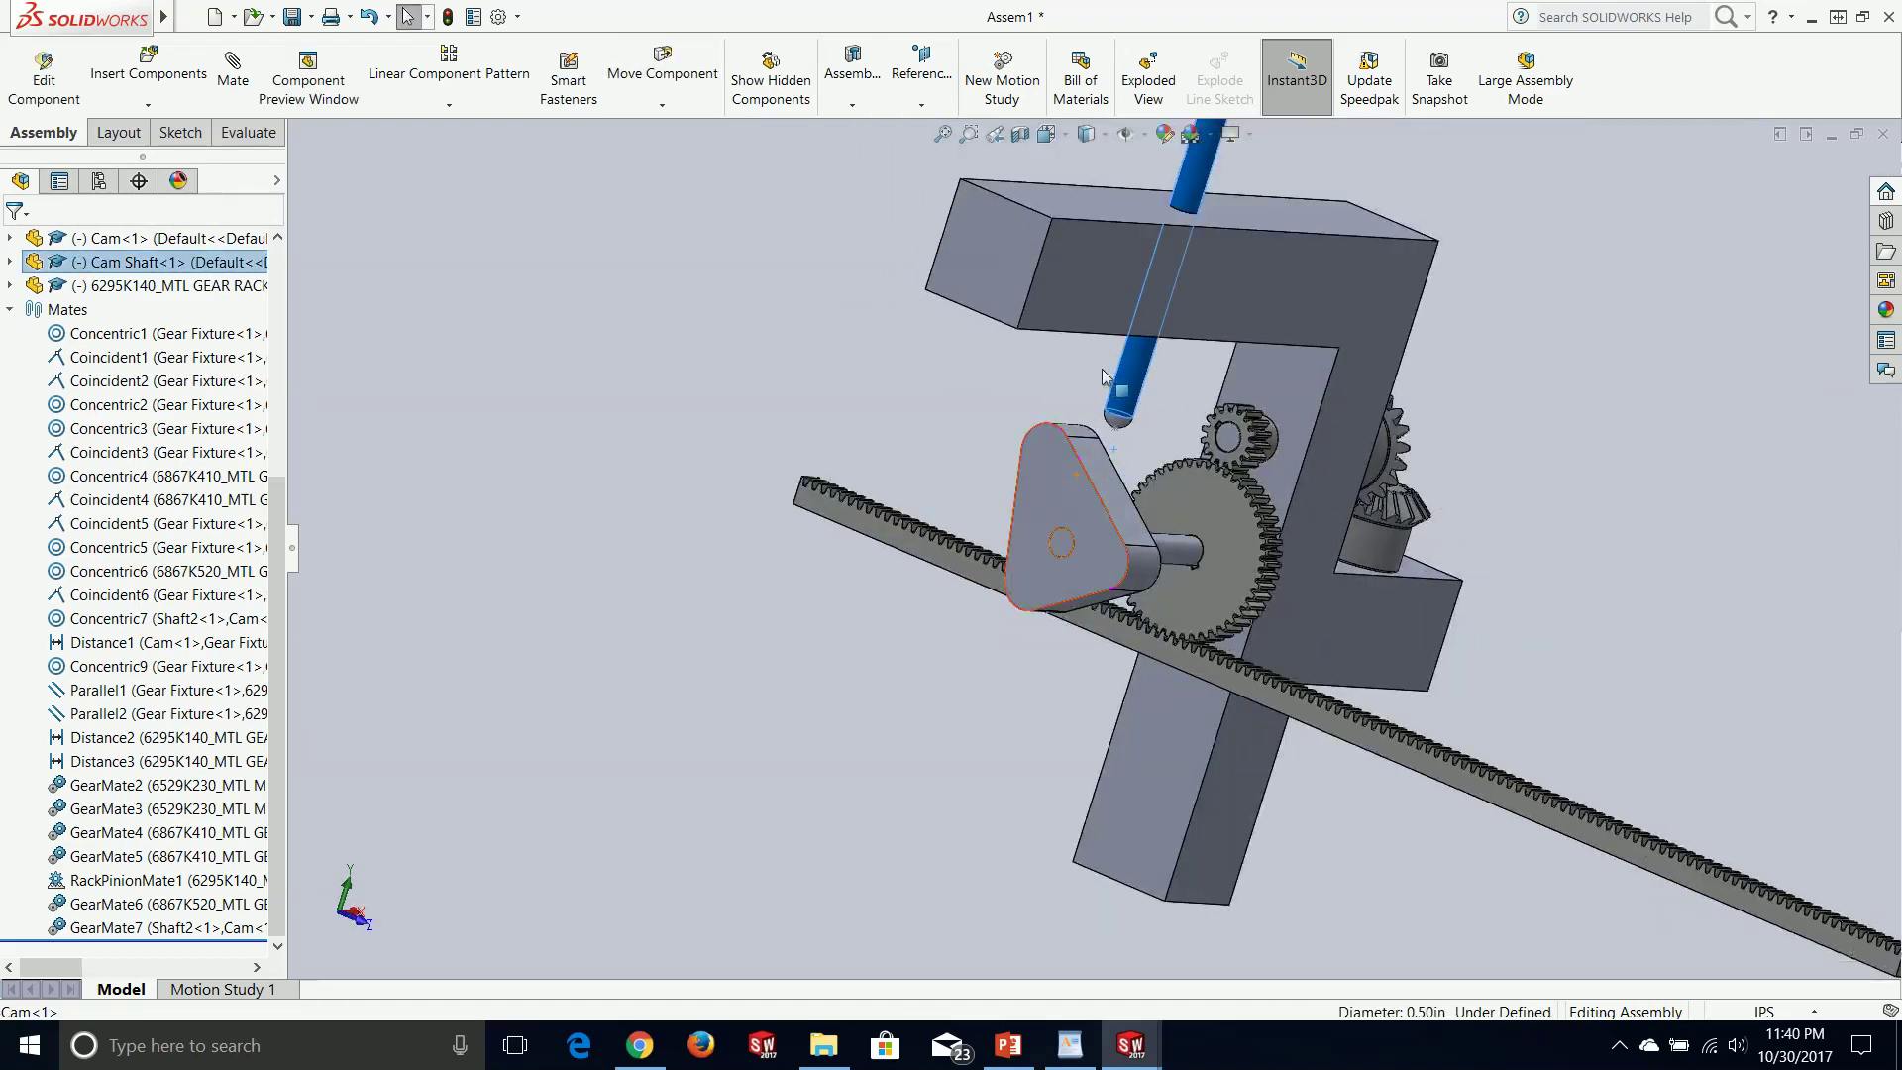
pyautogui.scroll(-2, 1129, 412)
pyautogui.scroll(2, 1147, 481)
pyautogui.scroll(-4, 1147, 481)
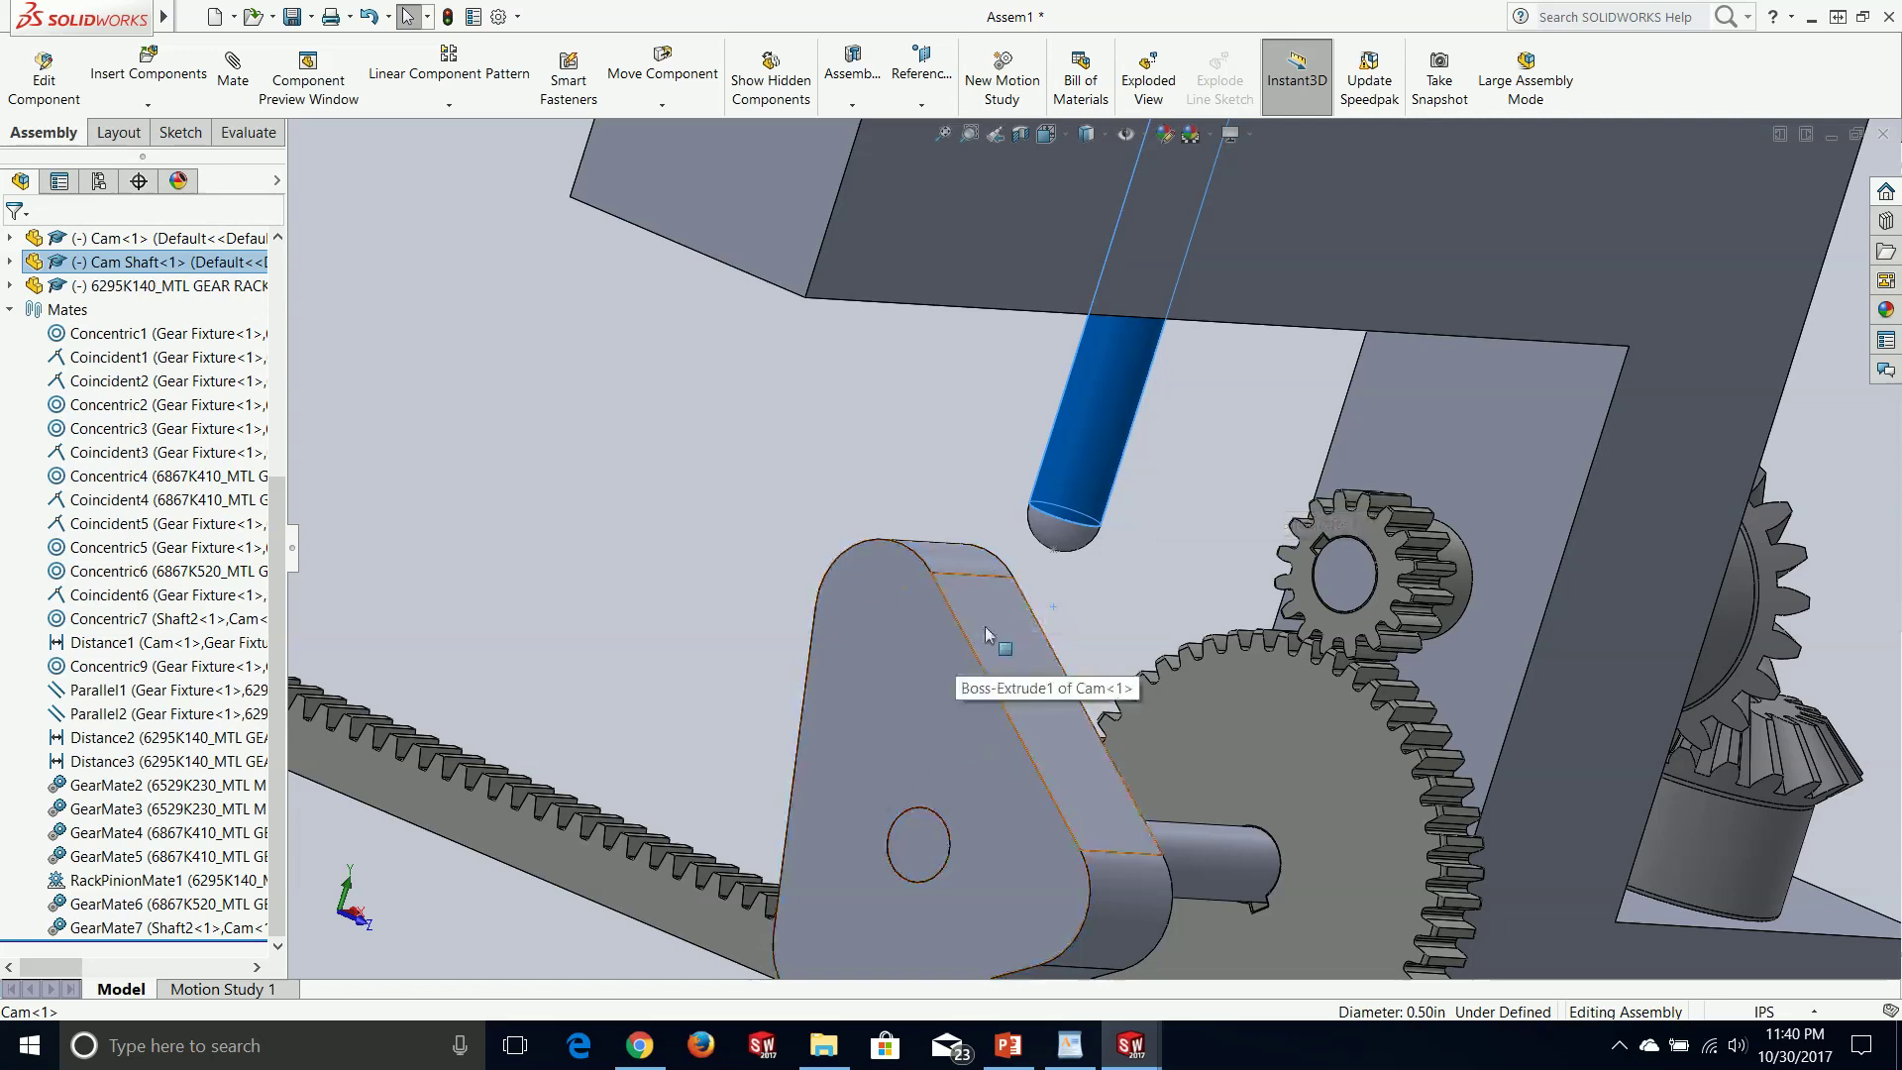
pyautogui.click(571, 391)
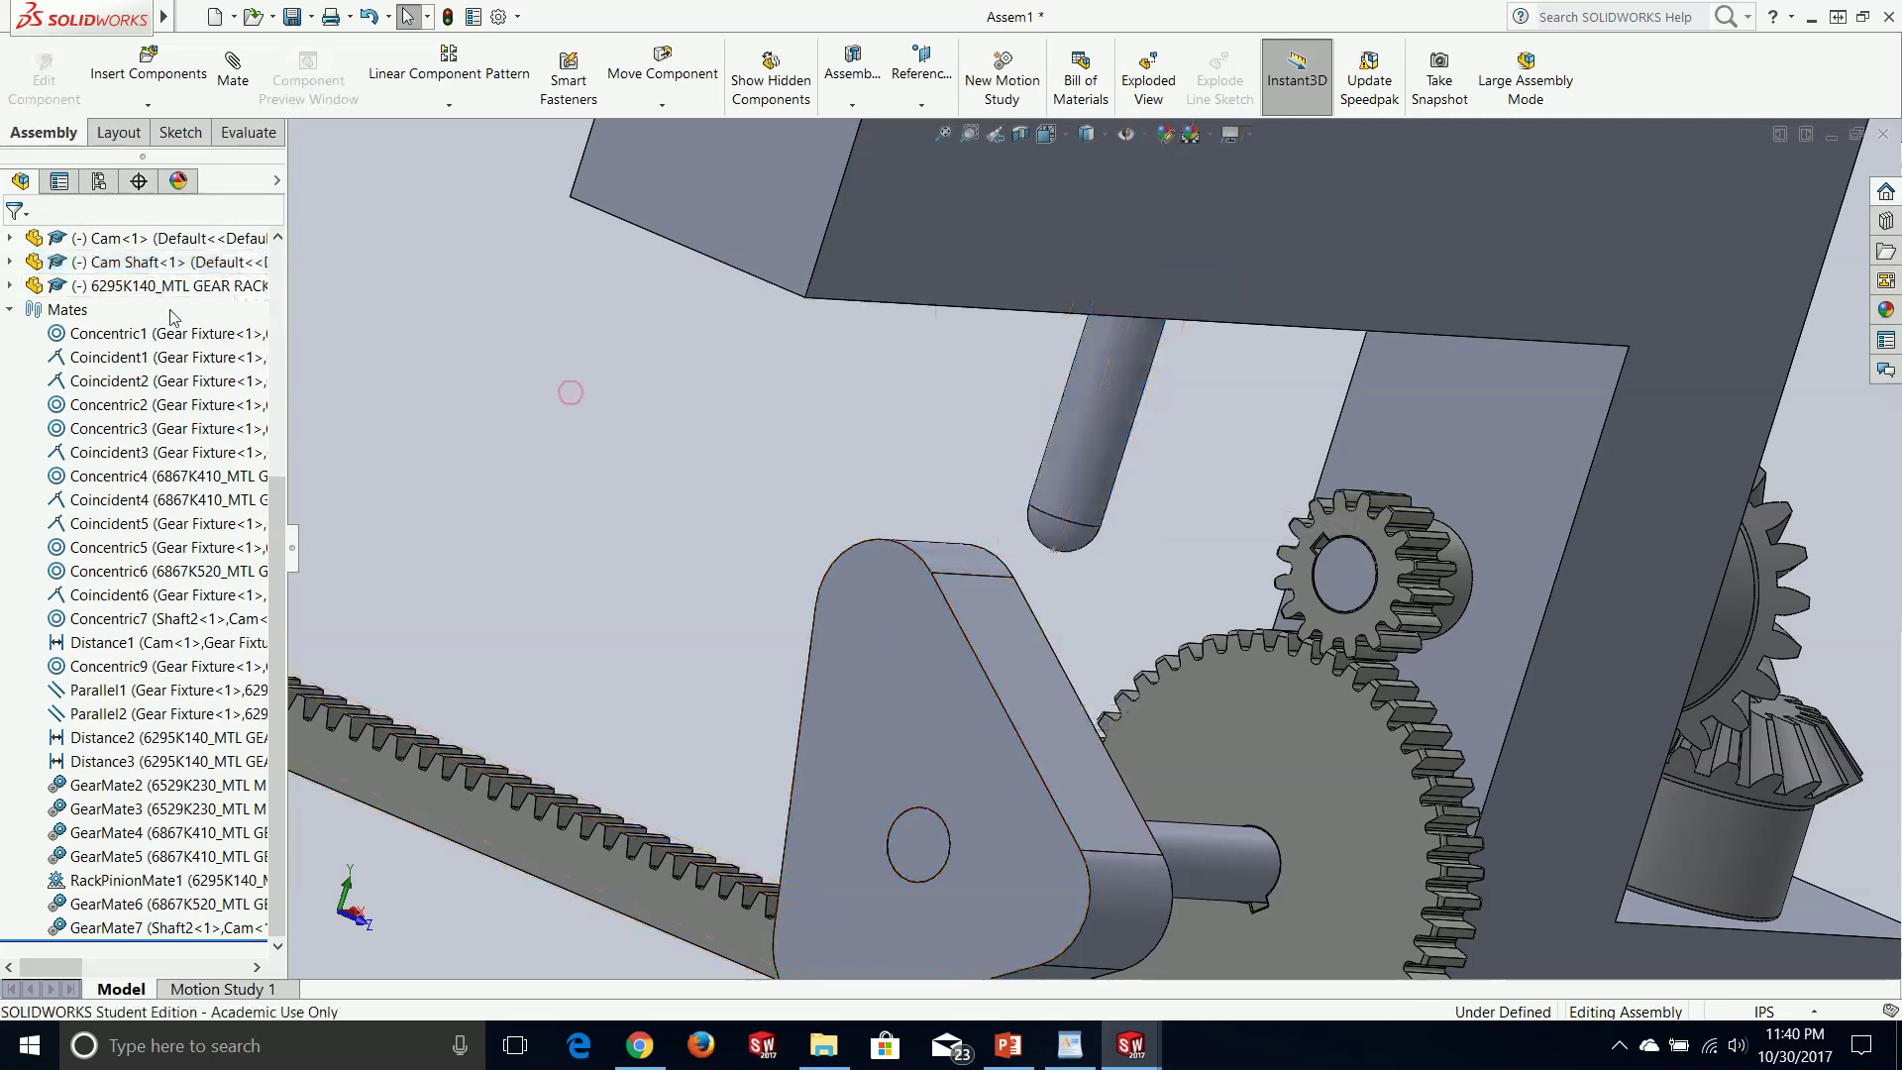
pyautogui.click(233, 71)
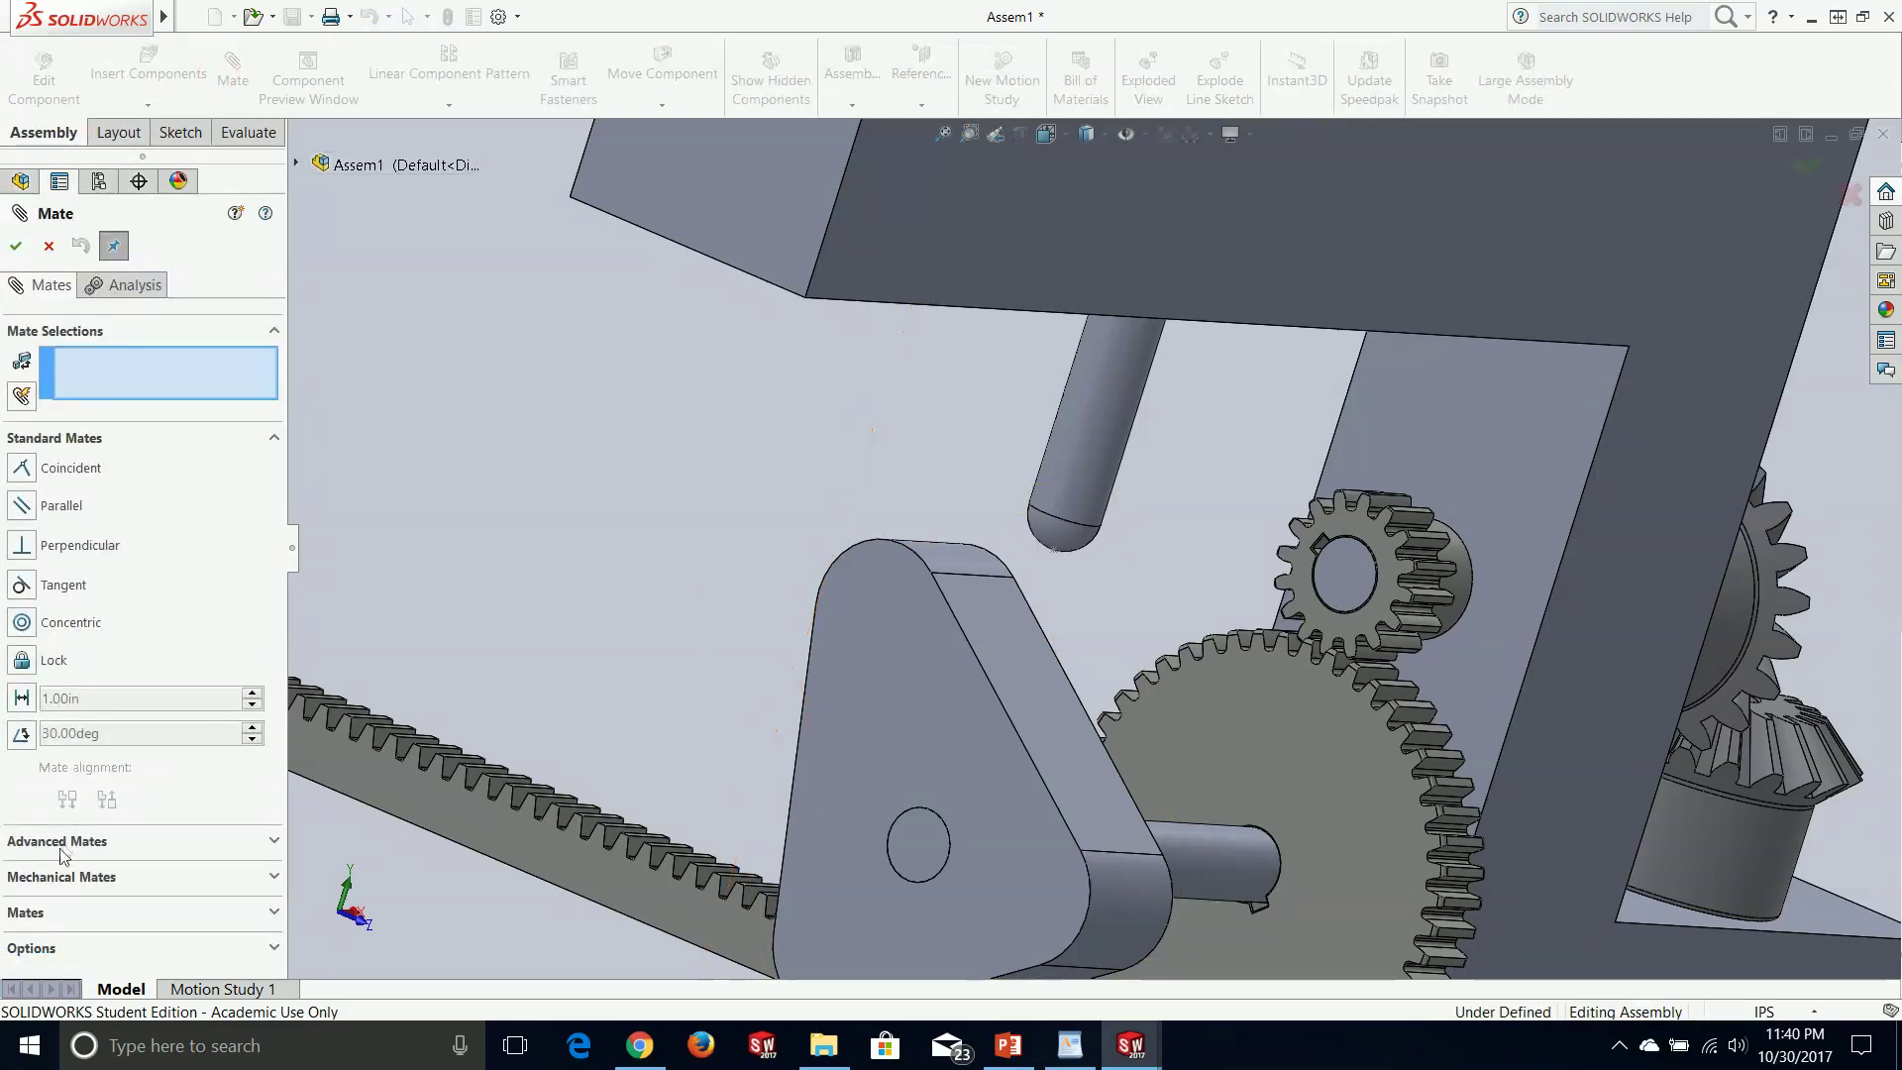
pyautogui.click(61, 877)
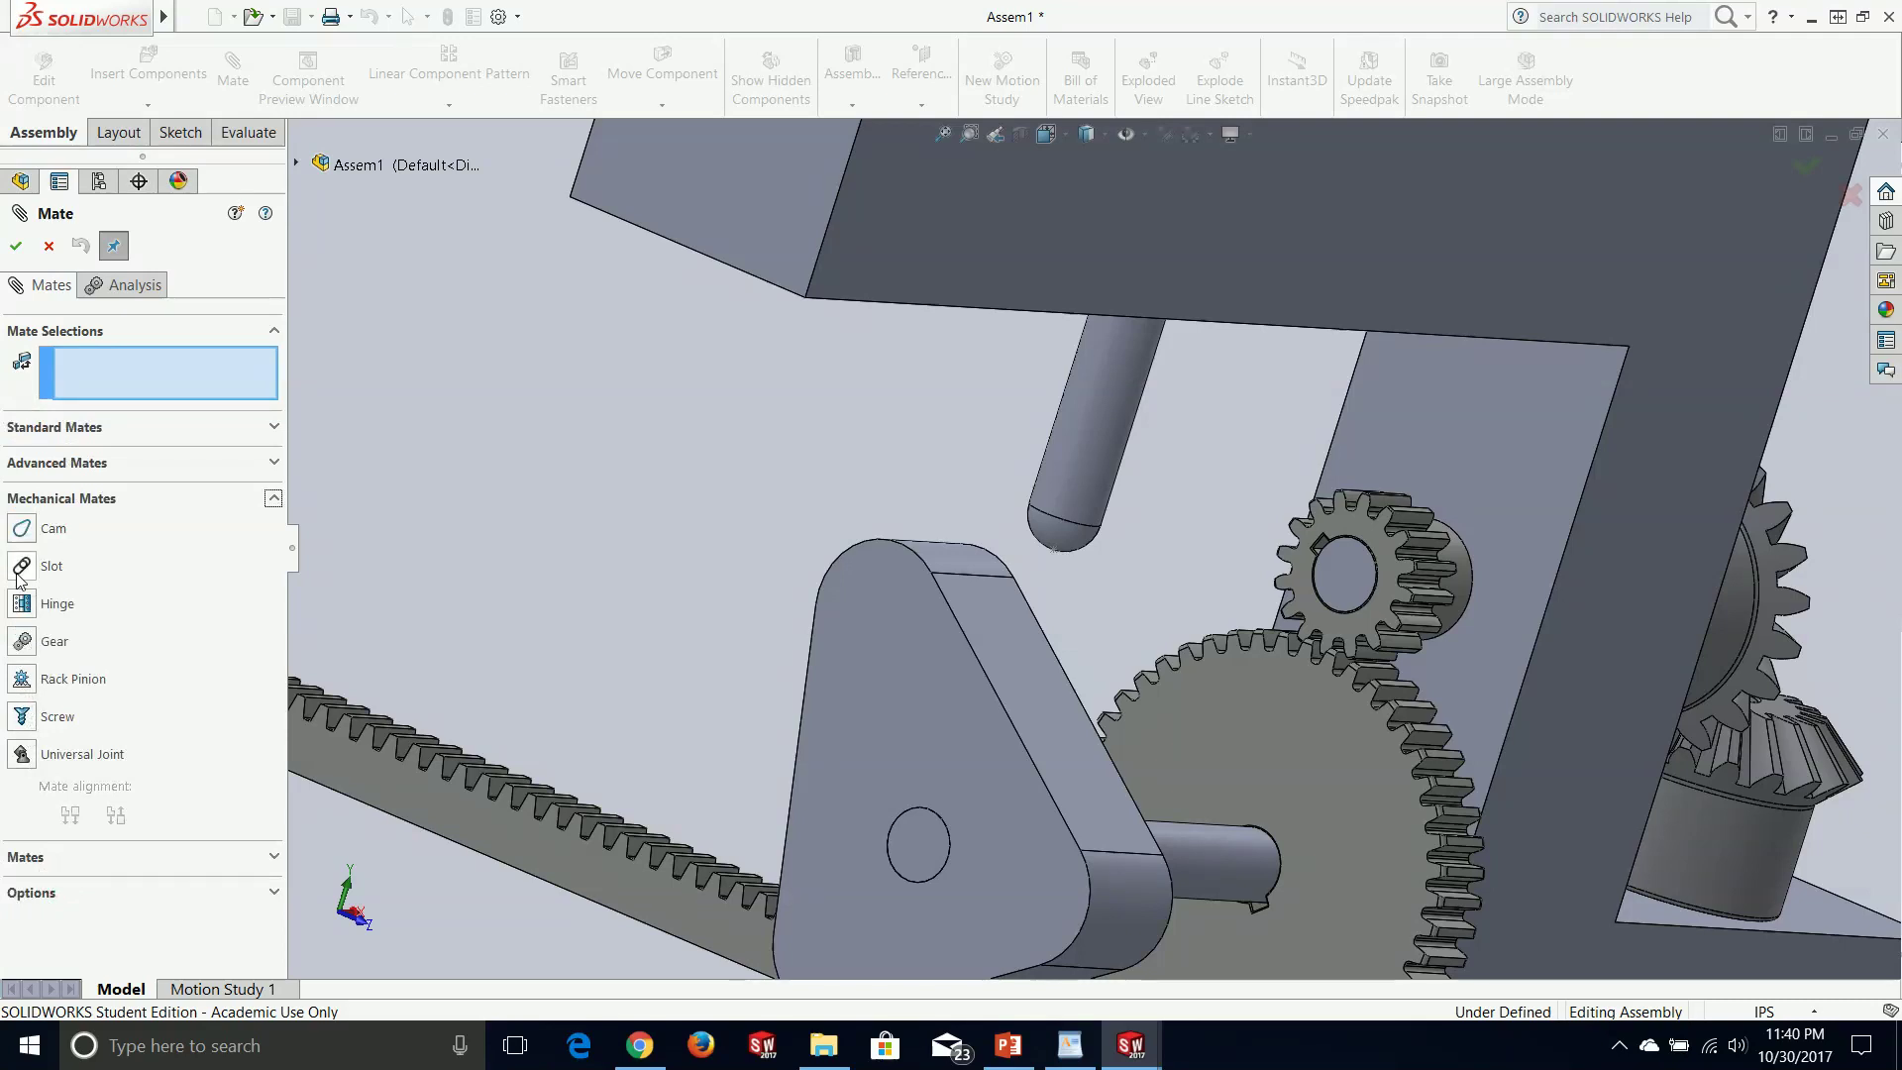
pyautogui.click(22, 528)
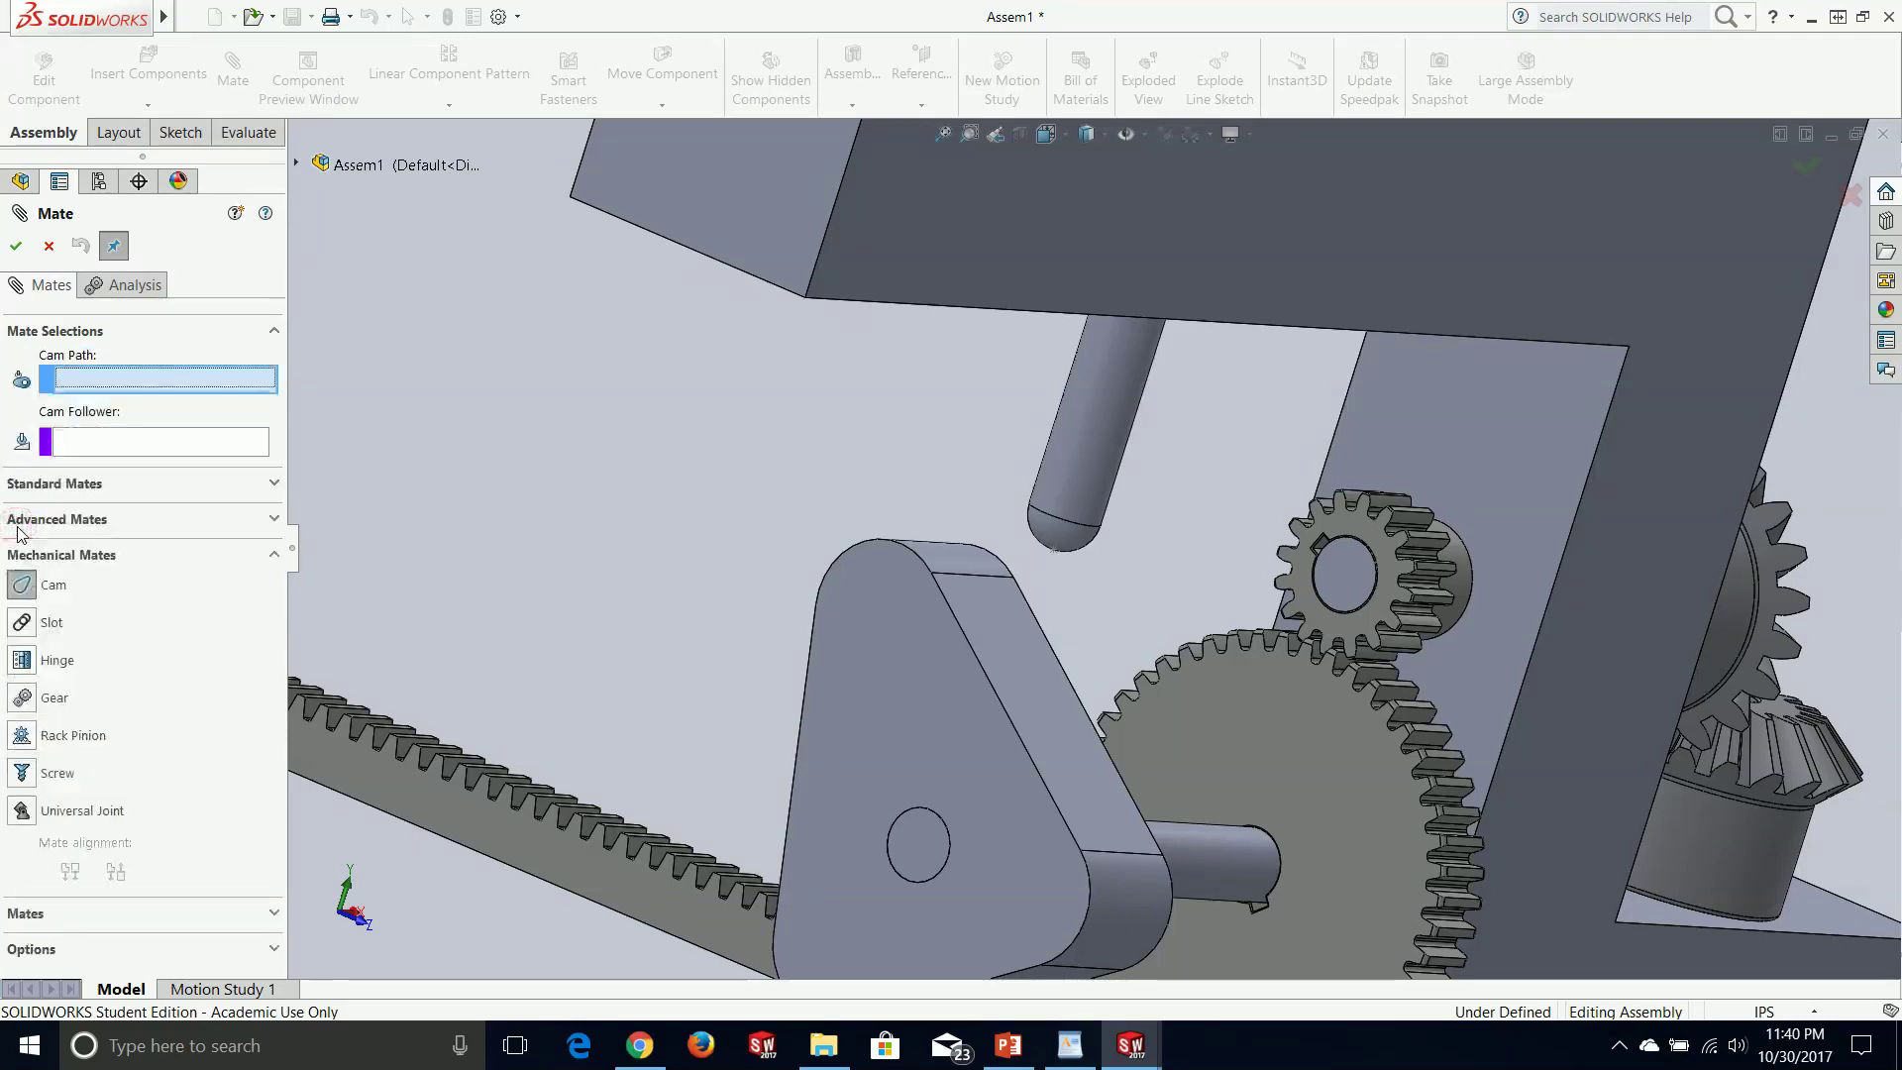
pyautogui.click(87, 375)
pyautogui.moveTo(728, 378); pyautogui.dragTo(783, 442, button='middle')
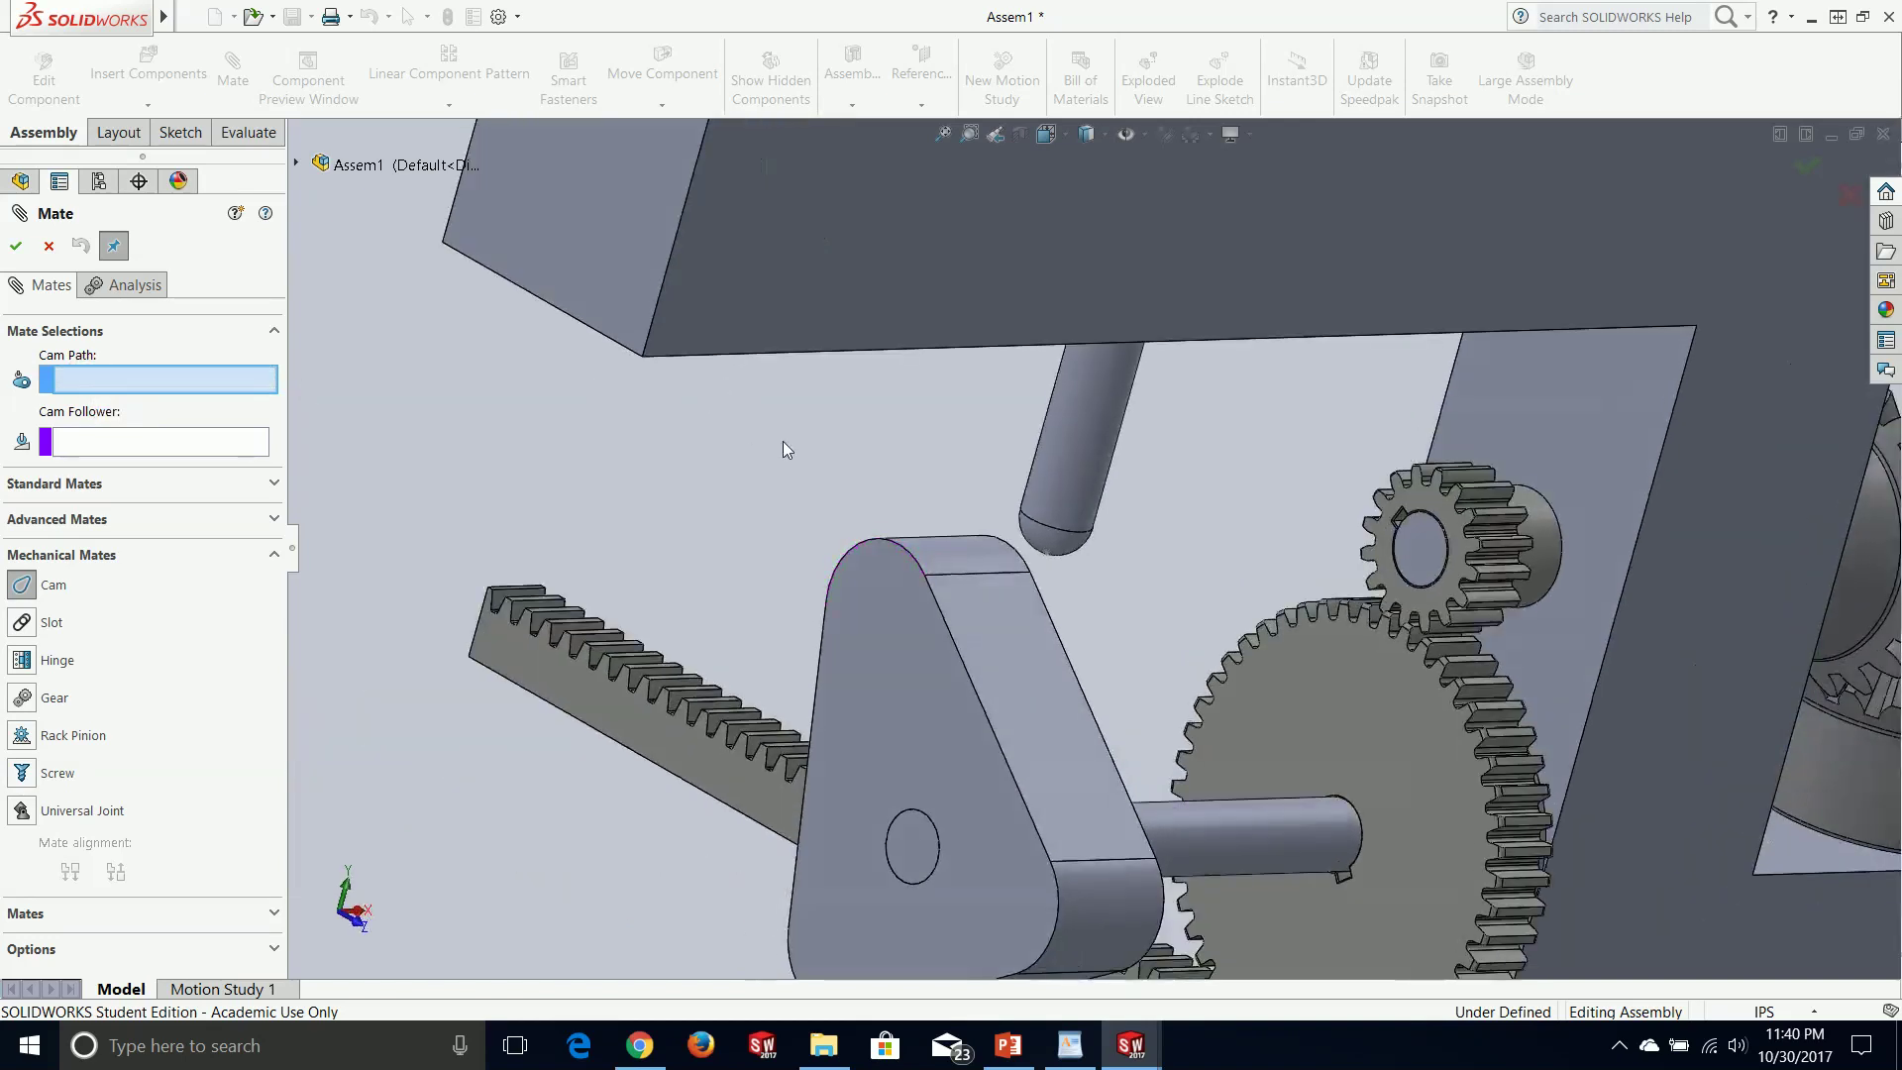
pyautogui.click(1007, 657)
# - Set the sketch point at the cam shaft's rounded tip as the cam follower and accept the Cam mate
pyautogui.moveTo(887, 718); pyautogui.dragTo(917, 715, button='middle')
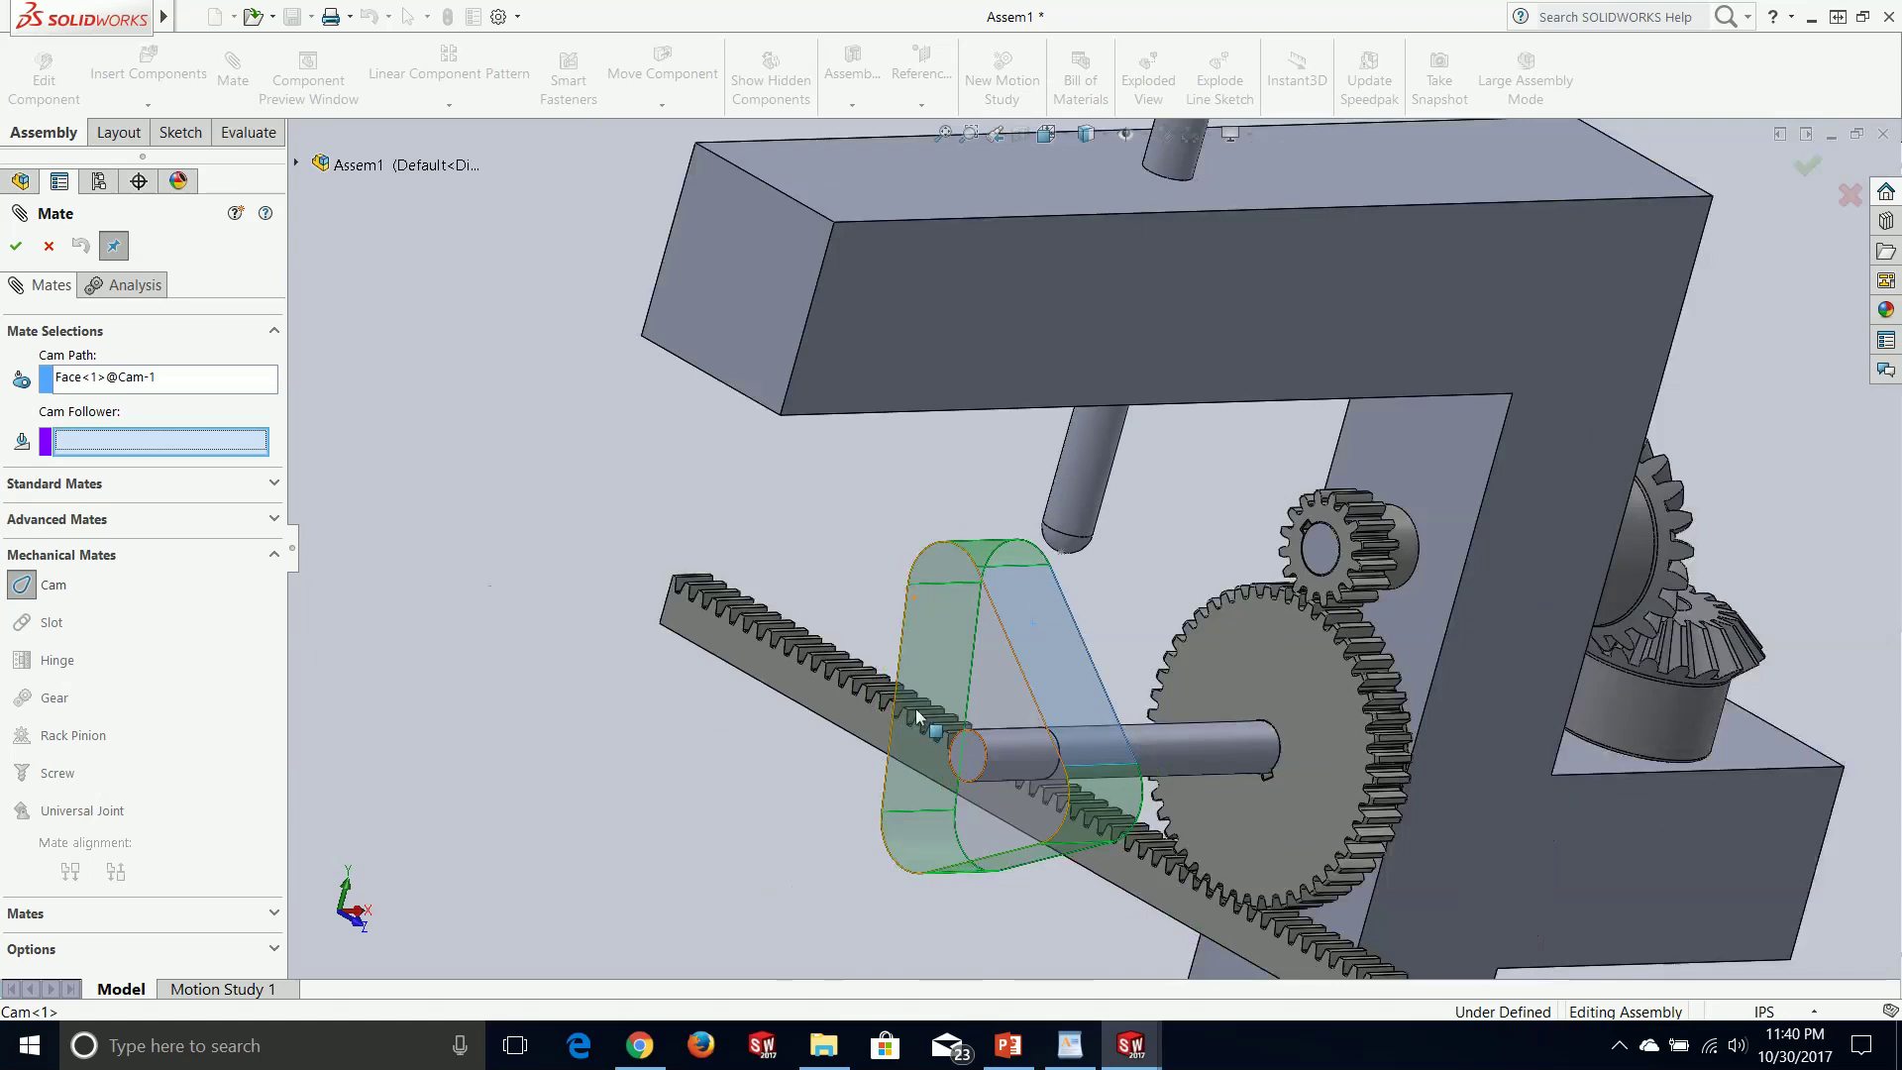
pyautogui.moveTo(980, 897); pyautogui.dragTo(1027, 667, button='middle')
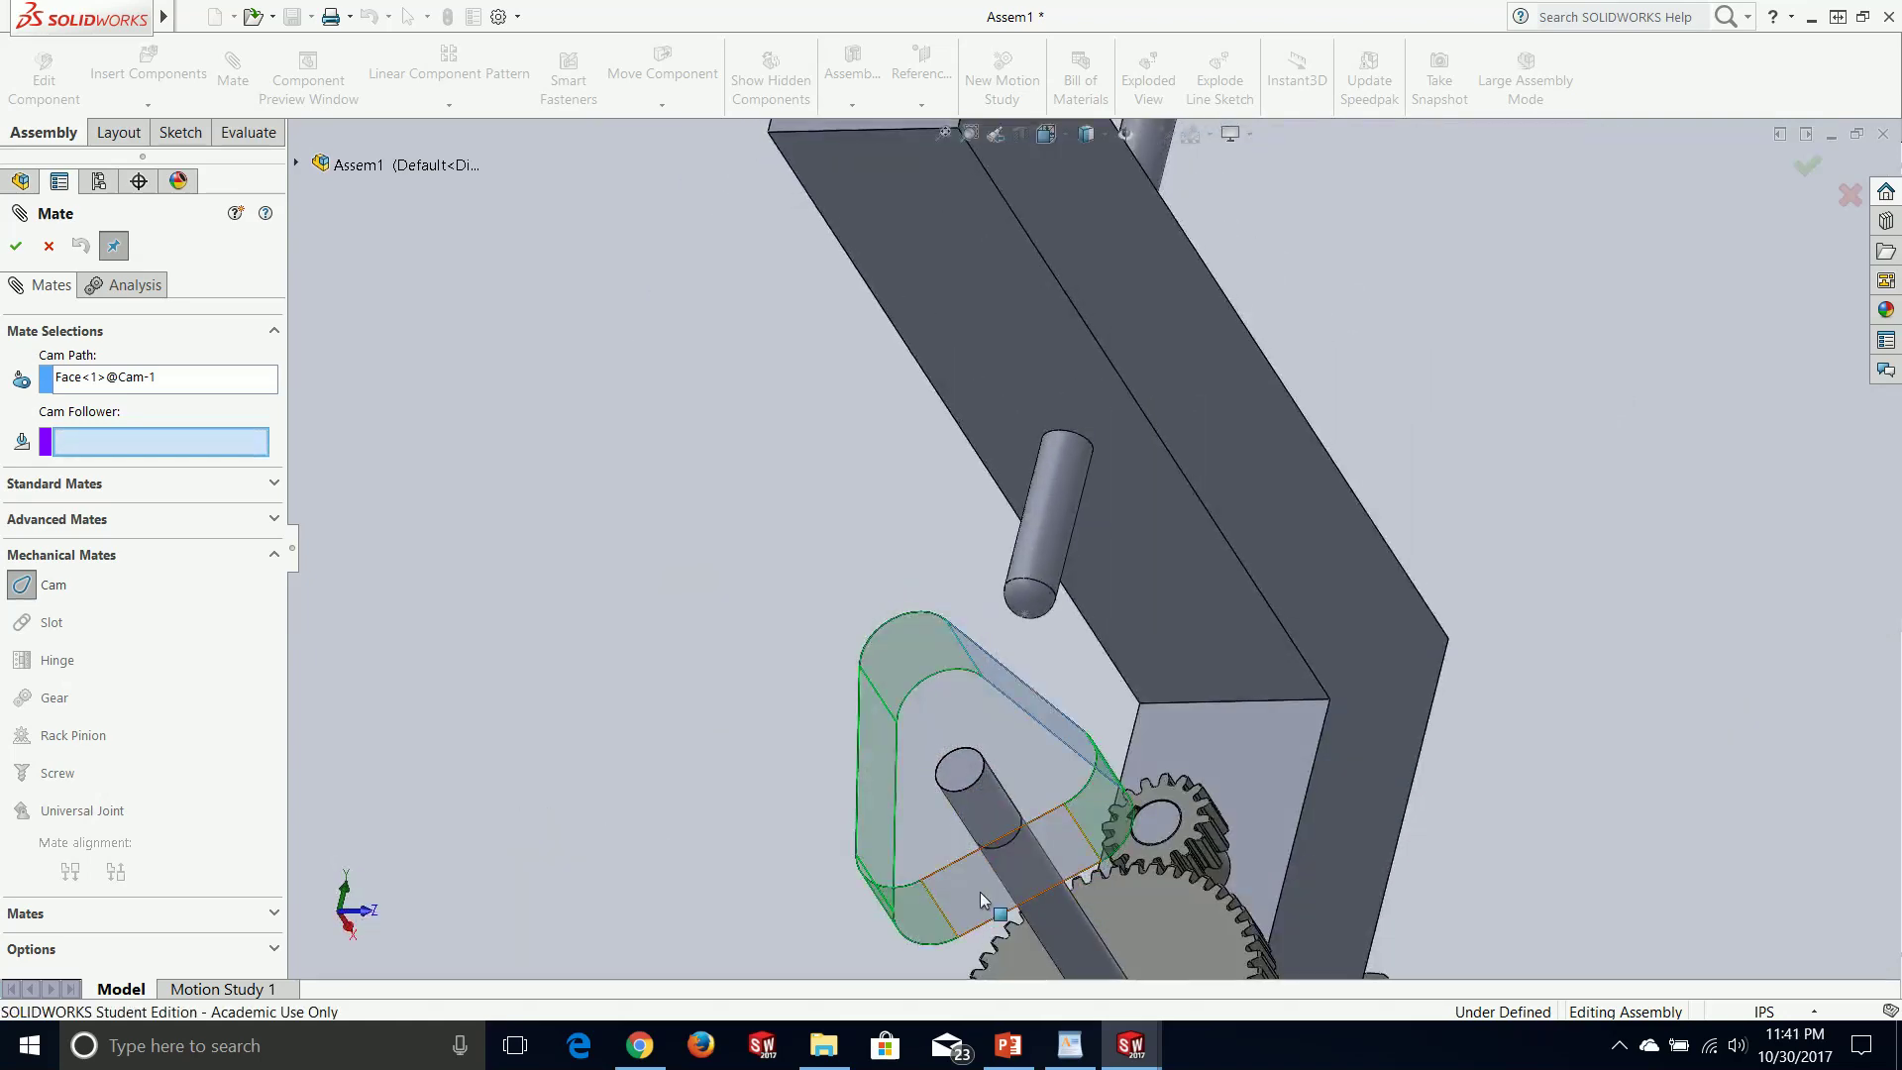
pyautogui.moveTo(979, 882); pyautogui.dragTo(1102, 783, button='middle')
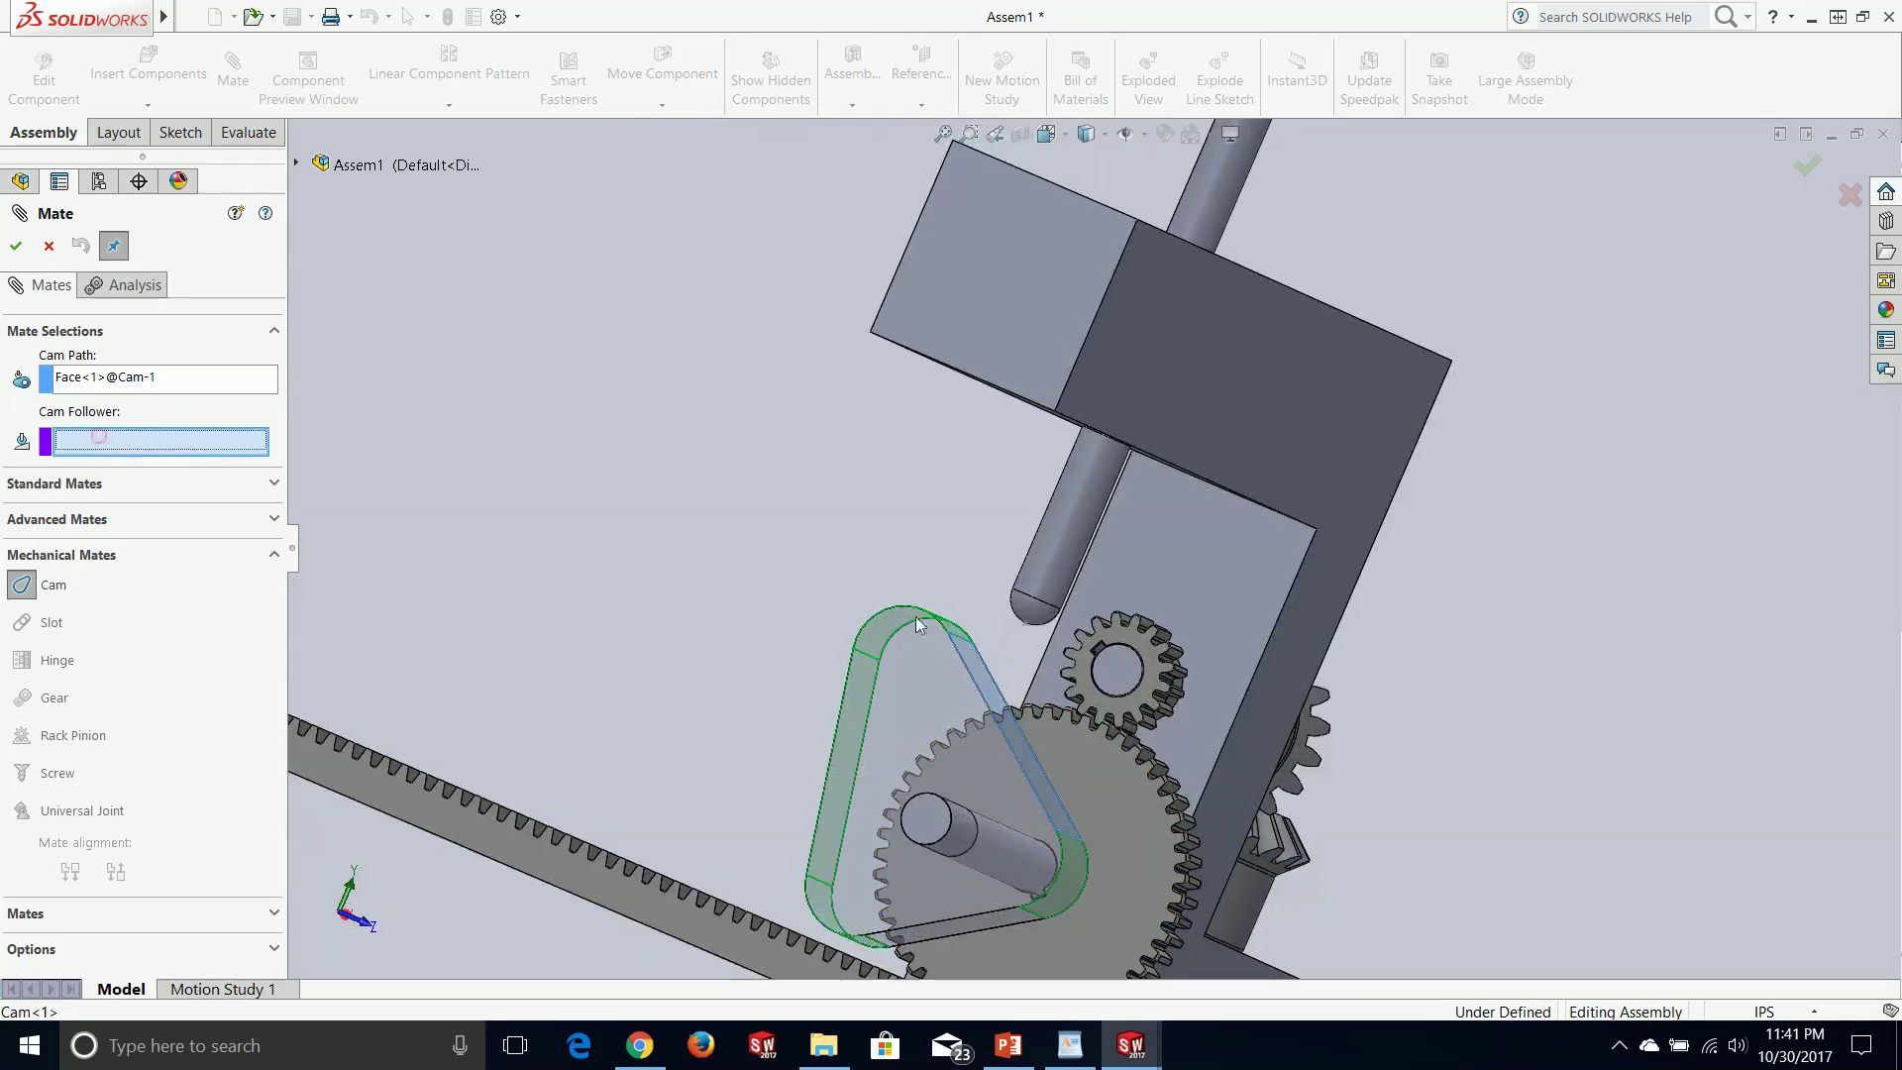
pyautogui.click(98, 437)
pyautogui.scroll(-2, 1003, 624)
pyautogui.scroll(-2, 1002, 624)
pyautogui.scroll(-2, 1198, 624)
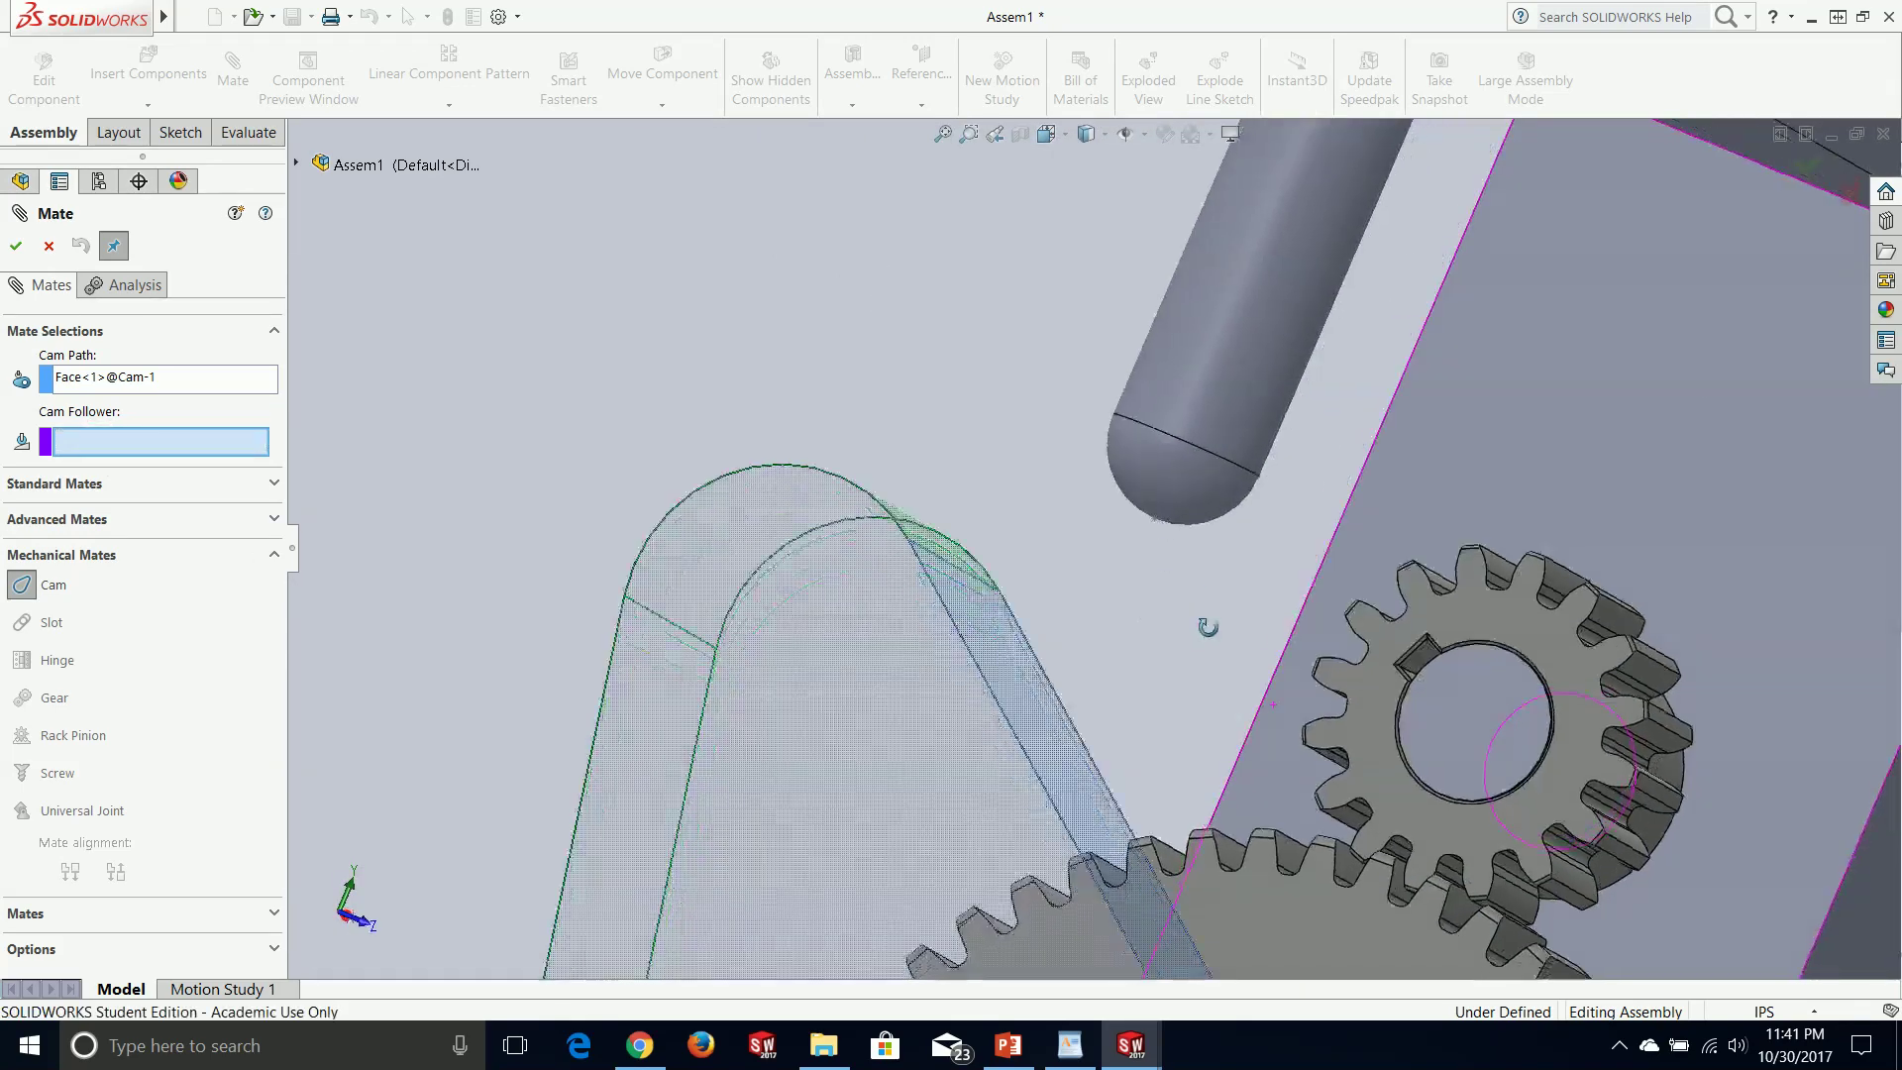
pyautogui.scroll(-2, 1171, 507)
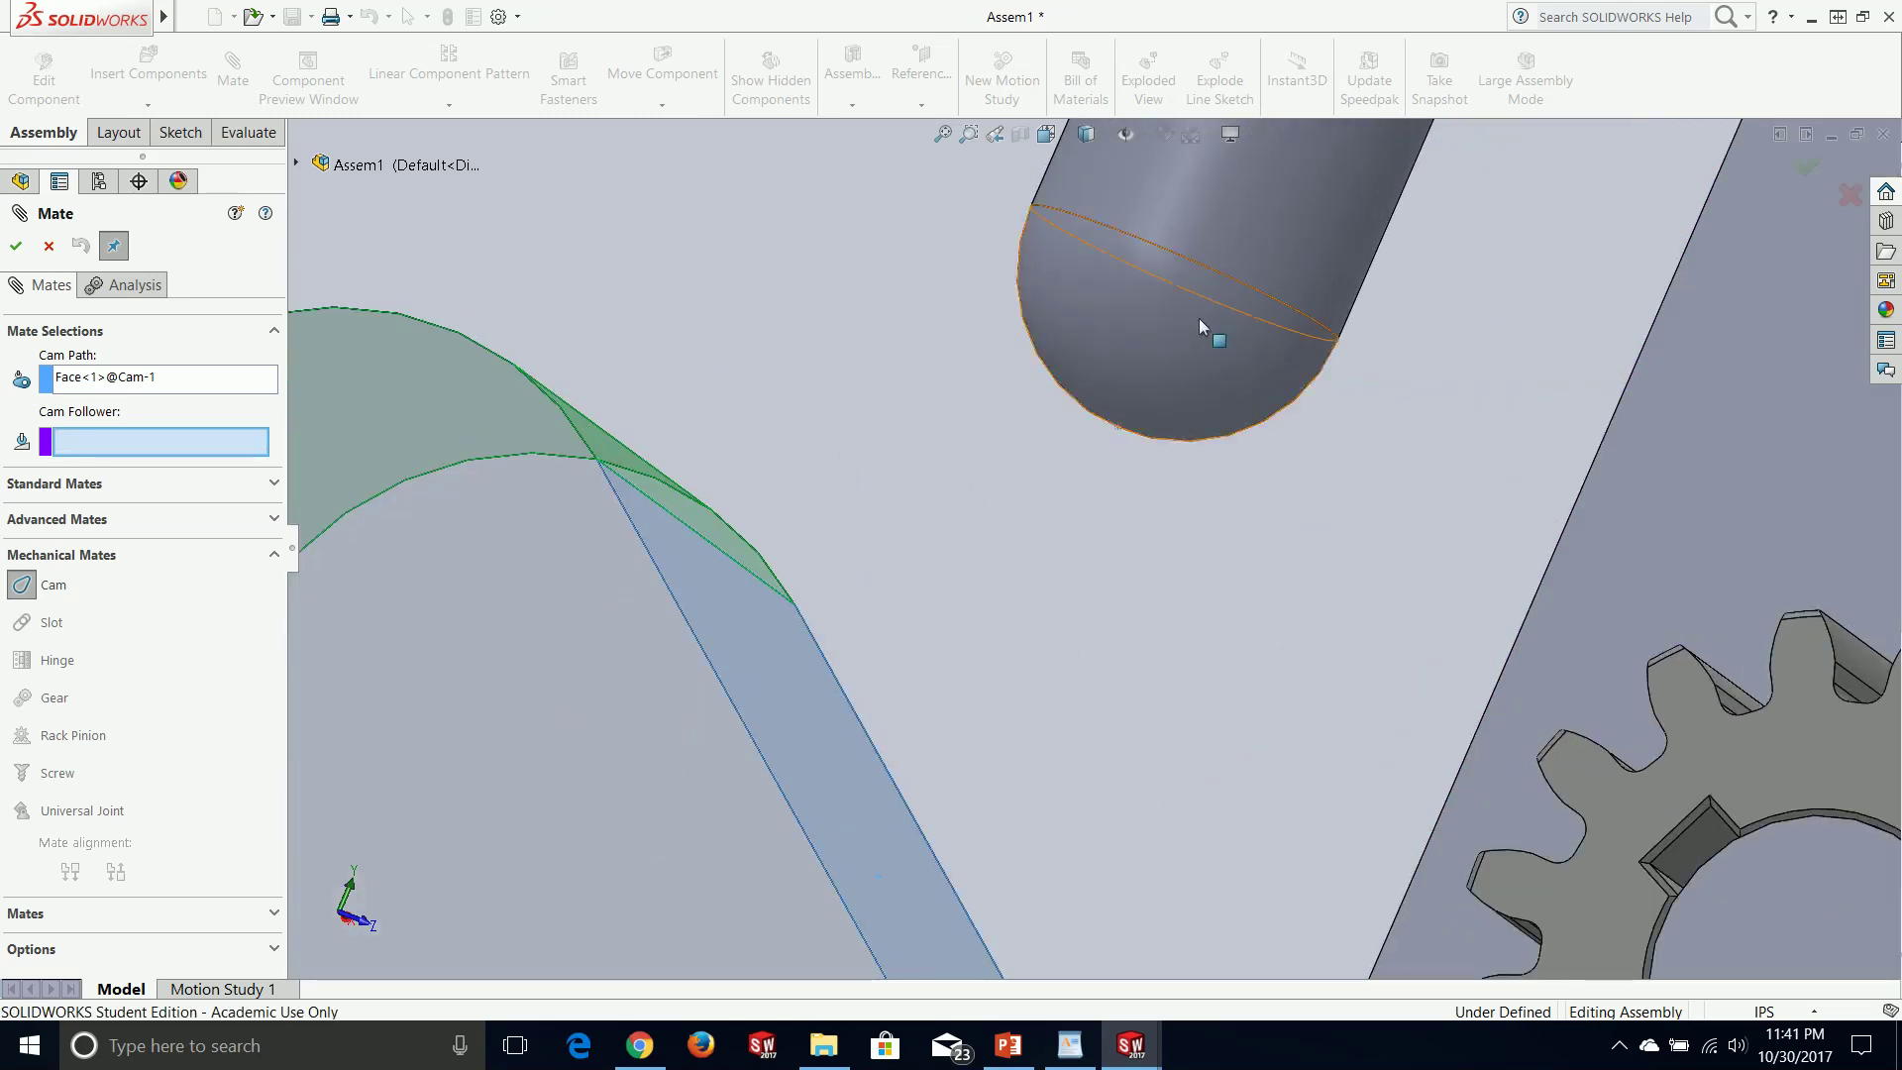
pyautogui.click(1118, 428)
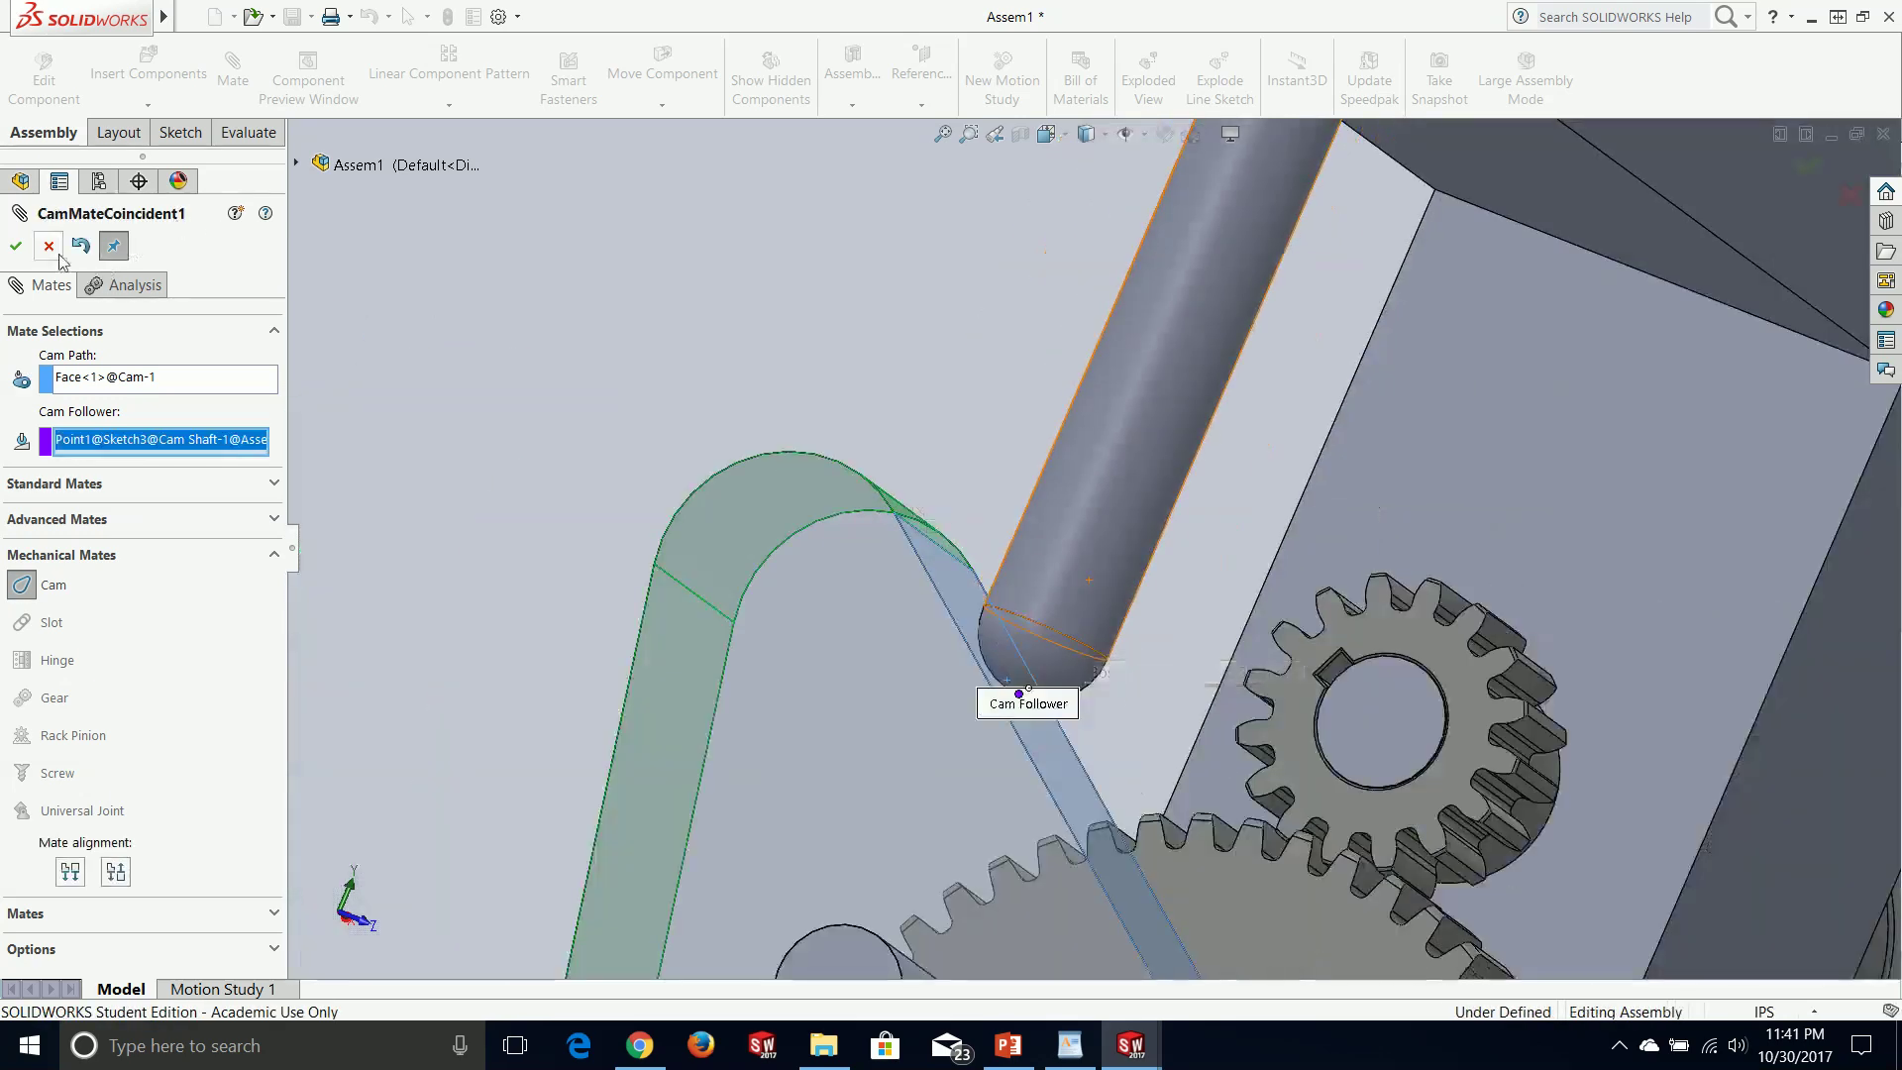
pyautogui.click(15, 246)
# - Close the mate command and slide the gear rack to check that the cam and cam shaft follow
pyautogui.moveTo(864, 329); pyautogui.dragTo(899, 342, button='middle')
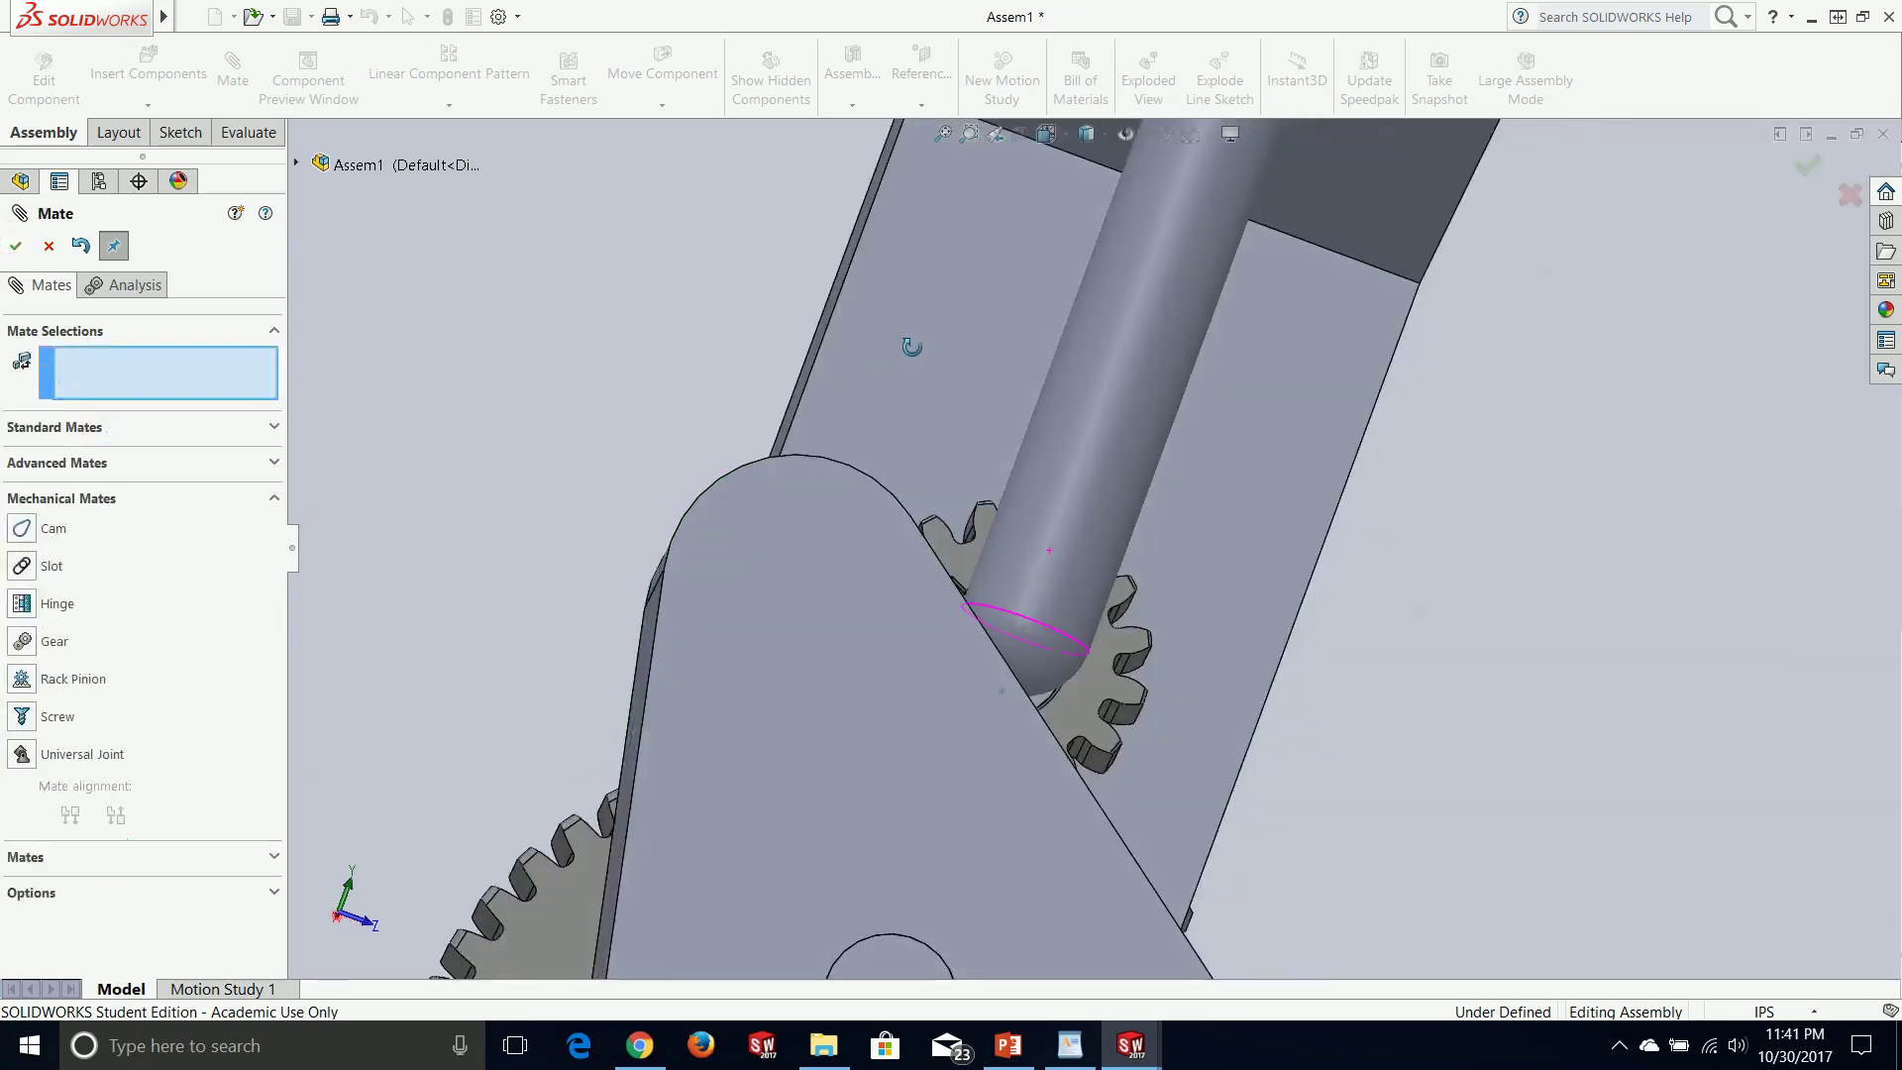
pyautogui.scroll(4, 921, 396)
pyautogui.moveTo(1217, 526); pyautogui.dragTo(1099, 556, button='middle')
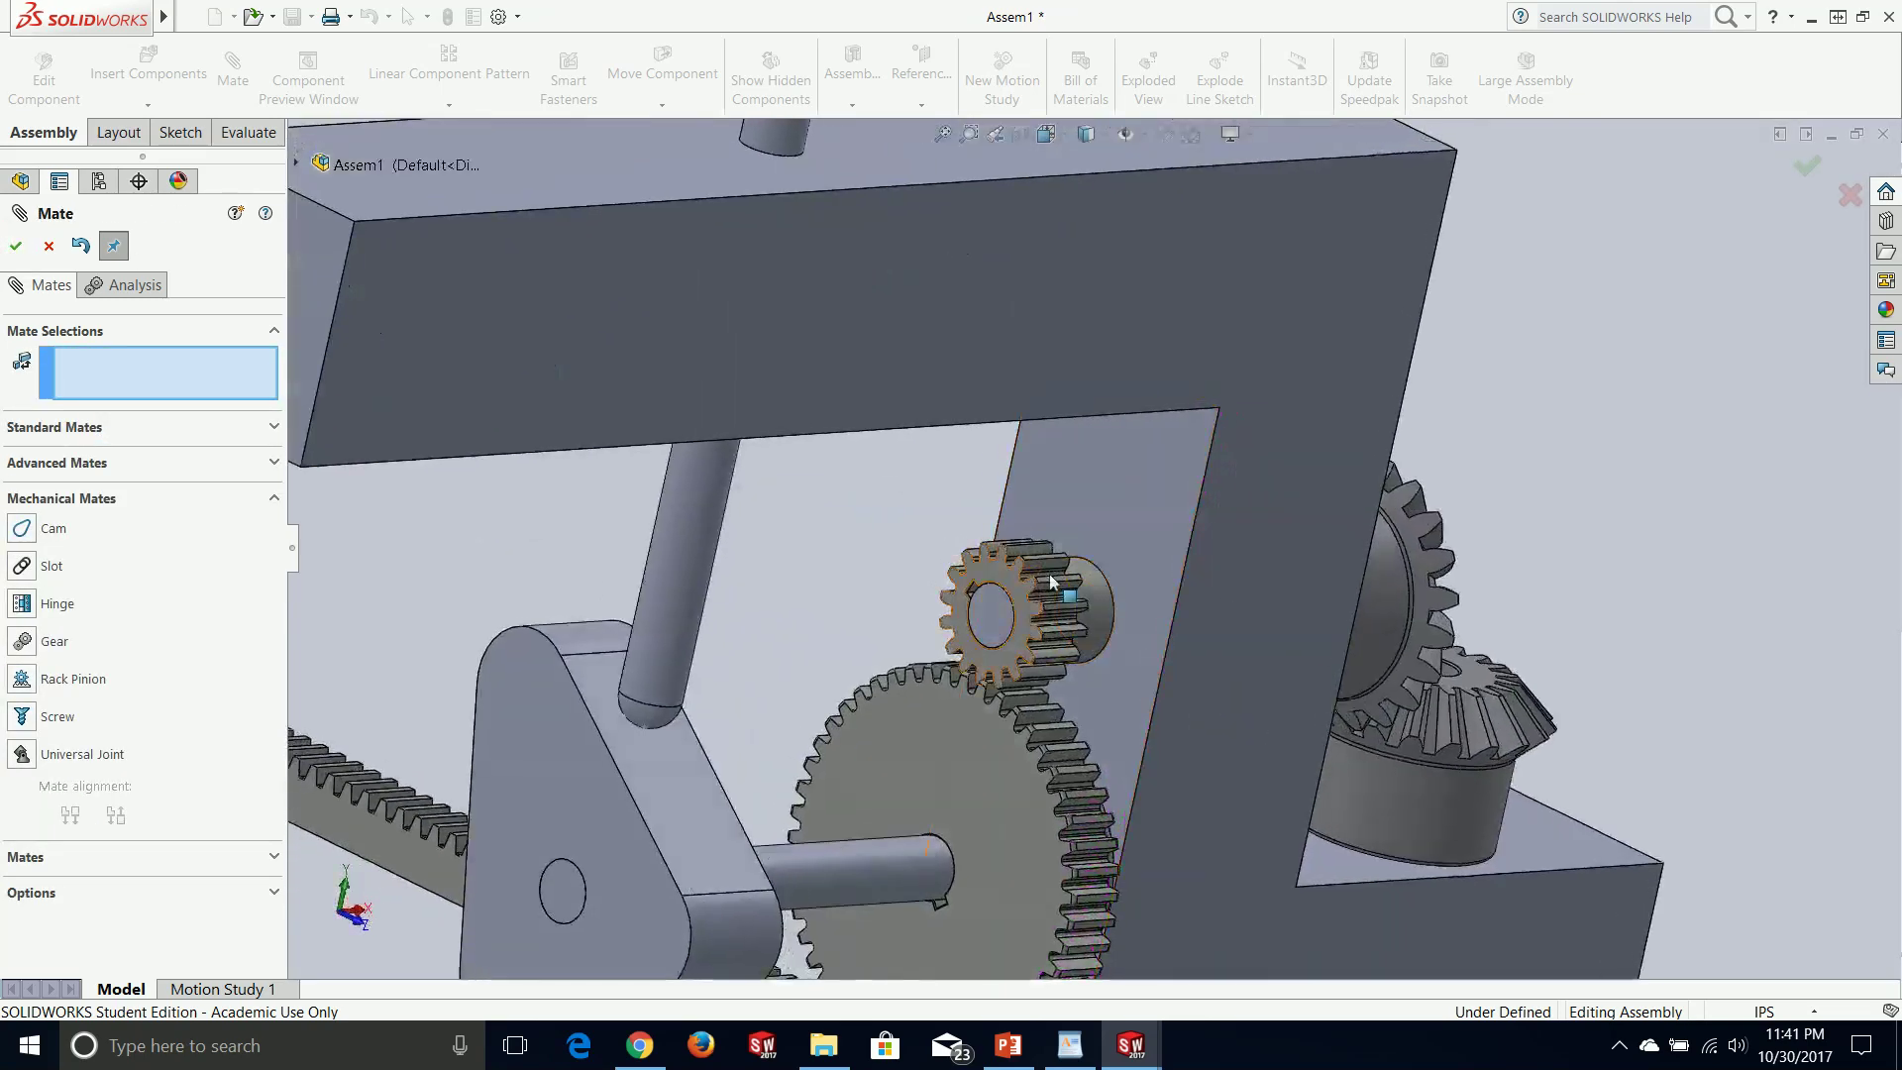
pyautogui.scroll(2, 1099, 557)
pyautogui.click(15, 248)
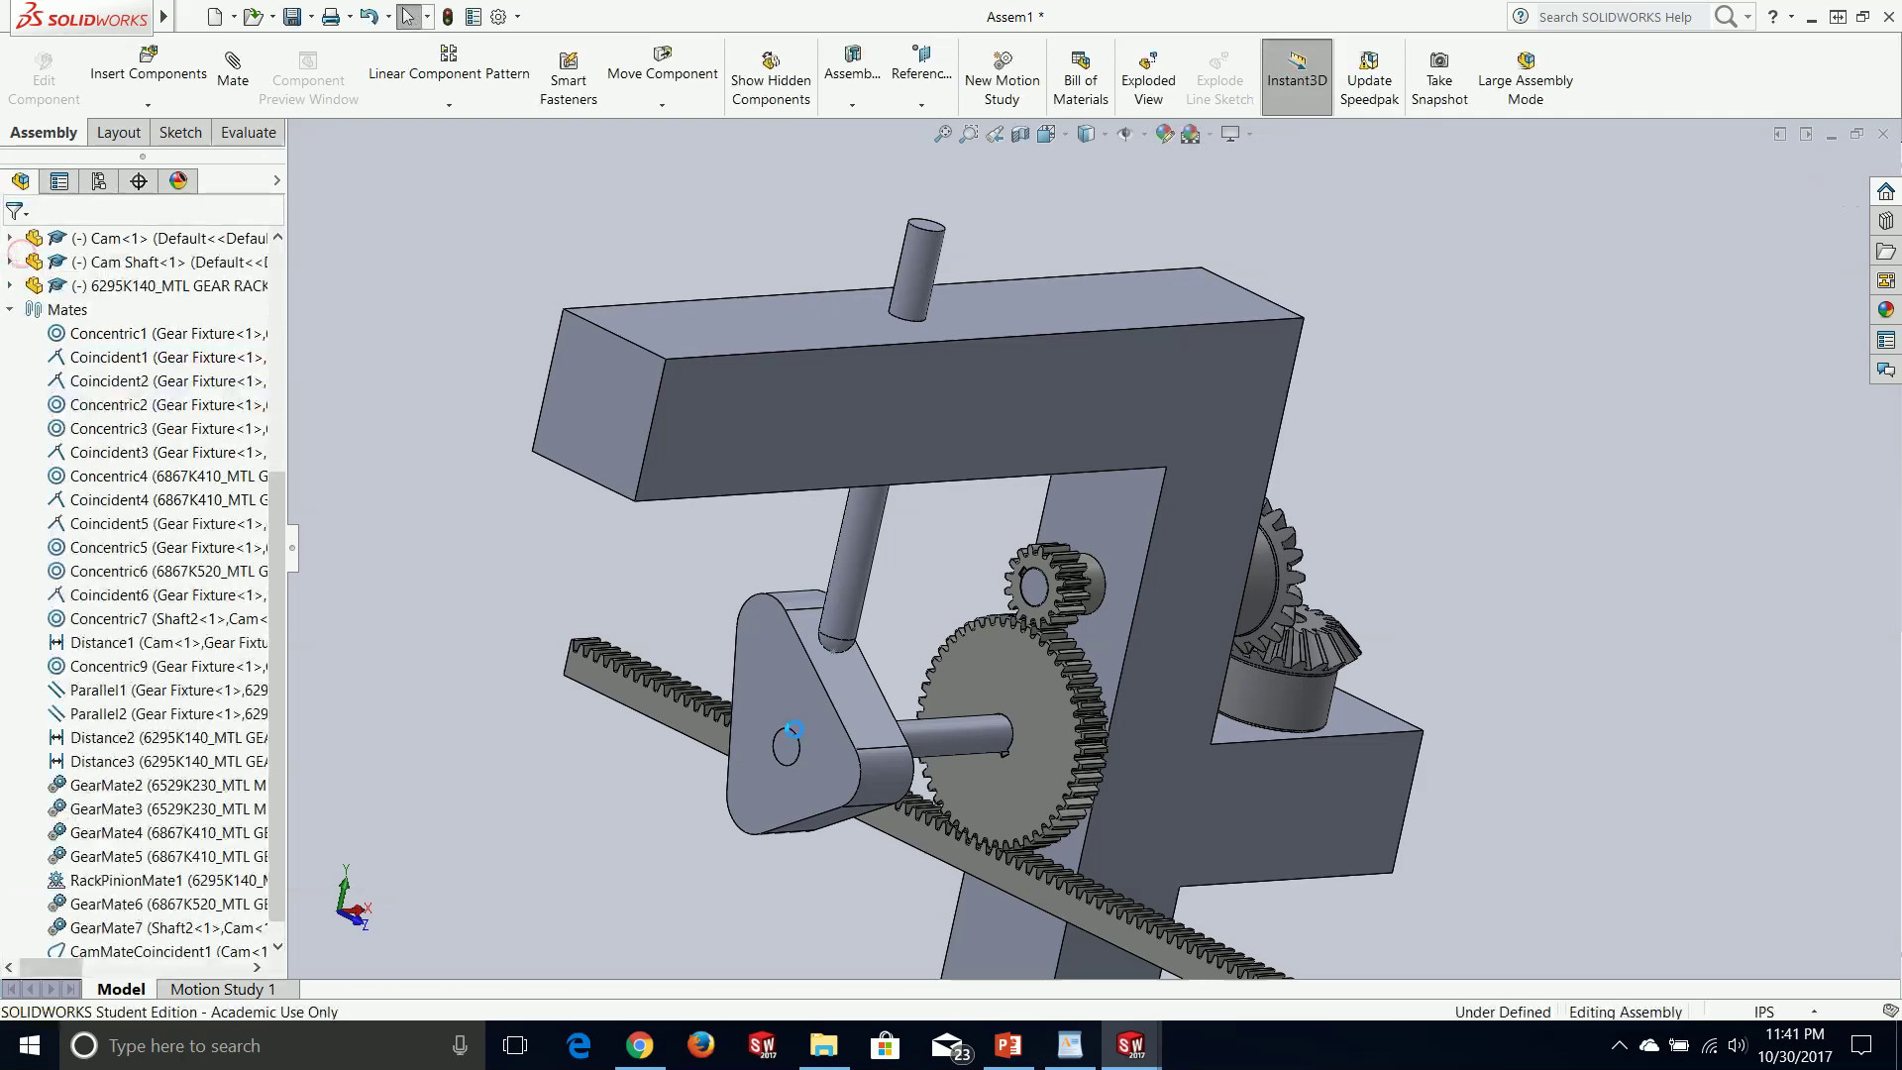
pyautogui.moveTo(945, 864); pyautogui.dragTo(867, 626)
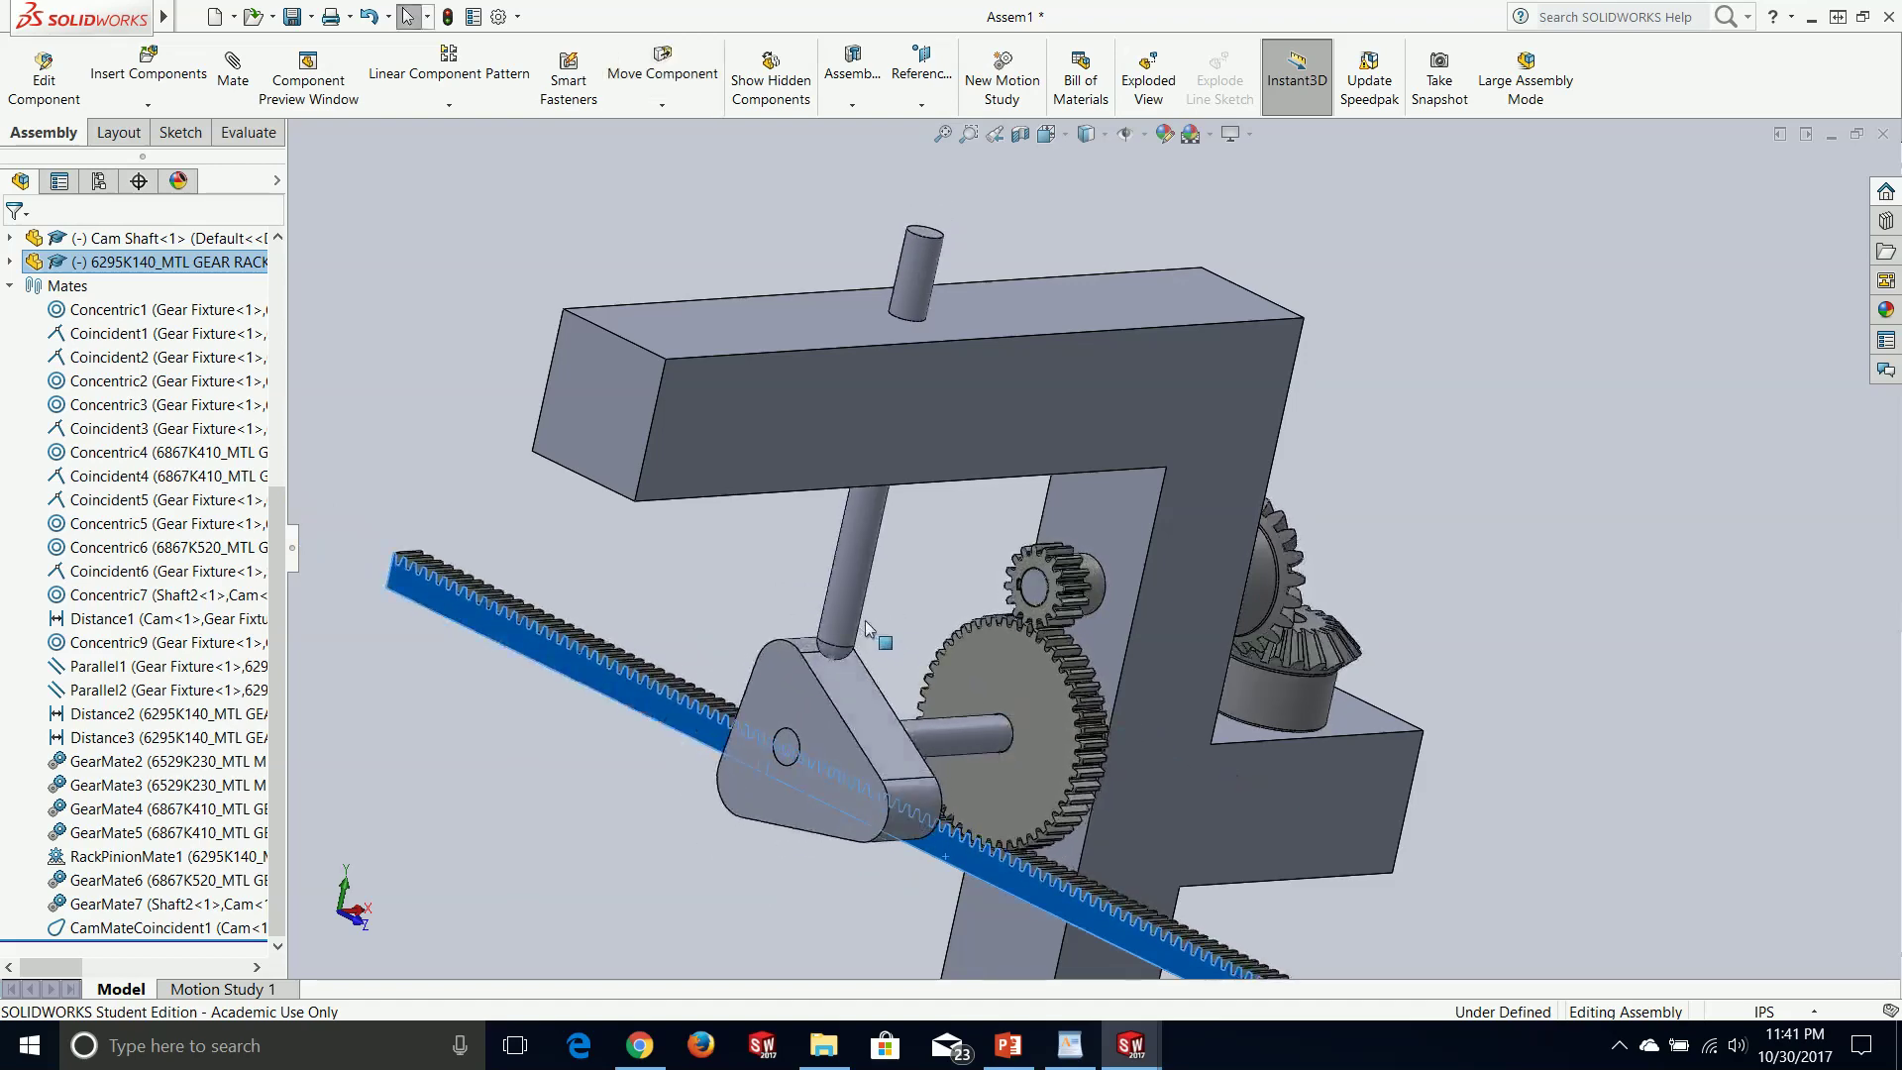
pyautogui.click(681, 595)
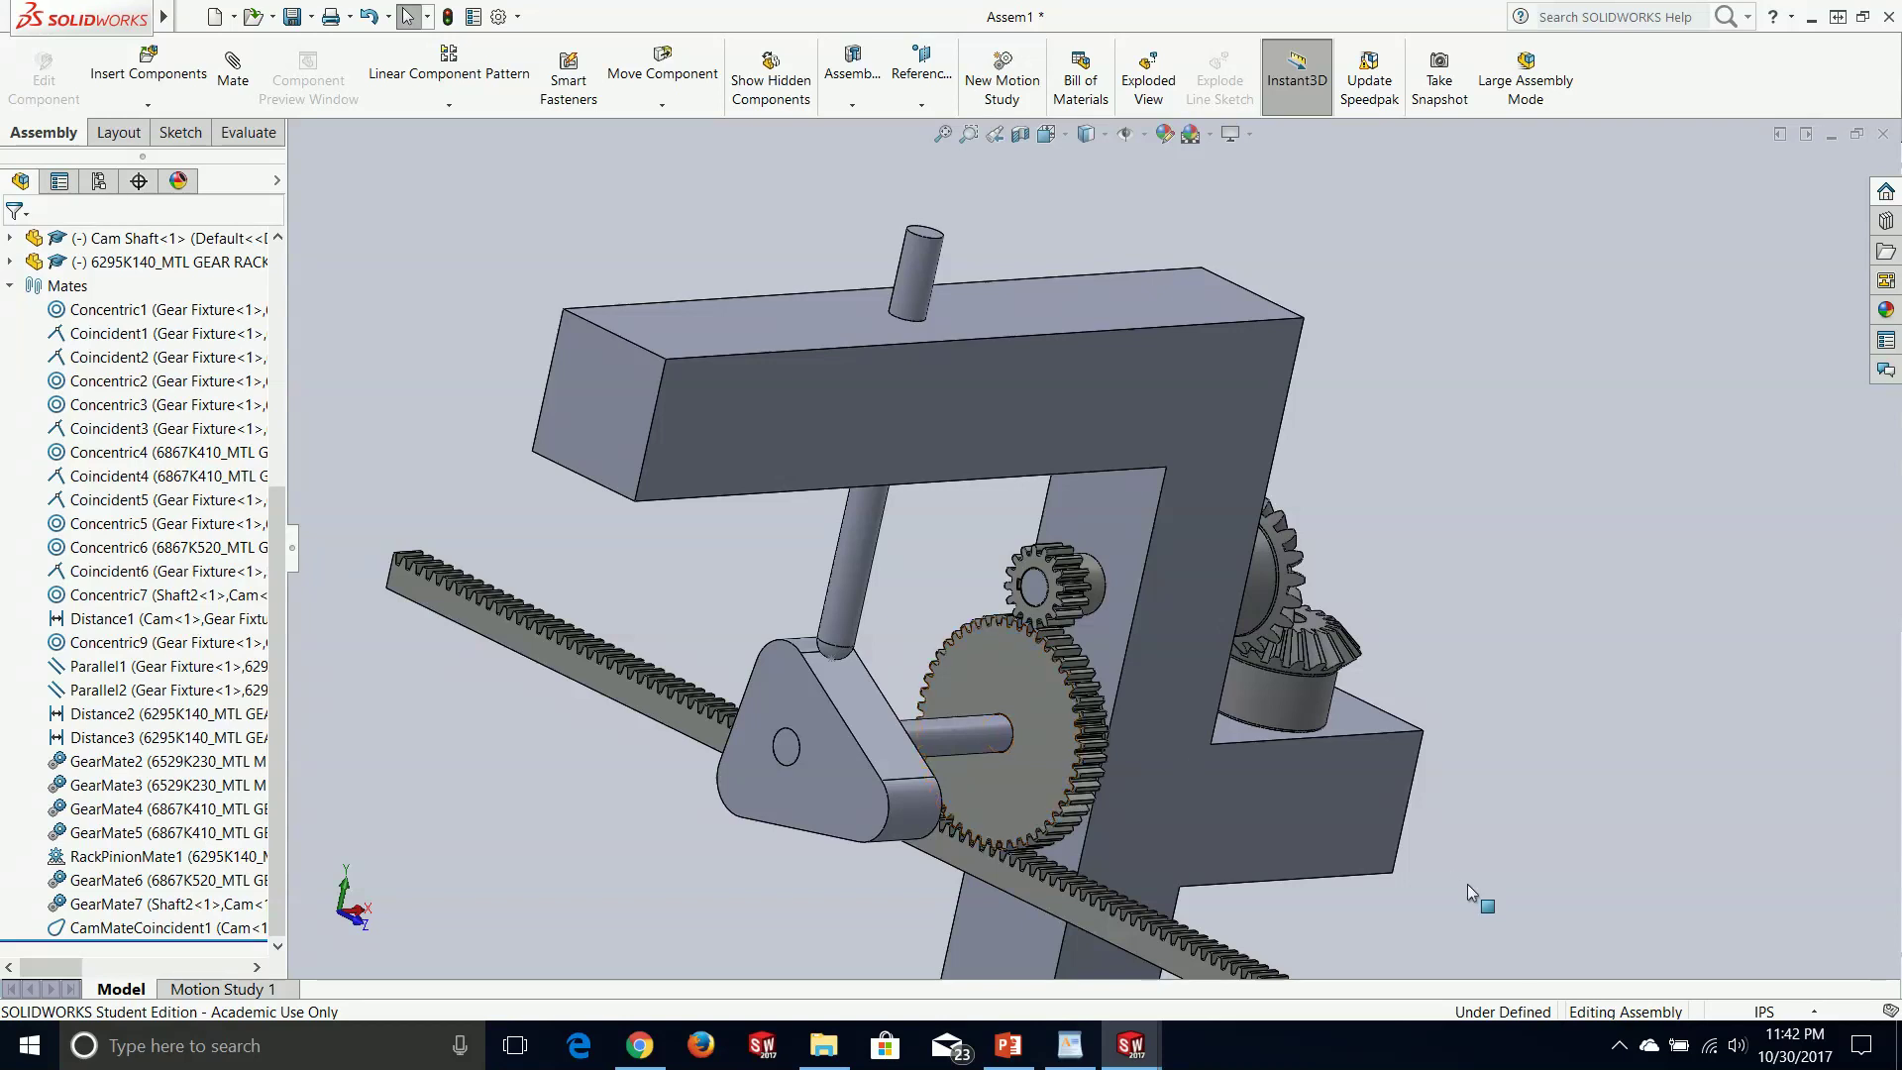
pyautogui.click(1621, 1048)
pyautogui.click(1693, 946)
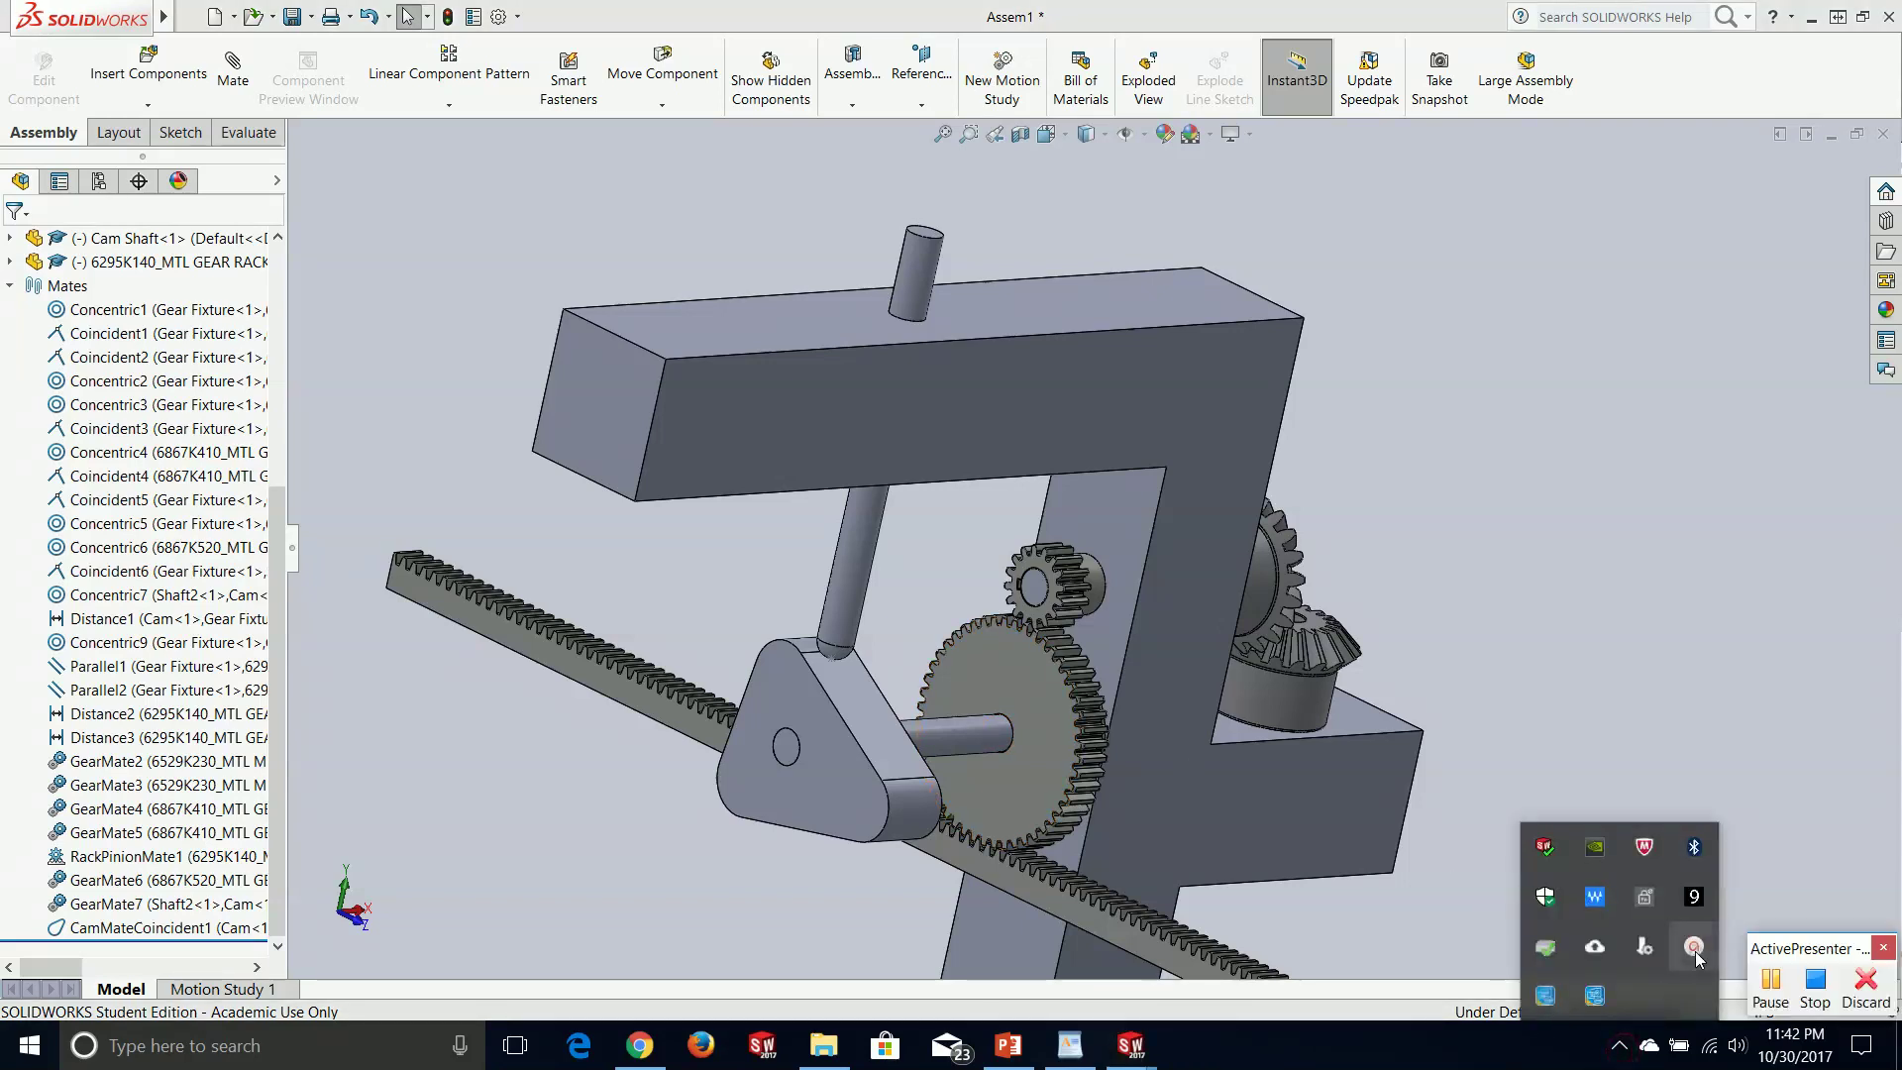